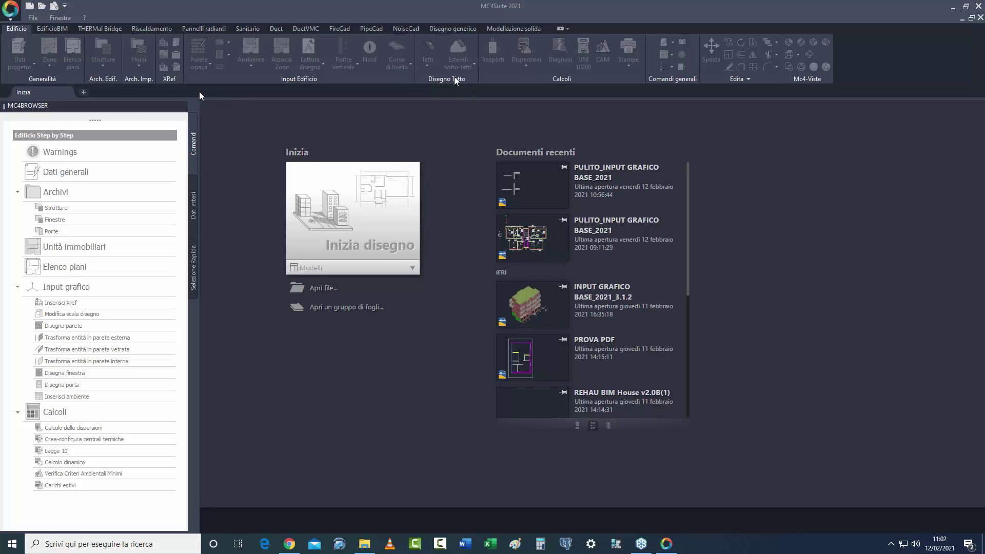
# Create a new drawing from the mc4suiteiso.dwt template.
pyautogui.click(11, 16)
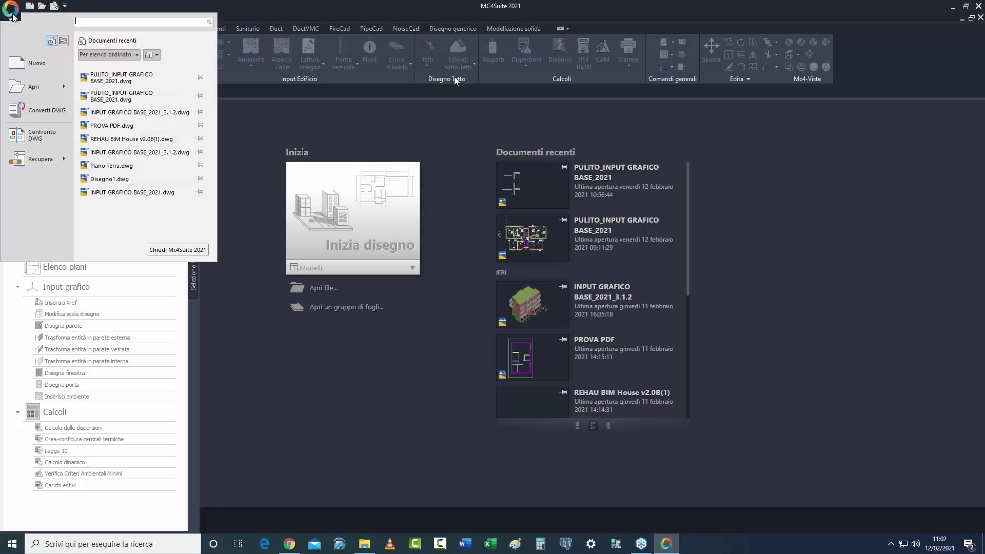
pyautogui.click(41, 66)
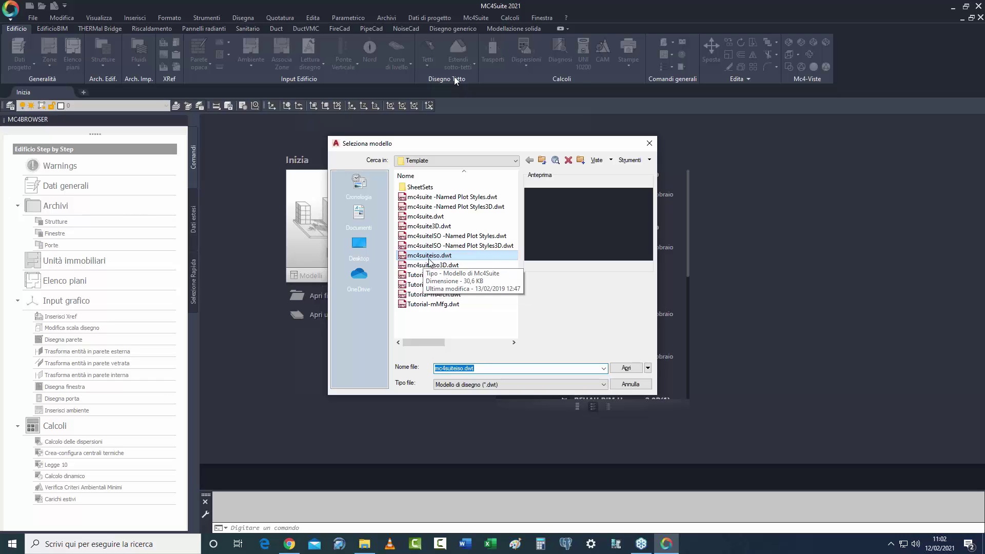
pyautogui.click(626, 368)
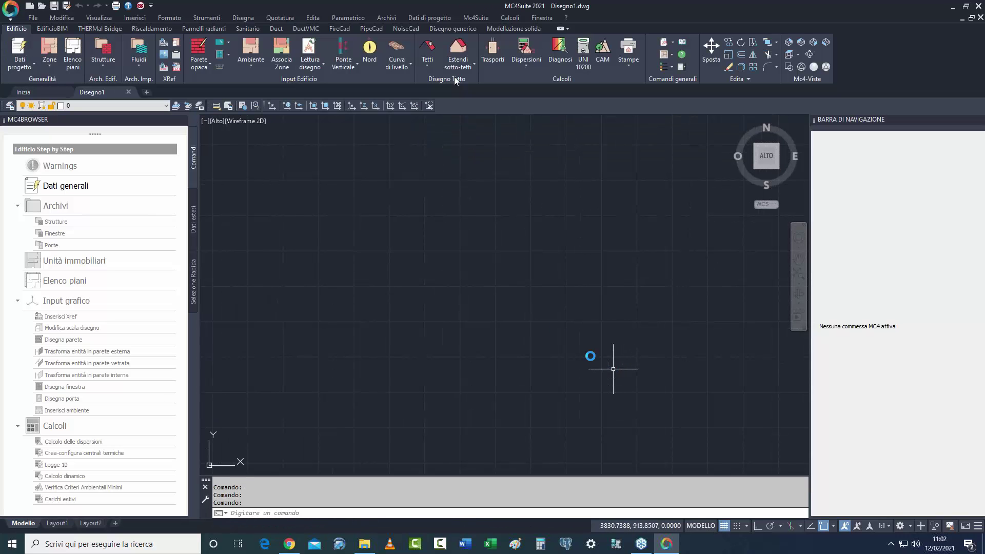
# Start saving the drawing under a new name in WEBINAR INPUT GRAFICO DI BASE 12-02-2021, within CORSI WEBINAR 2021 on drive D.
pyautogui.click(12, 15)
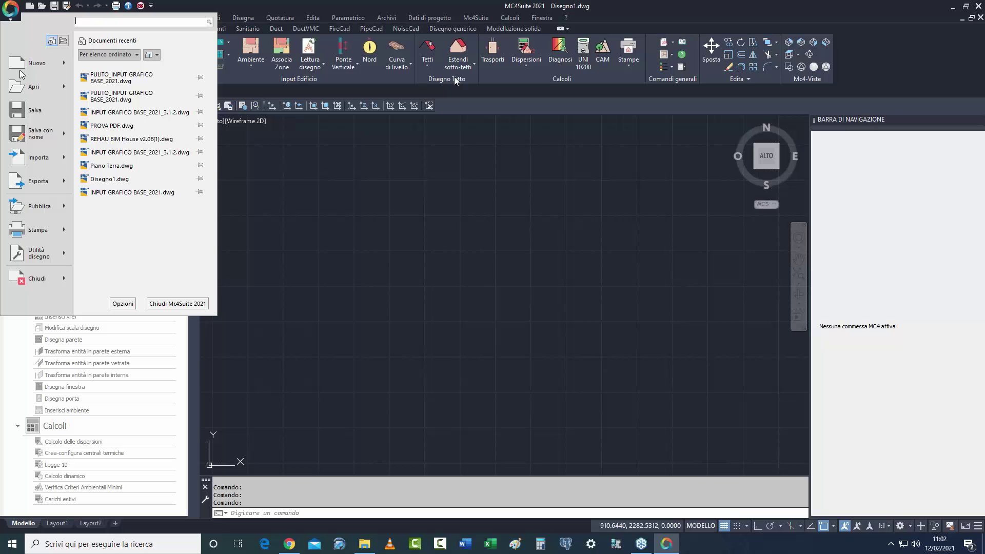
pyautogui.click(435, 317)
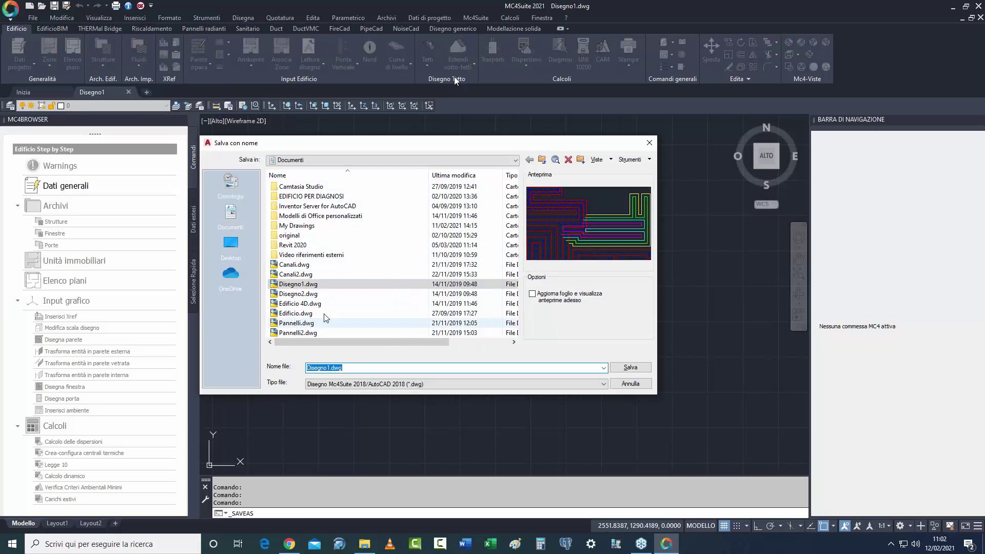
pyautogui.click(312, 161)
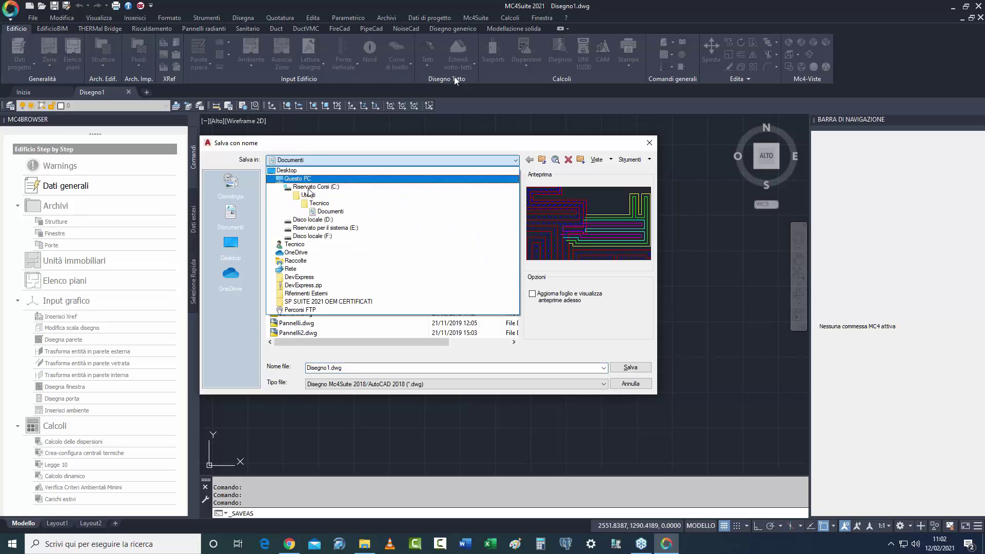
pyautogui.click(324, 227)
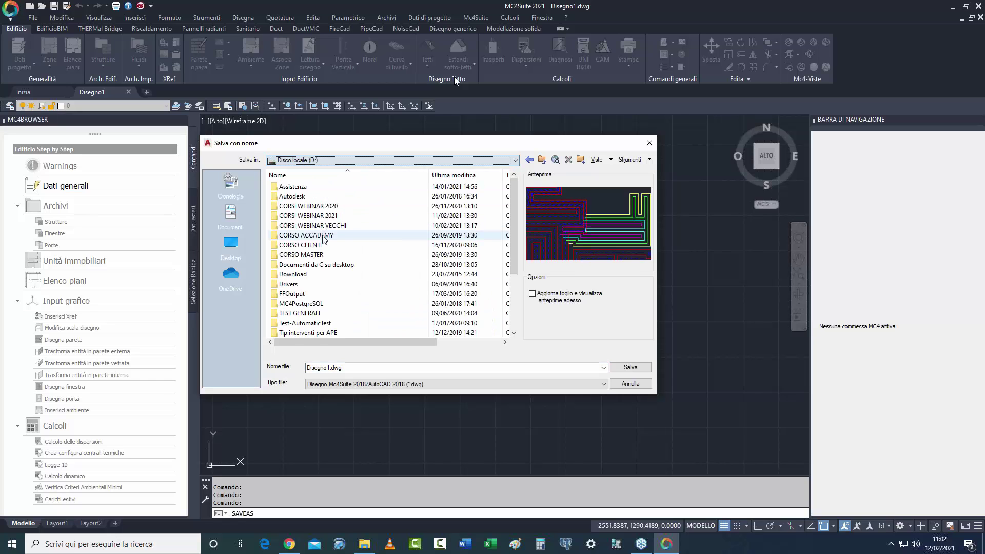
pyautogui.doubleClick(323, 215)
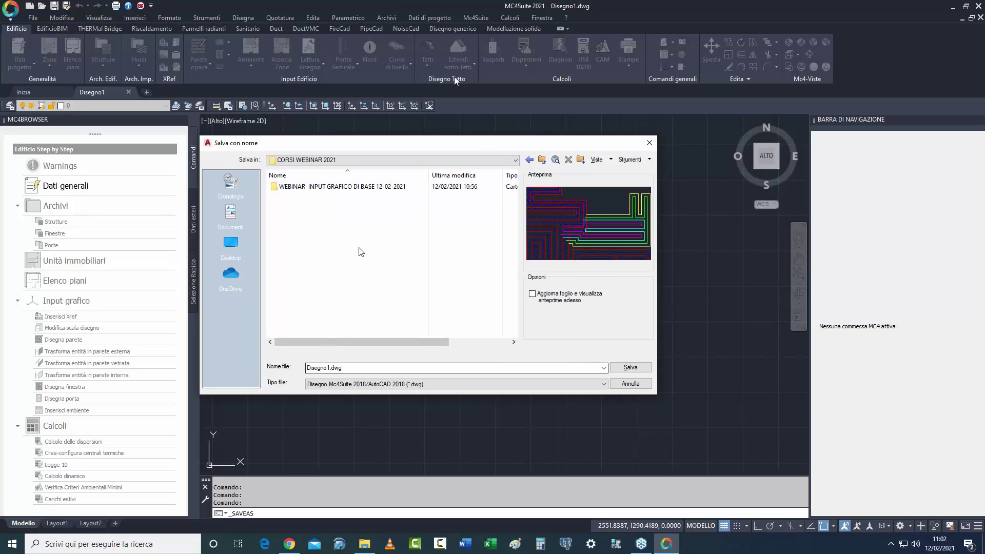
pyautogui.doubleClick(357, 188)
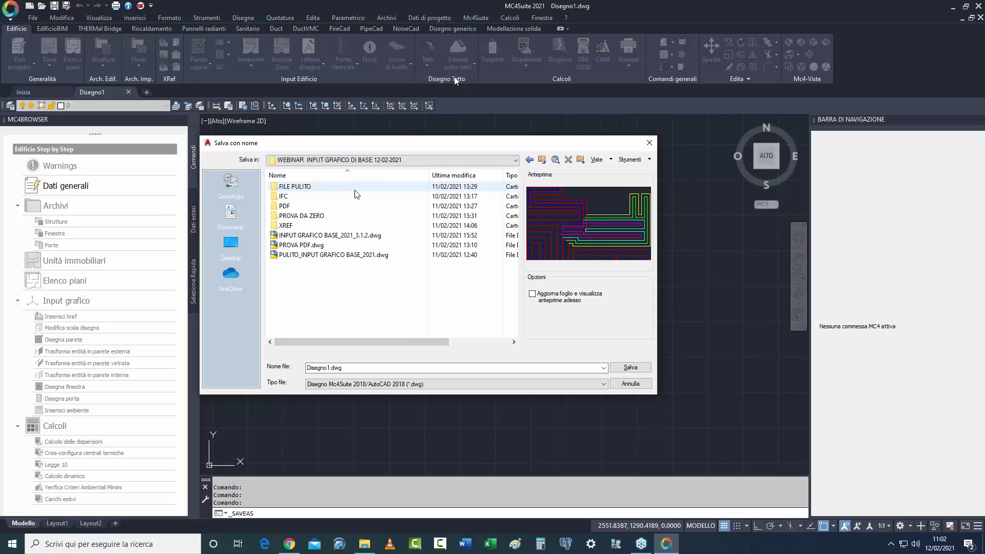
# Name the drawing file input and save it.
pyautogui.doubleClick(314, 369)
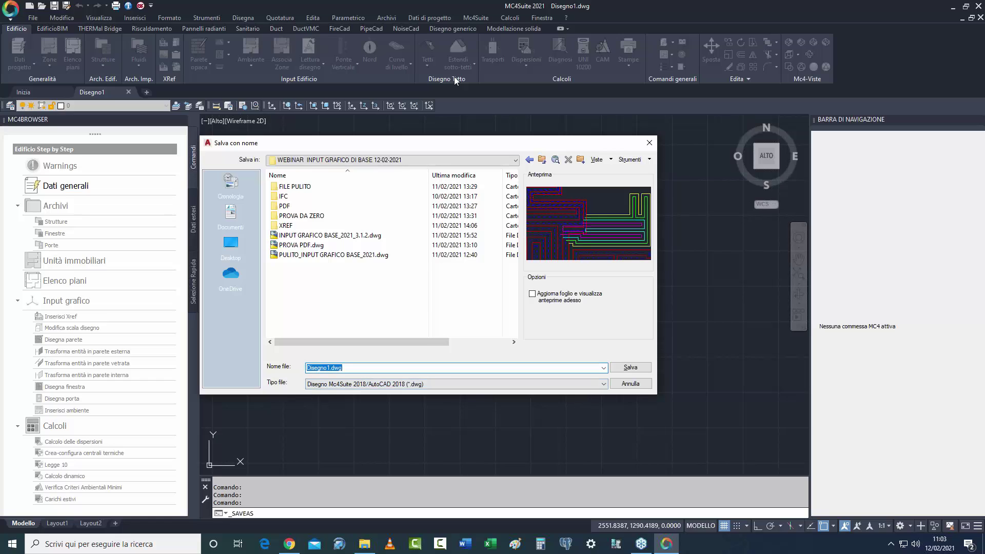
pyautogui.click(307, 367)
pyautogui.write('input')
pyautogui.press('Delete')
pyautogui.press('Delete')
pyautogui.press('Delete')
pyautogui.press('Delete')
pyautogui.press('Delete')
pyautogui.press('Delete')
pyautogui.press('Delete')
pyautogui.press('Delete')
pyautogui.click(629, 368)
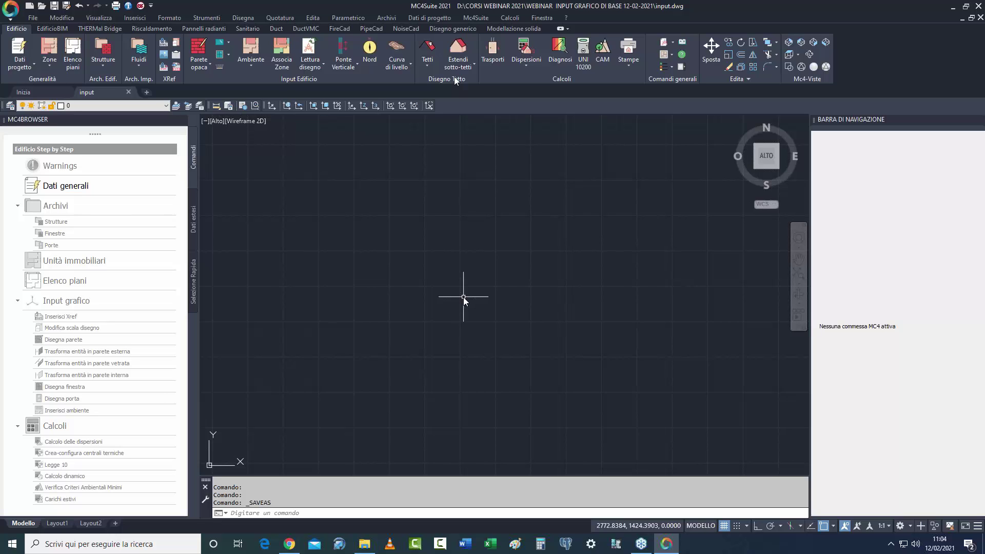
# Check the installed release in the program's version information, and close it.
pyautogui.click(129, 6)
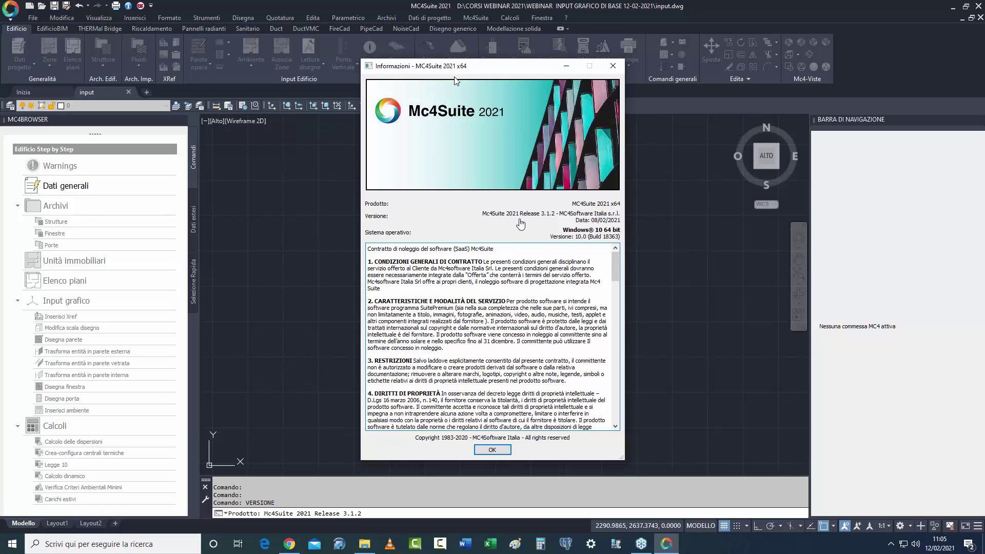
pyautogui.click(613, 66)
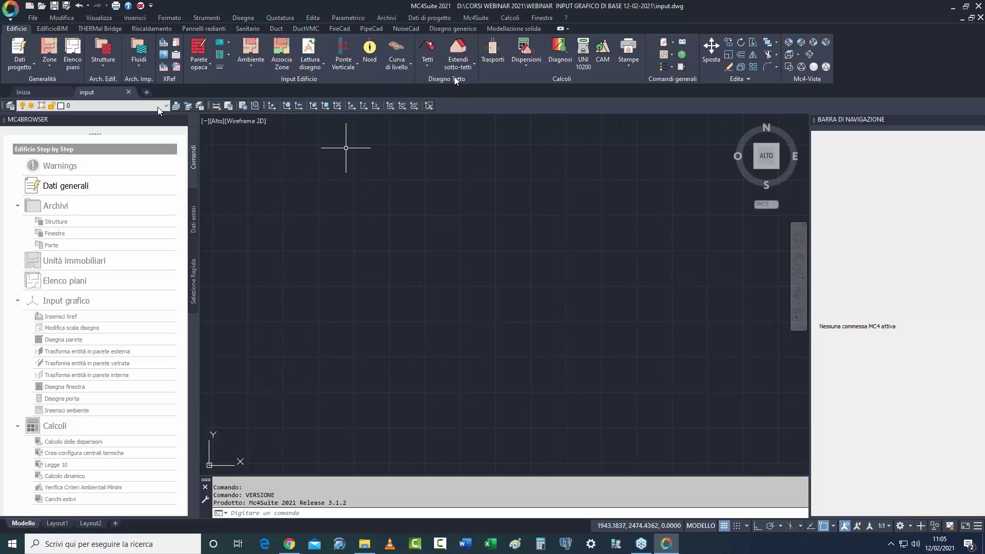
# Close the input drawing and open PULITO_INPUT GRAFICO BASE_2021.dwg from the same webinar folder.
pyautogui.click(128, 92)
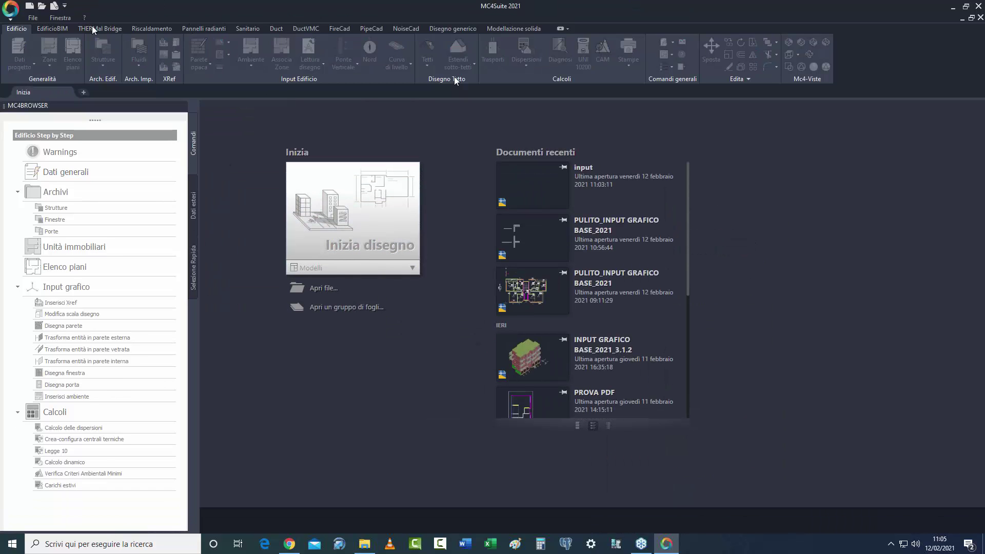
pyautogui.click(323, 288)
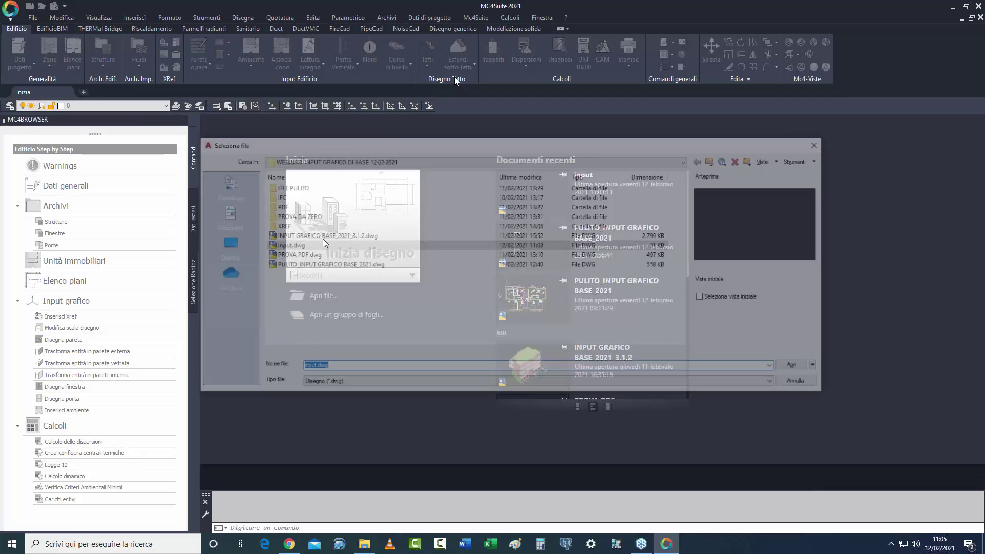
pyautogui.click(328, 264)
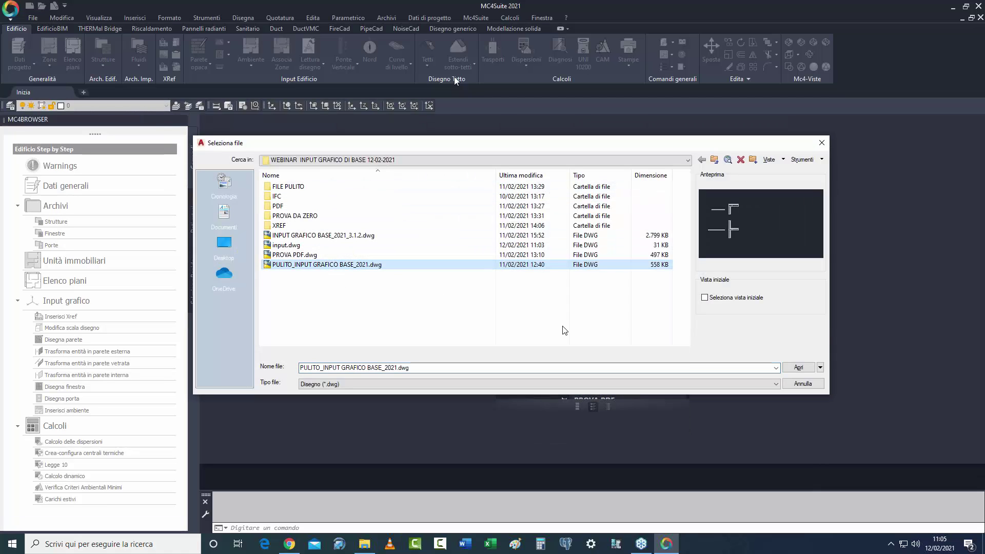
pyautogui.click(802, 367)
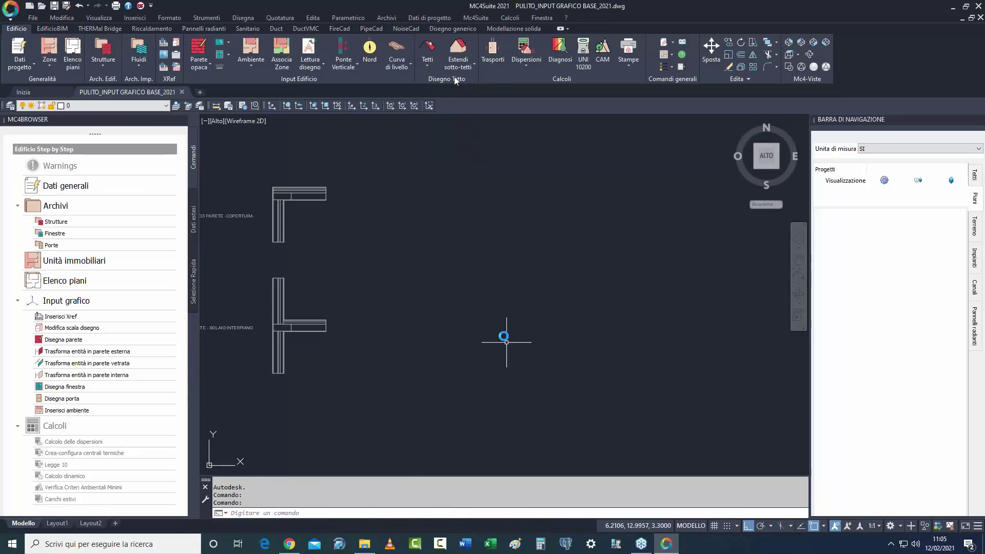
pyautogui.scroll(-2, 459, 334)
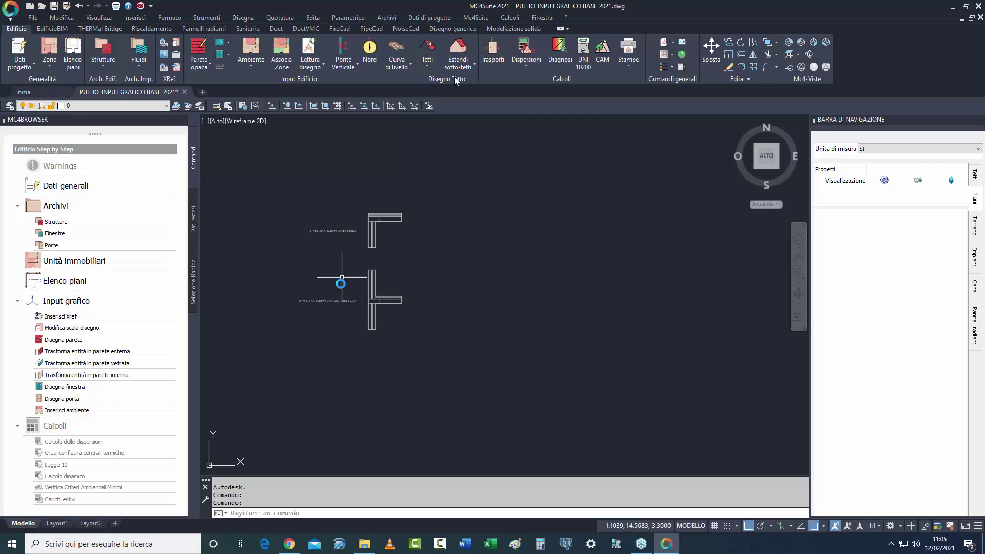
pyautogui.scroll(3, 363, 323)
pyautogui.scroll(-5, 410, 277)
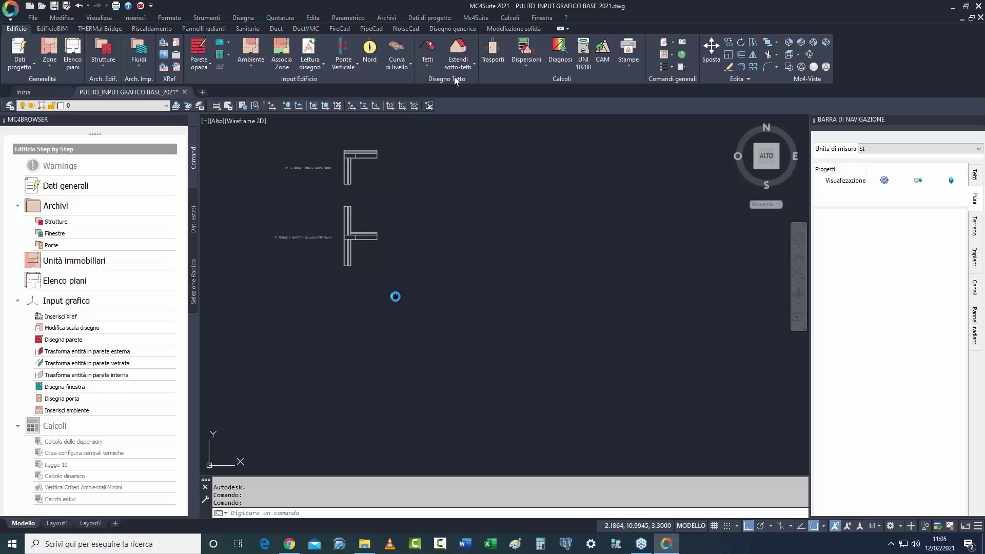
pyautogui.moveTo(396, 297); pyautogui.dragTo(340, 279, button='middle')
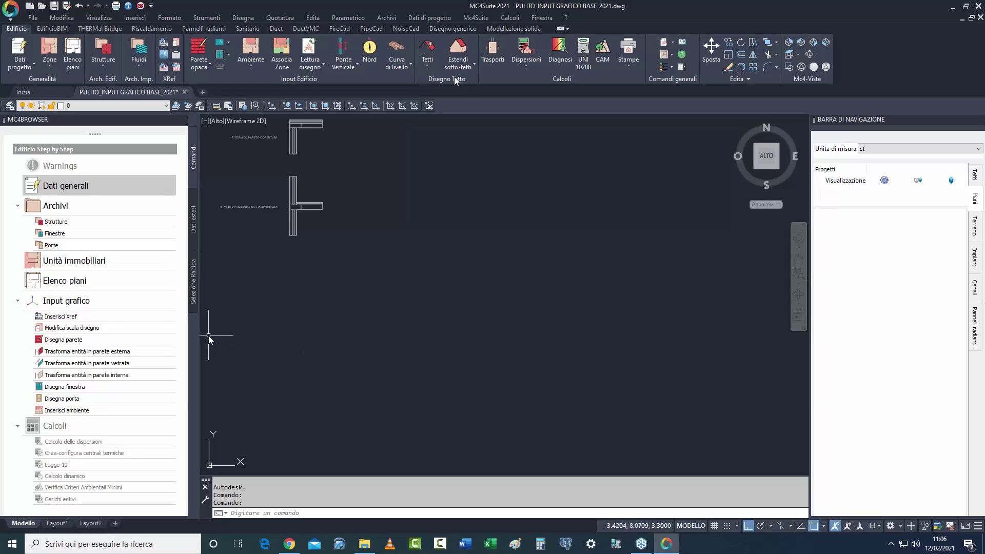
pyautogui.click(32, 188)
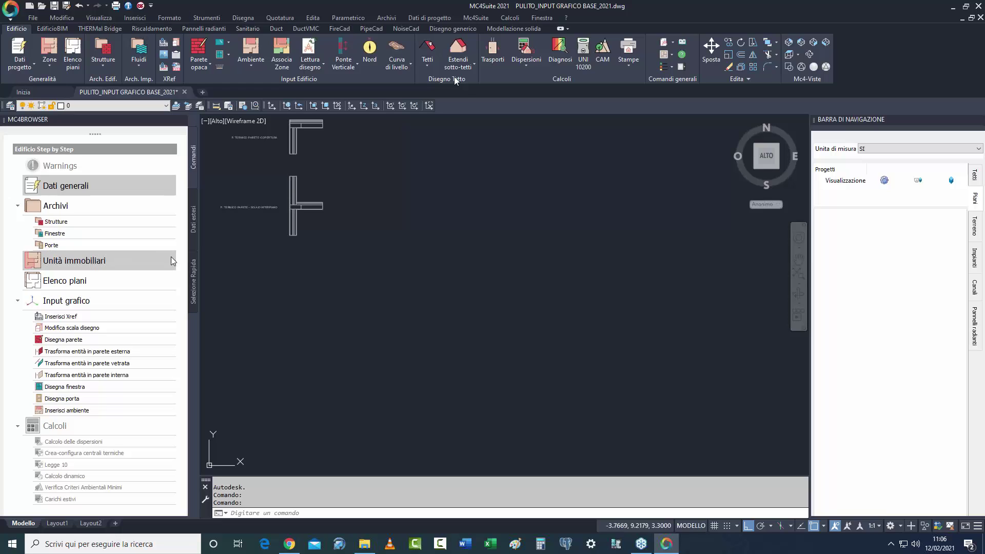
pyautogui.moveTo(281, 295); pyautogui.dragTo(270, 330, button='middle')
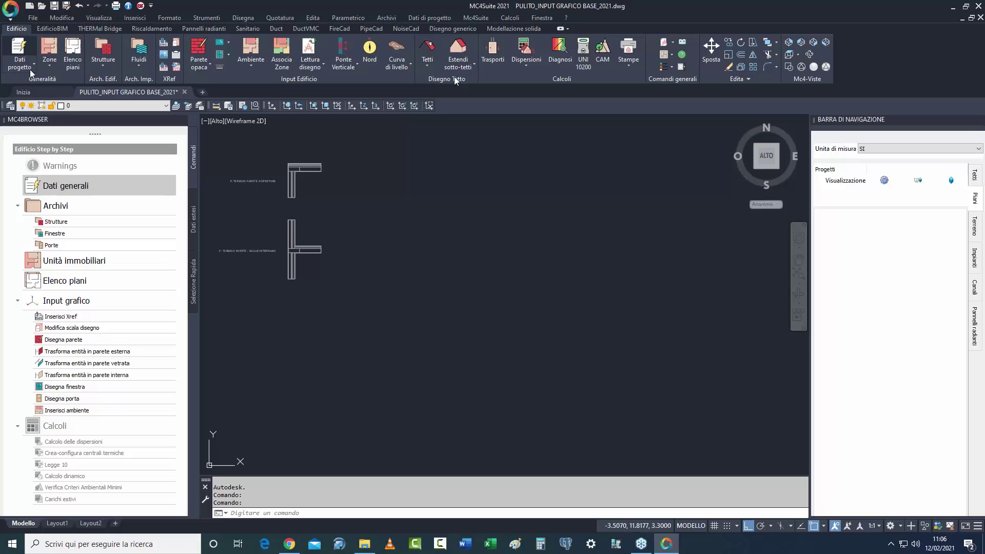
# Load the climate data for the municipality of Roma, Italy, from the MC4 archive into the project data.
pyautogui.click(18, 67)
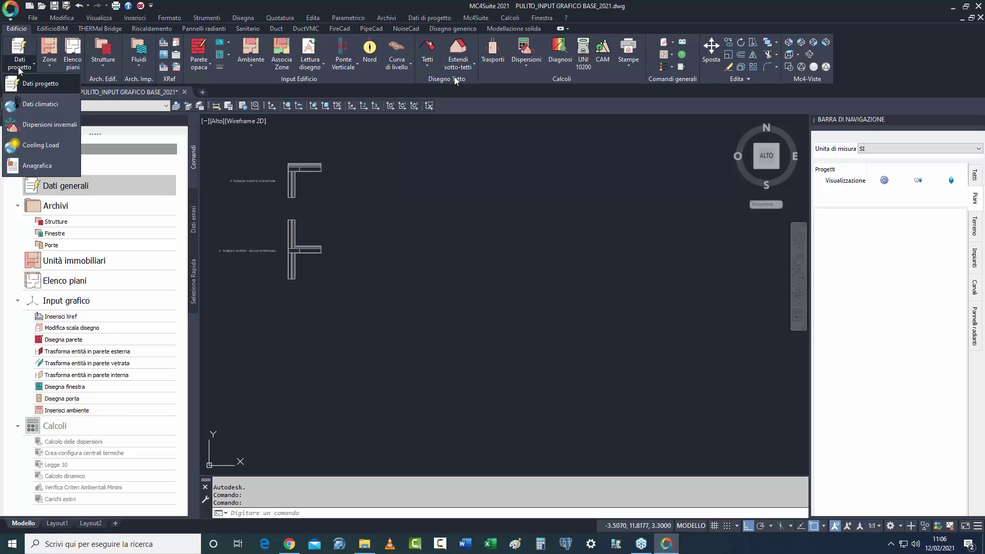
pyautogui.click(41, 91)
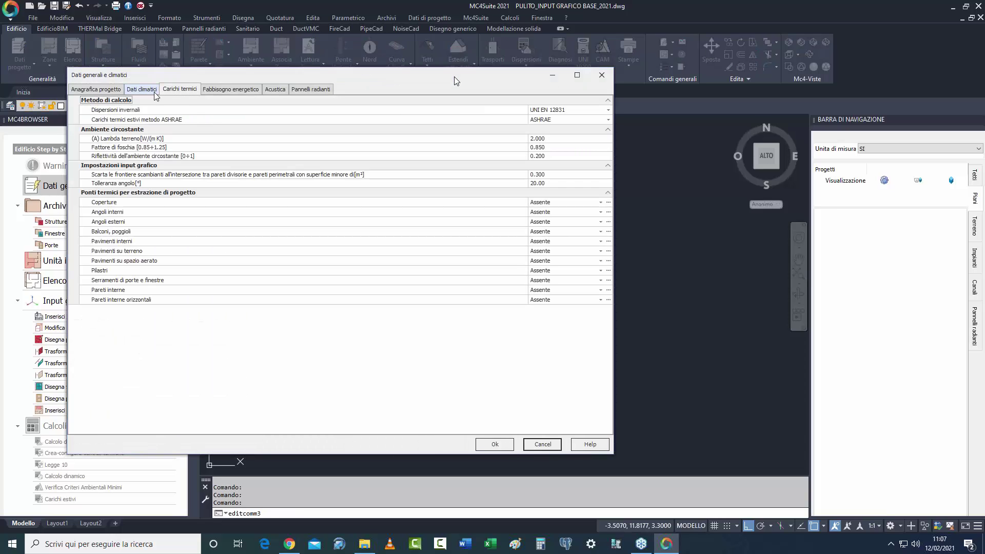
pyautogui.click(154, 91)
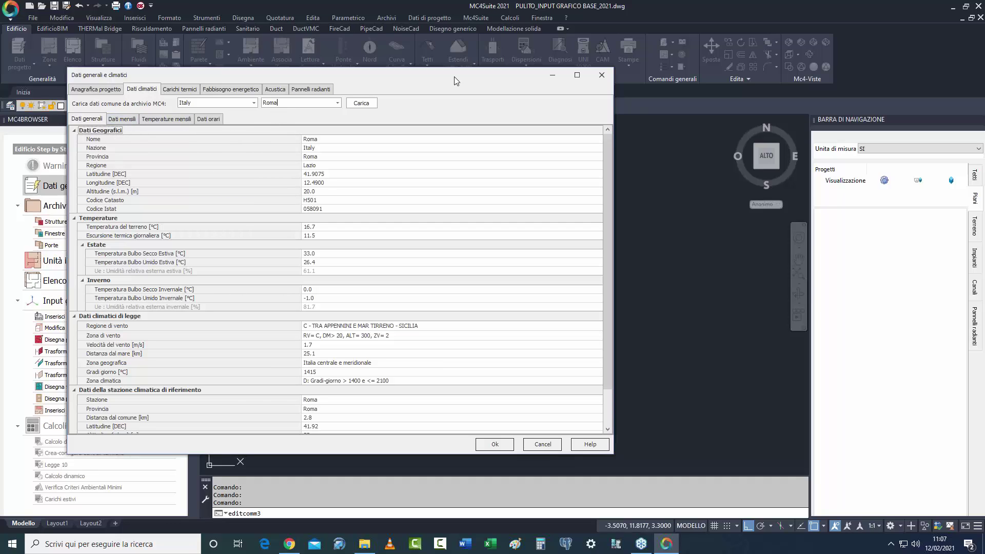
pyautogui.doubleClick(270, 102)
pyautogui.write('Roma')
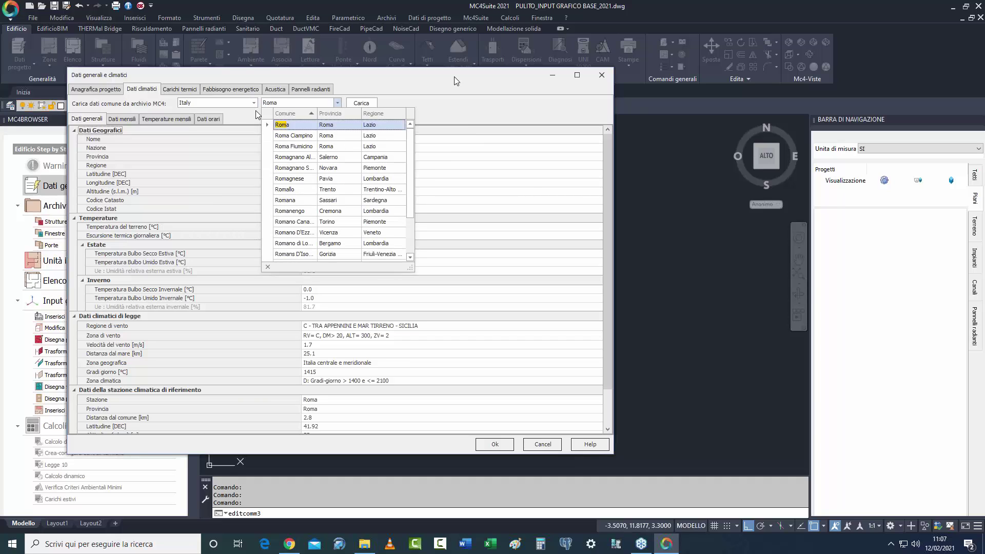
pyautogui.click(291, 125)
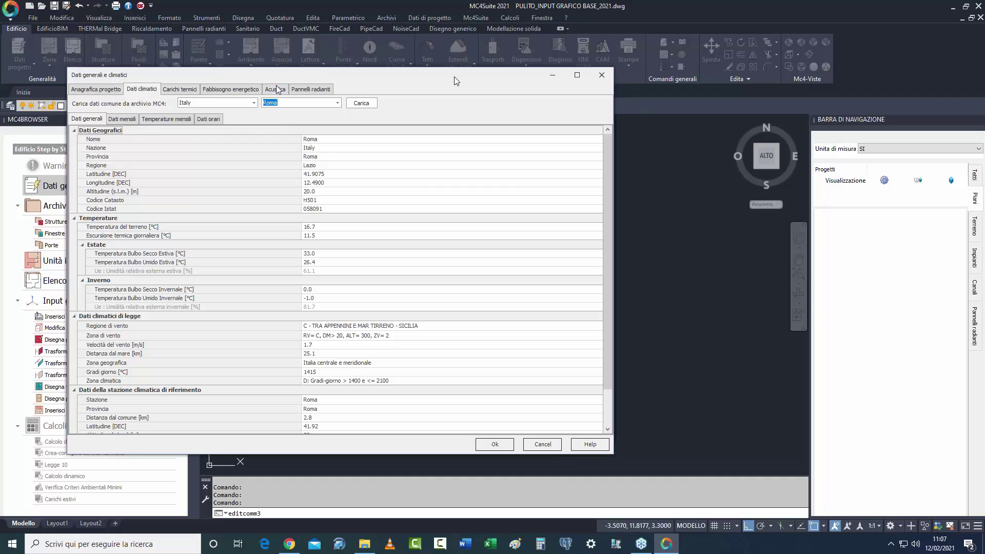
pyautogui.click(367, 107)
# Review the monthly climate values, the monthly temperatures and the general data for Roma, and confirm the project data.
pyautogui.click(122, 118)
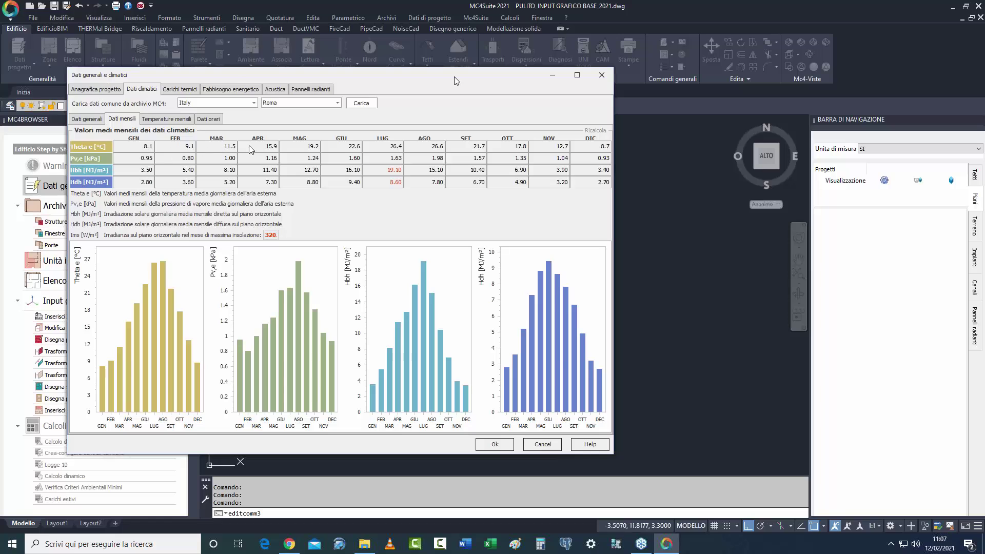
pyautogui.click(161, 121)
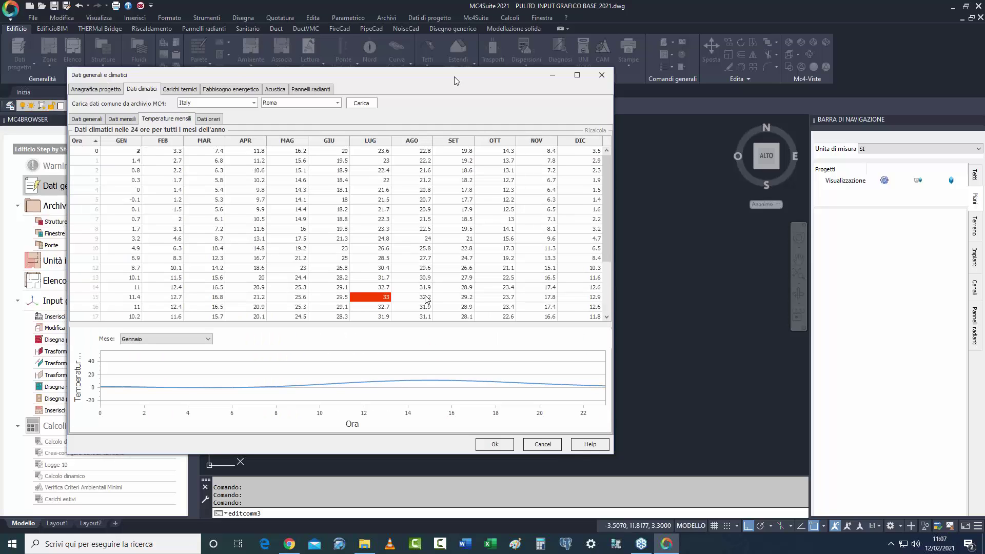
pyautogui.click(87, 119)
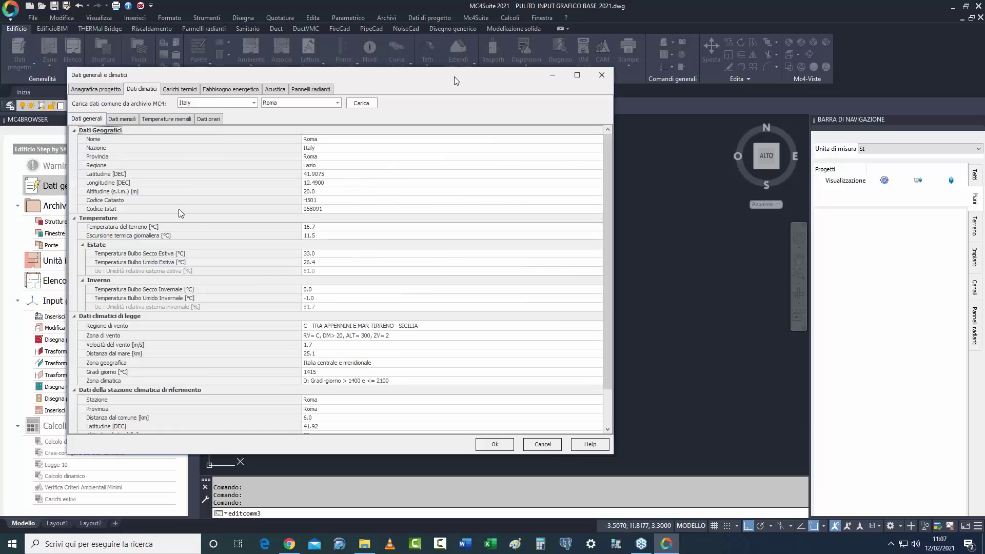
pyautogui.click(495, 444)
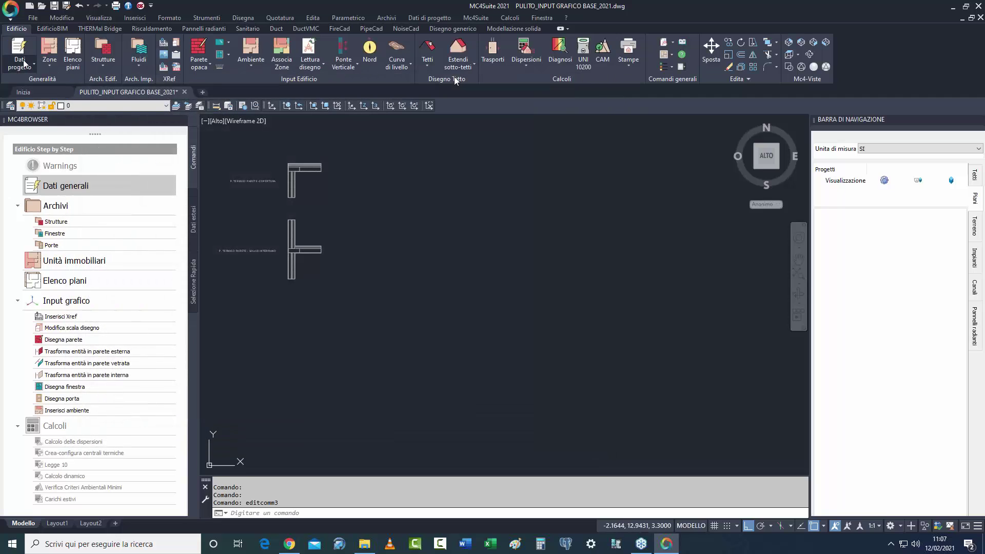
# Open the project's climate data and examine the MC4 municipality archive and the user archive.
pyautogui.click(22, 67)
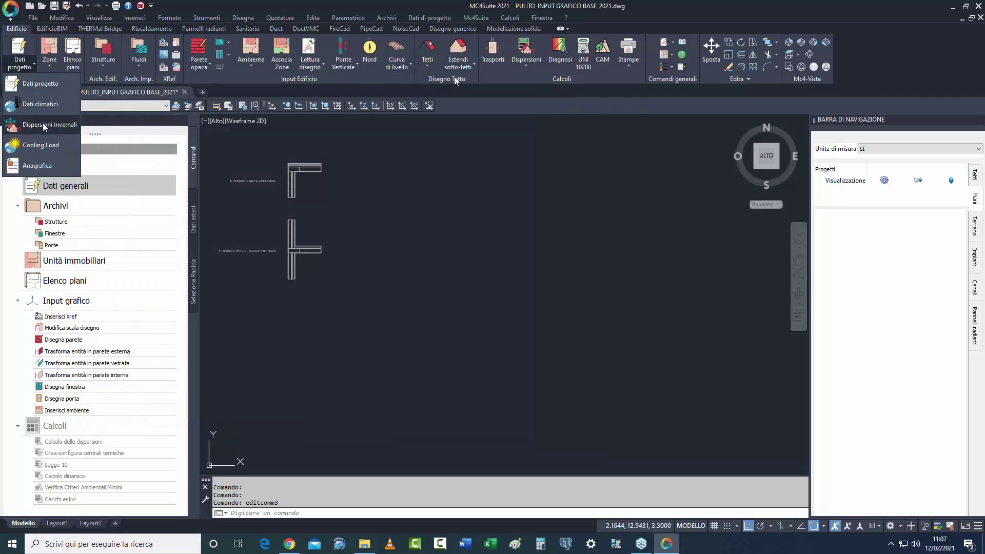
pyautogui.click(48, 107)
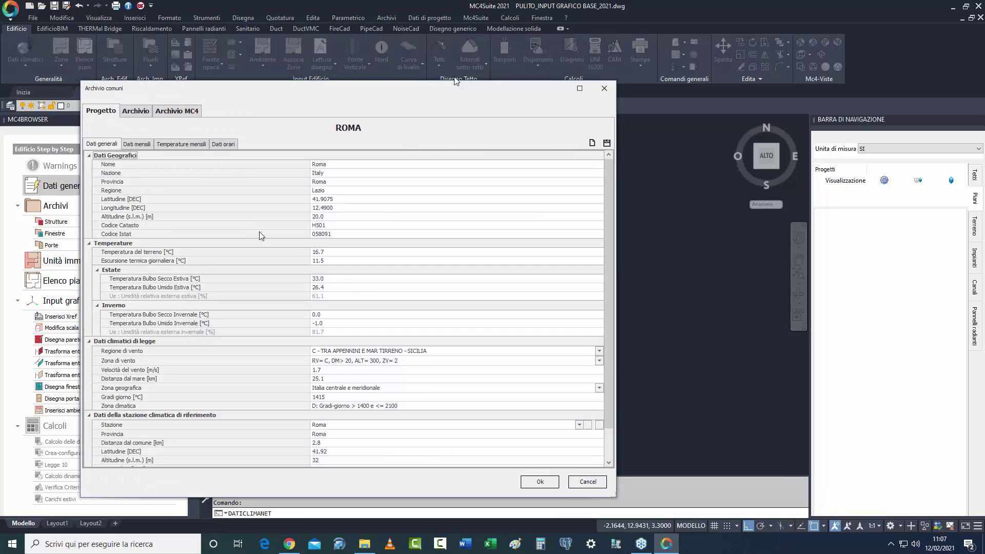
pyautogui.click(172, 110)
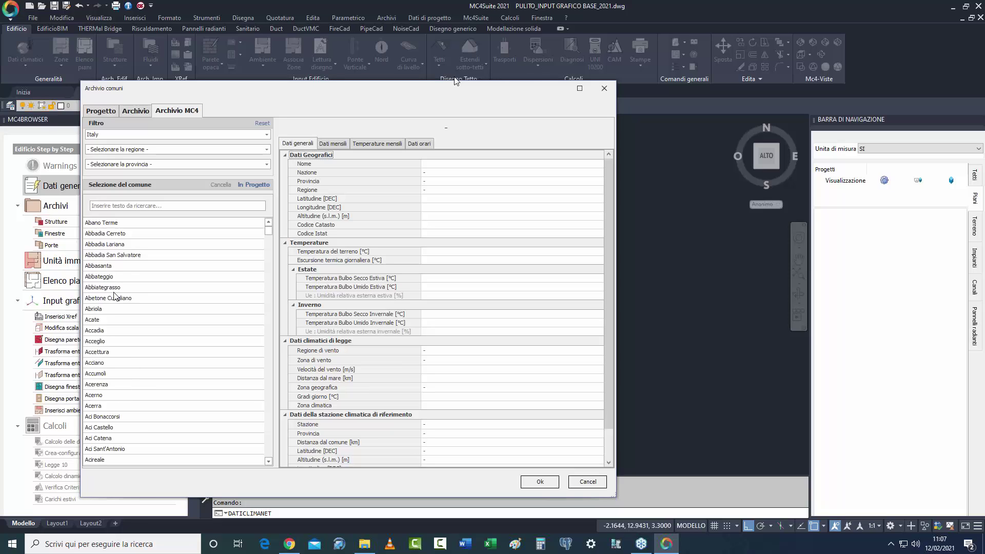
pyautogui.click(145, 112)
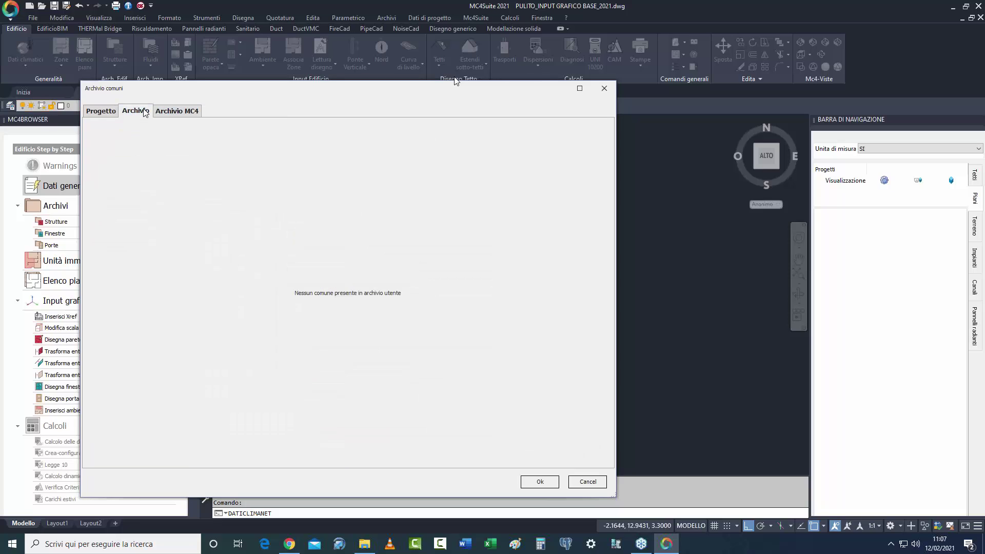
# Return to the project's climate data for Roma and close the municipality archive.
pyautogui.click(104, 111)
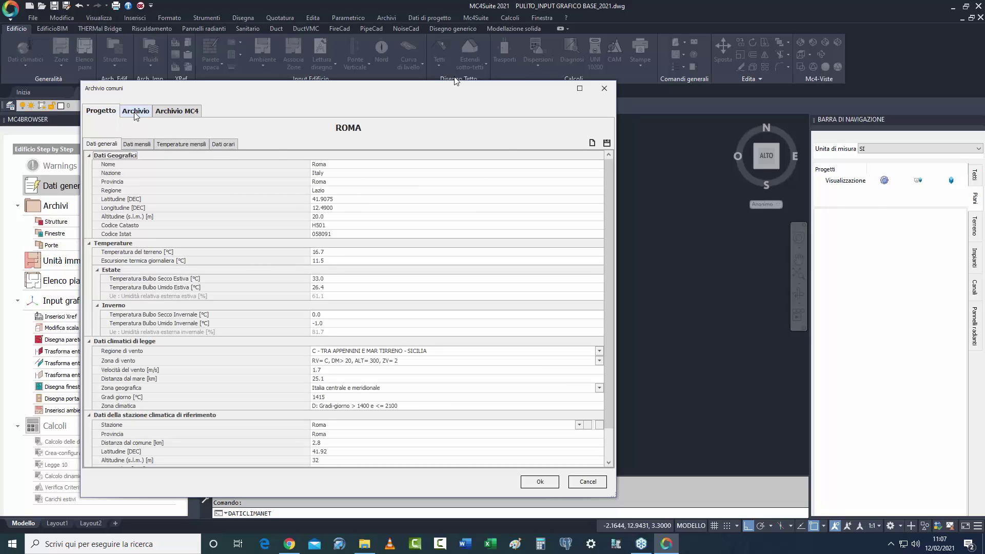
pyautogui.click(604, 88)
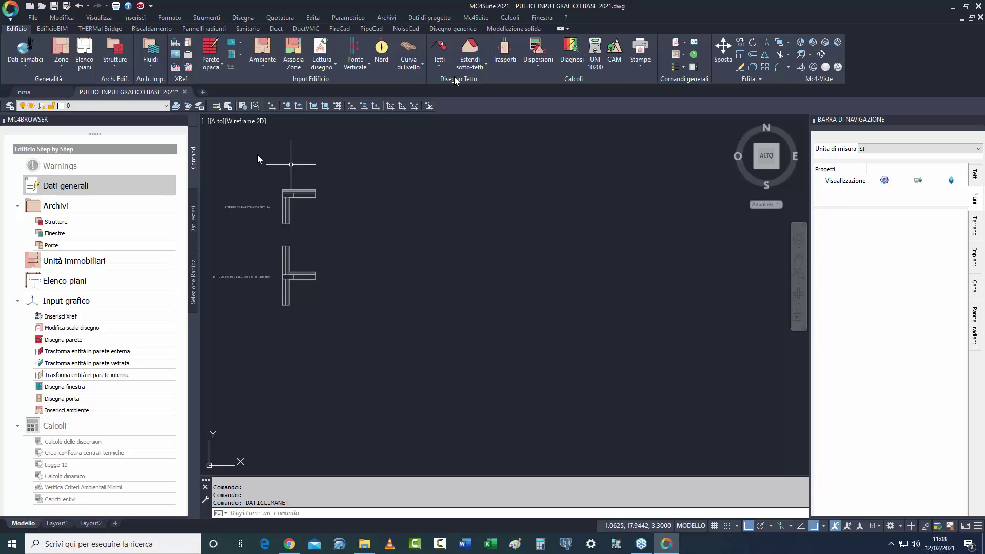
# Open the building structures archive and compare the project list with the user archive and the MC4 archive.
pyautogui.click(62, 70)
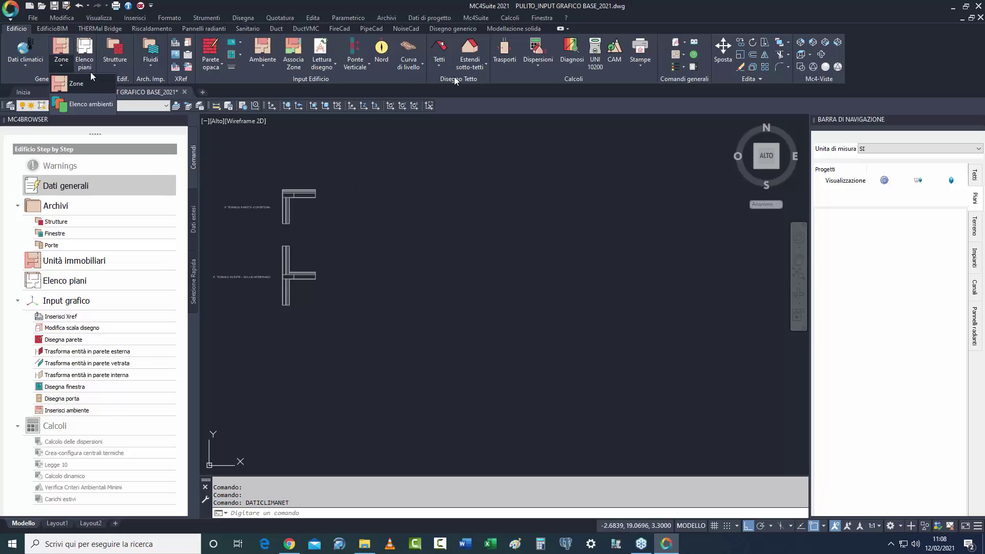
pyautogui.click(110, 66)
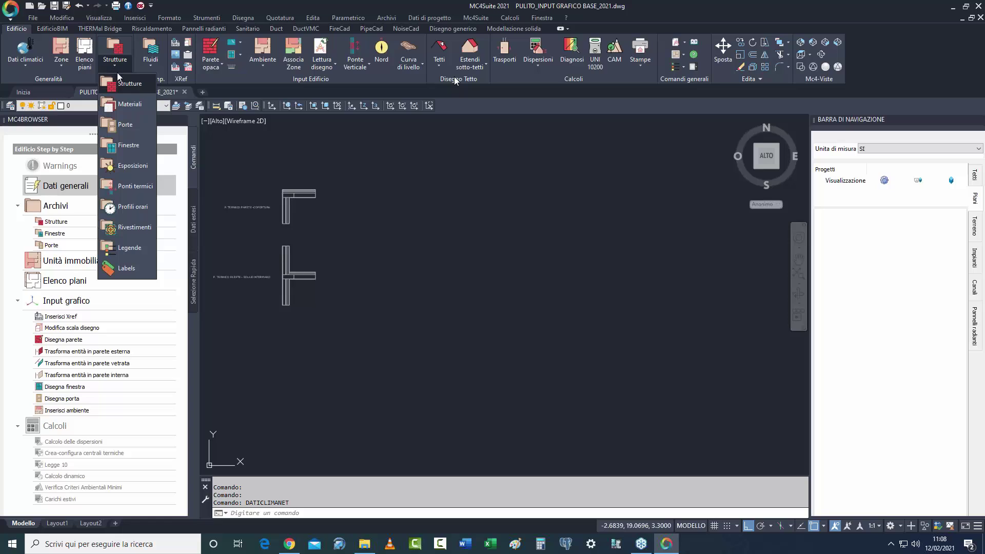
pyautogui.click(130, 86)
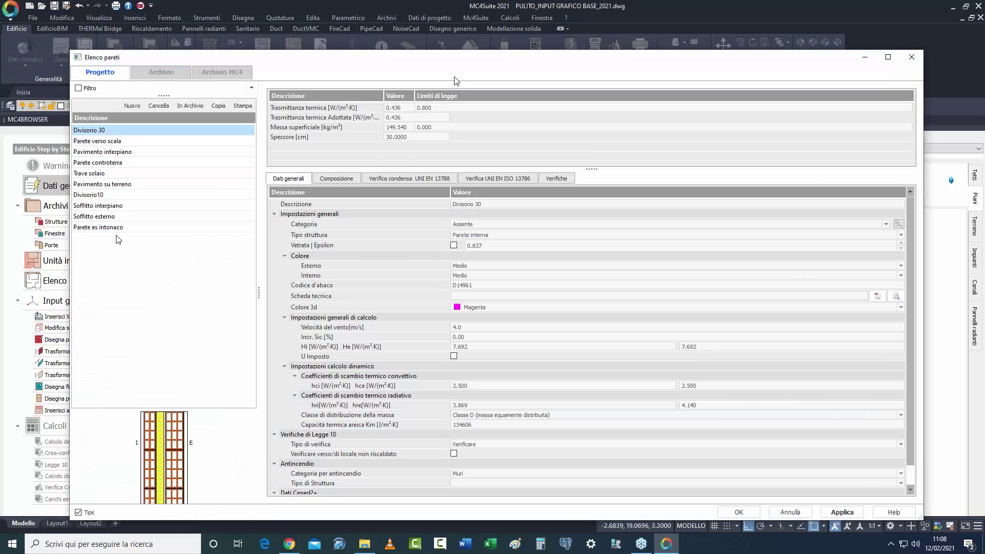
pyautogui.click(167, 75)
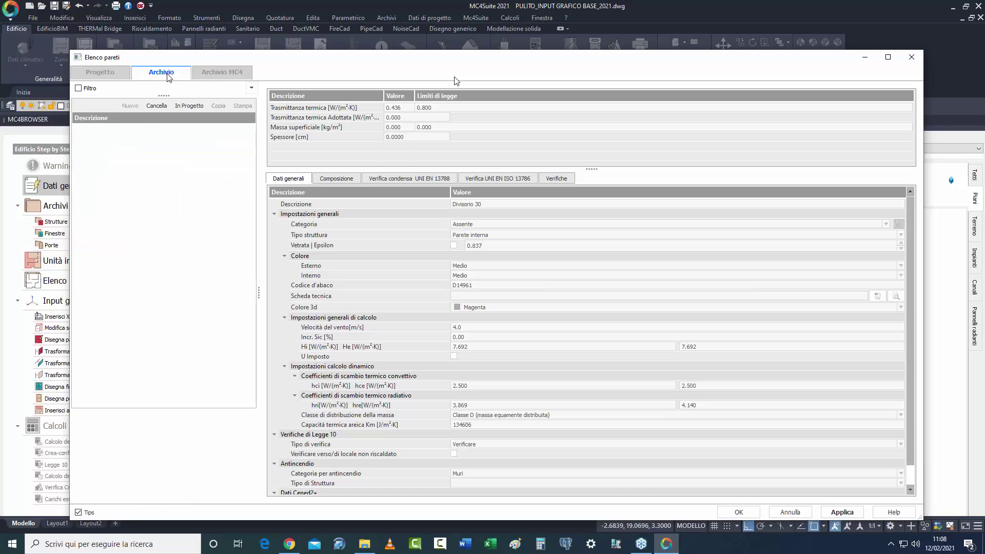
pyautogui.click(211, 72)
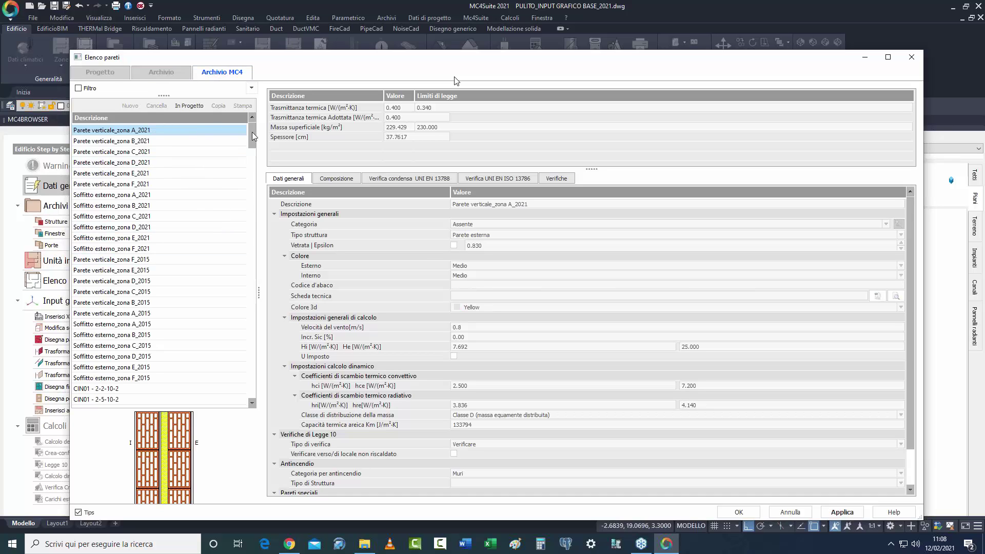
pyautogui.moveTo(252, 132)
pyautogui.mouseDown()
pyautogui.moveTo(253, 270)
pyautogui.moveTo(251, 128)
pyautogui.mouseUp()
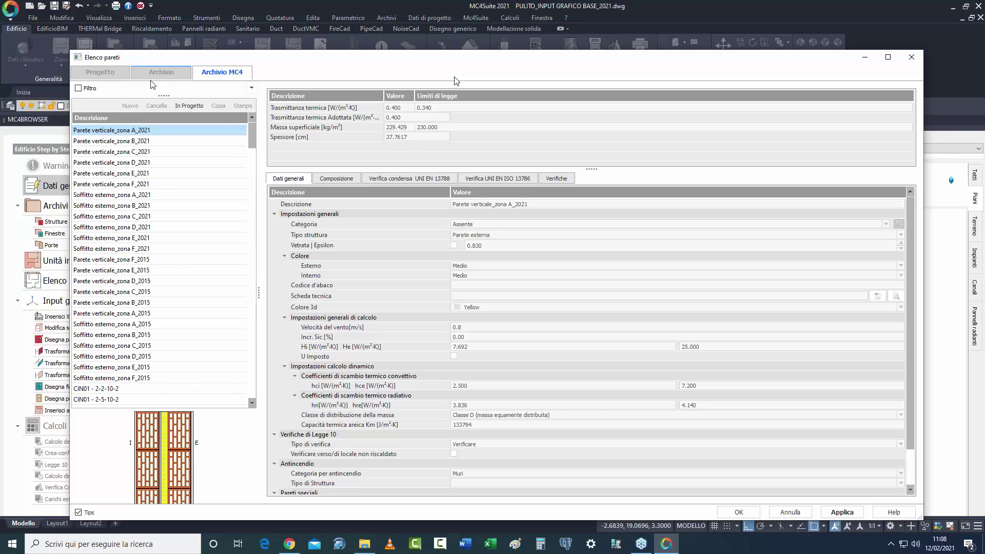
pyautogui.click(113, 73)
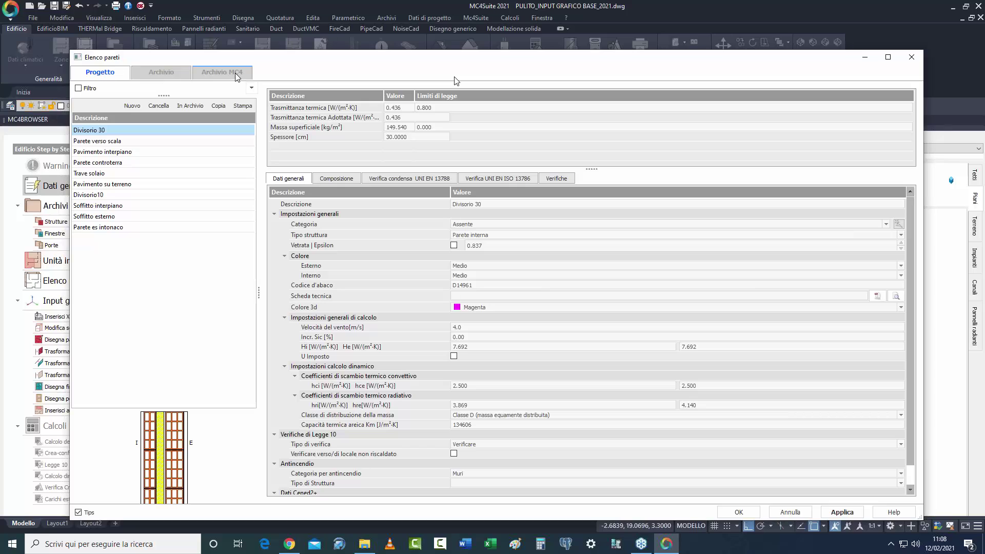
# Examine the general data of the structure Parete es intonaco, including the structure type and Legge 10 verification type options.
pyautogui.click(128, 226)
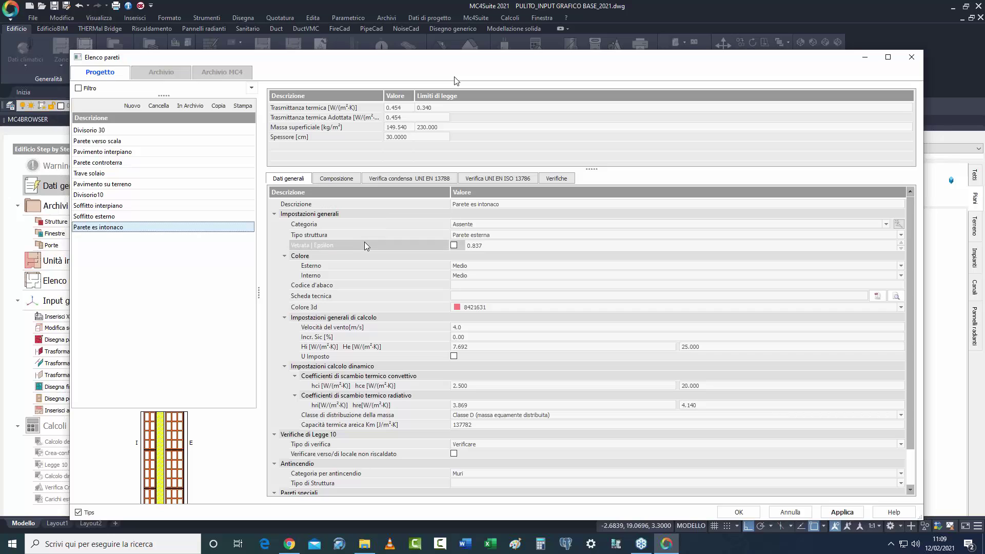
pyautogui.moveTo(587, 60); pyautogui.dragTo(597, 50)
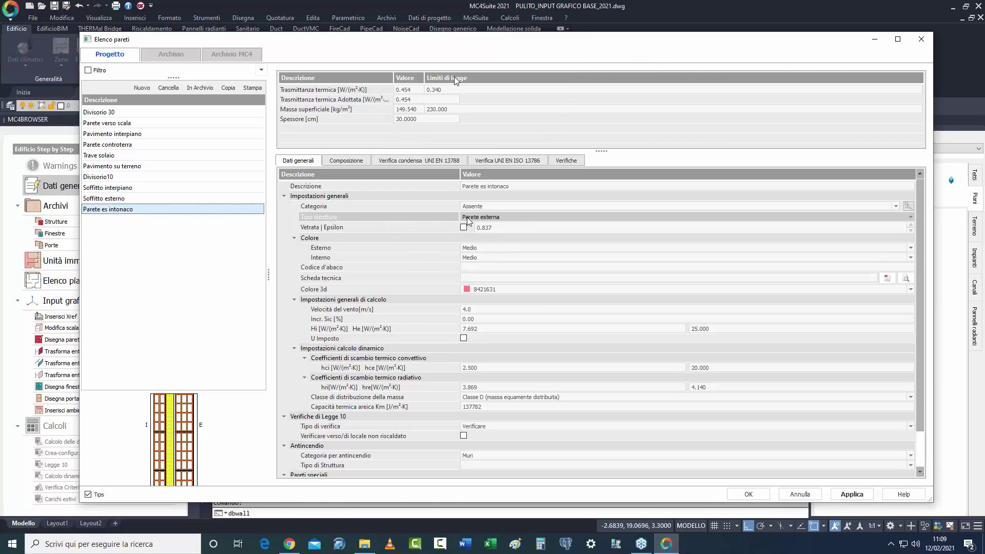
pyautogui.click(485, 218)
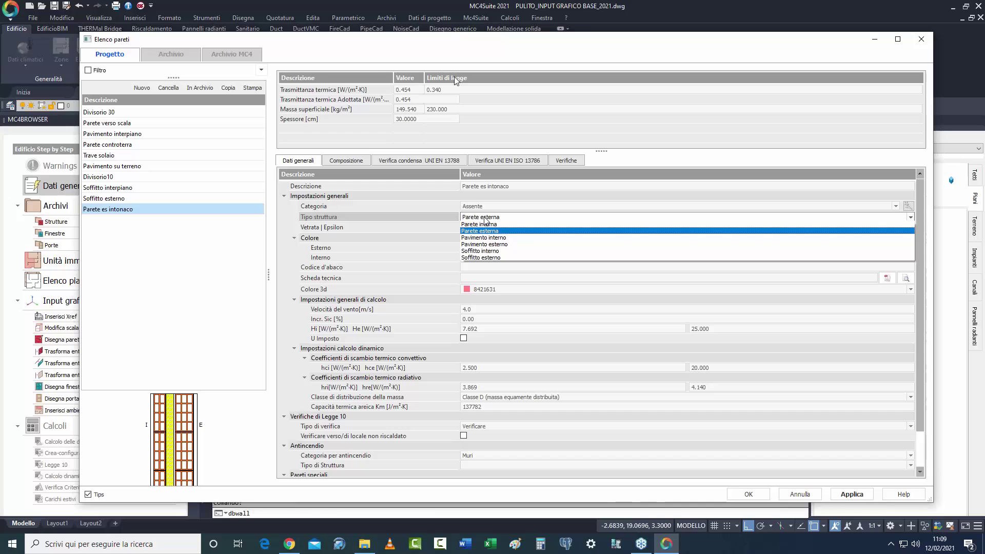
pyautogui.click(486, 218)
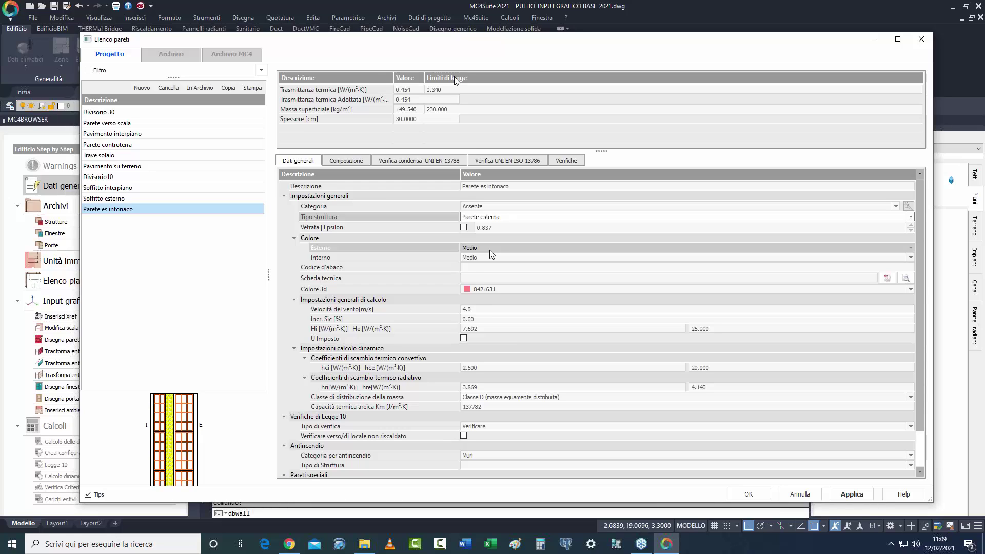
pyautogui.moveTo(917, 324); pyautogui.dragTo(919, 367)
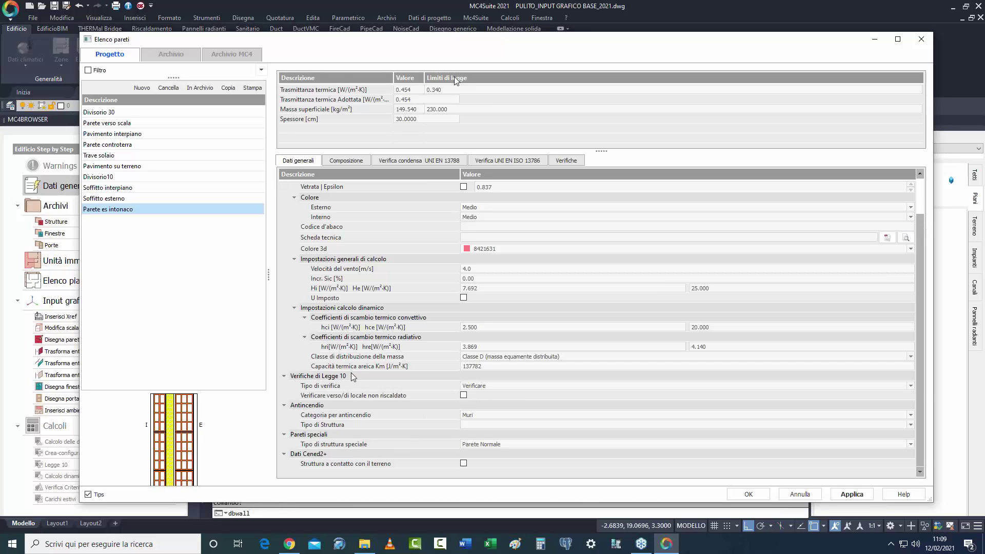
pyautogui.click(497, 387)
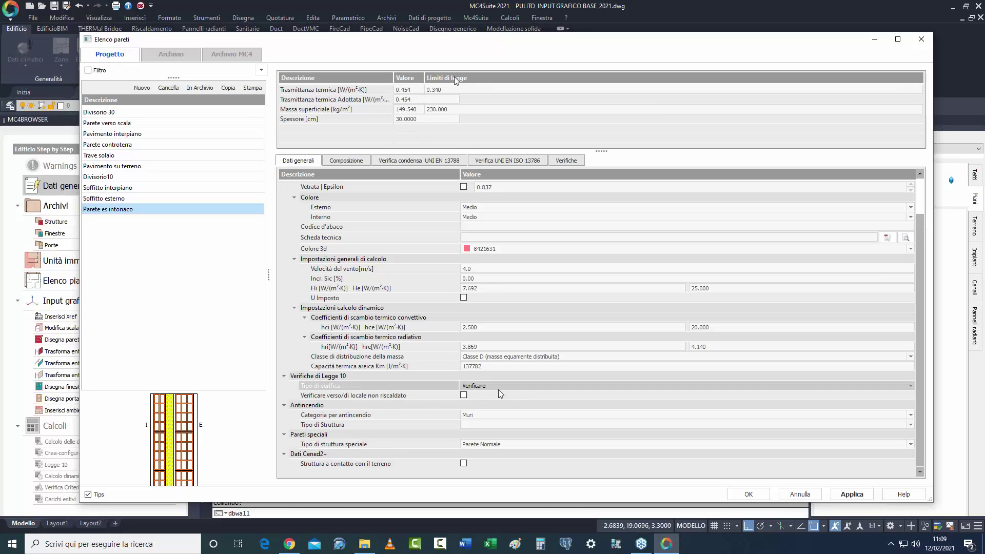
pyautogui.click(488, 385)
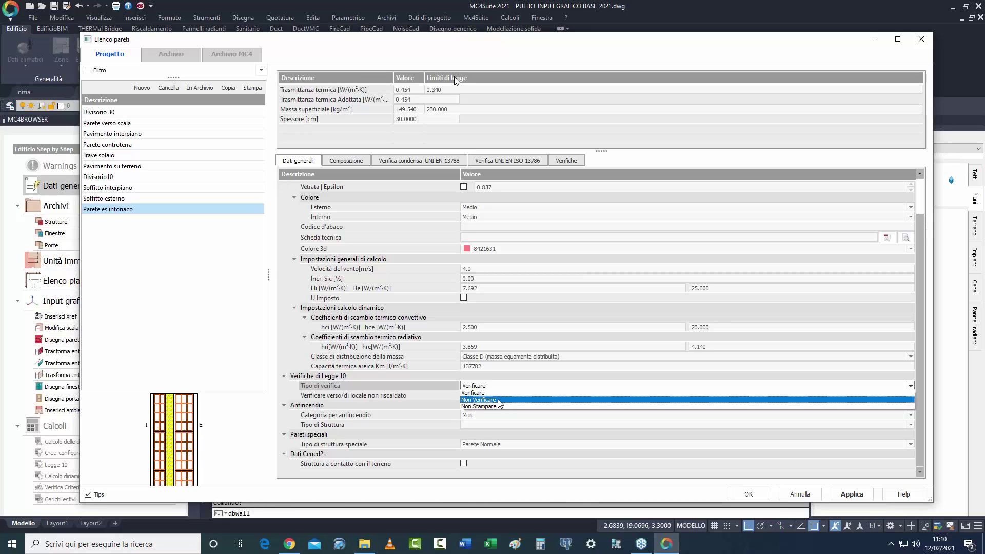
pyautogui.click(500, 427)
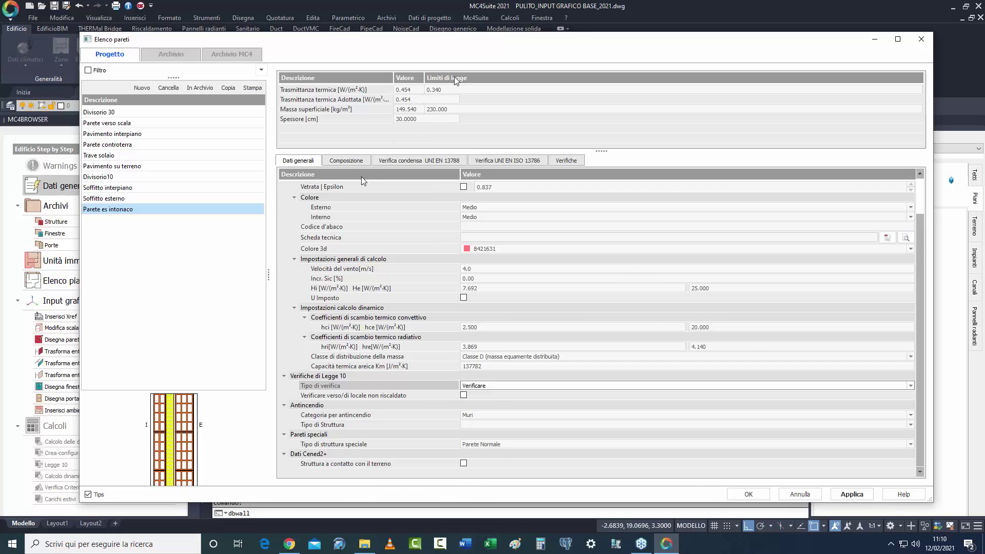
# Show the layer composition of Parete es intonaco and widen the description column to read the full material names.
pyautogui.click(347, 161)
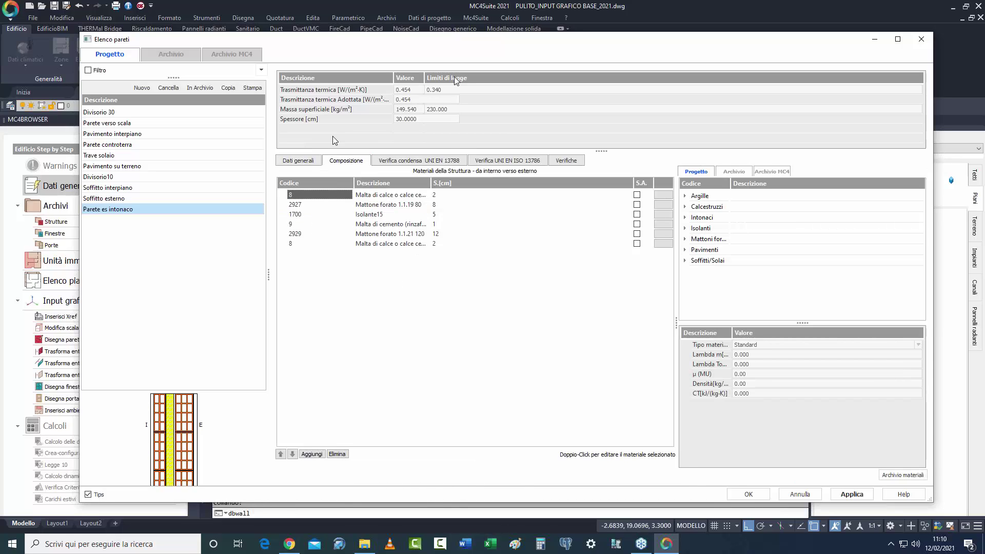
pyautogui.click(307, 195)
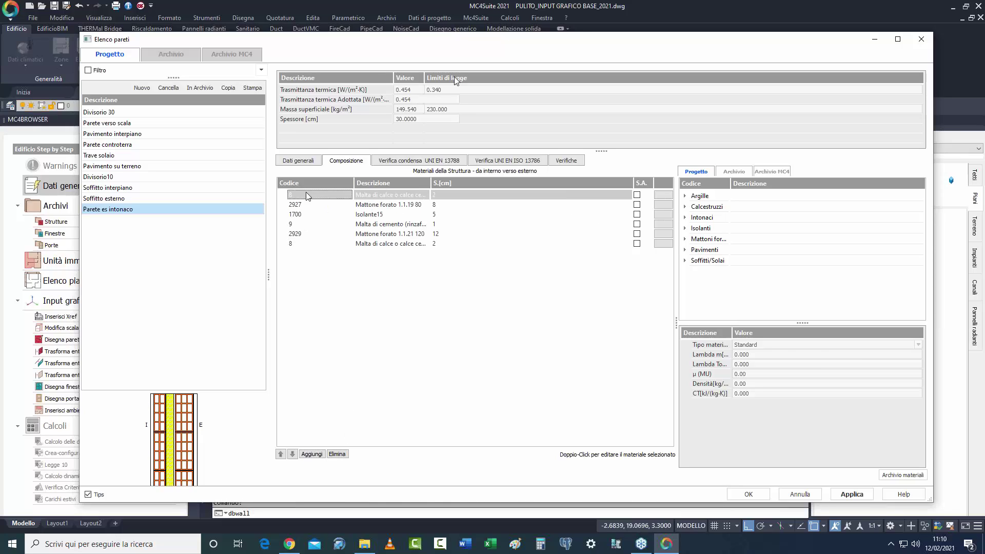
pyautogui.moveTo(307, 197); pyautogui.dragTo(380, 243)
pyautogui.moveTo(430, 183); pyautogui.dragTo(476, 183)
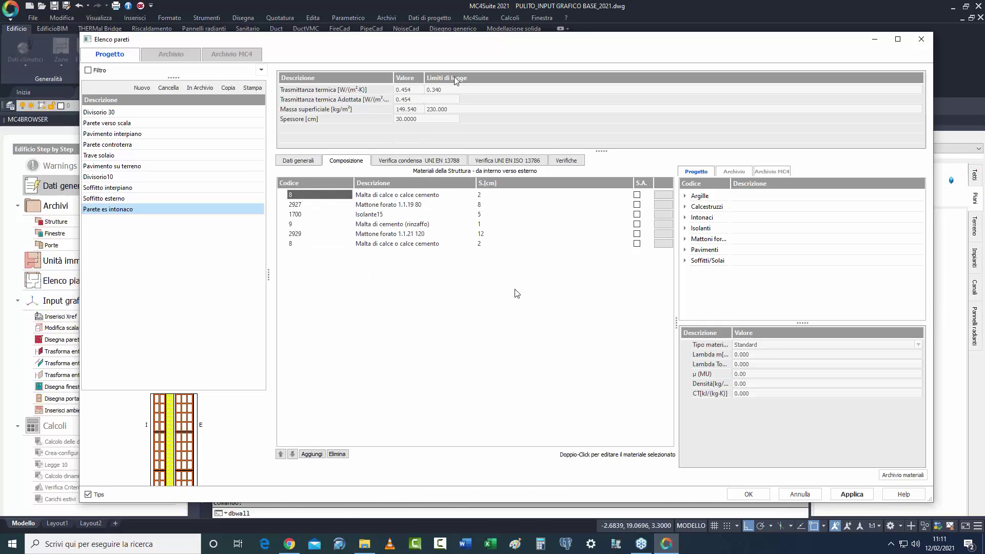
# Add Mattone forato 1.1.19 80 from the project's hollow-brick materials as the last layer of Parete es intonaco.
pyautogui.click(685, 239)
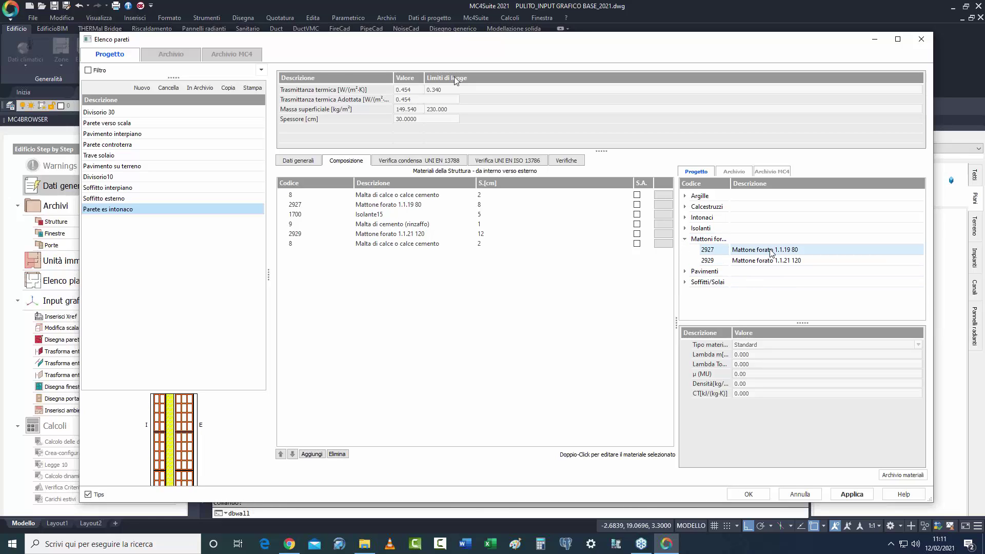
pyautogui.moveTo(772, 251); pyautogui.dragTo(482, 274)
pyautogui.moveTo(411, 276); pyautogui.dragTo(420, 259)
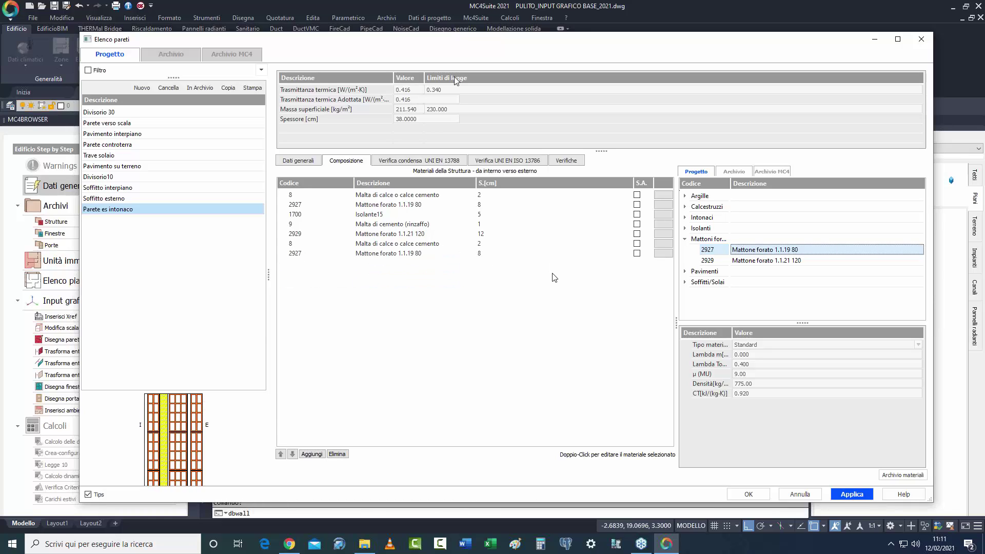
# Delete the added last layer Mattone forato 1.1.19 80 and close the structures archive without applying changes.
pyautogui.click(425, 255)
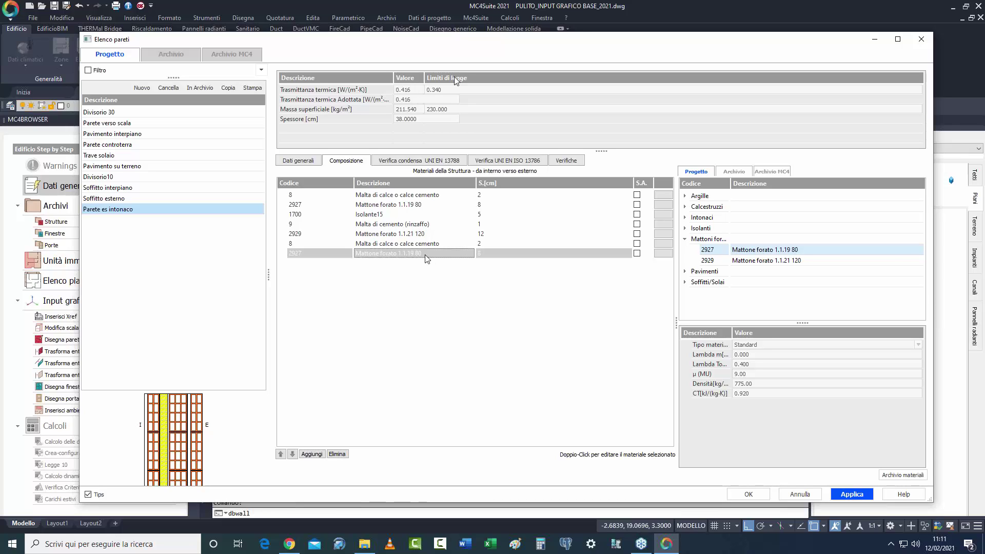
pyautogui.rightClick(426, 257)
pyautogui.click(455, 286)
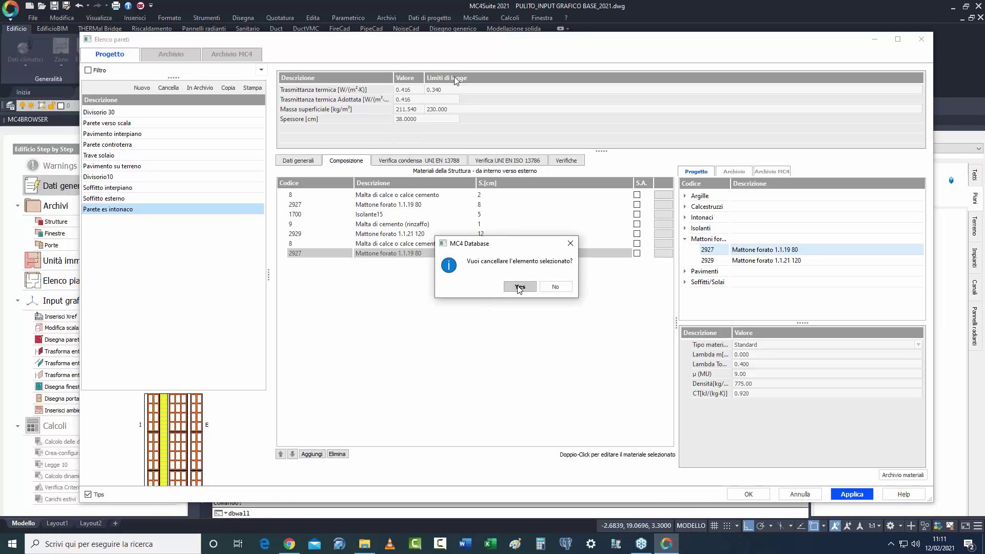
pyautogui.click(519, 286)
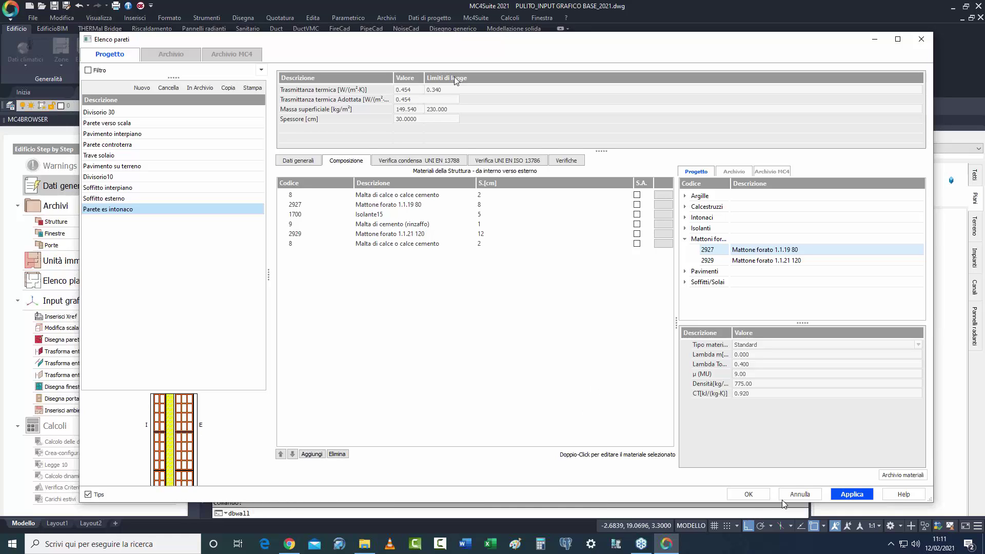
pyautogui.click(799, 494)
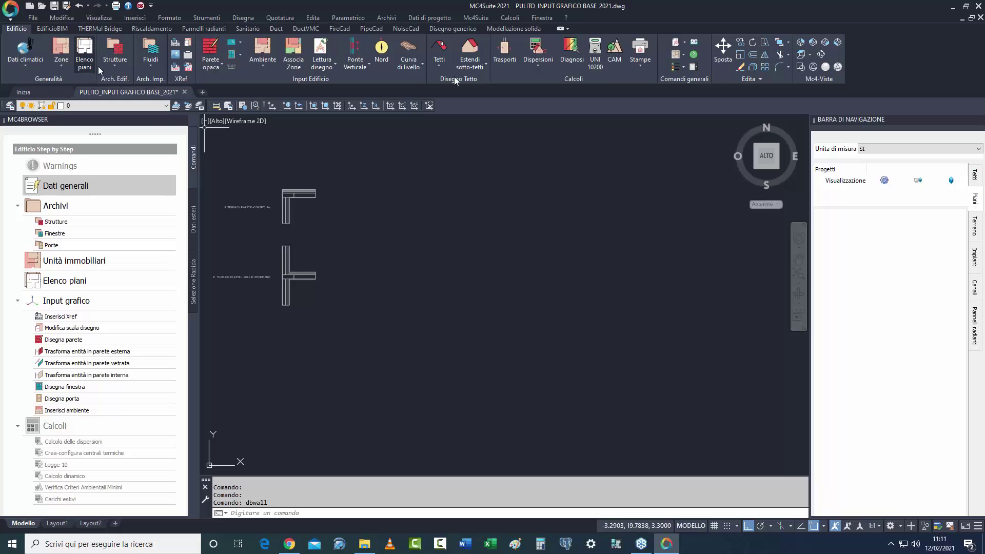
# Open the project's materials archive and show the materials of the Intonaci group.
pyautogui.click(113, 67)
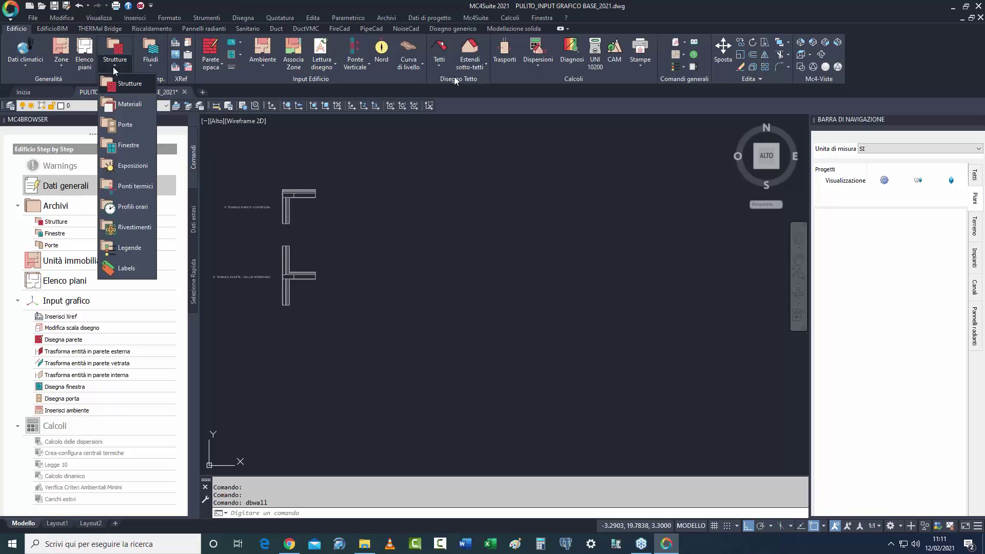
pyautogui.click(131, 105)
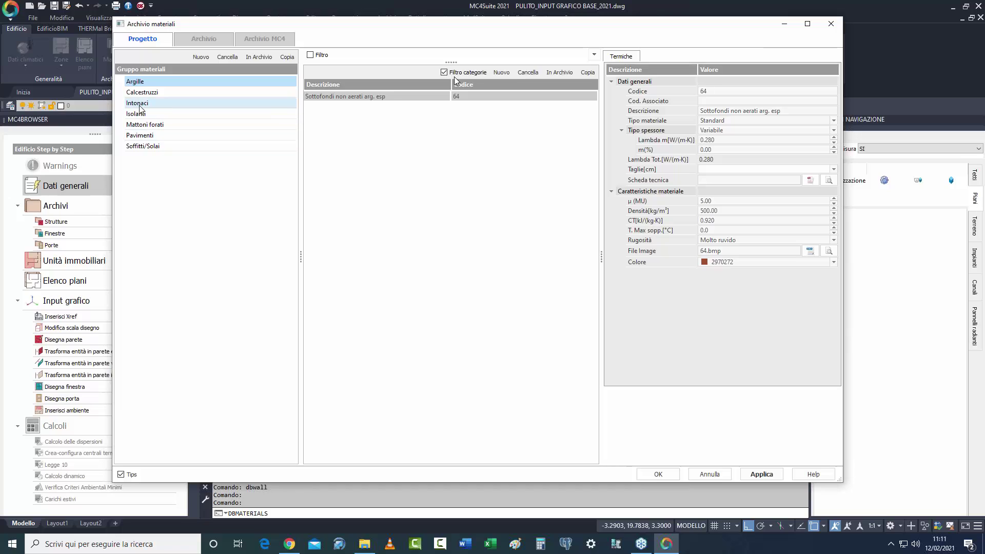
pyautogui.click(153, 103)
pyautogui.click(215, 114)
pyautogui.click(154, 103)
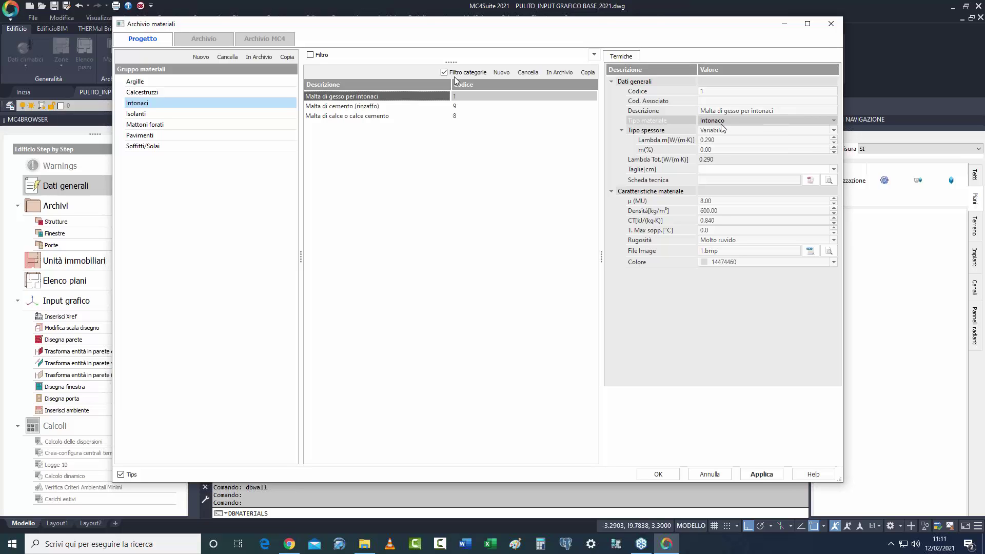
# Examine the thermal properties of Malta di gesso per intonaci, such as sizes, thickness type and conductivity values.
pyautogui.click(697, 170)
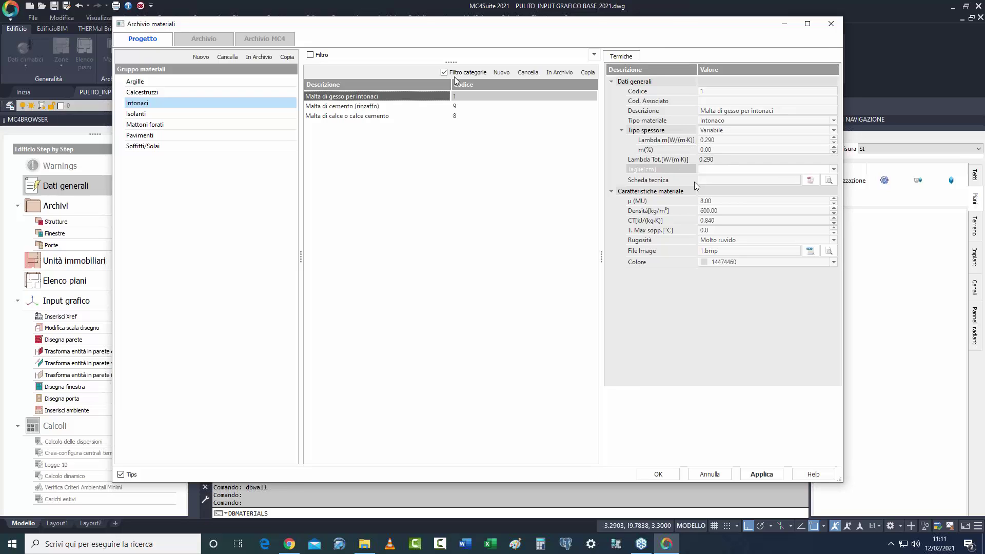
pyautogui.click(744, 168)
pyautogui.click(723, 160)
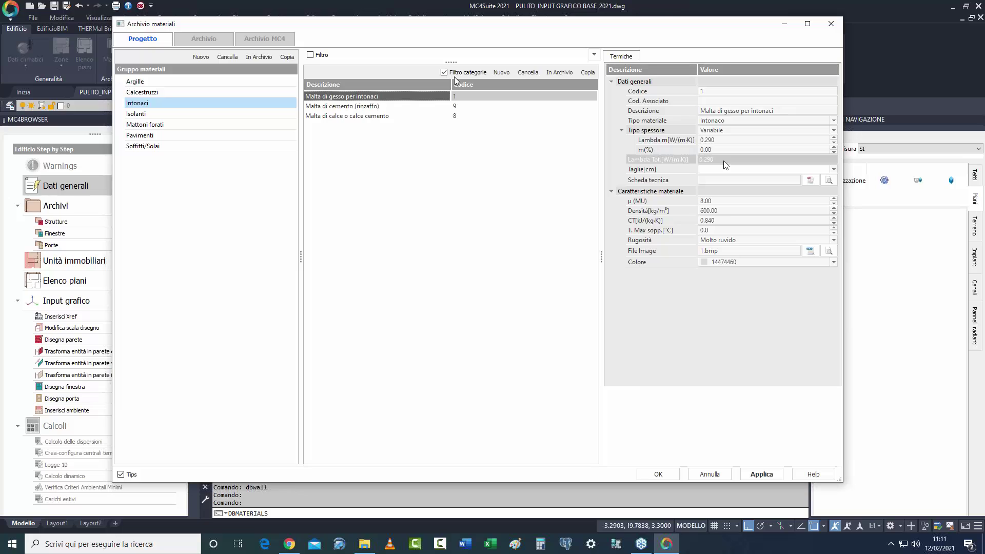
pyautogui.click(724, 140)
pyautogui.click(718, 132)
pyautogui.click(721, 149)
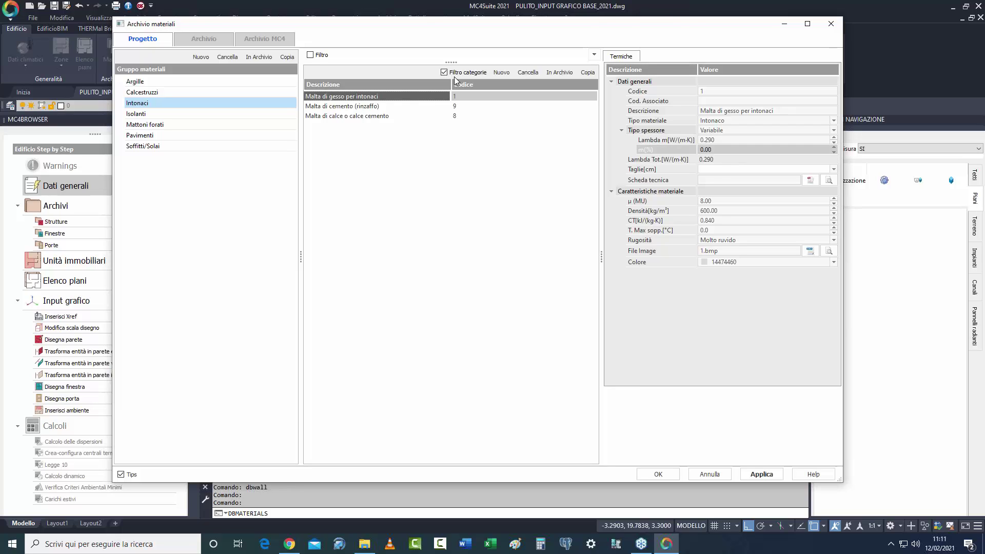
pyautogui.click(720, 159)
# Set the thickness type of Malta di gesso per intonaci to Fisso and open its thickness value for editing.
pyautogui.click(718, 130)
pyautogui.click(718, 130)
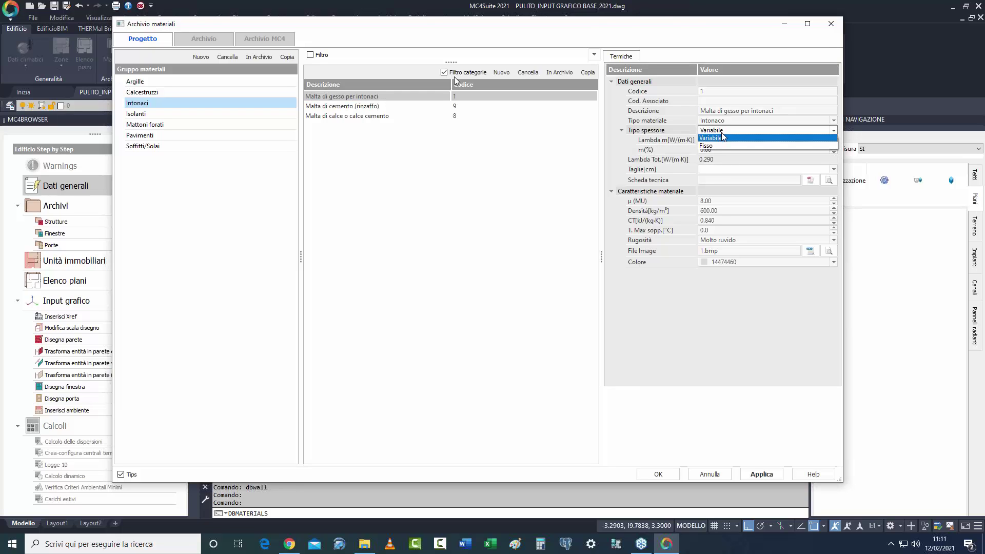
pyautogui.click(713, 150)
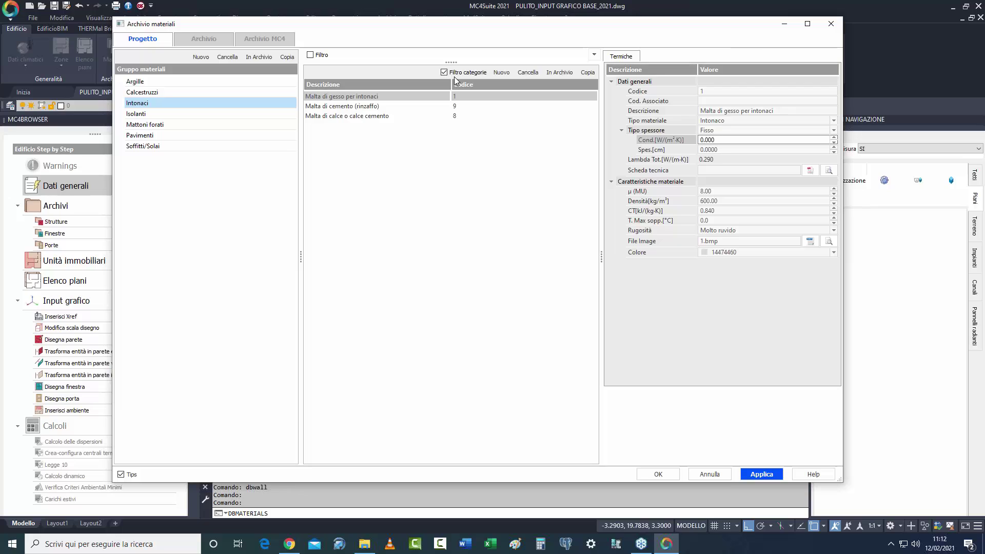
pyautogui.click(732, 150)
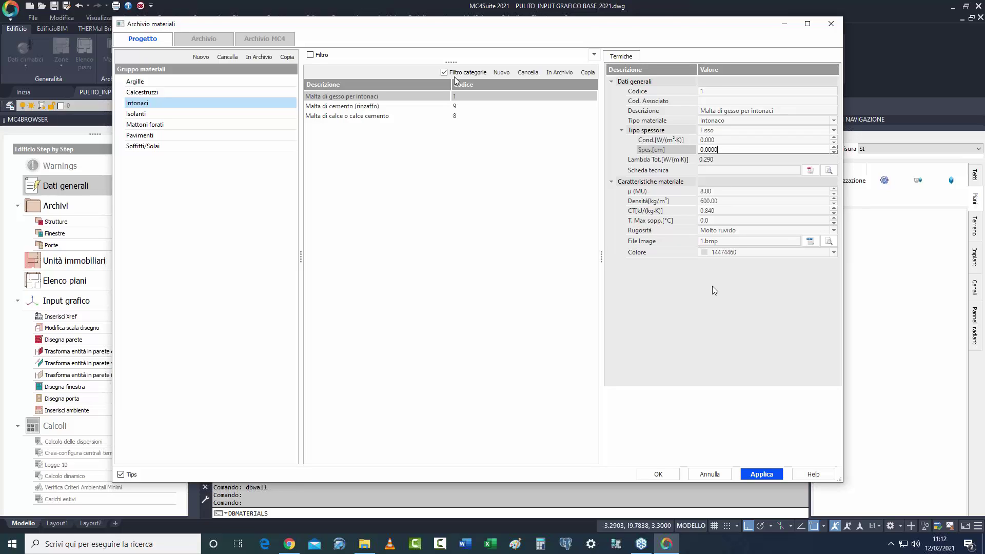
# Look at the material groups in the MC4 archive, return to the project materials and close the materials archive without applying changes.
pyautogui.click(268, 39)
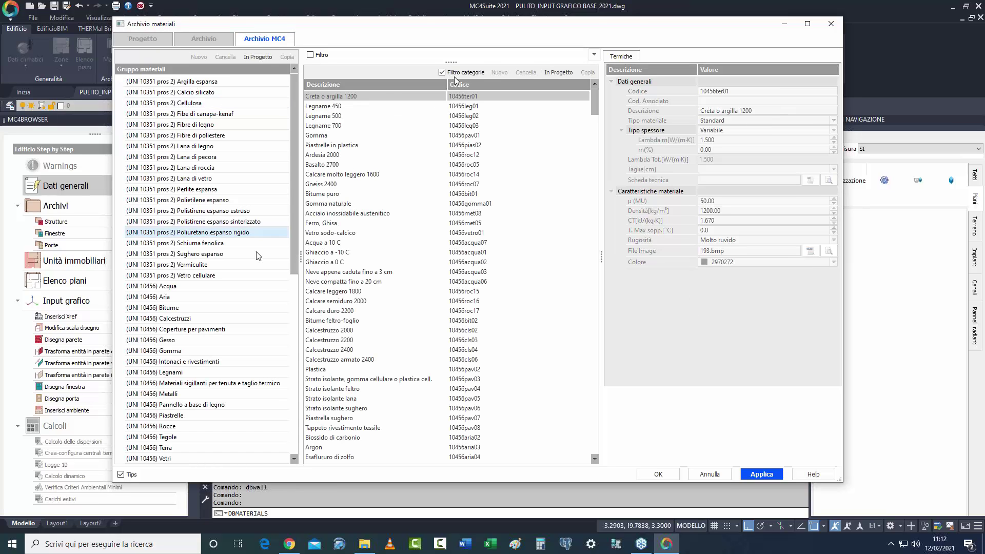
pyautogui.click(163, 43)
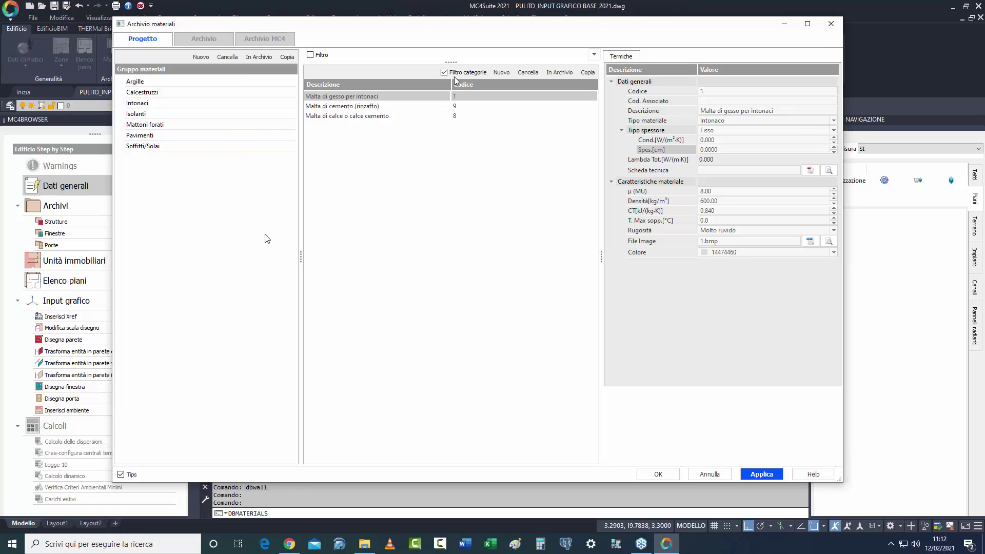
pyautogui.click(724, 474)
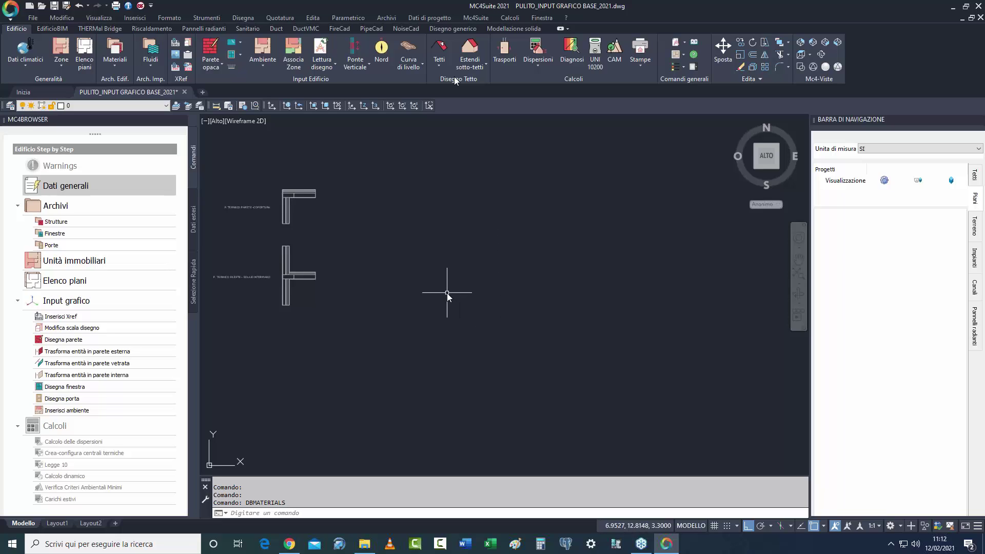
# Open the project's thermal bridge archive and create a new thermal bridge with calculation type Abaco.
pyautogui.click(115, 64)
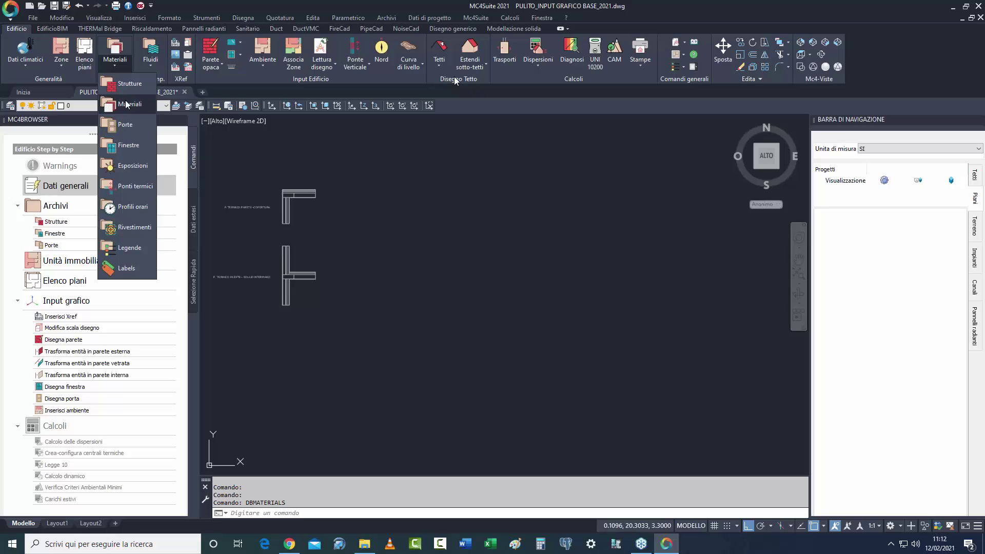
pyautogui.click(124, 188)
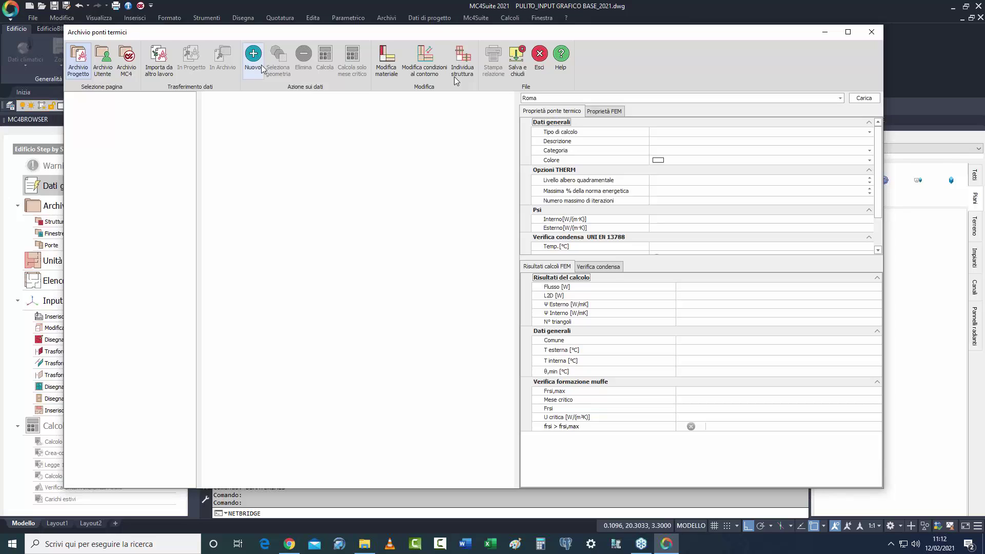
pyautogui.click(253, 56)
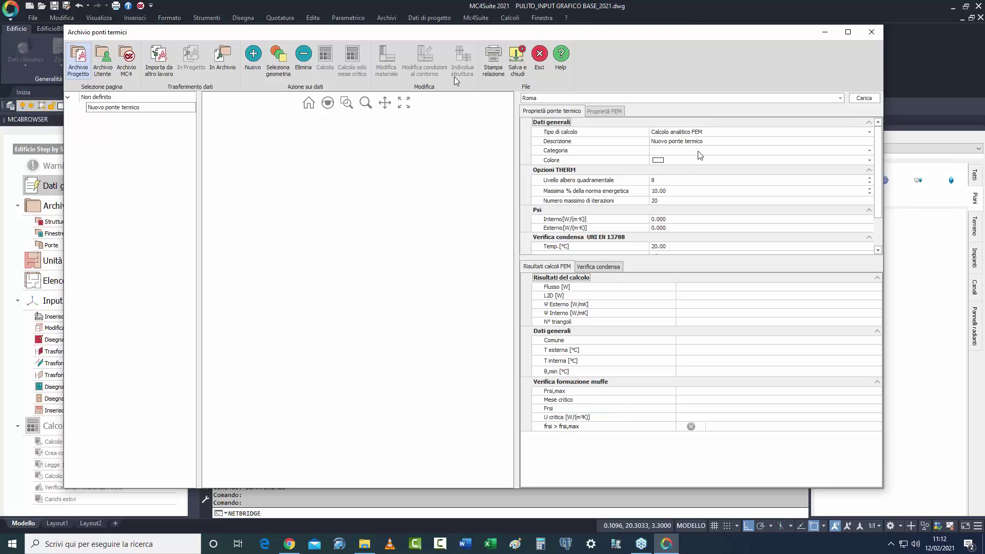
pyautogui.click(701, 134)
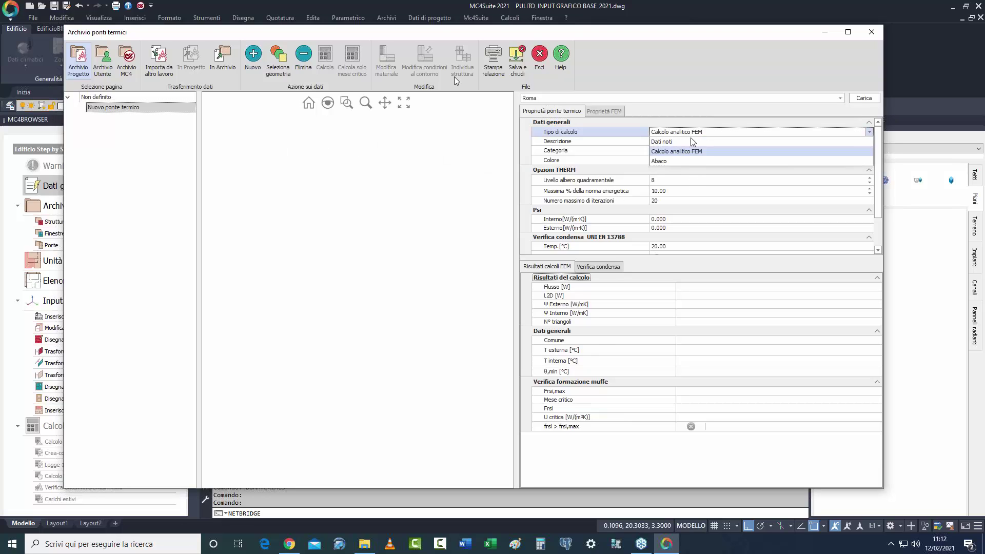
pyautogui.click(678, 161)
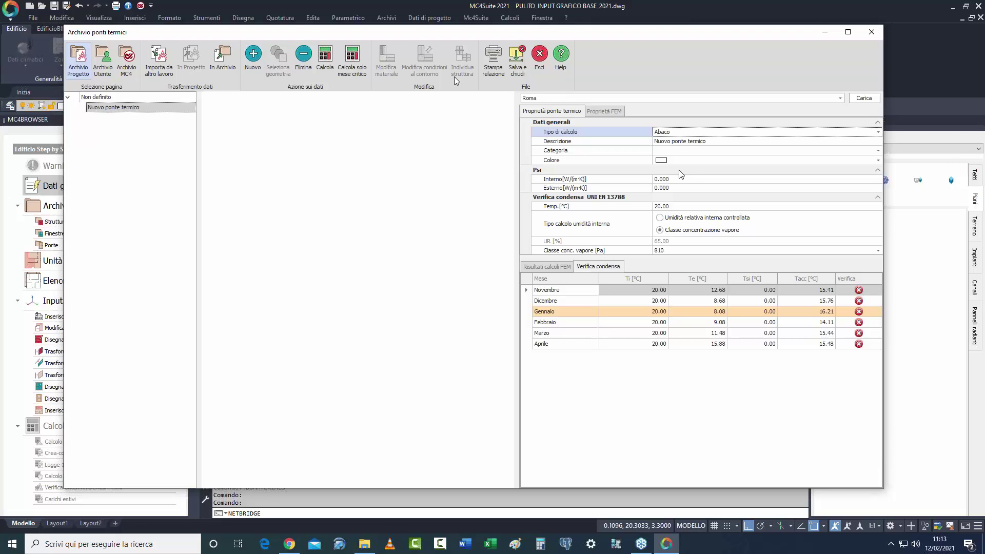
# Set the thermal bridge's category to Coperture and subcategory to PARETE ISOLATA IN MEZZERIA CON COPERTURA ISOLATA E TRAVE NON ISOLATA.
pyautogui.click(695, 151)
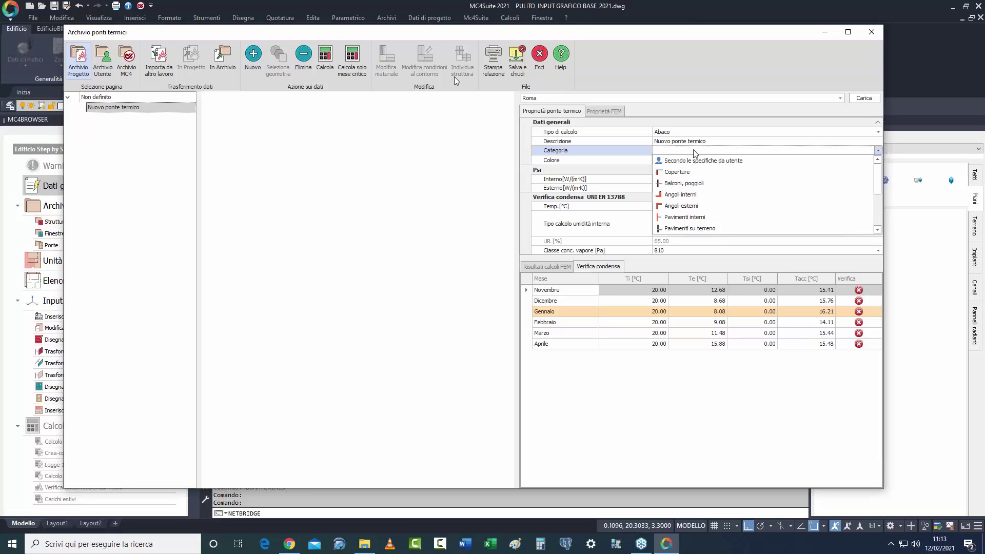
pyautogui.click(687, 172)
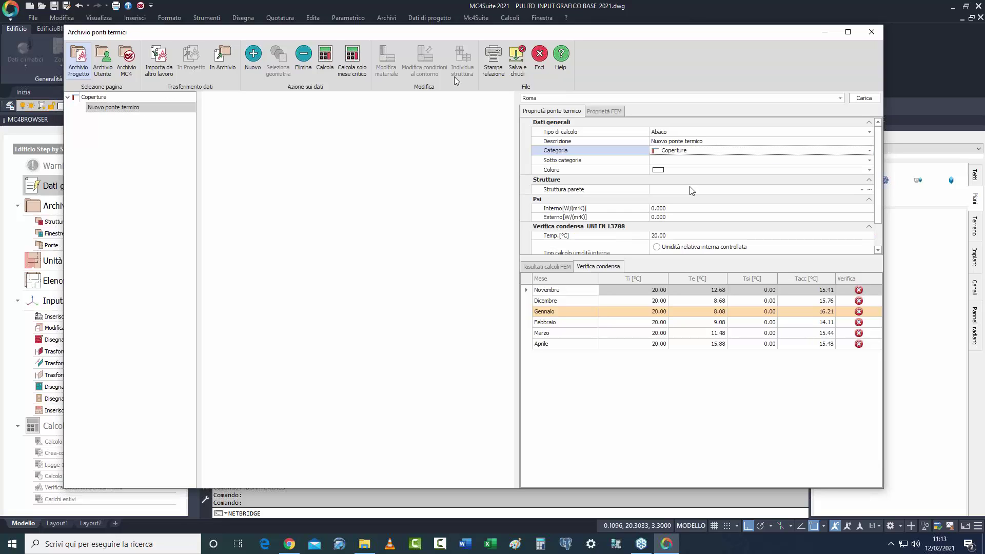
pyautogui.click(680, 161)
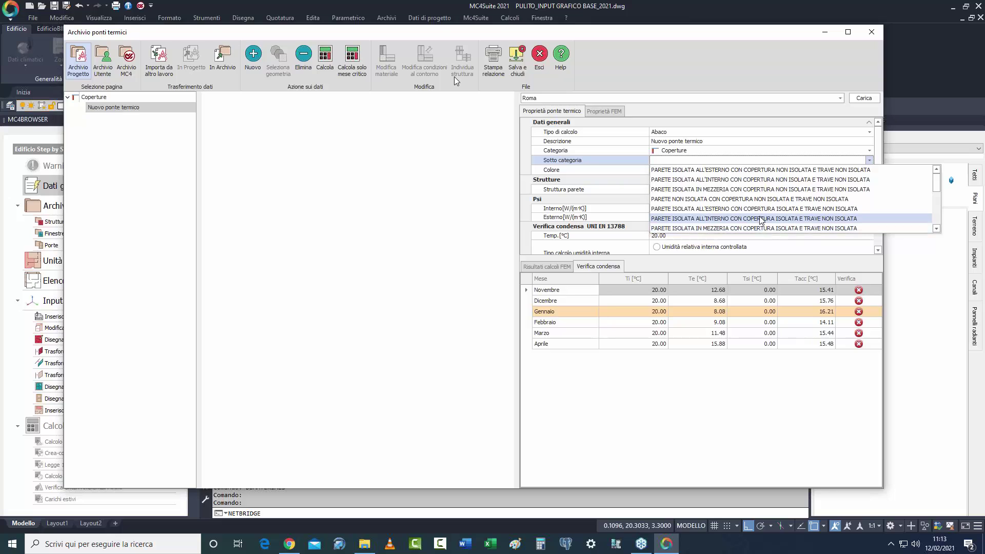
pyautogui.click(796, 220)
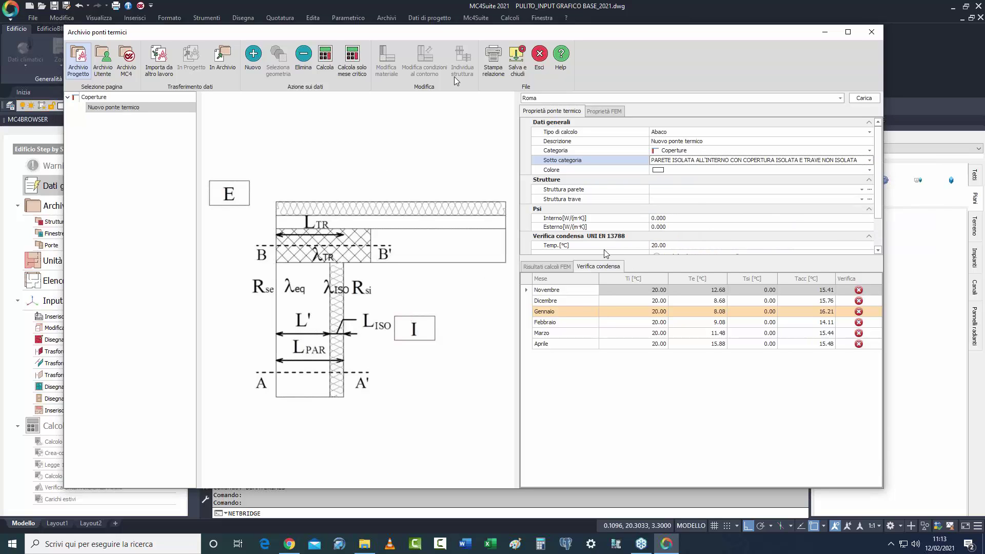
pyautogui.click(702, 163)
pyautogui.click(710, 231)
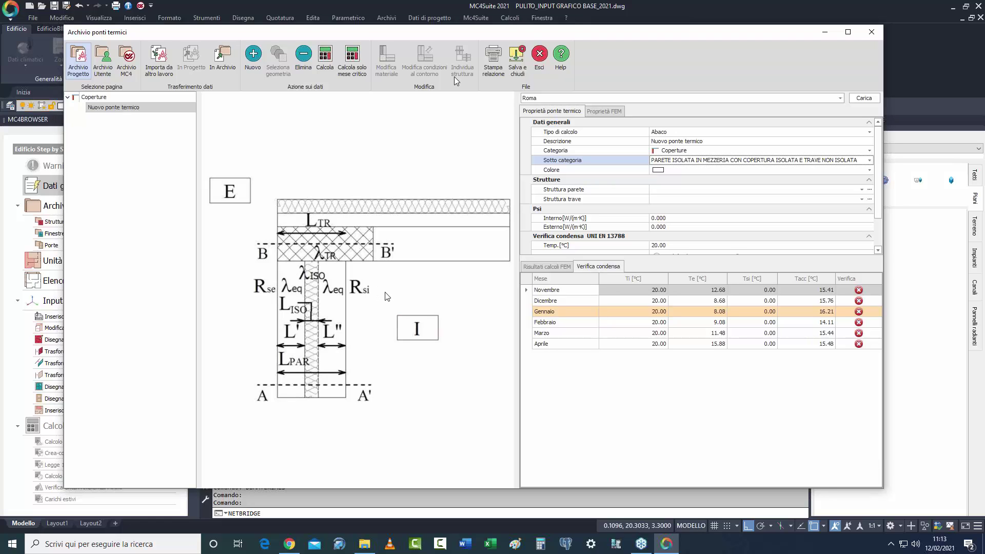
# Assign Parete es intonaco as the wall structure and Trave solaio as the beam structure of the roof thermal bridge.
pyautogui.click(672, 183)
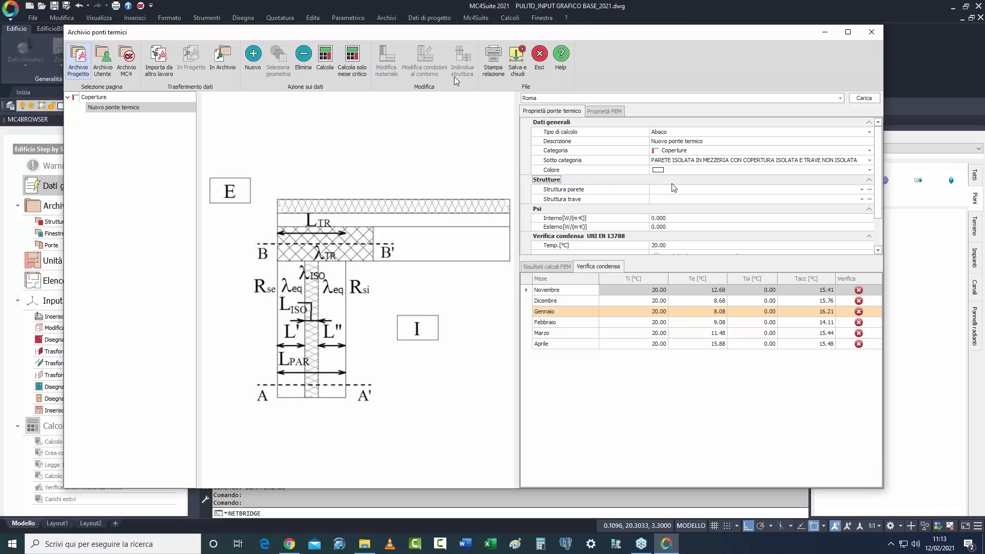
pyautogui.click(670, 191)
pyautogui.click(676, 210)
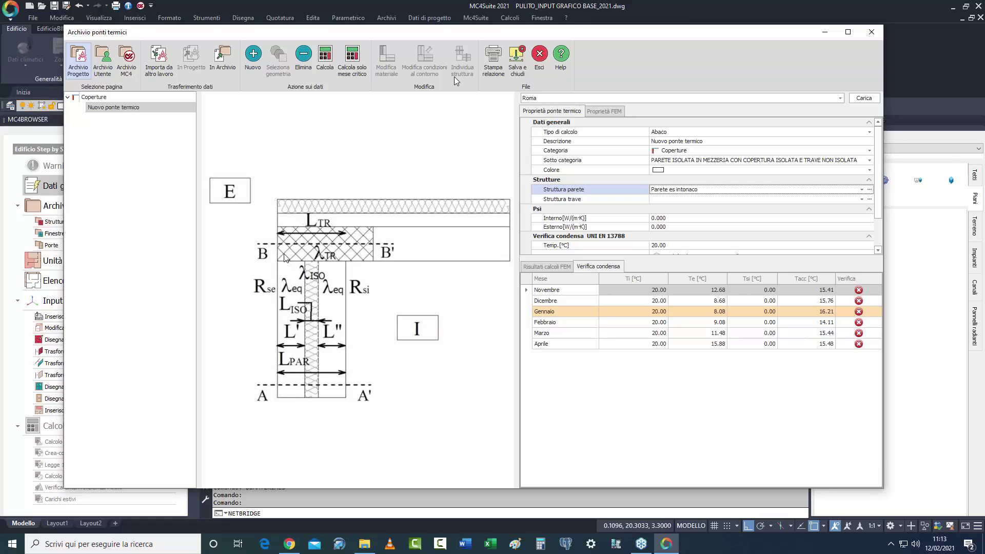
pyautogui.click(688, 200)
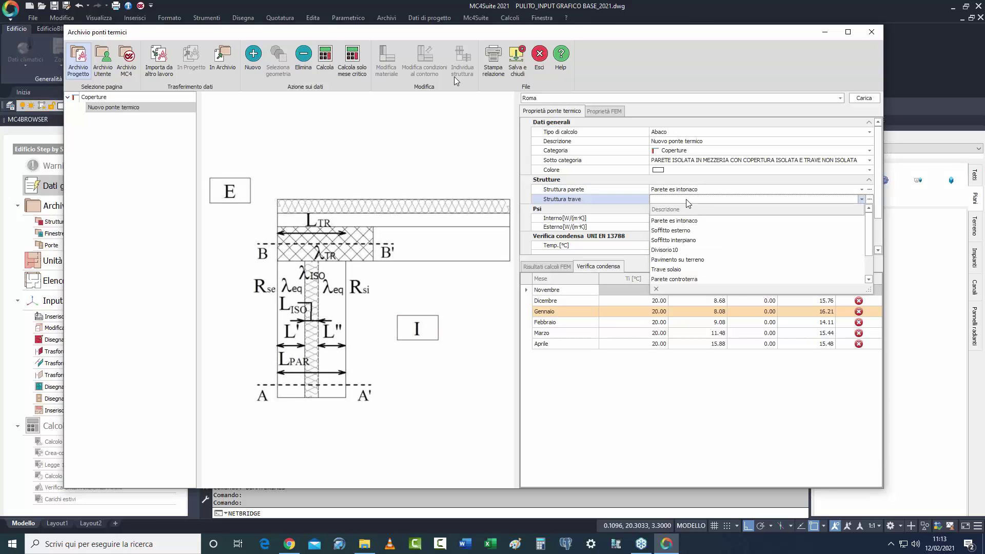
pyautogui.click(687, 270)
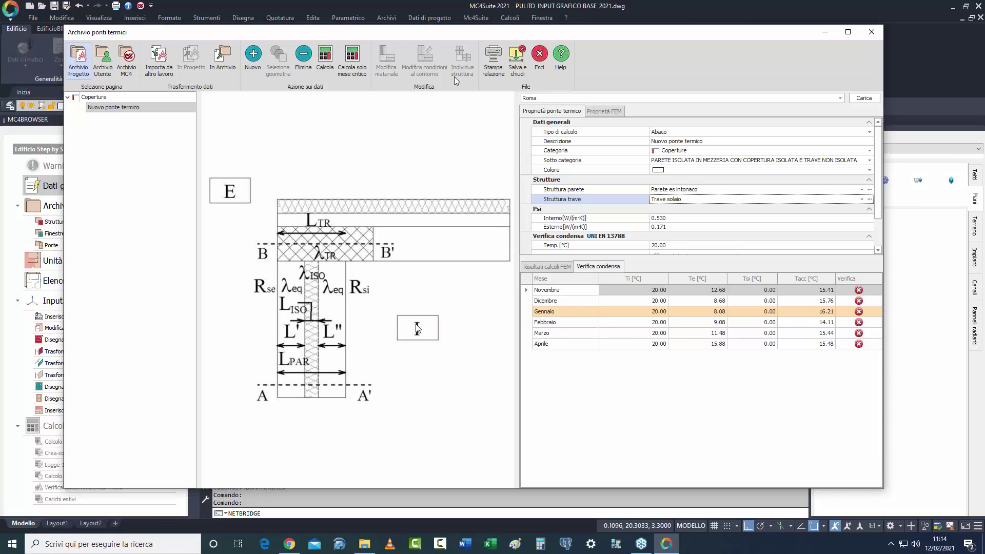
pyautogui.click(117, 109)
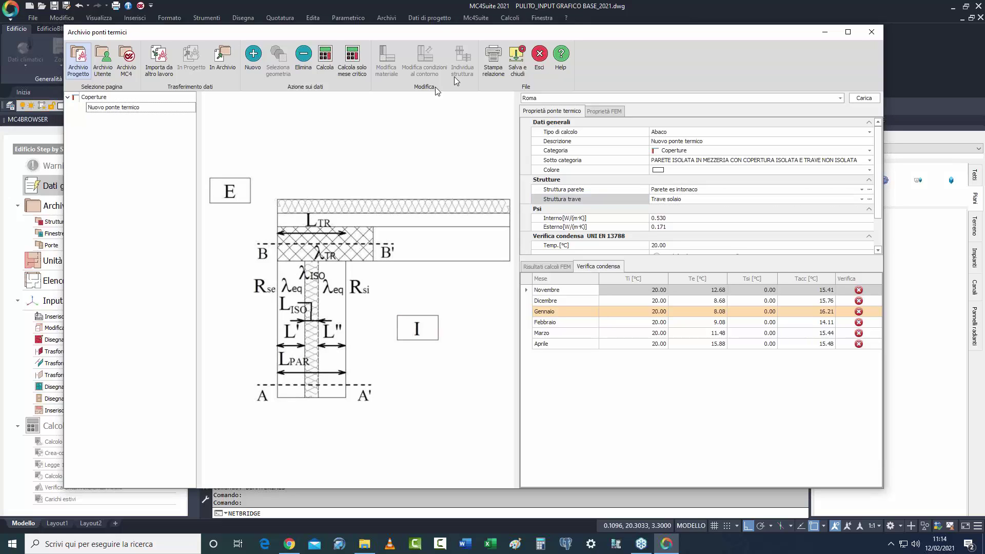
# Create a second thermal bridge with calculation type Dati noti and category Secondo le specifiche da utente.
pyautogui.click(253, 54)
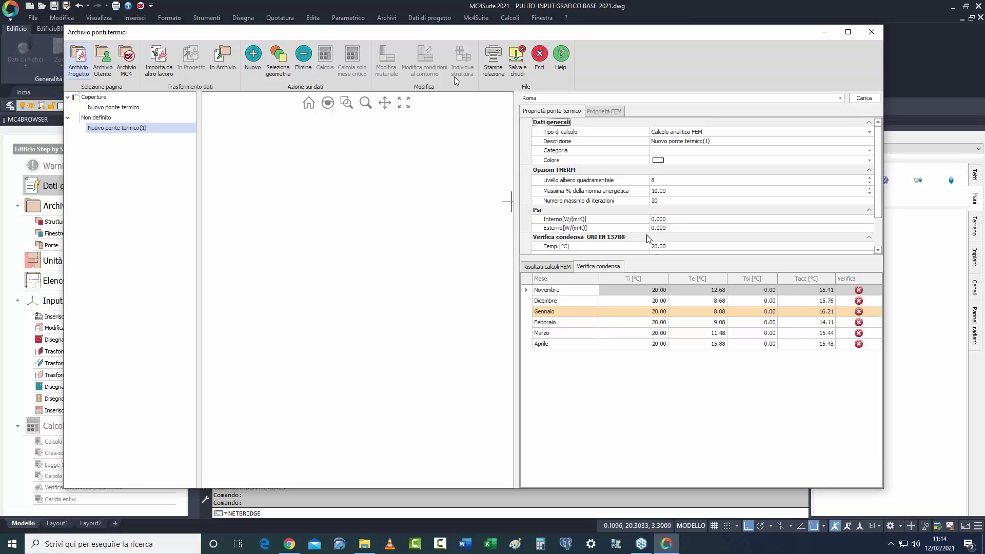
pyautogui.click(700, 132)
pyautogui.click(700, 132)
pyautogui.click(683, 149)
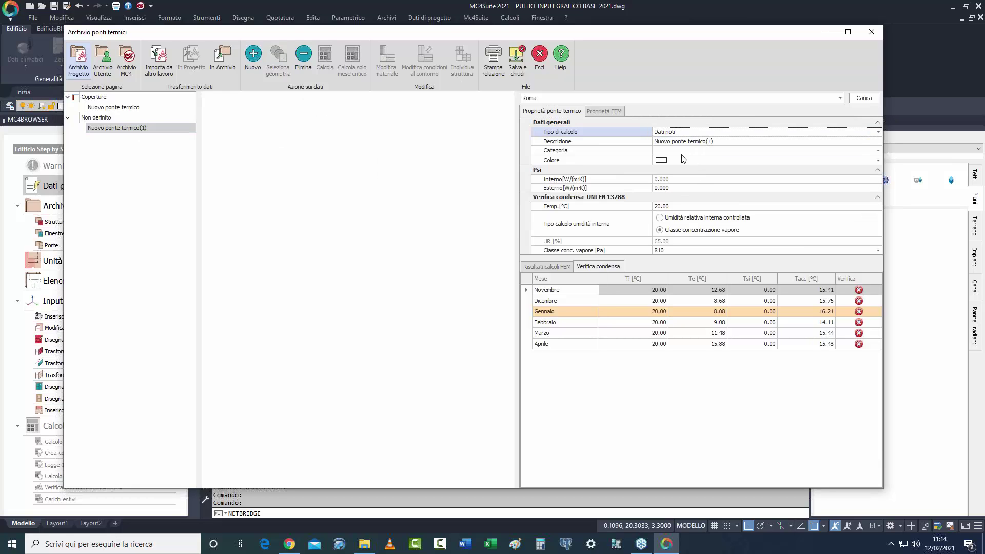
pyautogui.click(699, 156)
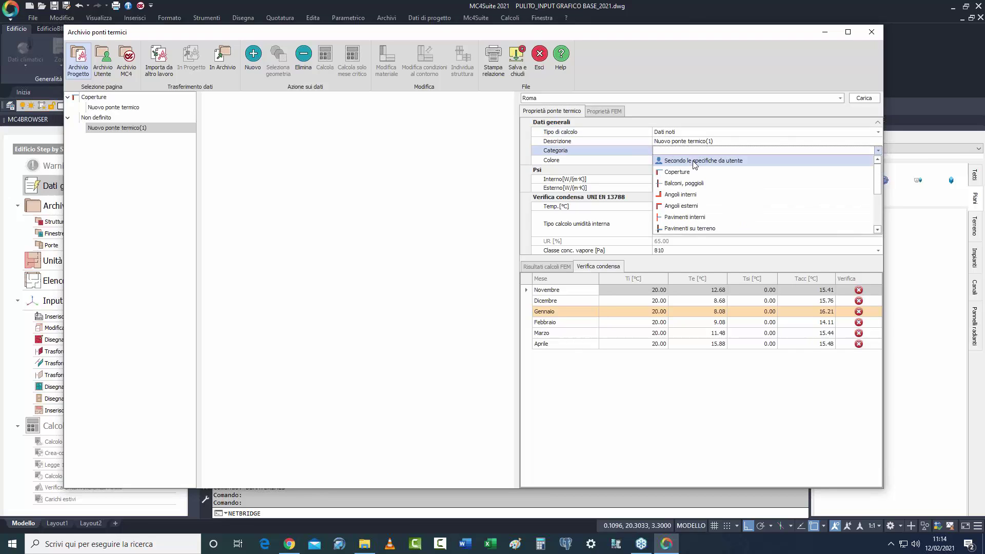
pyautogui.click(695, 161)
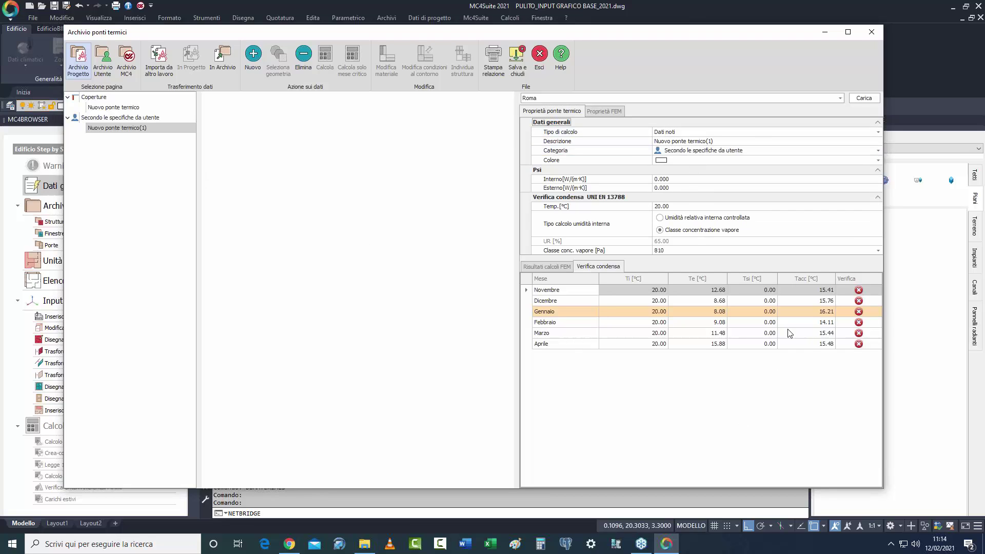
# Set both the external and internal Psi values of the Dati noti thermal bridge to 0.1 W/(m·K).
pyautogui.click(689, 180)
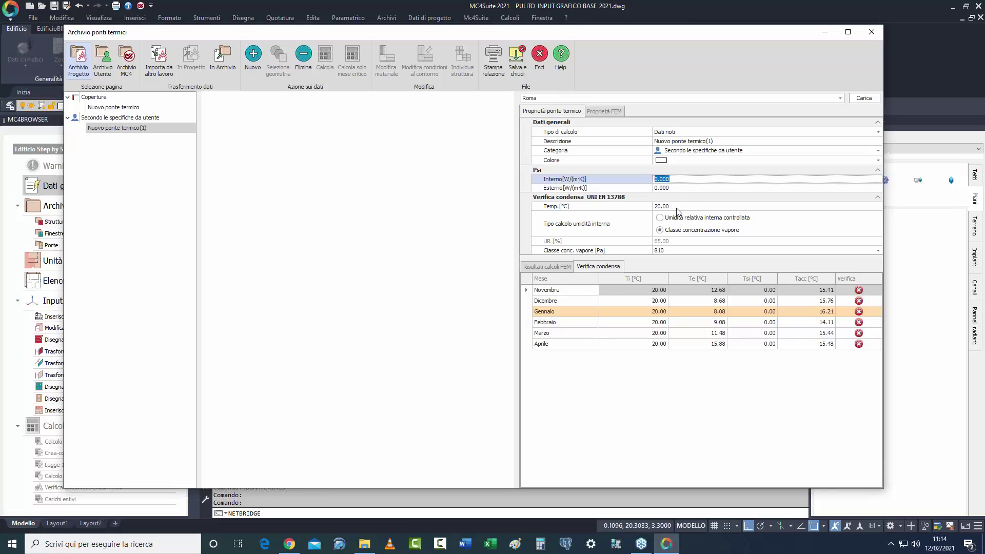
pyautogui.click(679, 187)
pyautogui.write('0.1')
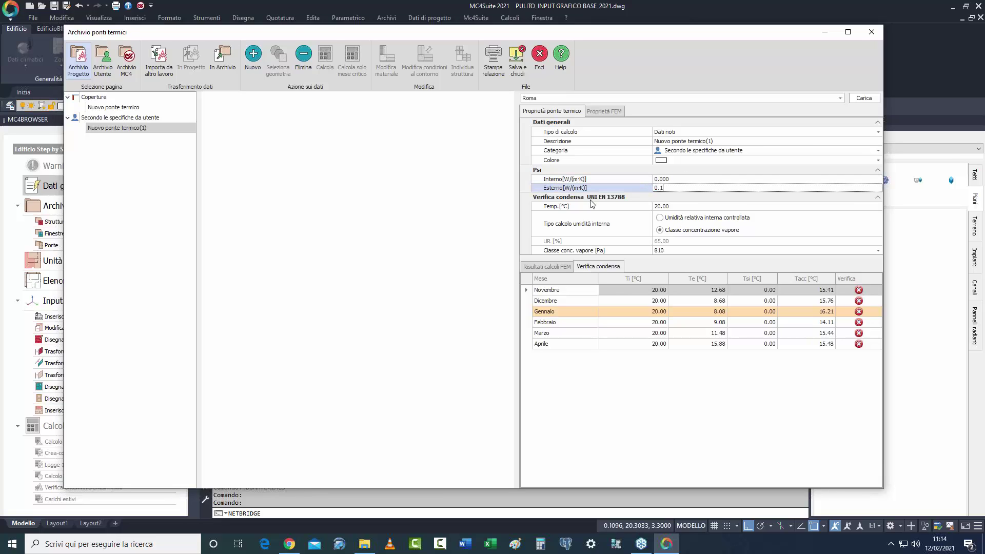
pyautogui.click(628, 178)
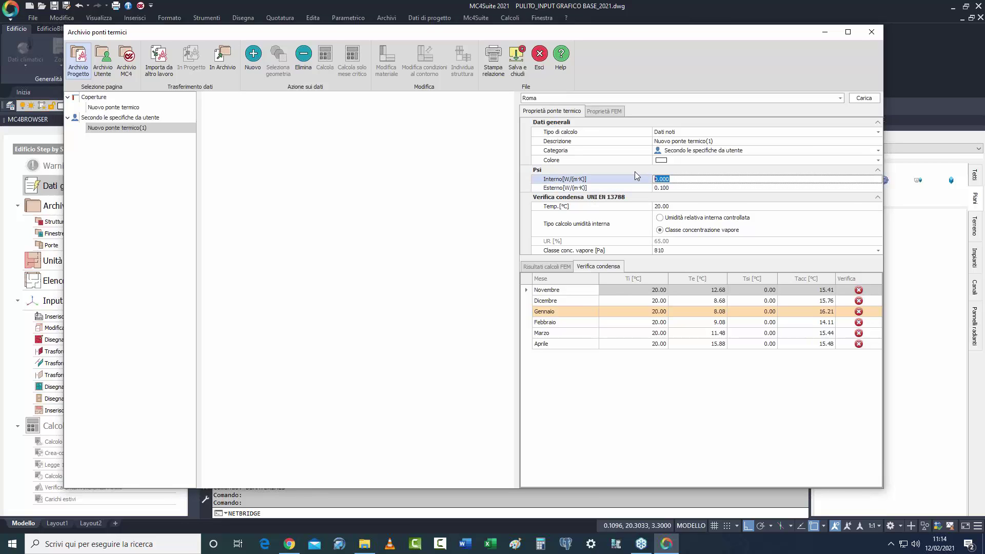
pyautogui.write('0.1')
pyautogui.press('Tab')
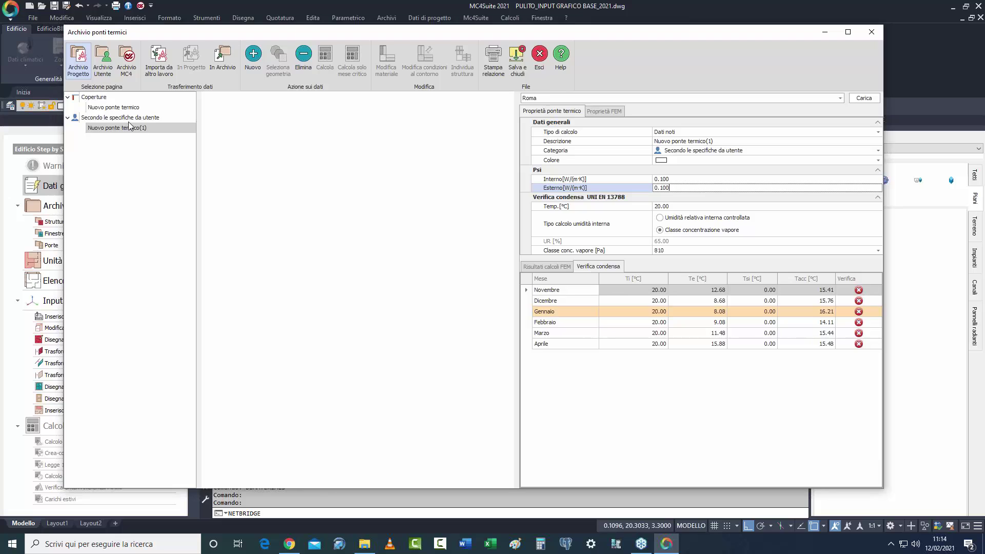
pyautogui.click(104, 97)
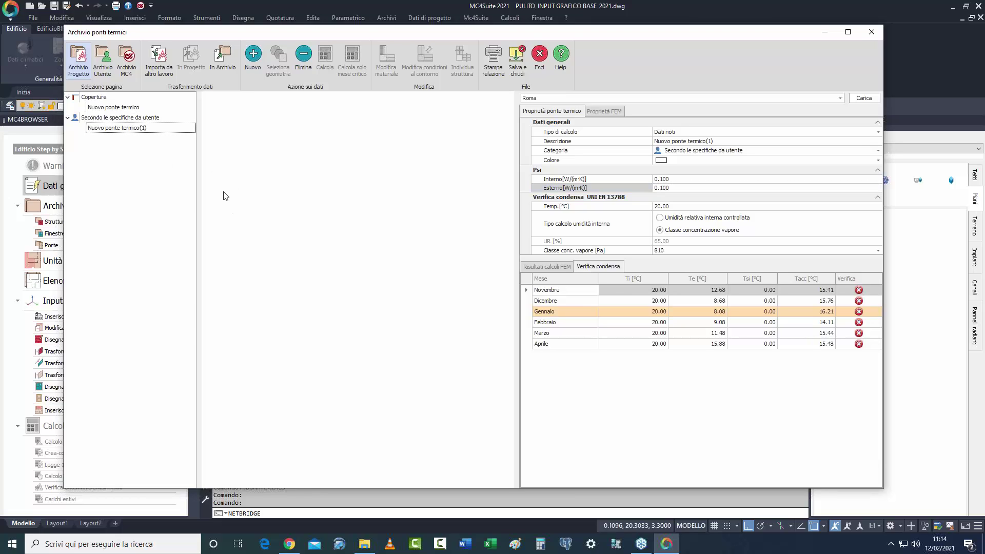
# Create a Calcolo analitico FEM thermal bridge described as parete - solaio interpiano, in category Pavimenti interni, and save and close the archive.
pyautogui.click(252, 57)
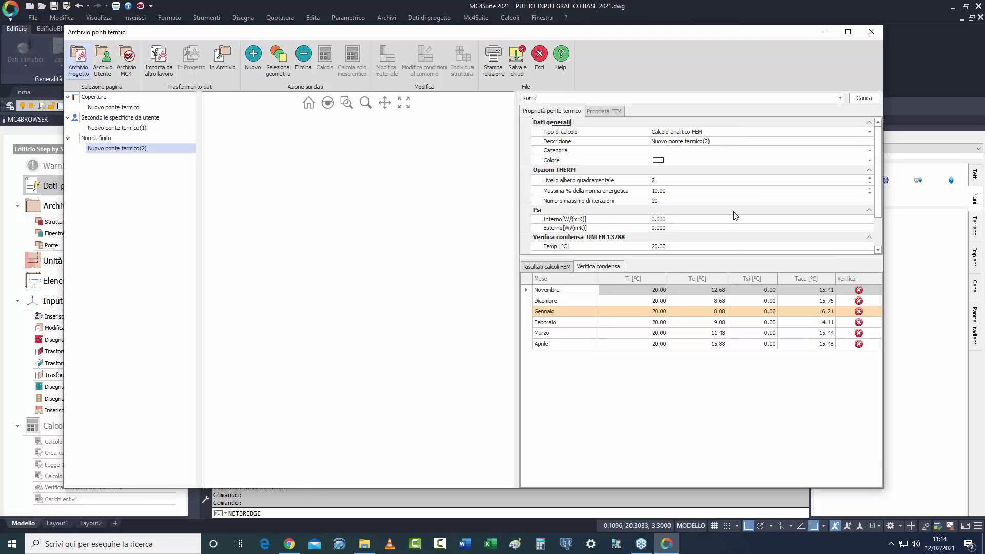
pyautogui.click(718, 142)
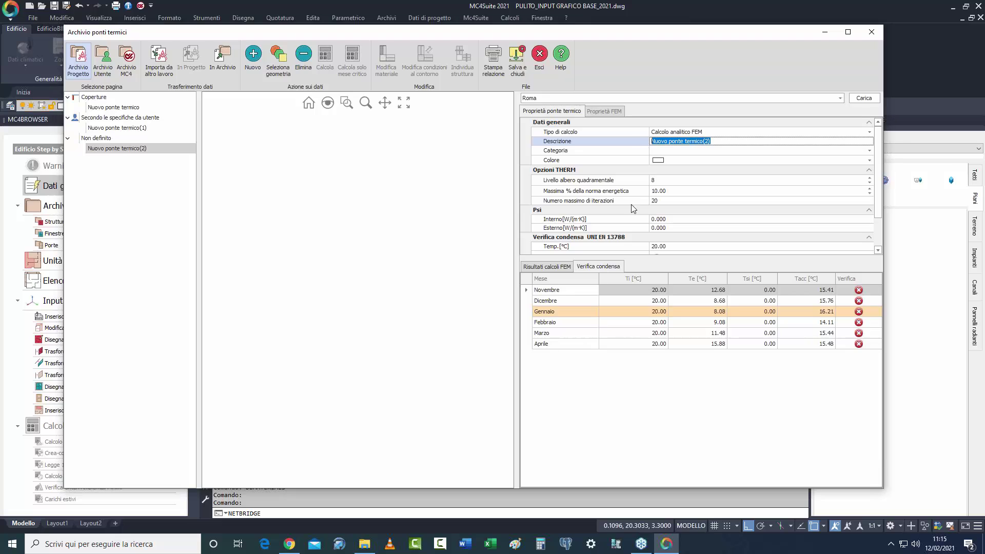
pyautogui.write('parete - solaio interpiano')
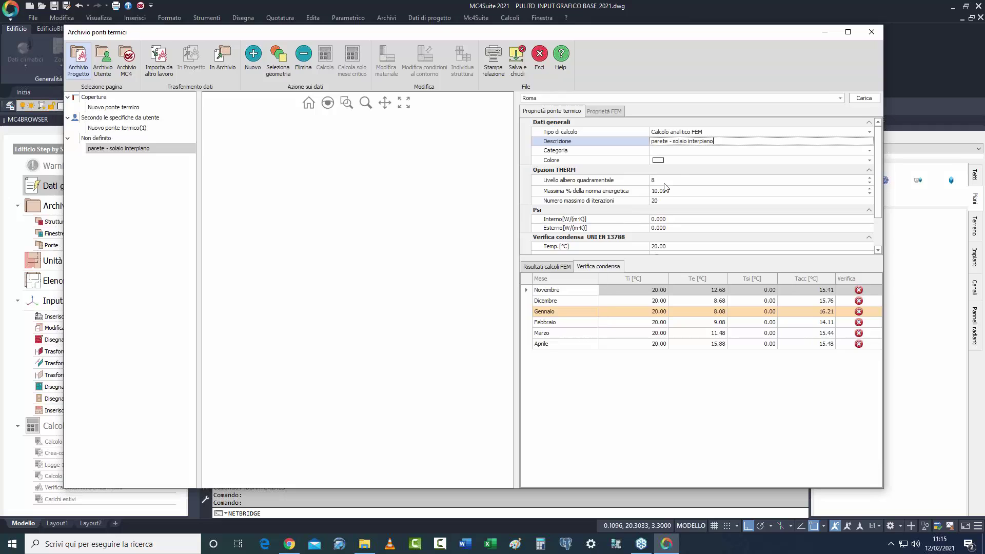
pyautogui.click(680, 152)
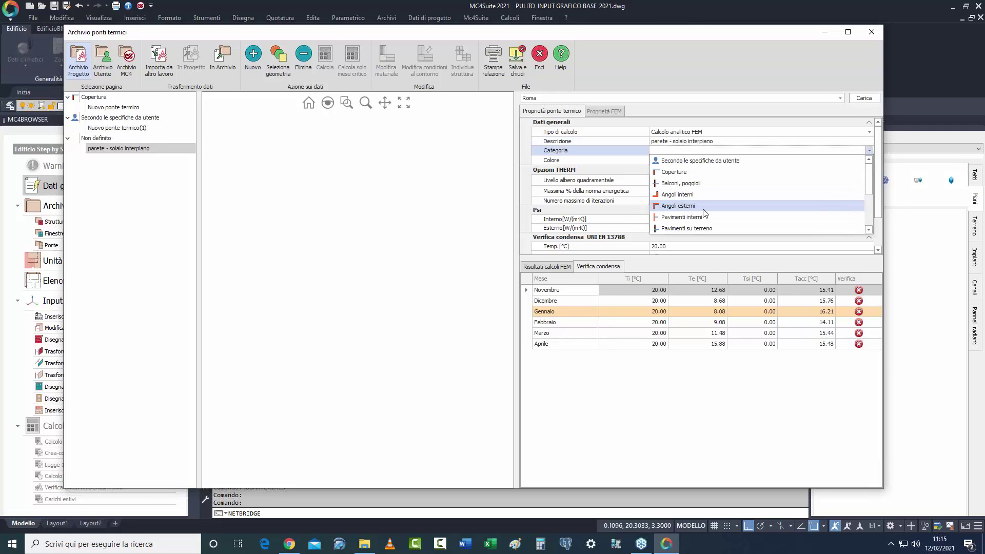
pyautogui.click(682, 217)
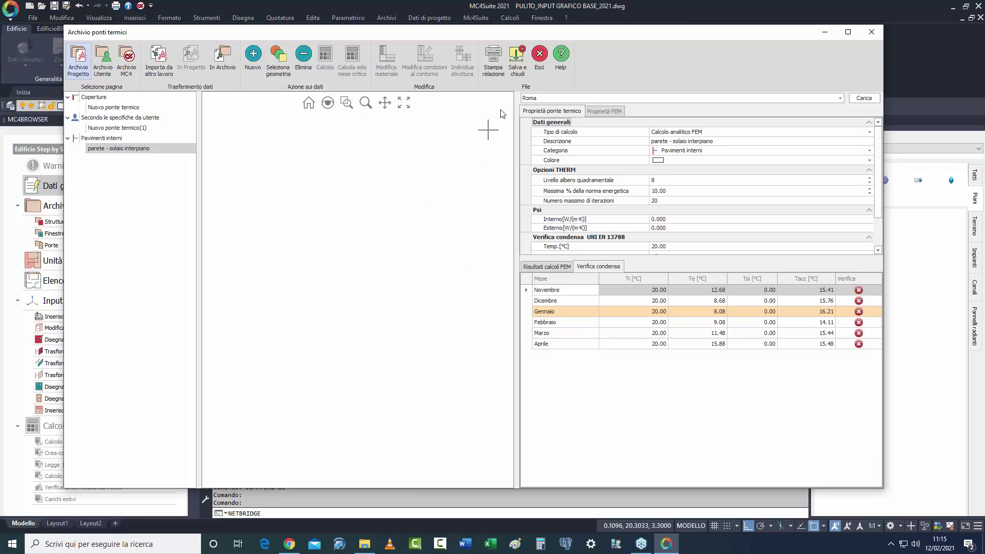
pyautogui.click(519, 75)
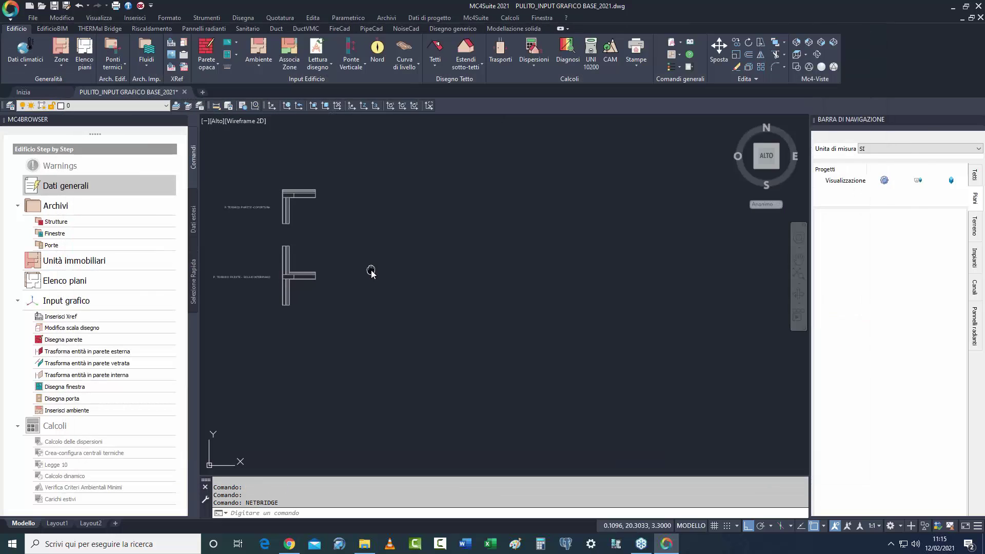
# Inspect the PARETE - SOLAIO INTERPIANO wall-to-floor detail up close in the drawing.
pyautogui.moveTo(371, 272)
pyautogui.mouseDown(button='middle')
pyautogui.moveTo(407, 275)
pyautogui.moveTo(466, 320)
pyautogui.moveTo(421, 347)
pyautogui.mouseUp(button='middle')
pyautogui.scroll(2, 431, 338)
pyautogui.scroll(2, 419, 349)
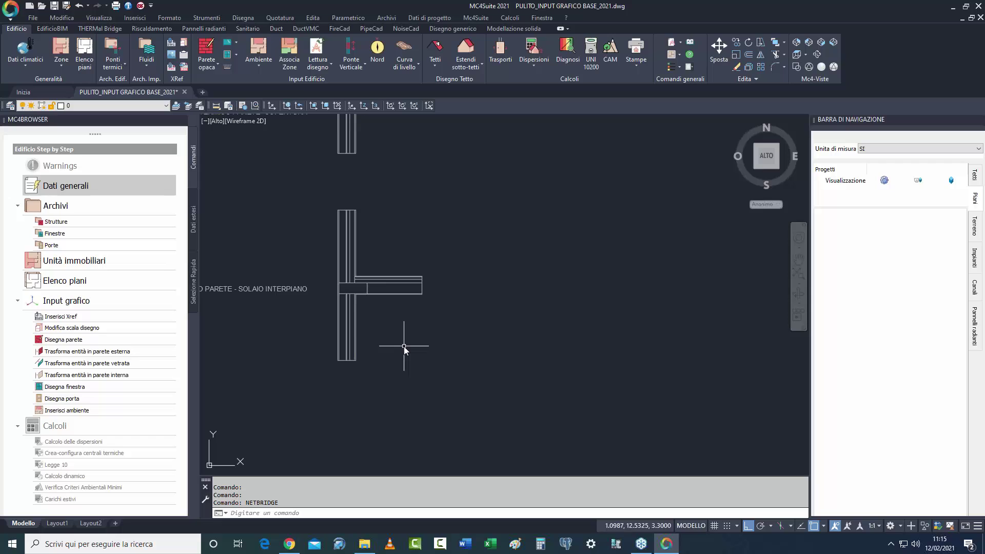
pyautogui.moveTo(405, 353); pyautogui.dragTo(439, 362, button='middle')
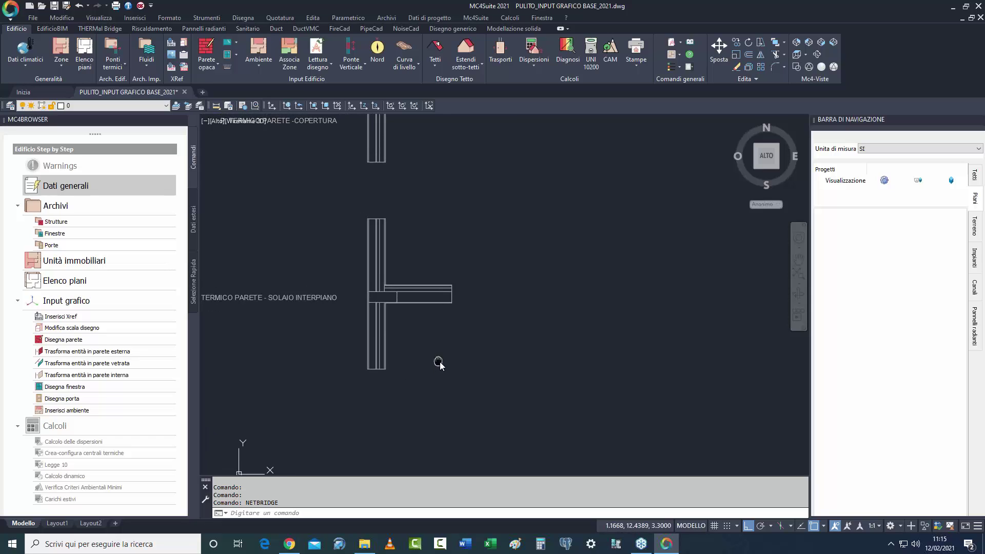
# Hide the classic menu bar and show it again.
pyautogui.moveTo(449, 259); pyautogui.dragTo(458, 264, button='middle')
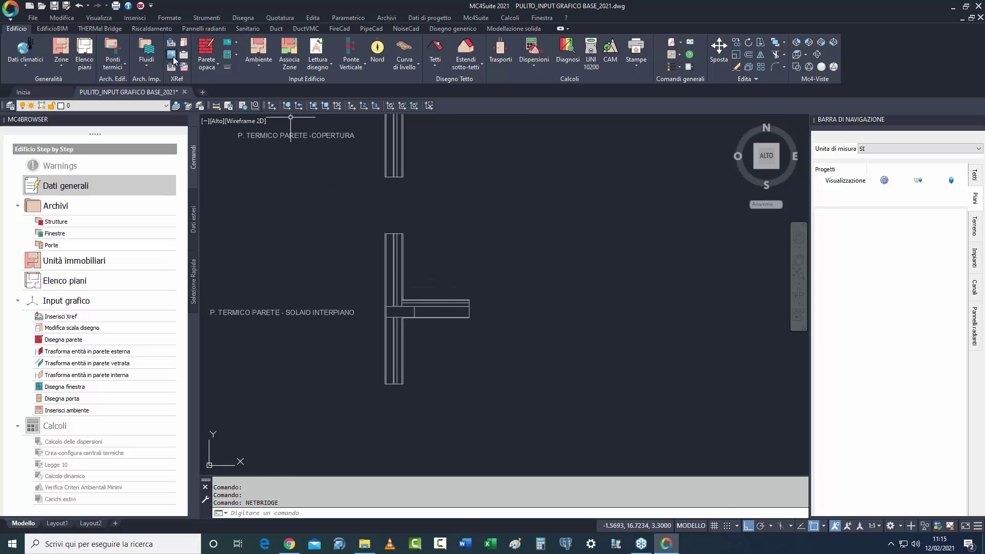
pyautogui.click(152, 6)
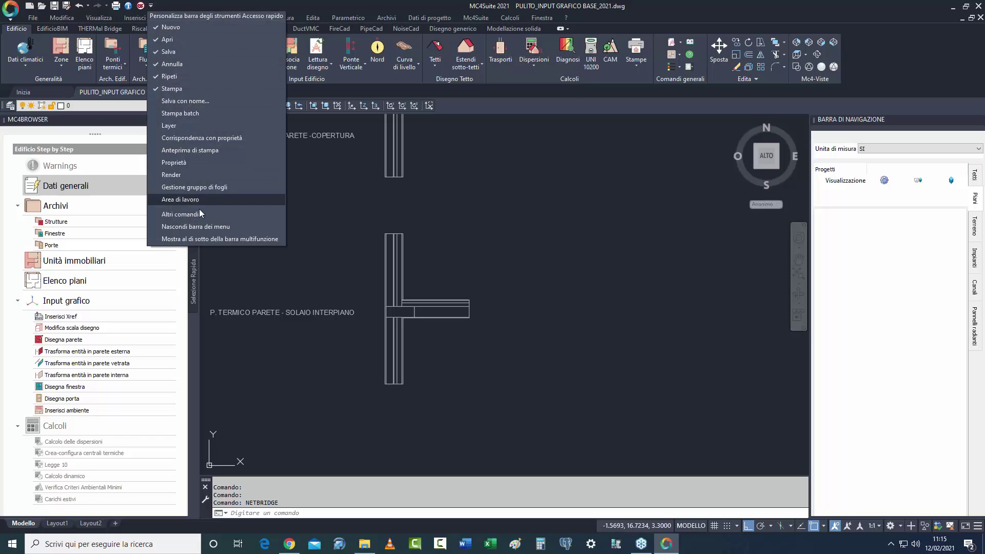
pyautogui.click(193, 226)
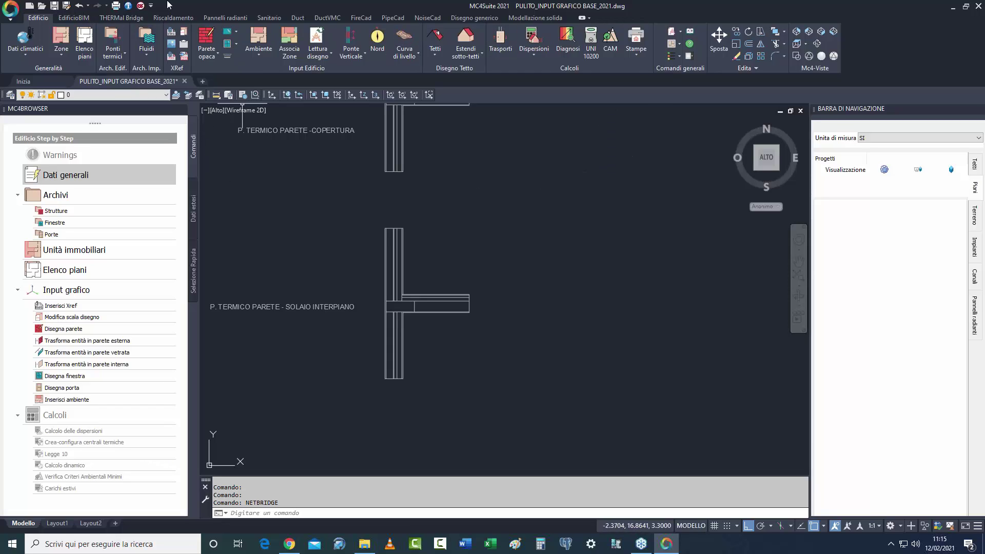
pyautogui.click(151, 5)
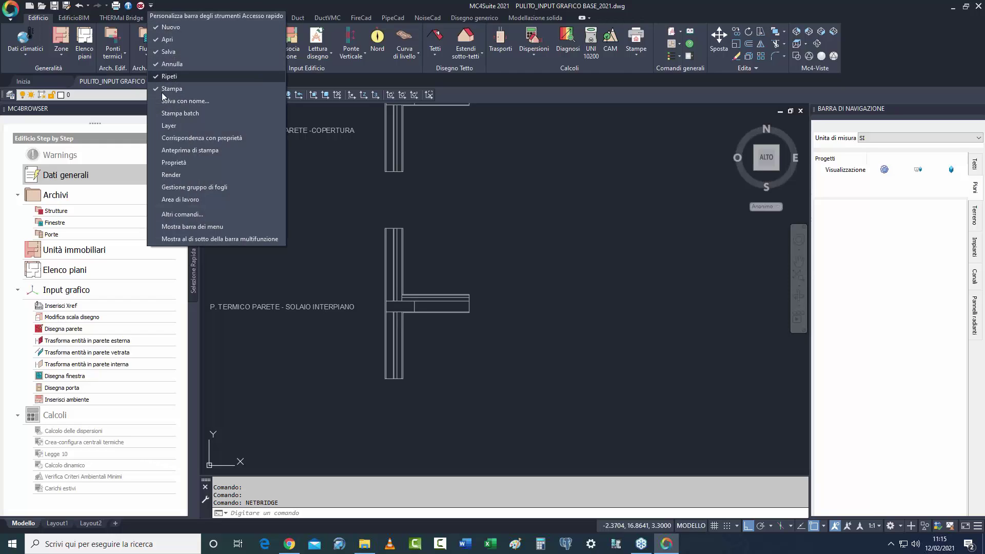
pyautogui.click(193, 226)
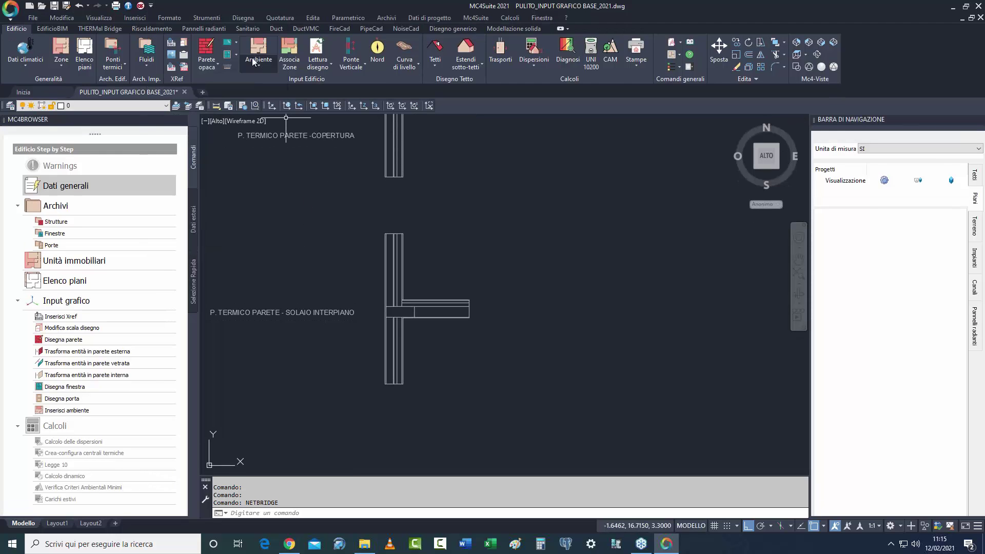
# Review the length, angle and insertion scale settings of the drawing units without changing them.
pyautogui.click(170, 17)
pyautogui.moveTo(221, 21)
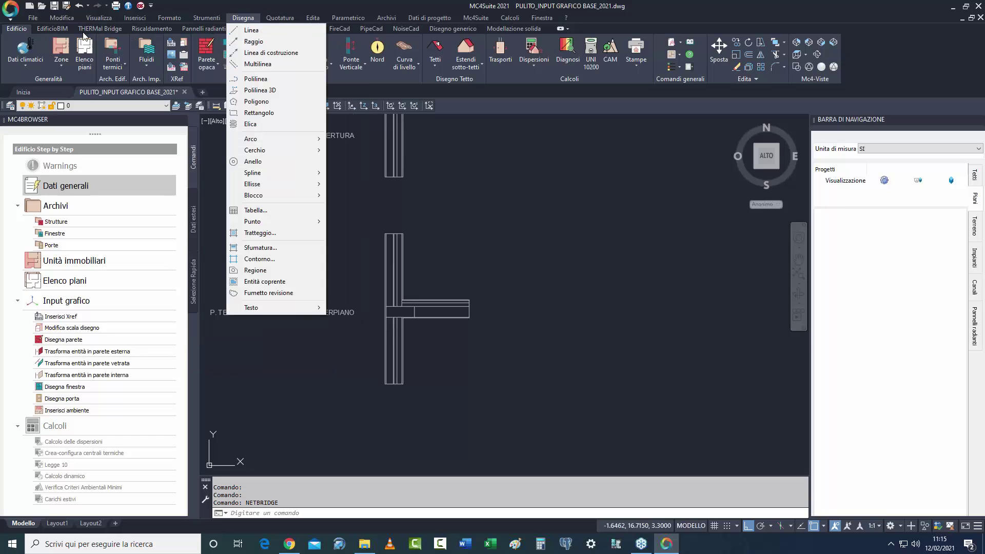
pyautogui.click(114, 30)
pyautogui.click(52, 30)
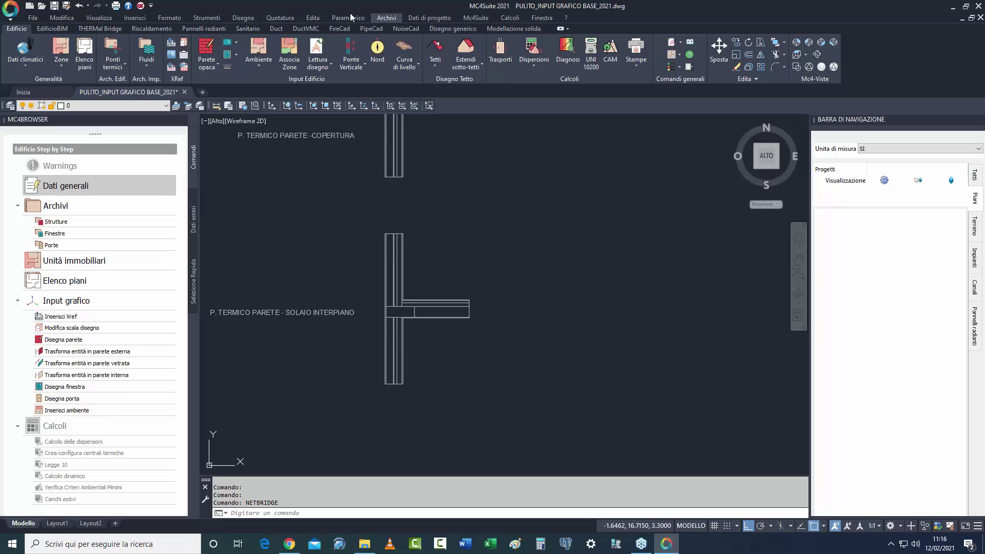
pyautogui.click(178, 19)
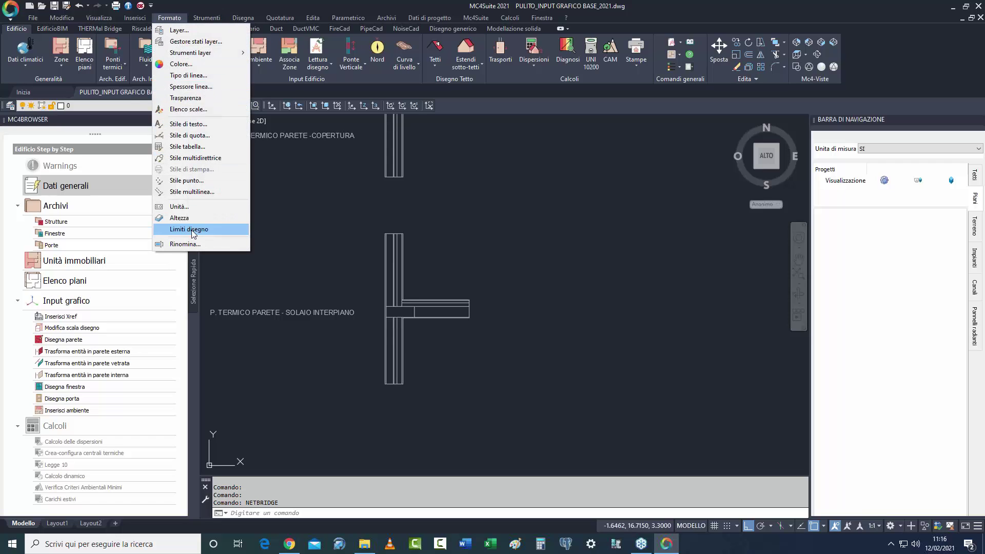
pyautogui.click(189, 208)
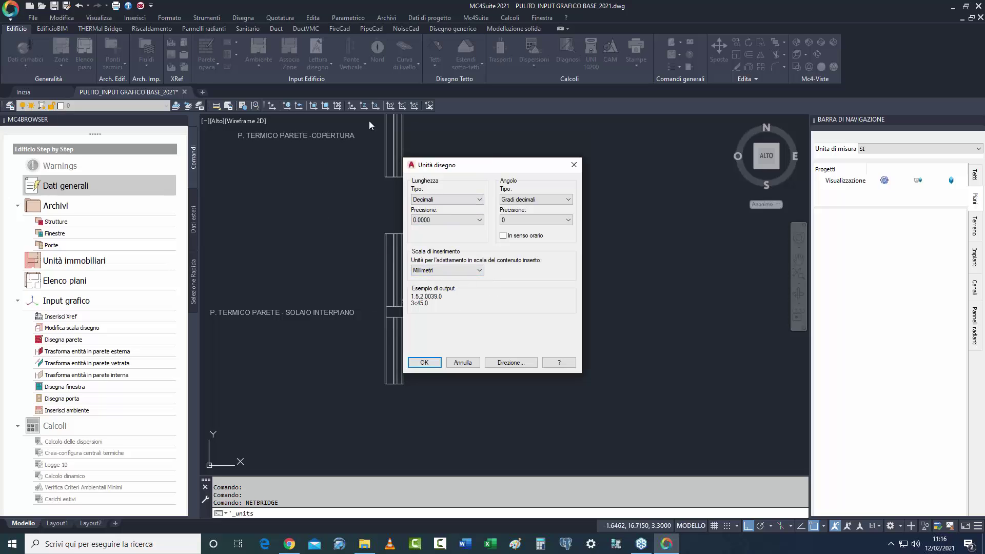
pyautogui.click(472, 363)
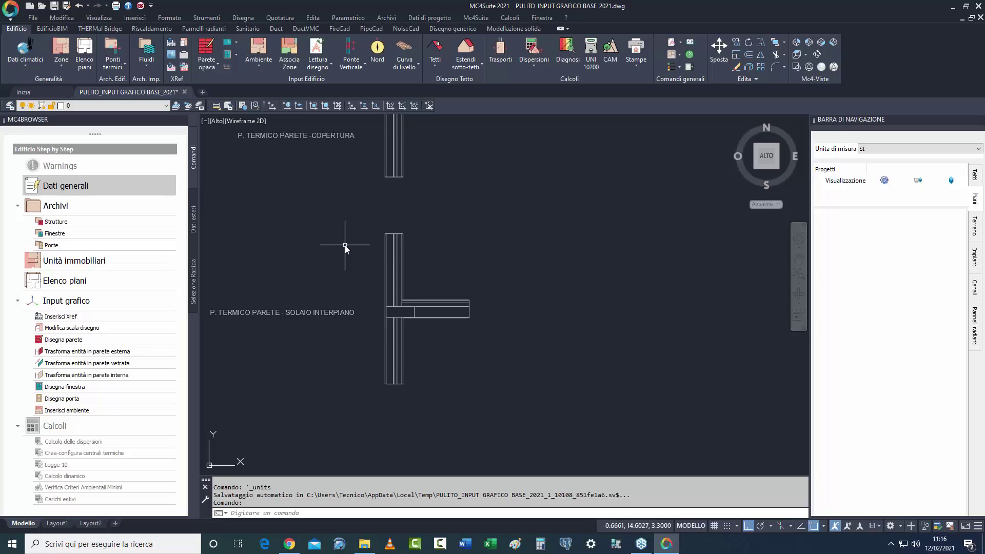
# Examine the wall and floor layer outlines around the junction of the PARETE - SOLAIO INTERPIANO detail.
pyautogui.moveTo(360, 281); pyautogui.dragTo(337, 268, button='middle')
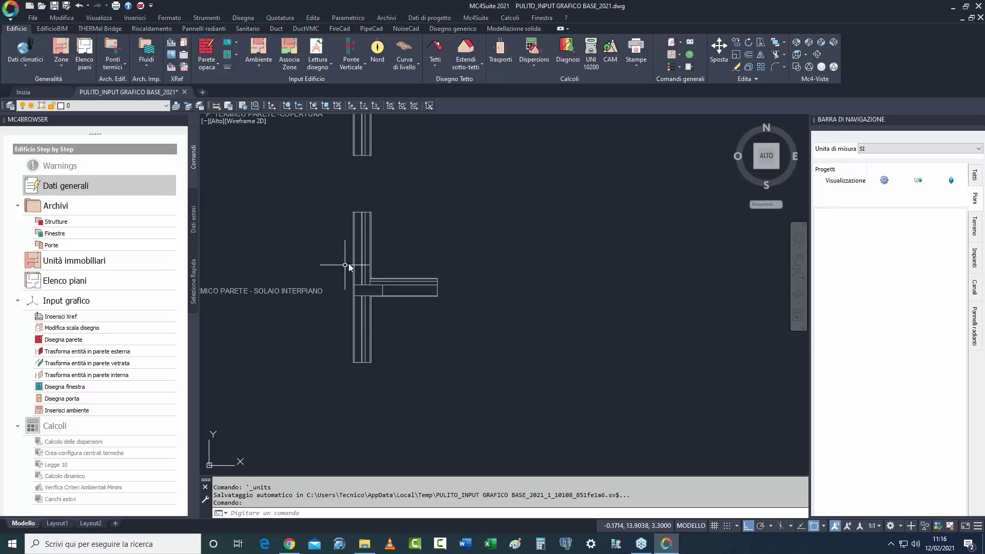
pyautogui.scroll(2, 362, 244)
pyautogui.scroll(-3, 392, 306)
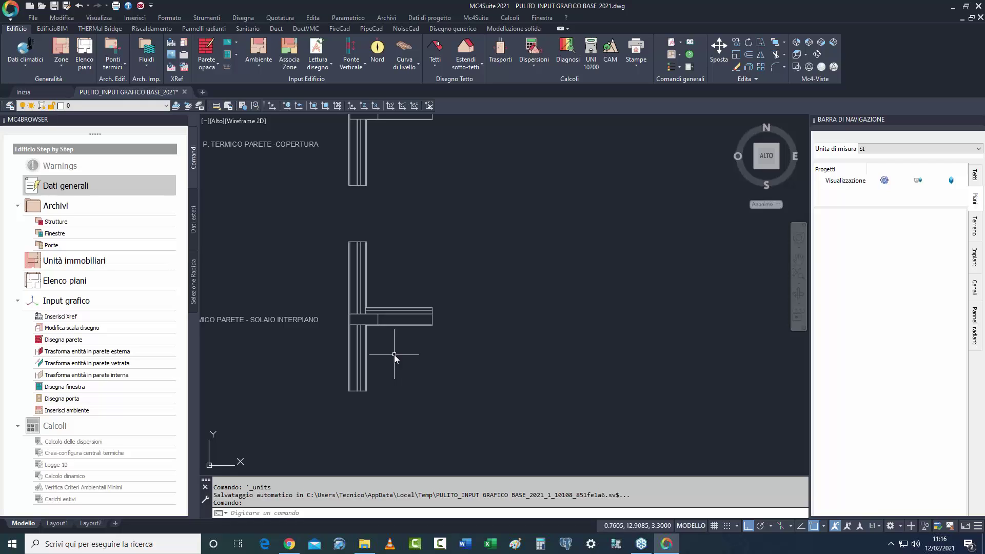
pyautogui.scroll(-5, 381, 377)
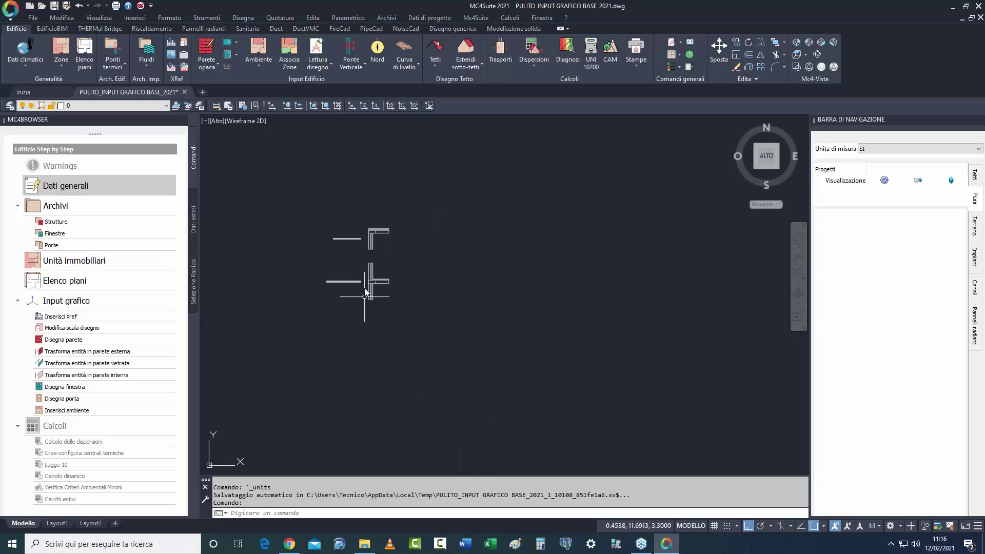
pyautogui.moveTo(488, 380); pyautogui.dragTo(464, 410, button='middle')
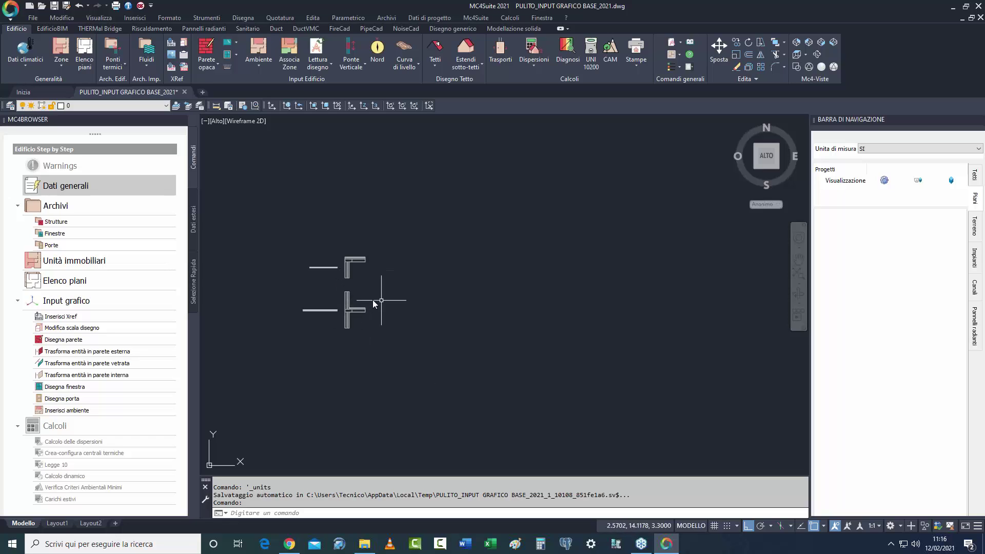
pyautogui.scroll(5, 353, 320)
pyautogui.moveTo(353, 323); pyautogui.dragTo(434, 339, button='middle')
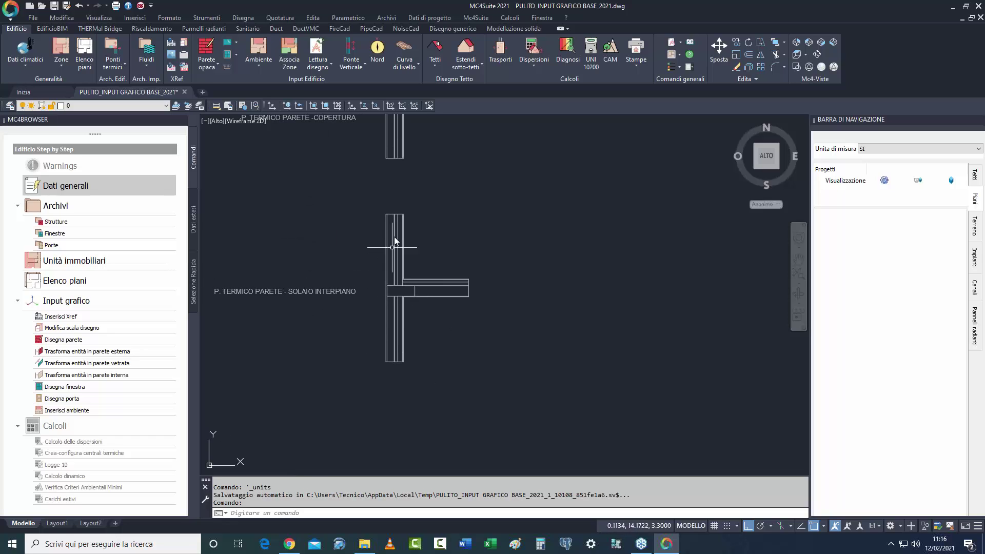
pyautogui.scroll(6, 407, 228)
pyautogui.scroll(-3, 416, 225)
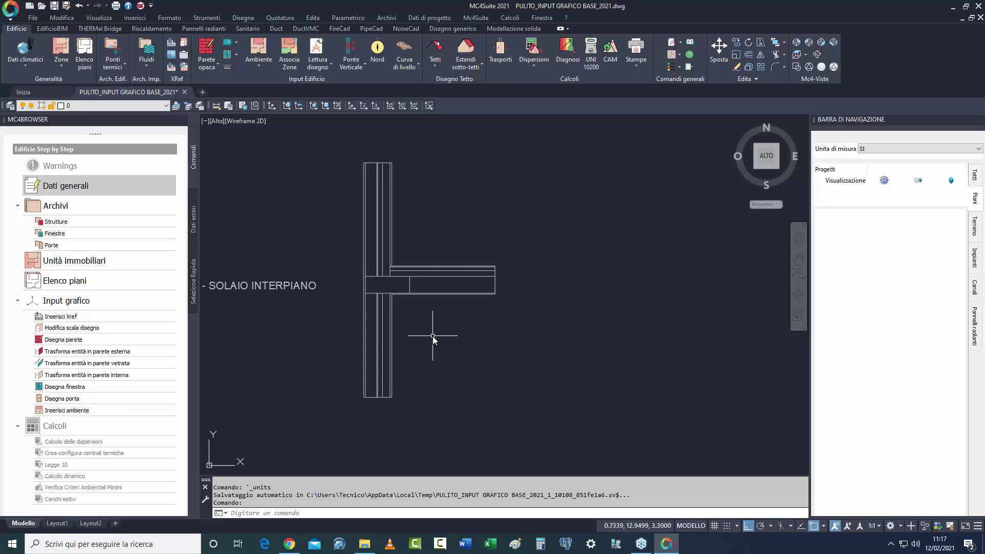
pyautogui.scroll(5, 391, 276)
pyautogui.scroll(-3, 388, 291)
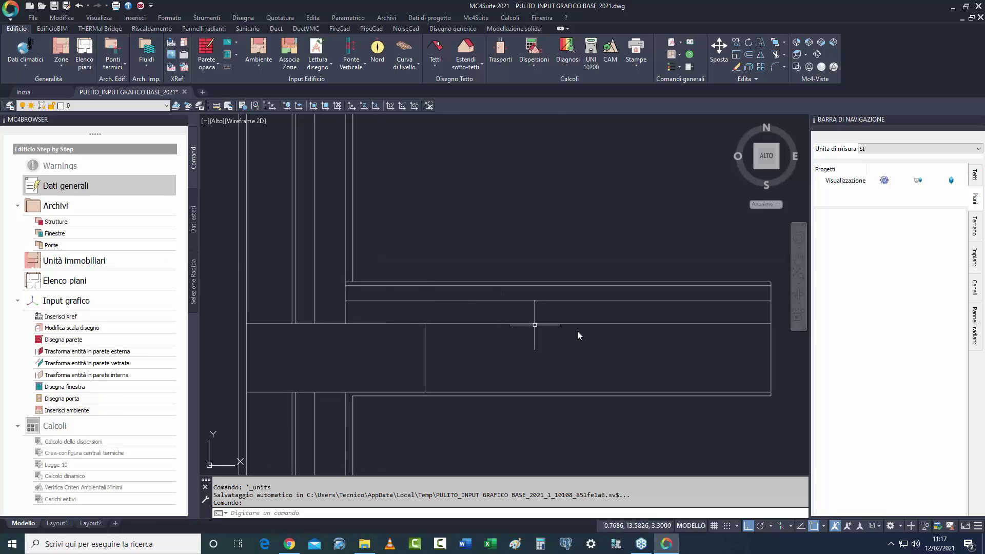
pyautogui.scroll(4, 351, 310)
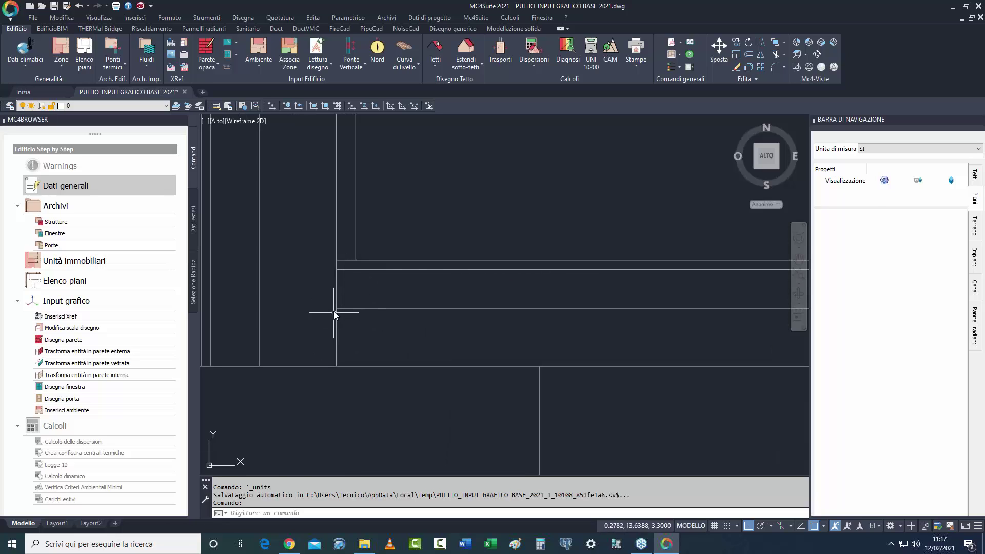
pyautogui.scroll(4, 365, 341)
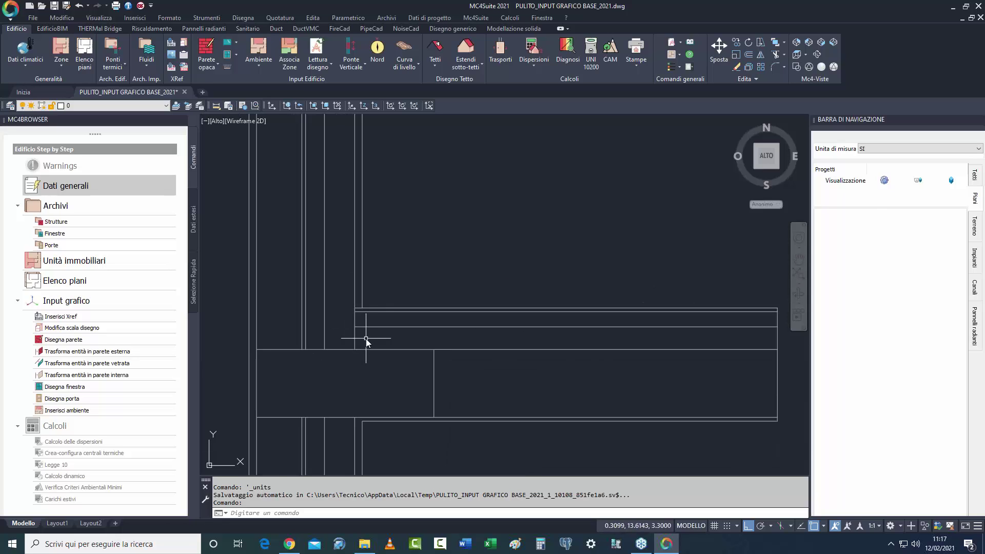
pyautogui.scroll(-3, 390, 338)
pyautogui.scroll(-4, 374, 354)
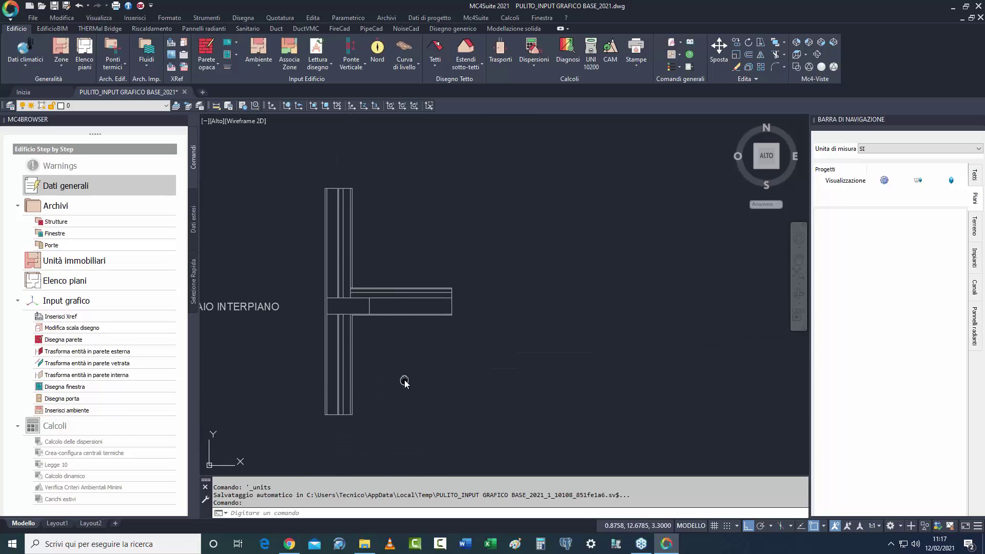
pyautogui.moveTo(402, 377); pyautogui.dragTo(398, 366, button='middle')
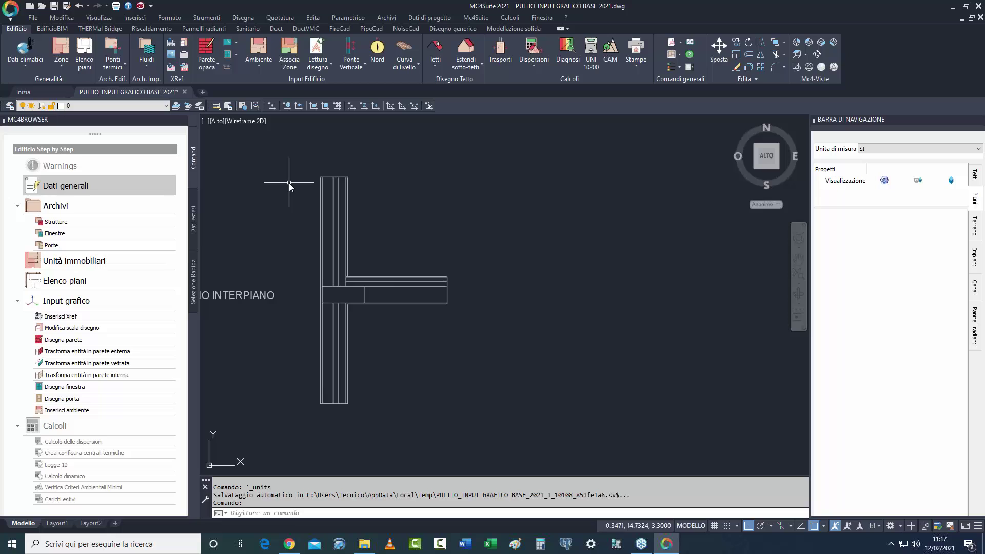
# Set the drawing scale by picking the wall's full thickness as the reference distance, entering 300 mm and accepting the calculated scale.
pyautogui.scroll(2, 319, 192)
pyautogui.moveTo(317, 199); pyautogui.dragTo(310, 255, button='middle')
pyautogui.scroll(3, 310, 256)
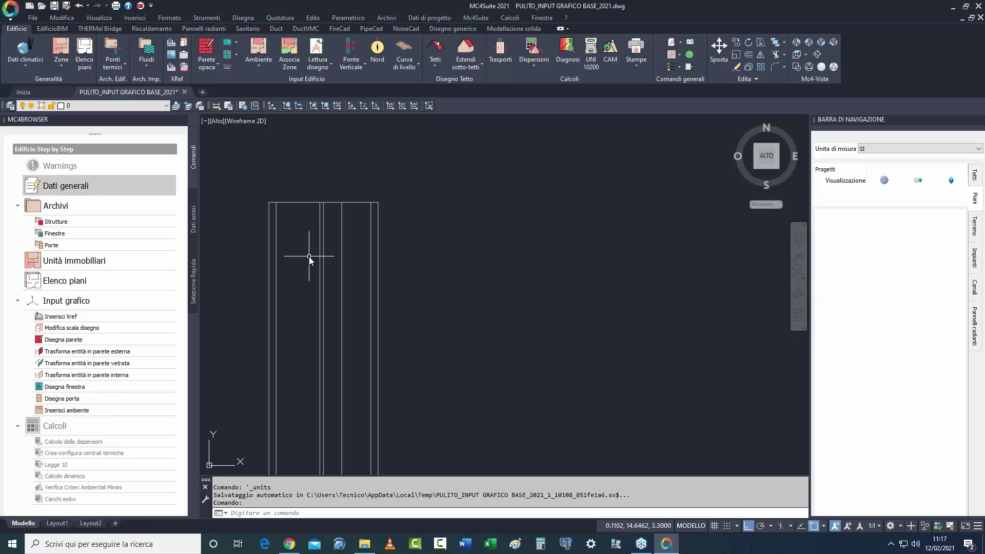
pyautogui.click(183, 46)
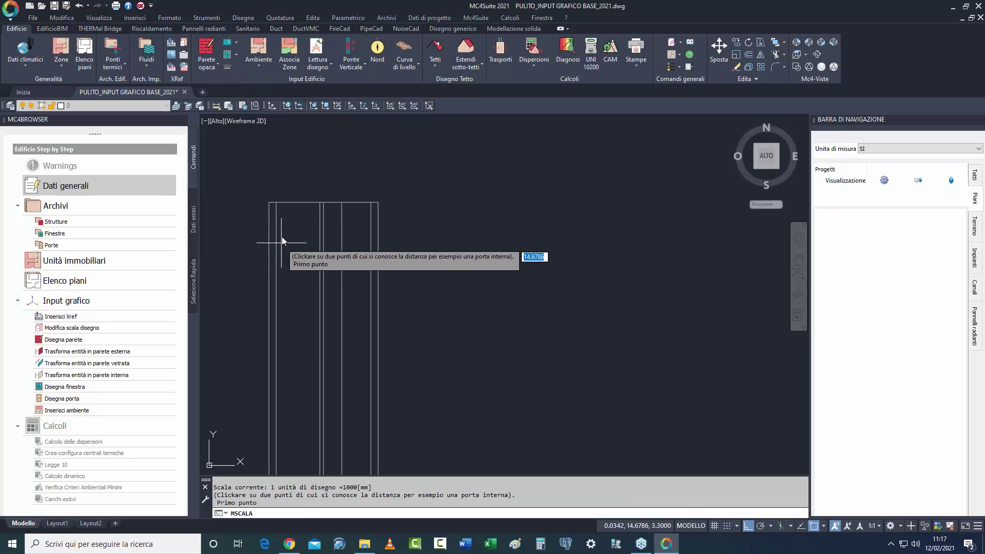
pyautogui.click(268, 203)
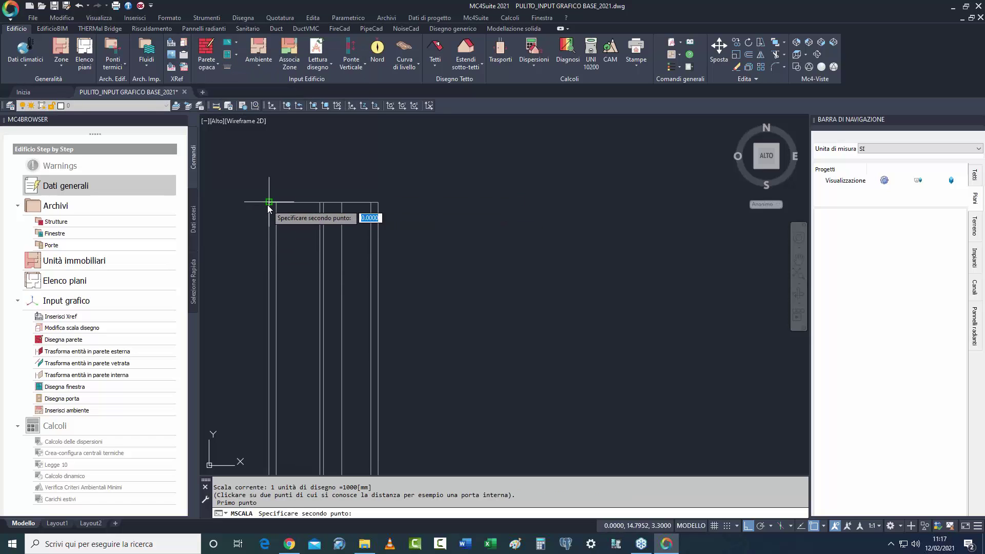
pyautogui.click(380, 207)
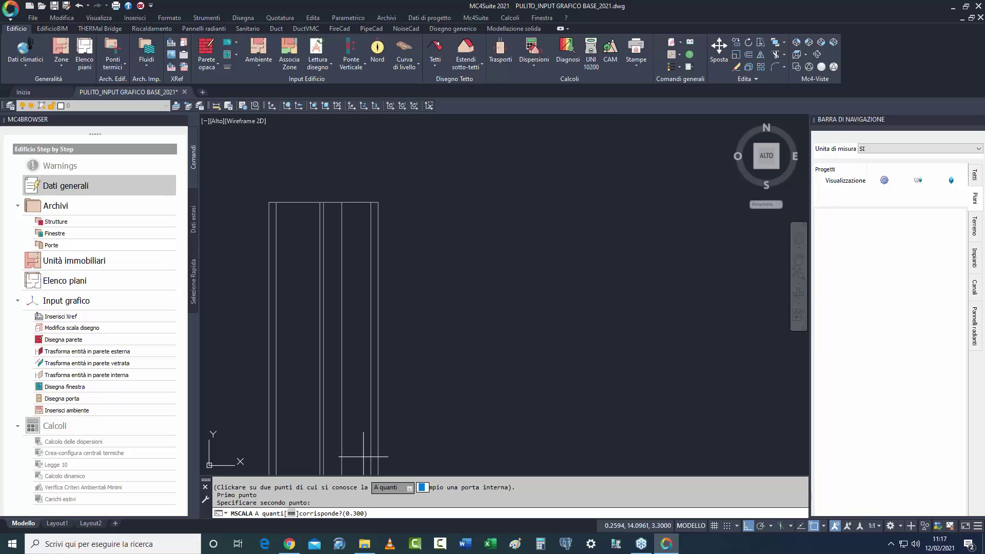
pyautogui.write('300')
pyautogui.press('Return')
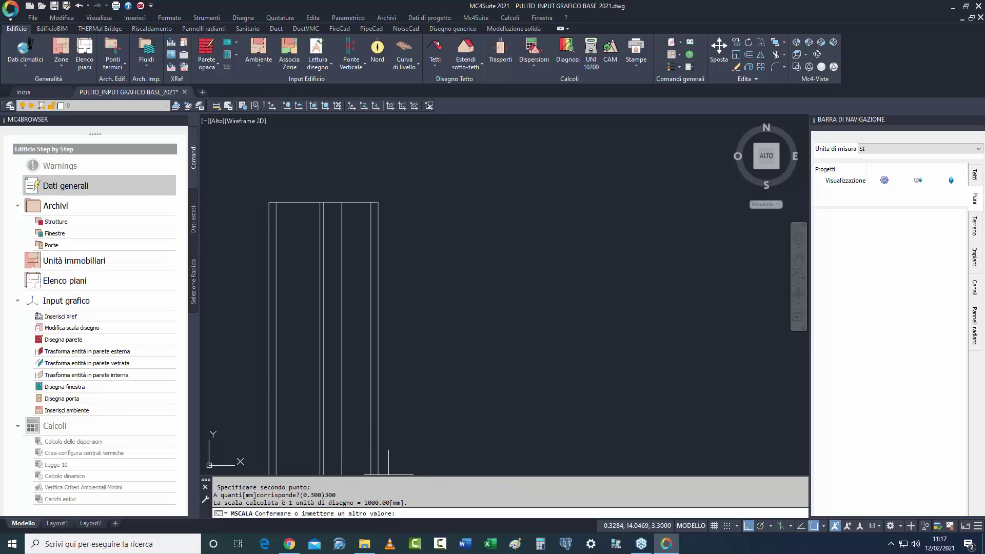
pyautogui.press('Return')
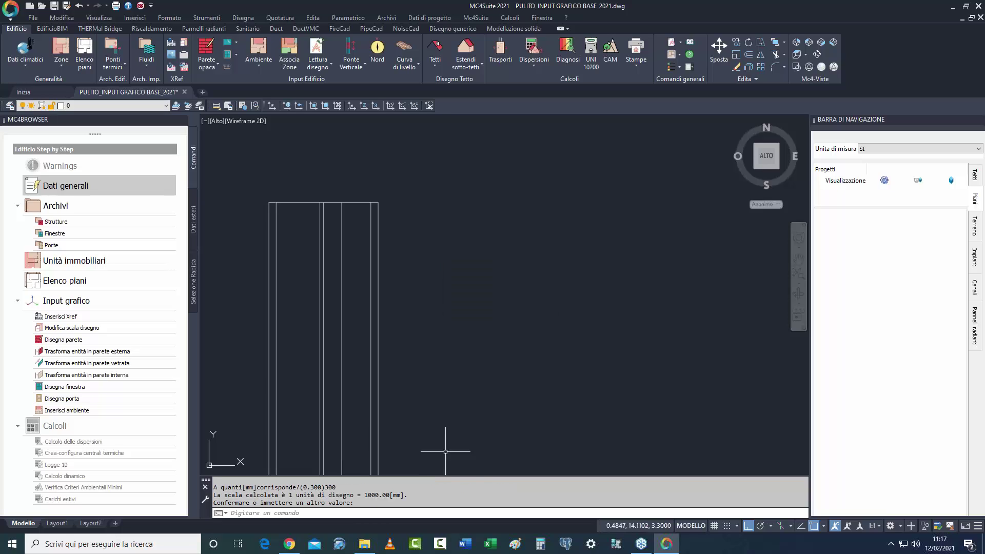
pyautogui.moveTo(442, 301); pyautogui.dragTo(484, 281, button='middle')
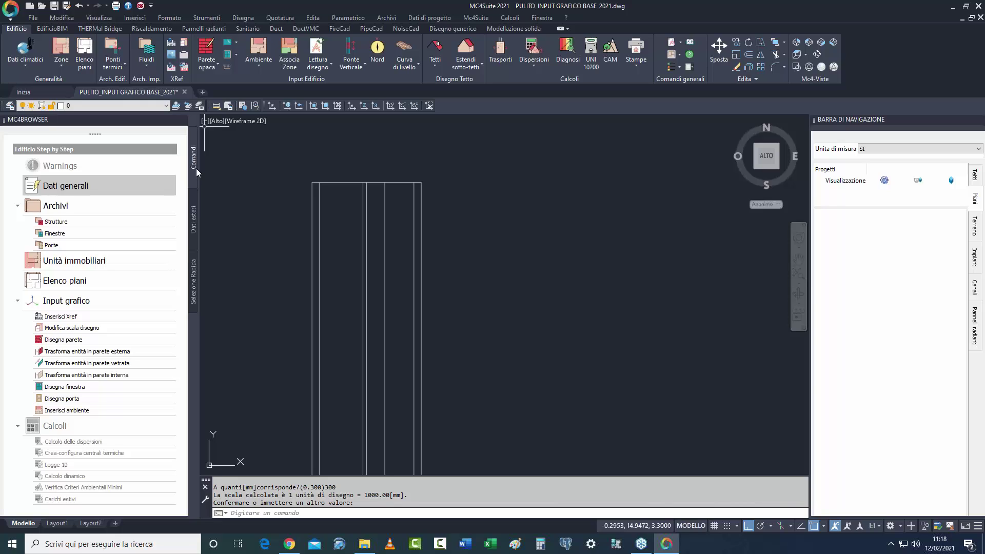
pyautogui.click(177, 20)
pyautogui.click(285, 165)
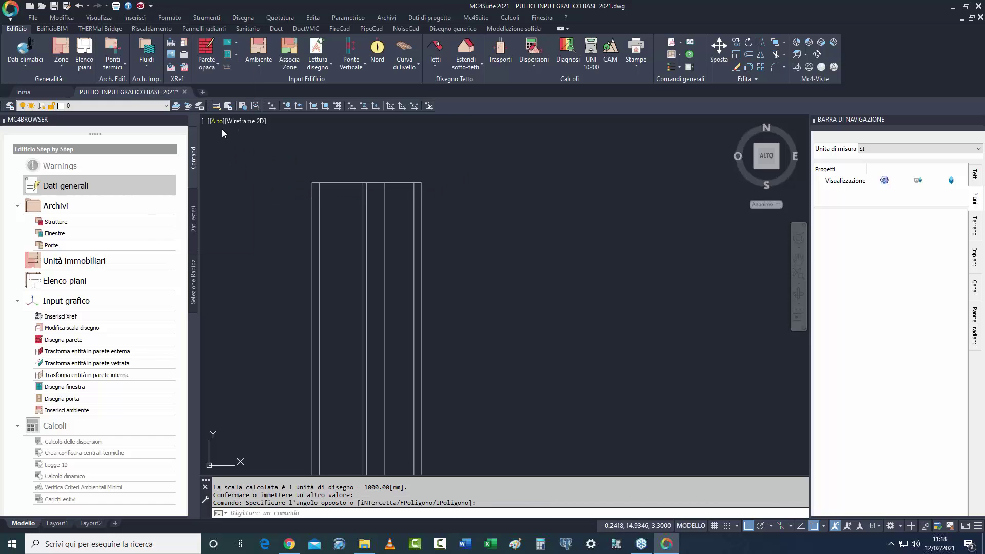
pyautogui.click(184, 43)
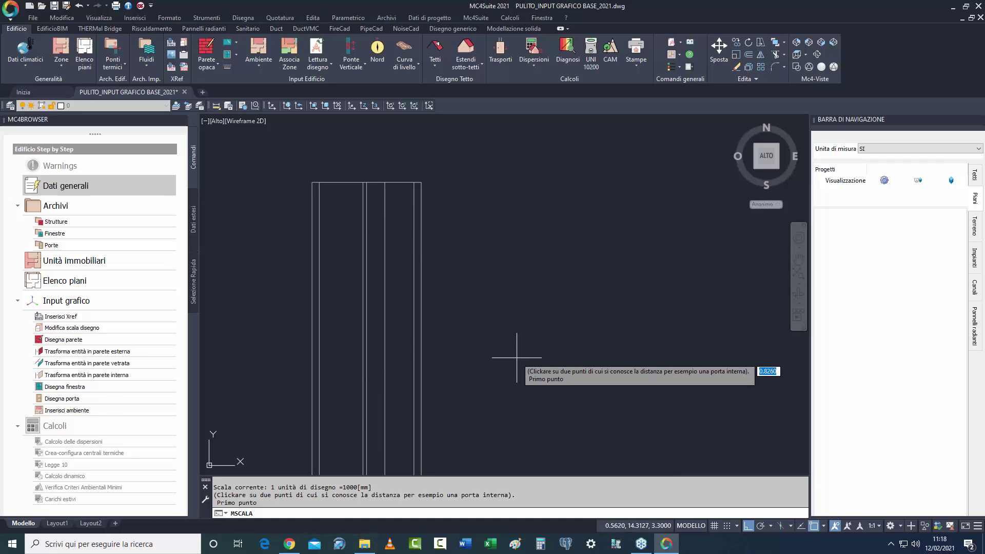
pyautogui.press('Escape')
pyautogui.scroll(-5, 510, 306)
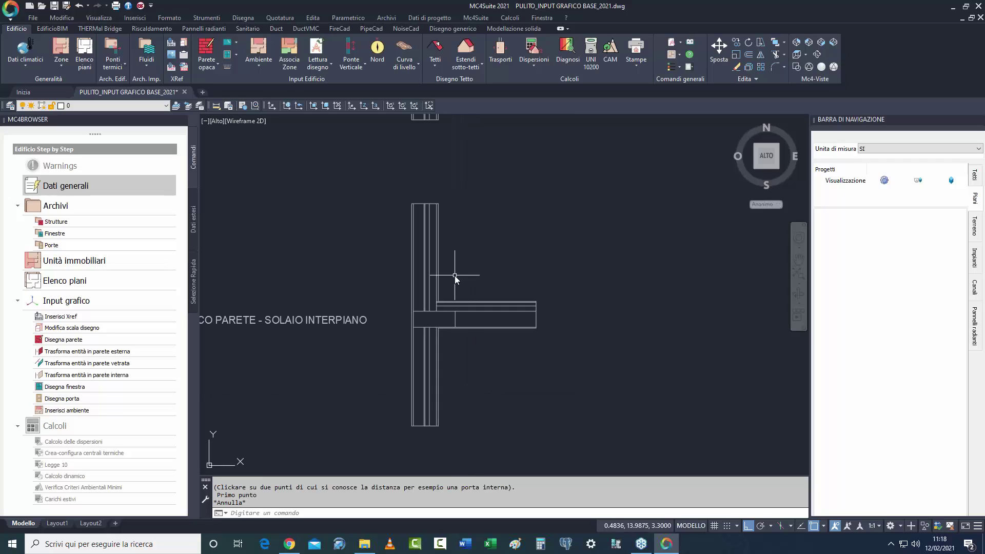
pyautogui.moveTo(466, 359)
pyautogui.mouseDown(button='middle')
pyautogui.moveTo(460, 341)
pyautogui.moveTo(430, 332)
pyautogui.mouseUp(button='middle')
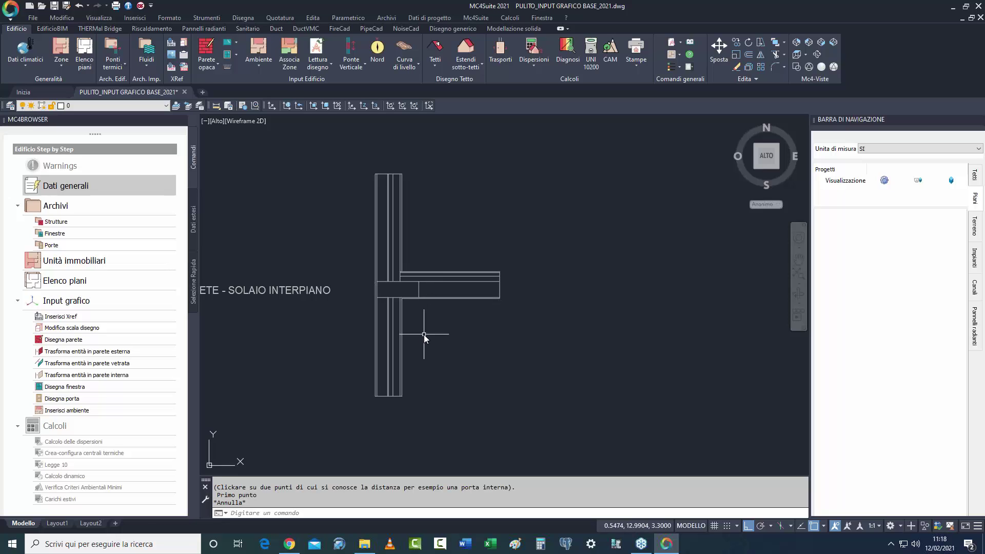
pyautogui.scroll(4, 429, 220)
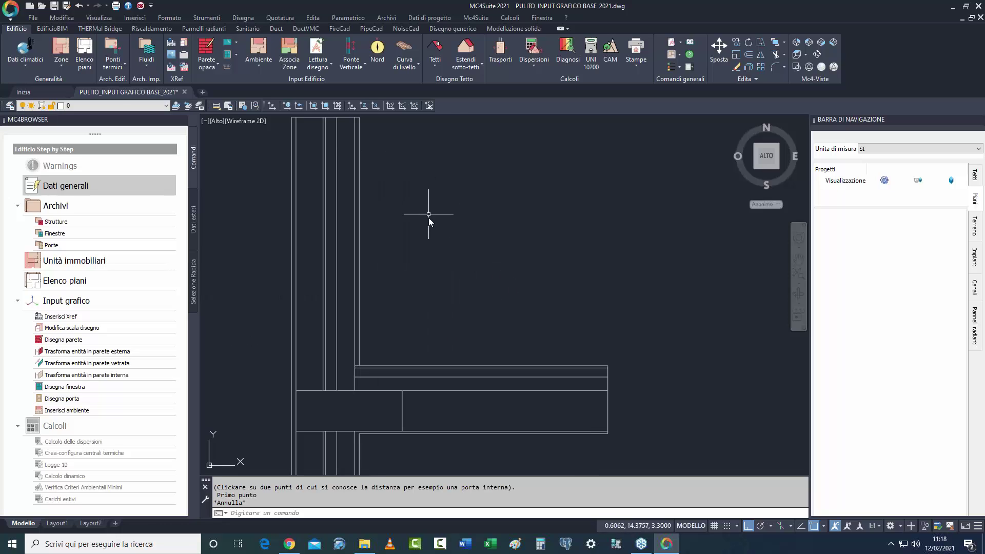
pyautogui.scroll(-3, 426, 262)
pyautogui.moveTo(426, 262); pyautogui.dragTo(406, 182, button='middle')
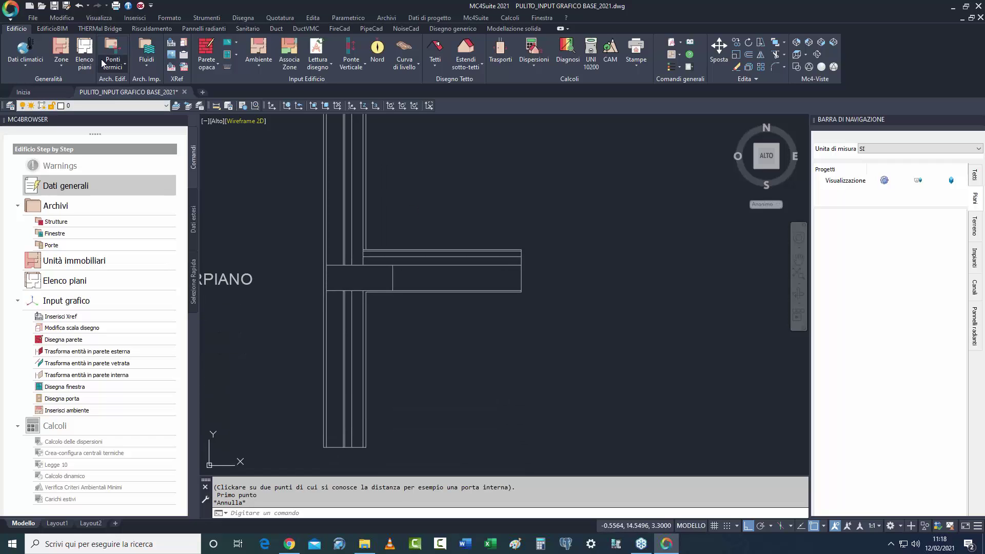
# Assign Malta di calce o calce cemento to the wall's inner and outer plaster layers and the floor's underside plaster.
pyautogui.click(101, 29)
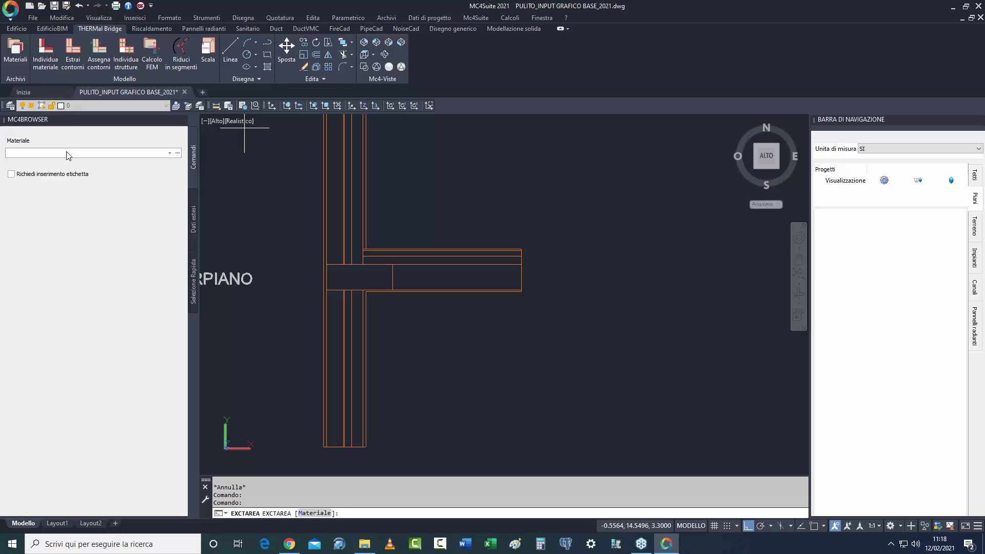
pyautogui.click(67, 154)
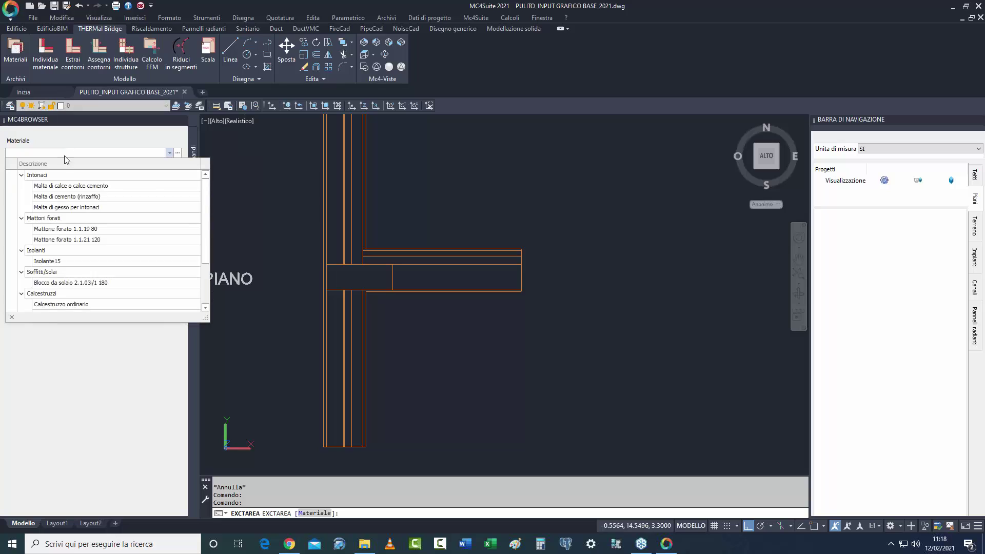
pyautogui.click(96, 187)
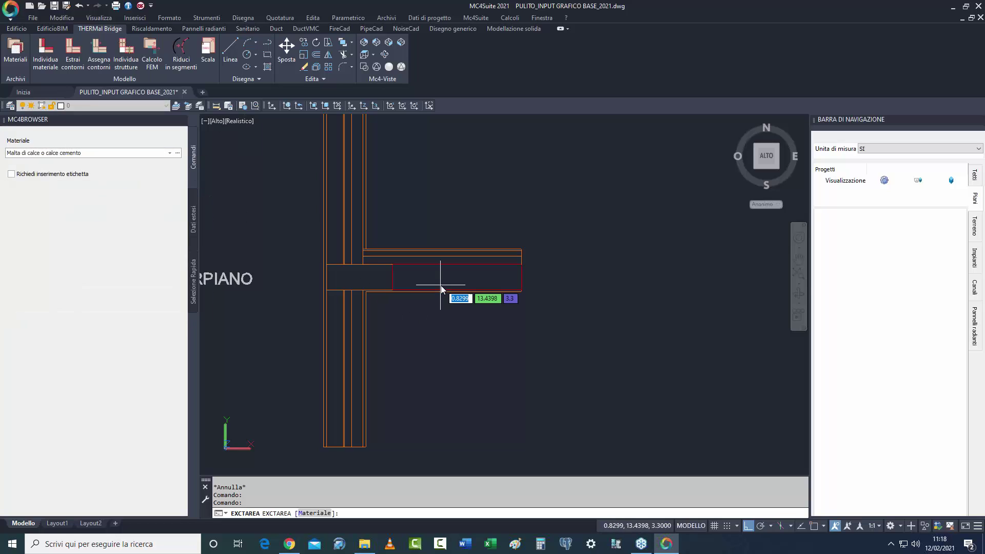
pyautogui.scroll(3, 439, 296)
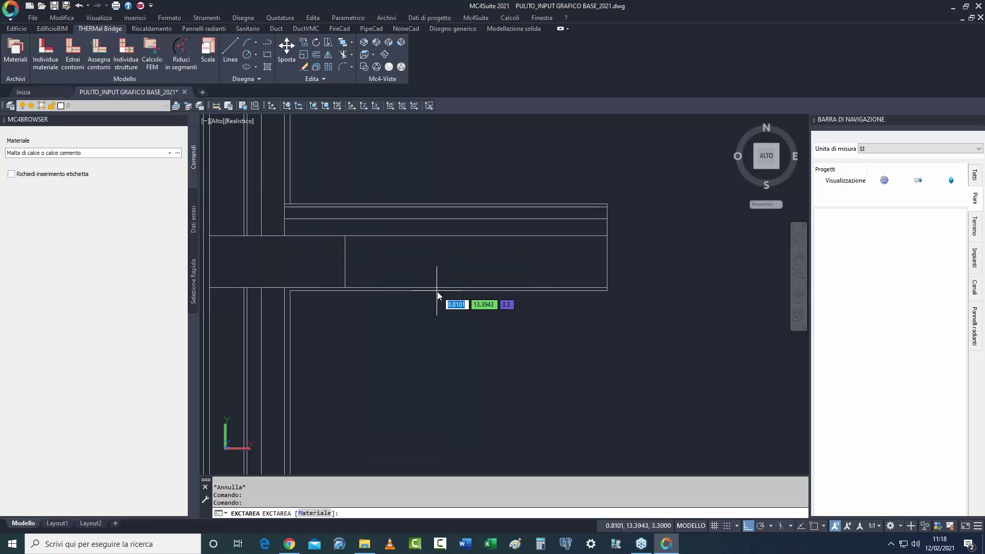
pyautogui.scroll(-1, 390, 267)
pyautogui.scroll(3, 344, 216)
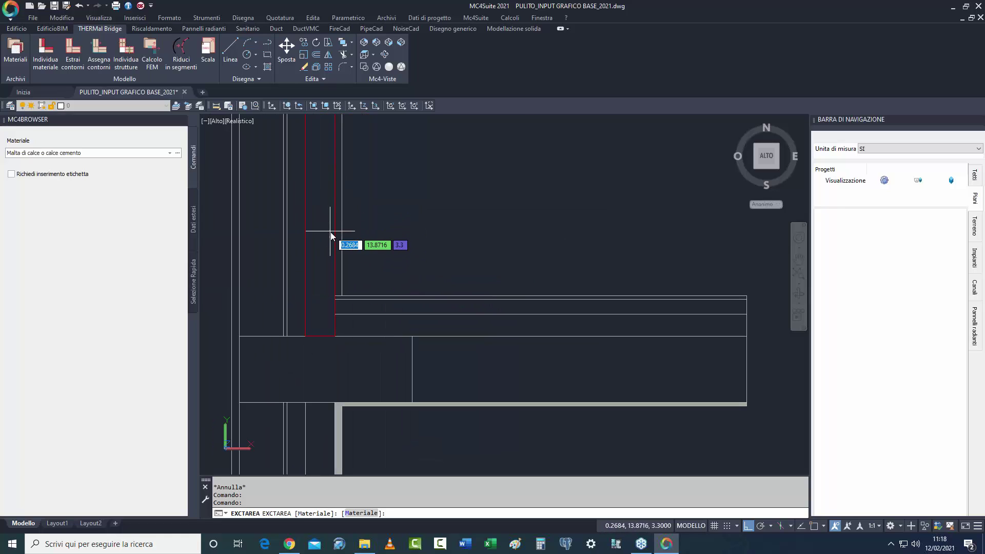
pyautogui.click(336, 226)
pyautogui.click(235, 275)
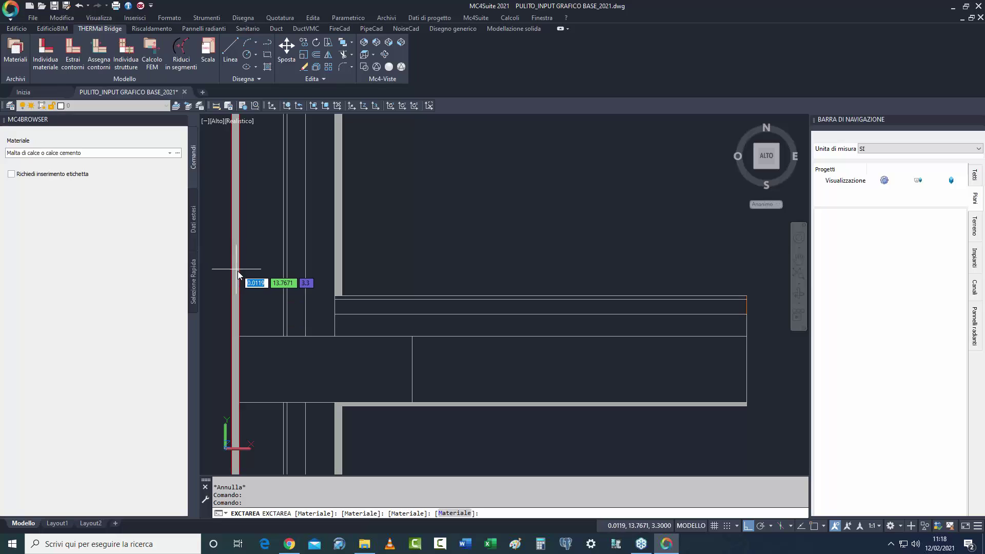
# Assign Mattone forato 1.1.19 80 to the wall's inner brick layer above and below the floor.
pyautogui.scroll(-4, 292, 369)
pyautogui.scroll(-3, 318, 395)
pyautogui.scroll(4, 359, 341)
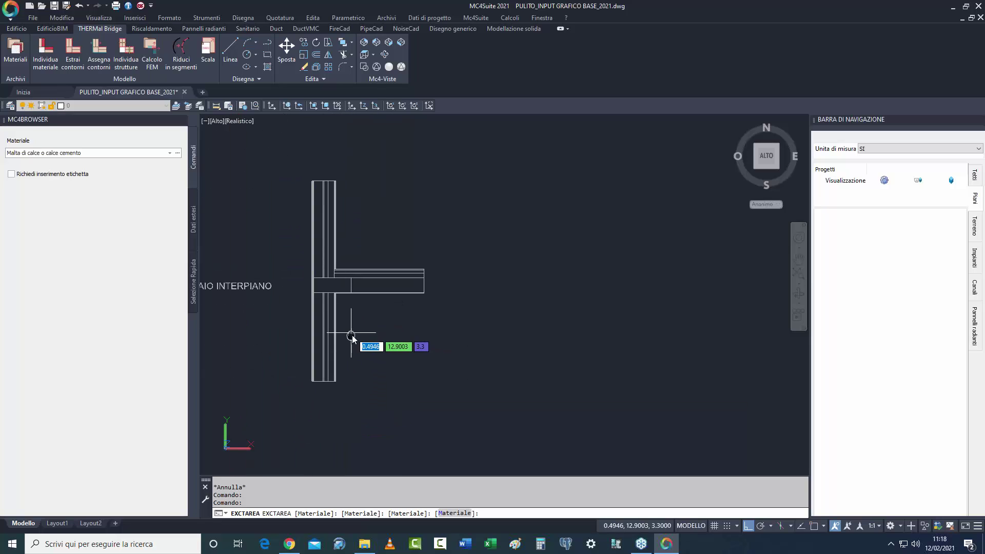
pyautogui.click(86, 154)
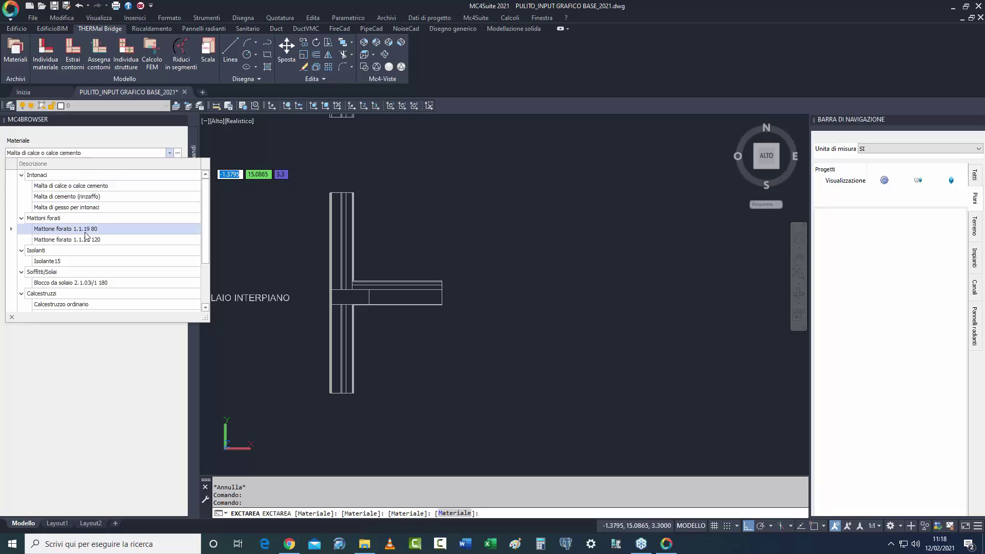
pyautogui.click(130, 230)
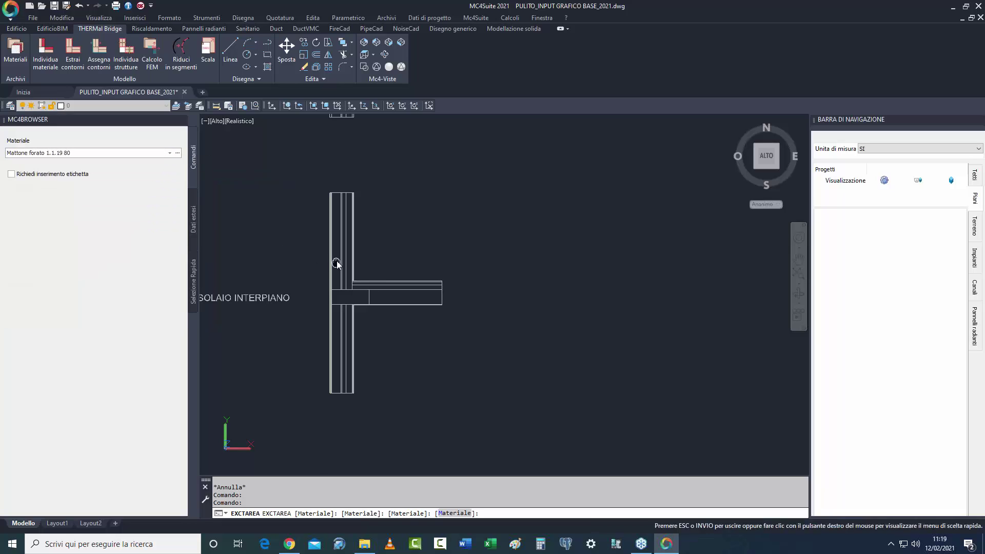
pyautogui.scroll(3, 337, 261)
pyautogui.click(350, 261)
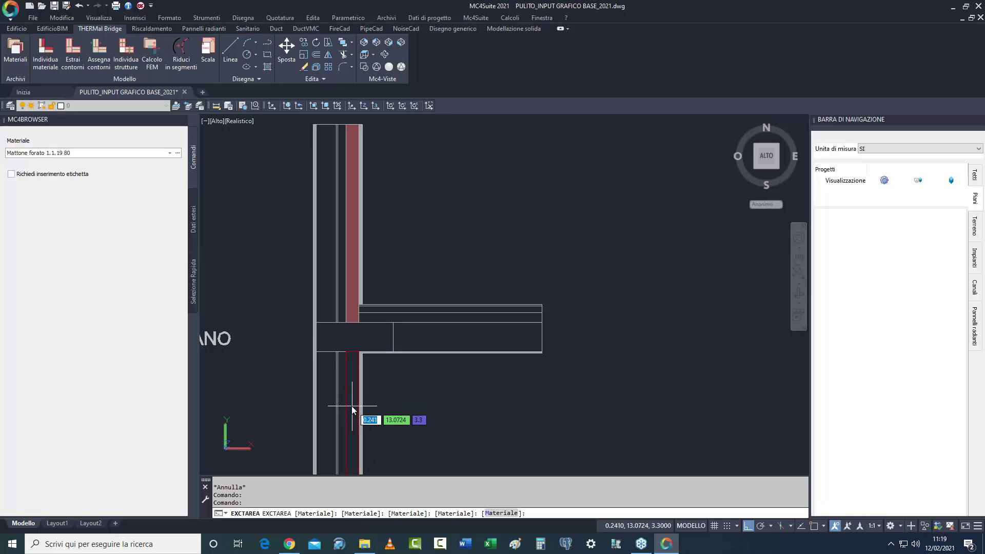
pyautogui.click(352, 406)
# Assign Mattone forato 1.1.21 120 to the wall's outer brick layer above and below the floor.
pyautogui.click(105, 154)
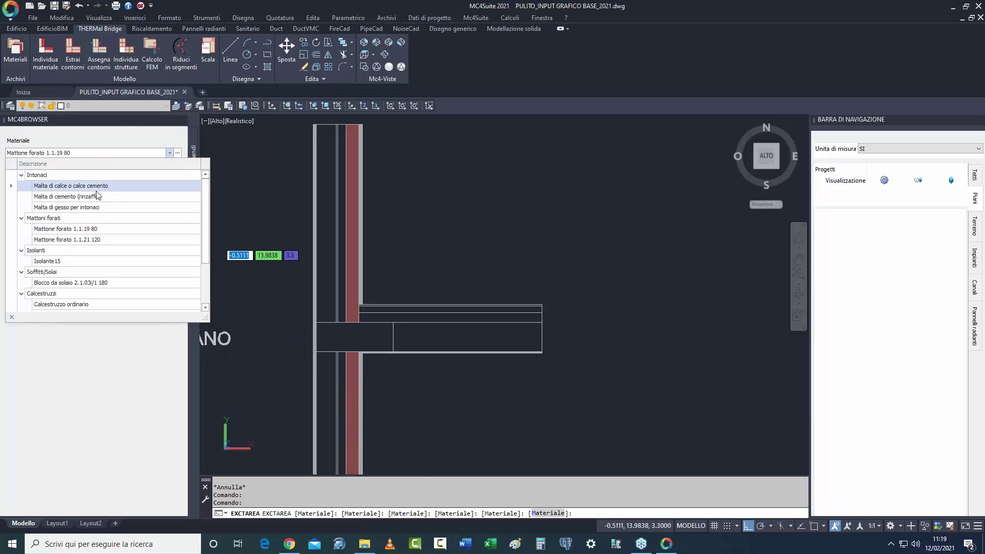
pyautogui.click(152, 240)
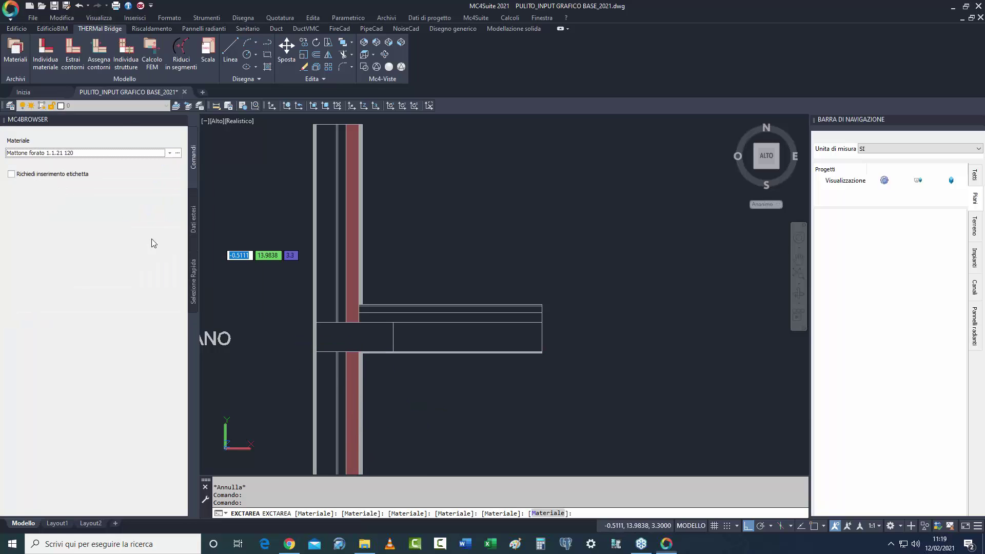
pyautogui.click(323, 259)
pyautogui.click(325, 400)
# Assign Malta di cemento (rinzaffo) to the thin layer beside the outer brick, above and below the floor.
pyautogui.moveTo(380, 407); pyautogui.dragTo(387, 369, button='middle')
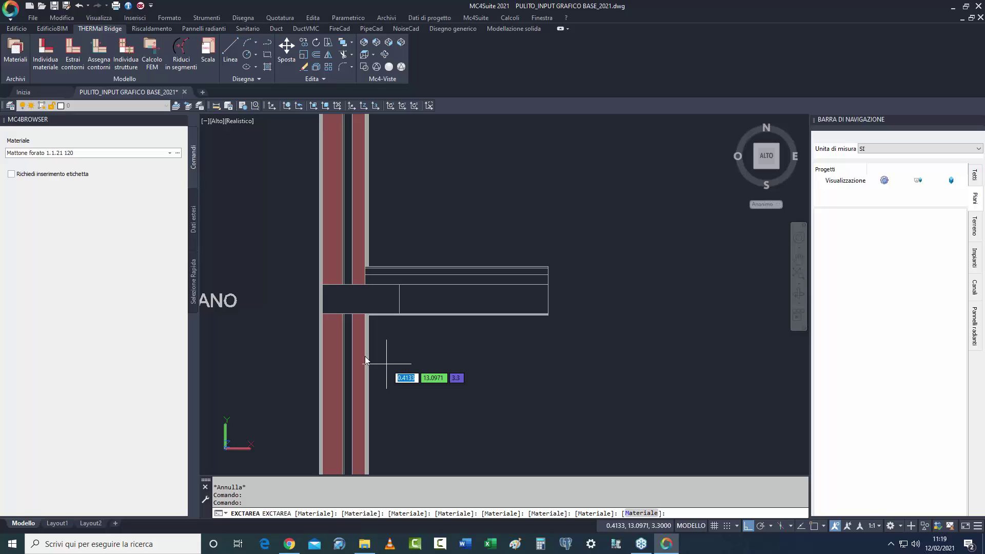
pyautogui.click(169, 153)
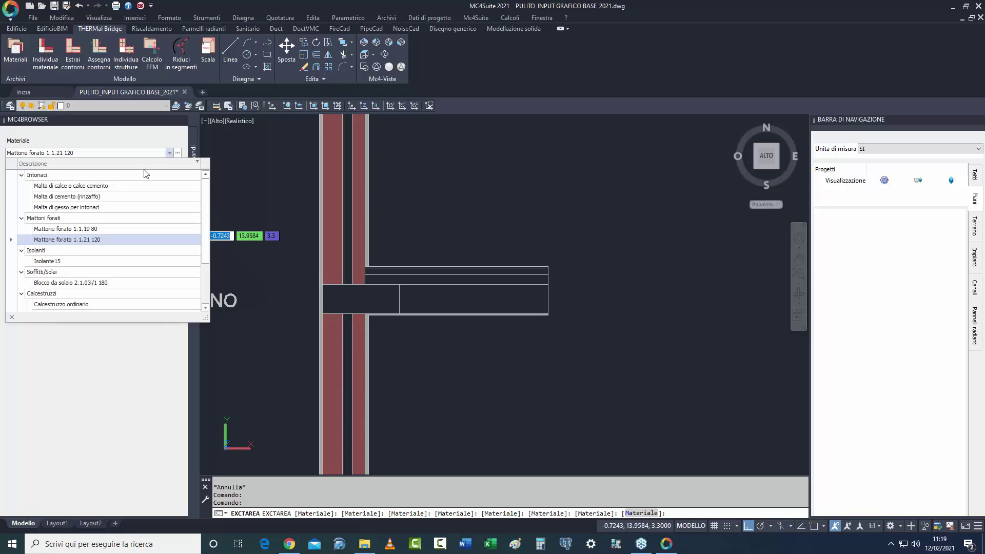
pyautogui.click(82, 197)
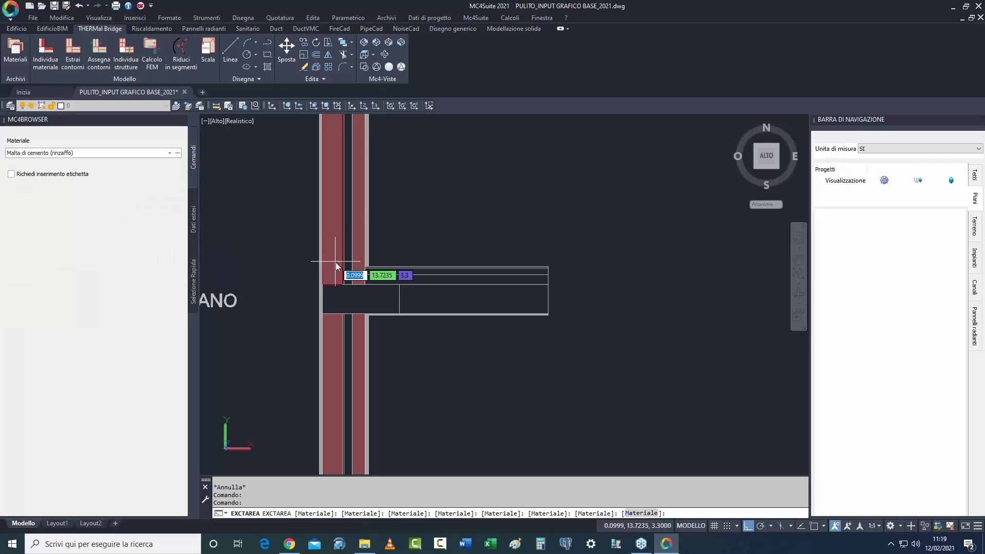
pyautogui.scroll(5, 343, 267)
pyautogui.click(361, 272)
pyautogui.scroll(-3, 360, 272)
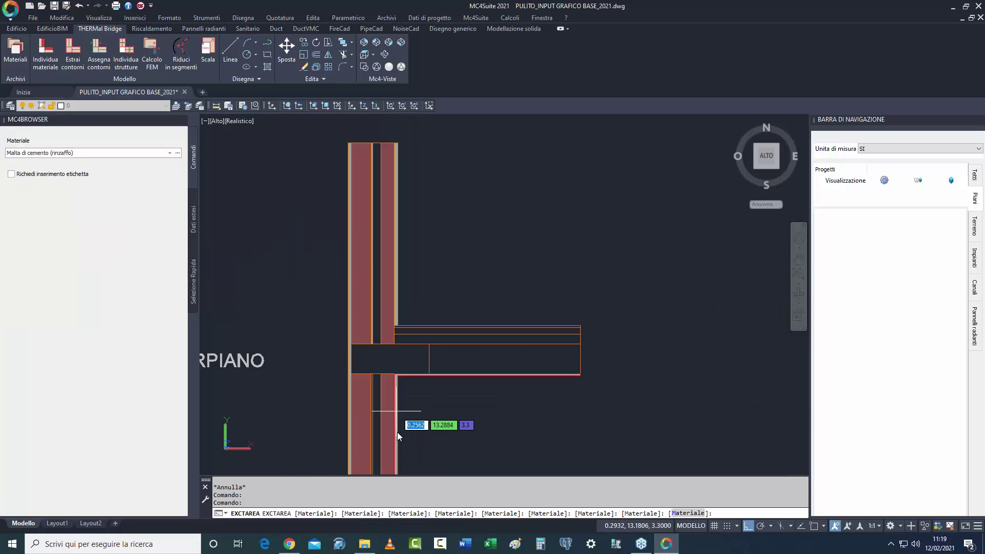
pyautogui.scroll(2, 391, 330)
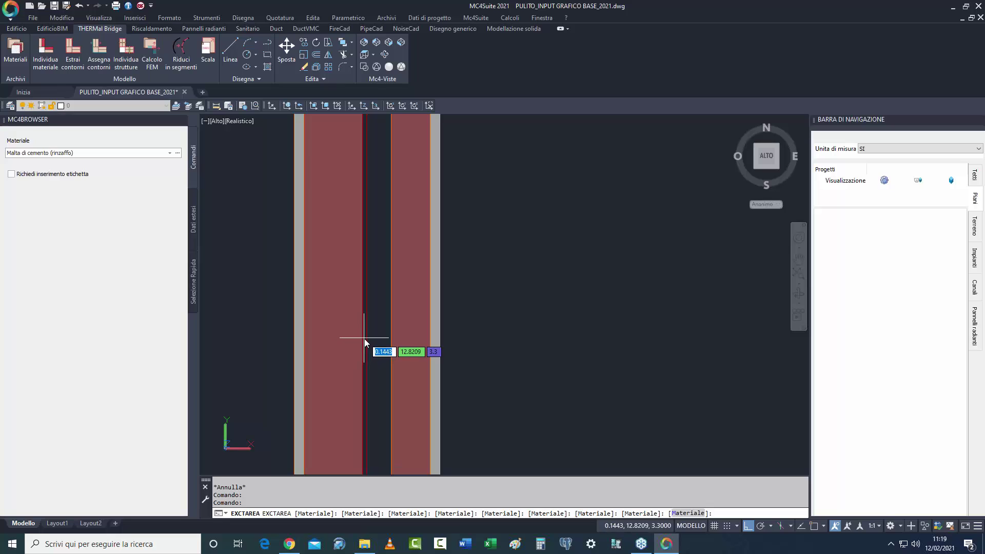
pyautogui.click(360, 355)
pyautogui.scroll(-2, 359, 365)
pyautogui.moveTo(365, 341); pyautogui.dragTo(331, 379, button='middle')
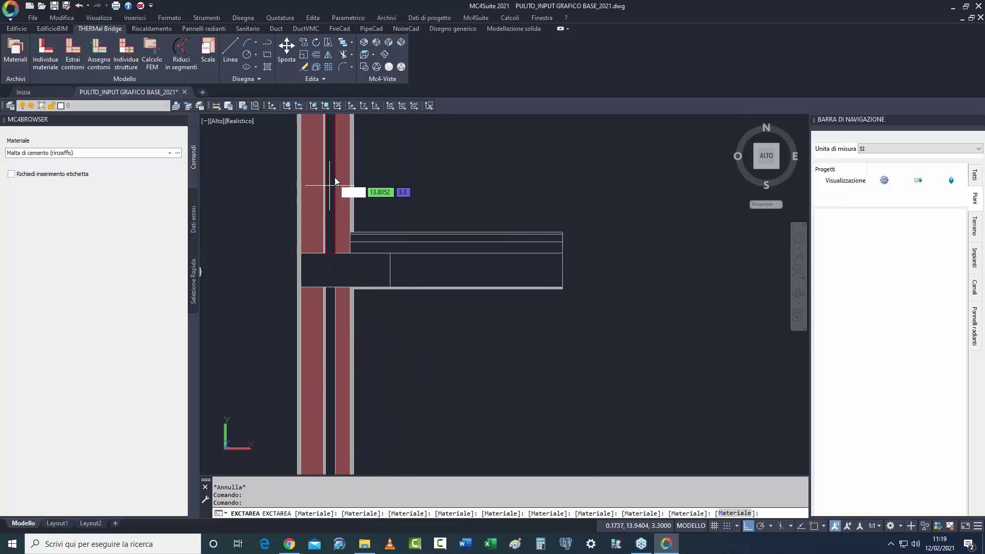
# Fill the wall's cavity layer above and below the floor with the Isolante15 material.
pyautogui.click(120, 153)
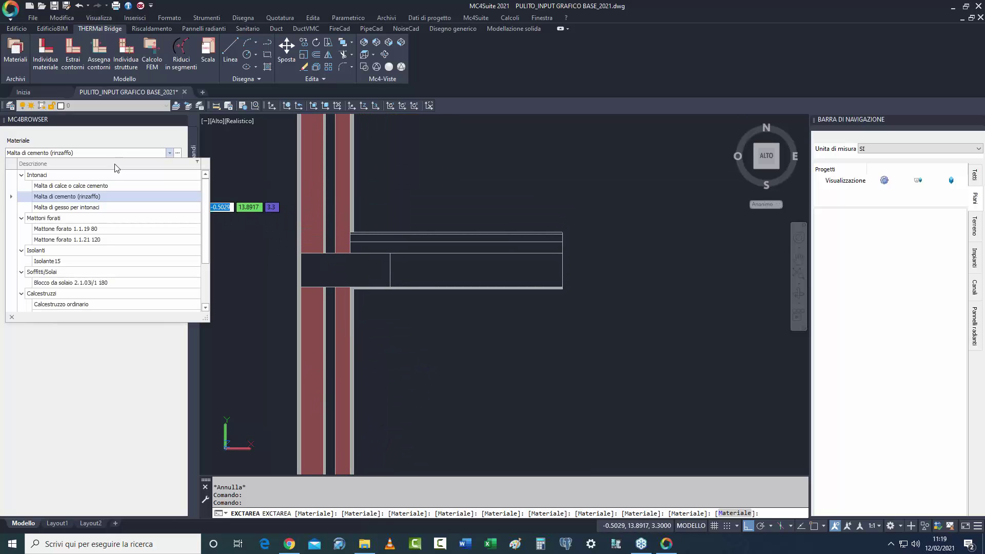
pyautogui.click(113, 262)
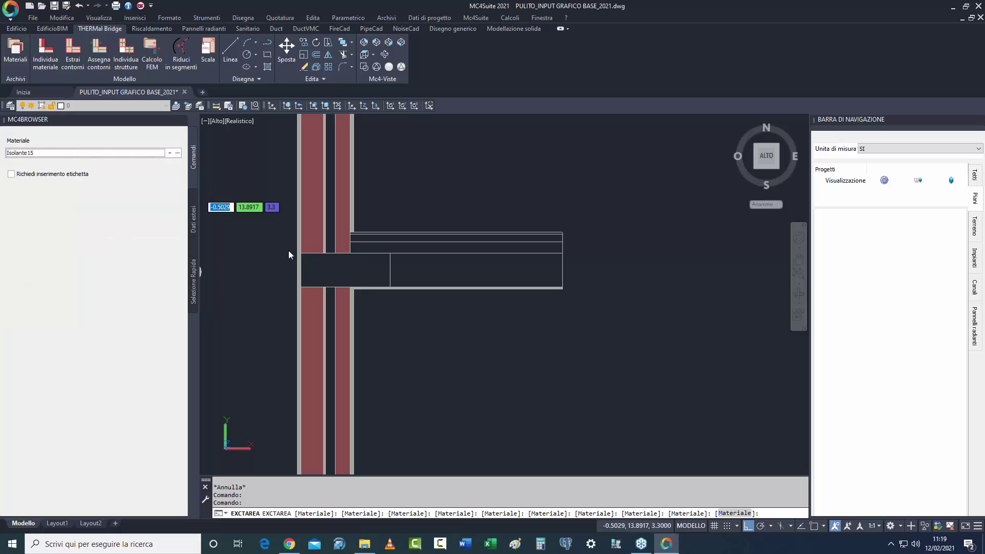
pyautogui.click(330, 232)
pyautogui.click(330, 323)
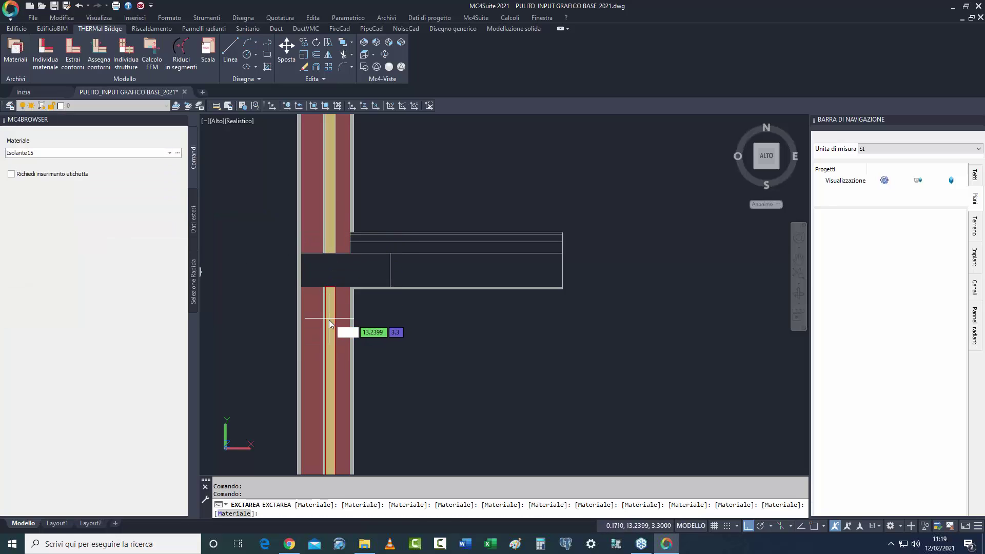
# Assign Calcestruzzo ordinario to the edge beam in the wall and to the layer directly above the floor blocks.
pyautogui.click(80, 154)
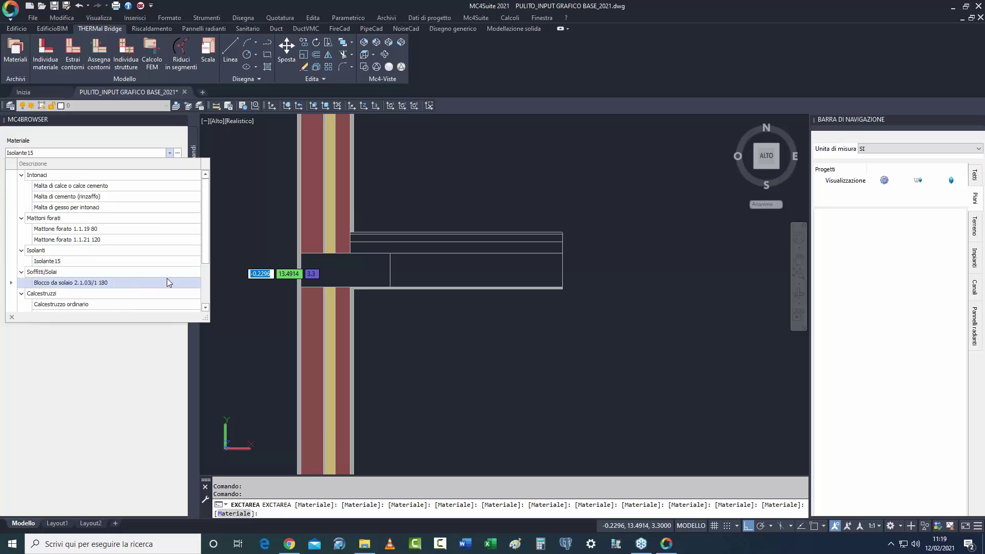
pyautogui.click(109, 305)
pyautogui.click(345, 274)
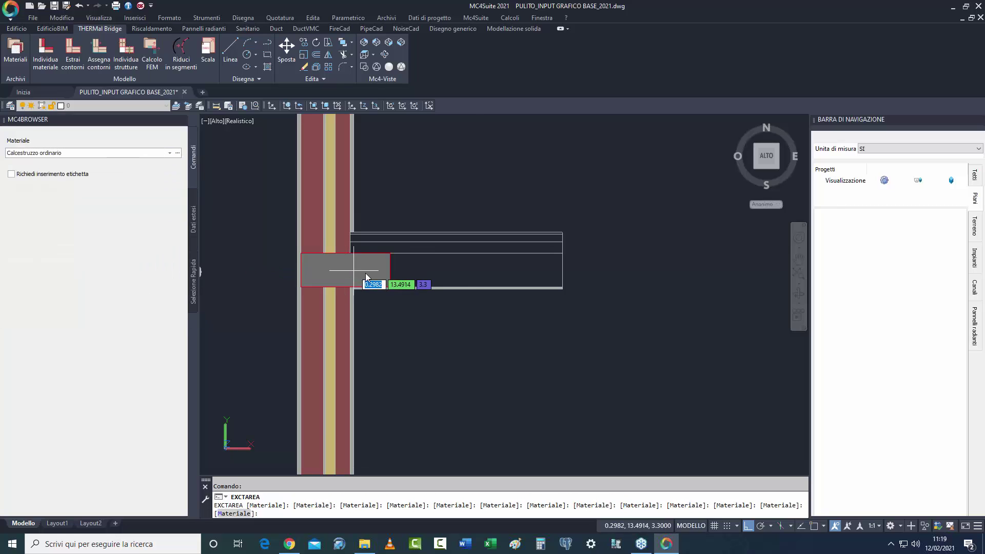
pyautogui.scroll(5, 397, 216)
pyautogui.scroll(-5, 400, 225)
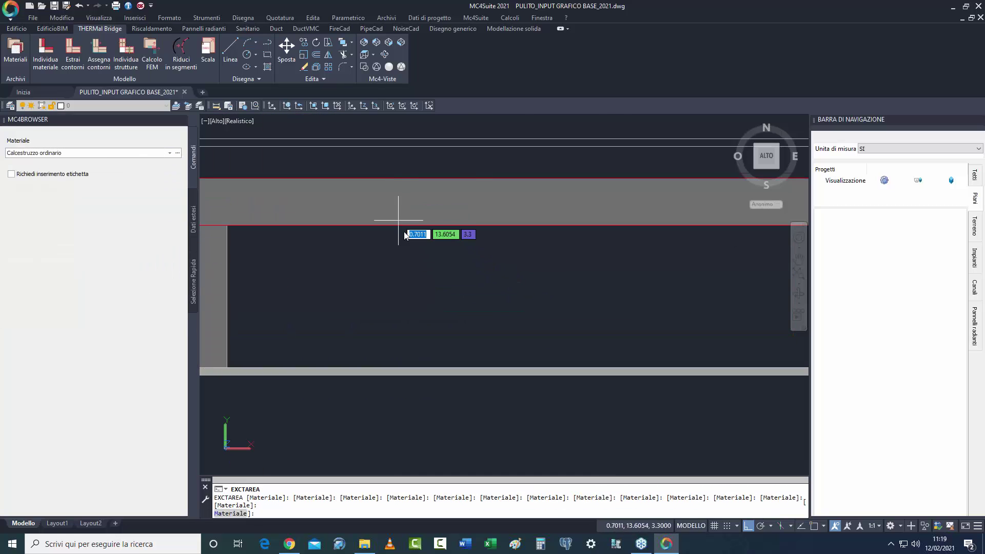
# Assign Blocco da solaio 2.1.03/1 180 to the floor's block area beside the edge beam.
pyautogui.click(109, 153)
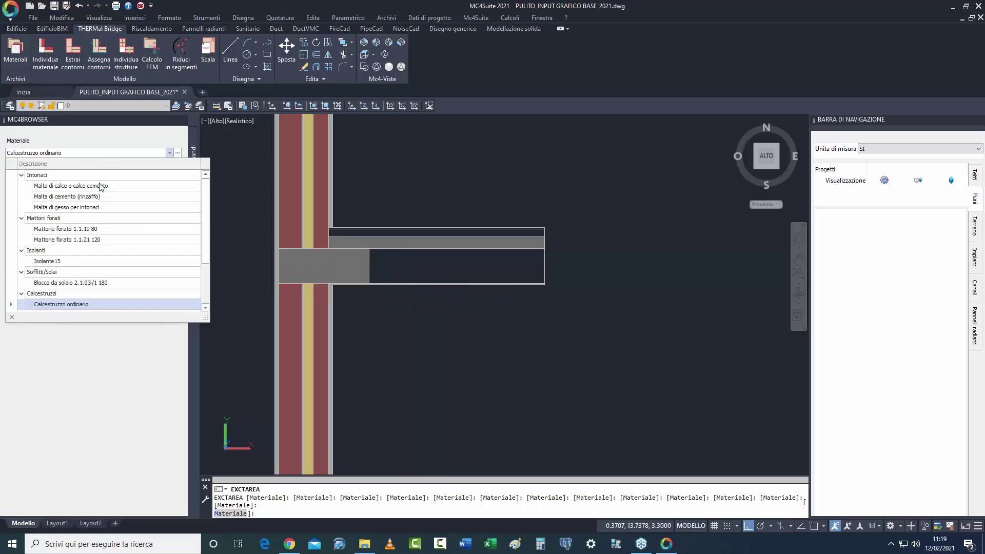
pyautogui.click(91, 286)
pyautogui.click(446, 266)
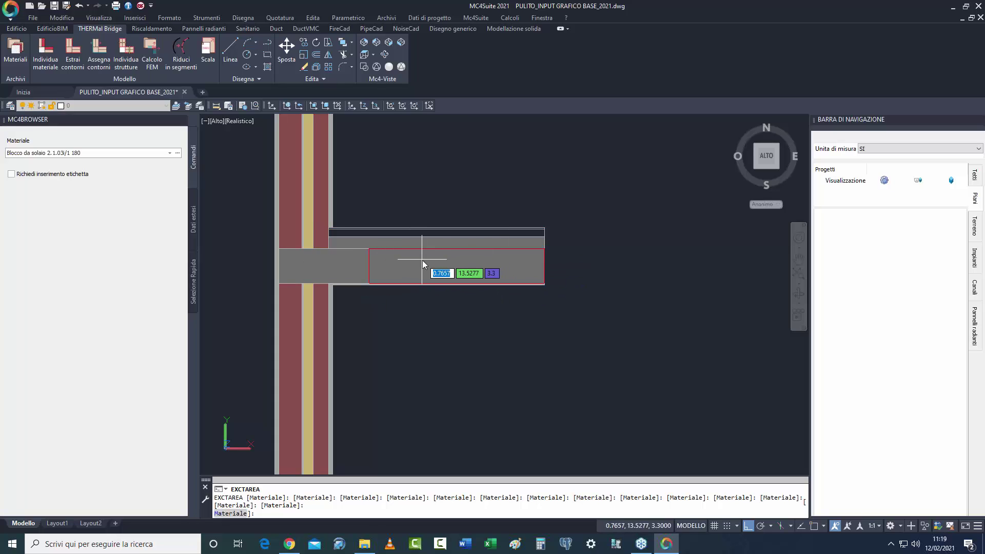
# Assign Sottofondo in cls magro to the screed layer above the floor's concrete topping.
pyautogui.click(81, 154)
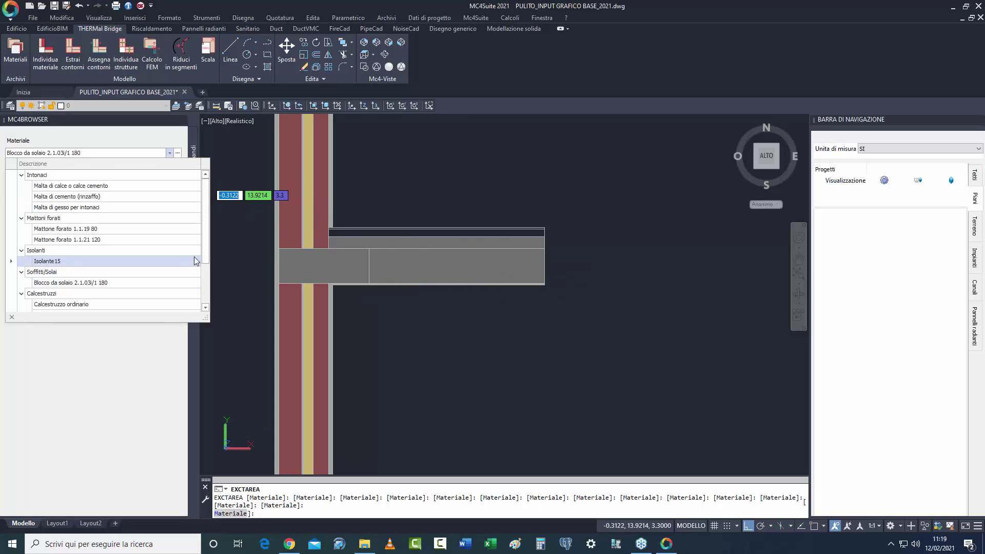
pyautogui.scroll(-2, 207, 248)
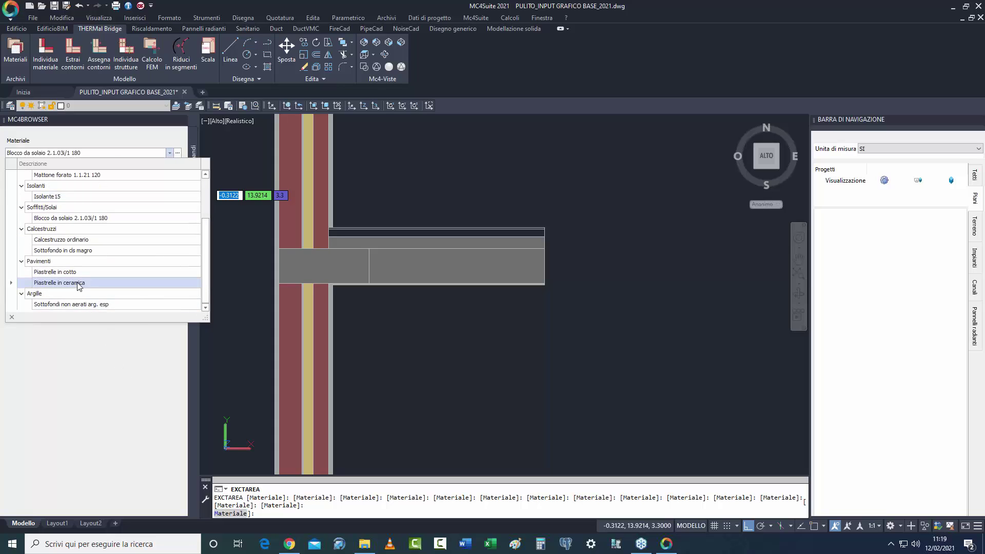
pyautogui.click(85, 251)
pyautogui.scroll(3, 558, 233)
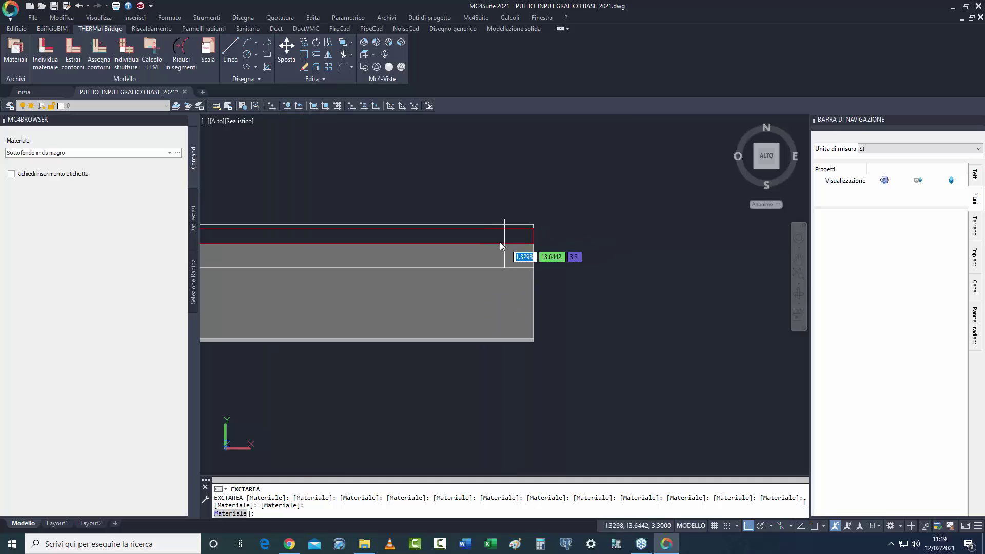
# Assign Piastrelle in ceramica to the thin finish layer on top of the floor's screed and end the material assignment.
pyautogui.click(82, 153)
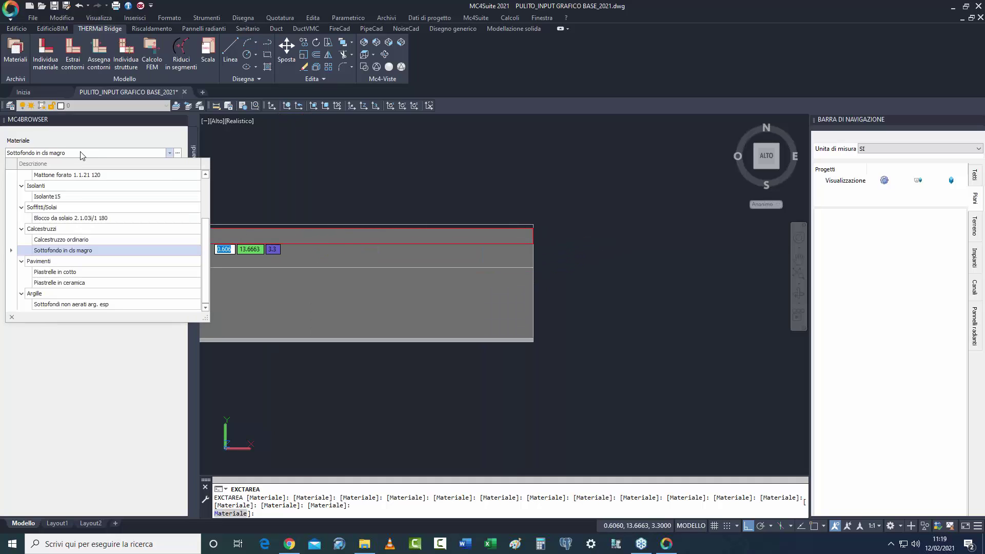
pyautogui.click(102, 282)
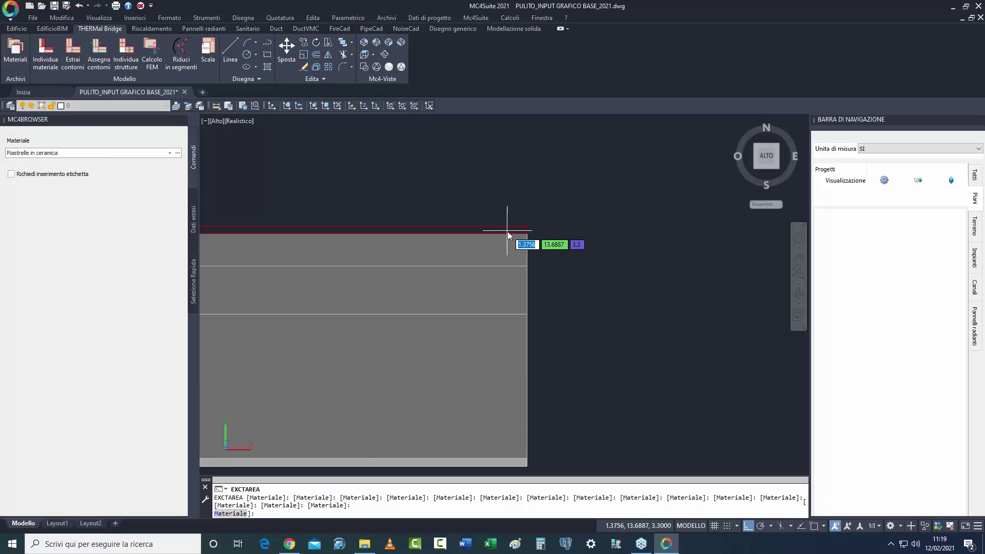
pyautogui.scroll(-5, 539, 233)
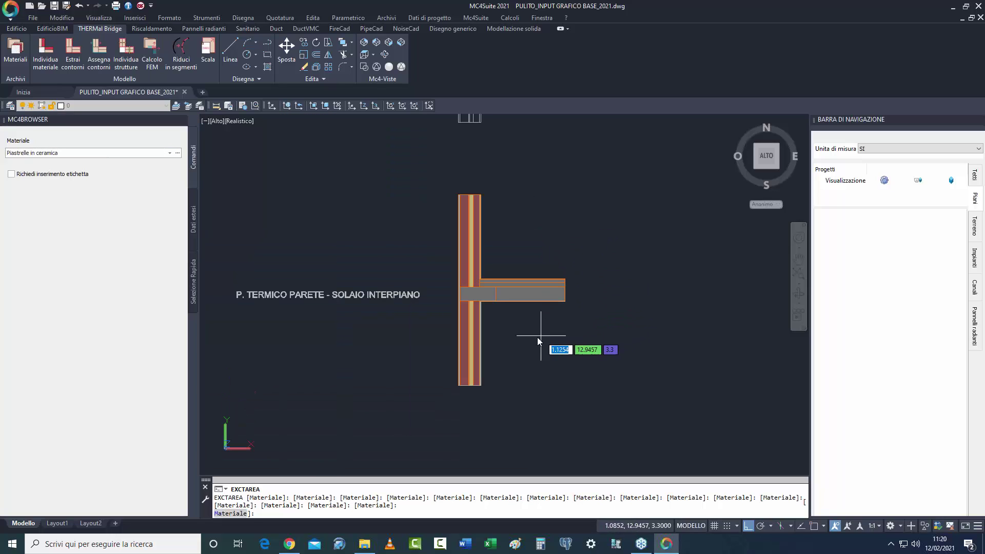
pyautogui.press('Escape')
pyautogui.scroll(-3, 513, 334)
pyautogui.moveTo(513, 334)
pyautogui.mouseDown(button='middle')
pyautogui.moveTo(504, 357)
pyautogui.moveTo(469, 351)
pyautogui.mouseUp(button='middle')
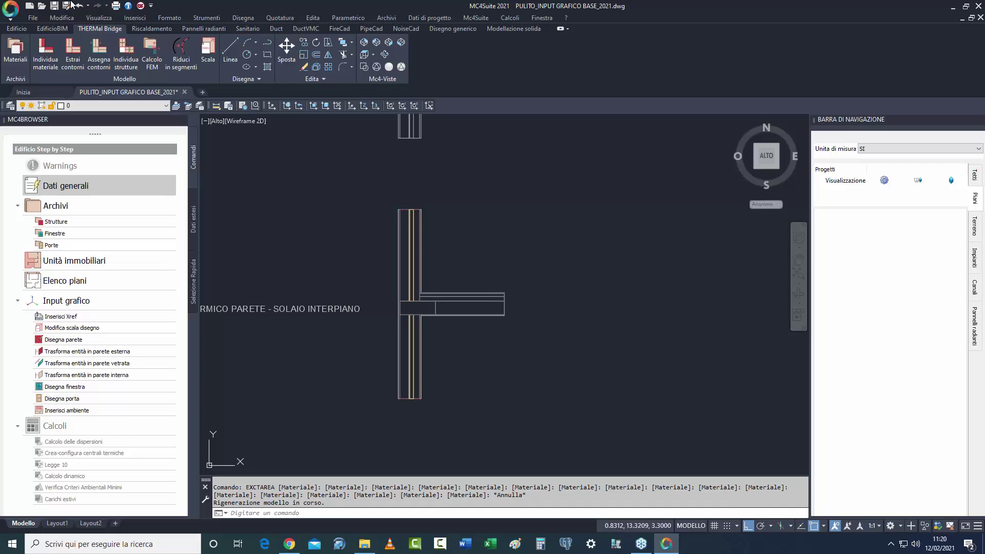
# Extract the boundary contours from all the material areas of the wall-to-intermediate-floor thermal bridge.
pyautogui.click(73, 52)
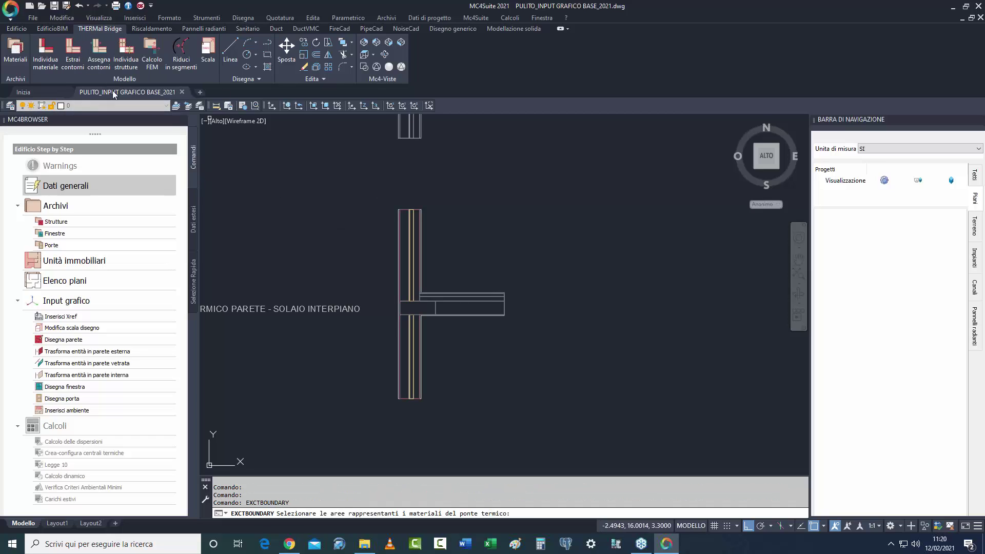
pyautogui.click(367, 423)
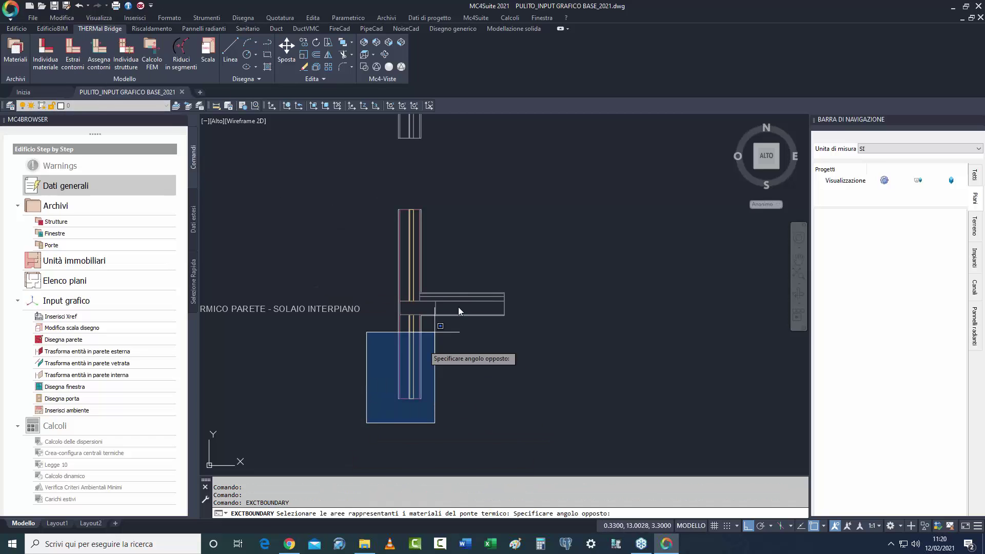
pyautogui.click(574, 173)
pyautogui.press('Return')
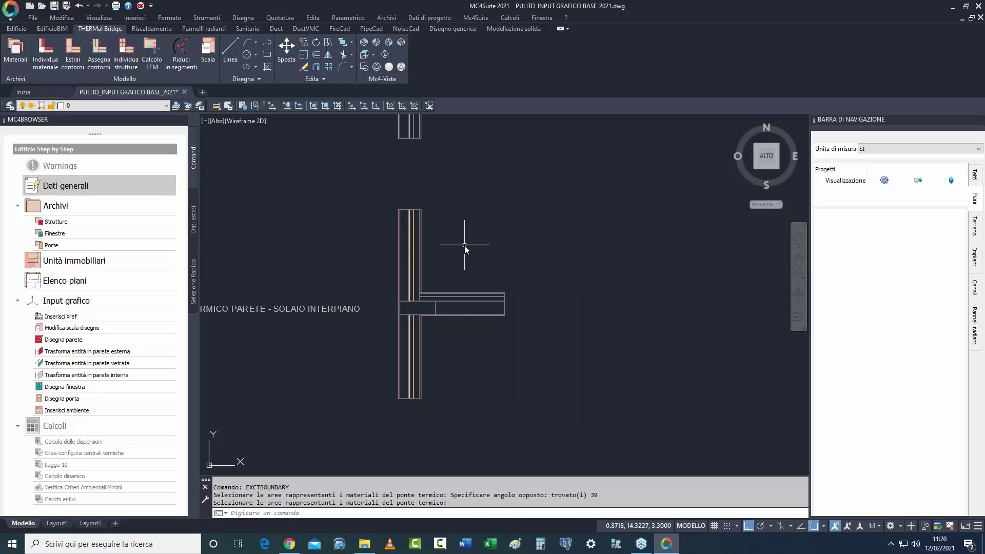
pyautogui.moveTo(451, 361); pyautogui.dragTo(404, 361, button='middle')
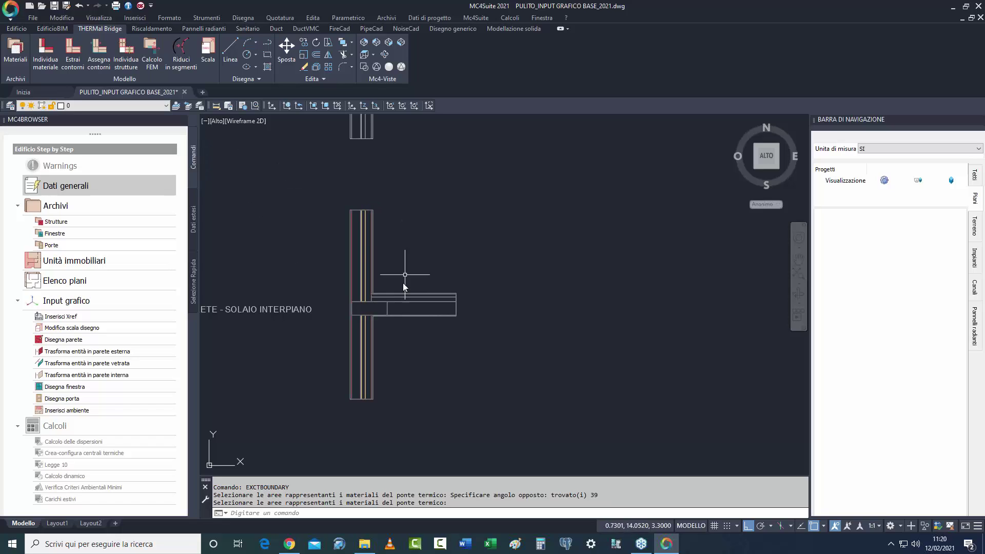
# Assign the Soffitto interno boundary condition to the floor's underside and paVimento interno to its upper surface.
pyautogui.click(101, 56)
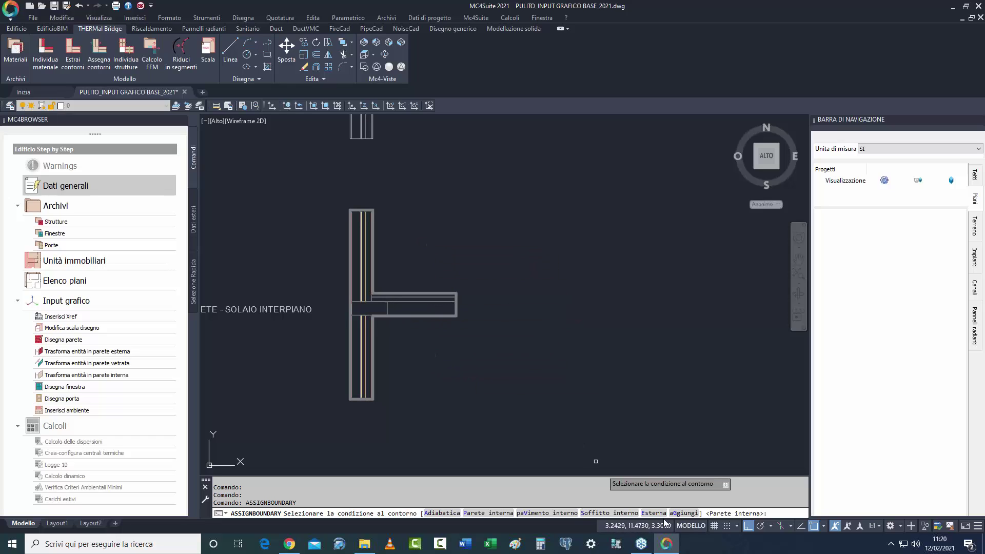
pyautogui.click(609, 513)
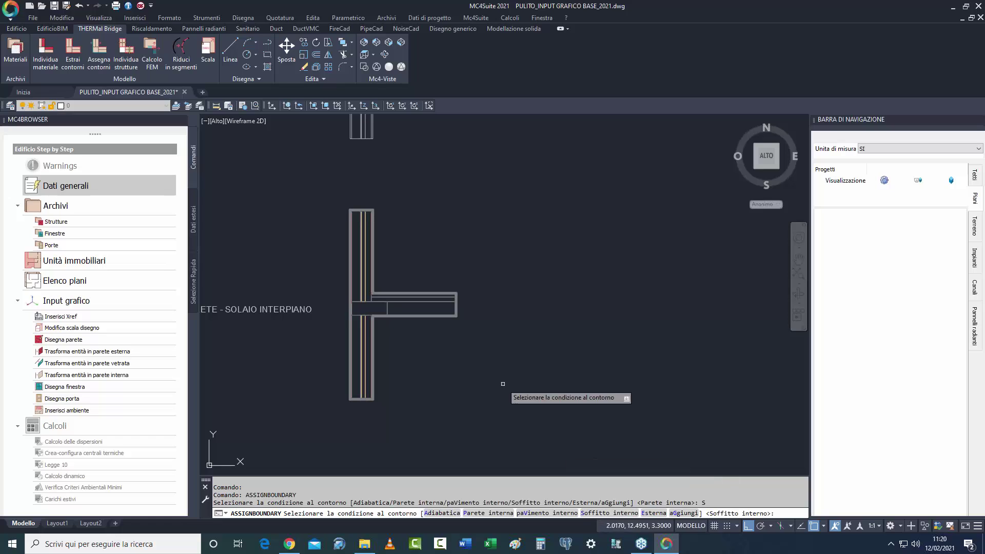
pyautogui.click(445, 317)
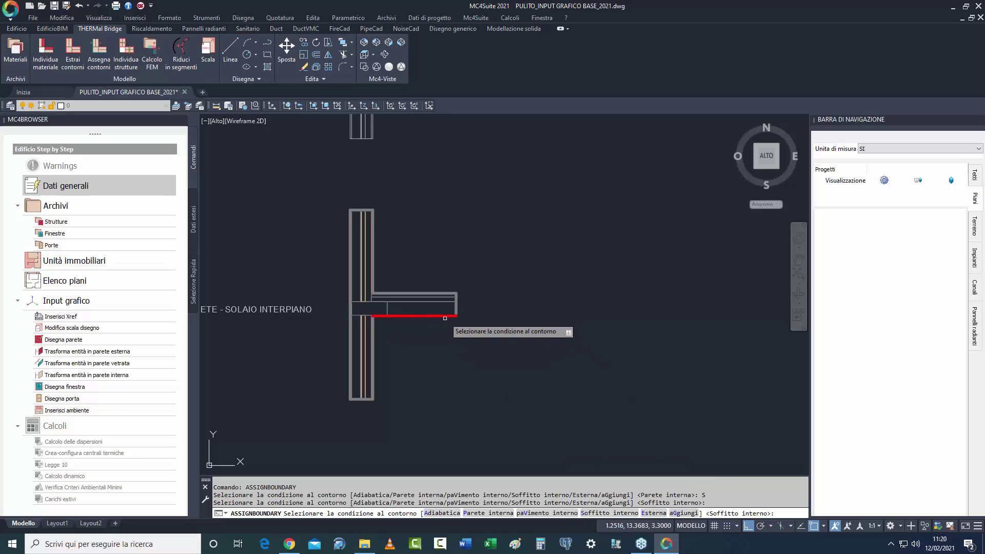
pyautogui.click(537, 514)
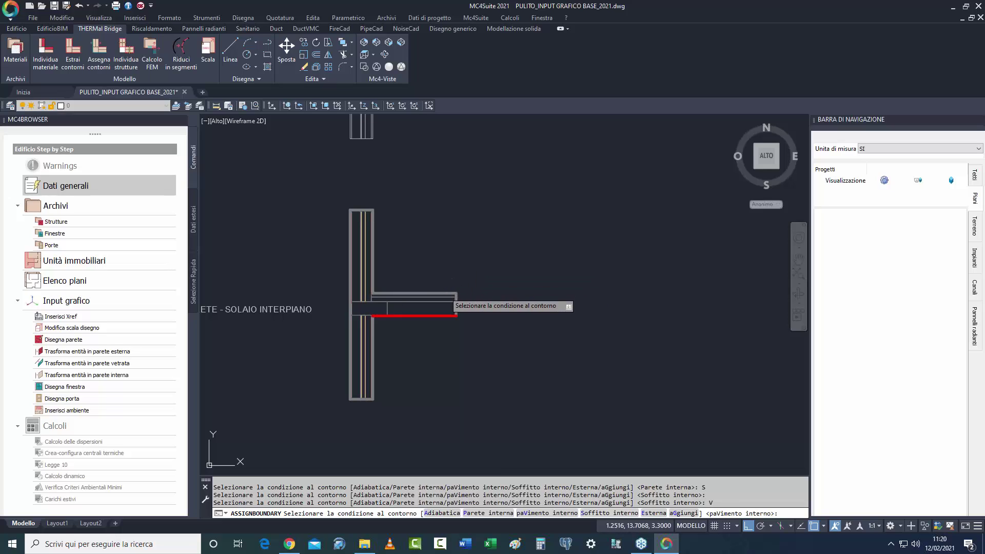
pyautogui.click(445, 294)
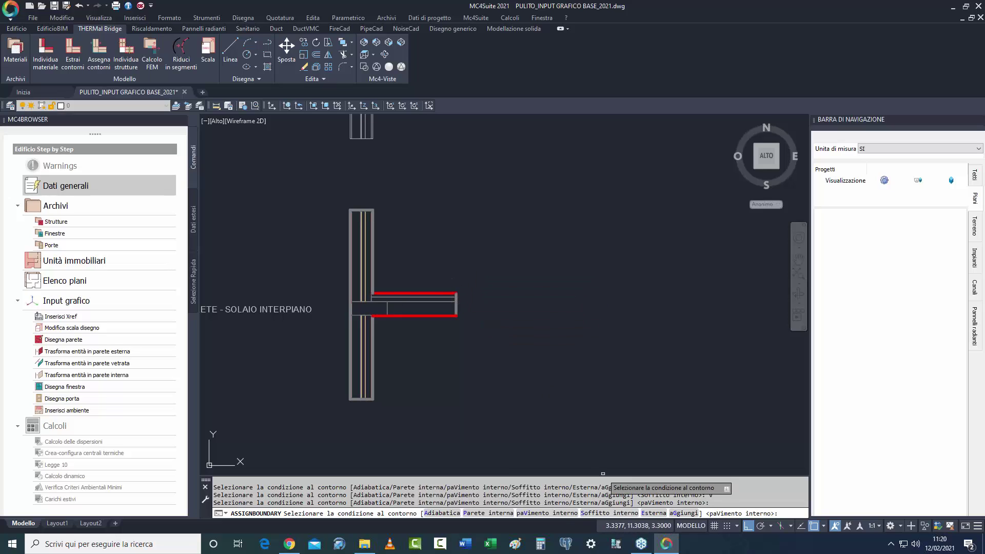
# Assign the Parete interna boundary condition to the wall's inner face below and above the floor.
pyautogui.click(487, 513)
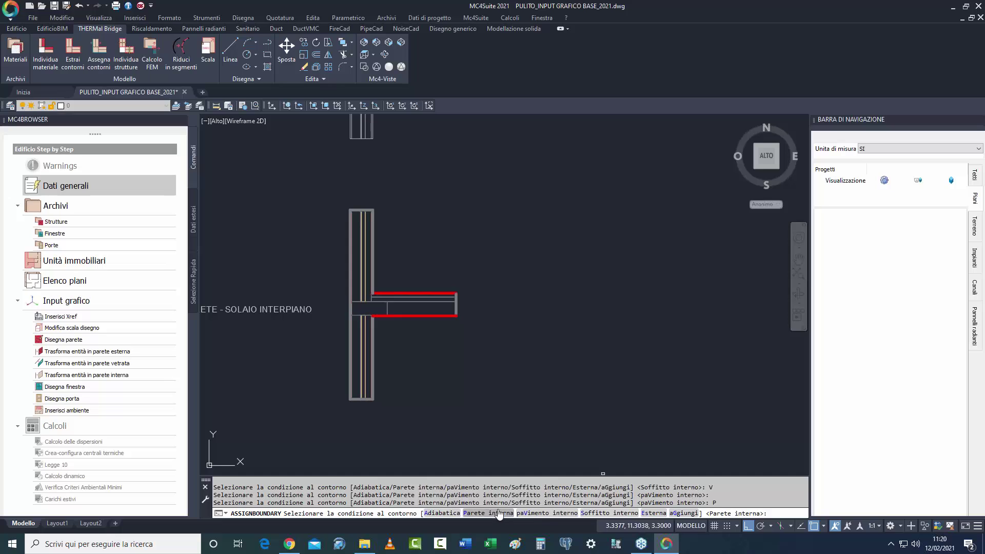
pyautogui.click(373, 354)
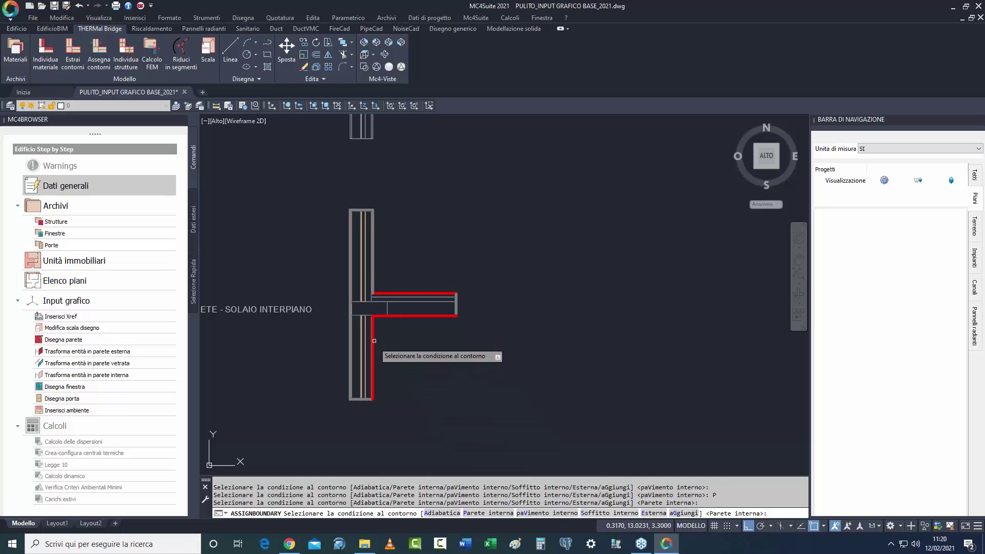
pyautogui.click(374, 272)
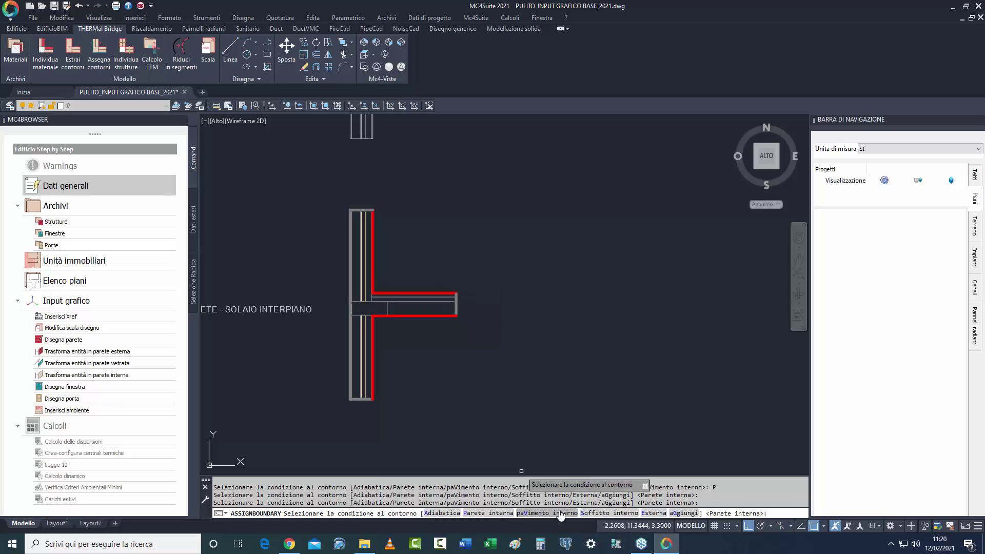
# Assign the Esterna boundary condition to the wall's outer face below and above the floor, and finish the boundary assignment.
pyautogui.click(654, 512)
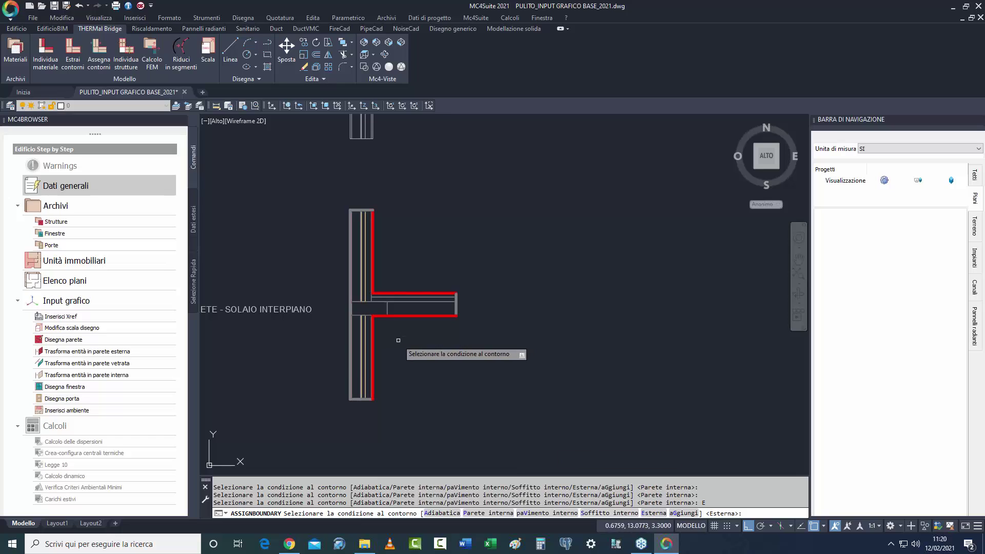
pyautogui.click(351, 348)
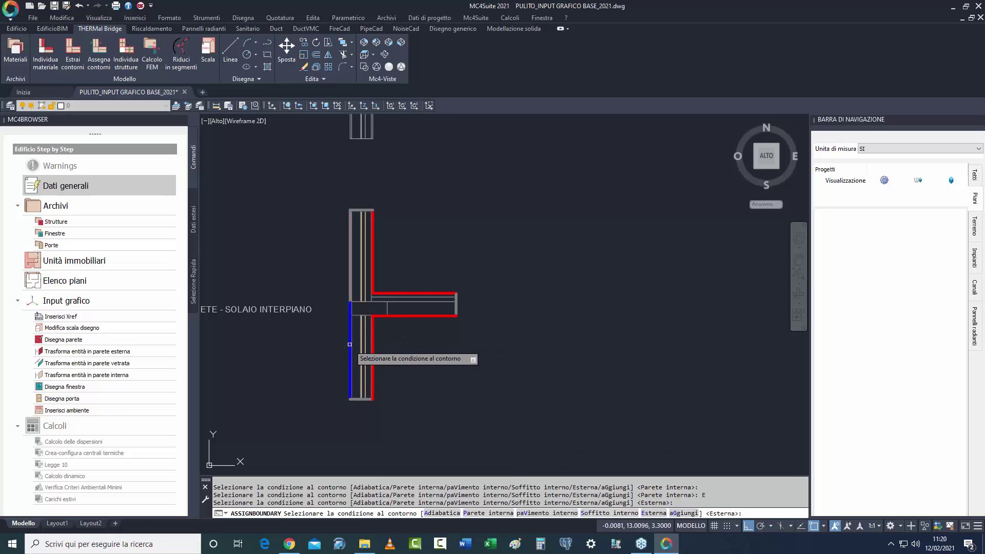
pyautogui.click(350, 280)
pyautogui.rightClick(443, 356)
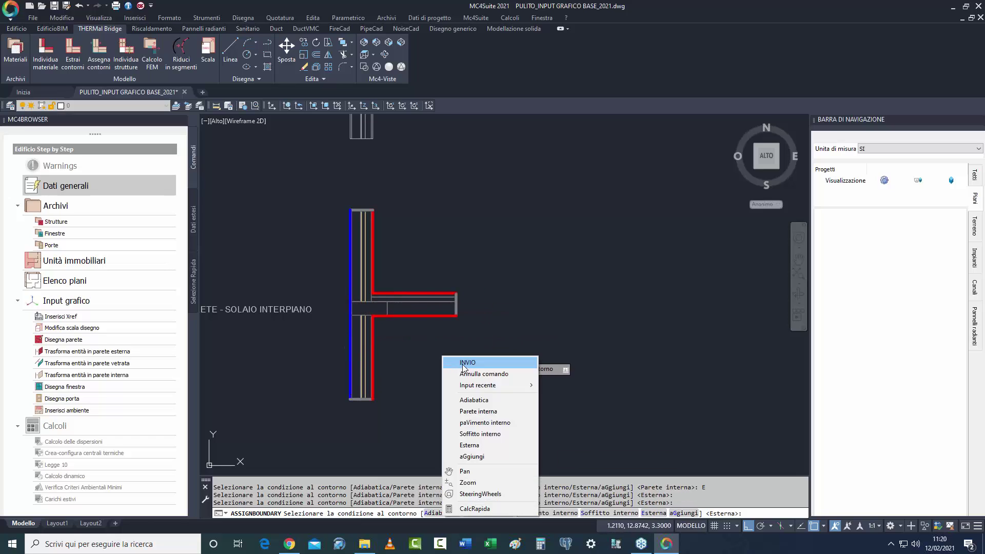
pyautogui.click(463, 363)
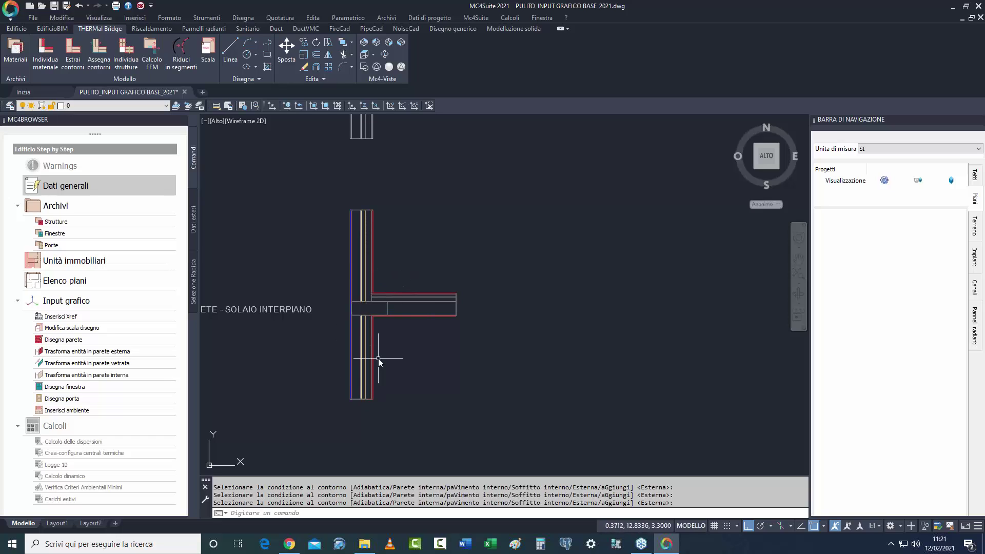
# Identify the wall structures above and below the floor by pairing each inner boundary with its corresponding outer boundary.
pyautogui.click(123, 61)
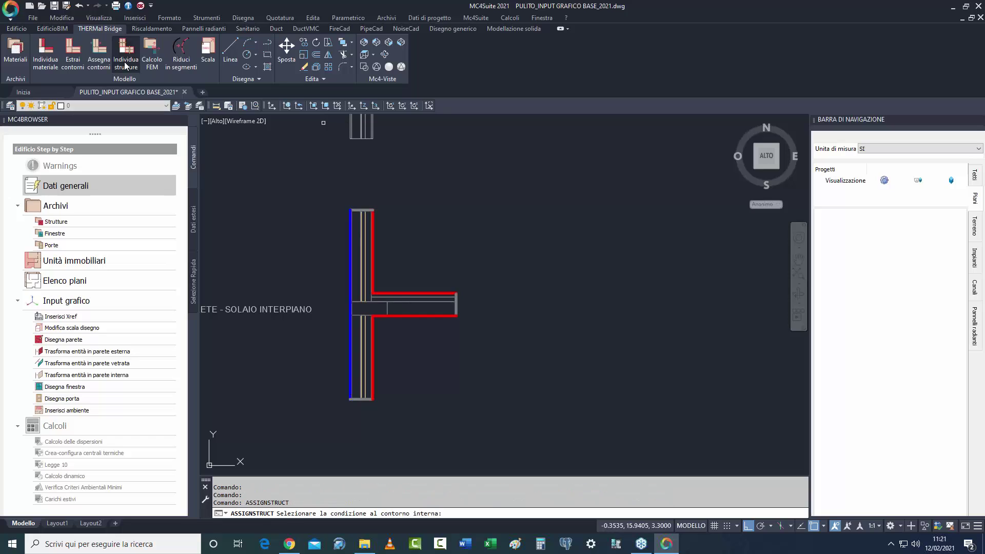
pyautogui.click(371, 263)
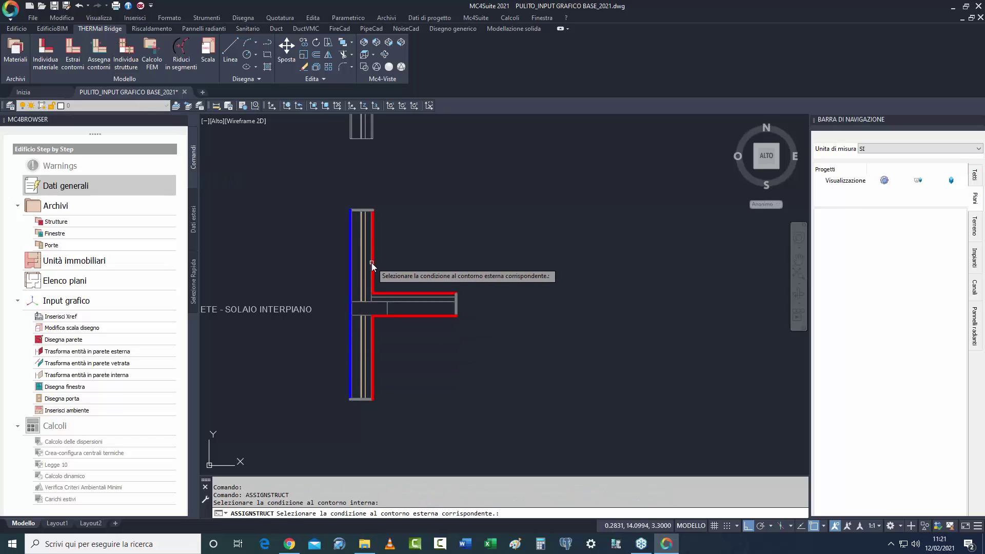
pyautogui.click(351, 262)
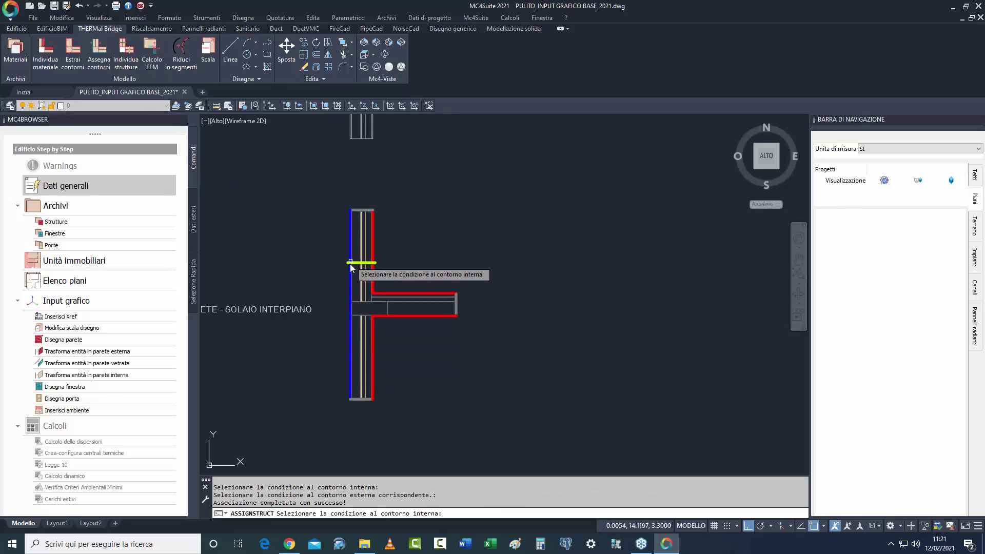
pyautogui.click(370, 363)
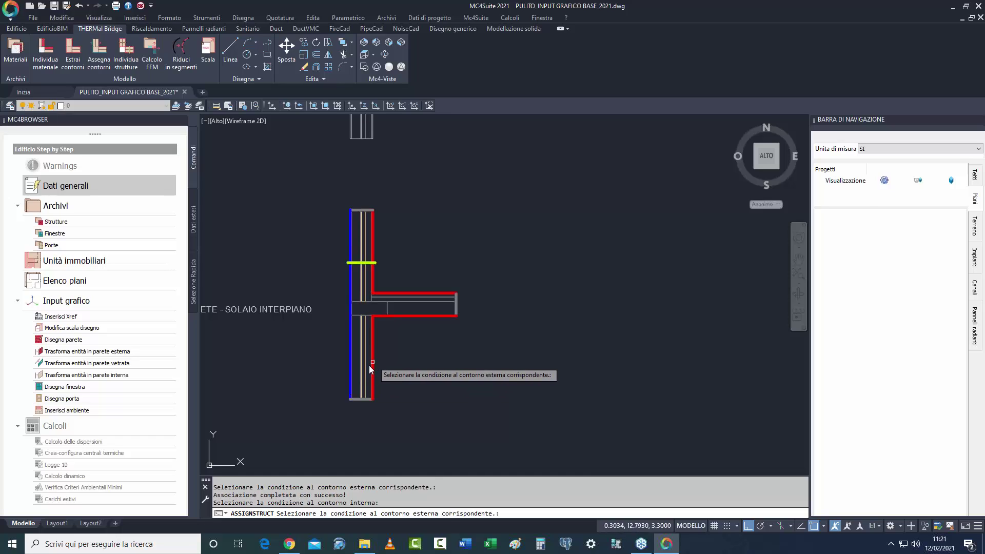
pyautogui.click(350, 363)
pyautogui.press('Return')
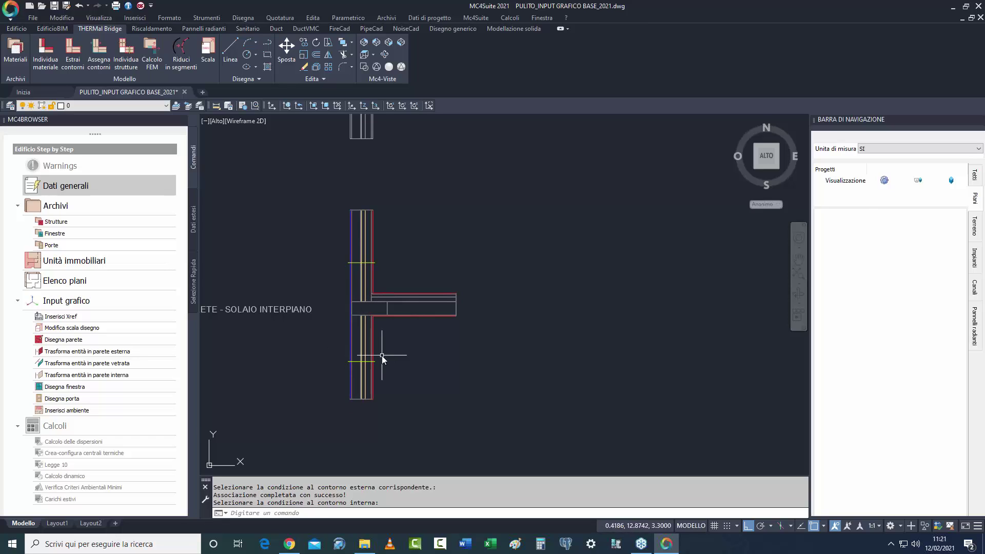
# Save the drawing with the completed thermal bridge model.
pyautogui.moveTo(382, 355); pyautogui.dragTo(397, 341, button='middle')
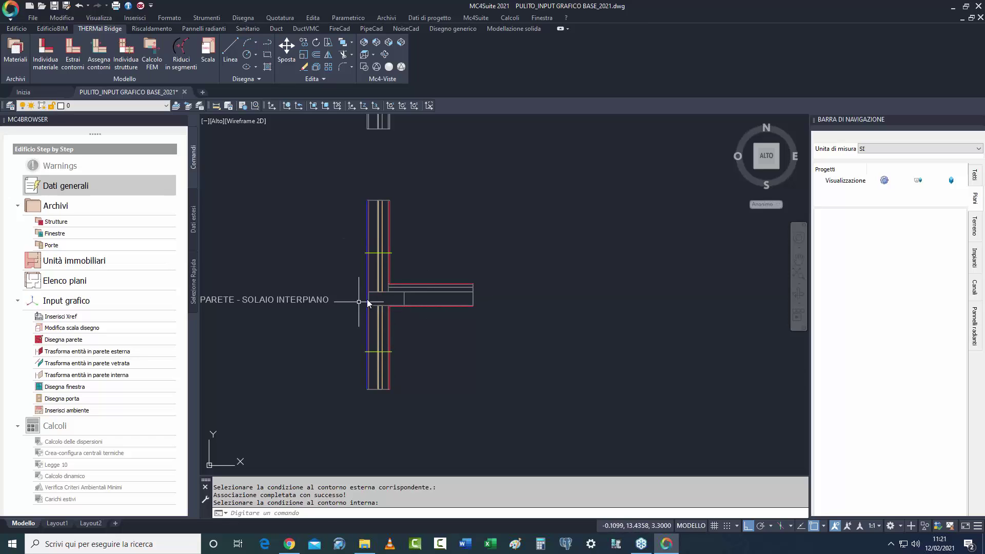
pyautogui.moveTo(437, 362); pyautogui.dragTo(424, 371, button='middle')
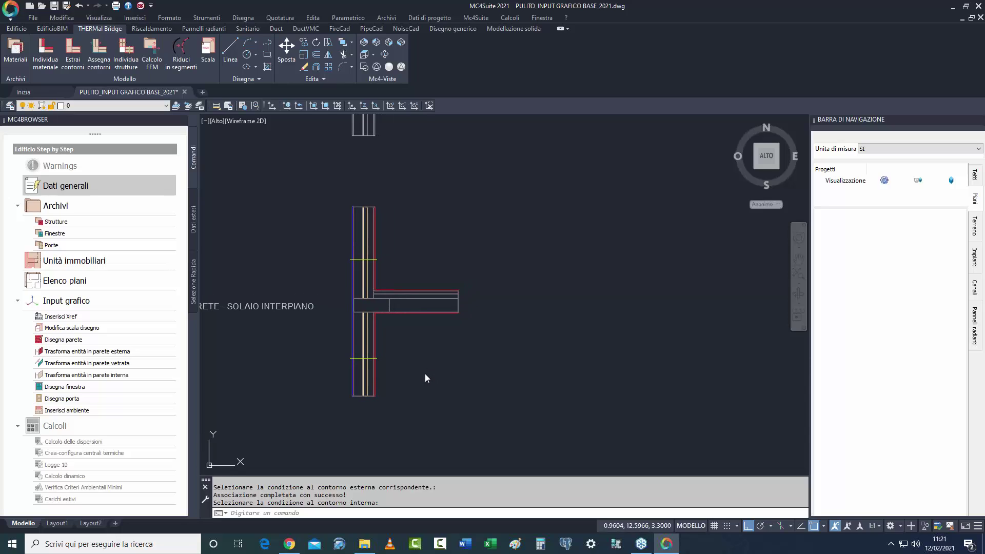
pyautogui.press('Escape')
pyautogui.press('Escape')
pyautogui.hotkey('ctrl', 's')
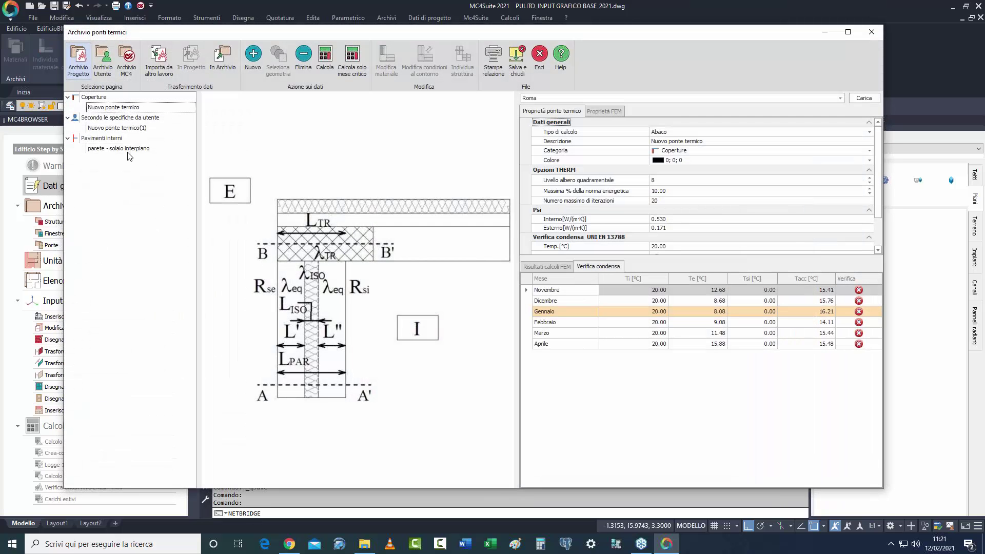
# In the thermal bridge archive, give "parete - solaio interpiano" its geometry by selecting all elements of the drawn wall-floor detail.
pyautogui.click(131, 149)
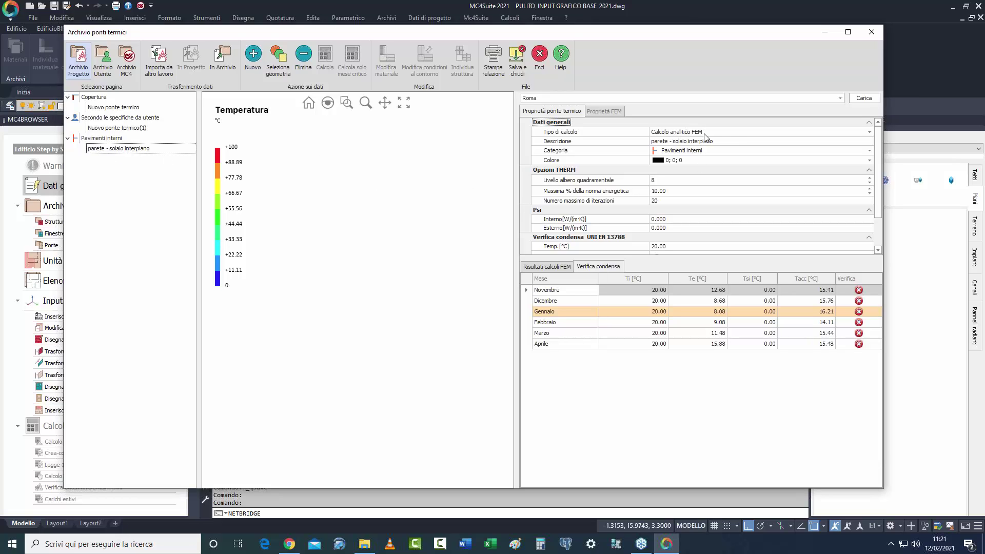
pyautogui.click(278, 56)
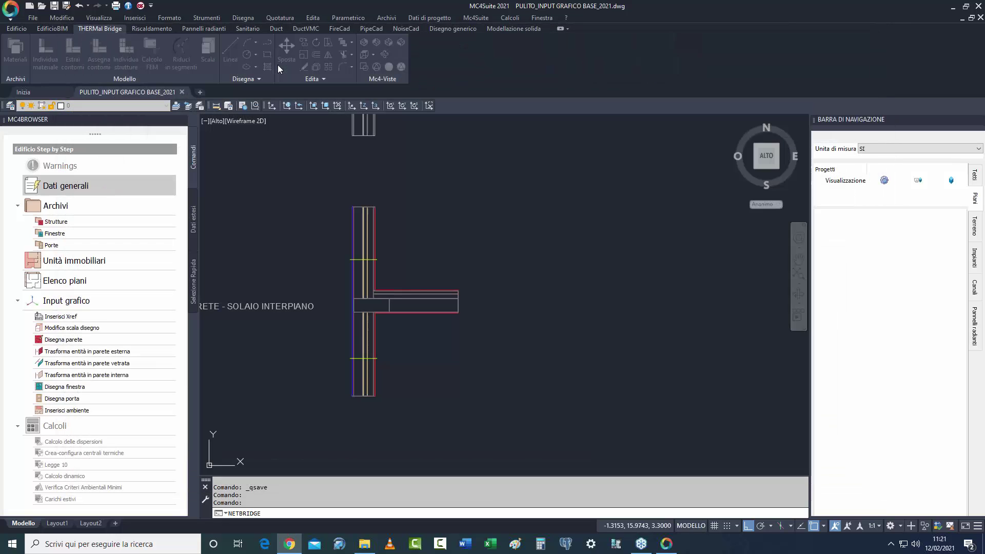
pyautogui.click(325, 429)
pyautogui.click(531, 150)
pyautogui.press('Return')
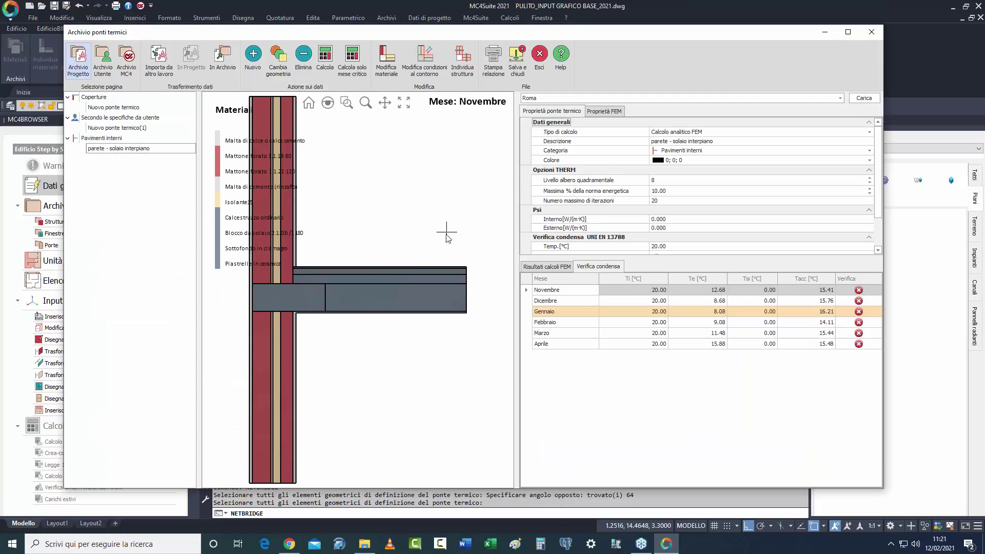
pyautogui.scroll(-2, 331, 227)
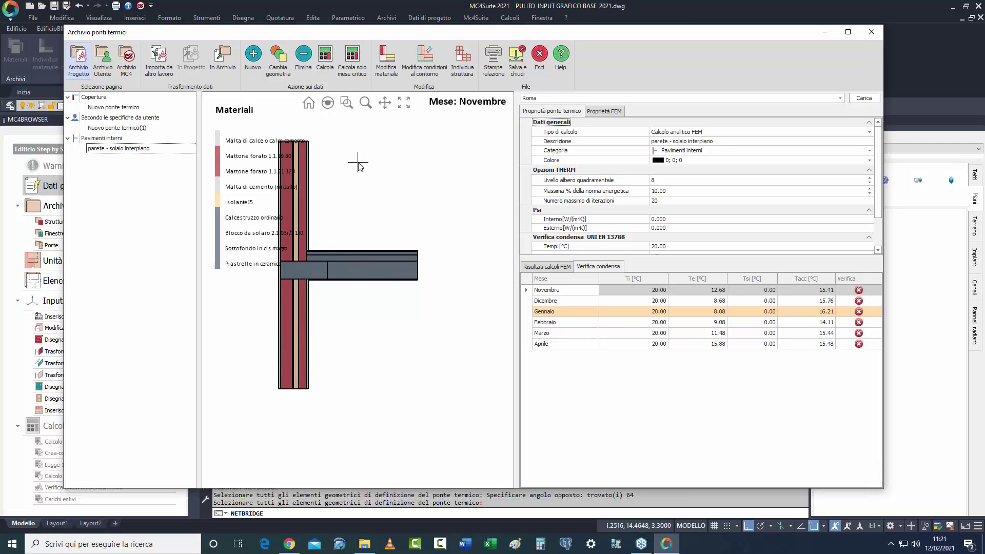
# Calculate the "parete - solaio interpiano" bridge for the critical month only and for all months, and probe the temperature at the wall-ceiling corner.
pyautogui.click(356, 69)
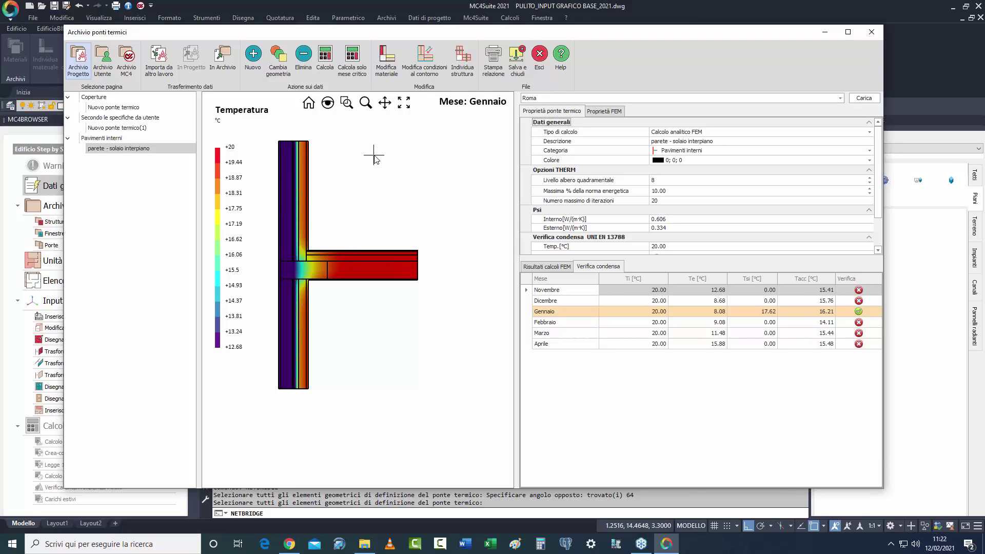
pyautogui.click(327, 67)
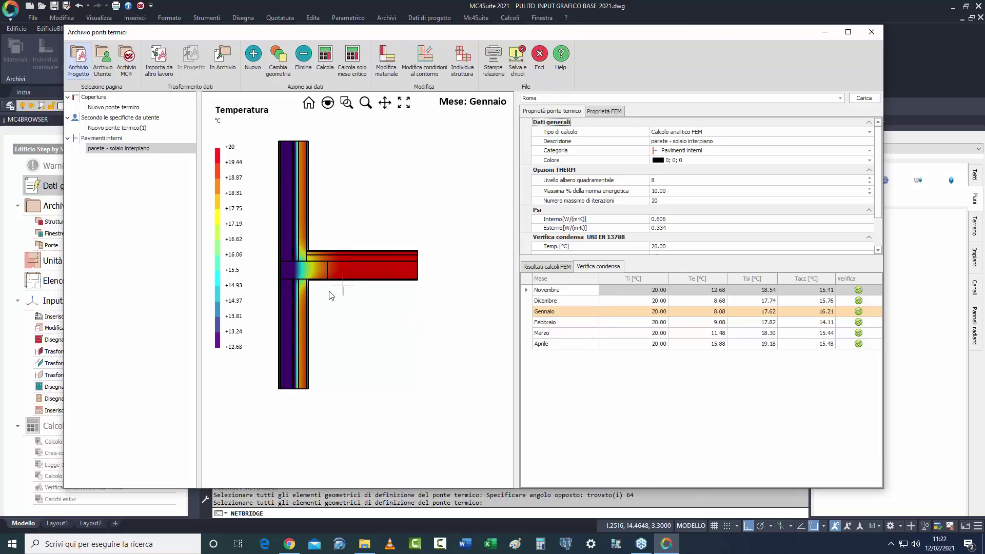
pyautogui.moveTo(299, 224)
pyautogui.scroll(1, 300, 229)
pyautogui.moveTo(309, 291)
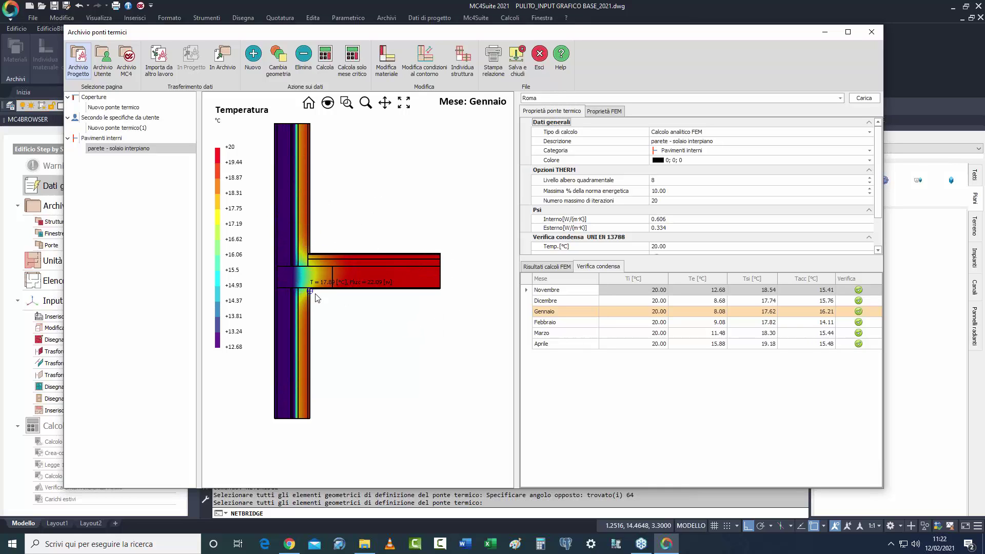
# Review the FEM results and report print settings of "parete - solaio interpiano", and save and close the thermal bridge archive.
pyautogui.moveTo(383, 274)
pyautogui.click(564, 272)
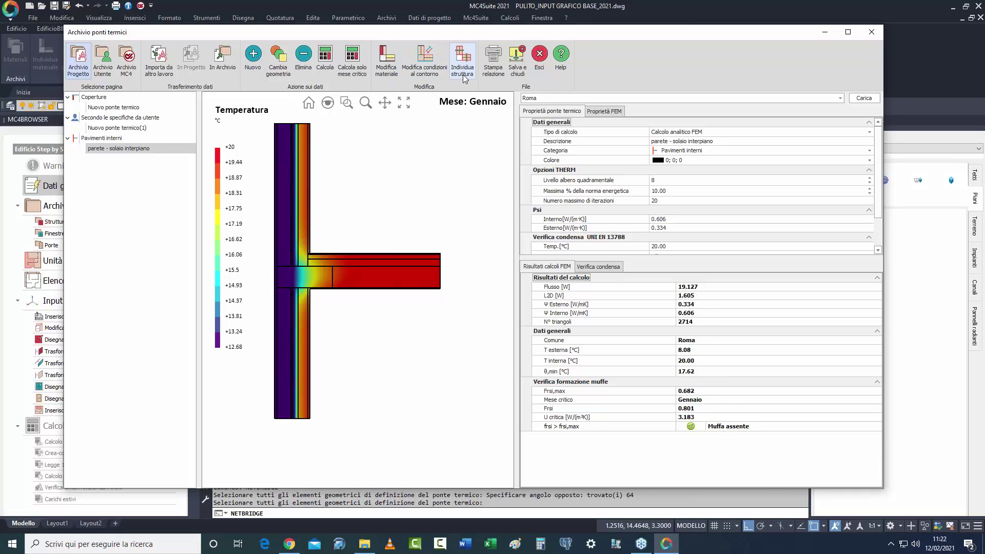
pyautogui.click(496, 71)
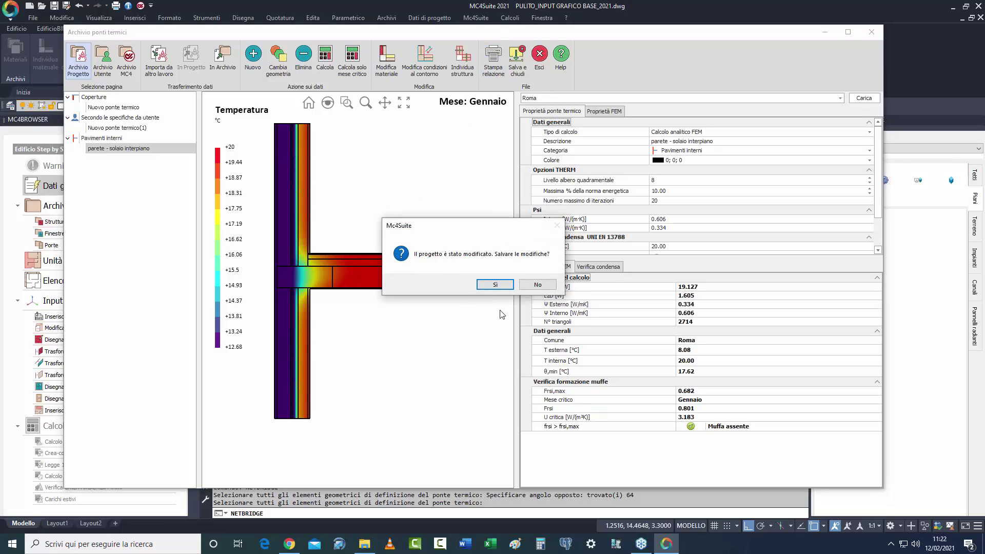
pyautogui.click(494, 285)
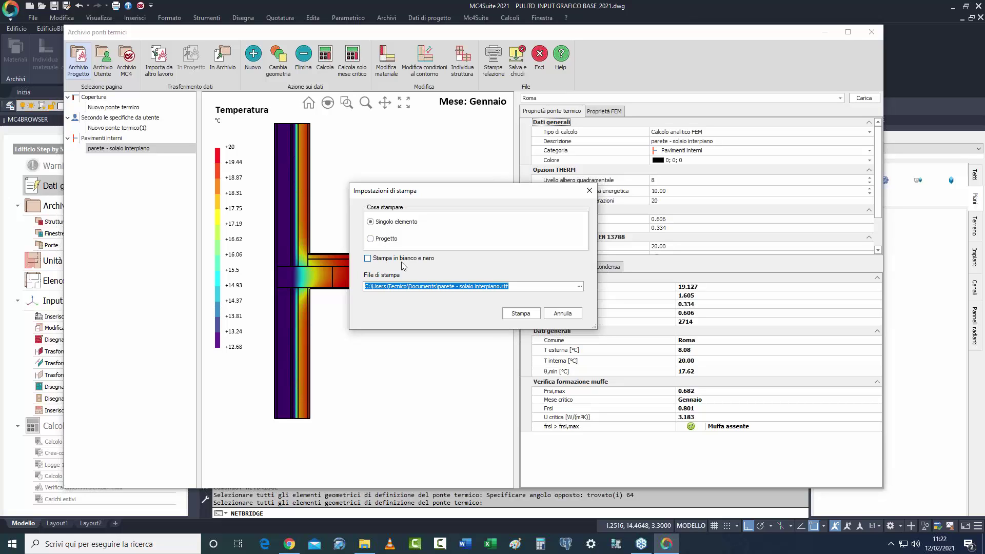
pyautogui.click(562, 313)
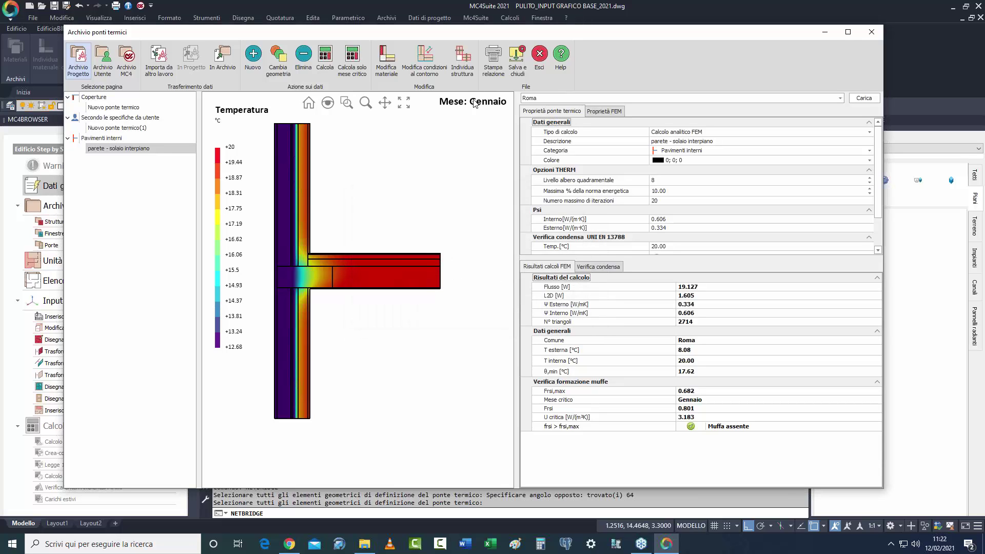
pyautogui.click(521, 74)
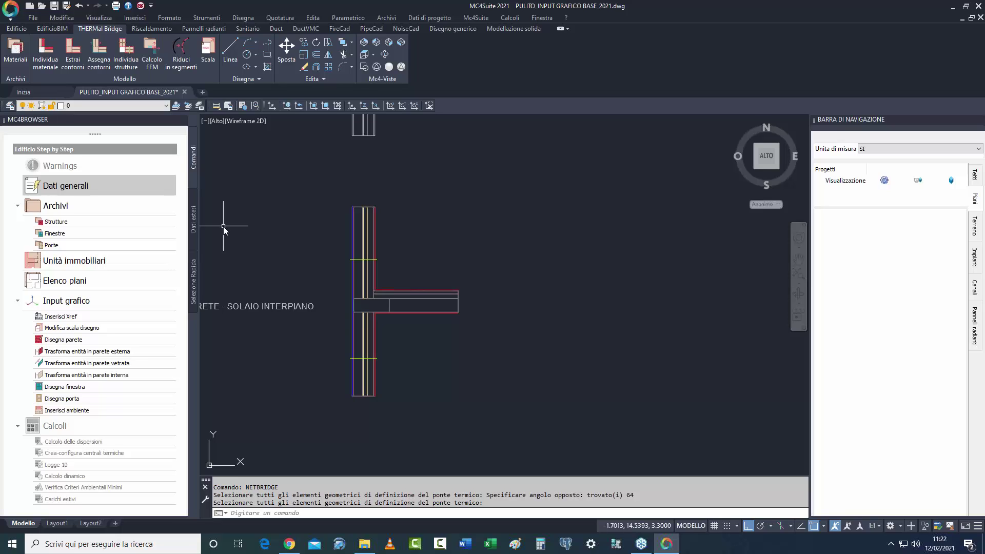
# In the project's thermal load data, assign "Nuovo ponte termico" to Coperture and "parete - solaio interpiano" to Pavimenti interni.
pyautogui.click(25, 28)
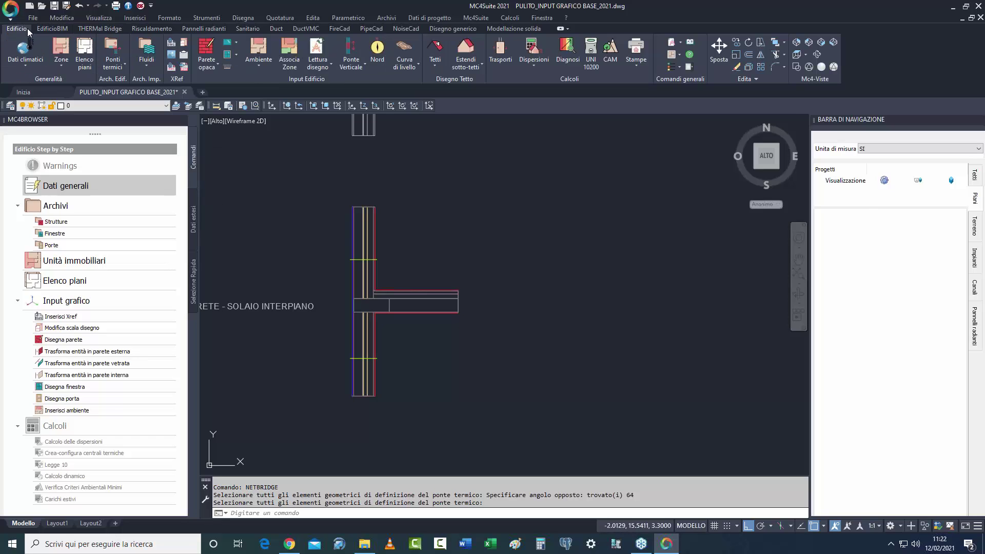
pyautogui.click(30, 68)
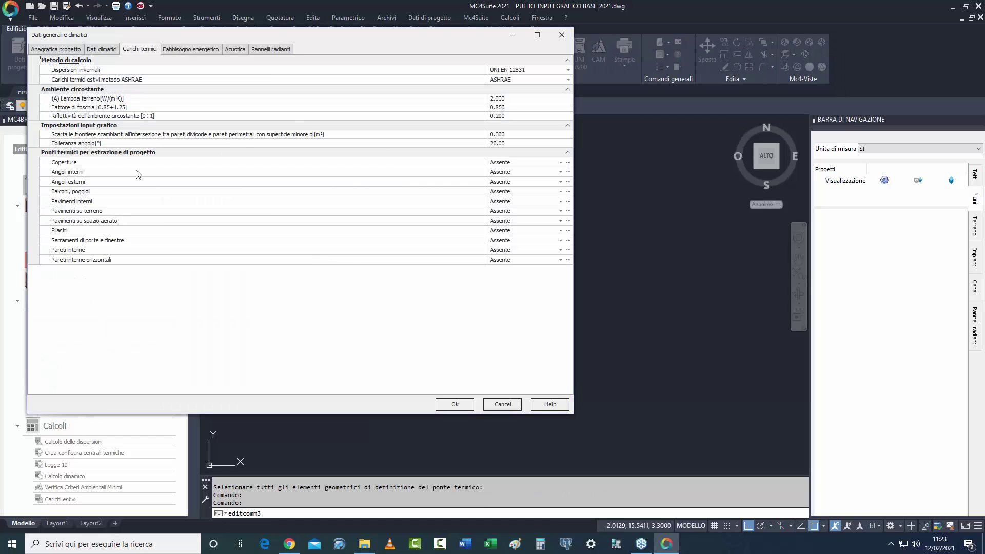
pyautogui.click(515, 163)
pyautogui.click(522, 196)
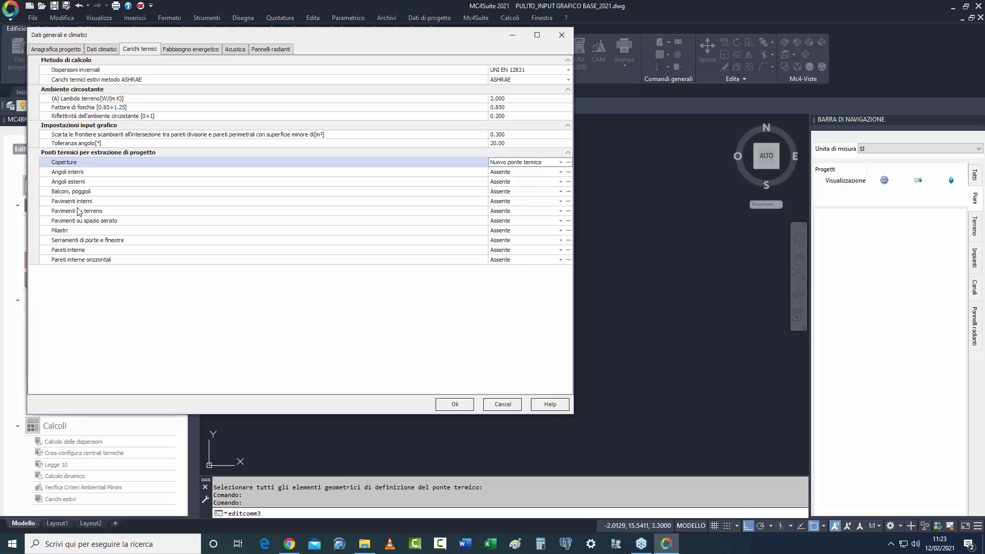
pyautogui.click(509, 202)
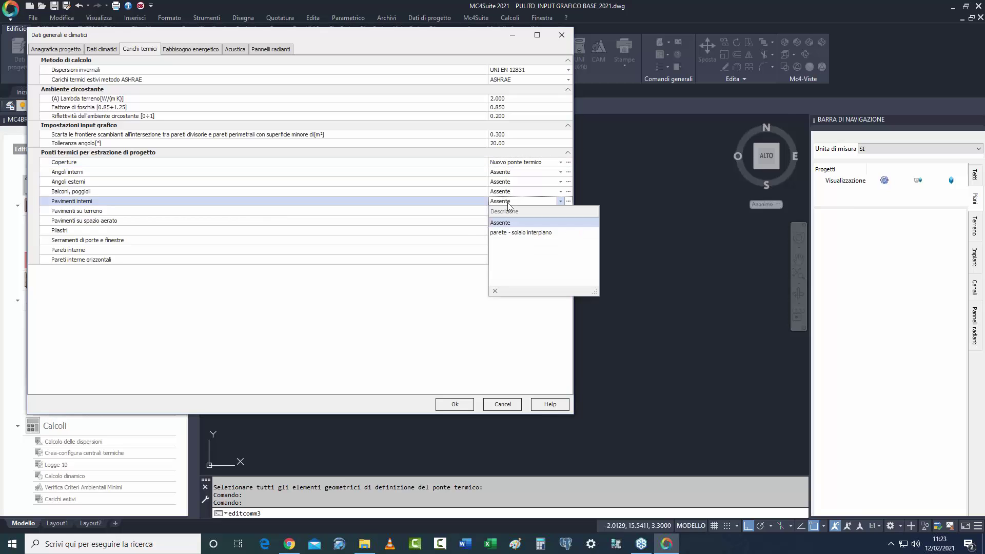
pyautogui.click(523, 233)
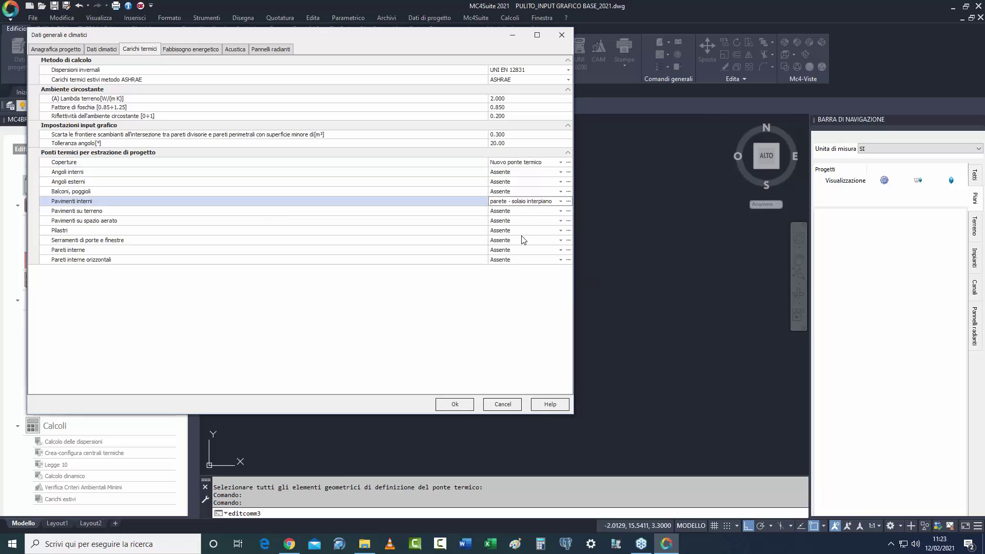
pyautogui.click(453, 405)
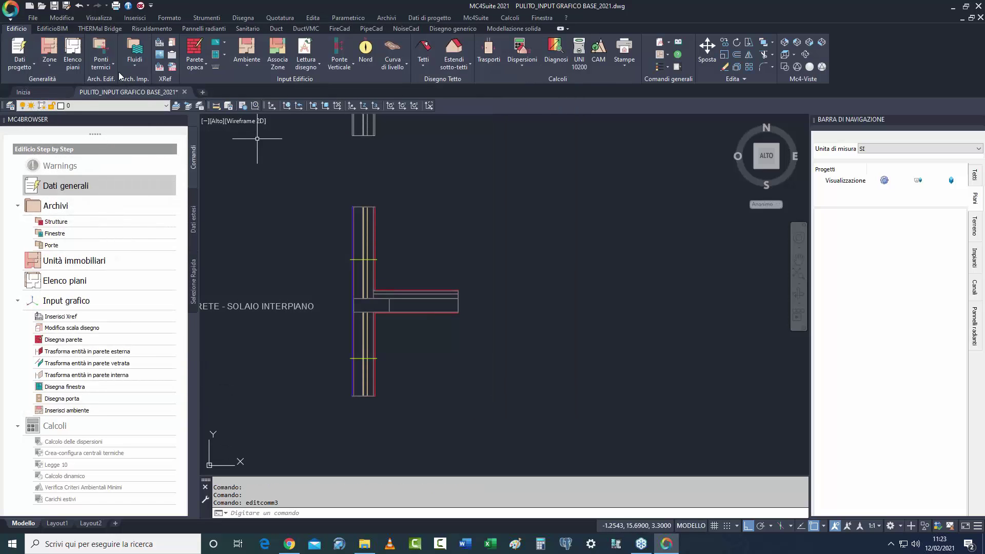
# In the thermal bridge archive, rename the bridge under Coperture as "parete copertura" and save the archive.
pyautogui.click(100, 69)
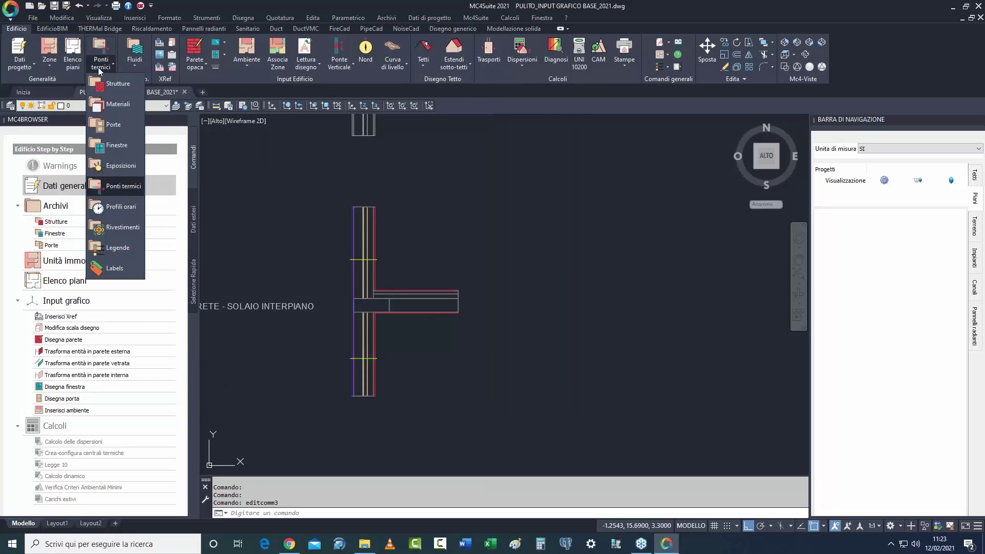
pyautogui.click(124, 191)
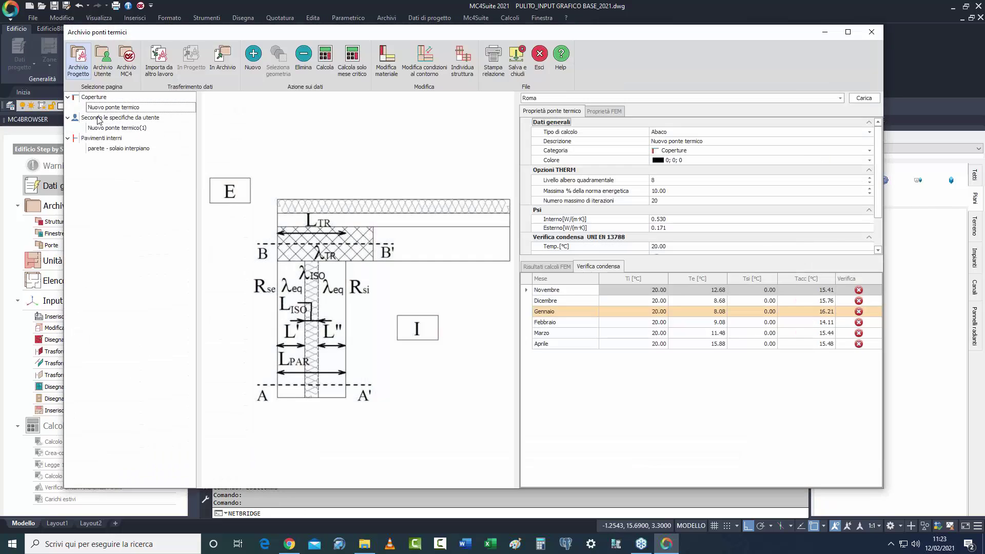
pyautogui.click(137, 130)
pyautogui.click(125, 108)
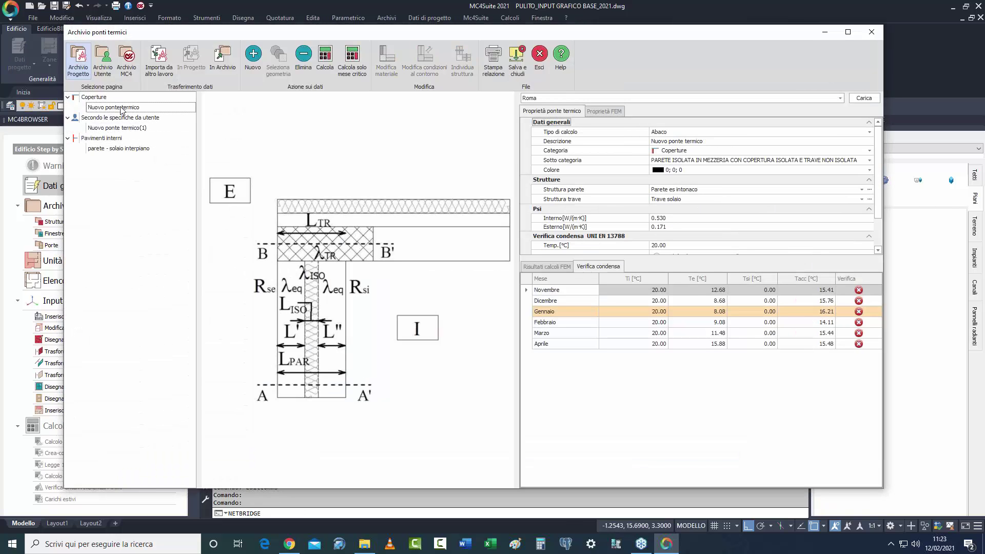
pyautogui.click(617, 141)
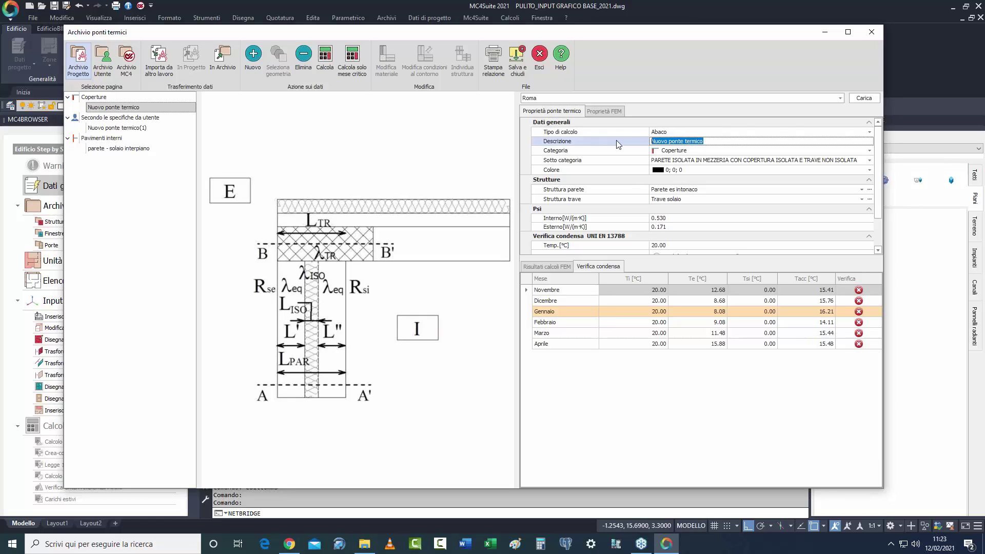
pyautogui.write('parete ')
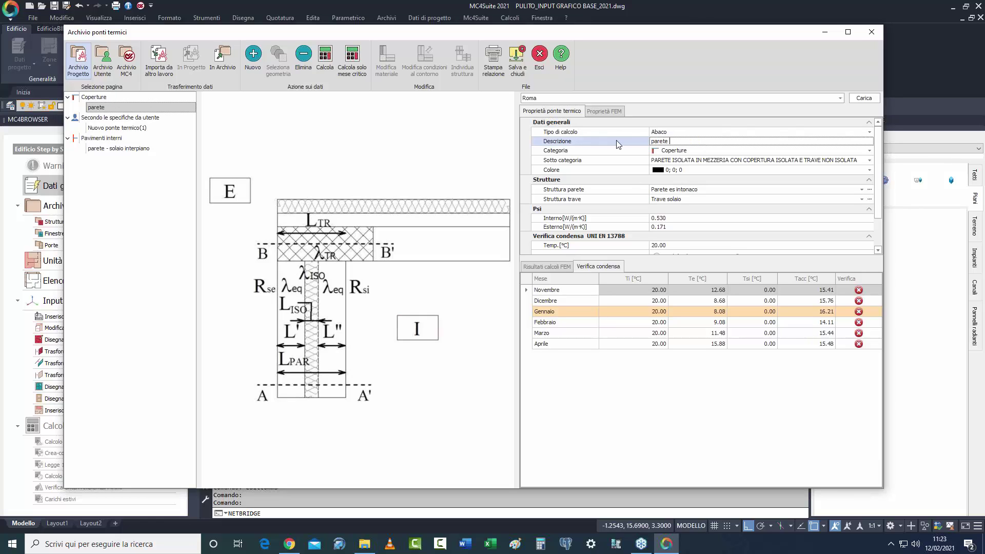
pyautogui.write('copertura')
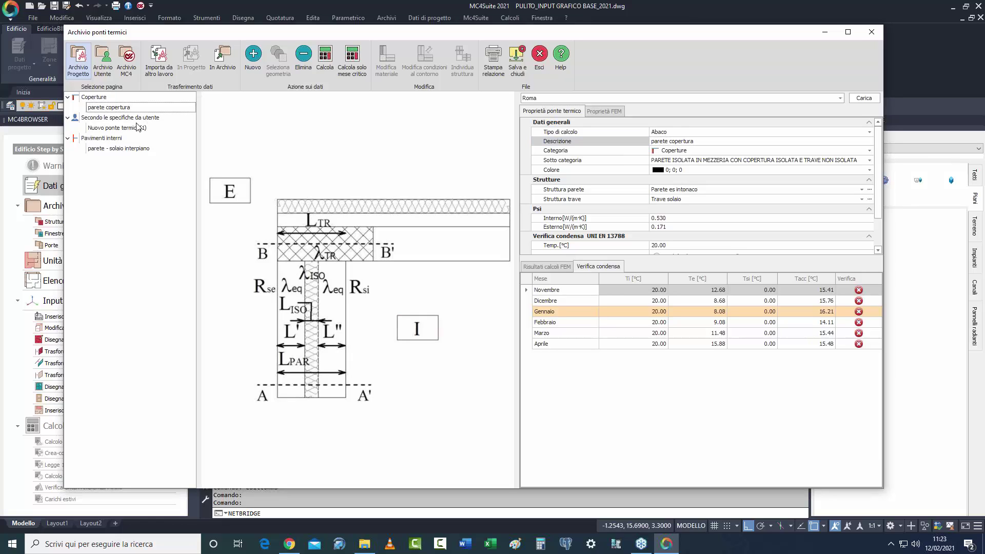
pyautogui.click(516, 61)
# Check the thermal bridges assigned for project extraction in the project data and save the drawing.
pyautogui.click(20, 62)
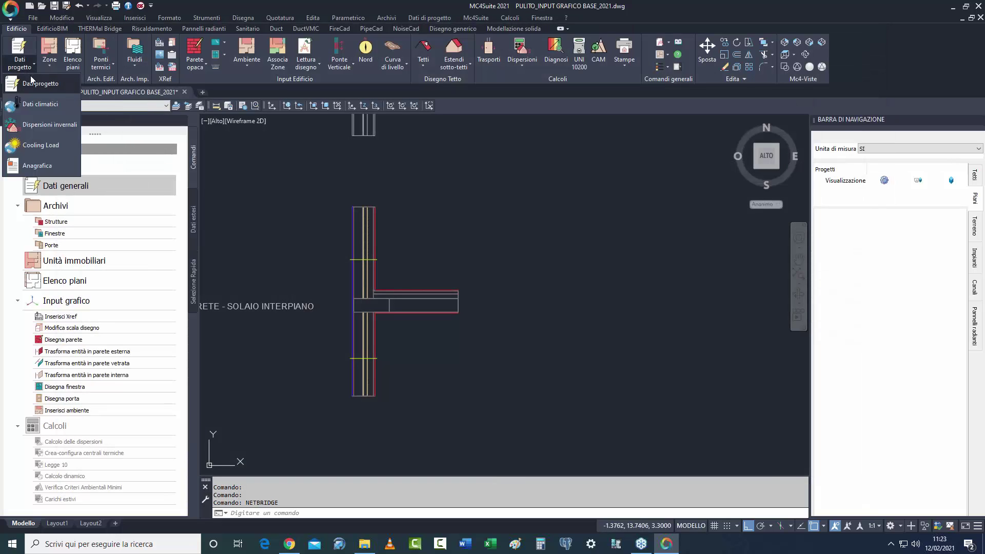
pyautogui.click(41, 84)
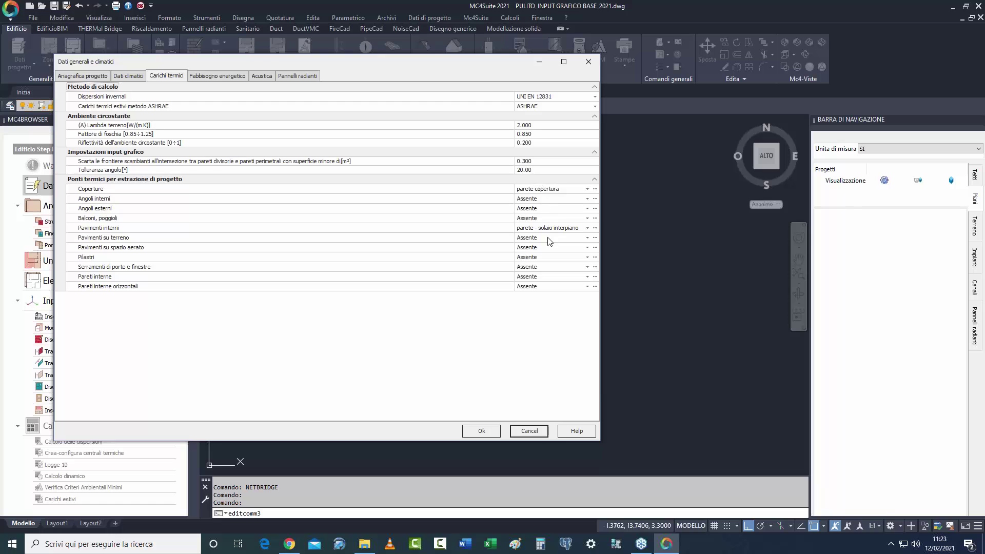
pyautogui.click(482, 431)
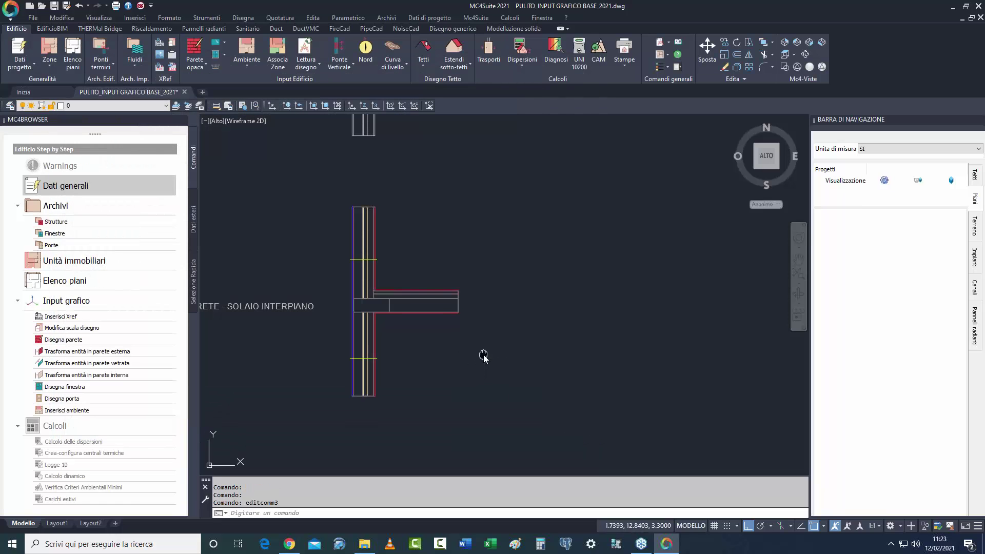
pyautogui.moveTo(525, 382); pyautogui.dragTo(408, 304, button='middle')
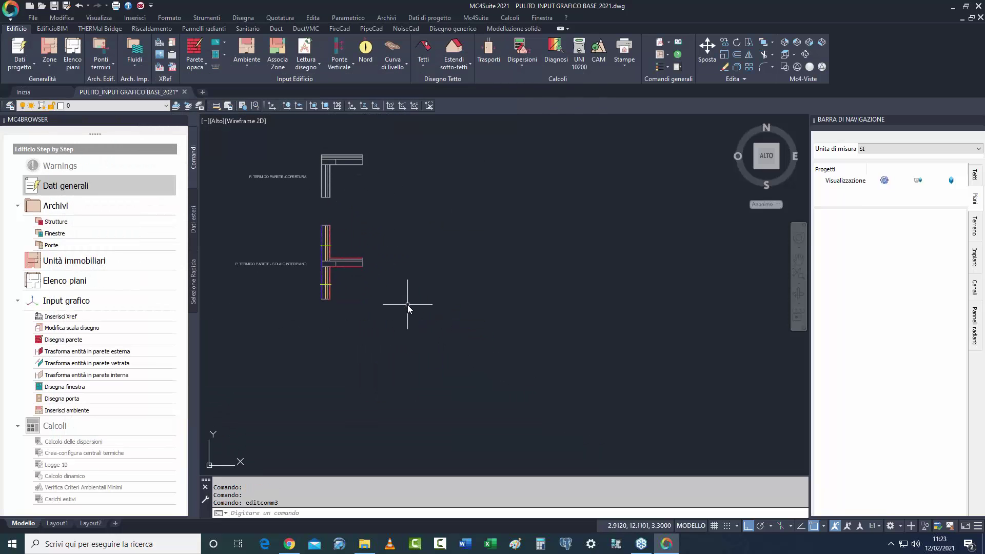
pyautogui.hotkey('ctrl', 's')
# Open the project window archive and view the construction and thermal properties of window F0.8x1.35.
pyautogui.click(101, 66)
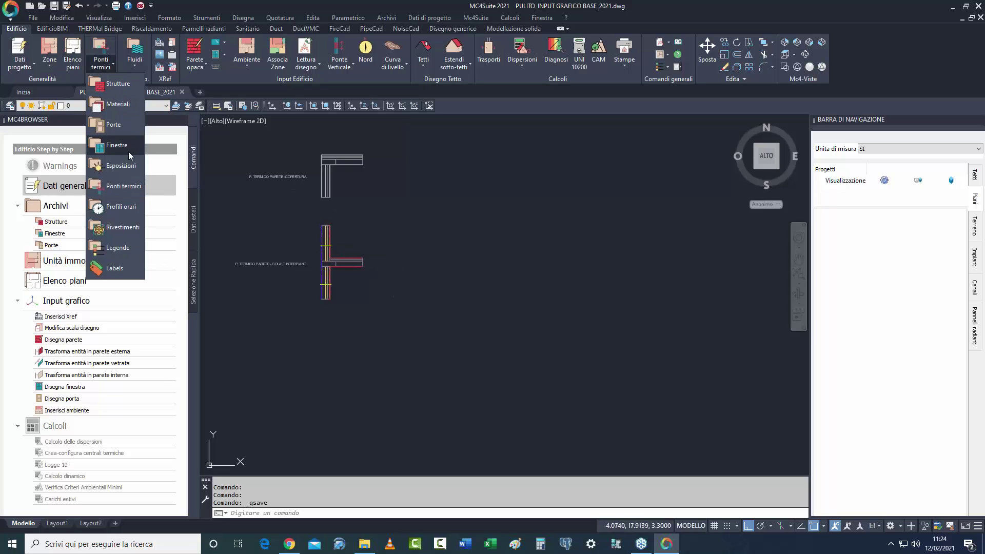
pyautogui.click(111, 149)
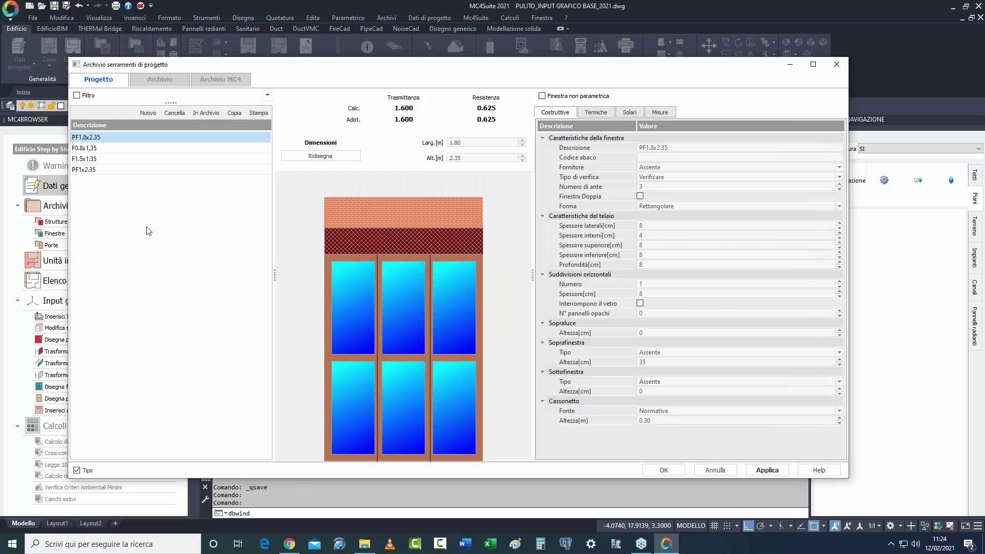
pyautogui.click(87, 148)
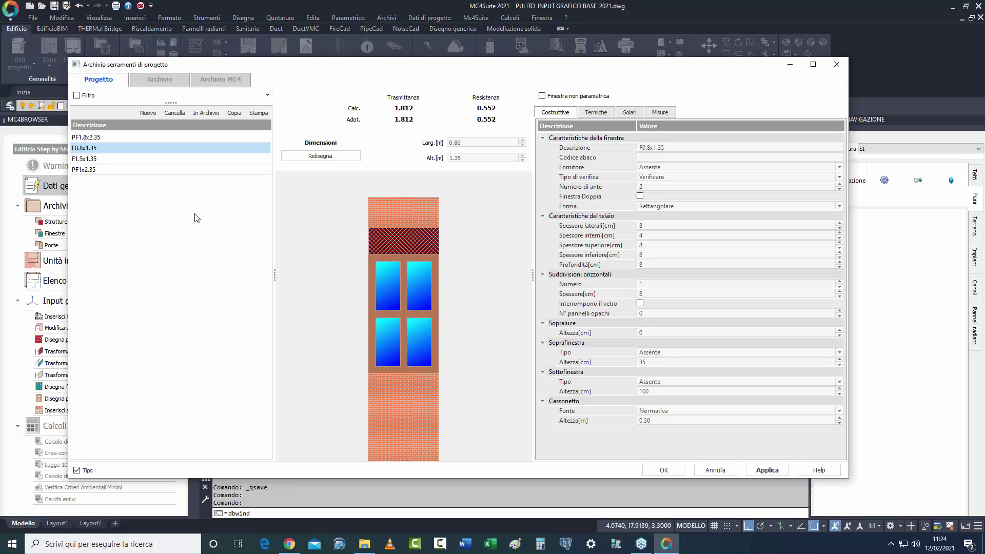
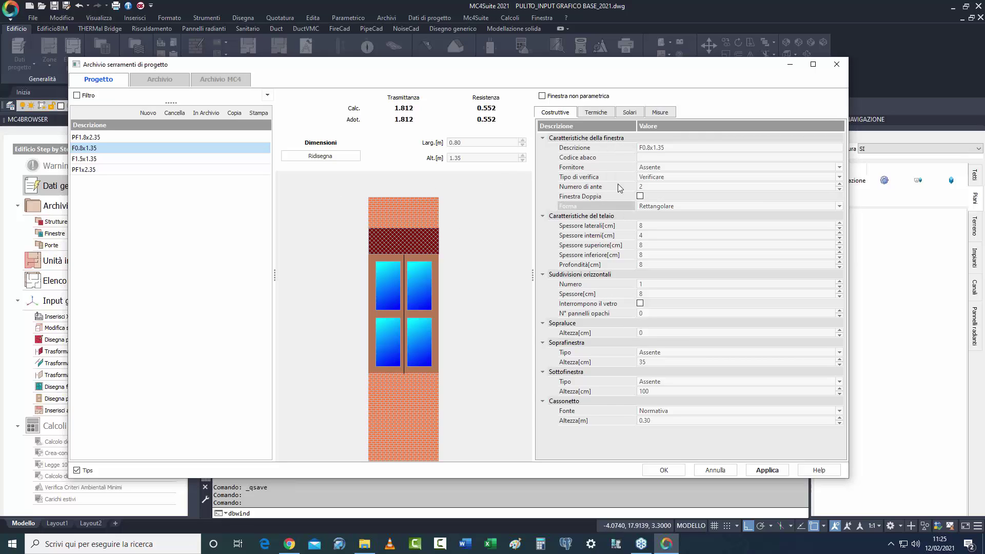
pyautogui.click(596, 112)
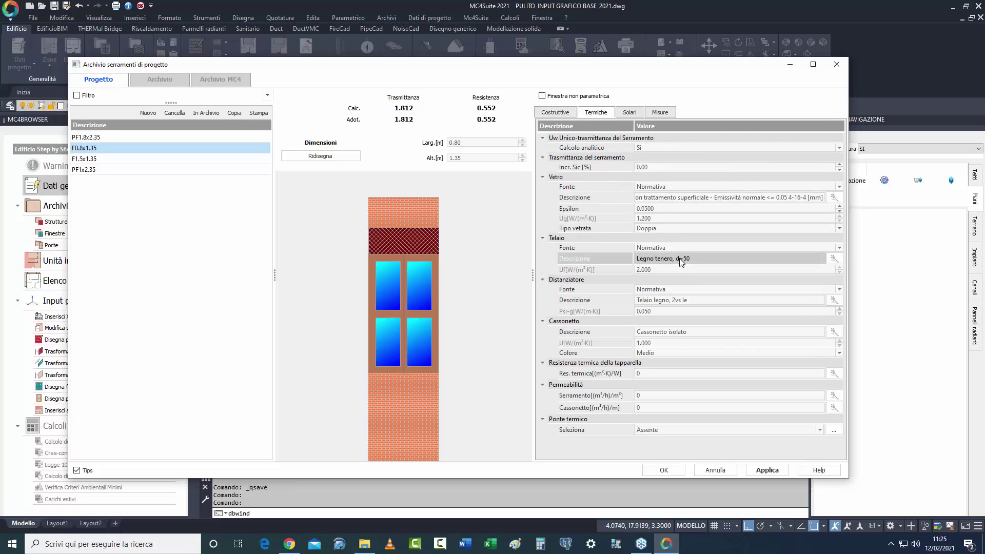
# Try the Struttura and Utente sources for the glass of window F0.8x1.35 and return it to Normativa.
pyautogui.click(664, 188)
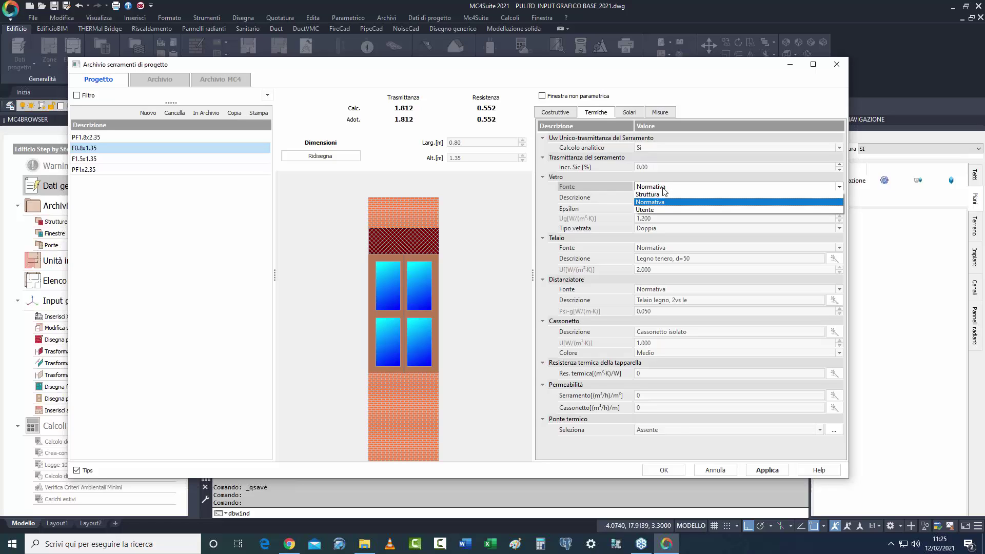
pyautogui.click(661, 194)
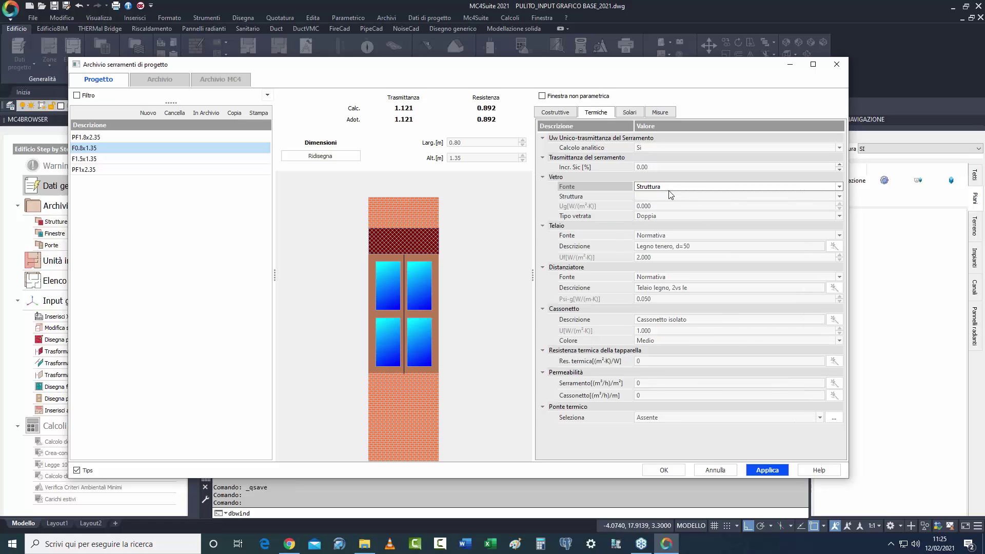
pyautogui.click(667, 188)
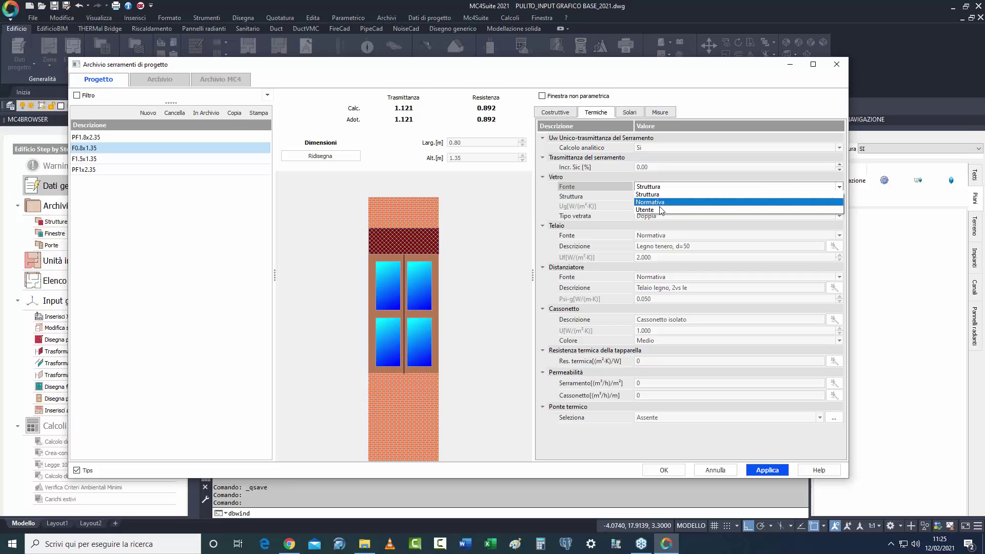
pyautogui.click(670, 215)
pyautogui.click(660, 205)
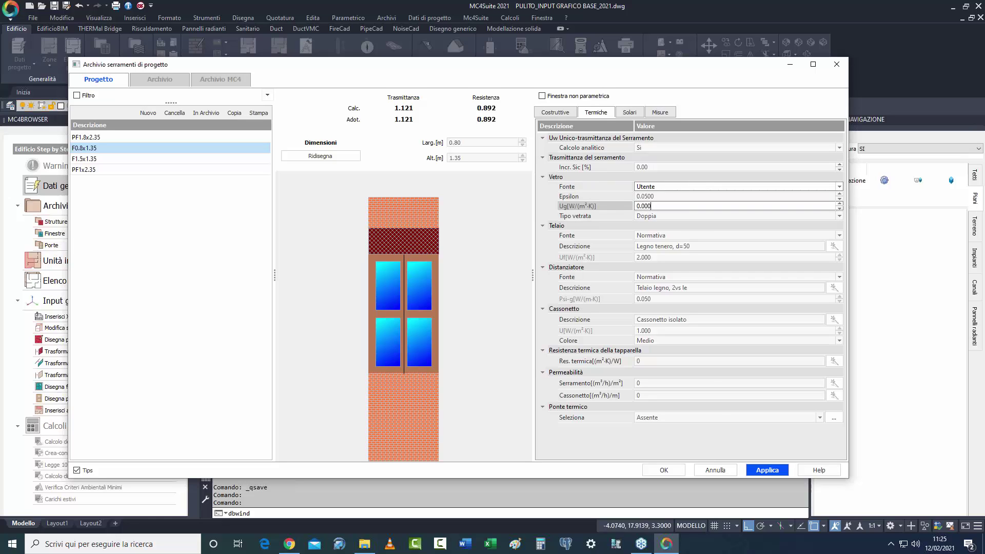
pyautogui.click(661, 187)
pyautogui.click(661, 186)
pyautogui.click(657, 203)
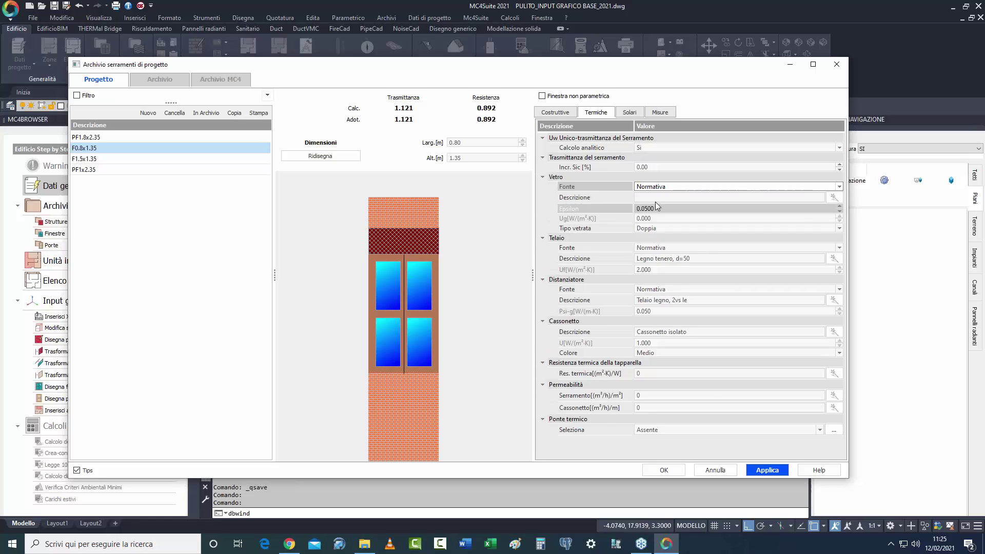
# Define the F0.8x1.35 glass from the standard as one treated pane with normal emissivity <= 0.05, 4-16-4 mm, argon-filled.
pyautogui.click(833, 198)
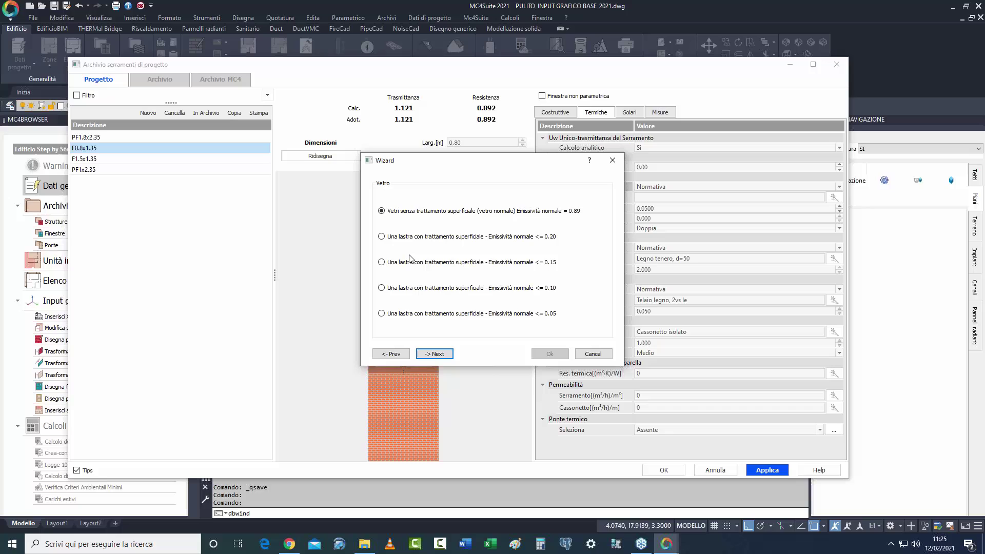
pyautogui.click(403, 313)
pyautogui.click(436, 354)
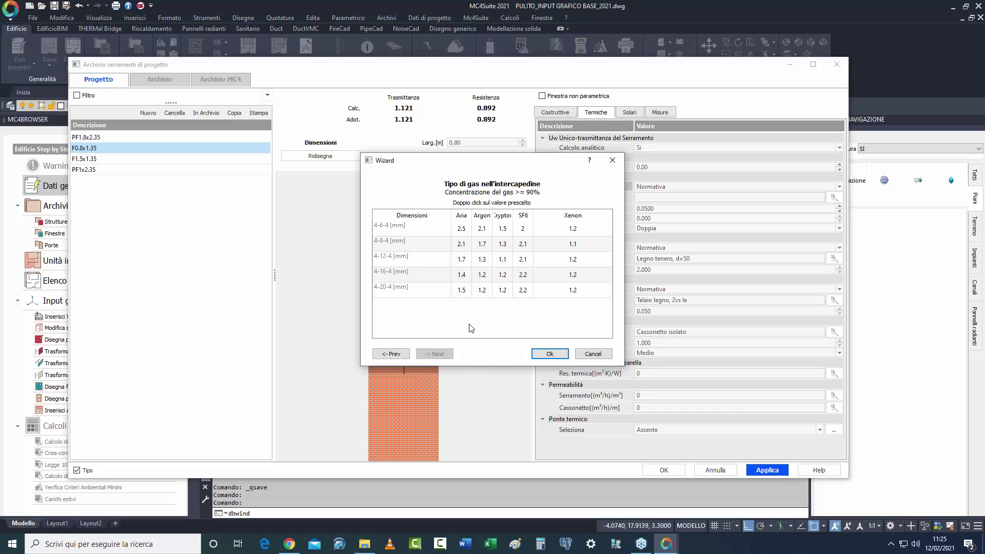
pyautogui.click(482, 274)
pyautogui.click(549, 354)
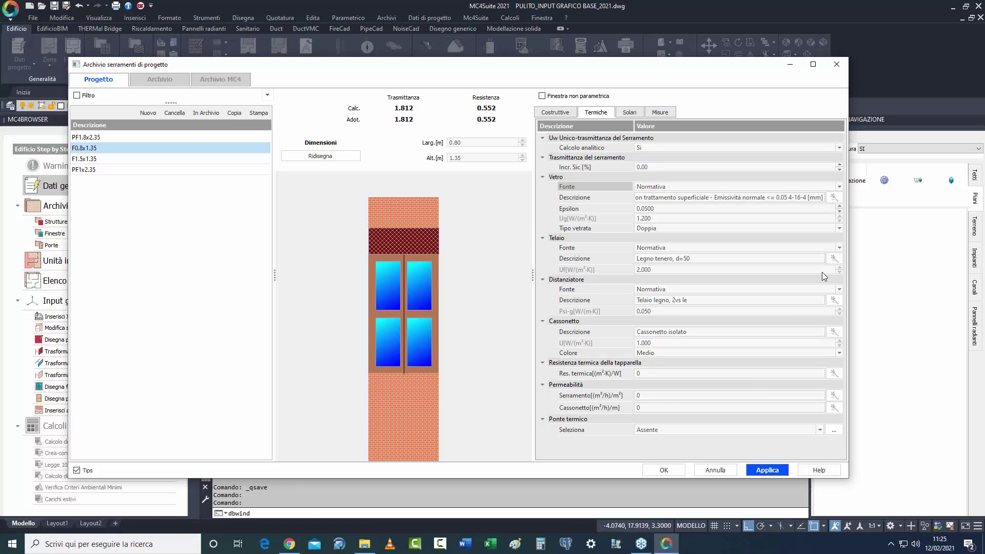
pyautogui.click(664, 332)
pyautogui.click(687, 332)
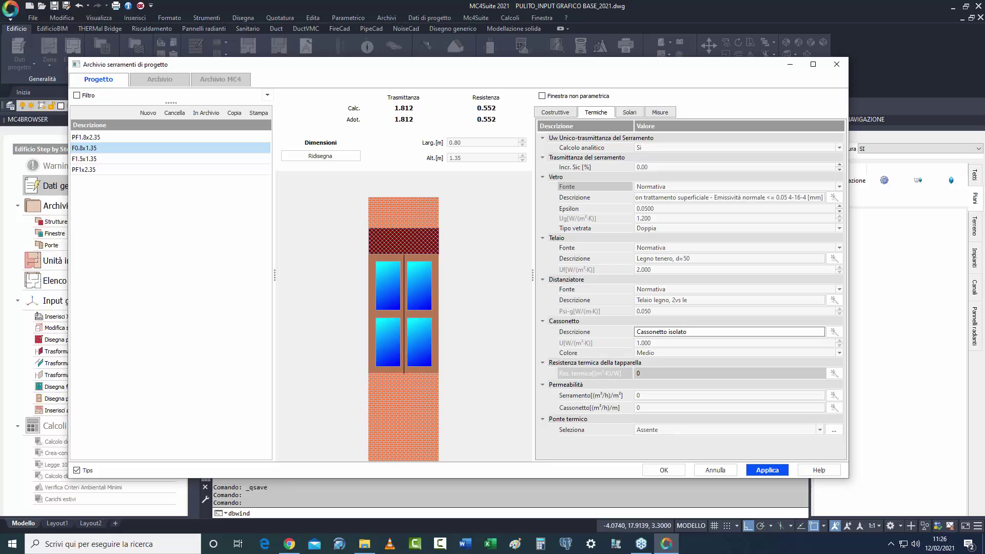
# Review the solar, overhang and size properties of window F0.8x1.35 and leave the window archive without confirming.
pyautogui.click(628, 112)
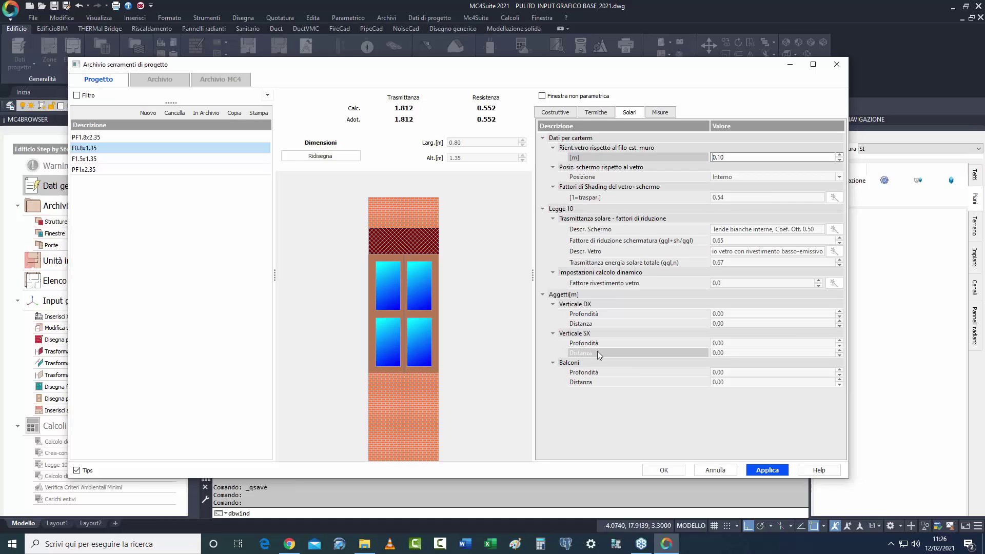
pyautogui.click(728, 314)
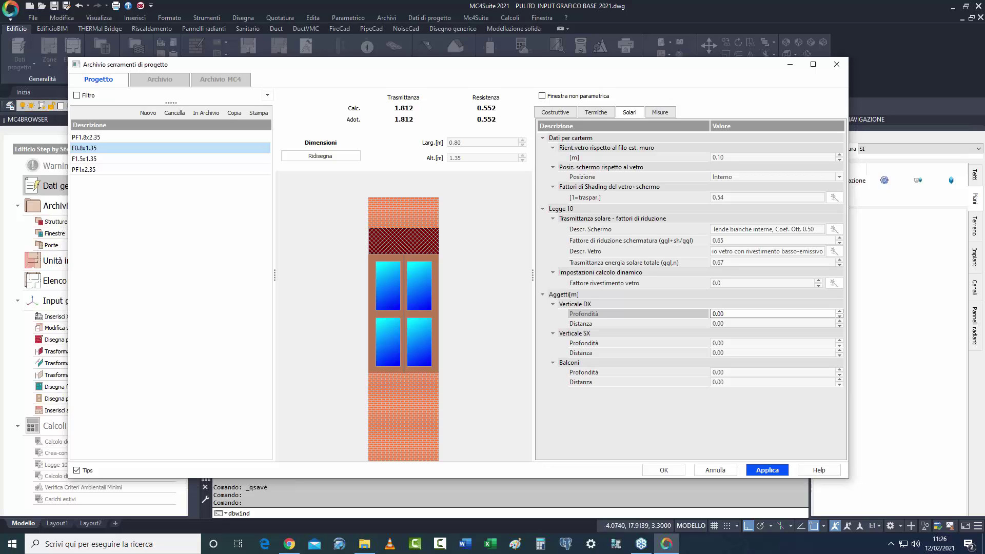
pyautogui.press('Down')
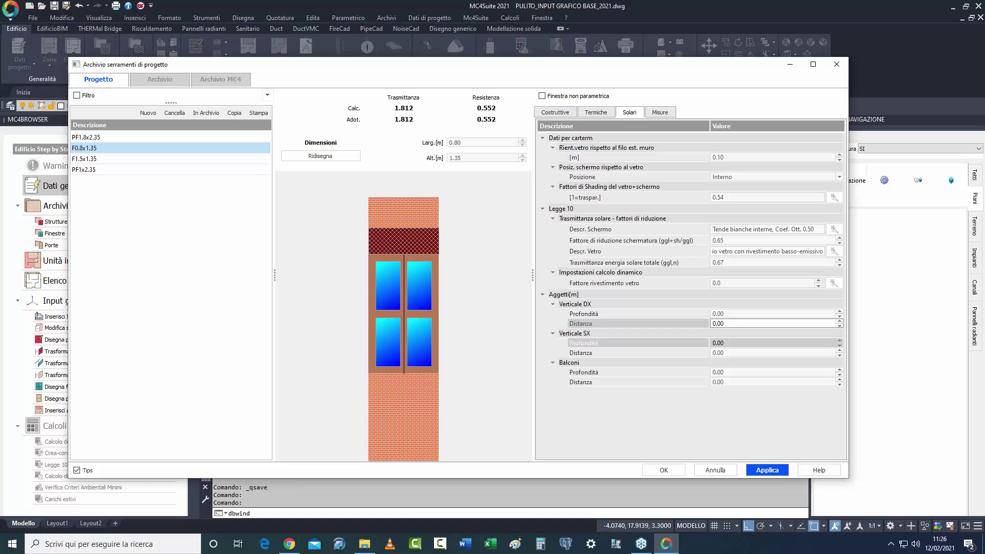
pyautogui.click(729, 372)
pyautogui.click(731, 382)
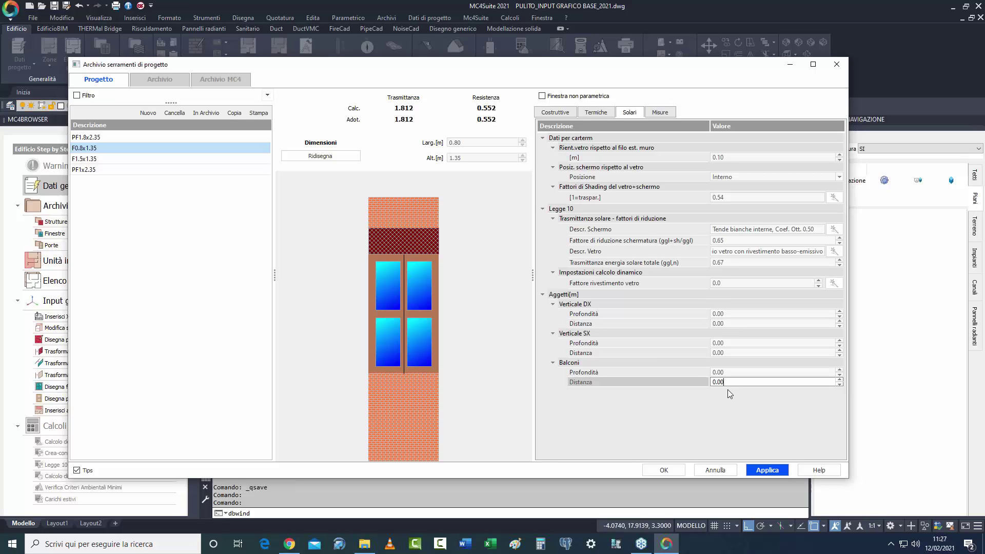
pyautogui.click(665, 113)
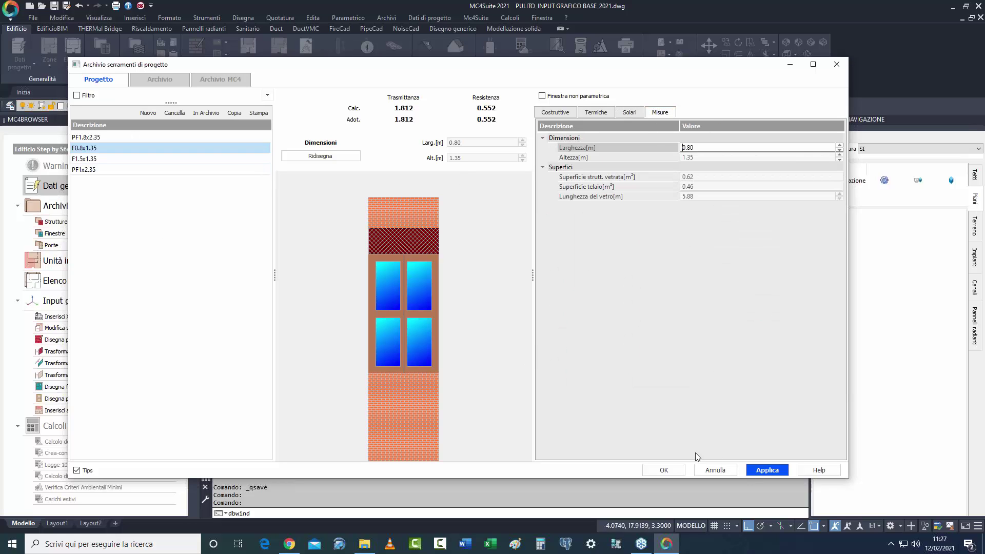
pyautogui.click(718, 470)
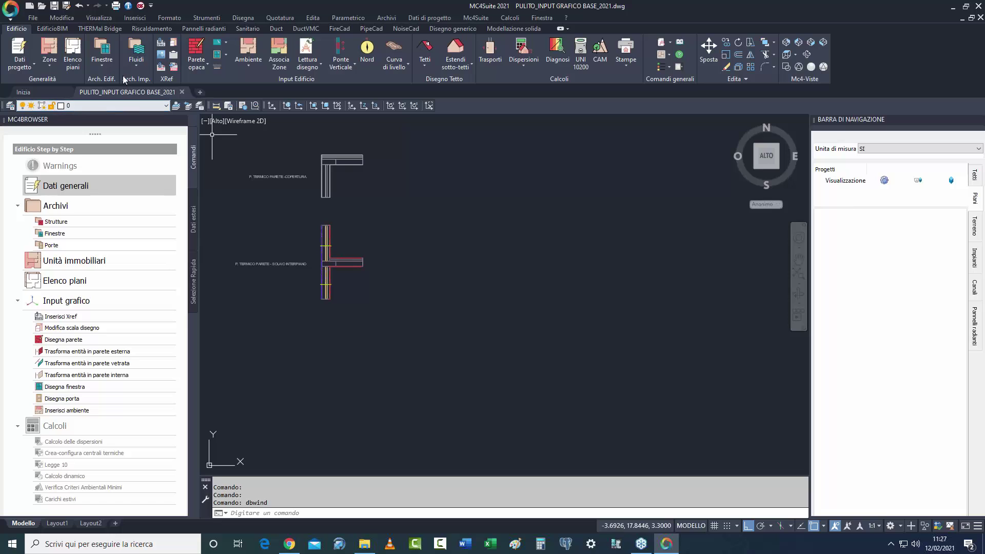
# Open the project door archive, widen the description column to read the Porone 1.2x2.10 properties, and close it without confirming.
pyautogui.click(102, 66)
pyautogui.click(120, 137)
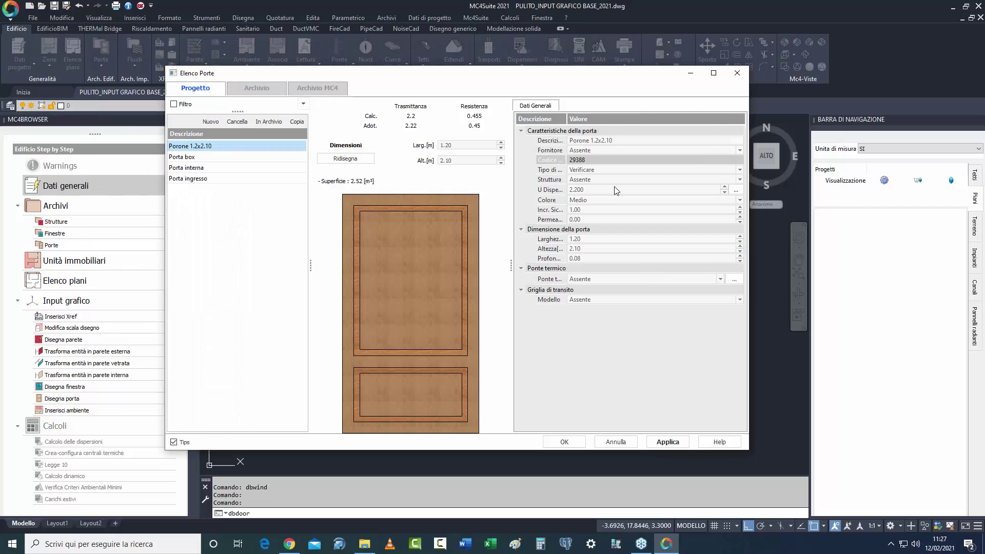
pyautogui.moveTo(565, 121); pyautogui.dragTo(646, 121)
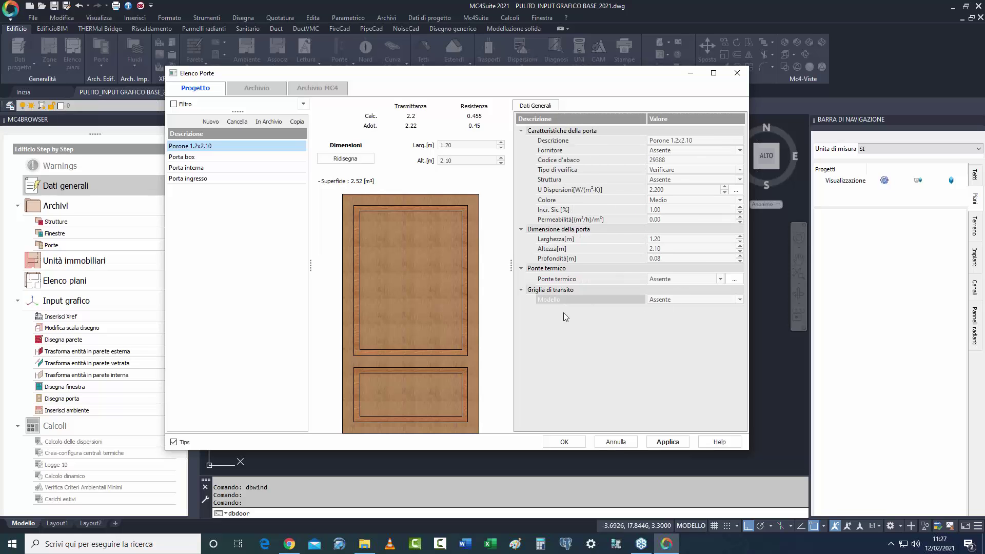
pyautogui.click(615, 442)
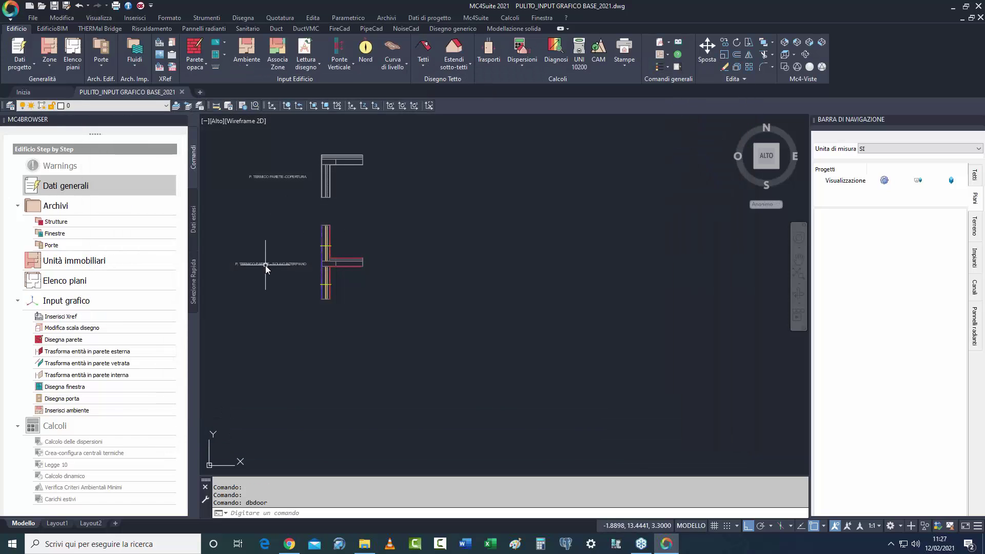
# Create a new exposure in the project exposure archive and name it "pav e par controterra".
pyautogui.moveTo(265, 265)
pyautogui.click(50, 66)
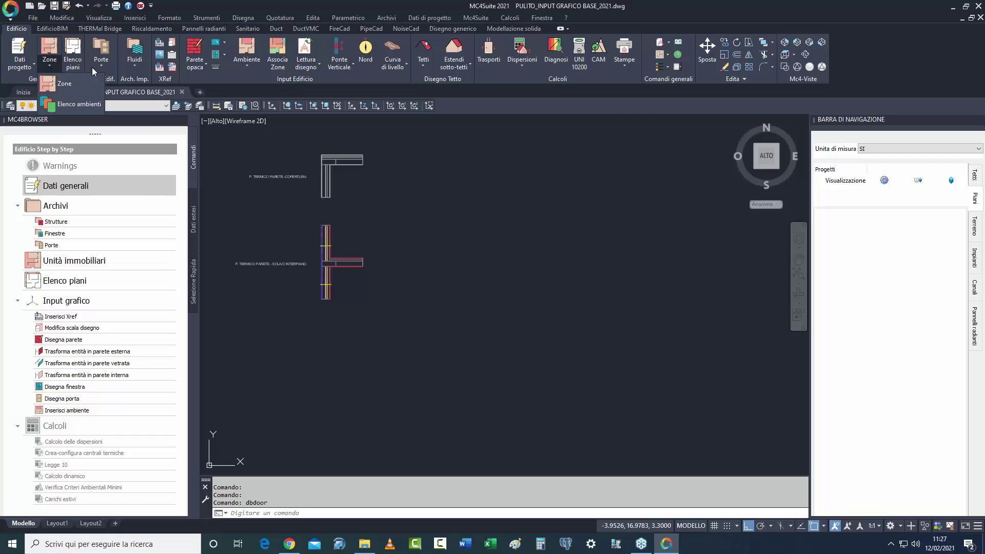
pyautogui.click(104, 68)
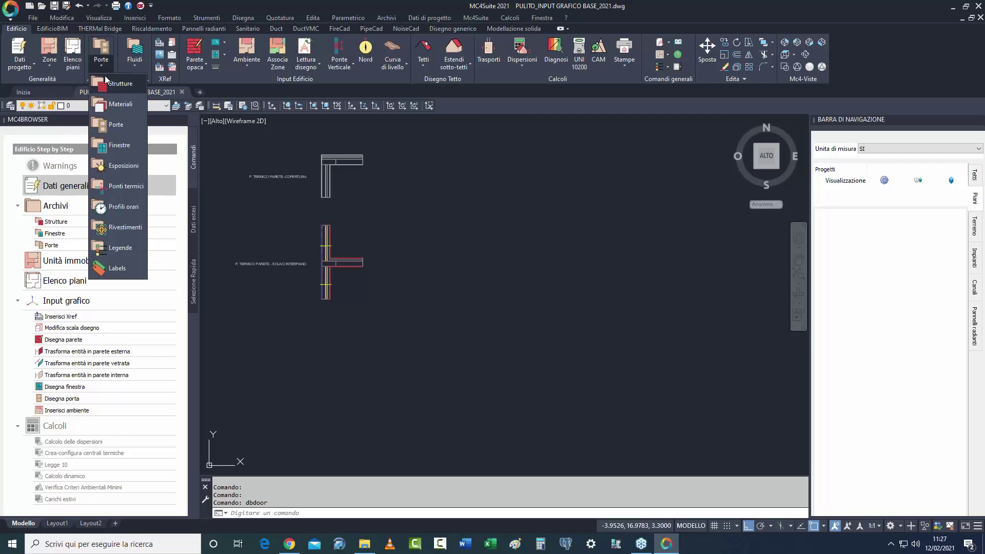
pyautogui.click(125, 166)
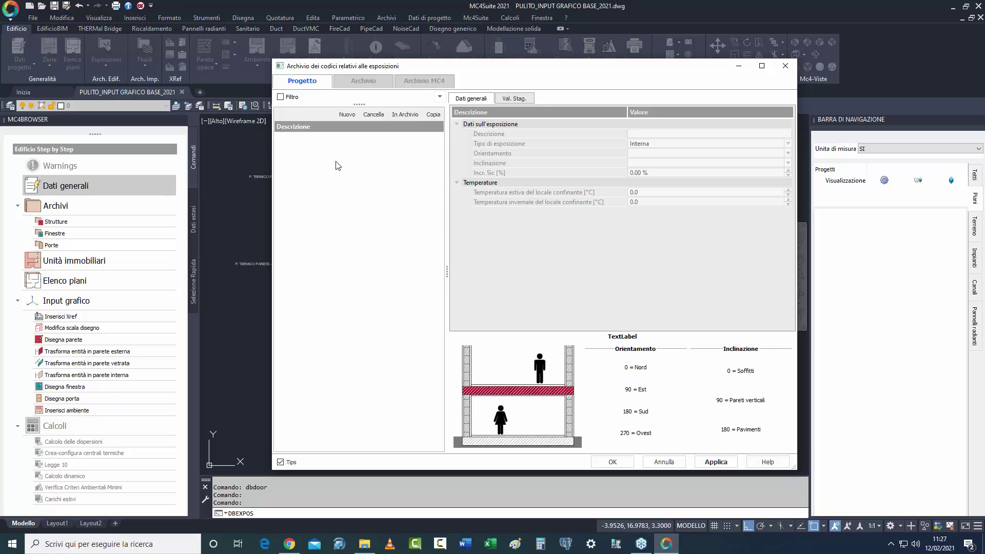
pyautogui.click(347, 115)
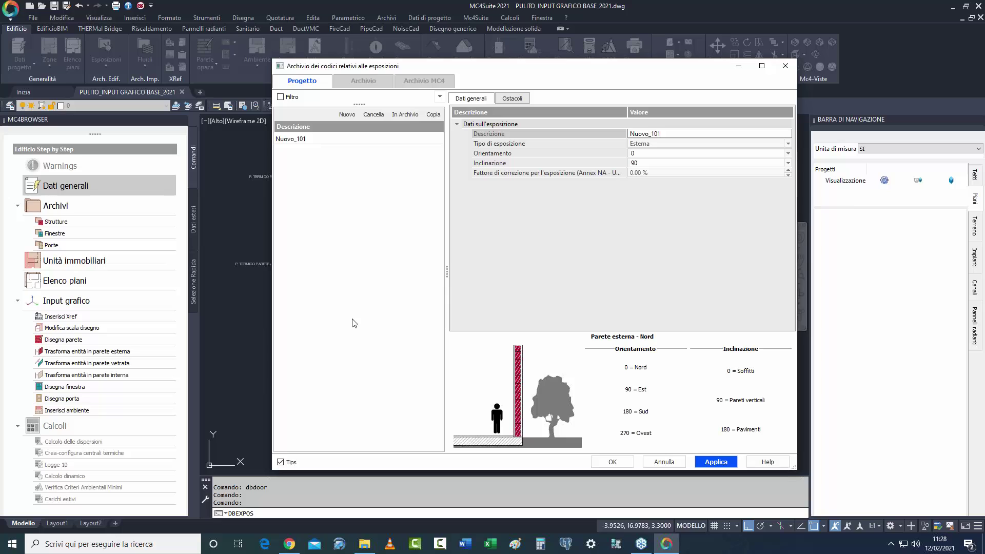
pyautogui.click(310, 139)
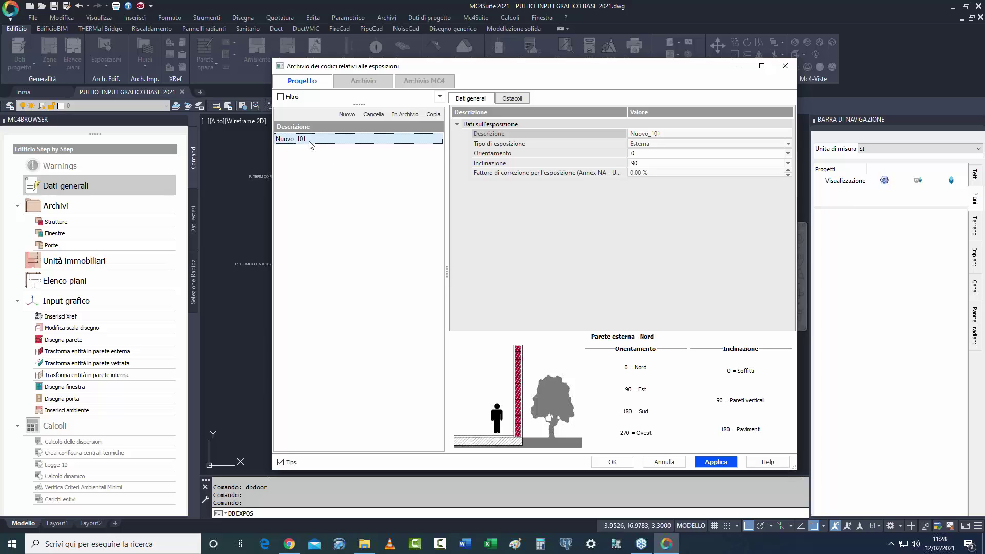
pyautogui.click(645, 134)
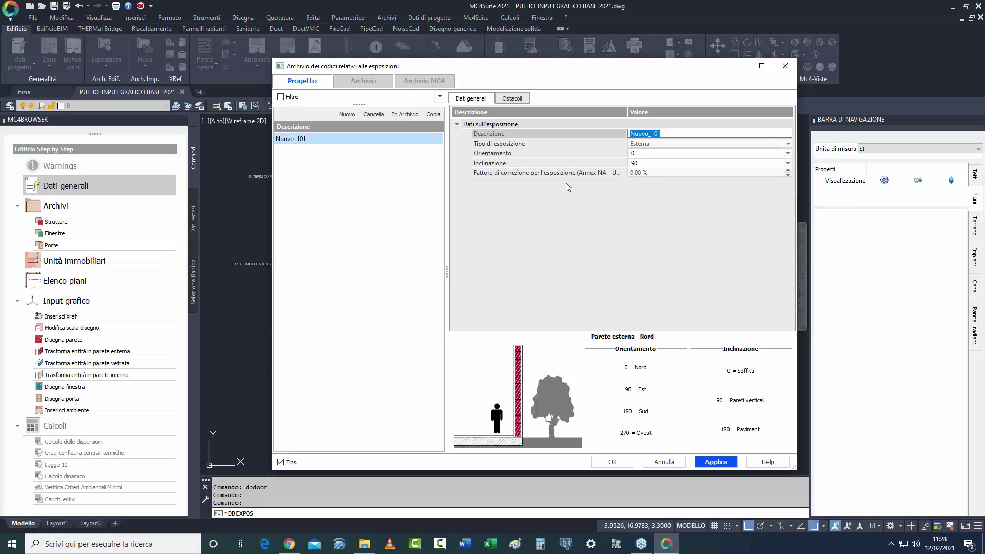
pyautogui.write('pav e par controterra')
# Set the exposure type to Controterra with inclination 180 and a summer temperature of 26 °C for the adjoining space.
pyautogui.click(655, 144)
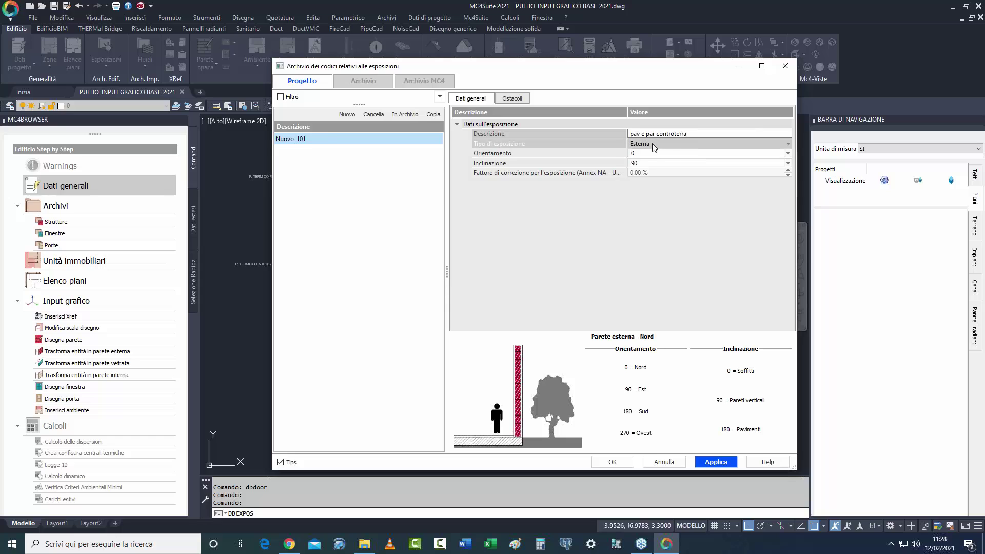
pyautogui.click(656, 145)
pyautogui.click(655, 163)
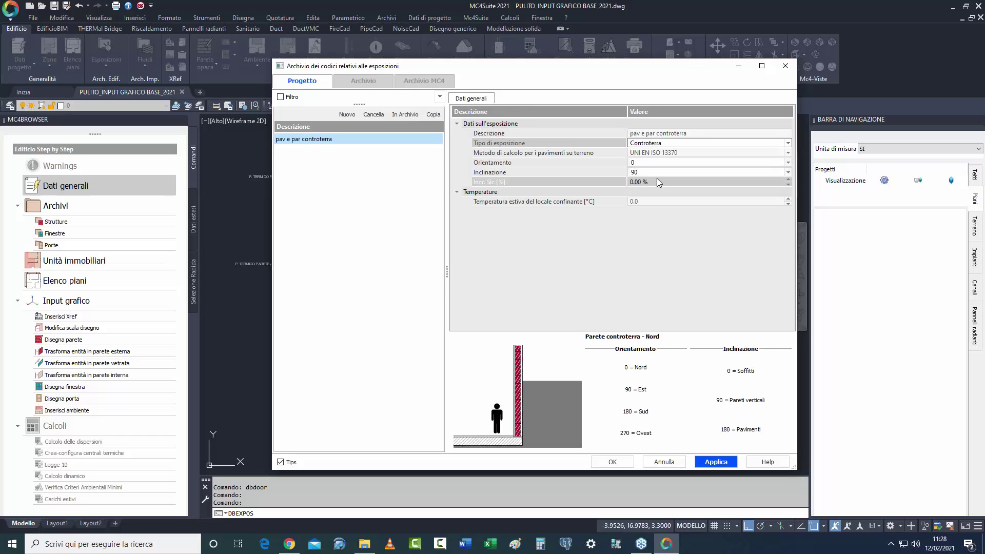
pyautogui.press('Tab')
pyautogui.write('180')
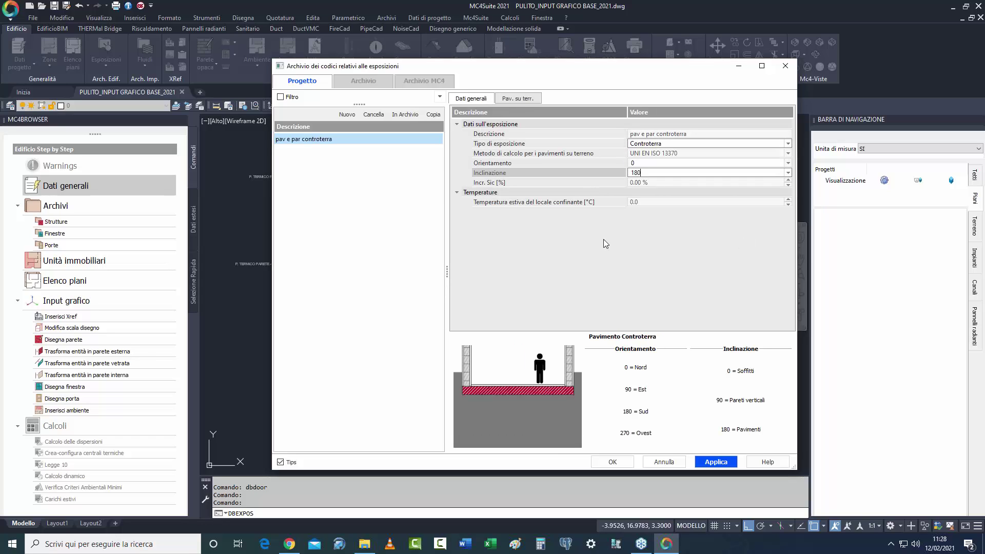
pyautogui.click(636, 201)
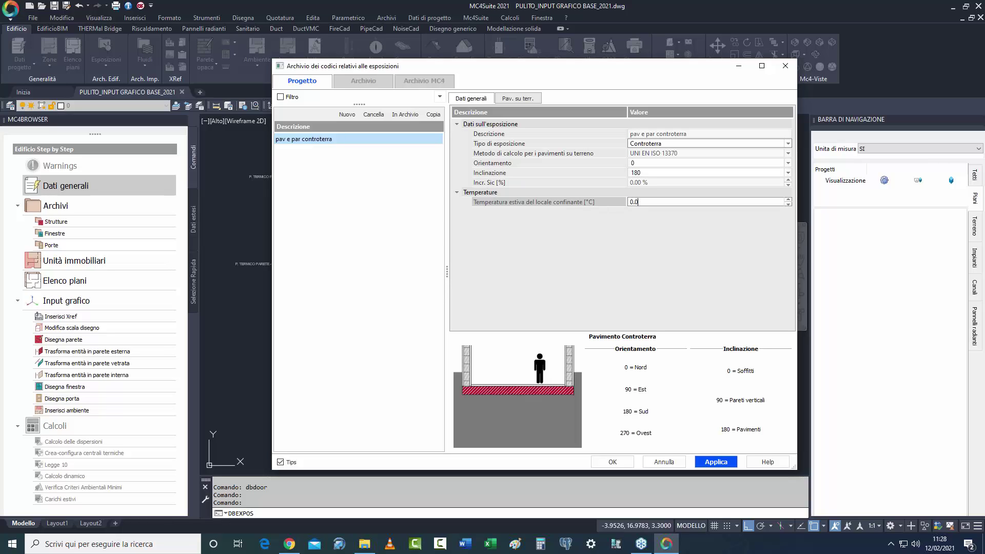
pyautogui.write('26')
pyautogui.press('Return')
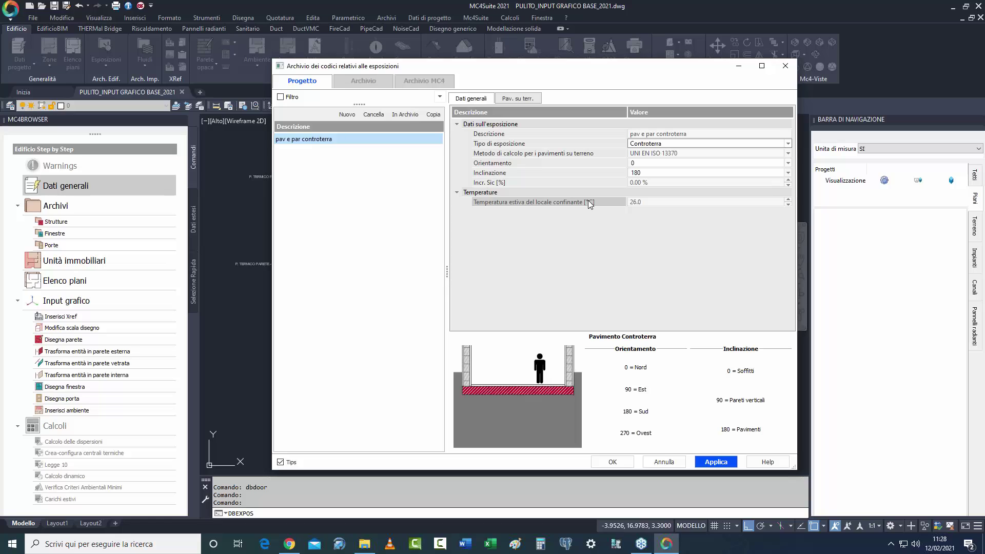
pyautogui.click(636, 202)
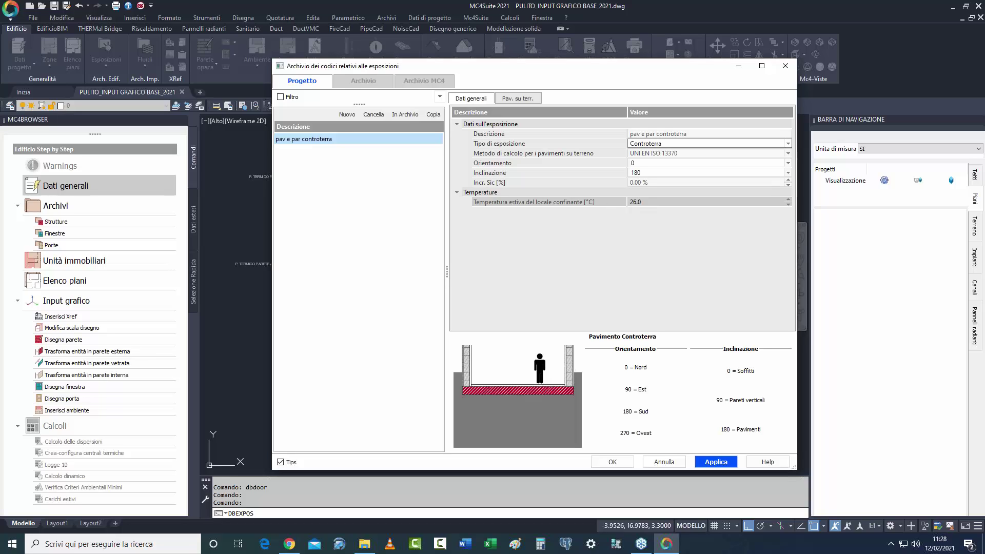
pyautogui.click(605, 214)
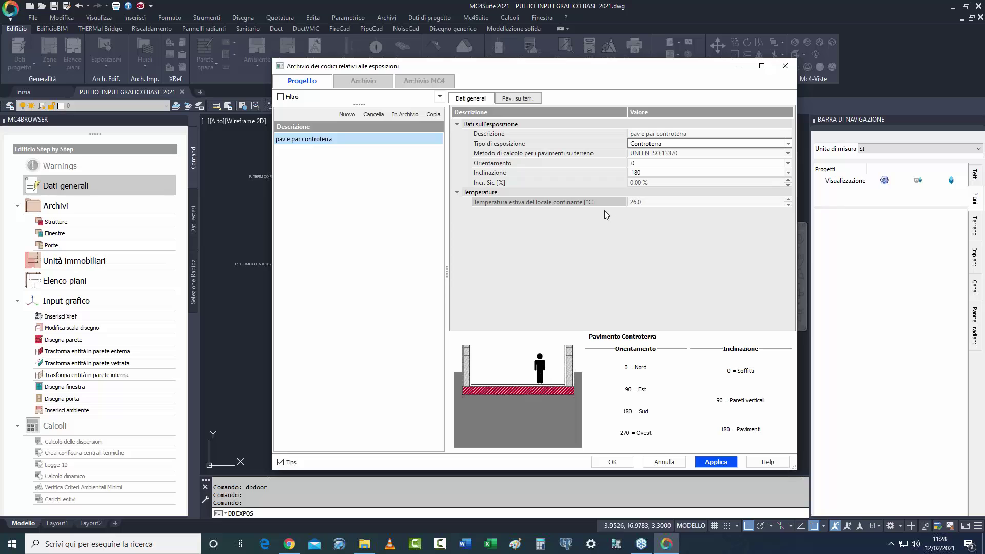
# Define the exposure's ground floor as Pavimento e pareti interrate, 2 m deep with data loaded from the drawing, and confirm the archive.
pyautogui.click(519, 99)
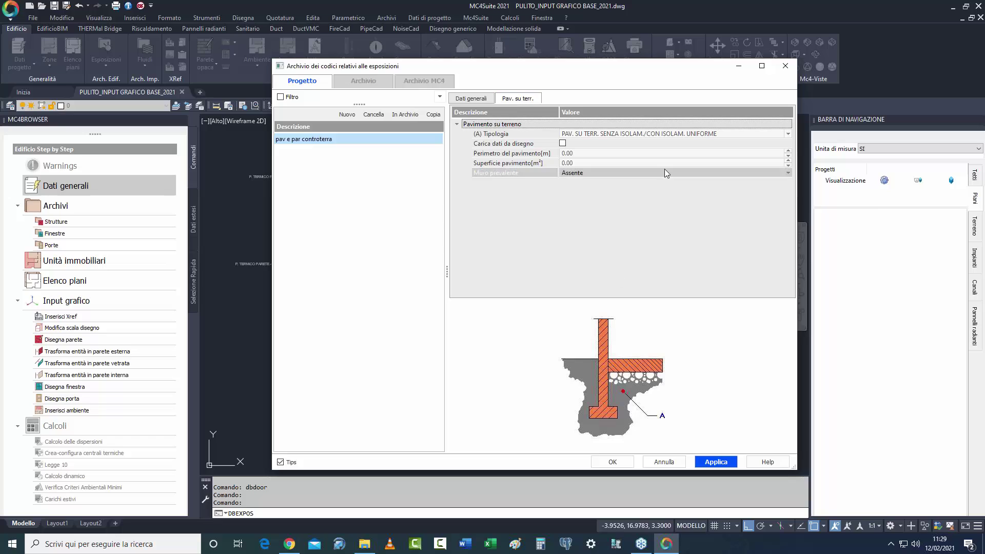
pyautogui.click(640, 133)
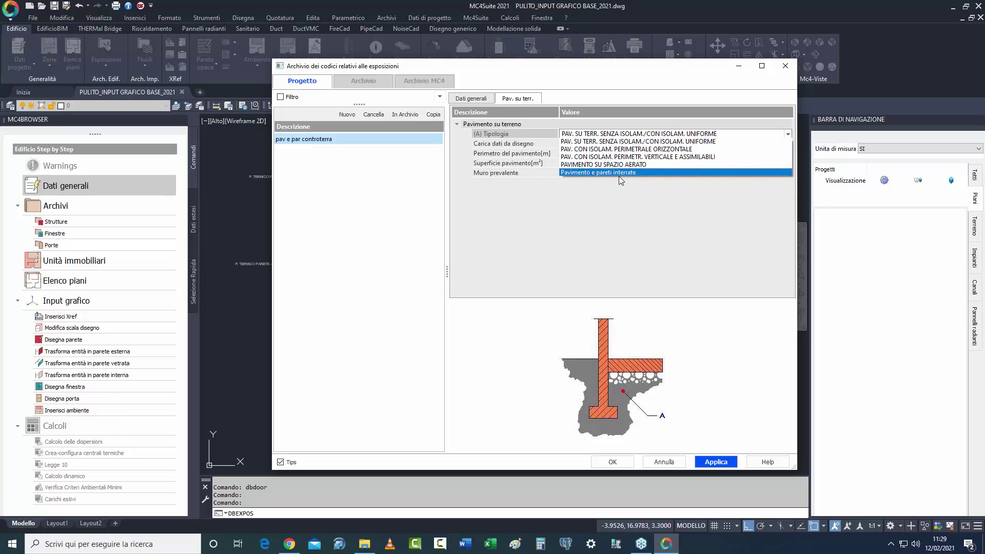
pyautogui.click(618, 177)
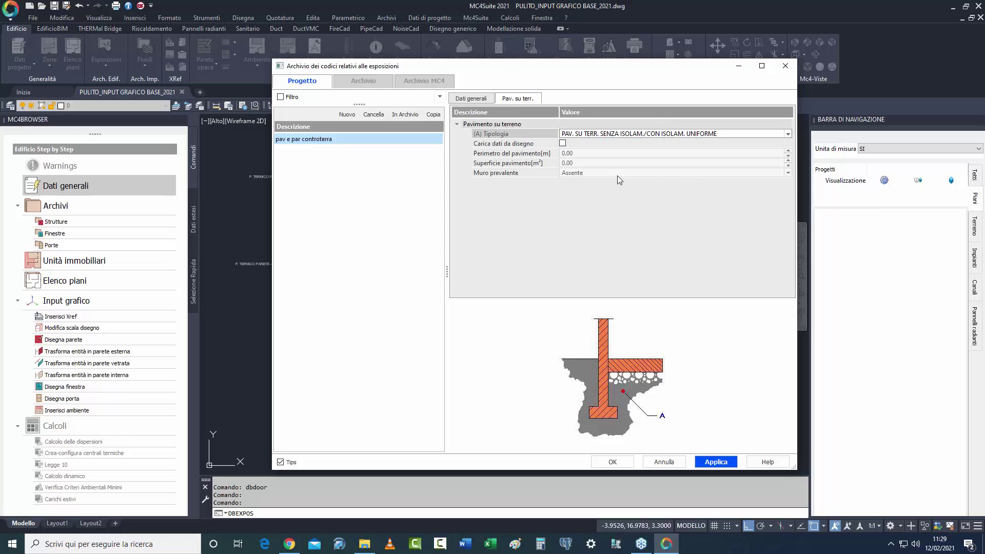
pyautogui.click(562, 144)
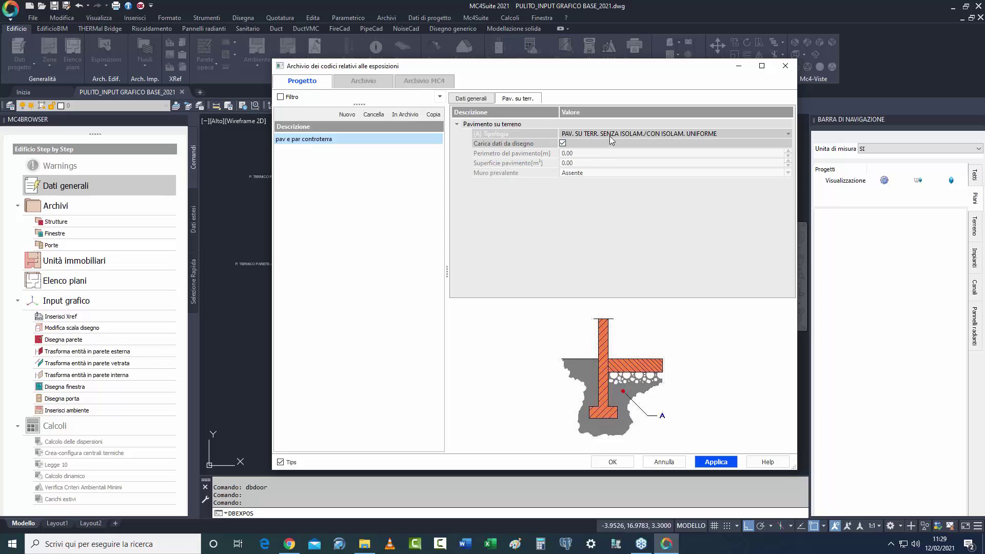
pyautogui.click(627, 135)
pyautogui.click(626, 177)
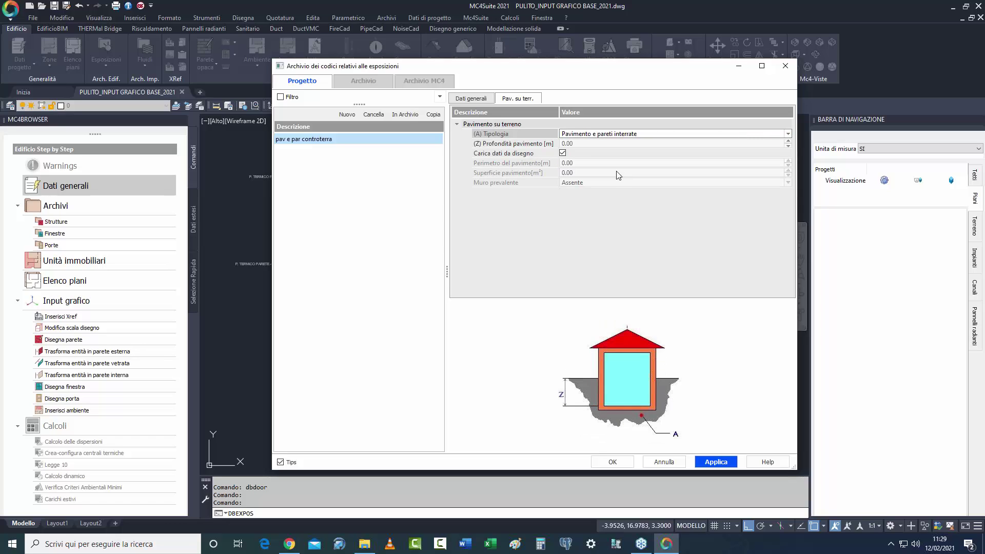
pyautogui.click(538, 145)
pyautogui.write('2')
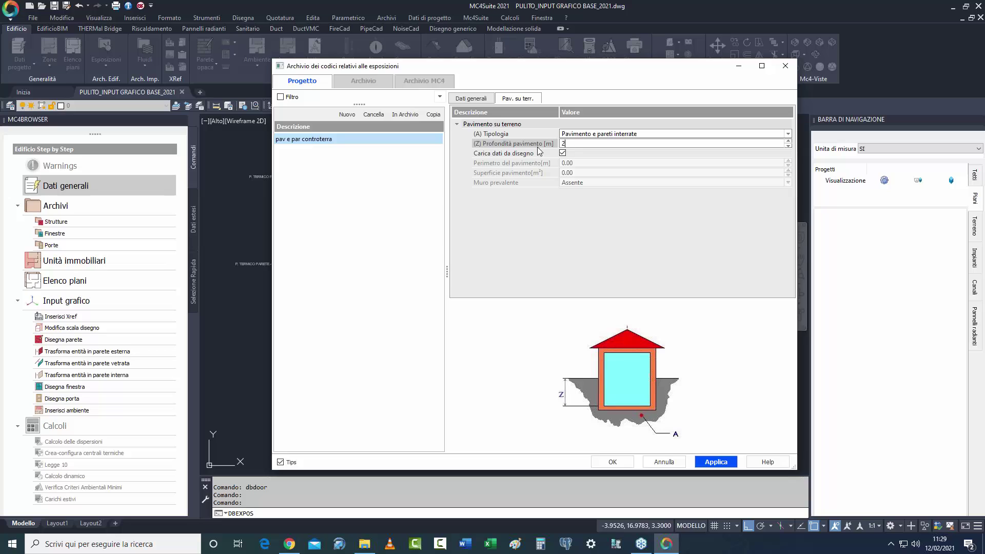
pyautogui.press('Return')
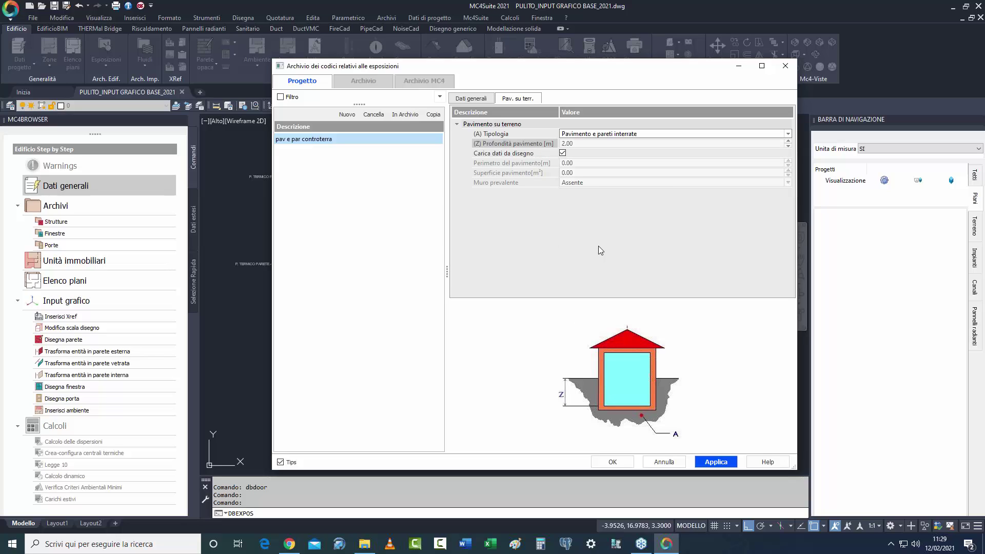
pyautogui.click(718, 462)
pyautogui.click(613, 463)
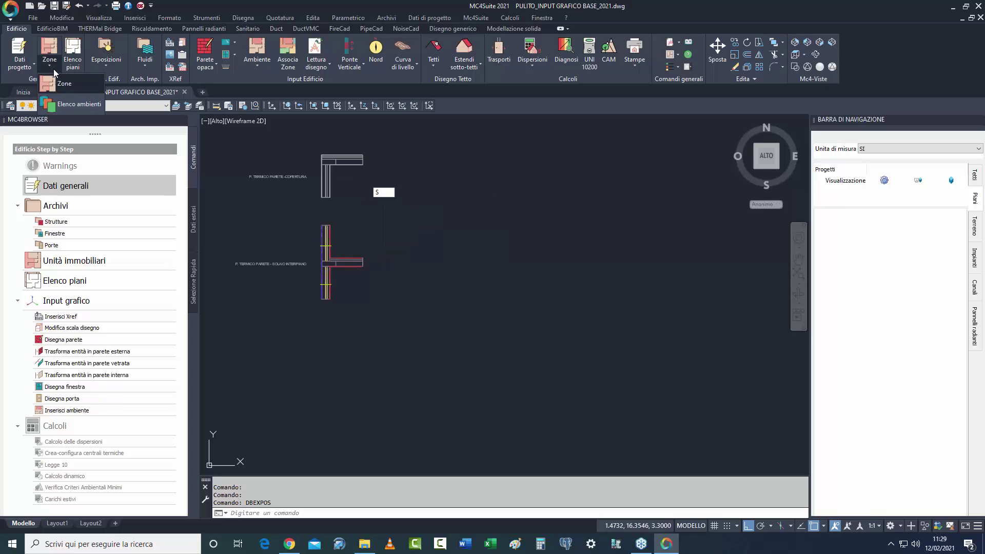
# Open the list of property units and zones and review the general data of BOX1, CANT1, SCALA and unit A1.
pyautogui.press('Escape')
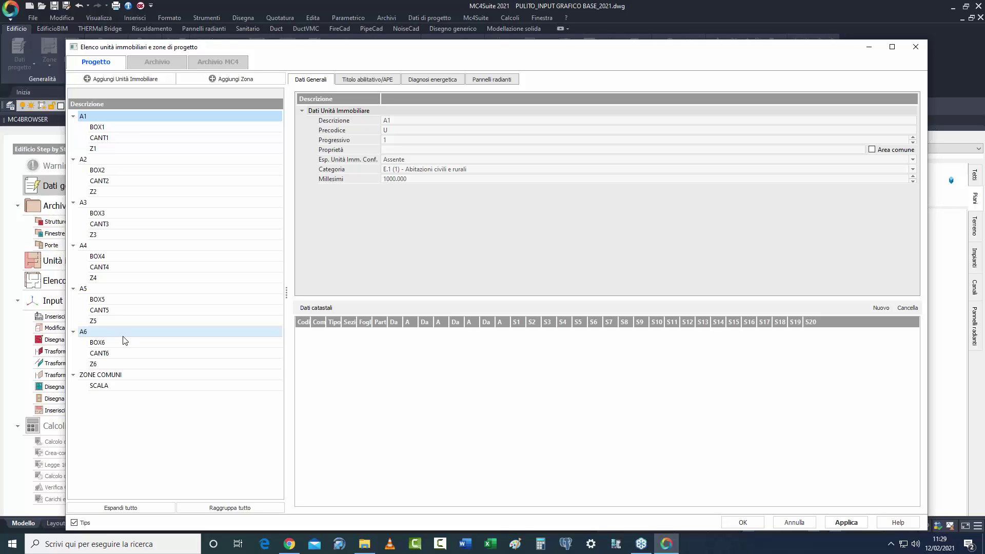
pyautogui.click(113, 140)
pyautogui.click(108, 131)
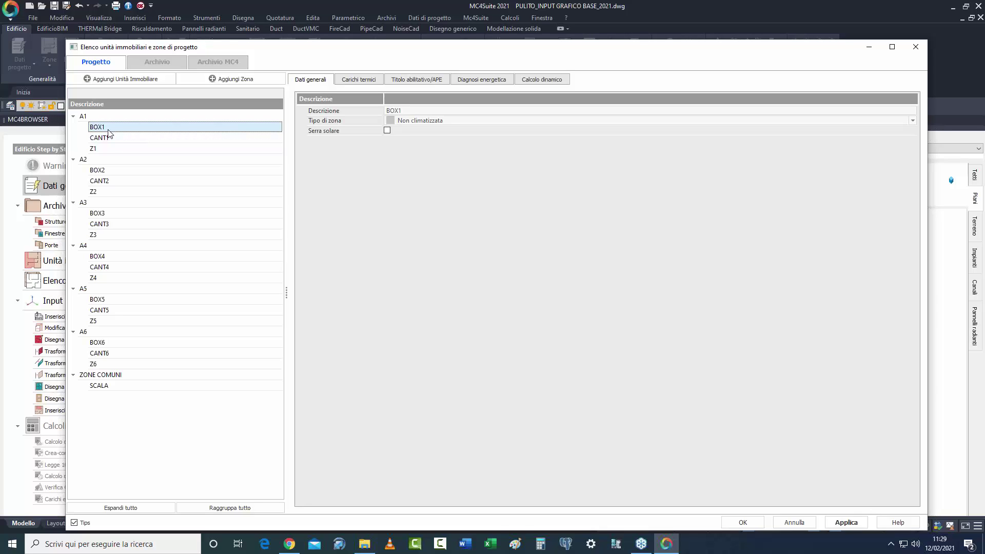
pyautogui.click(108, 137)
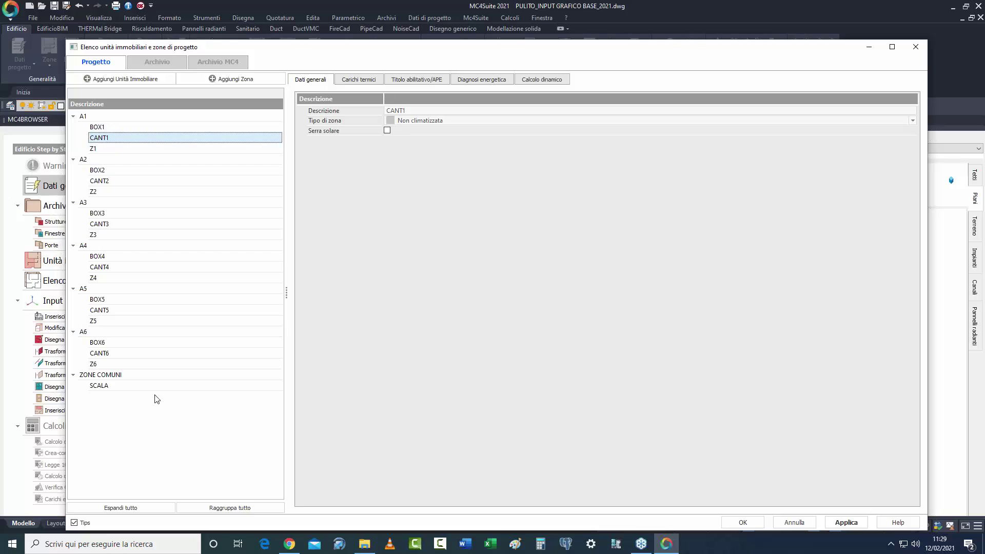
pyautogui.click(106, 388)
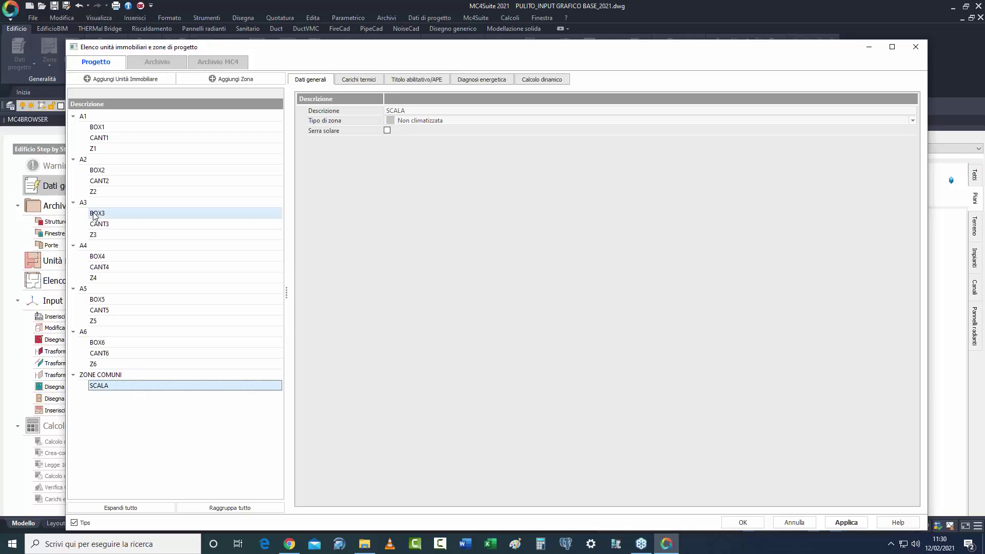
pyautogui.click(83, 117)
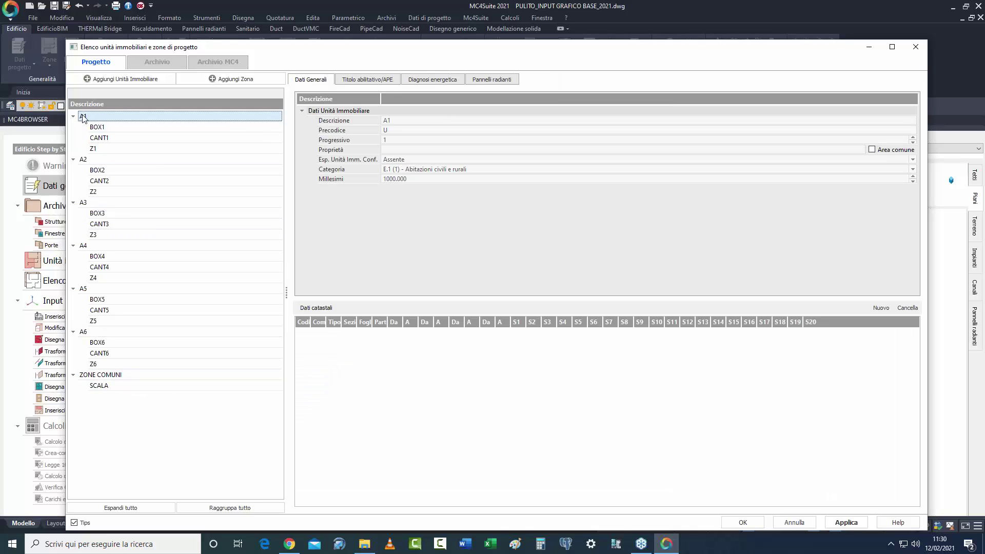
# Add a new property unit to the project and create a zone inside it.
pyautogui.click(83, 160)
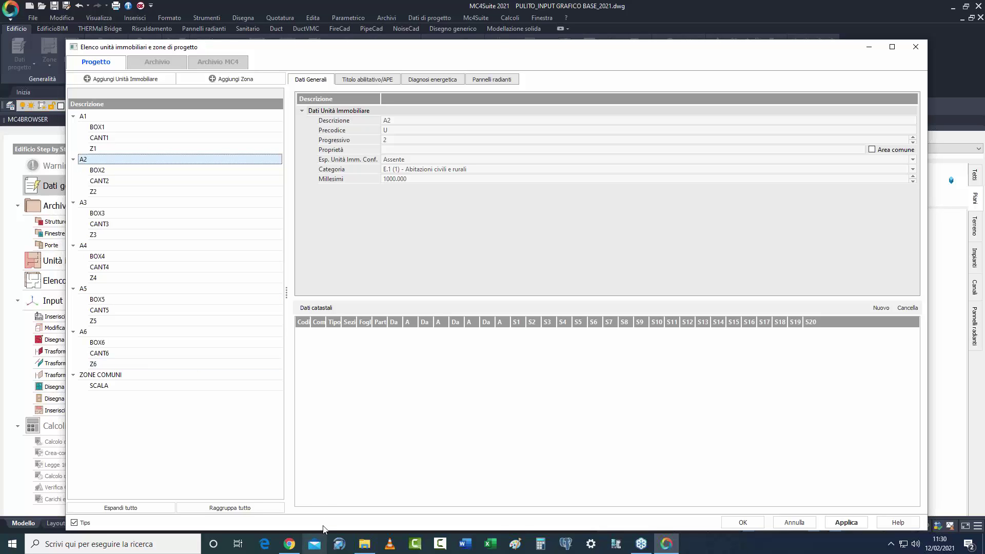
pyautogui.click(98, 117)
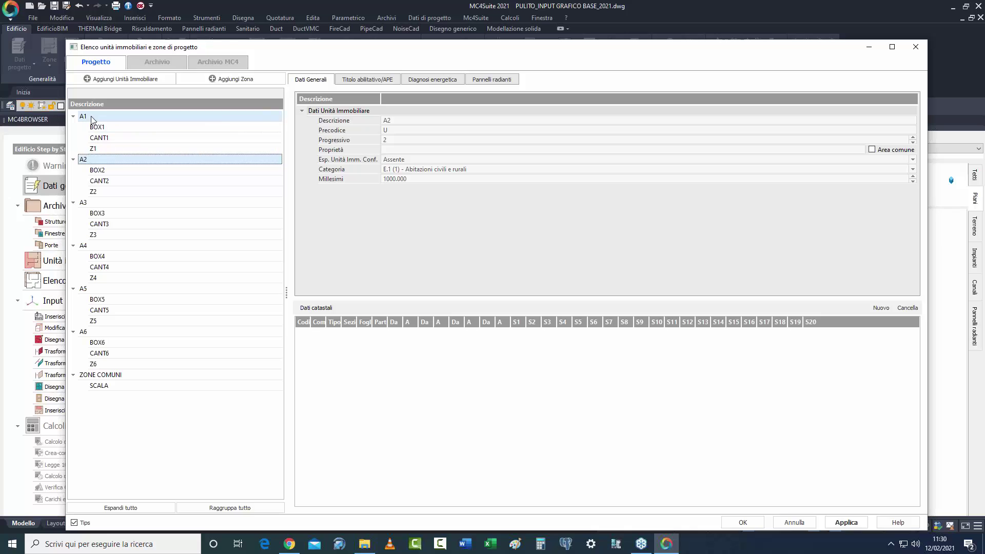
pyautogui.click(147, 81)
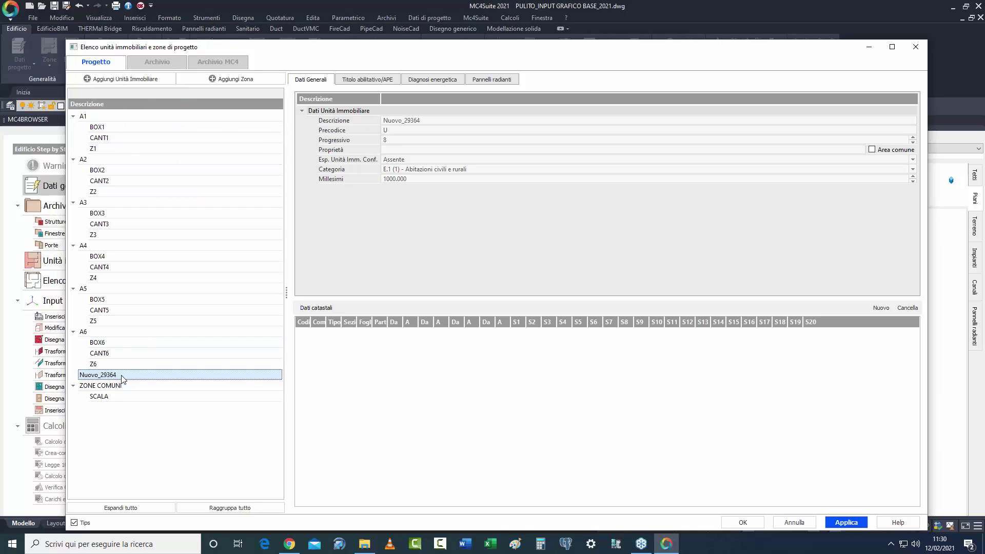
pyautogui.click(235, 80)
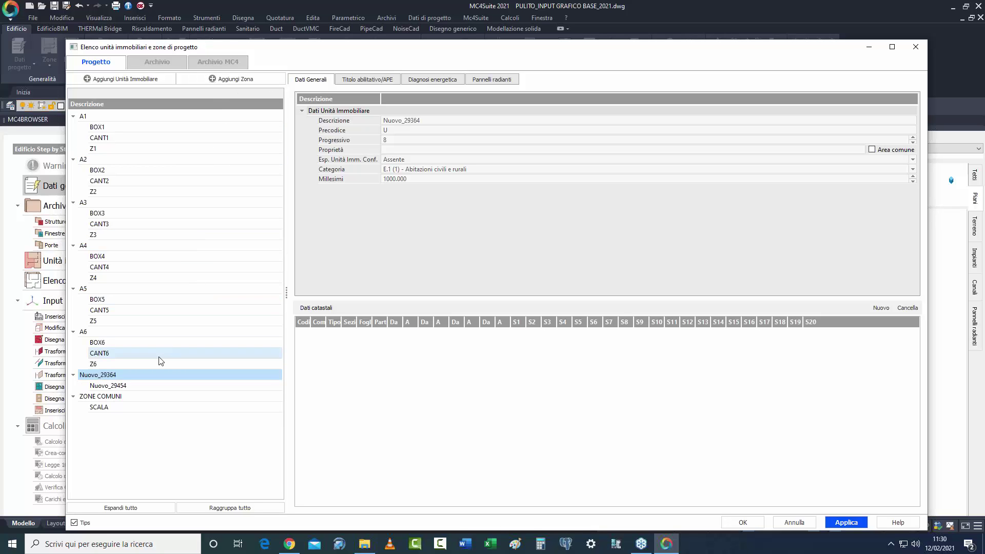
pyautogui.click(125, 386)
pyautogui.click(118, 375)
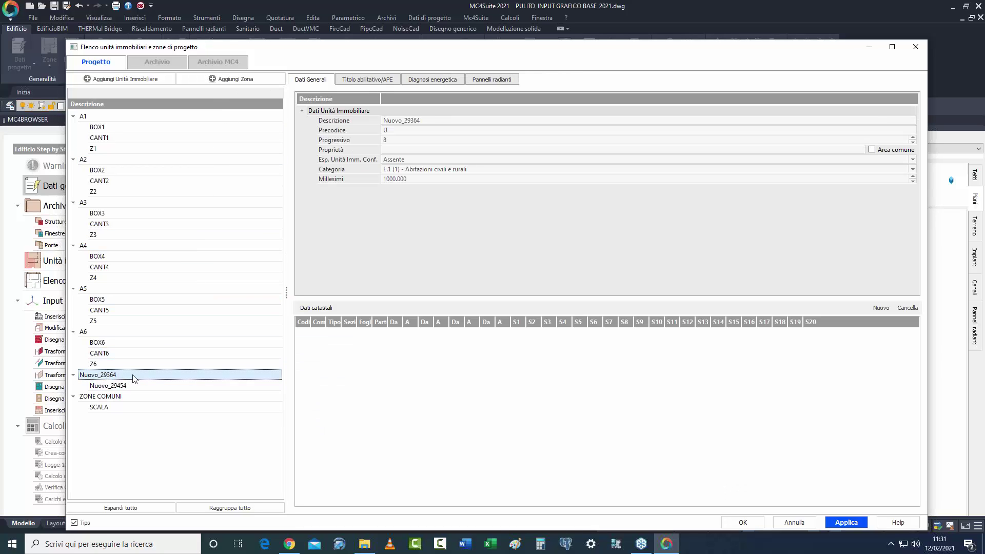
# Set the new unit's category to E.1 (1) - Abitazioni civili e rurali and review the zone type options of its zone.
pyautogui.click(420, 170)
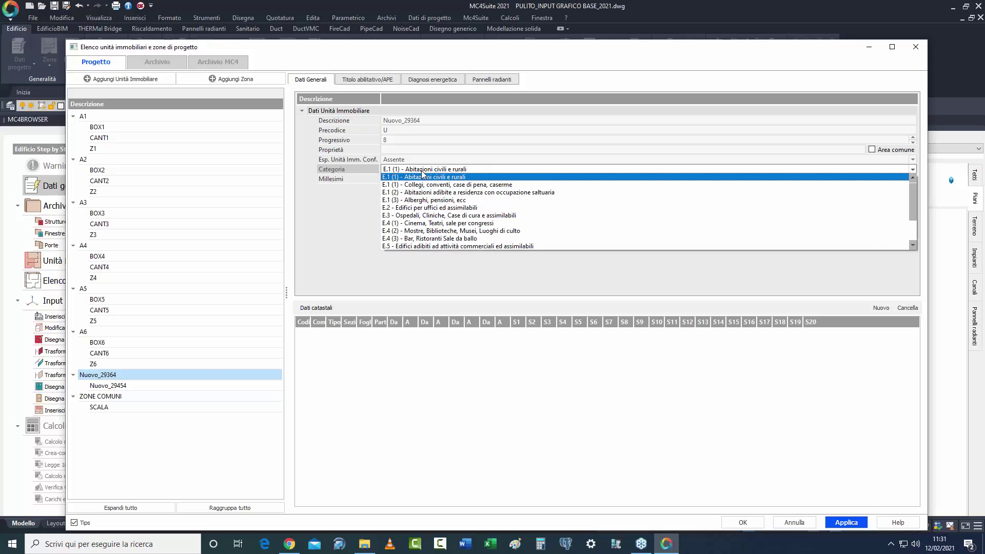
pyautogui.click(423, 177)
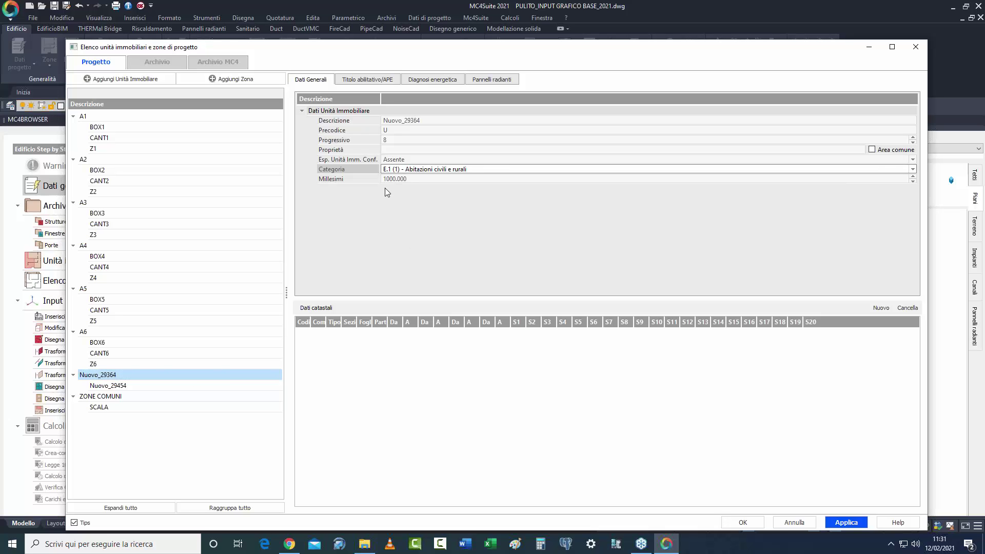
pyautogui.click(118, 386)
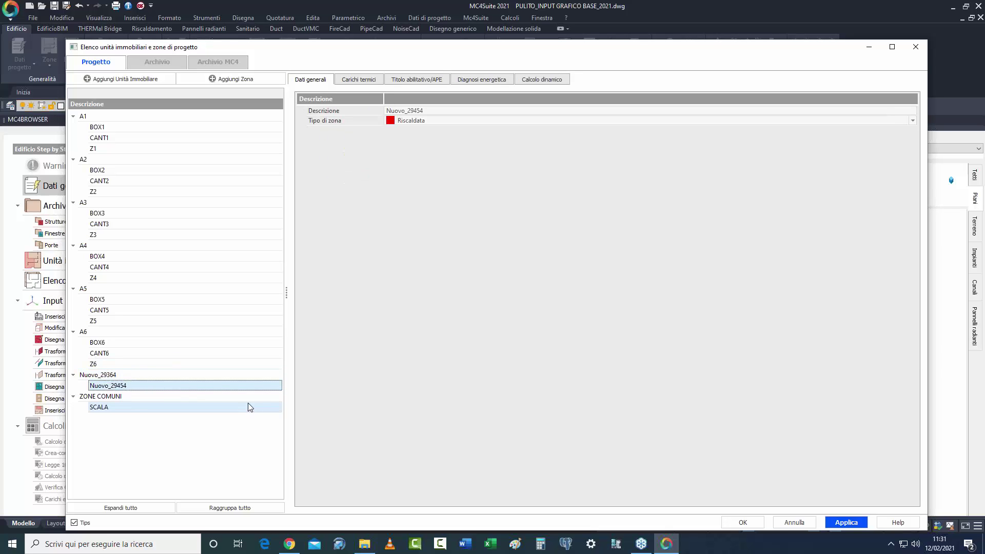
pyautogui.click(423, 121)
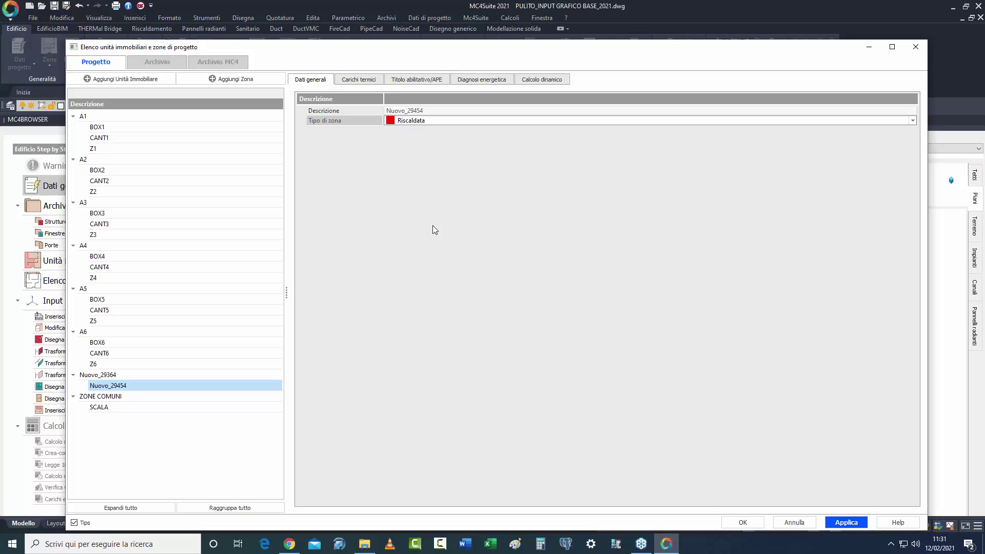
pyautogui.click(426, 122)
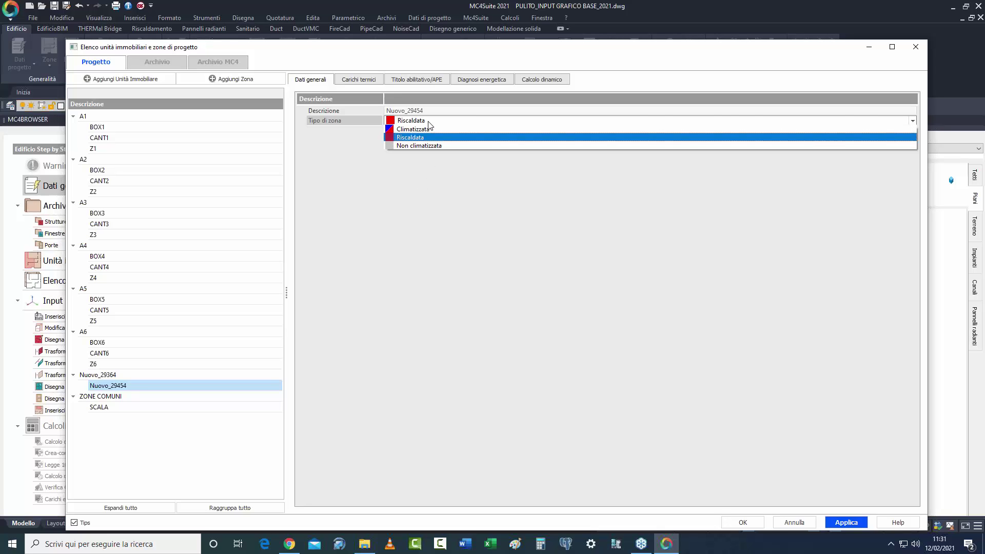
pyautogui.click(428, 121)
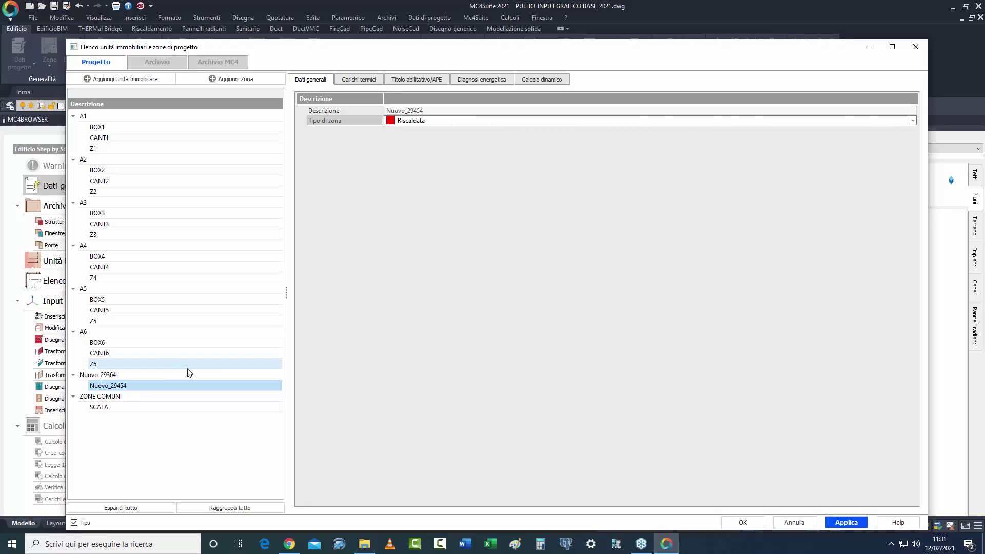
# Delete the newly added property unit together with its zone.
pyautogui.click(116, 376)
pyautogui.rightClick(116, 376)
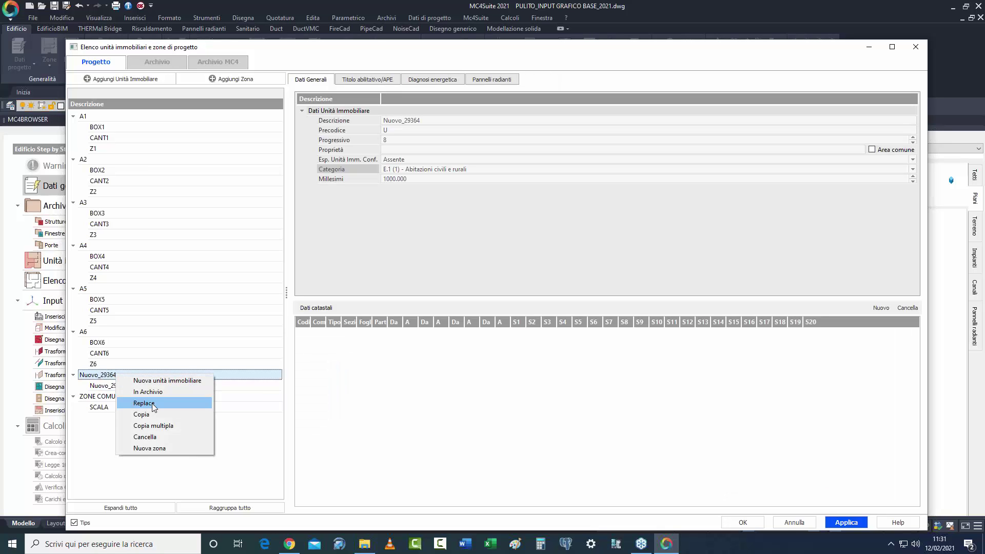
pyautogui.click(162, 438)
pyautogui.click(511, 305)
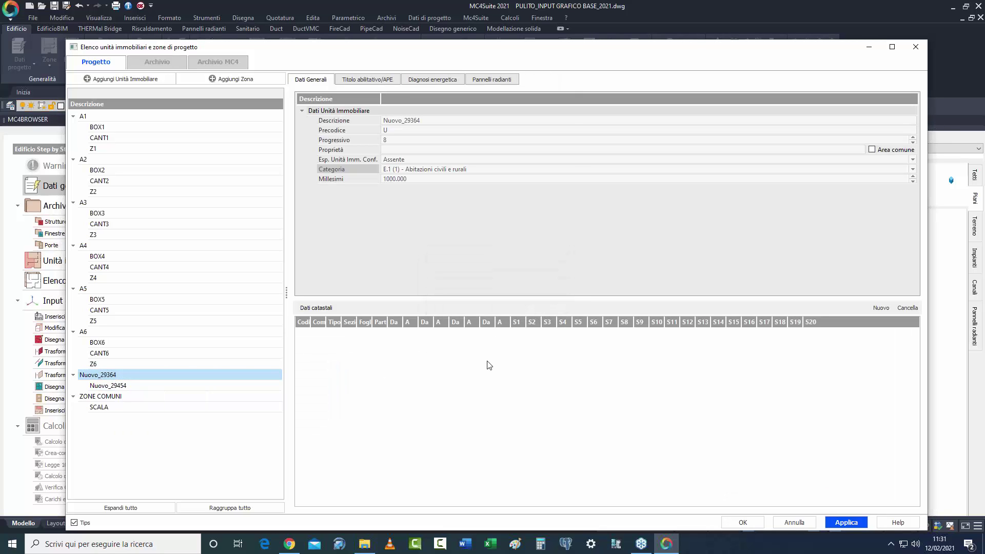
# Check unit A1 and its zone BOX1, start a single copy of A1, and cancel it.
pyautogui.click(104, 119)
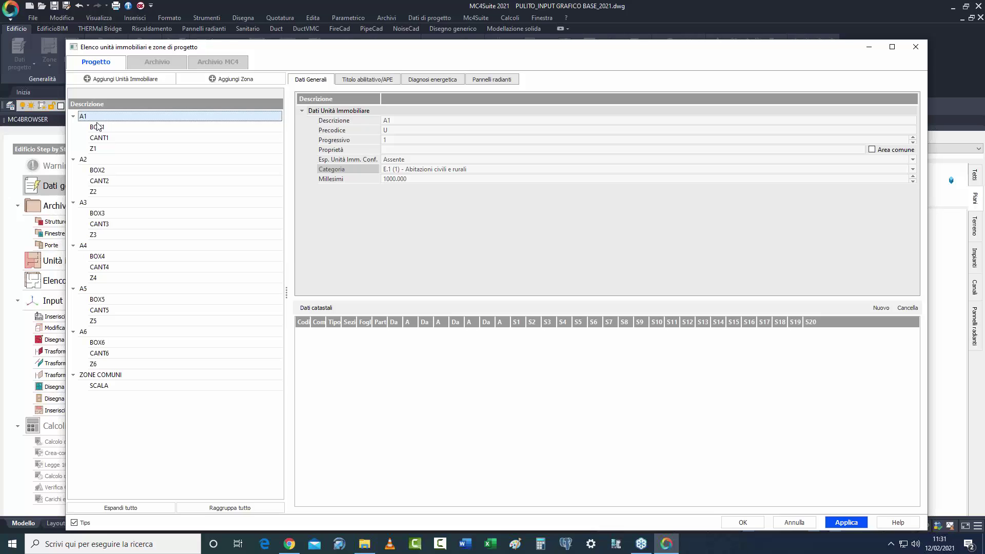
pyautogui.click(107, 128)
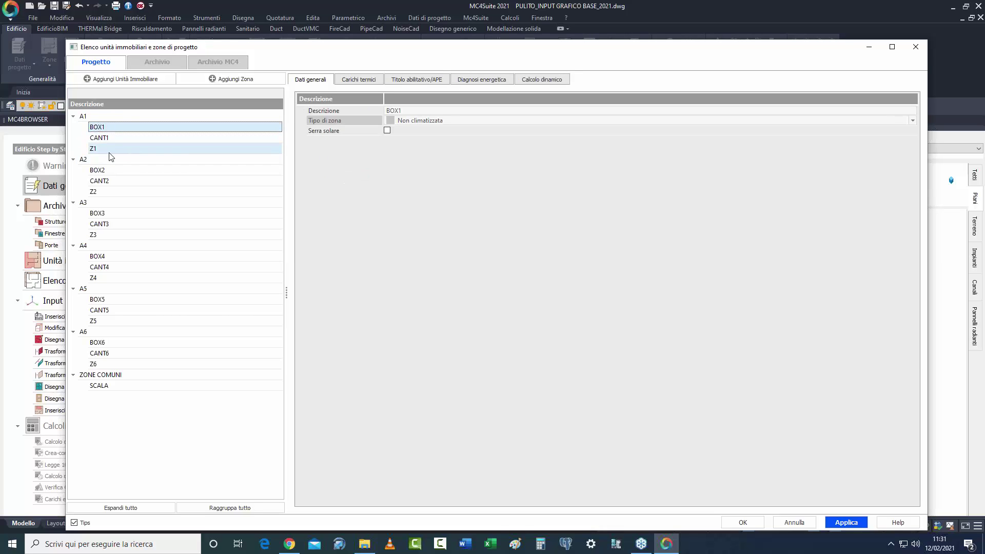
pyautogui.click(113, 117)
pyautogui.rightClick(114, 118)
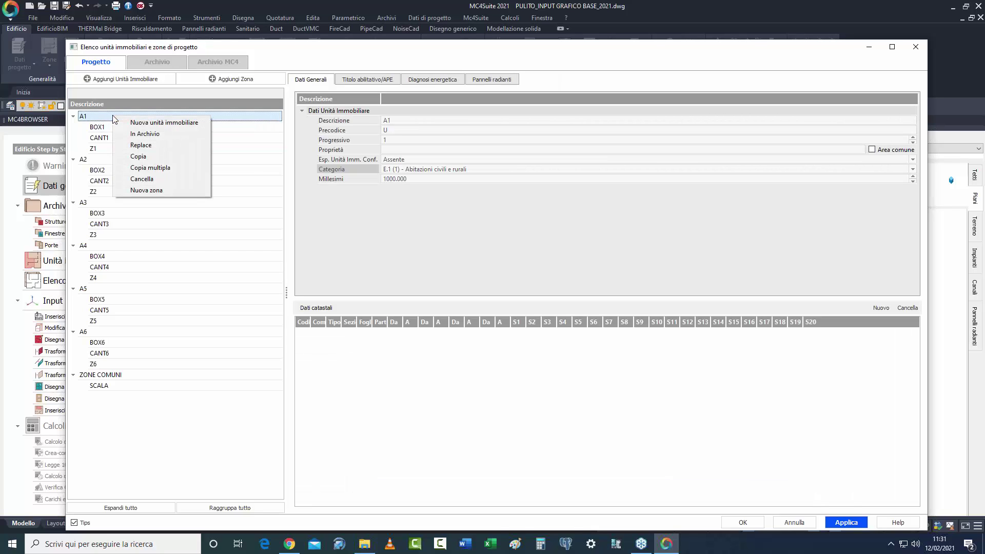
pyautogui.click(164, 159)
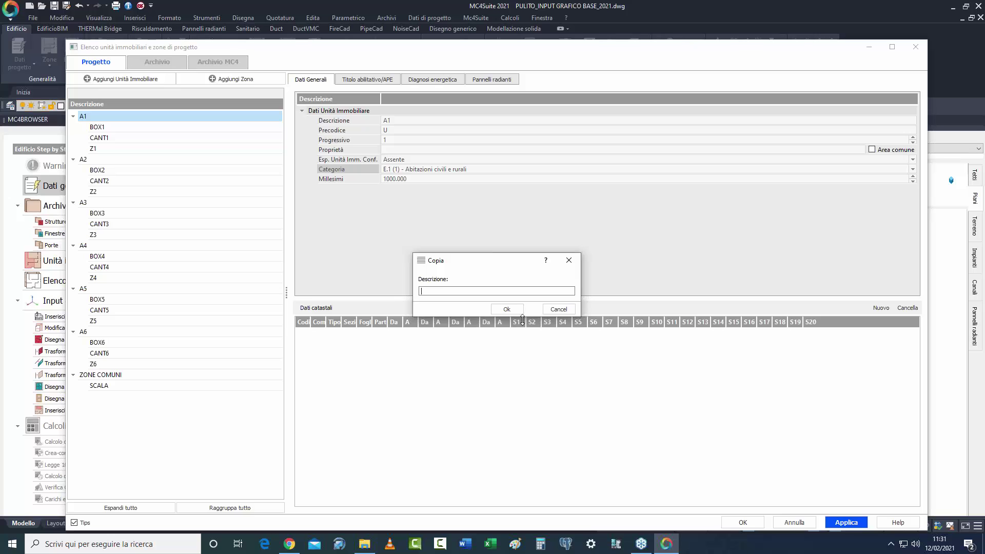
pyautogui.click(551, 309)
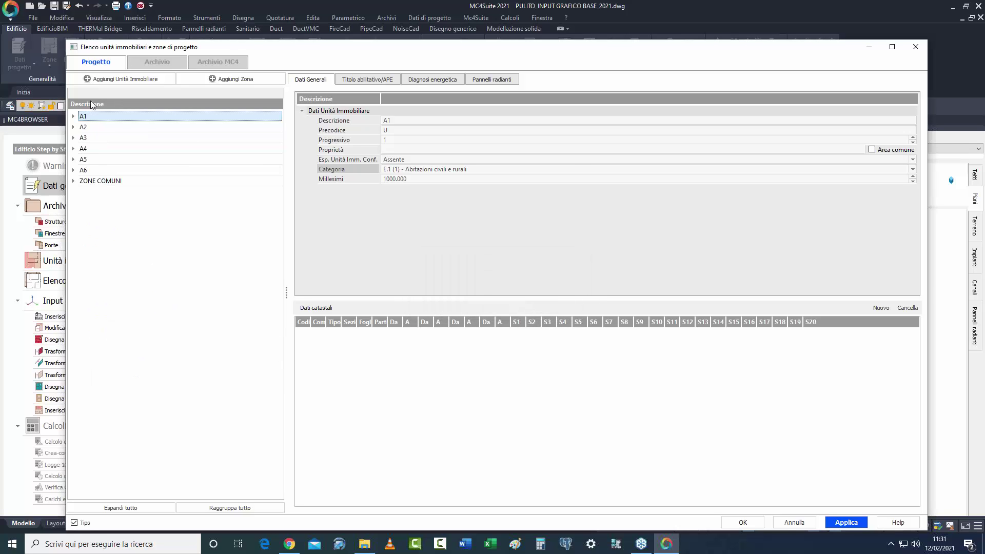
# Review the multiple-copy options for unit A1 without creating copies, and close the property unit list without saving.
pyautogui.rightClick(94, 116)
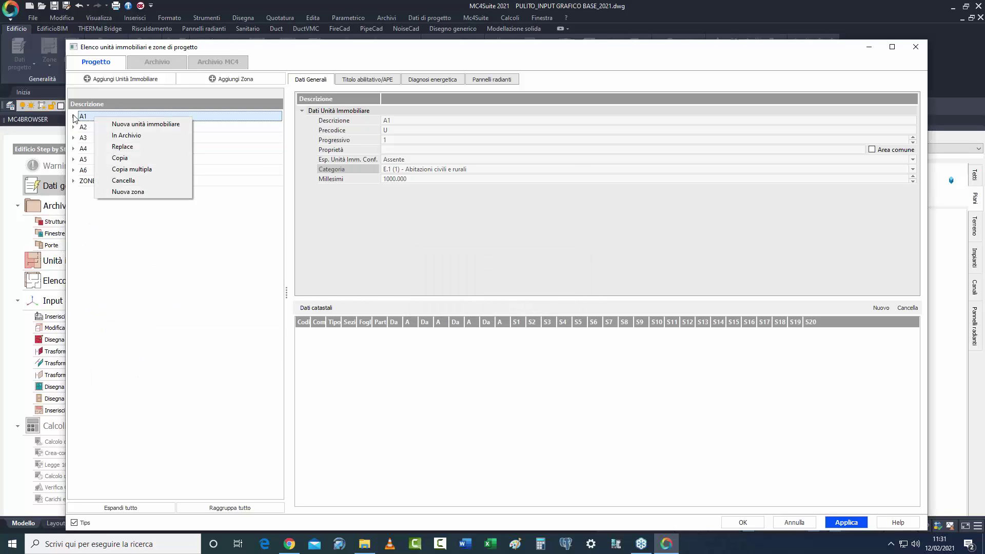
pyautogui.click(73, 116)
pyautogui.click(73, 159)
pyautogui.click(73, 202)
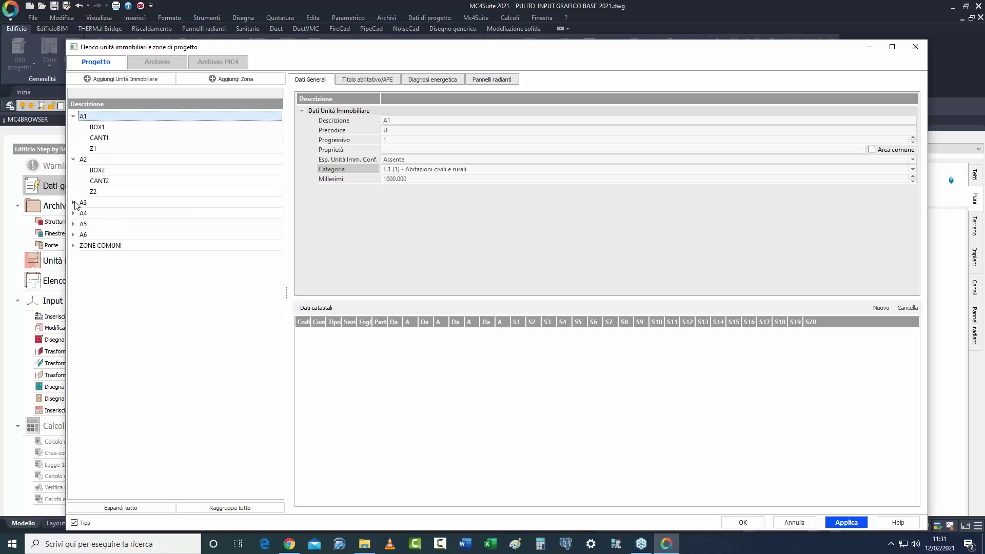
pyautogui.rightClick(94, 118)
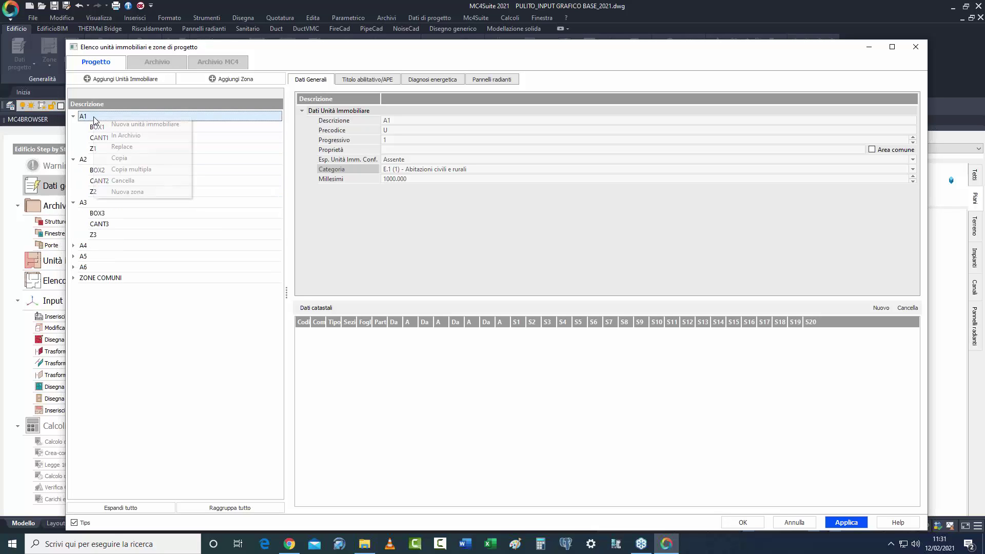
pyautogui.click(135, 169)
pyautogui.press('Tab')
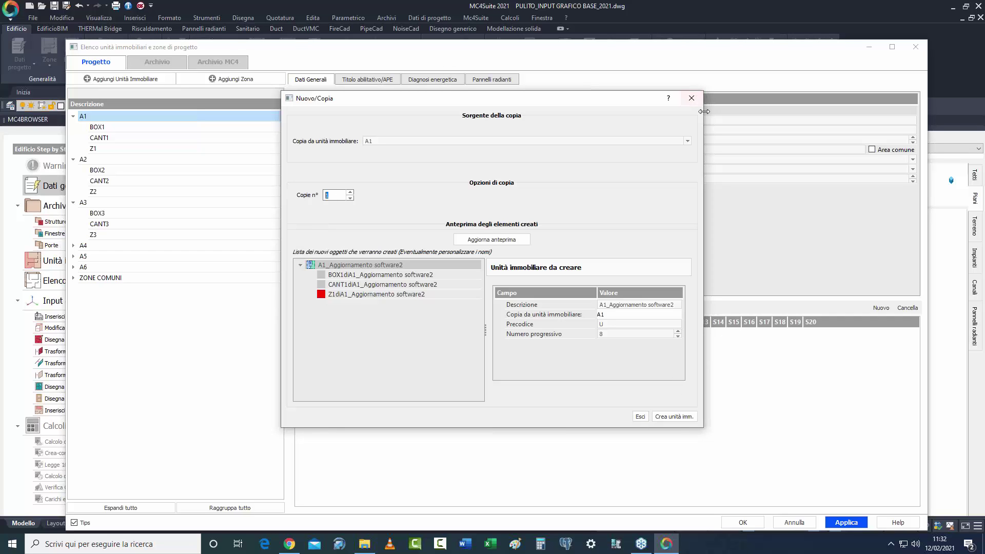
pyautogui.click(692, 100)
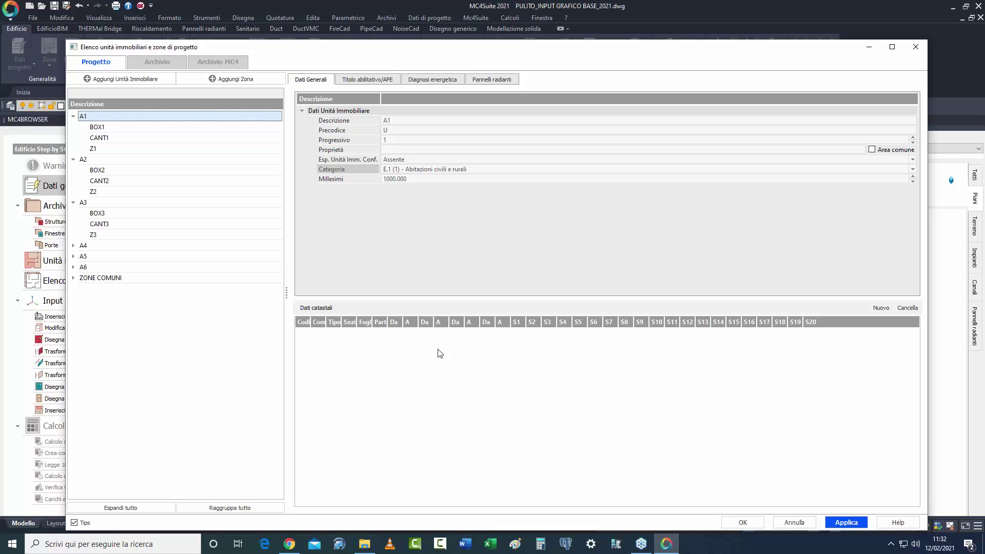
pyautogui.click(794, 522)
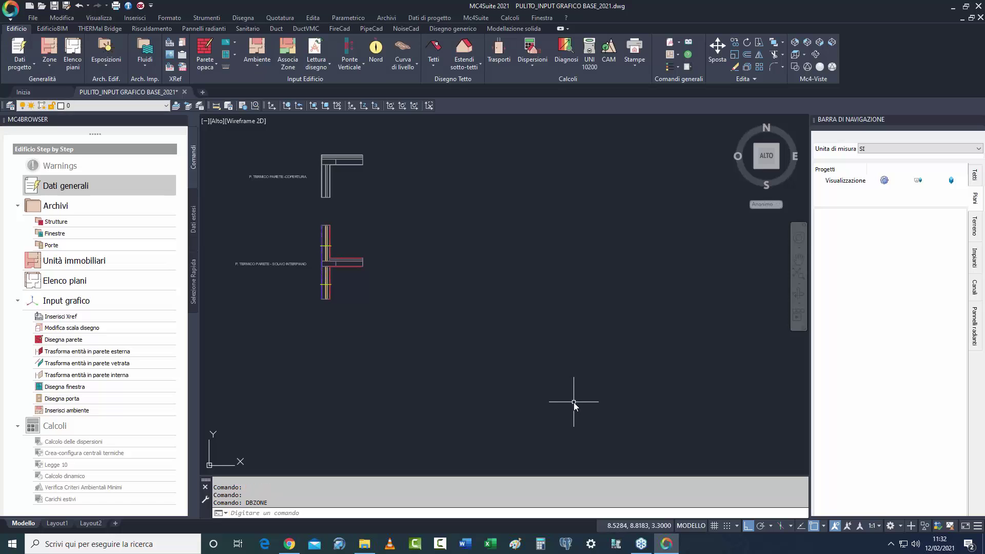
# Open the project's list of floors and create a new floor named PT.
pyautogui.click(77, 64)
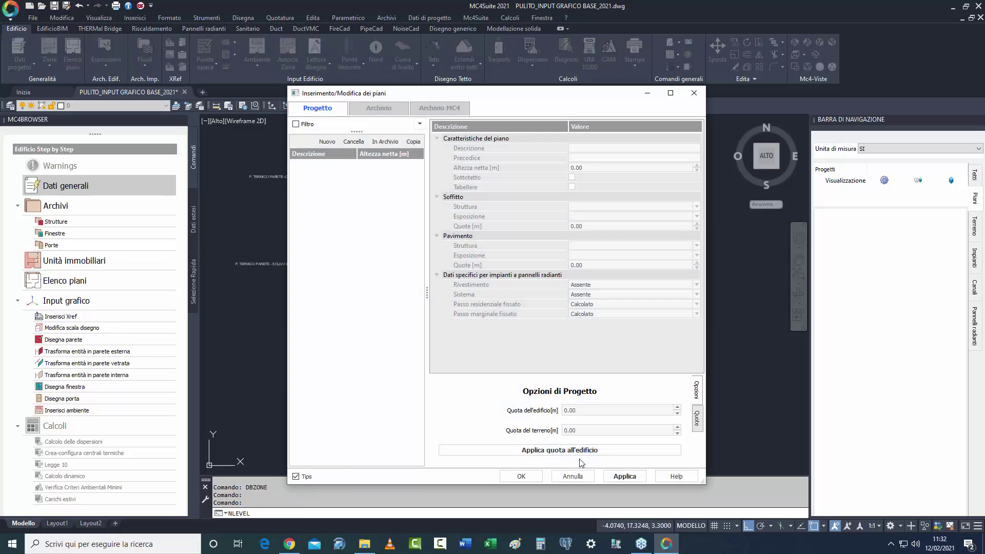
pyautogui.click(330, 142)
pyautogui.moveTo(513, 238); pyautogui.dragTo(459, 238)
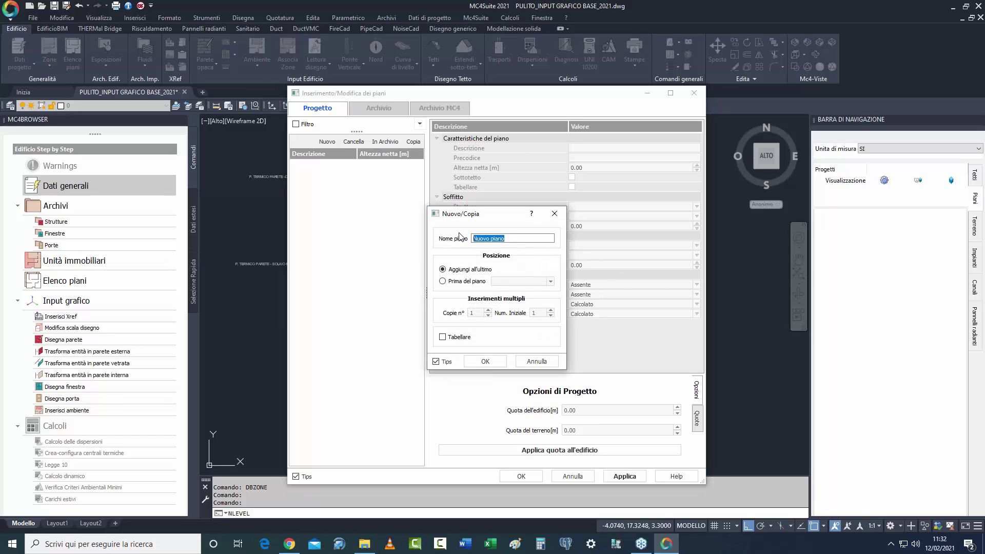
pyautogui.write('PT')
pyautogui.click(485, 361)
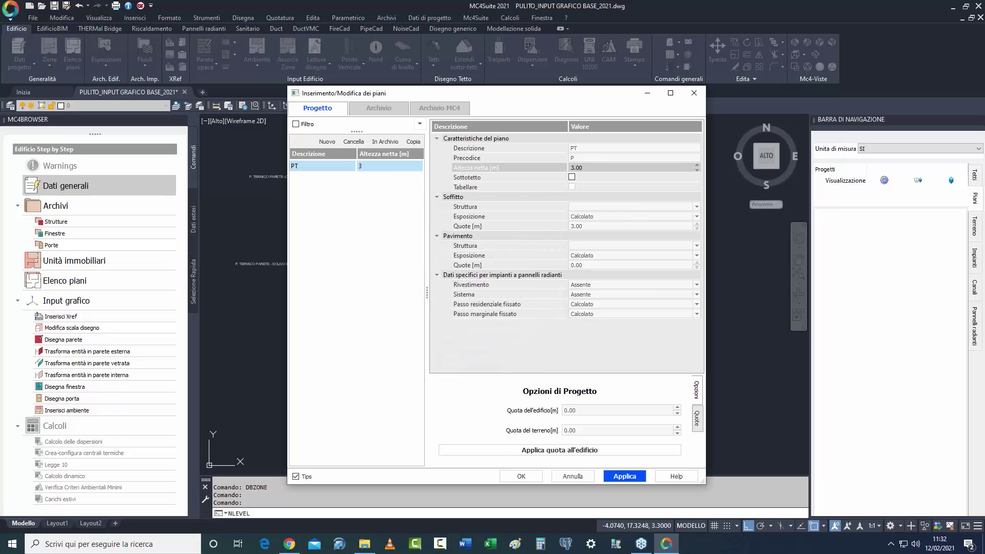
# Assign Soffitto interpiano as floor PT's ceiling structure and Pavimento interpiano as its floor structure, and confirm the floor list.
pyautogui.click(598, 207)
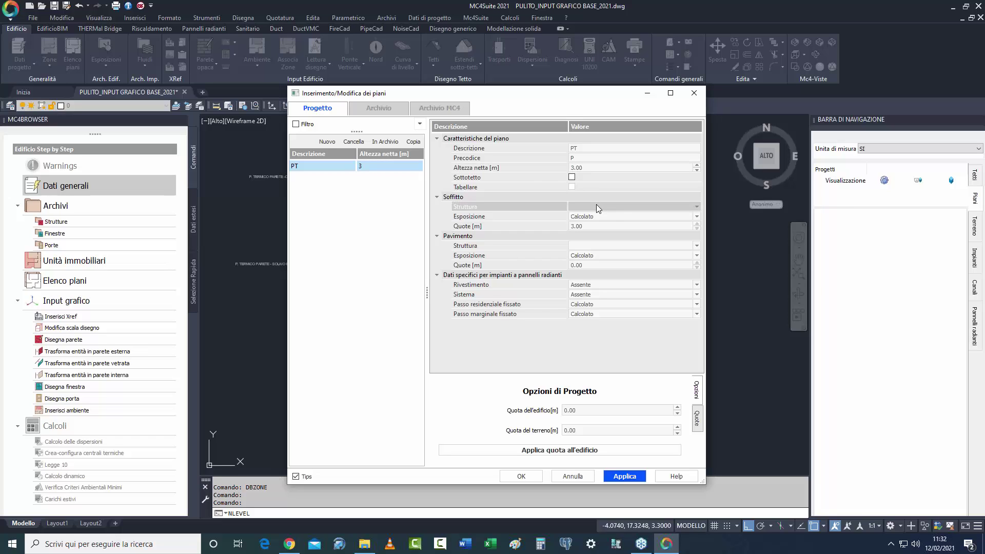
pyautogui.click(596, 205)
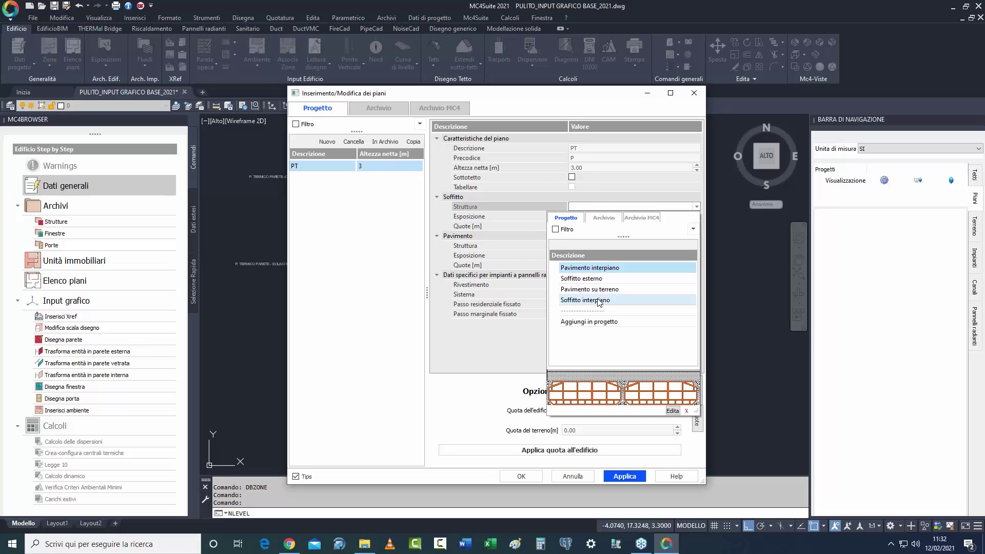
pyautogui.click(598, 301)
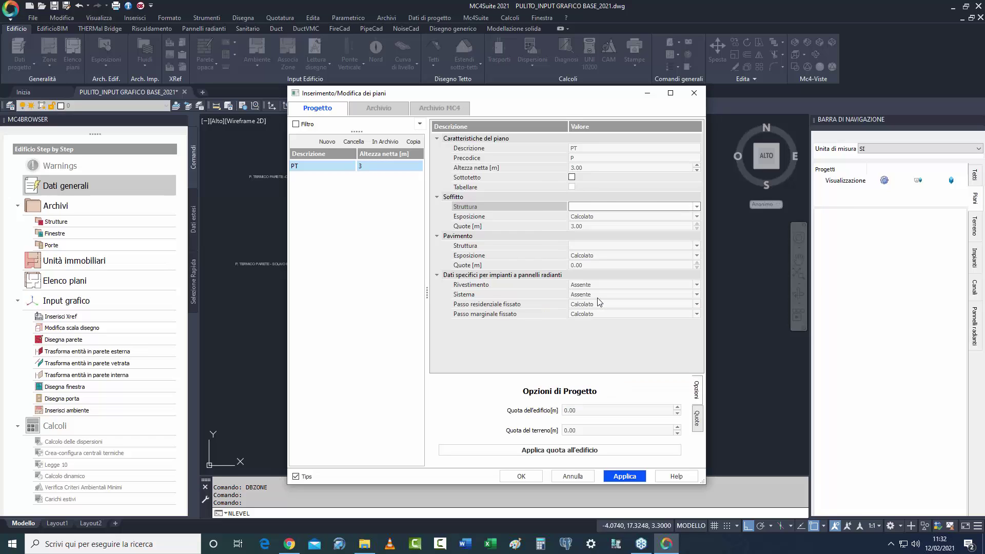
pyautogui.click(593, 244)
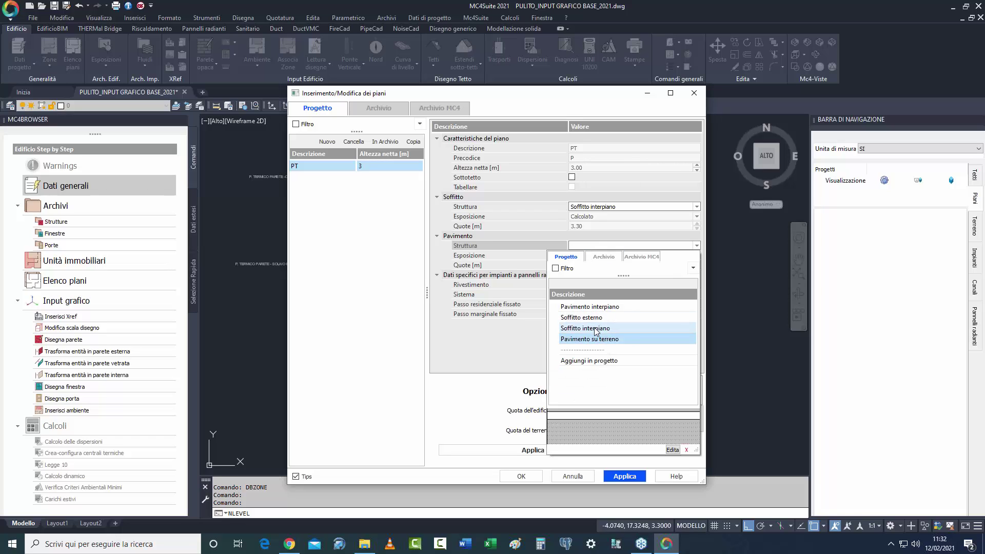
pyautogui.click(605, 307)
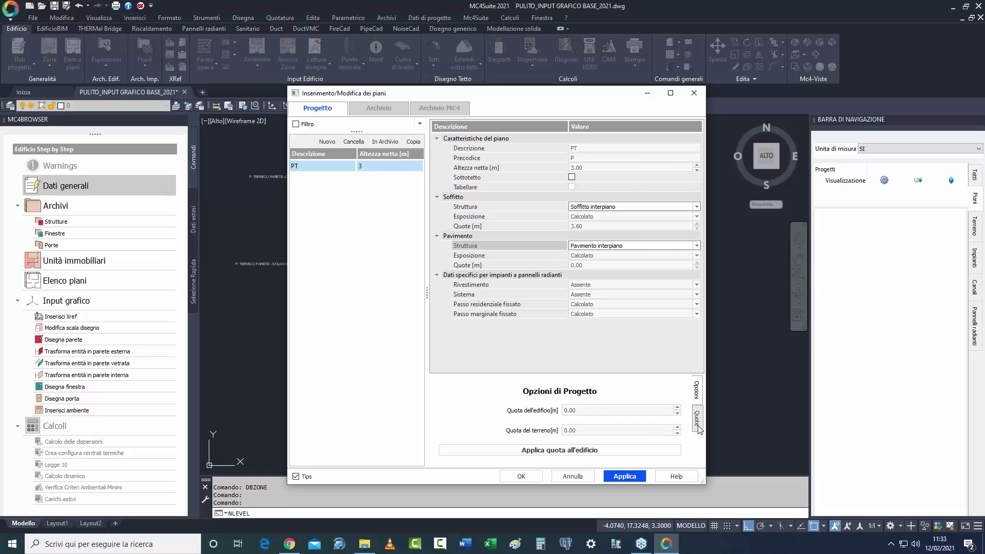
pyautogui.click(524, 478)
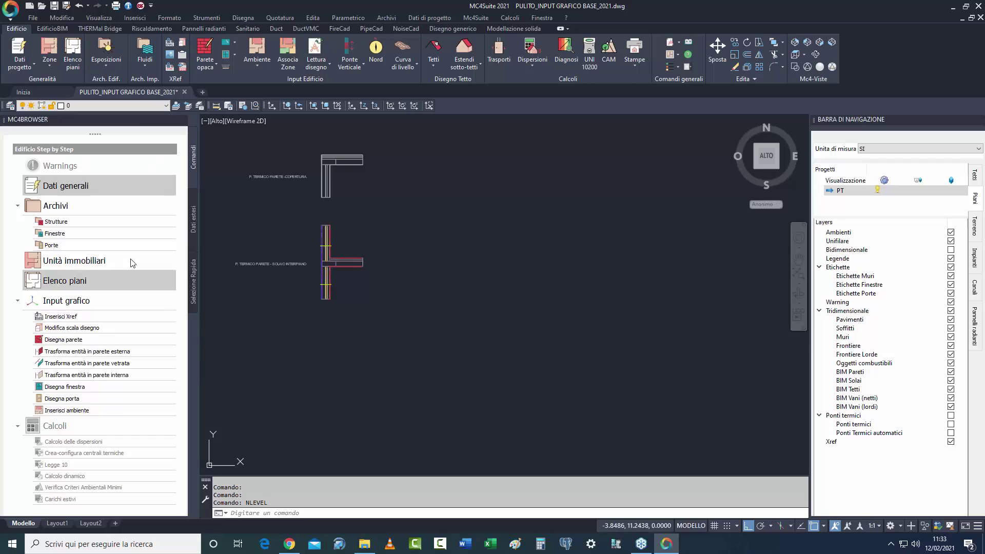
pyautogui.click(192, 236)
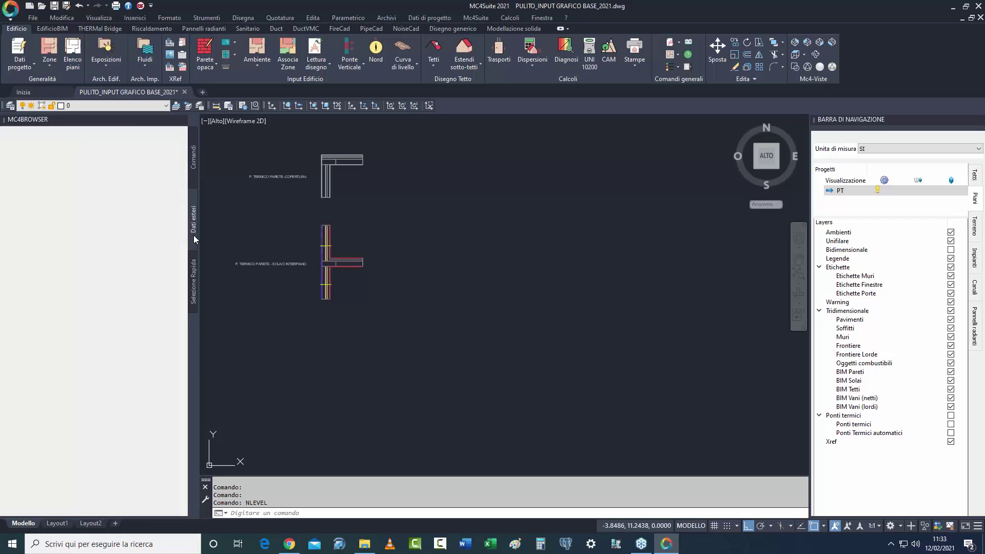
pyautogui.click(194, 177)
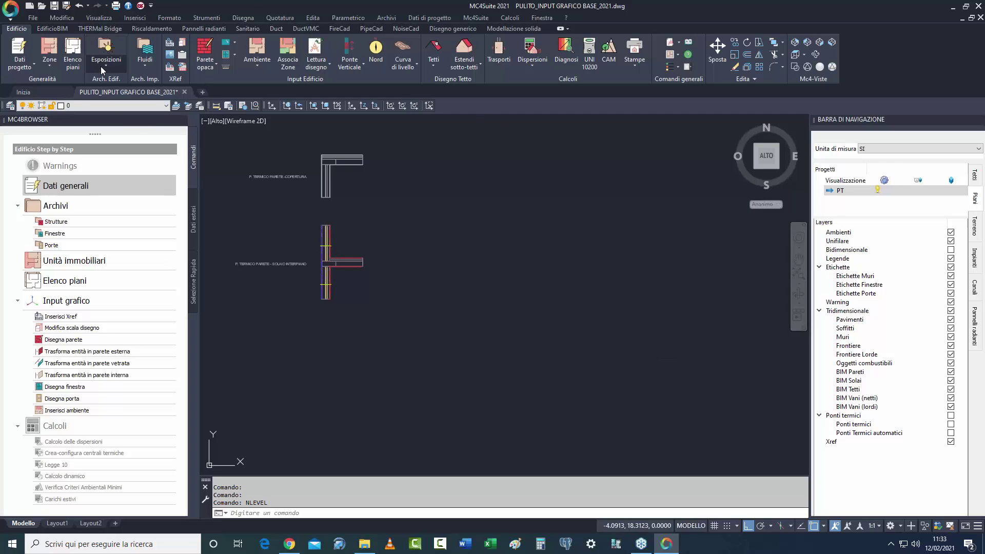
# Review floor PT's settings in the project's floor list and close the list without saving changes.
pyautogui.click(74, 61)
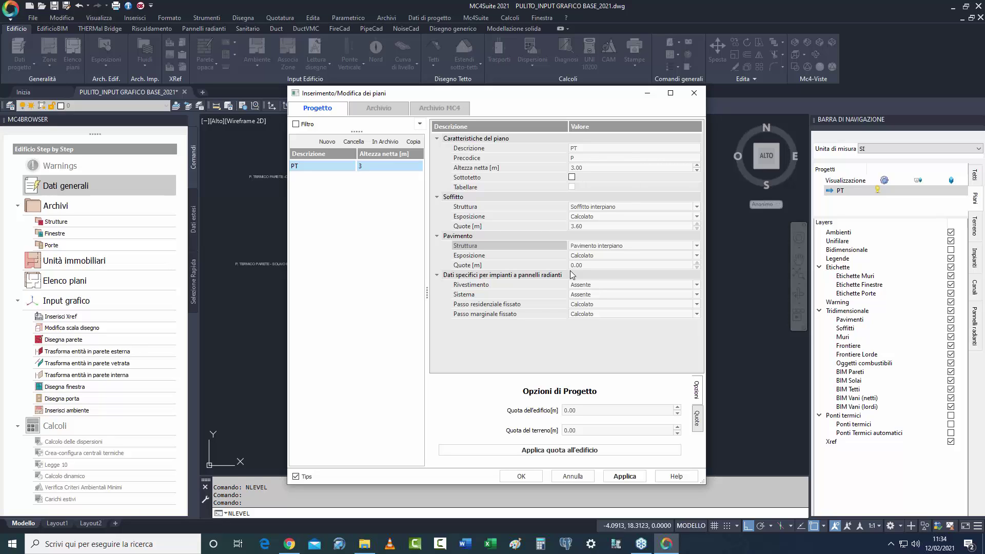
pyautogui.click(569, 476)
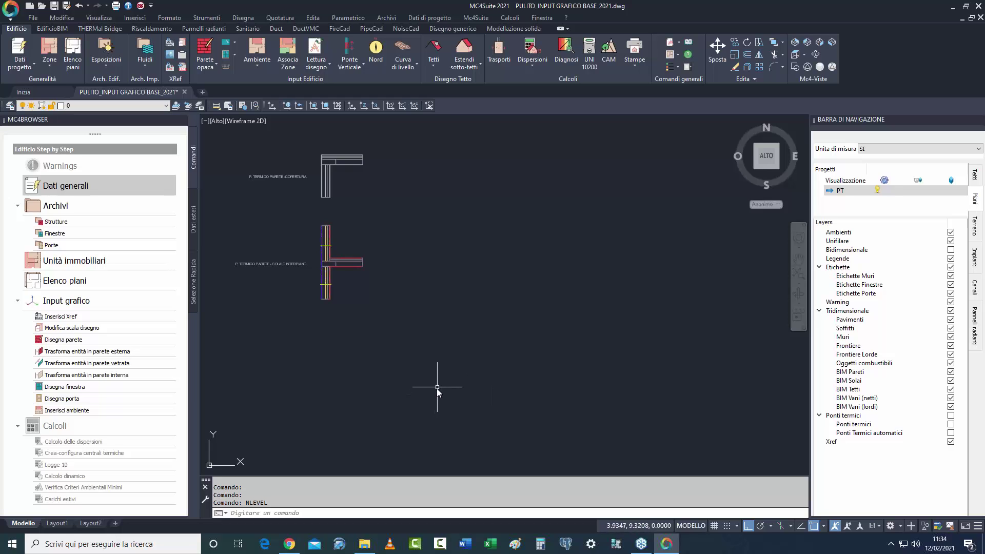
pyautogui.moveTo(429, 304); pyautogui.dragTo(415, 341, button='middle')
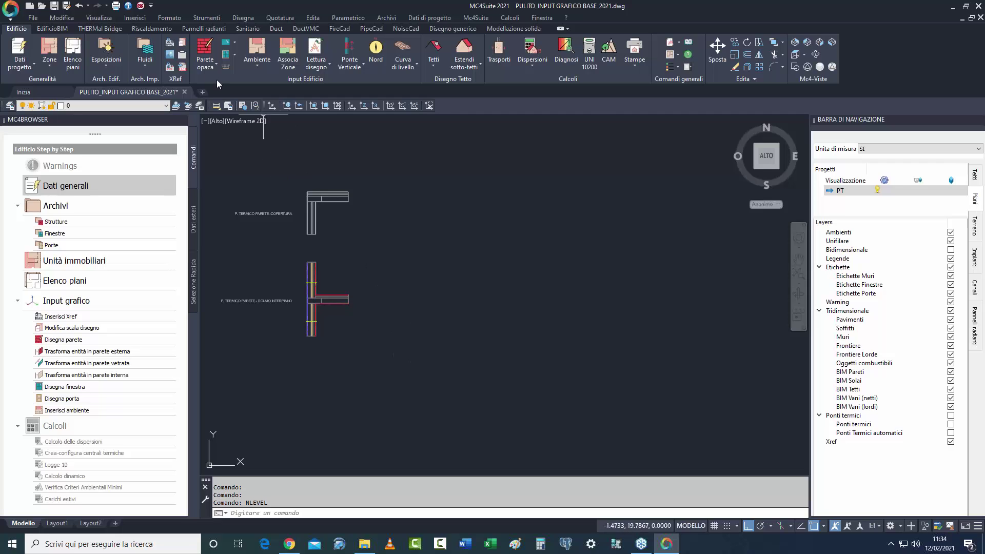
# Check the drawing's length, angle and insertion-scale units and close the units settings without changing them.
pyautogui.click(207, 19)
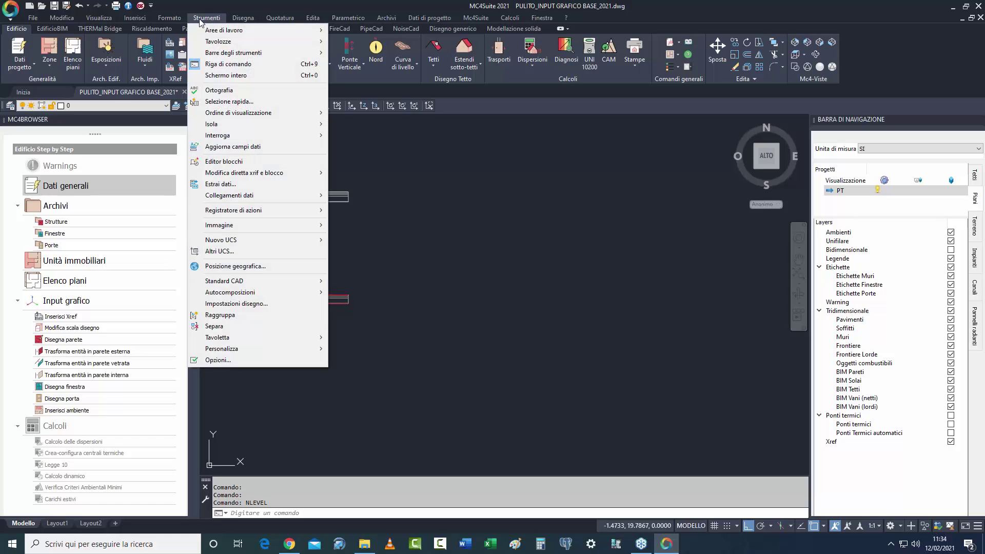
pyautogui.moveTo(170, 18)
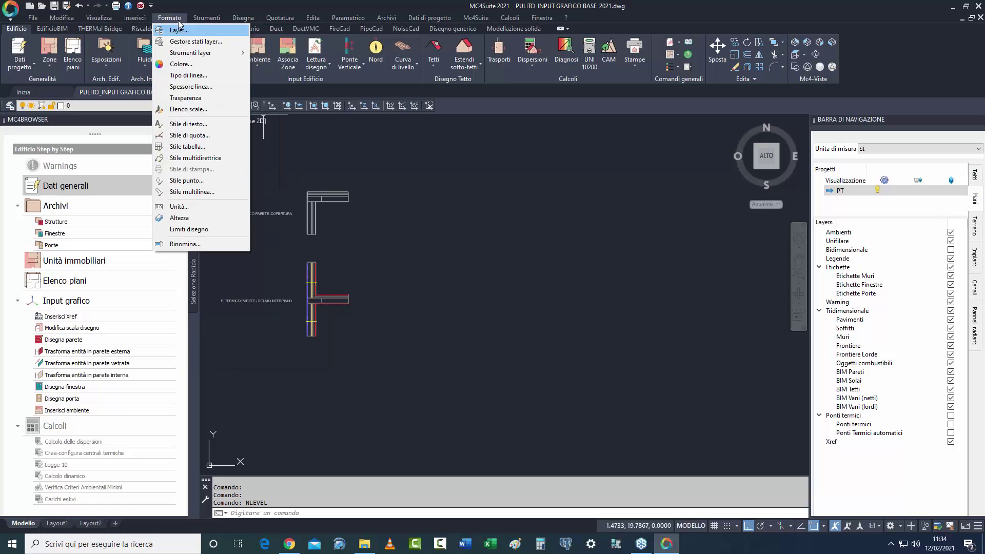
pyautogui.click(185, 207)
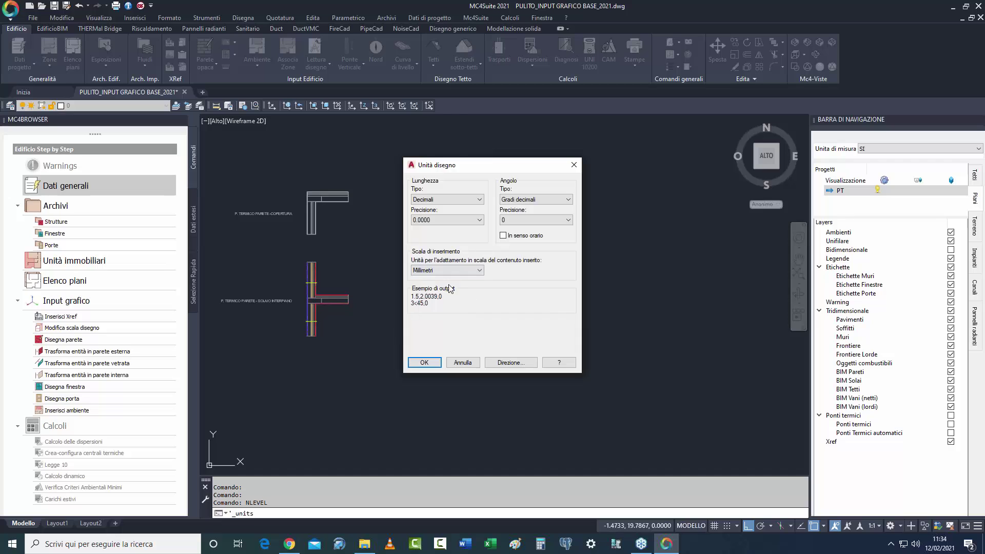
pyautogui.click(462, 362)
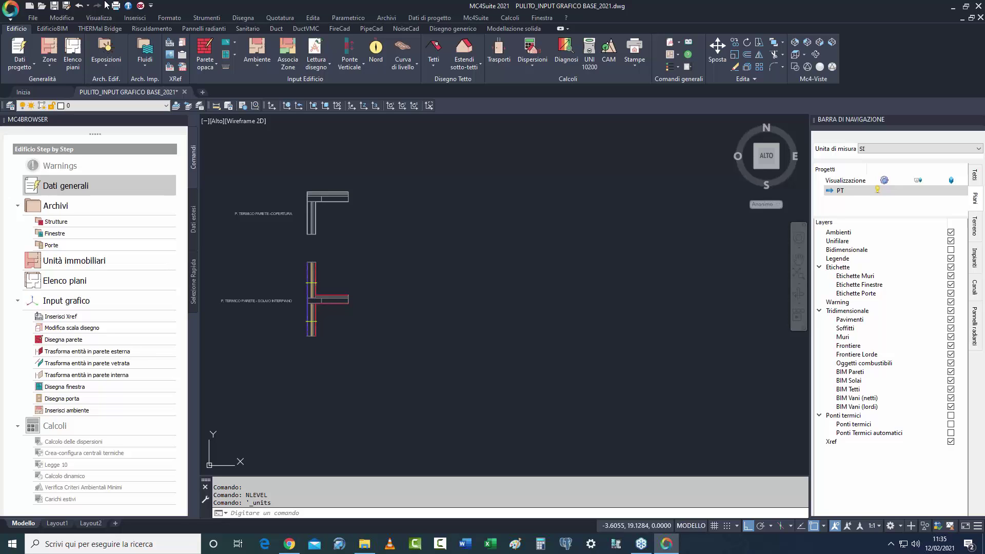
# Start an opaque wall with structure Parete es intonaco at point 1,1 and draw its first horizontal side 10 units long.
pyautogui.click(204, 49)
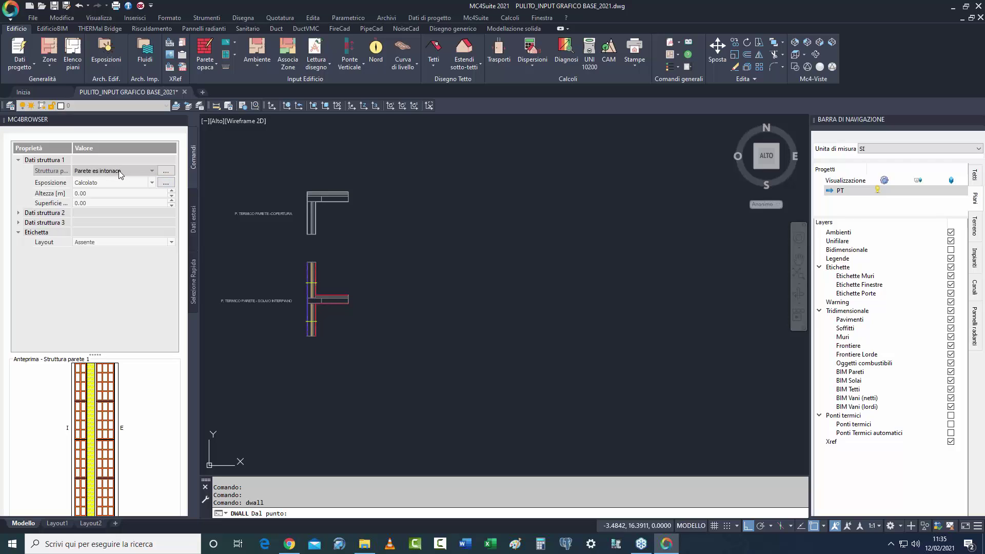
pyautogui.moveTo(301, 445); pyautogui.dragTo(333, 400, button='middle')
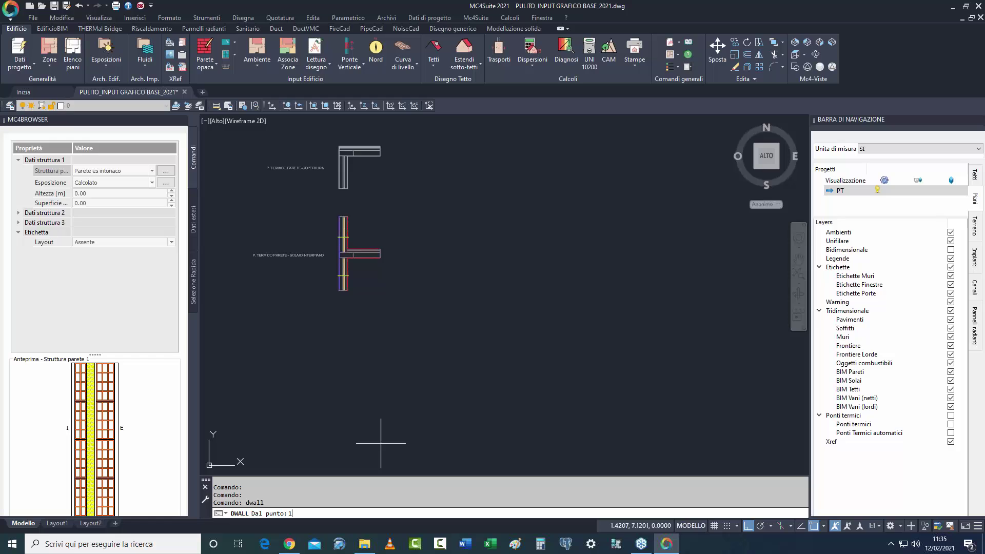
pyautogui.press('Return')
pyautogui.moveTo(385, 407); pyautogui.dragTo(440, 282, button='middle')
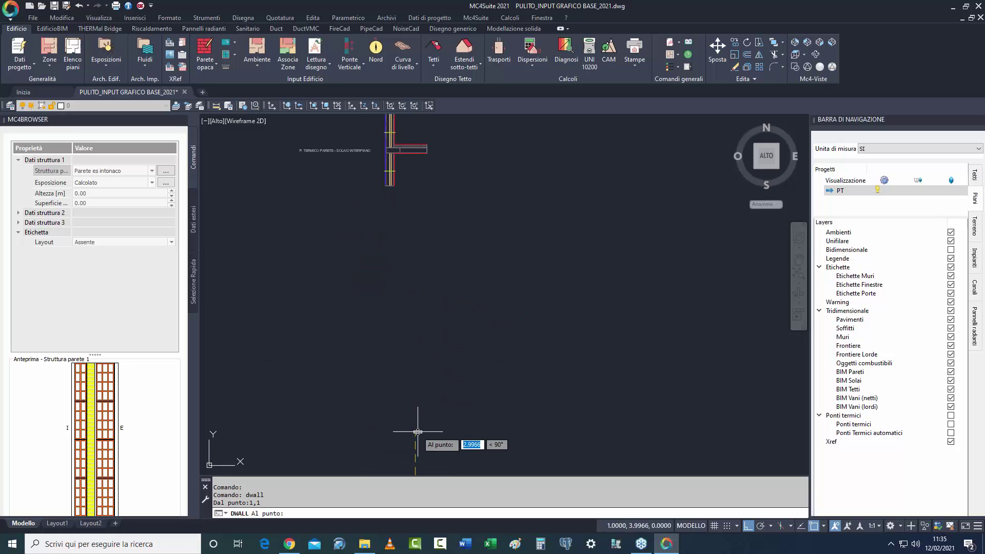
pyautogui.moveTo(424, 427); pyautogui.dragTo(480, 292, button='middle')
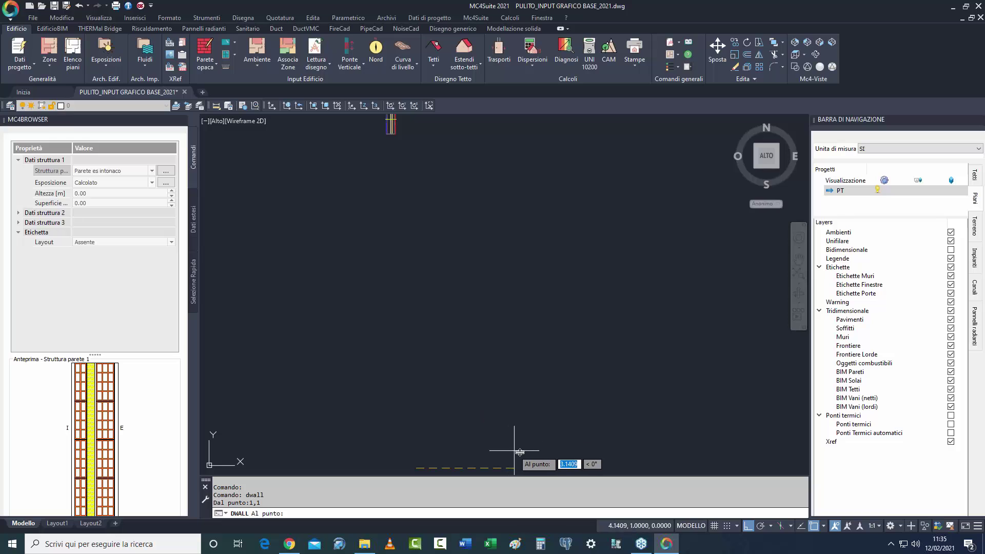
pyautogui.write('10')
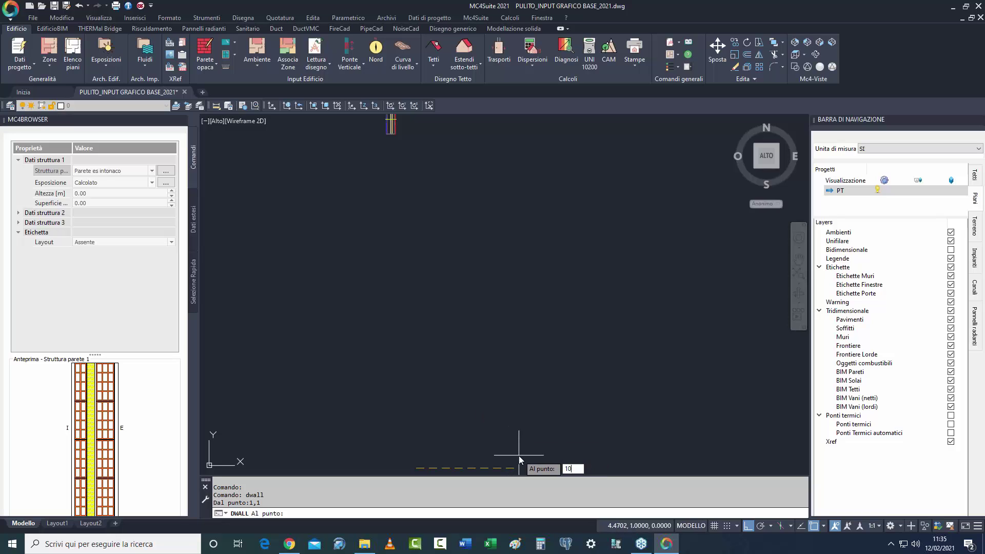
pyautogui.press('Return')
# Continue the wall 5 units up and 10 units back, and close the rectangle at its starting corner.
pyautogui.moveTo(596, 334); pyautogui.dragTo(519, 307, button='middle')
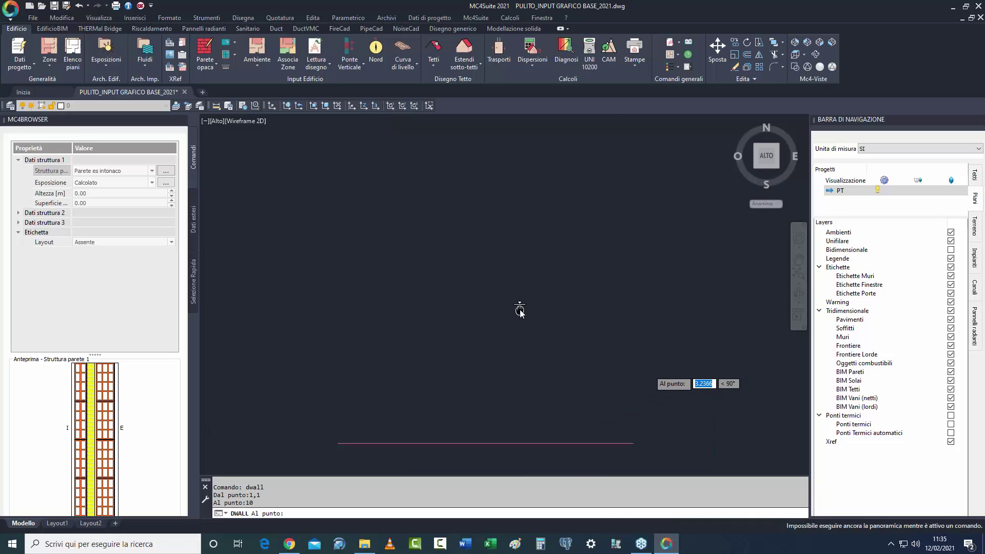
pyautogui.write('5')
pyautogui.press('Return')
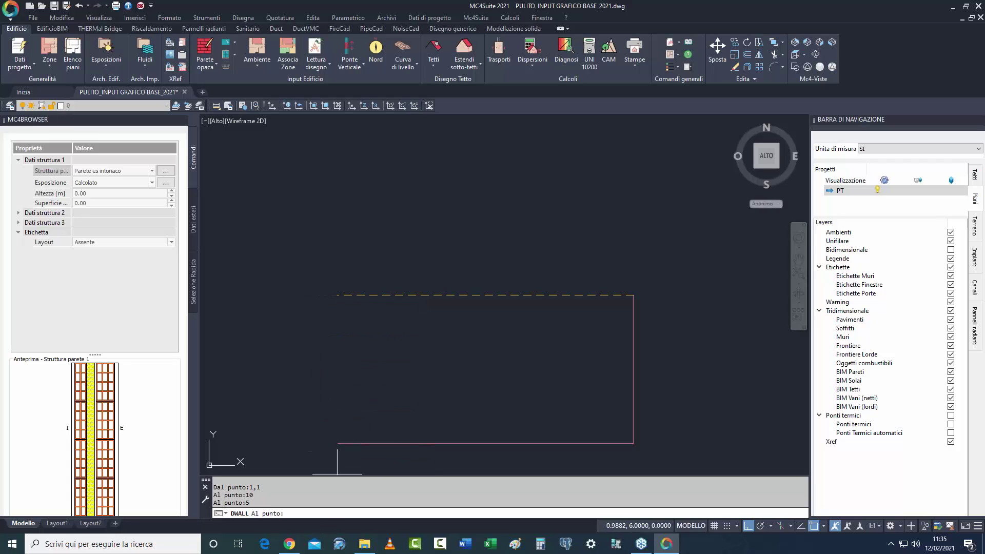
pyautogui.press('Return')
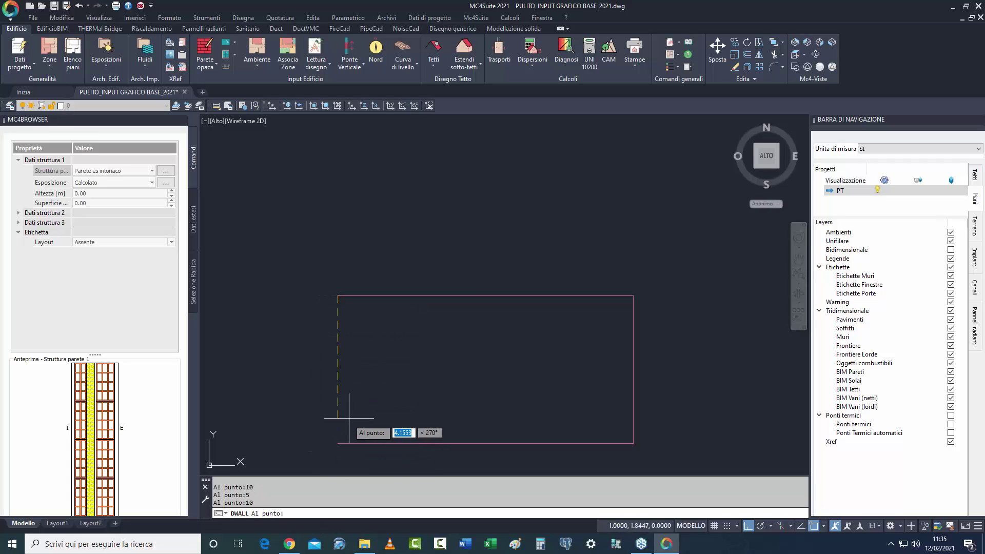
pyautogui.press('Return')
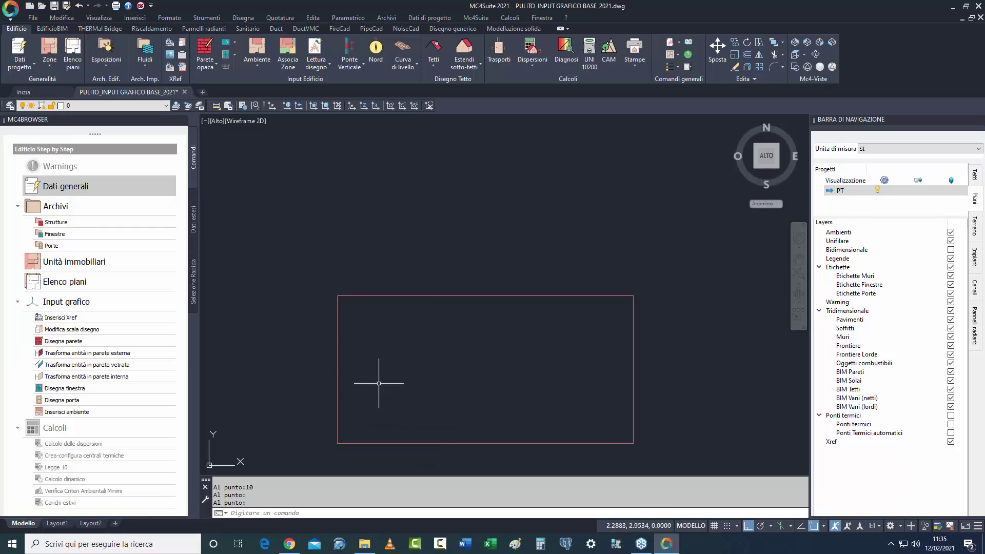
# Delete all four walls of the rectangle just drawn.
pyautogui.moveTo(423, 367); pyautogui.dragTo(362, 300, button='middle')
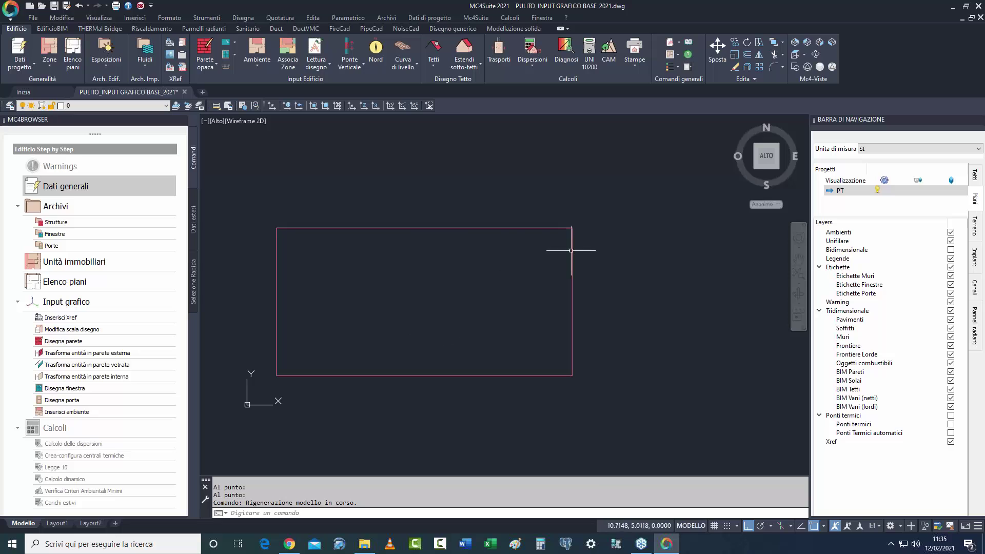
pyautogui.click(605, 206)
pyautogui.click(268, 407)
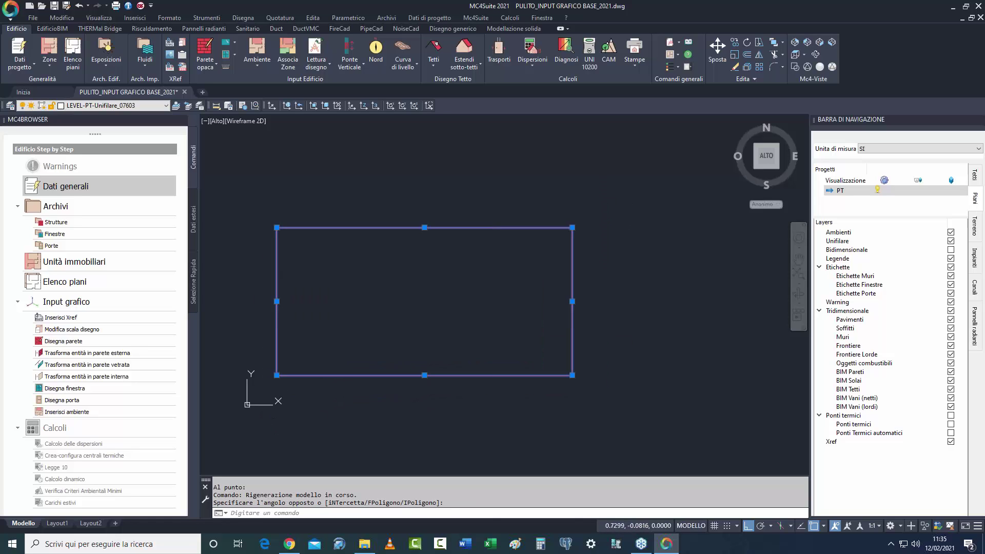
pyautogui.press('Delete')
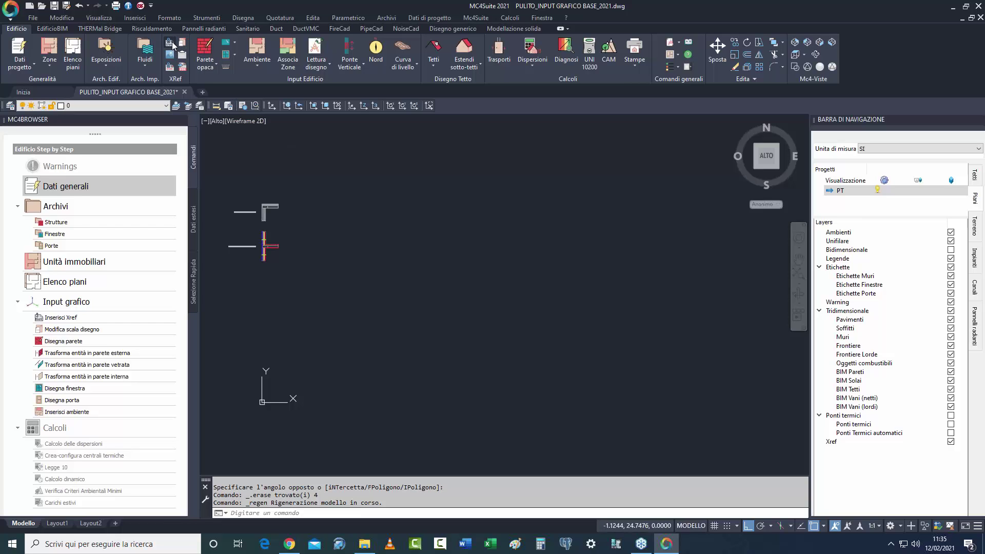
# Attach Piano Terra.dwg as an external reference at 0,0,0 with scale 1 and rotation 0, and save the drawing.
pyautogui.click(171, 42)
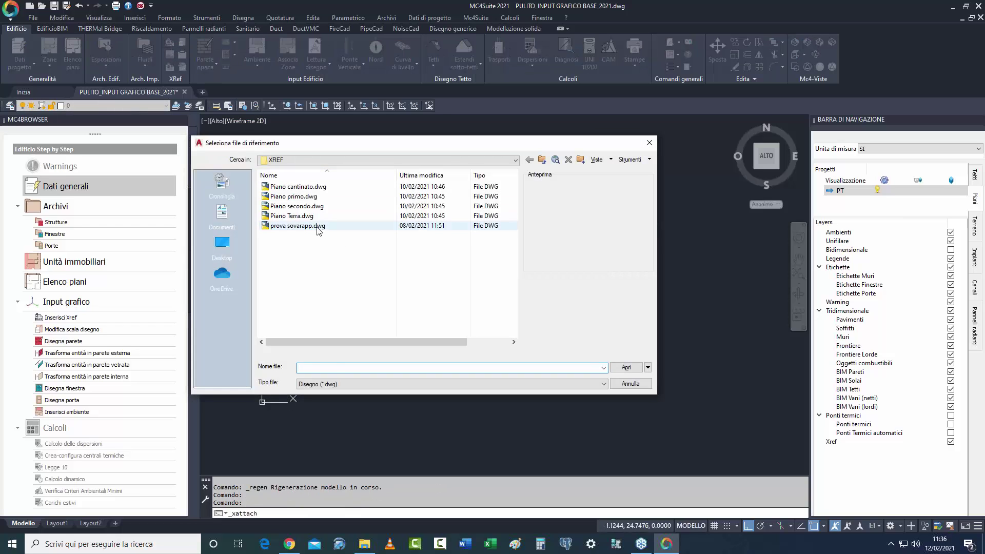
pyautogui.click(315, 216)
pyautogui.click(626, 367)
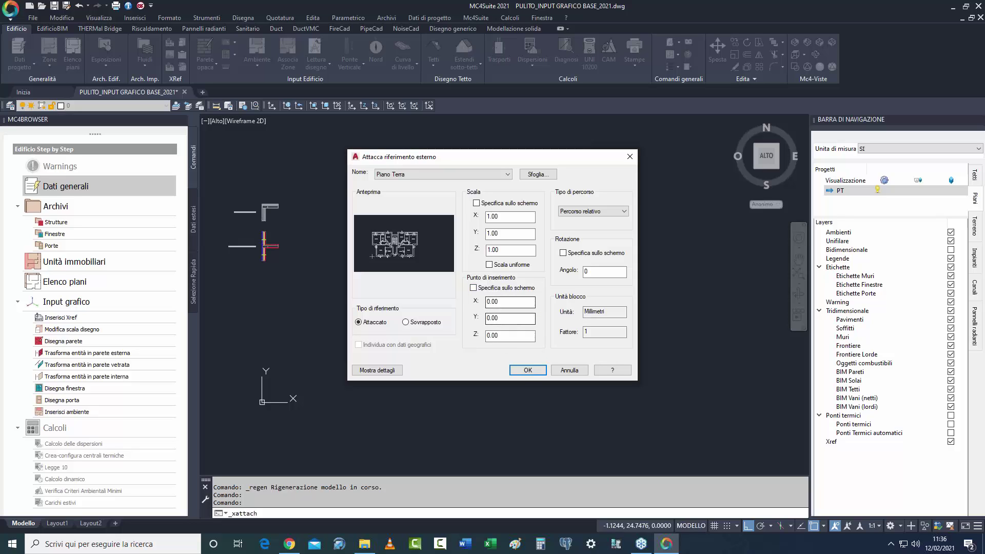
pyautogui.click(529, 371)
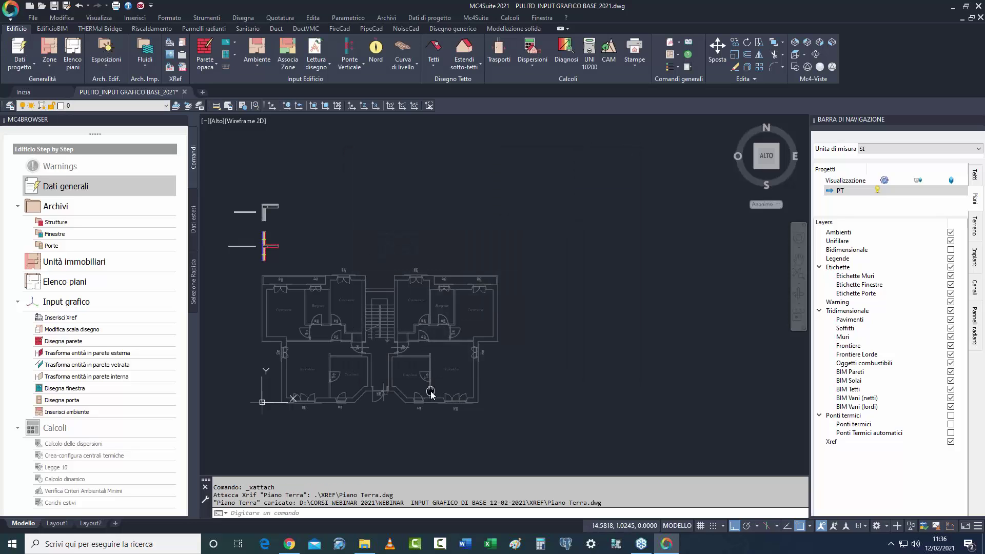
pyautogui.scroll(5, 466, 376)
pyautogui.moveTo(437, 377); pyautogui.dragTo(437, 387, button='middle')
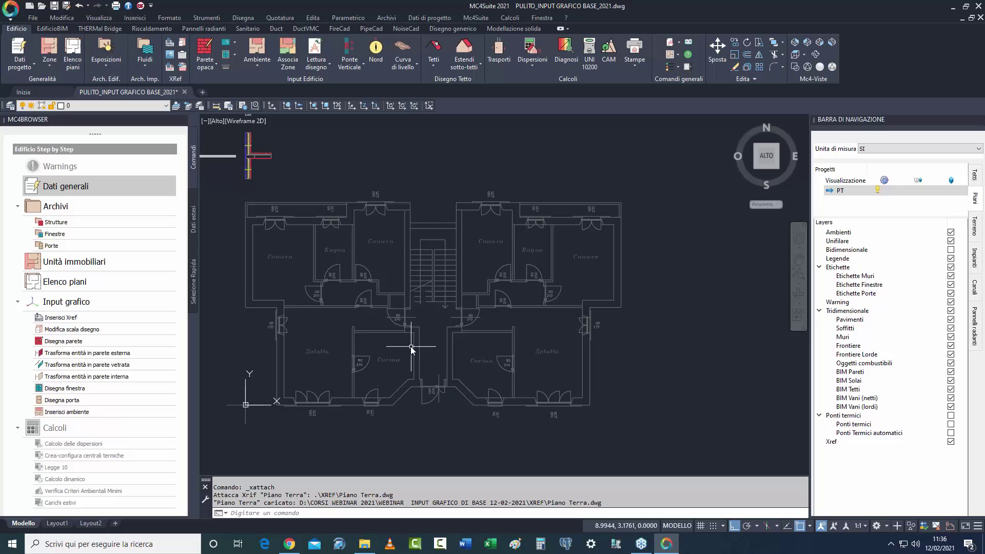
pyautogui.hotkey('ctrl', 's')
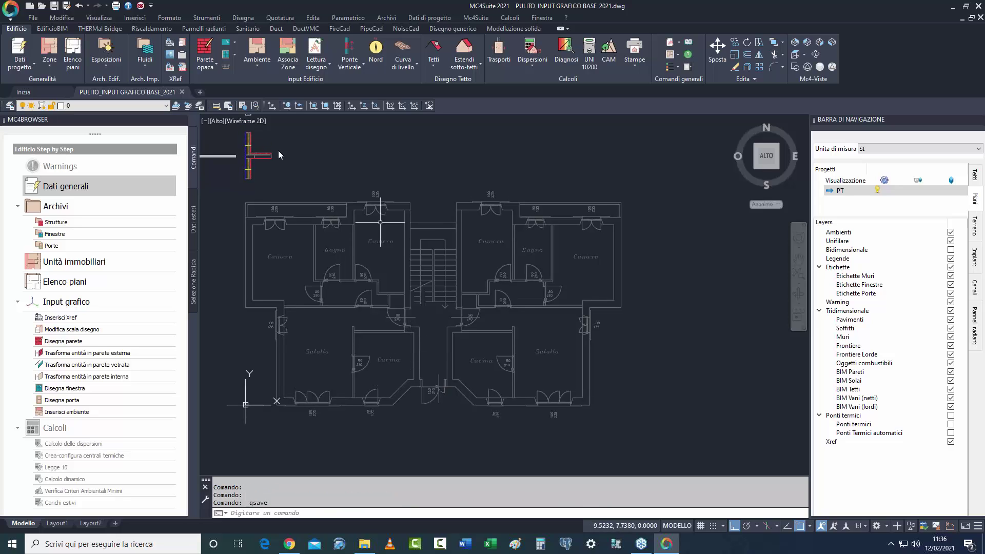
# Open the reference drawing Piano Terra.dwg from the XREF folder.
pyautogui.click(42, 6)
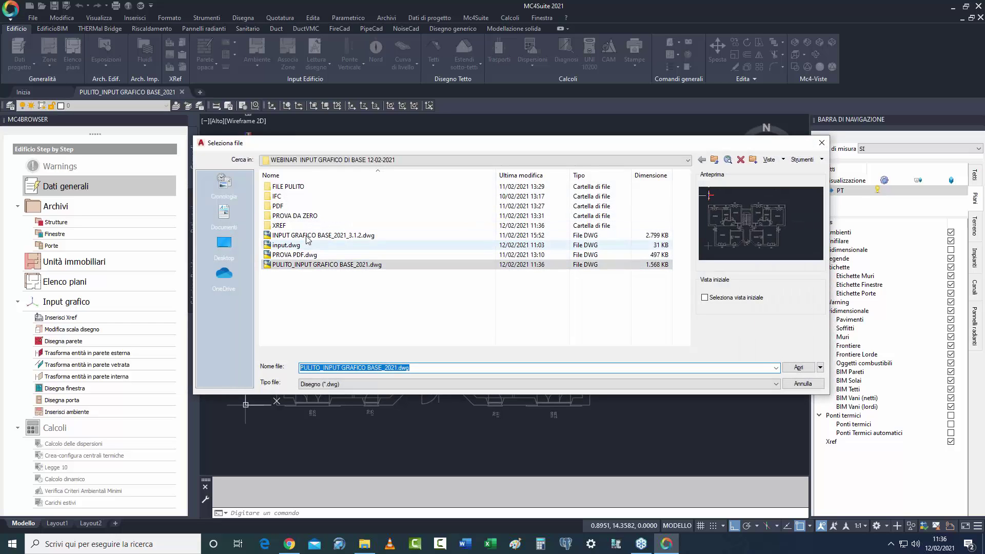
pyautogui.click(281, 225)
pyautogui.doubleClick(282, 225)
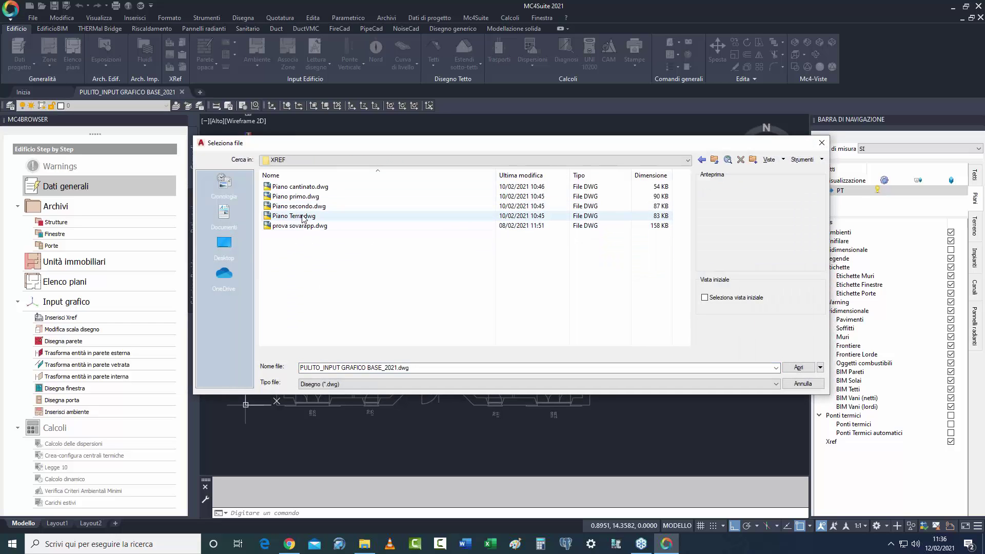
pyautogui.click(294, 216)
pyautogui.click(798, 368)
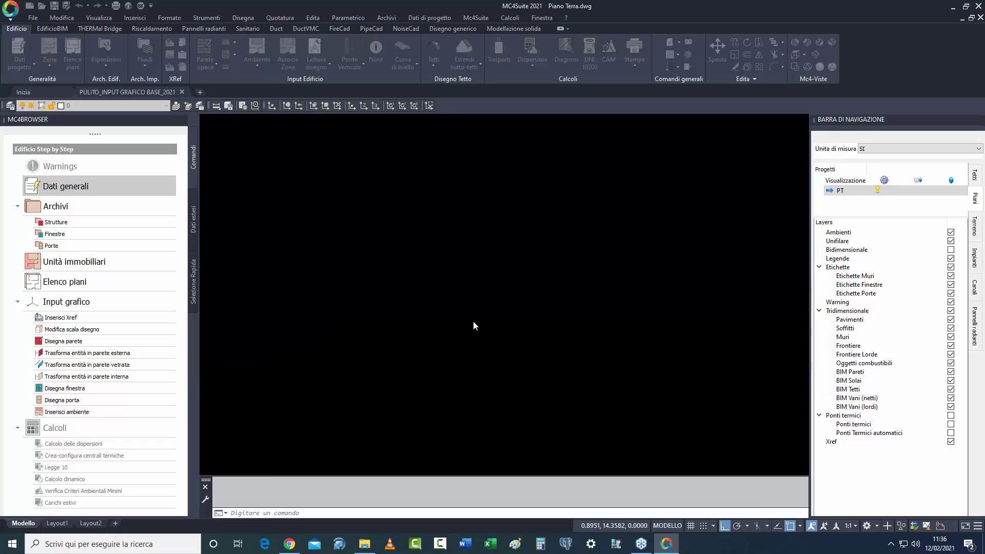
pyautogui.click(431, 257)
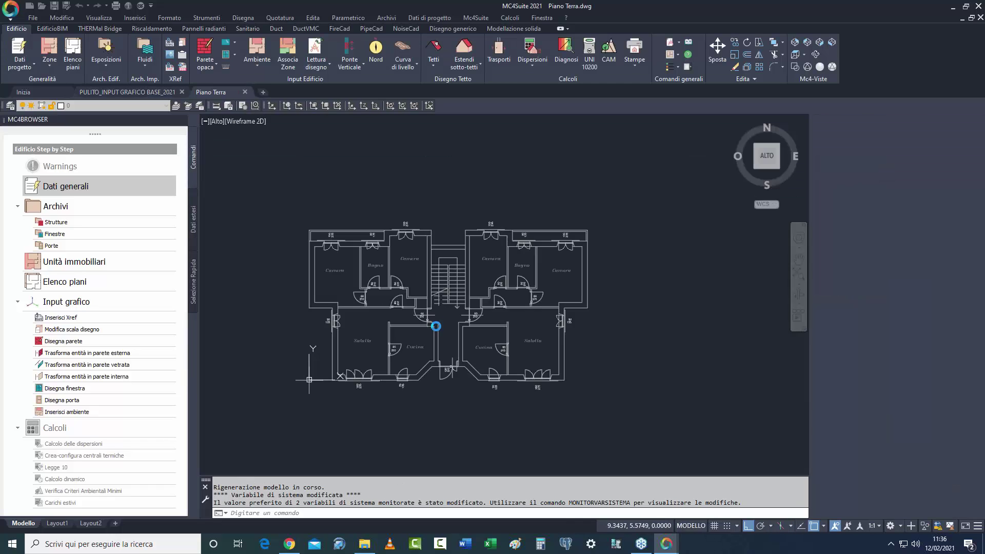
# Examine the ground-floor plan's placement relative to the origin and review the drawing's layer list.
pyautogui.moveTo(433, 356); pyautogui.dragTo(400, 349, button='middle')
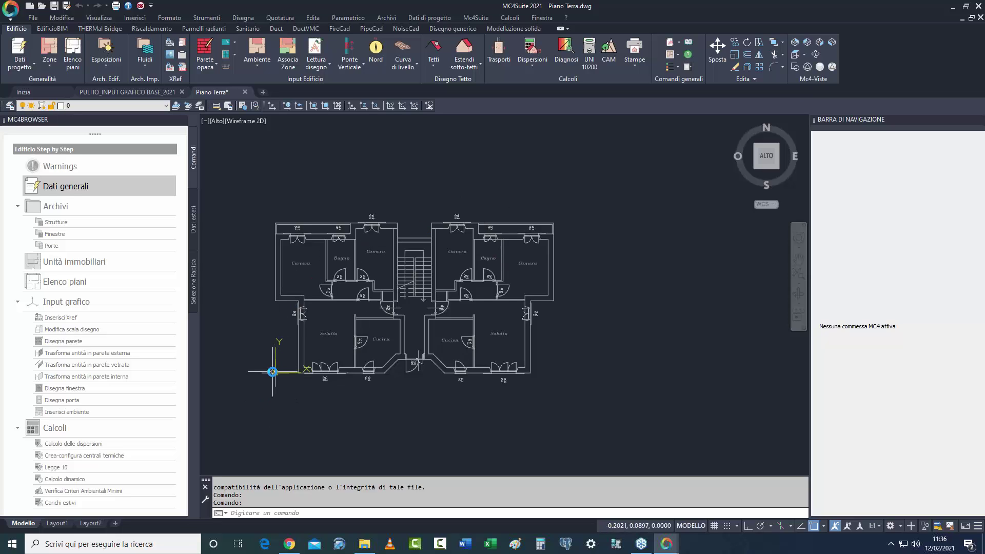
pyautogui.scroll(-3, 407, 400)
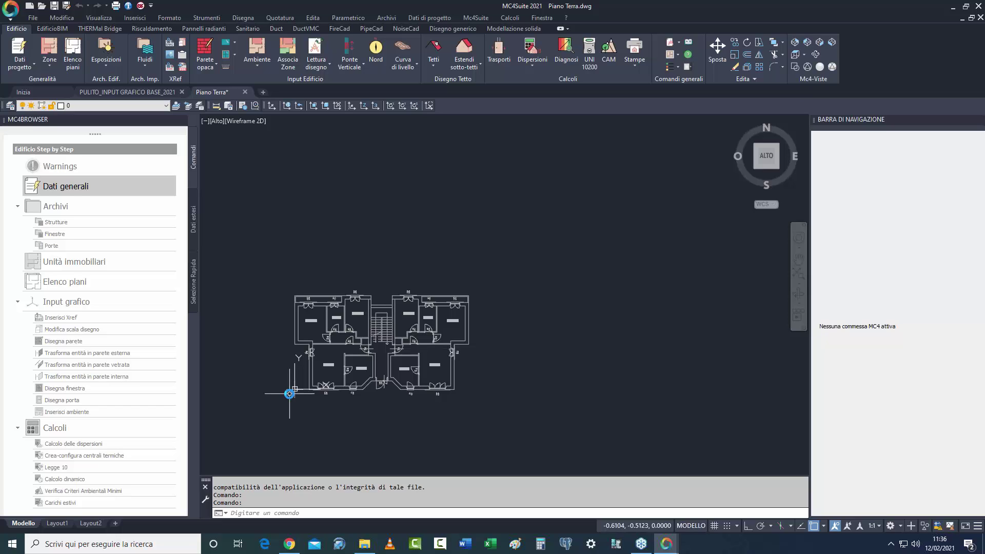
pyautogui.moveTo(348, 407); pyautogui.dragTo(339, 412, button='middle')
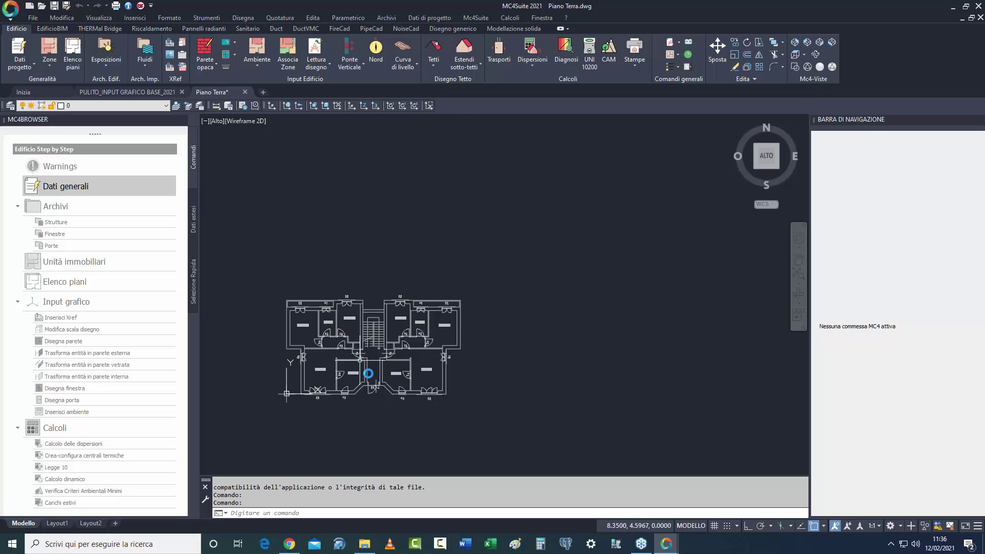
pyautogui.moveTo(387, 410); pyautogui.dragTo(393, 359, button='middle')
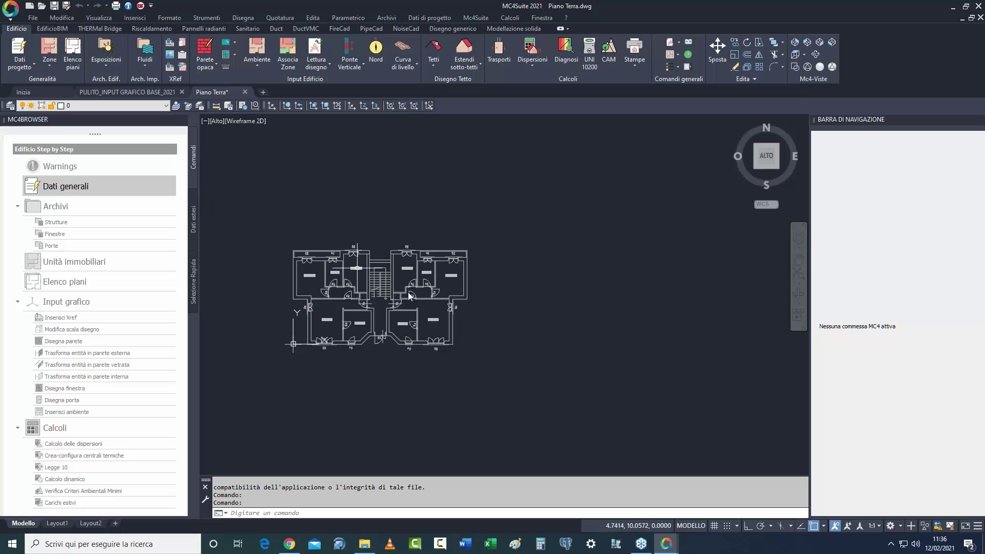
pyautogui.moveTo(461, 363); pyautogui.dragTo(460, 388, button='middle')
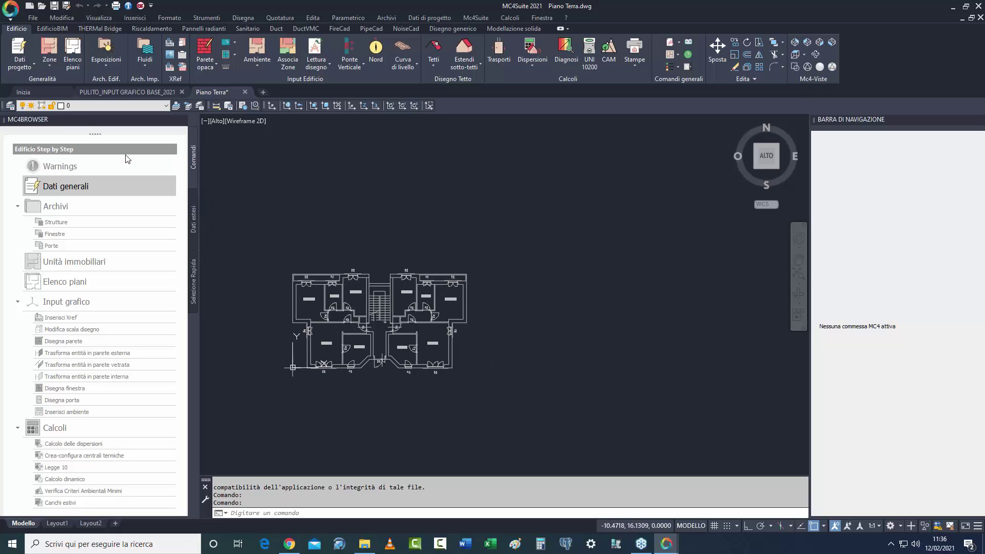
pyautogui.click(11, 105)
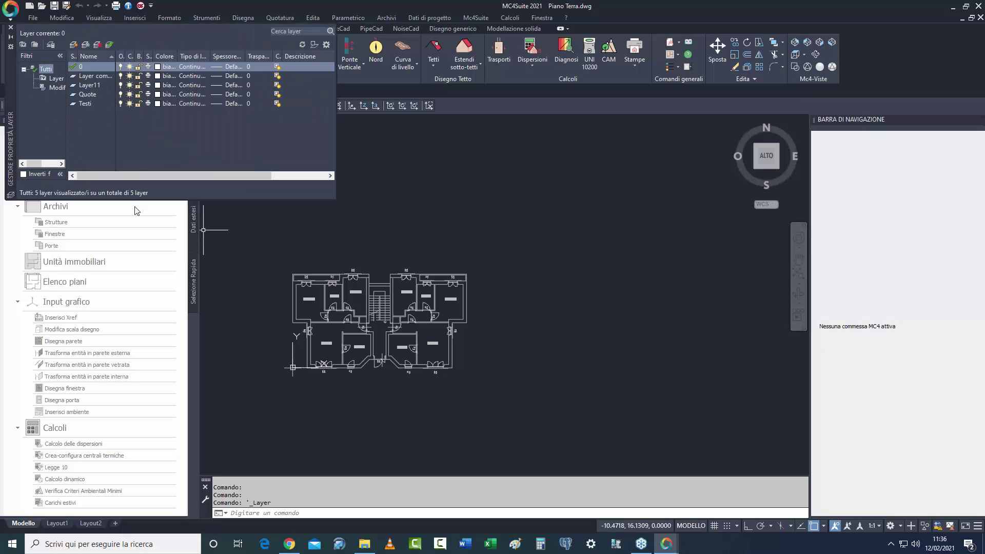
pyautogui.click(12, 28)
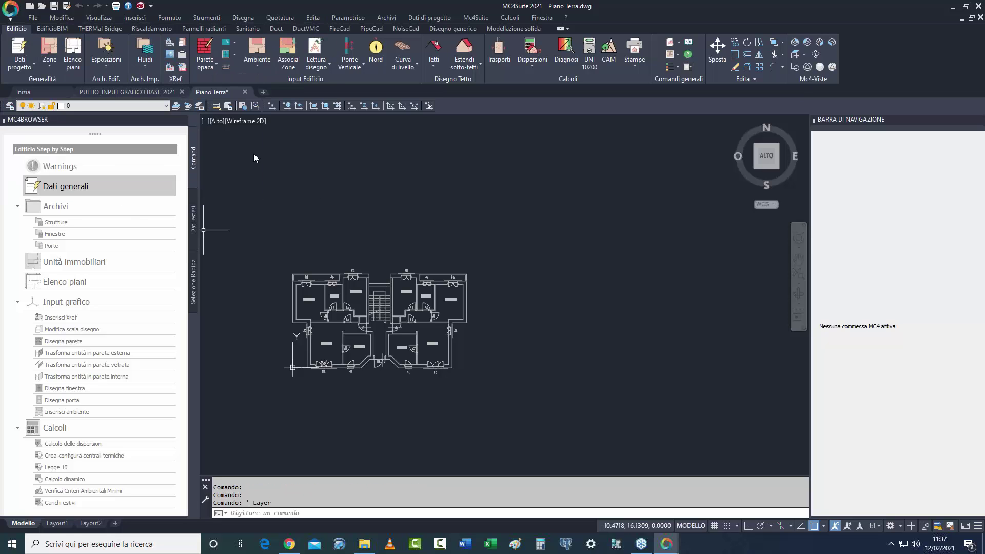
# Inspect the drawing area surrounding the ground-floor plan and the origin, both from far out and close up.
pyautogui.scroll(-10, 420, 370)
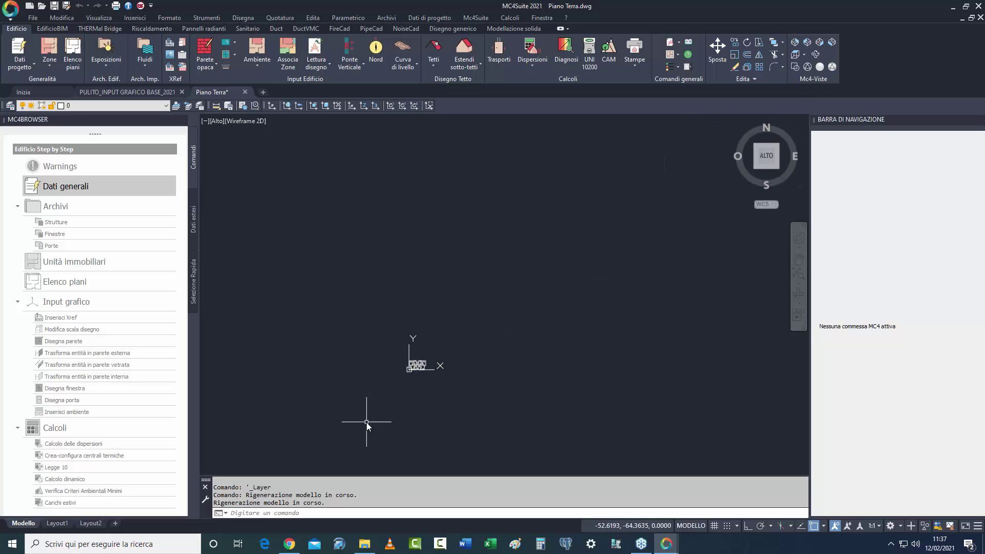
pyautogui.scroll(10, 414, 382)
pyautogui.scroll(3, 526, 359)
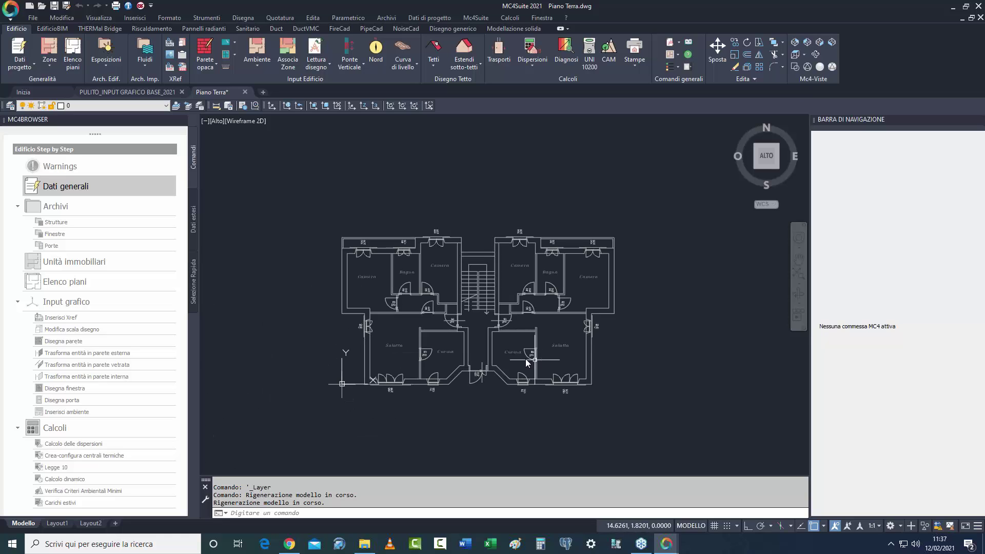
pyautogui.moveTo(461, 308); pyautogui.dragTo(425, 317, button='middle')
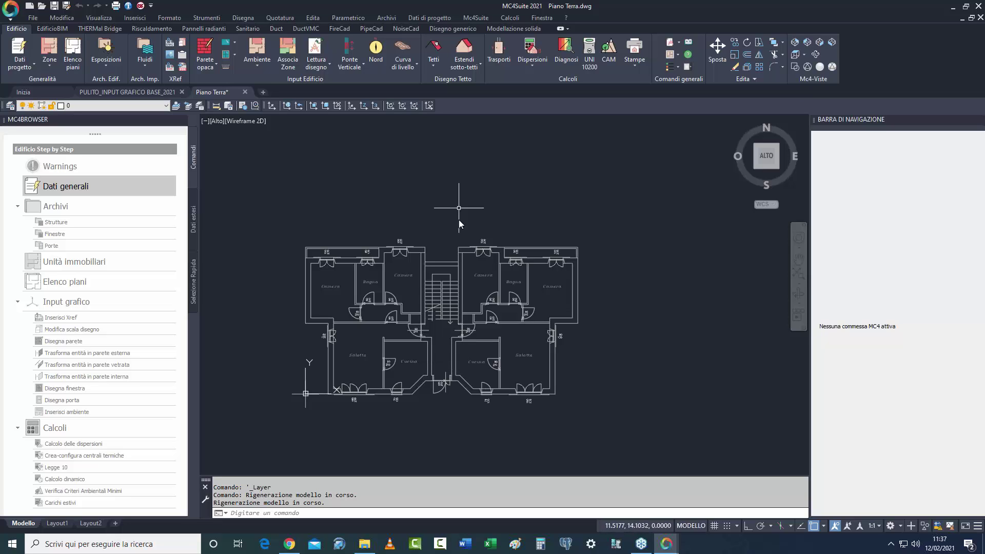
pyautogui.scroll(-10, 426, 362)
pyautogui.scroll(-3, 427, 361)
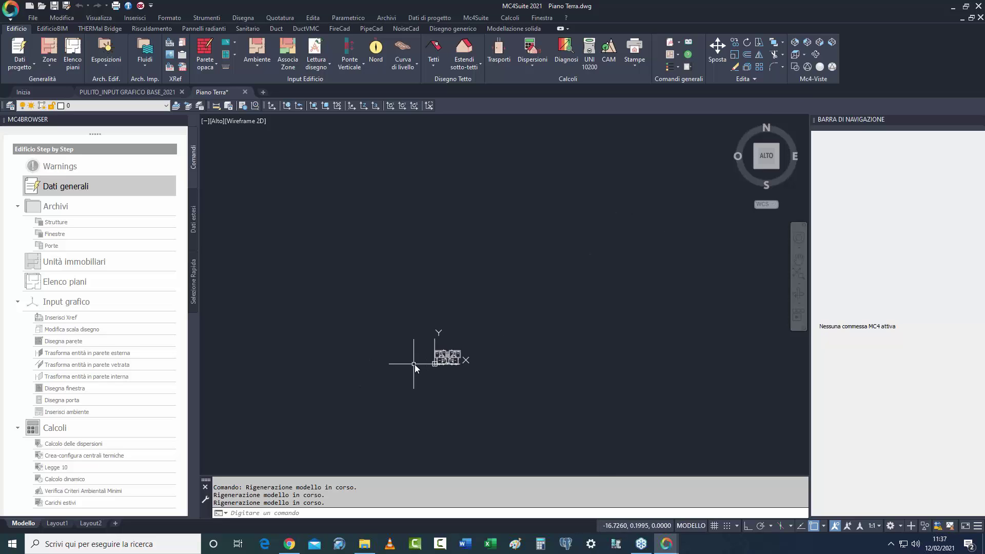
pyautogui.scroll(12, 456, 369)
pyautogui.moveTo(453, 383); pyautogui.dragTo(453, 431, button='middle')
pyautogui.scroll(3, 423, 382)
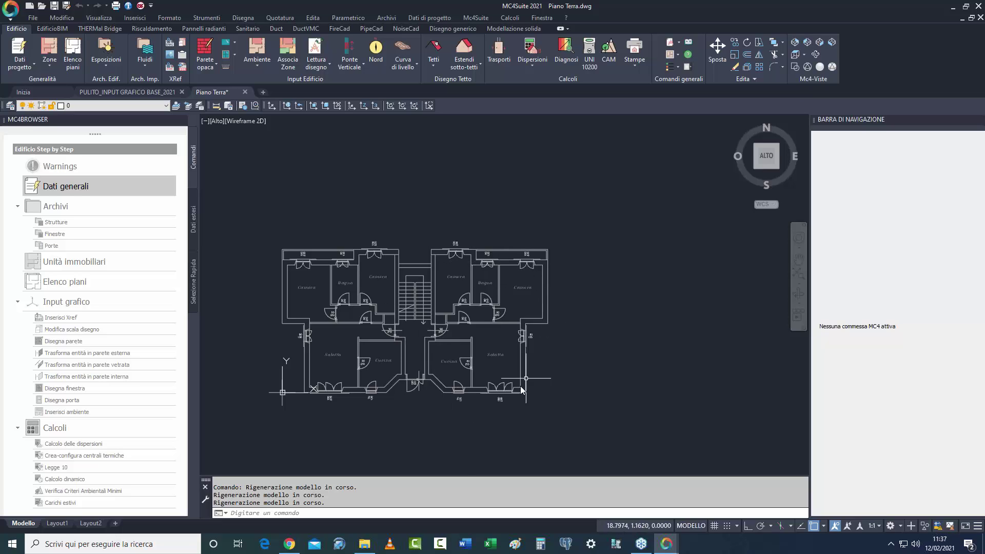
pyautogui.moveTo(404, 435); pyautogui.dragTo(412, 417, button='middle')
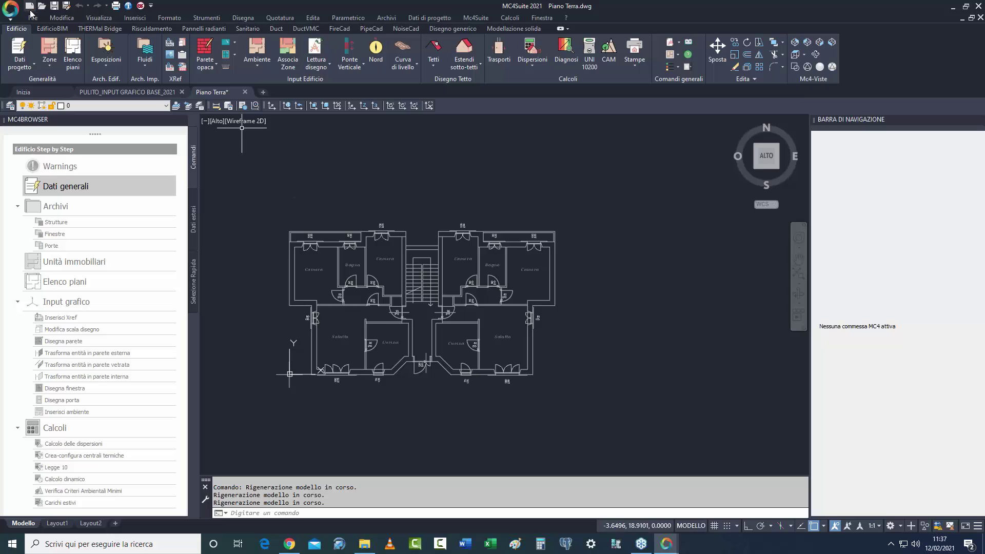
# Create a new blank drawing from the template.
pyautogui.click(11, 9)
pyautogui.click(33, 68)
pyautogui.click(627, 370)
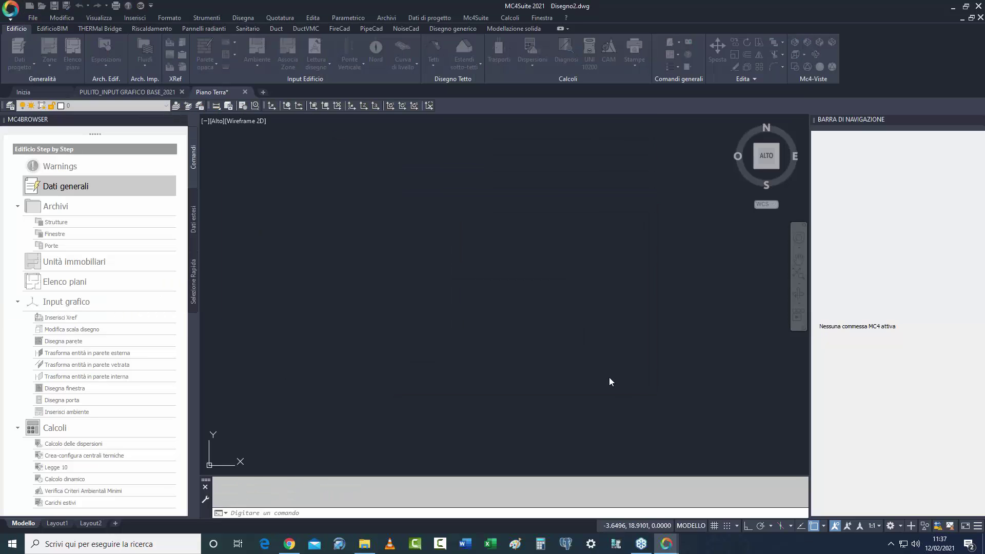
# Return to Piano Terra.dwg and copy the entire ground-floor plan with a specified base point.
pyautogui.click(217, 93)
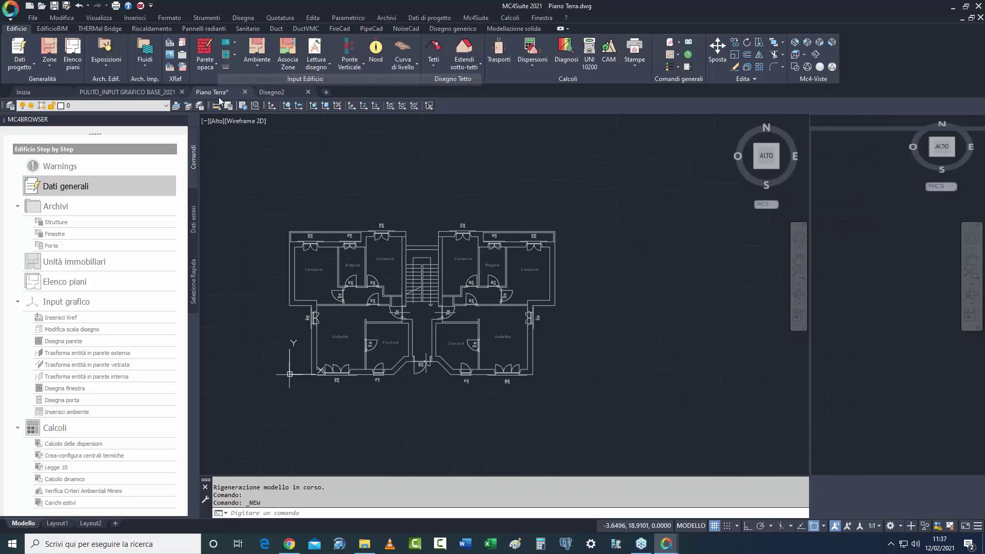
pyautogui.click(255, 426)
pyautogui.click(689, 183)
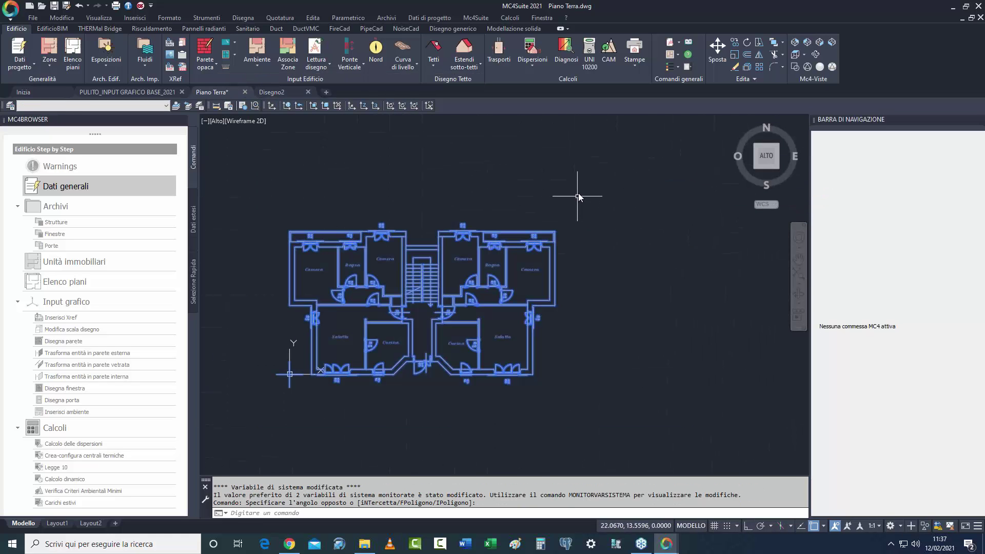
pyautogui.rightClick(578, 197)
pyautogui.click(633, 267)
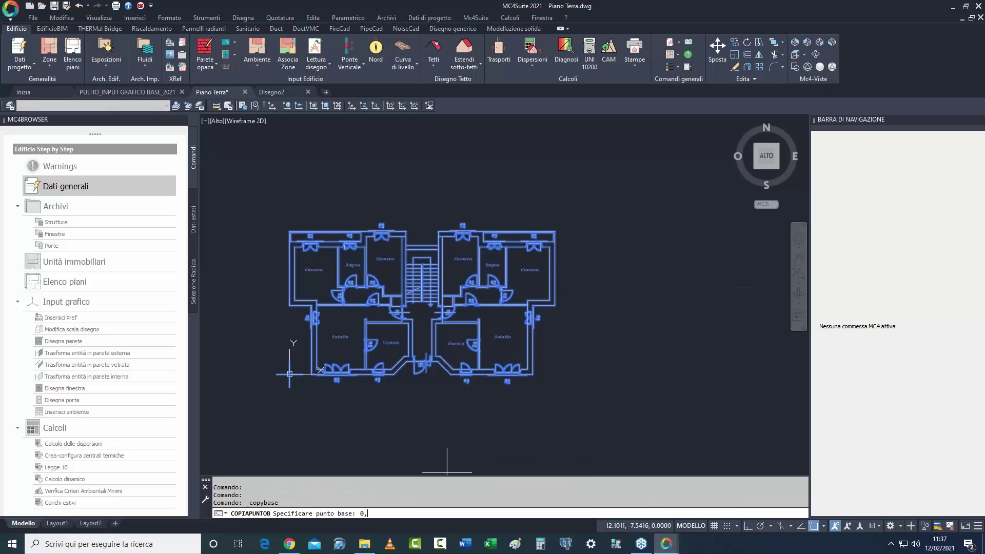
# Copy the selected floor plan with base point 0,0 and paste it into Disegno2 at its original coordinates.
pyautogui.write('0,0')
pyautogui.press('Return')
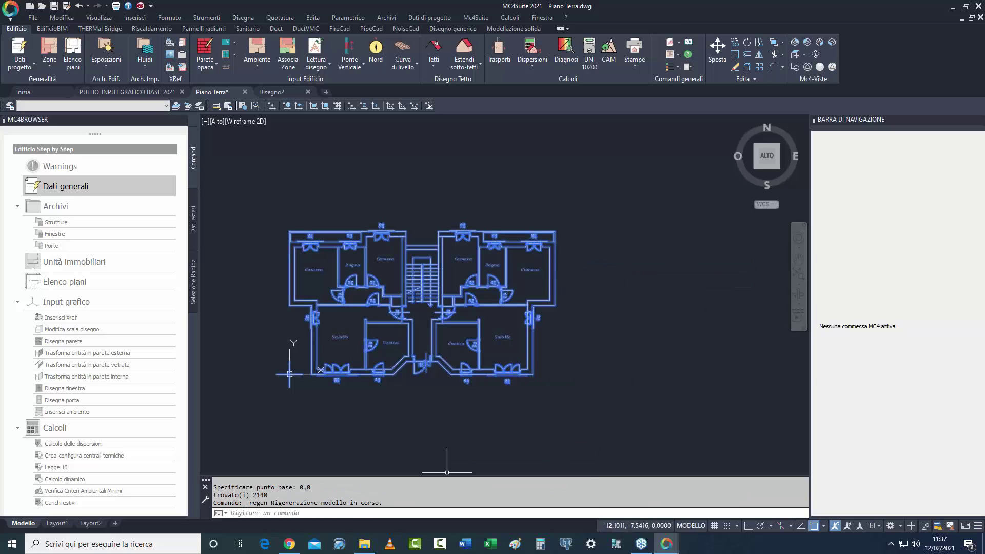
pyautogui.click(273, 94)
pyautogui.rightClick(334, 298)
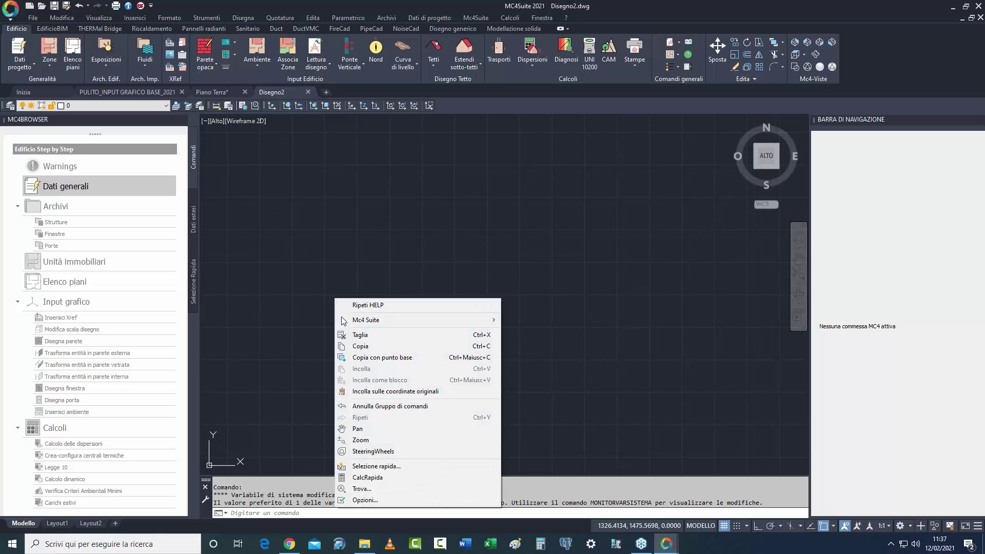
pyautogui.click(395, 392)
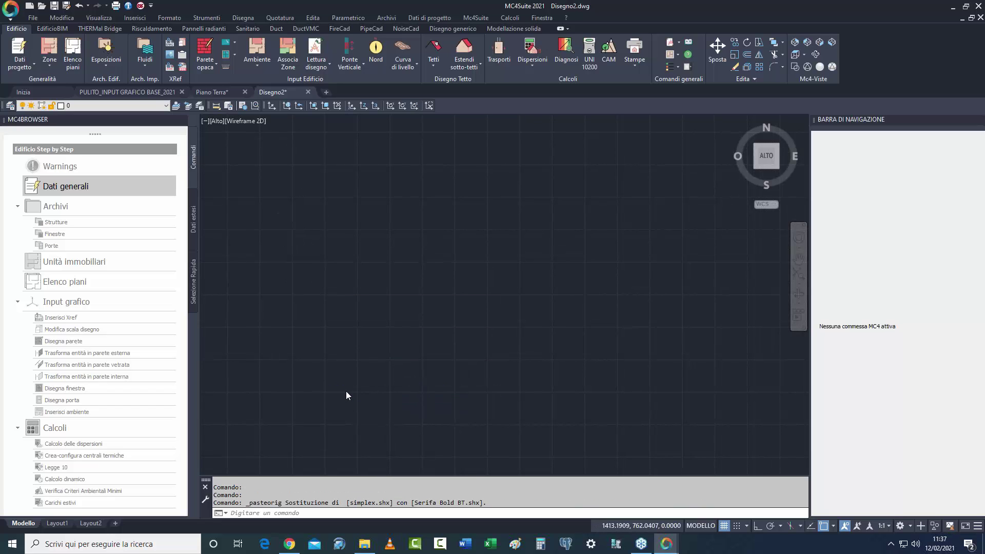
# Check the whole plan pasted in Disegno2 and close that drawing.
pyautogui.middleClick(404, 400)
pyautogui.middleClick(405, 400)
pyautogui.scroll(-3, 415, 407)
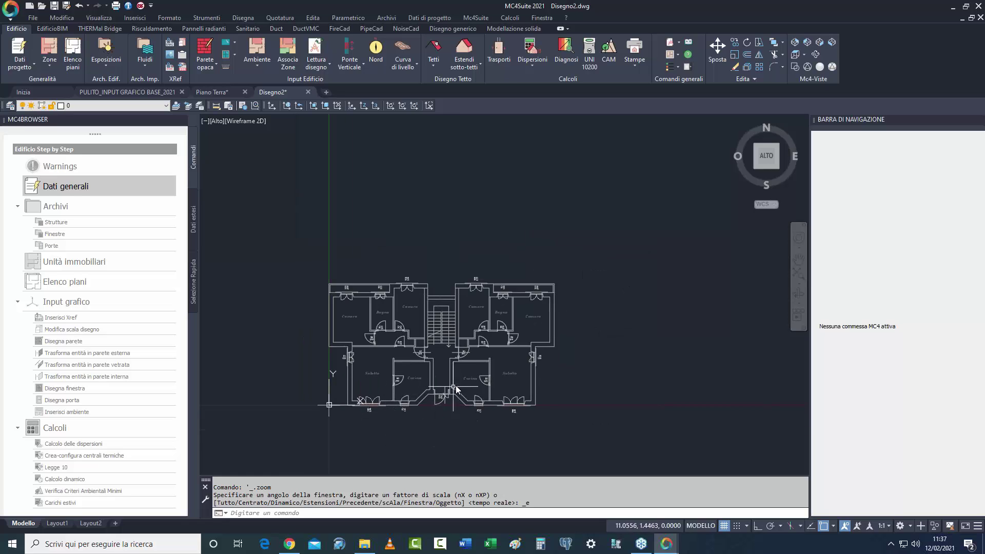
pyautogui.moveTo(504, 395); pyautogui.dragTo(503, 356, button='middle')
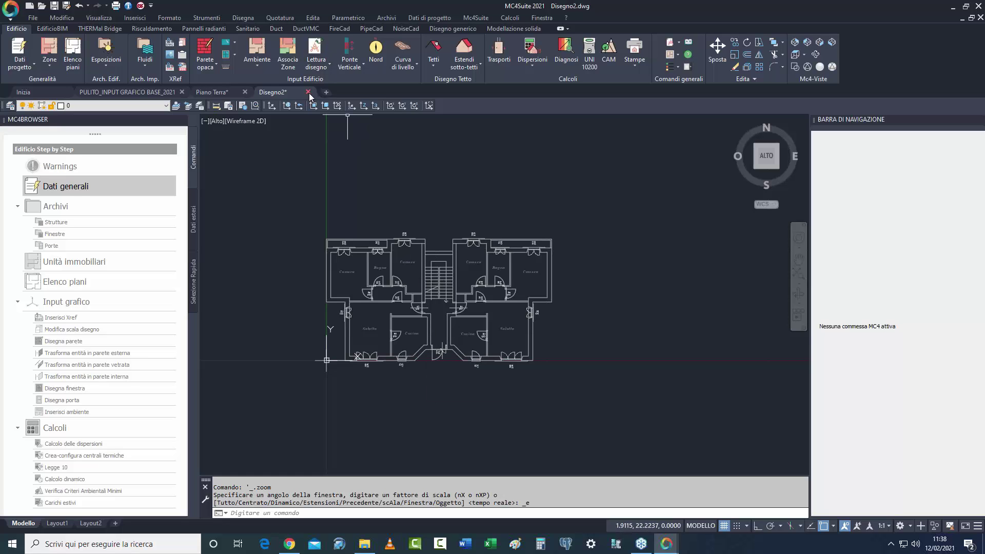
pyautogui.click(499, 291)
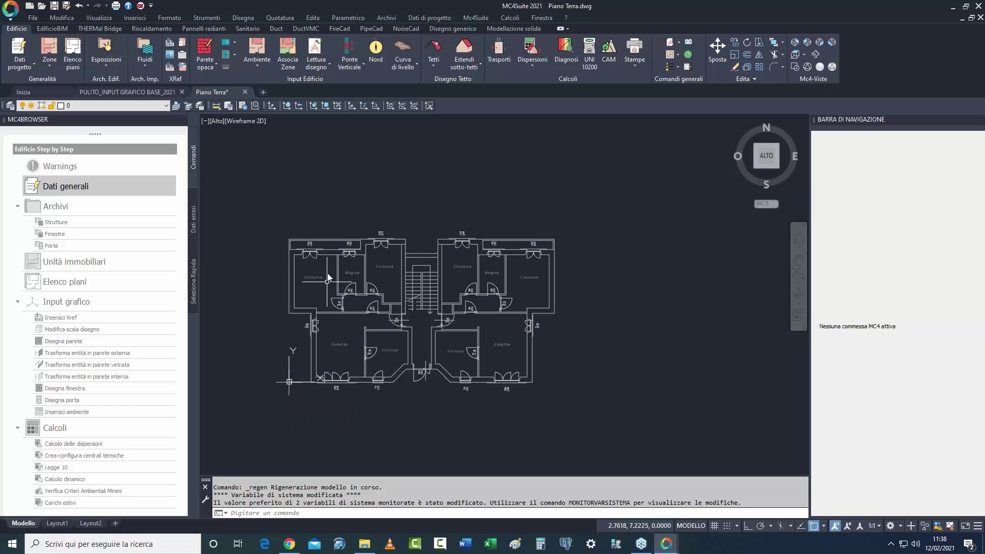
# Measure the opening width of the window in the west apartment's Bagno, keeping the Piano Terra drawing open.
pyautogui.click(216, 106)
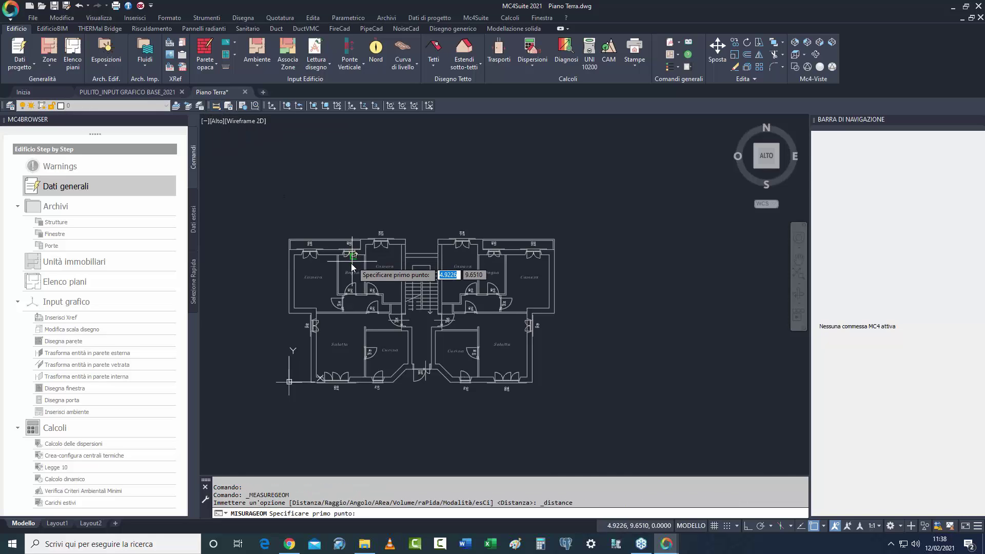
pyautogui.scroll(6, 342, 229)
pyautogui.scroll(3, 342, 230)
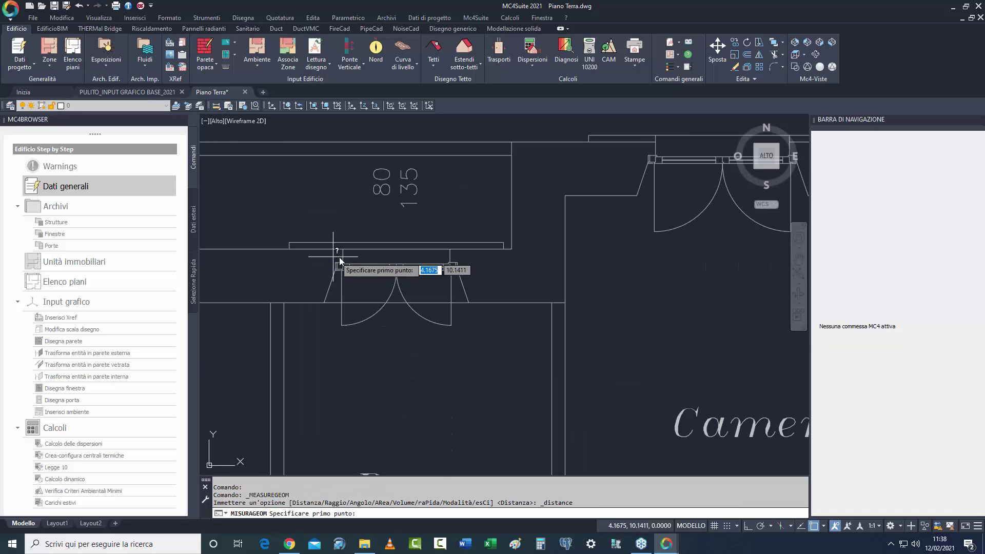
pyautogui.click(342, 257)
pyautogui.click(449, 255)
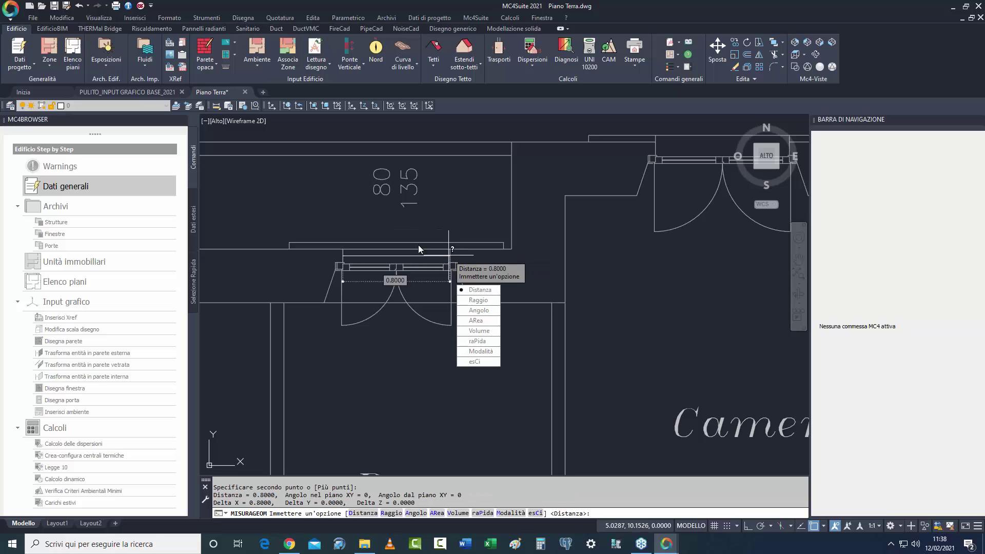
pyautogui.press('Escape')
pyautogui.scroll(-10, 405, 338)
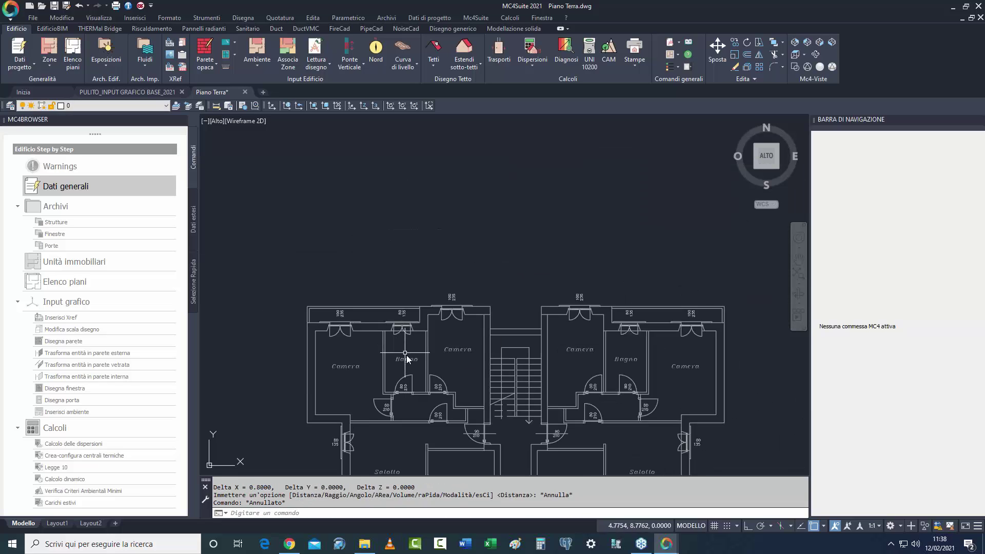
pyautogui.scroll(5, 434, 395)
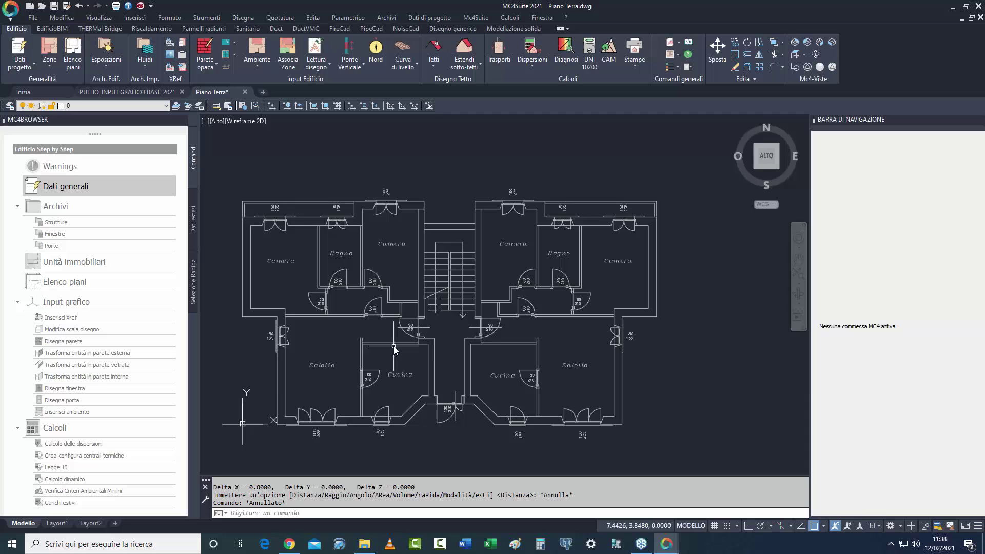
pyautogui.click(245, 93)
pyautogui.click(566, 294)
# Try moving the entire floor plan by a displacement of 50,50.
pyautogui.scroll(-5, 451, 295)
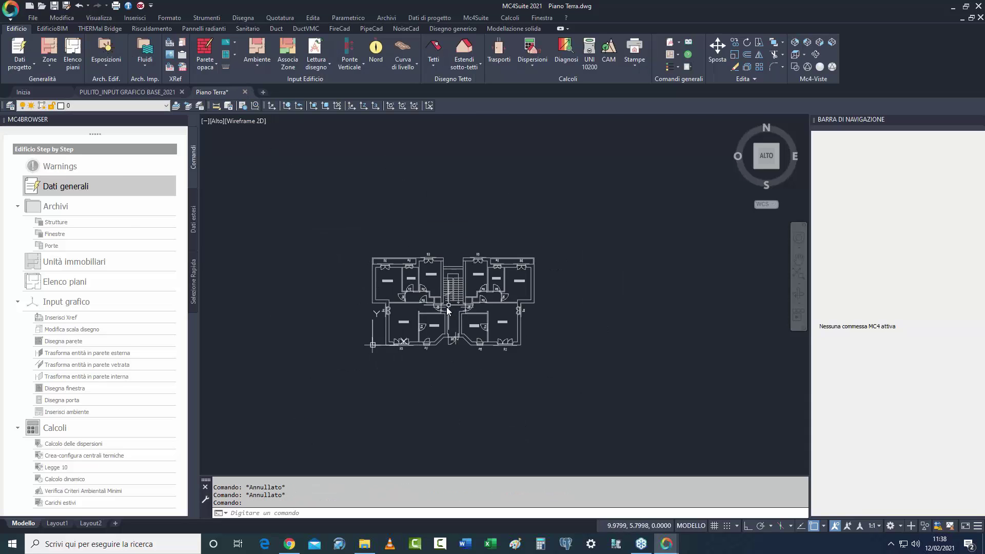
pyautogui.click(373, 366)
pyautogui.click(566, 241)
pyautogui.rightClick(527, 274)
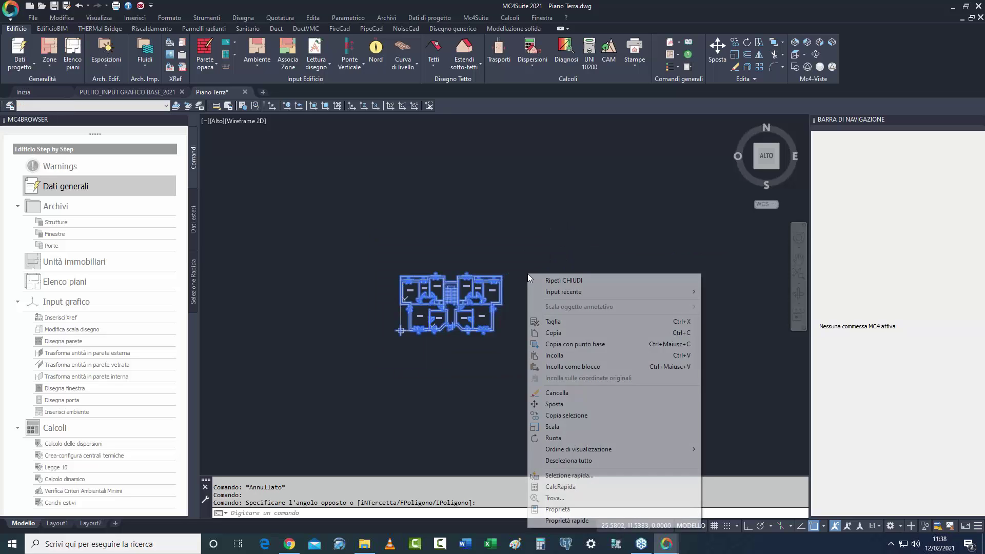
pyautogui.click(558, 405)
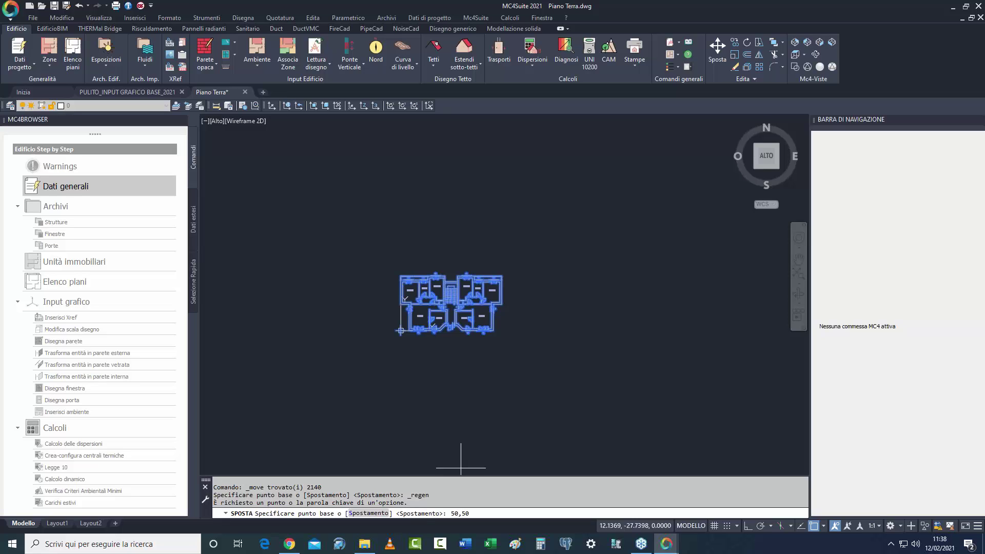
pyautogui.write('50,50')
pyautogui.press('Return')
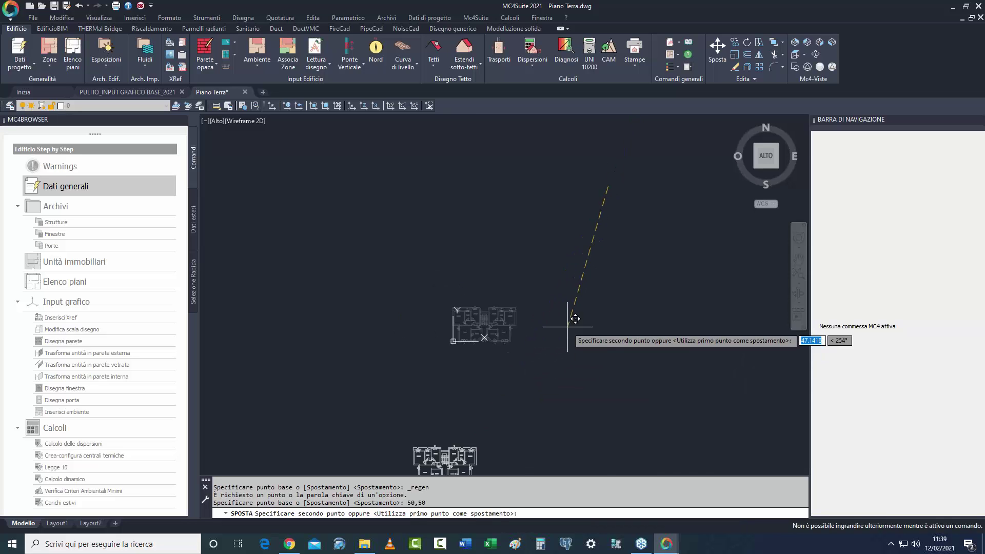
pyautogui.press('Return')
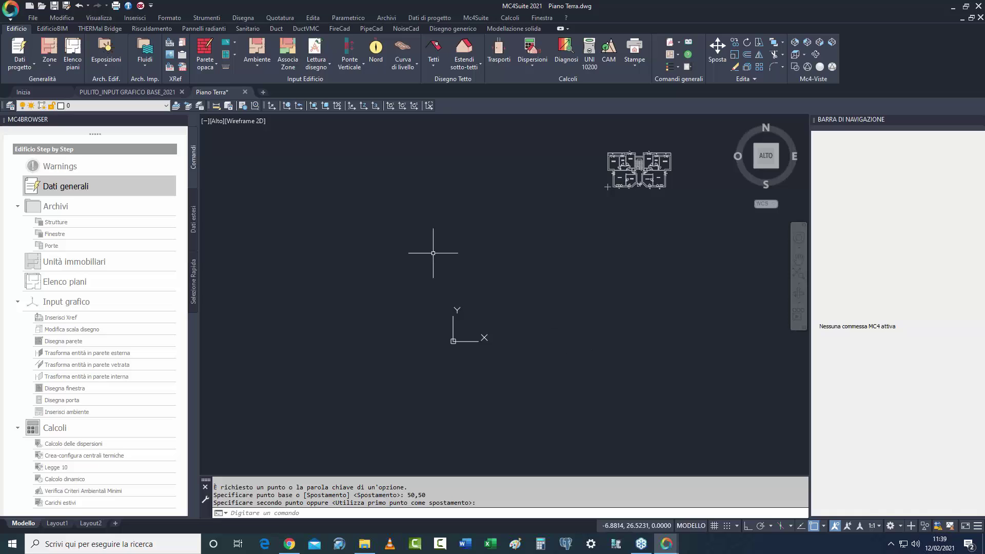
# Close the Piano Terra drawing without saving its changes and return to PULITO_INPUT GRAFICO BASE_2021.
pyautogui.click(244, 92)
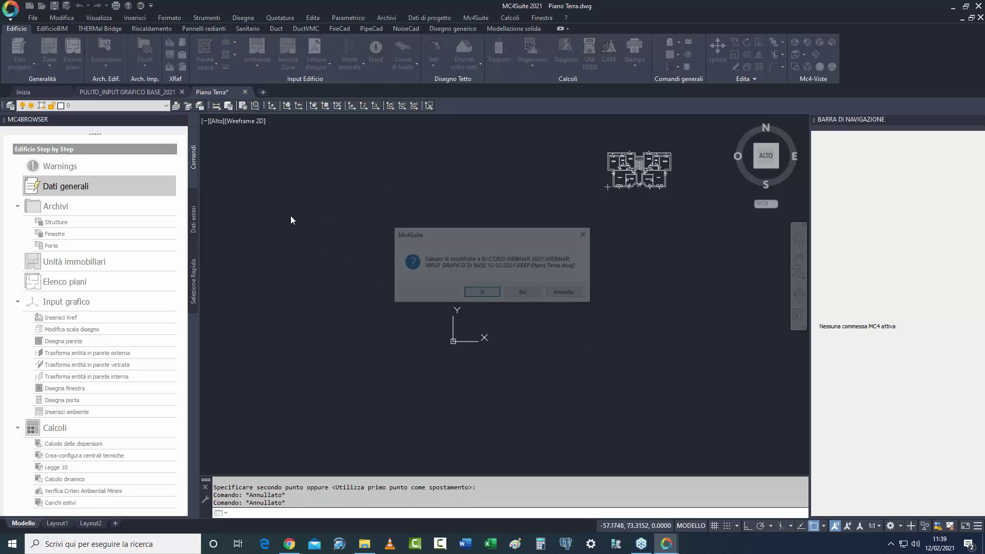
pyautogui.click(524, 293)
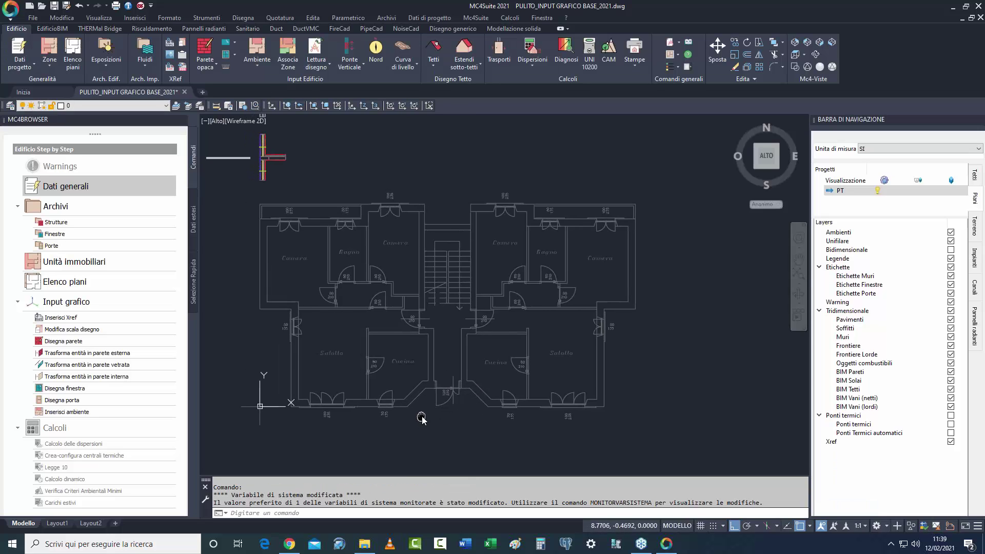
pyautogui.moveTo(422, 417); pyautogui.dragTo(422, 419, button='middle')
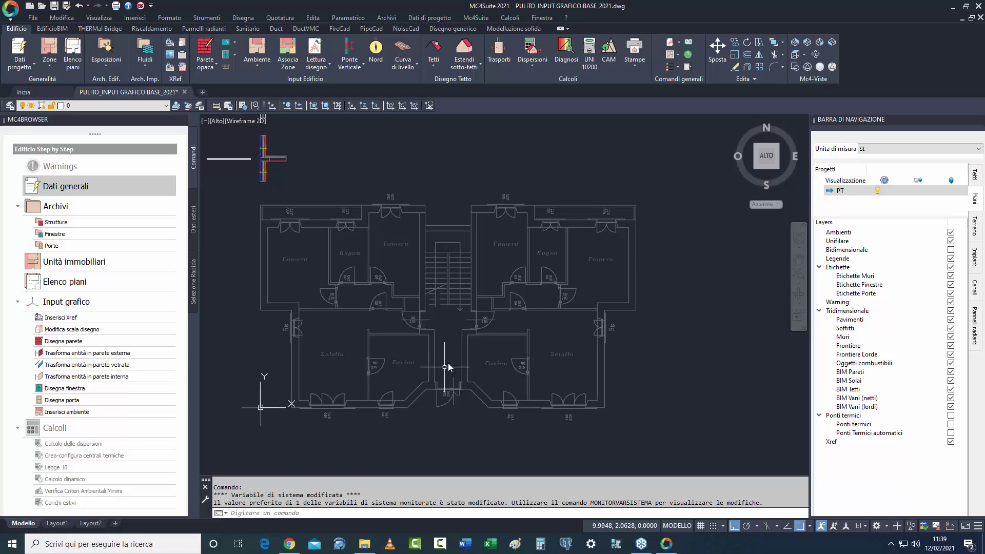
pyautogui.moveTo(402, 310); pyautogui.dragTo(417, 303, button='middle')
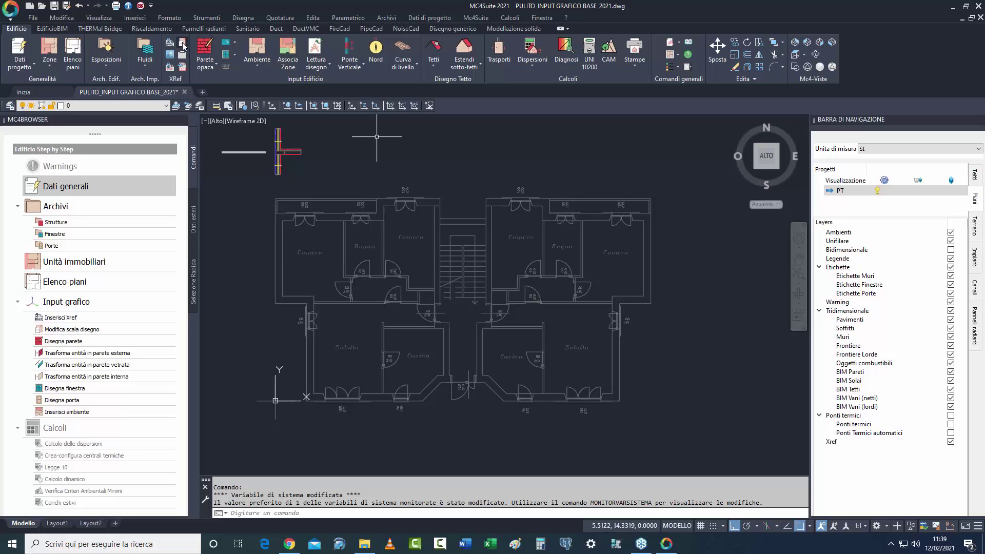
# Try the drawing scale command using the west Bagno window's opening width as the reference distance, without applying a new scale.
pyautogui.click(183, 45)
pyautogui.scroll(6, 354, 225)
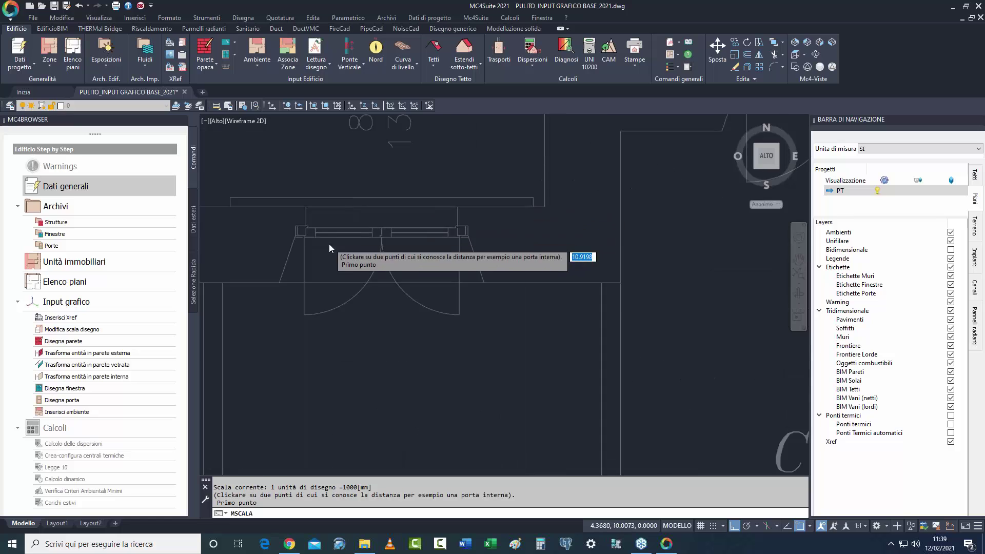
pyautogui.scroll(2, 329, 248)
pyautogui.click(292, 185)
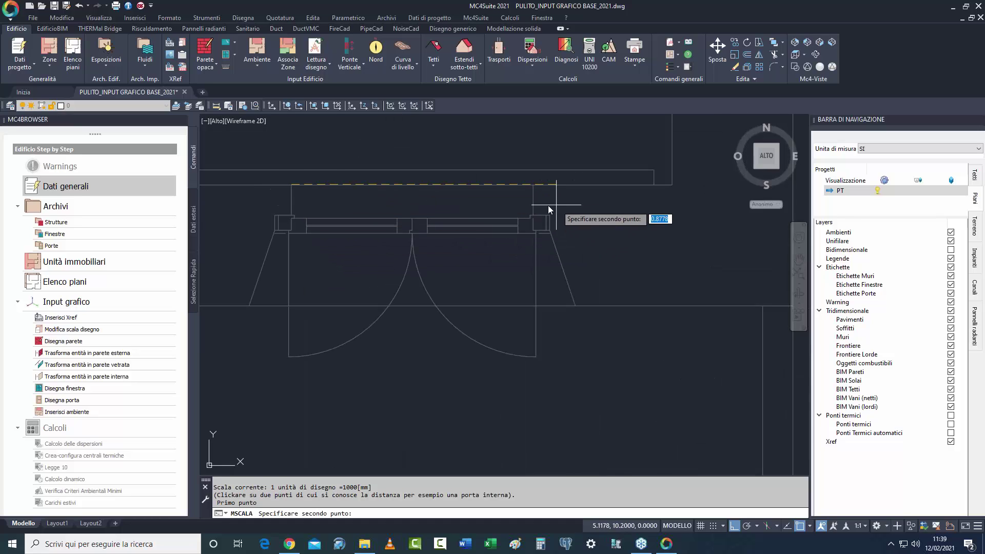
pyautogui.click(533, 186)
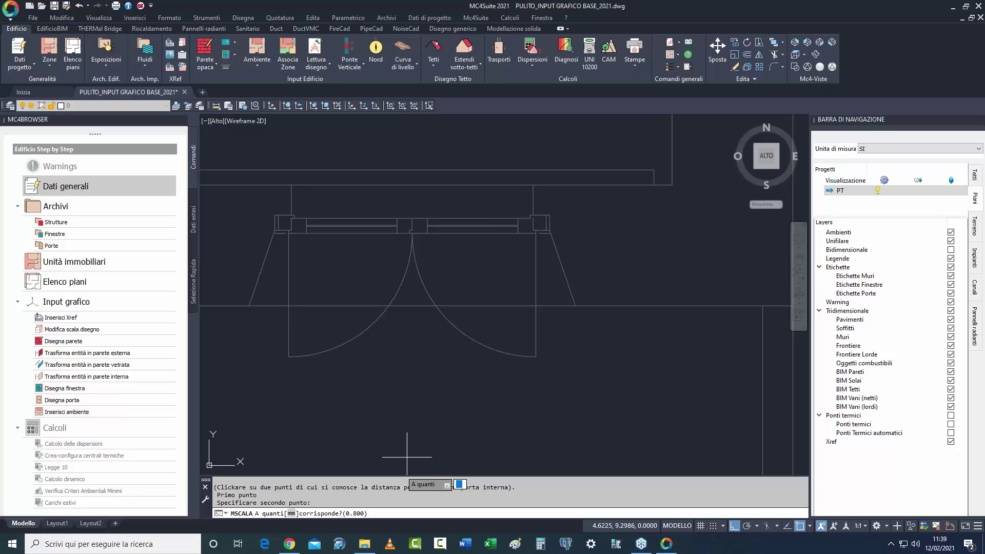
pyautogui.press('Escape')
pyautogui.scroll(-6, 439, 325)
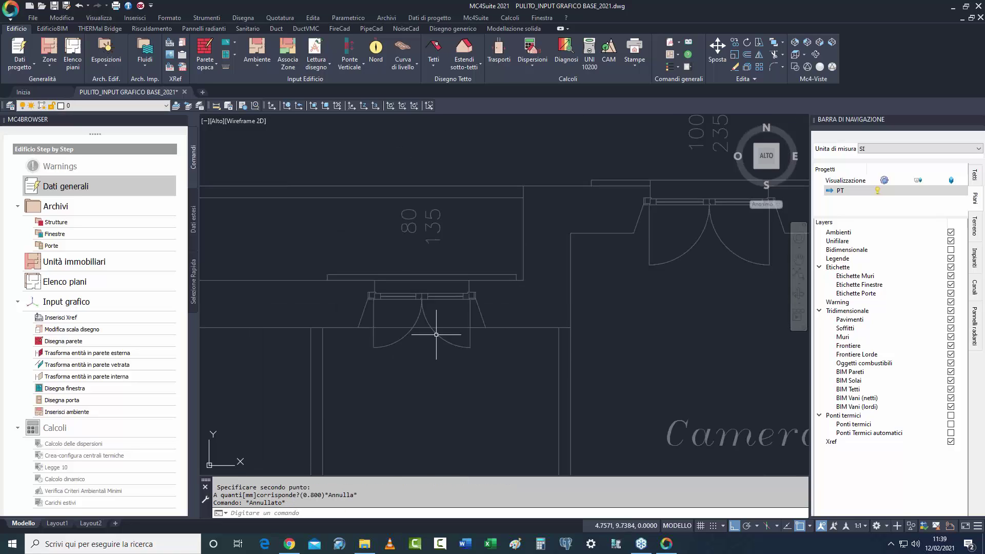
# Insert the north symbol beside the east side of the floor plan, with its arrow pointing straight up and ortho on.
pyautogui.moveTo(431, 359); pyautogui.dragTo(406, 268, button='middle')
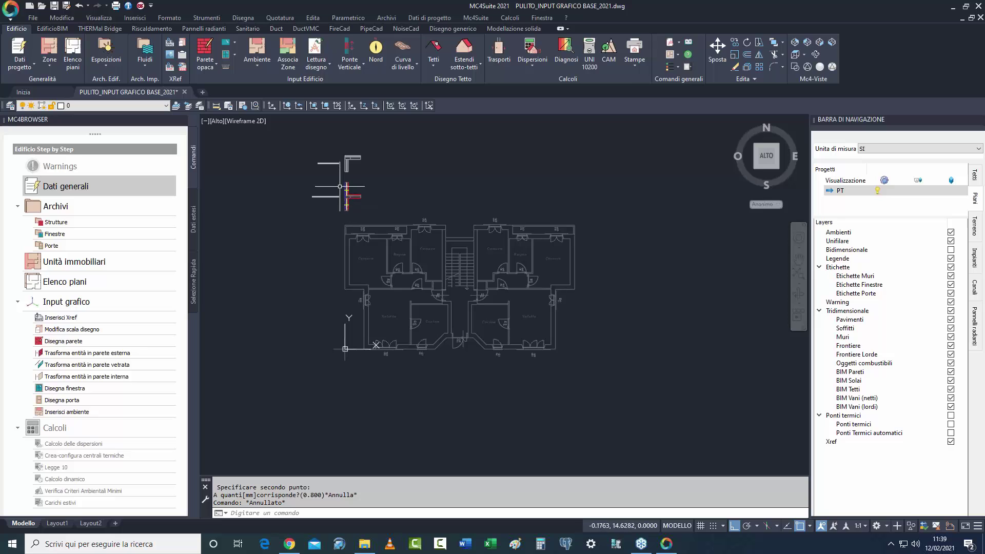
pyautogui.moveTo(400, 323); pyautogui.dragTo(383, 351, button='middle')
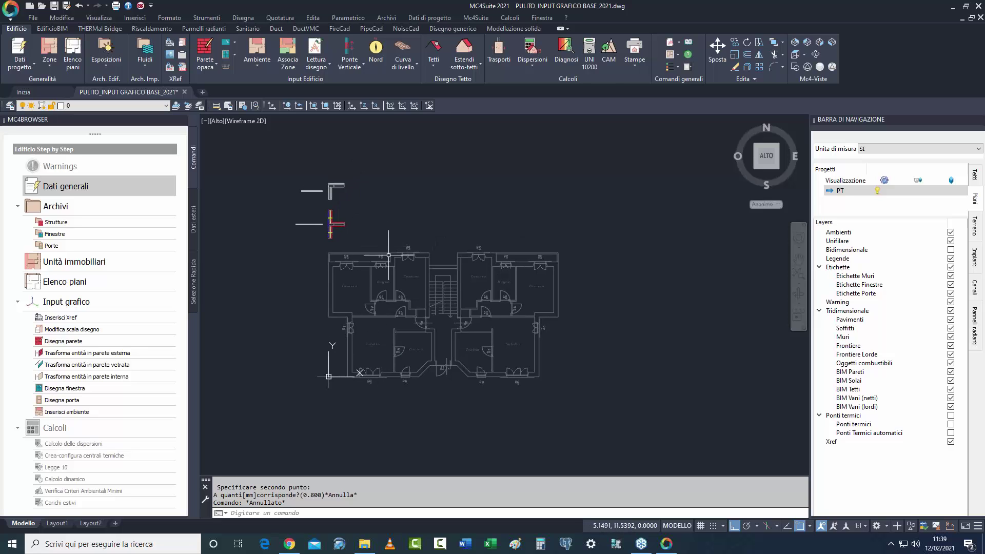
pyautogui.moveTo(424, 315); pyautogui.dragTo(392, 319, button='middle')
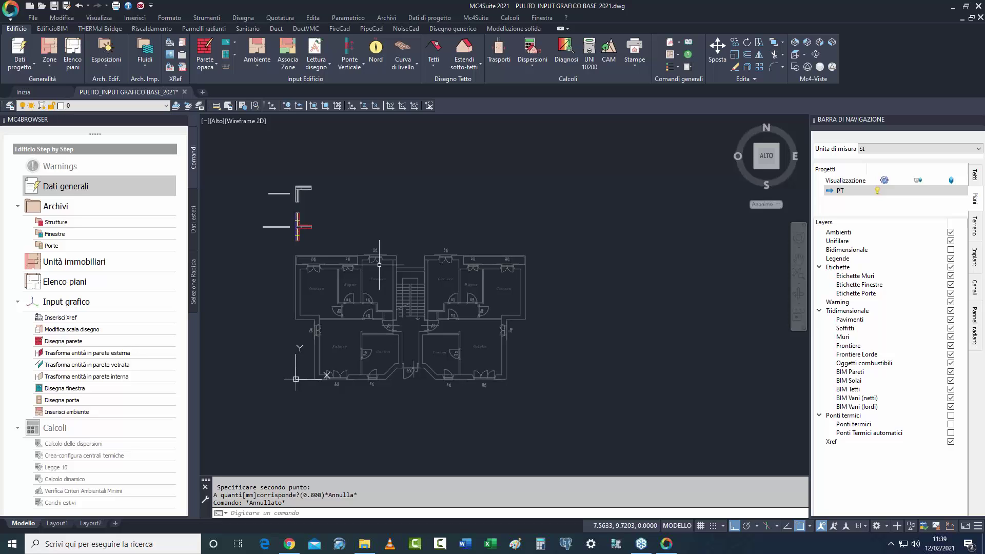
pyautogui.click(375, 51)
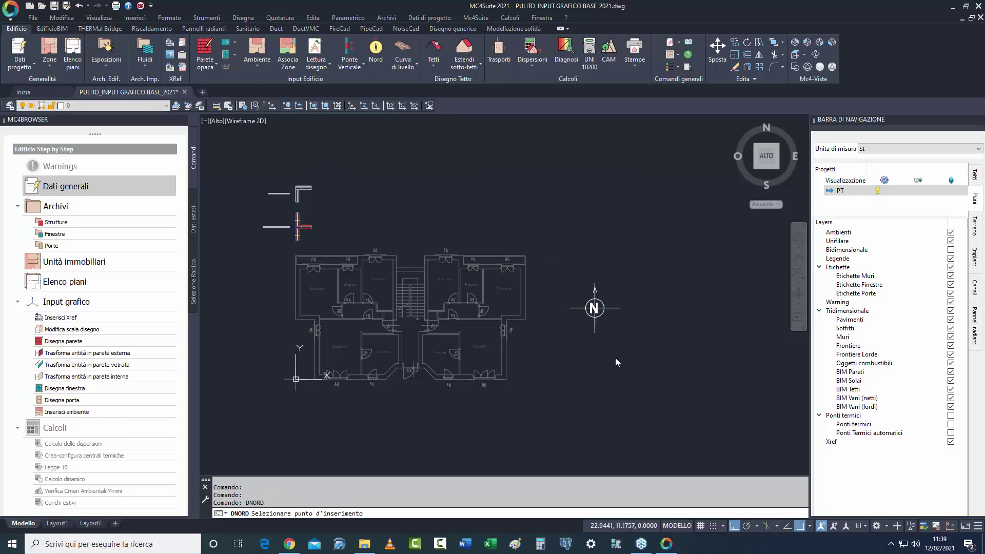
pyautogui.click(581, 282)
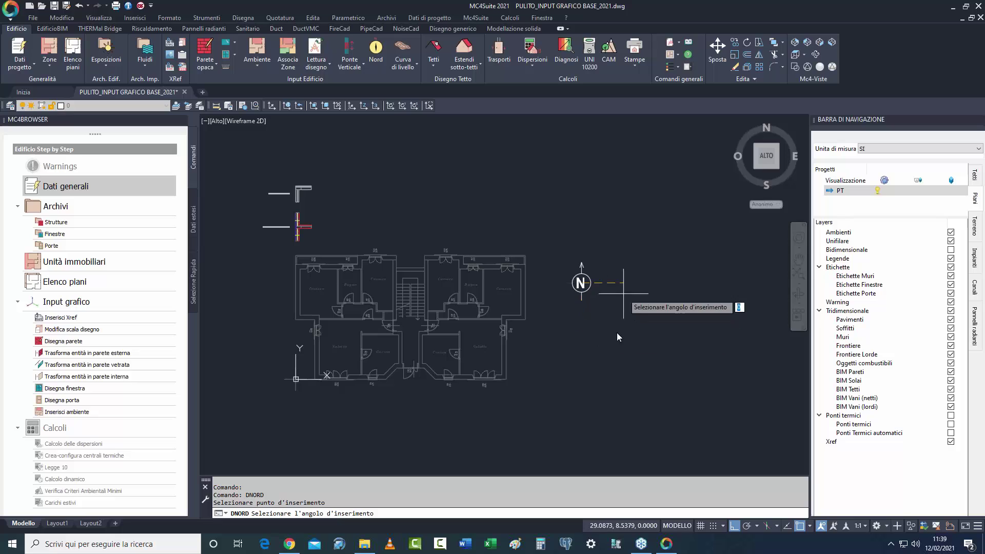
pyautogui.click(733, 526)
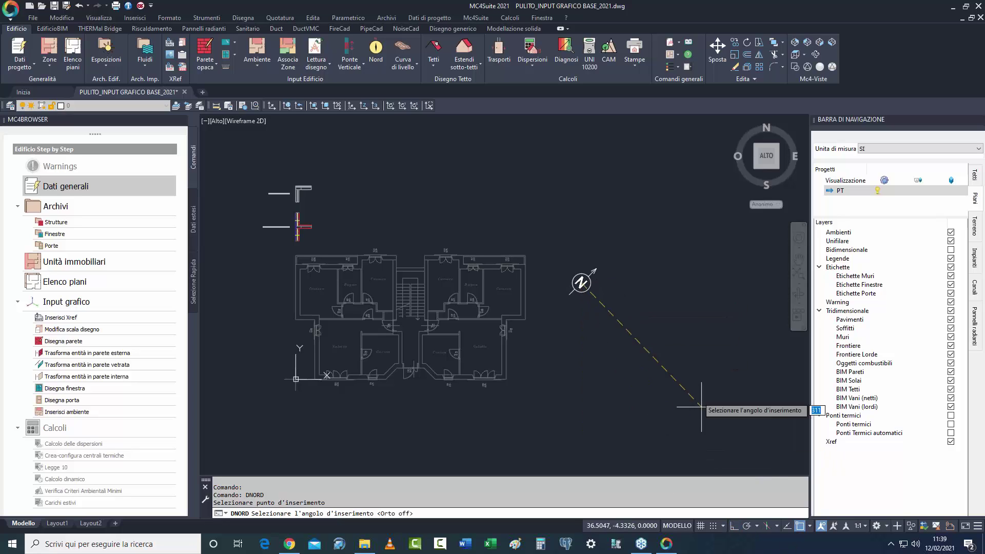
pyautogui.click(734, 526)
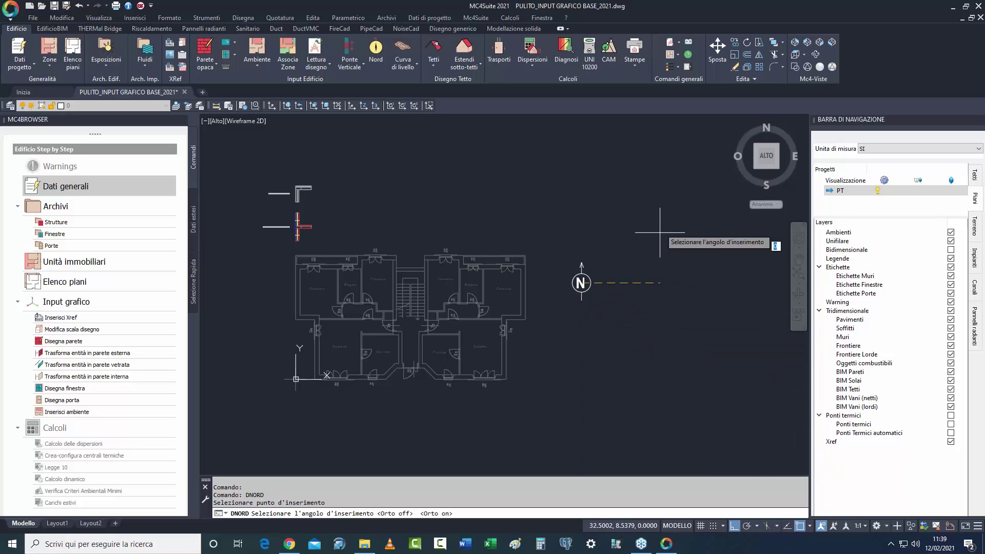
pyautogui.click(660, 213)
# Draw a Parete es intonaco wall from the west Camera's northwest inner corner down about 4.1 m, then east to the Salotto's inner corner.
pyautogui.moveTo(581, 367); pyautogui.dragTo(636, 368, button='middle')
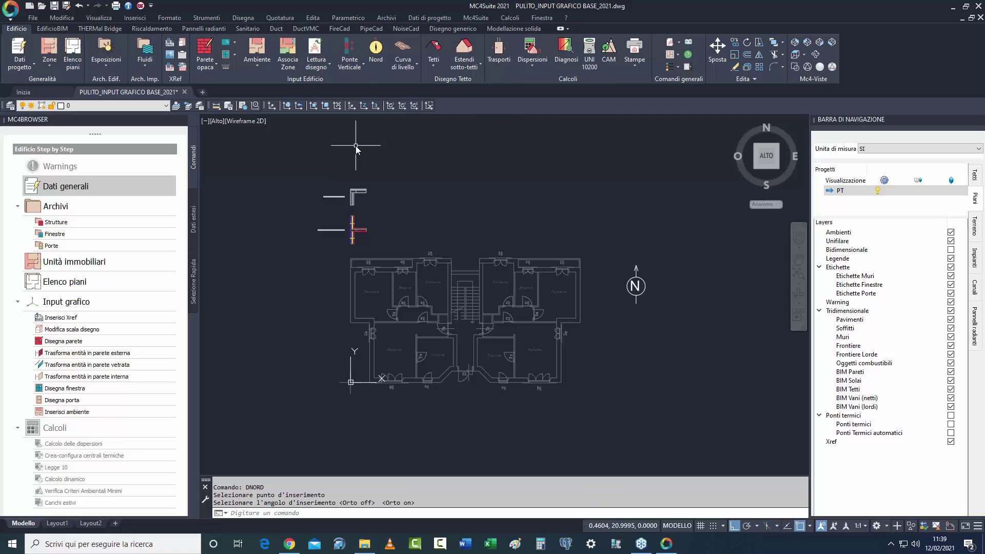
pyautogui.moveTo(396, 274); pyautogui.dragTo(340, 234, button='middle')
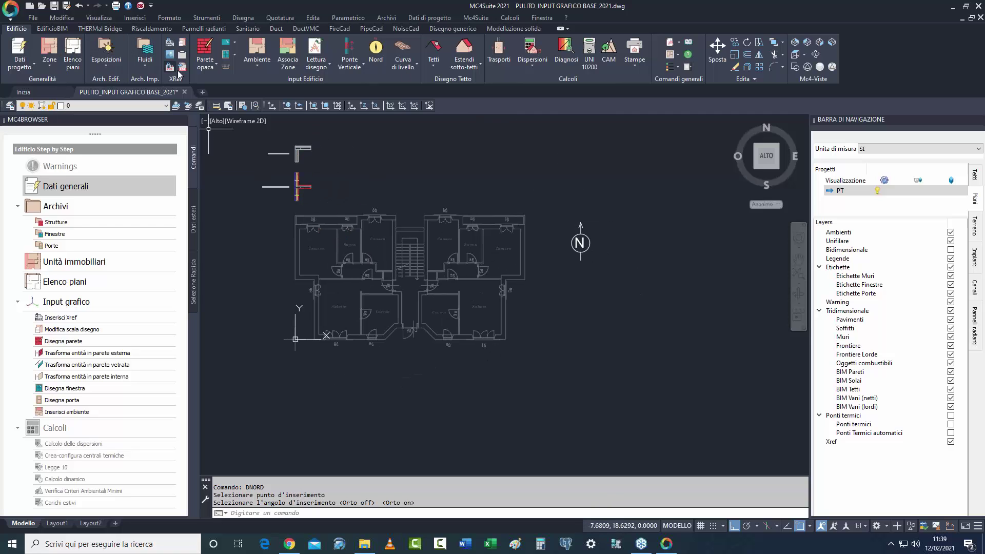
pyautogui.click(205, 54)
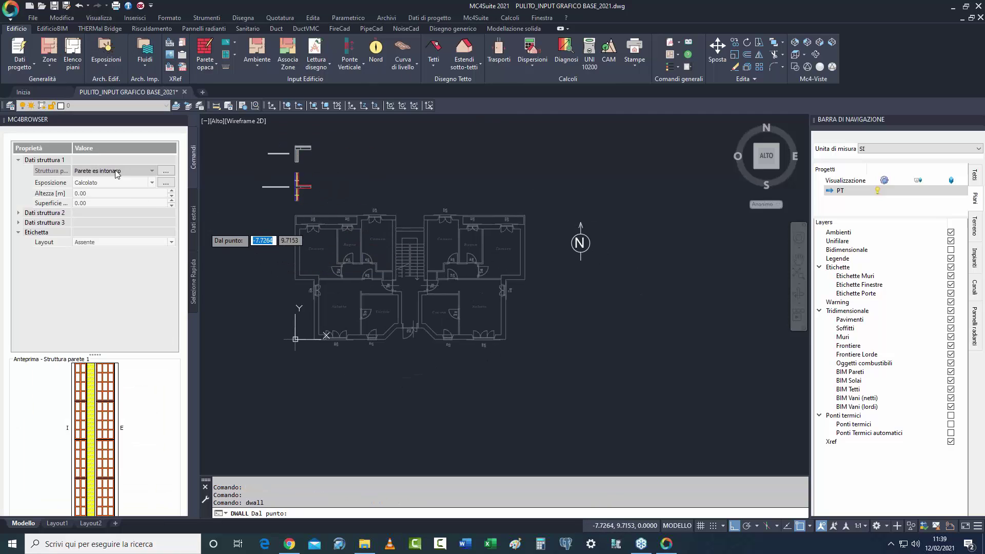
pyautogui.click(118, 172)
pyautogui.click(122, 174)
pyautogui.scroll(4, 292, 231)
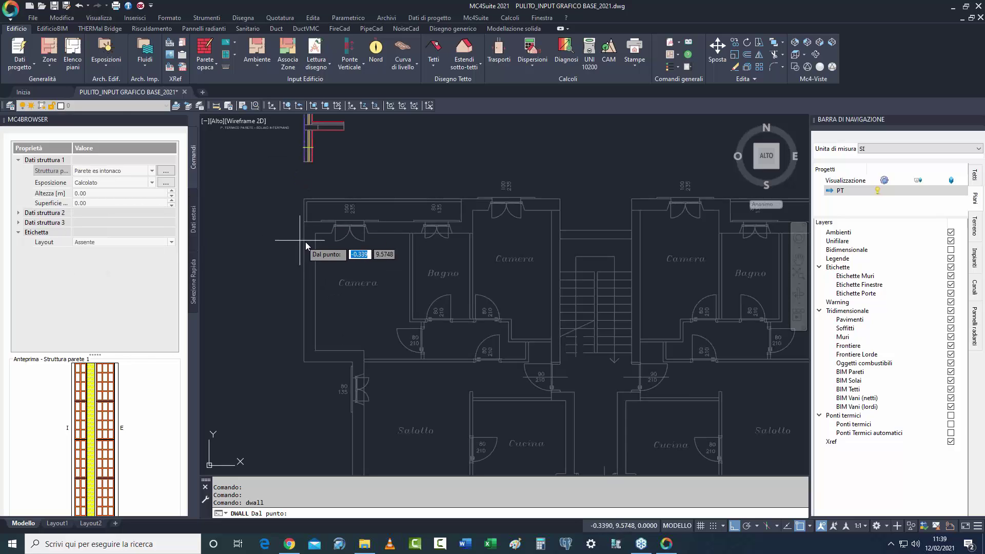
pyautogui.click(313, 237)
pyautogui.moveTo(323, 303)
pyautogui.mouseDown(button='middle')
pyautogui.moveTo(300, 161)
pyautogui.moveTo(291, 192)
pyautogui.mouseUp(button='middle')
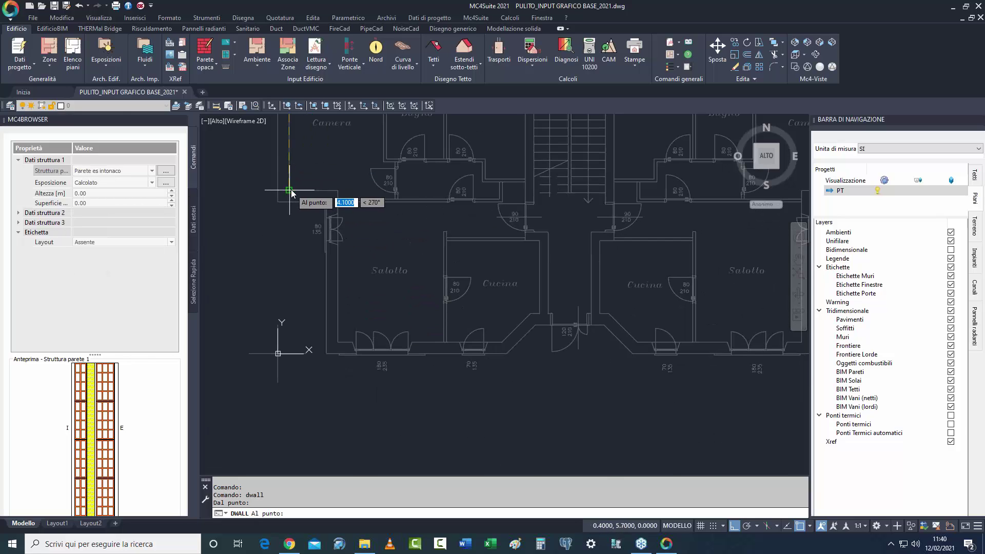
pyautogui.click(290, 190)
pyautogui.click(337, 190)
pyautogui.press('Return')
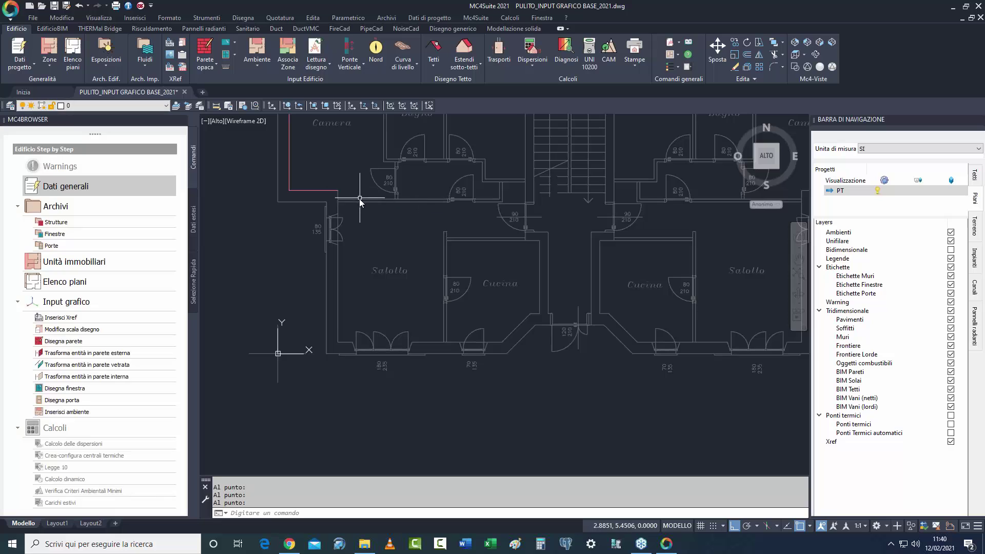
# Convert the west apartment's Salotto west line, the south line between the windows and the Cucina's diagonal and short entrance-side lines into external walls.
pyautogui.moveTo(360, 198); pyautogui.dragTo(337, 250, button='middle')
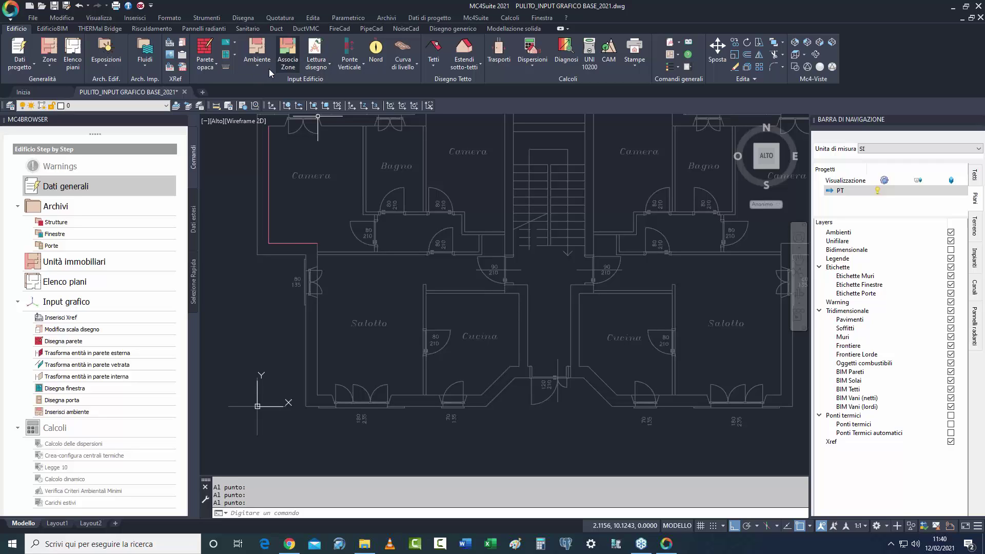
pyautogui.click(214, 67)
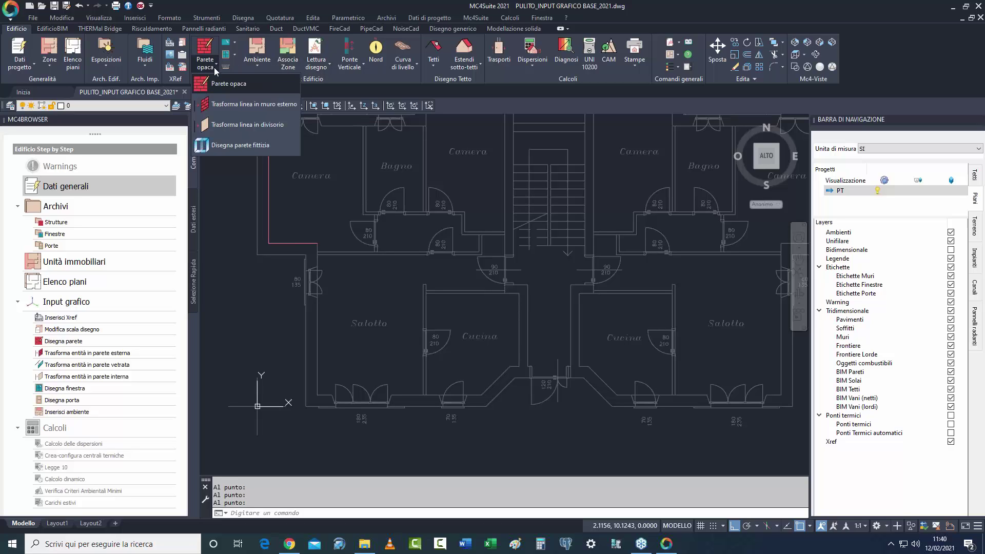
pyautogui.click(237, 108)
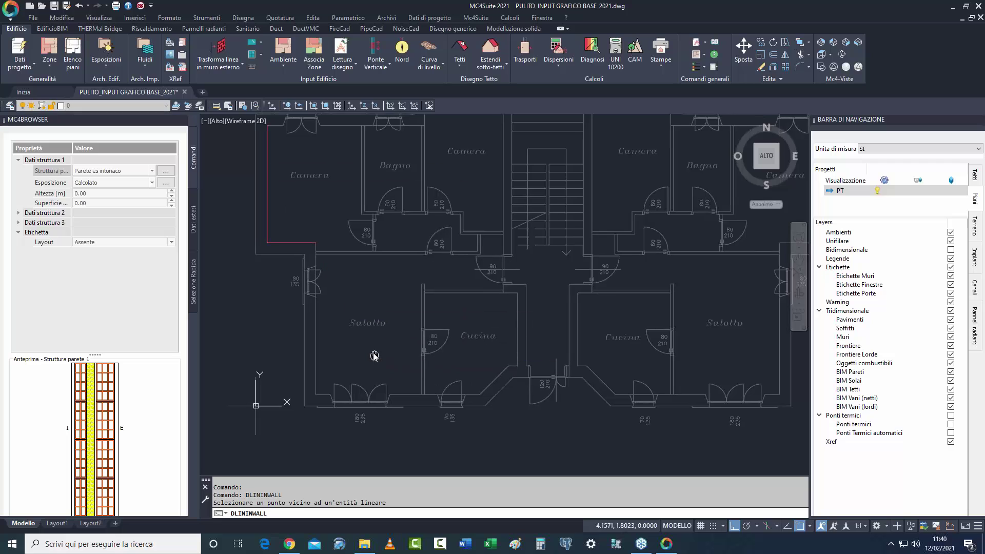
pyautogui.moveTo(374, 355); pyautogui.dragTo(318, 313, button='middle')
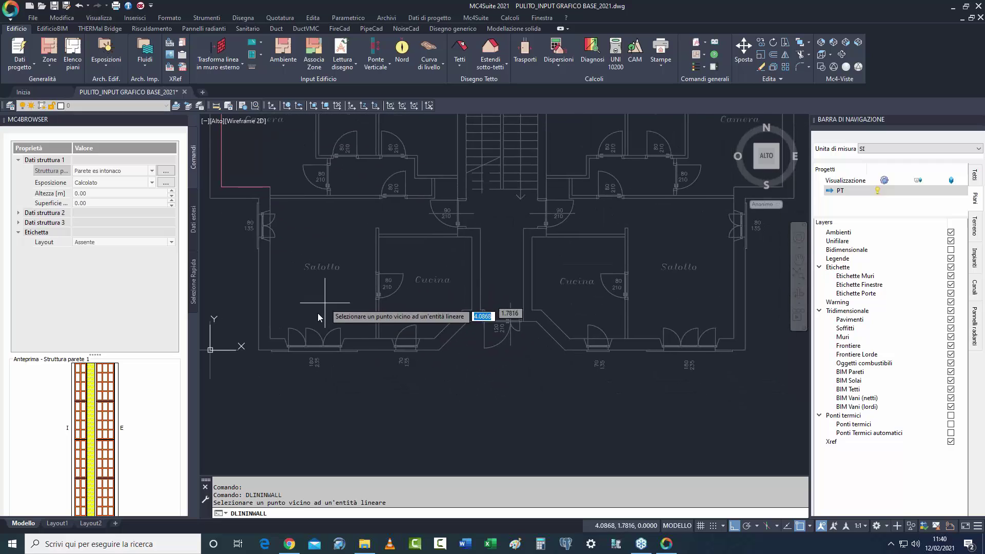
pyautogui.click(272, 291)
pyautogui.scroll(4, 388, 350)
pyautogui.click(382, 331)
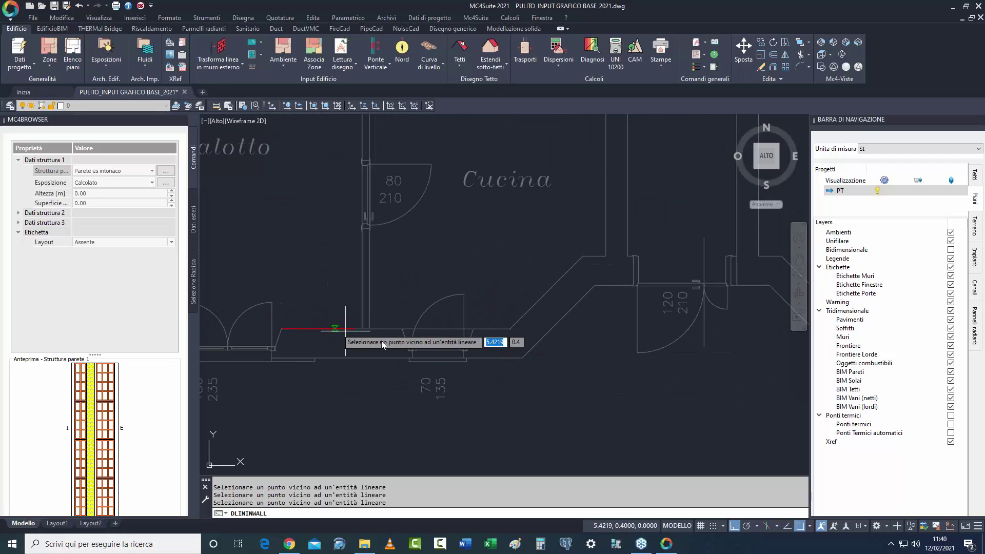
pyautogui.click(528, 300)
pyautogui.scroll(5, 536, 301)
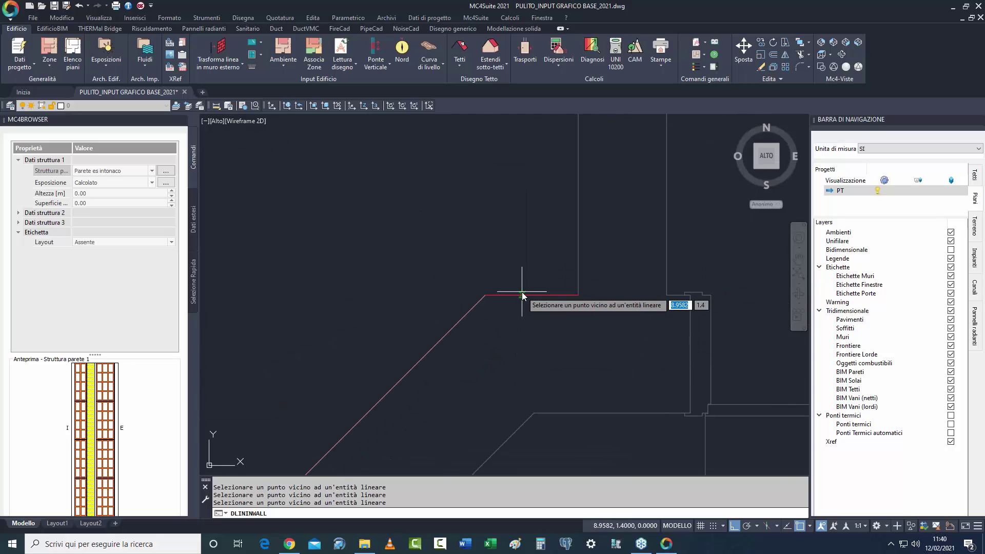
# Convert the inner lines of the Camera beside the stairs and the adjoining Bagno's north line into external walls.
pyautogui.scroll(-7, 463, 365)
pyautogui.scroll(5, 457, 315)
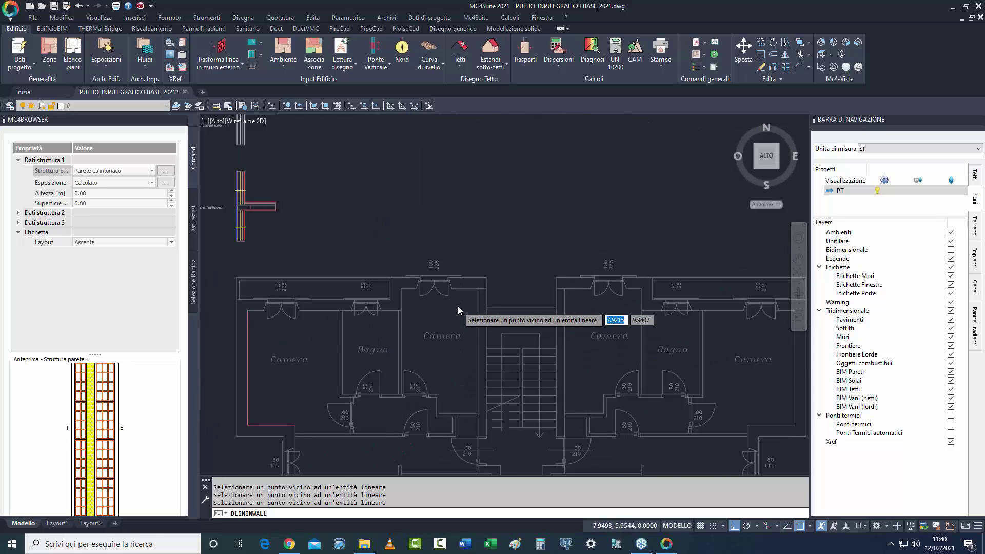
pyautogui.scroll(4, 458, 308)
pyautogui.click(525, 273)
pyautogui.scroll(3, 513, 292)
pyautogui.scroll(-3, 492, 298)
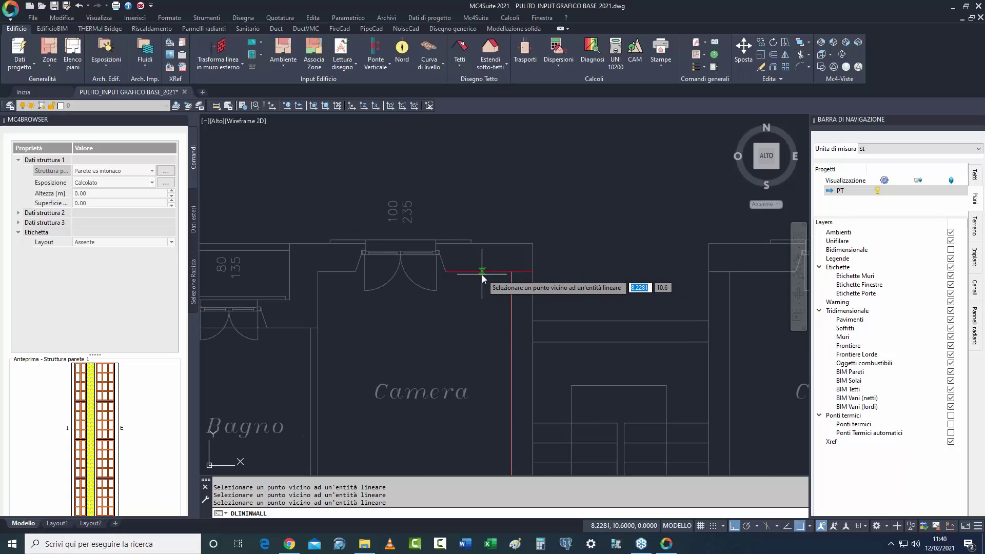
pyautogui.scroll(-3, 426, 334)
pyautogui.scroll(3, 465, 281)
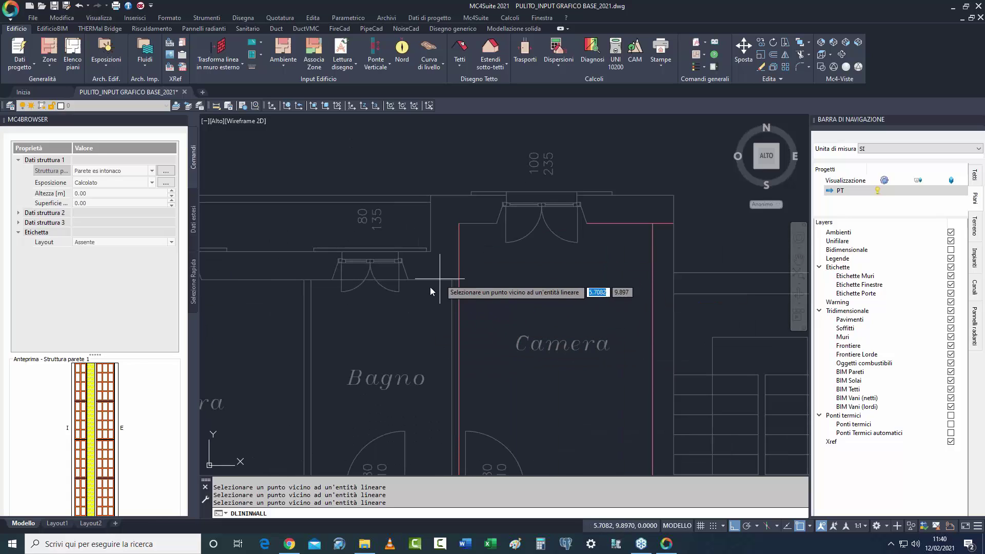
pyautogui.scroll(-3, 417, 309)
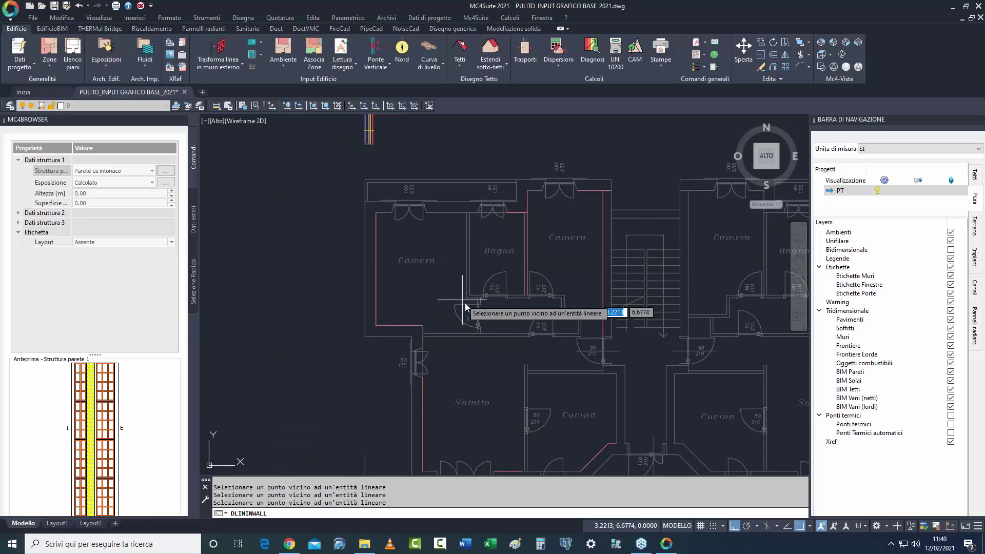
pyautogui.moveTo(475, 346); pyautogui.dragTo(448, 311, button='middle')
pyautogui.press('Escape')
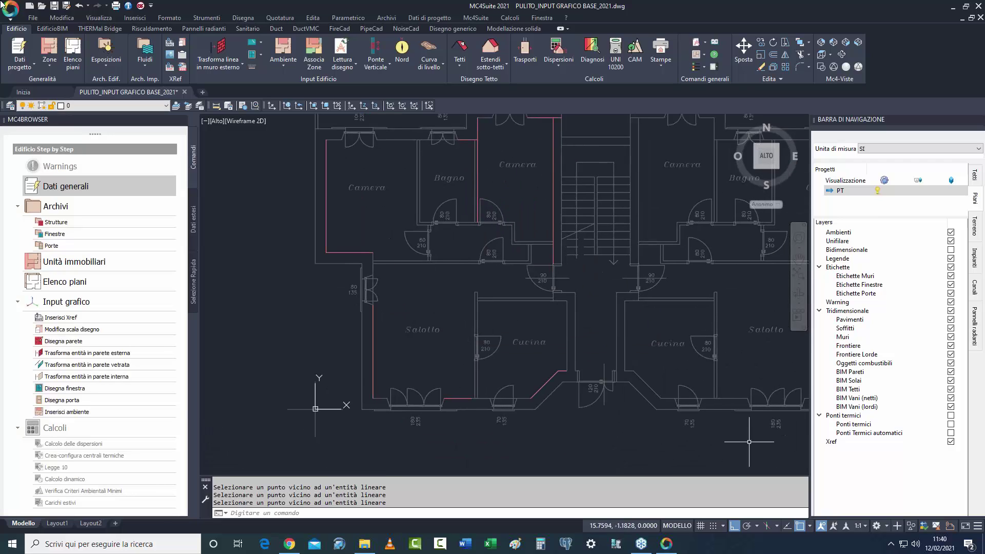
# Hide the Xref layer and delete the long wall segment running south between the Bagno and the Camera beside the stairs.
pyautogui.click(950, 441)
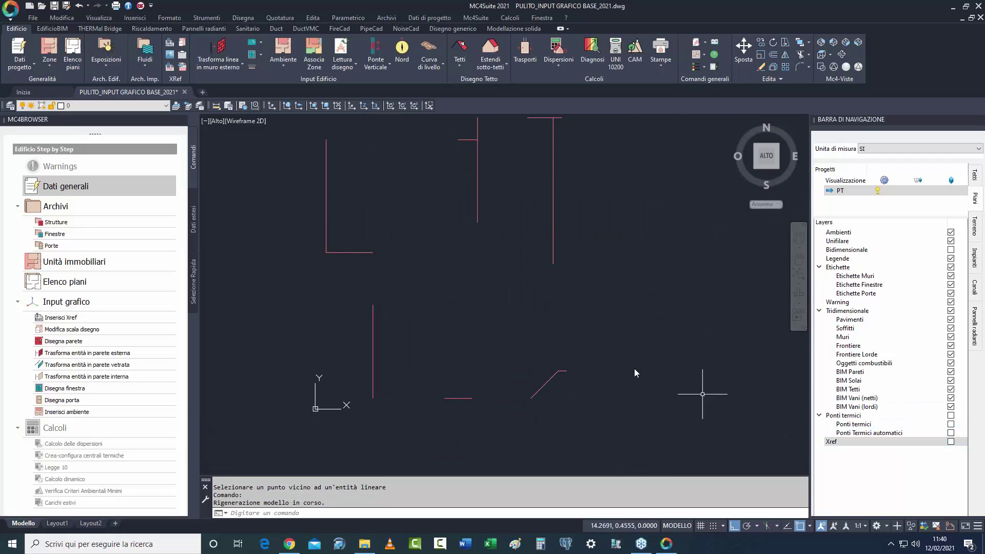
pyautogui.moveTo(635, 373); pyautogui.dragTo(619, 424, button='middle')
pyautogui.click(486, 214)
pyautogui.click(433, 276)
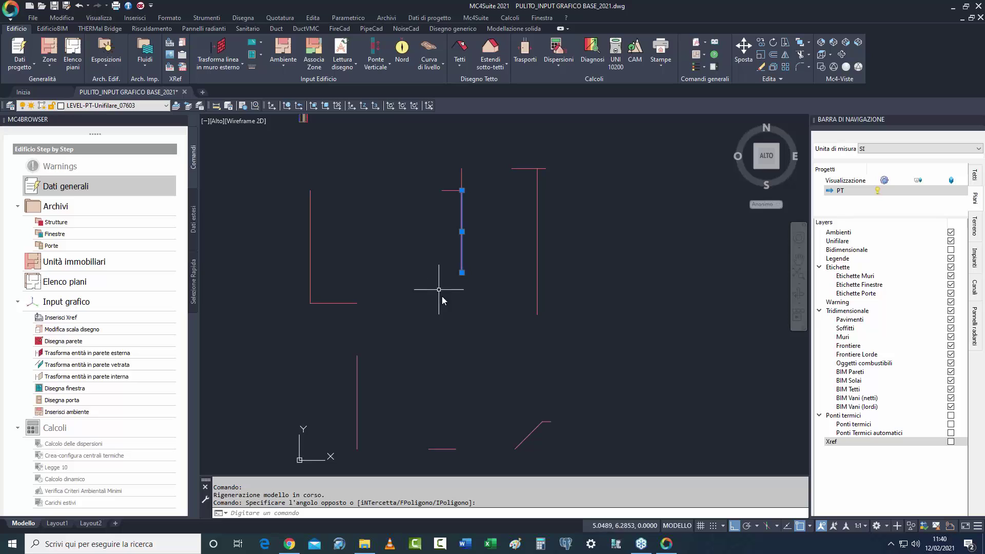
pyautogui.press('Delete')
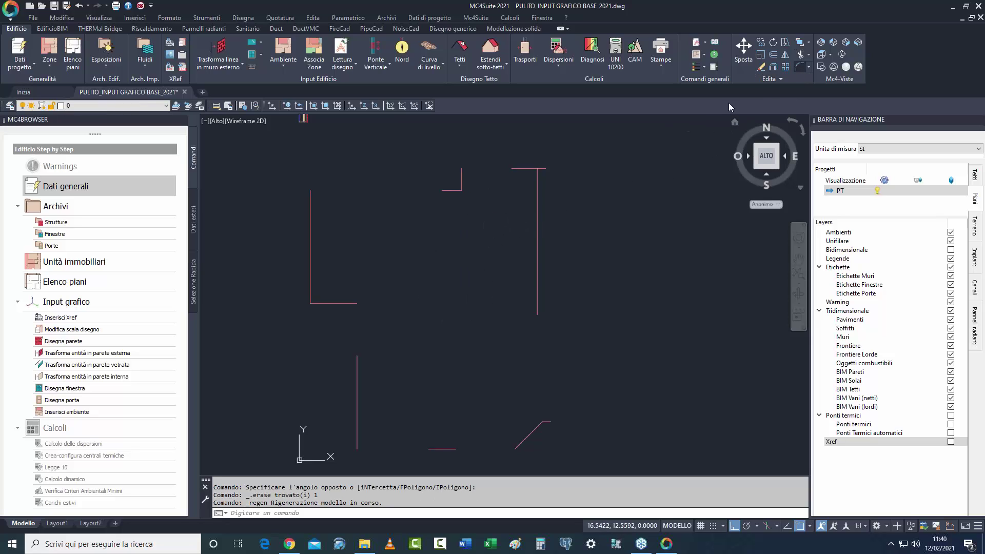
# Use Fillet to close the north side, joining the short vertical wall to the upper wall and the west wall to the Bagno wall.
pyautogui.click(799, 67)
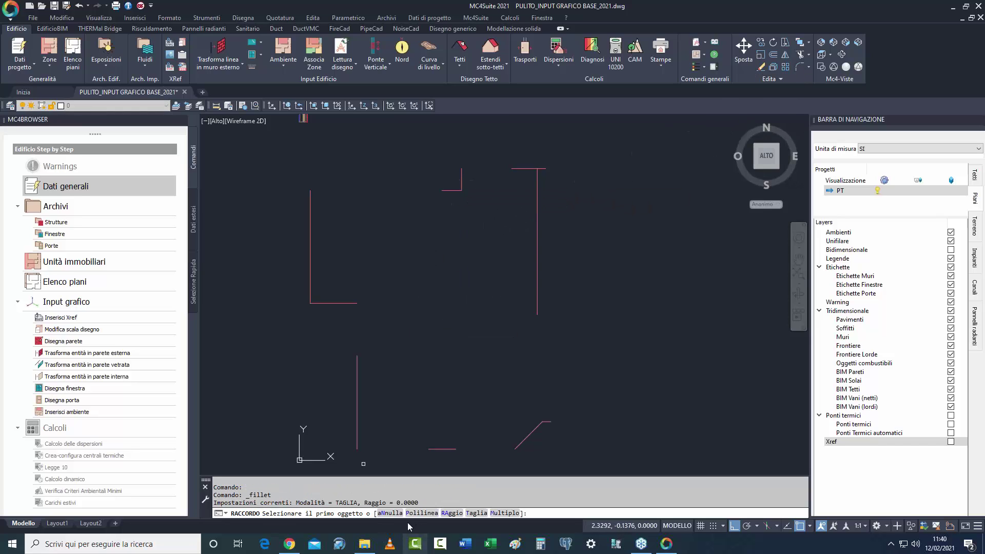
pyautogui.click(461, 181)
pyautogui.click(510, 170)
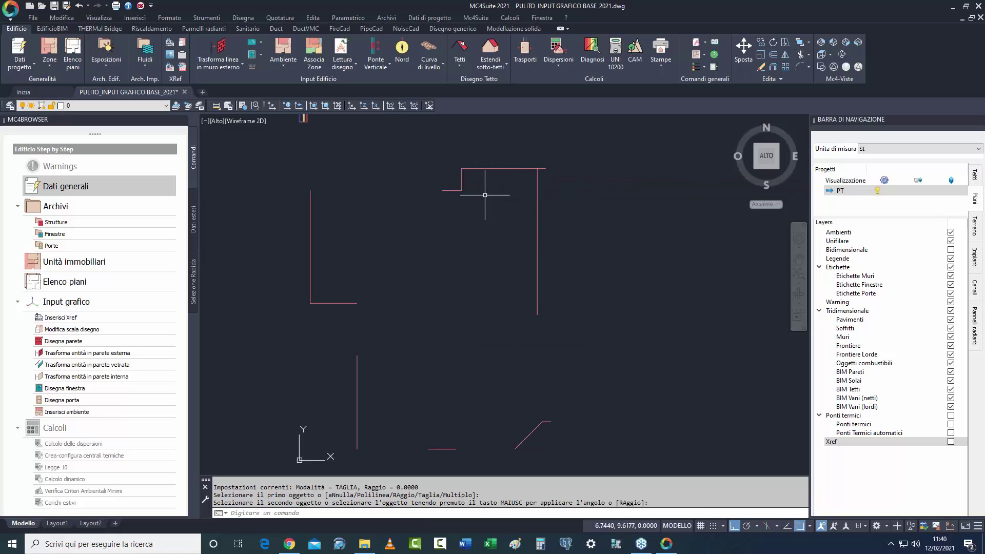
pyautogui.press('Return')
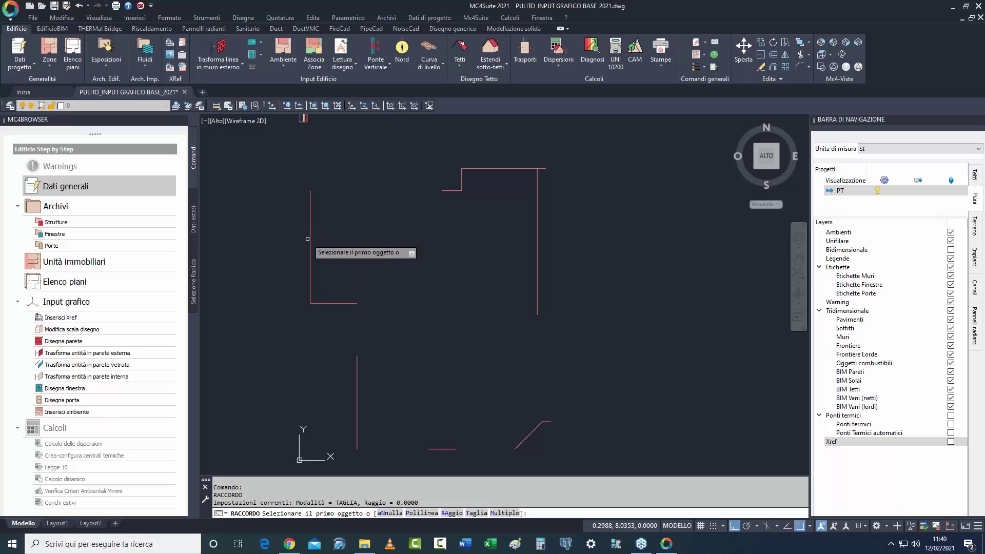
pyautogui.click(308, 238)
pyautogui.click(450, 191)
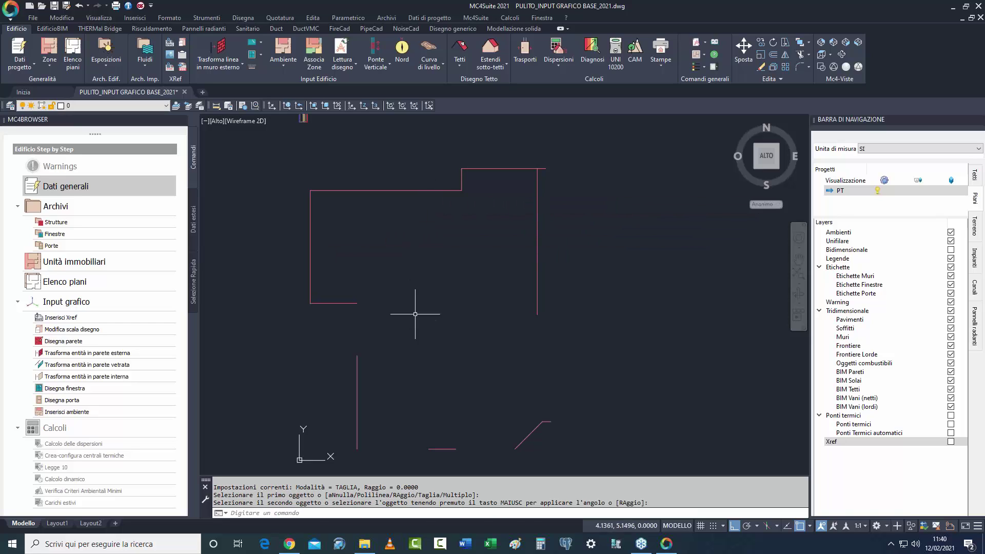
# Fillet the Salotto's west wall to the short wall above and the south wall below, and join the south wall to the diagonal.
pyautogui.press('Return')
pyautogui.click(353, 303)
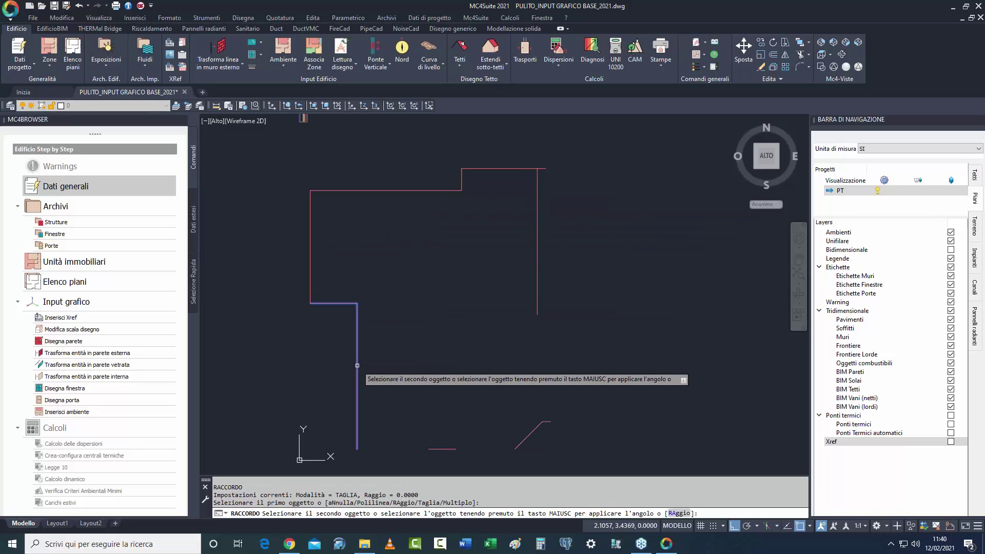
pyautogui.click(358, 374)
pyautogui.press('Return')
pyautogui.click(358, 413)
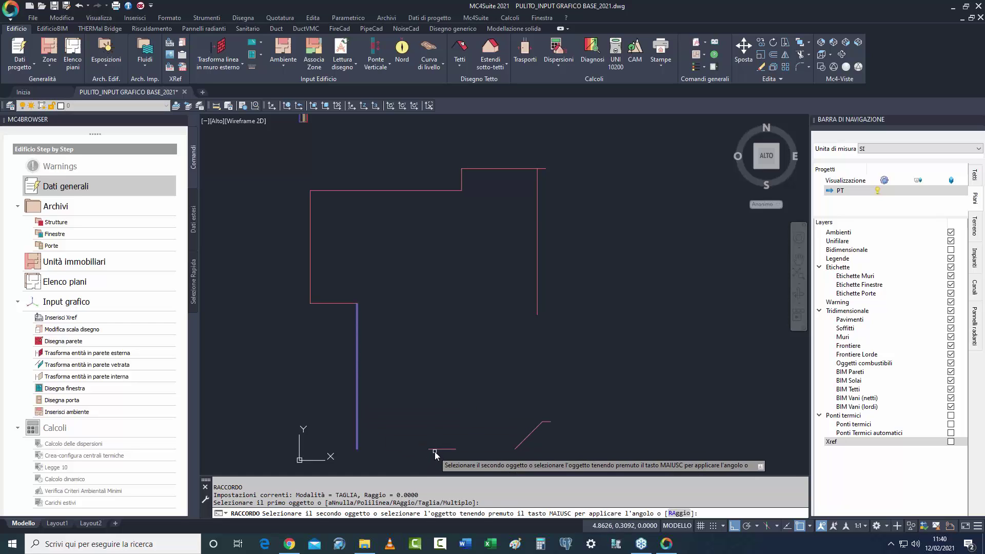
pyautogui.click(435, 450)
pyautogui.press('Return')
pyautogui.click(452, 449)
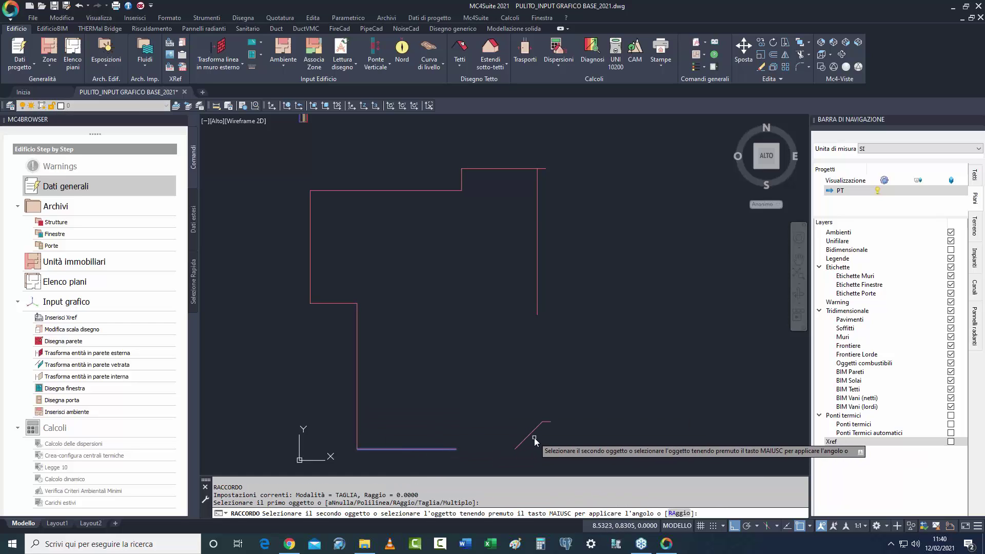
pyautogui.click(530, 436)
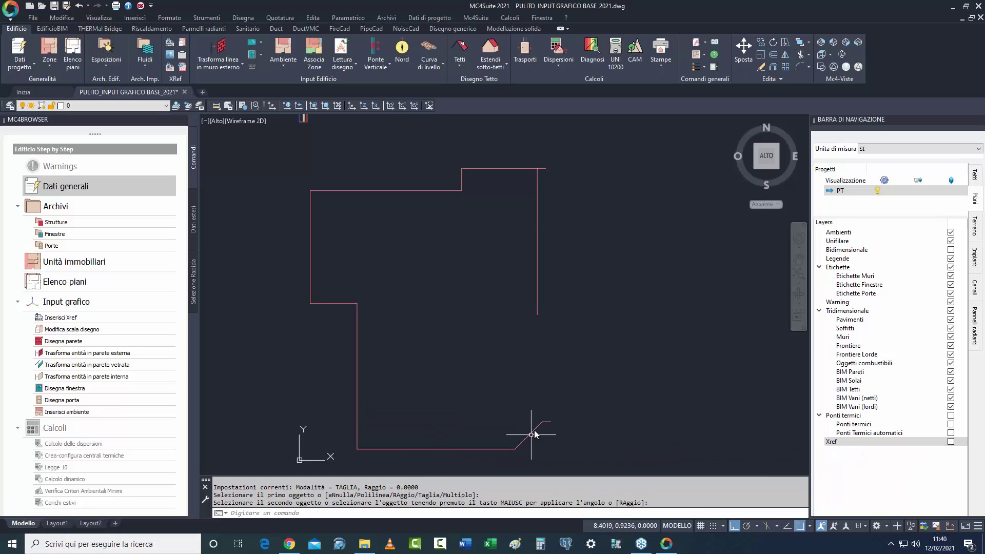
# Delete the wall stub overhanging the outline's northeast corner and show the Xref layer again.
pyautogui.click(561, 157)
pyautogui.click(548, 175)
pyautogui.click(550, 163)
pyautogui.click(542, 175)
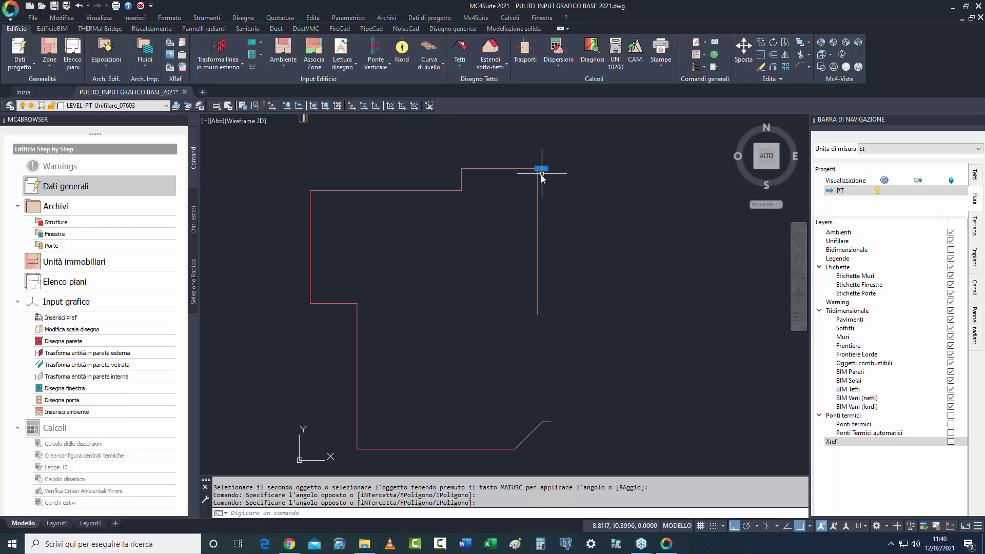
pyautogui.press('Delete')
pyautogui.click(949, 442)
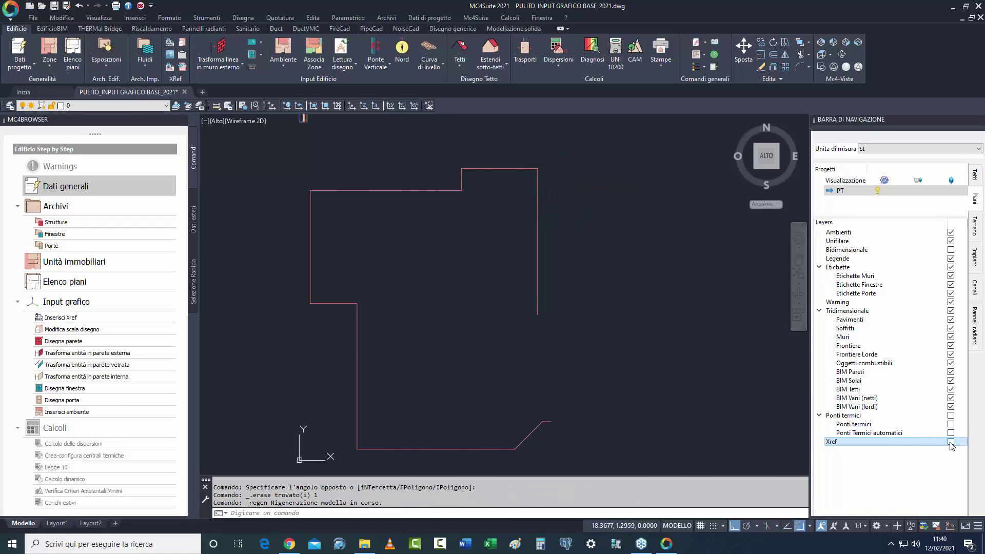
pyautogui.click(950, 442)
pyautogui.moveTo(569, 380); pyautogui.dragTo(565, 310, button='middle')
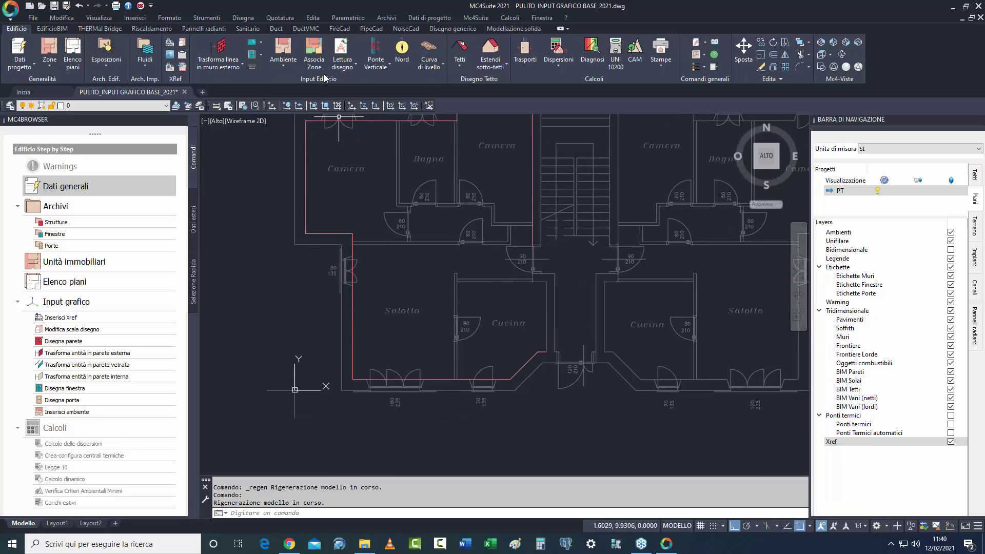
# Delete the external wall between the Camera and the stairwell.
pyautogui.click(224, 66)
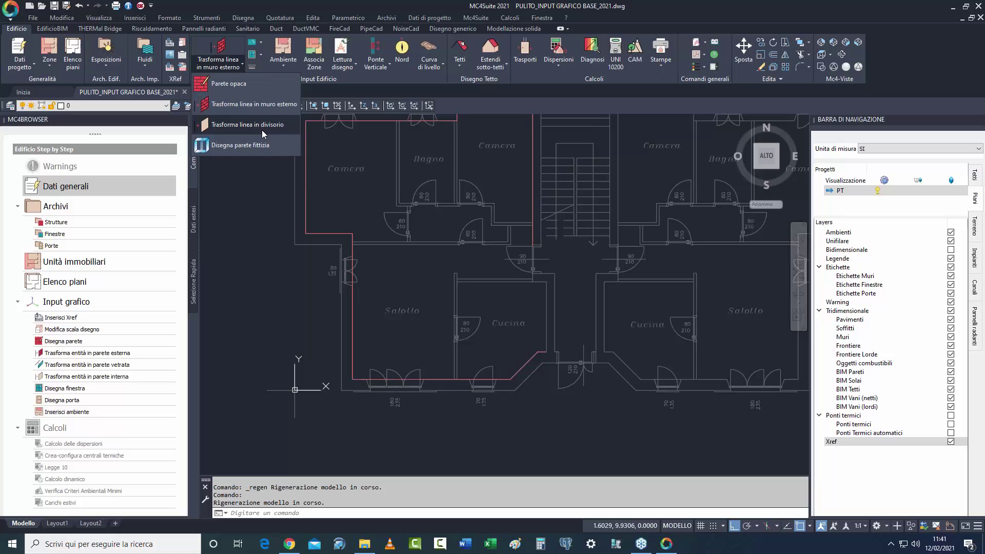
pyautogui.press('Escape')
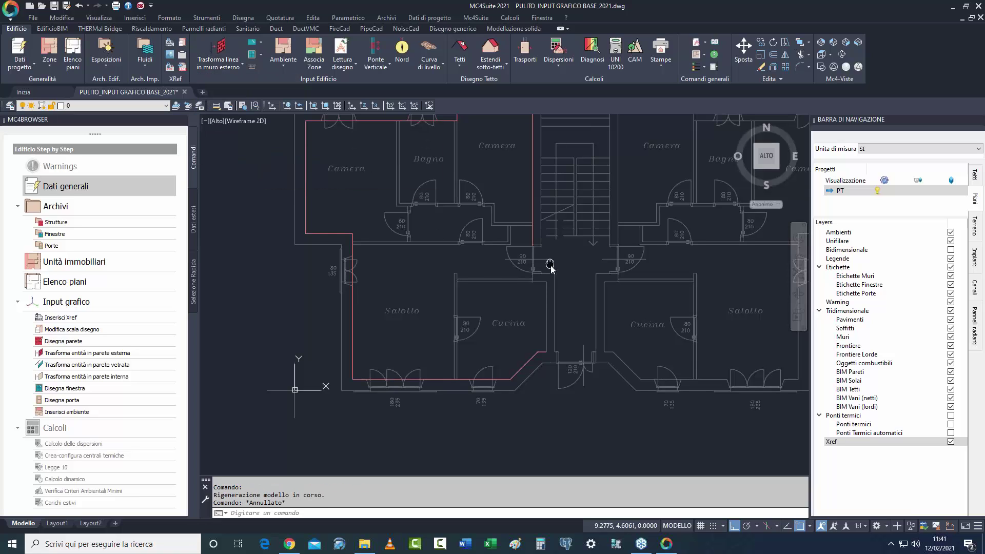
pyautogui.moveTo(550, 266); pyautogui.dragTo(523, 264, button='middle')
pyautogui.click(524, 255)
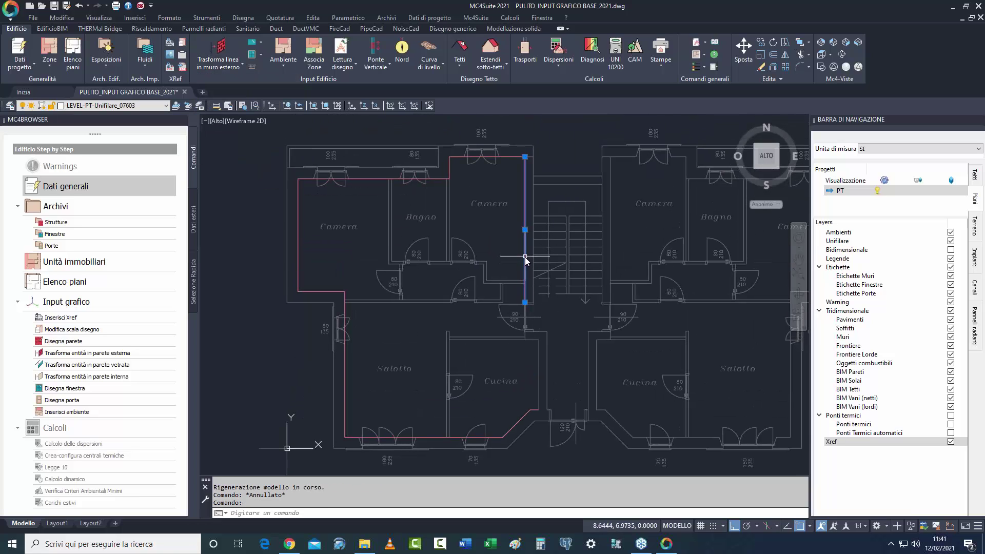
pyautogui.press('Delete')
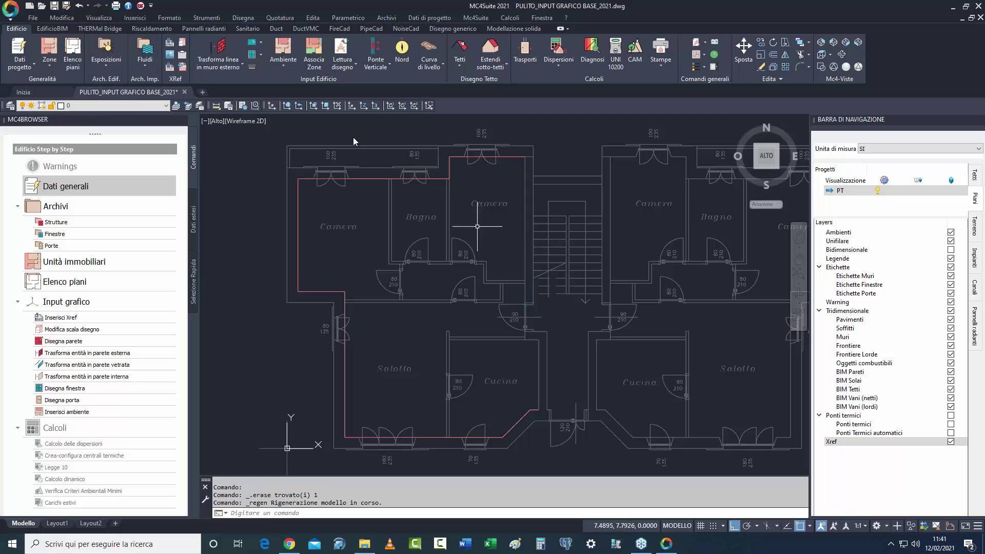
# Transform the line between the Camera and the stairwell into a dividing wall with the Parete verso scala structure.
pyautogui.click(217, 69)
pyautogui.click(253, 129)
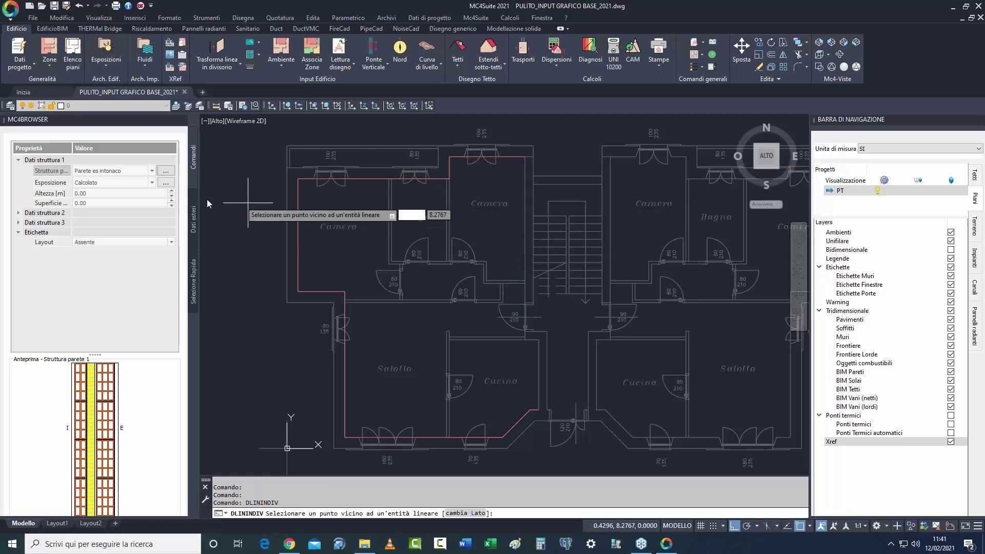
pyautogui.click(126, 173)
pyautogui.click(110, 229)
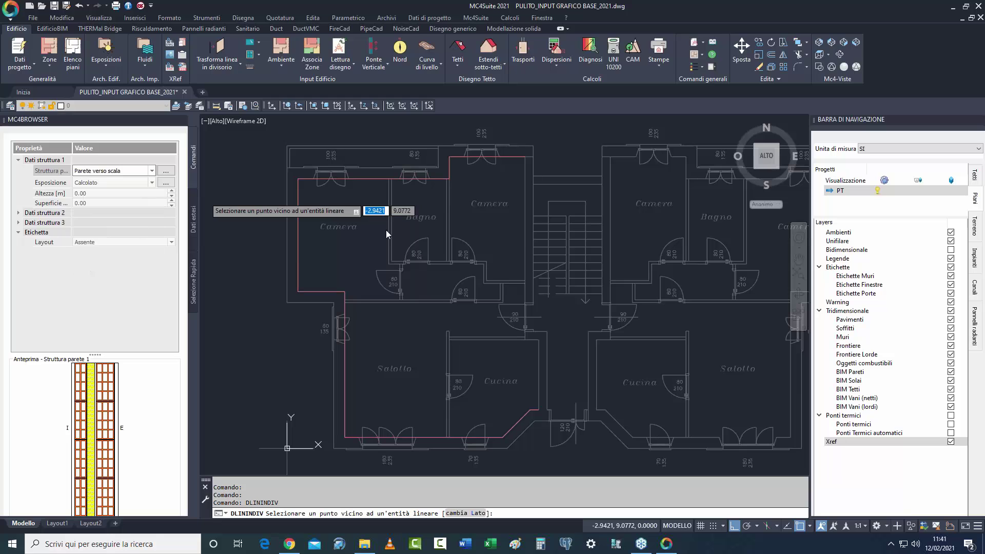
pyautogui.scroll(4, 558, 247)
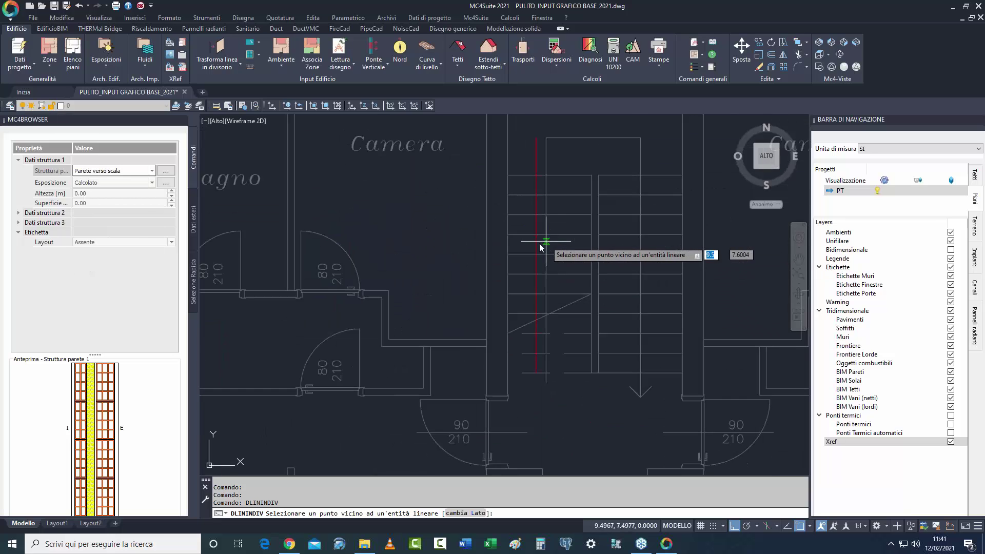
pyautogui.click(506, 205)
# Transform the short line above the Cucina's northeast corner and the Cucina's east side into dividing walls.
pyautogui.scroll(-5, 523, 323)
pyautogui.scroll(6, 538, 212)
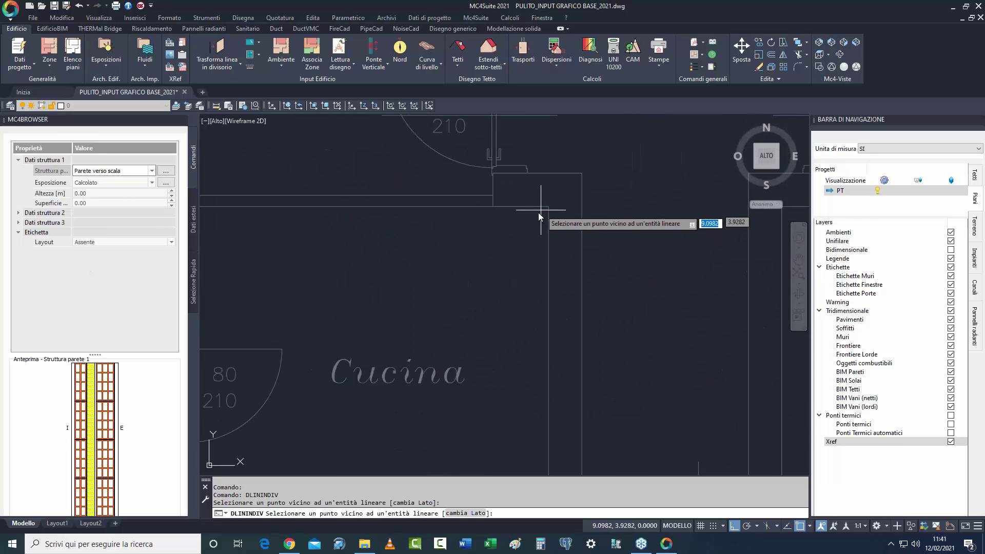
pyautogui.click(545, 175)
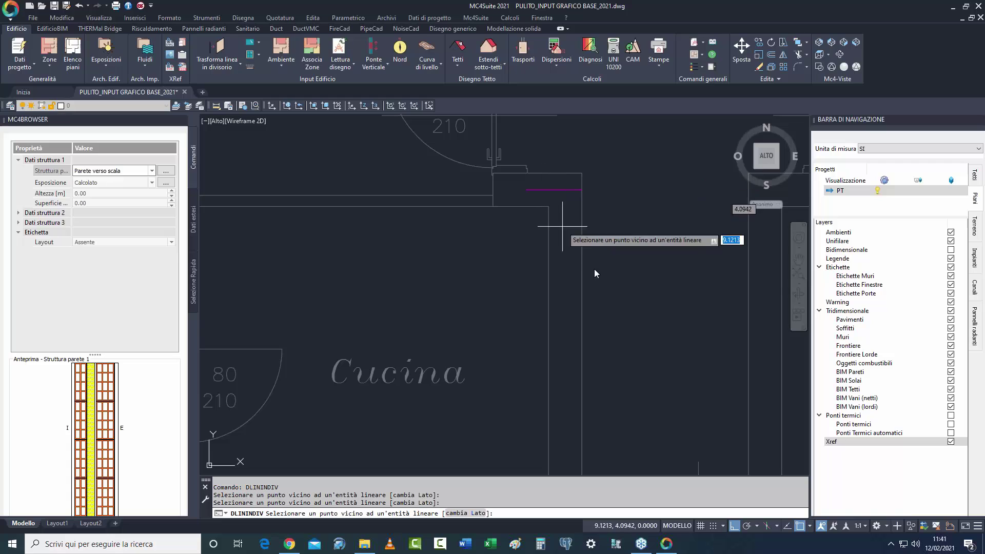
pyautogui.click(583, 301)
pyautogui.scroll(-6, 587, 359)
pyautogui.scroll(4, 595, 301)
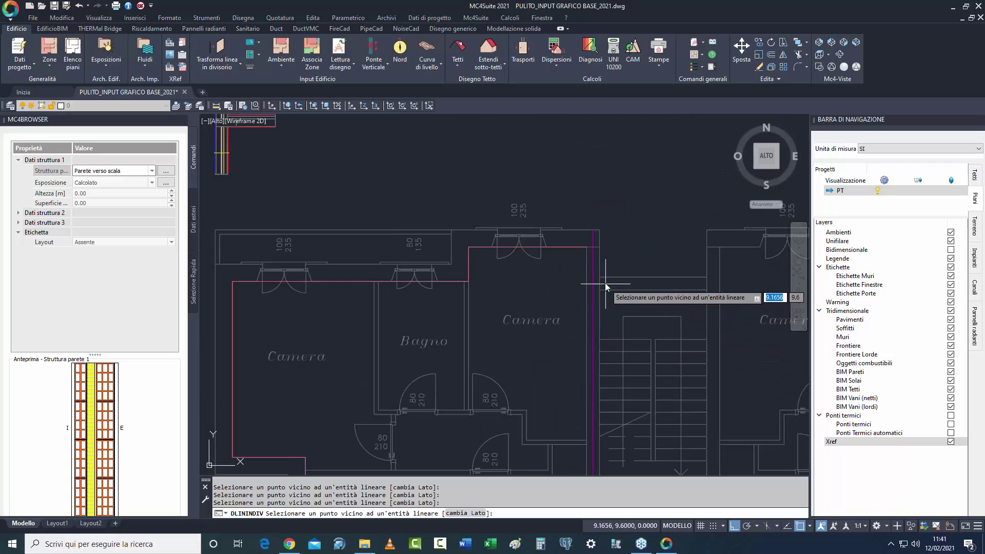
pyautogui.press('Escape')
# Draw a short opaque wall with the Parete verso scala structure southward from the Camera's northeast inner corner.
pyautogui.scroll(3, 596, 320)
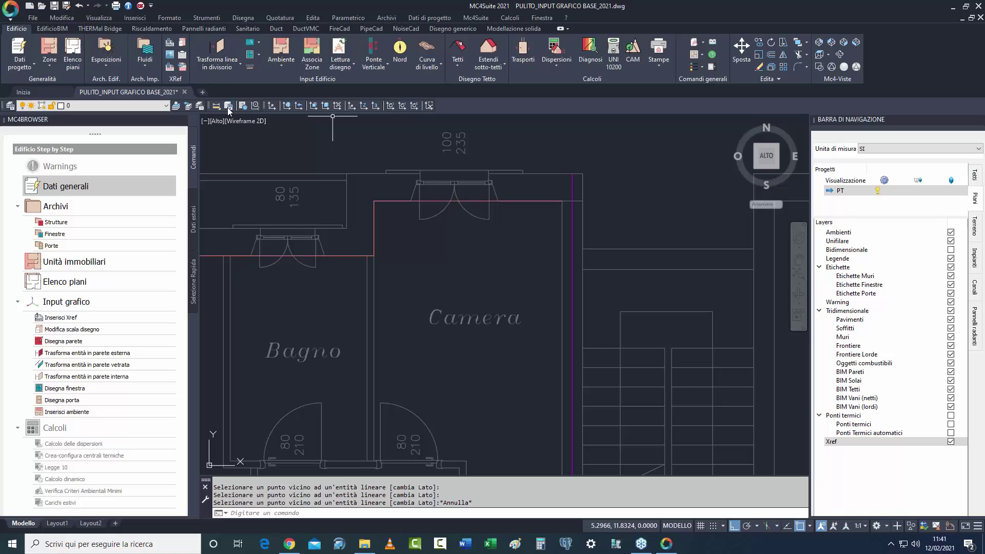
pyautogui.click(217, 67)
pyautogui.click(231, 87)
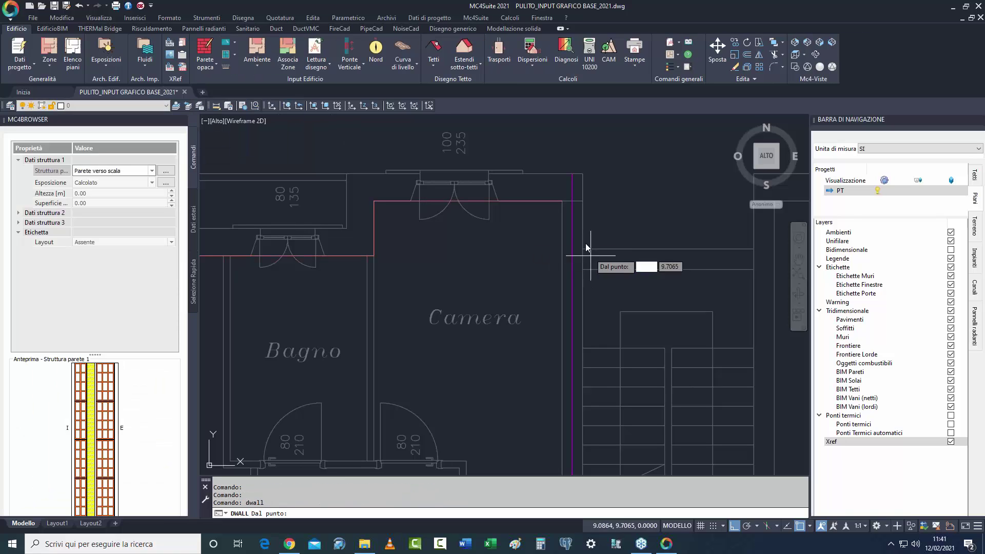
pyautogui.scroll(2, 586, 248)
pyautogui.click(563, 201)
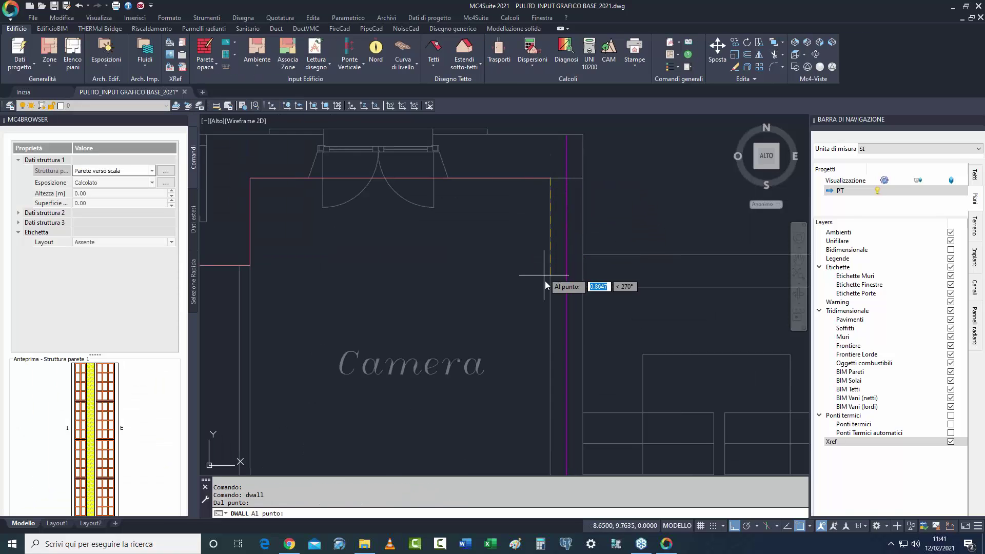
pyautogui.scroll(4, 555, 287)
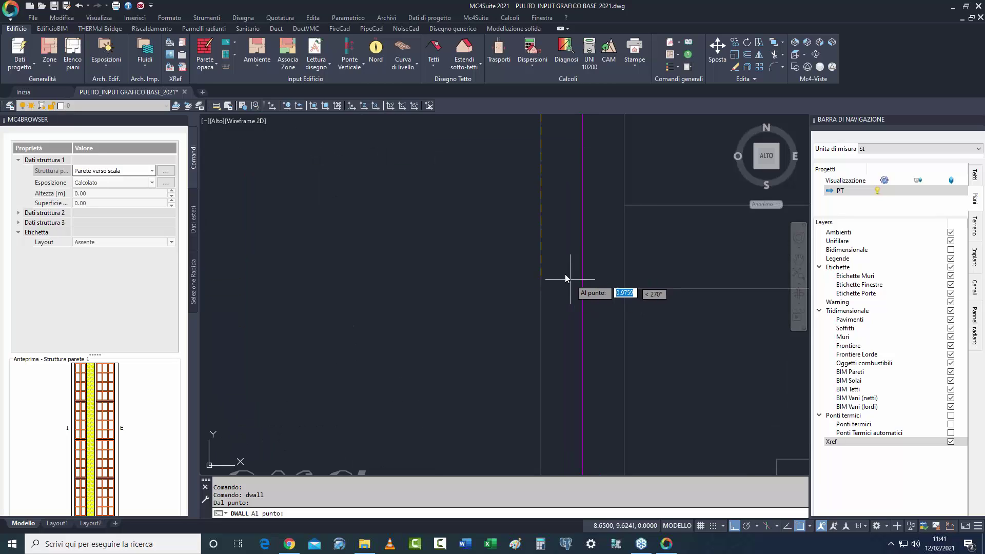
pyautogui.click(555, 249)
pyautogui.press('Return')
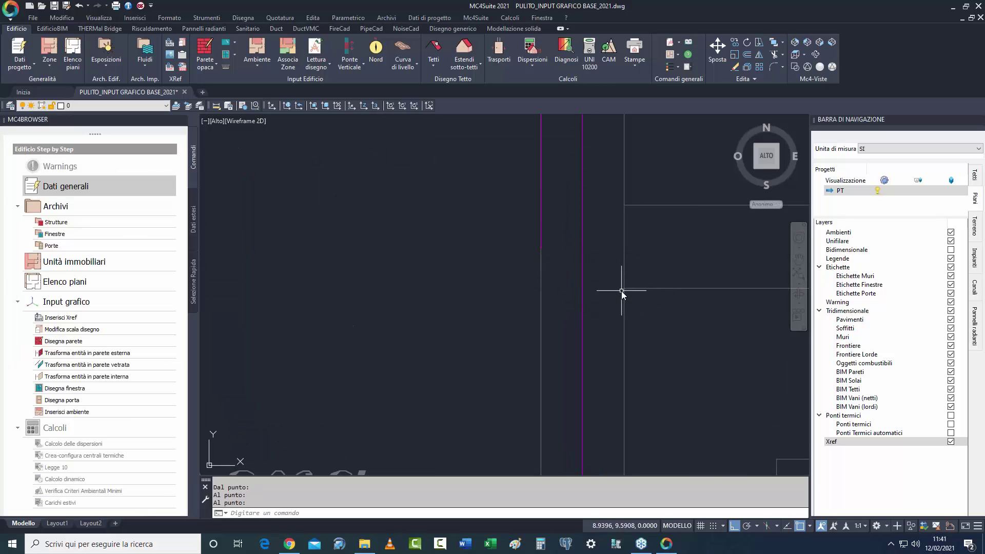
# Delete the short opaque wall just drawn at the Camera's northeast corner.
pyautogui.scroll(-5, 620, 291)
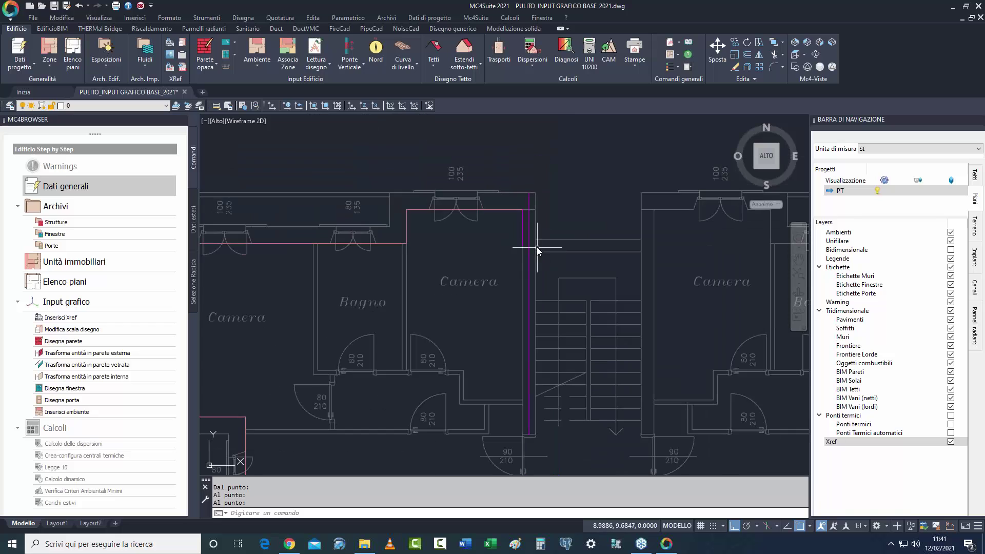
pyautogui.scroll(4, 537, 248)
pyautogui.click(514, 226)
pyautogui.scroll(-2, 521, 237)
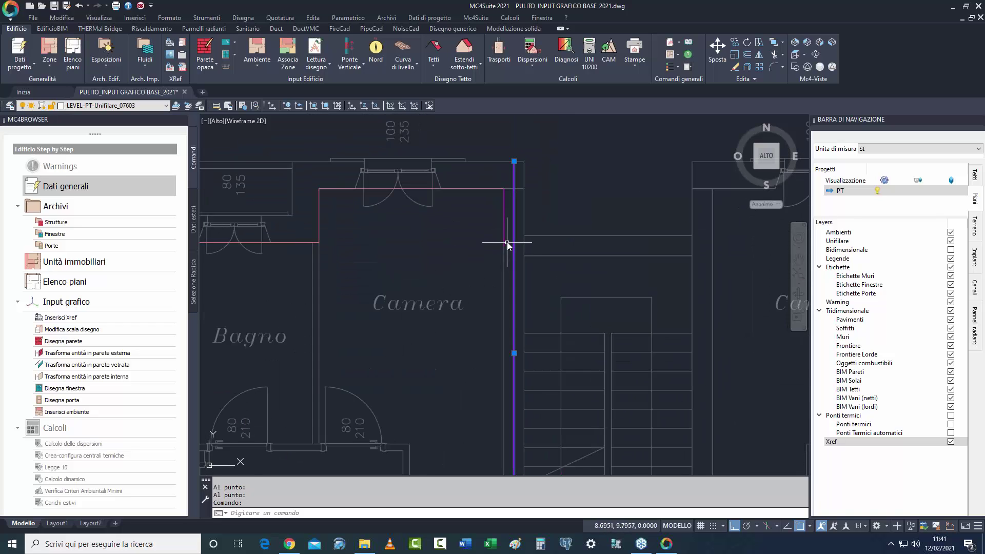
pyautogui.press('Escape')
pyautogui.click(509, 239)
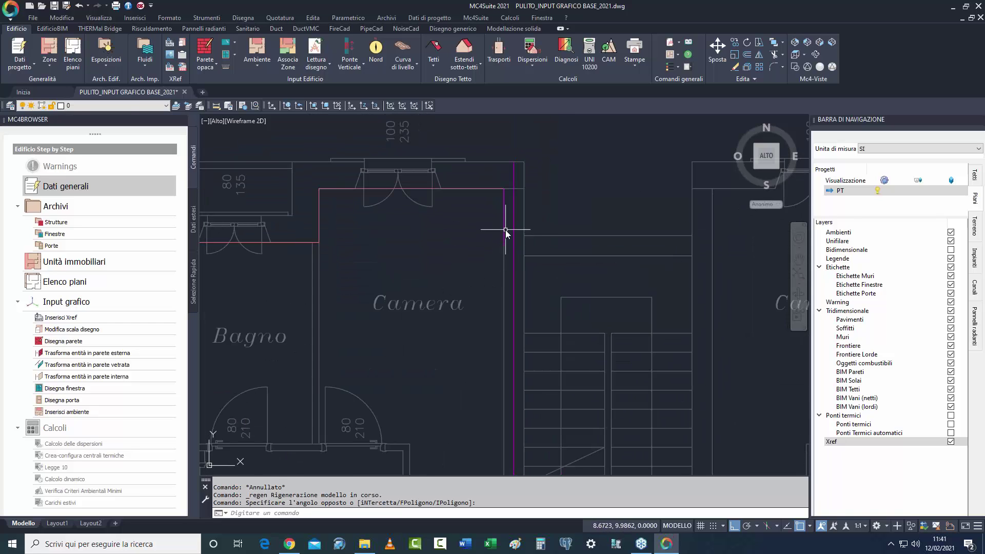
pyautogui.click(504, 230)
pyautogui.press('Delete')
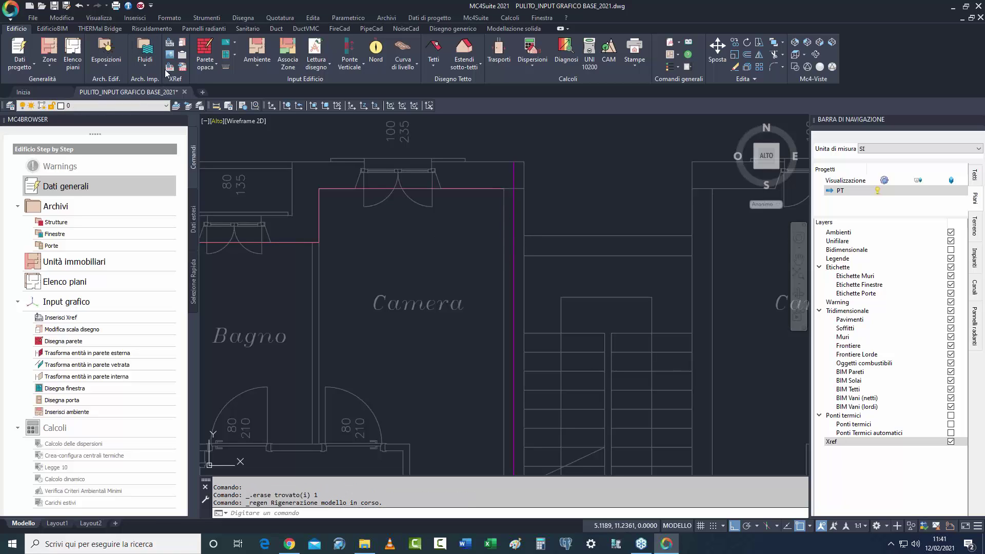
# Draw a short opaque wall with the Parete es intonaco structure southward from the Camera's northeast inner corner.
pyautogui.click(205, 64)
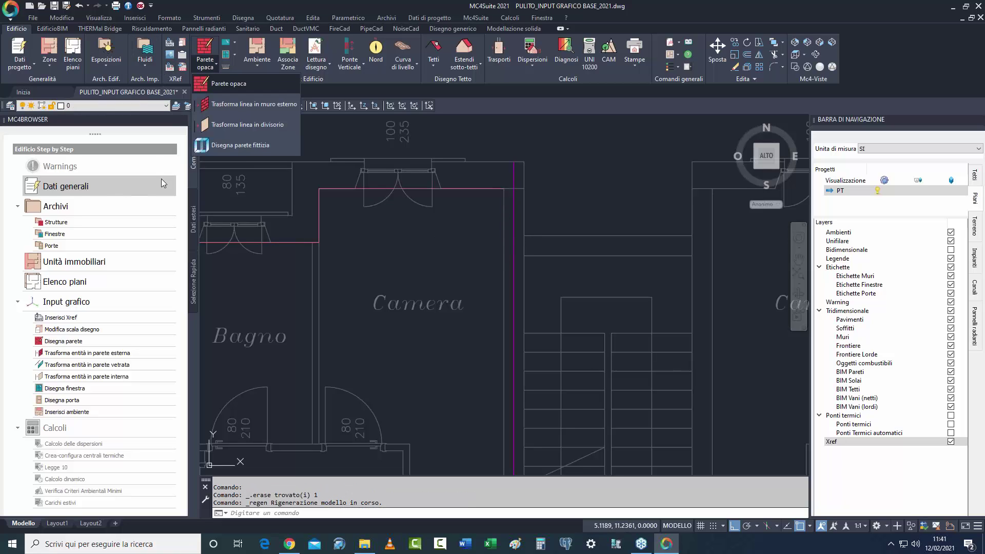
pyautogui.click(226, 88)
pyautogui.click(101, 171)
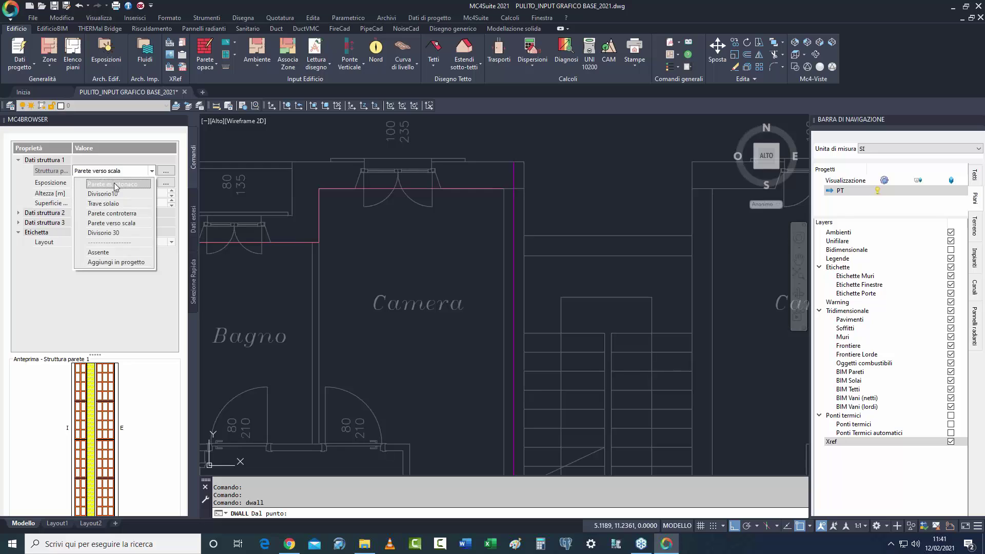
pyautogui.click(116, 188)
pyautogui.click(504, 191)
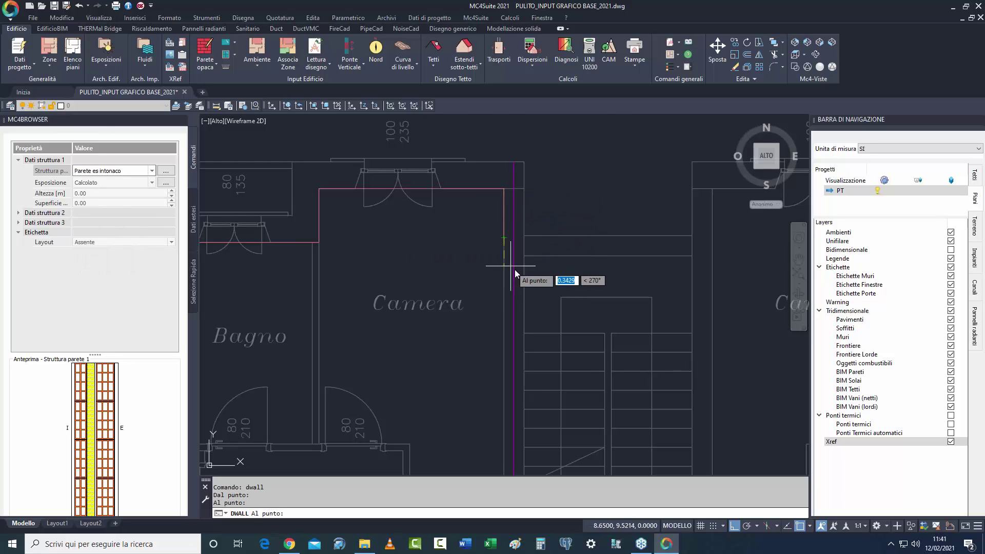
pyautogui.press('Escape')
# Draw a horizontal opaque wall about 0.66 m long westward from the stairwell's inner facade line across the dividing wall.
pyautogui.moveTo(553, 274); pyautogui.dragTo(567, 262, button='middle')
pyautogui.rightClick(568, 262)
pyautogui.click(585, 268)
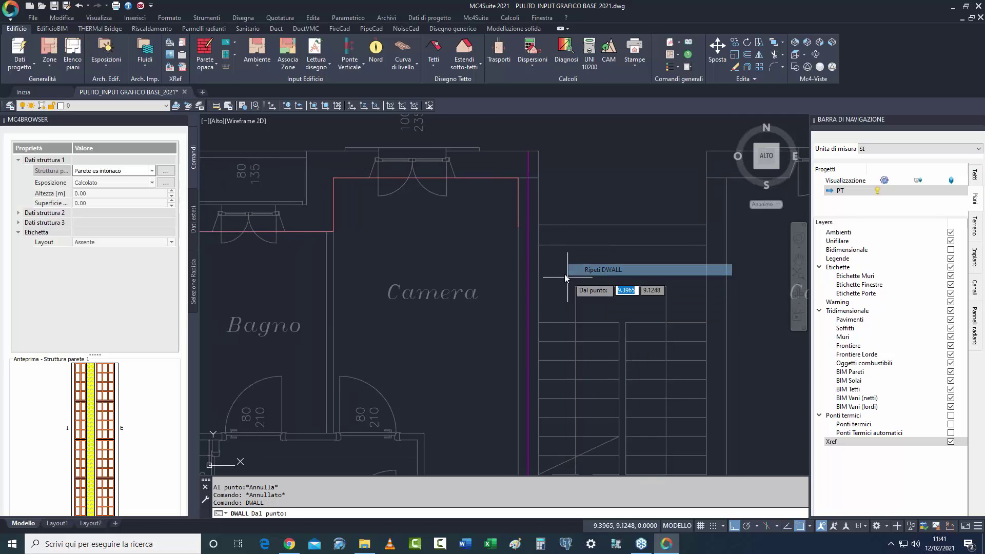
pyautogui.scroll(4, 564, 274)
pyautogui.click(535, 224)
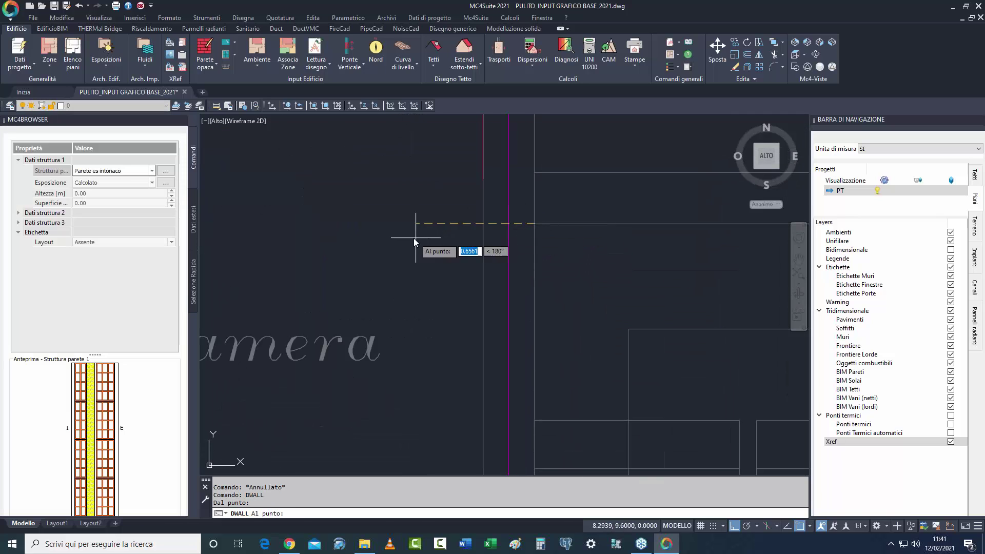
pyautogui.press('Escape')
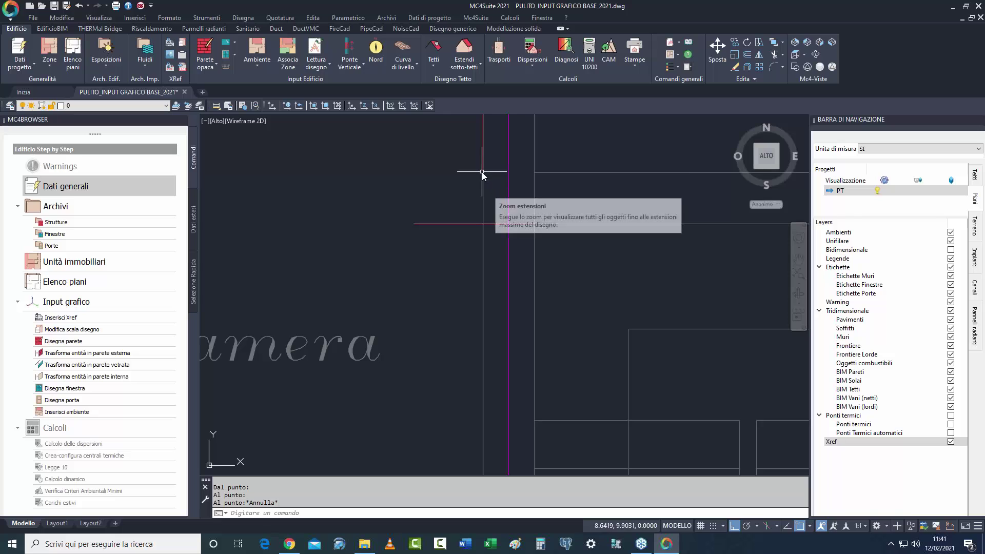
# Stretch the lower end of the Camera's short east external wall southward past the new horizontal wall.
pyautogui.click(480, 196)
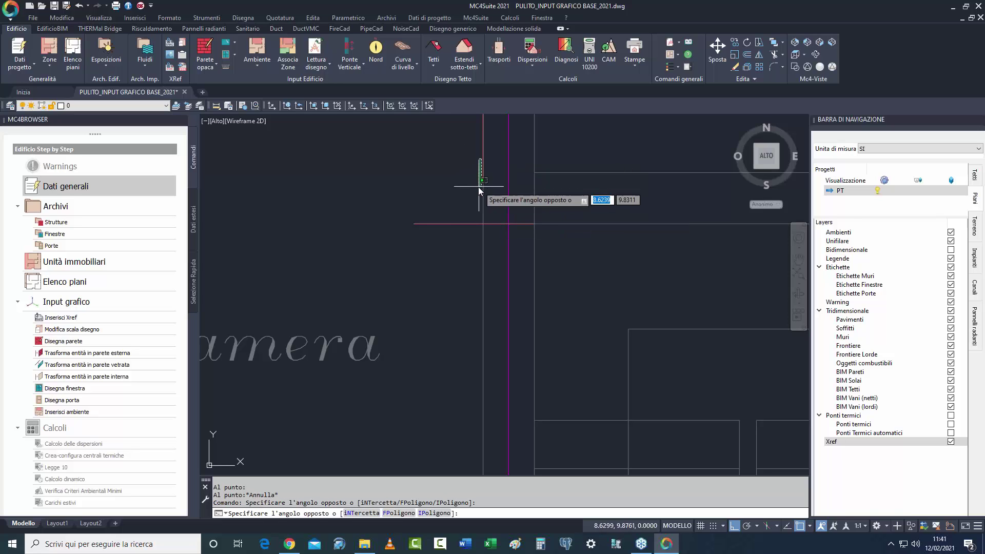
pyautogui.click(480, 168)
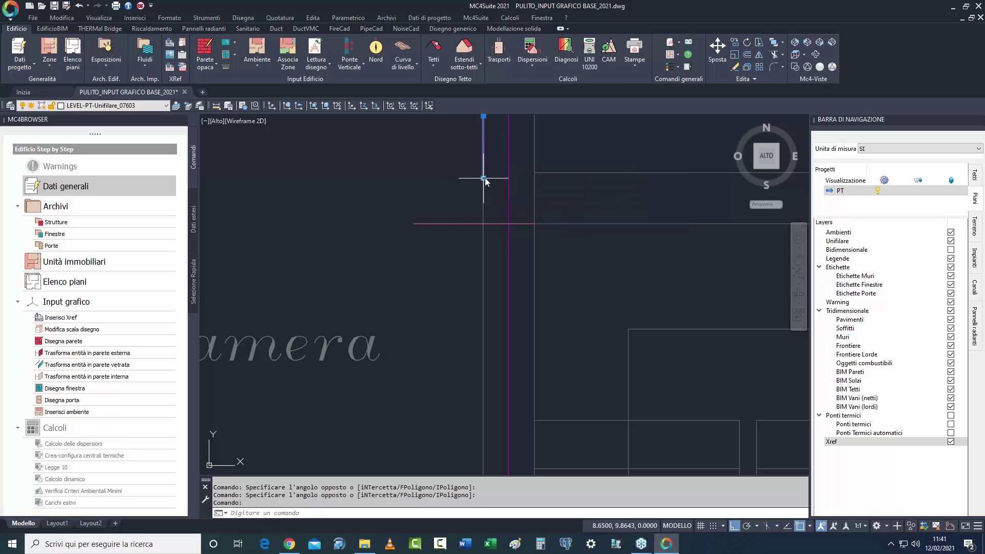
pyautogui.click(485, 178)
pyautogui.press('Escape')
# Delete the wall stubs west of and below the new corner, plus the dividing wall segment above the horizontal wall.
pyautogui.click(462, 195)
pyautogui.click(424, 251)
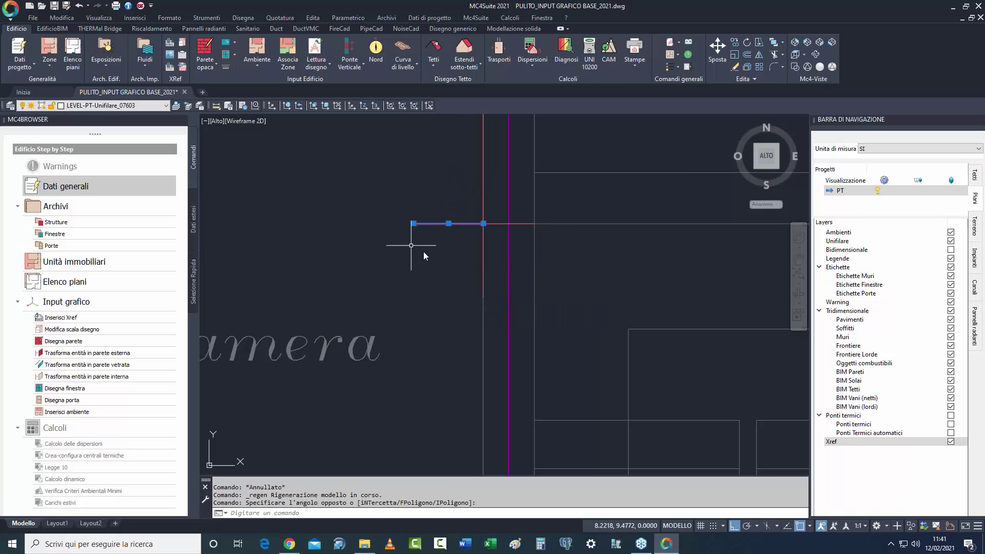
pyautogui.press('Delete')
pyautogui.click(482, 254)
pyautogui.press('Delete')
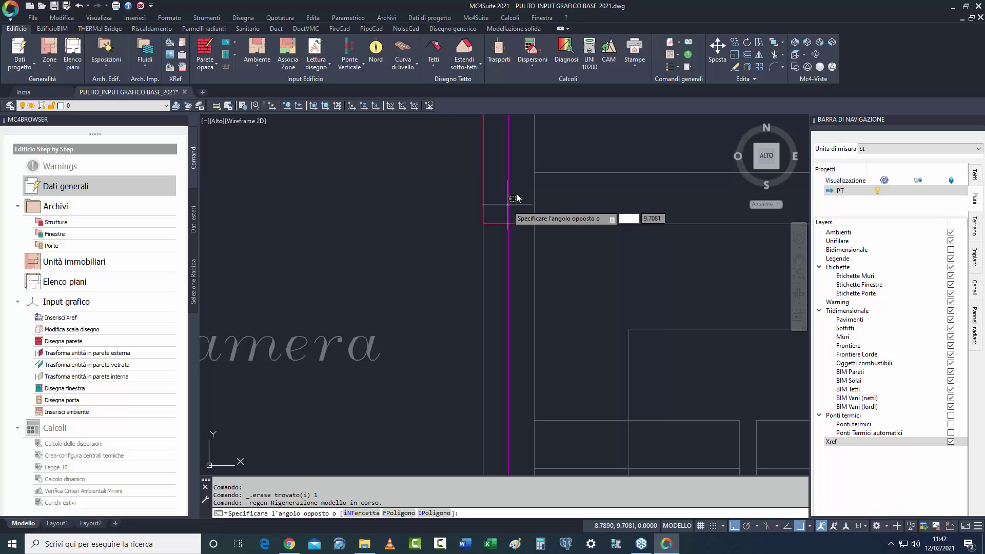
pyautogui.click(516, 197)
pyautogui.press('Delete')
pyautogui.scroll(-3, 560, 295)
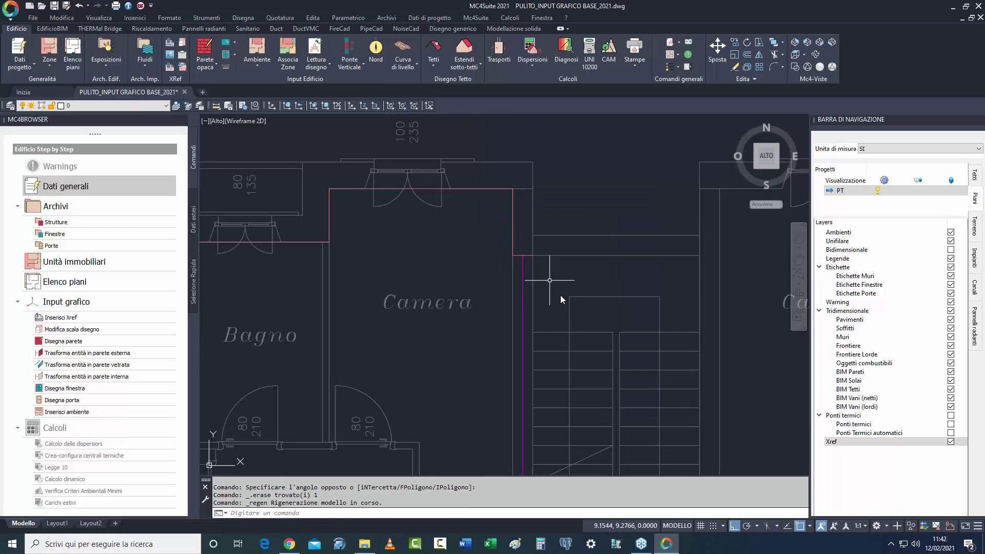
# Hide the Xref layer and delete the short horizontal wall's stub extending east of the dividing wall.
pyautogui.moveTo(574, 321); pyautogui.dragTo(622, 272, button='middle')
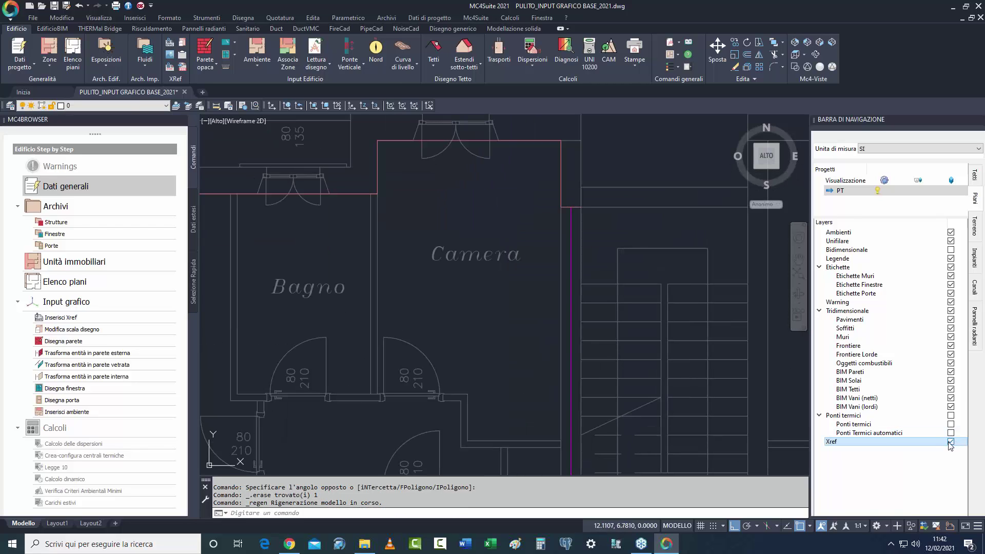
pyautogui.click(951, 442)
pyautogui.click(581, 177)
pyautogui.click(571, 215)
pyautogui.press('Escape')
pyautogui.click(575, 254)
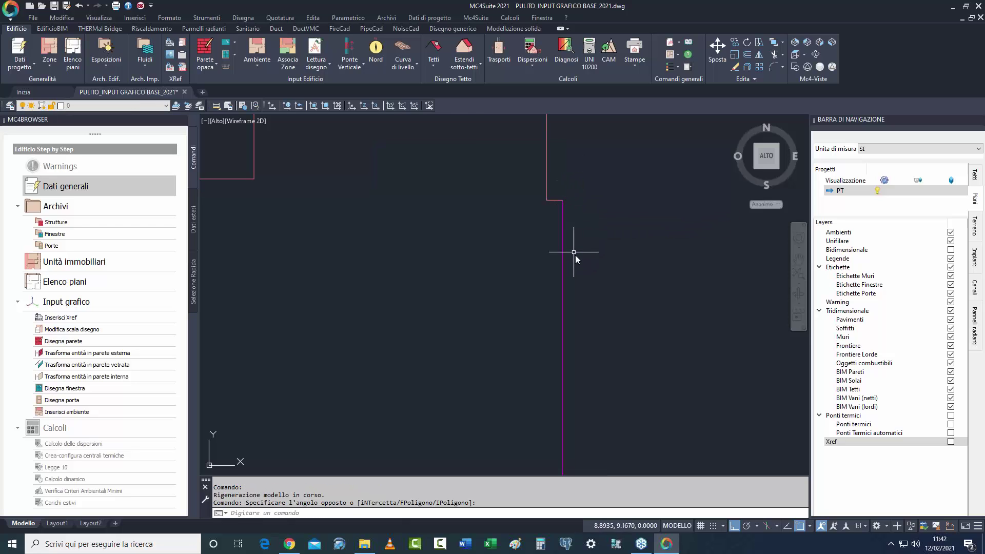
pyautogui.click(590, 287)
pyautogui.press('Delete')
# Fillet the lower end of the stairwell dividing wall to the short horizontal wall above the Cucina.
pyautogui.scroll(-3, 603, 328)
pyautogui.scroll(3, 615, 215)
pyautogui.scroll(-3, 633, 334)
pyautogui.scroll(3, 656, 205)
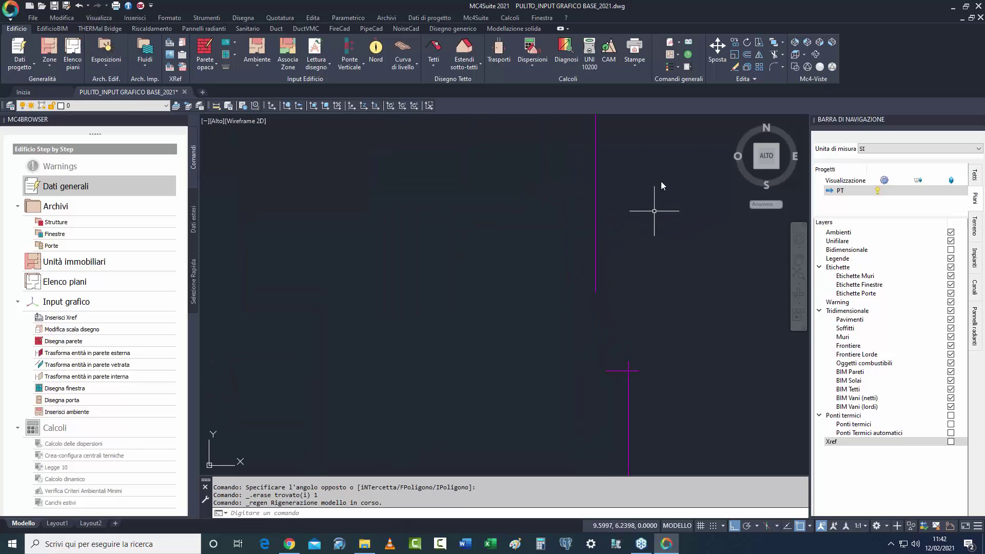
pyautogui.click(769, 69)
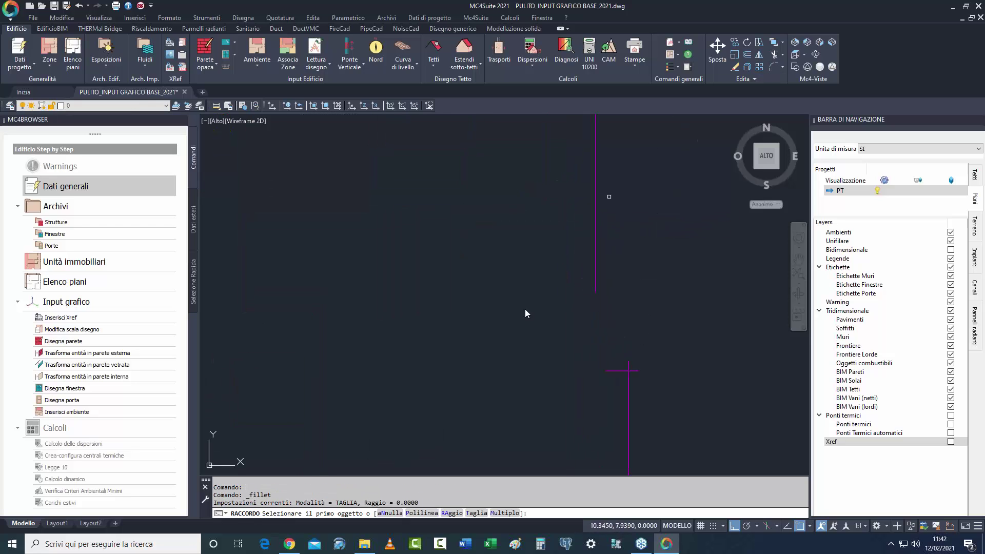
pyautogui.click(595, 291)
pyautogui.click(611, 370)
pyautogui.press('Escape')
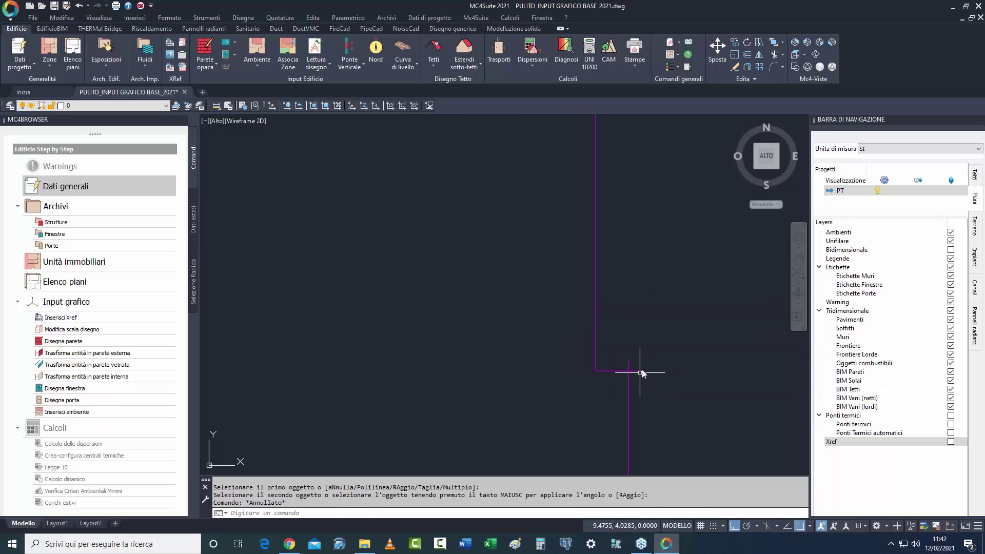
# Delete the surplus wall overhang at the corner above the Cucina's east wall and show the Xref layer again.
pyautogui.click(644, 363)
pyautogui.click(635, 379)
pyautogui.press('Delete')
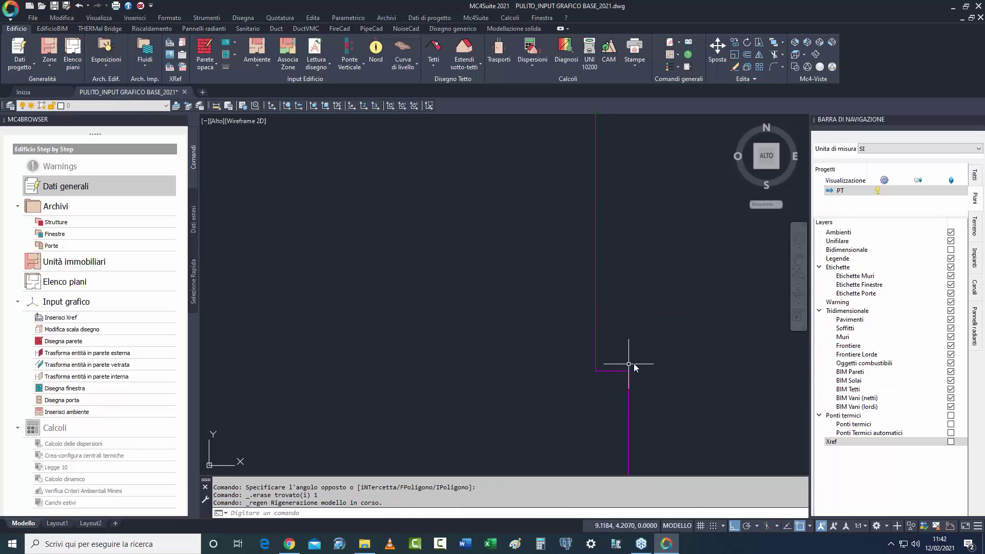
pyautogui.scroll(-3, 638, 363)
pyautogui.moveTo(641, 364); pyautogui.dragTo(608, 352, button='middle')
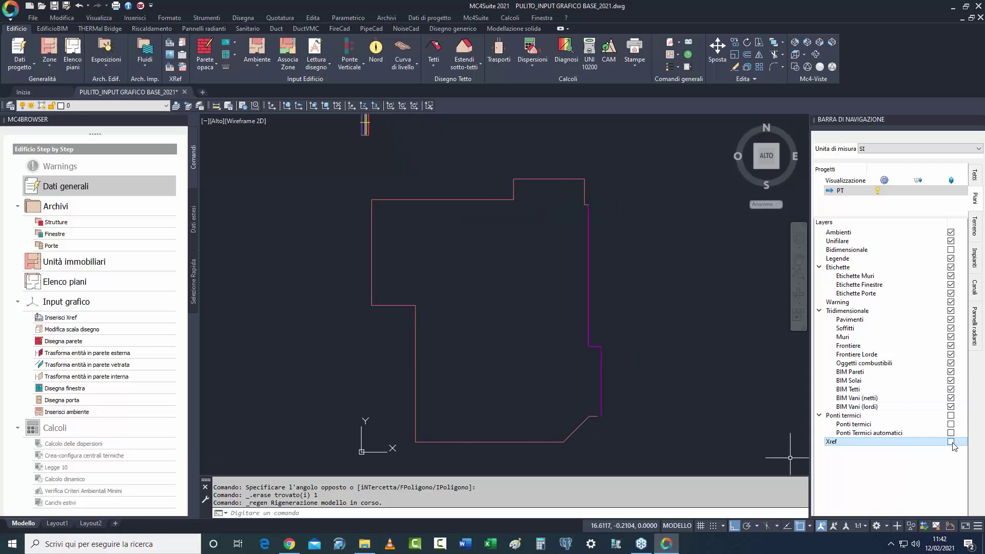
pyautogui.moveTo(503, 290)
pyautogui.mouseDown(button='middle')
pyautogui.moveTo(469, 275)
pyautogui.moveTo(463, 284)
pyautogui.mouseUp(button='middle')
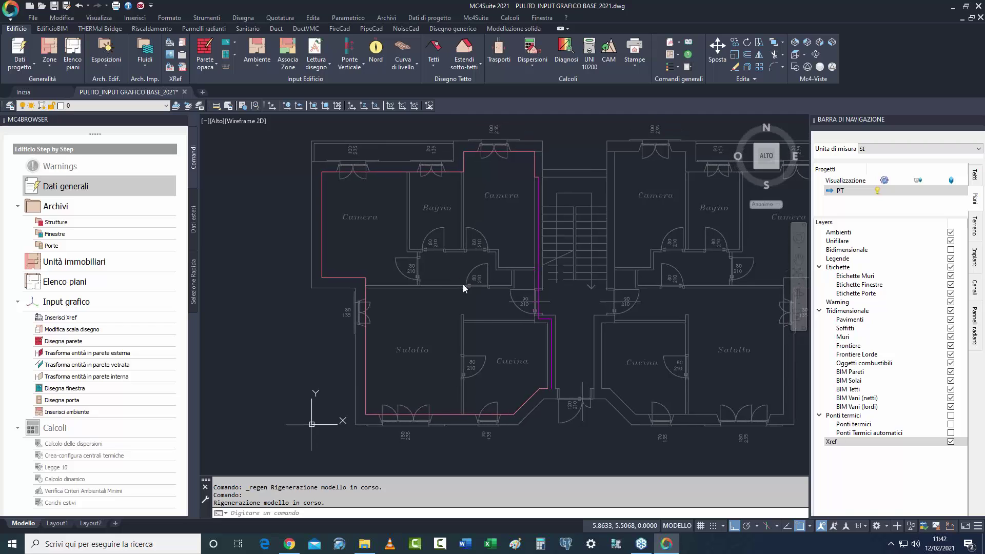
pyautogui.scroll(5, 542, 407)
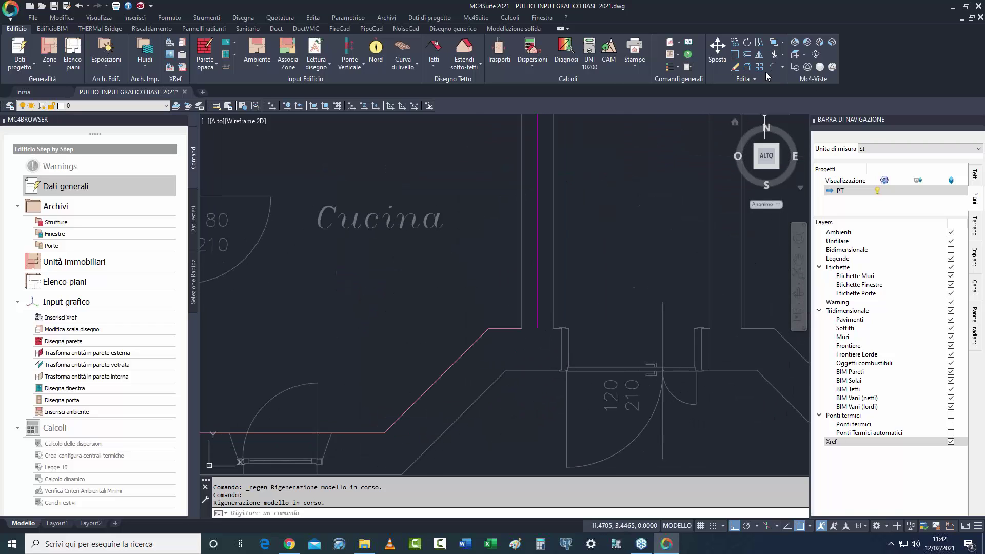
# Fillet the stairwell dividing wall to the short horizontal external wall at the Cucina's southeast corner.
pyautogui.write('f')
pyautogui.press('Return')
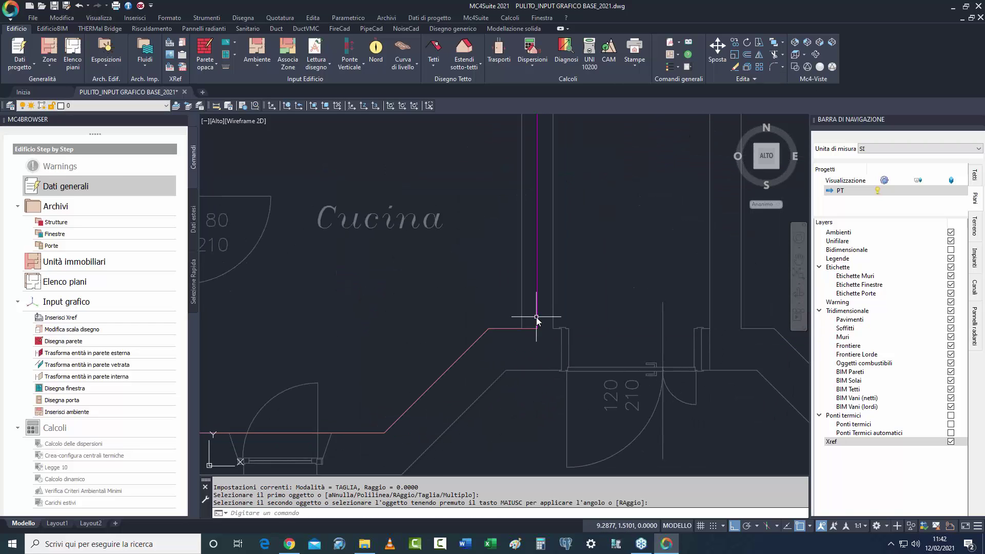
pyautogui.scroll(-2, 510, 393)
pyautogui.scroll(-3, 509, 394)
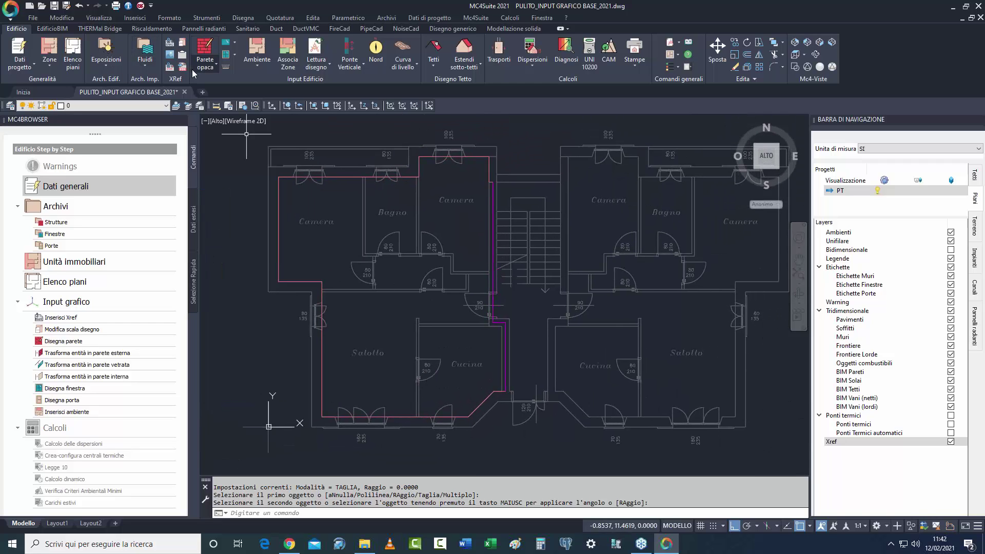
# Convert the plan lines of the Bagno's two side walls and the wall piece between the two doors below into Divisorio10 partitions.
pyautogui.click(210, 70)
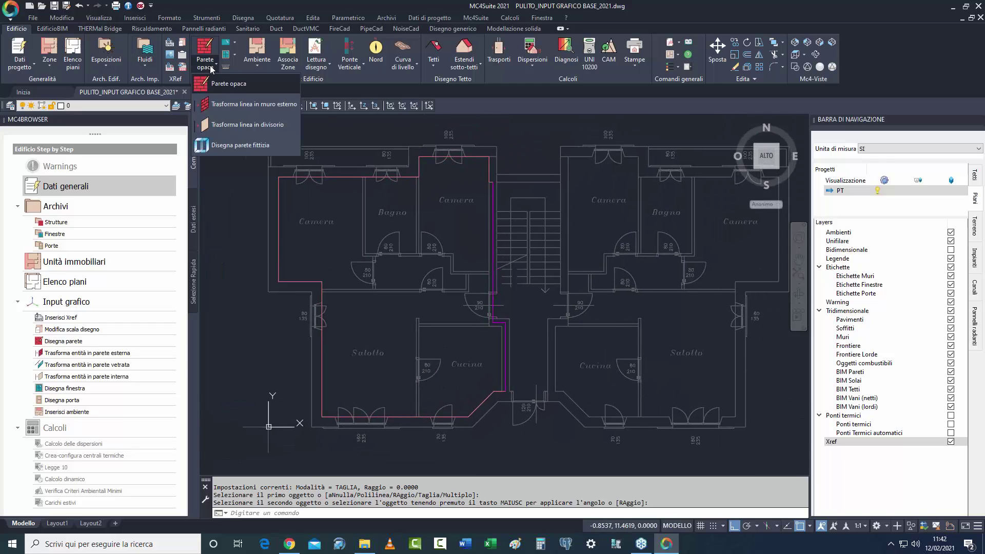
pyautogui.click(247, 127)
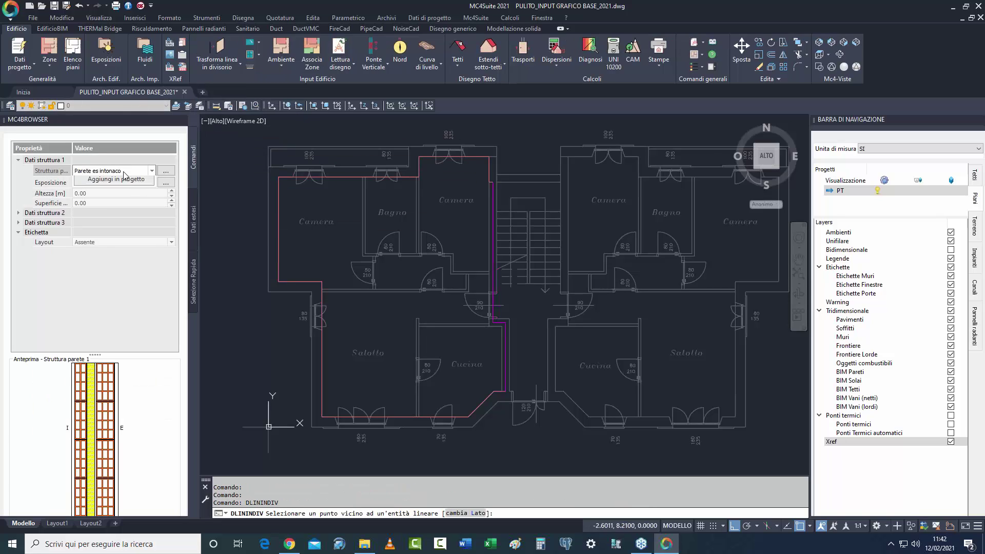
pyautogui.click(125, 197)
pyautogui.scroll(2, 369, 261)
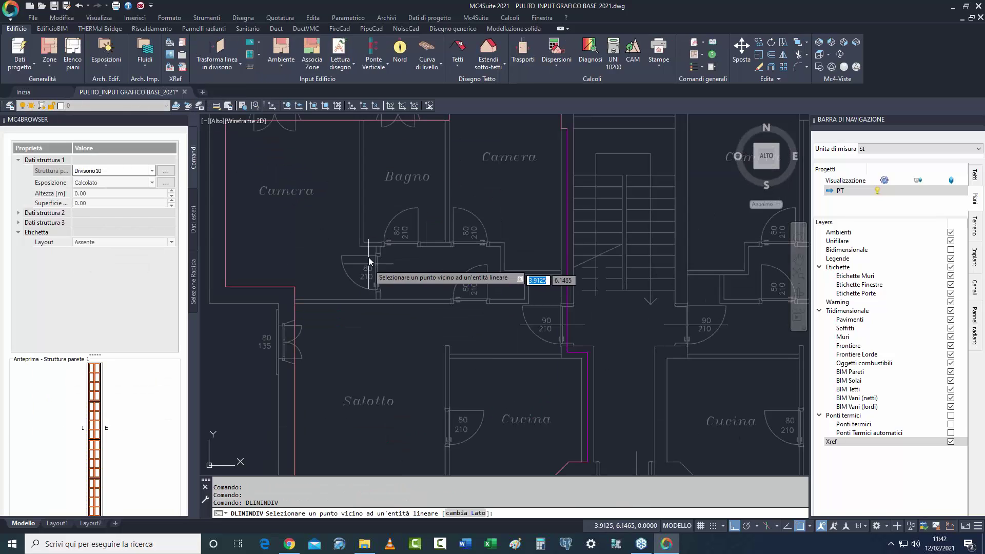
pyautogui.click(363, 197)
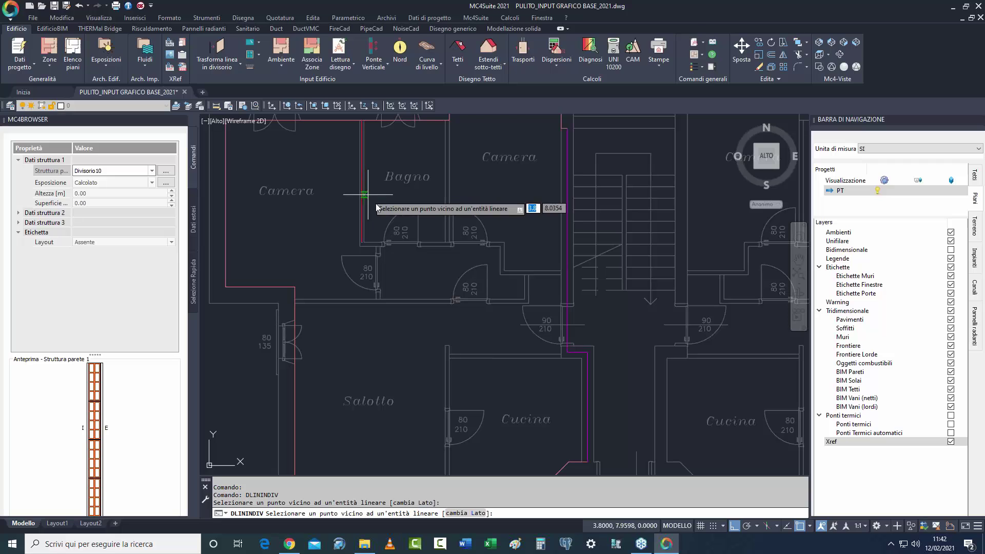
pyautogui.click(450, 197)
pyautogui.scroll(4, 423, 257)
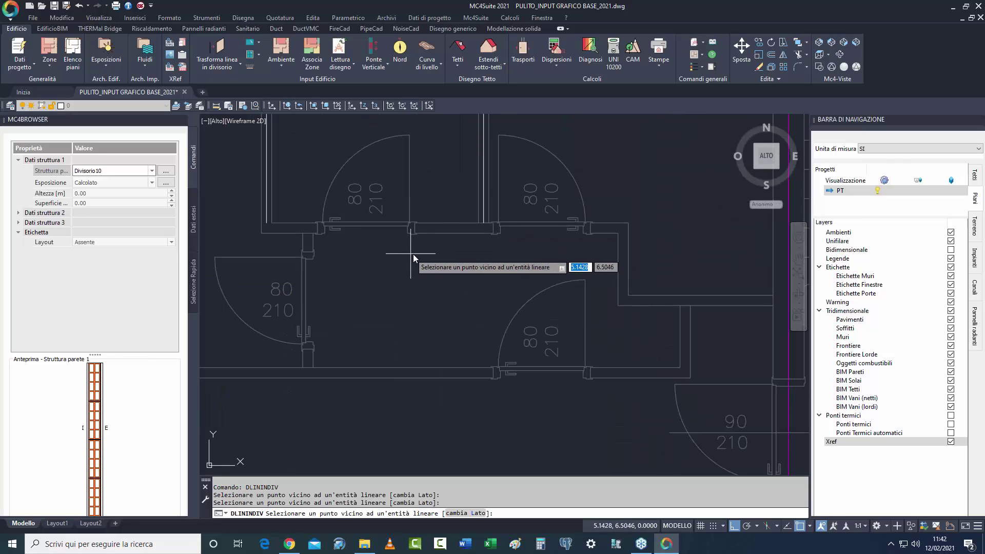
pyautogui.click(449, 227)
pyautogui.scroll(-4, 446, 256)
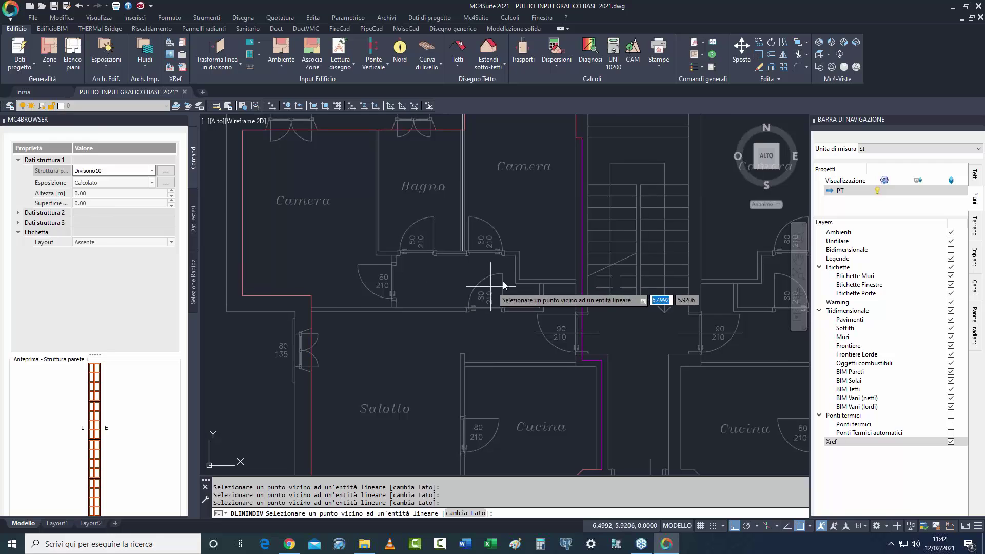
# Convert the horizontal wall and short vertical wall of the step below the east Camera into Divisorio10 partitions.
pyautogui.rightClick(531, 246)
pyautogui.click(543, 250)
pyautogui.scroll(4, 558, 277)
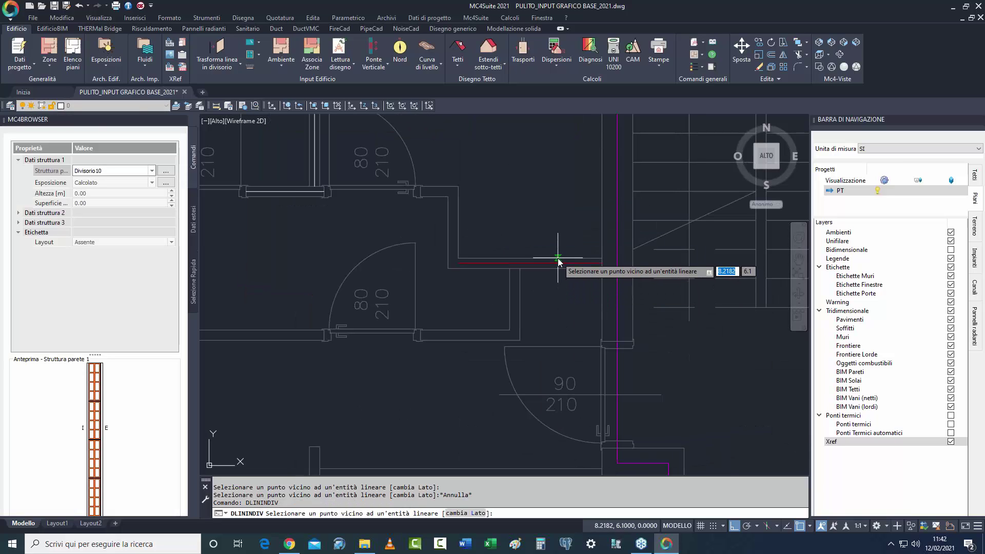
pyautogui.click(558, 262)
pyautogui.click(457, 227)
pyautogui.scroll(-3, 414, 250)
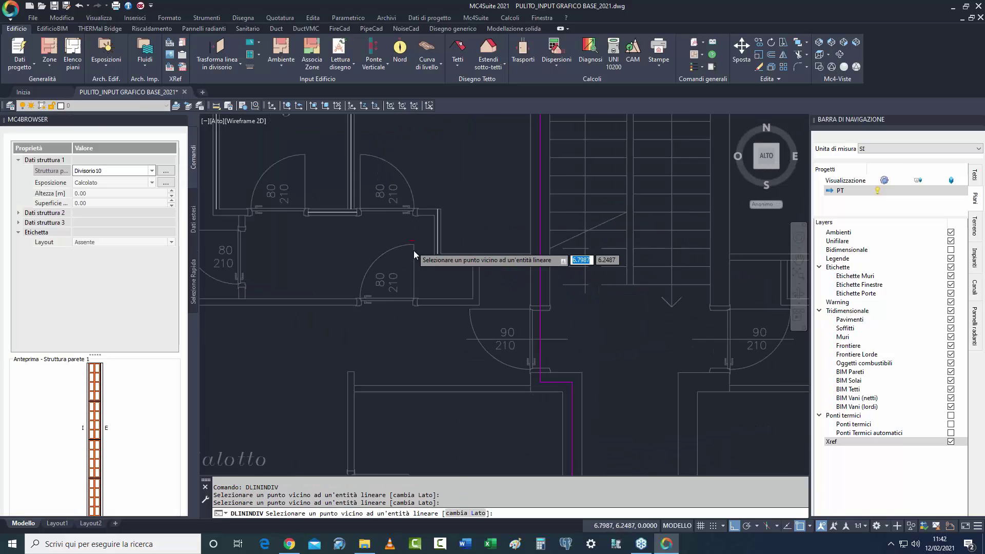
pyautogui.scroll(-2, 421, 254)
pyautogui.press('Escape')
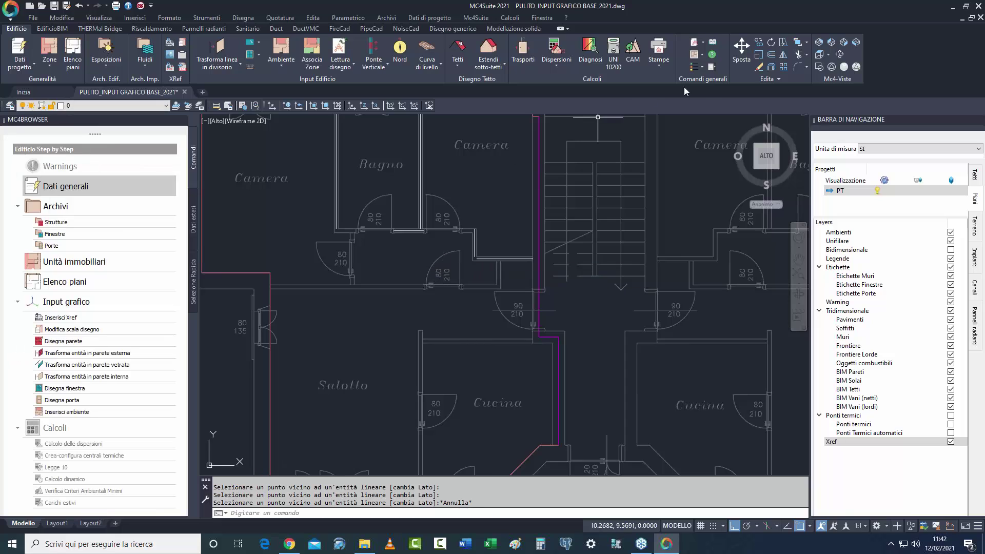
# Fillet the horizontal partition below the Bagno to the lower end of the Bagno's west partition.
pyautogui.click(798, 67)
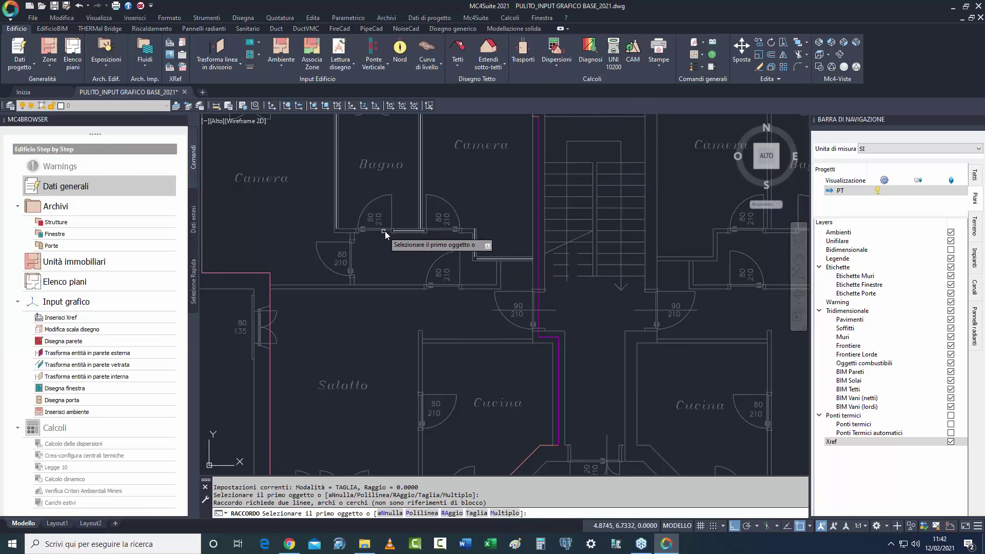
pyautogui.click(410, 231)
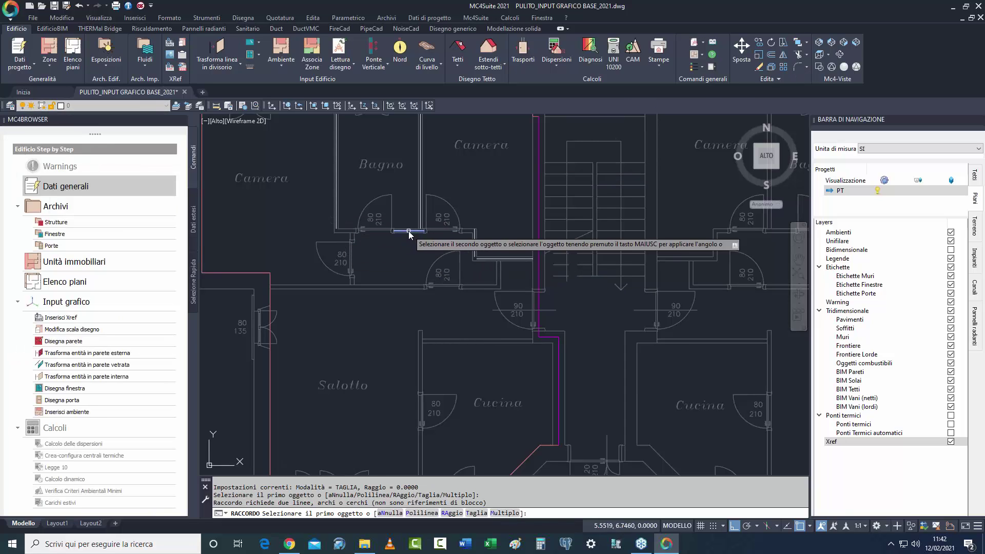
pyautogui.click(339, 210)
# Fillet both ends of the short vertical partition below the east Camera to the adjoining horizontal partitions.
pyautogui.rightClick(480, 193)
pyautogui.click(518, 200)
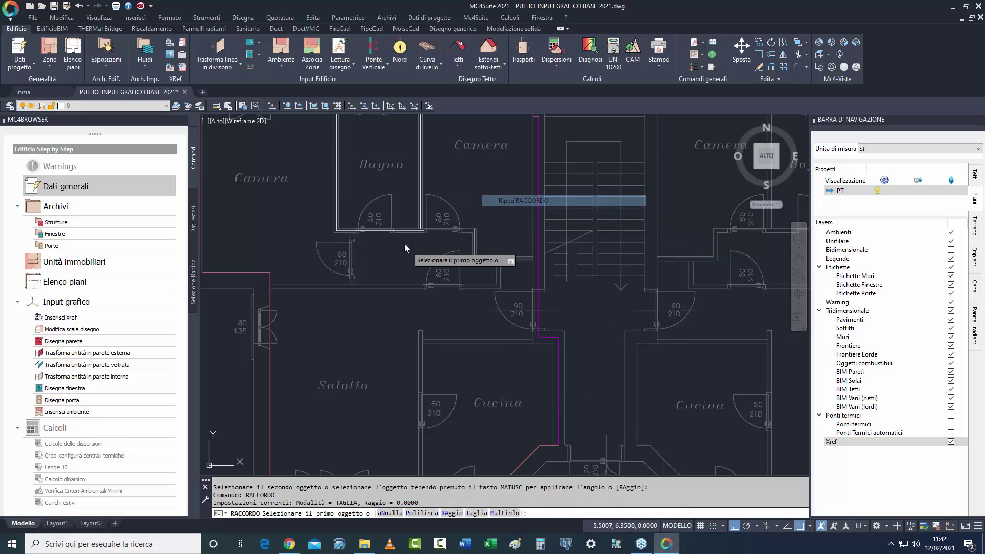
pyautogui.click(405, 232)
pyautogui.click(474, 242)
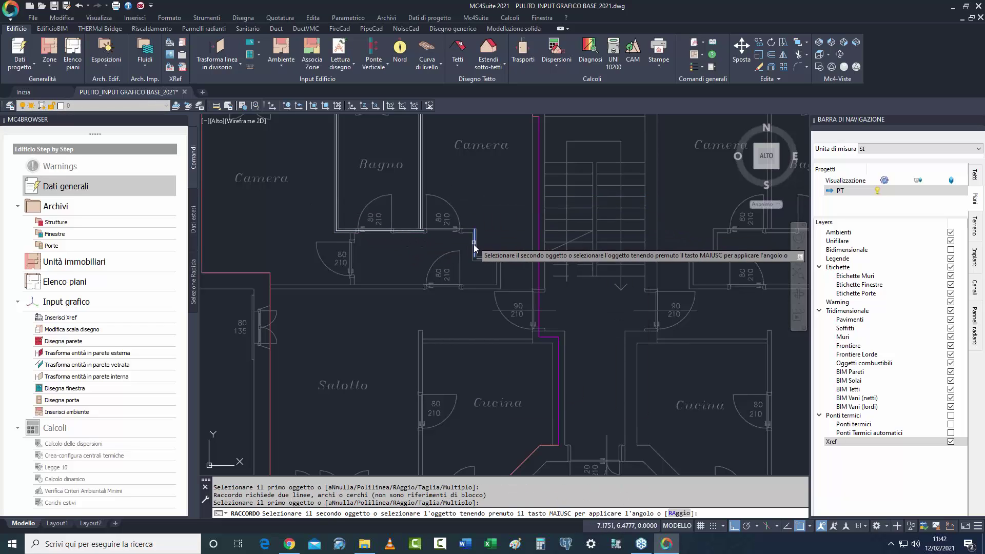
pyautogui.click(412, 232)
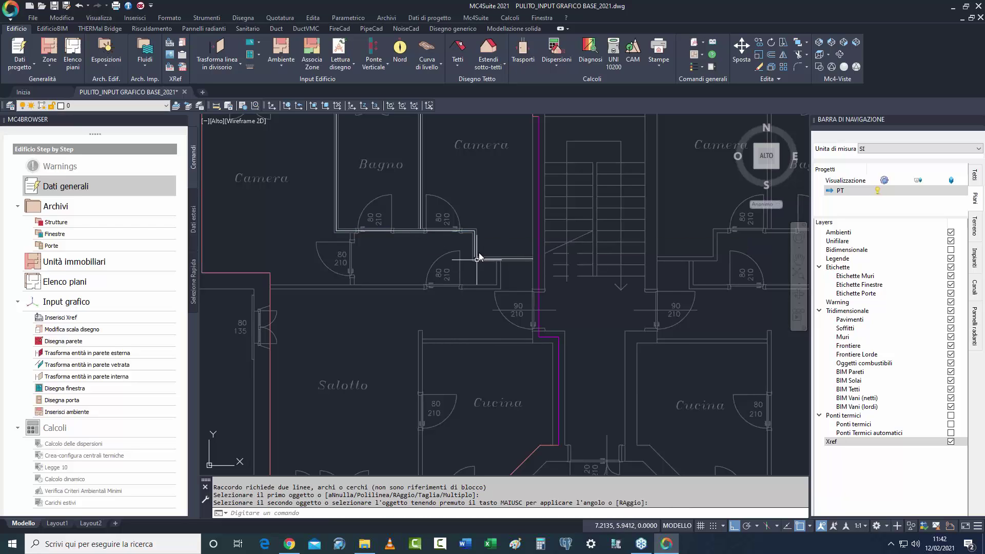
pyautogui.rightClick(478, 253)
pyautogui.click(516, 247)
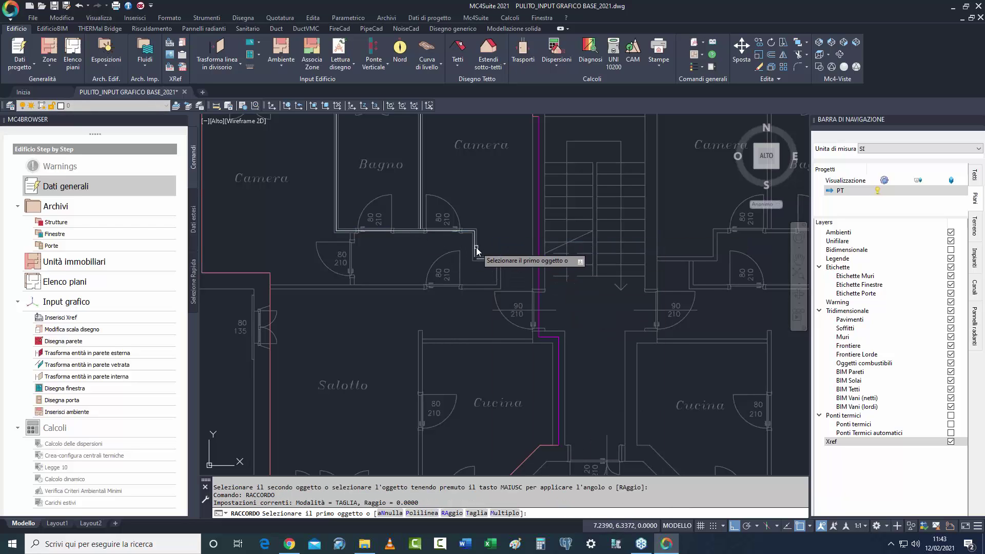
pyautogui.click(474, 252)
pyautogui.click(503, 259)
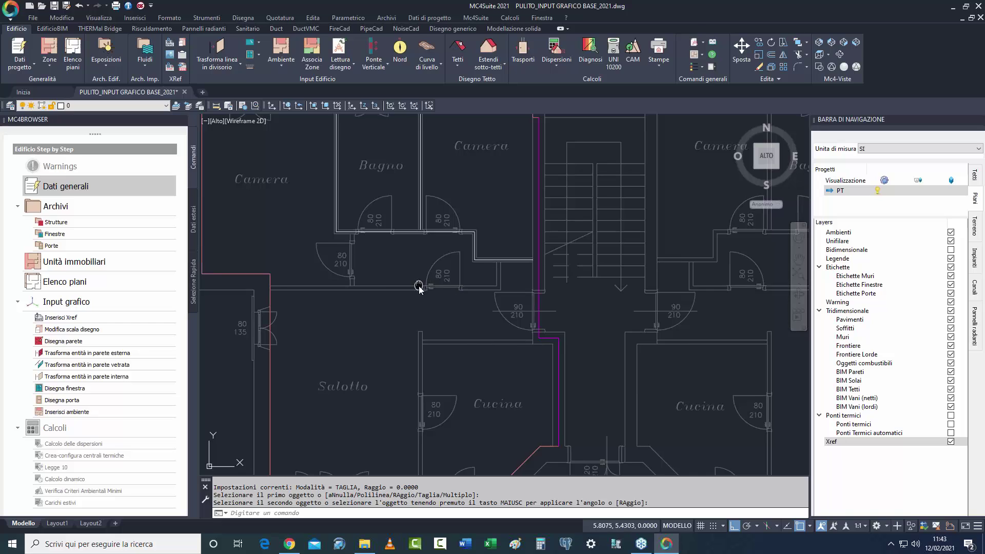
# Stretch the partition between the Bagno and the east Camera past the horizontal partition below and delete the protruding stub.
pyautogui.scroll(5, 526, 277)
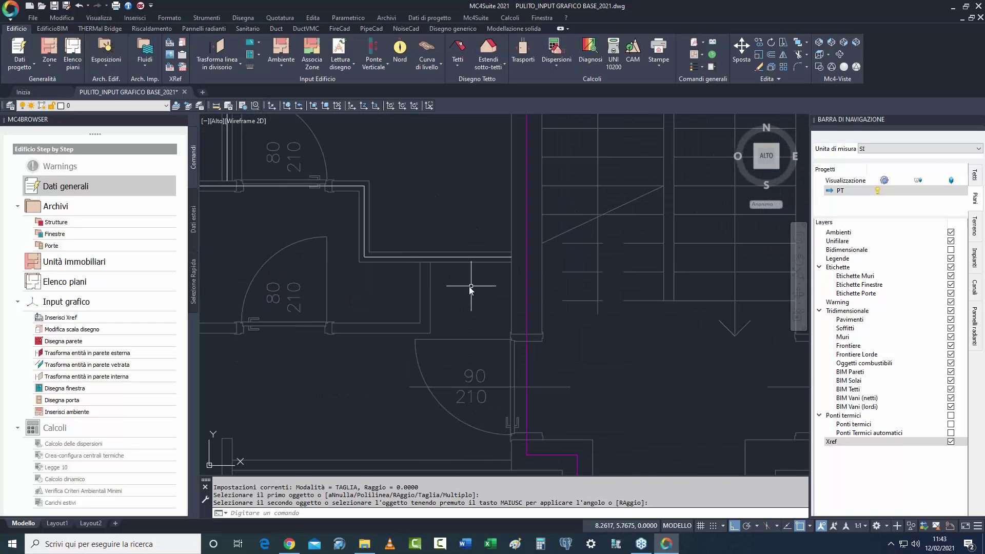
pyautogui.moveTo(468, 286)
pyautogui.mouseDown(button='middle')
pyautogui.moveTo(464, 278)
pyautogui.moveTo(495, 290)
pyautogui.mouseUp(button='middle')
pyautogui.click(328, 189)
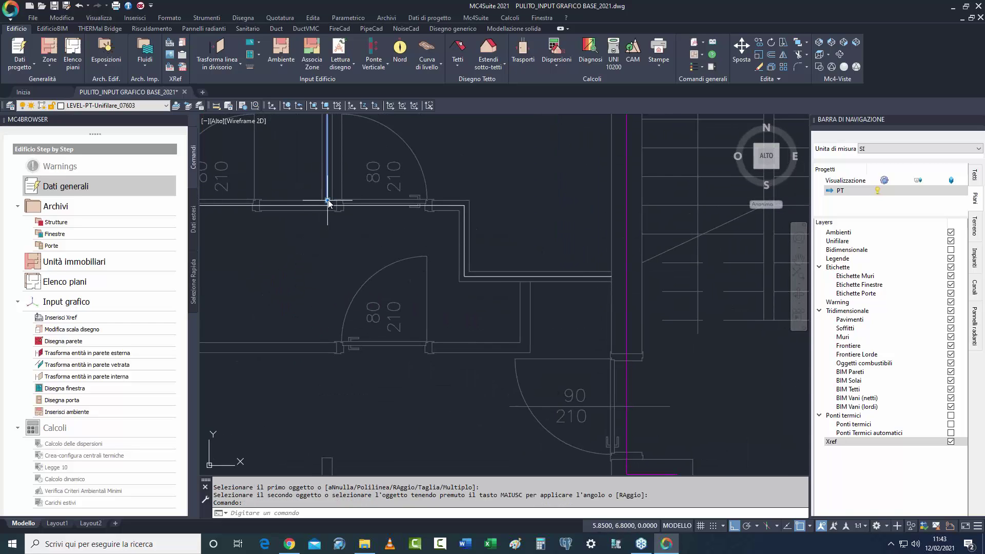
pyautogui.click(328, 200)
pyautogui.click(320, 262)
pyautogui.press('Escape')
pyautogui.press('Escape')
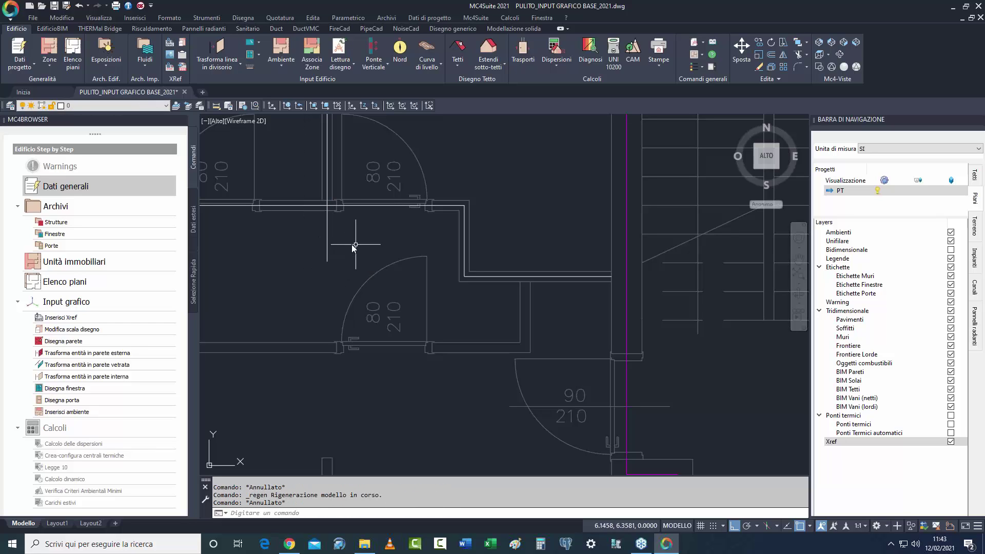
pyautogui.press('Delete')
pyautogui.scroll(-5, 292, 281)
pyautogui.moveTo(300, 331); pyautogui.dragTo(393, 314, button='middle')
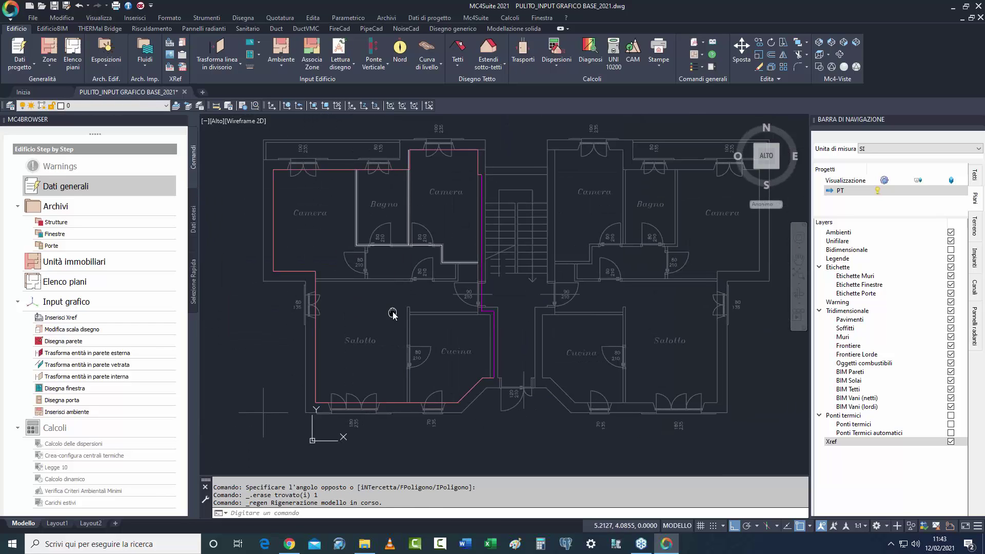
# Insert a 1.00 x 2.10 Porta ingresso at the west apartment's entrance in the stairwell wall, opening into the apartment.
pyautogui.moveTo(367, 351); pyautogui.dragTo(385, 368, button='middle')
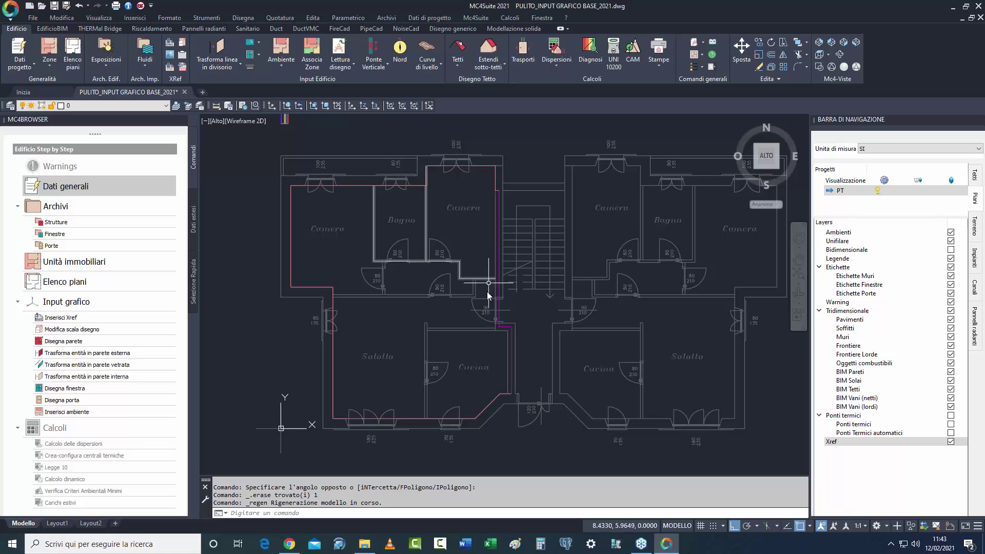
pyautogui.moveTo(426, 312); pyautogui.dragTo(409, 353, button='middle')
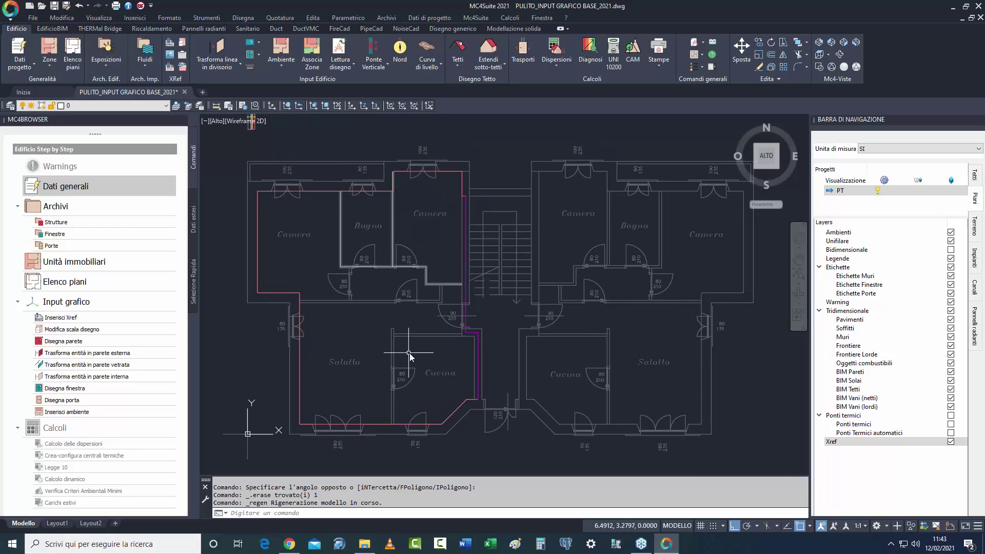
pyautogui.click(259, 55)
pyautogui.click(265, 99)
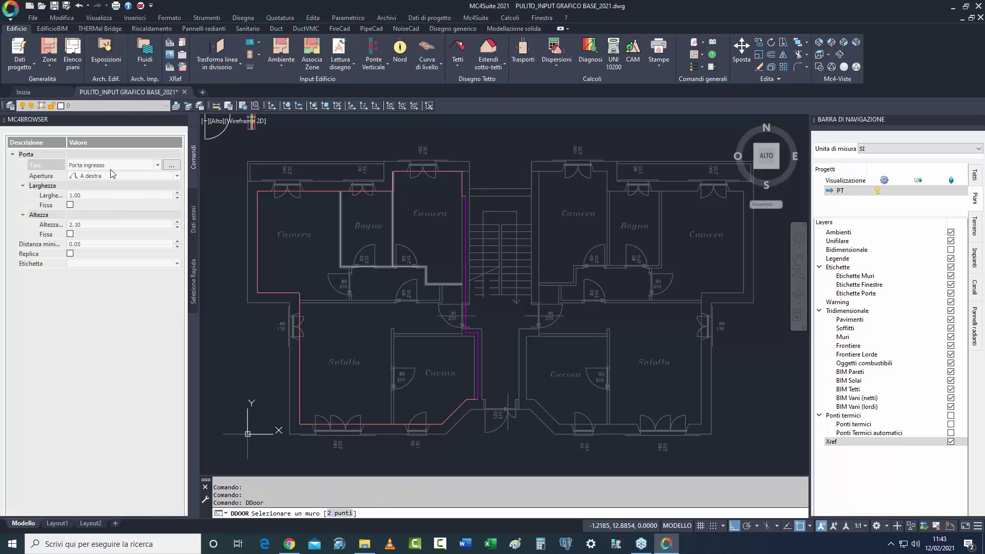
pyautogui.scroll(5, 451, 314)
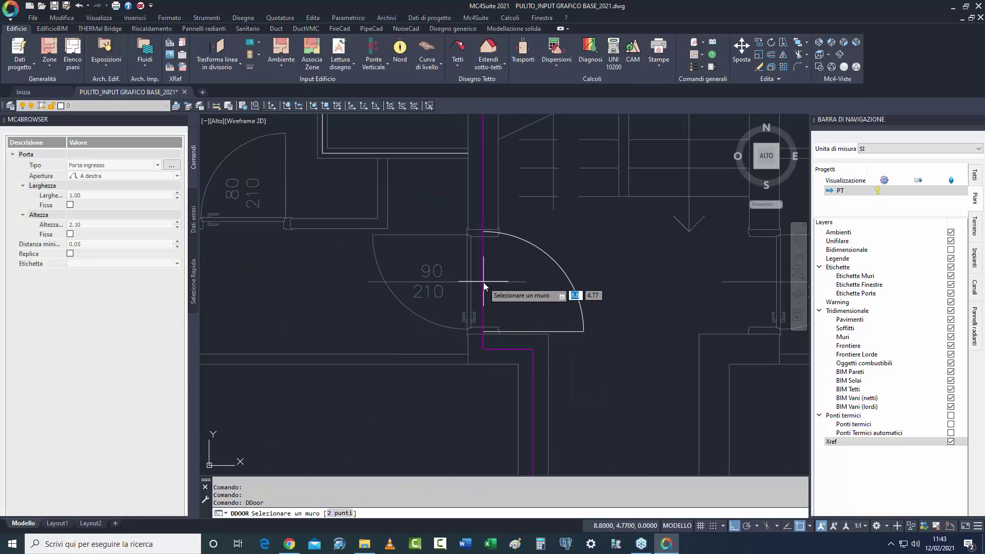
pyautogui.click(483, 282)
pyautogui.rightClick(579, 287)
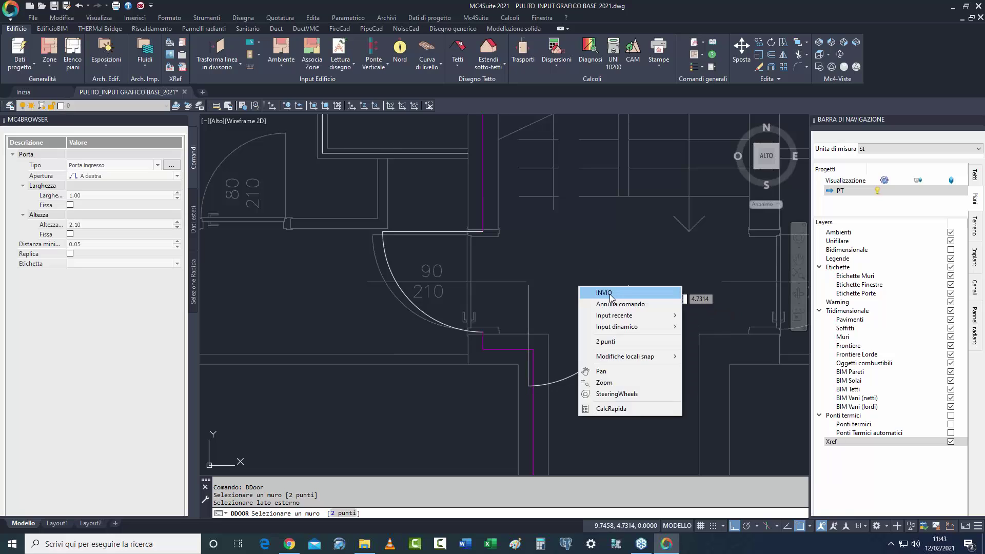
pyautogui.click(604, 293)
pyautogui.scroll(-4, 501, 315)
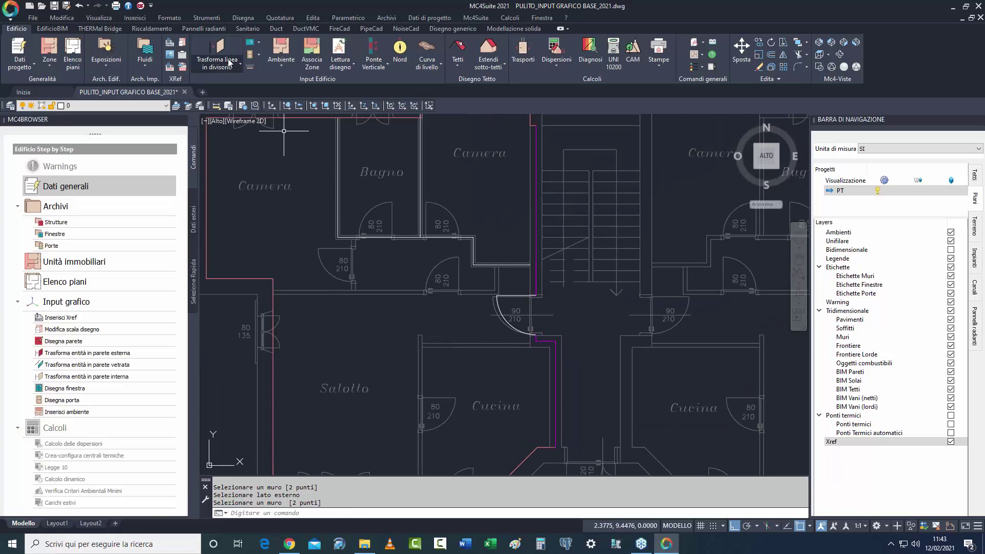
# Insert a 0.80 x 2.10 Porta interna over the Bagno's door in the horizontal partition, opening into the Bagno.
pyautogui.click(251, 54)
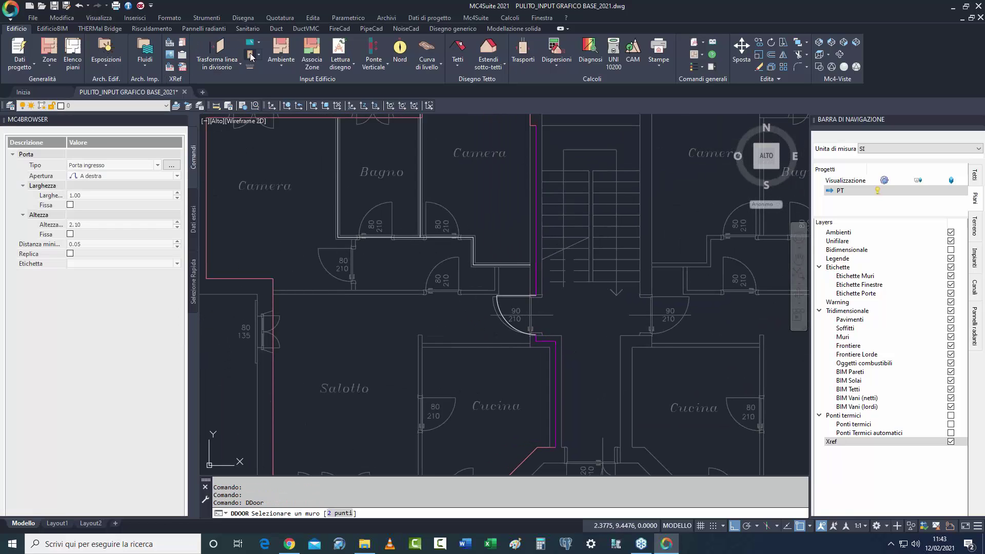
pyautogui.click(109, 165)
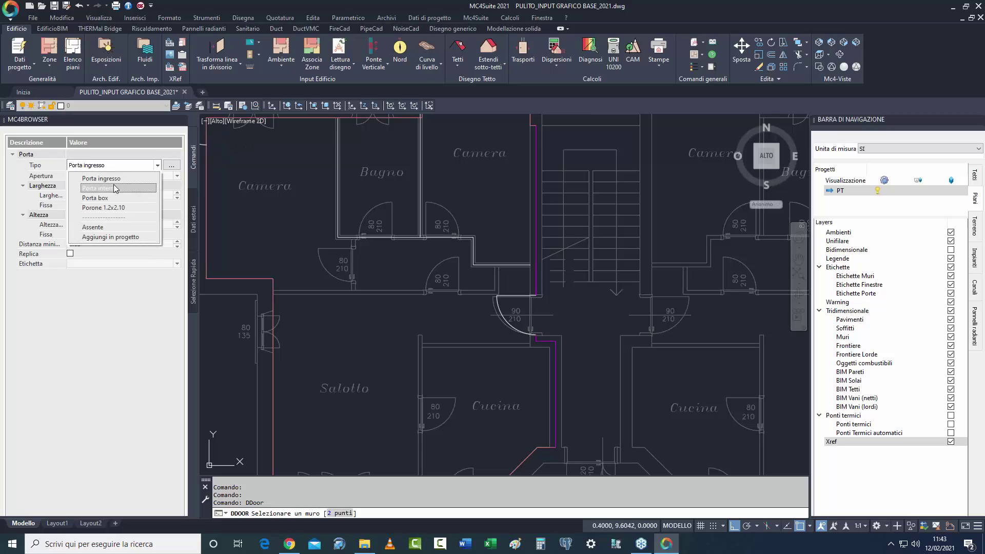
pyautogui.click(115, 188)
pyautogui.scroll(3, 369, 248)
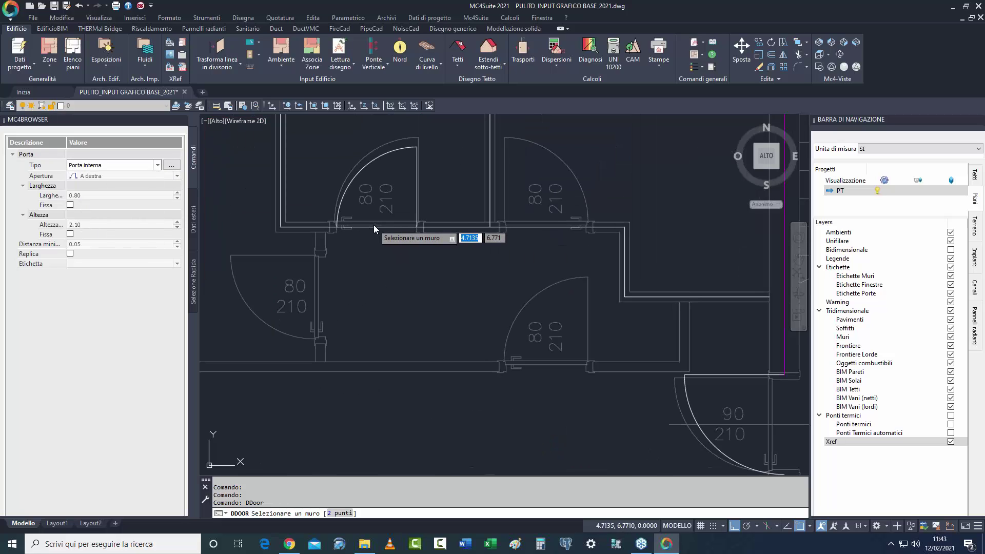
pyautogui.click(374, 224)
pyautogui.click(390, 278)
pyautogui.rightClick(390, 278)
pyautogui.click(406, 287)
pyautogui.scroll(-4, 395, 308)
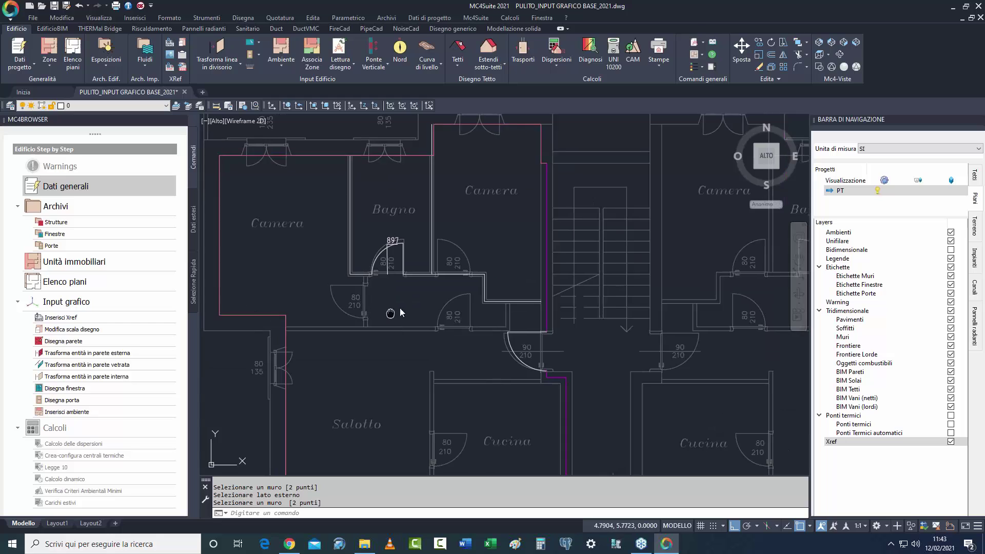
# Save the drawing.
pyautogui.moveTo(389, 313); pyautogui.dragTo(448, 309, button='middle')
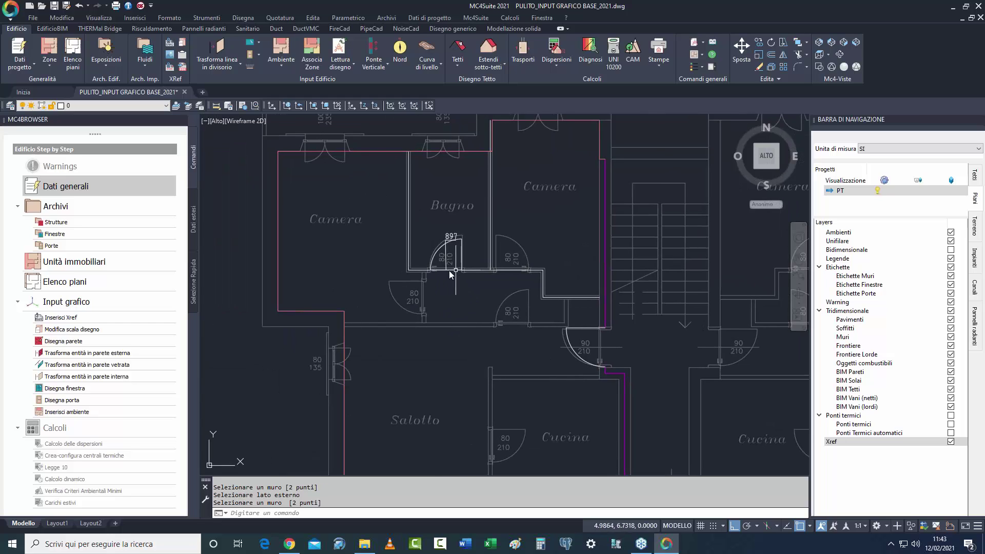
pyautogui.scroll(-3, 441, 269)
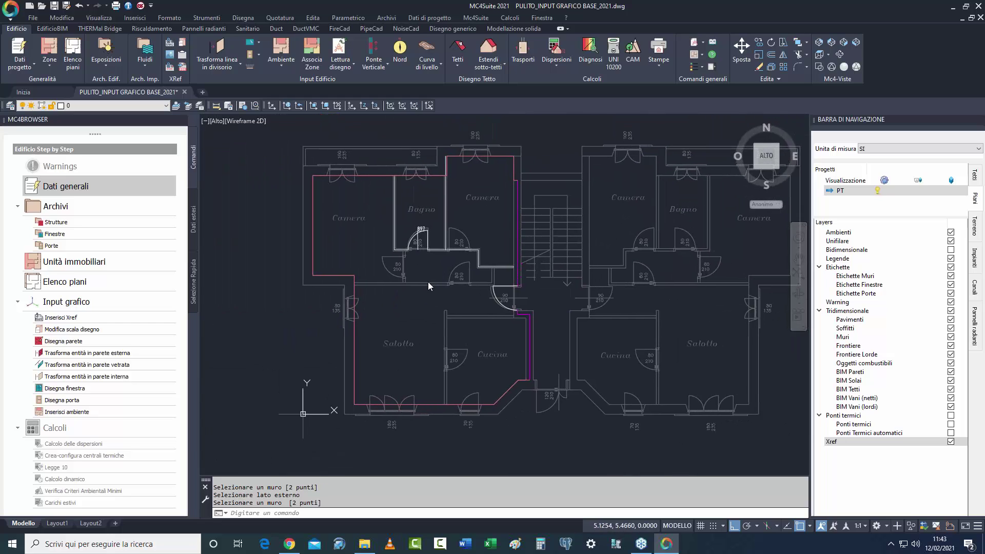
pyautogui.moveTo(428, 282); pyautogui.dragTo(412, 319, button='middle')
pyautogui.hotkey('ctrl', 's')
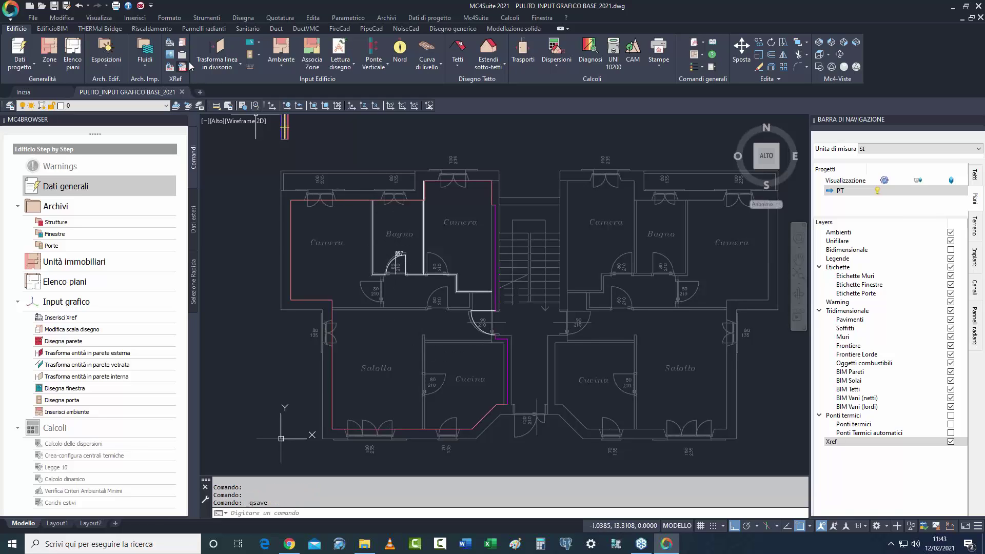
# Insert PF1x2.35 windows in the west apartment's north wall over the west Camera's opening and the Bagno's opening.
pyautogui.click(259, 56)
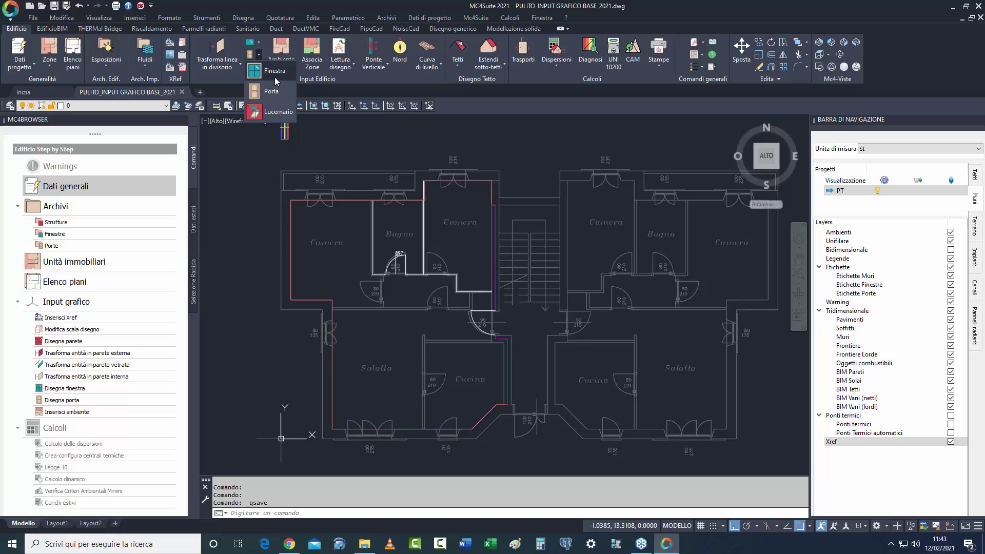
pyautogui.click(275, 72)
pyautogui.click(95, 166)
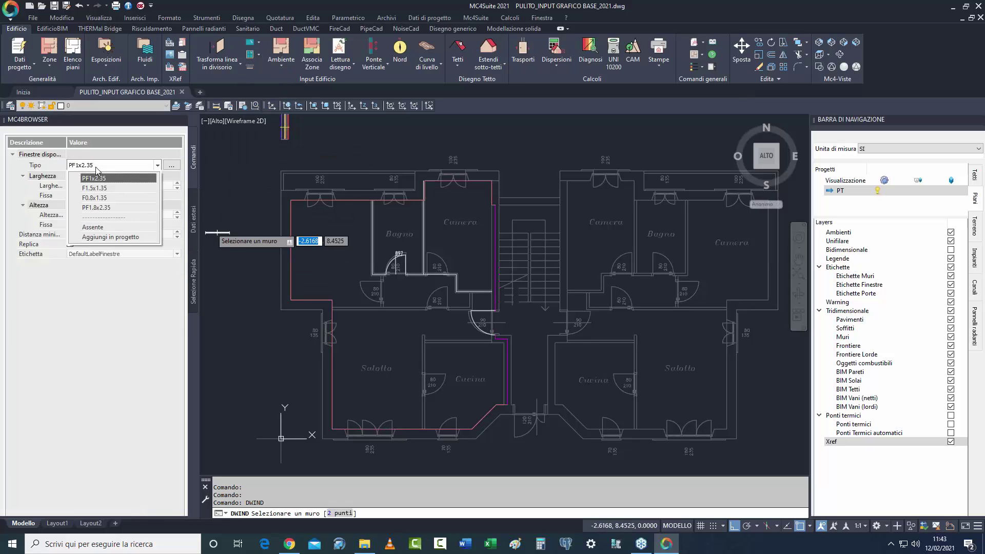
pyautogui.click(95, 181)
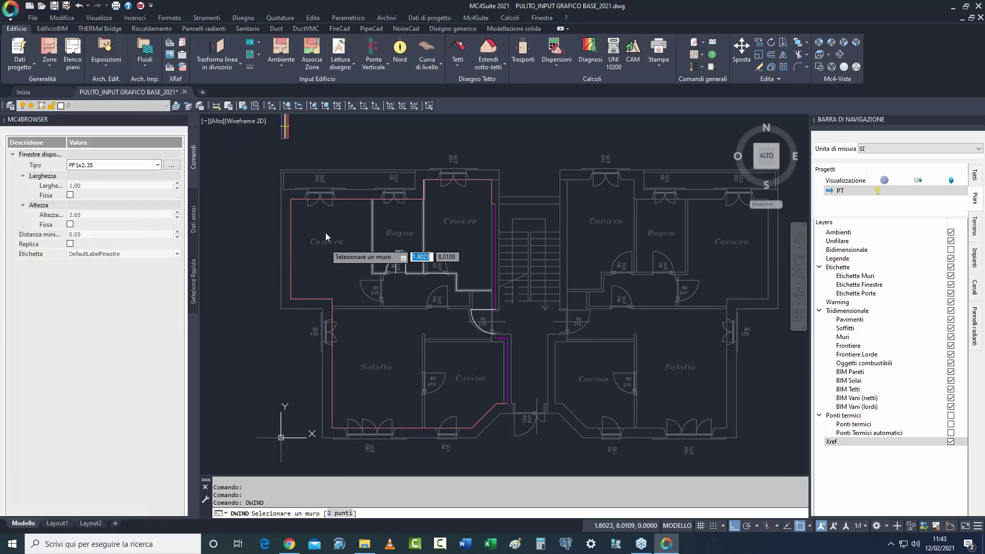
pyautogui.scroll(5, 323, 231)
pyautogui.click(318, 243)
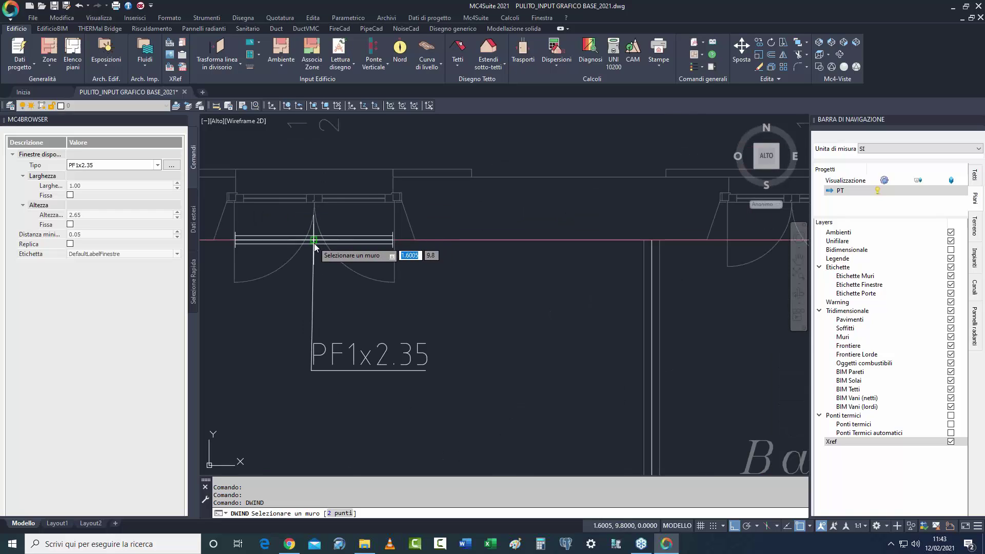
pyautogui.scroll(-4, 318, 246)
pyautogui.scroll(3, 459, 298)
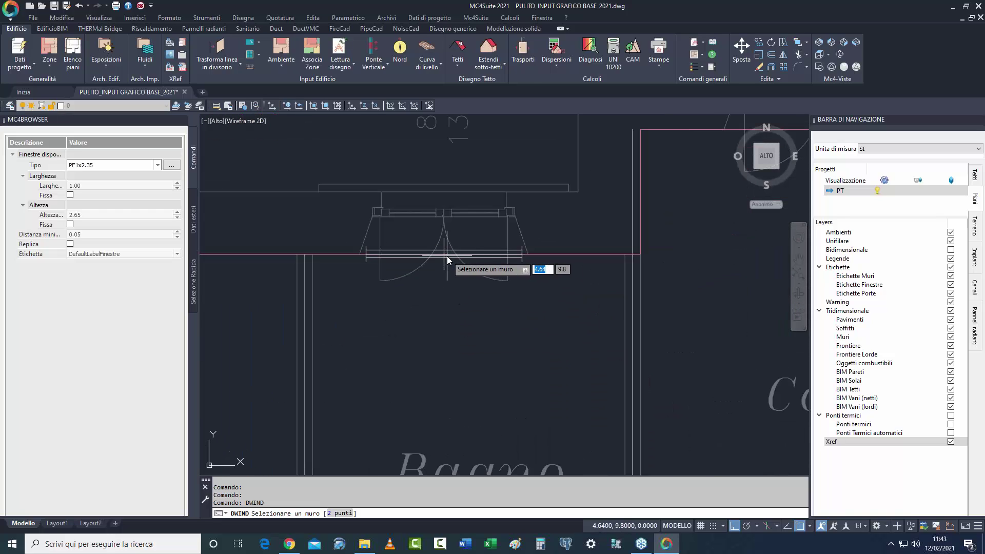
pyautogui.click(448, 259)
# Insert a PF1x2.35 window over the opening in the Salotto's west wall.
pyautogui.scroll(-3, 449, 400)
pyautogui.scroll(-4, 450, 400)
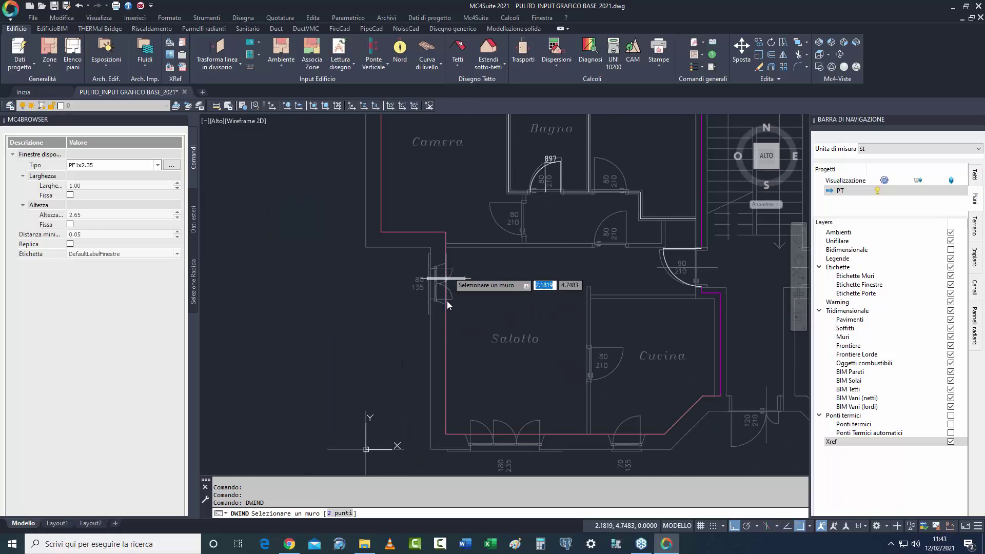
pyautogui.scroll(6, 429, 262)
pyautogui.click(429, 263)
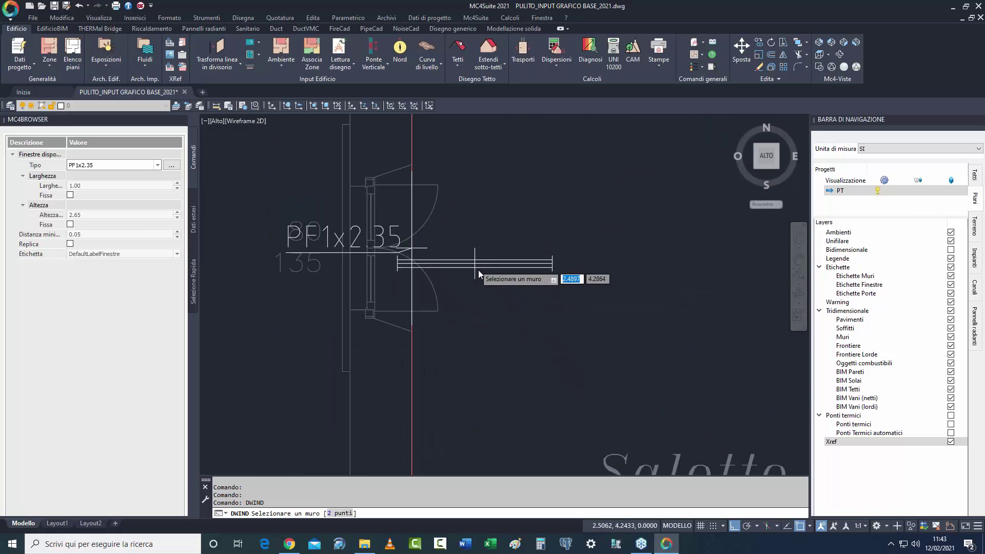
pyautogui.scroll(-5, 429, 263)
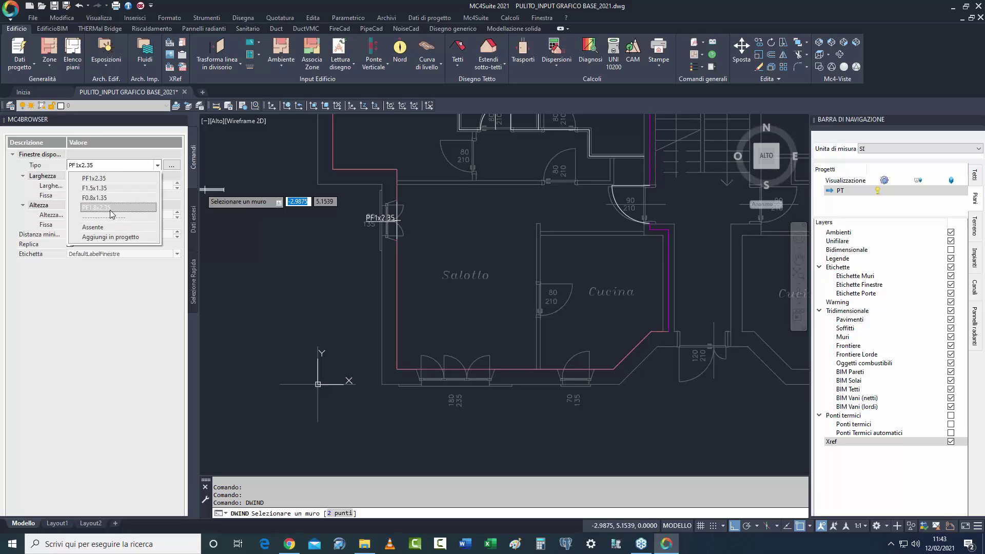
# Insert a PF1.8x2.35 window over the wide opening in the Salotto's south wall and end window insertion.
pyautogui.click(111, 208)
pyautogui.scroll(4, 458, 355)
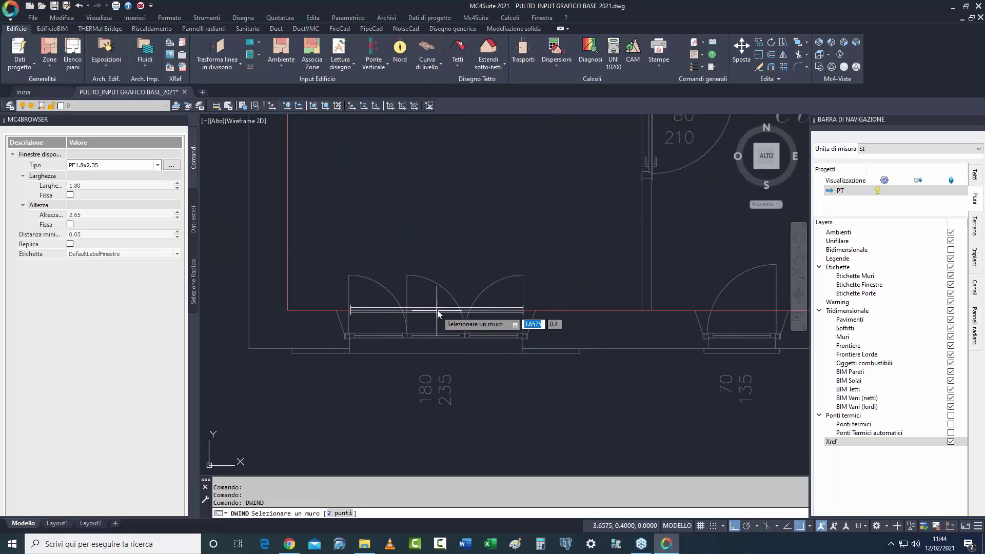
pyautogui.scroll(-5, 462, 300)
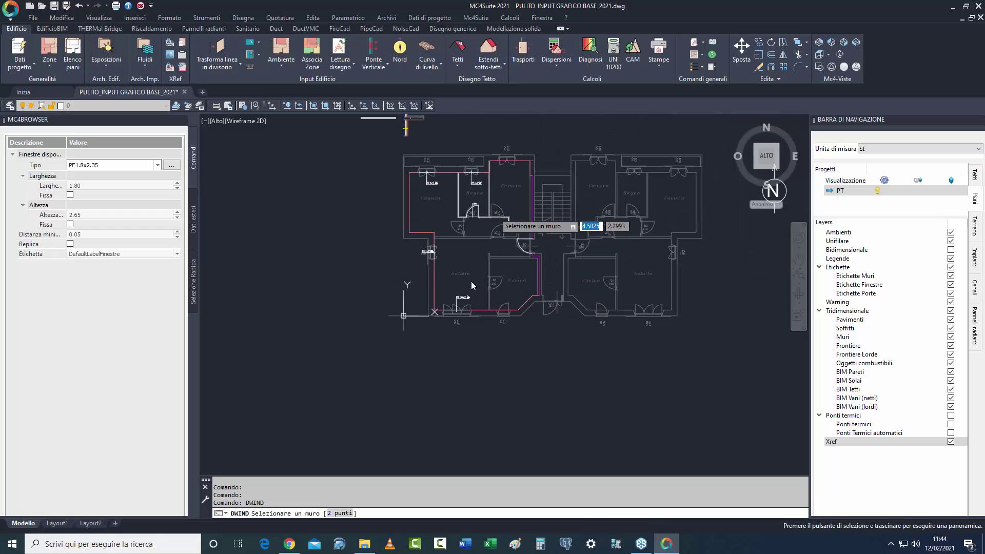
pyautogui.rightClick(470, 281)
pyautogui.click(476, 293)
# Save the drawing with the inserted windows.
pyautogui.scroll(3, 466, 344)
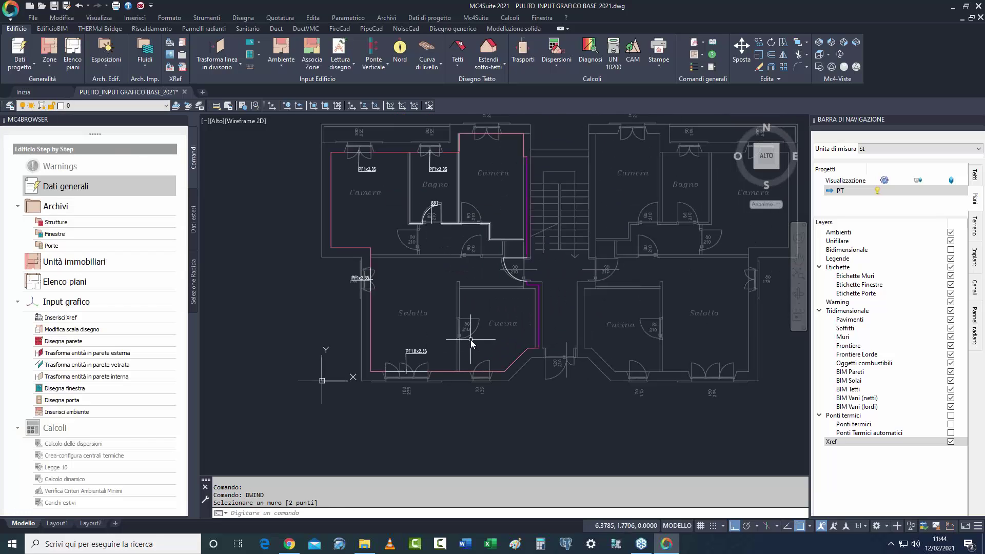
pyautogui.moveTo(470, 340); pyautogui.dragTo(447, 405, button='middle')
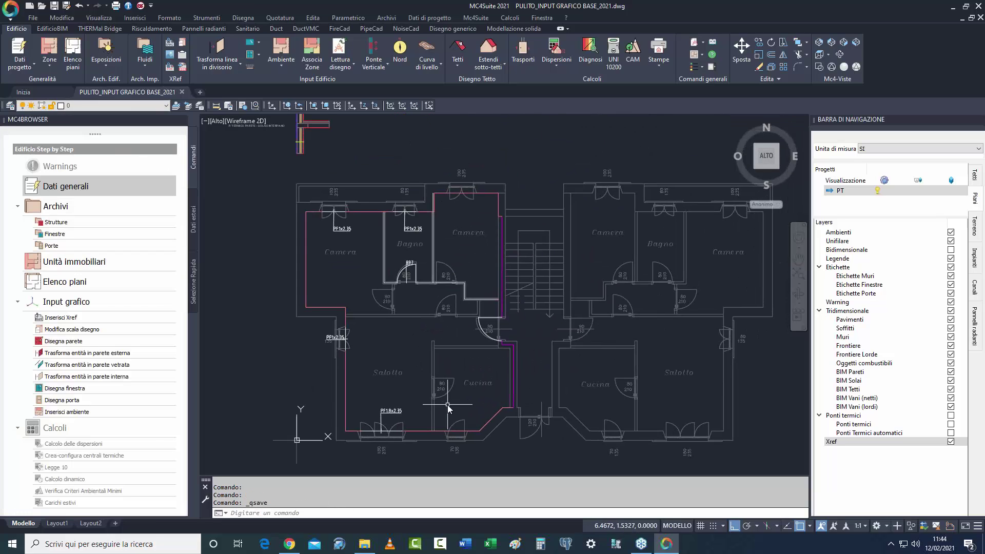
pyautogui.moveTo(498, 386); pyautogui.dragTo(457, 366, button='middle')
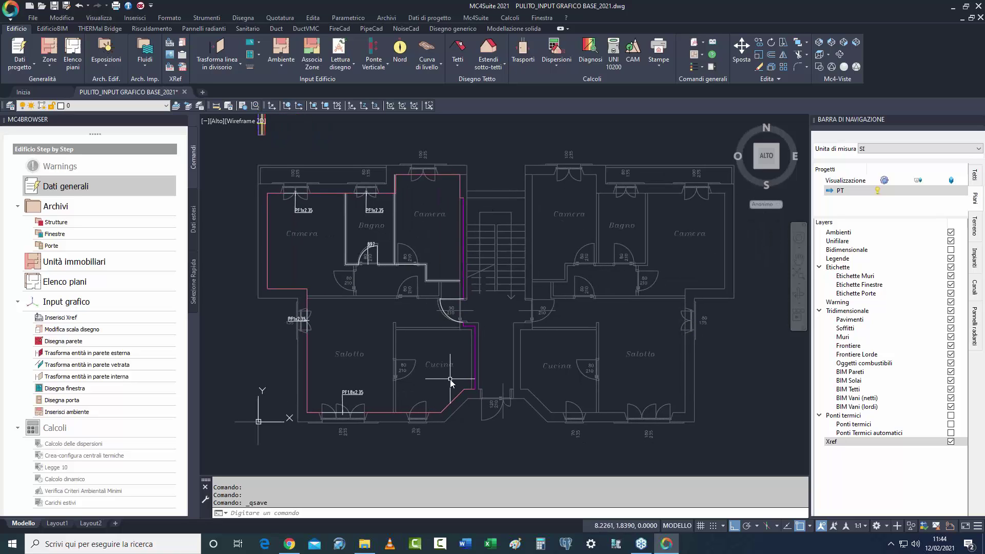
# Mirror all of the west apartment's walls, doors and windows about the stairwell's vertical centre line, keeping the originals.
pyautogui.scroll(-3, 455, 390)
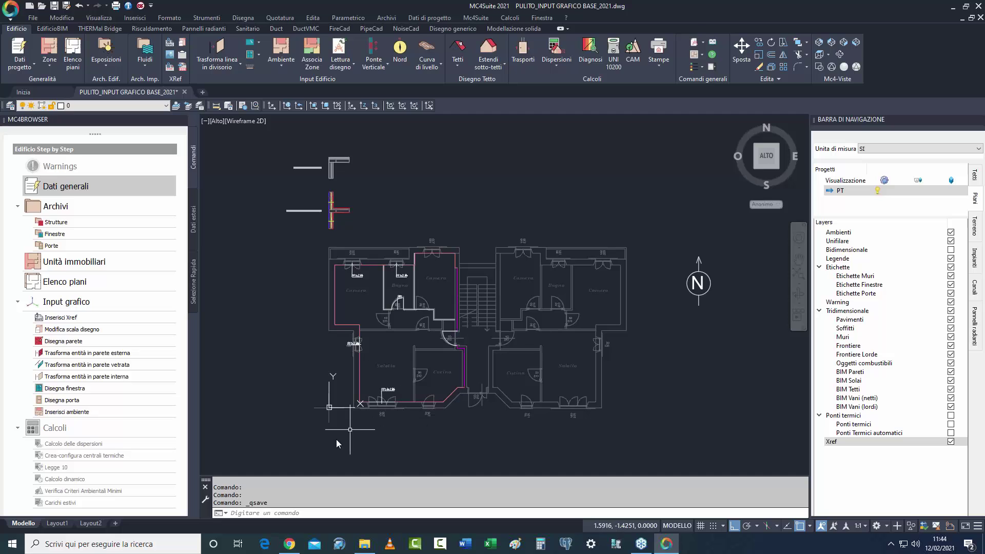
pyautogui.click(303, 429)
pyautogui.click(472, 258)
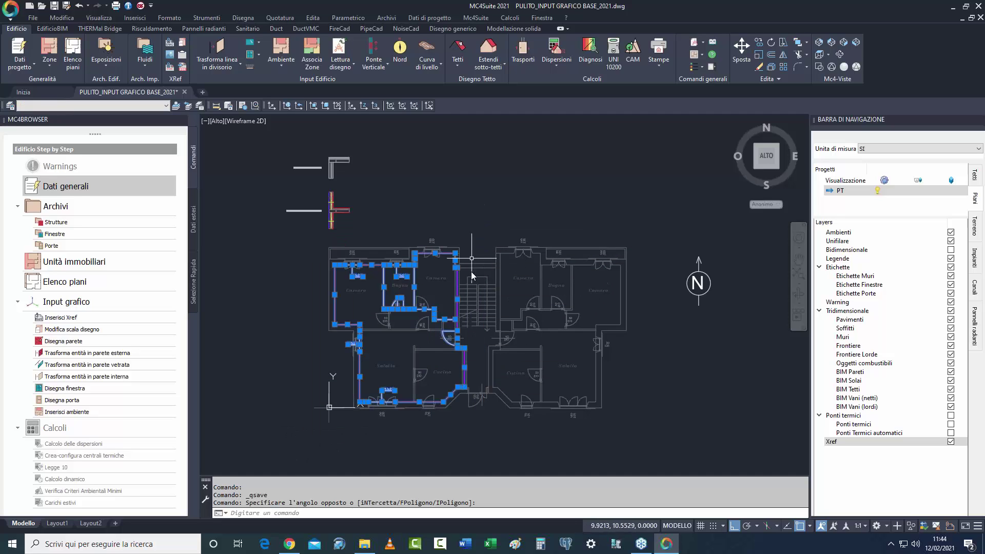
pyautogui.rightClick(455, 219)
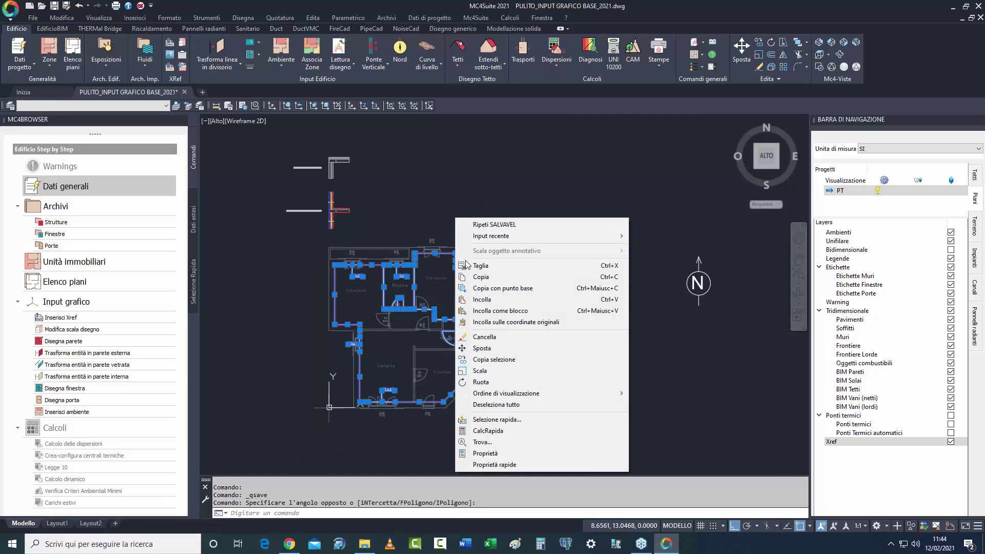
pyautogui.click(315, 23)
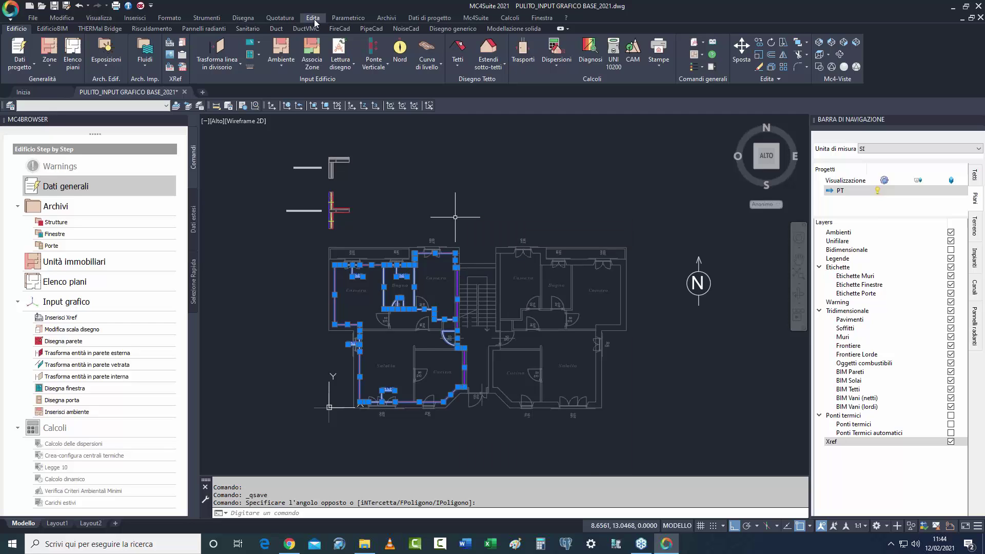
pyautogui.click(313, 18)
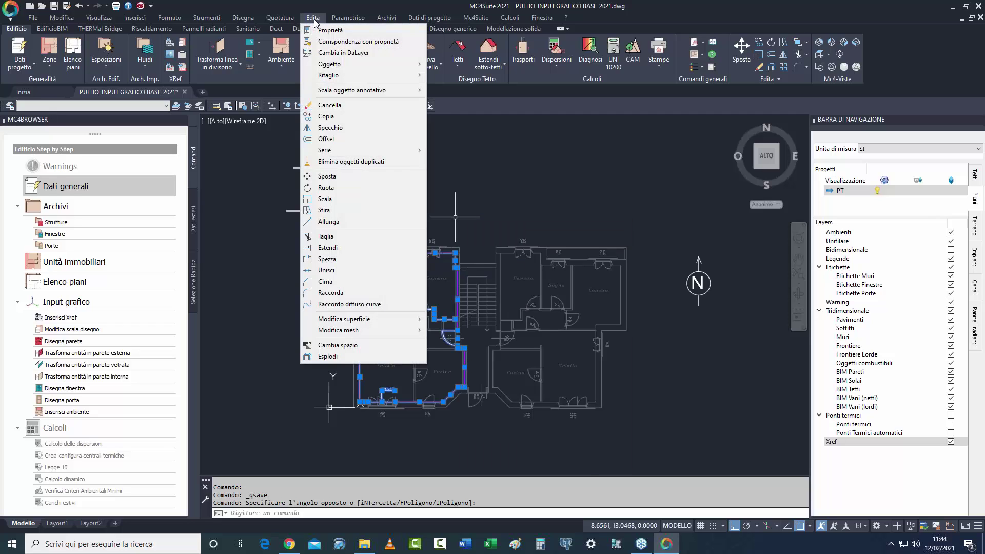
pyautogui.click(329, 127)
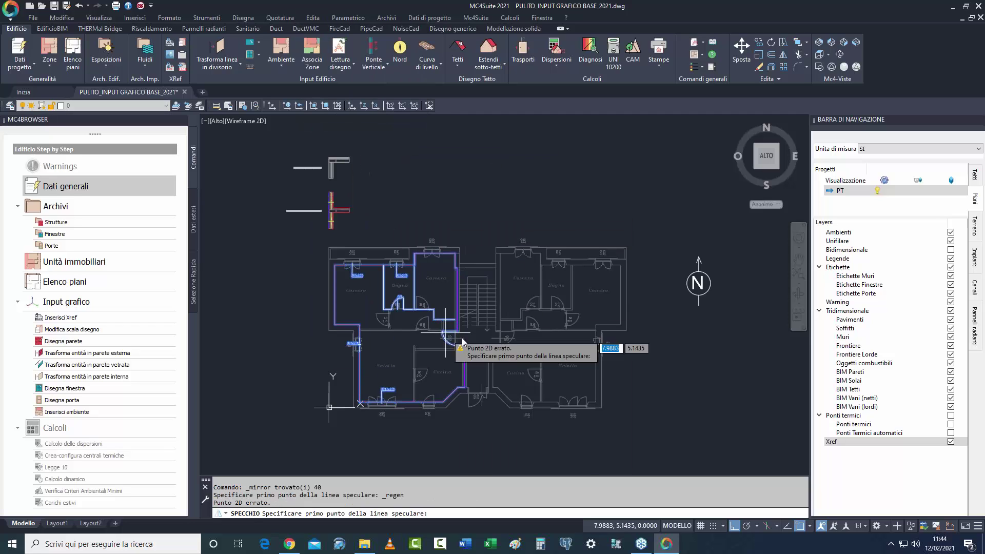
pyautogui.click(476, 273)
pyautogui.moveTo(471, 419); pyautogui.dragTo(485, 318, button='middle')
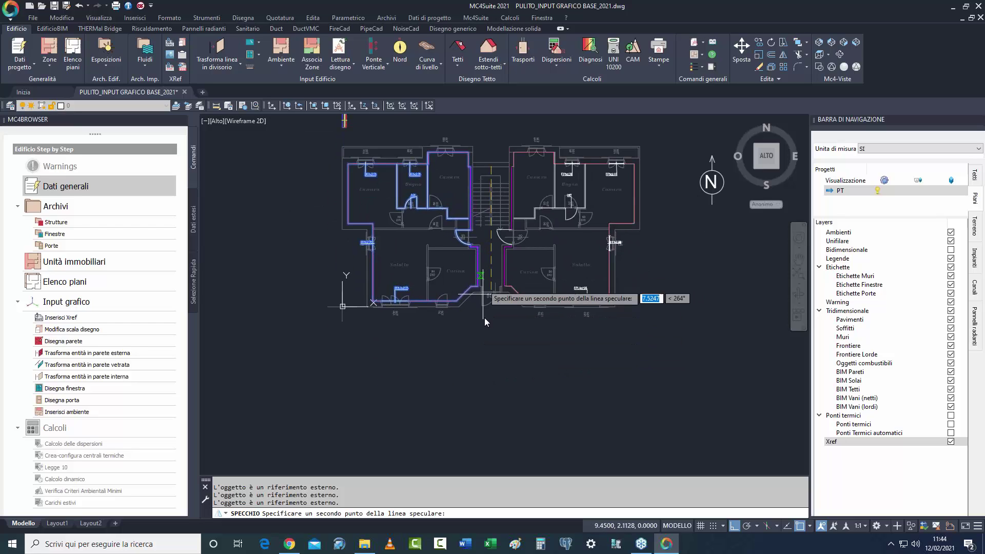
pyautogui.click(495, 397)
pyautogui.press('Return')
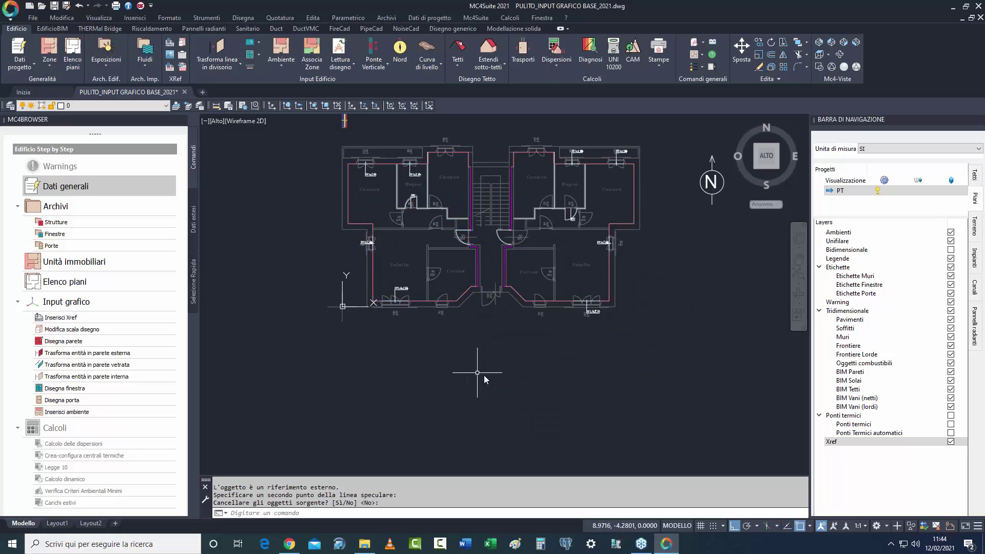
# Delete the entire mirrored copy of the apartment east of the stairwell.
pyautogui.moveTo(591, 388); pyautogui.dragTo(577, 410, button='middle')
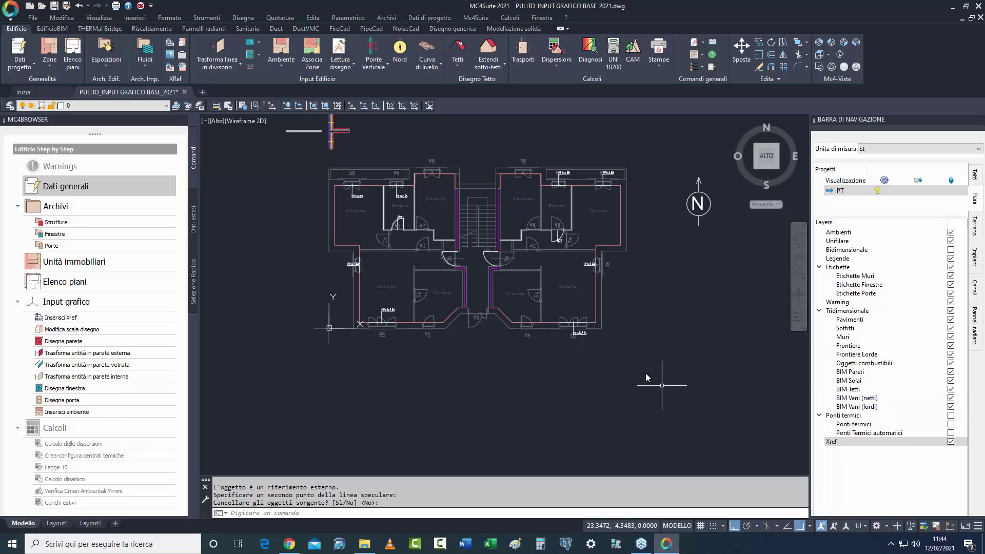
pyautogui.moveTo(662, 360); pyautogui.dragTo(650, 386, button='middle')
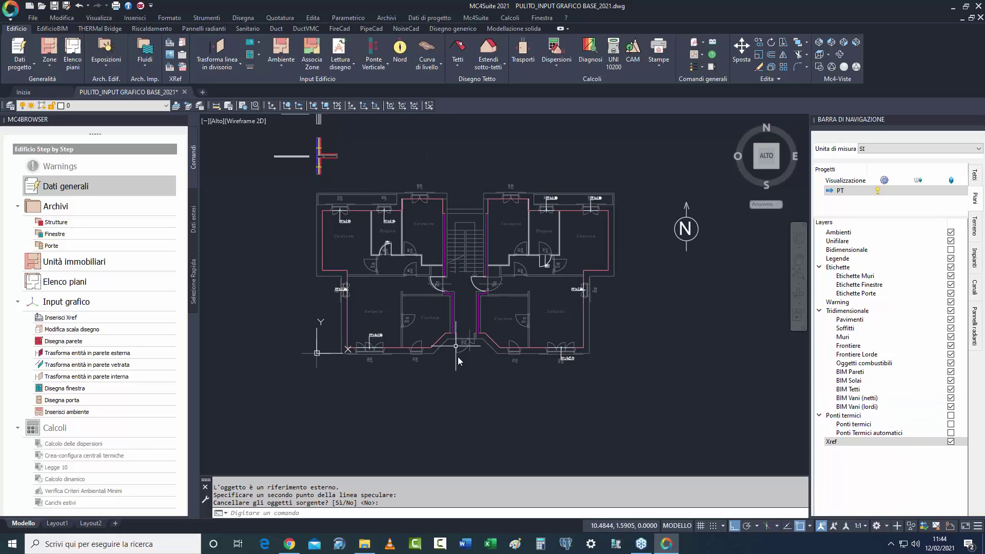
pyautogui.click(466, 388)
pyautogui.click(656, 144)
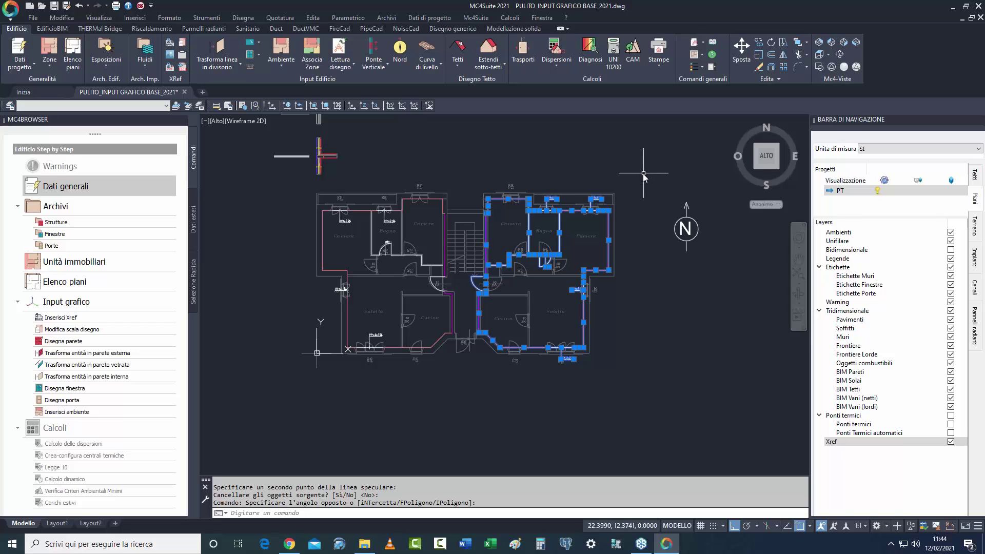
pyautogui.press('Delete')
# Start inserting rooms with description Camera and zone Z1 of unit A1, and place one in the Salotto.
pyautogui.scroll(3, 559, 370)
pyautogui.scroll(-3, 399, 331)
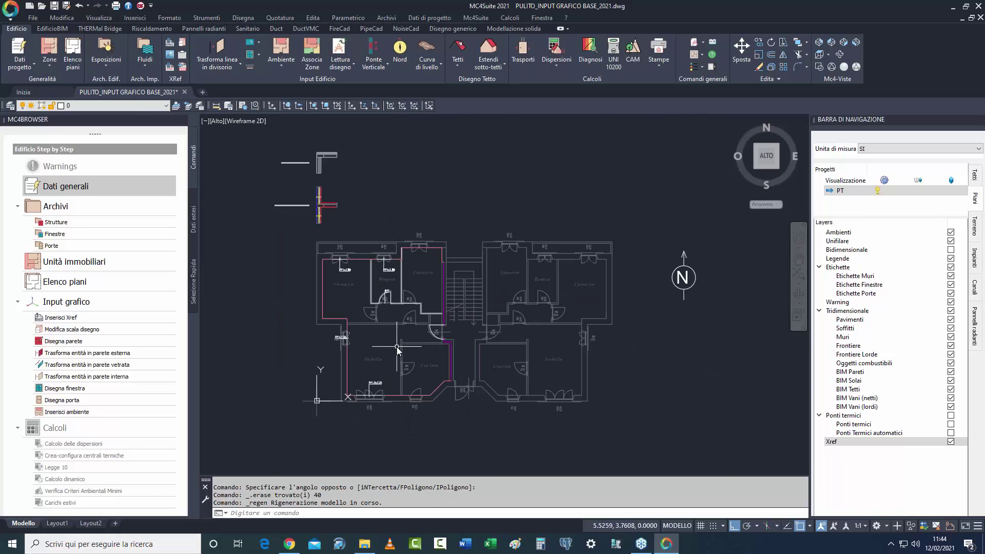
pyautogui.moveTo(397, 348); pyautogui.dragTo(377, 316, button='middle')
pyautogui.click(287, 48)
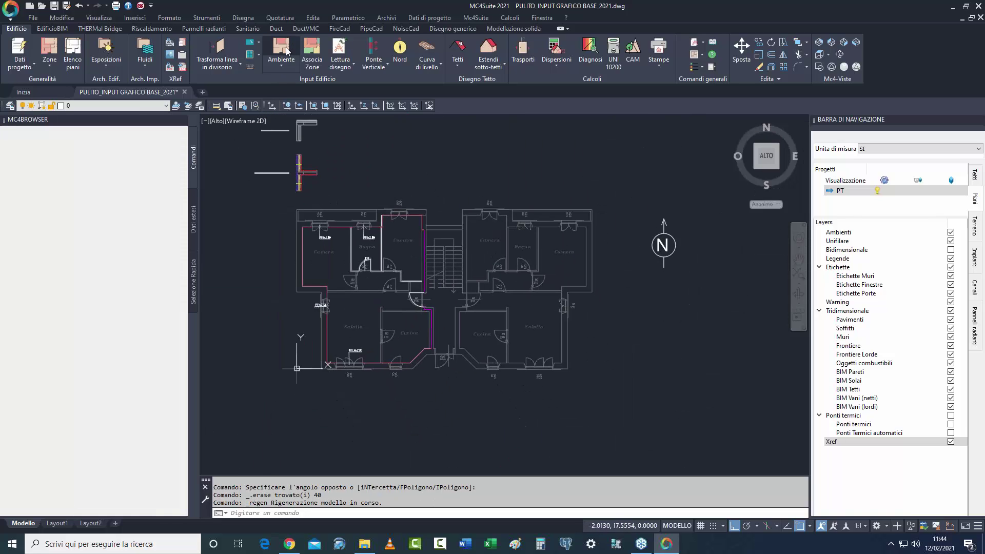
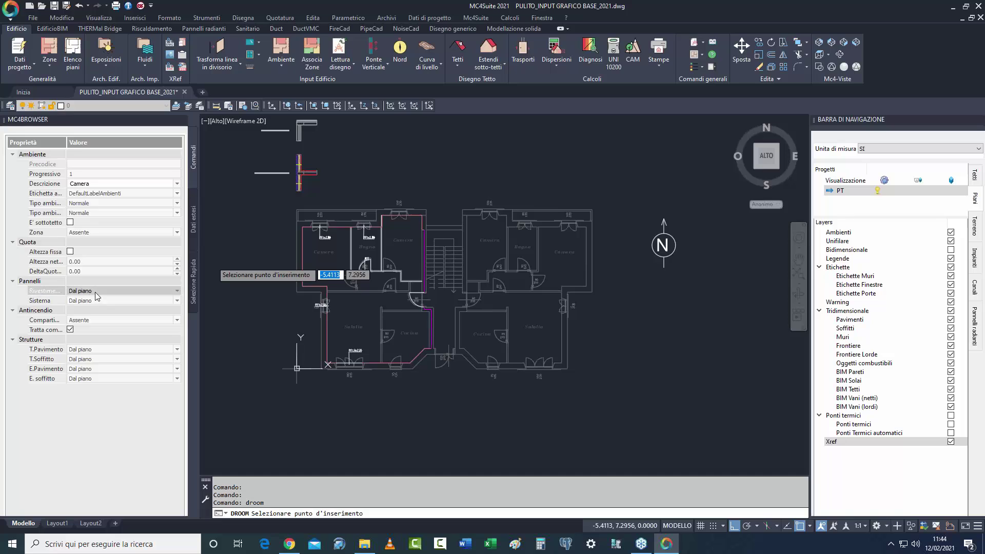
pyautogui.click(97, 232)
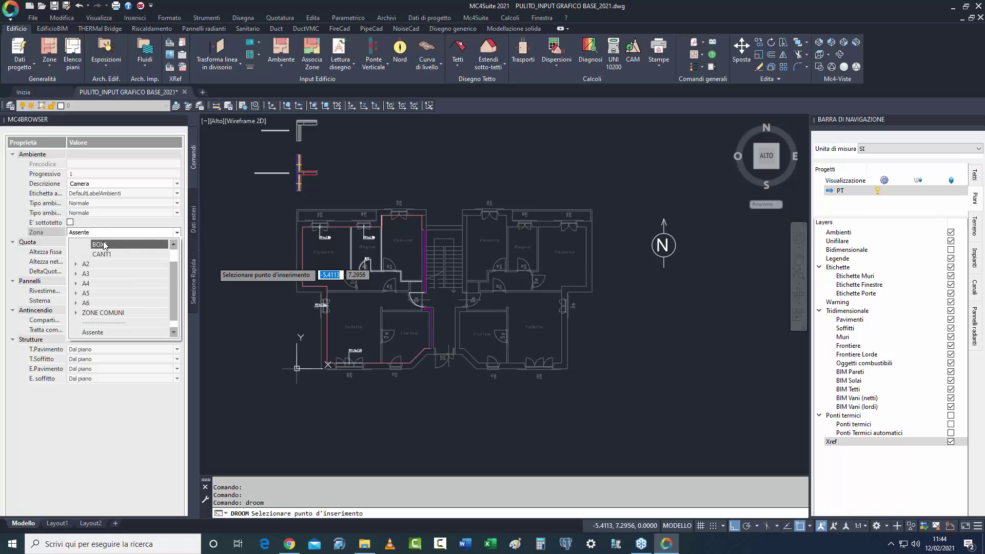
pyautogui.click(76, 312)
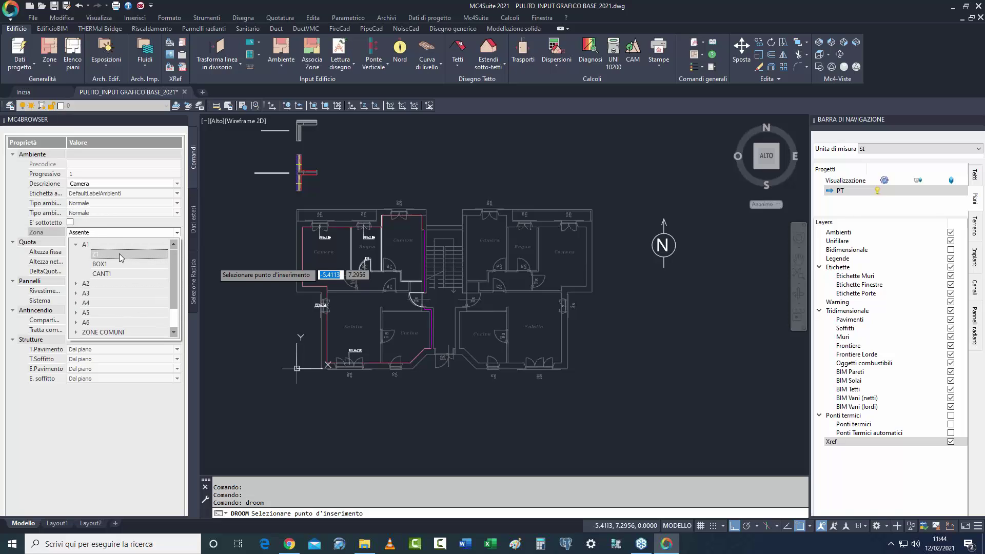
pyautogui.click(102, 303)
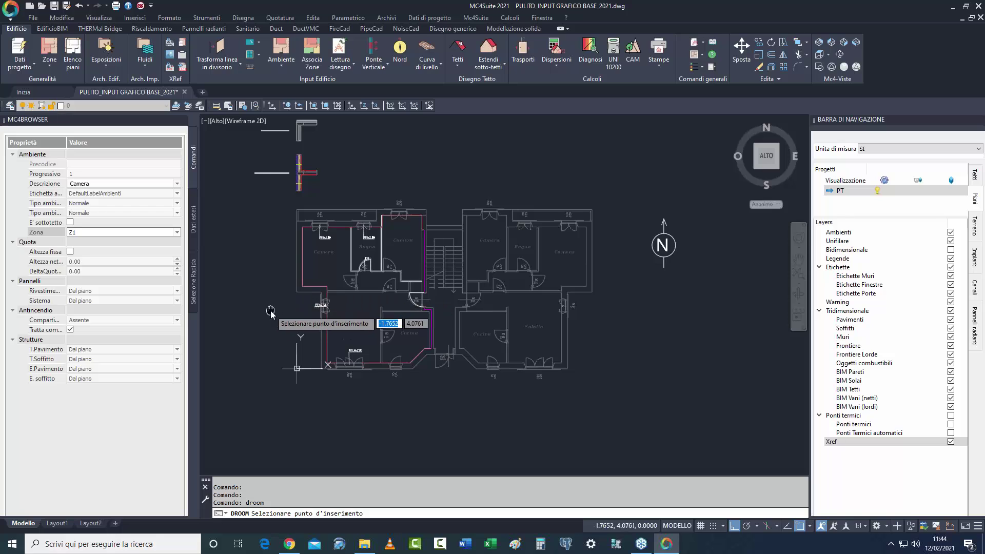
pyautogui.click(358, 313)
# Place rooms of zone Z1 in the Bagno and in the east Camera, and end room insertion.
pyautogui.scroll(2, 368, 322)
pyautogui.scroll(1, 367, 322)
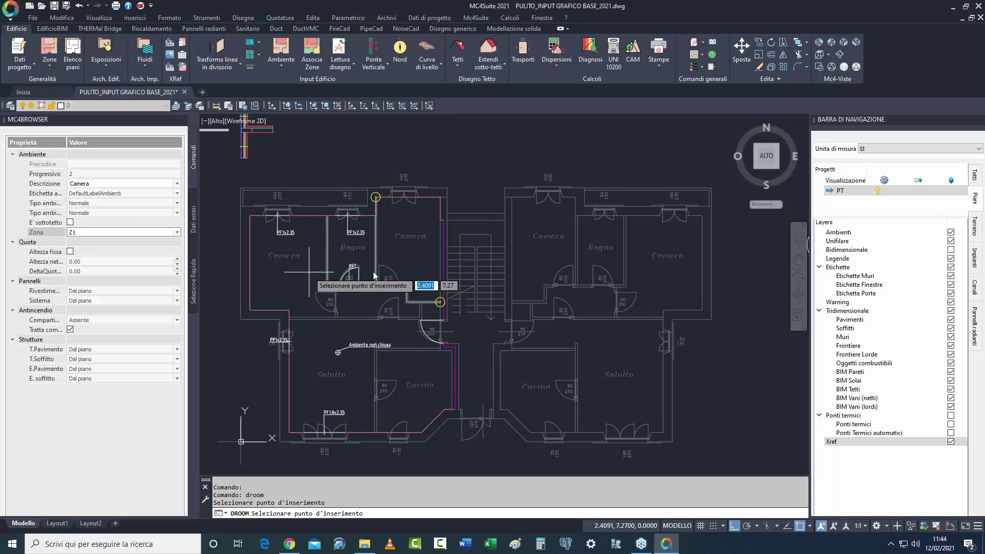
pyautogui.scroll(2, 353, 252)
pyautogui.click(352, 252)
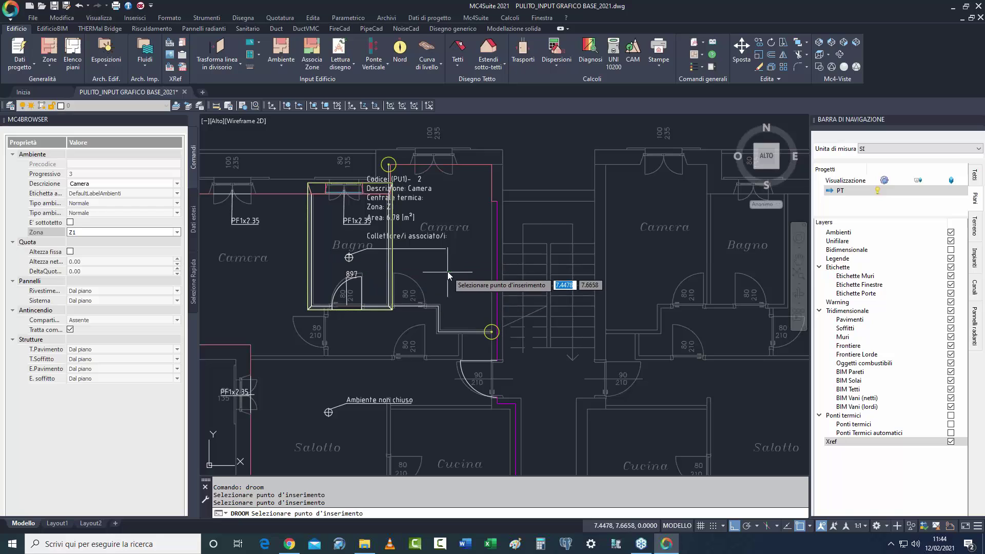
pyautogui.click(448, 272)
pyautogui.press('Return')
# Hide the Xref and Tridimensionale layers and delete the short wall stub projecting above the Bagno's northeast corner.
pyautogui.scroll(-3, 467, 302)
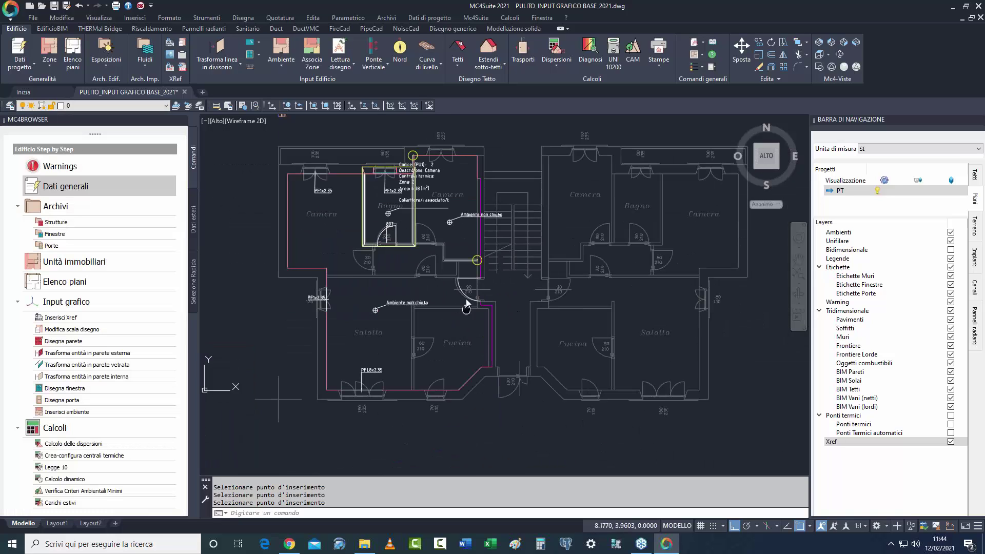
pyautogui.scroll(5, 416, 150)
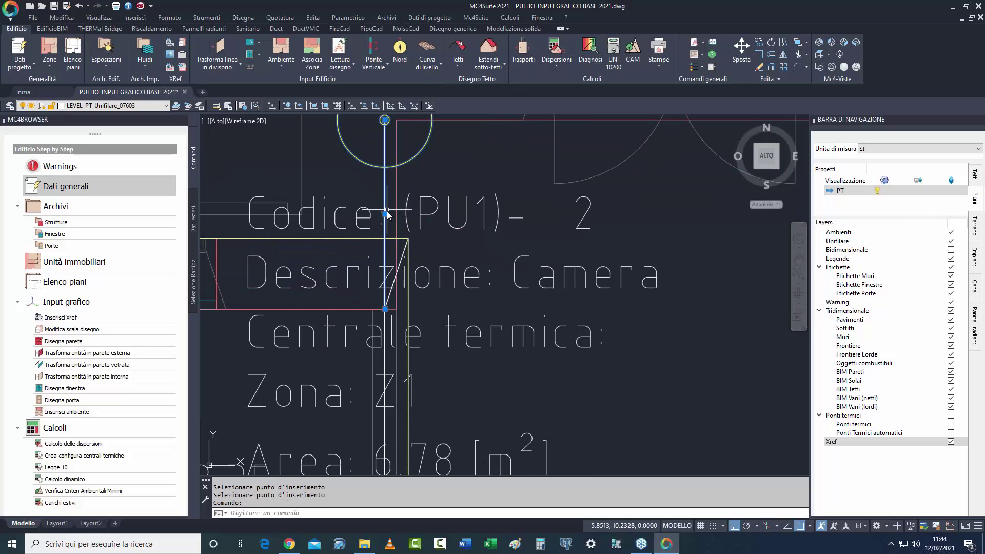
pyautogui.scroll(-3, 401, 245)
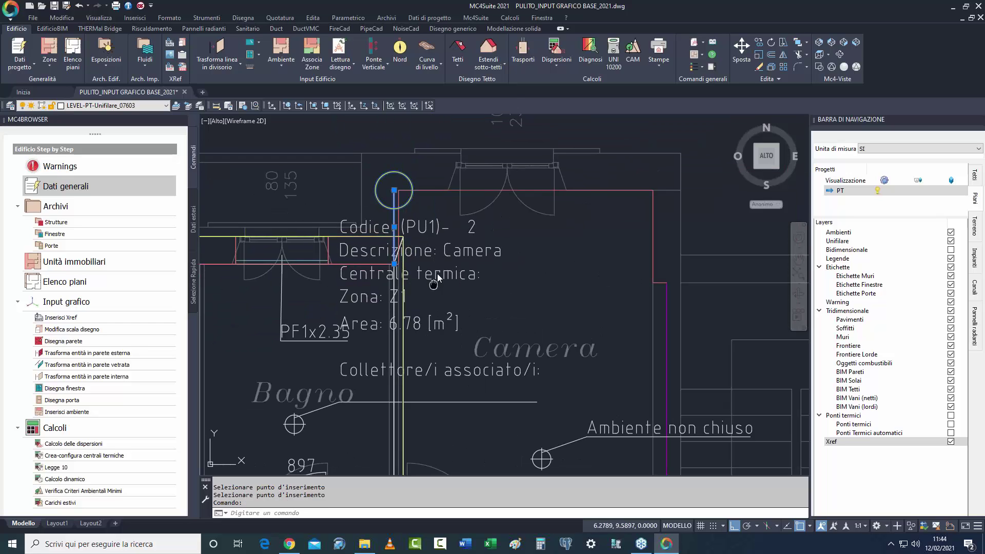
pyautogui.click(950, 442)
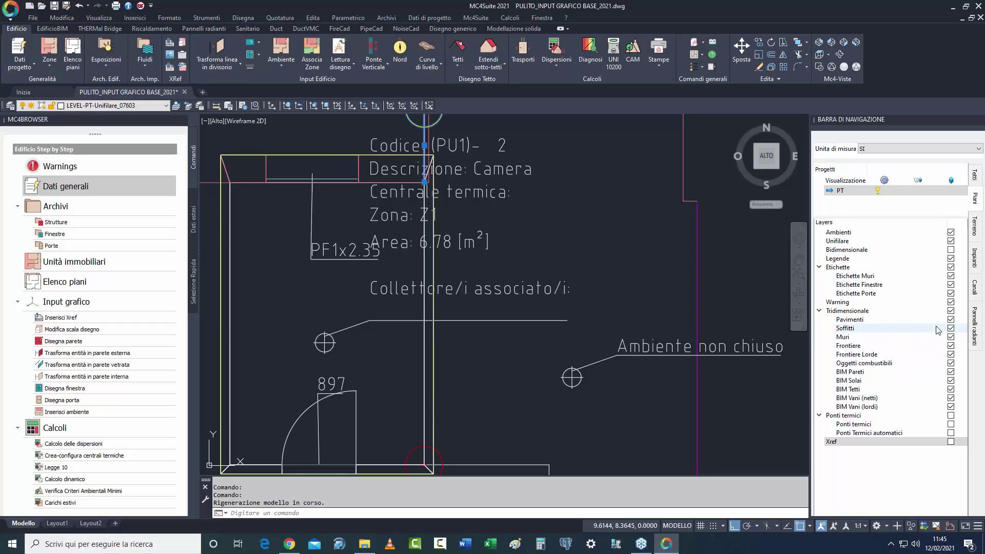
pyautogui.click(950, 311)
pyautogui.scroll(-2, 460, 244)
pyautogui.scroll(5, 459, 243)
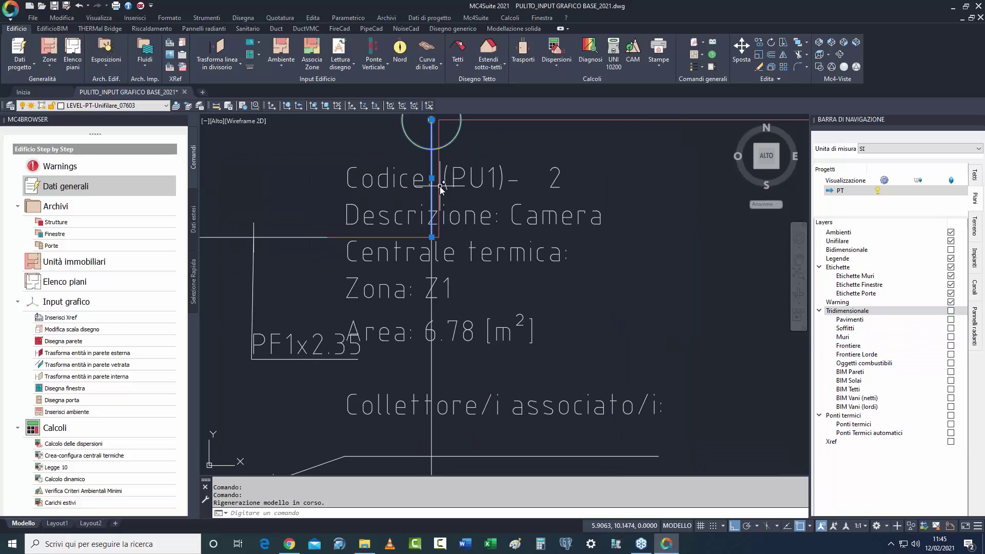
pyautogui.press('Delete')
# Stretch the south end of the partition between the Bagno and the east Camera onto the horizontal partition below it.
pyautogui.scroll(-3, 488, 261)
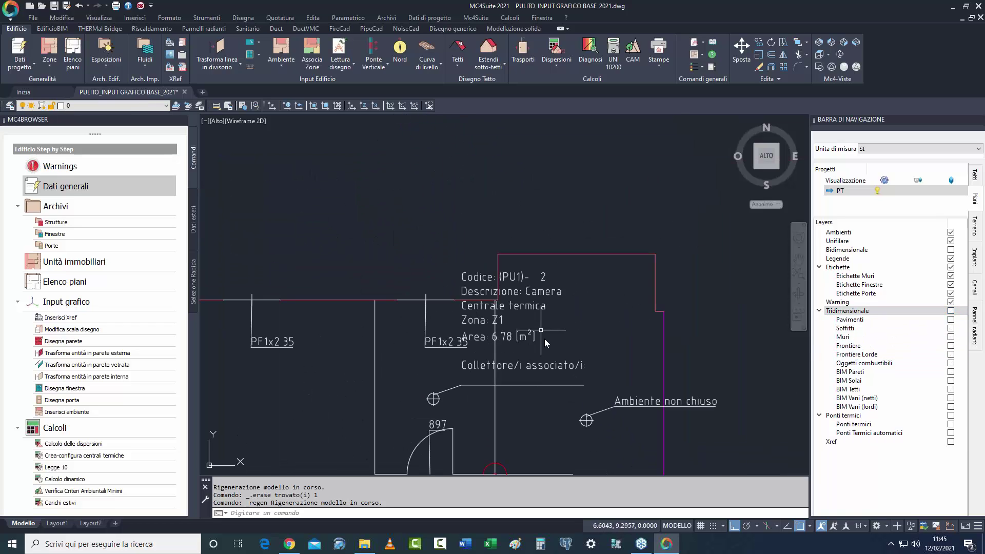
pyautogui.moveTo(543, 339); pyautogui.dragTo(553, 288, button='middle')
pyautogui.scroll(-2, 623, 365)
pyautogui.moveTo(622, 365); pyautogui.dragTo(575, 257, button='middle')
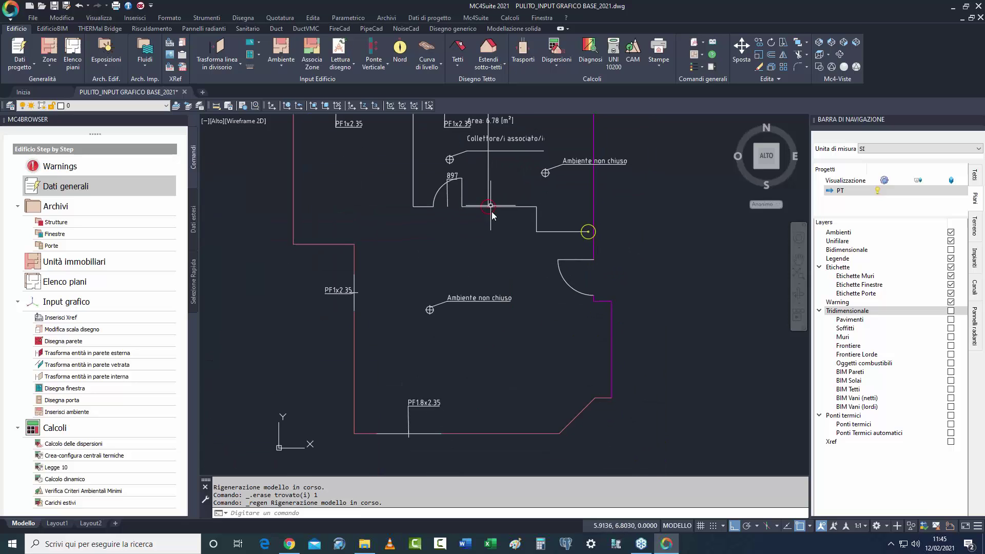
pyautogui.scroll(5, 493, 251)
pyautogui.scroll(4, 374, 236)
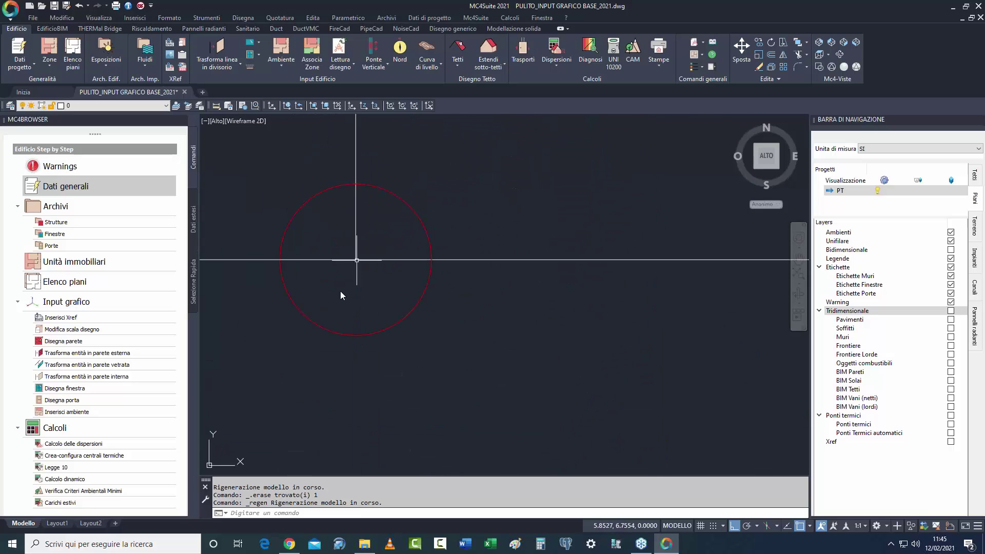
pyautogui.click(320, 311)
pyautogui.click(376, 240)
pyautogui.click(361, 281)
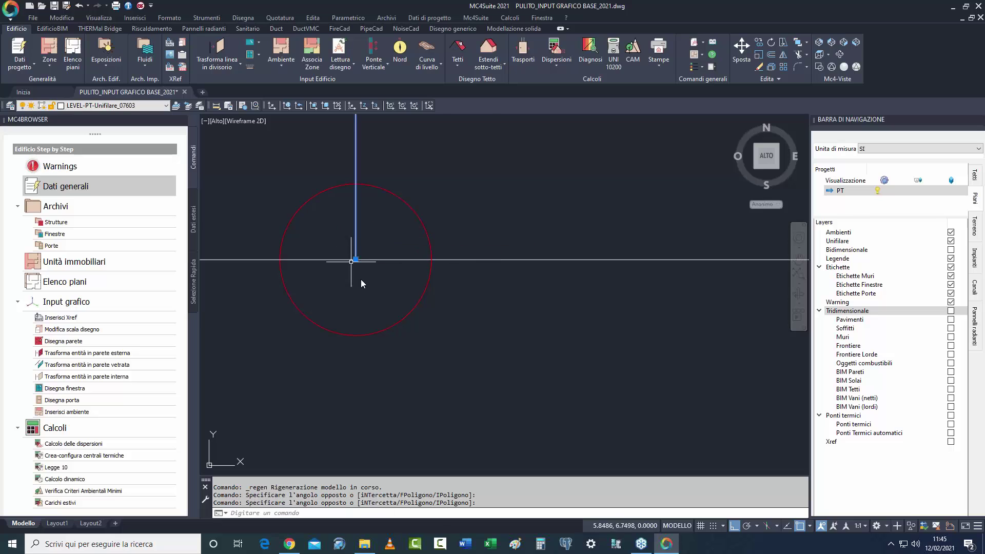
pyautogui.click(356, 259)
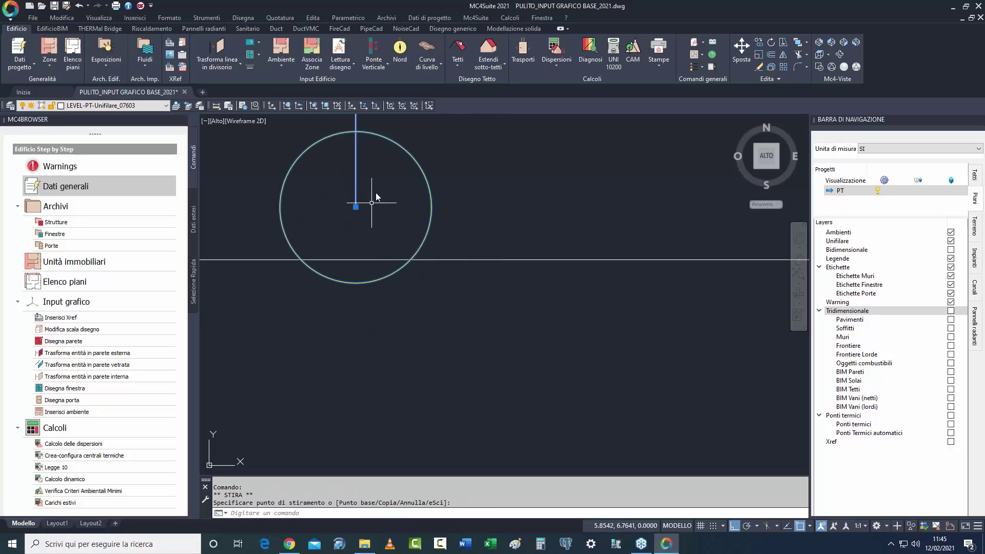
pyautogui.click(376, 196)
pyautogui.click(343, 218)
pyautogui.click(355, 207)
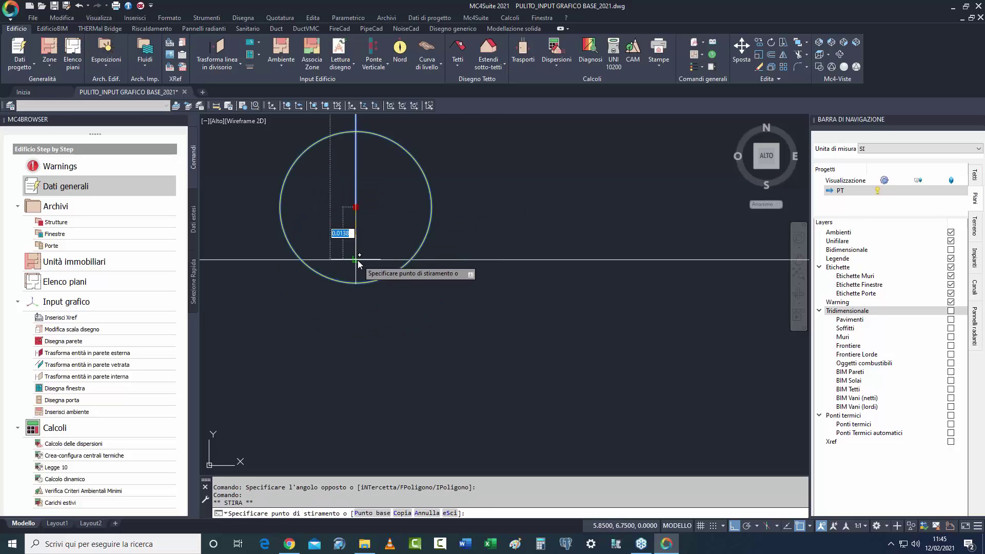
pyautogui.click(358, 260)
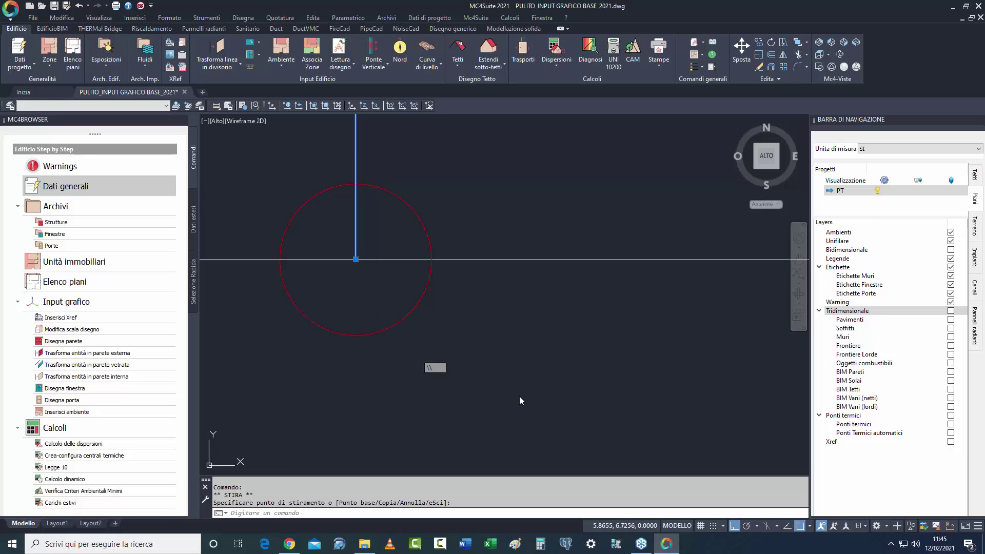
pyautogui.press('Escape')
# Stretch the east end of the Camera's lower horizontal partition past the stairwell wall, accepting the resizing of doors and windows.
pyautogui.scroll(-5, 589, 418)
pyautogui.scroll(2, 644, 424)
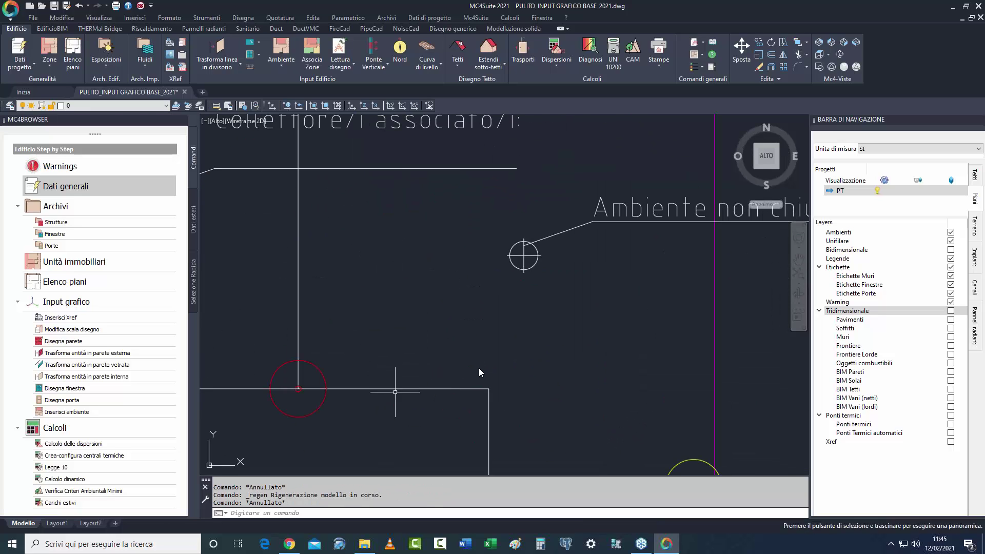
pyautogui.scroll(-5, 622, 407)
pyautogui.scroll(3, 563, 300)
pyautogui.click(516, 346)
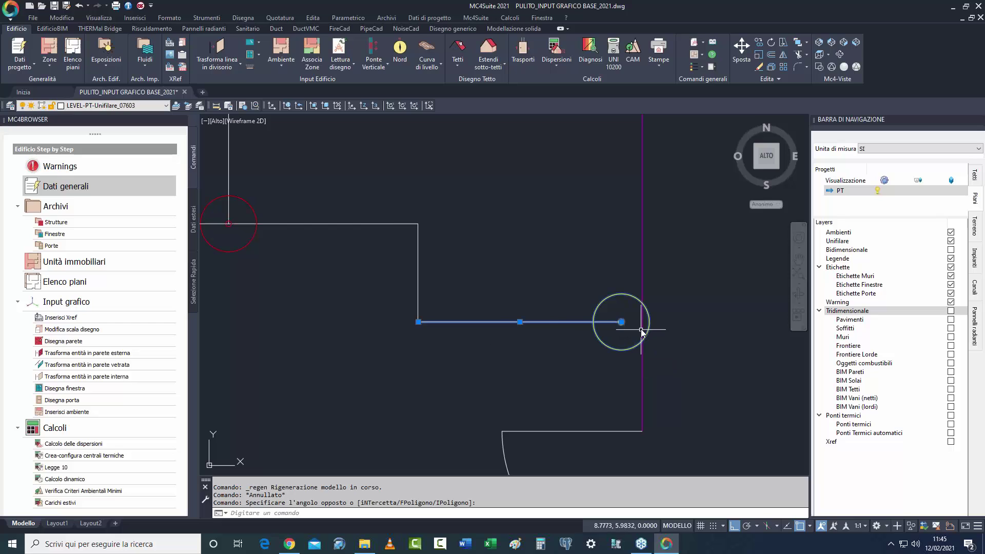
pyautogui.click(621, 321)
pyautogui.click(703, 322)
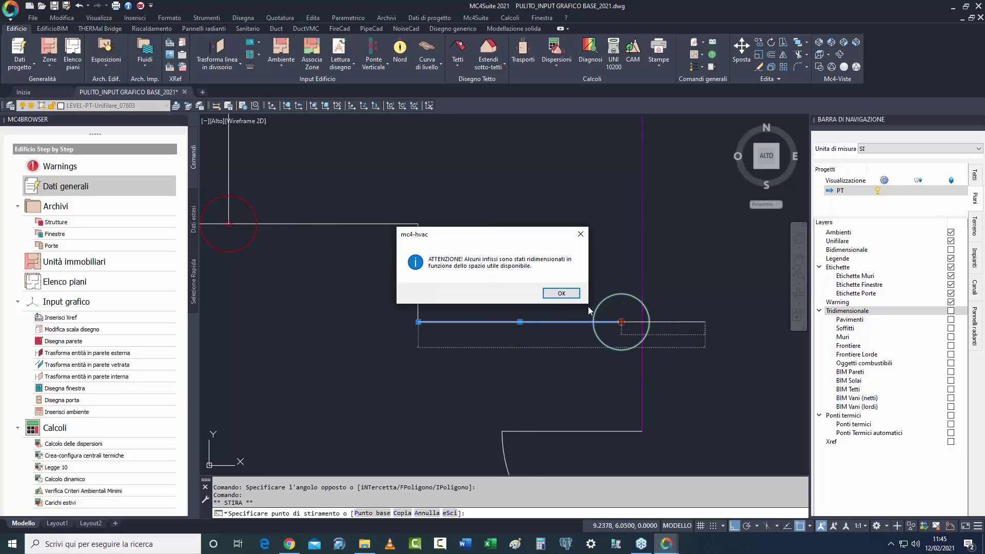
pyautogui.press('Return')
# Delete the piece of partition that overhangs east of the stairwell wall.
pyautogui.click(741, 290)
pyautogui.click(672, 361)
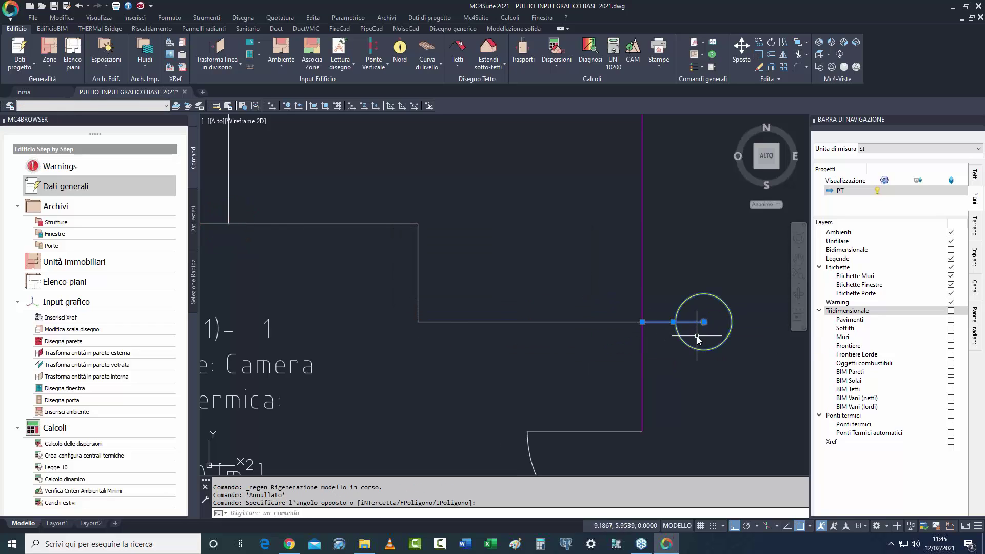
pyautogui.press('Delete')
# Check the apartment's walls with the Tridimensionale layers shown, hide those layers again and show the Xref floor plan.
pyautogui.scroll(-5, 582, 379)
pyautogui.moveTo(568, 377); pyautogui.dragTo(495, 333, button='middle')
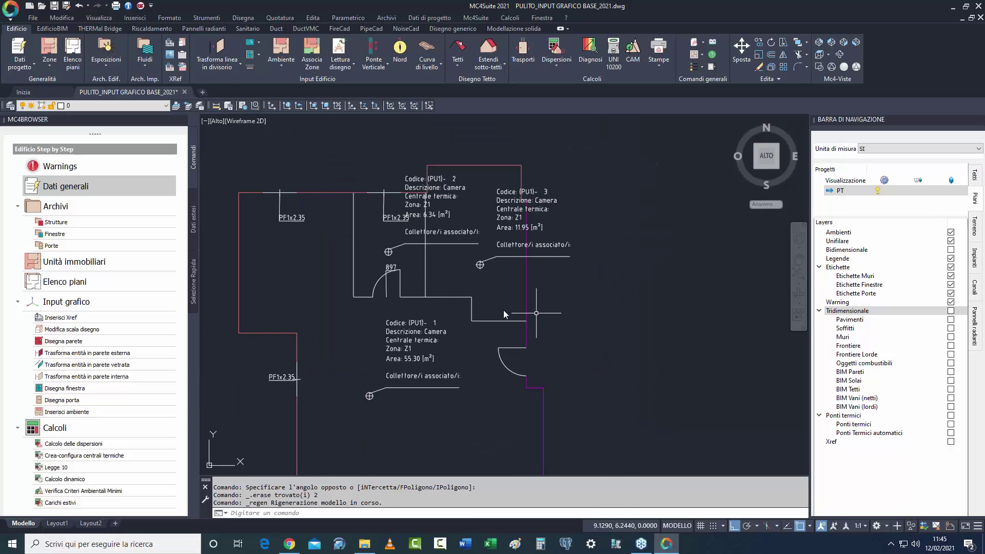
pyautogui.moveTo(505, 296); pyautogui.dragTo(533, 267, button='middle')
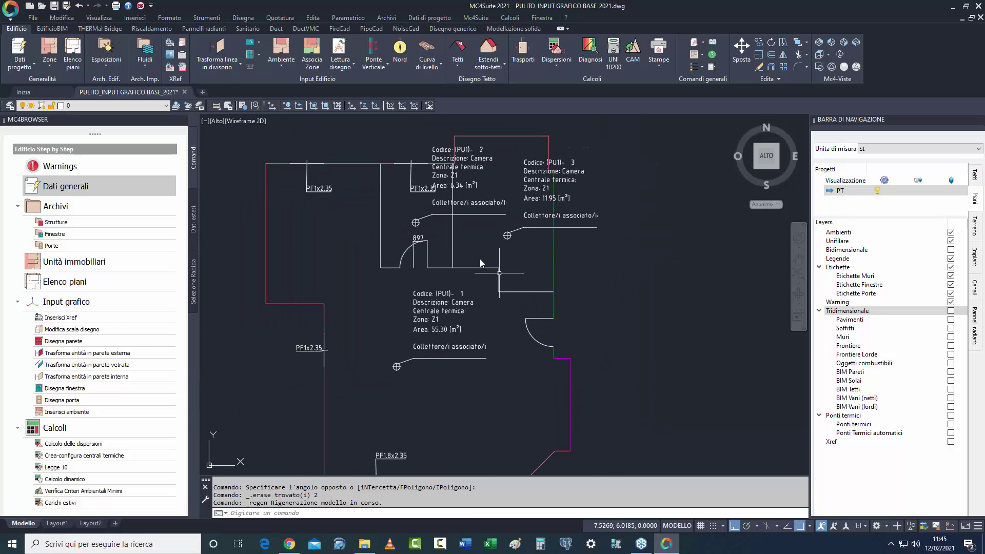
pyautogui.click(950, 310)
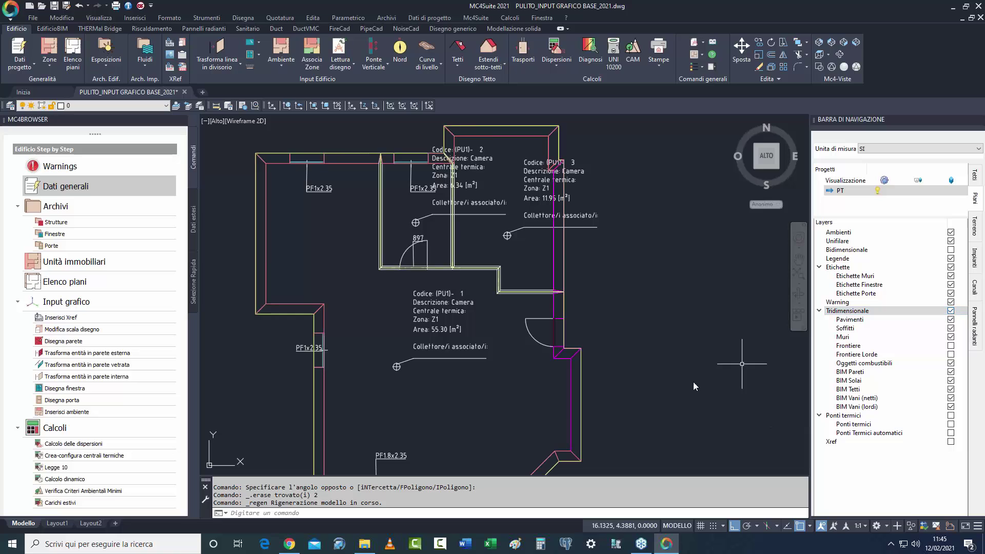
pyautogui.scroll(-2, 526, 403)
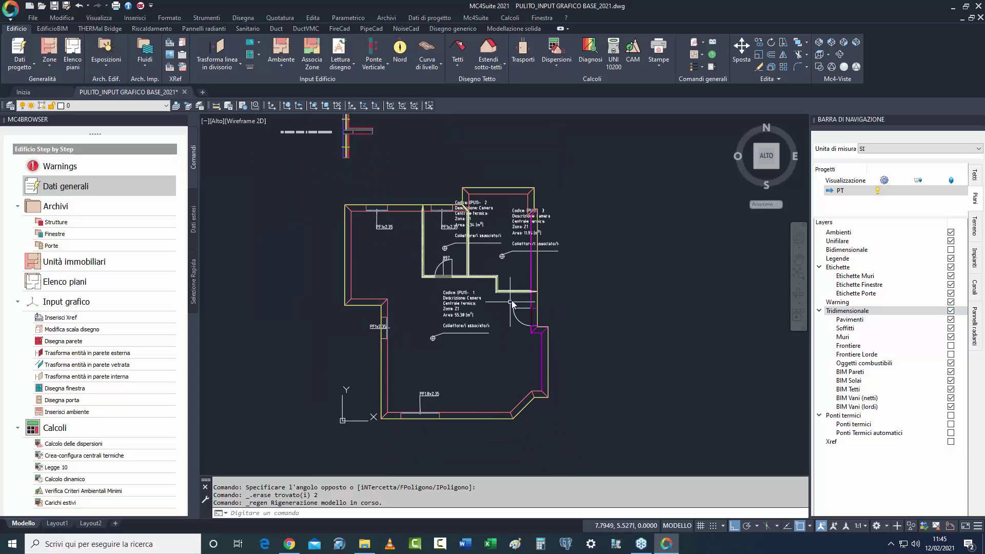
pyautogui.moveTo(502, 354); pyautogui.dragTo(498, 357, button='middle')
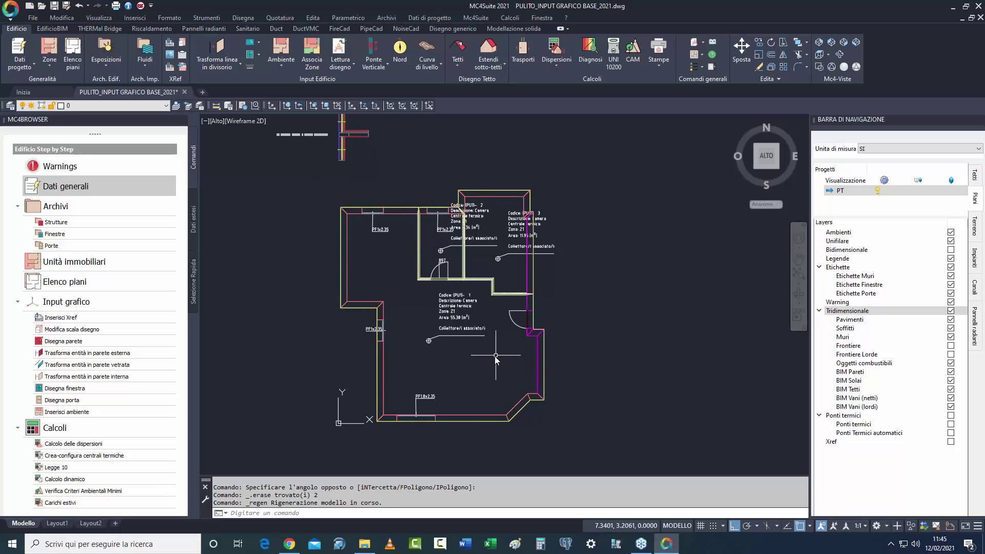
pyautogui.click(951, 441)
pyautogui.click(951, 310)
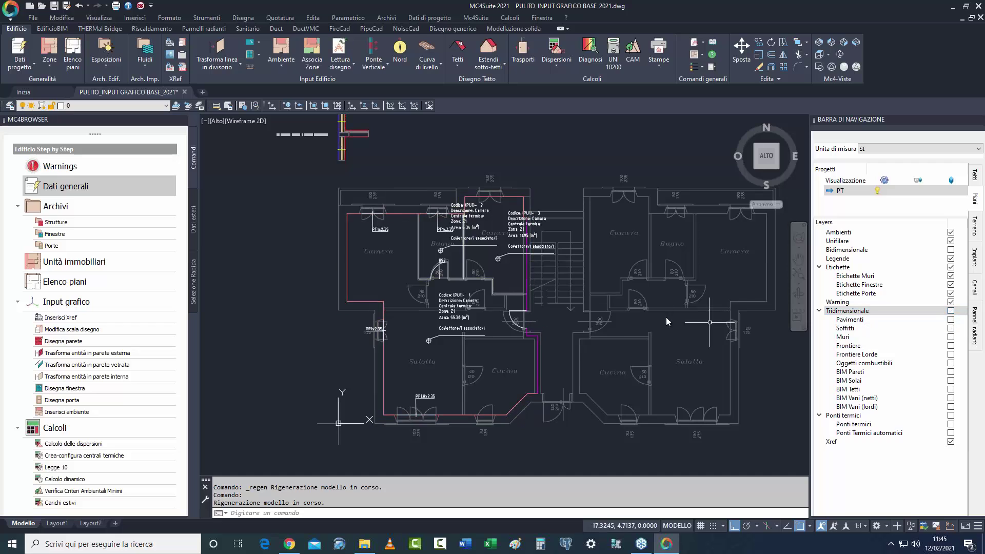
# Mirror the whole west apartment, including its rooms, about the stairwell's vertical centre line, keeping the source objects.
pyautogui.scroll(-3, 555, 358)
pyautogui.click(233, 395)
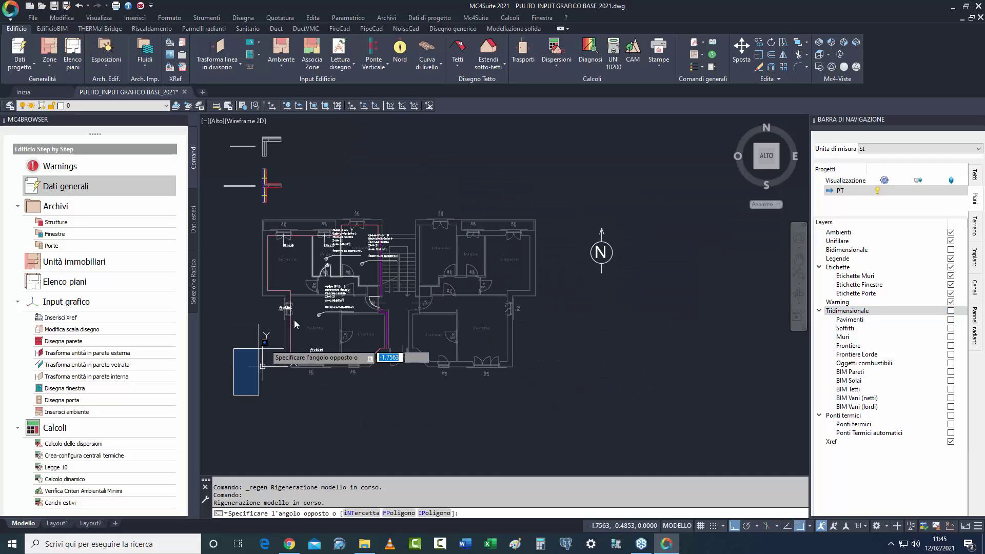
pyautogui.click(408, 204)
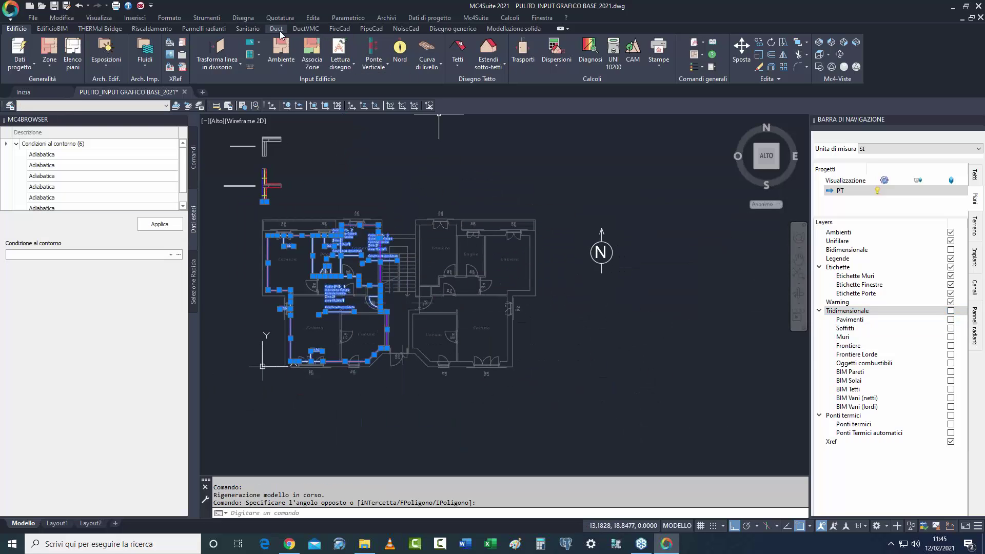
pyautogui.click(313, 18)
pyautogui.click(334, 129)
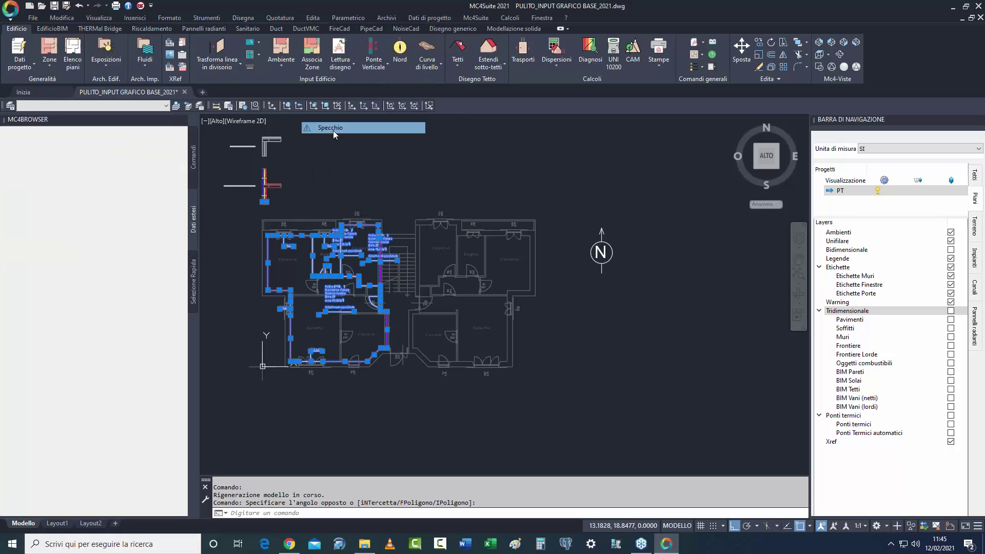
pyautogui.click(398, 237)
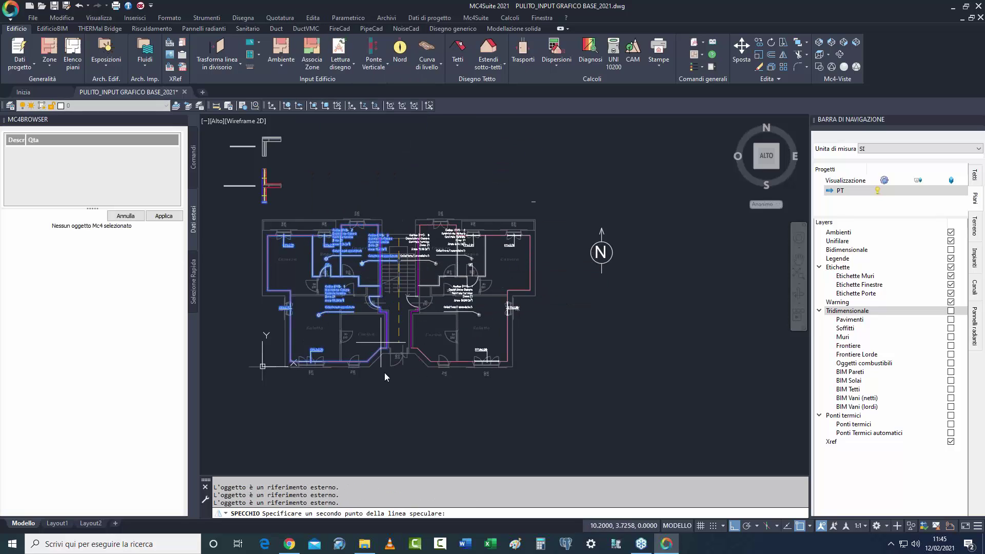
pyautogui.click(383, 438)
pyautogui.press('Return')
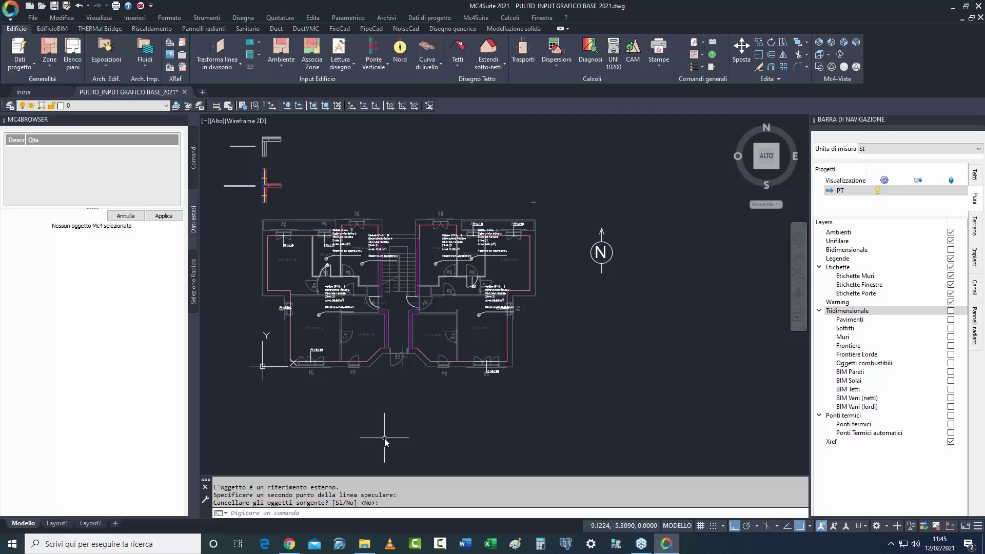
pyautogui.moveTo(383, 438); pyautogui.dragTo(483, 412, button='middle')
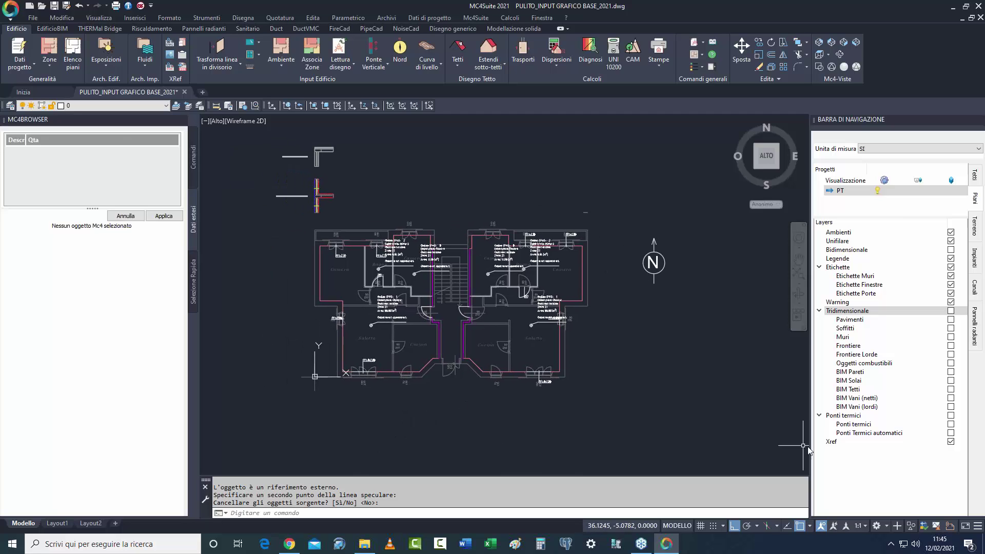
# Hide the Xref and stretch the short wall at the stairwell's southwest corner across to the mirrored apartment's matching corner.
pyautogui.click(950, 441)
pyautogui.scroll(5, 444, 369)
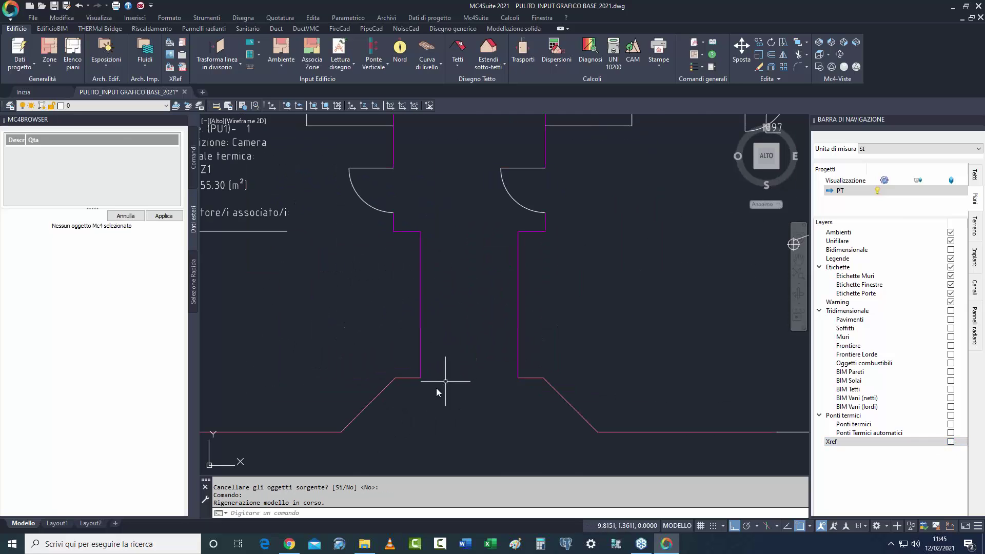
pyautogui.click(409, 377)
pyautogui.click(405, 391)
pyautogui.click(423, 380)
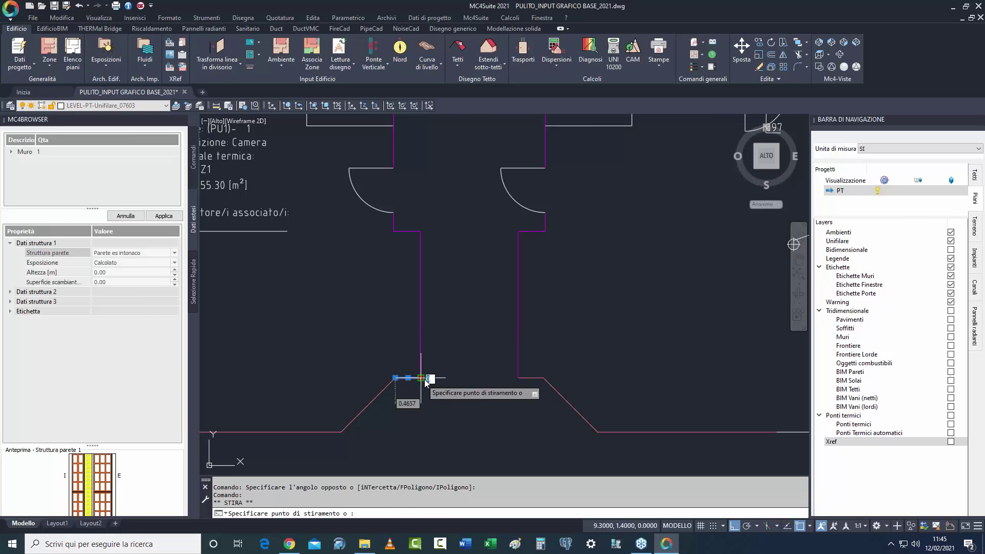
pyautogui.click(420, 377)
pyautogui.press('Escape')
pyautogui.scroll(-5, 508, 395)
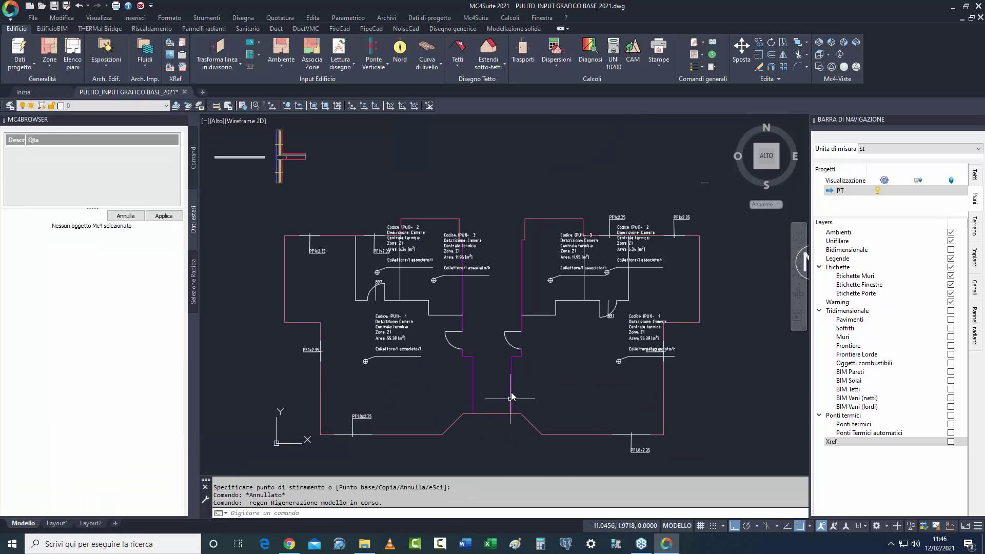
# Stretch the short wall at the stairwell's northeast corner across to the west apartment's matching corner, closing the north side.
pyautogui.scroll(3, 497, 247)
pyautogui.scroll(3, 574, 241)
pyautogui.click(568, 226)
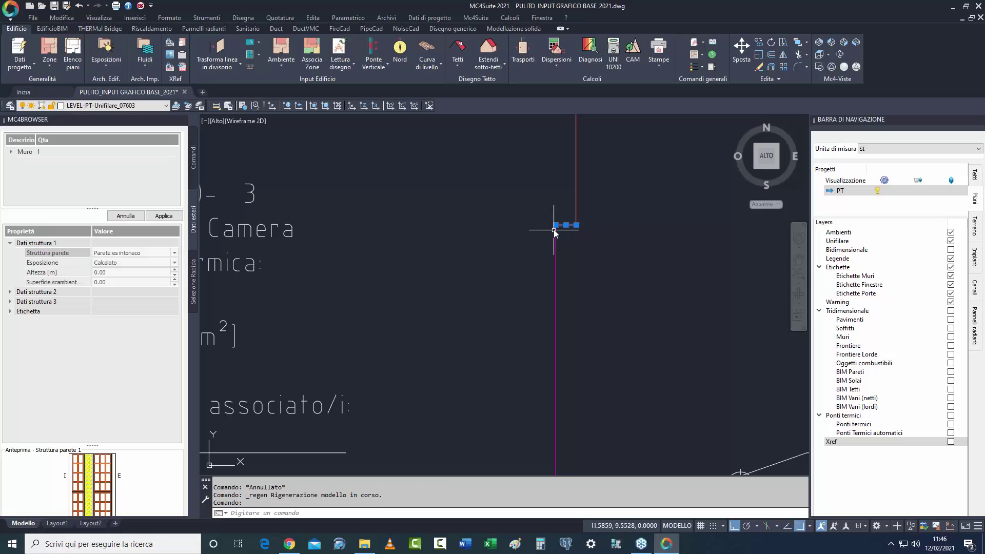
pyautogui.click(565, 222)
pyautogui.scroll(4, 387, 270)
pyautogui.scroll(4, 441, 268)
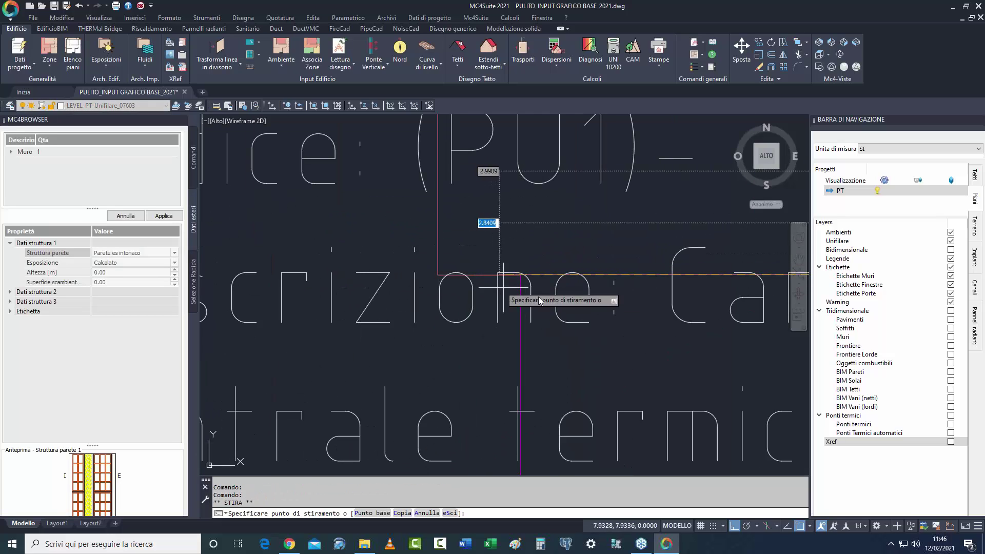
pyautogui.press('Escape')
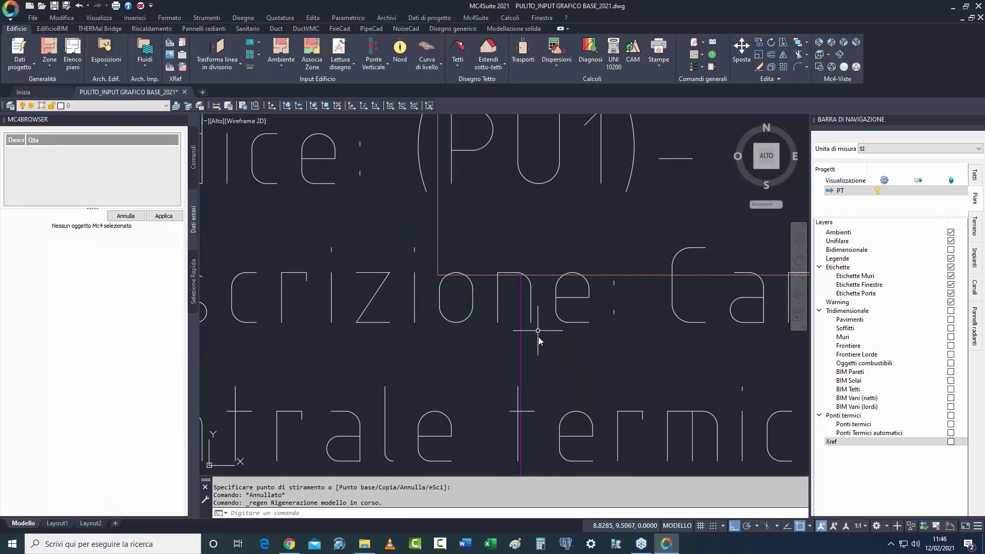
# Insert a room described as SCALA and assigned to zone SCALA inside the closed stairwell.
pyautogui.scroll(-8, 592, 383)
pyautogui.moveTo(573, 319); pyautogui.dragTo(502, 335, button='middle')
pyautogui.click(281, 51)
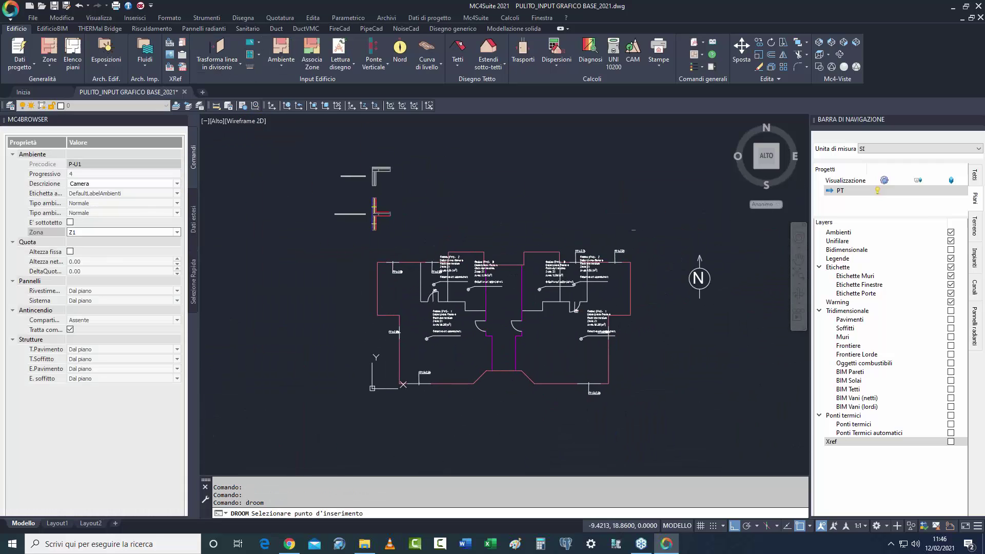
pyautogui.click(114, 185)
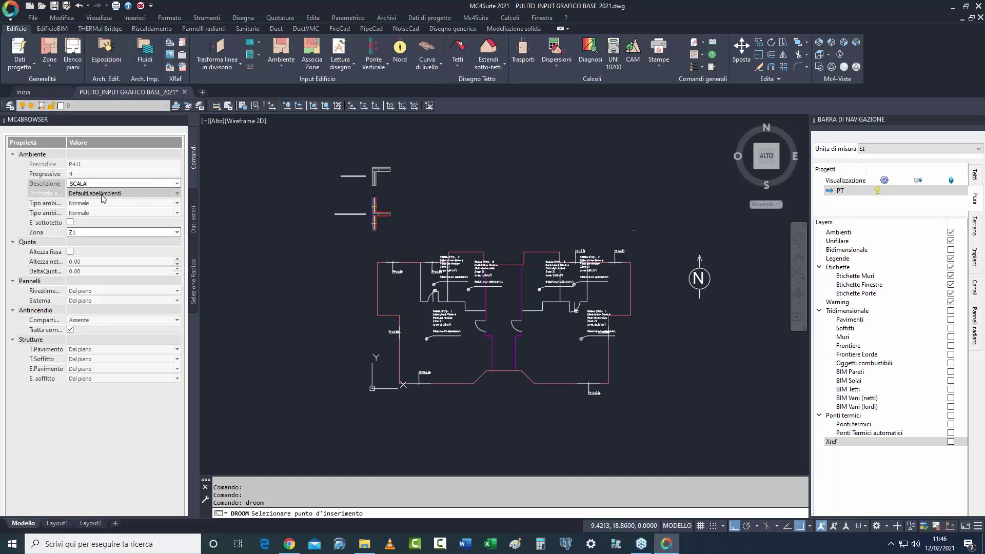
pyautogui.click(129, 232)
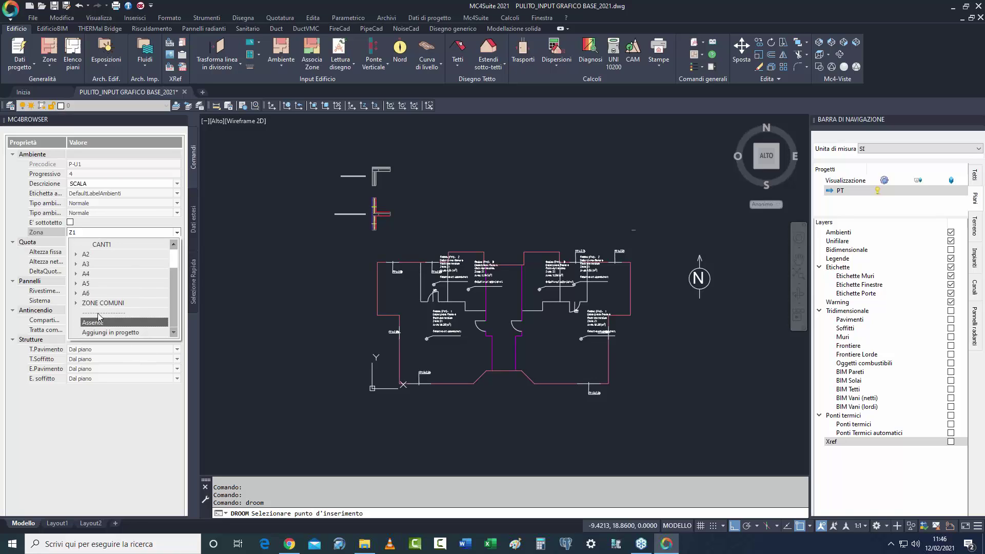
pyautogui.scroll(2, 93, 313)
pyautogui.click(114, 318)
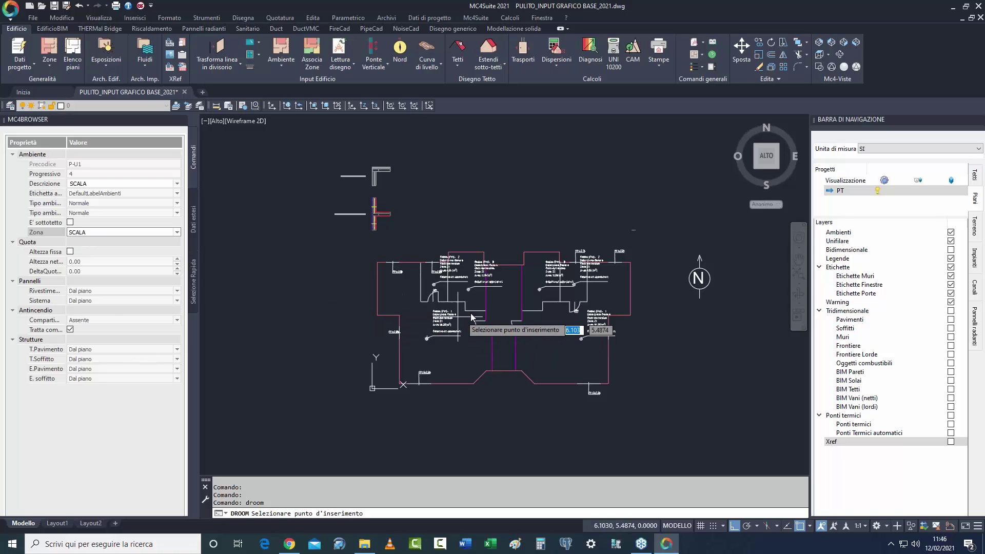
pyautogui.click(519, 282)
pyautogui.press('Escape')
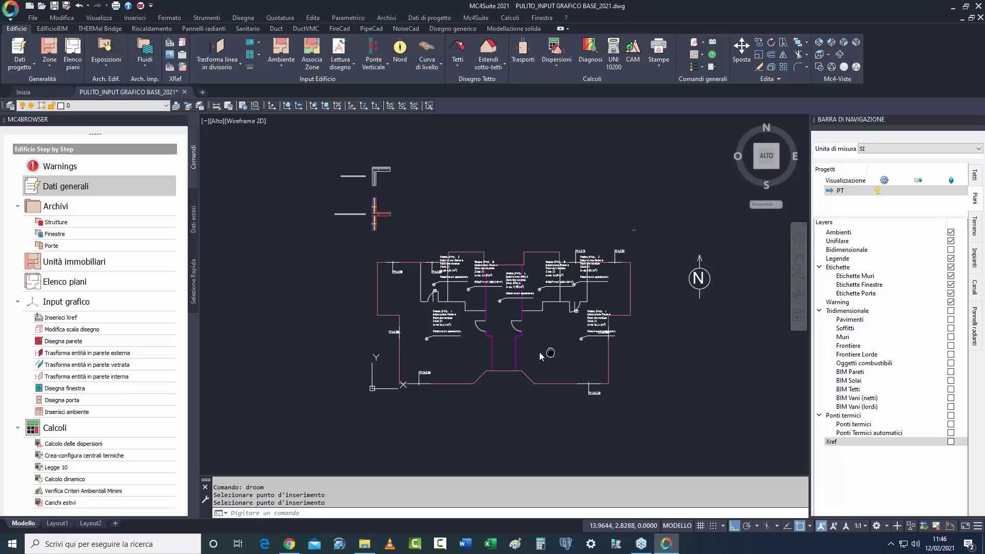
pyautogui.moveTo(539, 352)
pyautogui.mouseDown(button='middle')
pyautogui.moveTo(417, 339)
pyautogui.moveTo(457, 330)
pyautogui.mouseUp(button='middle')
pyautogui.press('Escape')
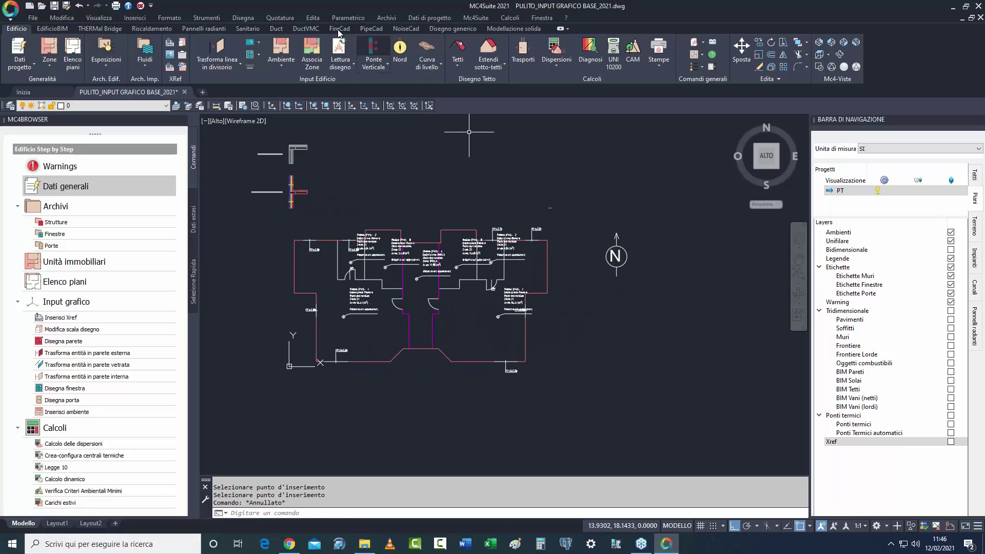
# Run the drawing reading, followed by the net and gross boundary reading of the whole floor.
pyautogui.click(341, 66)
pyautogui.click(359, 84)
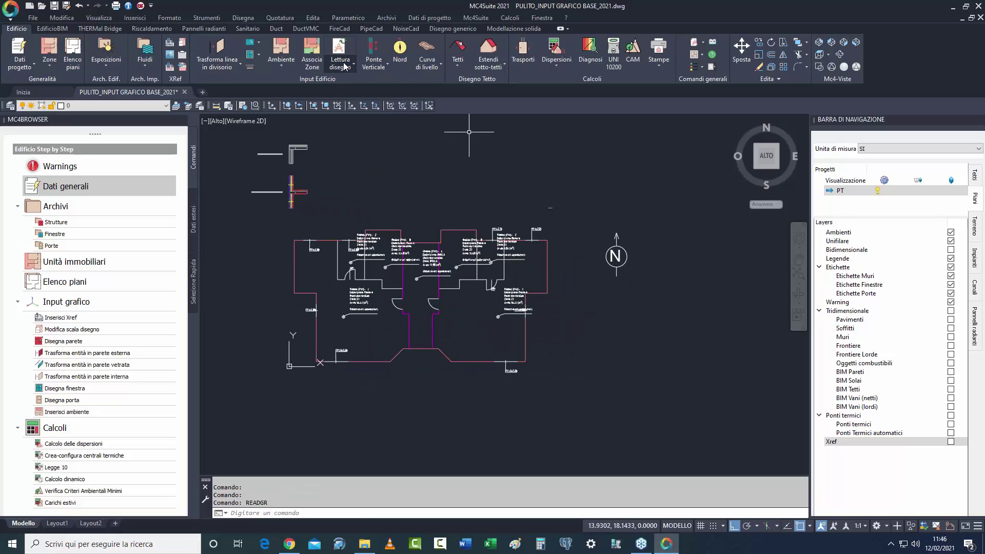
pyautogui.click(344, 65)
pyautogui.click(382, 109)
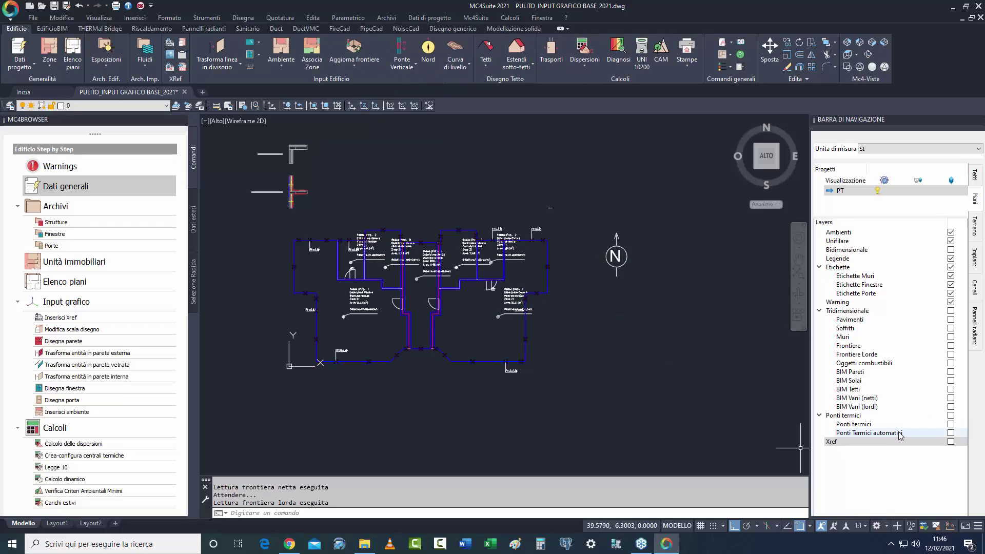
# Check the floor with the Tridimensionale layers and with the Ponti termici layers shown, hiding each group again.
pyautogui.click(952, 311)
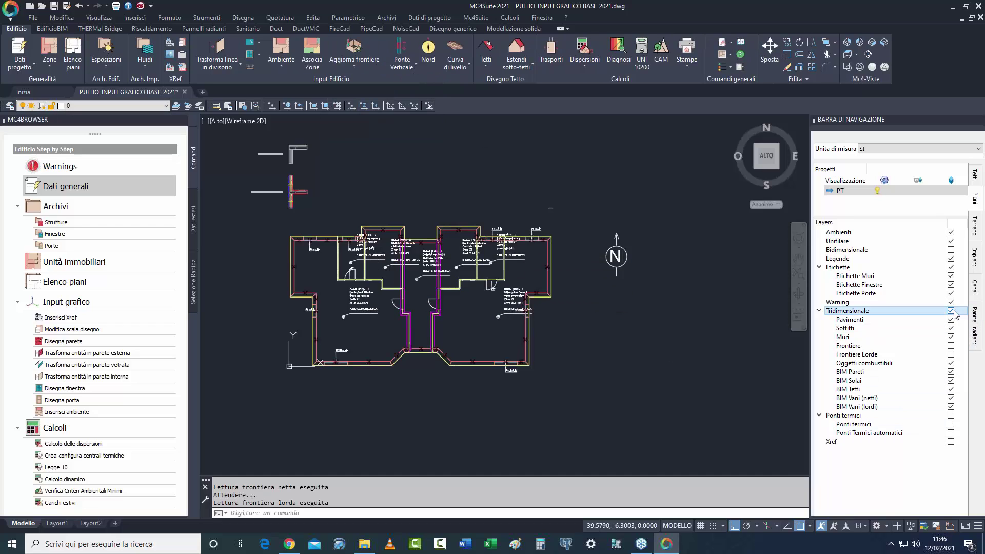
pyautogui.scroll(5, 514, 343)
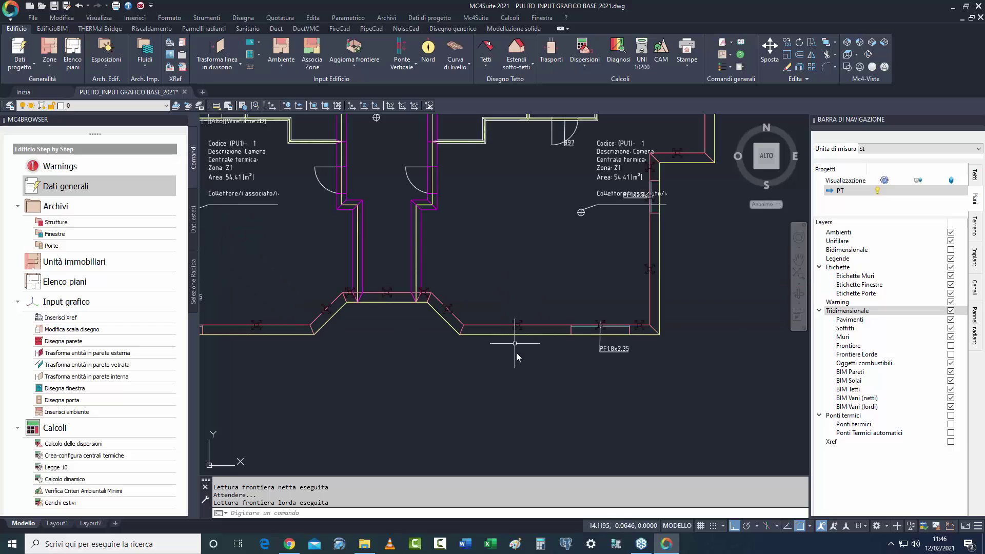
pyautogui.scroll(-5, 516, 353)
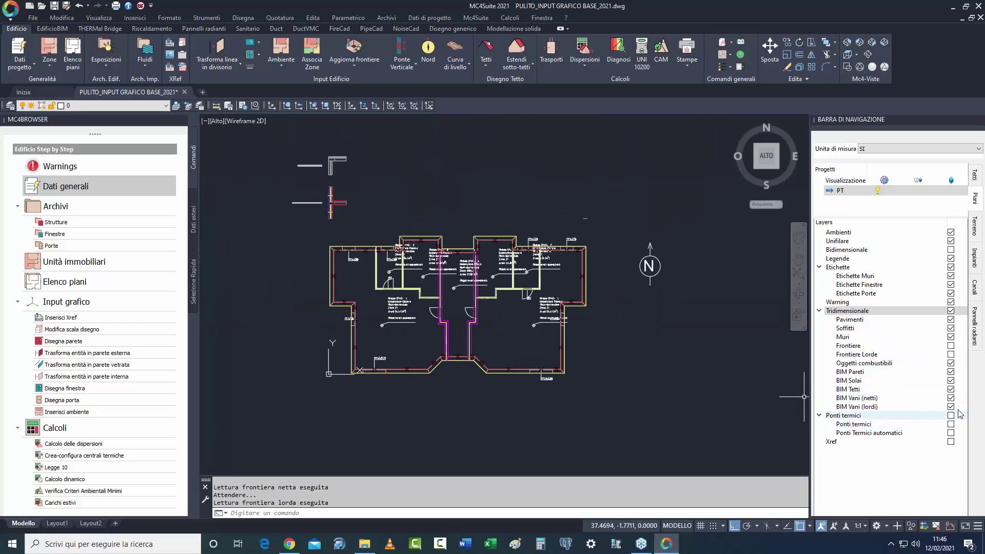
pyautogui.click(951, 311)
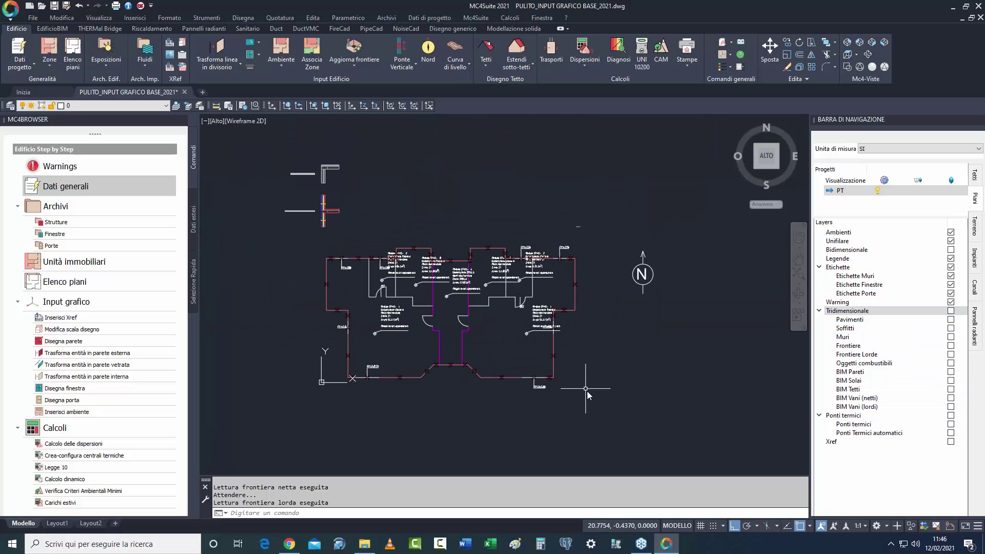
pyautogui.click(950, 415)
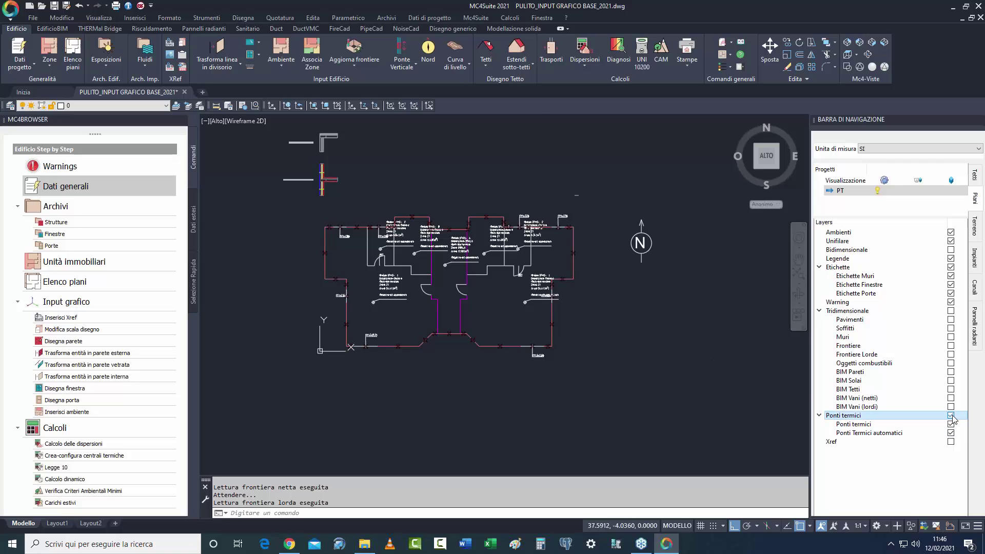
pyautogui.click(951, 416)
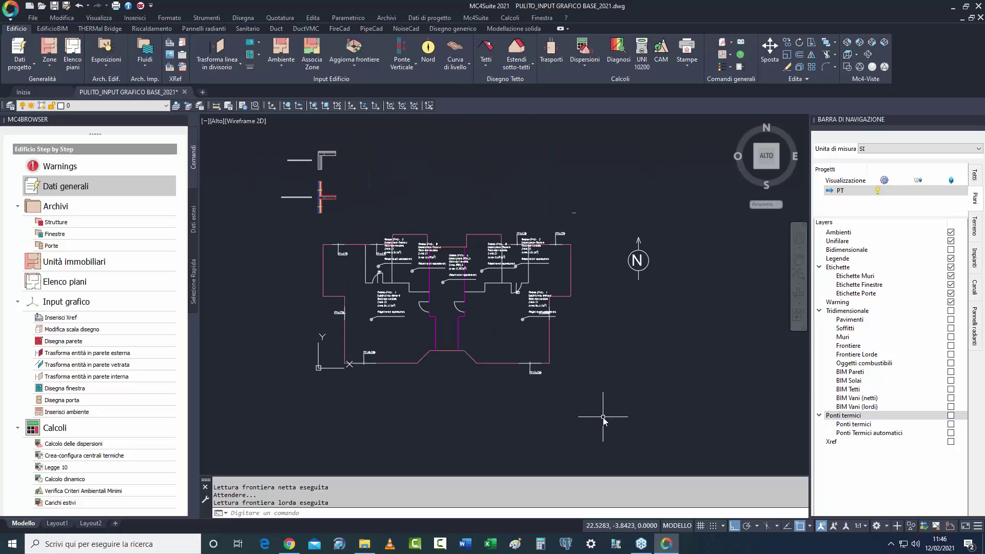
# Save the drawing and erase the stray objects just outside the plan's northeast corner.
pyautogui.moveTo(596, 417); pyautogui.dragTo(567, 412, button='middle')
pyautogui.hotkey('ctrl', 's')
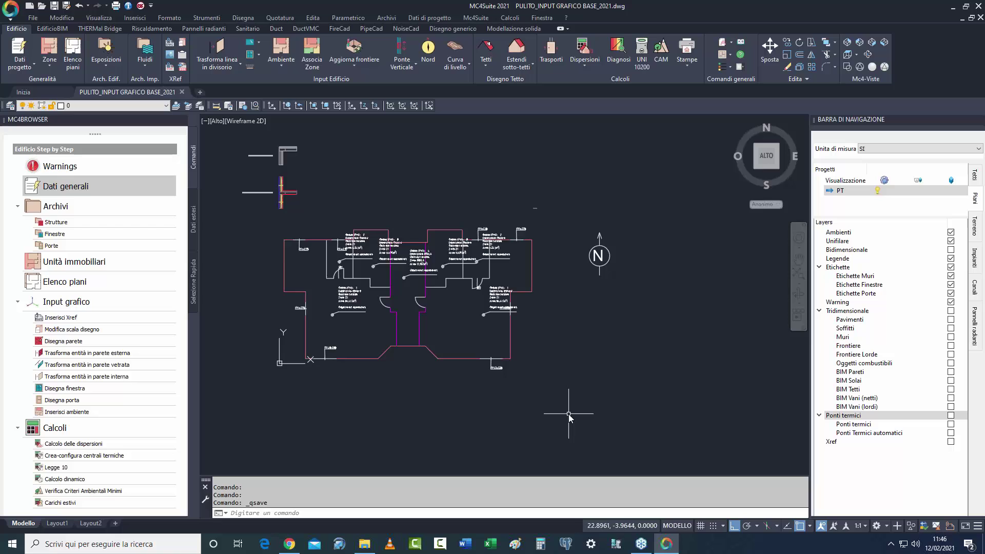
pyautogui.moveTo(570, 408); pyautogui.dragTo(597, 387, button='middle')
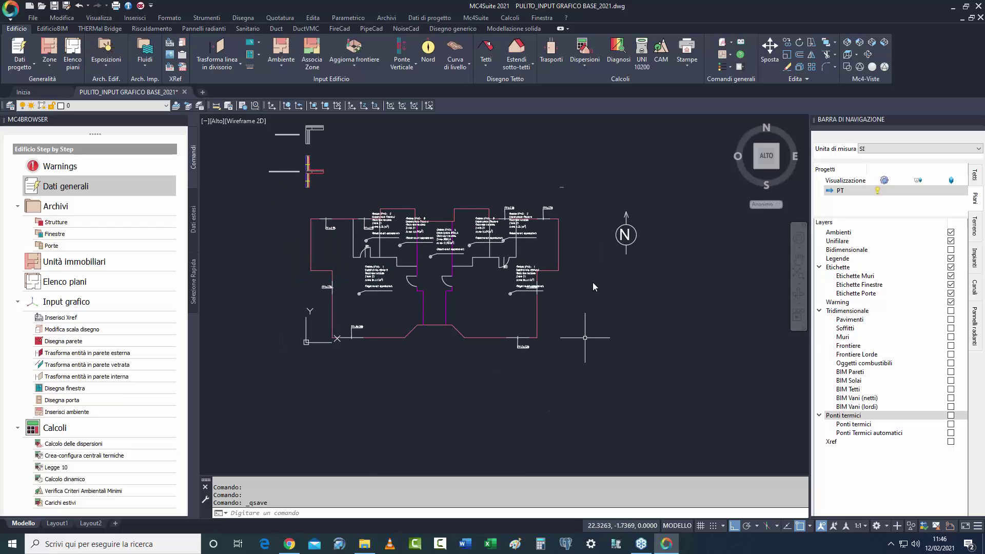
pyautogui.click(593, 205)
pyautogui.click(593, 205)
pyautogui.press('Delete')
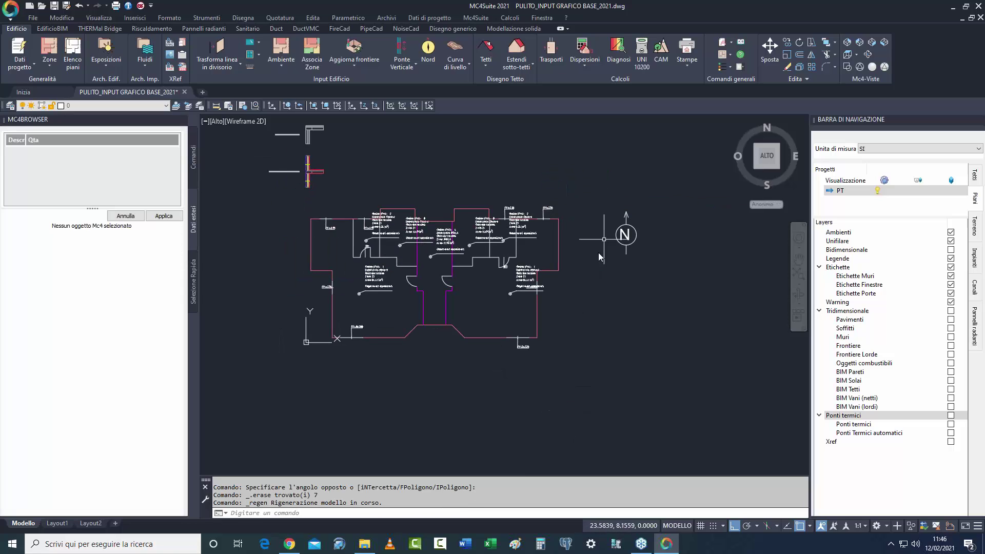
pyautogui.moveTo(588, 287); pyautogui.dragTo(571, 310, button='middle')
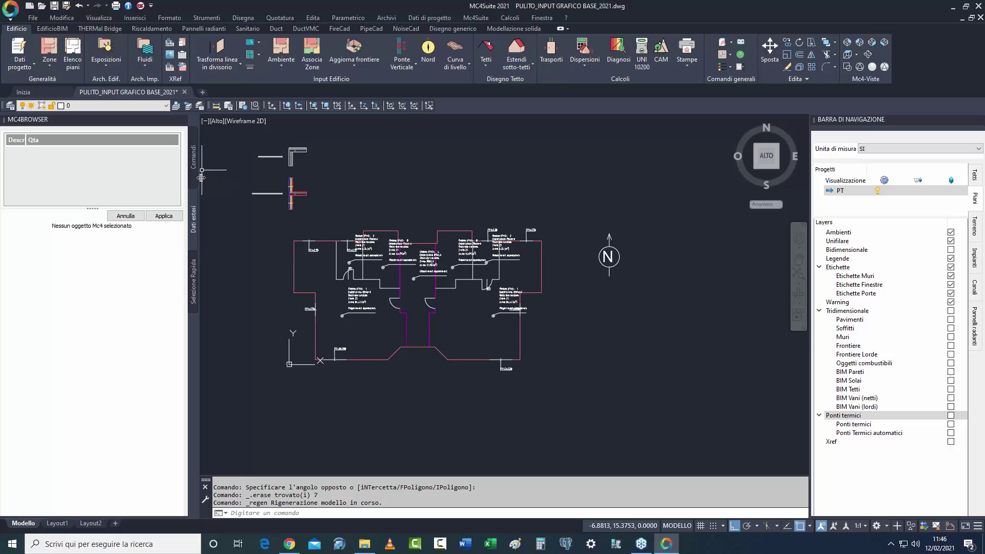
# Copy floor PT with all its elements into two new floors added last, and make the first new floor current.
pyautogui.click(194, 151)
pyautogui.click(73, 57)
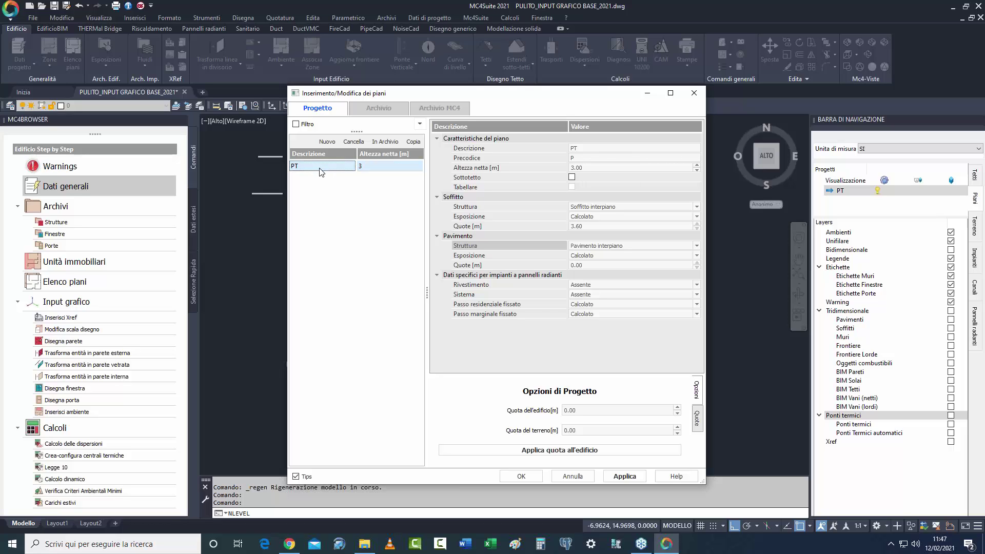
pyautogui.click(416, 142)
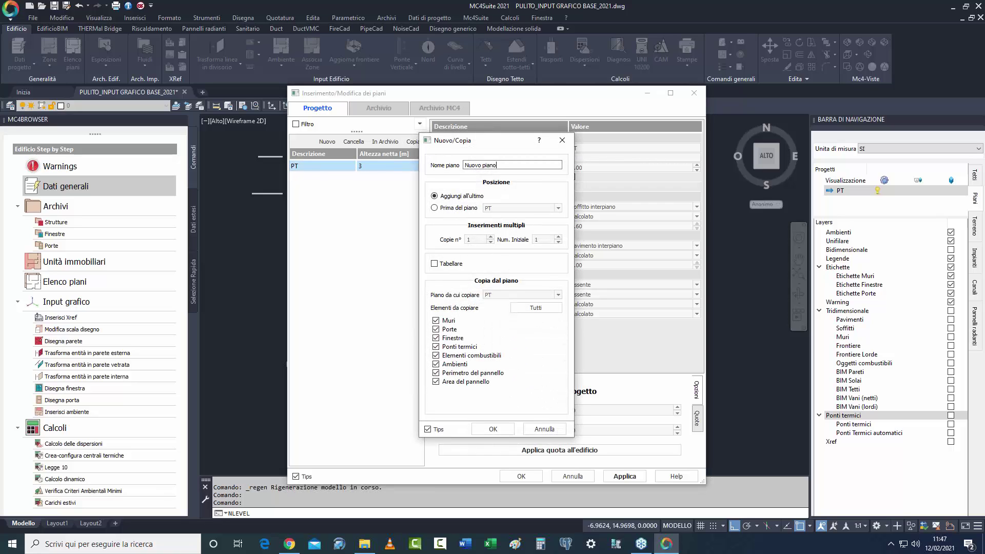
pyautogui.click(482, 238)
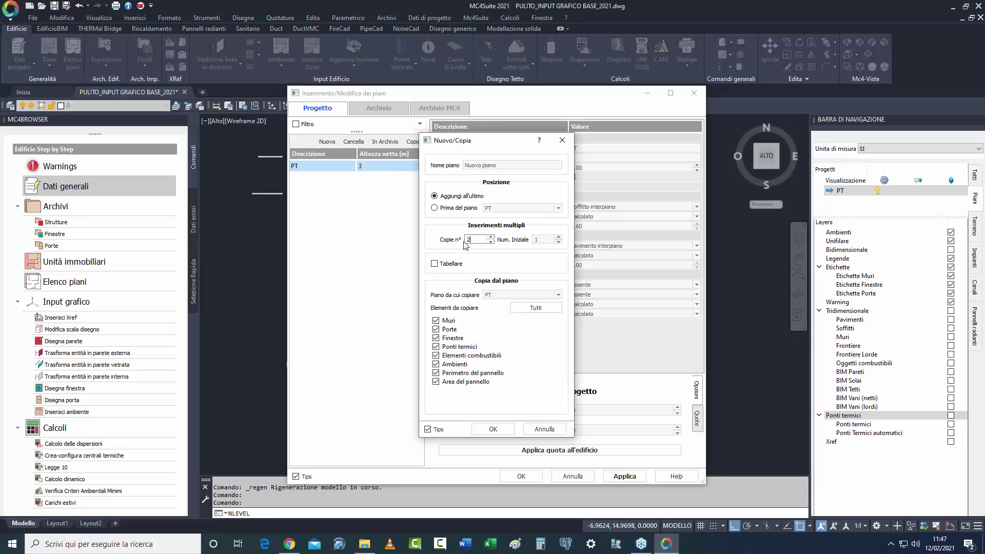
pyautogui.write('2')
pyautogui.click(492, 428)
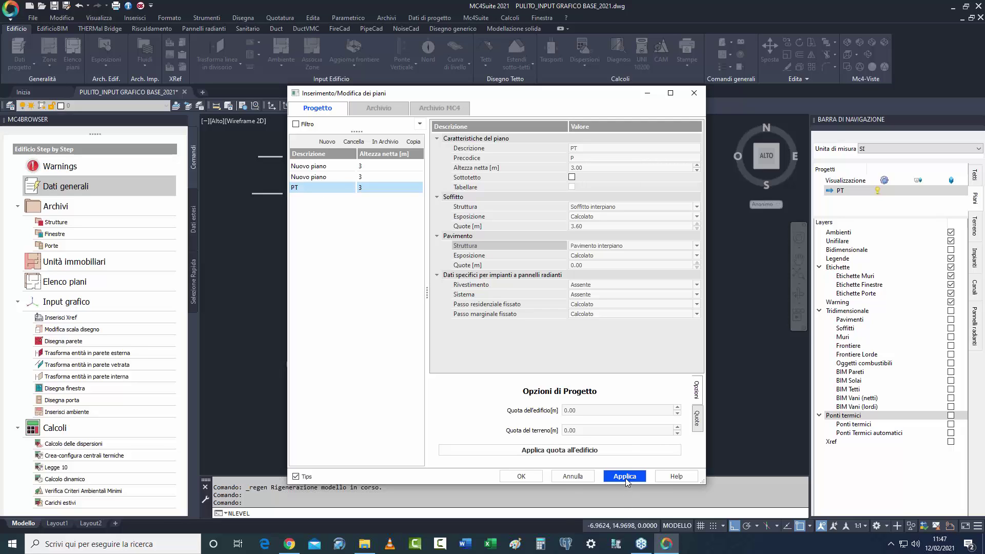
pyautogui.click(520, 476)
pyautogui.click(861, 200)
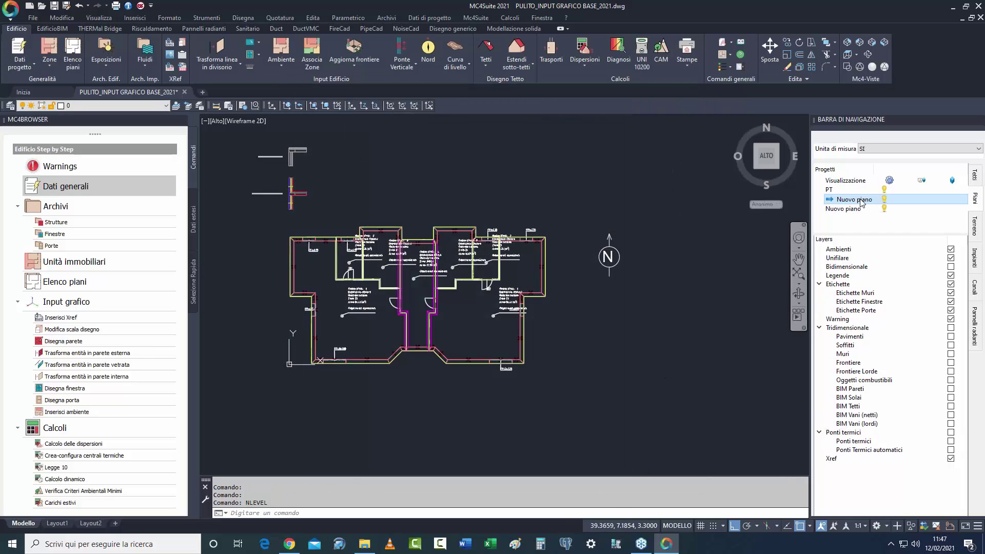
# Rename the two copied floors P1 and P2 from the lower to the upper one, and apply the changes.
pyautogui.click(76, 63)
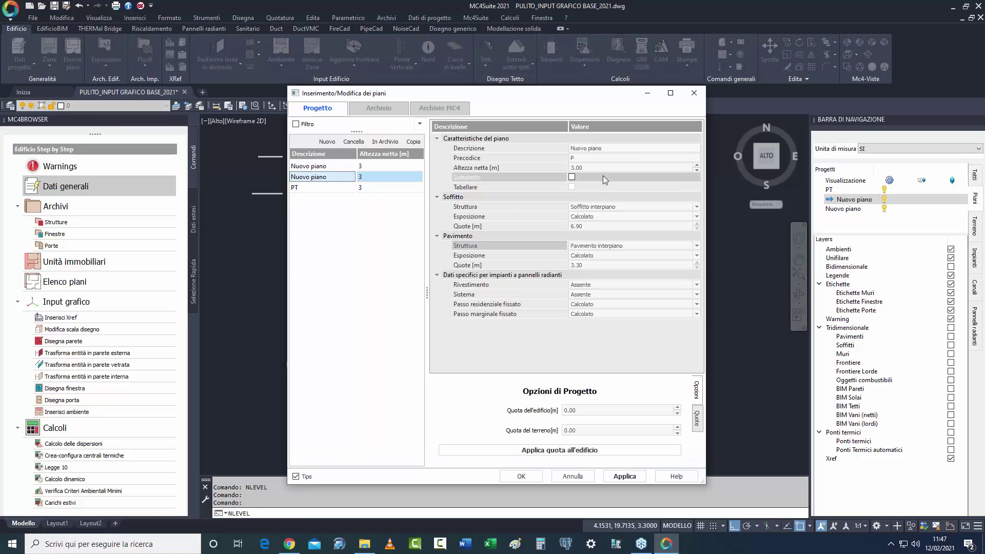
pyautogui.click(538, 148)
pyautogui.write('P1')
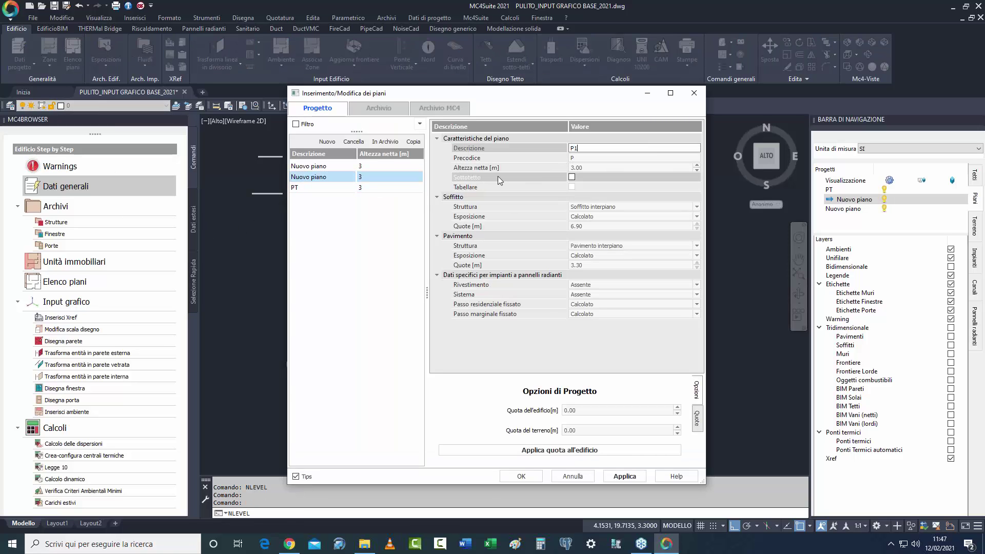
pyautogui.click(322, 166)
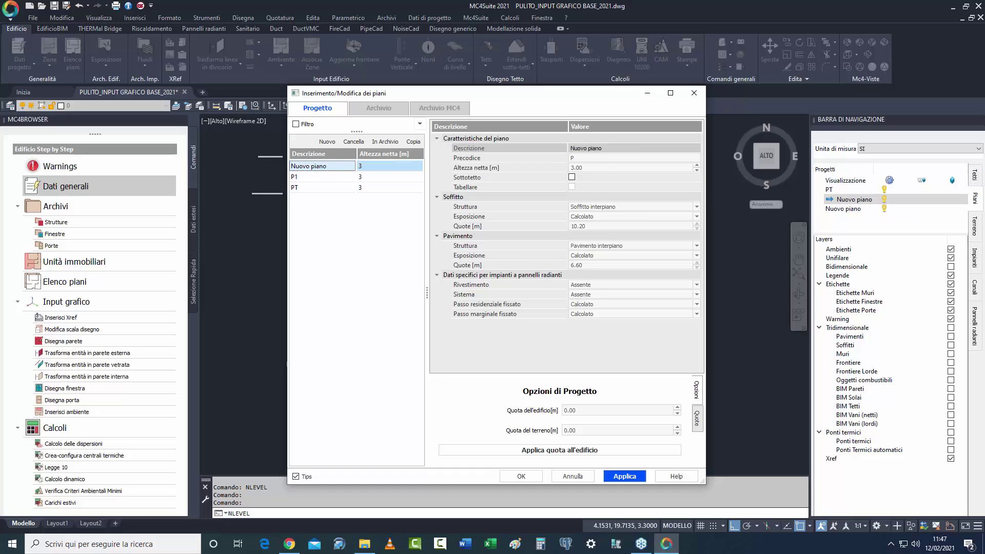
pyautogui.click(539, 148)
pyautogui.write('P2')
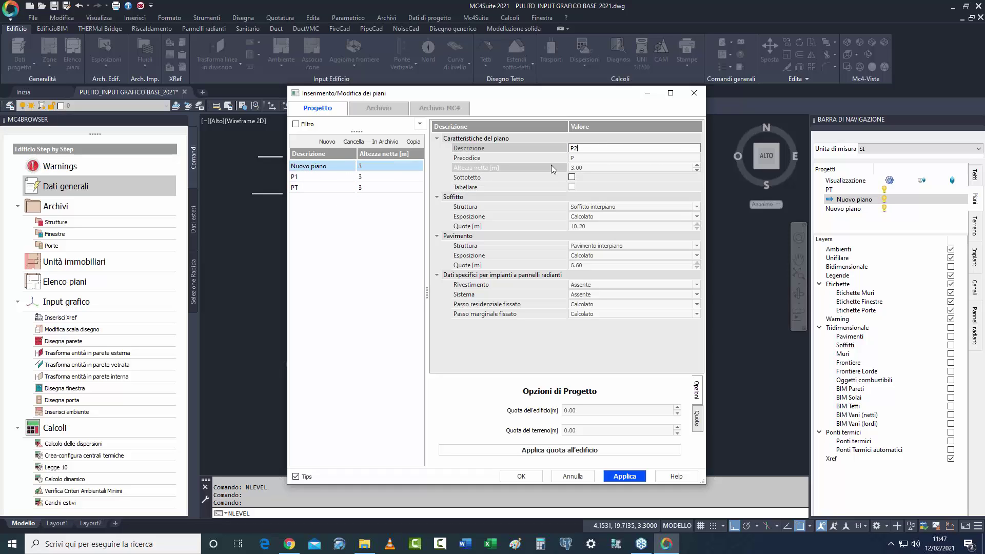
pyautogui.click(624, 476)
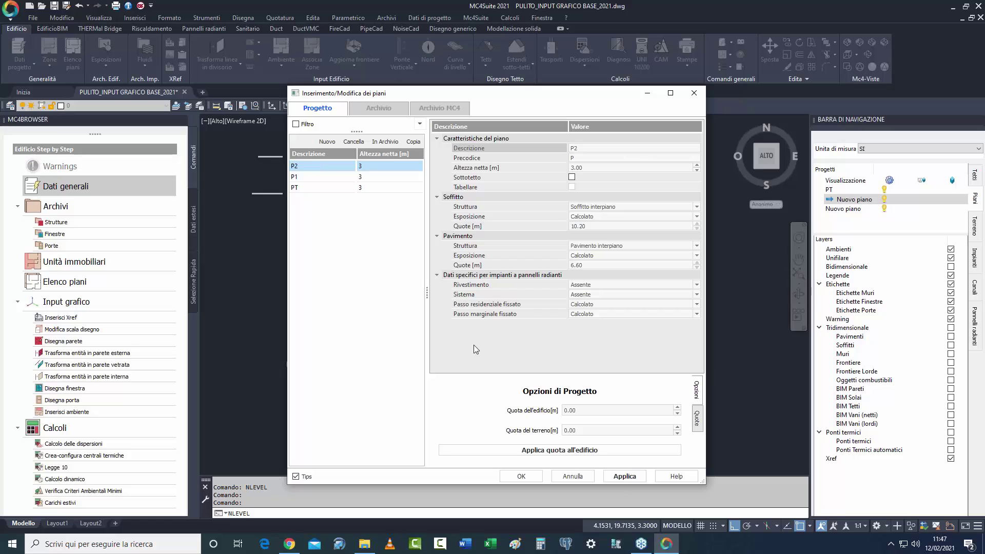
# Try to add another copied floor with all elements, choosing PT in the position's floor list.
pyautogui.click(296, 188)
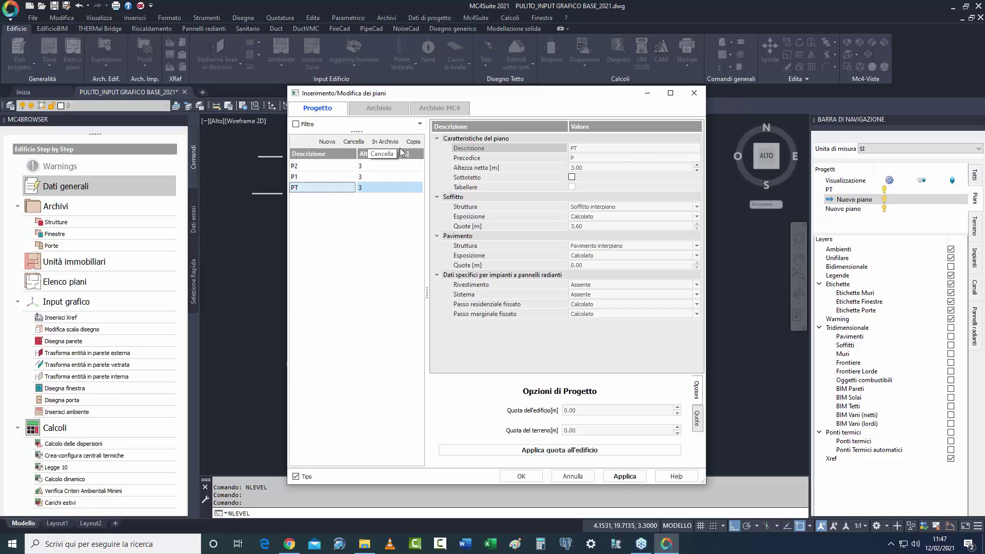
pyautogui.click(414, 144)
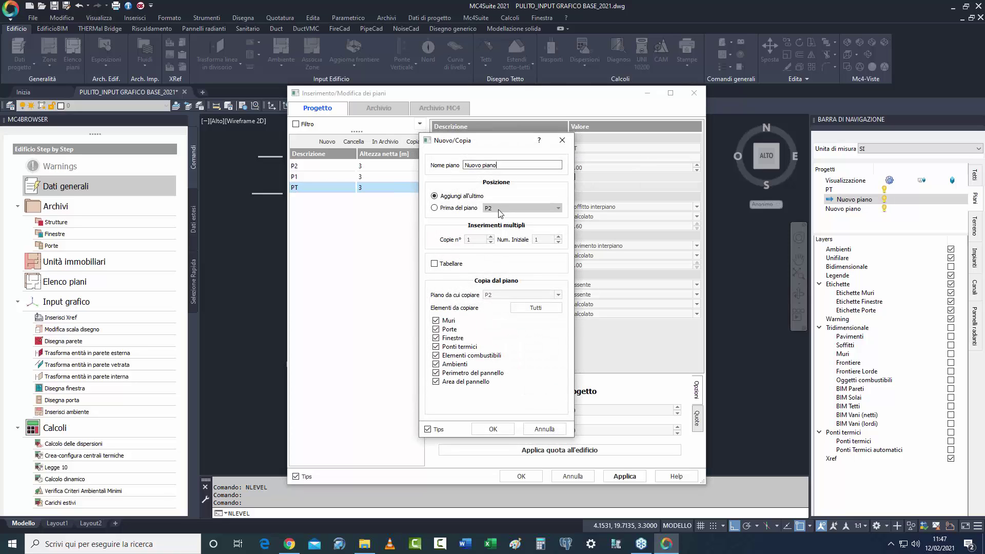
pyautogui.click(518, 209)
pyautogui.click(495, 228)
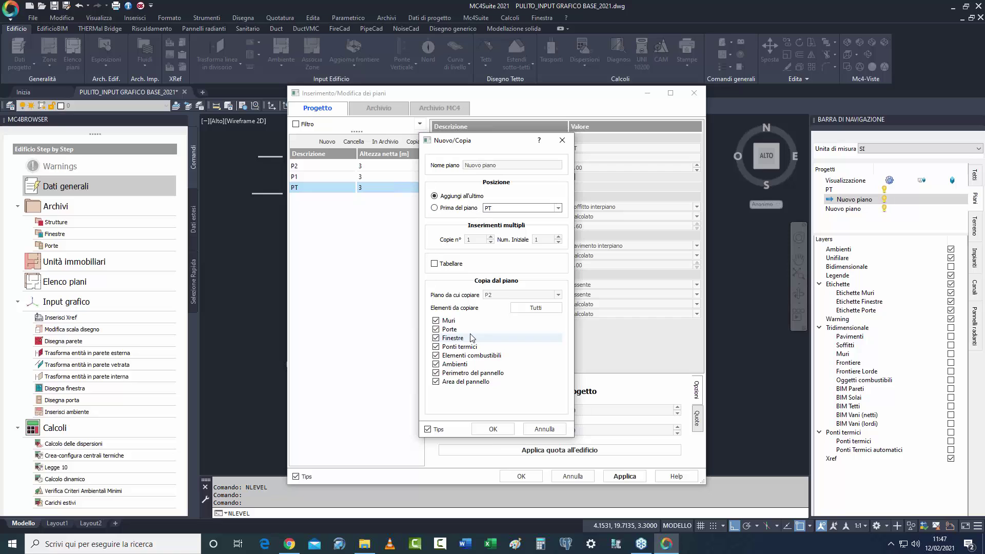
pyautogui.click(493, 429)
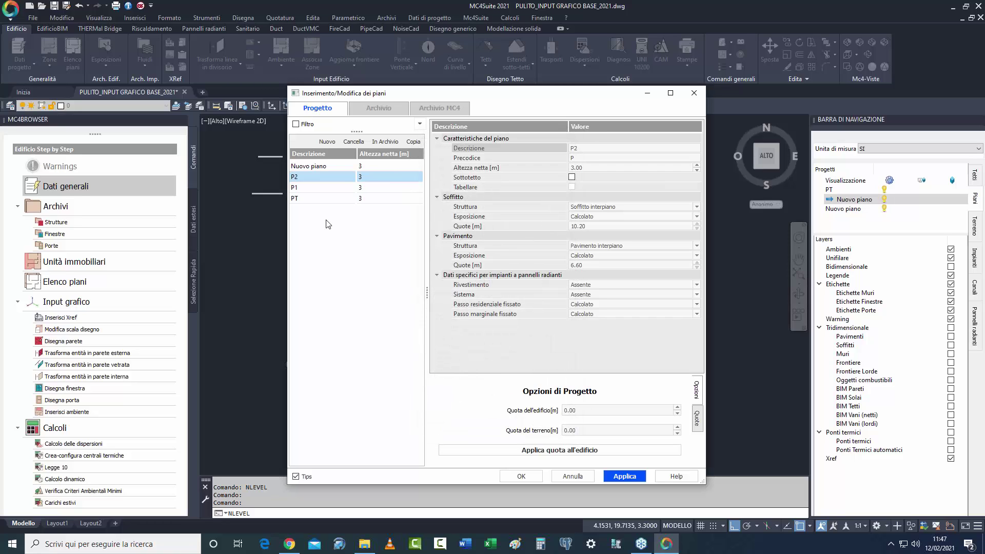
# Delete the extra Nuovo piano above P2 from the project's floor list.
pyautogui.click(323, 166)
pyautogui.rightClick(322, 166)
pyautogui.click(361, 206)
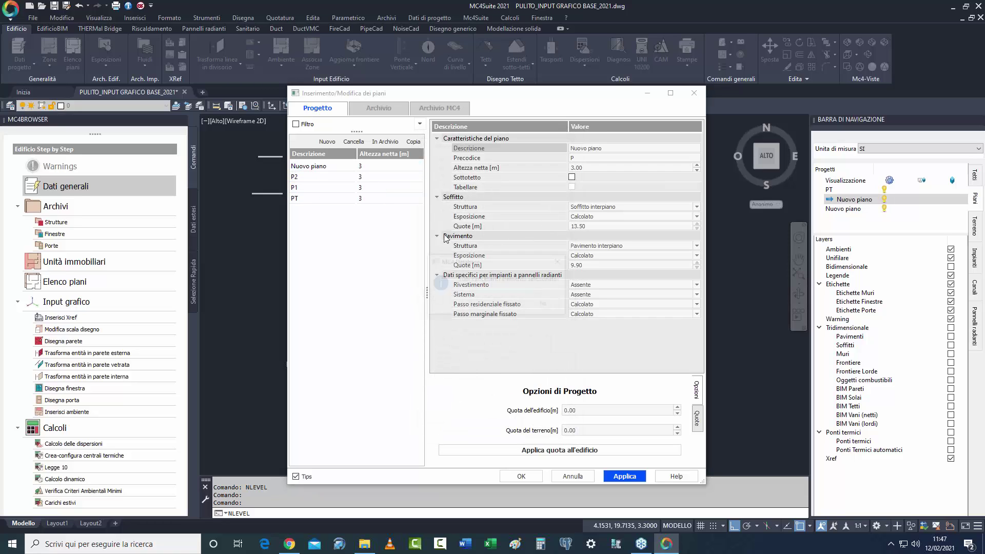
pyautogui.click(520, 307)
pyautogui.click(308, 188)
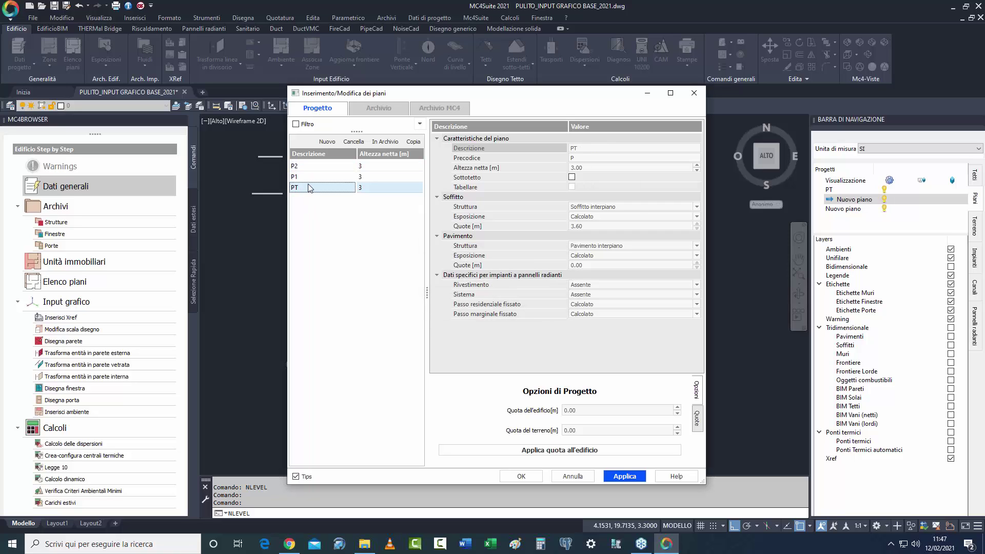
pyautogui.click(414, 142)
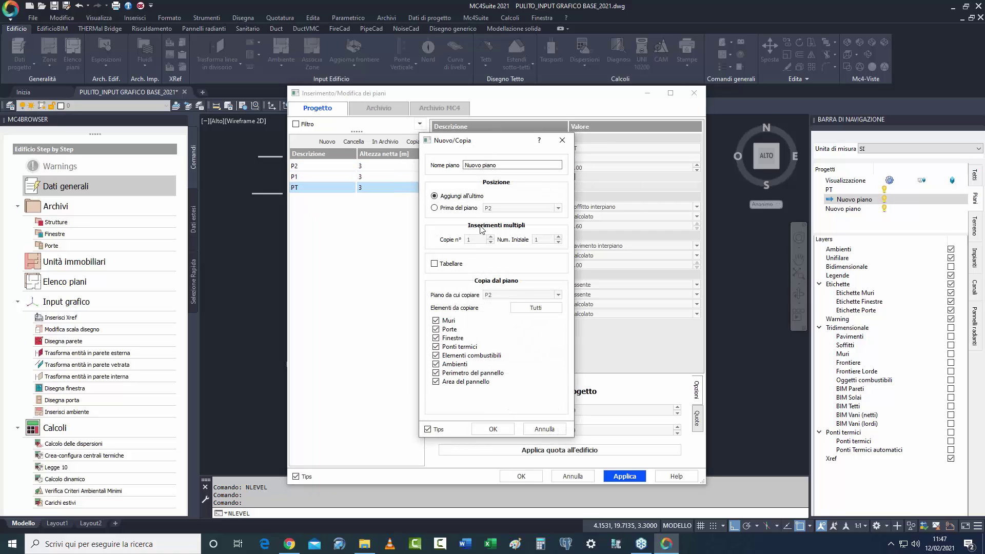
pyautogui.click(501, 207)
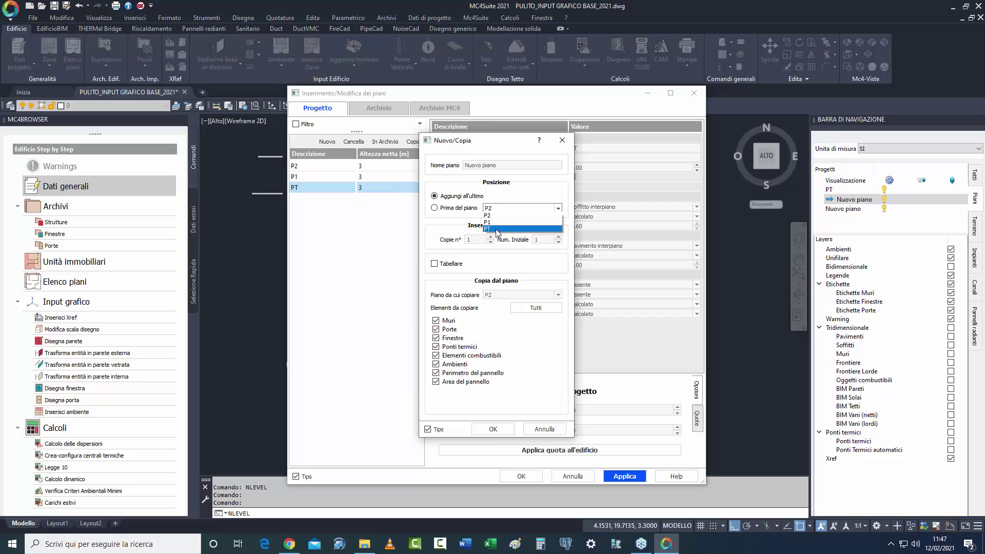
pyautogui.click(496, 229)
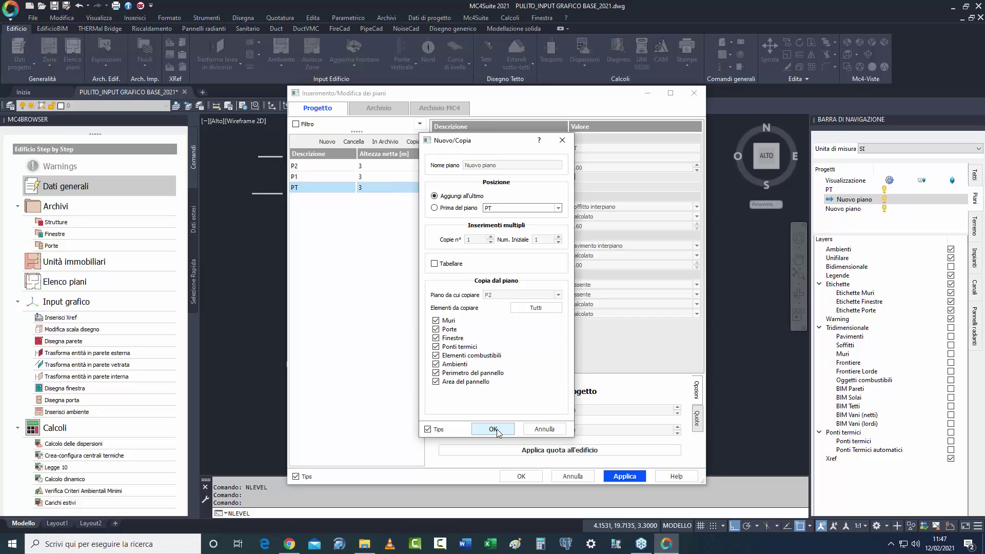
pyautogui.click(492, 429)
pyautogui.click(324, 165)
pyautogui.rightClick(324, 166)
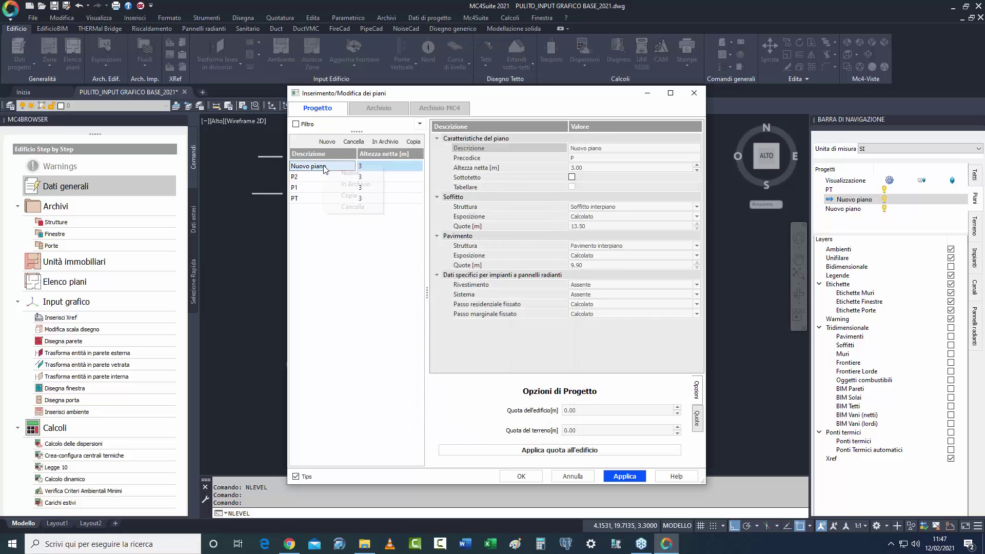
pyautogui.click(354, 208)
pyautogui.click(511, 305)
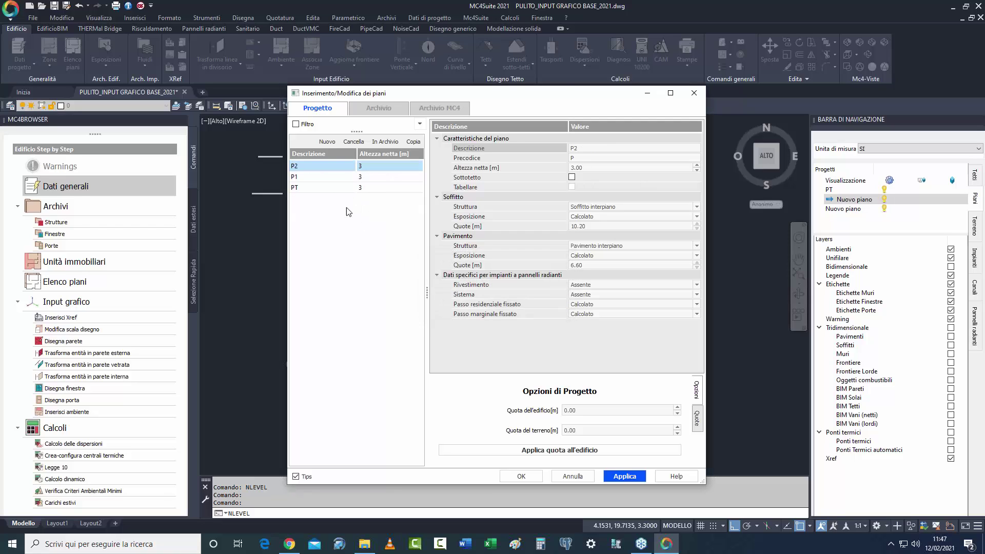
# Copy floor PT with all its elements into one new floor placed before PT.
pyautogui.click(313, 188)
pyautogui.rightClick(312, 195)
pyautogui.click(333, 199)
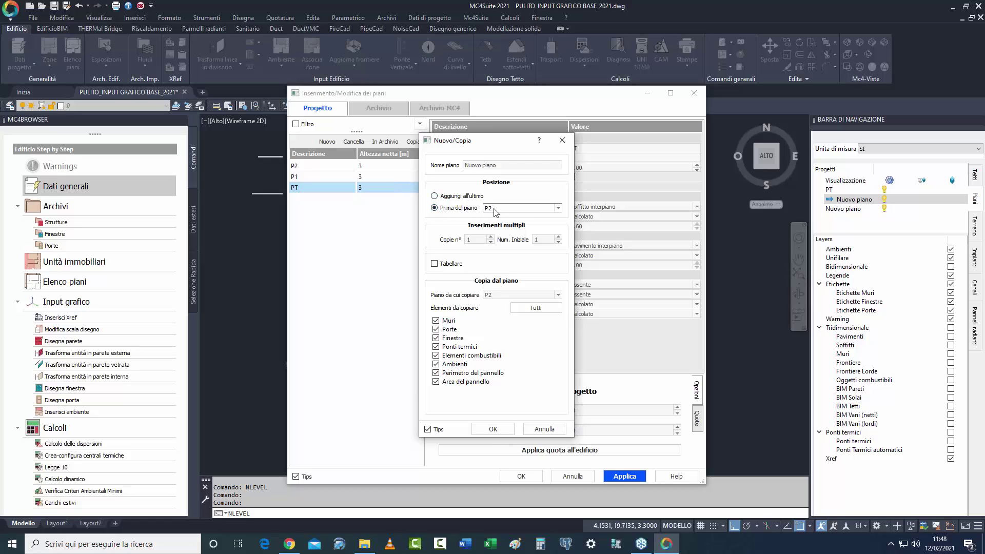
pyautogui.click(496, 208)
pyautogui.click(508, 233)
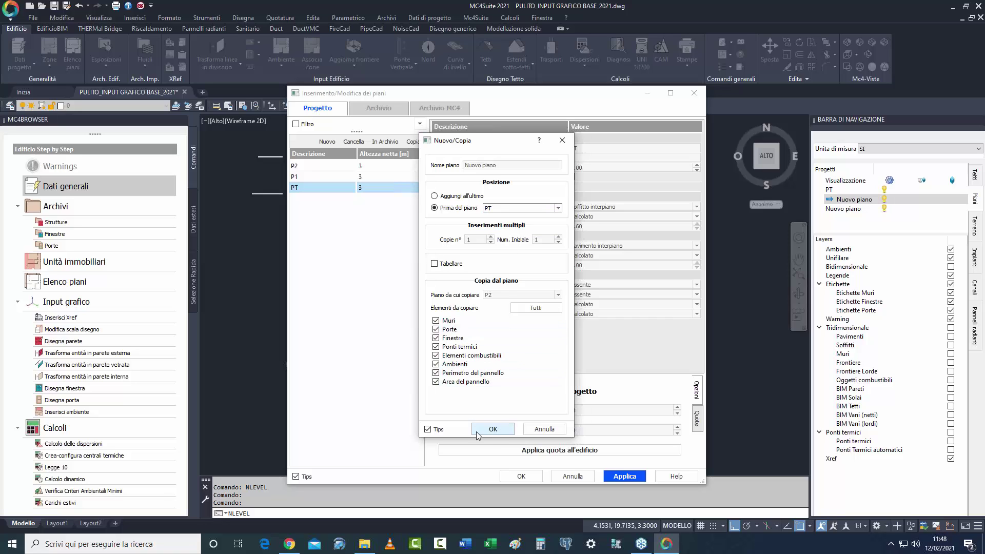
pyautogui.click(493, 430)
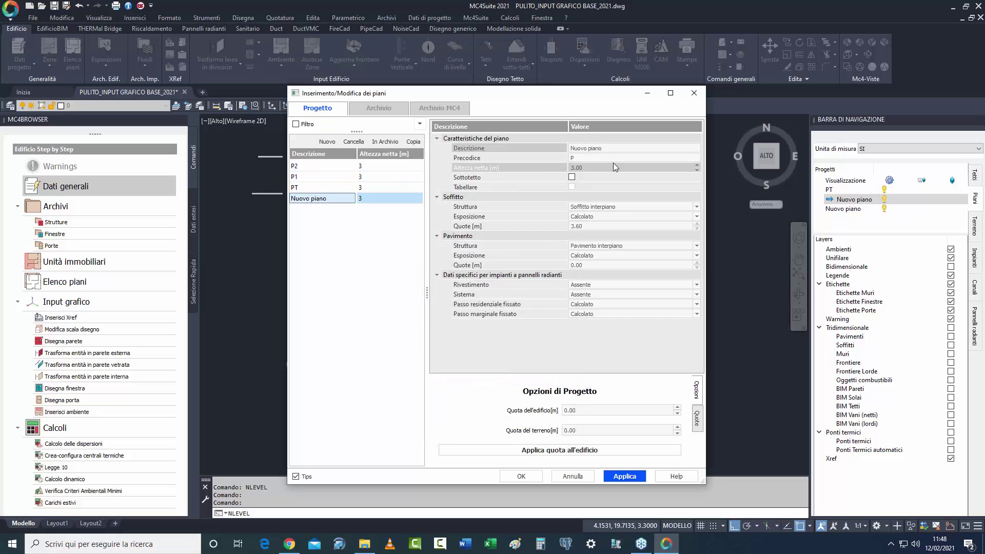
# Rename the copied floor below PT as SINT.
pyautogui.click(552, 147)
pyautogui.click(552, 147)
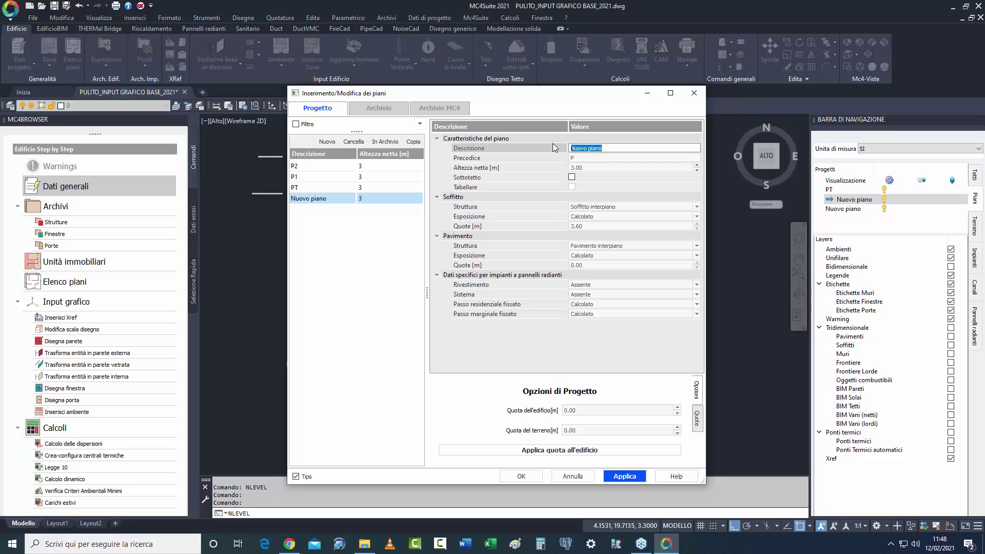
pyautogui.write('SINT')
pyautogui.press('Return')
# Set the ceiling structure of floor P2 to Soffitto esterno.
pyautogui.click(331, 166)
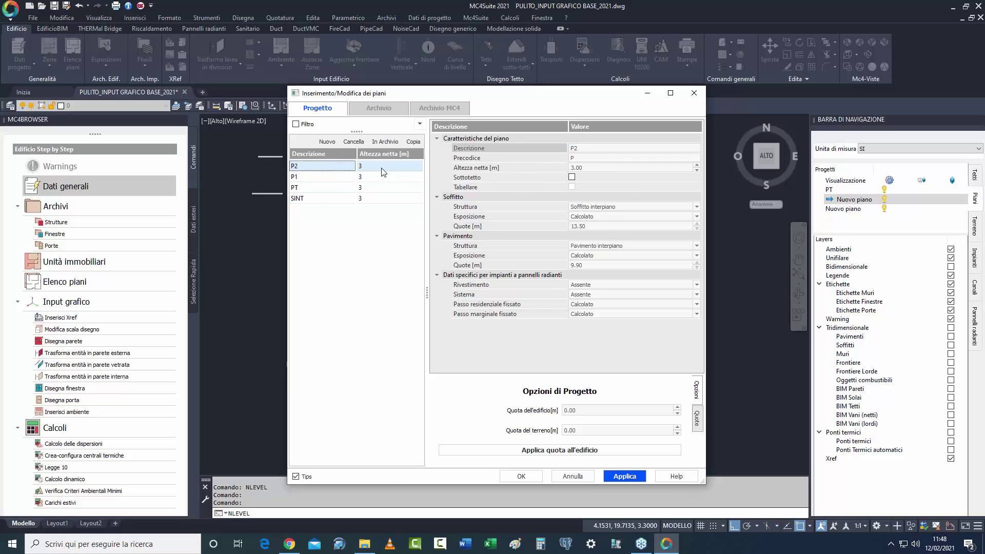
pyautogui.click(617, 213)
pyautogui.click(590, 267)
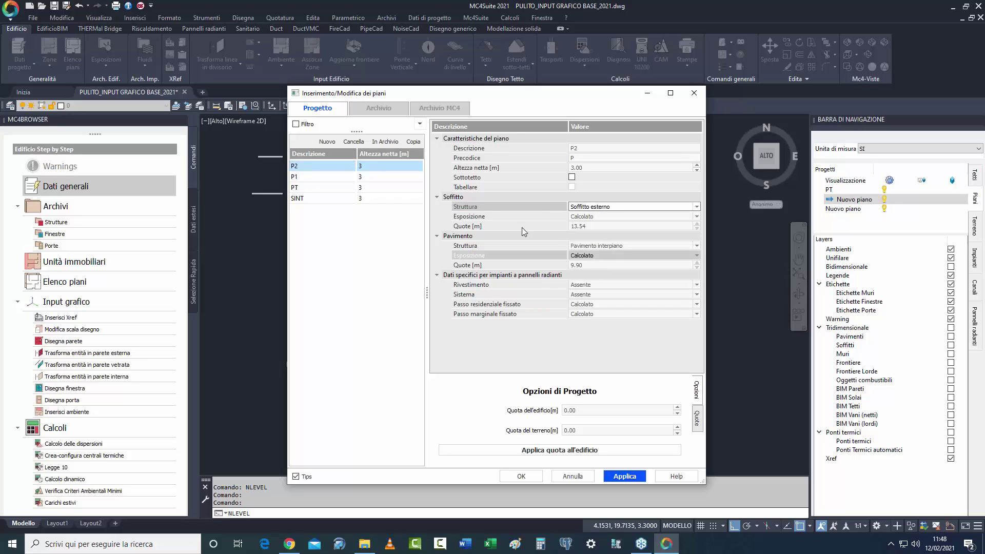
# Set floor SINT's floor structure to Pavimento su terreno and its exposure to pav e par controterra, and apply the changes.
pyautogui.click(308, 198)
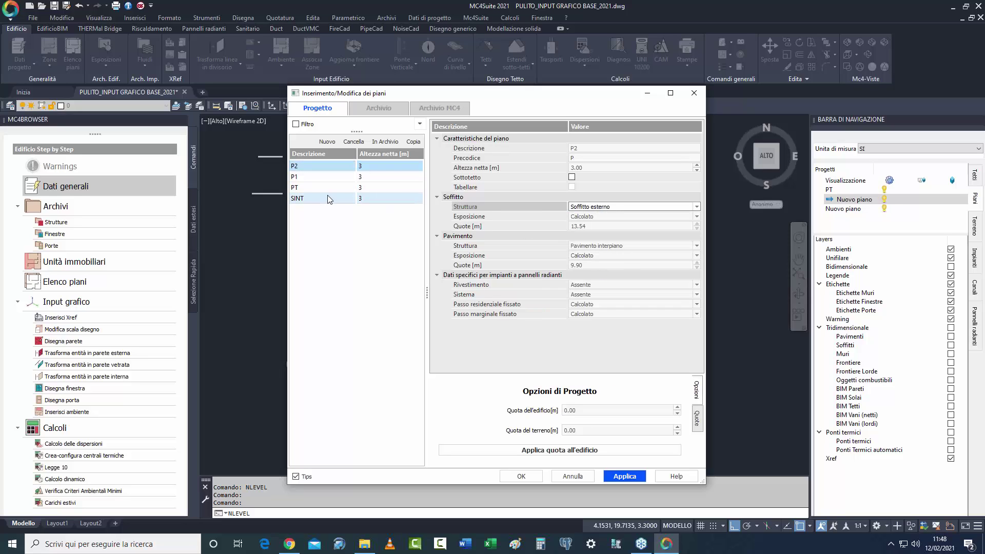
pyautogui.click(612, 246)
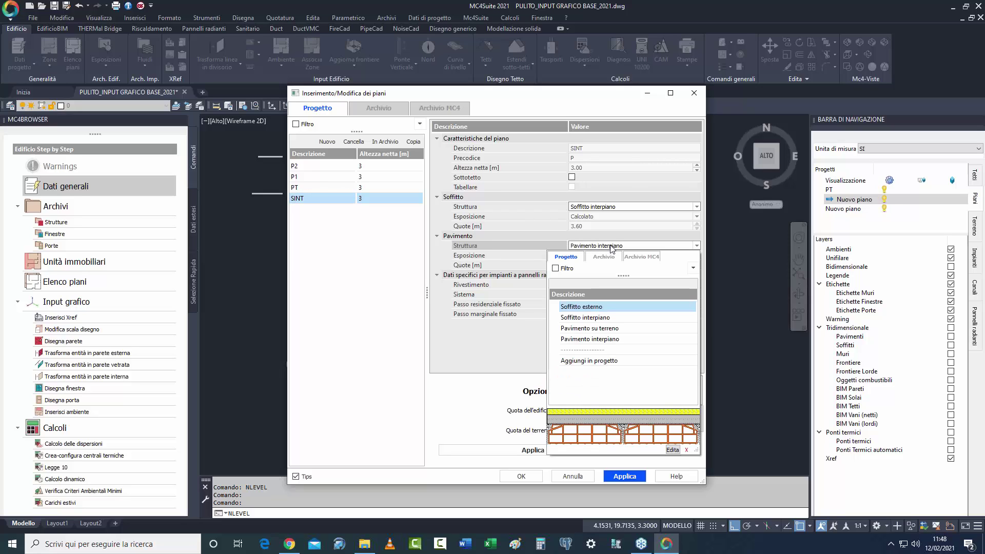
pyautogui.click(605, 329)
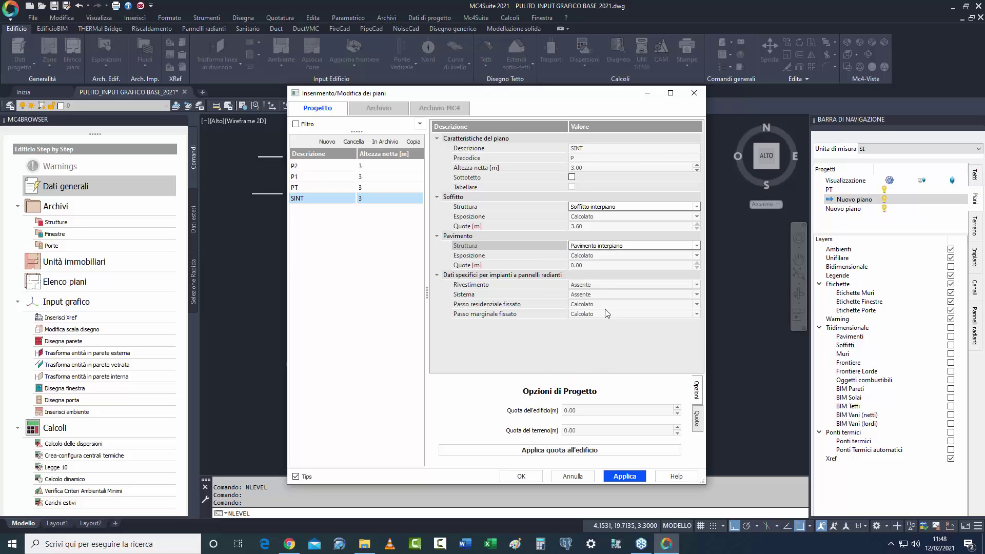
pyautogui.click(597, 257)
pyautogui.click(540, 315)
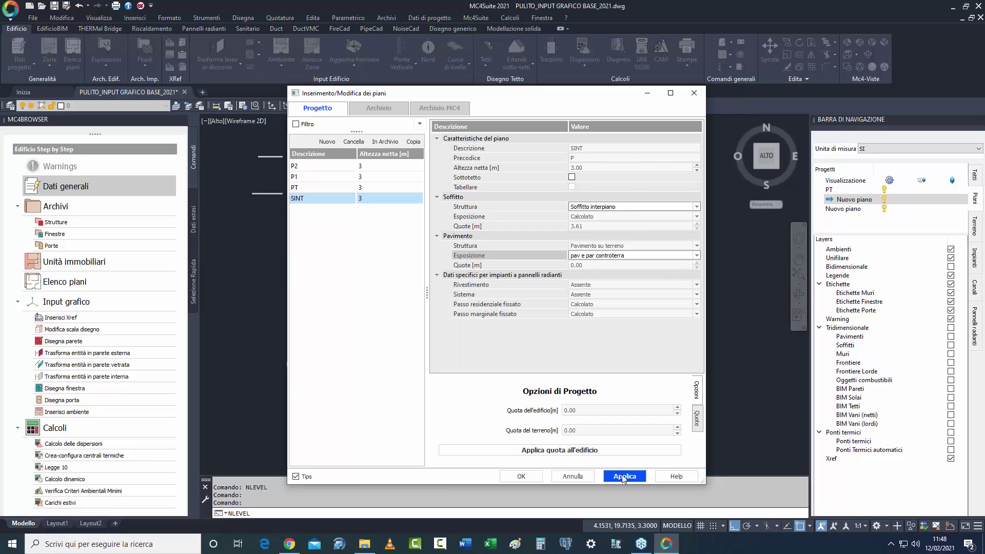
pyautogui.click(624, 476)
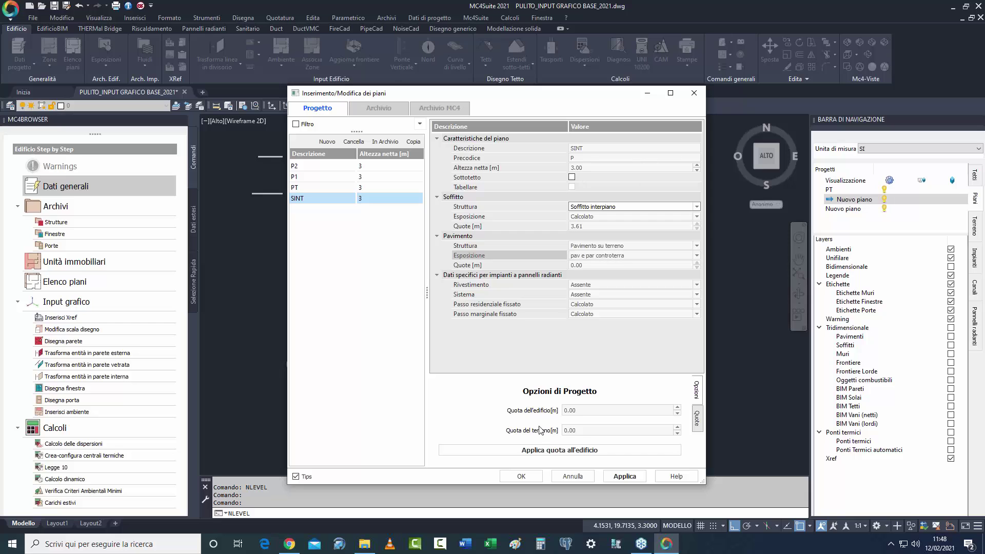
pyautogui.click(540, 476)
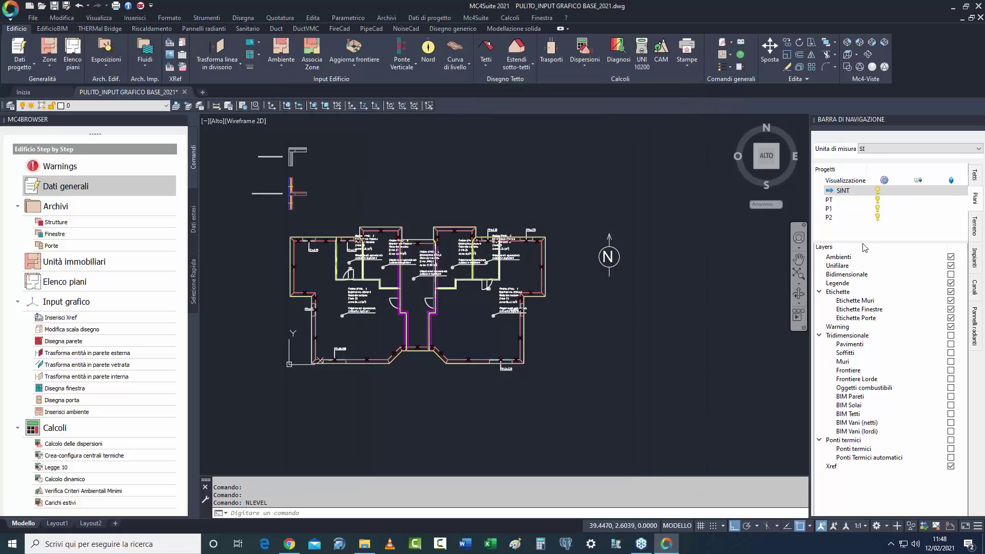
# Make floor P1 current and hide the Tridimensionale and Ponti termici layers.
pyautogui.doubleClick(837, 208)
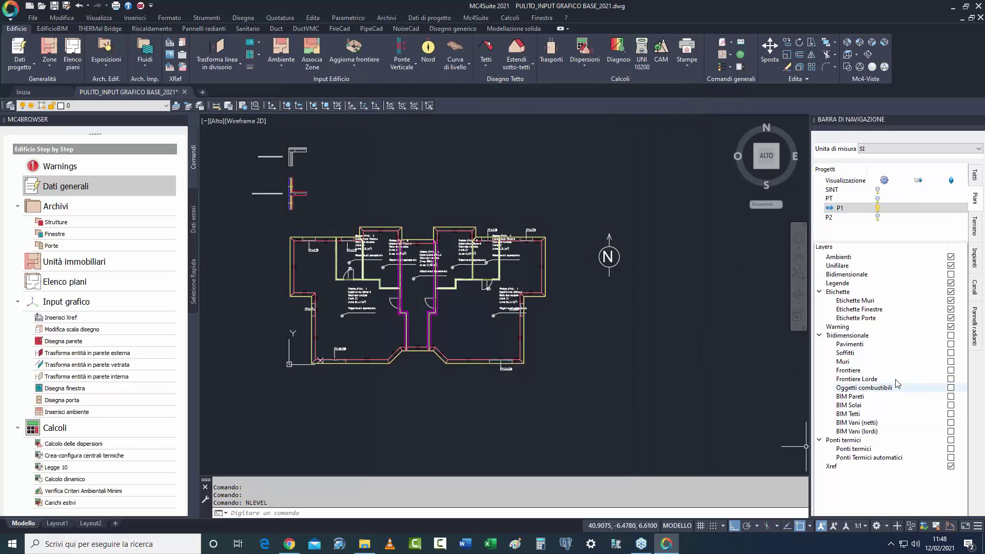
pyautogui.click(950, 336)
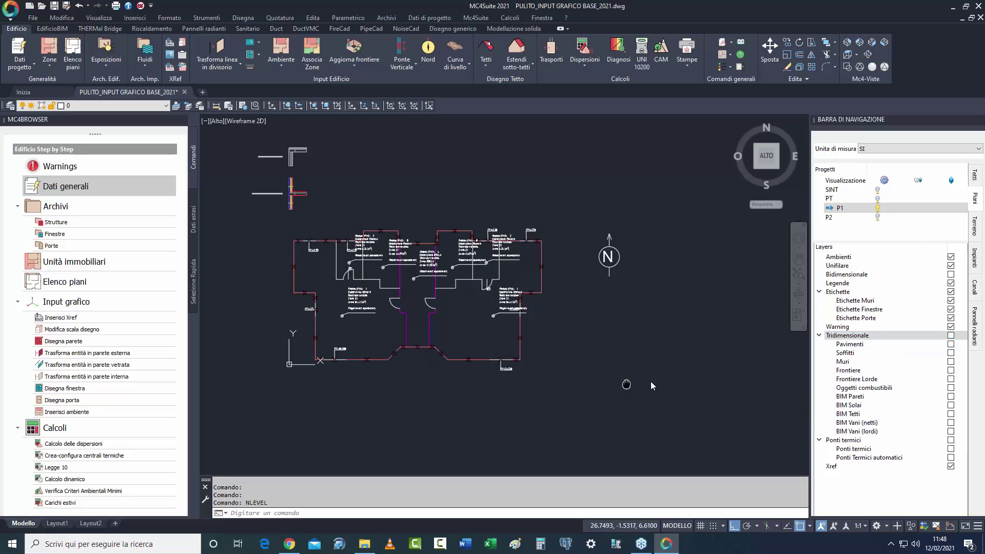
pyautogui.moveTo(626, 384); pyautogui.dragTo(649, 381, button='middle')
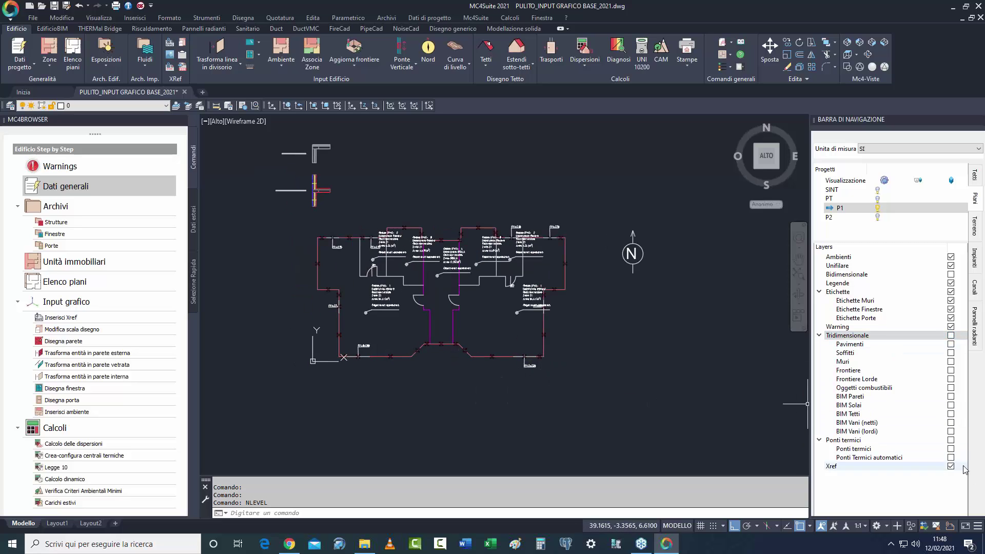
pyautogui.click(950, 440)
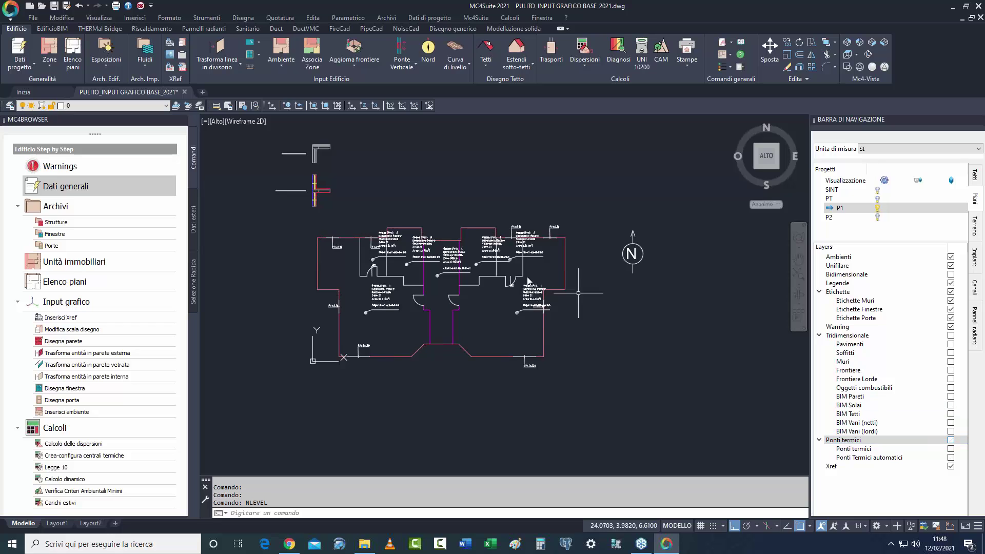
# Attach the Piano primo.dwg drawing as an external reference to floor P1.
pyautogui.moveTo(452, 307); pyautogui.dragTo(446, 349, button='middle')
pyautogui.scroll(3, 443, 380)
pyautogui.scroll(-3, 442, 390)
pyautogui.scroll(5, 443, 390)
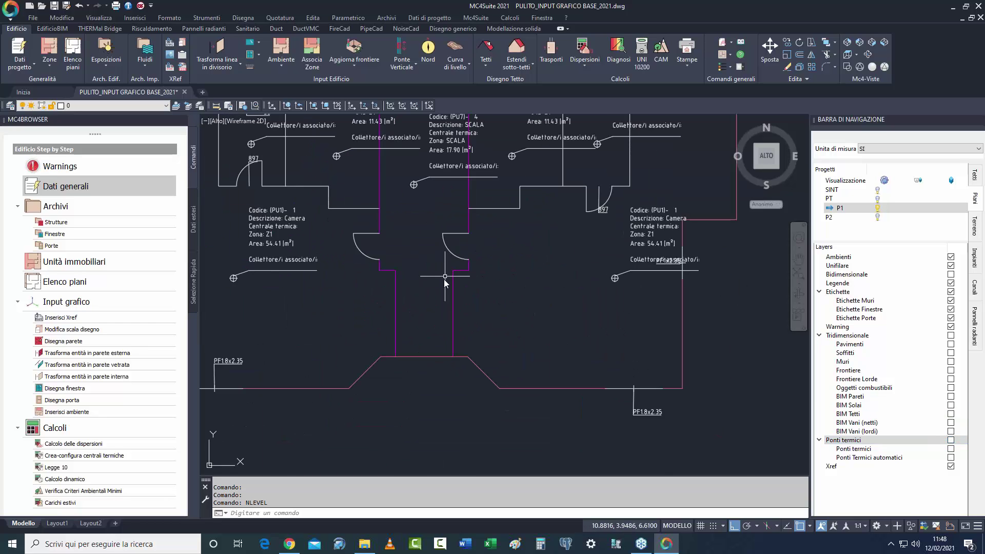
pyautogui.moveTo(444, 279); pyautogui.dragTo(470, 338, button='middle')
pyautogui.scroll(-5, 470, 338)
pyautogui.moveTo(521, 377); pyautogui.dragTo(496, 346, button='middle')
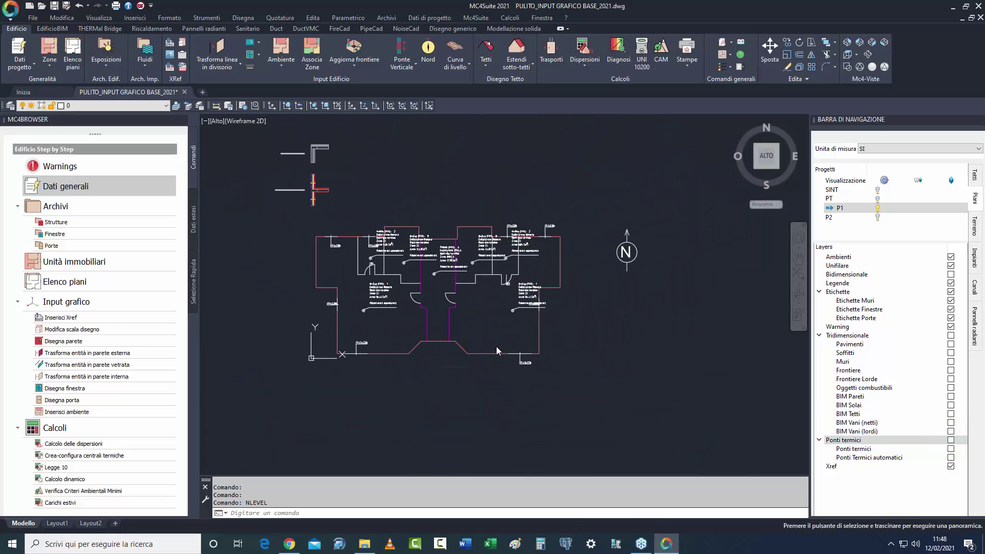
pyautogui.click(170, 45)
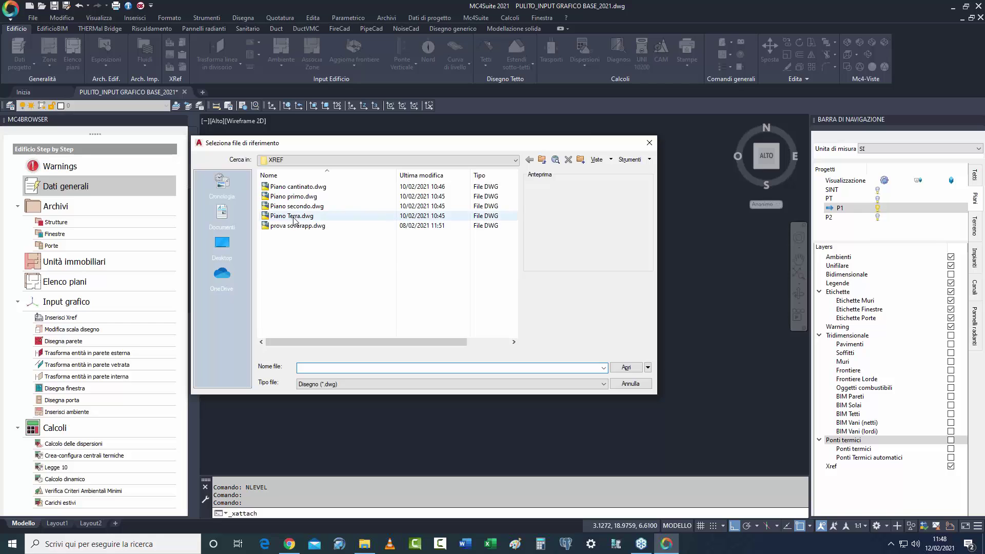
pyautogui.click(295, 196)
pyautogui.click(627, 368)
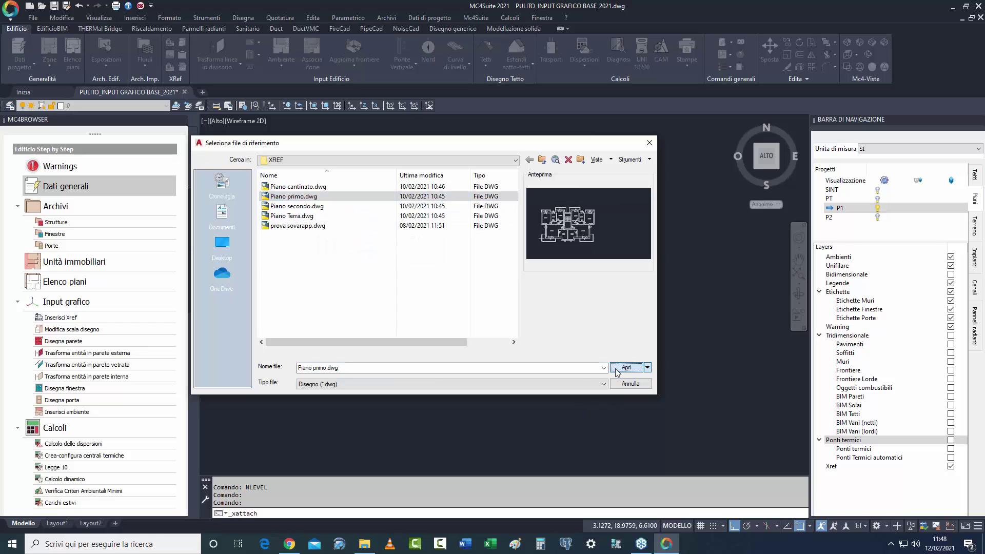
pyautogui.click(528, 370)
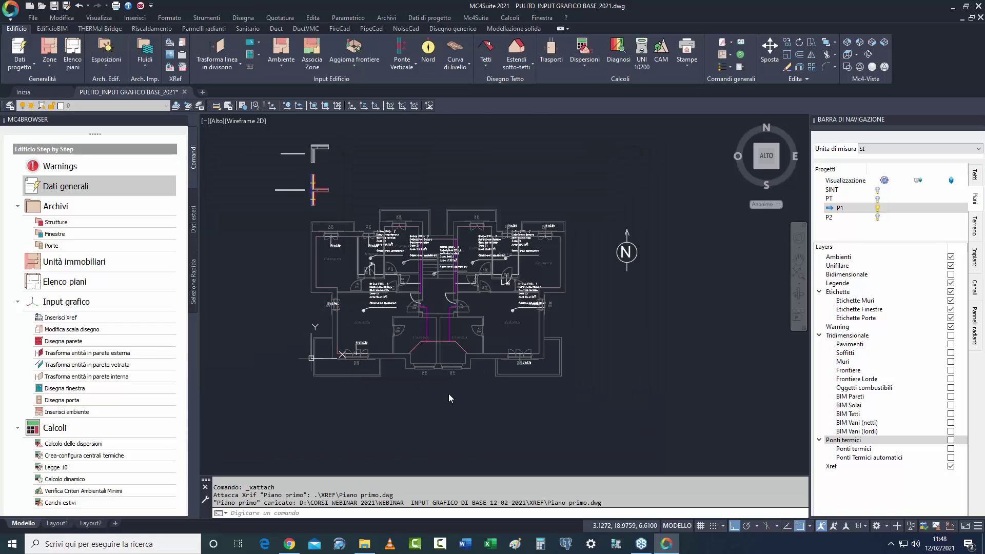
# Compare the copied walls of floor P1 with the attached first-floor plan around the stairwell and the two kitchens.
pyautogui.scroll(5, 418, 380)
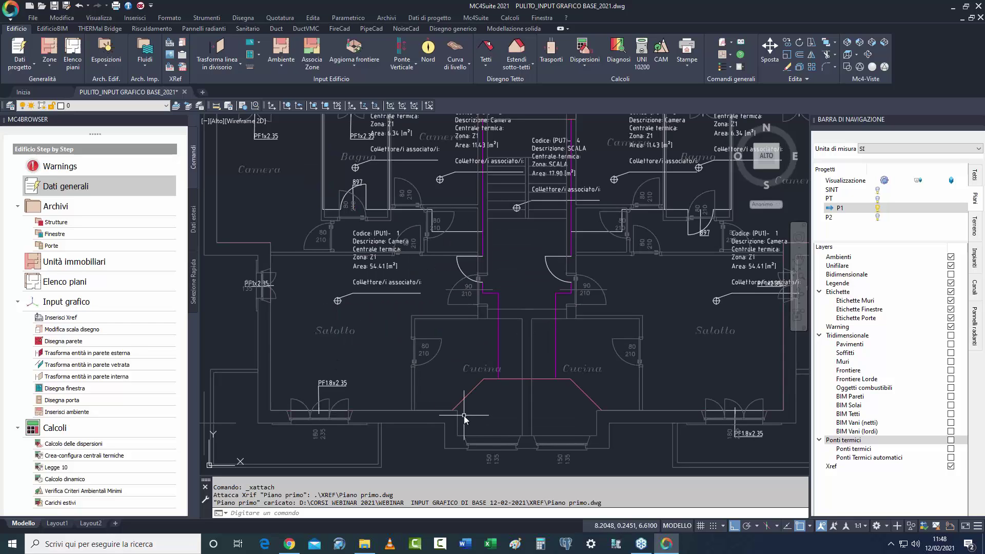
pyautogui.scroll(-5, 441, 374)
pyautogui.scroll(5, 473, 366)
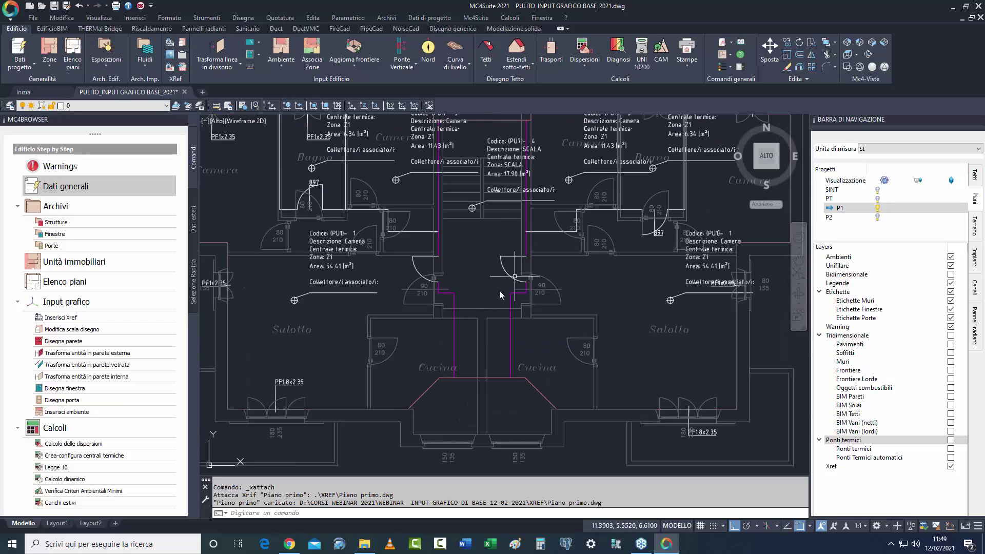
pyautogui.moveTo(456, 400); pyautogui.dragTo(550, 365, button='middle')
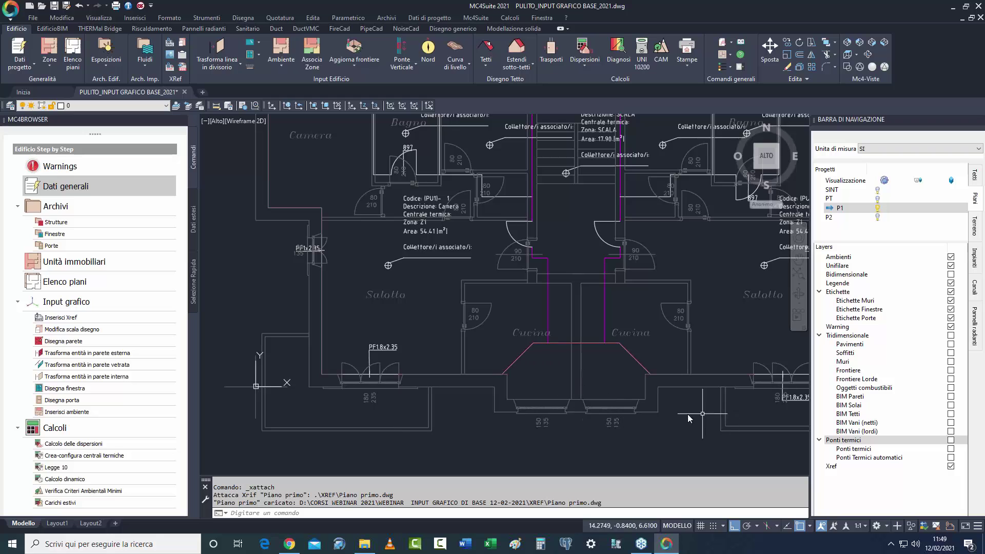
pyautogui.moveTo(653, 421); pyautogui.dragTo(553, 421, button='middle')
pyautogui.scroll(-2, 476, 345)
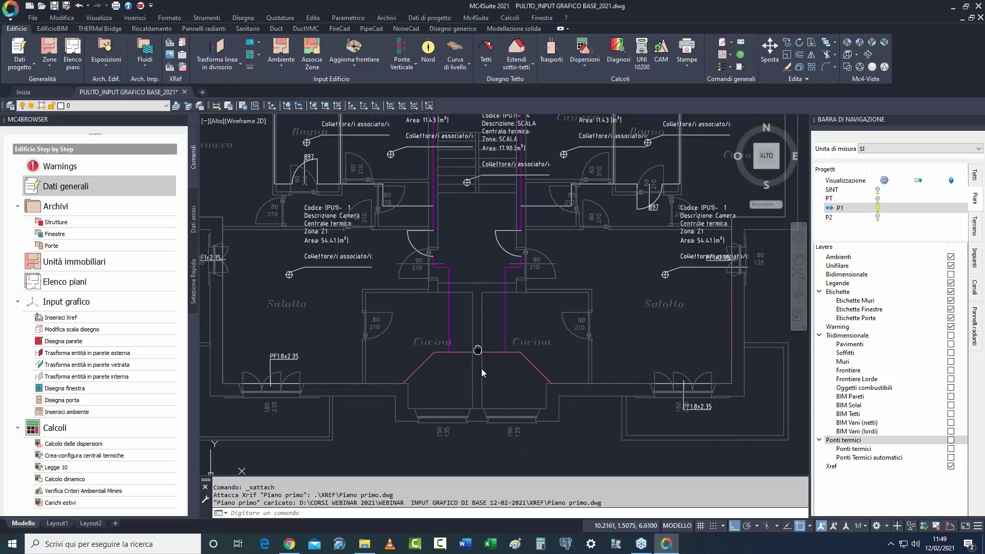
pyautogui.scroll(-1, 459, 360)
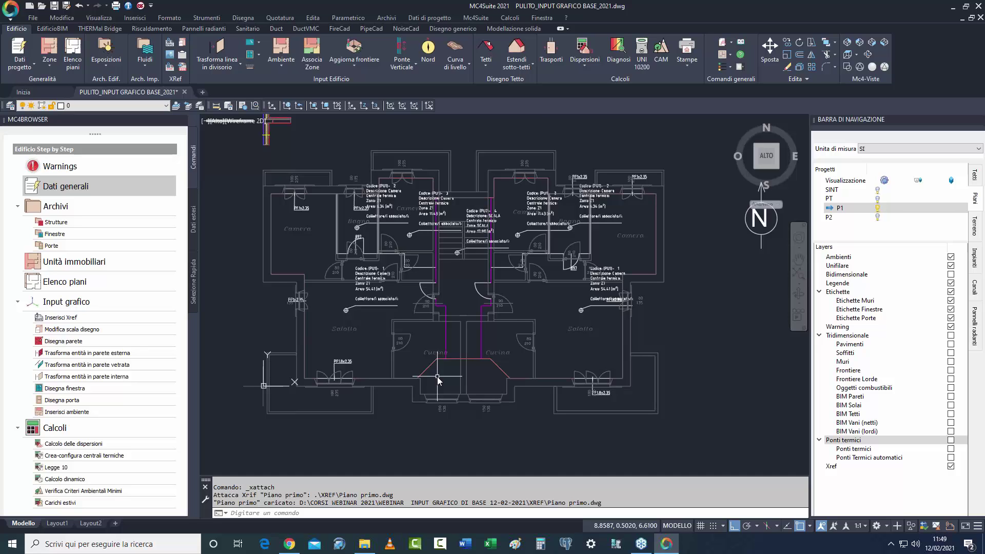
pyautogui.moveTo(471, 407); pyautogui.dragTo(468, 413, button='middle')
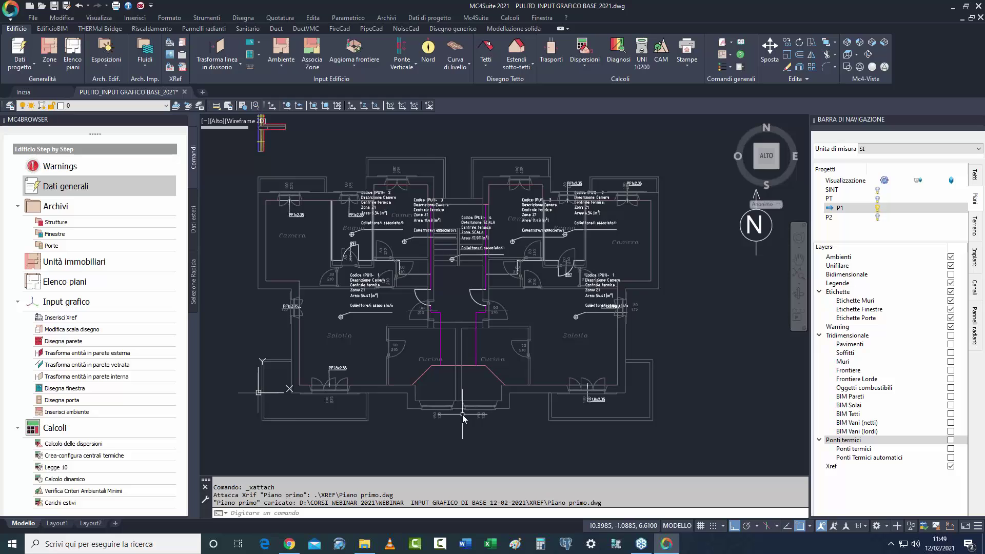
# Save the drawing and make floor PT current.
pyautogui.hotkey('ctrl', 's')
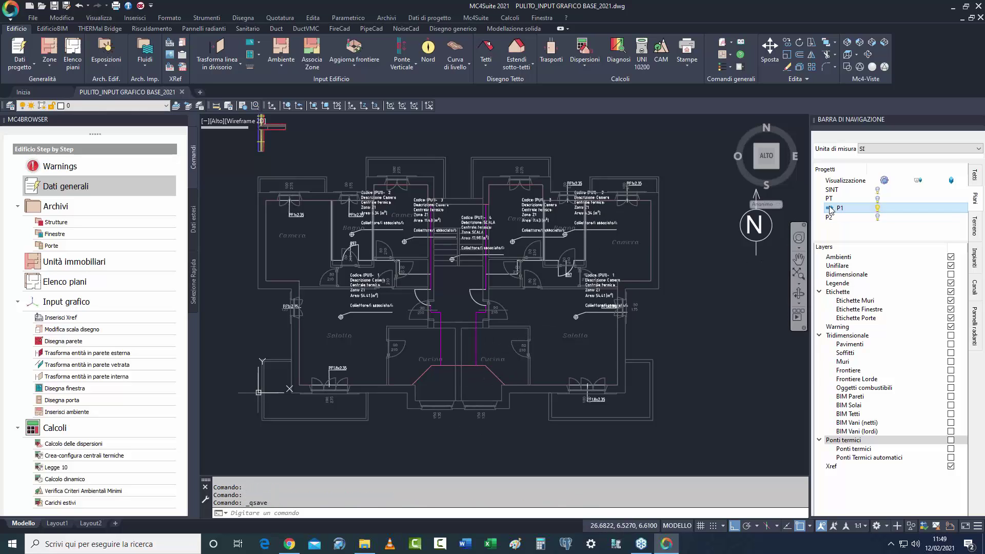
pyautogui.click(871, 199)
pyautogui.scroll(8, 415, 218)
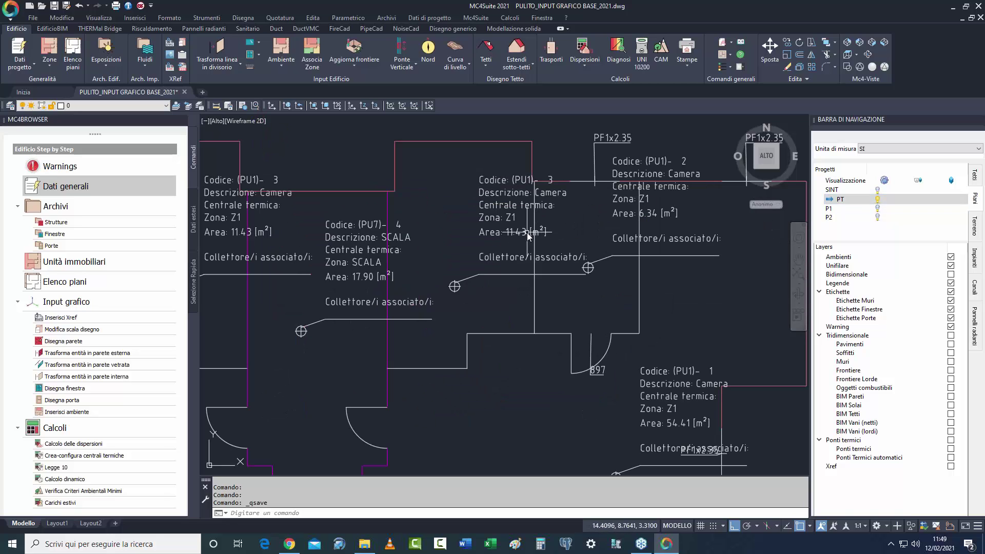
pyautogui.click(527, 205)
pyautogui.click(464, 259)
pyautogui.scroll(-4, 465, 286)
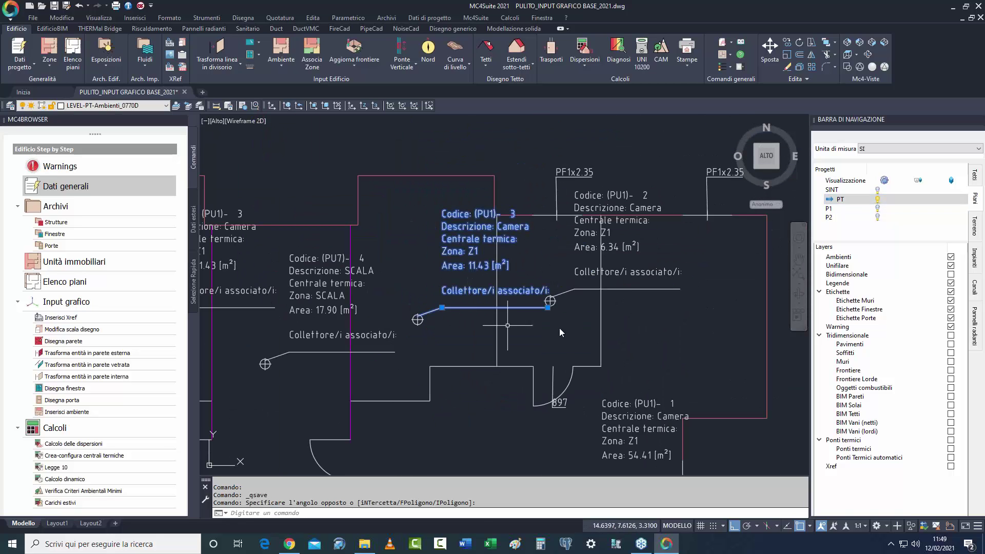
pyautogui.moveTo(629, 374); pyautogui.dragTo(662, 280, button='middle')
pyautogui.click(667, 328)
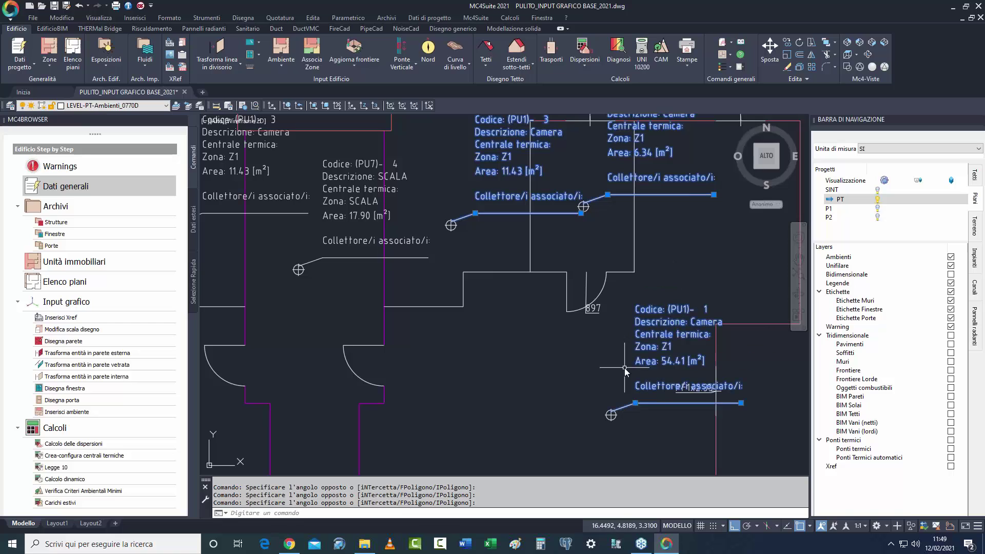
pyautogui.click(647, 346)
pyautogui.rightClick(647, 346)
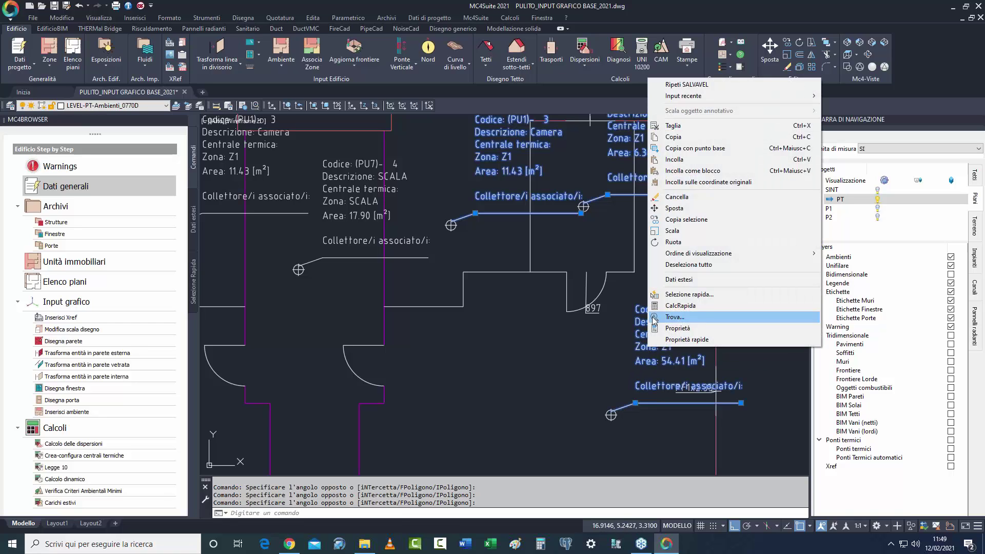
pyautogui.click(678, 279)
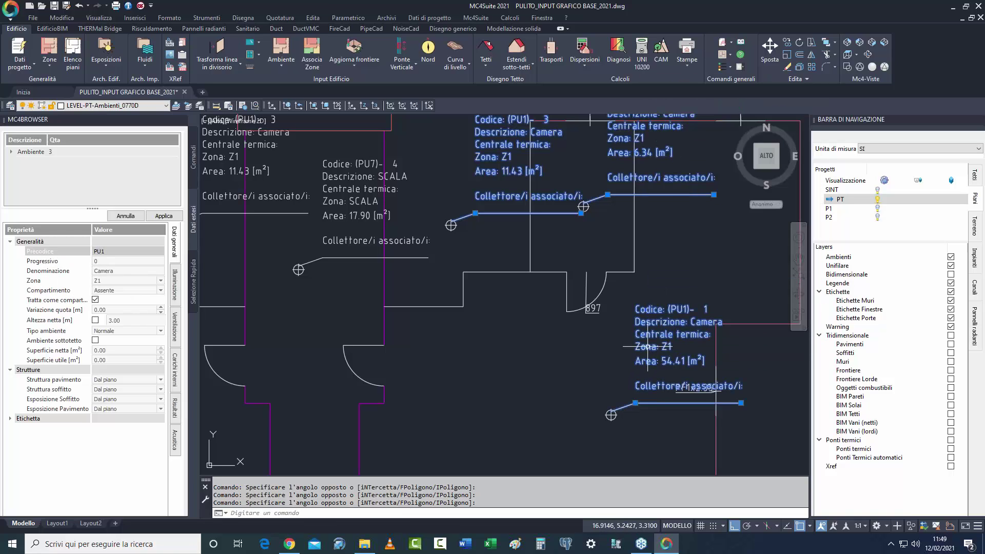
pyautogui.click(115, 300)
pyautogui.click(111, 280)
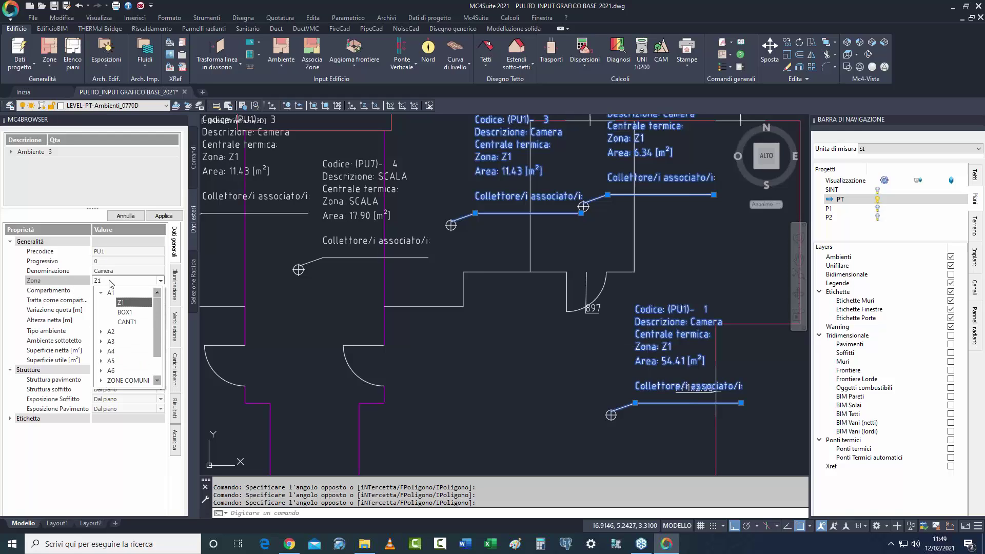
pyautogui.click(102, 332)
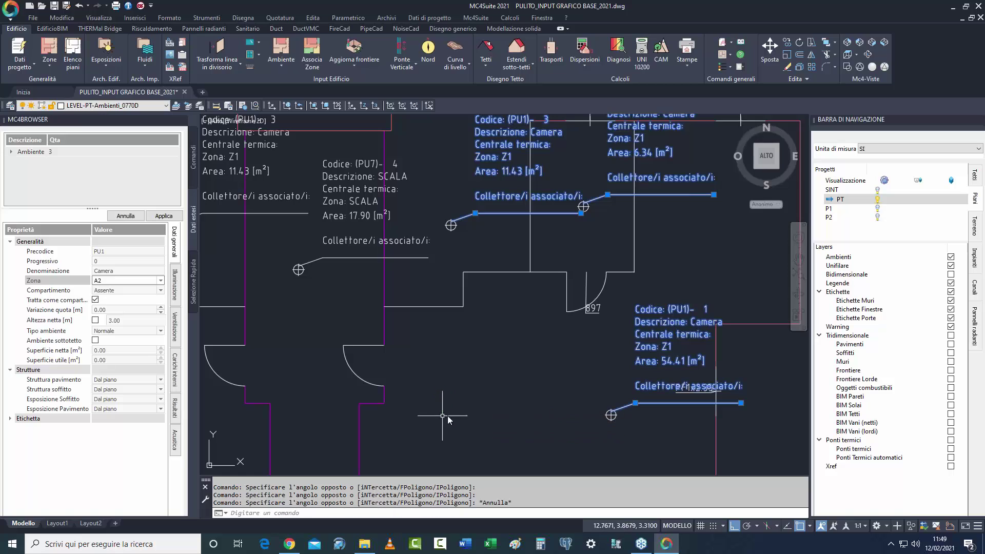
pyautogui.press('Escape')
pyautogui.press('Escape')
# Associate the 1-Camera, 2-Camera and 3-Camera rooms of the western apartment on floor P1 with zone Z3 and save the associations.
pyautogui.scroll(-5, 454, 392)
pyautogui.moveTo(466, 386); pyautogui.dragTo(514, 346, button='middle')
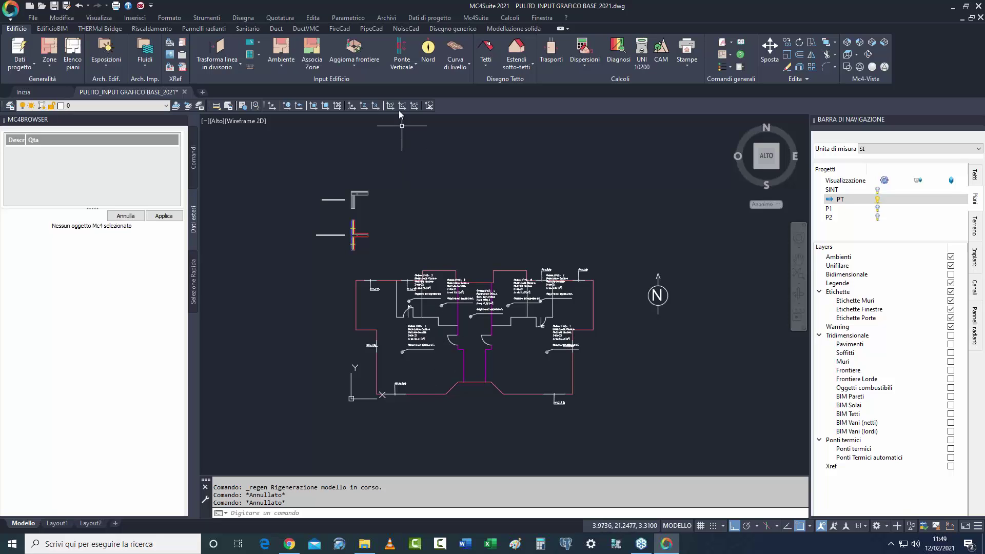
pyautogui.click(193, 158)
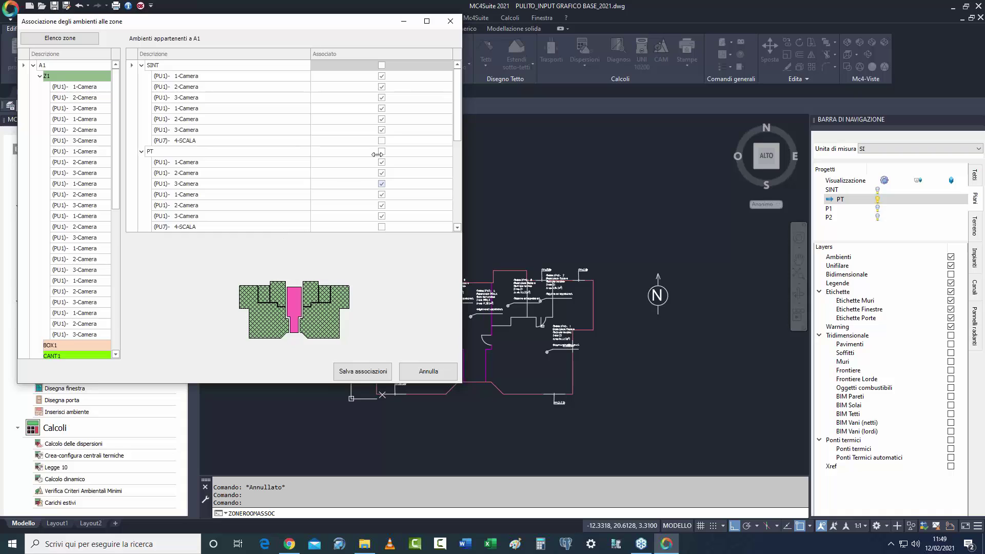
pyautogui.moveTo(342, 22); pyautogui.dragTo(497, 68)
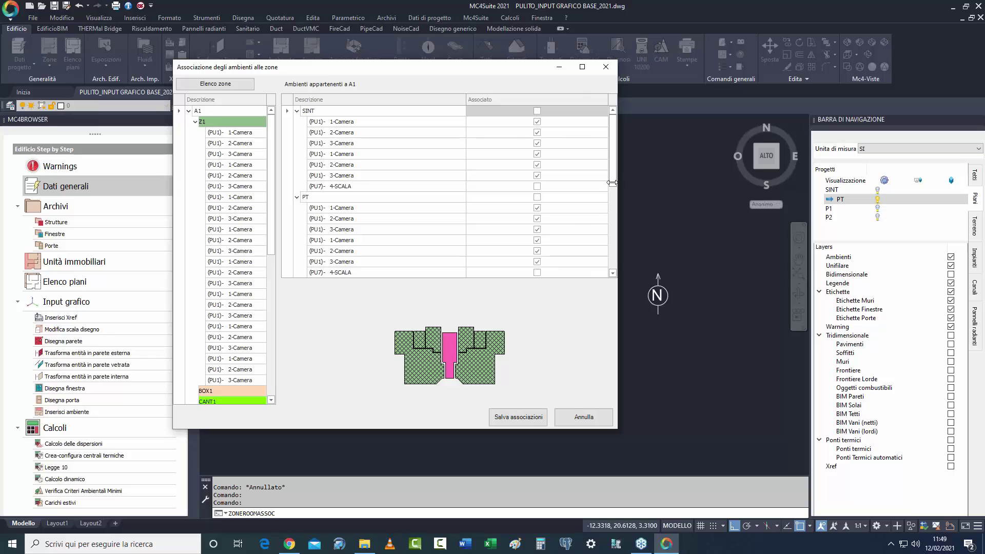
pyautogui.scroll(-3, 612, 182)
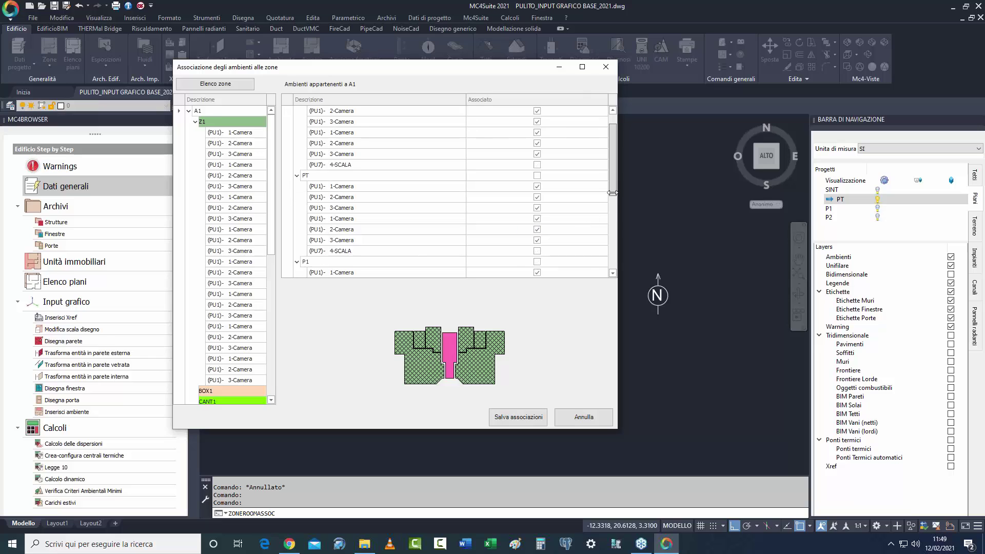
pyautogui.click(315, 188)
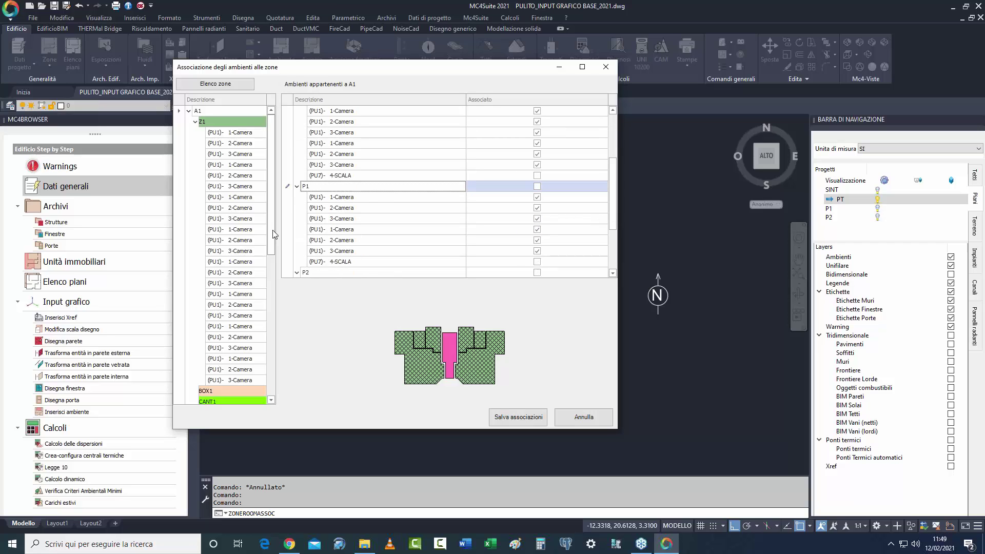
pyautogui.moveTo(272, 231); pyautogui.dragTo(264, 290)
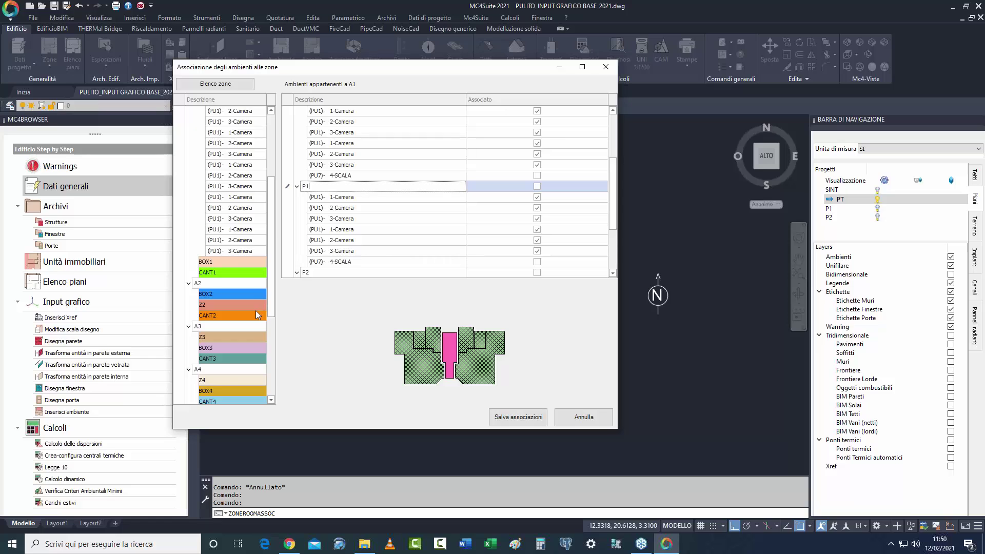
pyautogui.click(211, 336)
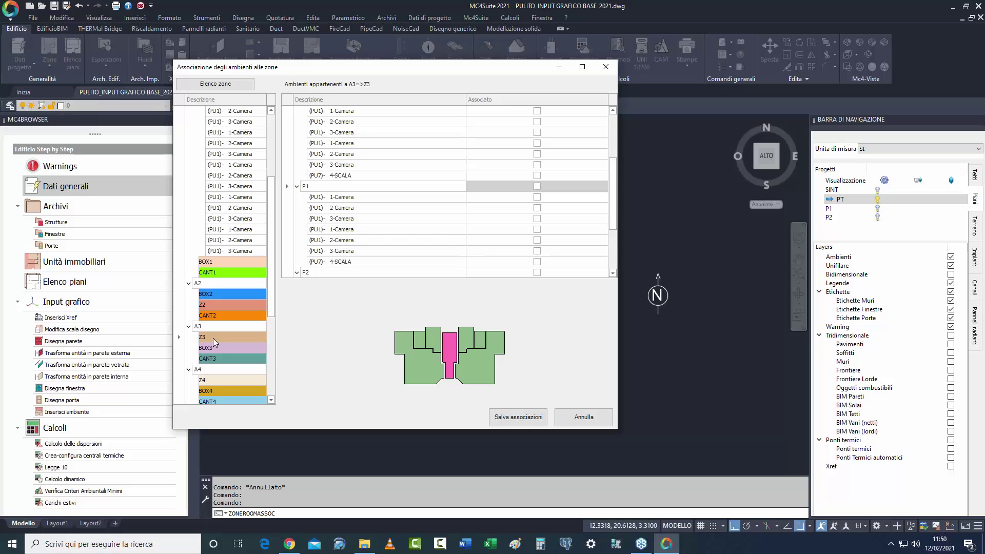
pyautogui.click(418, 372)
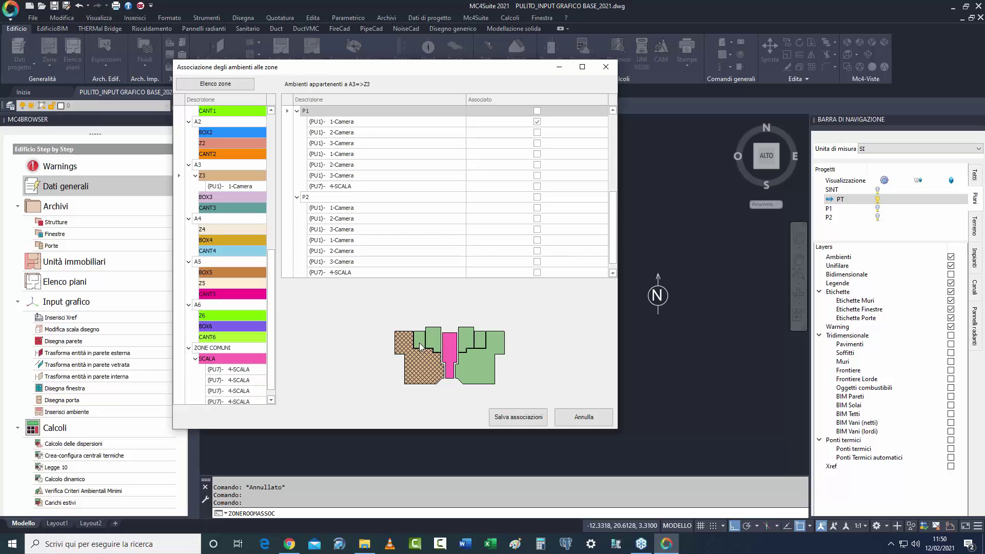
pyautogui.click(420, 342)
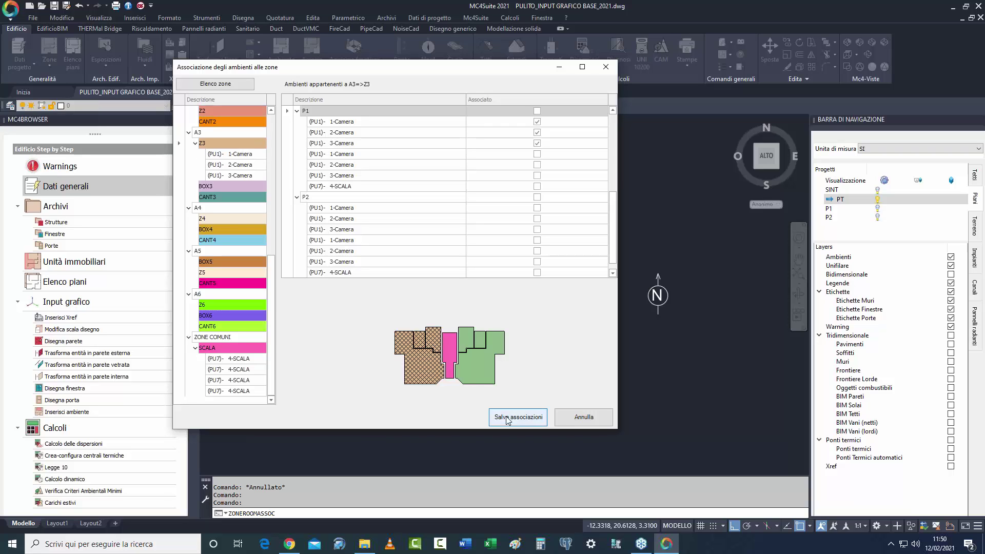
pyautogui.click(526, 418)
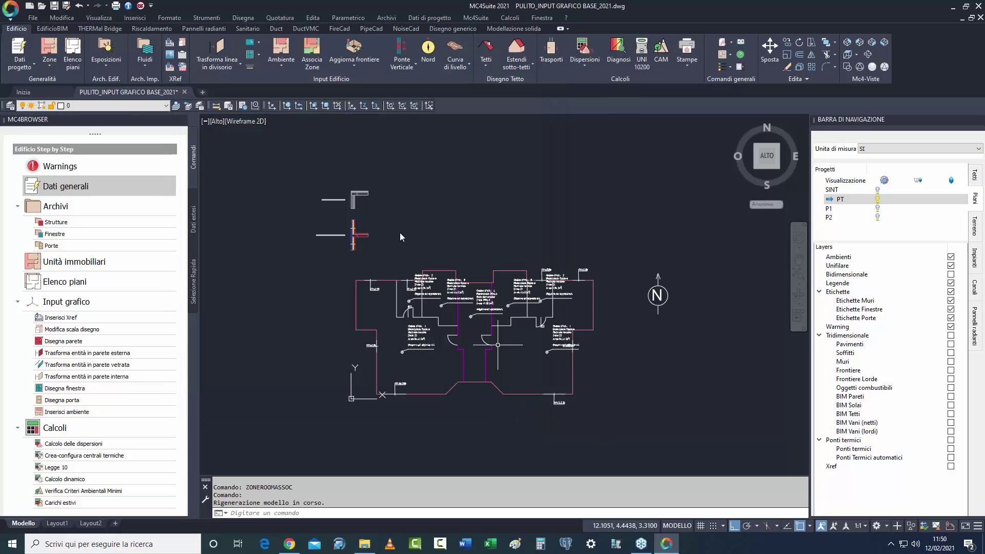
# Run the drawing reading and make floor P1 current.
pyautogui.click(344, 69)
pyautogui.click(375, 82)
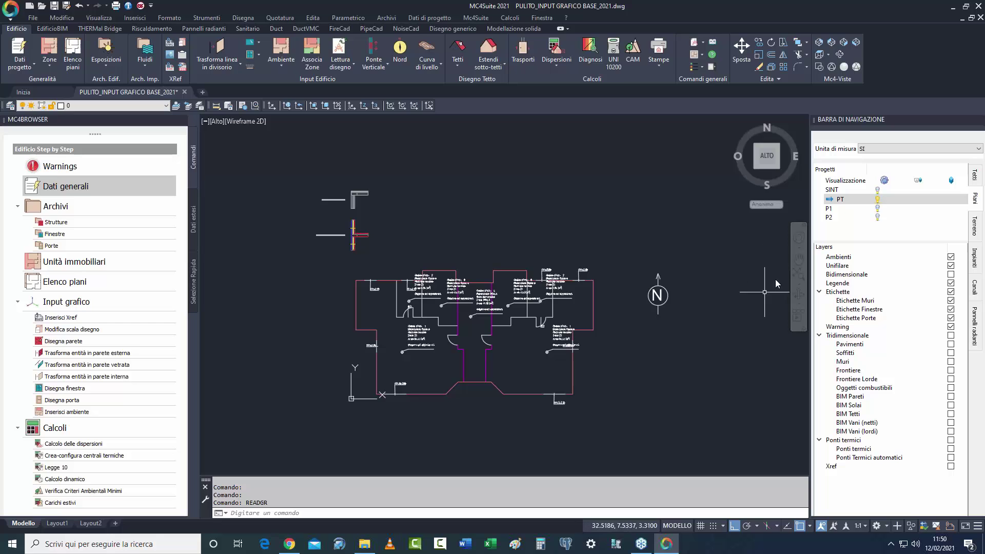
pyautogui.click(838, 210)
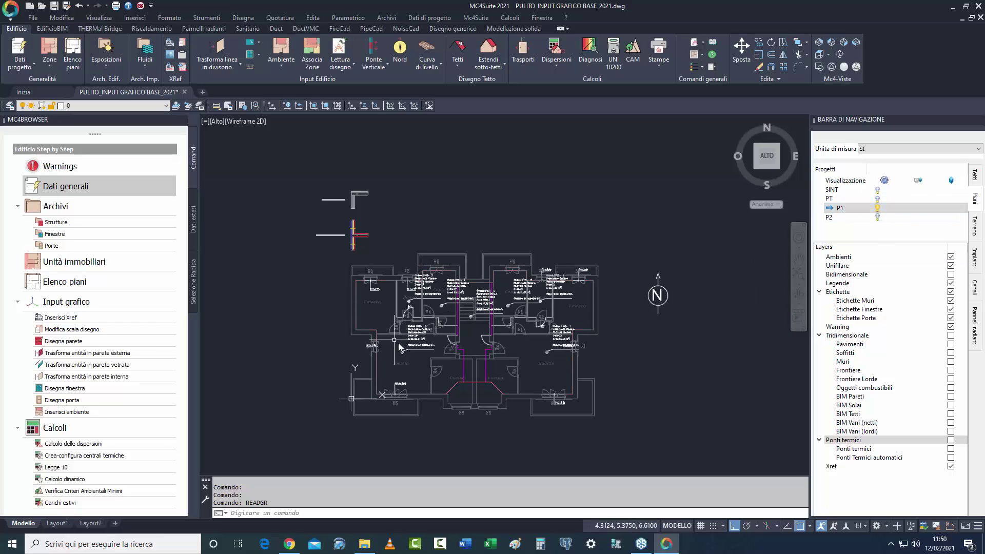
# Save the drawing and make floor SINT current.
pyautogui.scroll(5, 420, 343)
pyautogui.scroll(-8, 412, 314)
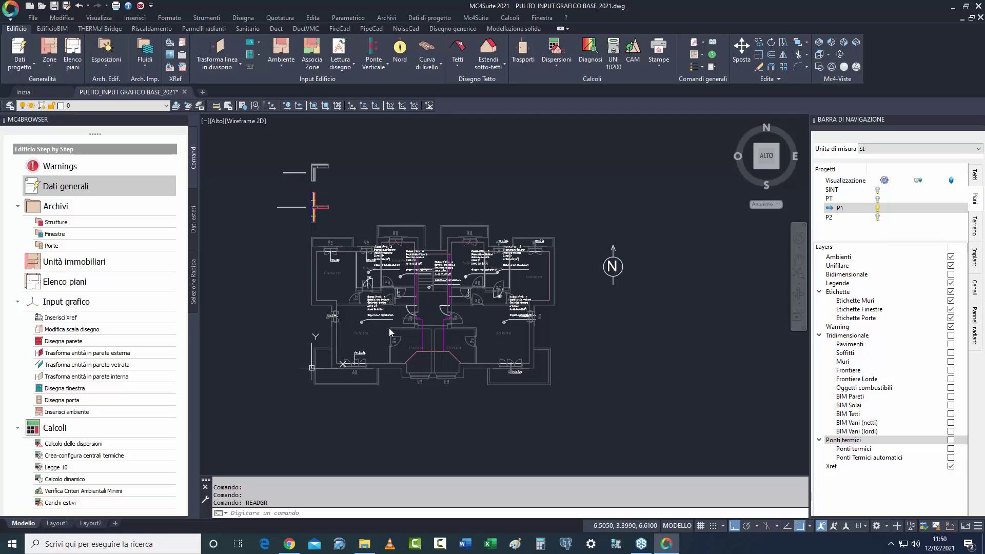
pyautogui.hotkey('ctrl', 's')
pyautogui.click(842, 190)
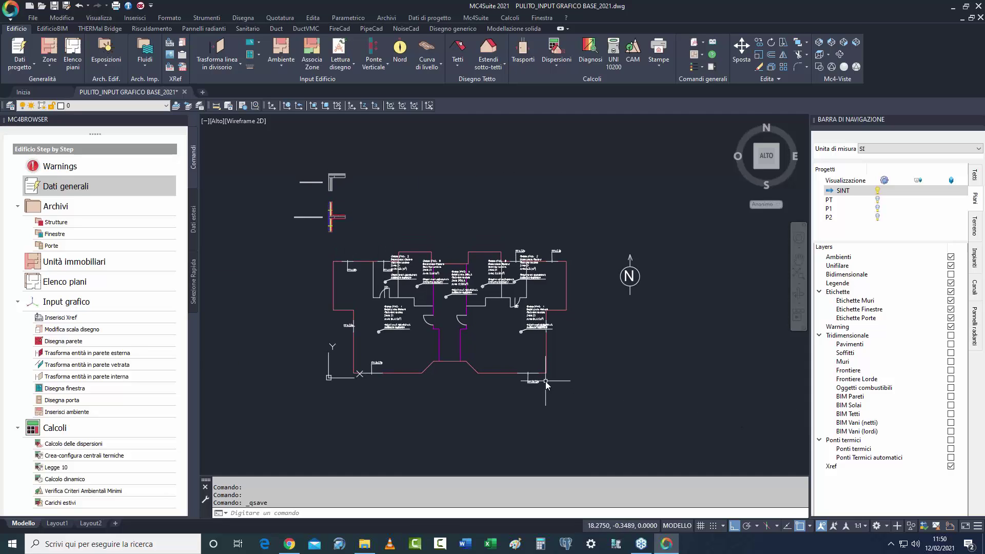
# Delete the French windows on the south wall and the lower east wall of the eastern apartment on floor SINT.
pyautogui.scroll(4, 547, 380)
pyautogui.click(513, 362)
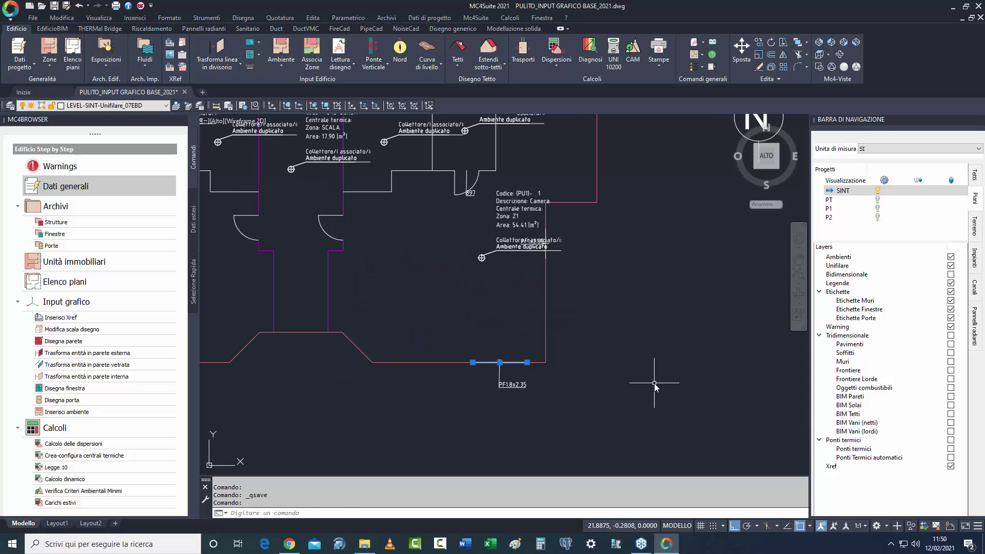
pyautogui.press('Delete')
pyautogui.scroll(2, 563, 266)
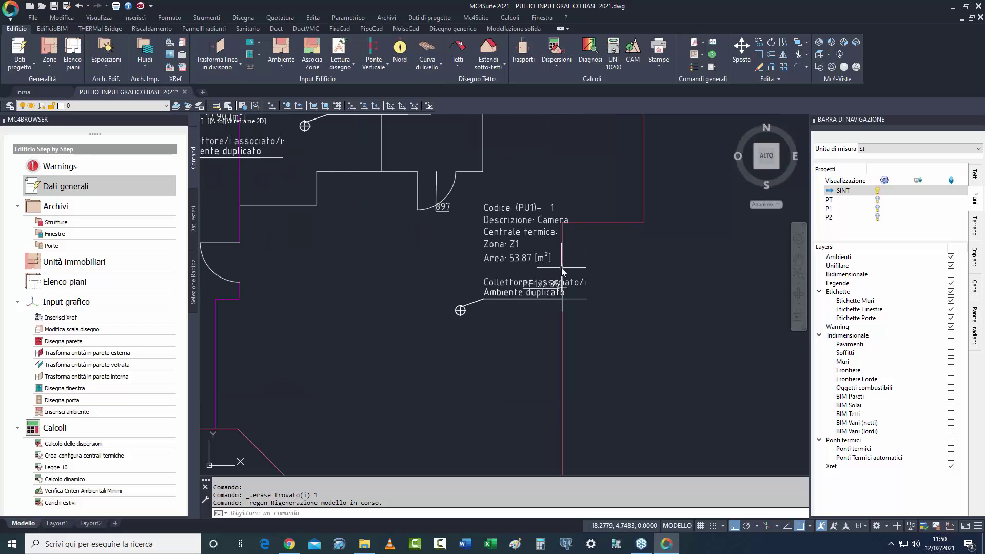
pyautogui.click(563, 273)
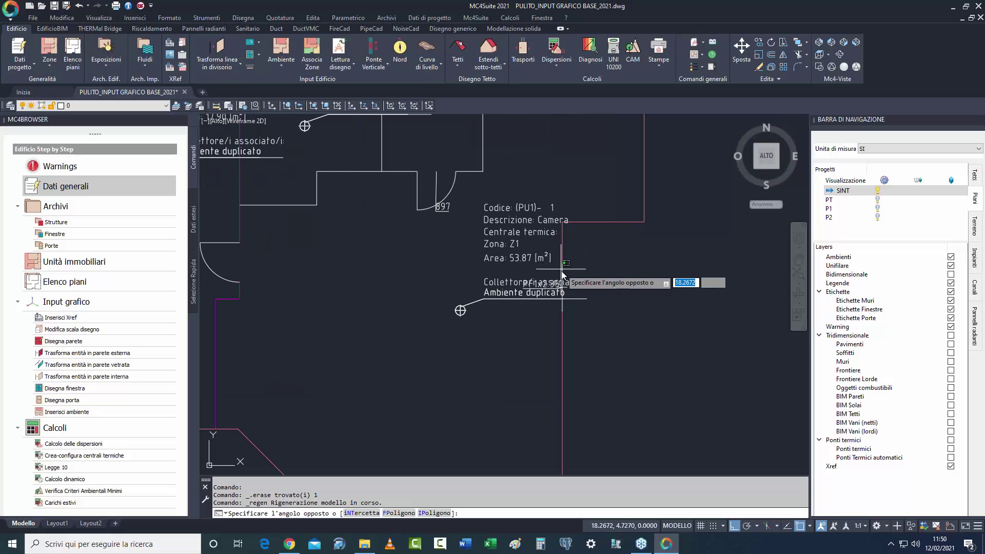
pyautogui.click(601, 292)
pyautogui.scroll(-6, 616, 330)
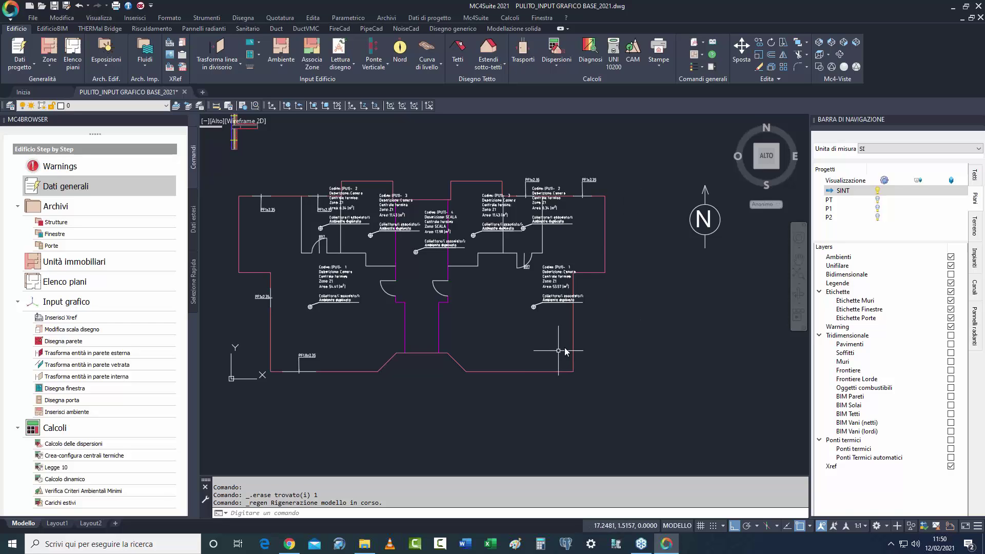
# Set structure 1 of the eastern apartment's six east and south perimeter walls on floor SINT to Parete controterra.
pyautogui.scroll(4, 631, 268)
pyautogui.click(544, 281)
pyautogui.click(521, 311)
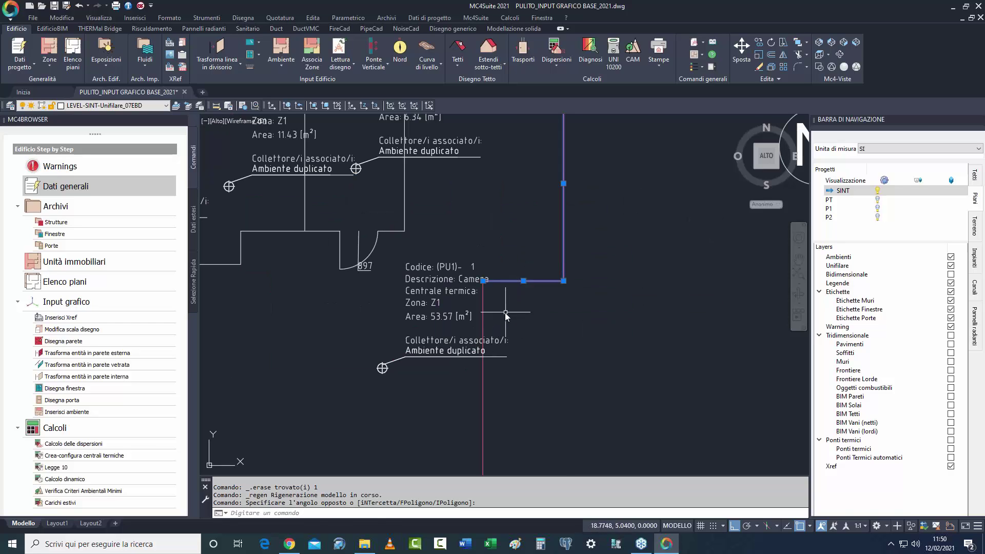
pyautogui.click(549, 373)
pyautogui.scroll(-4, 662, 325)
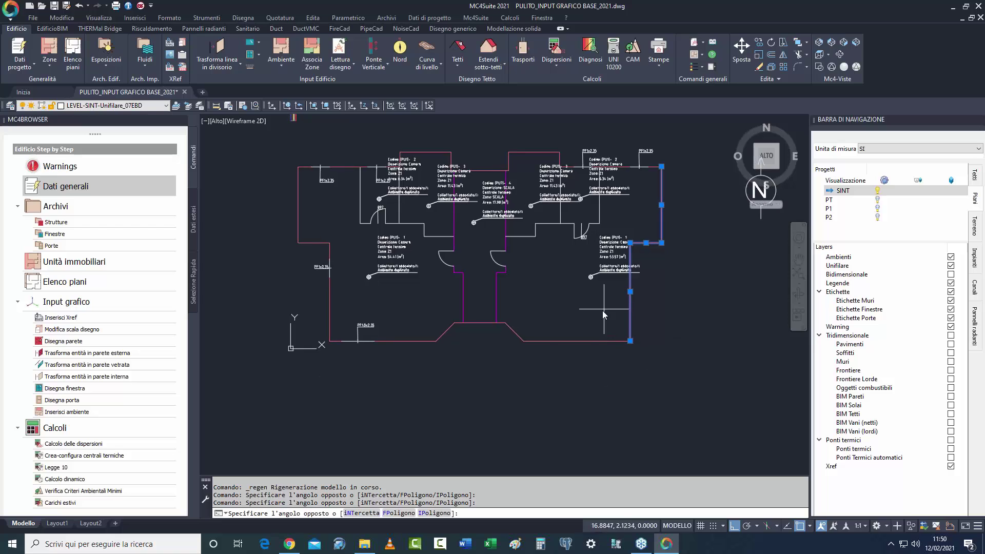
pyautogui.click(666, 308)
pyautogui.click(498, 383)
pyautogui.moveTo(590, 389); pyautogui.dragTo(549, 442, button='middle')
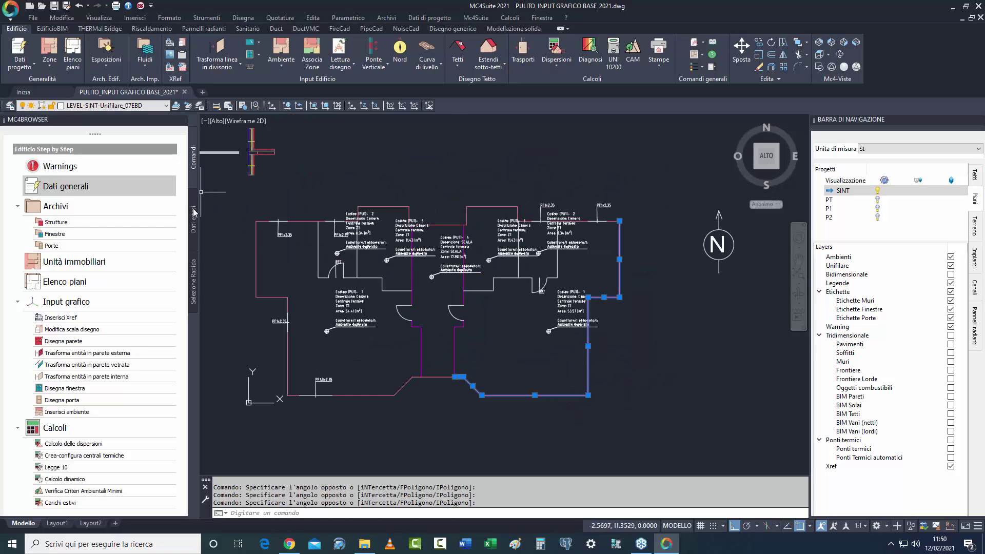
pyautogui.click(193, 226)
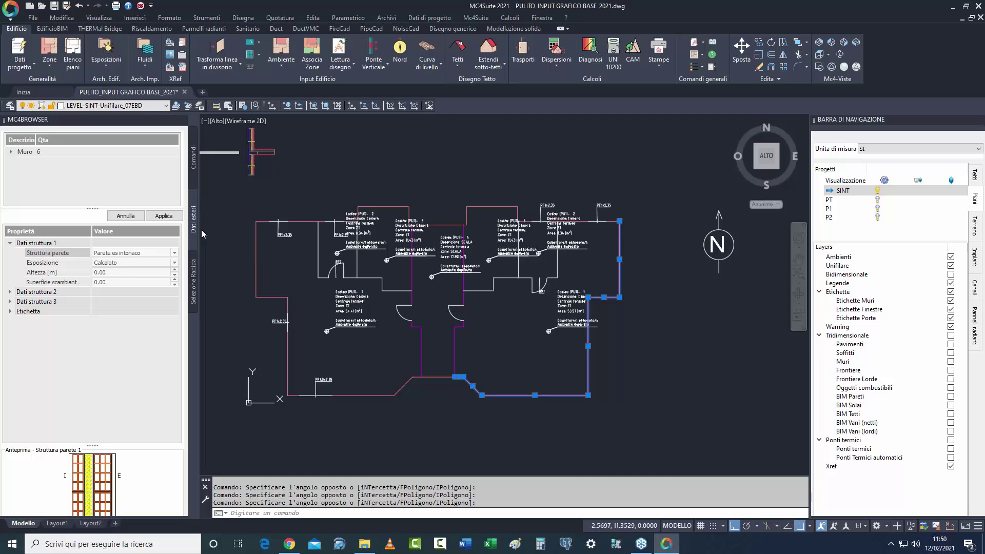
pyautogui.click(135, 253)
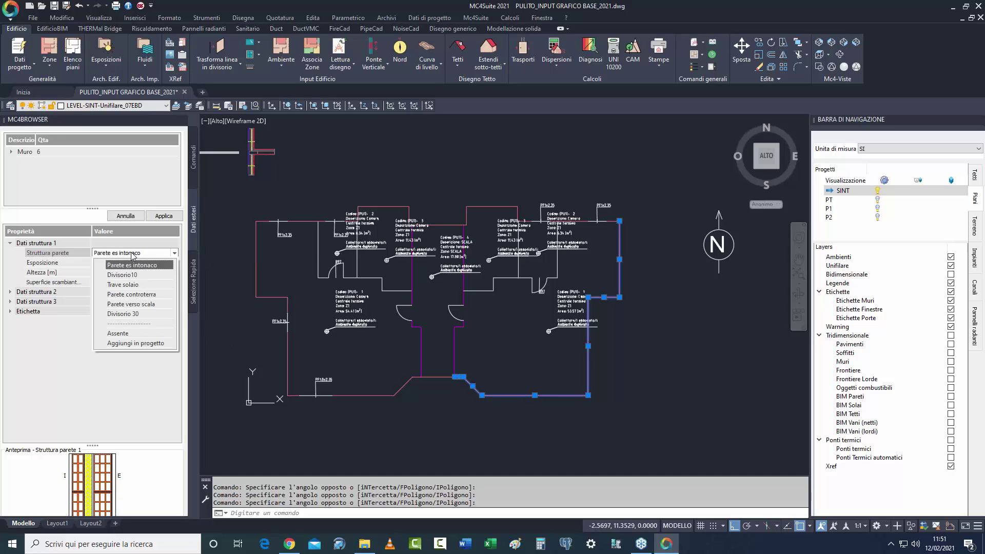
pyautogui.click(132, 294)
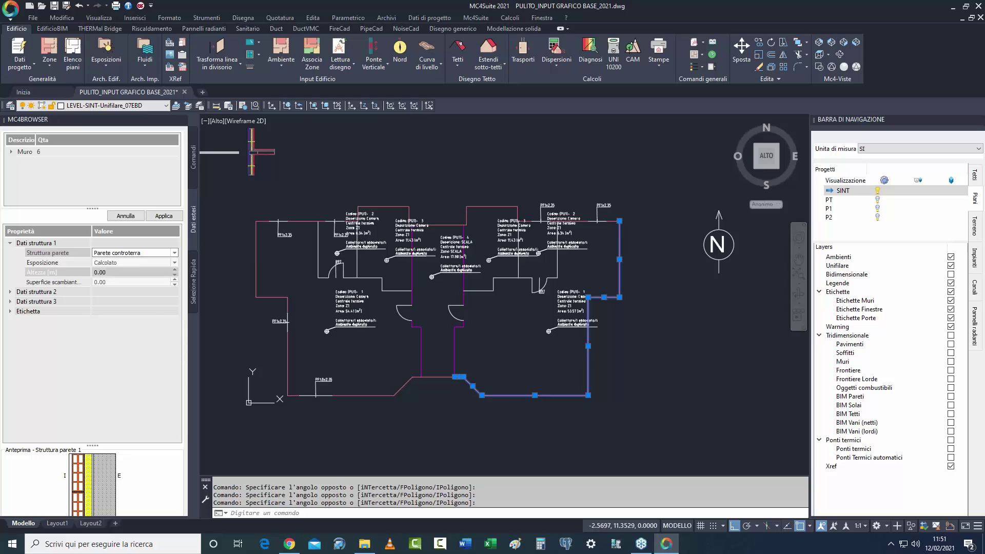
# Set the exposure of structure 1 to pav e par controterra and its height to 2 m for the selected walls.
pyautogui.click(129, 263)
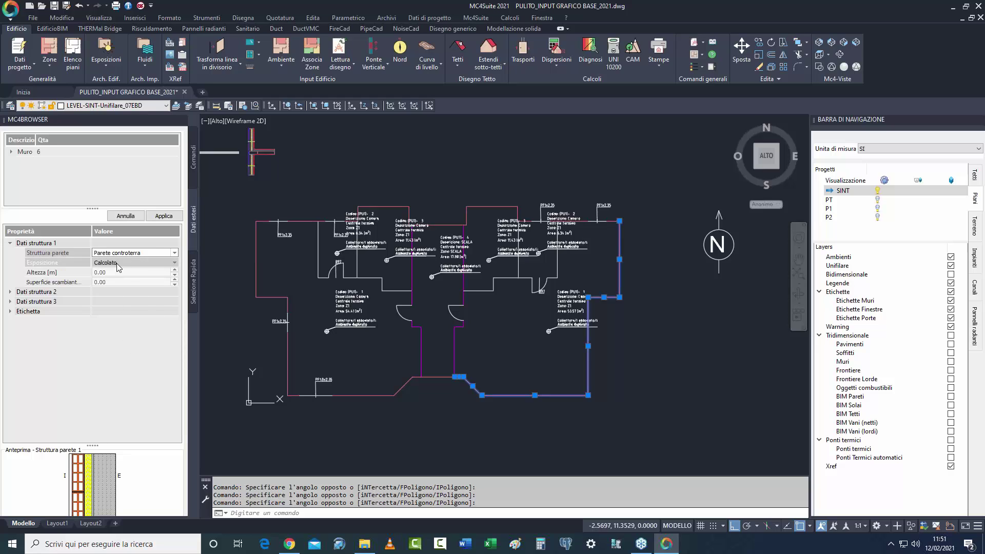
pyautogui.scroll(-1, 167, 345)
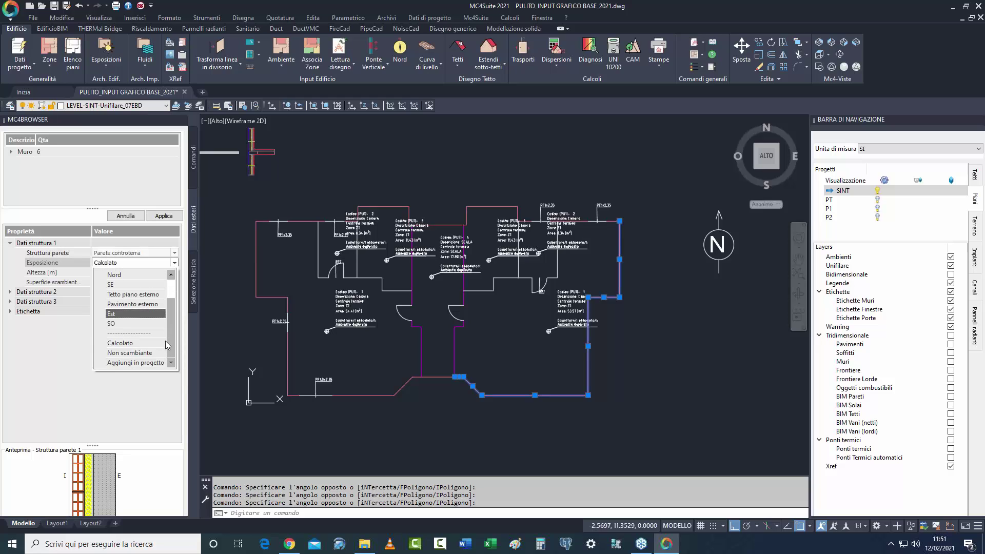
pyautogui.scroll(3, 154, 318)
pyautogui.click(126, 278)
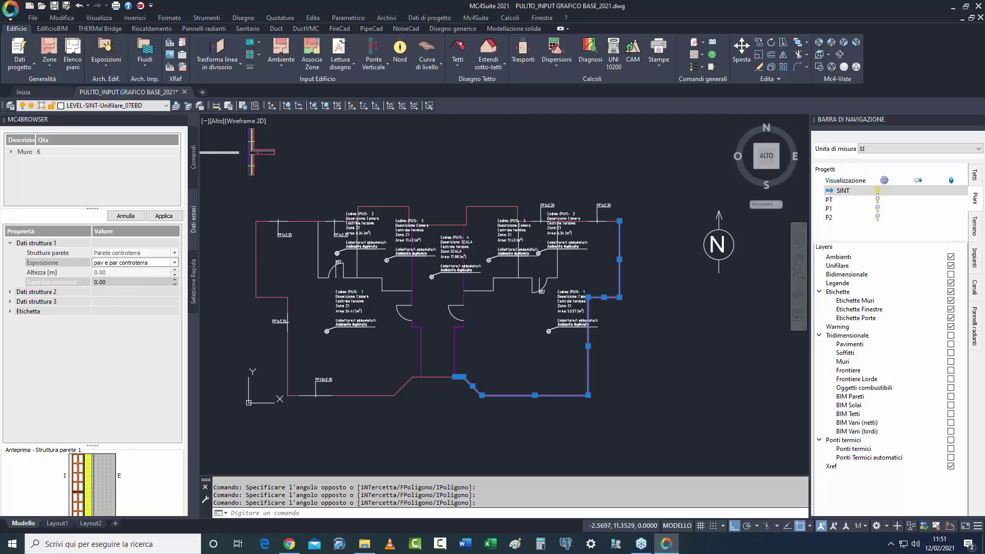
pyautogui.click(133, 272)
pyautogui.write('2')
pyautogui.press('Return')
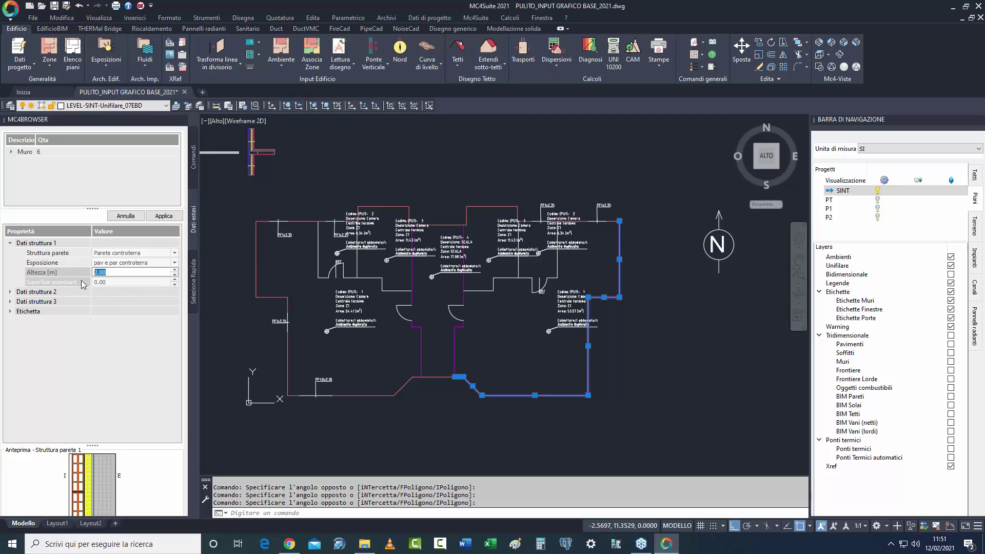
# Examine the structure 2 data of SINT's selected underground walls and inspect the floor in a shaded 3D view.
pyautogui.click(11, 292)
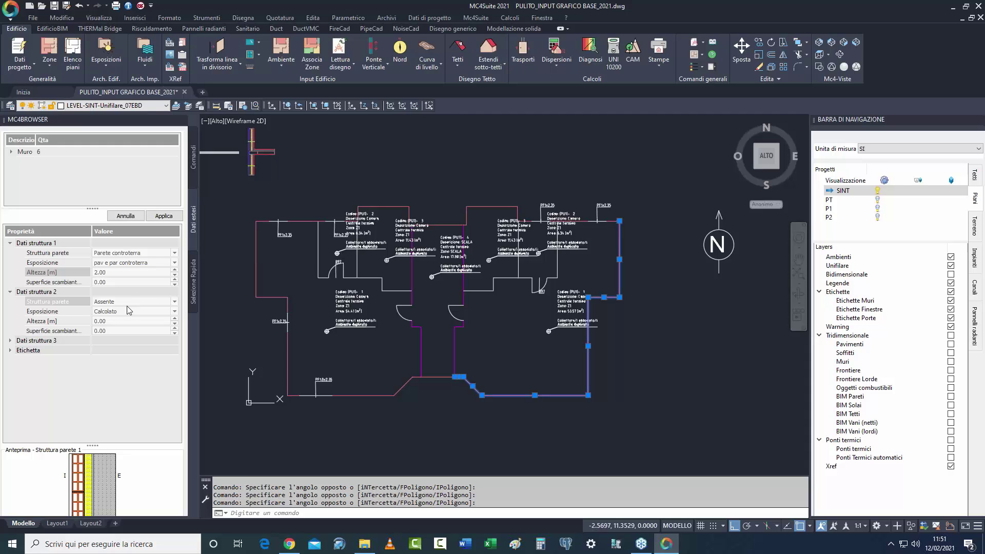
pyautogui.click(950, 335)
pyautogui.moveTo(542, 339)
pyautogui.keyDown('shift'); pyautogui.mouseDown(button='middle')
pyautogui.moveTo(538, 372)
pyautogui.moveTo(557, 389)
pyautogui.mouseUp(button='middle'); pyautogui.keyUp('shift')
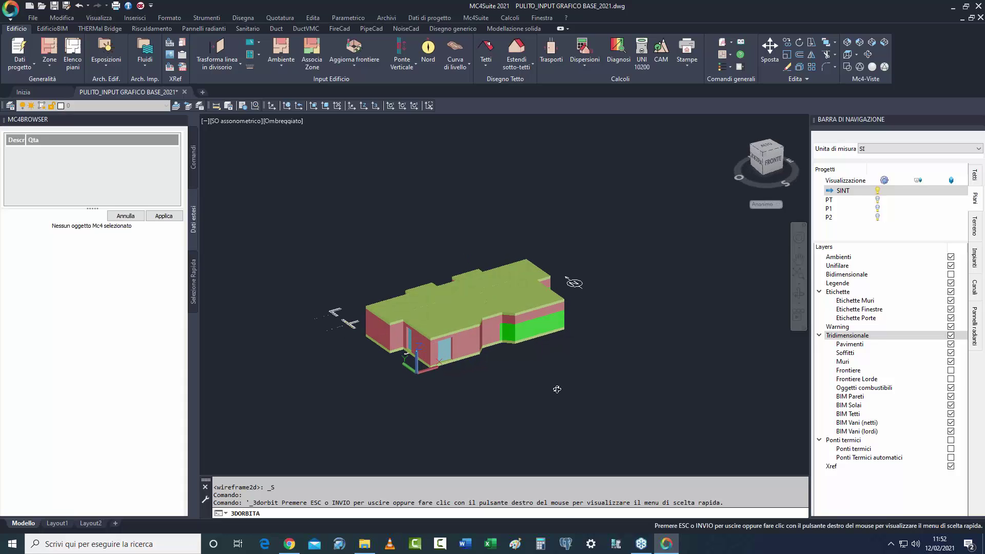
pyautogui.moveTo(609, 336); pyautogui.dragTo(602, 342)
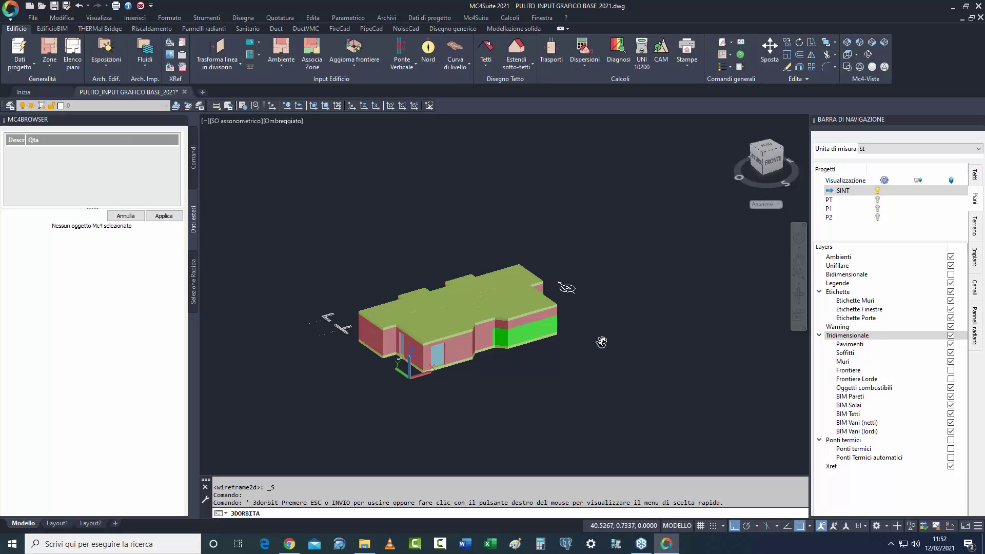
# Make floor PT current in a wireframe top view, with the Tridimensionale layers hidden and the Xref shown.
pyautogui.click(847, 54)
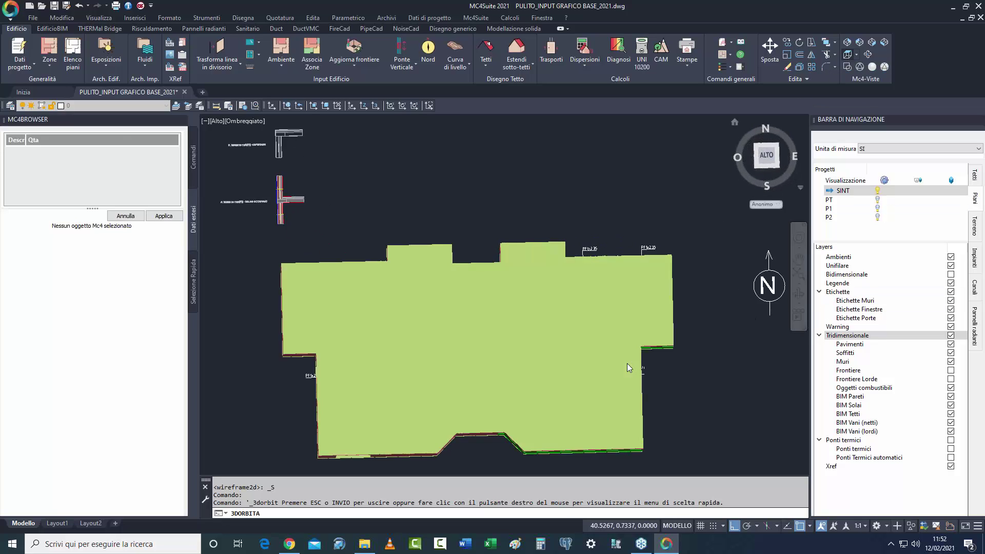
pyautogui.click(840, 199)
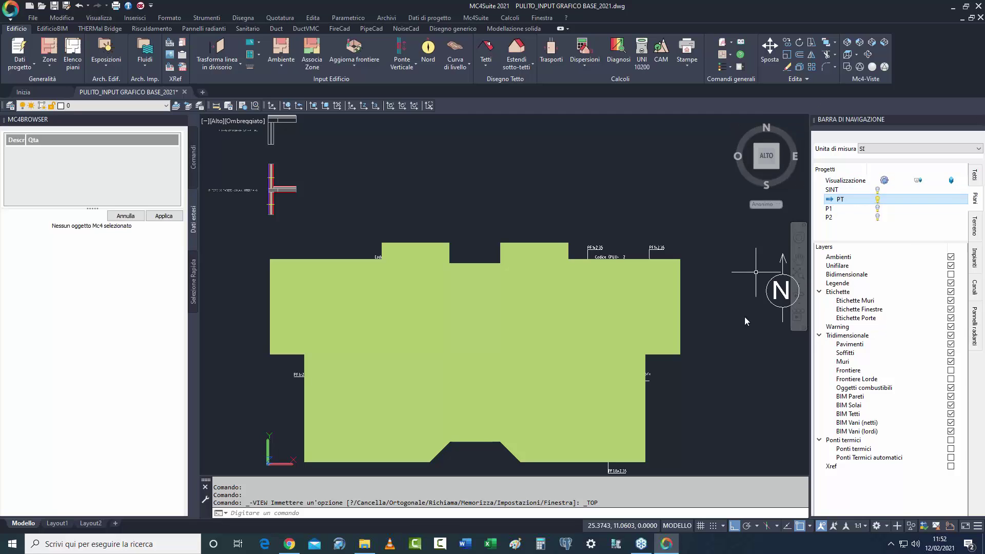
pyautogui.click(950, 335)
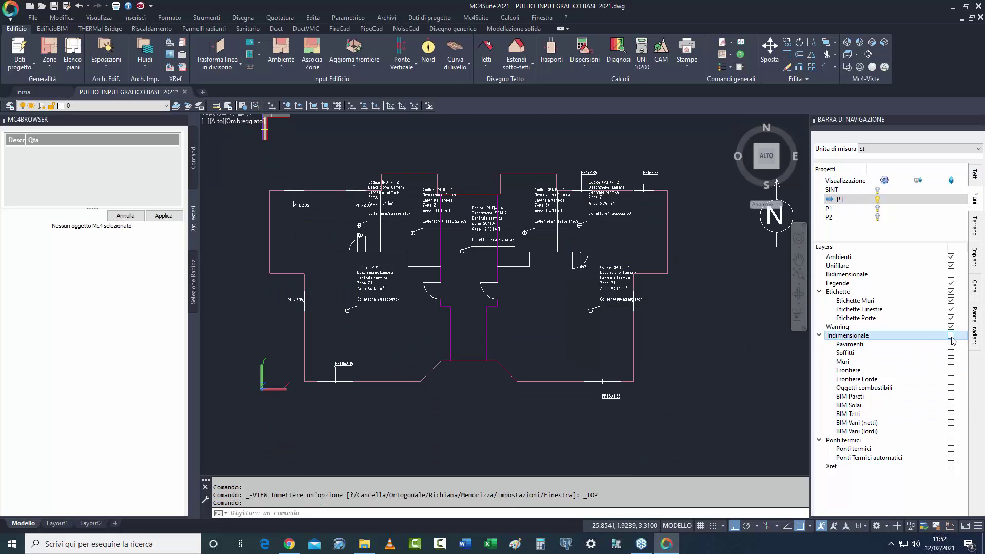
pyautogui.click(950, 336)
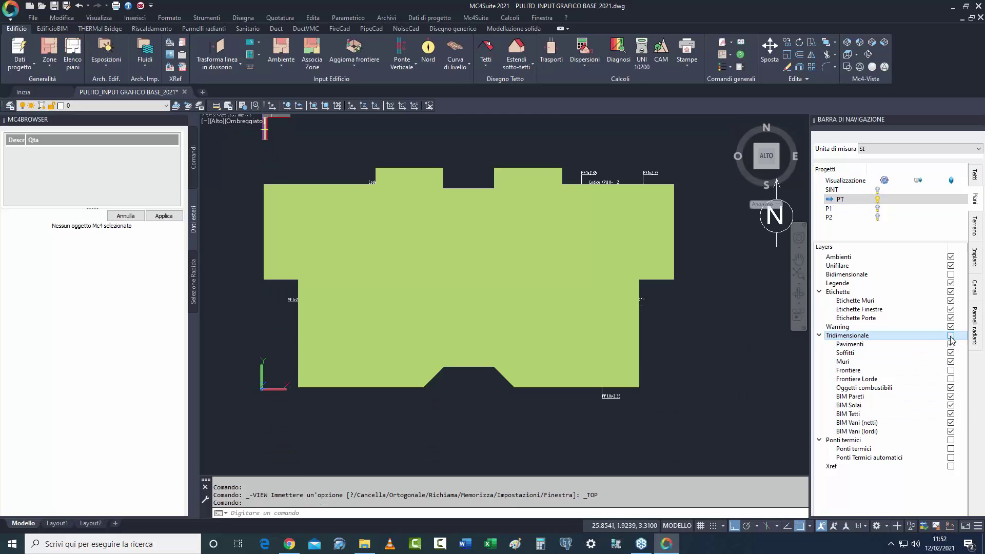
pyautogui.click(847, 67)
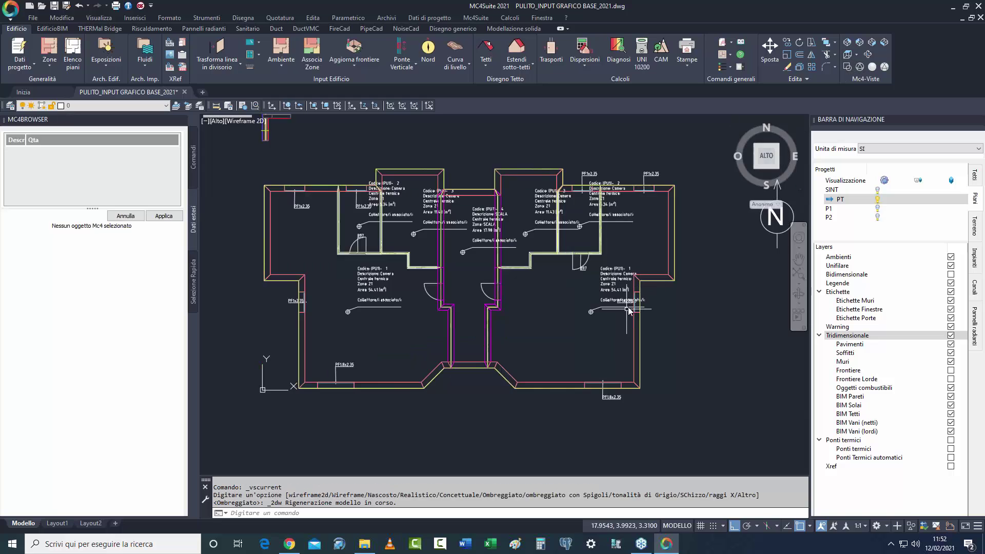
pyautogui.click(950, 335)
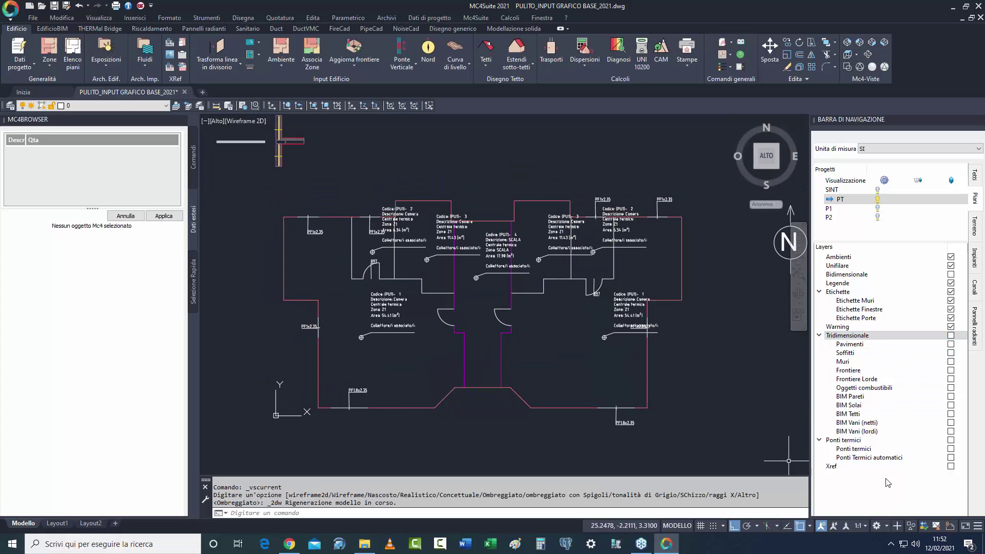
pyautogui.click(950, 466)
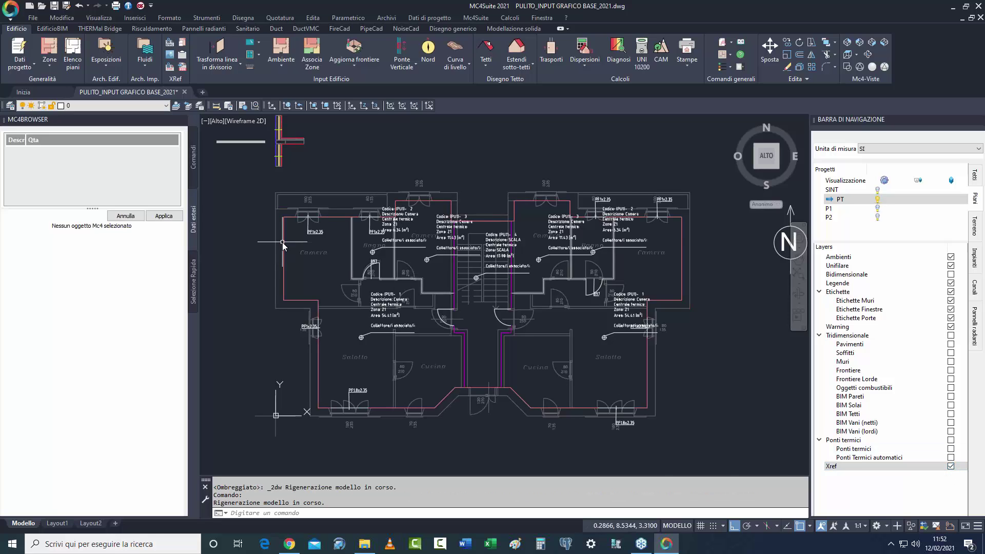
# Convert the Xref lines of the northwest balcony's north and west edges on floor PT into Divisorio10 partition walls.
pyautogui.scroll(5, 308, 254)
pyautogui.scroll(-3, 359, 339)
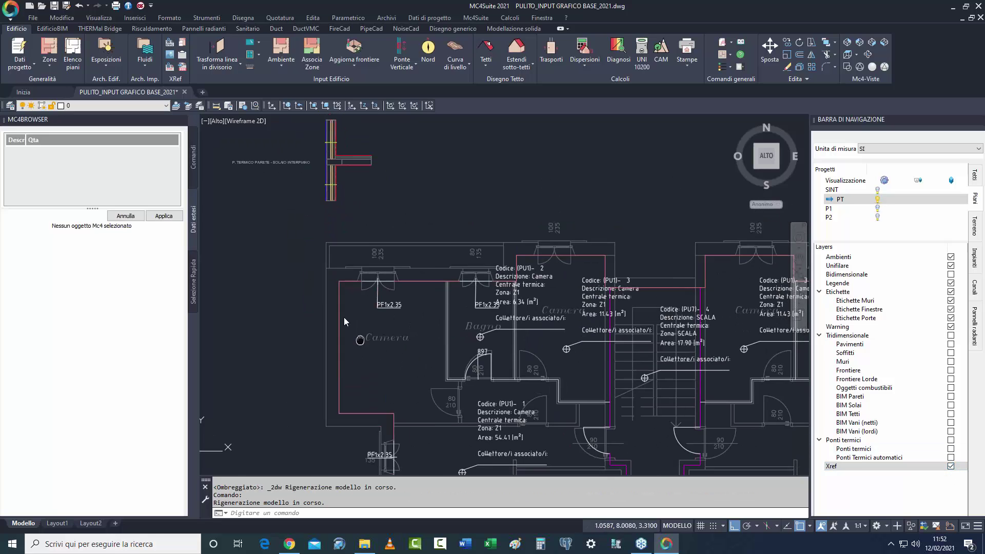
pyautogui.moveTo(361, 340); pyautogui.dragTo(331, 305, button='middle')
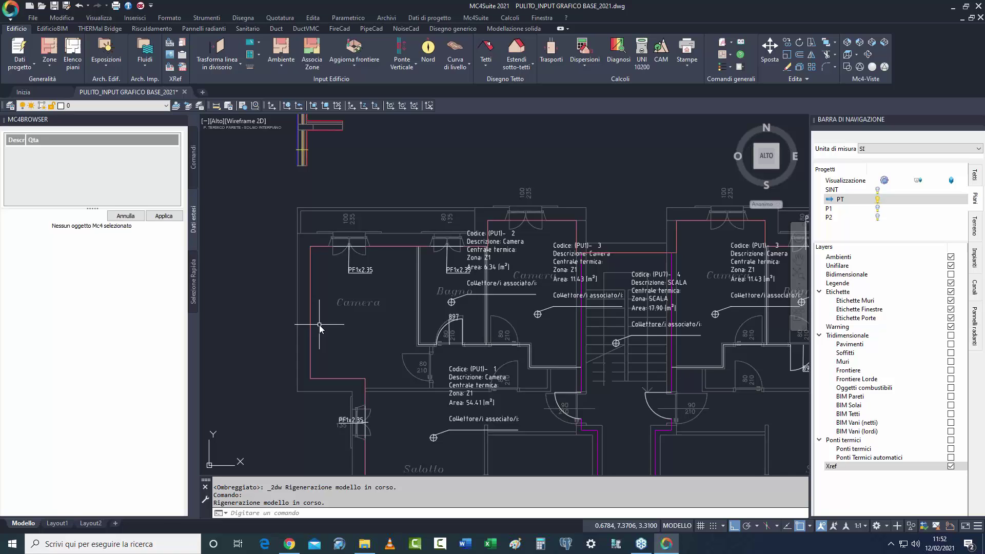
pyautogui.moveTo(380, 288); pyautogui.dragTo(349, 292, button='middle')
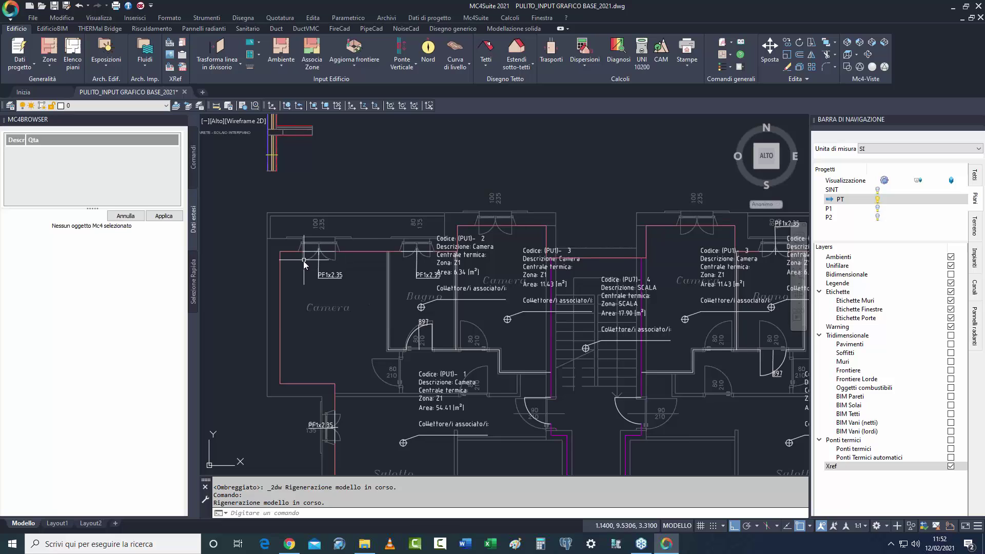
pyautogui.click(226, 66)
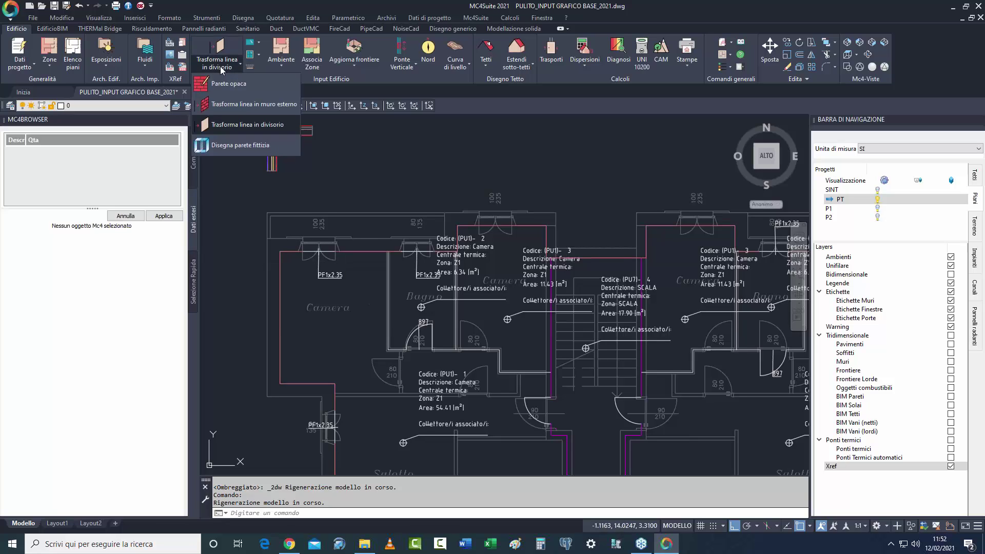
pyautogui.click(249, 128)
pyautogui.scroll(5, 289, 222)
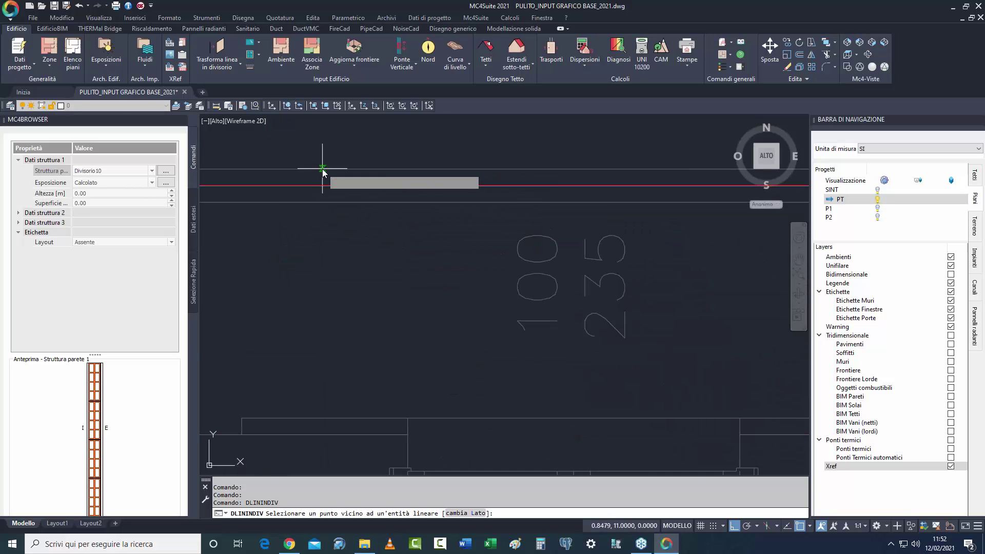
pyautogui.scroll(-4, 417, 251)
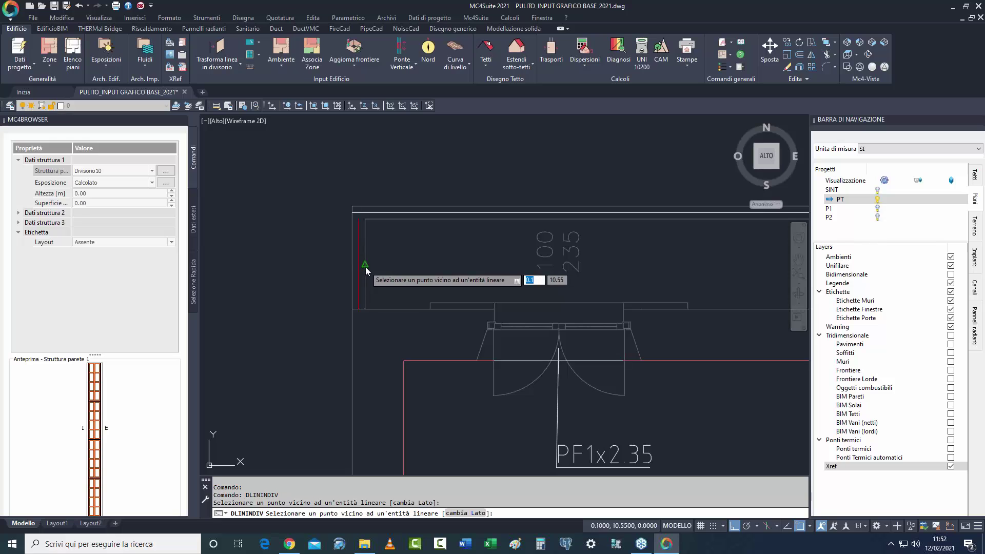
pyautogui.click(366, 267)
pyautogui.scroll(-4, 462, 287)
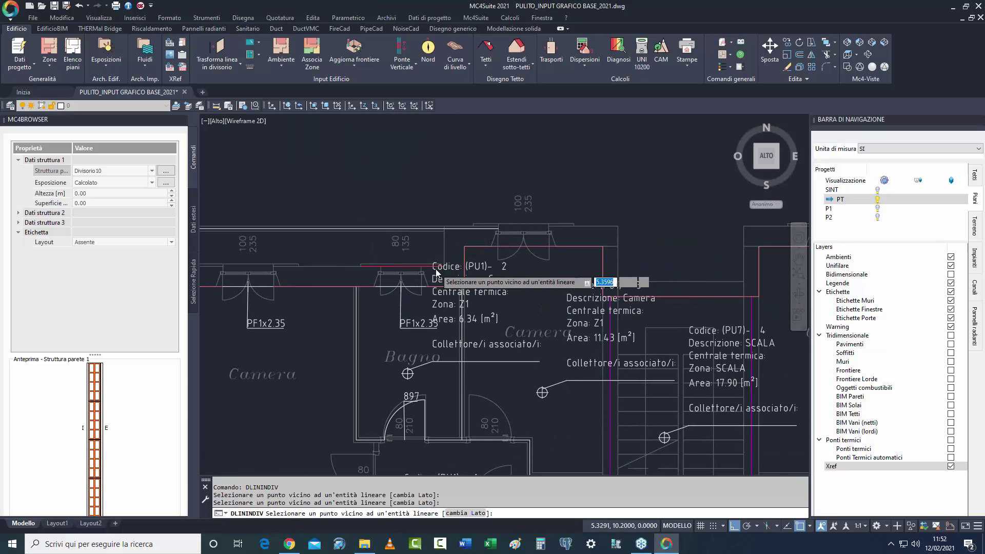
pyautogui.scroll(-4, 435, 269)
pyautogui.scroll(2, 564, 282)
pyautogui.press('Escape')
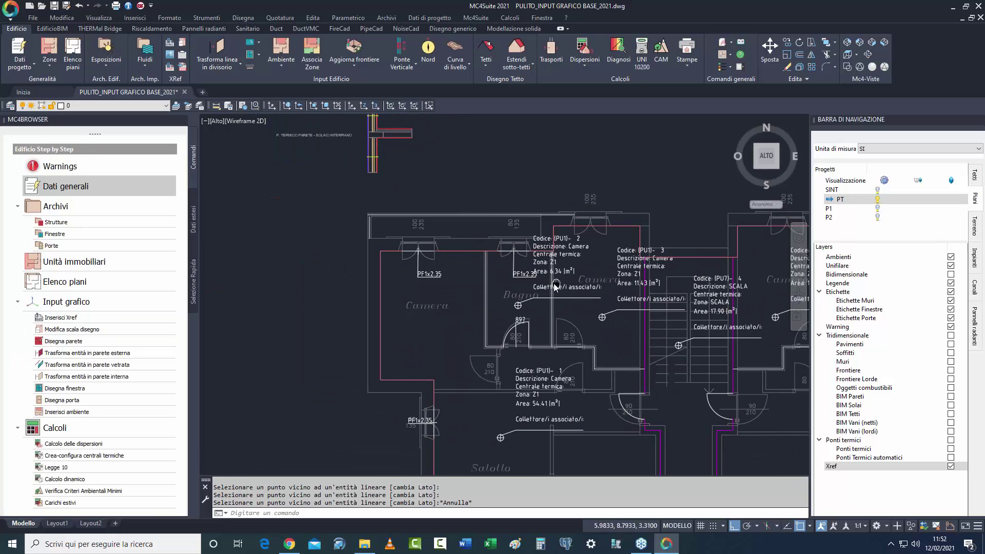
# Fillet the balcony's north partition with the vertical wall at the balcony's east end, using radius 0.
pyautogui.click(826, 67)
pyautogui.scroll(3, 590, 230)
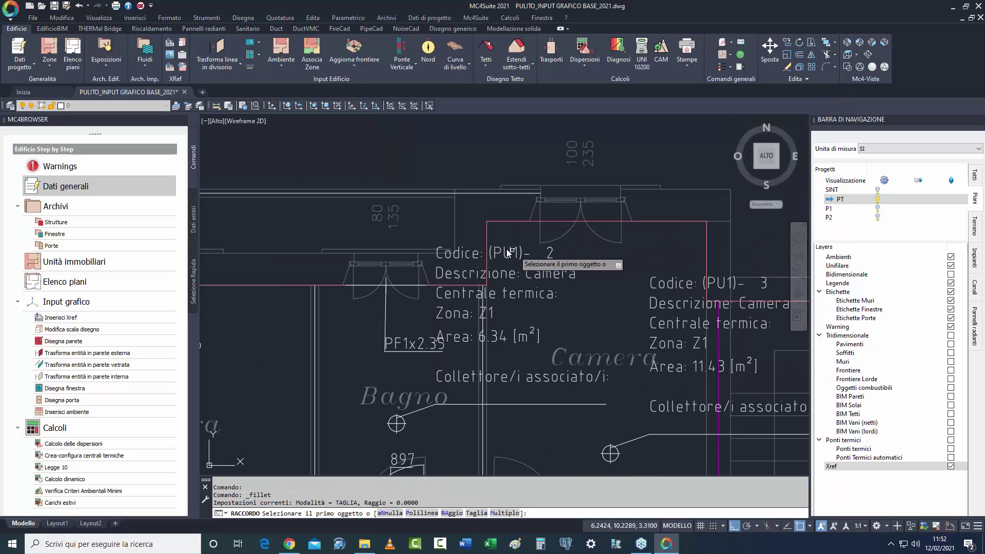
pyautogui.click(487, 234)
pyautogui.click(477, 195)
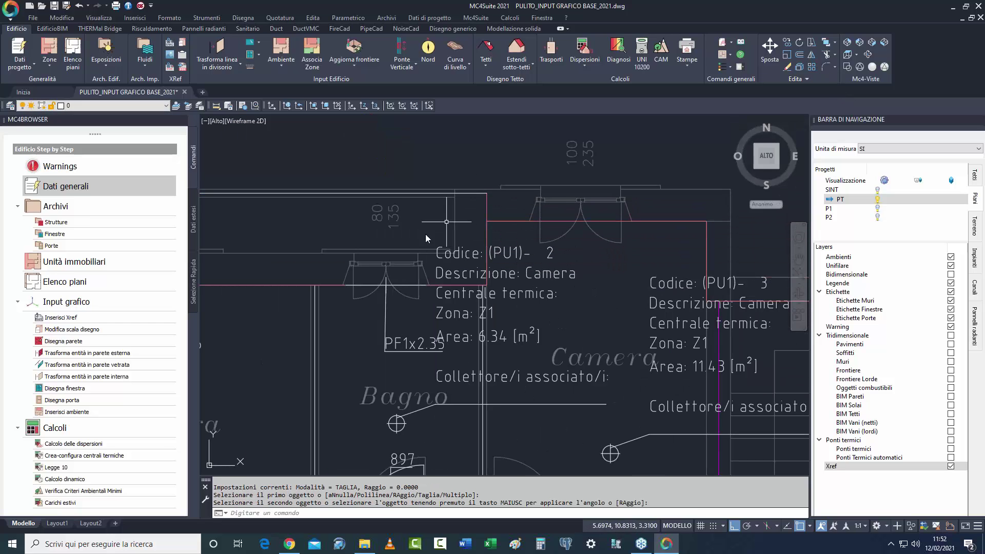
# Fillet the balcony's west partition with the Camera's north wall and with the balcony's north partition to close the outline.
pyautogui.scroll(-3, 400, 241)
pyautogui.scroll(2, 510, 196)
pyautogui.rightClick(505, 190)
pyautogui.click(518, 196)
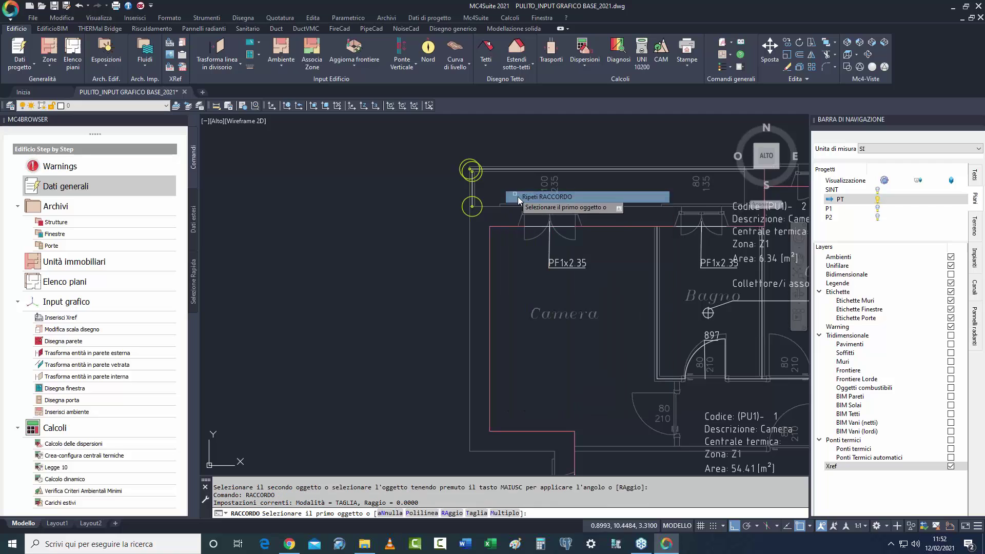
pyautogui.click(472, 201)
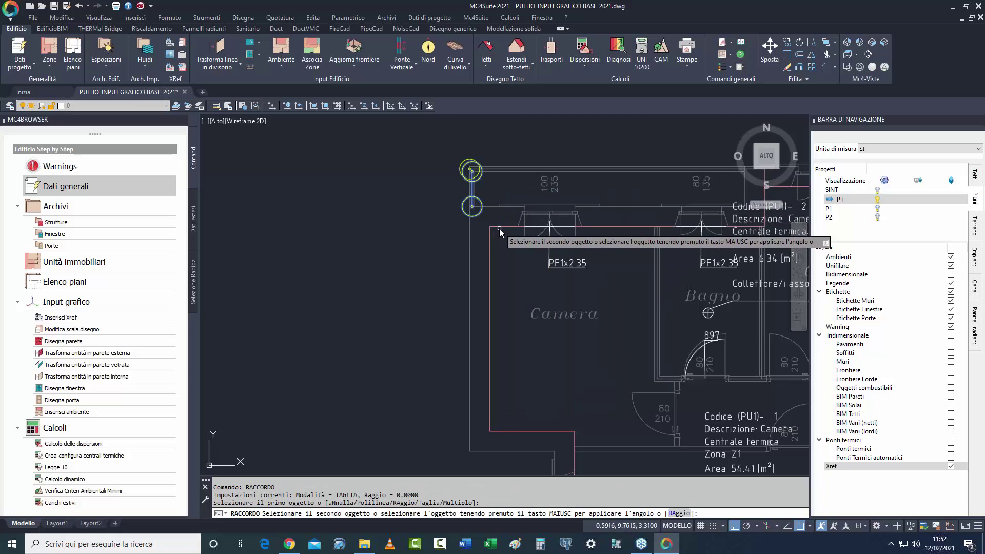
pyautogui.click(498, 226)
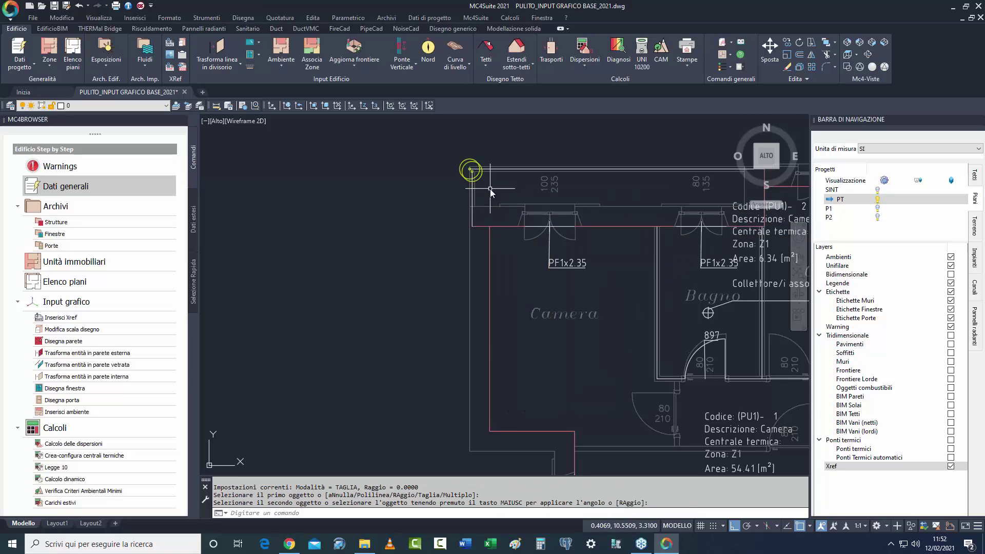
pyautogui.press('Return')
pyautogui.click(472, 196)
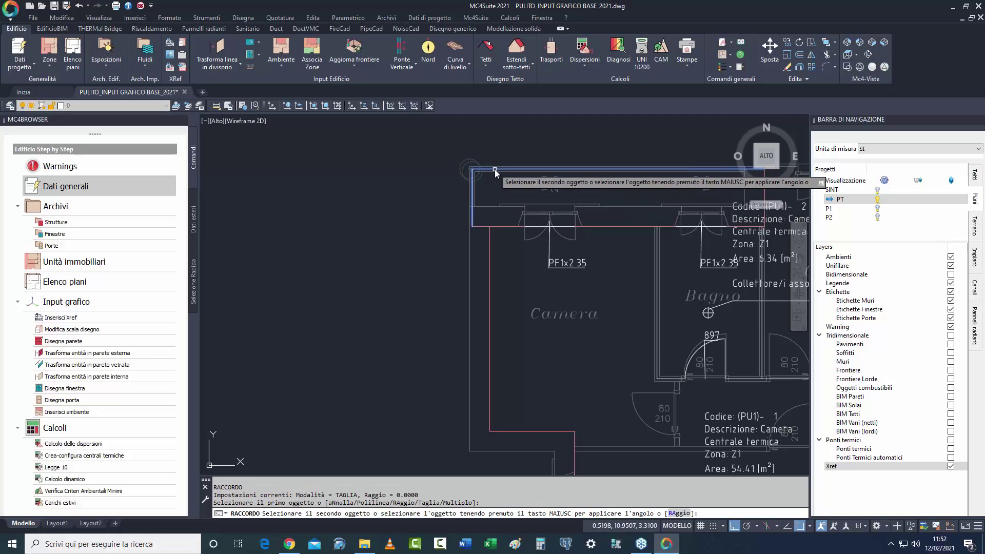
pyautogui.click(494, 169)
# Insert a Balcone inside the closed outline north of the Camera and Bagno on floor PT.
pyautogui.scroll(-2, 571, 241)
pyautogui.moveTo(562, 269); pyautogui.dragTo(485, 272, button='middle')
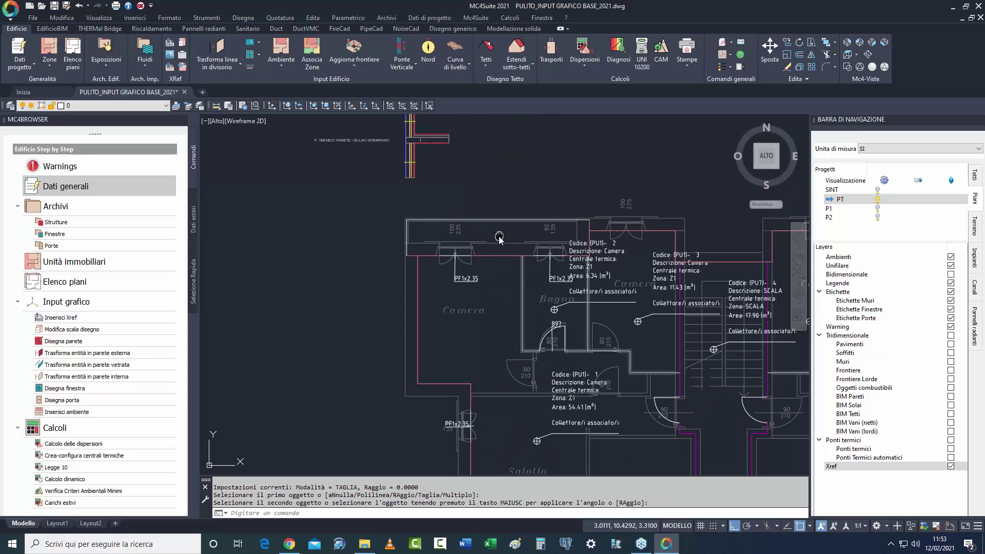
pyautogui.moveTo(419, 129); pyautogui.dragTo(323, 138, button='middle')
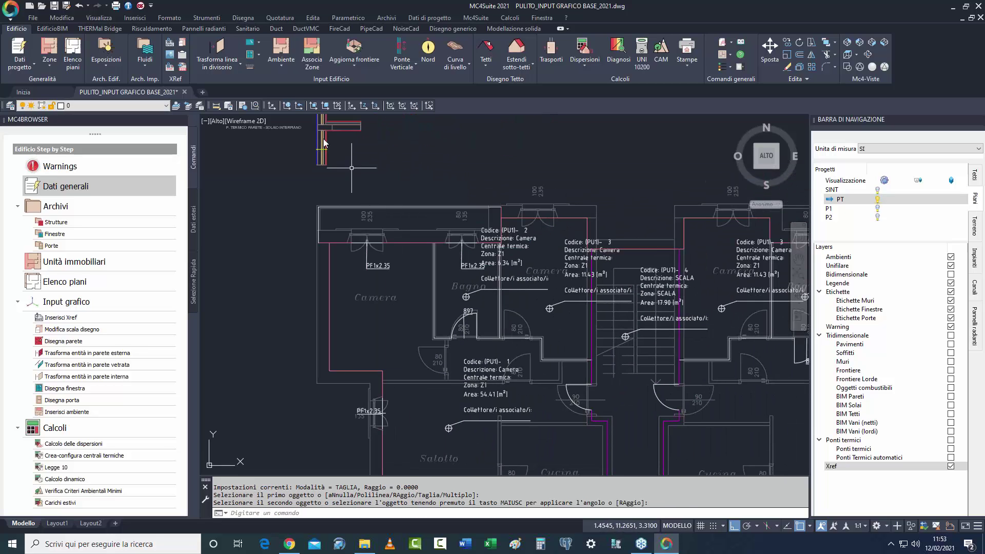
pyautogui.click(253, 68)
pyautogui.click(432, 228)
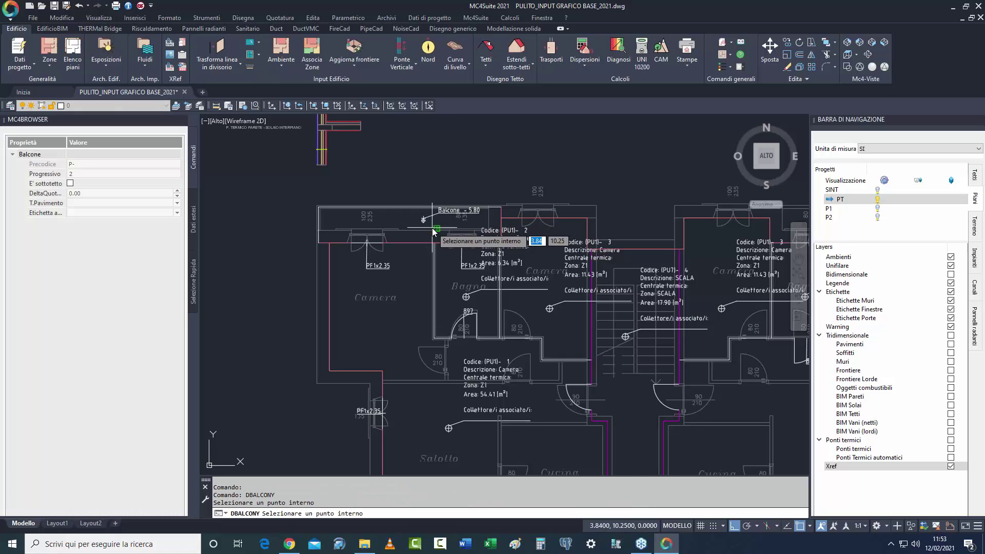
# Set the structure 1 height of the balcony's north and west Divisorio10 walls to 1 m.
pyautogui.scroll(4, 403, 213)
pyautogui.click(404, 199)
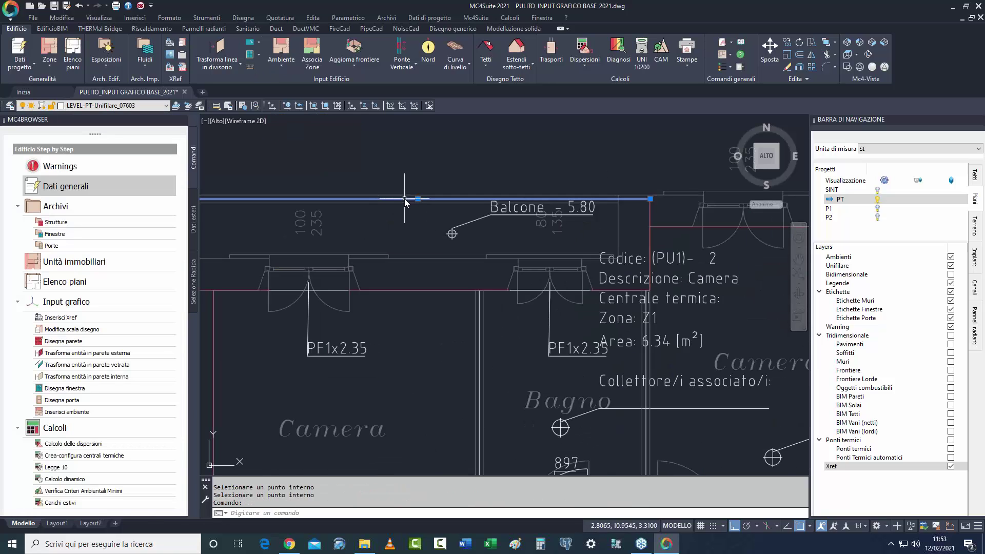
pyautogui.scroll(-2, 599, 229)
pyautogui.moveTo(453, 262); pyautogui.dragTo(470, 264, button='middle')
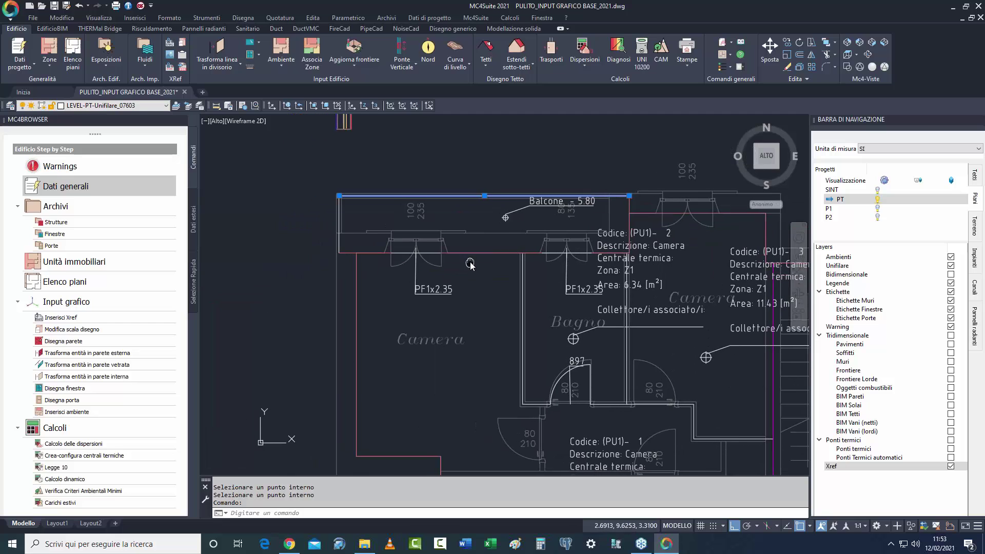
pyautogui.click(340, 232)
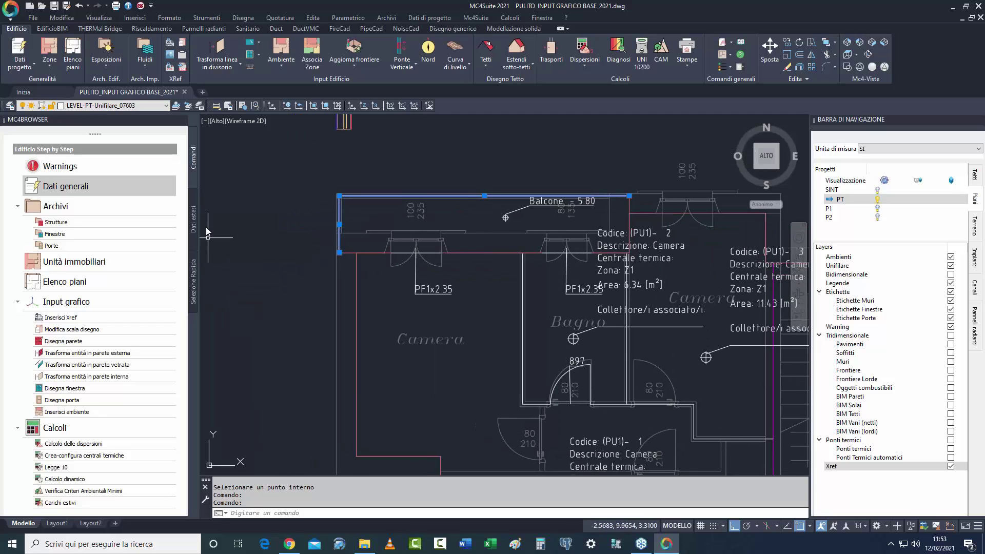
pyautogui.click(194, 219)
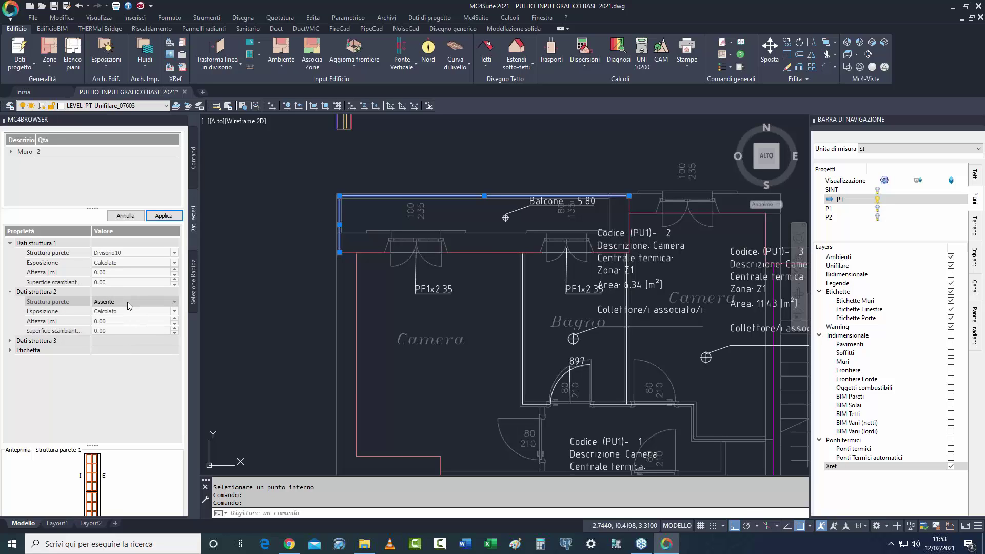
pyautogui.click(128, 273)
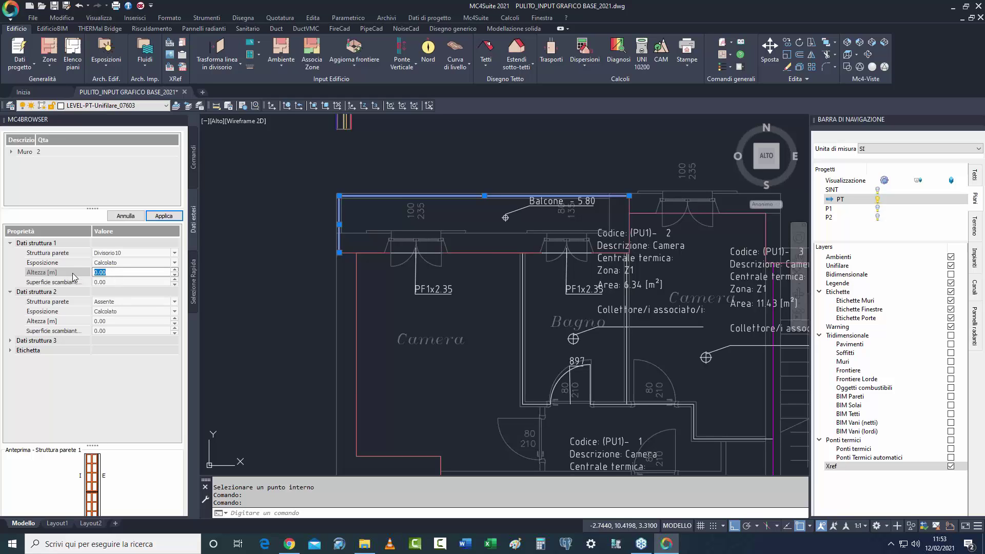
pyautogui.write('1')
pyautogui.press('Return')
pyautogui.click(164, 216)
pyautogui.click(278, 282)
pyautogui.press('Escape')
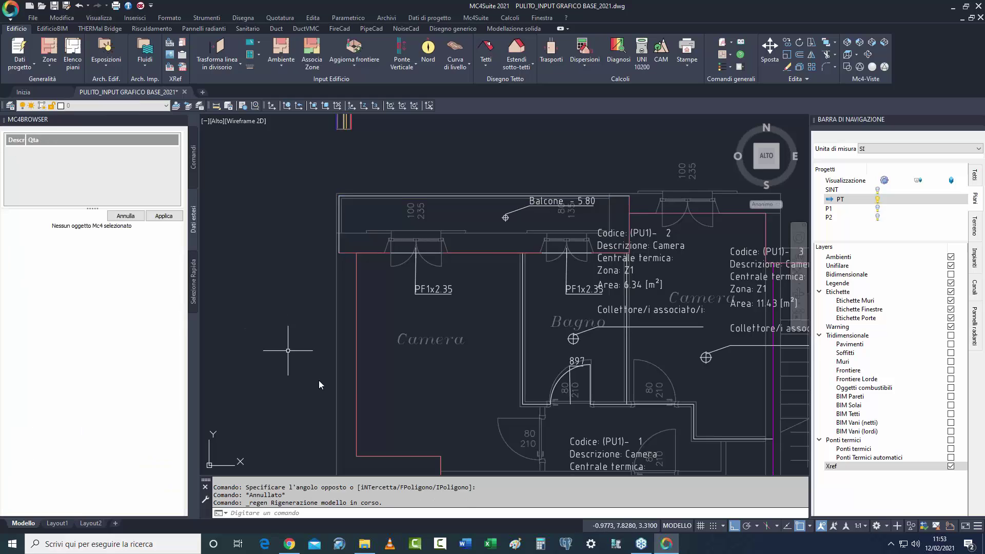
# Read the drawing and update the room boundaries to include floor PT's new balcony.
pyautogui.scroll(-5, 319, 380)
pyautogui.click(353, 66)
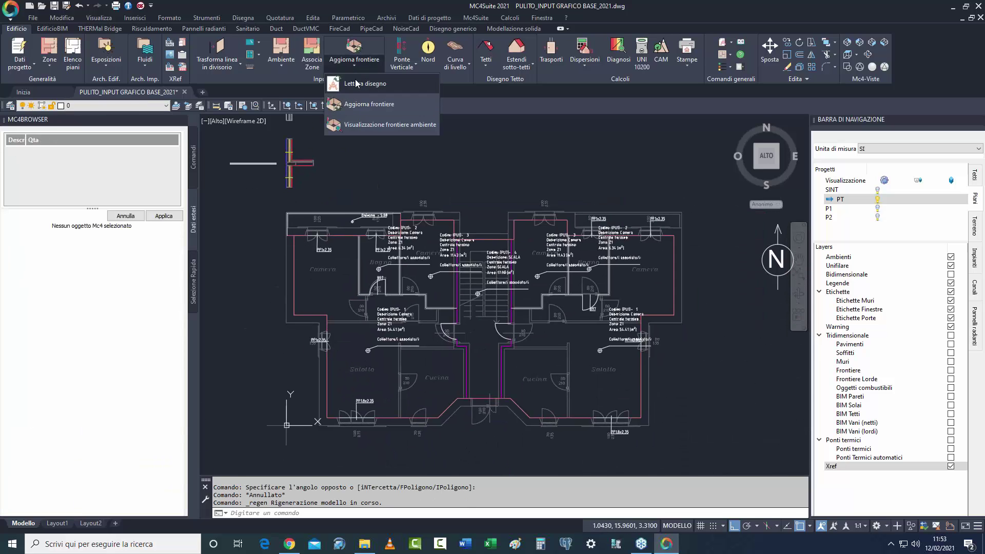
pyautogui.click(357, 83)
pyautogui.click(347, 72)
pyautogui.click(369, 104)
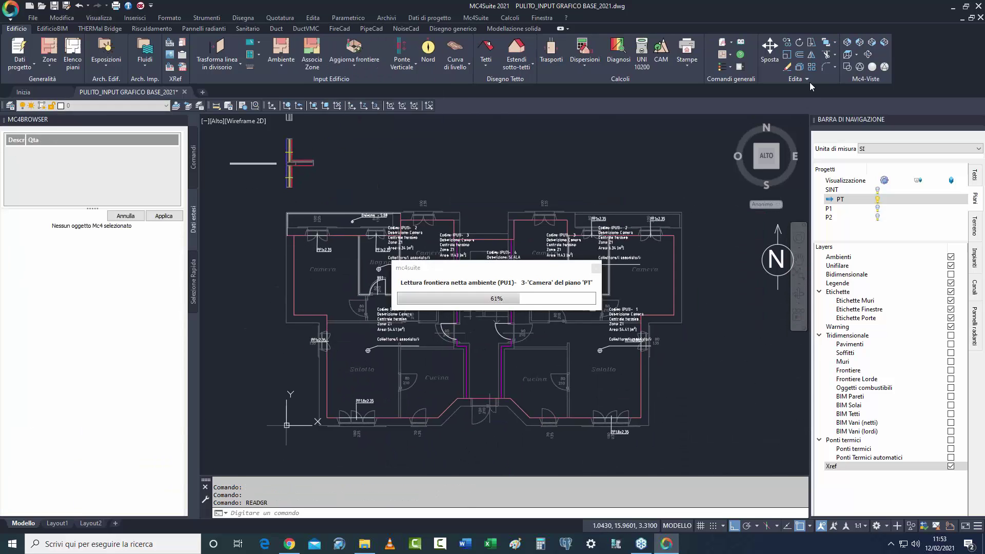
# Turn on the Tridimensionale layers and show floor PT in a shaded south-west isometric view.
pyautogui.click(884, 44)
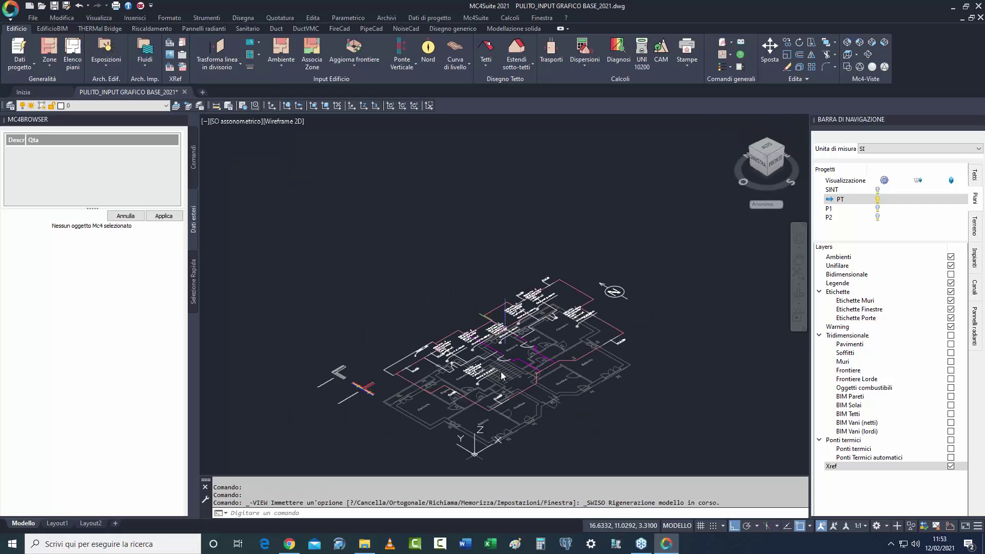
pyautogui.click(951, 336)
pyautogui.click(872, 67)
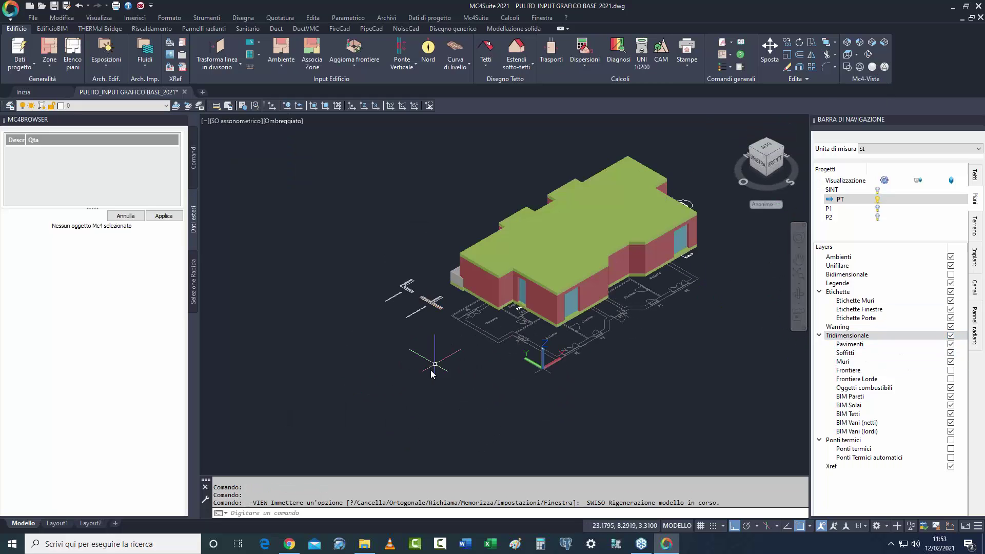
pyautogui.click(416, 378)
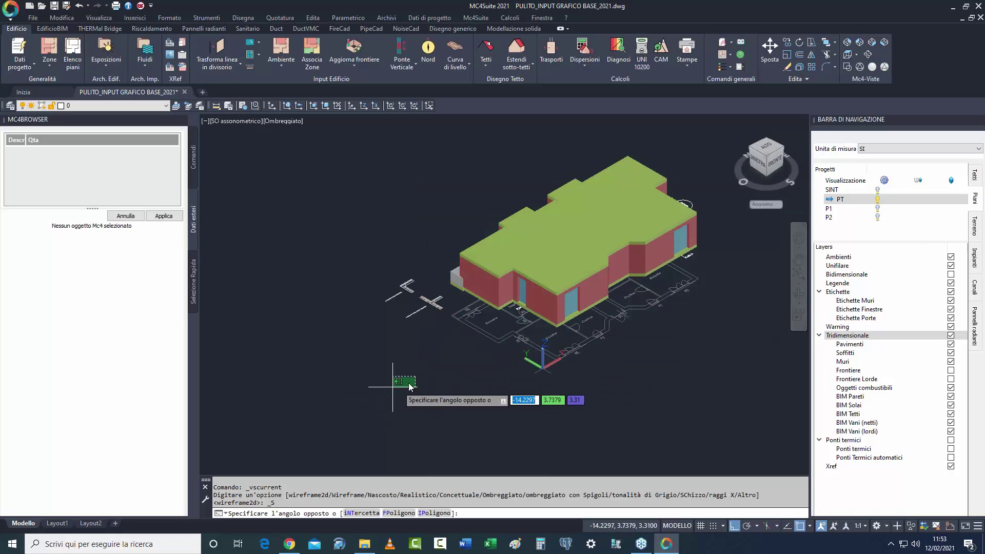
pyautogui.press('Escape')
# Orbit the shaded model of floor PT to examine the new balcony and its low parapet walls.
pyautogui.click(868, 54)
pyautogui.moveTo(493, 370); pyautogui.dragTo(662, 329)
pyautogui.scroll(5, 662, 329)
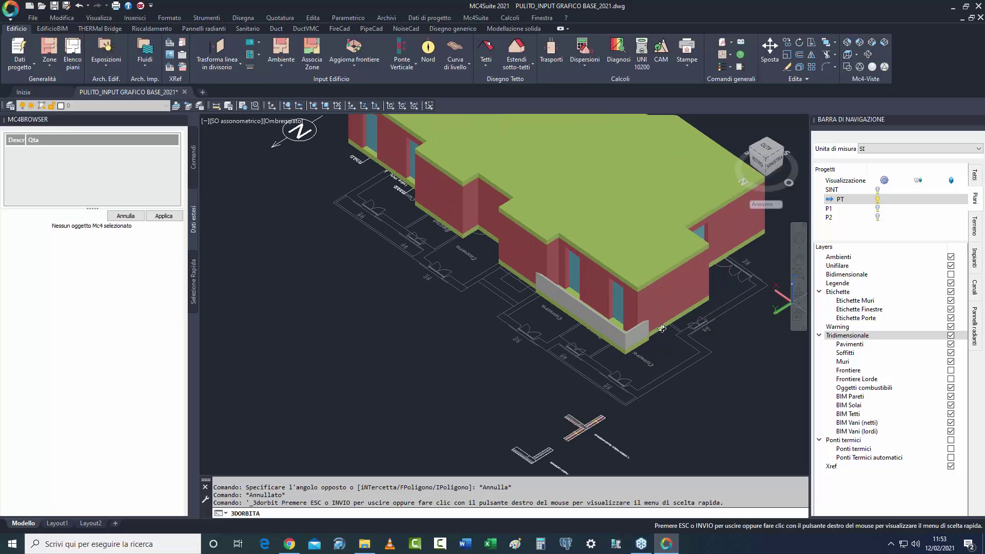
pyautogui.moveTo(704, 428); pyautogui.dragTo(621, 410)
pyautogui.scroll(-3, 605, 394)
pyautogui.moveTo(598, 418); pyautogui.dragTo(514, 418, button='middle')
# Return to the 2D wireframe top view of floor PT and display the Edificio step-by-step command list.
pyautogui.click(849, 60)
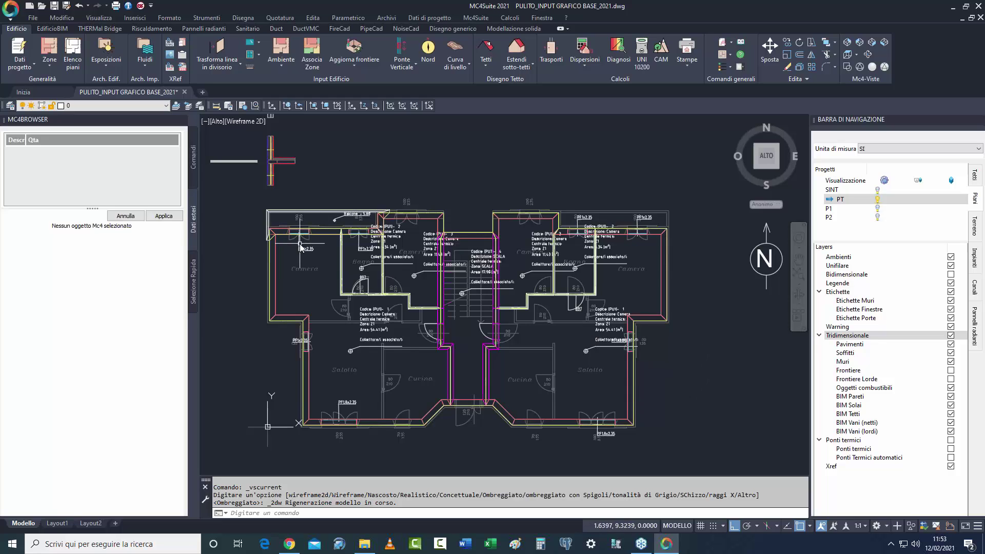
pyautogui.moveTo(302, 247)
pyautogui.click(194, 158)
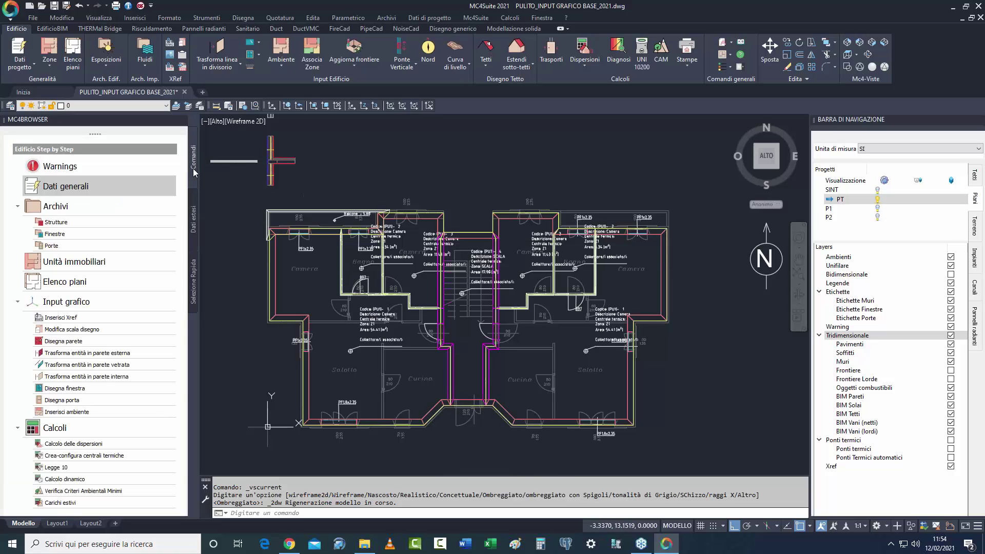
pyautogui.moveTo(250, 365); pyautogui.dragTo(255, 354, button='middle')
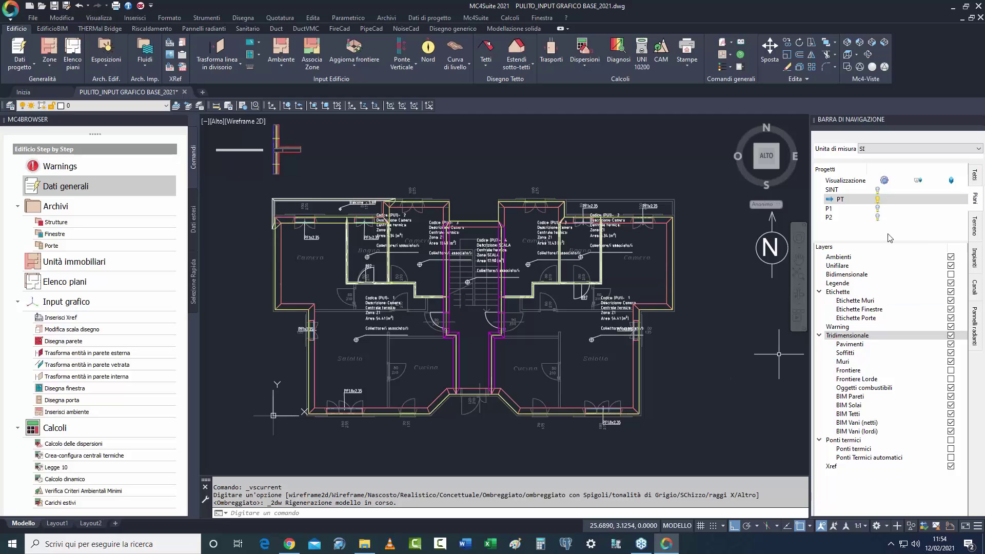
# Check what the Ambienti and Soffitti layers control in the plan by switching each off and back on.
pyautogui.click(951, 258)
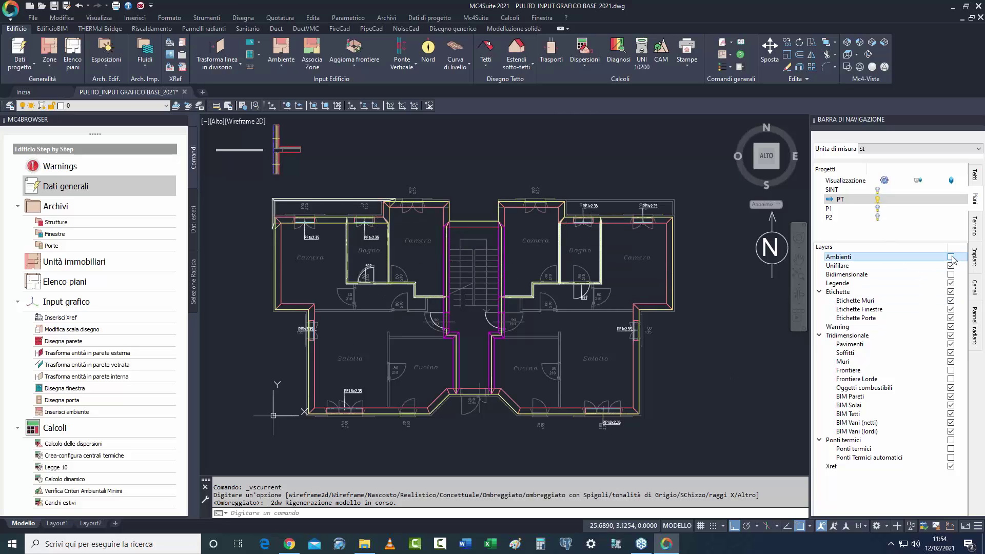
pyautogui.click(951, 258)
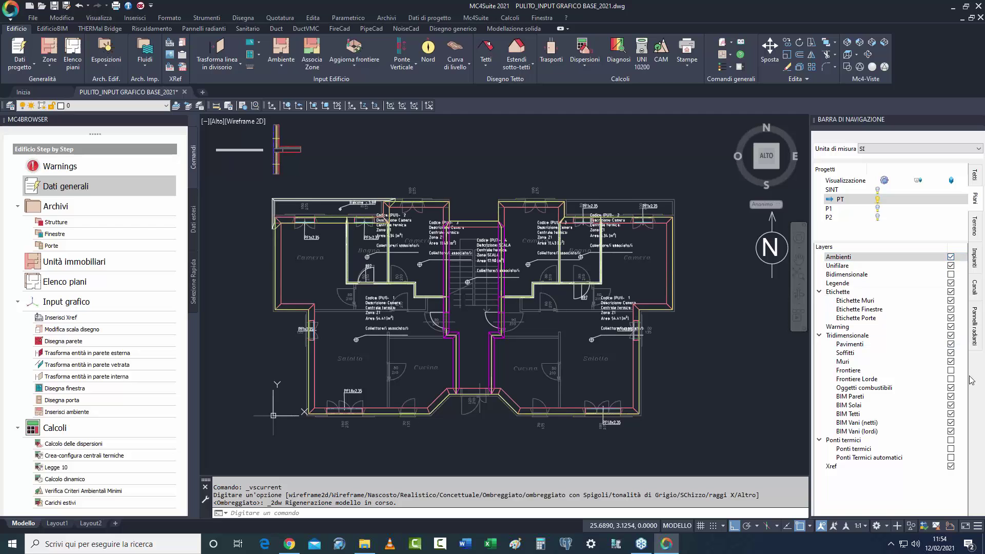
pyautogui.click(951, 353)
pyautogui.click(951, 353)
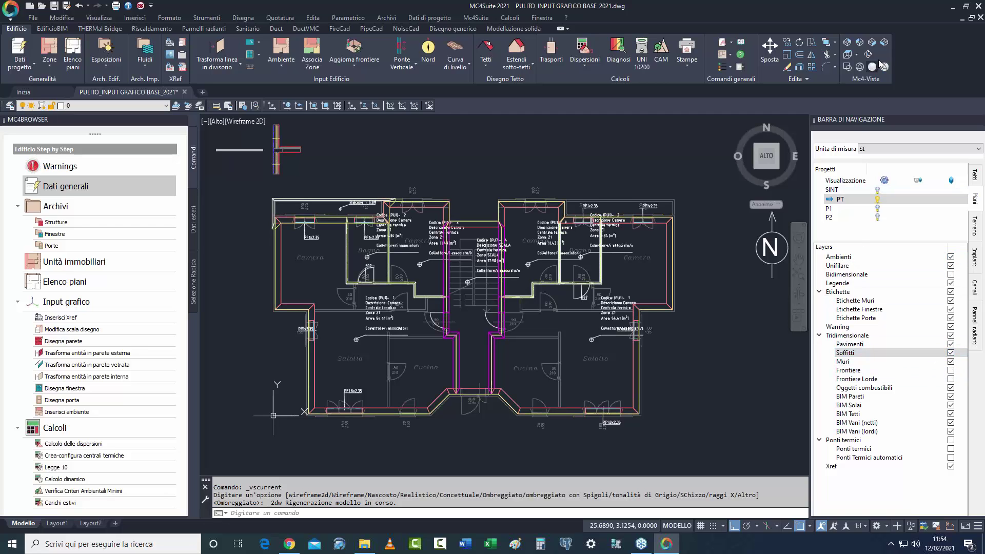
# In the shaded south-west isometric view, hide and restore the Soffitti layer to view the rooms, and toggle the Etichette layer.
pyautogui.click(884, 42)
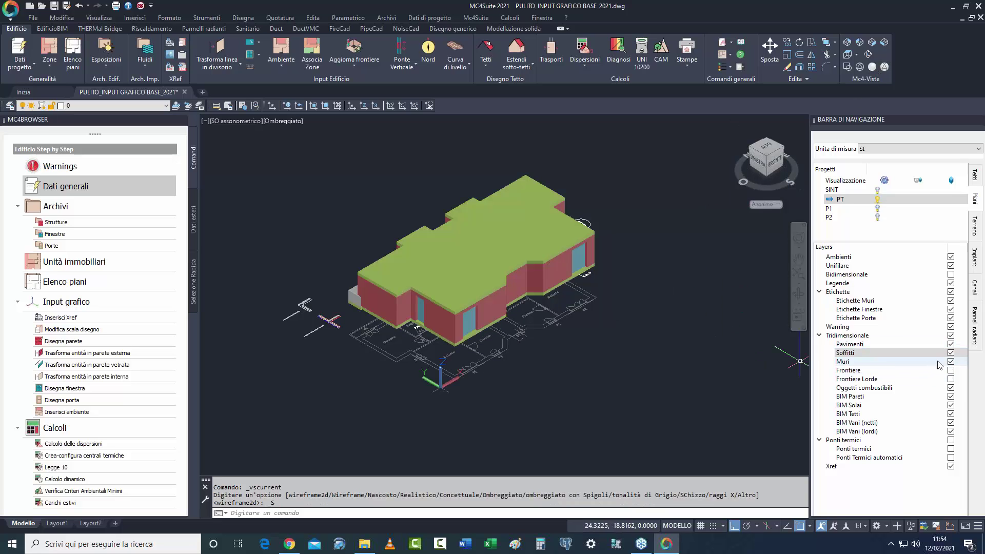
pyautogui.click(951, 354)
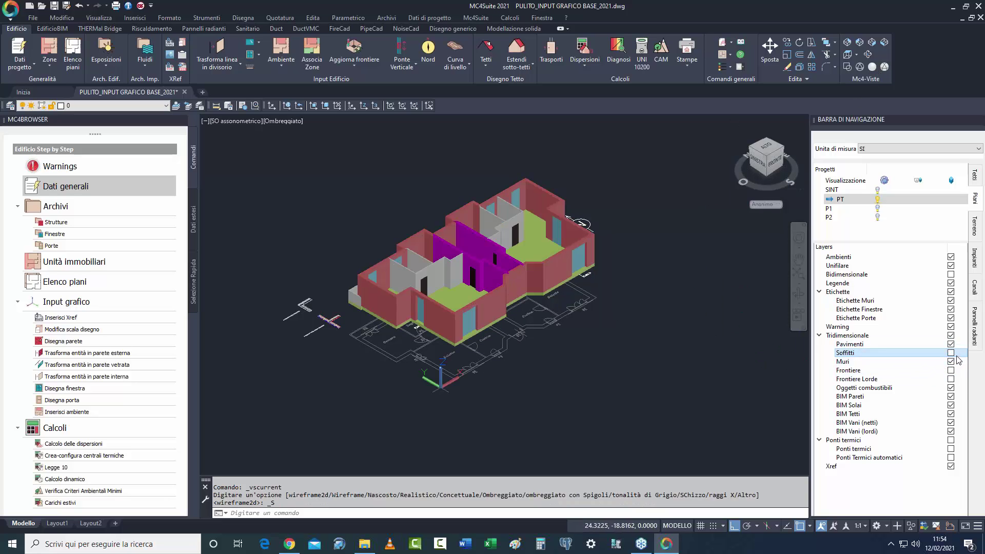
pyautogui.click(951, 353)
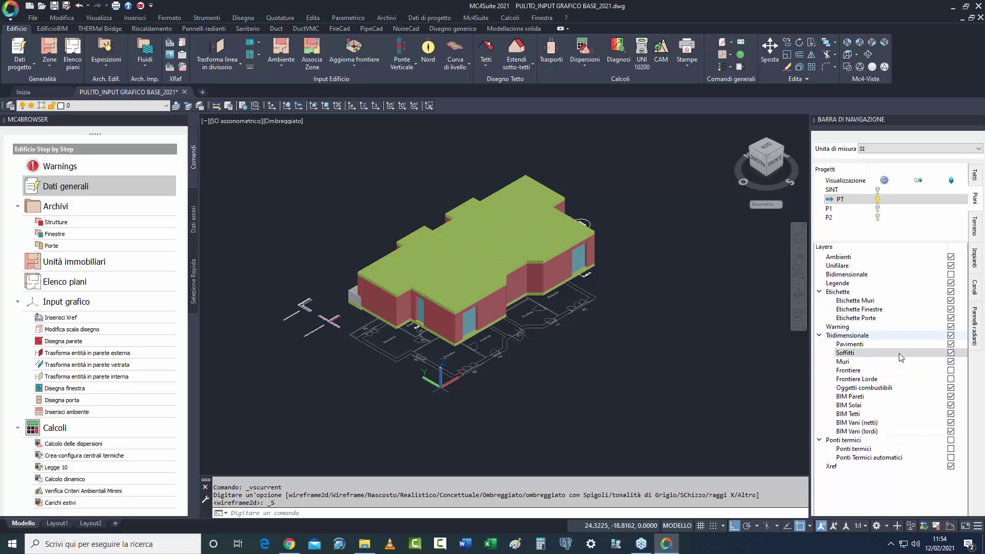
pyautogui.click(950, 292)
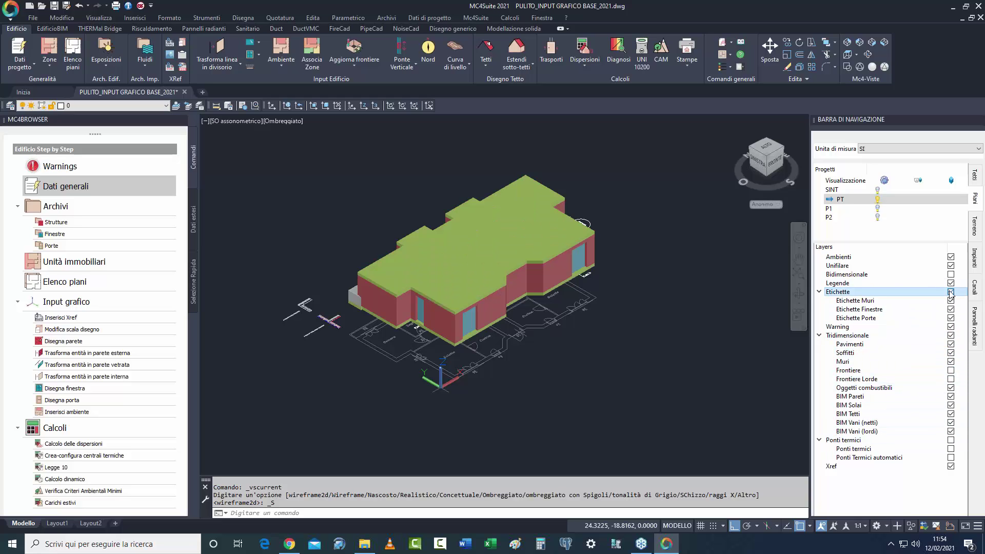
# Examine the drawing's layers in the layer properties manager with the Name column widened to read the full names.
pyautogui.click(953, 471)
pyautogui.moveTo(632, 370); pyautogui.dragTo(619, 408, button='middle')
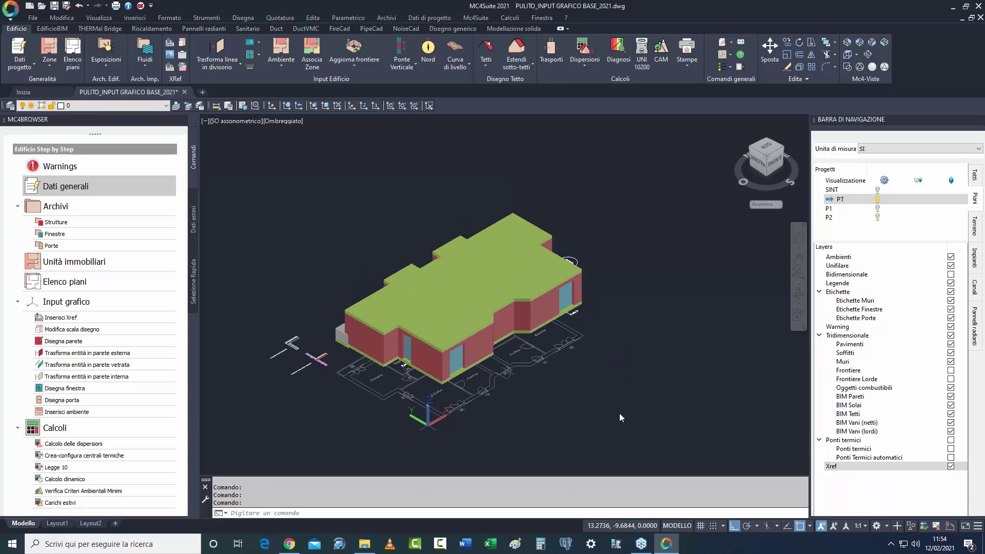
pyautogui.click(10, 106)
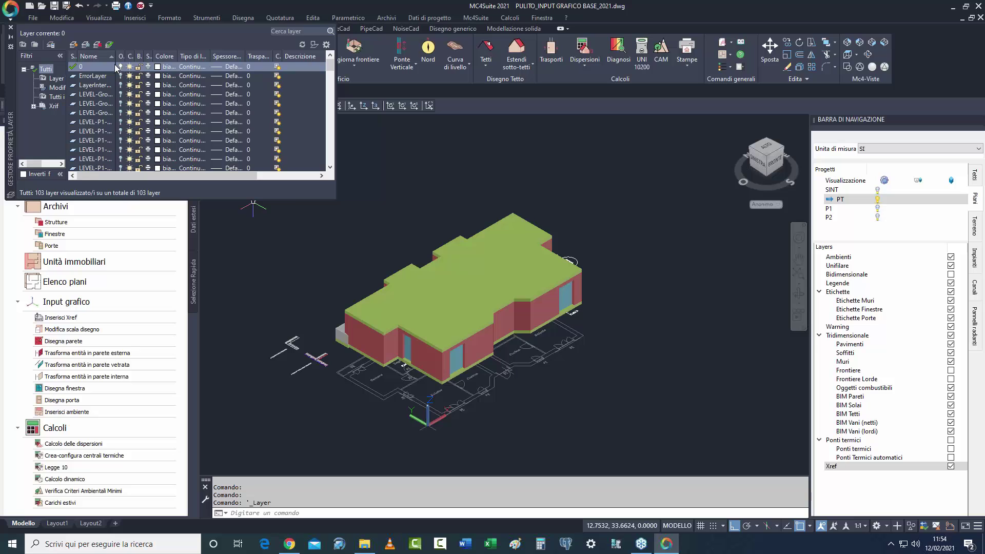
pyautogui.moveTo(114, 58); pyautogui.dragTo(167, 58)
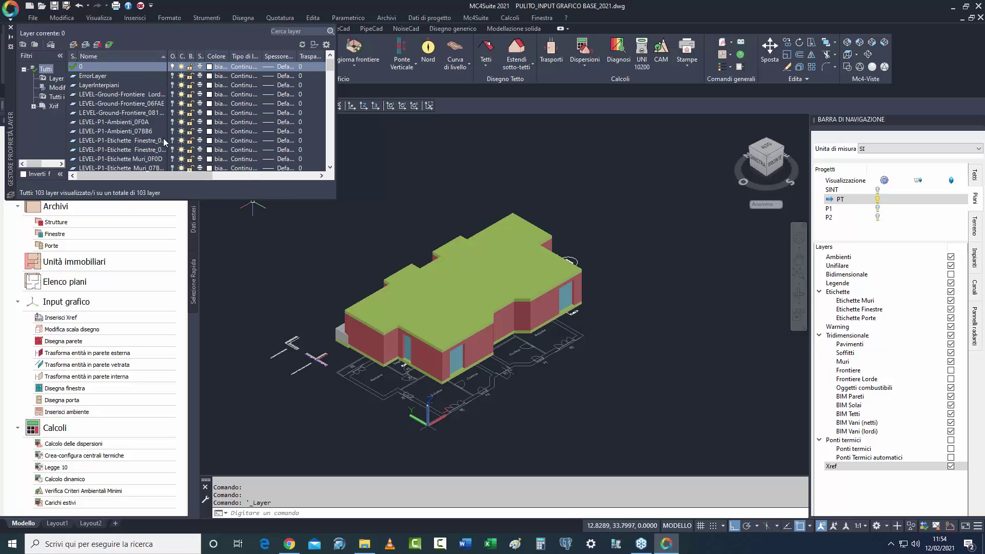
pyautogui.click(10, 27)
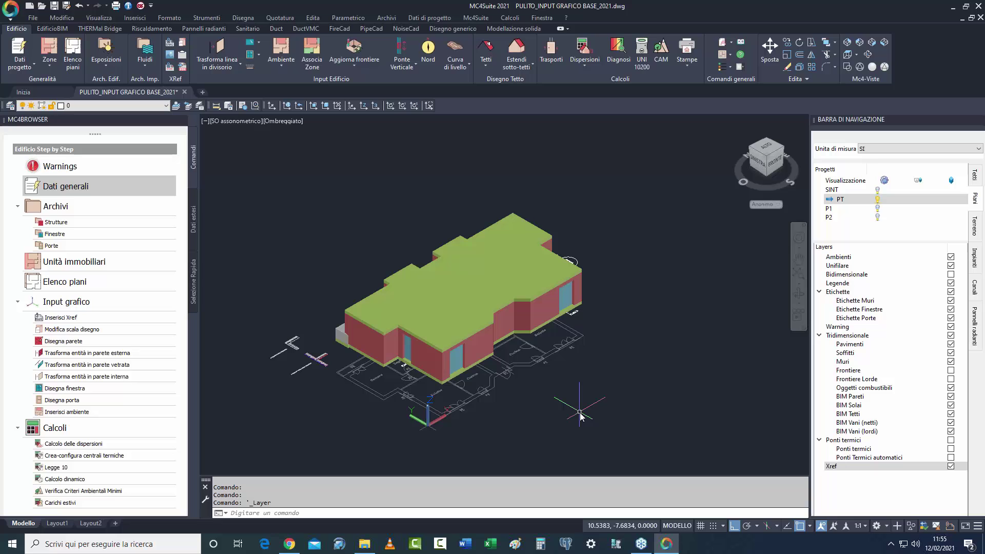
# Close the current drawing with its changes saved and open INPUT GRAFICO BASE_2021_3.1.2.dwg from the WEBINAR INPUT GRAFICO DI BASE 12-02-2021 folder.
pyautogui.click(185, 92)
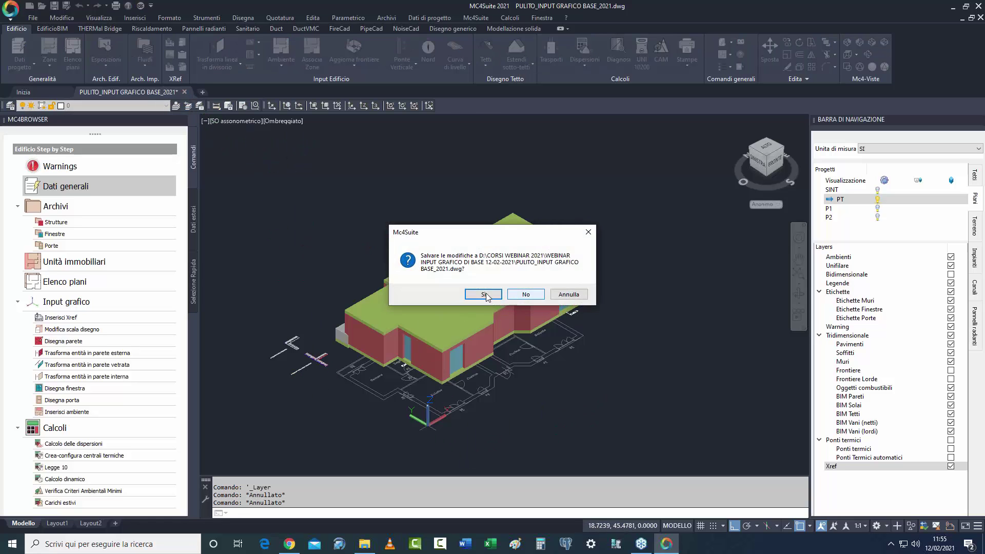
pyautogui.click(484, 296)
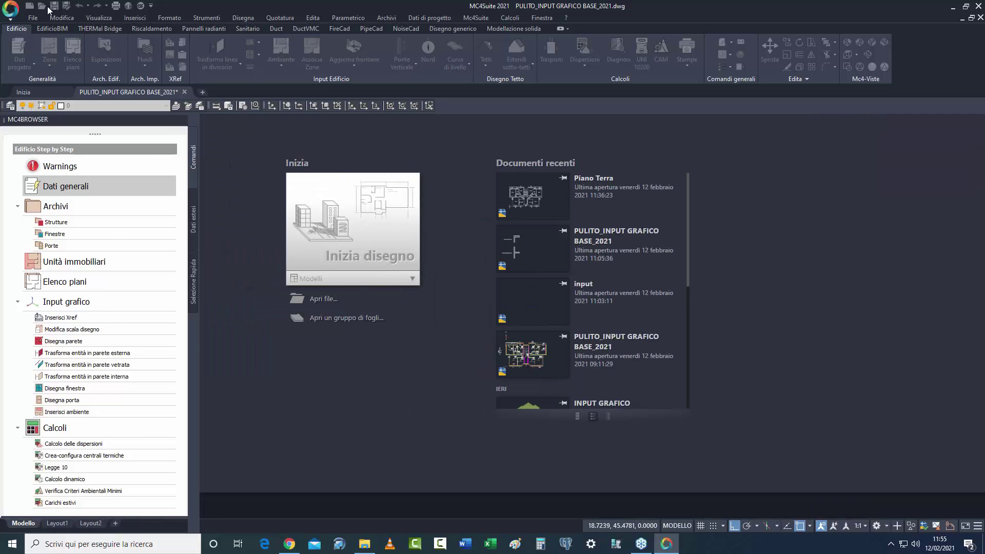
pyautogui.hotkey('ctrl', 'o')
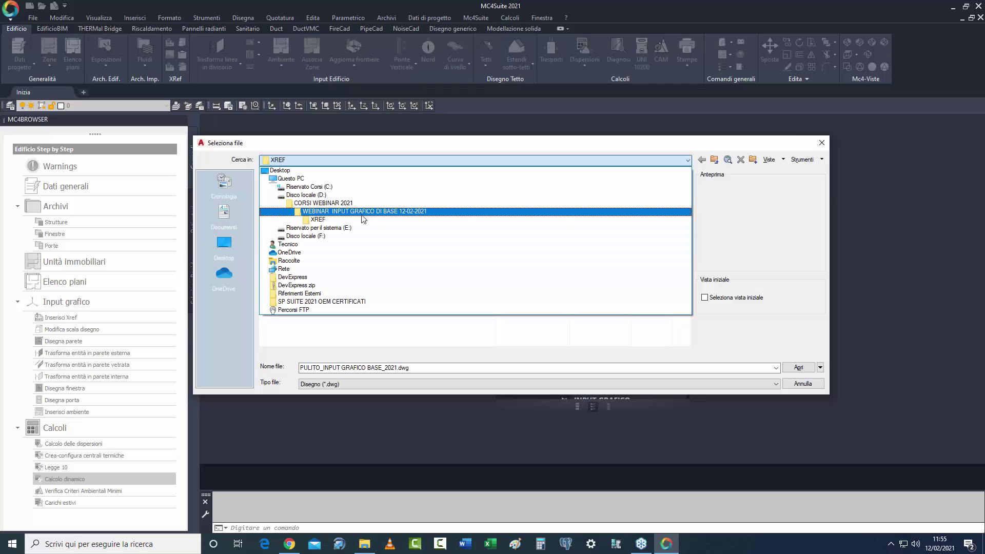
pyautogui.click(350, 212)
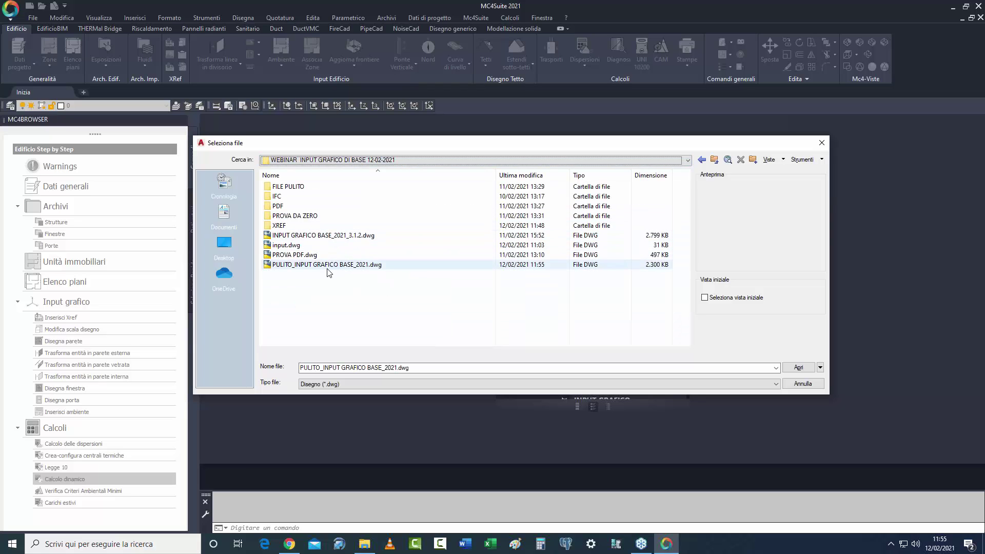
pyautogui.click(323, 235)
pyautogui.click(798, 367)
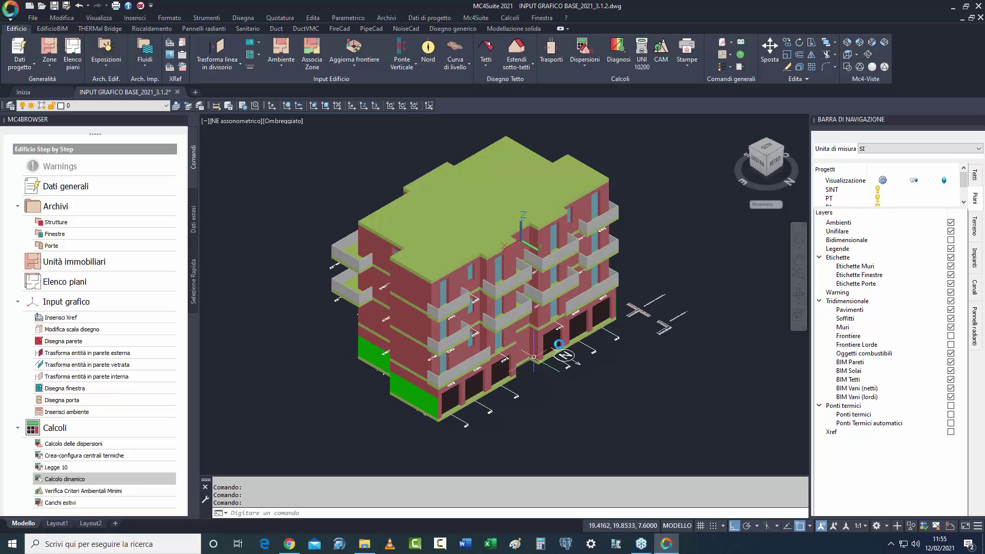
# Run Lettura disegno and Aggiorna frontiere on the multi-storey building model.
pyautogui.click(867, 55)
pyautogui.moveTo(632, 349); pyautogui.dragTo(496, 240)
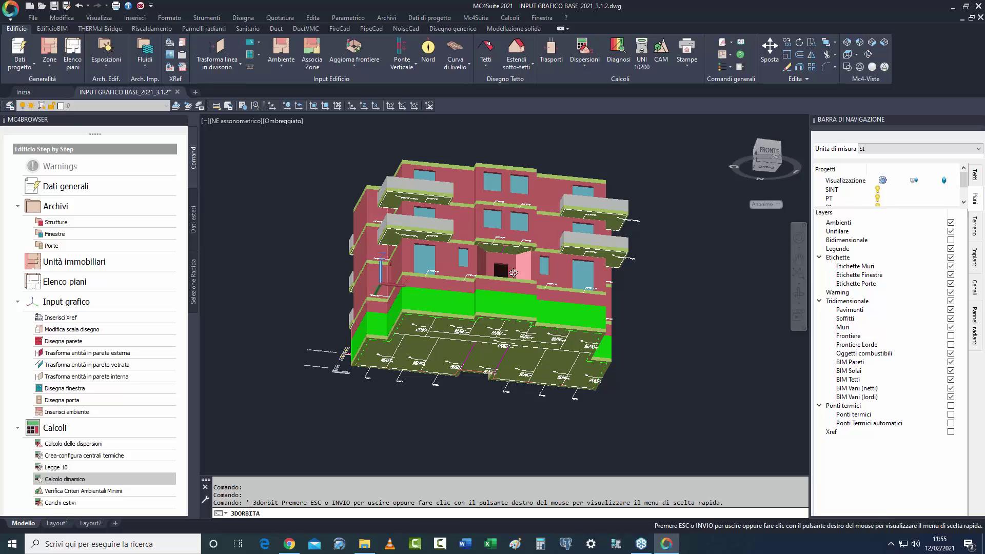
pyautogui.moveTo(520, 288); pyautogui.dragTo(498, 362)
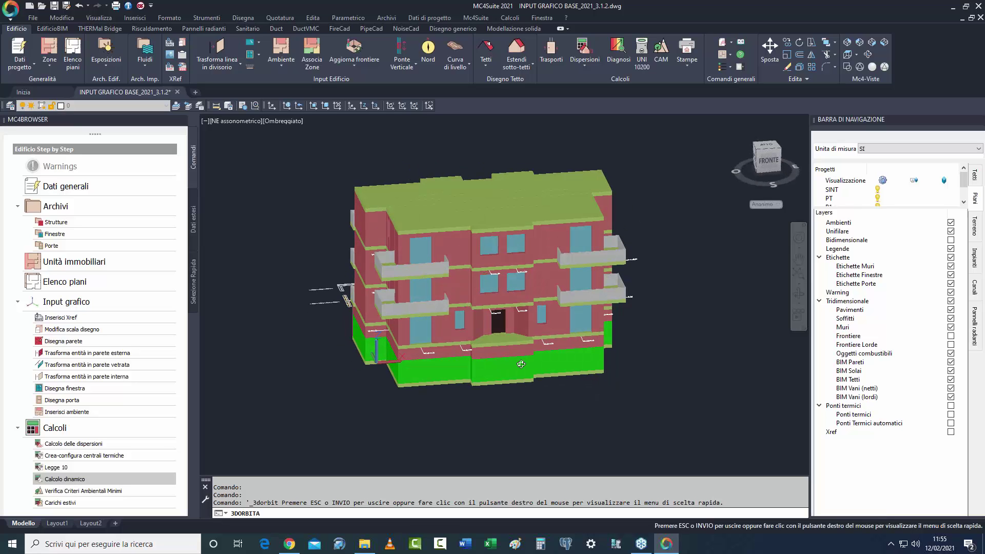
pyautogui.moveTo(532, 401); pyautogui.dragTo(528, 341)
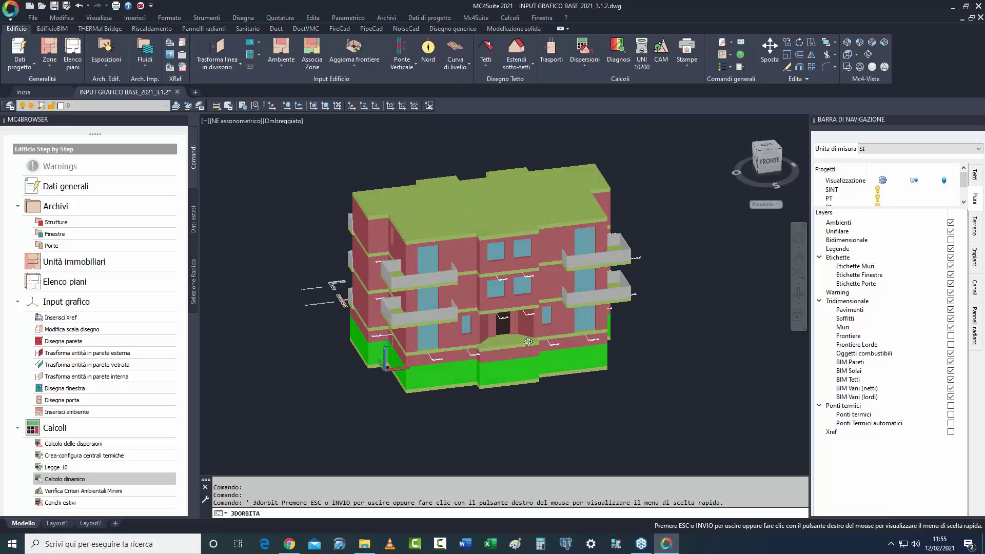
pyautogui.click(354, 65)
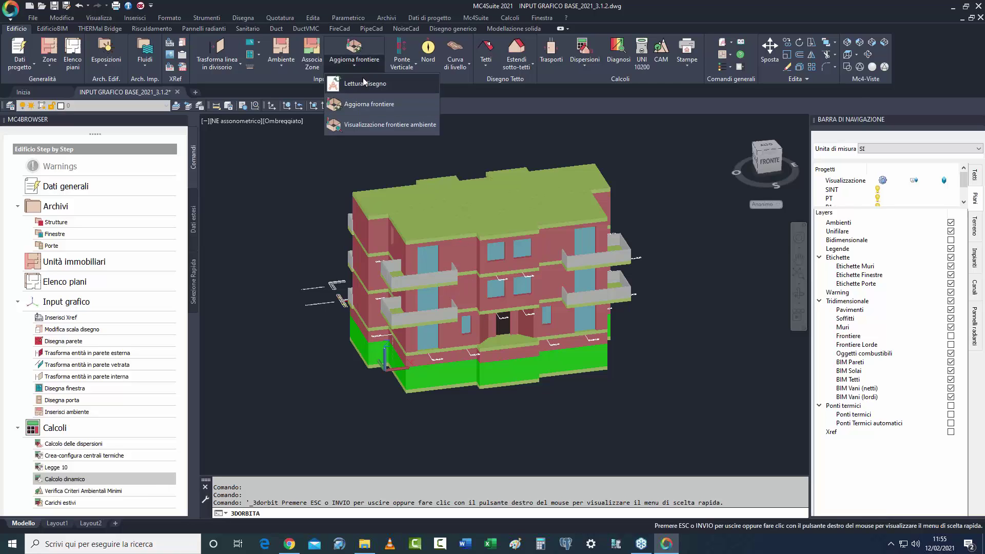
pyautogui.click(347, 74)
pyautogui.click(347, 70)
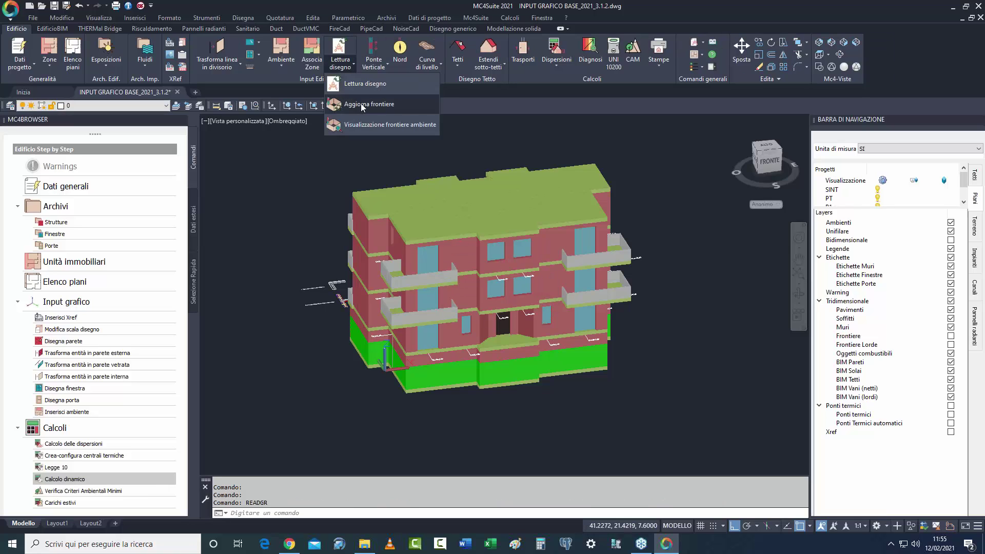
pyautogui.click(380, 106)
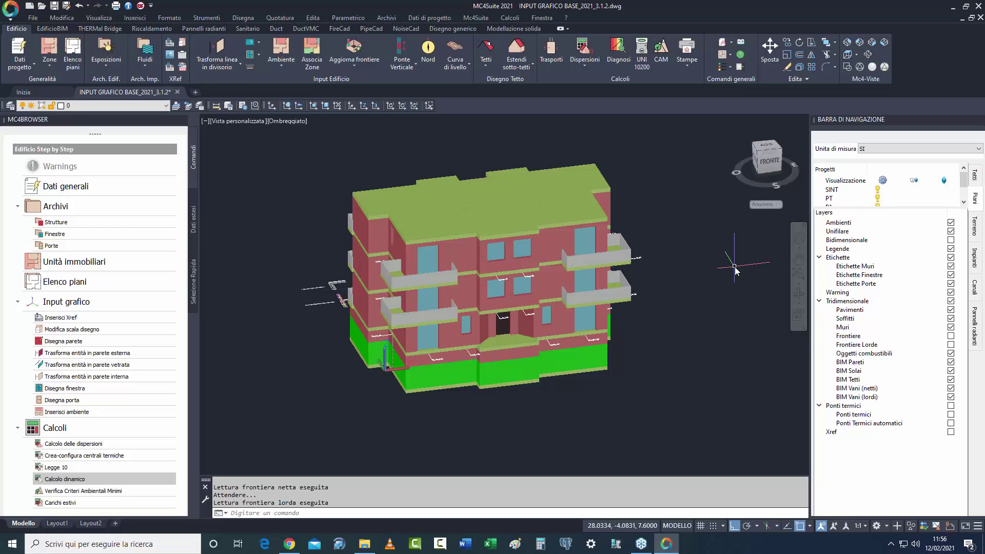
# Inspect the whole building in 3D, comparing the Wireframe 2D and shaded visual styles.
pyautogui.click(870, 56)
pyautogui.moveTo(674, 349); pyautogui.dragTo(590, 359)
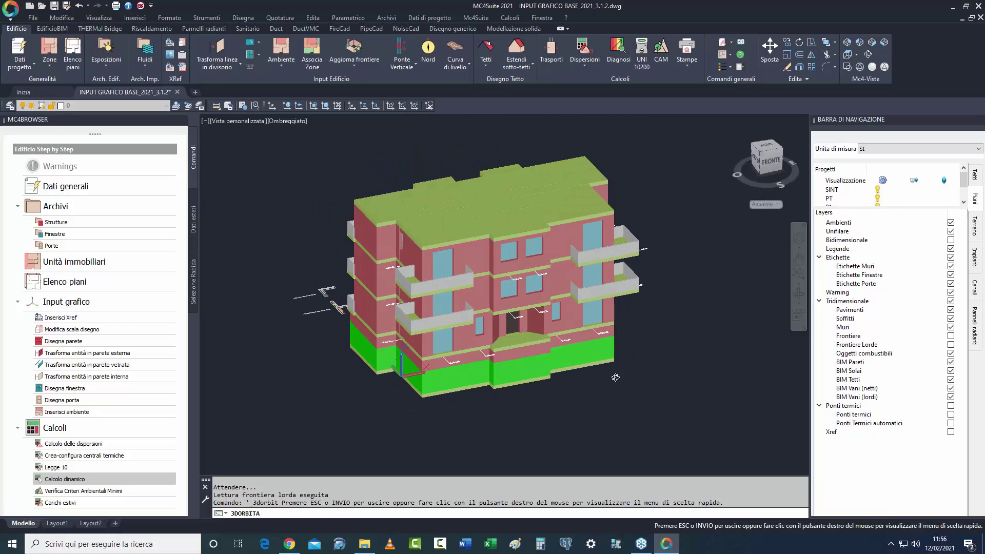
pyautogui.click(951, 301)
pyautogui.click(951, 301)
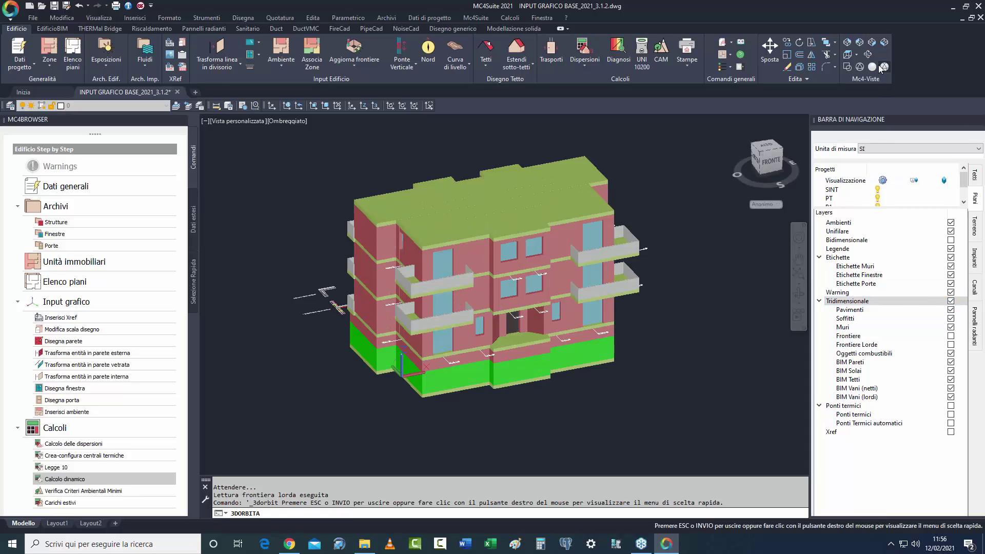
pyautogui.click(847, 67)
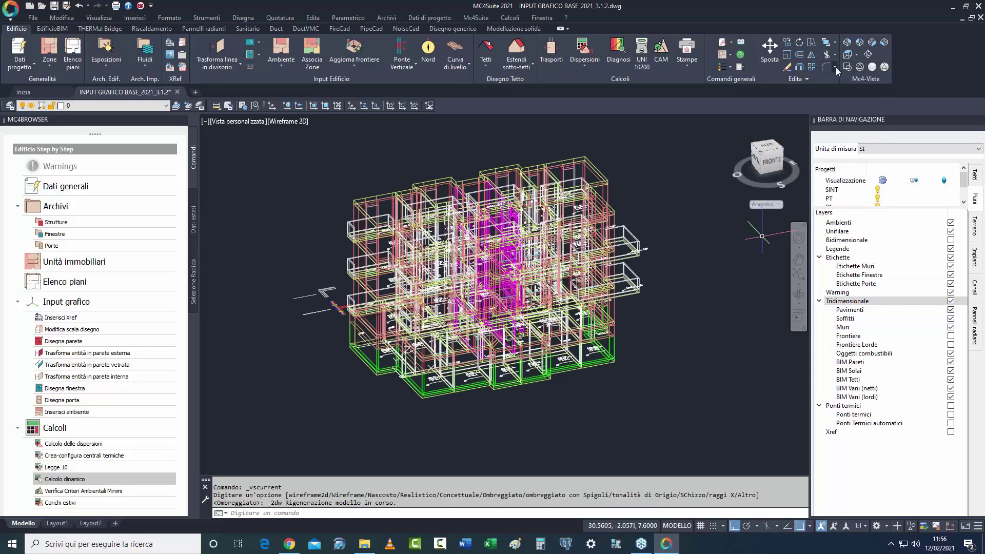
pyautogui.click(873, 67)
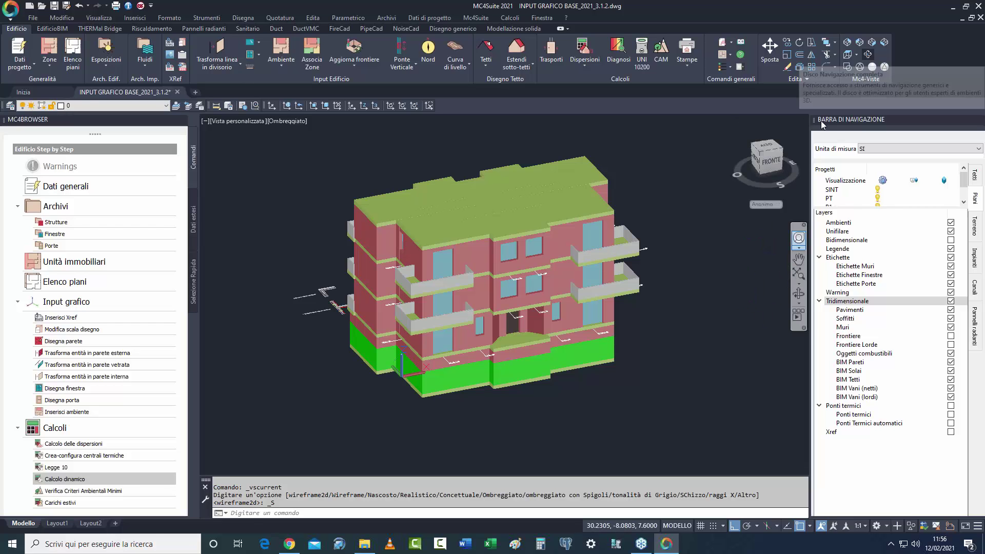
pyautogui.moveTo(431, 236)
pyautogui.keyDown('shift'); pyautogui.mouseDown(button='middle')
pyautogui.moveTo(509, 334)
pyautogui.moveTo(671, 322)
pyautogui.moveTo(613, 365)
pyautogui.moveTo(603, 388)
pyautogui.mouseUp(button='middle'); pyautogui.keyUp('shift')
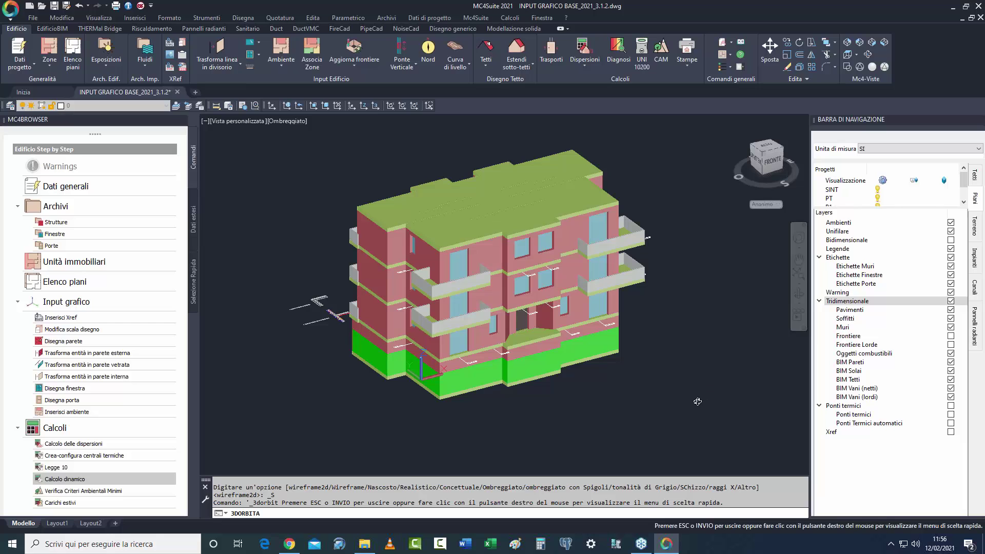
# Display only floor PT in a Wireframe 2D top view and hide the Ambienti layer.
pyautogui.click(850, 66)
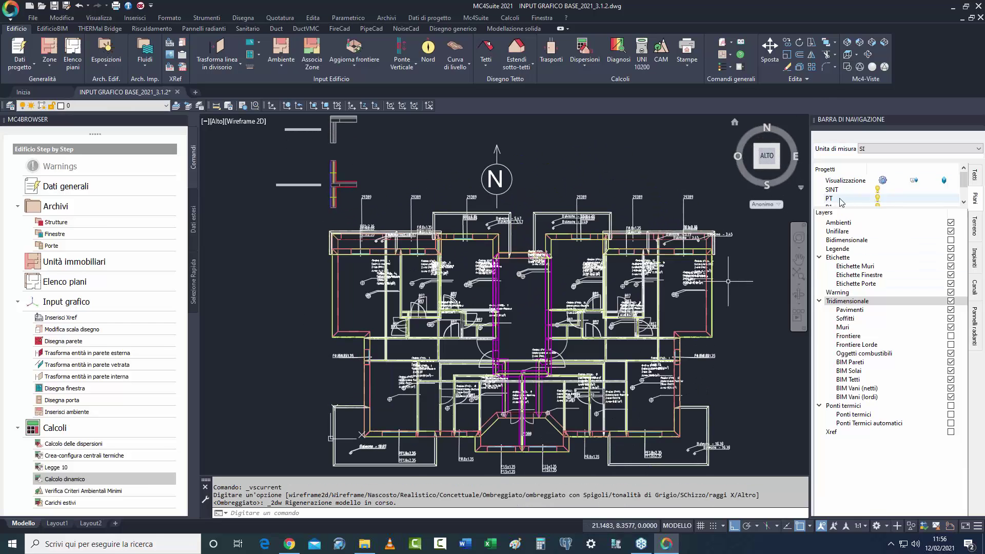
pyautogui.moveTo(715, 408); pyautogui.dragTo(687, 356, button='middle')
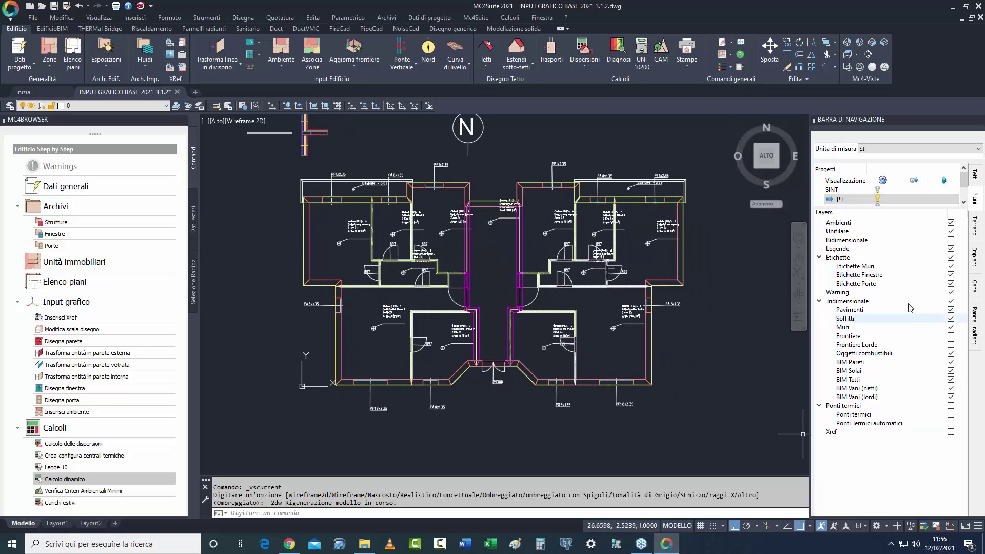
pyautogui.click(950, 223)
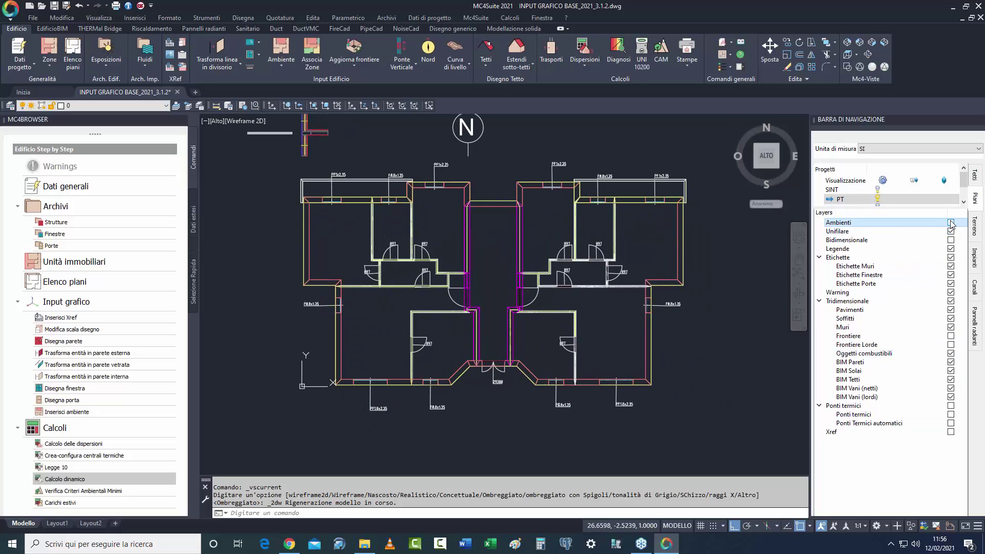
# Examine how external walls, internal partitions and stairwell walls join in the floor PT plan.
pyautogui.moveTo(403, 232); pyautogui.dragTo(344, 318, button='middle')
pyautogui.scroll(5, 393, 235)
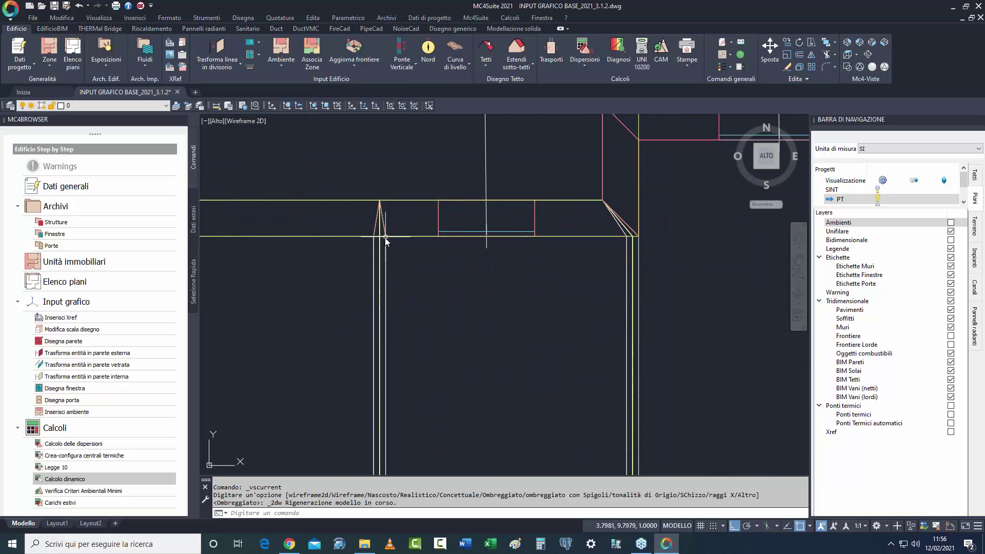
pyautogui.scroll(-8, 461, 286)
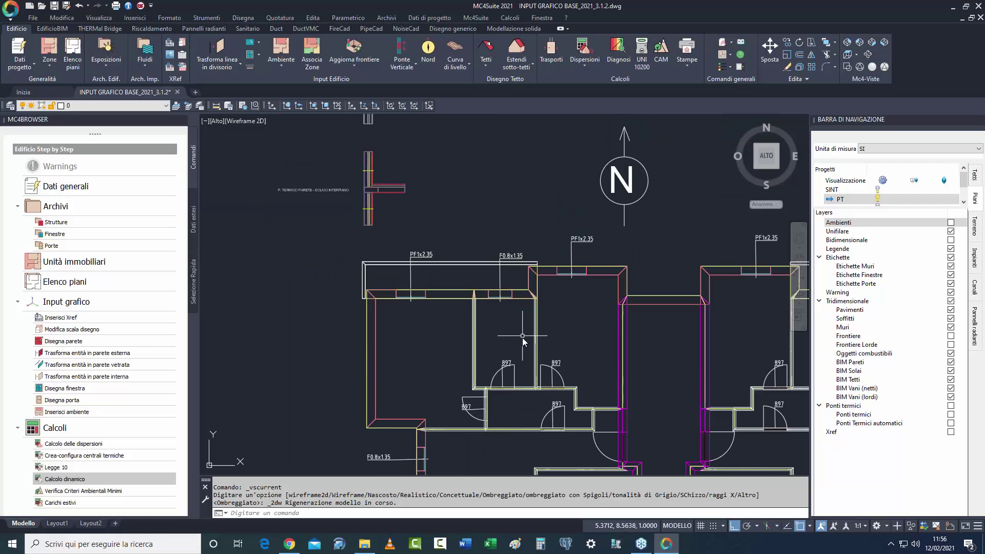
pyautogui.scroll(10, 461, 275)
pyautogui.scroll(-8, 542, 226)
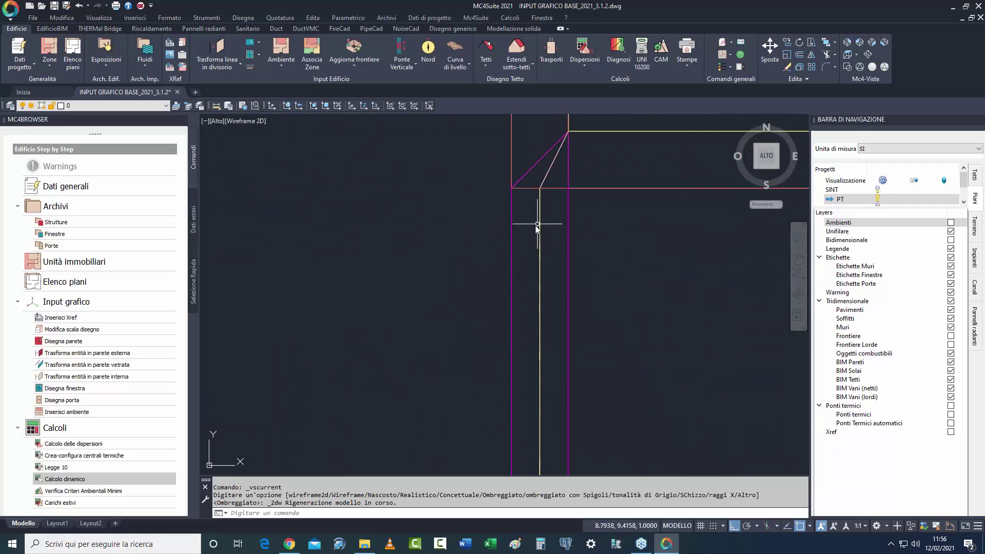
pyautogui.moveTo(534, 327); pyautogui.dragTo(499, 288, button='middle')
pyautogui.scroll(6, 495, 268)
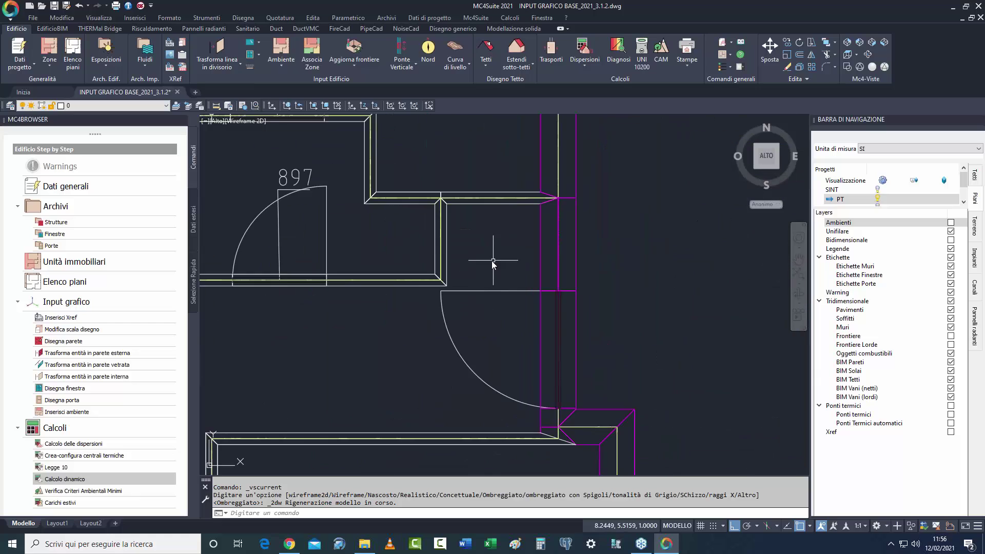
pyautogui.scroll(-8, 450, 242)
pyautogui.scroll(8, 447, 314)
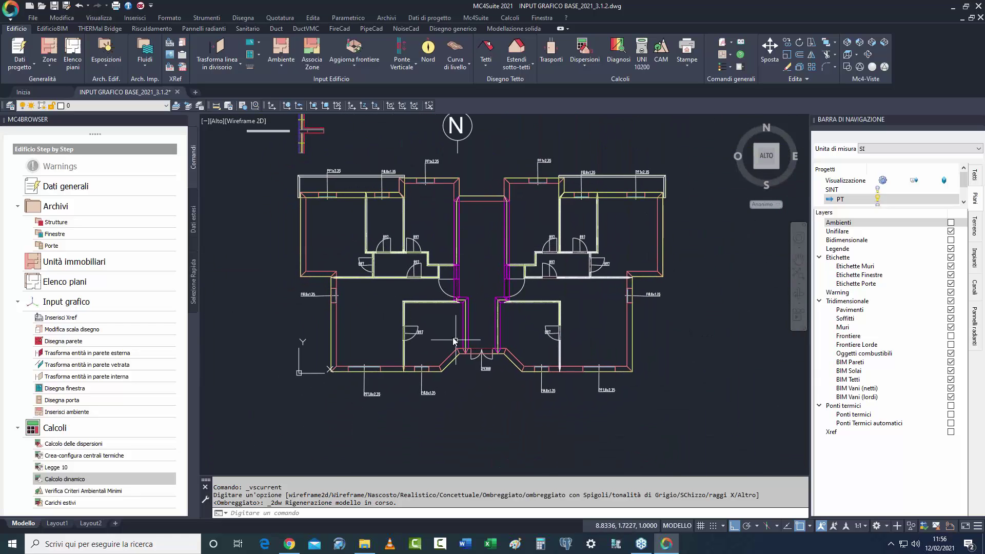
pyautogui.scroll(2, 447, 313)
pyautogui.scroll(-4, 444, 315)
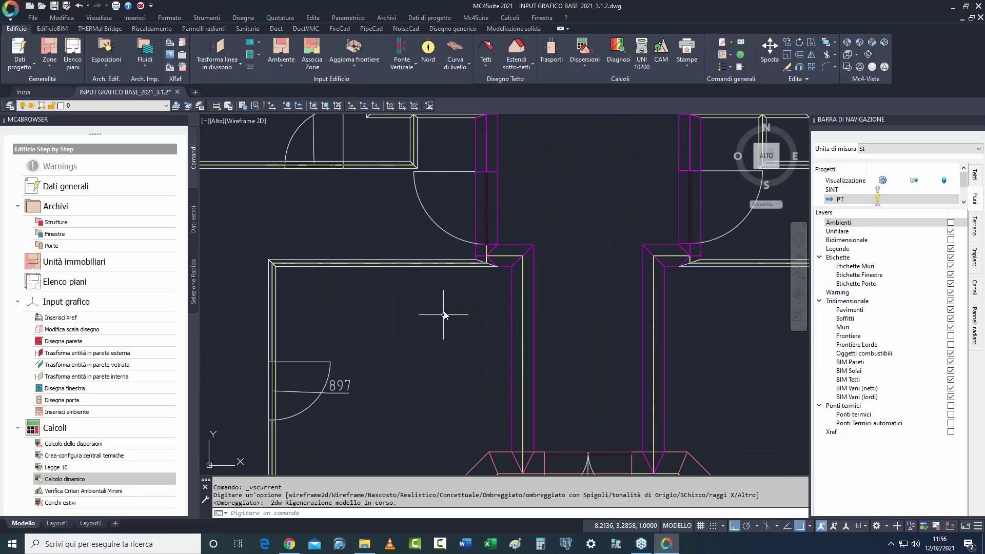
pyautogui.scroll(-2, 441, 368)
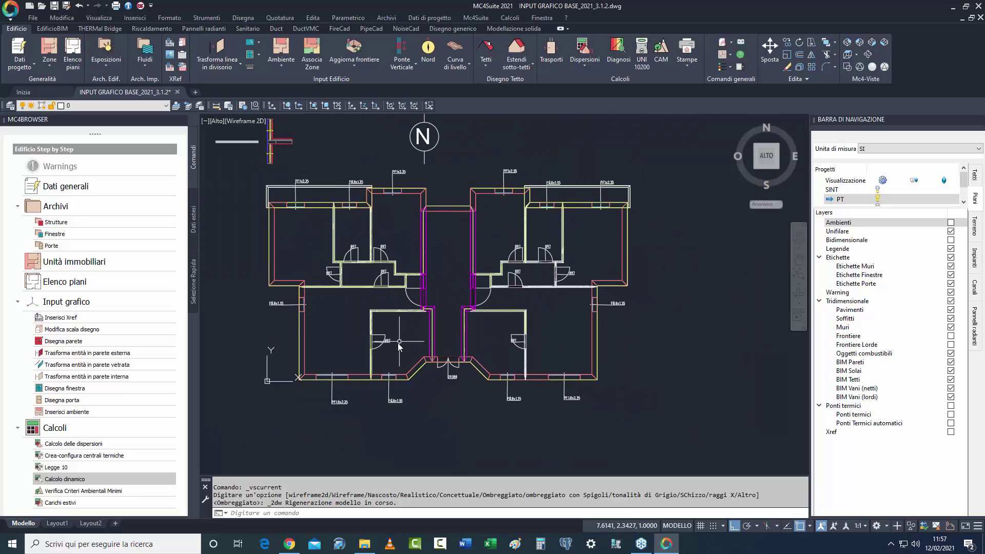
# Display floor PT in a shaded southwest isometric view with the Frontiere layer on.
pyautogui.click(884, 43)
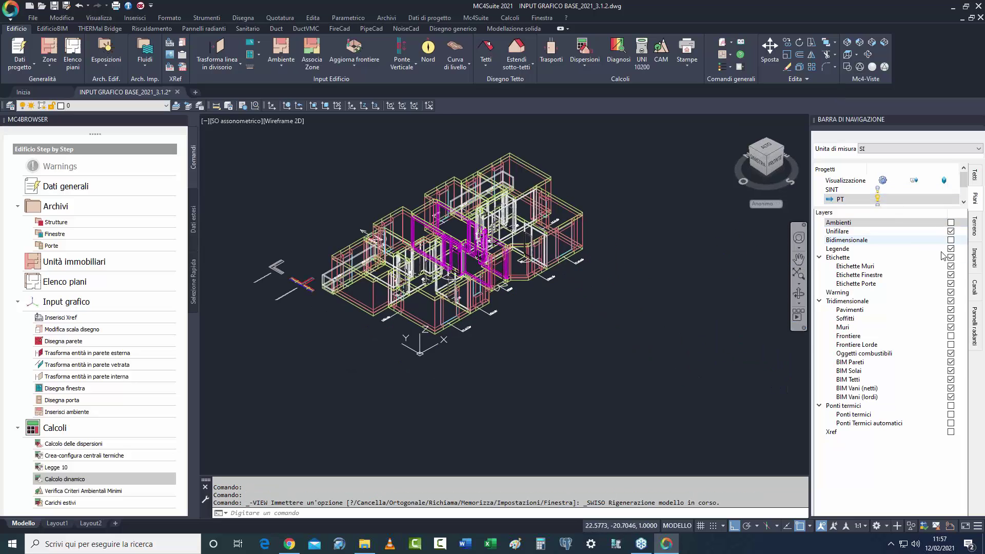
pyautogui.click(951, 337)
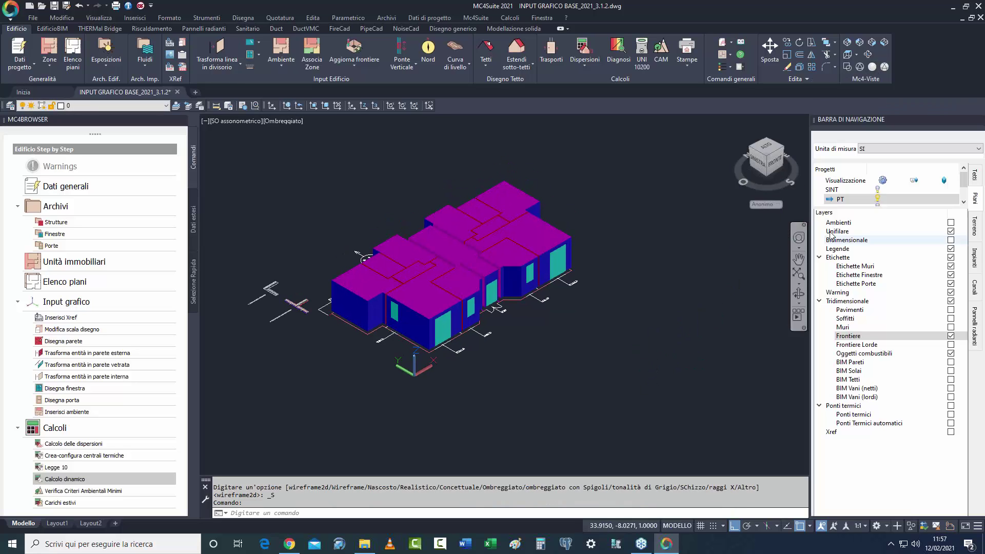
# Make the basement floor SINT the active floor and view its boundary surfaces in 3D.
pyautogui.moveTo(885, 208); pyautogui.dragTo(883, 253)
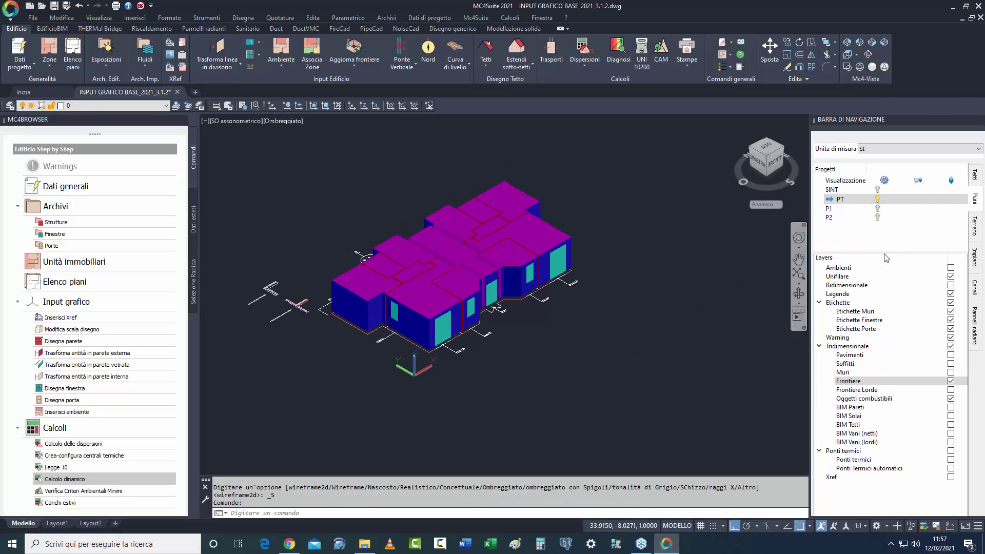
pyautogui.click(843, 191)
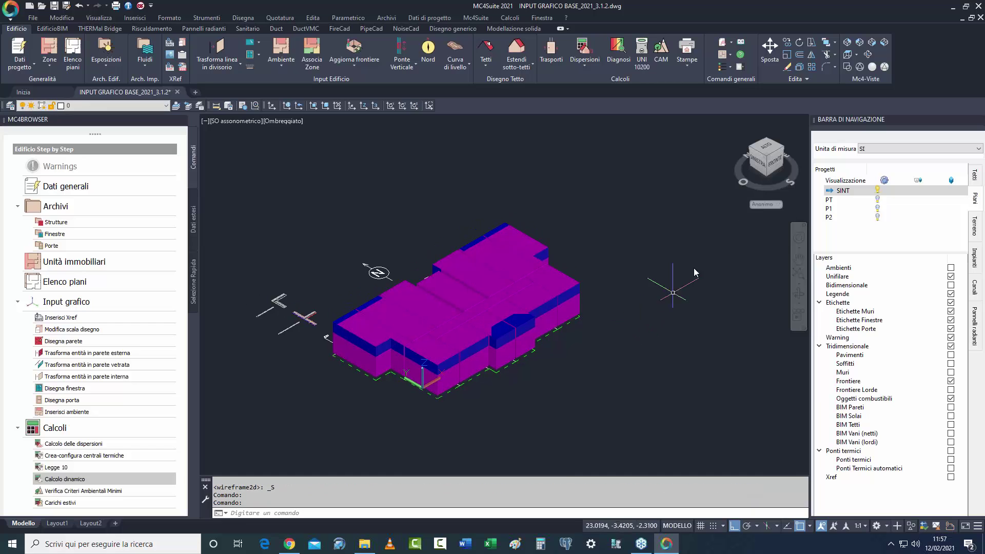
pyautogui.click(867, 54)
pyautogui.moveTo(605, 331); pyautogui.dragTo(564, 339)
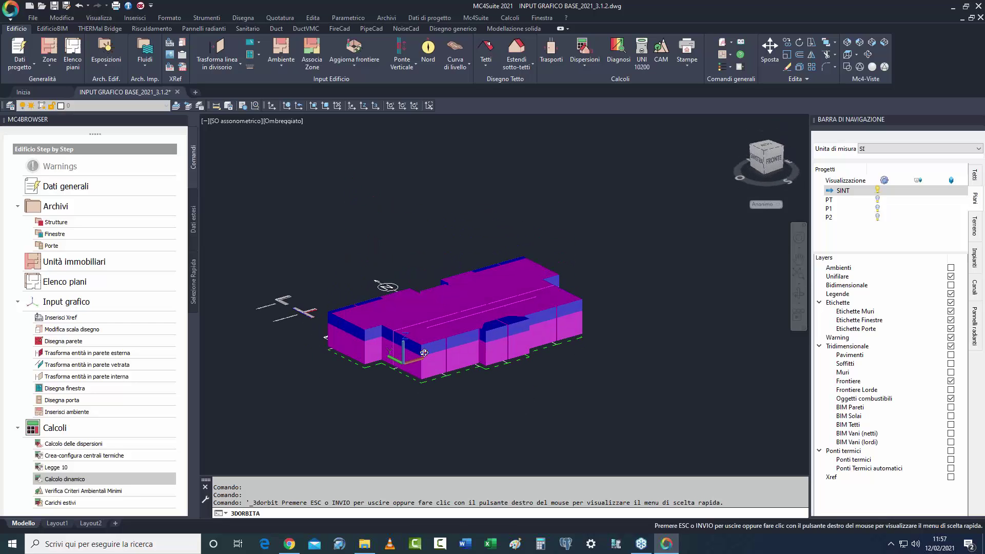
# Make floor PT the active floor and inspect its boundary surfaces in 3D from above, below and the sides.
pyautogui.moveTo(432, 353); pyautogui.dragTo(492, 350)
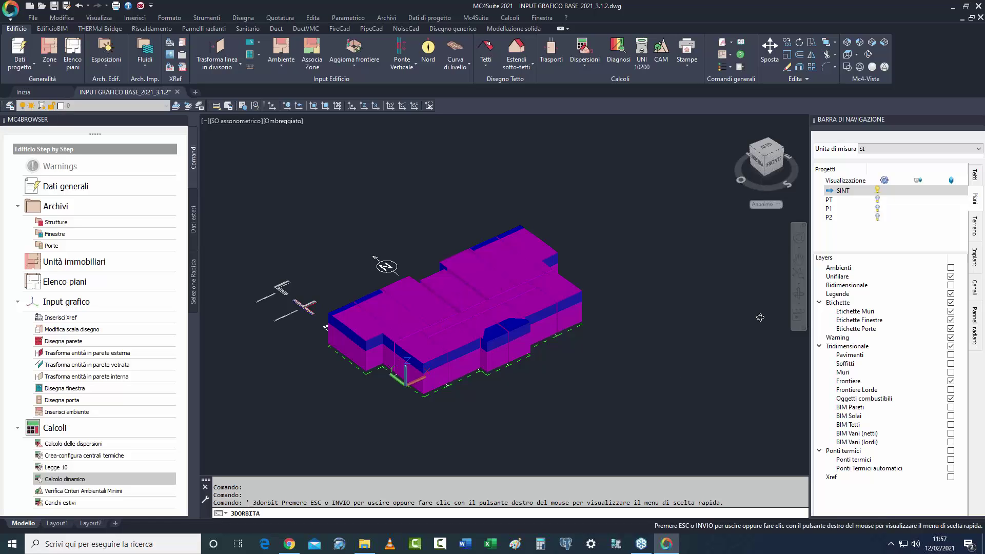
pyautogui.click(840, 200)
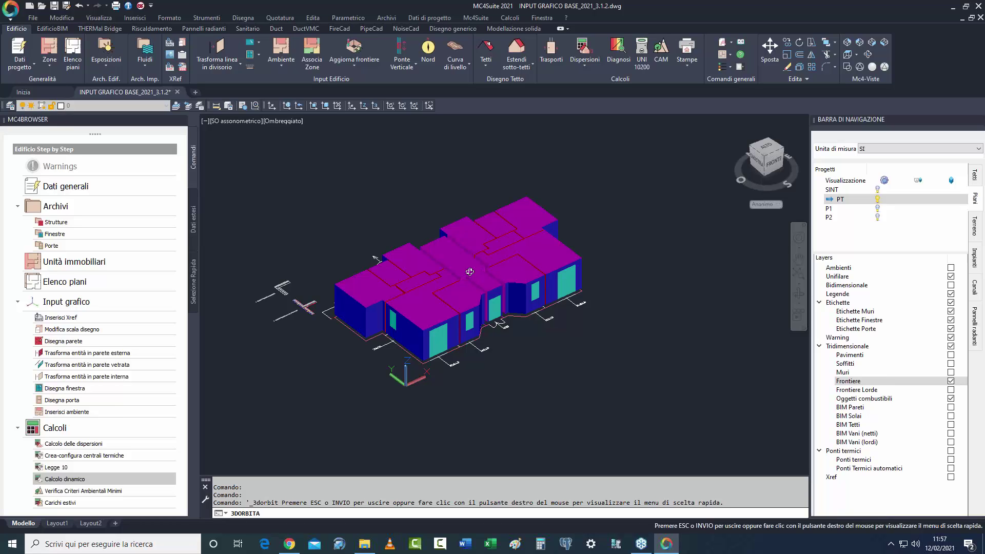
pyautogui.moveTo(514, 317); pyautogui.dragTo(532, 272)
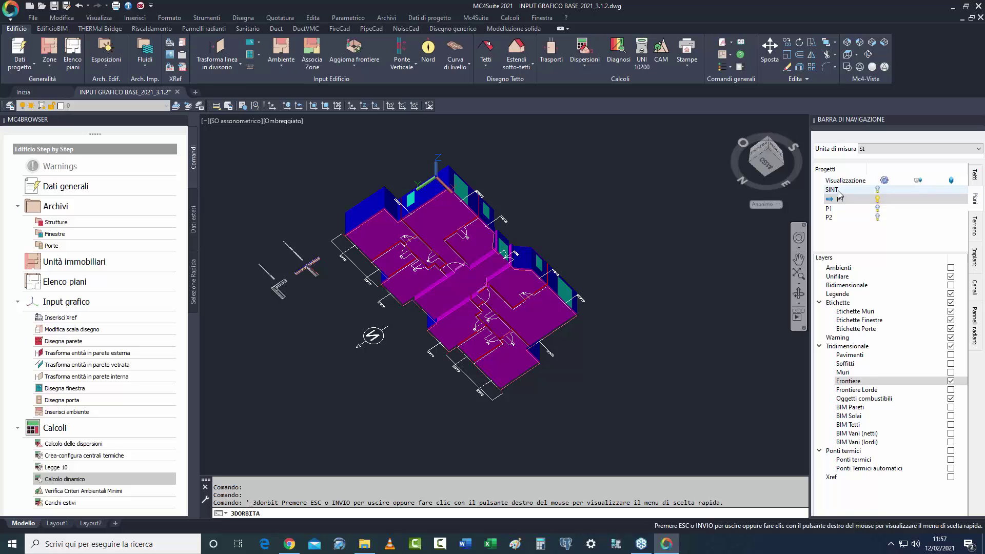
pyautogui.moveTo(490, 316); pyautogui.dragTo(478, 290)
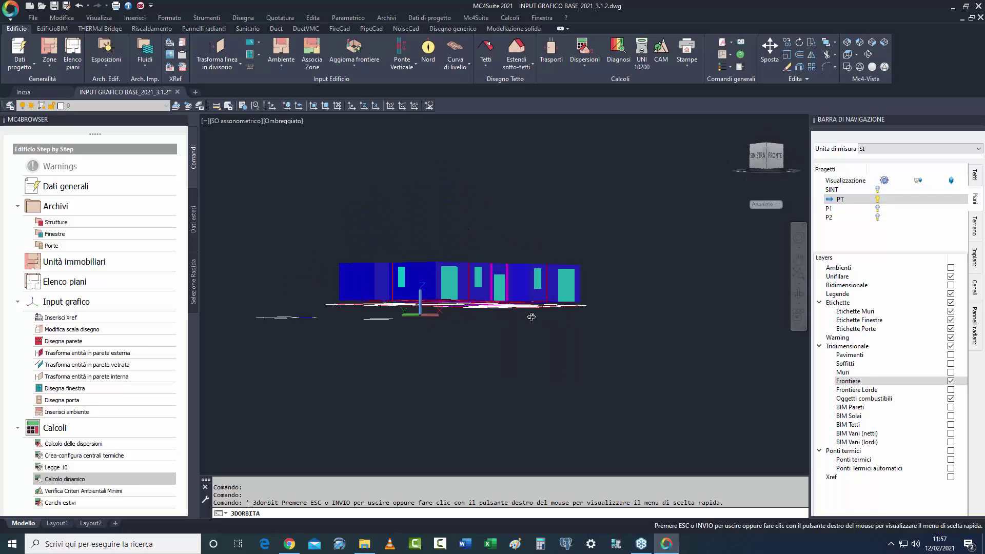
pyautogui.moveTo(531, 316); pyautogui.dragTo(526, 378)
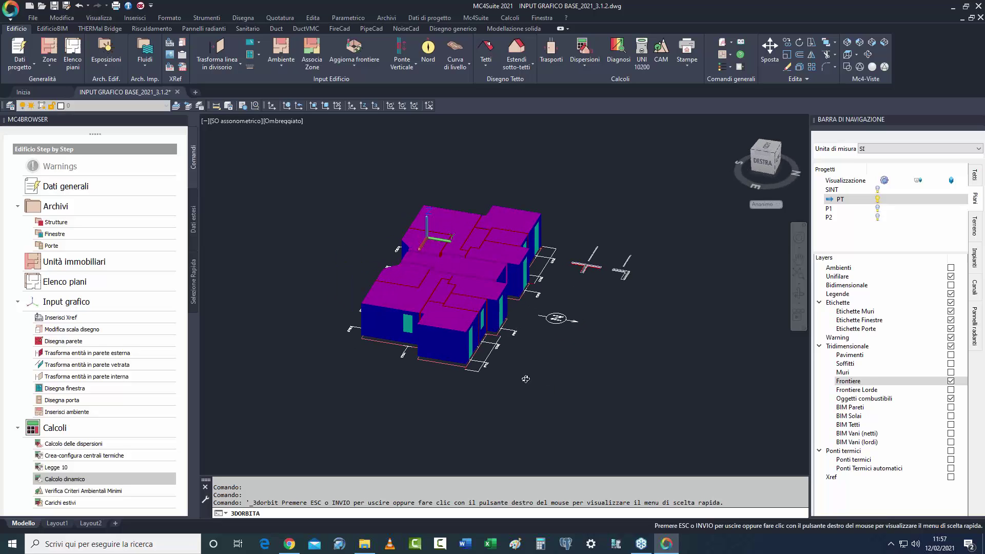
pyautogui.scroll(4, 432, 327)
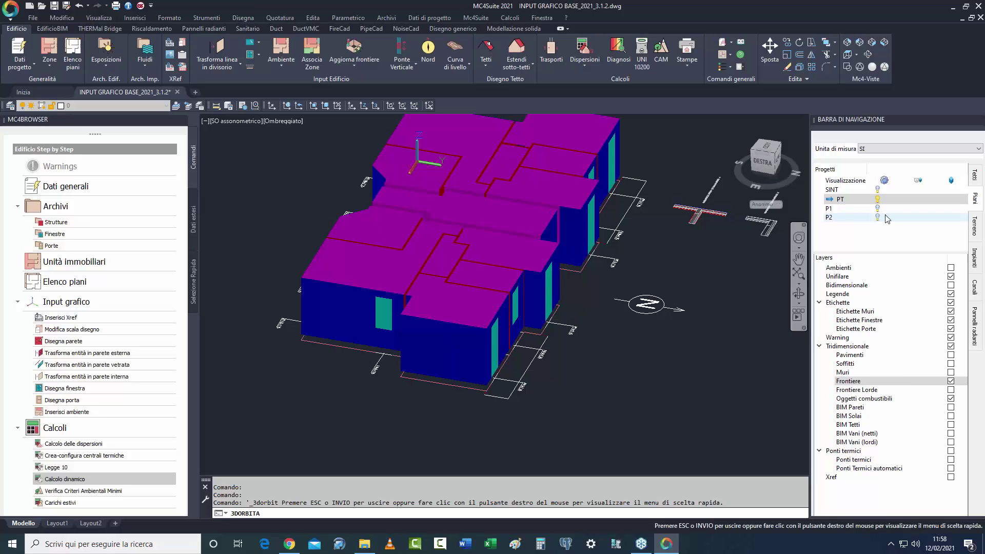
# Show floors P2, P1 and SINT together with PT and view the whole building's boundary surfaces in 3D.
pyautogui.click(877, 217)
pyautogui.click(877, 208)
pyautogui.click(877, 190)
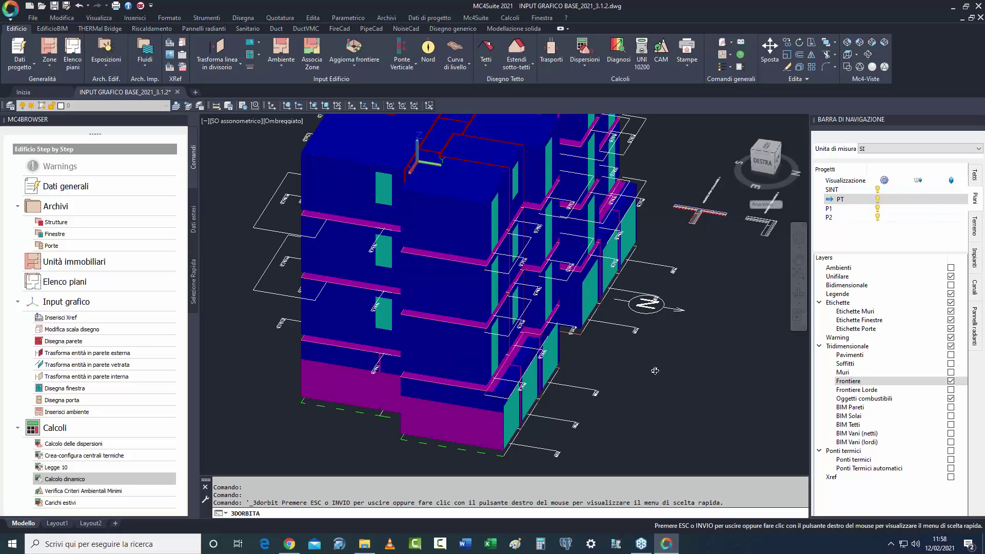
pyautogui.click(868, 57)
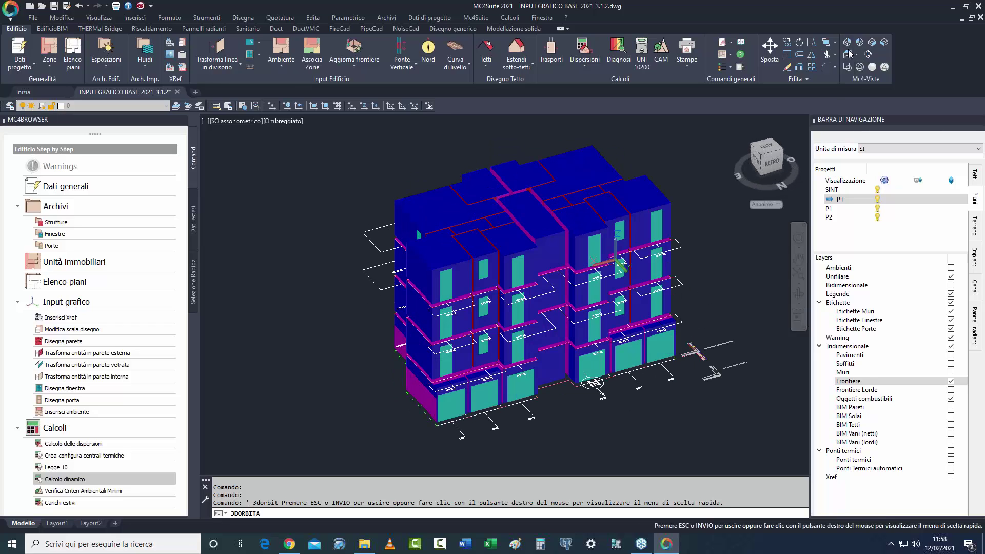
# Display only floor PT in a Wireframe 2D top view, with the Tridimensionale layers on but Frontiere off.
pyautogui.click(849, 53)
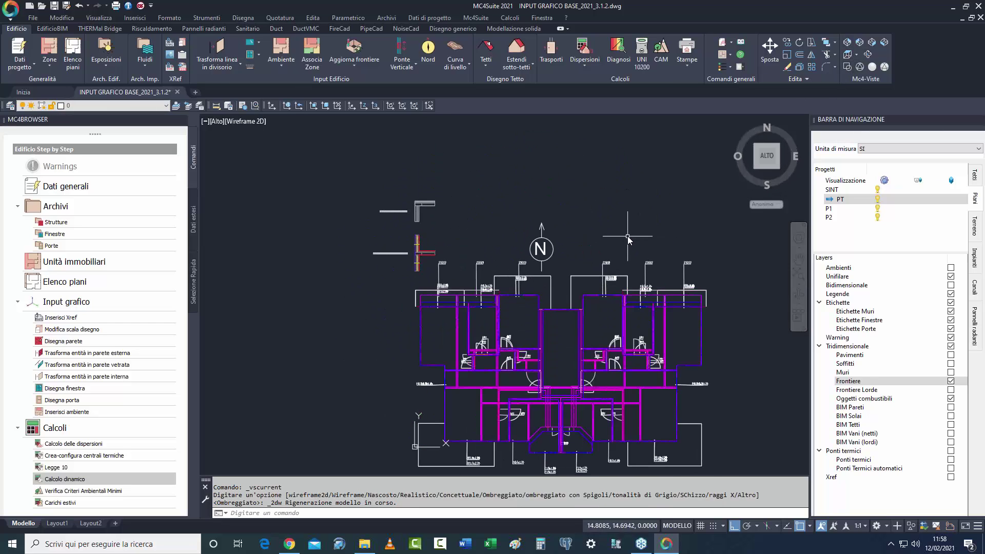
pyautogui.doubleClick(840, 199)
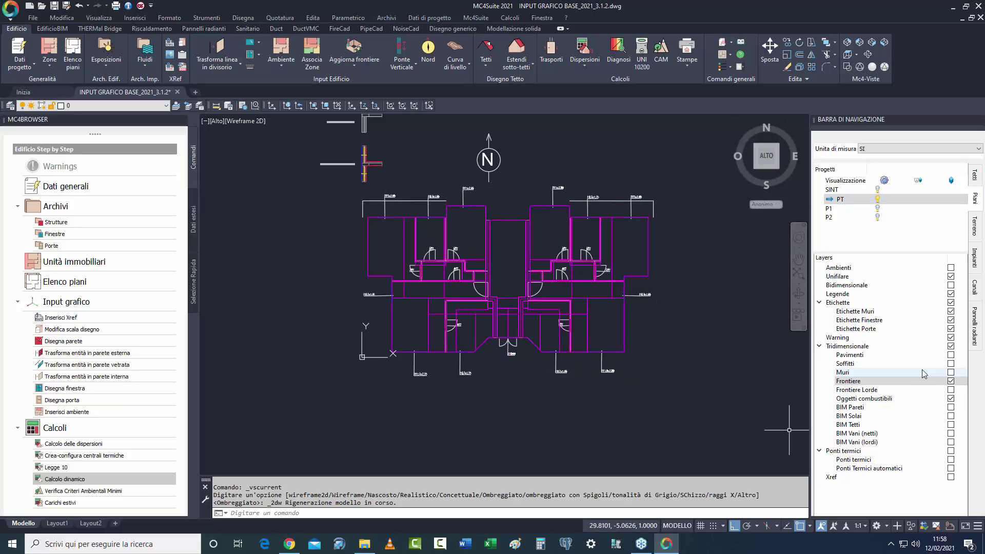
pyautogui.click(950, 346)
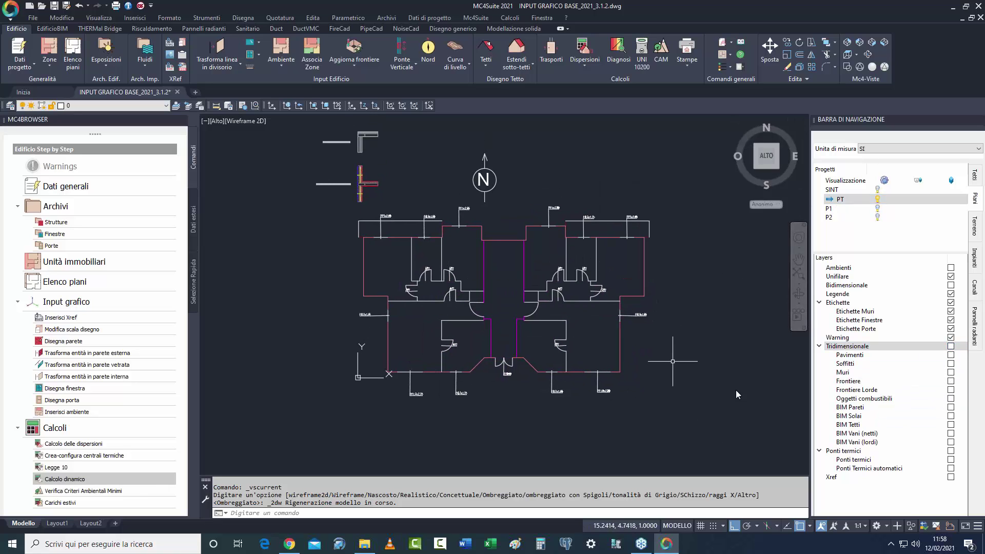
pyautogui.click(950, 345)
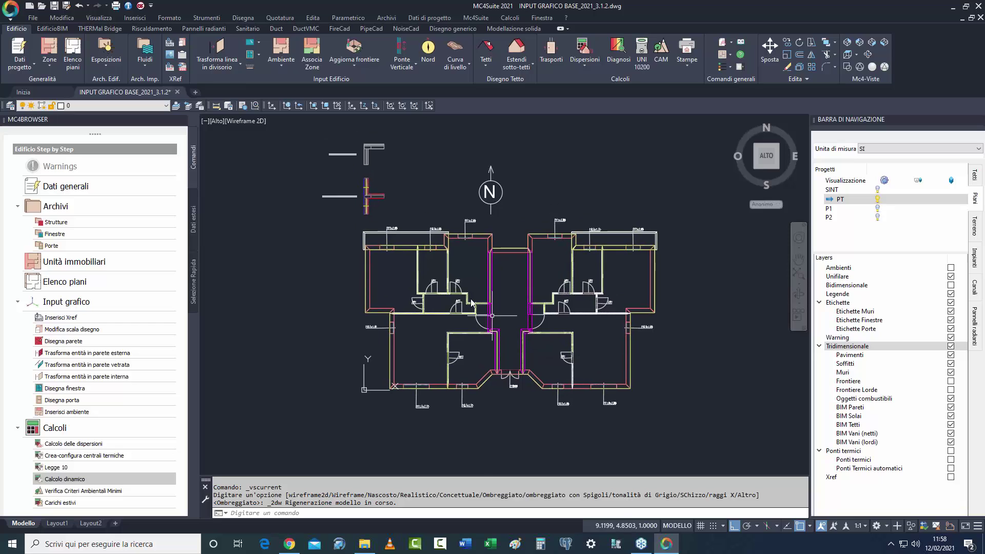
pyautogui.scroll(6, 472, 302)
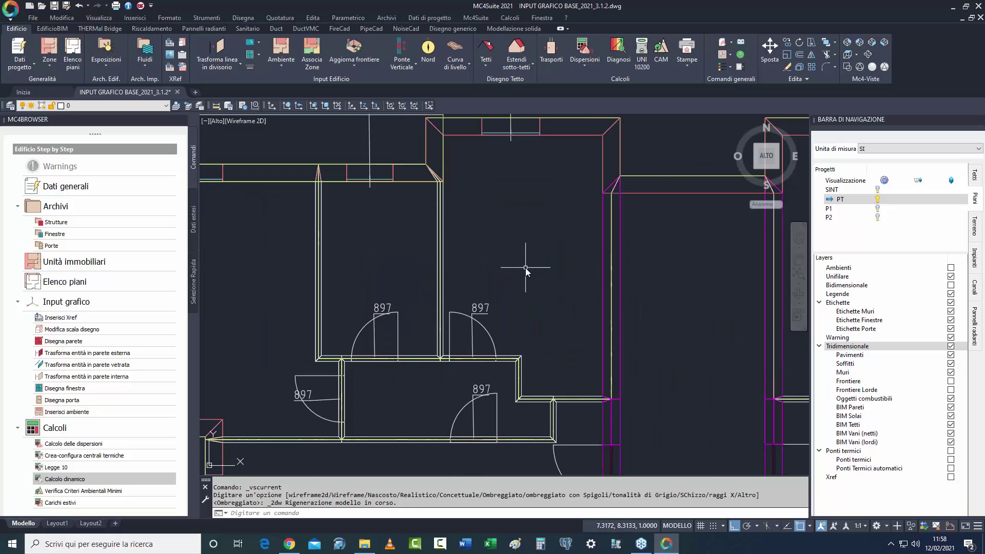
pyautogui.scroll(5, 520, 233)
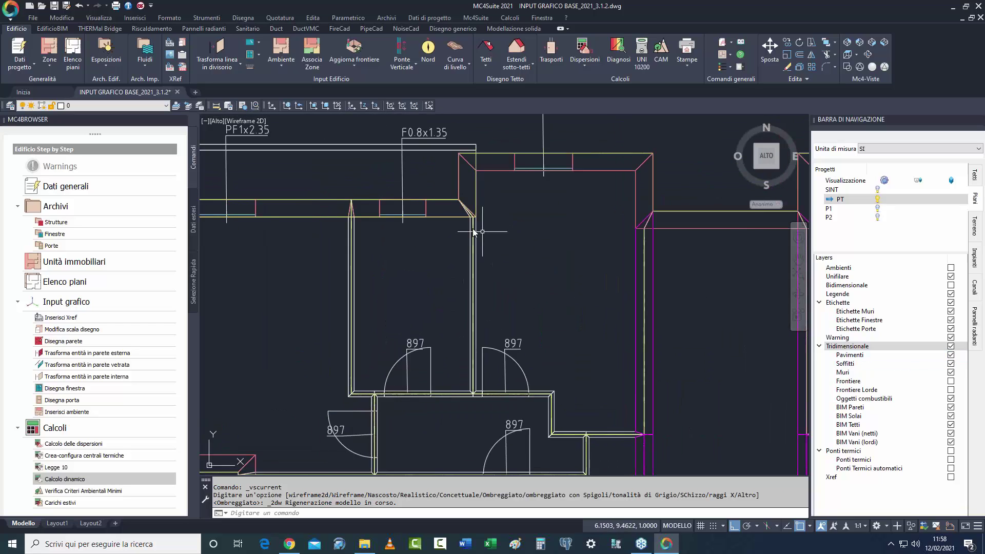
# Move the internal partition beside the F0.8x1.35 window so its end meets the external wall corner, and redisplay the Tridimensionale layers.
pyautogui.click(950, 347)
pyautogui.click(475, 287)
pyautogui.click(431, 332)
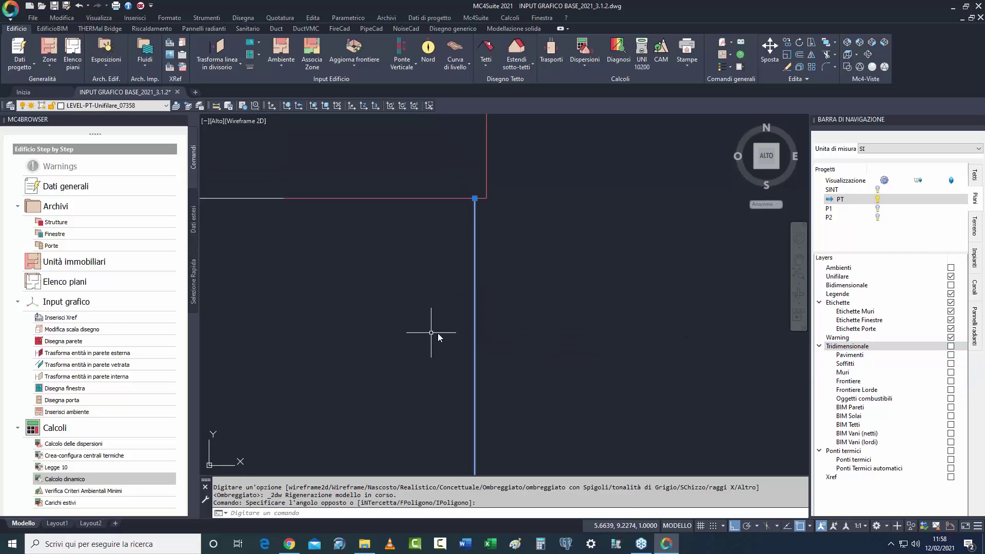
pyautogui.rightClick(438, 334)
pyautogui.click(459, 190)
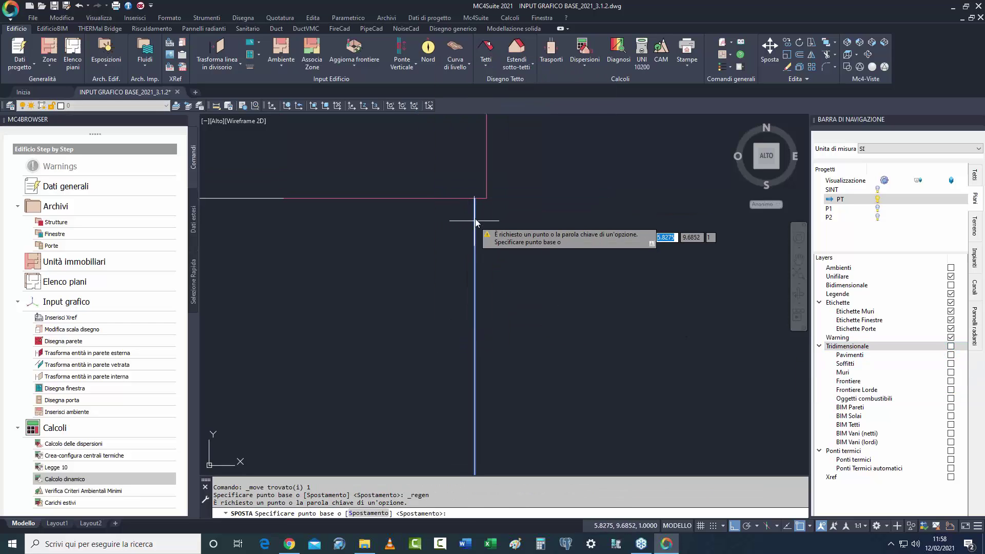
pyautogui.click(477, 199)
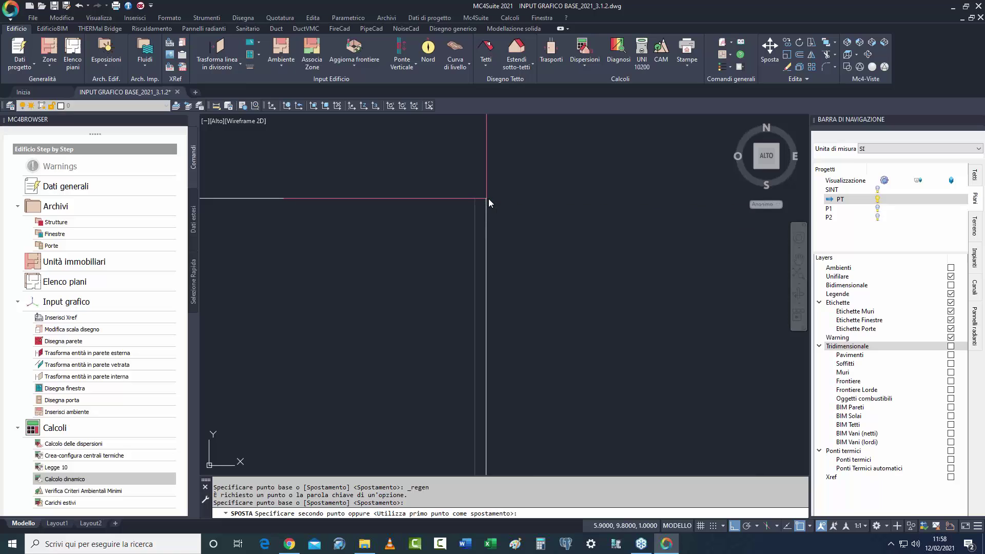
pyautogui.click(488, 199)
pyautogui.click(951, 347)
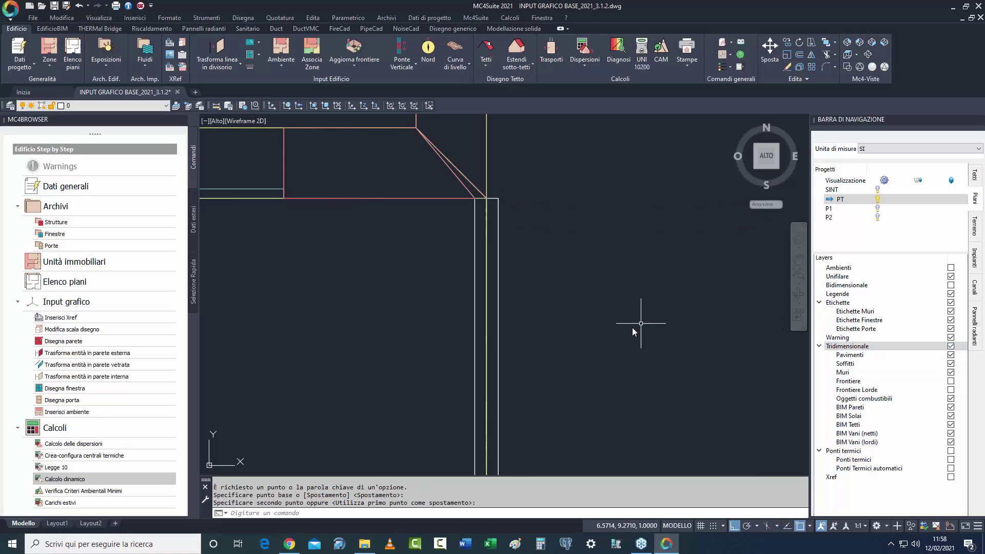
pyautogui.scroll(6, 620, 389)
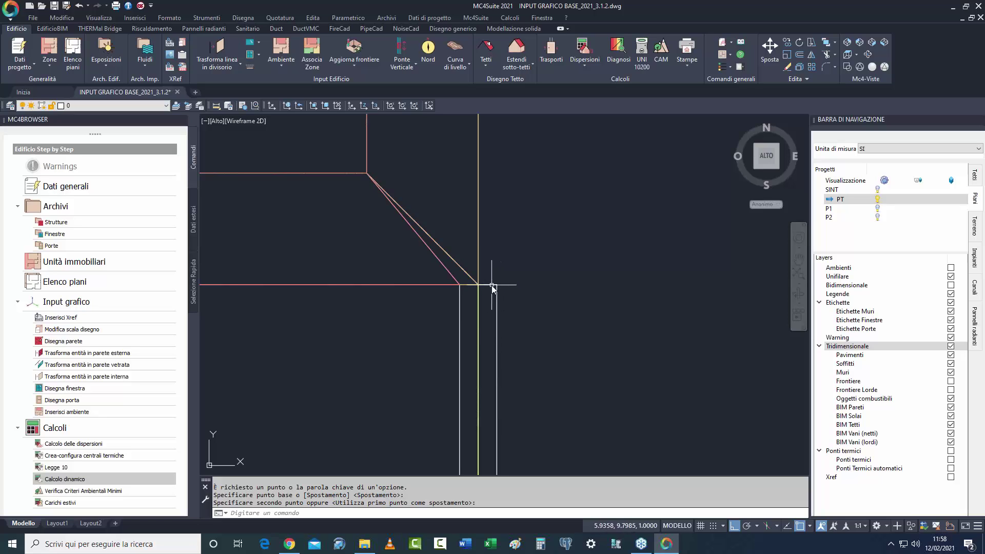
pyautogui.scroll(-5, 505, 296)
pyautogui.moveTo(531, 370); pyautogui.dragTo(540, 314, button='middle')
pyautogui.scroll(-5, 538, 348)
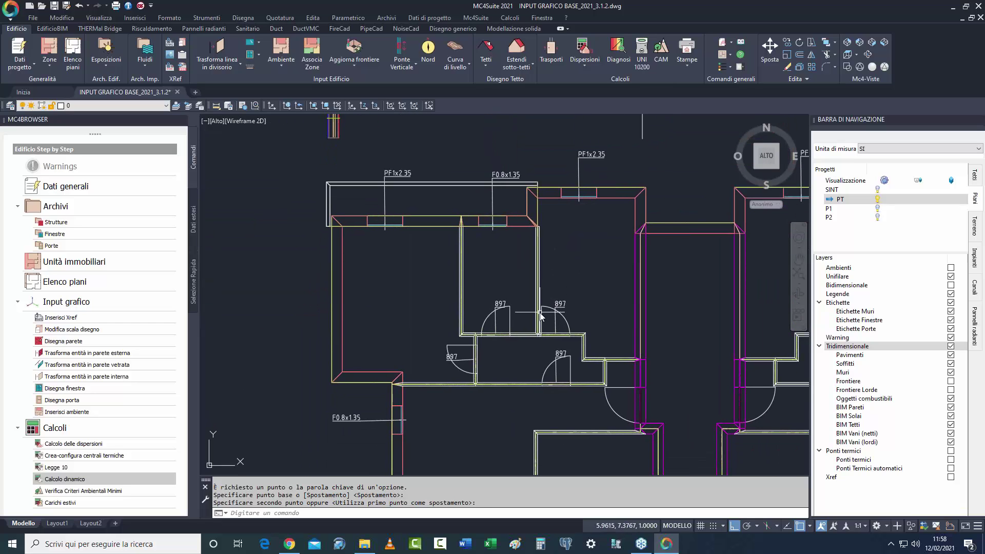
pyautogui.click(950, 347)
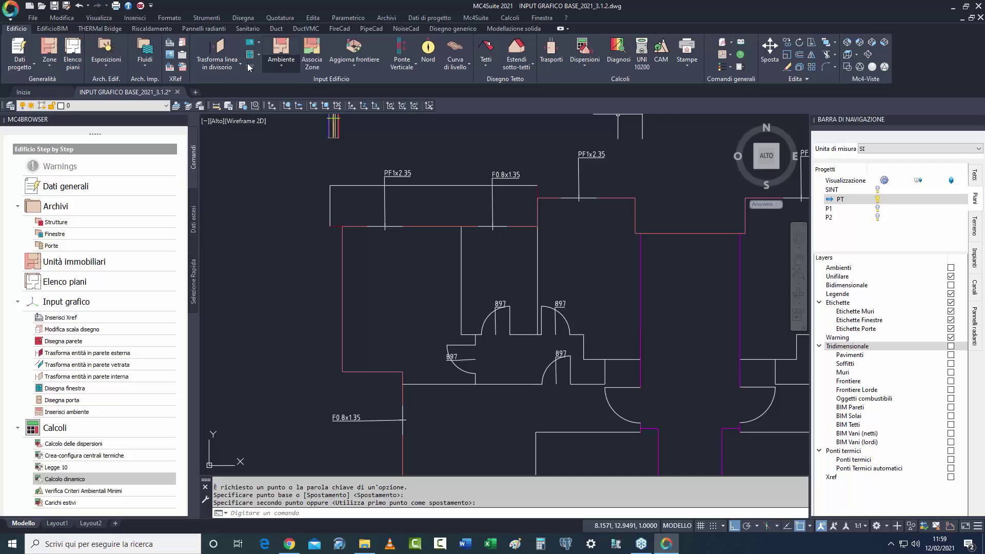
pyautogui.click(220, 70)
pyautogui.click(231, 125)
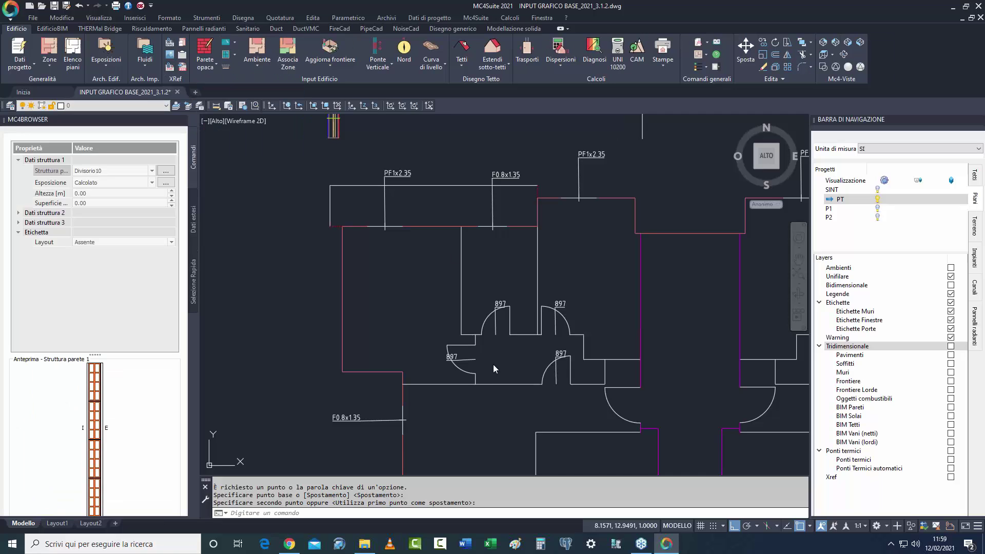
pyautogui.scroll(5, 460, 344)
pyautogui.click(461, 334)
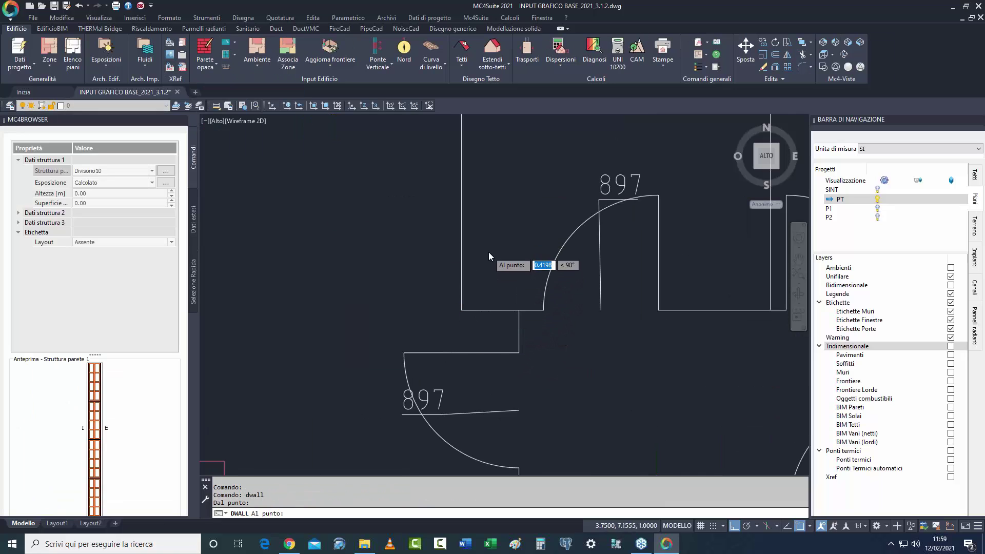
pyautogui.scroll(-2, 454, 469)
pyautogui.click(735, 525)
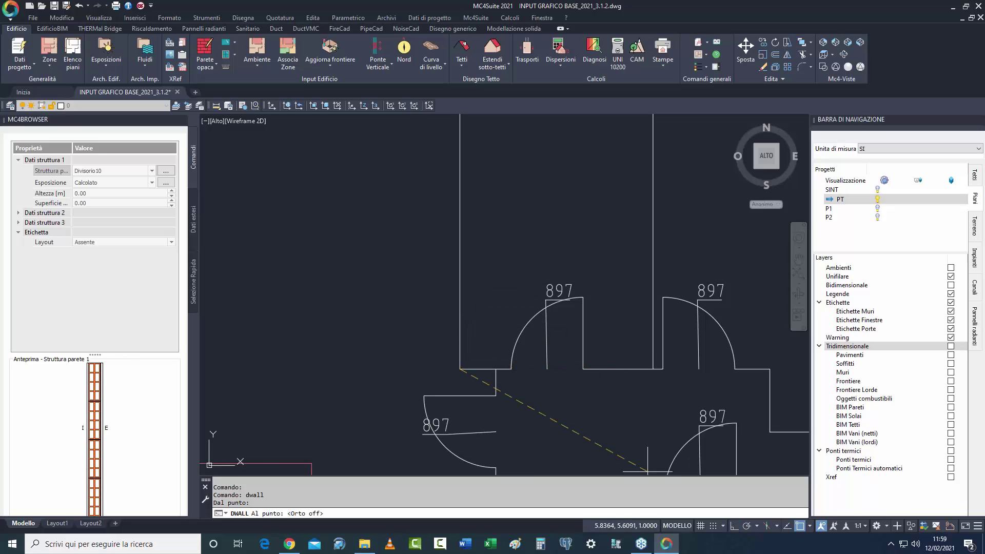
pyautogui.scroll(5, 474, 287)
pyautogui.scroll(3, 457, 194)
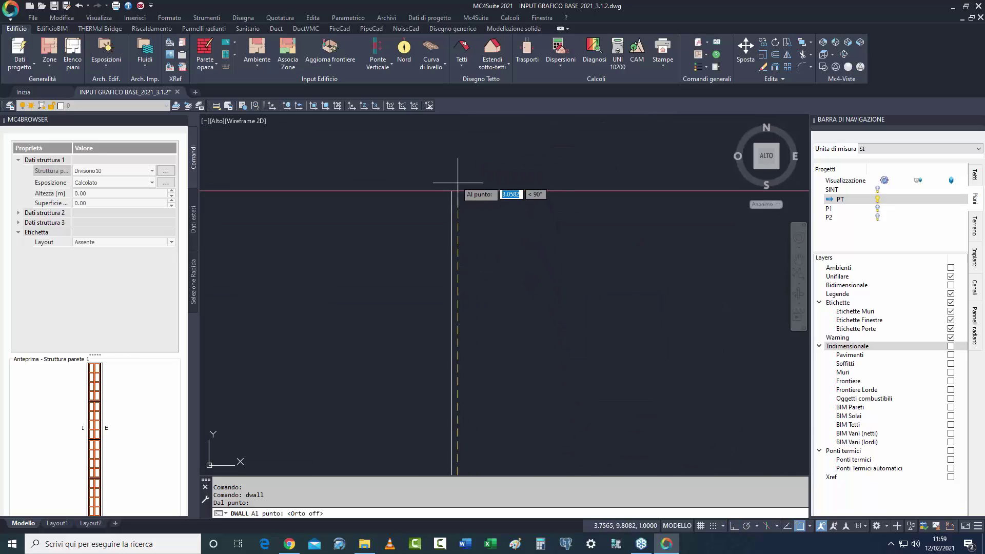
pyautogui.scroll(-2, 434, 287)
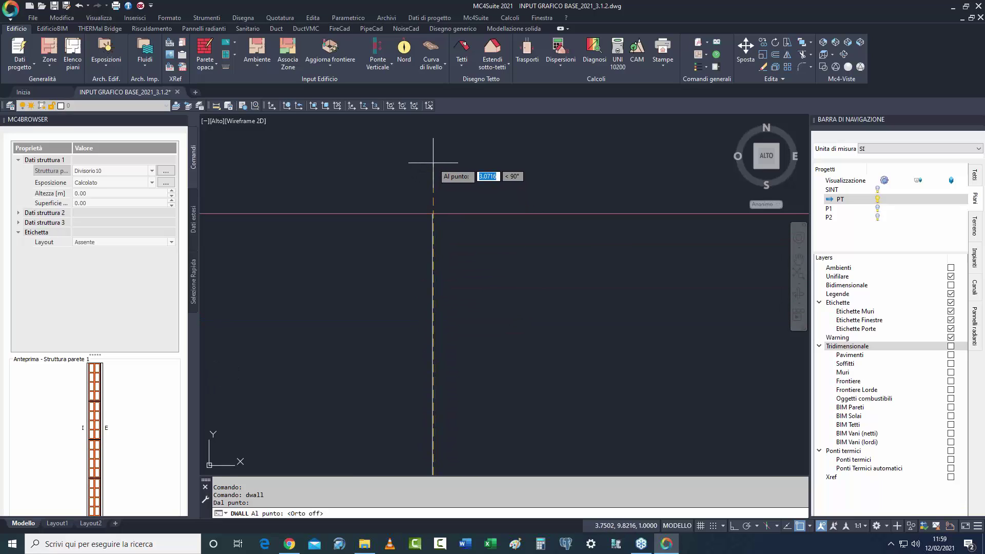
pyautogui.press('Escape')
pyautogui.scroll(-3, 479, 285)
pyautogui.scroll(-6, 563, 317)
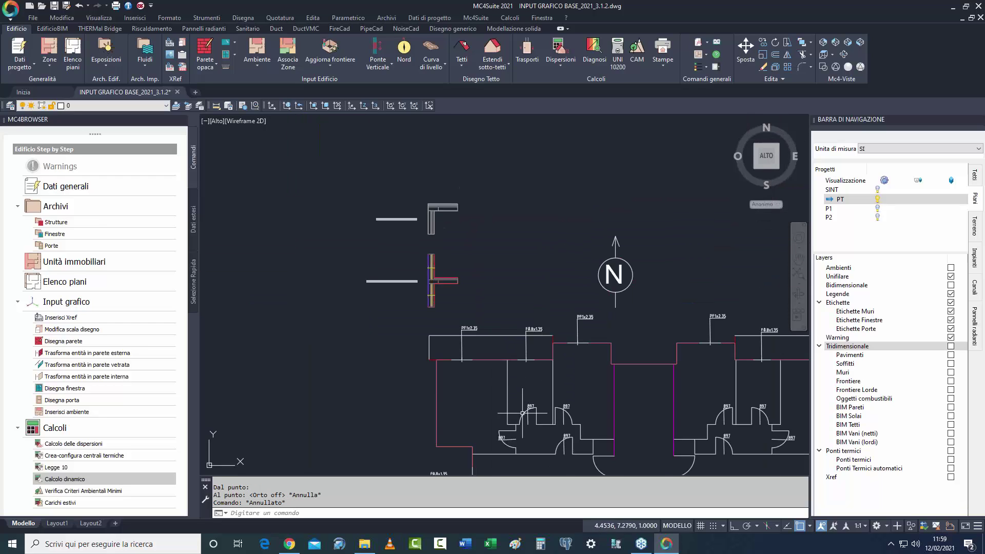
# Turn Ortho mode back on and show the Tridimensionale layers of floor PT again.
pyautogui.moveTo(501, 319); pyautogui.dragTo(418, 297, button='middle')
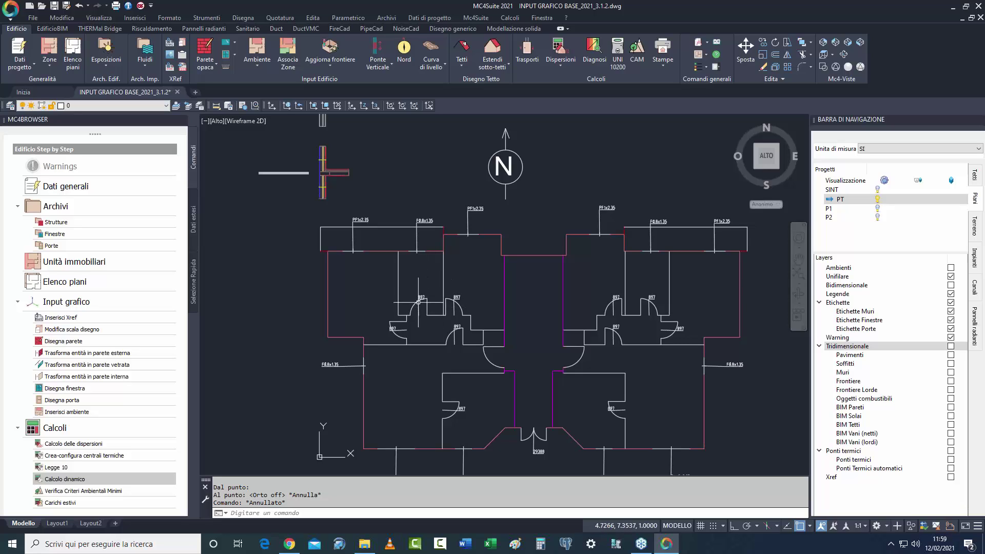
pyautogui.moveTo(419, 302)
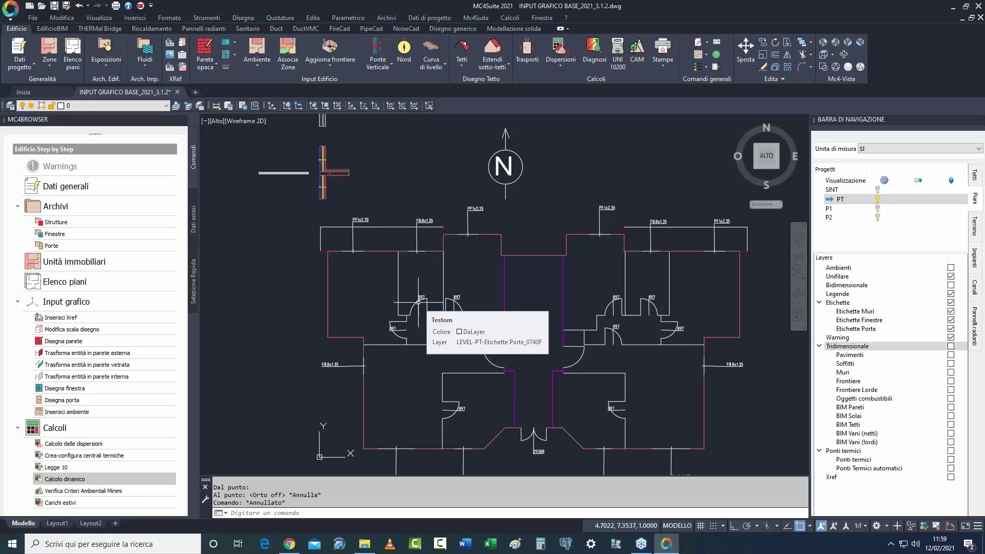
pyautogui.click(734, 528)
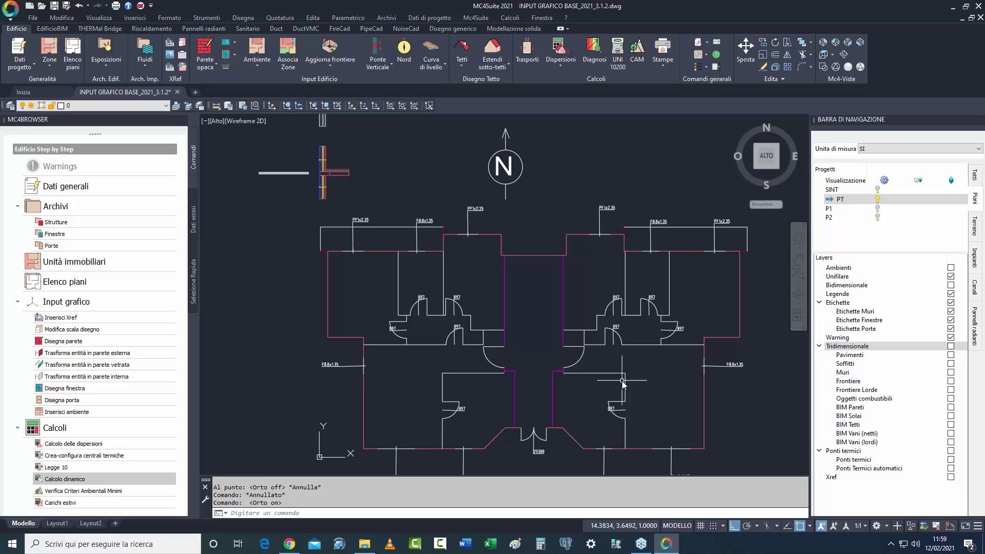
pyautogui.scroll(5, 407, 258)
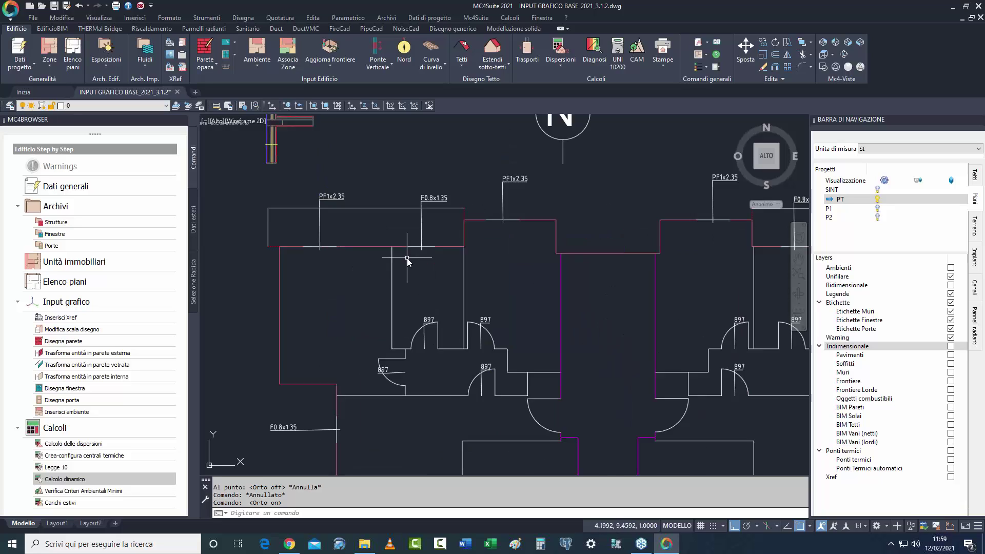
pyautogui.click(950, 347)
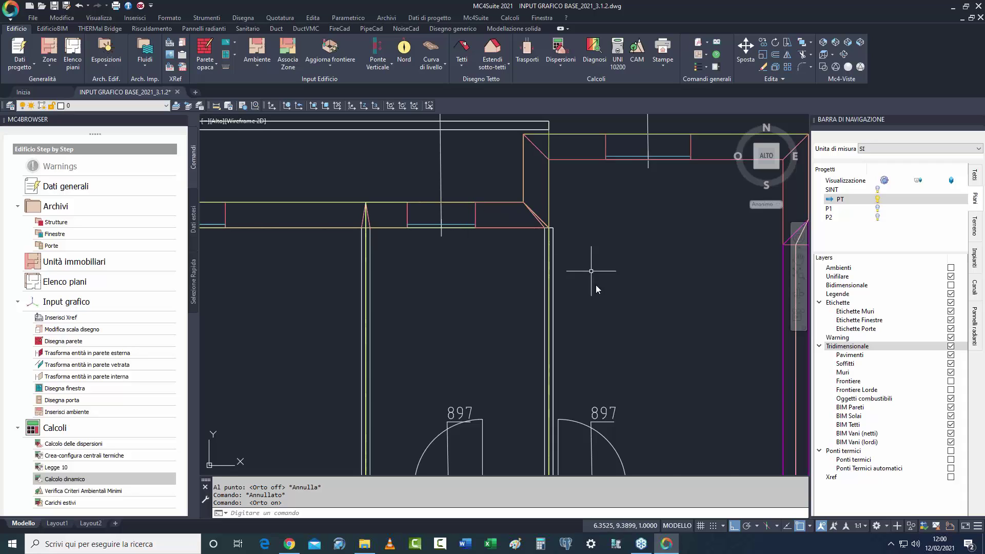
pyautogui.scroll(-5, 595, 285)
pyautogui.moveTo(596, 285); pyautogui.dragTo(445, 251, button='middle')
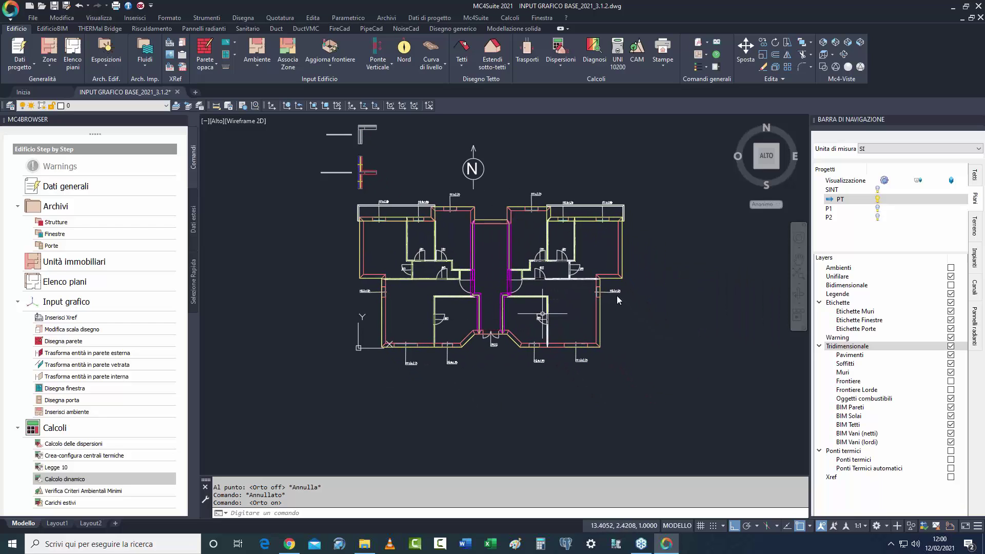
# Display only floor P1 and examine how the walls join around the central dividing wall.
pyautogui.click(842, 212)
pyautogui.doubleClick(841, 213)
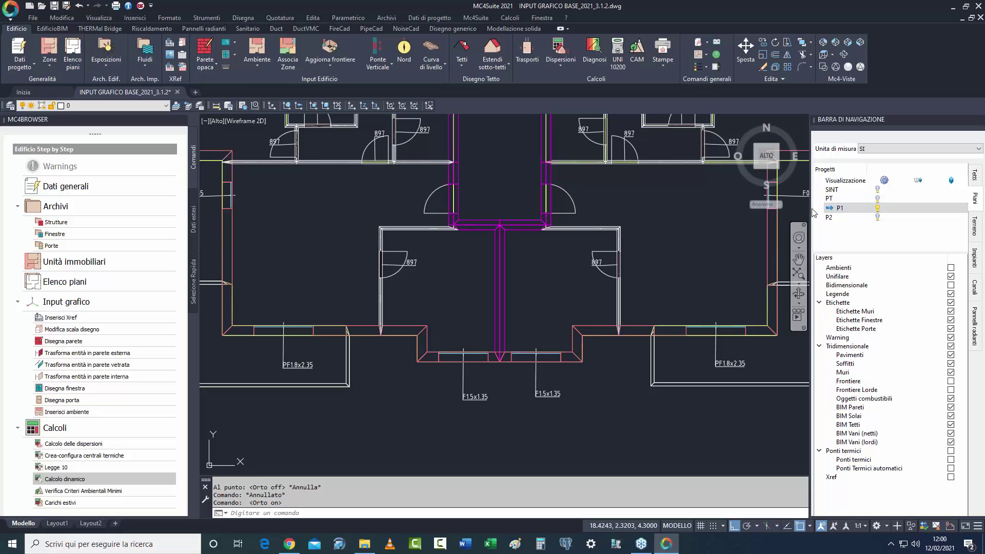
pyautogui.moveTo(557, 321); pyautogui.dragTo(557, 324, button='middle')
pyautogui.scroll(2, 526, 323)
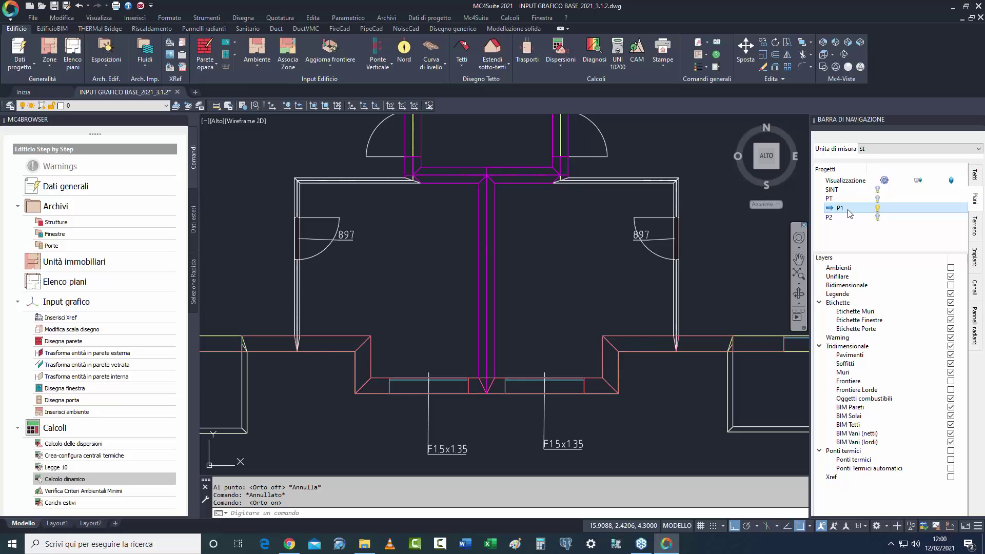
# Overlay floor PT on floor P1 to compare the walls around the central dividing wall, and hide PT again.
pyautogui.click(877, 199)
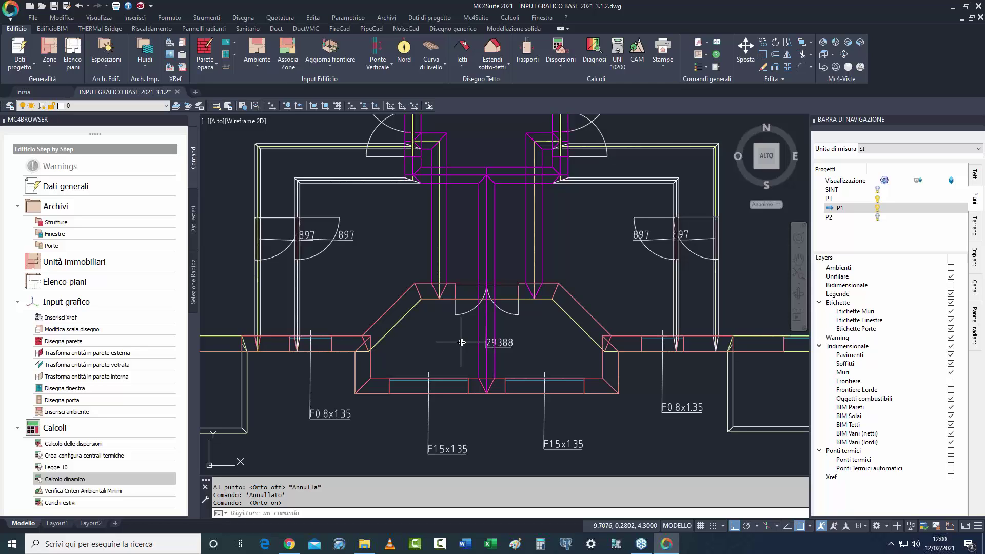
pyautogui.click(877, 199)
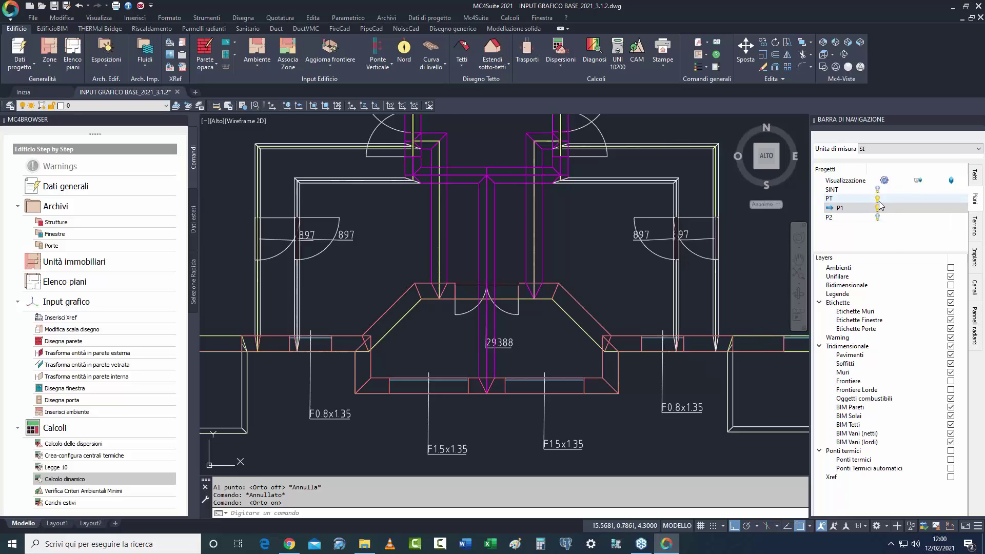
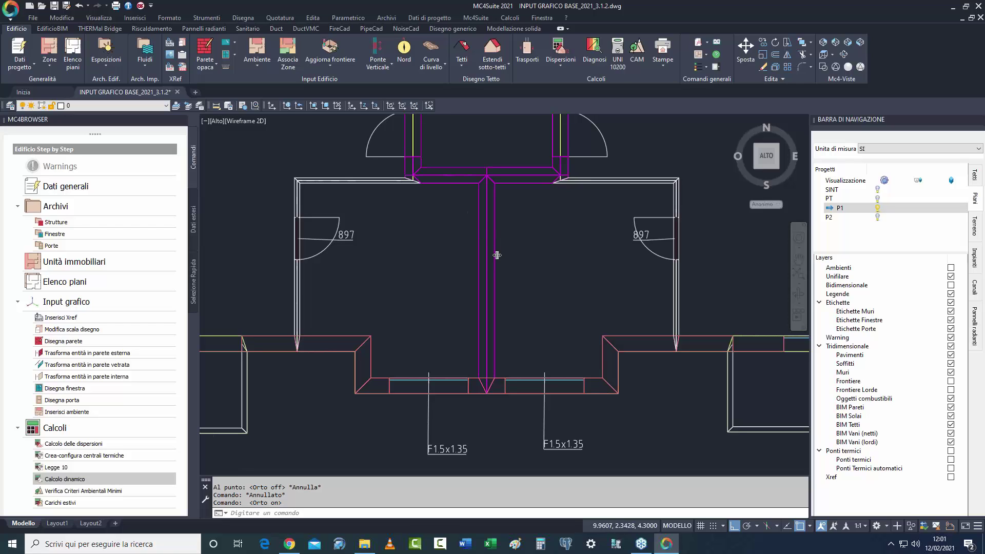
pyautogui.scroll(-5, 415, 324)
pyautogui.moveTo(421, 336); pyautogui.dragTo(415, 324, button='middle')
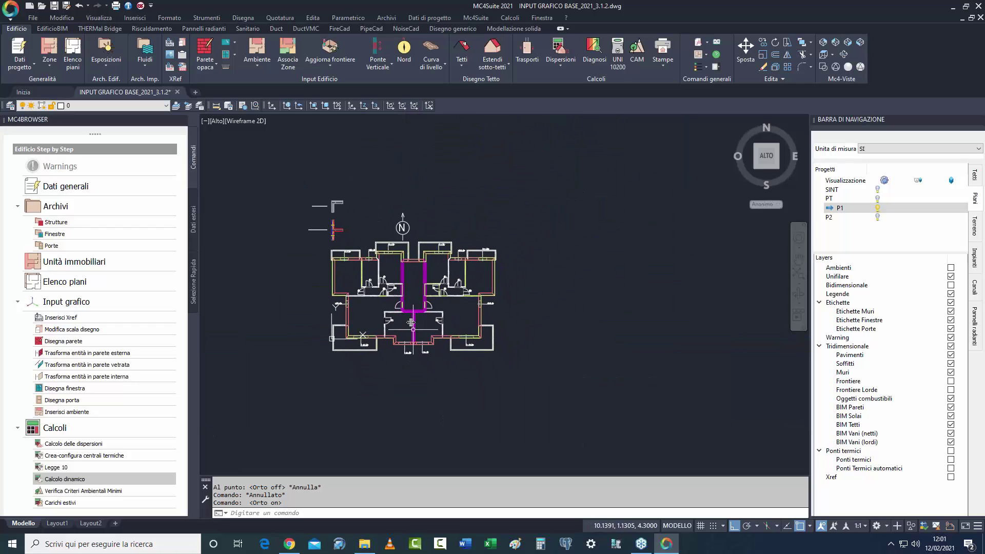
# Open the drawing PROVA PDF.dwg from the WEBINAR INPUT GRAFICO DI BASE 12-02-2021 folder.
pyautogui.click(10, 9)
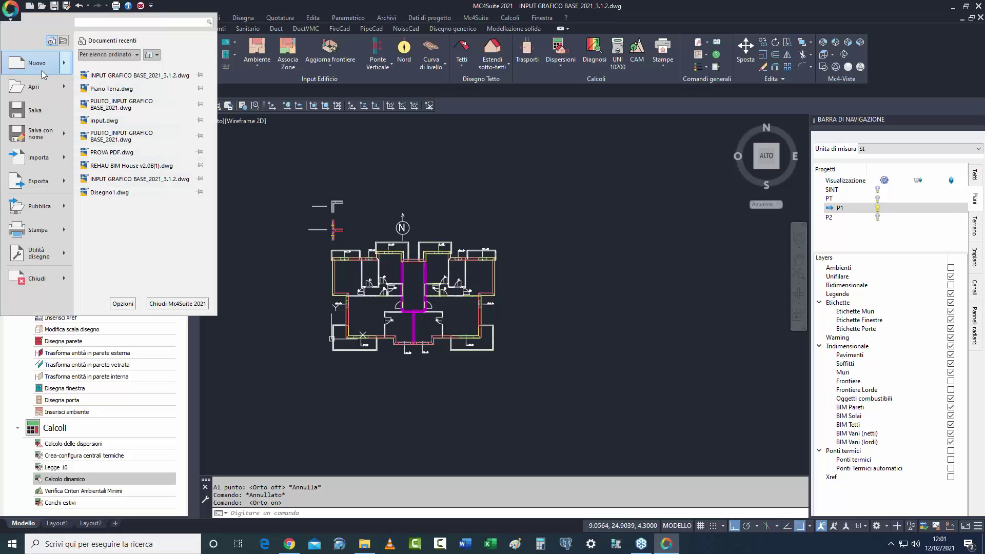
pyautogui.click(41, 90)
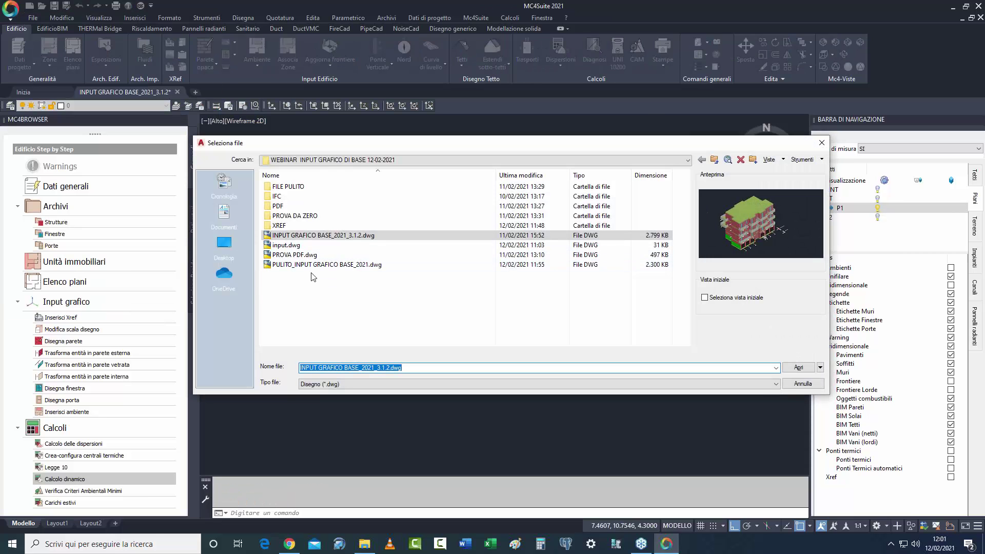
pyautogui.click(294, 255)
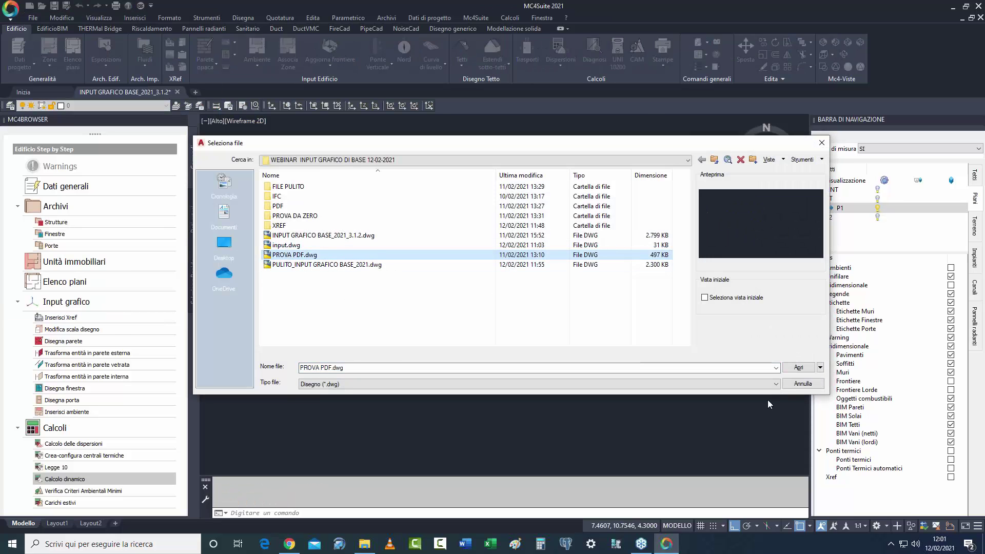
pyautogui.click(799, 367)
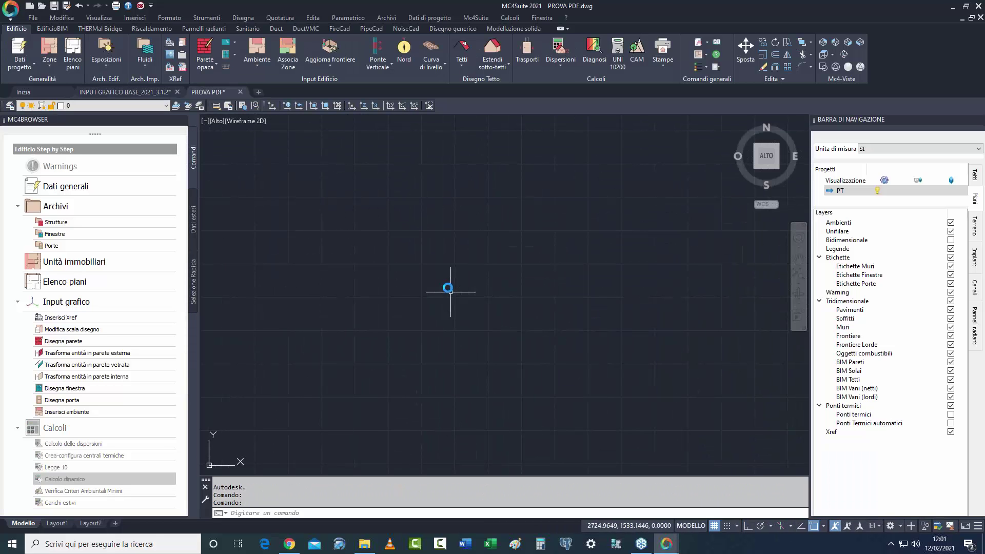
pyautogui.scroll(-5, 477, 297)
pyautogui.moveTo(446, 306)
pyautogui.mouseDown(button='middle')
pyautogui.moveTo(409, 325)
pyautogui.moveTo(329, 331)
pyautogui.mouseUp(button='middle')
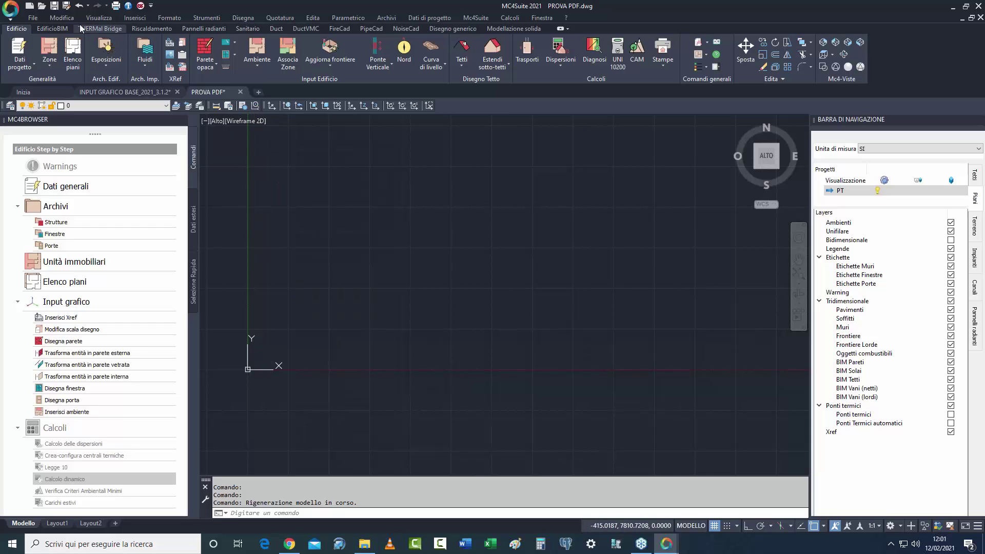
pyautogui.click(41, 5)
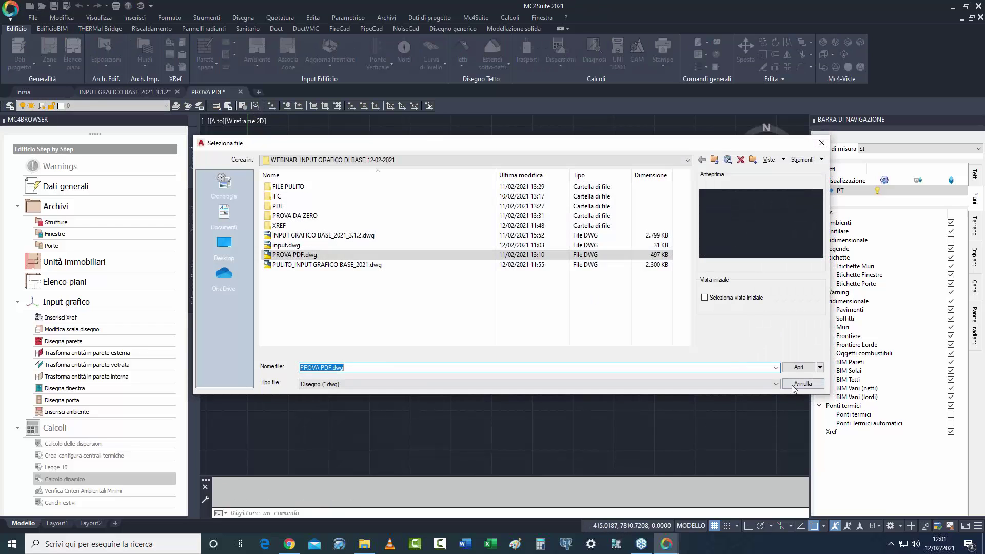
pyautogui.click(800, 384)
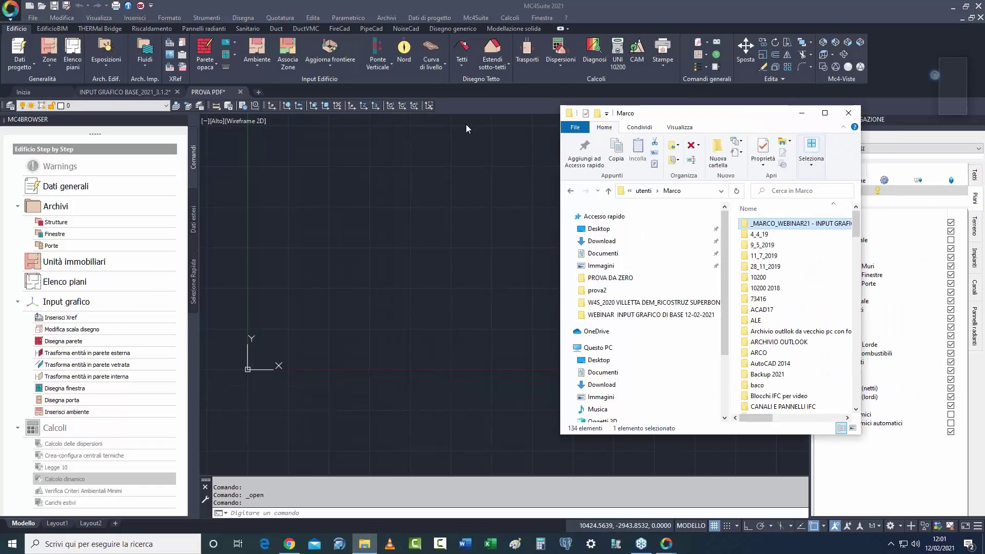
# In File Explorer, browse drive D to CORSI WEBINAR 2021, the 12-02-2021 webinar's PDF folder, and open pianta pdf2.pdf.
pyautogui.moveTo(819, 109); pyautogui.dragTo(407, 66)
pyautogui.doubleClick(407, 65)
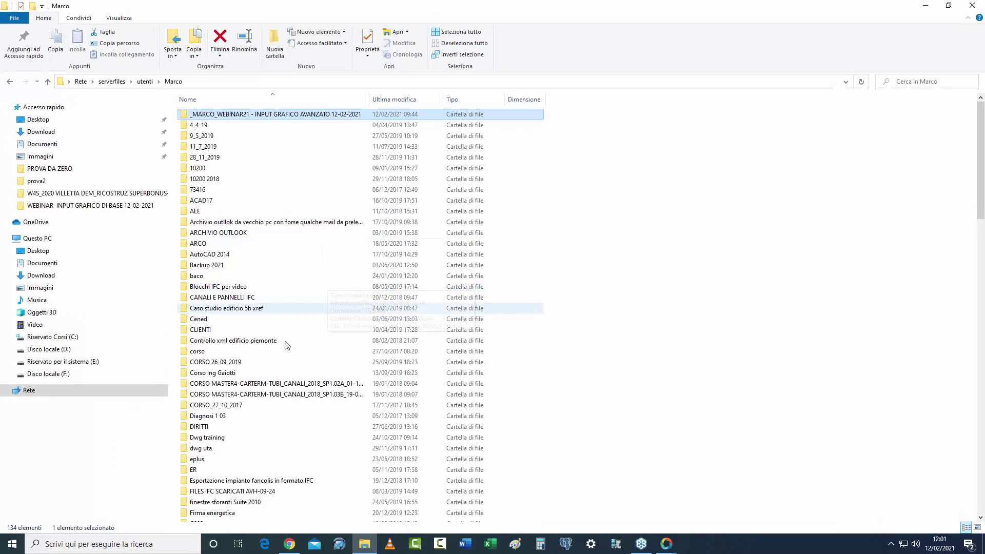
pyautogui.click(64, 349)
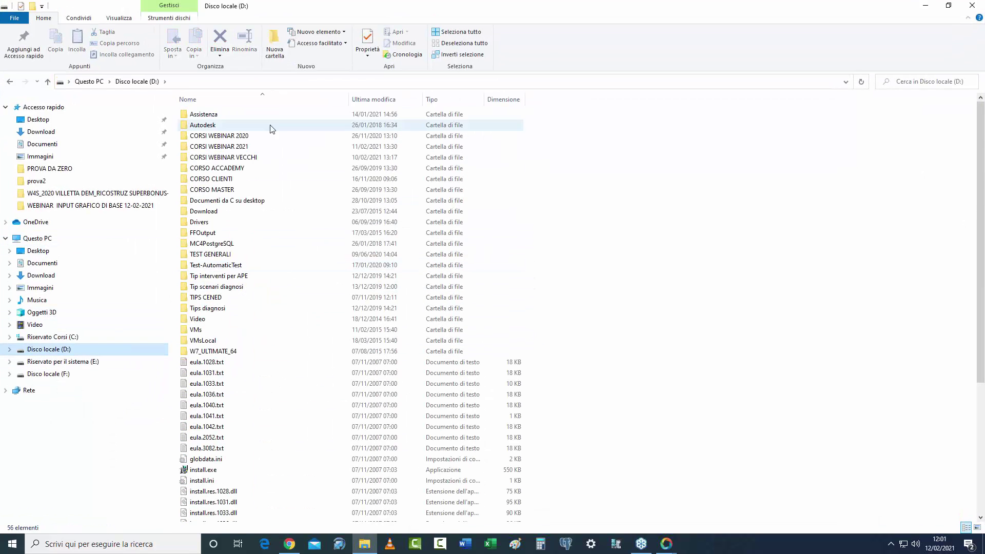
pyautogui.doubleClick(236, 145)
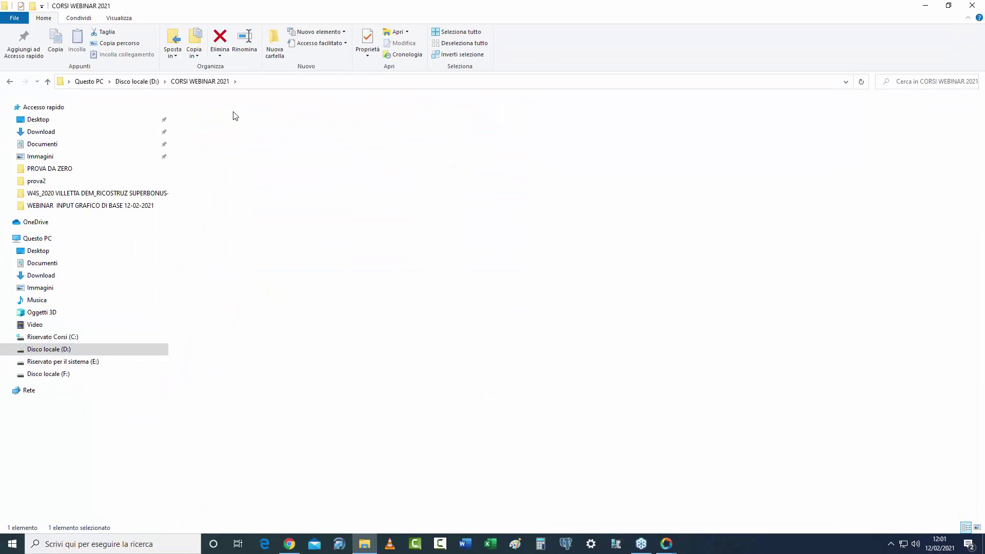
pyautogui.doubleClick(233, 114)
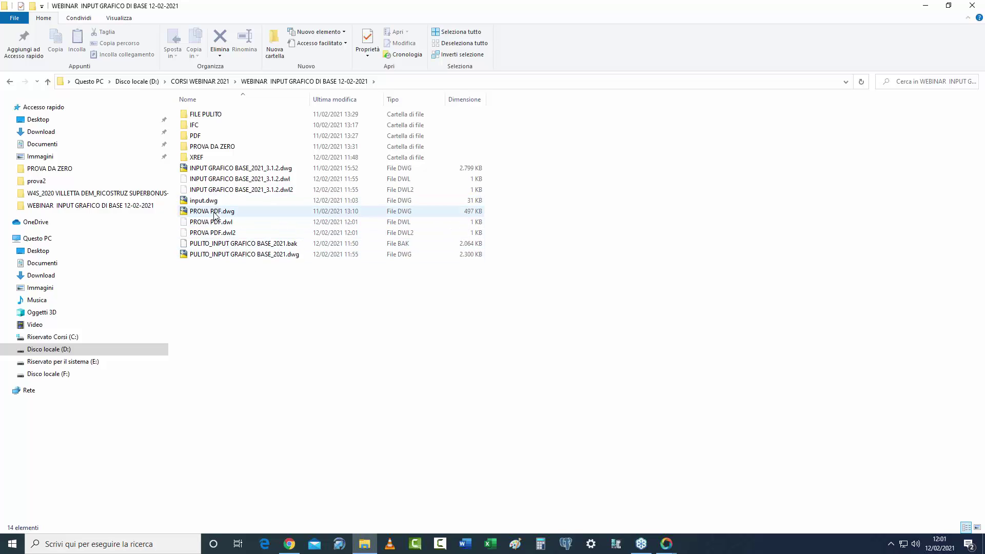
pyautogui.doubleClick(196, 135)
pyautogui.doubleClick(209, 117)
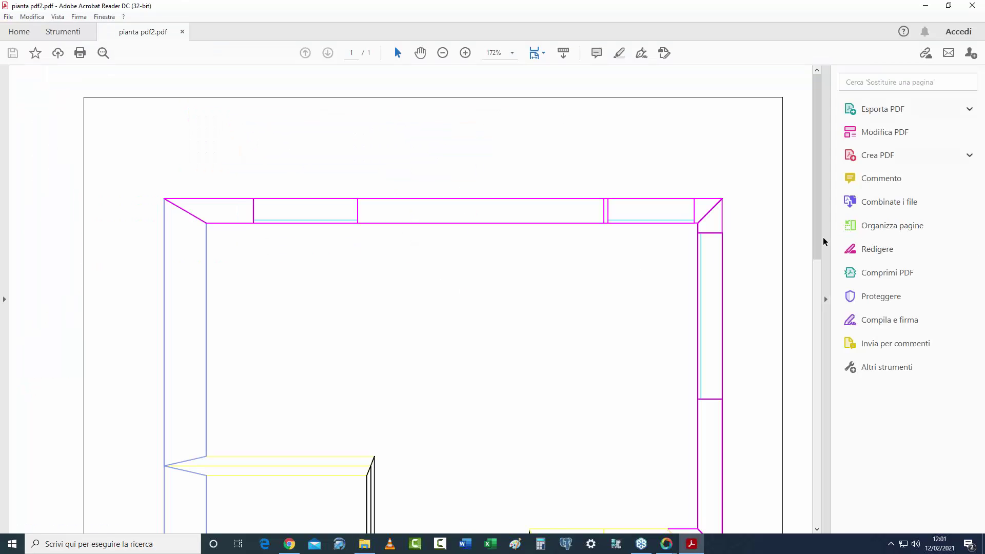
# Examine the whole floor plan in pianta pdf2.pdf from top to bottom and close the PDF.
pyautogui.moveTo(816, 240); pyautogui.dragTo(792, 522)
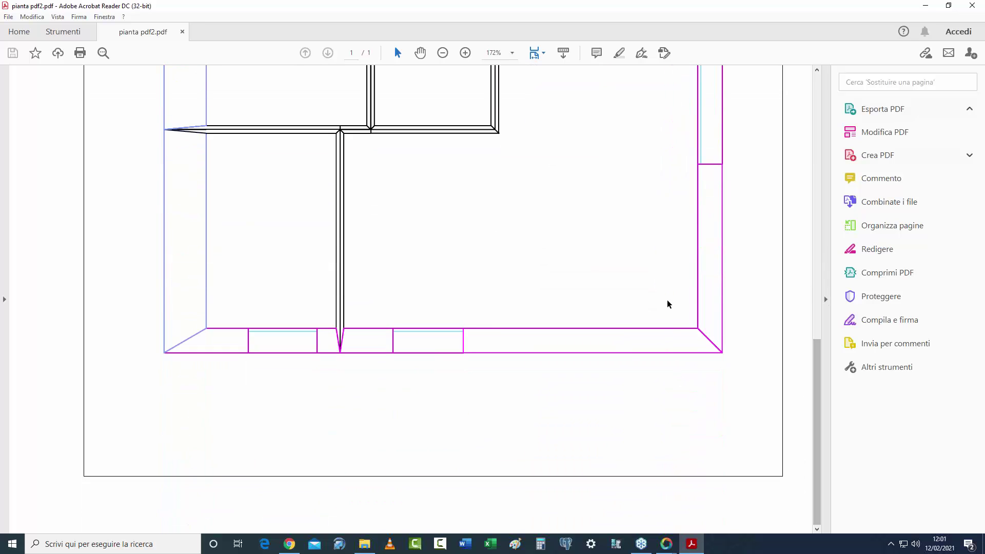
pyautogui.moveTo(817, 407); pyautogui.dragTo(817, 142)
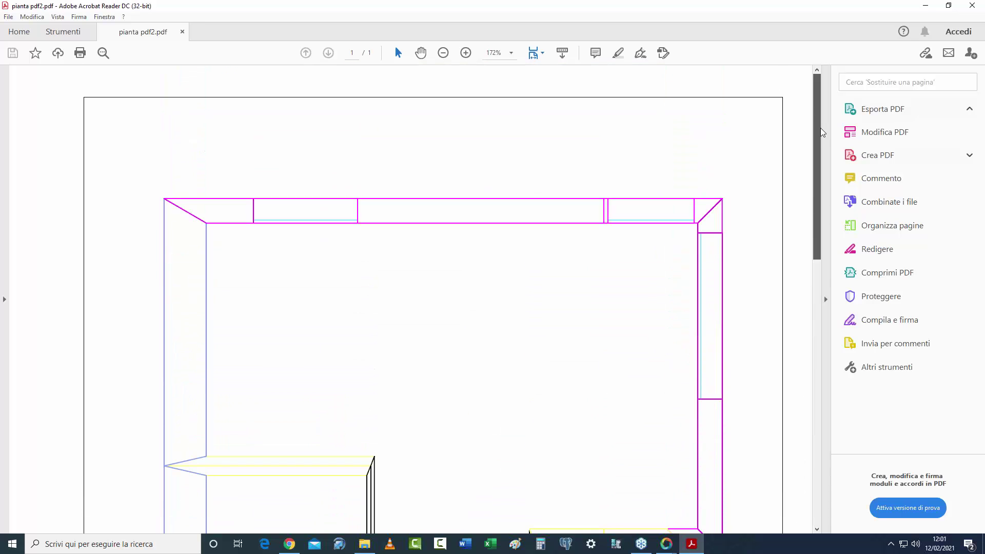
pyautogui.click(972, 5)
# Switch back to PROVA PDF.dwg in MC4Suite and import page 1 of pianta pdf2.pdf at scale 1, using the PDF layers.
pyautogui.moveTo(665, 543)
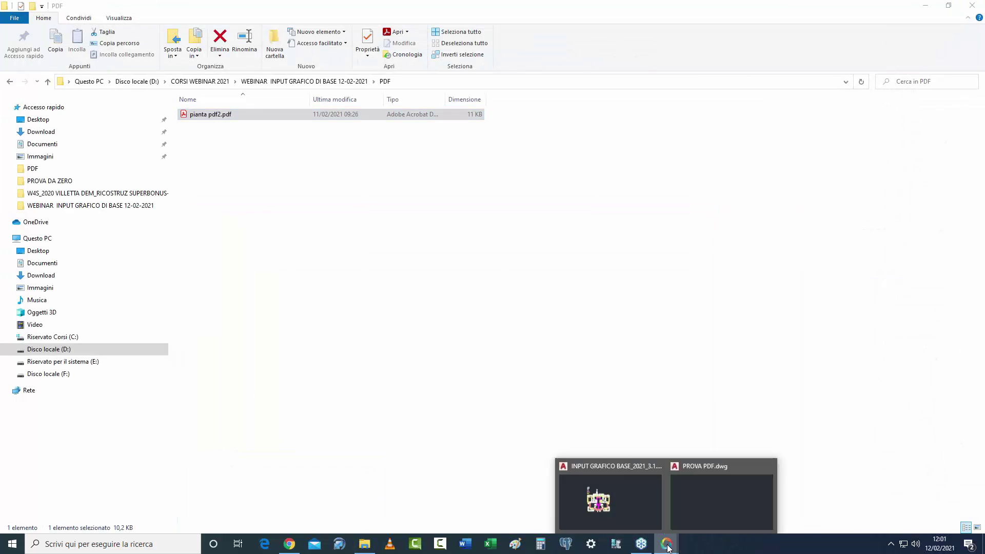
pyautogui.click(623, 512)
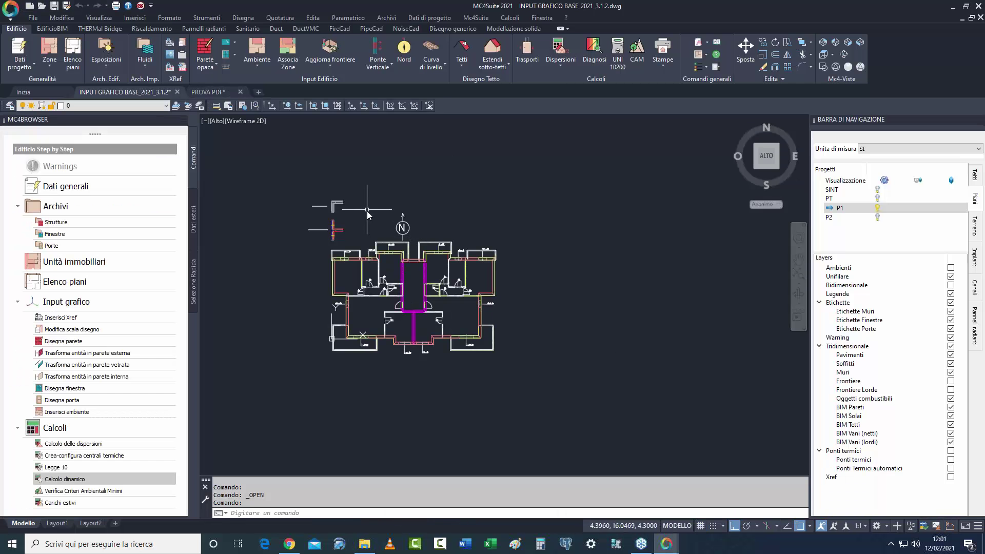
pyautogui.click(226, 93)
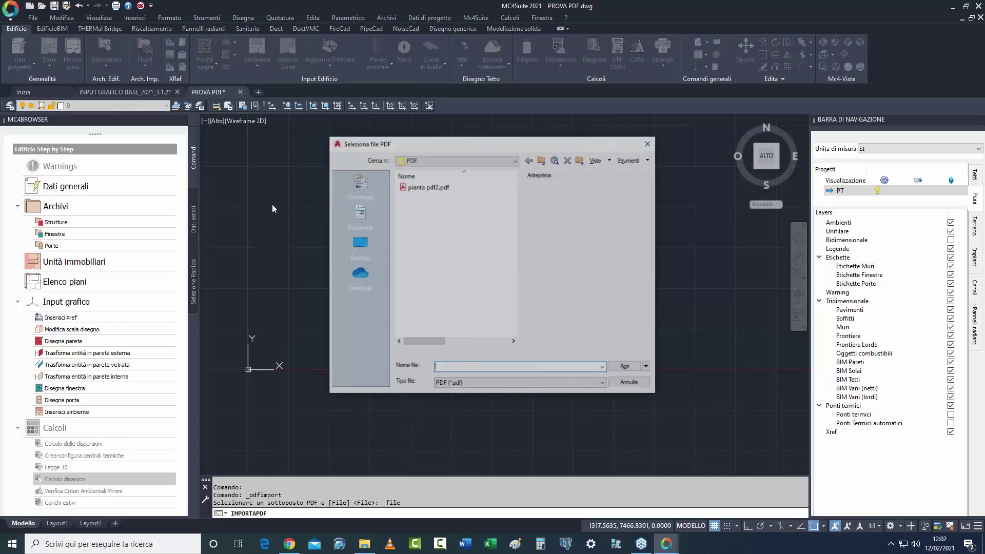
pyautogui.click(428, 187)
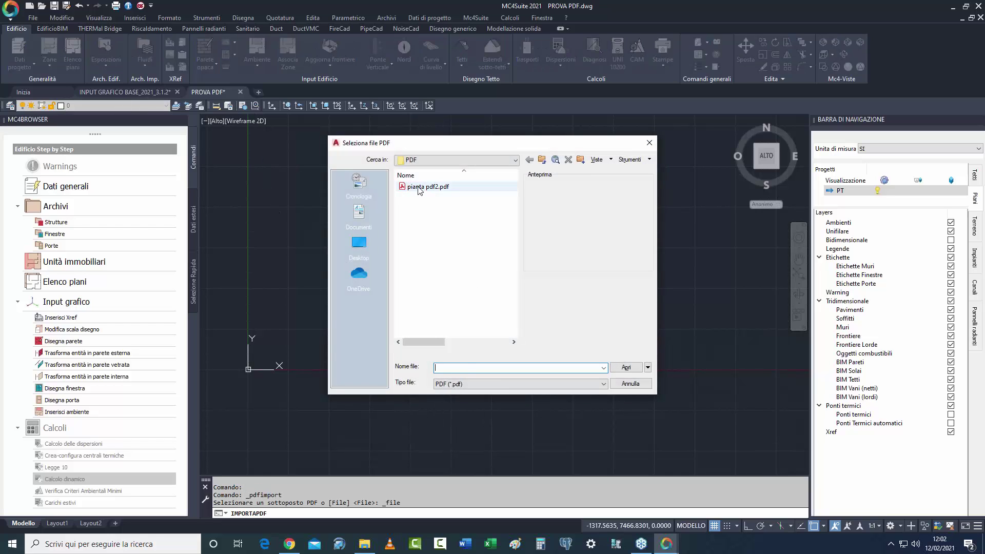
pyautogui.click(625, 368)
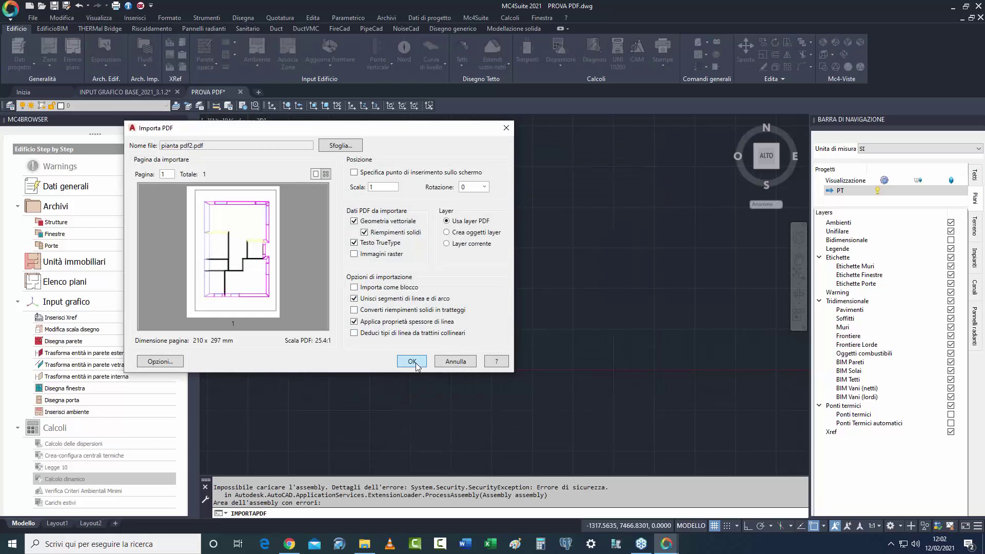
pyautogui.click(412, 362)
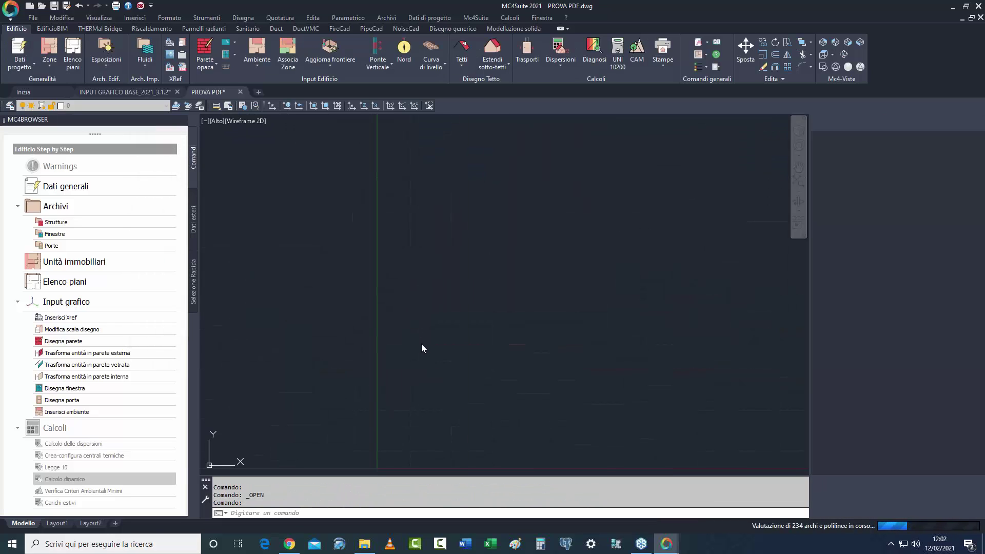
# Examine the imported plan and select its lower external wall lines to check that they are editable vector geometry.
pyautogui.scroll(2, 482, 366)
pyautogui.scroll(-2, 498, 389)
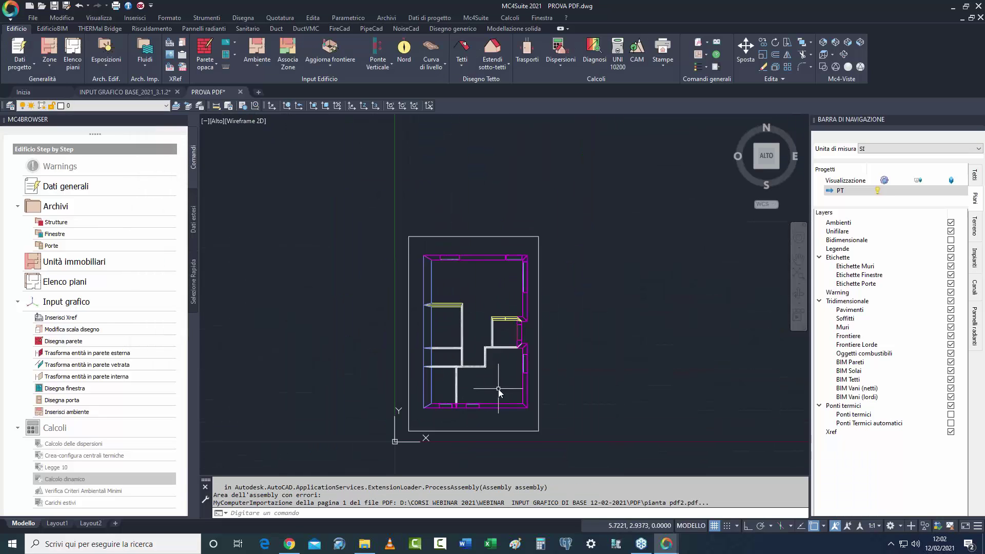
pyautogui.scroll(2, 497, 388)
pyautogui.click(493, 288)
pyautogui.click(471, 327)
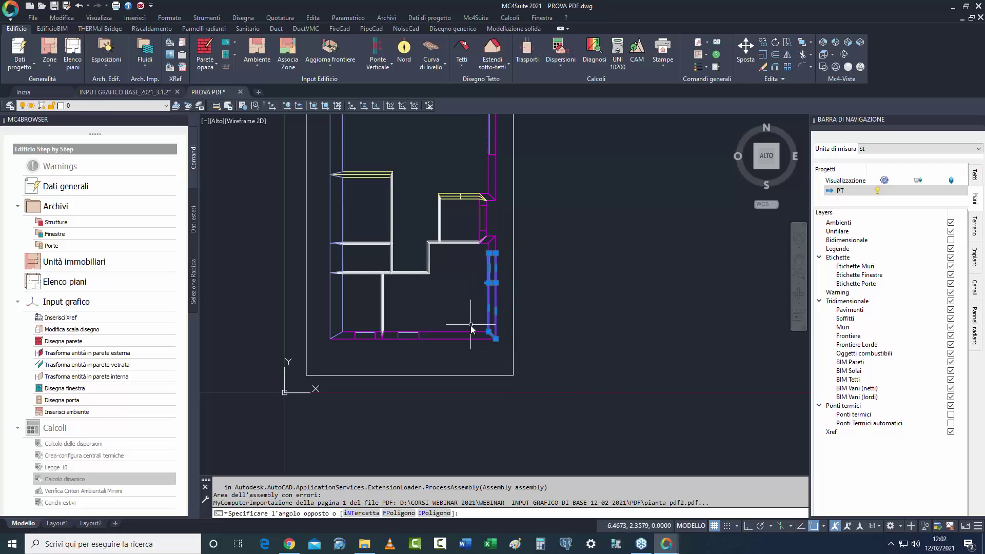
pyautogui.click(470, 328)
pyautogui.scroll(3, 469, 329)
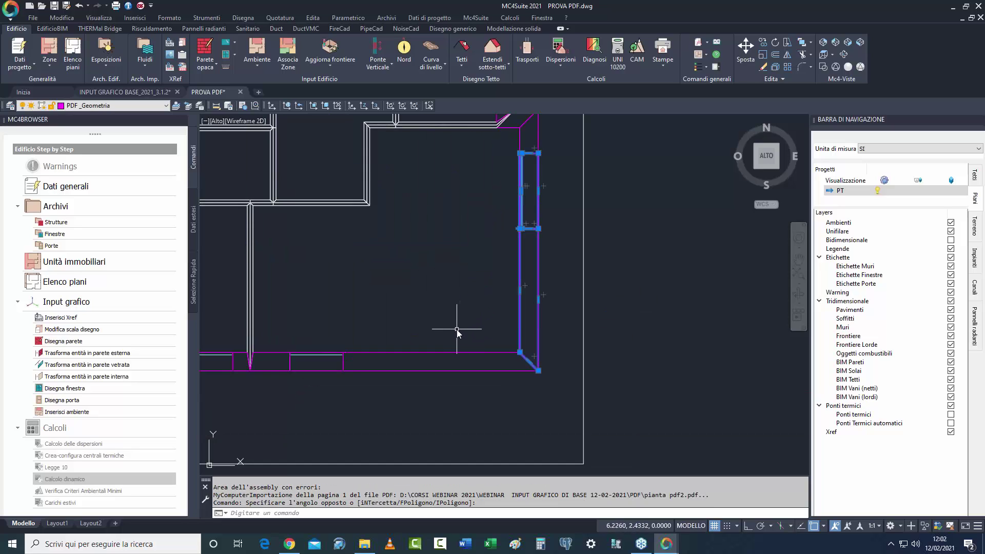
pyautogui.press('Escape')
pyautogui.scroll(-5, 446, 333)
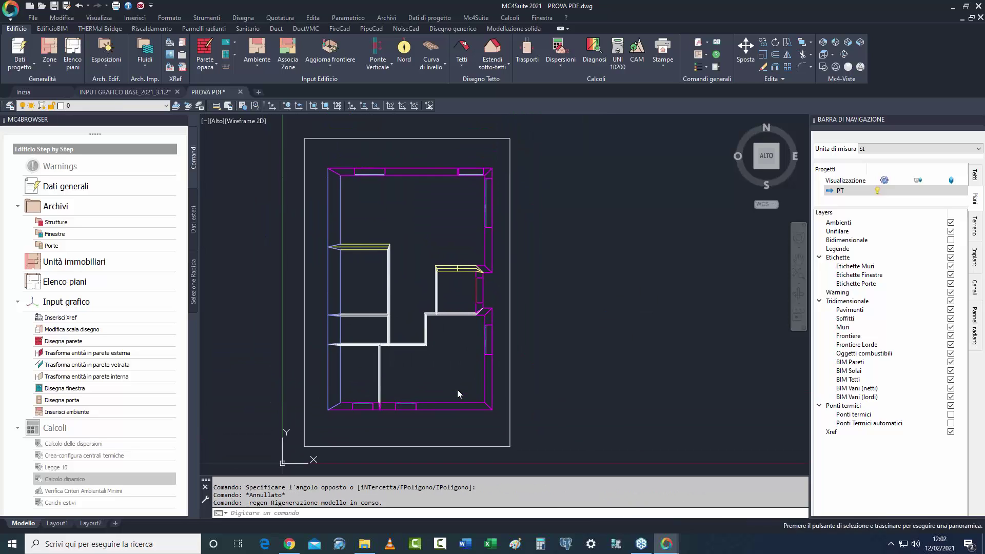
pyautogui.scroll(-2, 458, 394)
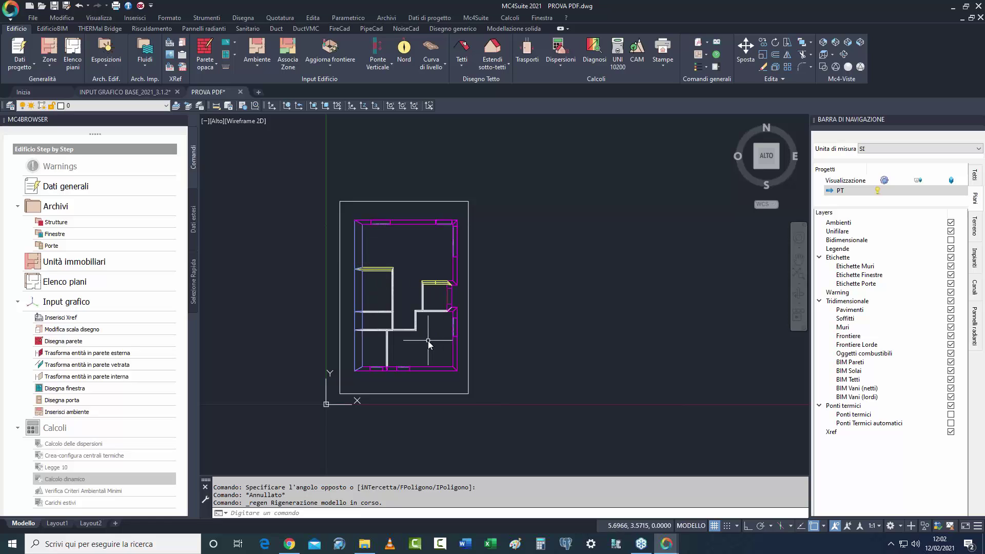
pyautogui.moveTo(428, 344); pyautogui.dragTo(411, 348, button='middle')
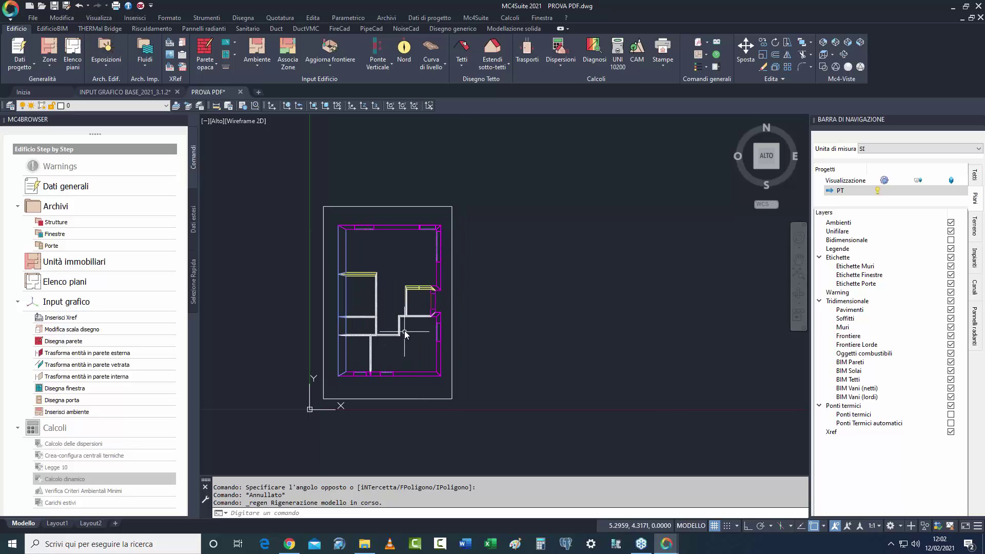
# Close PROVA PDF.dwg without saving and create a new drawing from the mc4suiteiso.dwt template.
pyautogui.click(240, 92)
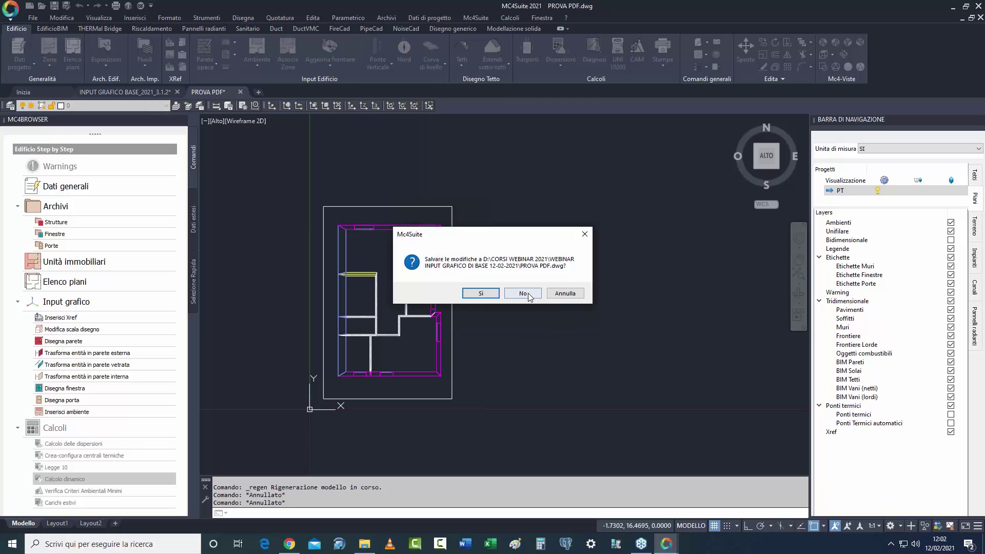
pyautogui.click(521, 291)
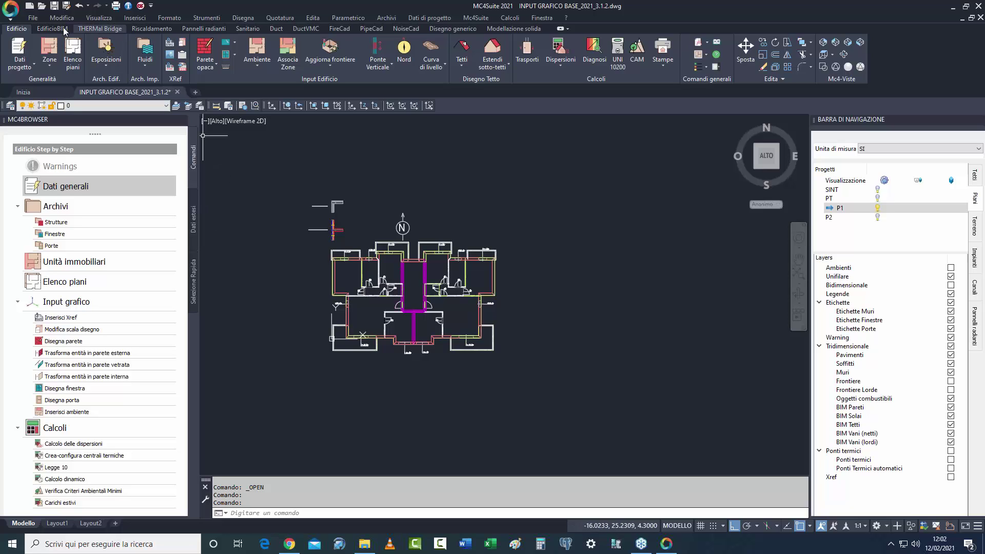
pyautogui.click(11, 11)
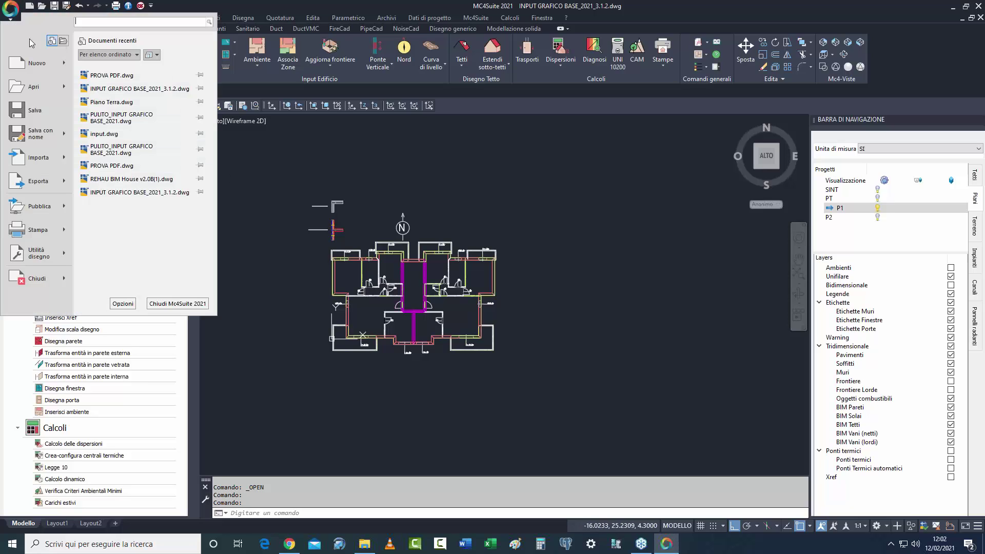
pyautogui.click(37, 71)
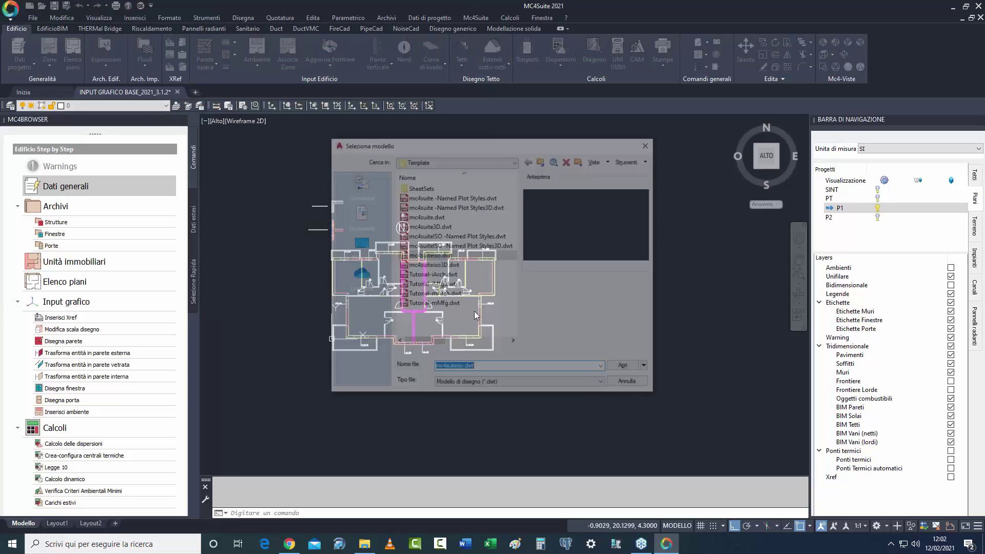
pyautogui.click(626, 369)
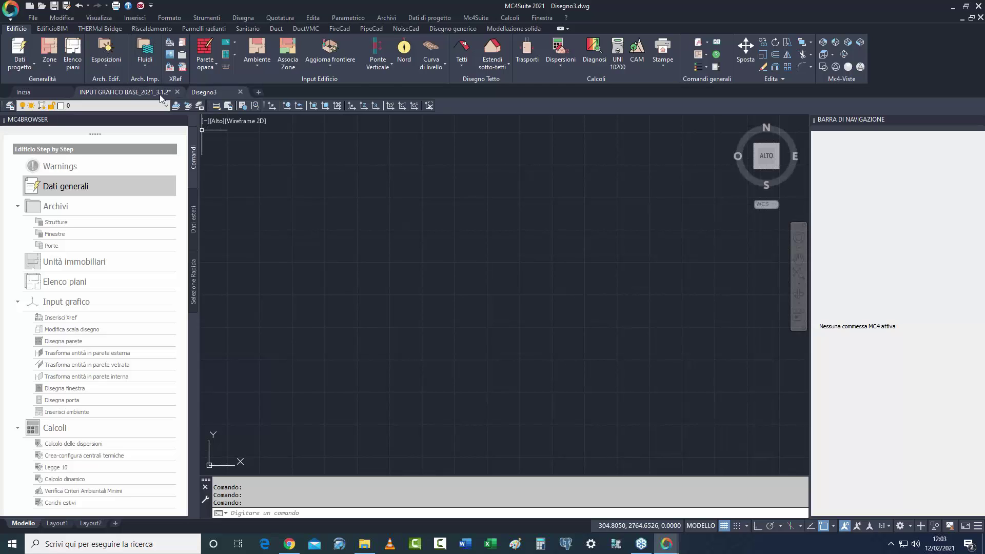
# Import the REHAU BIM House IFC file from the webinar's IFC folder as geometry, with walls and curtain walls, slabs, roofs and coverings.
pyautogui.click(61, 30)
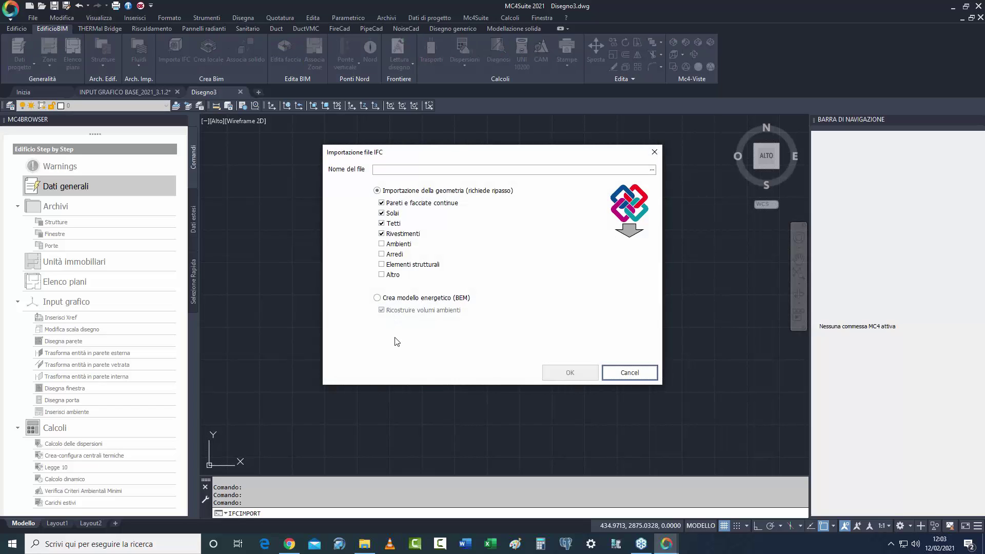
pyautogui.click(651, 170)
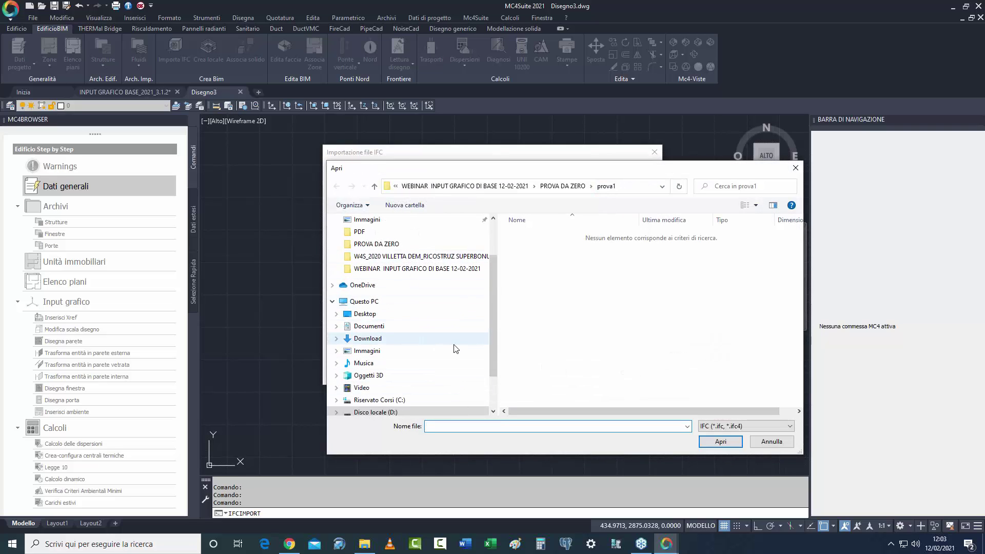
pyautogui.click(392, 412)
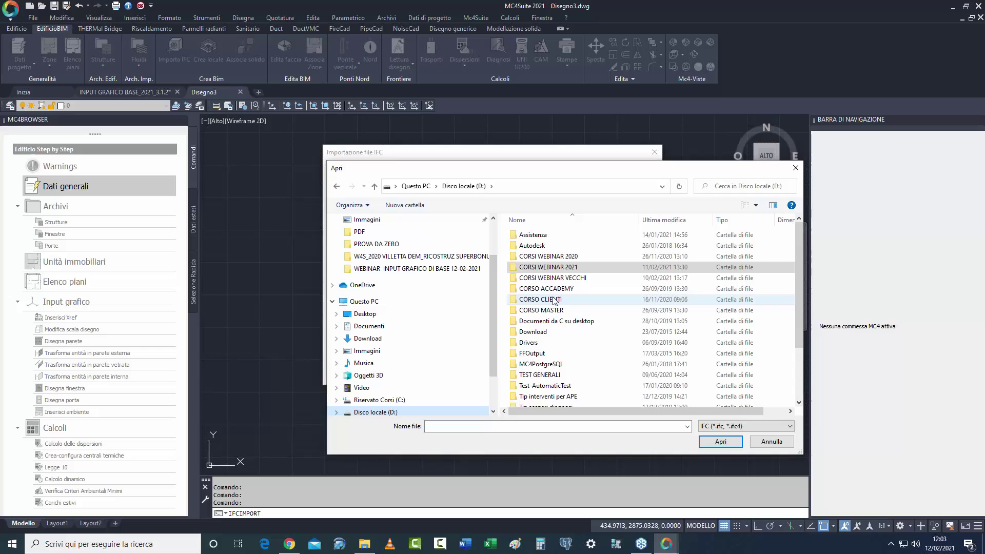
pyautogui.doubleClick(562, 269)
pyautogui.doubleClick(546, 239)
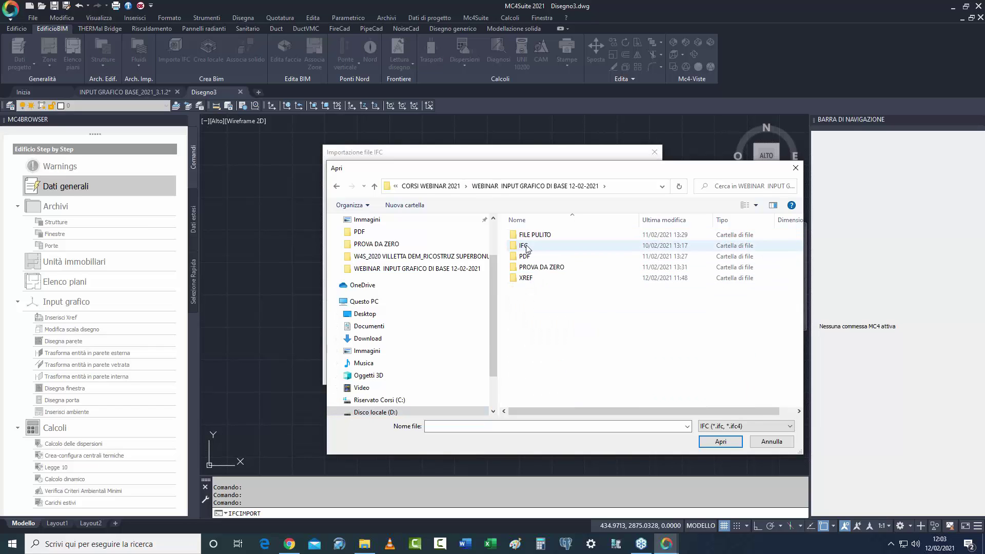
pyautogui.doubleClick(554, 247)
pyautogui.click(551, 235)
pyautogui.click(720, 441)
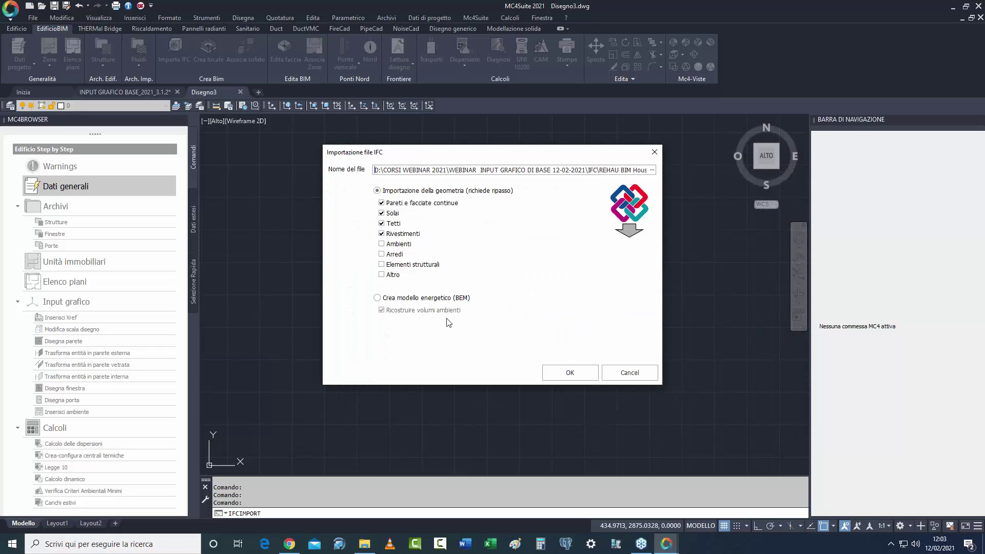
pyautogui.click(580, 375)
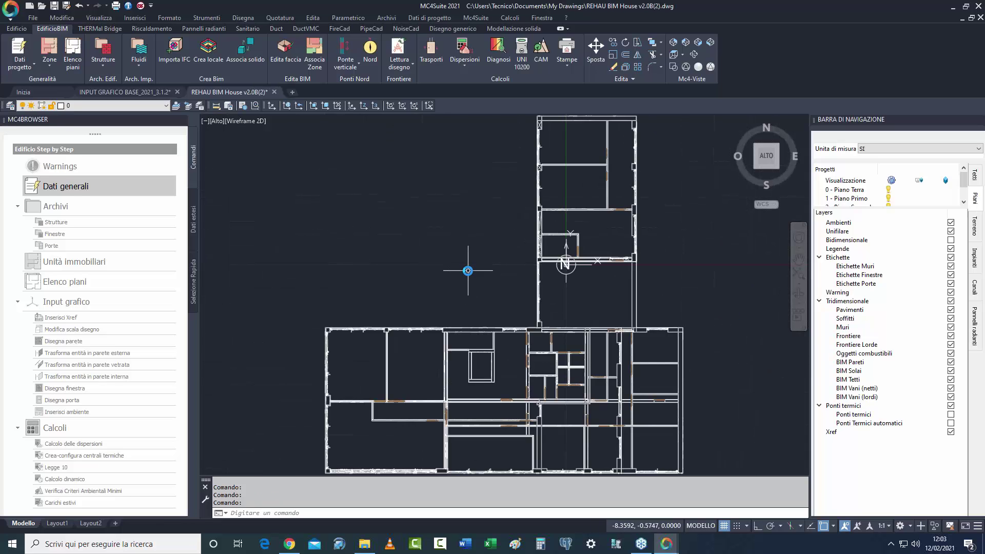
# Examine the imported house's Piano Secondo and Piano Primo plans, and review the net heights in its floor list.
pyautogui.moveTo(471, 307); pyautogui.dragTo(464, 288, button='middle')
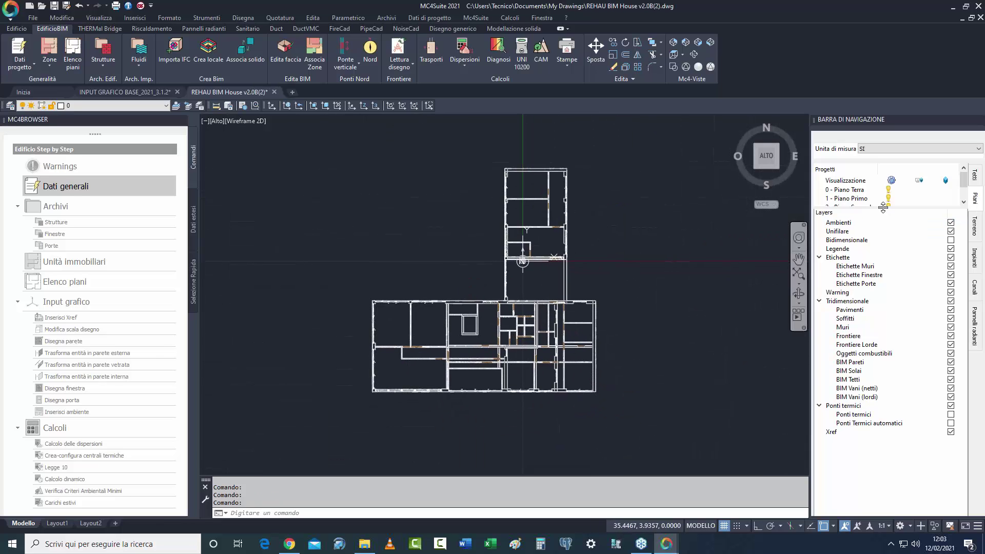
pyautogui.moveTo(882, 209); pyautogui.dragTo(882, 264)
pyautogui.doubleClick(857, 199)
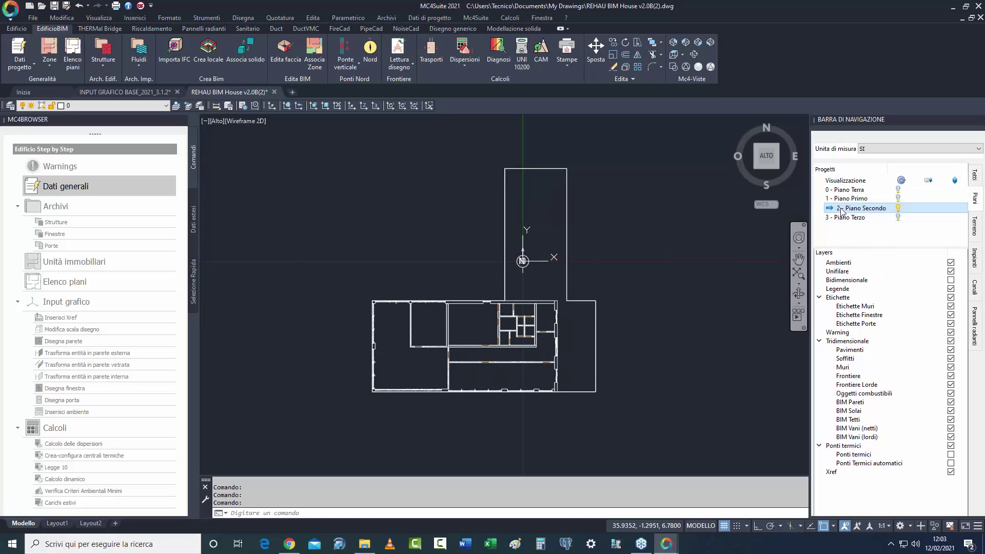
pyautogui.scroll(5, 459, 304)
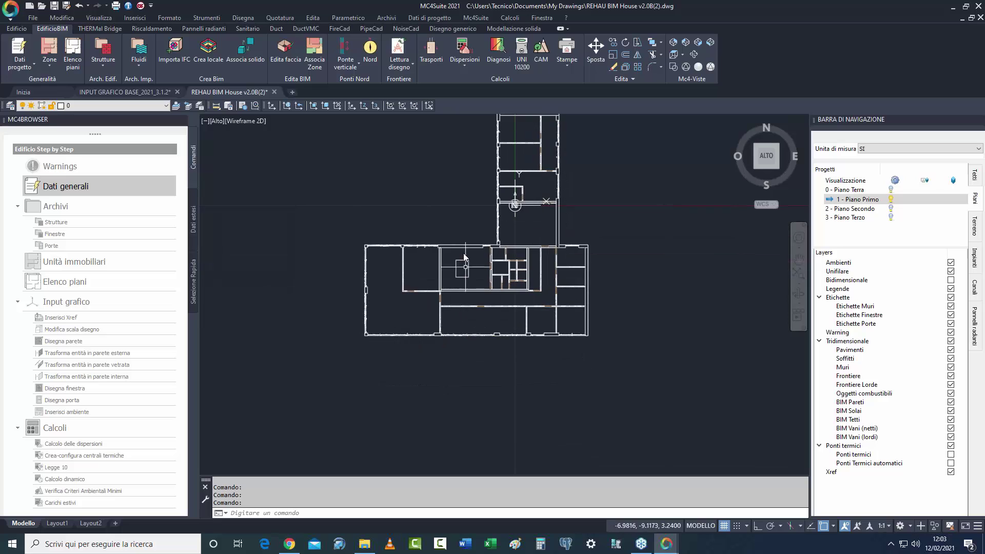
pyautogui.scroll(-4, 433, 307)
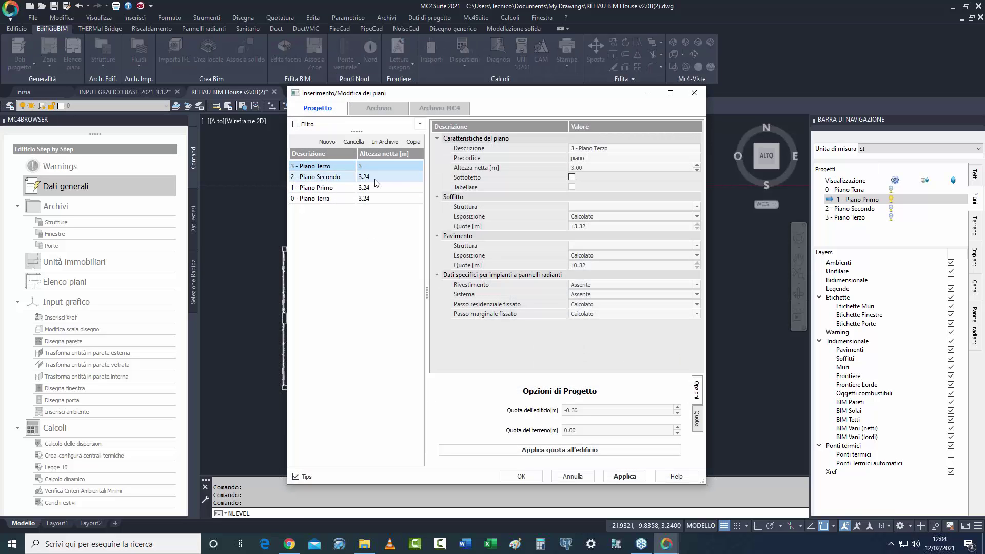
pyautogui.click(693, 93)
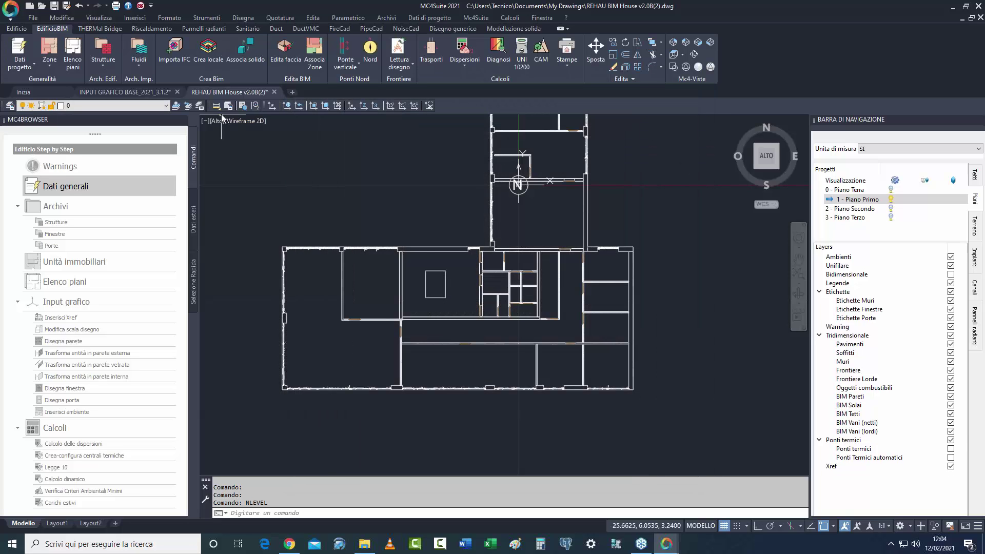
# Switch to the INPUT GRAFICO BASE_2021_3.1.2 drawing and review the floor list's elevation diagrams for SINT and PT and the project elevation options.
pyautogui.click(156, 95)
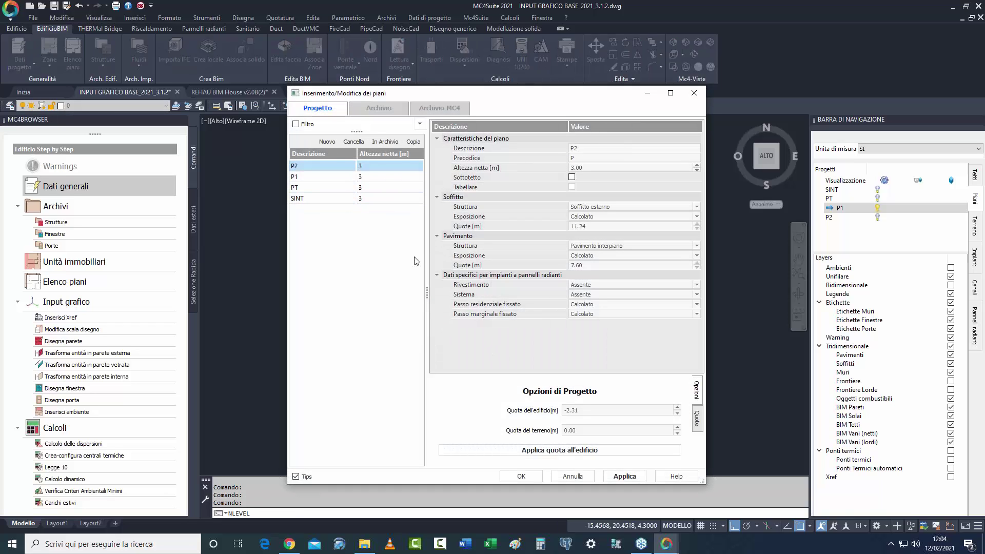
pyautogui.click(336, 198)
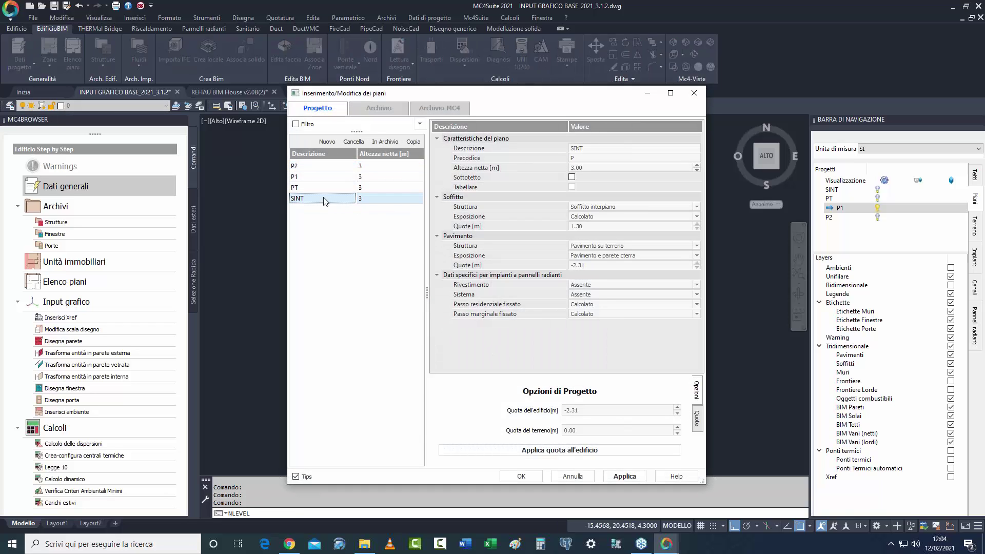
pyautogui.click(698, 422)
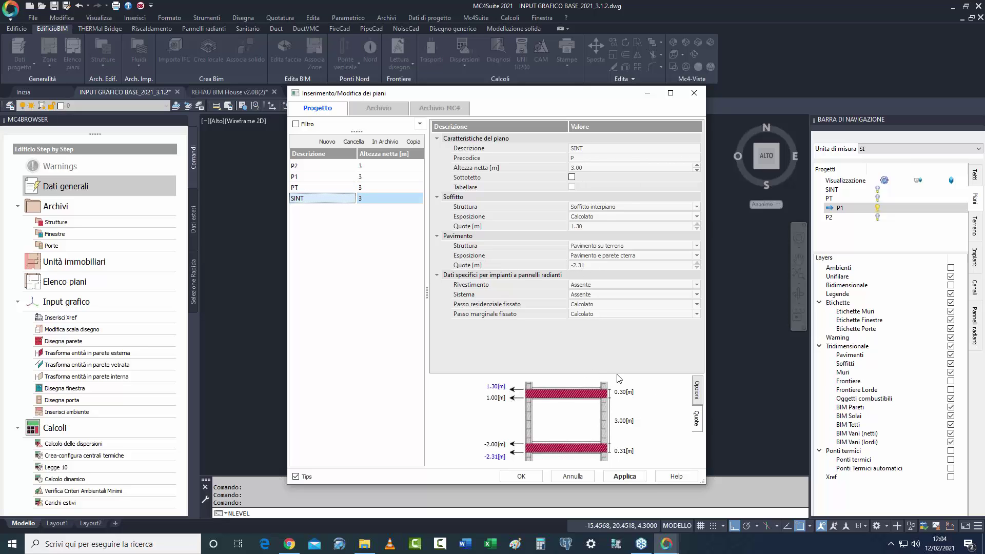
pyautogui.click(697, 389)
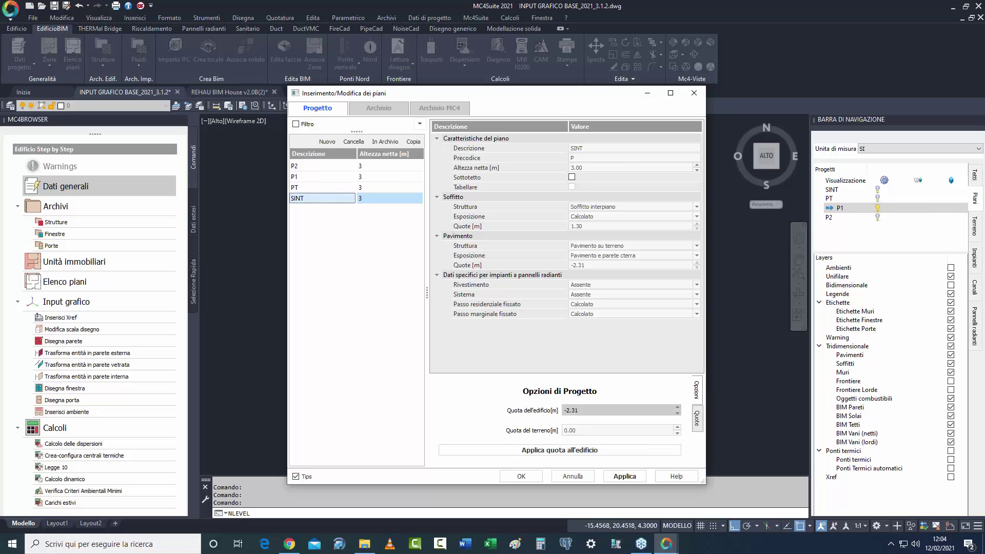
pyautogui.click(697, 418)
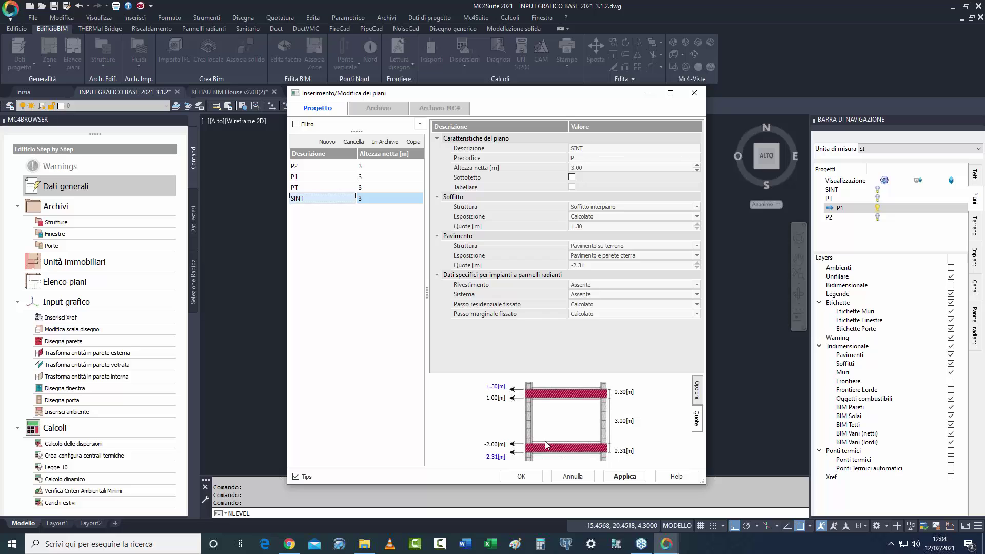
pyautogui.click(314, 187)
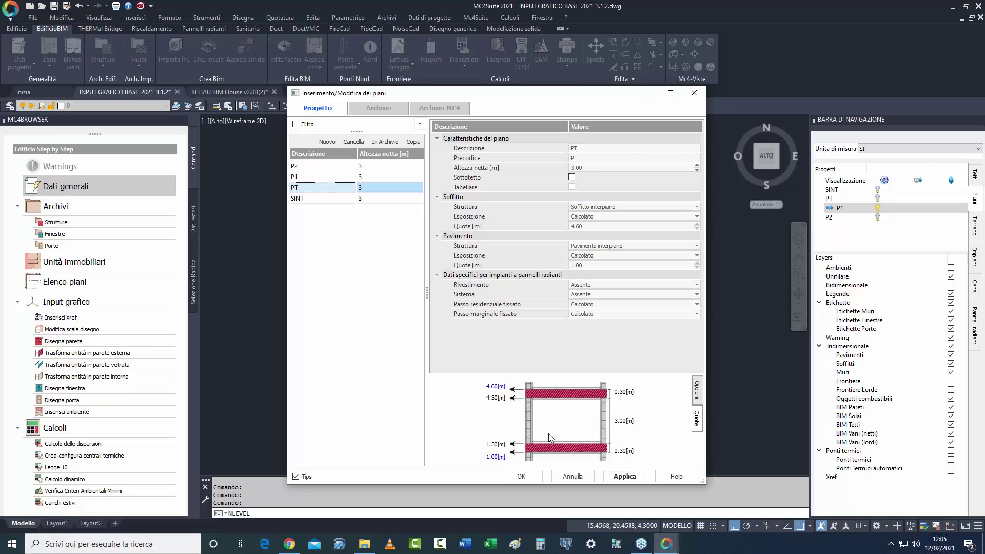
pyautogui.click(697, 390)
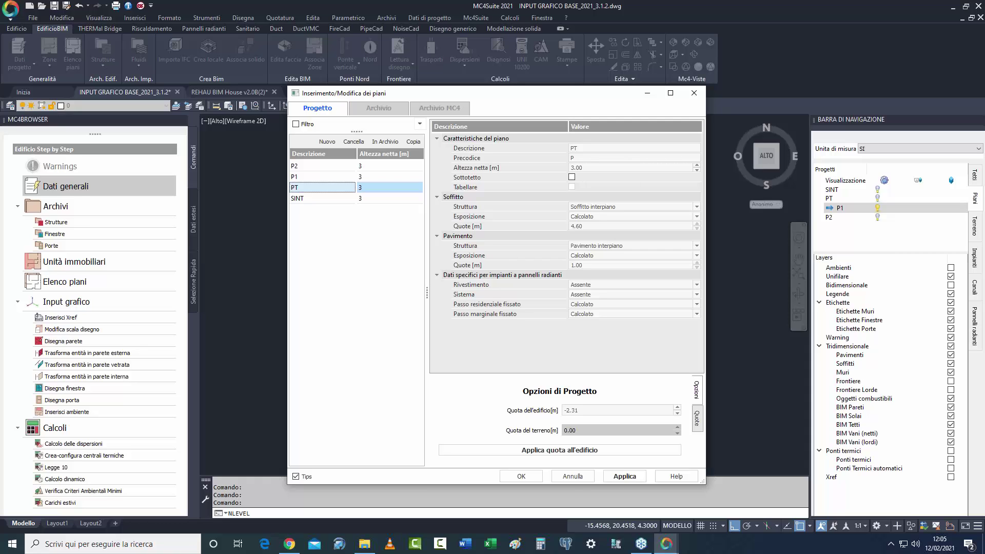
pyautogui.click(575, 477)
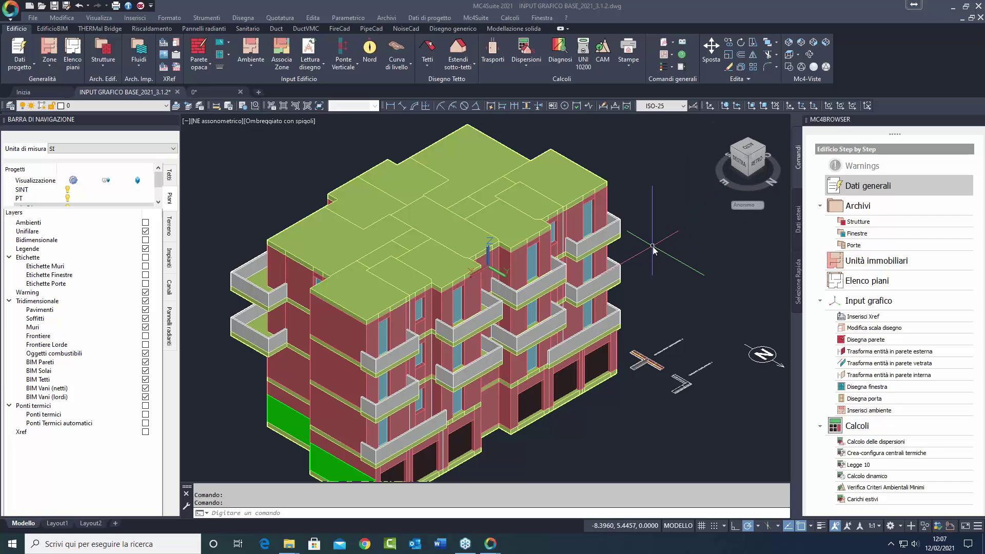
# View the building model from the southeast isometric and hide floors SINT, PT and P2 to isolate P1.
pyautogui.click(800, 44)
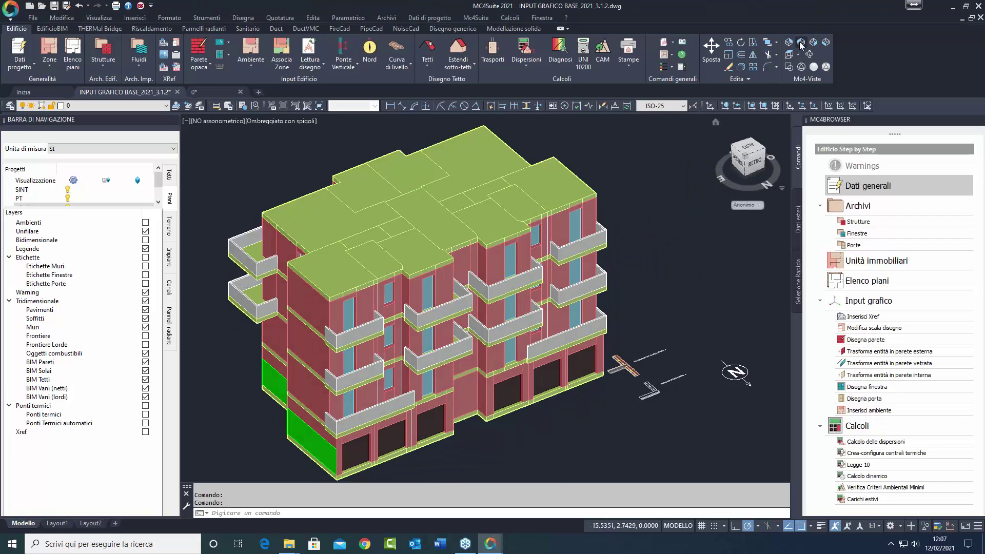
pyautogui.click(813, 43)
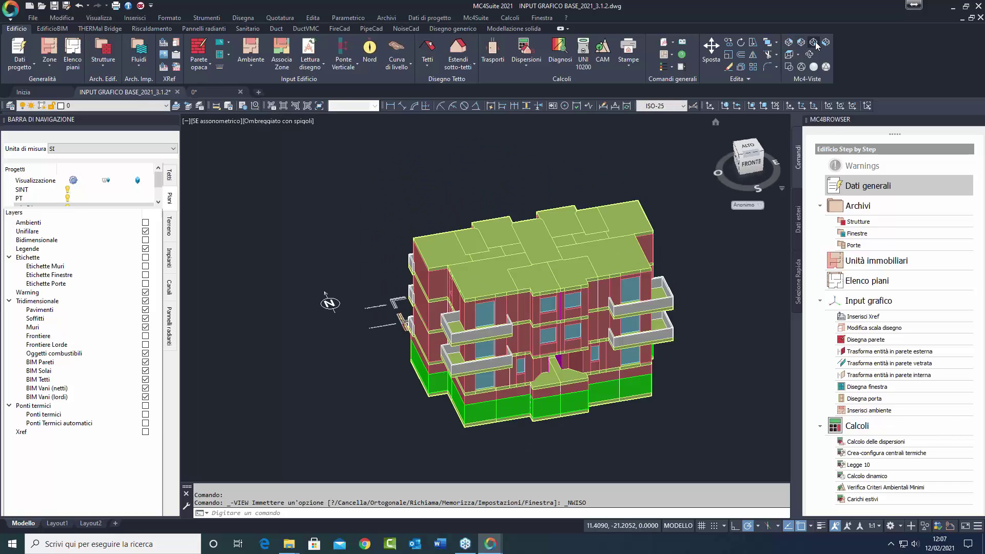
pyautogui.scroll(5, 424, 383)
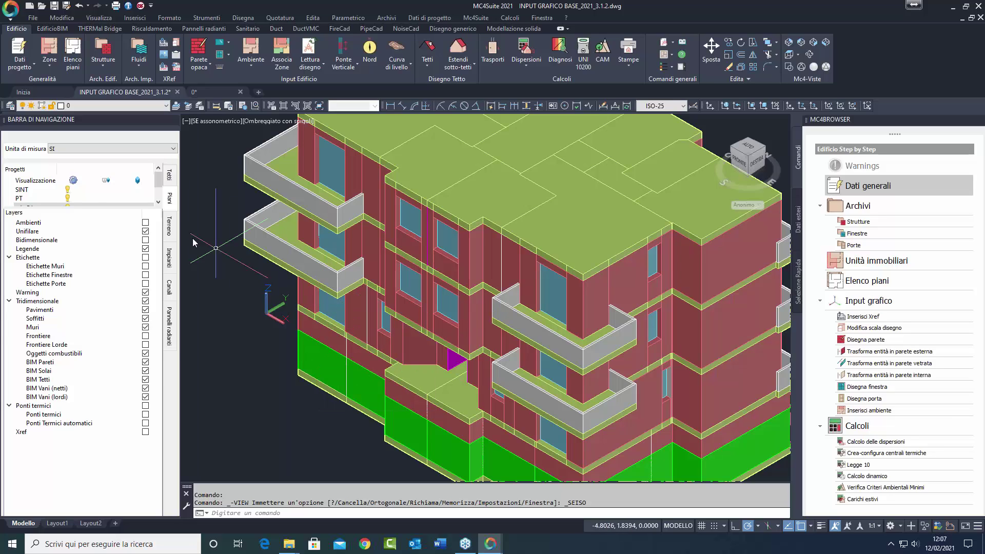
pyautogui.moveTo(92, 207); pyautogui.dragTo(93, 244)
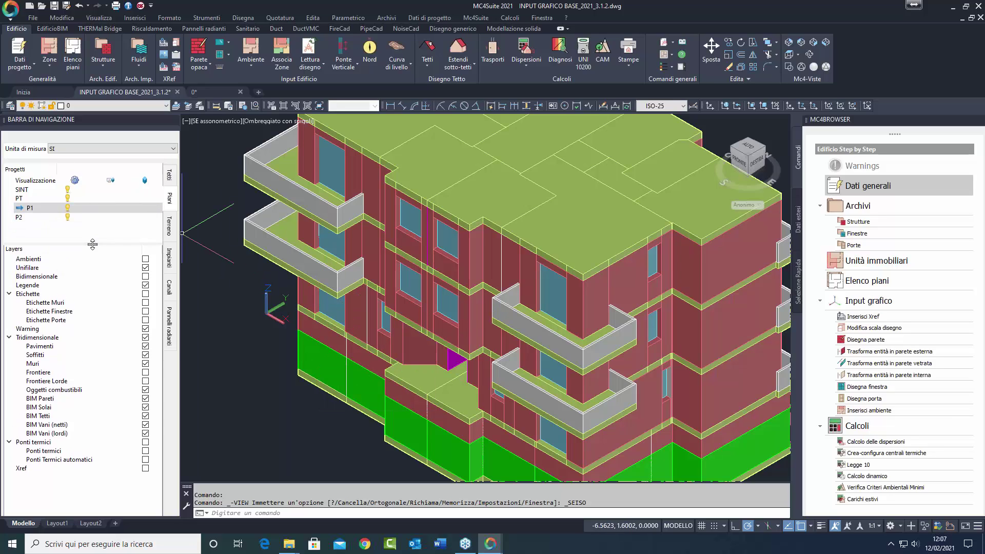
pyautogui.click(68, 198)
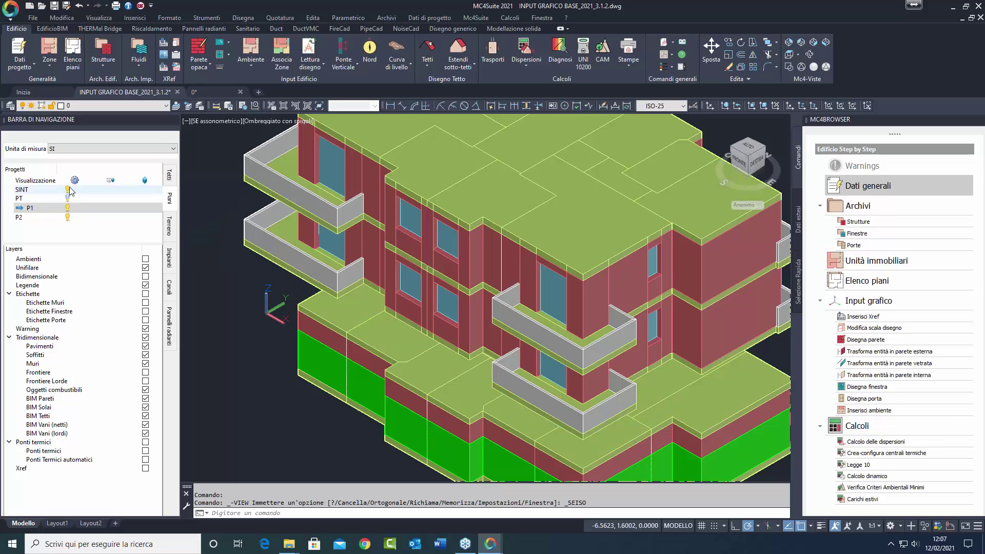
pyautogui.click(68, 217)
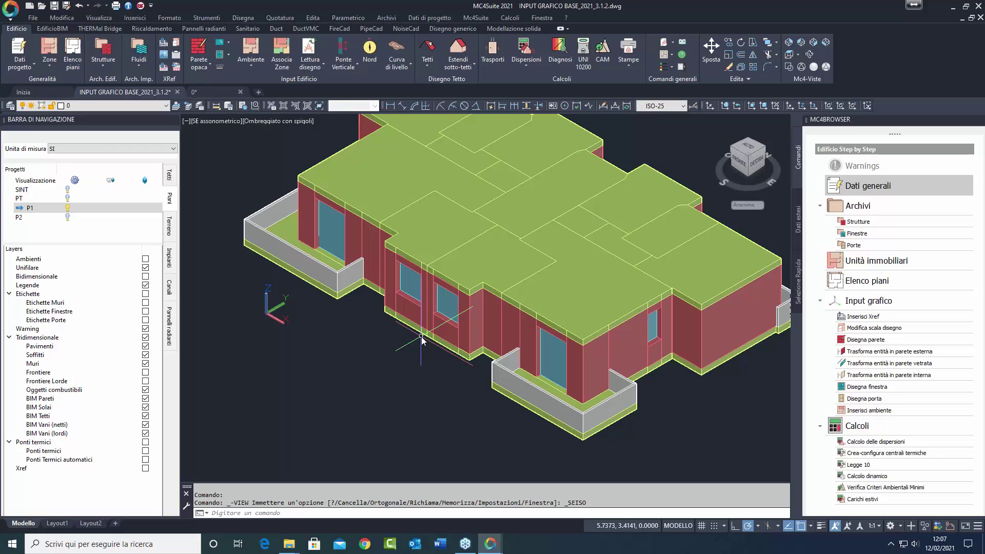
# Show floor PT together with P1 and orbit below the building to inspect the walls around the recessed entrance.
pyautogui.click(68, 199)
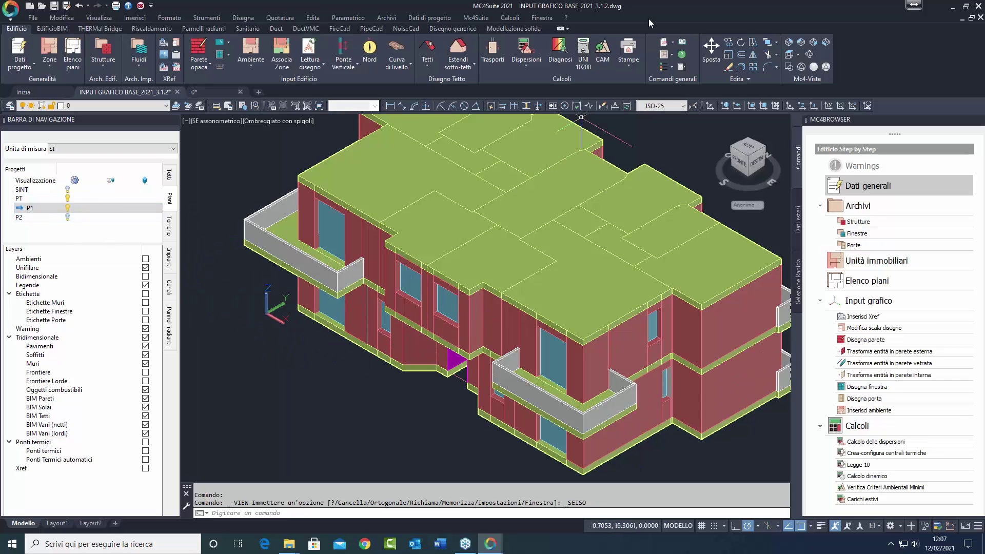
pyautogui.click(810, 55)
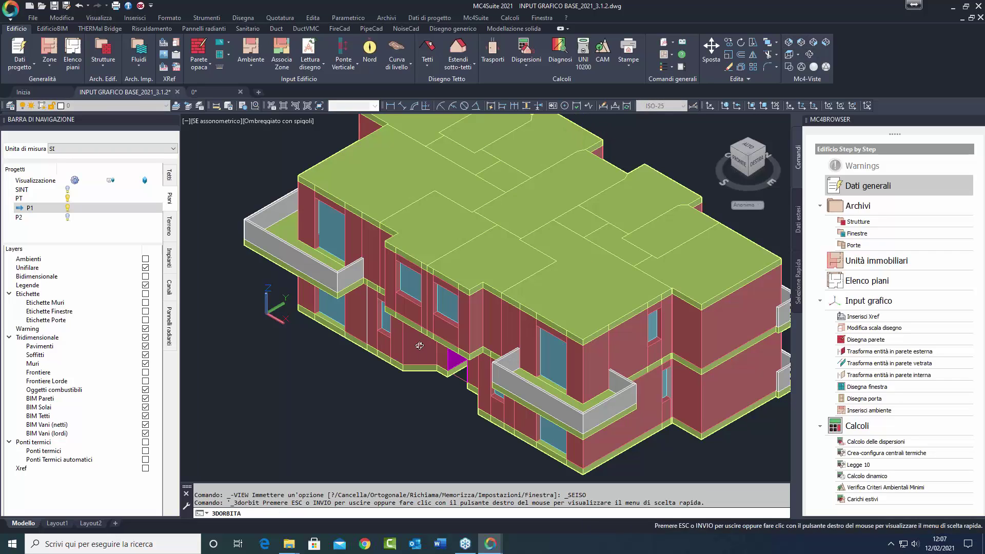
pyautogui.moveTo(420, 345); pyautogui.dragTo(507, 186)
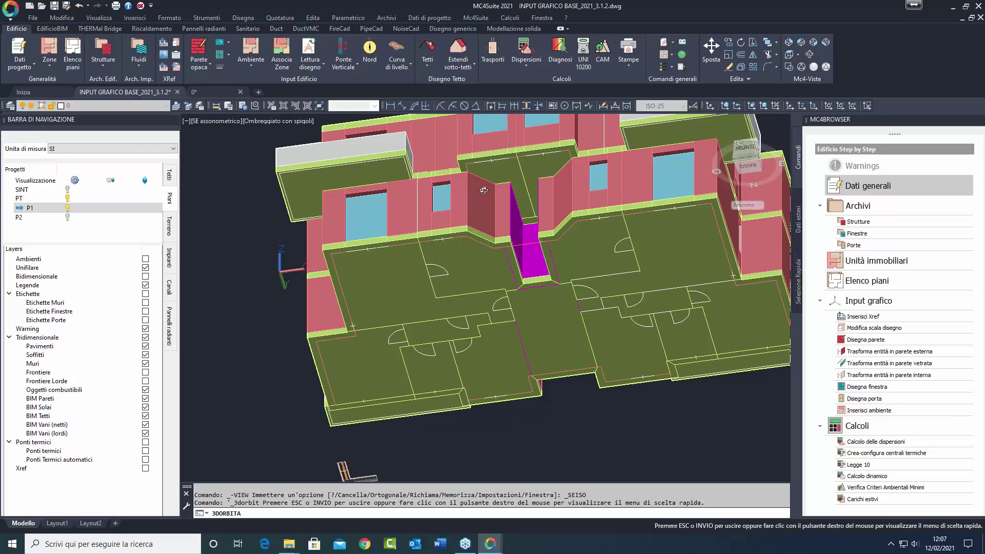
pyautogui.press('Escape')
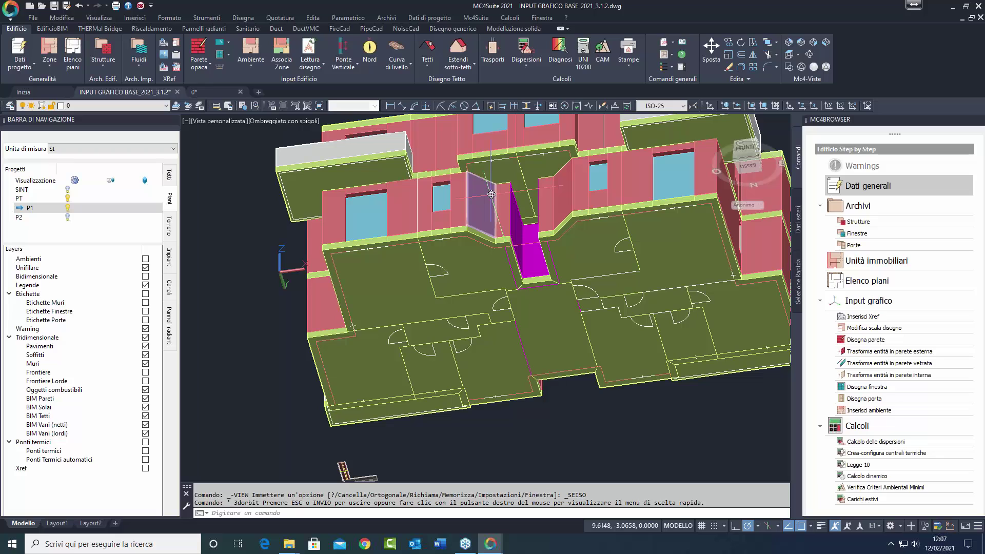
pyautogui.moveTo(491, 194)
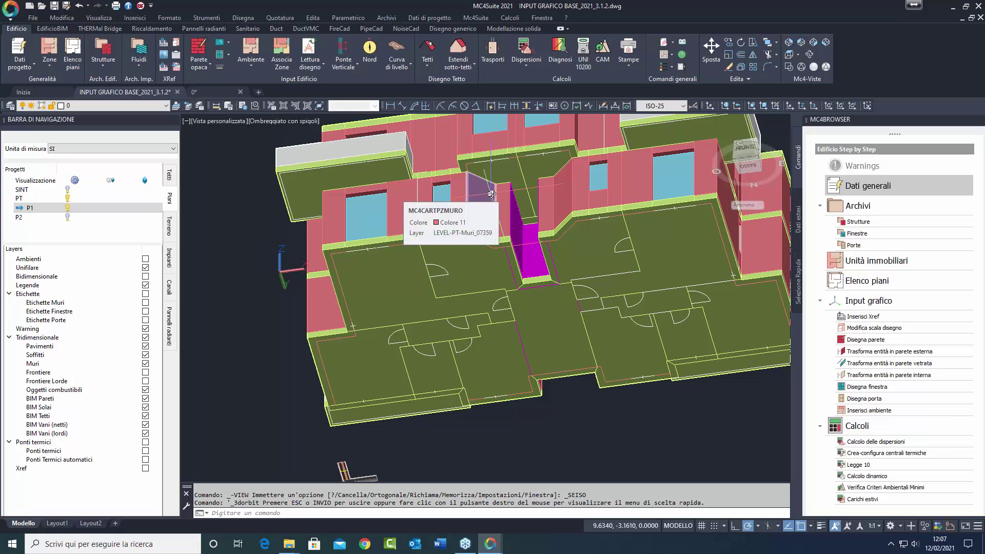
# Return to the southeast isometric, hide floor P1 and show SINT to examine the slab at the recessed entrance.
pyautogui.click(802, 45)
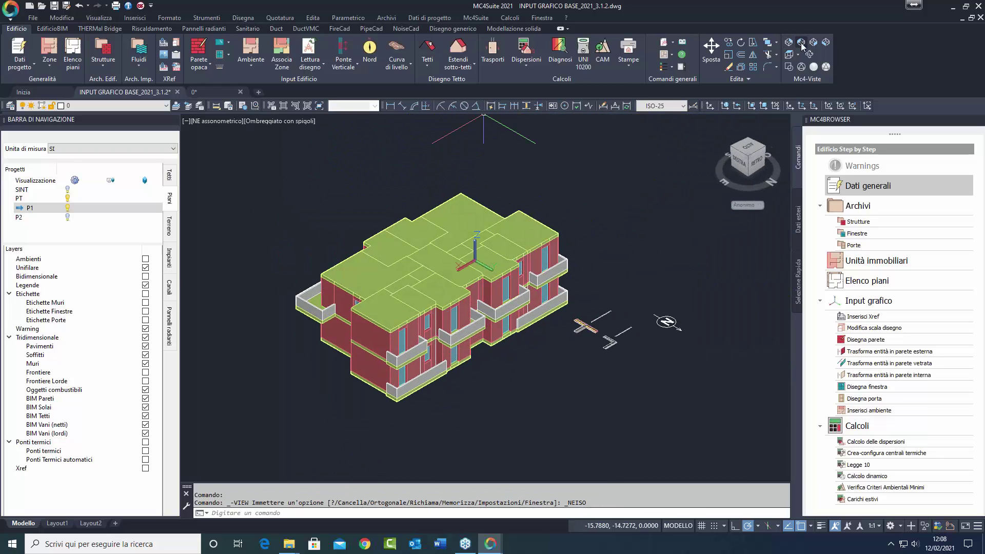
pyautogui.click(813, 43)
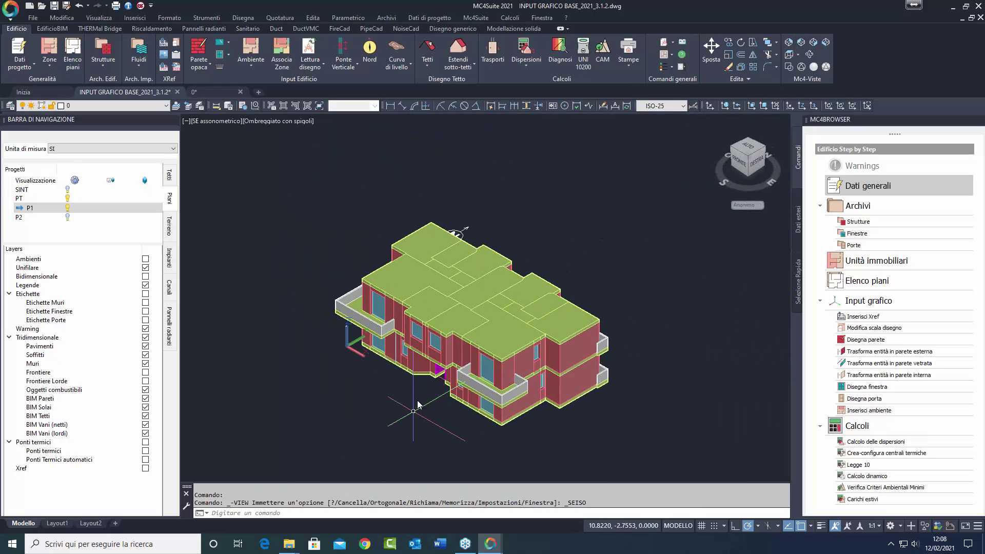
pyautogui.scroll(5, 418, 405)
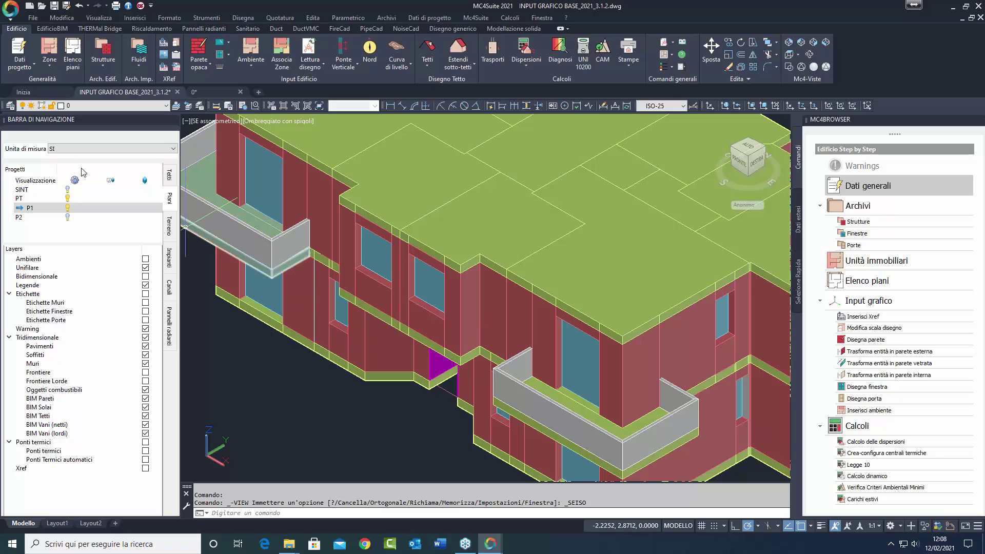
pyautogui.click(68, 208)
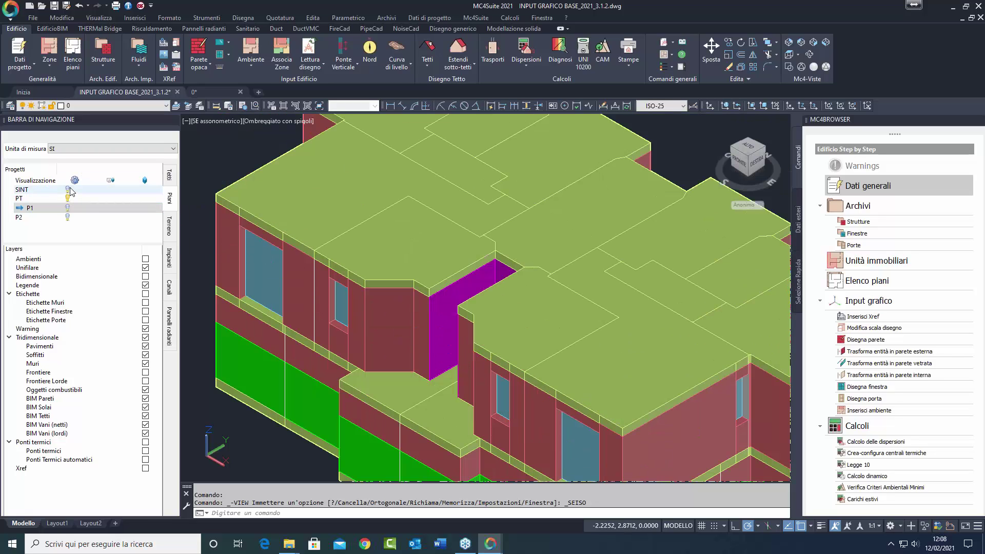
pyautogui.click(68, 189)
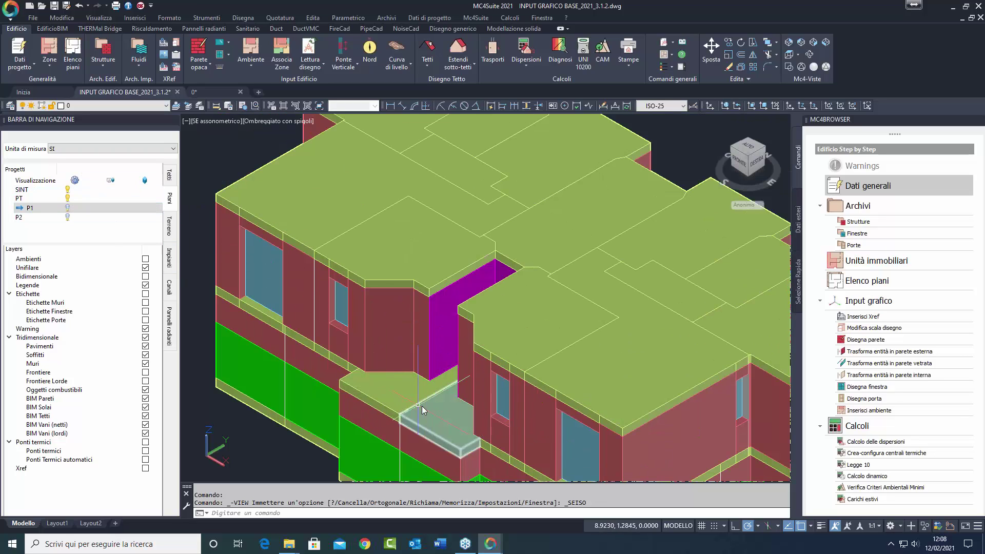
# Display only floor SINT as a plan in top view, with all Tridimensionale layers hidden.
pyautogui.moveTo(428, 409); pyautogui.dragTo(430, 341, button='middle')
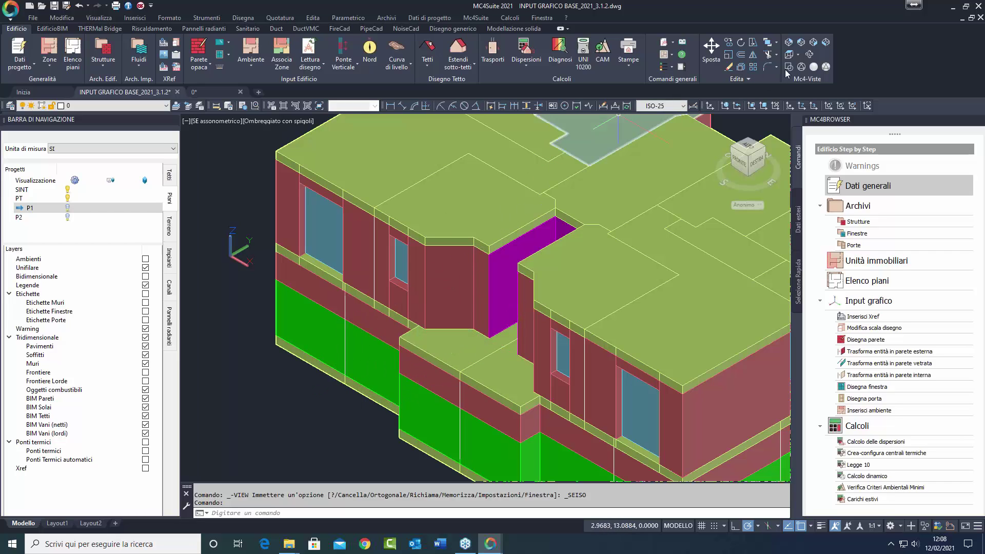
pyautogui.click(789, 55)
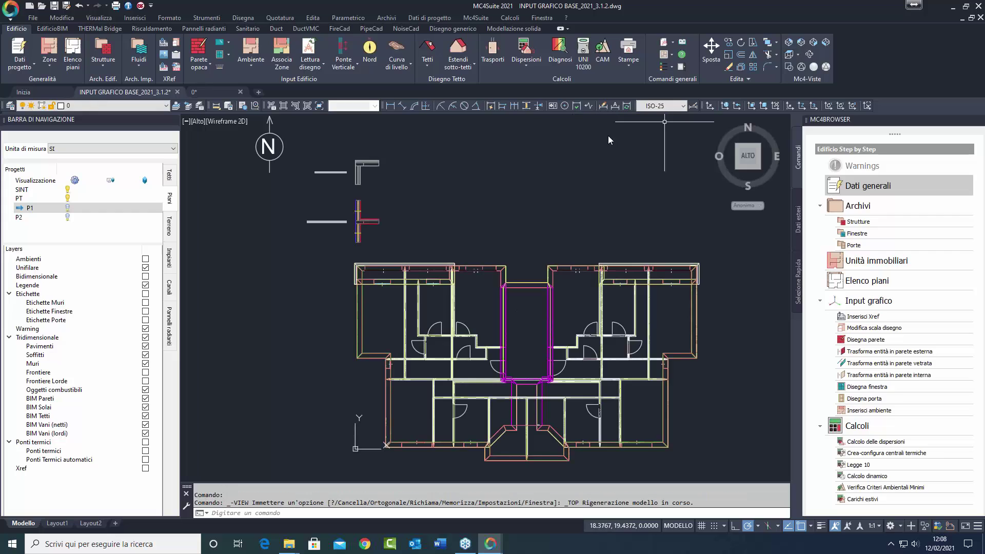
pyautogui.click(36, 190)
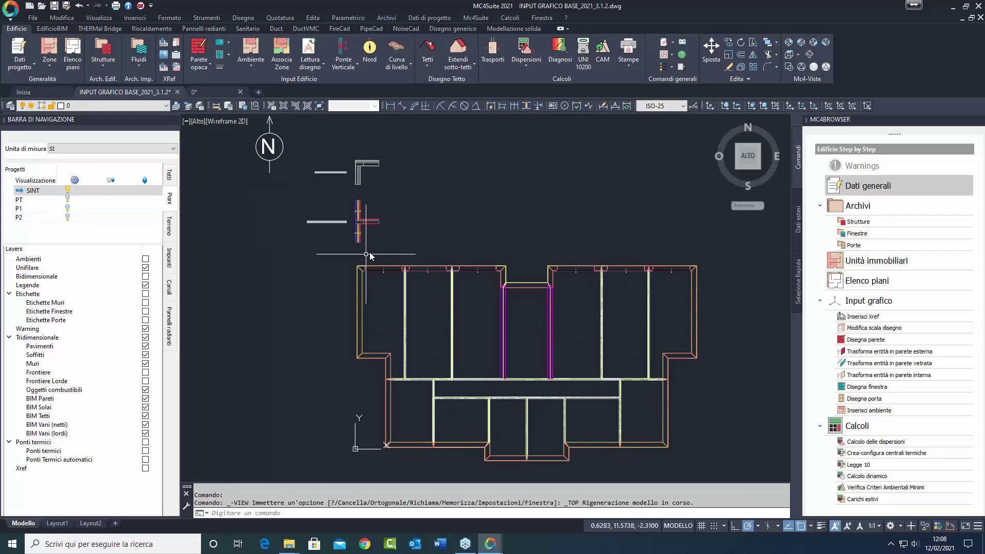
pyautogui.moveTo(527, 235); pyautogui.dragTo(528, 149, button='middle')
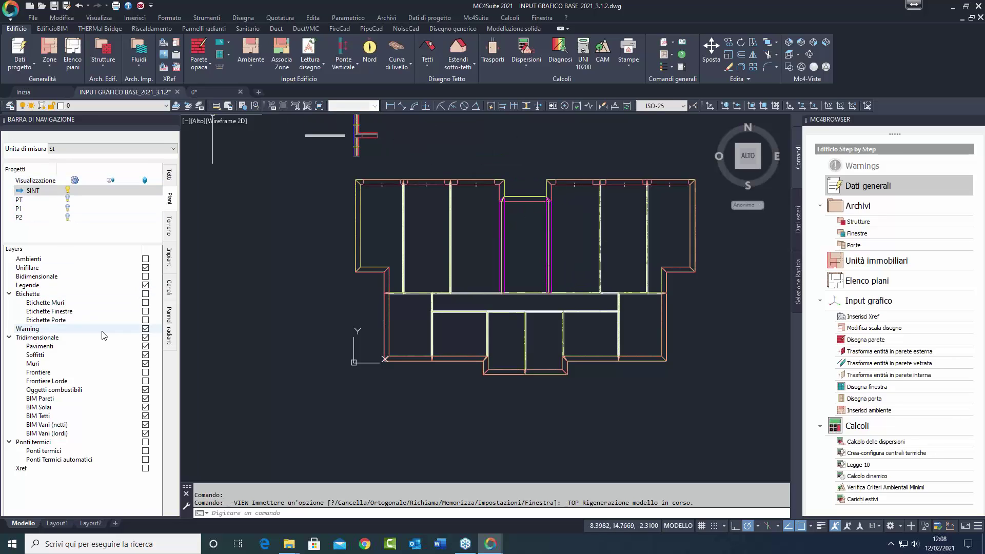
pyautogui.click(145, 337)
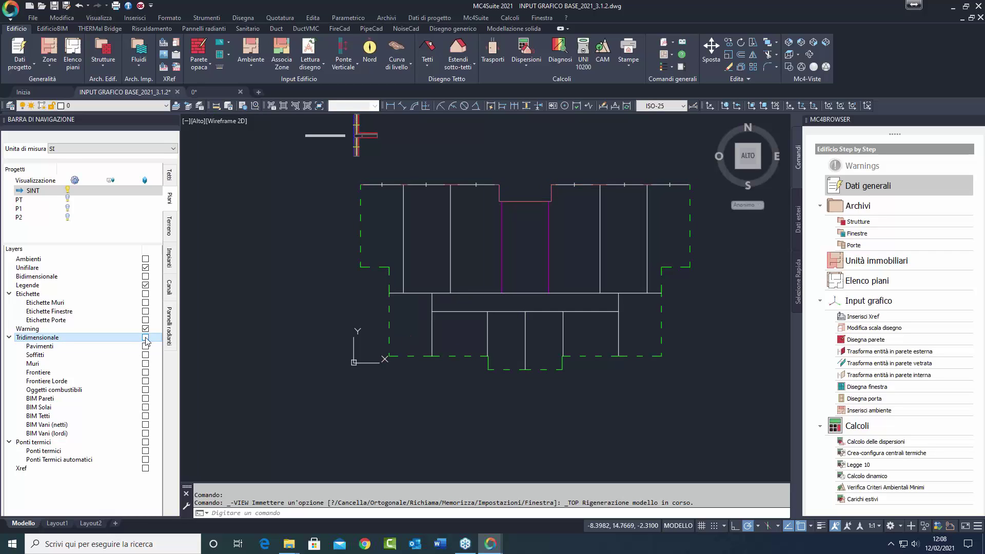
pyautogui.scroll(2, 538, 325)
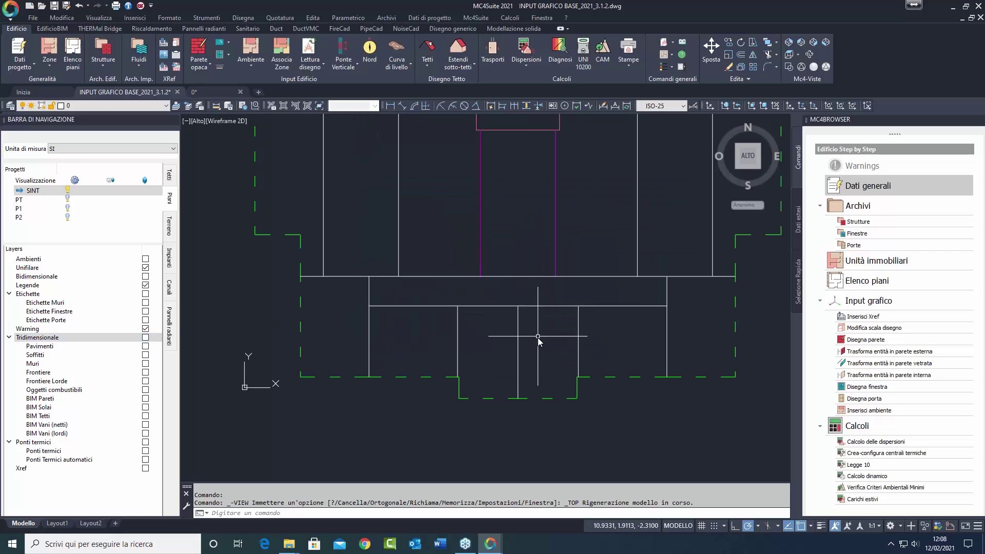
pyautogui.moveTo(546, 348); pyautogui.dragTo(516, 280, button='middle')
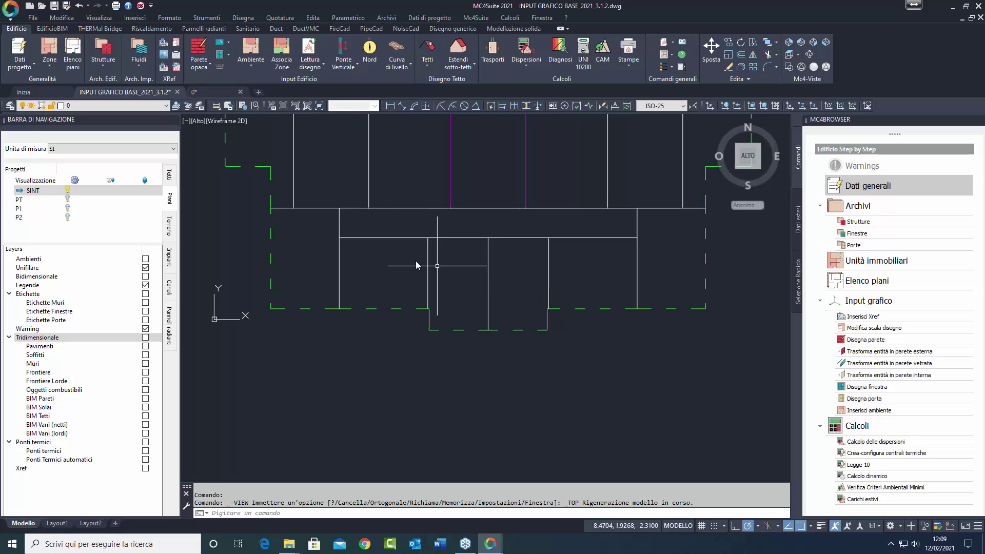
# Show the Ambienti layer and select the CANT3 and CANT4 cellar rooms to inspect their general data and structure assignments.
pyautogui.click(145, 259)
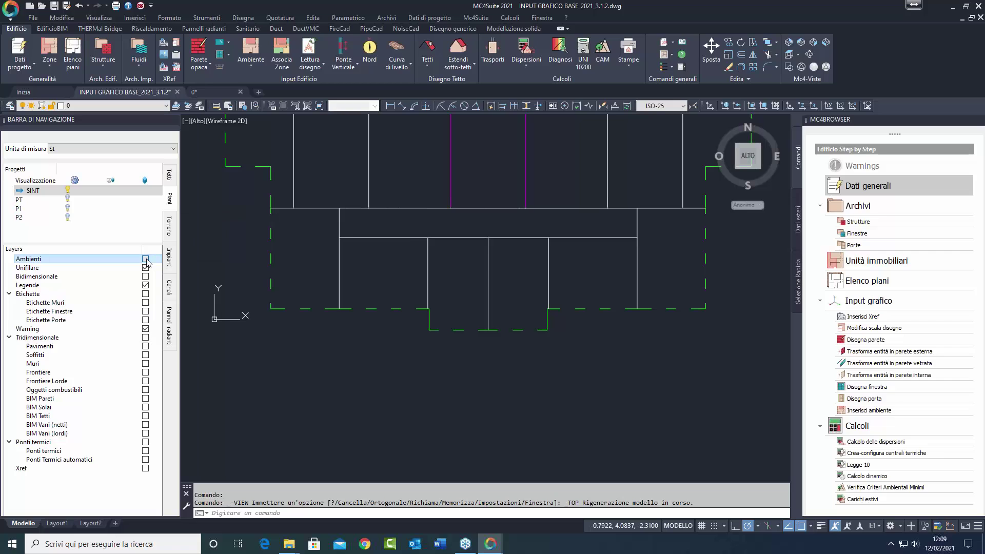
pyautogui.scroll(2, 549, 259)
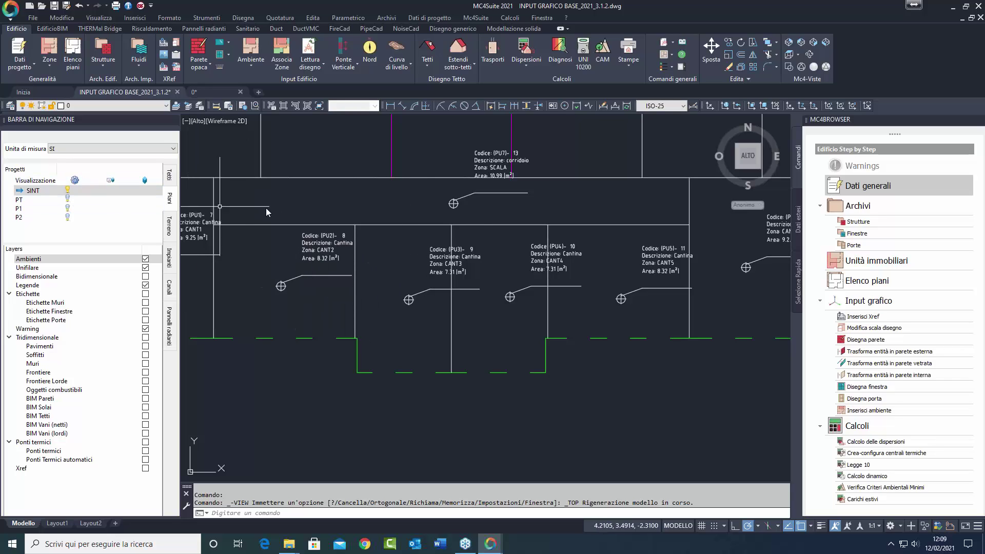
pyautogui.click(435, 256)
pyautogui.click(550, 257)
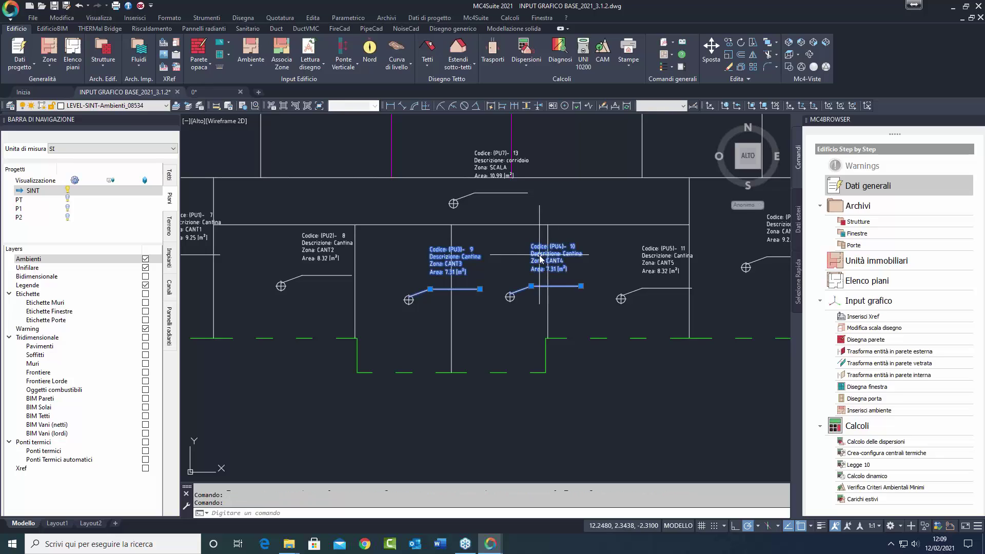
pyautogui.moveTo(800, 218)
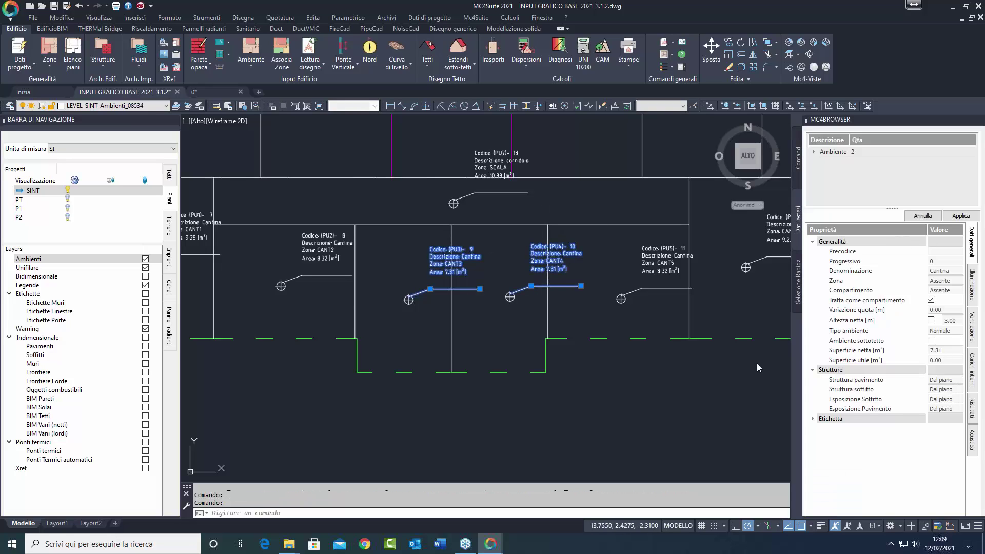
# Review the ceiling and floor structures assigned to SINT in the floor list, then close the list.
pyautogui.click(72, 46)
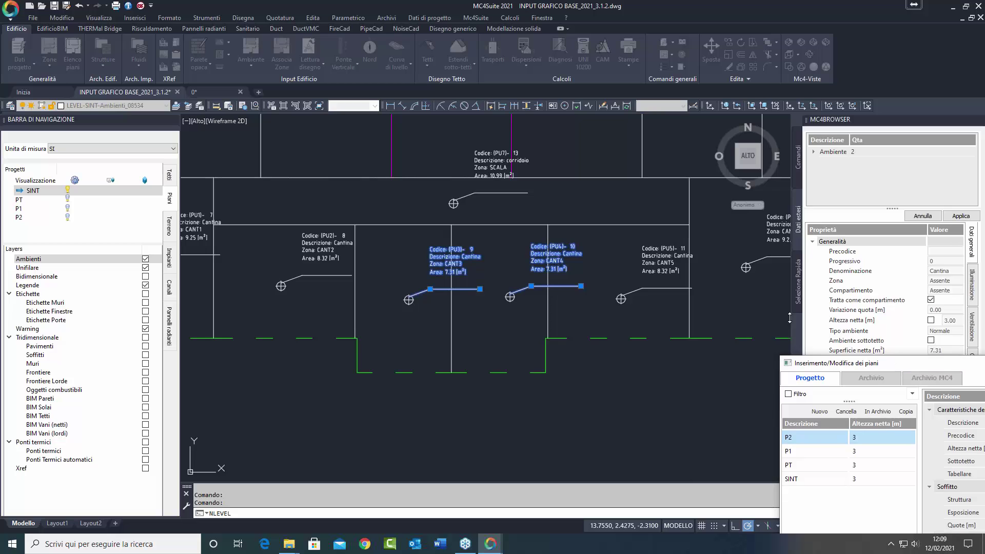
pyautogui.moveTo(932, 211); pyautogui.dragTo(387, 82)
pyautogui.click(270, 198)
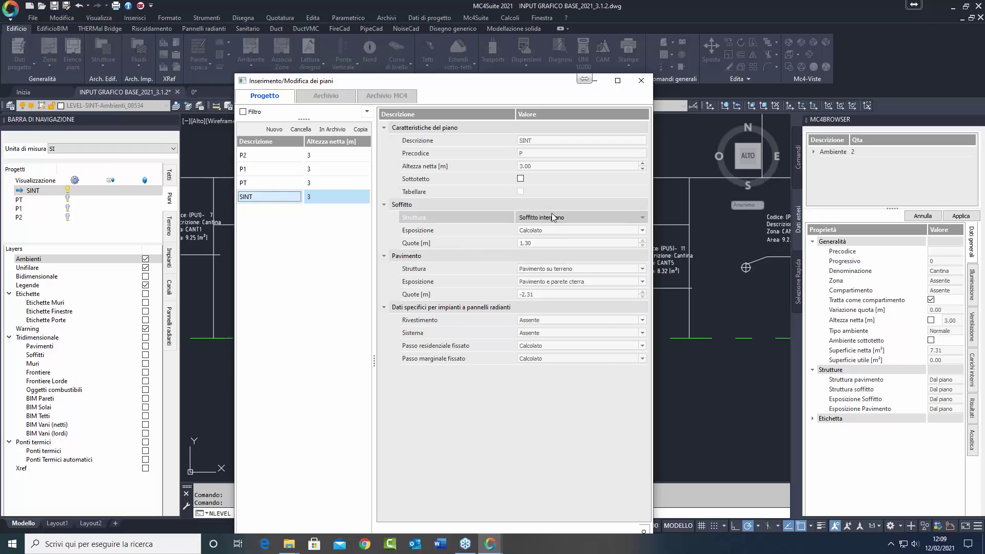
pyautogui.moveTo(518, 73); pyautogui.dragTo(530, 54)
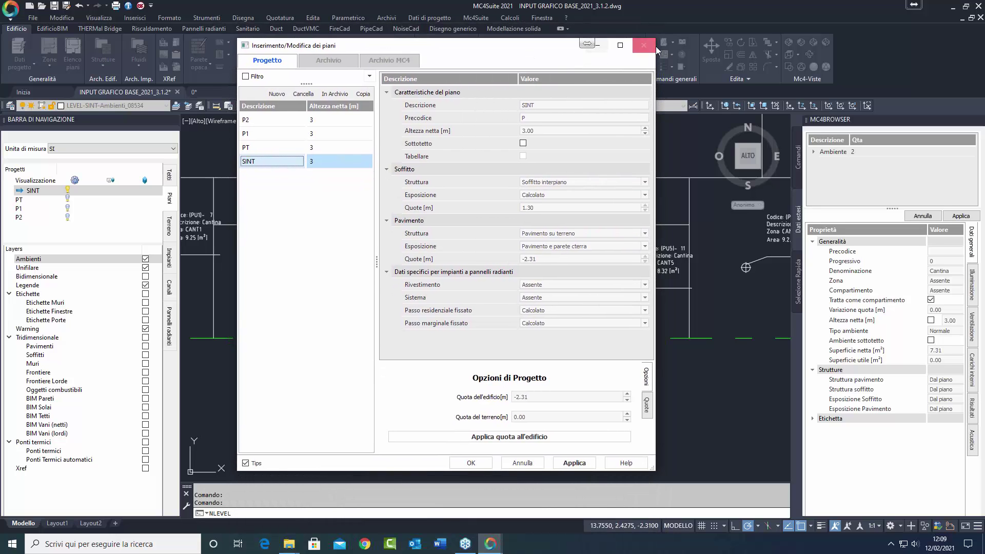
pyautogui.click(643, 45)
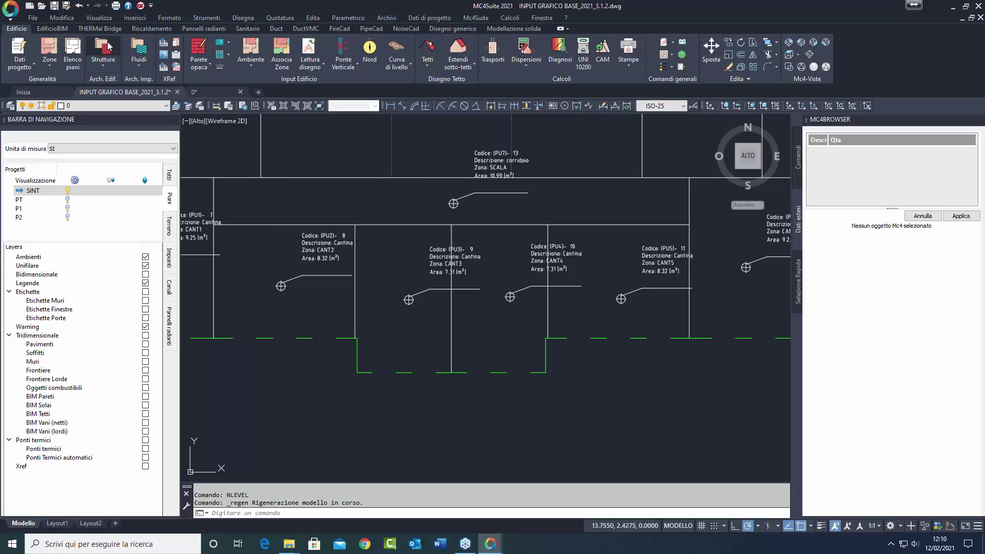
# Duplicate the Soffitto interpiano structure in the project's structure list under the name Soffitto esterno.
pyautogui.click(108, 48)
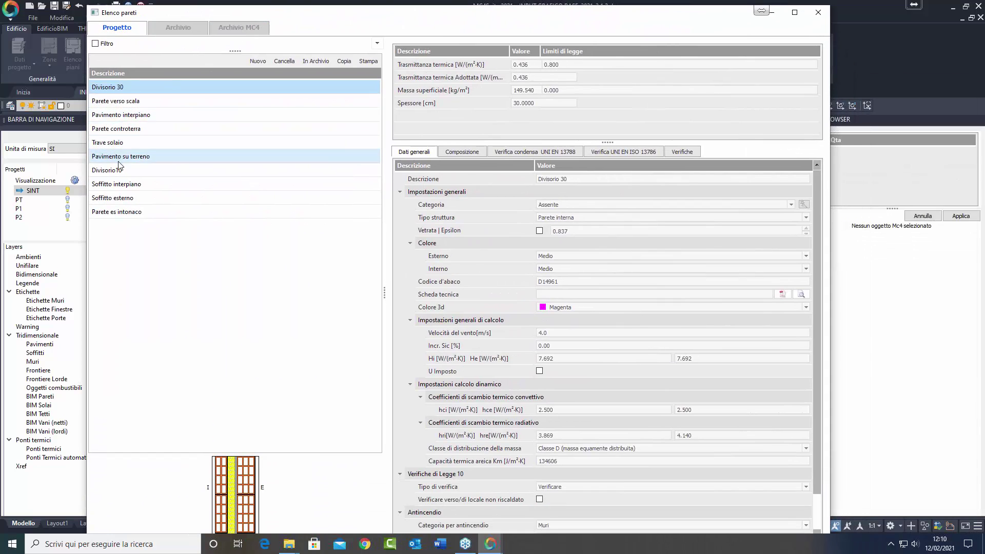
pyautogui.click(122, 186)
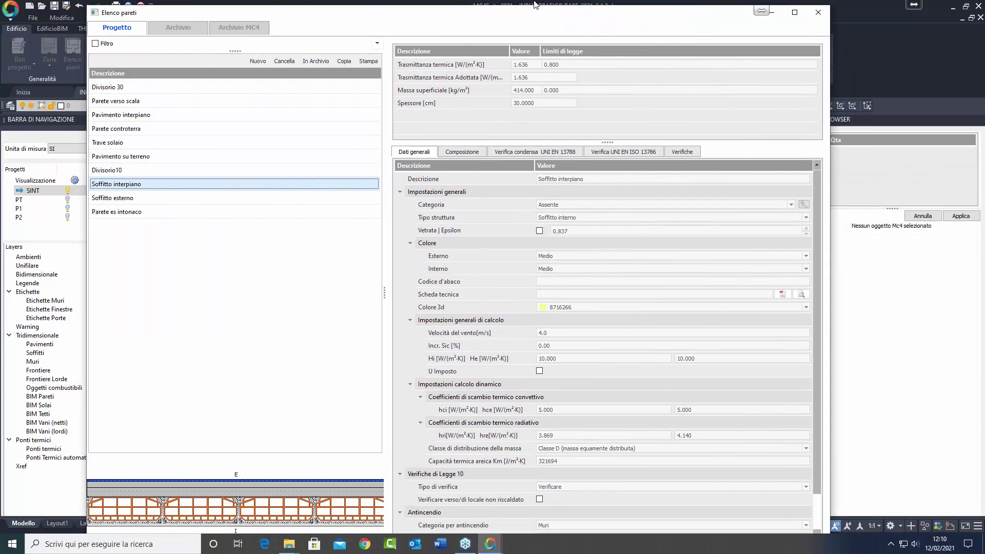
pyautogui.moveTo(534, 7)
pyautogui.mouseDown()
pyautogui.moveTo(533, 83)
pyautogui.moveTo(533, 22)
pyautogui.mouseUp()
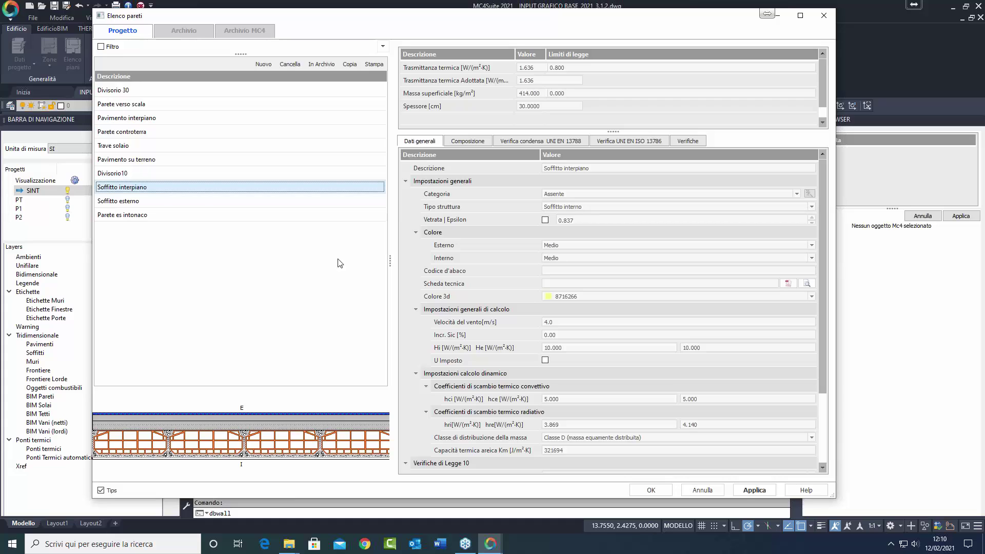
pyautogui.rightClick(135, 192)
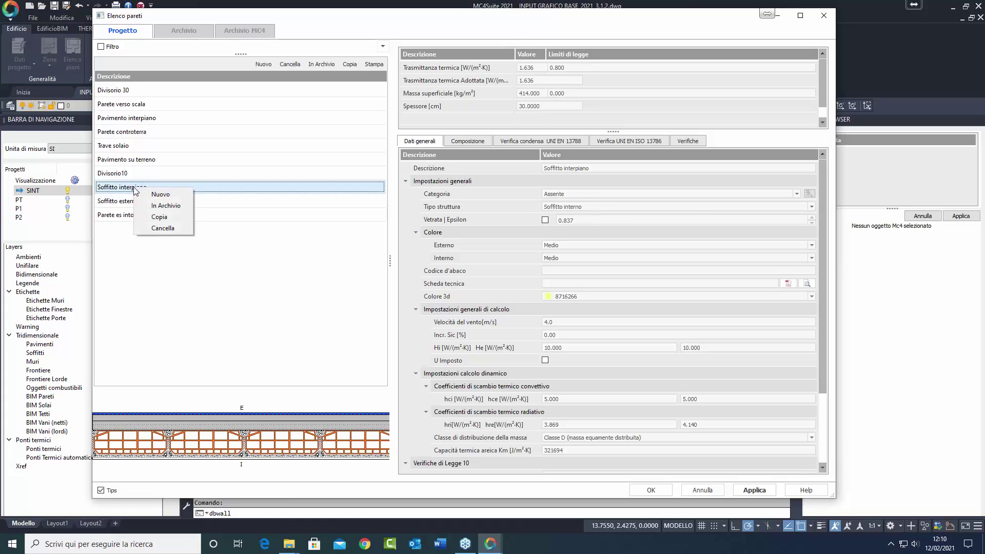
pyautogui.click(156, 218)
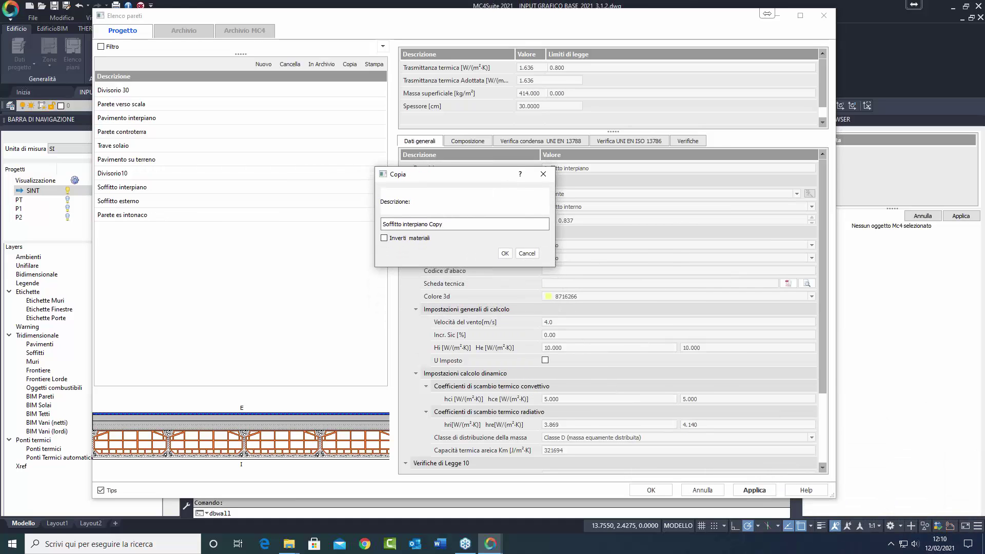
pyautogui.write('es')
pyautogui.click(507, 253)
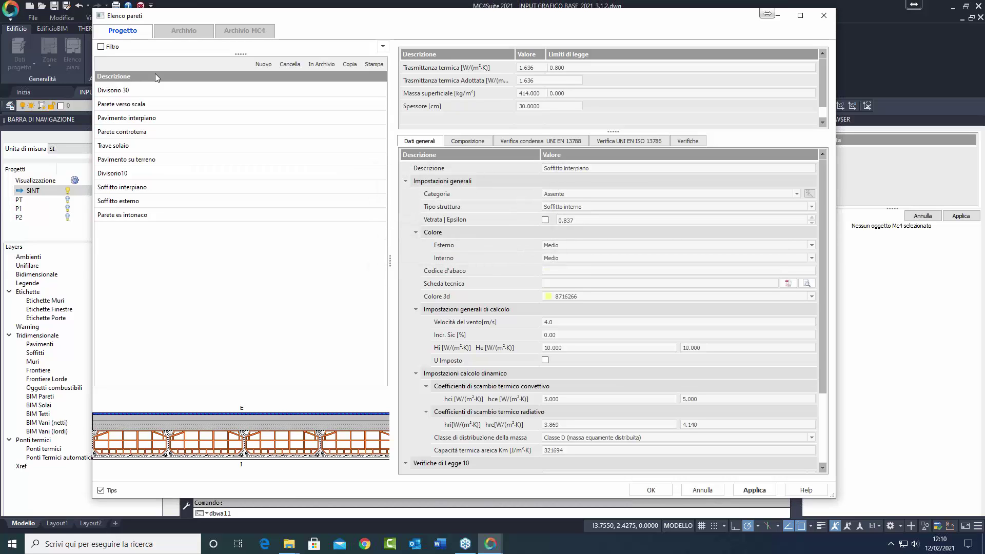
# Set the copied ceiling's structure type to Soffitto esterno and its 3D colour to Green, and apply the changes.
pyautogui.click(140, 91)
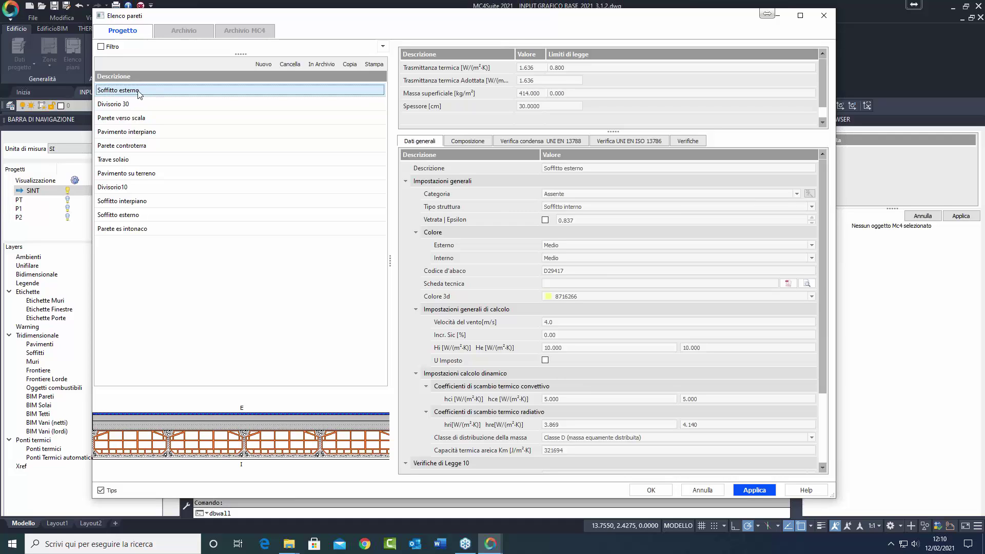
pyautogui.click(551, 207)
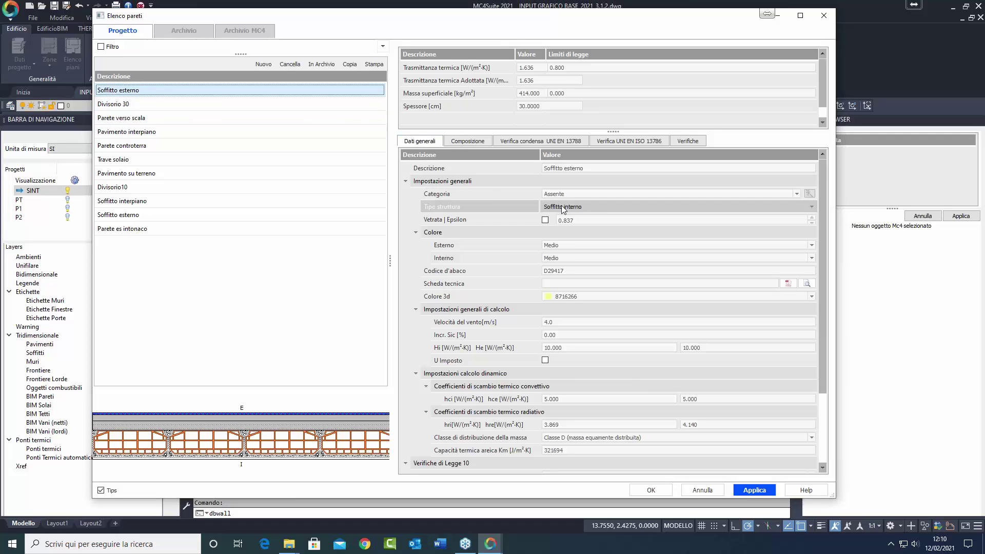
pyautogui.click(563, 208)
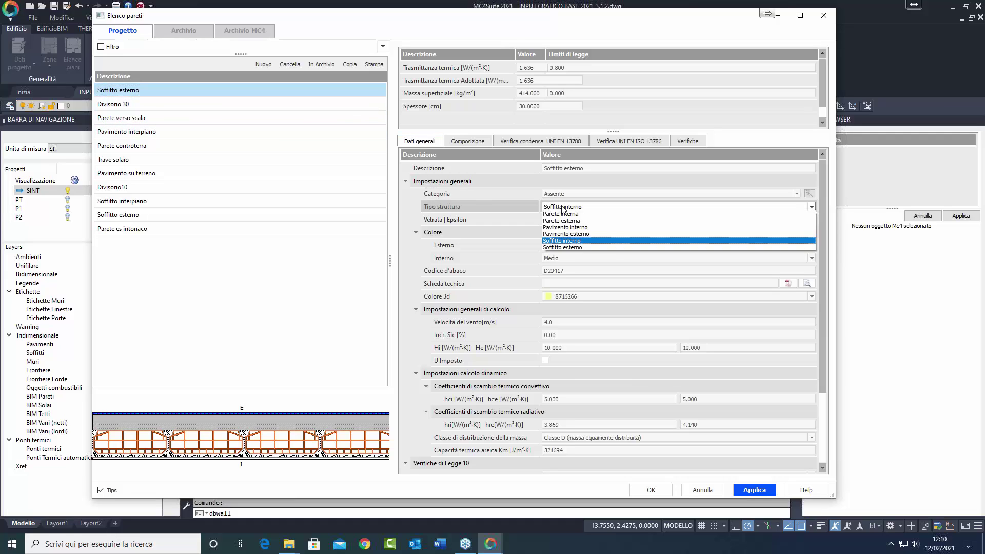
pyautogui.click(565, 247)
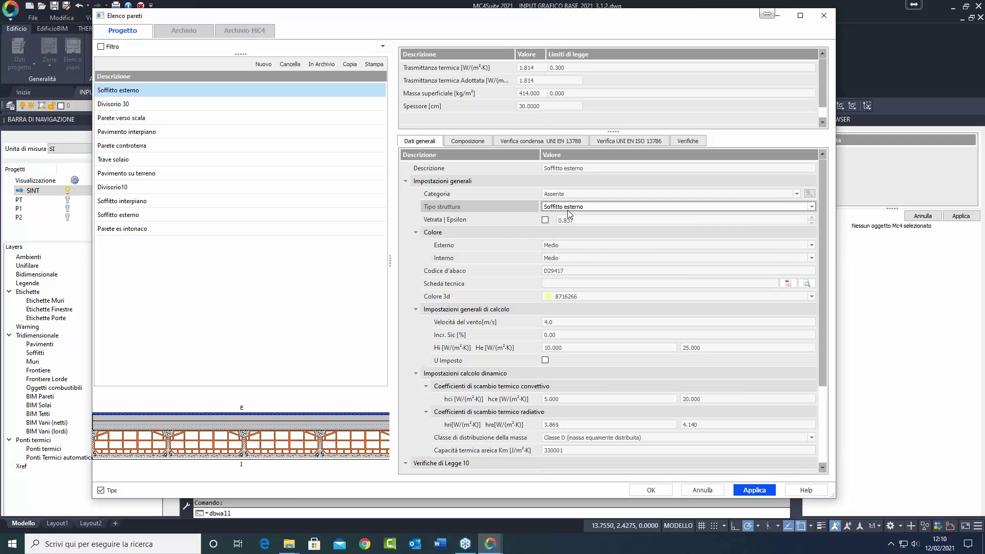
pyautogui.click(465, 142)
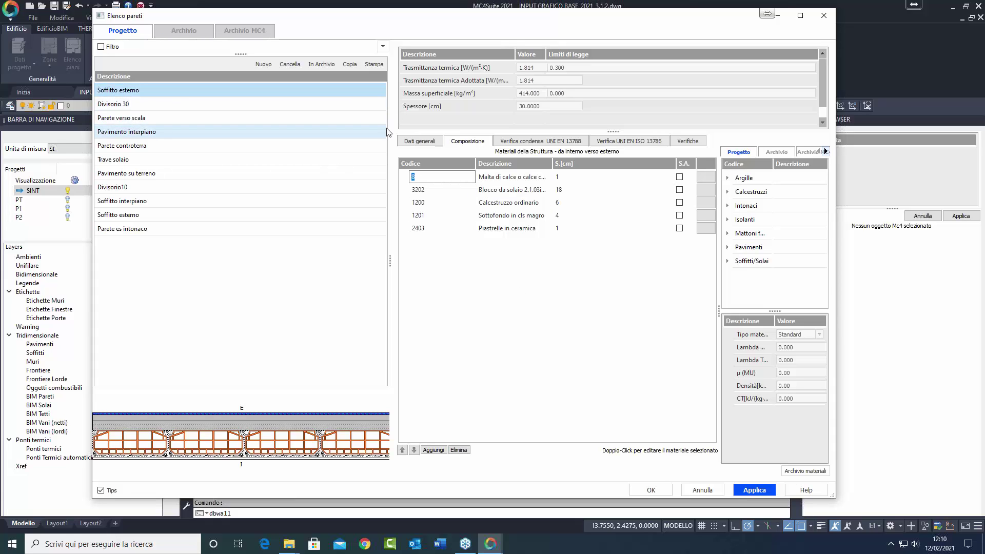
pyautogui.click(418, 141)
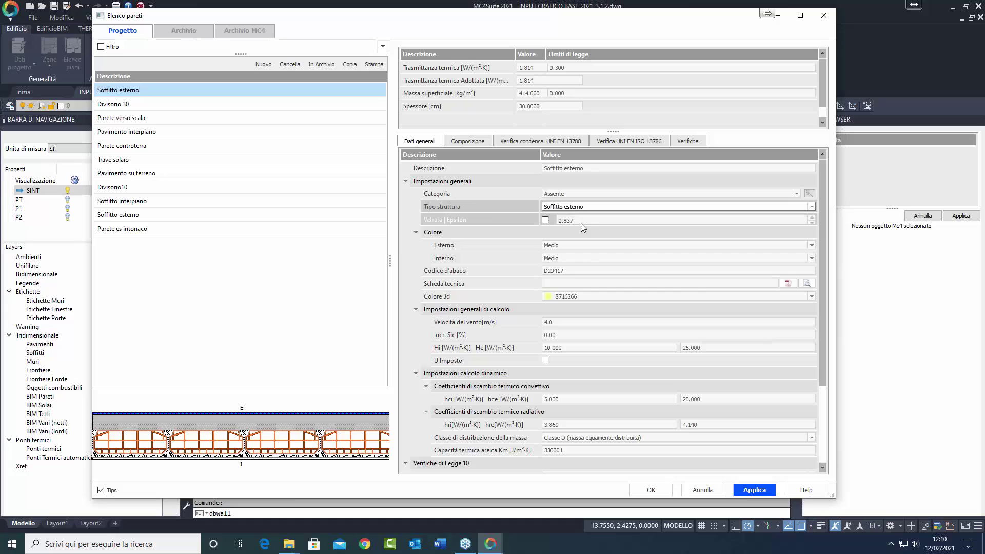
pyautogui.click(577, 296)
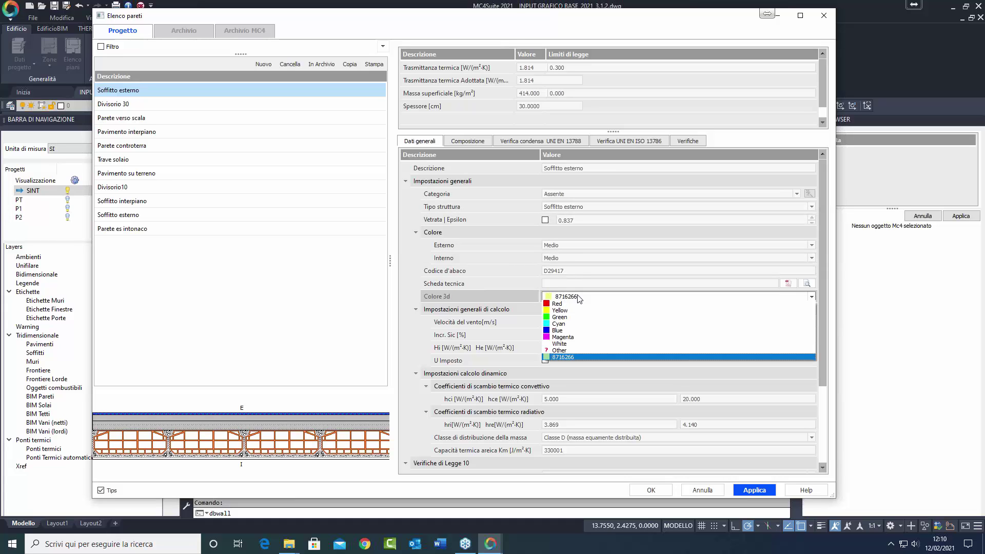
pyautogui.click(556, 317)
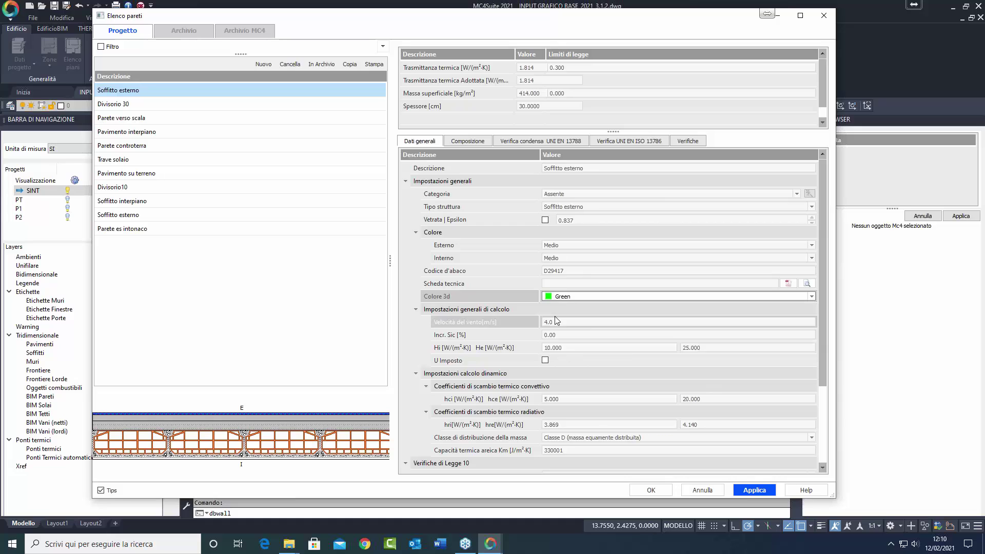
pyautogui.click(746, 491)
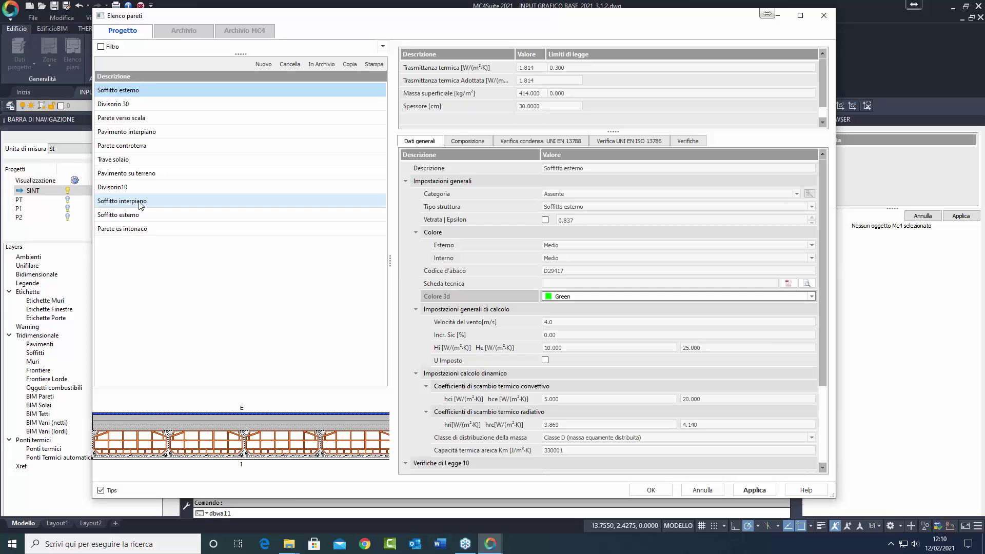
# Rename the copied green ceiling structure as Soffitto esterno2, apply the change and close the structure list.
pyautogui.click(144, 92)
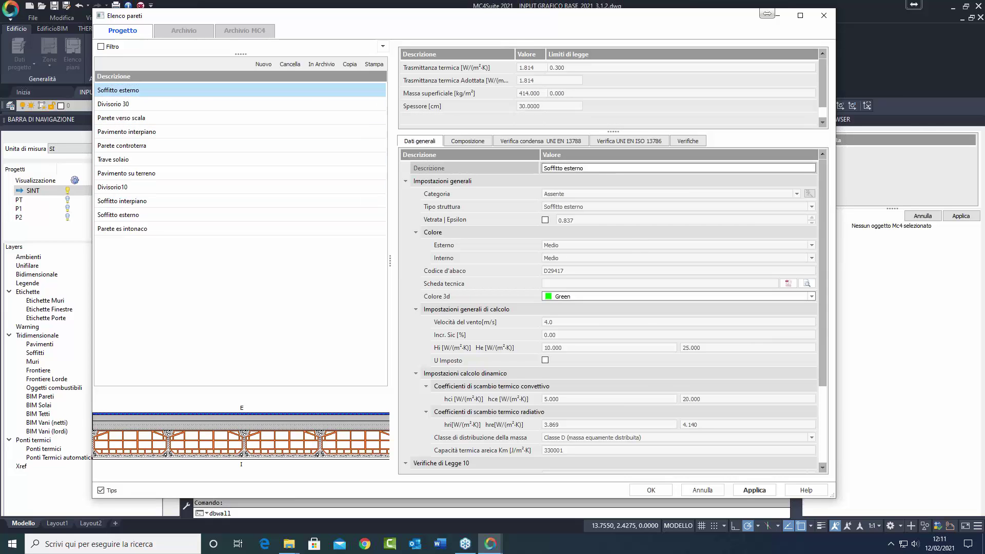
pyautogui.click(116, 204)
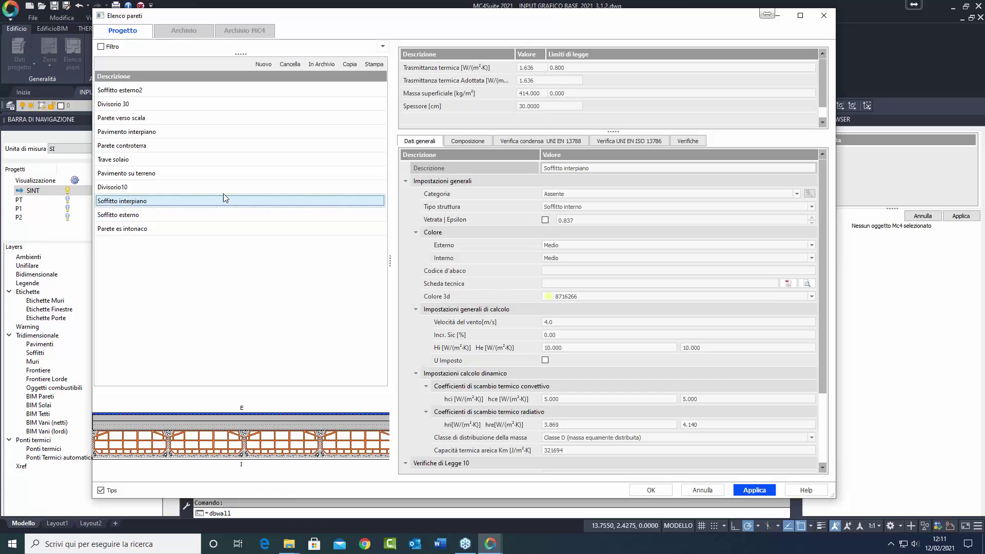
pyautogui.click(116, 90)
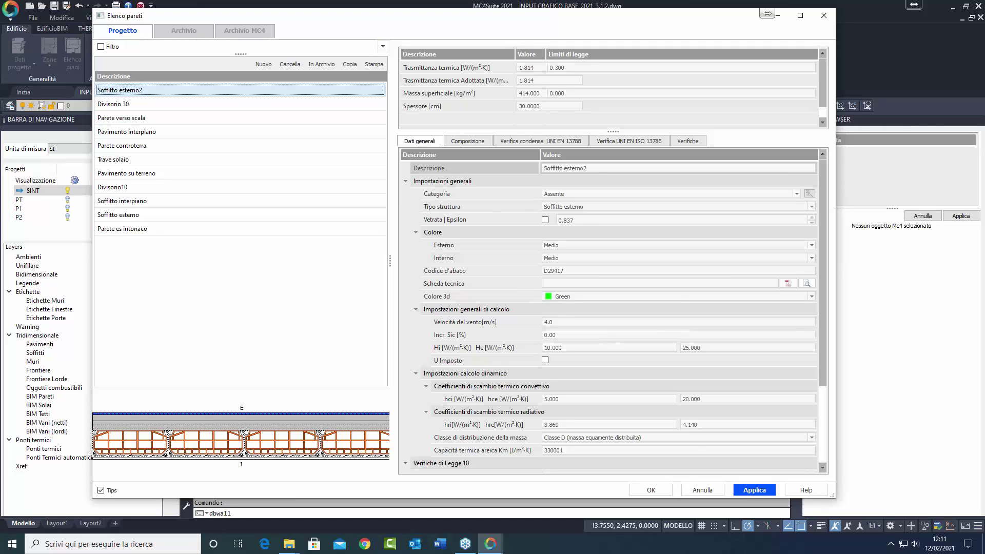
pyautogui.click(760, 490)
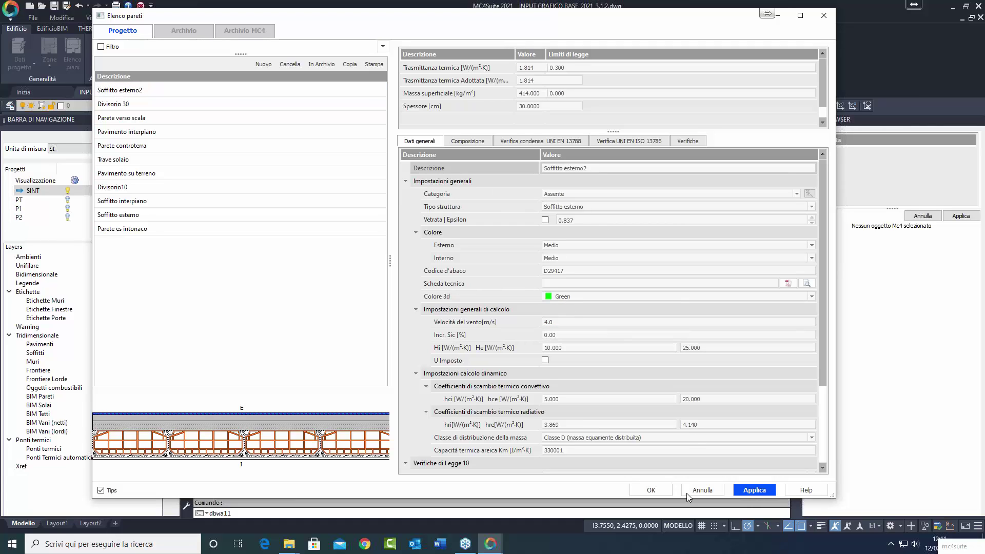
pyautogui.click(652, 490)
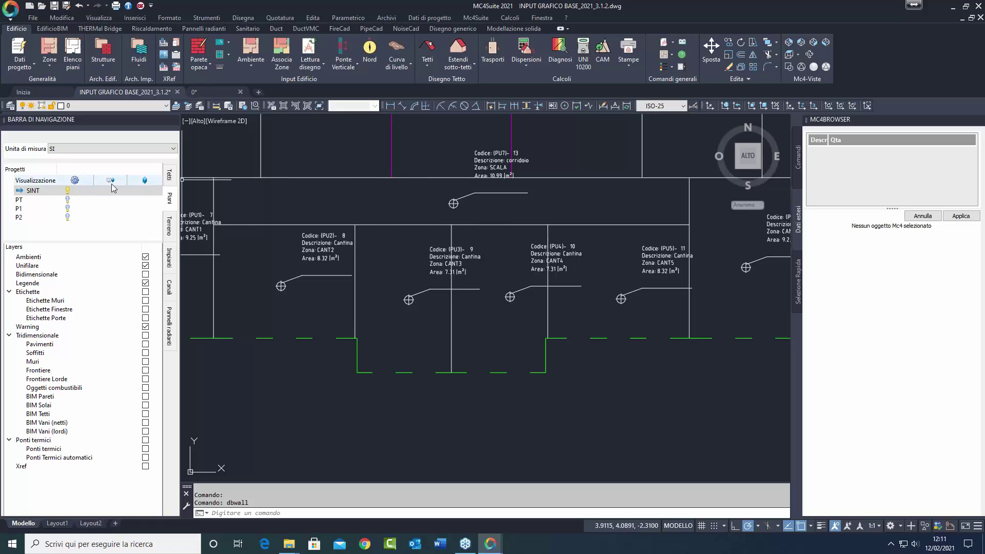
# Overlay floor PT on SINT to compare their outlines, ending with only PT displayed.
pyautogui.click(69, 200)
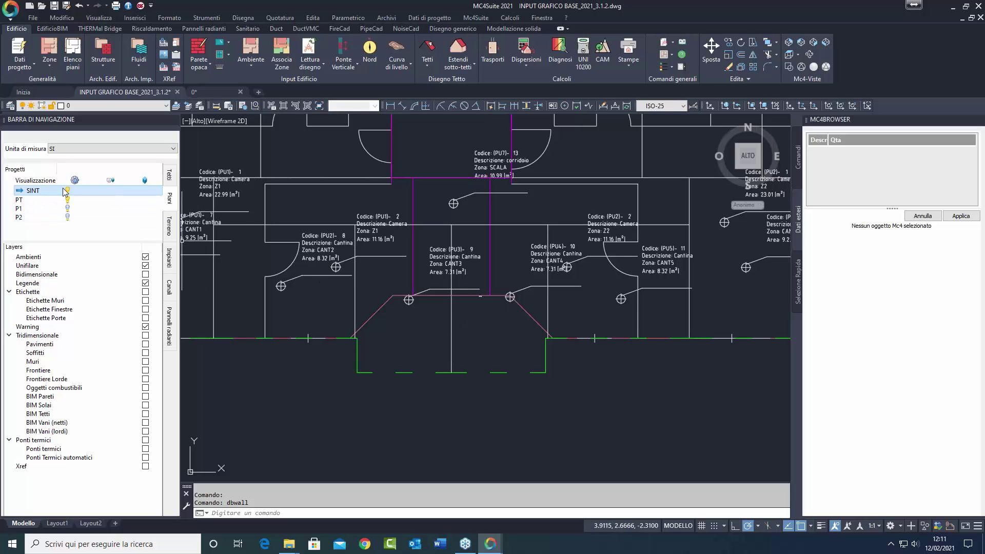
pyautogui.click(67, 200)
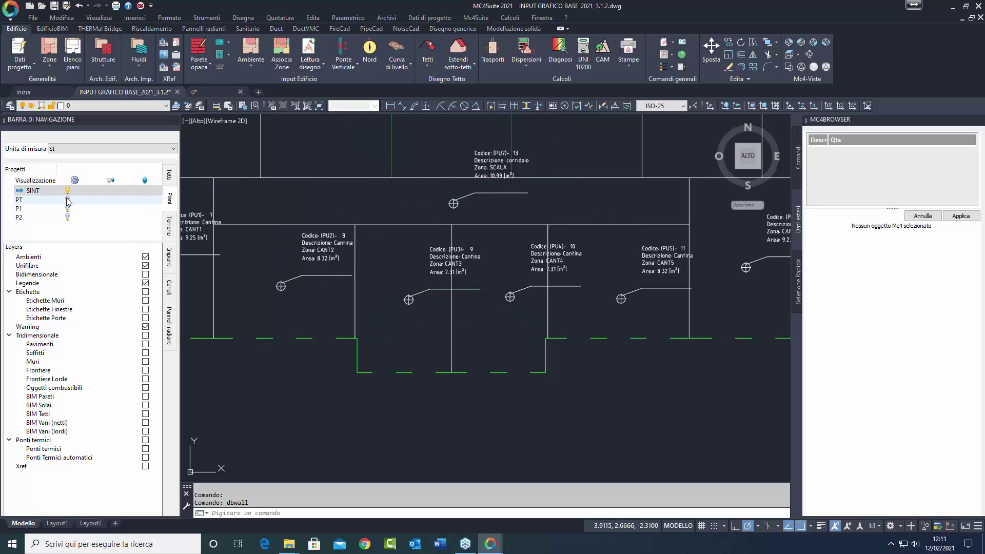
pyautogui.click(68, 200)
pyautogui.click(67, 190)
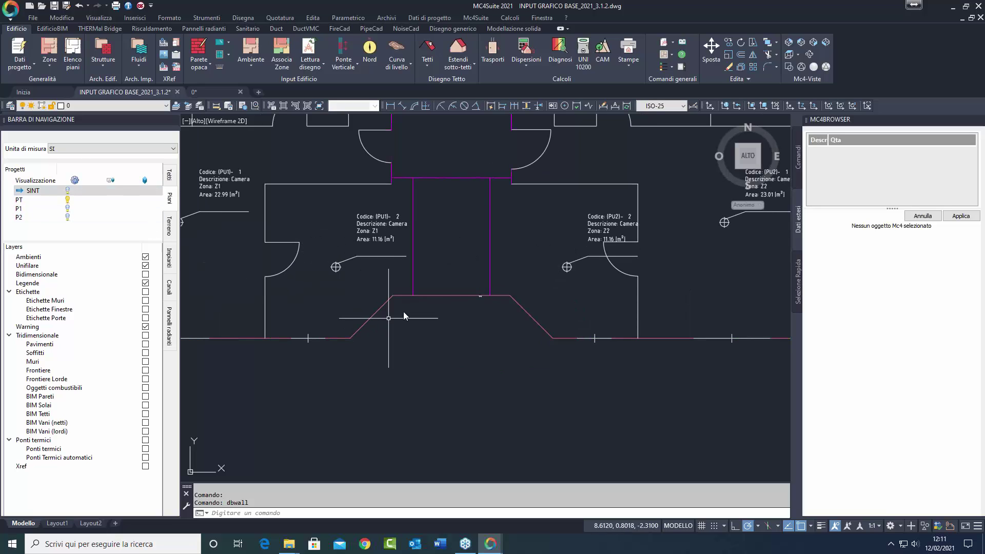
# Select the slanted and straight walls and the door forming the recessed entrance on floor PT.
pyautogui.click(532, 317)
pyautogui.click(447, 297)
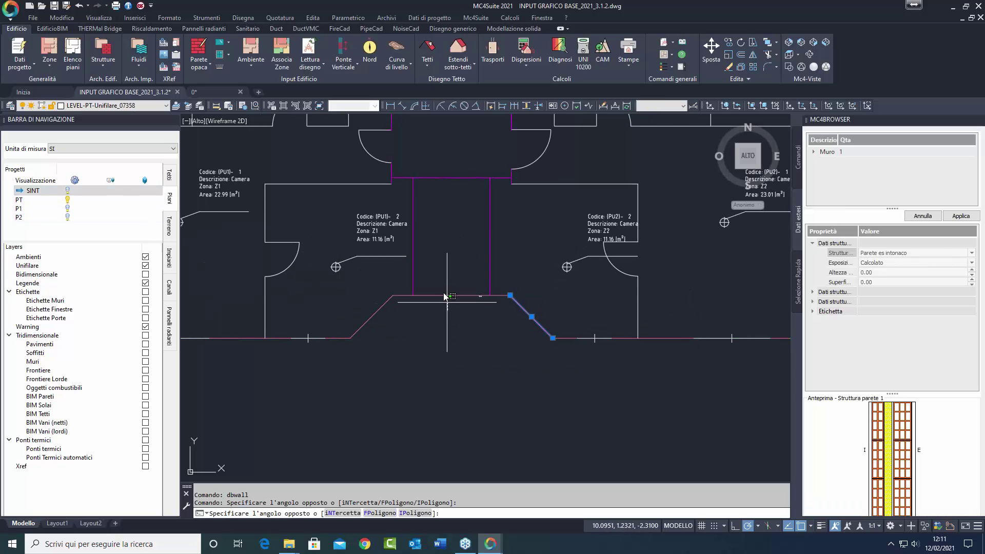
pyautogui.click(393, 302)
pyautogui.click(520, 286)
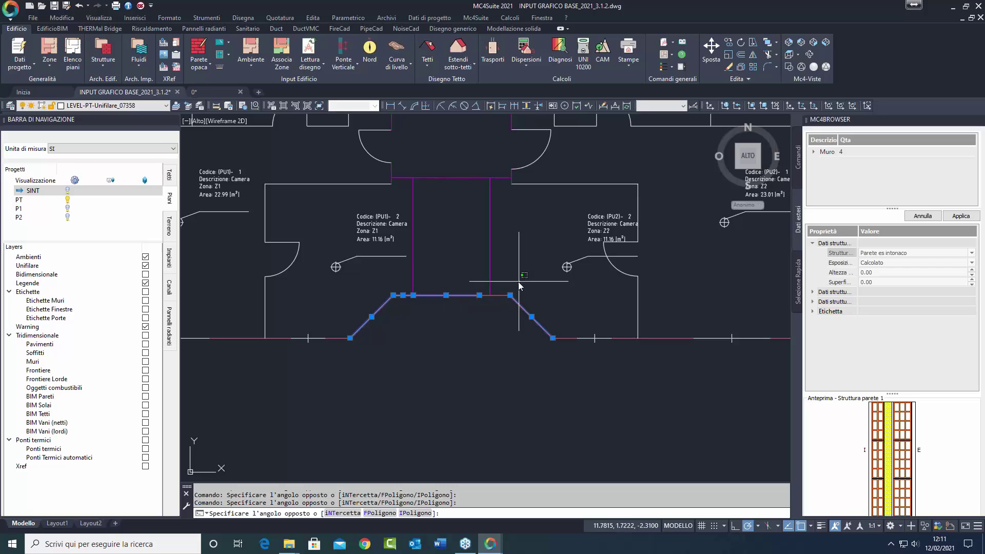
pyautogui.click(506, 308)
pyautogui.scroll(3, 487, 302)
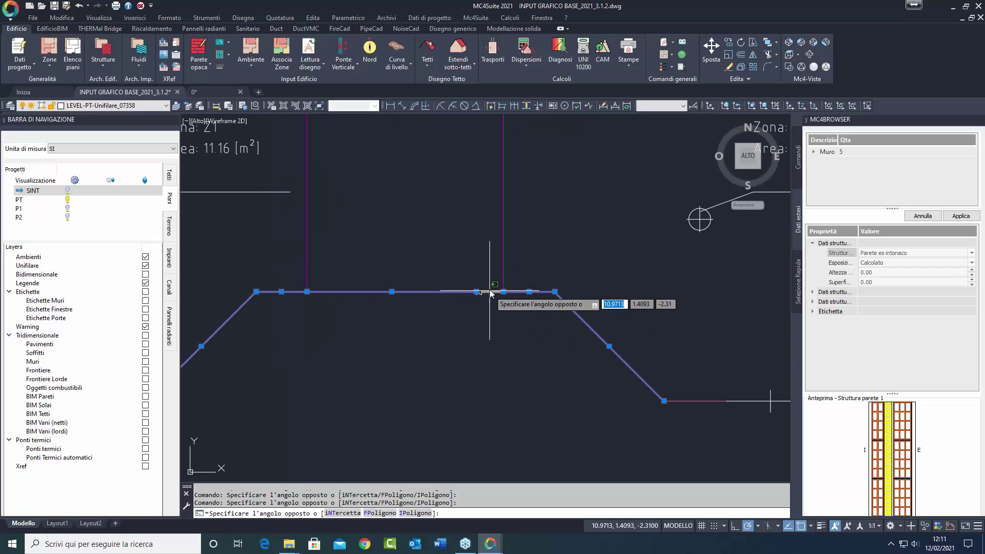
pyautogui.click(505, 280)
pyautogui.scroll(-4, 477, 281)
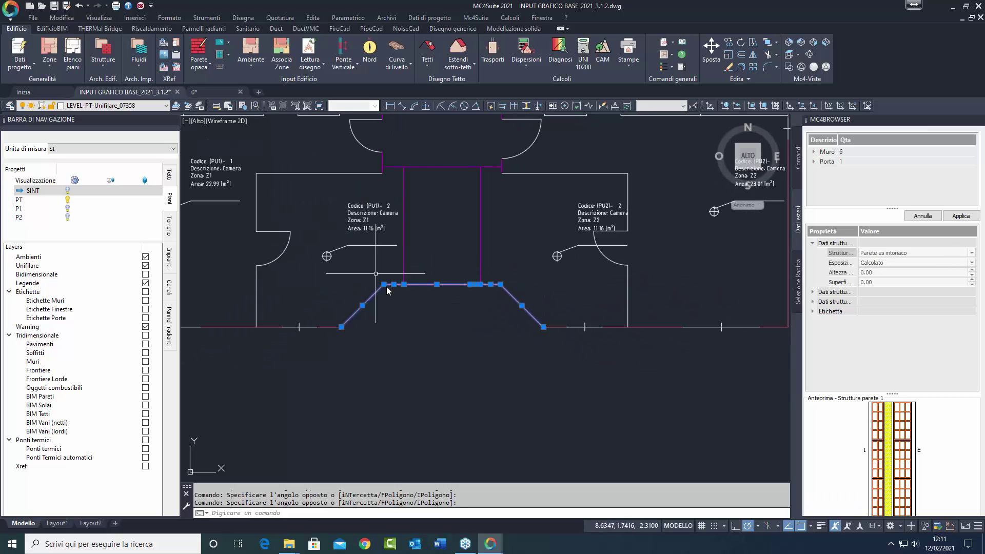
# Compare the selected entrance walls with SINT by overlaying and switching between both floors, ending on SINT with the selection cleared.
pyautogui.click(68, 191)
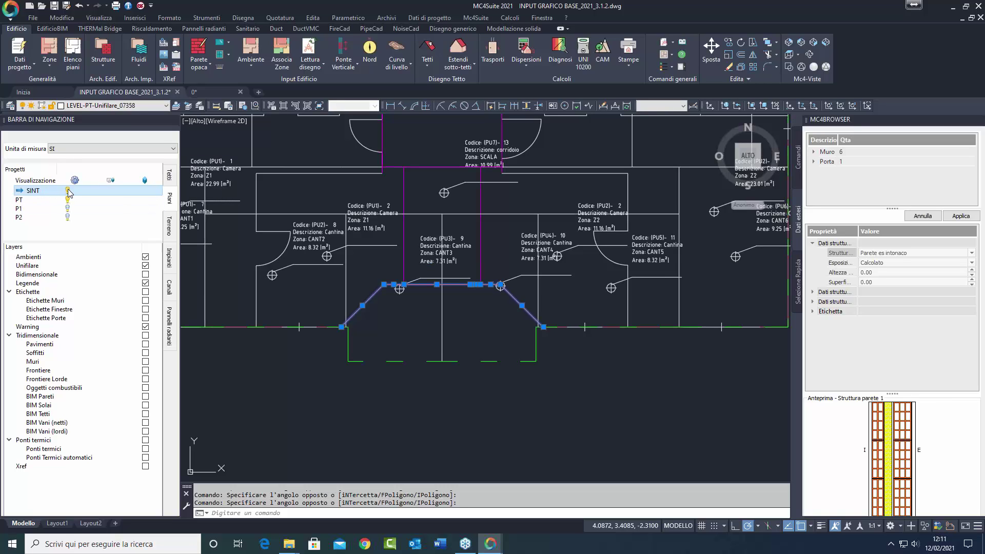
pyautogui.click(29, 199)
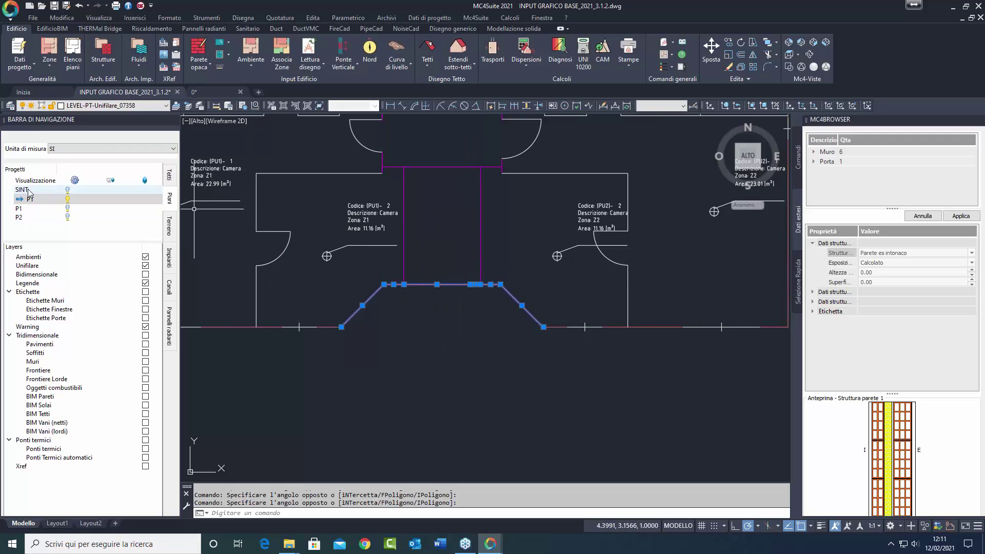
pyautogui.click(44, 191)
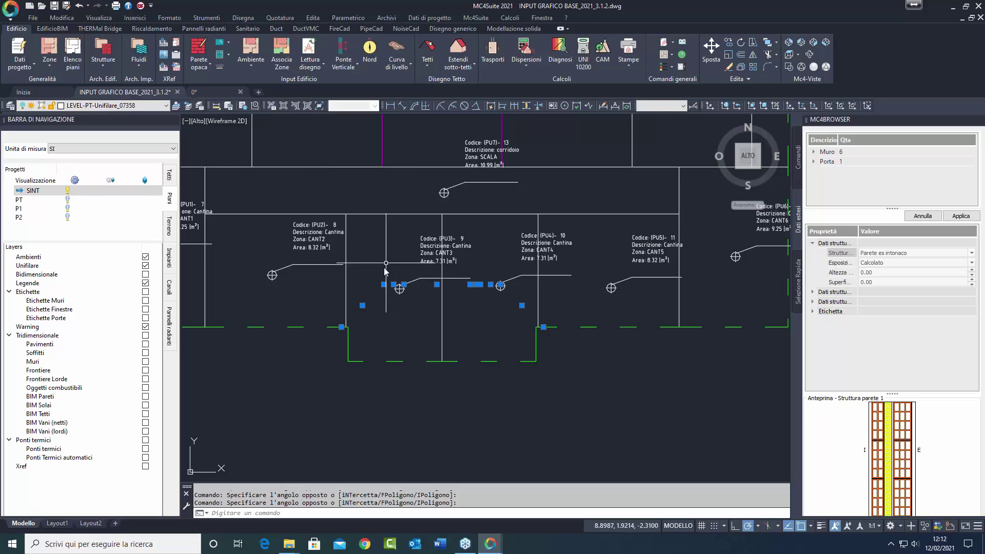
pyautogui.scroll(2, 370, 338)
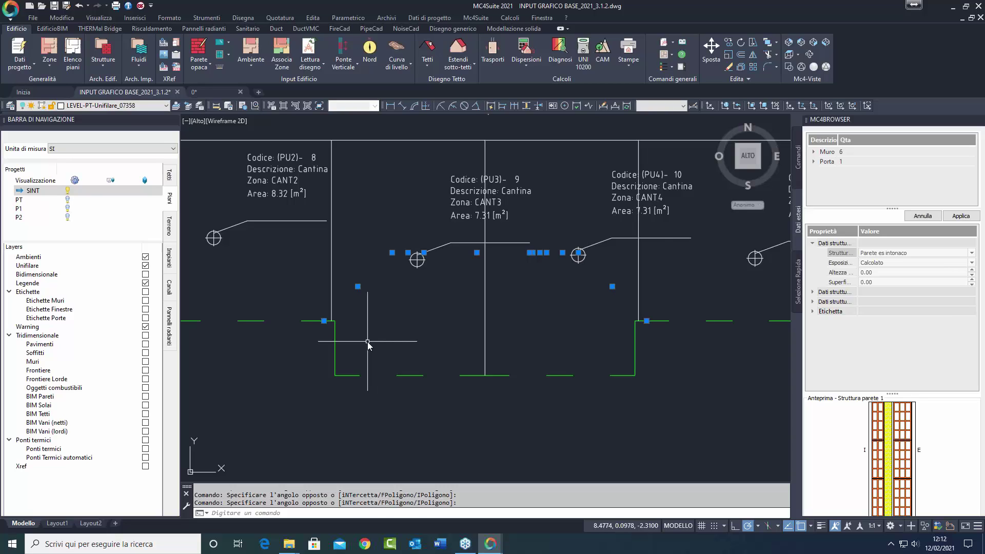
pyautogui.press('Escape')
pyautogui.scroll(-2, 367, 341)
pyautogui.press('Escape')
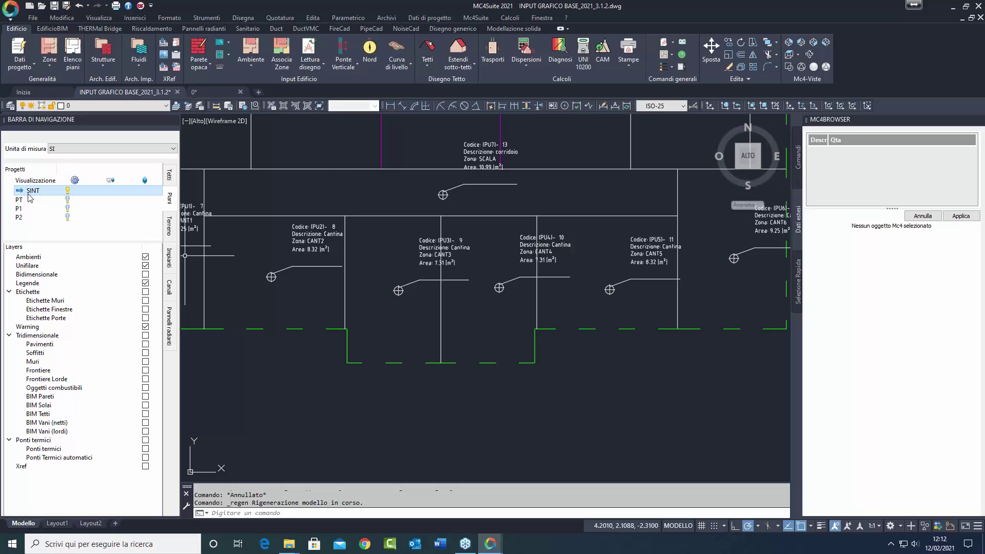
# Overlay PT on SINT and draw a Divisorio opaque wall tracing the slanted and straight sides of the recessed entrance.
pyautogui.click(67, 200)
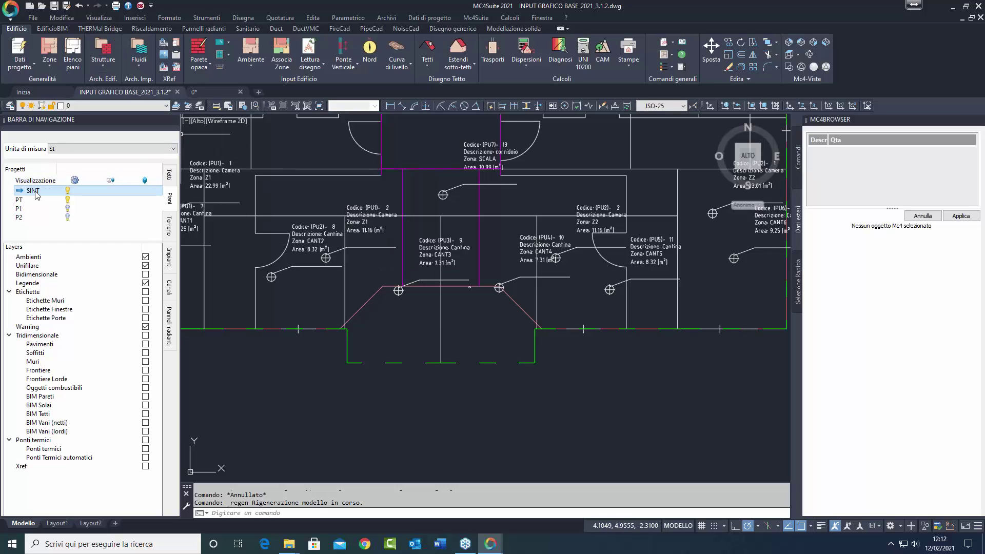
pyautogui.click(199, 49)
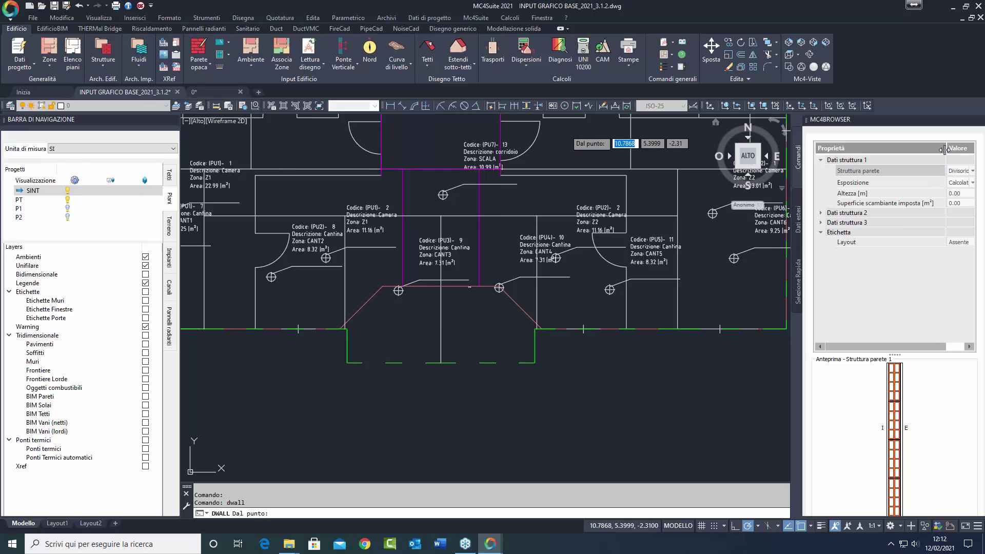
pyautogui.moveTo(944, 149); pyautogui.dragTo(921, 150)
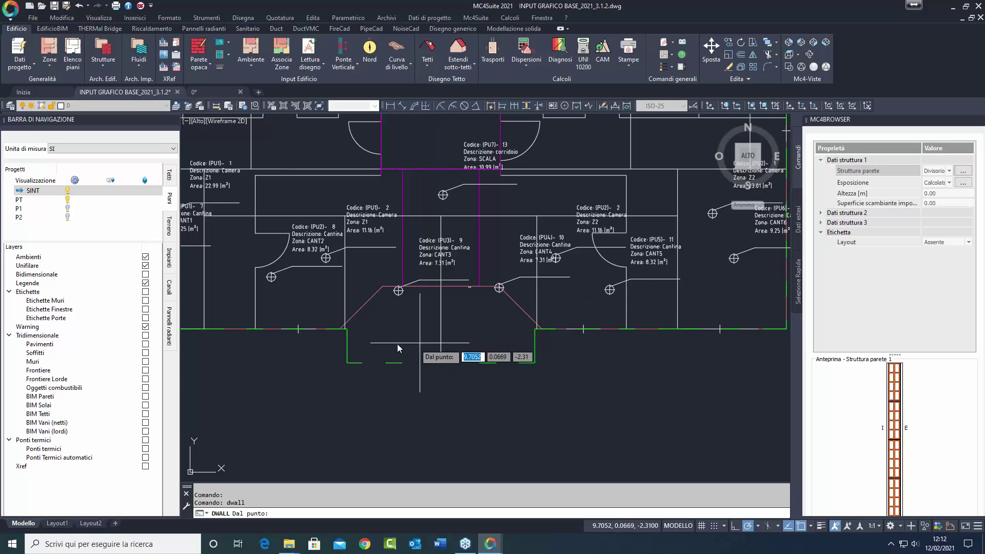
pyautogui.scroll(5, 347, 328)
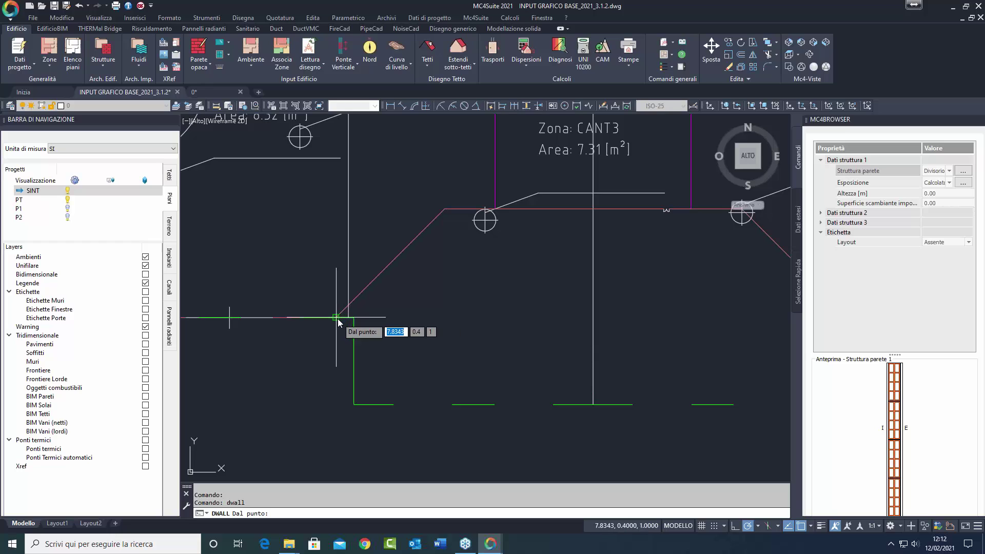
pyautogui.click(336, 318)
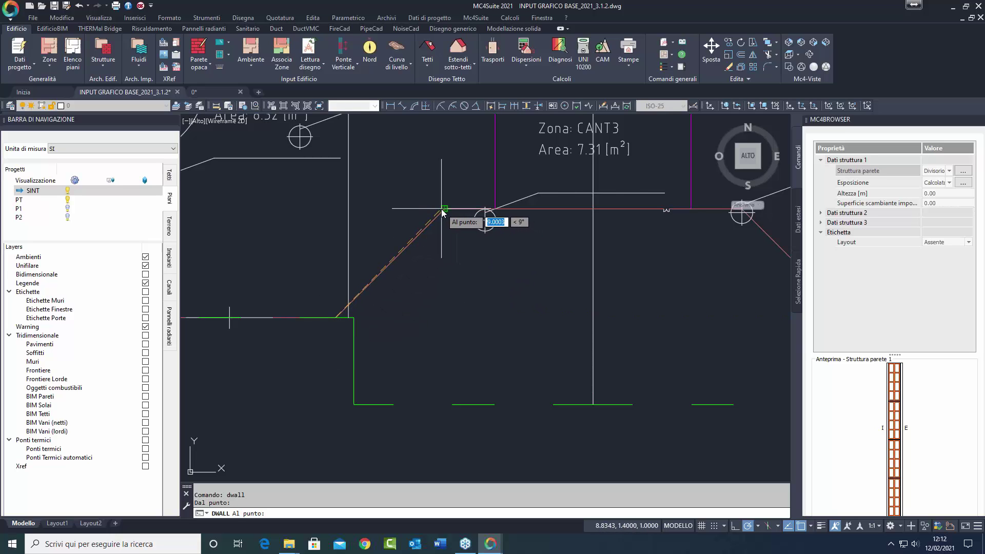
pyautogui.moveTo(741, 212)
pyautogui.mouseDown(button='middle')
pyautogui.moveTo(544, 257)
pyautogui.moveTo(547, 266)
pyautogui.mouseUp(button='middle')
pyautogui.click(547, 265)
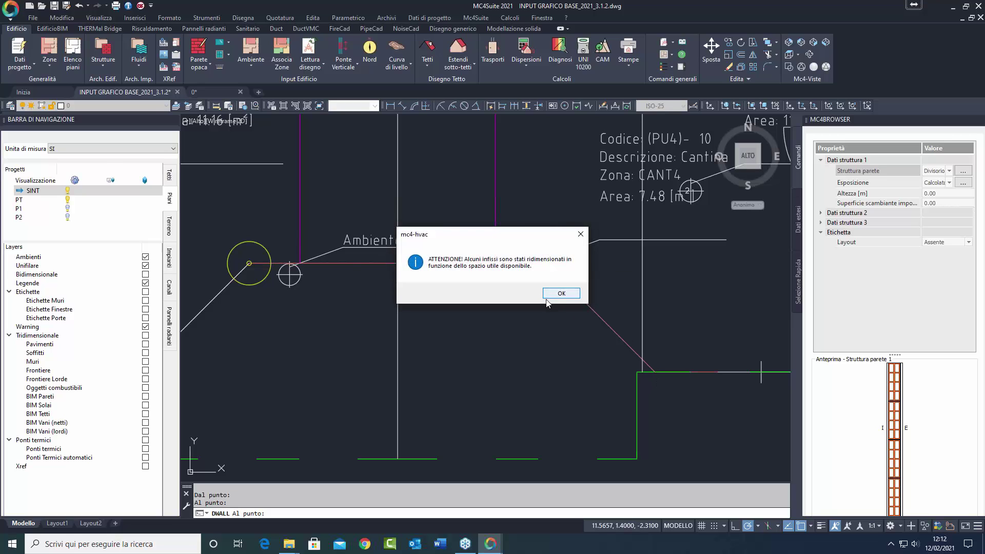
pyautogui.click(560, 293)
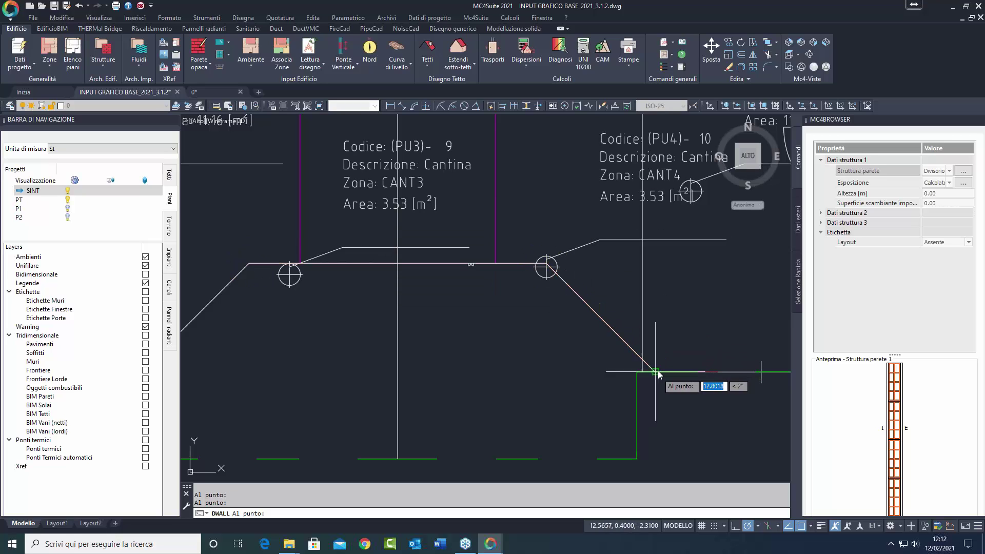
pyautogui.press('Escape')
pyautogui.scroll(-2, 513, 264)
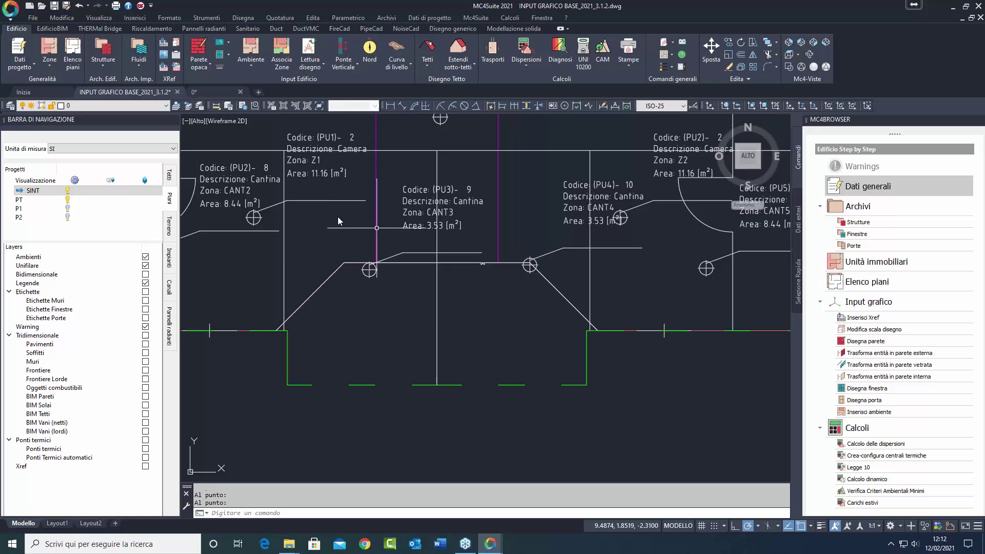
# Display only SINT and move the PU3-9 and PU4-10 room markers to the inner side of the new partition.
pyautogui.click(45, 192)
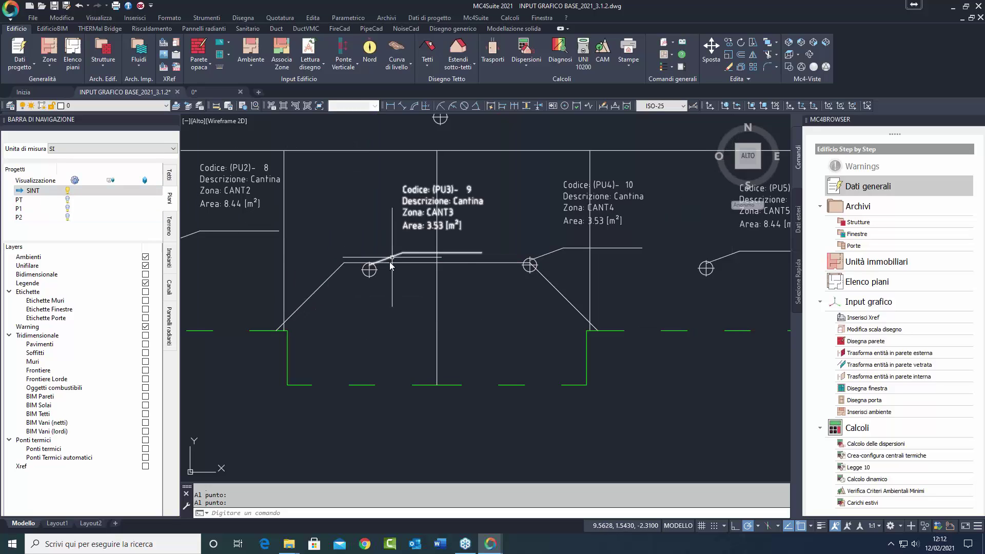
pyautogui.click(374, 268)
pyautogui.click(369, 269)
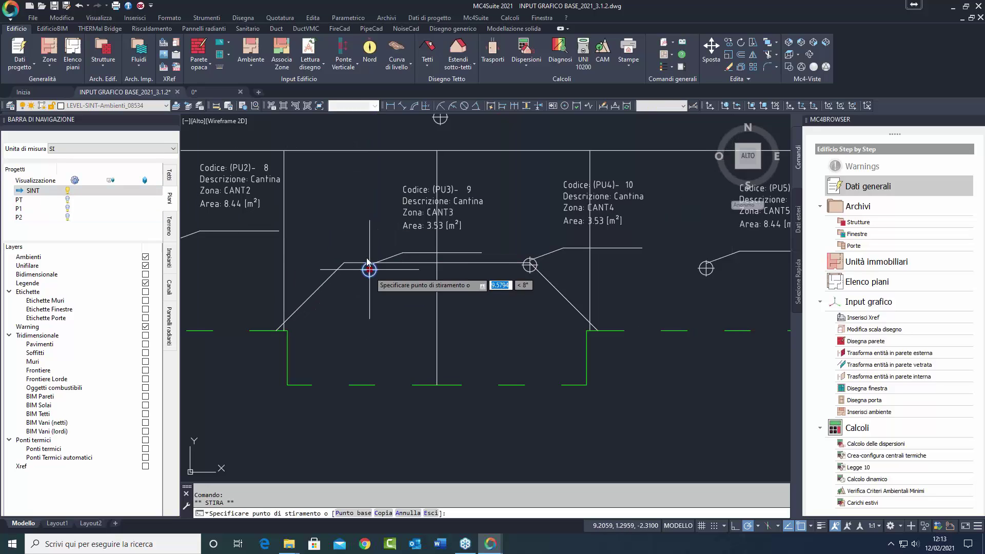
pyautogui.click(360, 229)
pyautogui.click(530, 265)
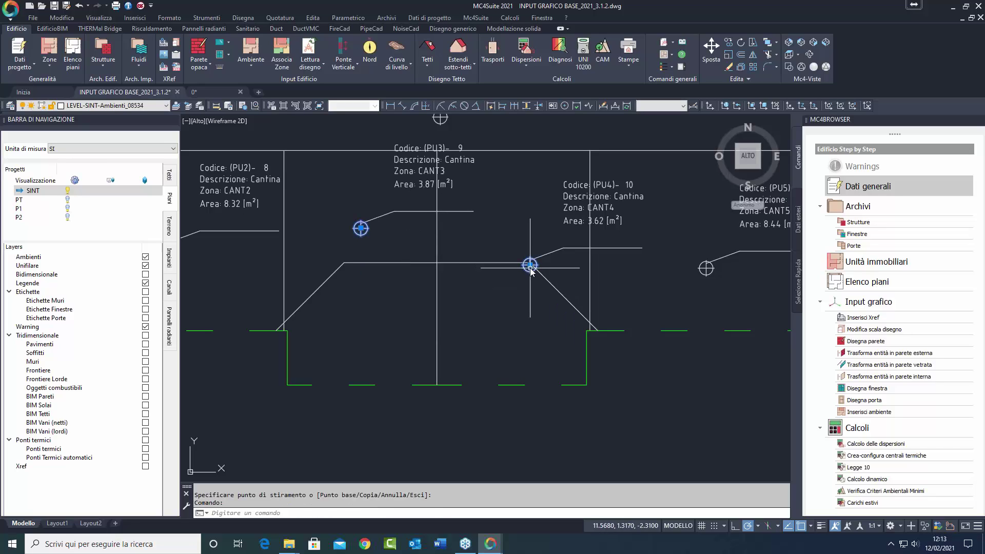
pyautogui.click(521, 219)
pyautogui.press('Escape')
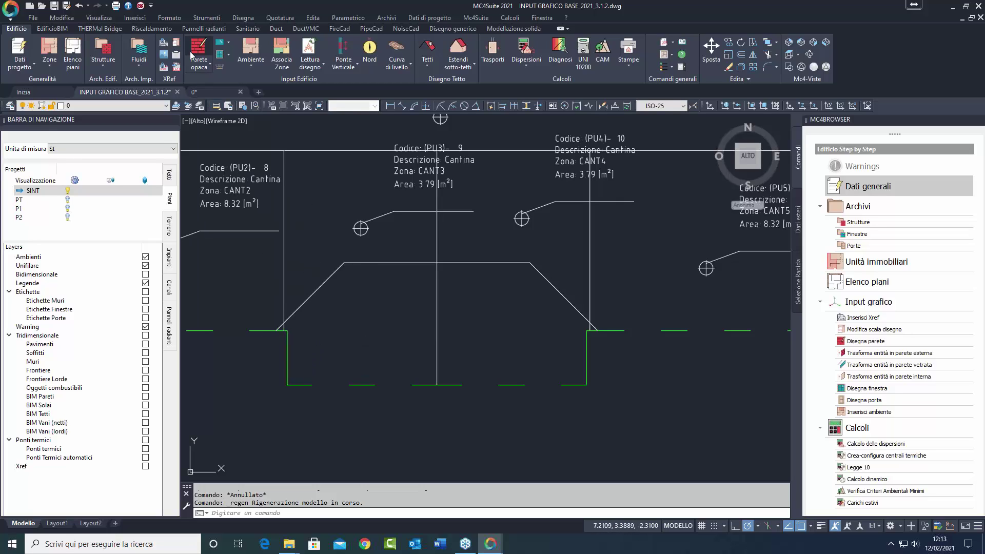
pyautogui.click(205, 71)
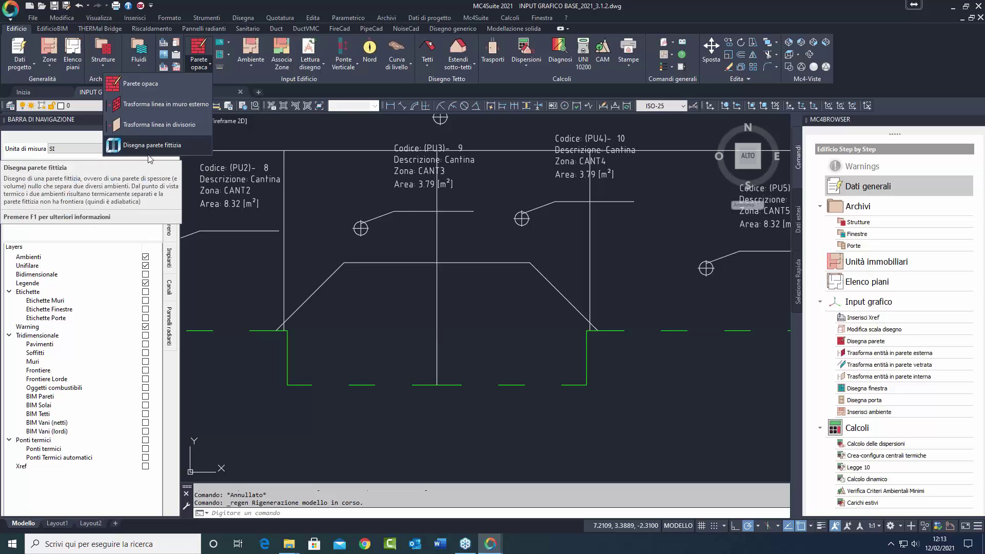
pyautogui.click(324, 188)
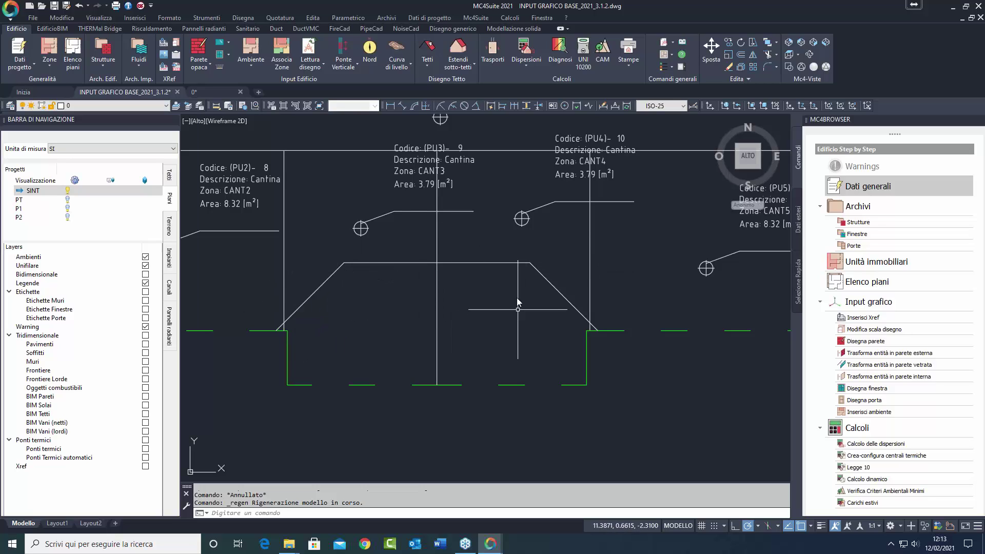
# Delete the two short wall stubs where the slanted partitions extend past the cellar dividing walls.
pyautogui.click(281, 327)
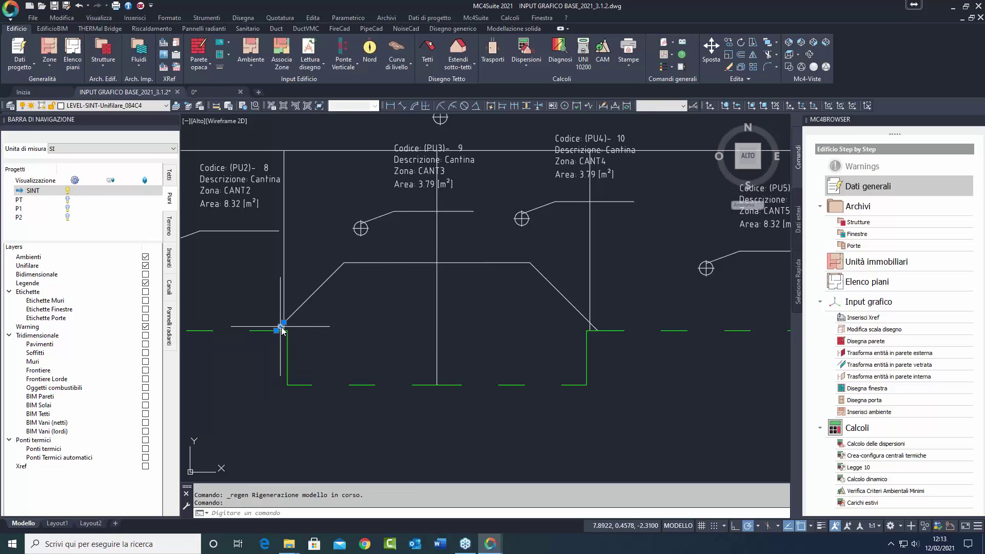
pyautogui.click(594, 329)
pyautogui.press('Delete')
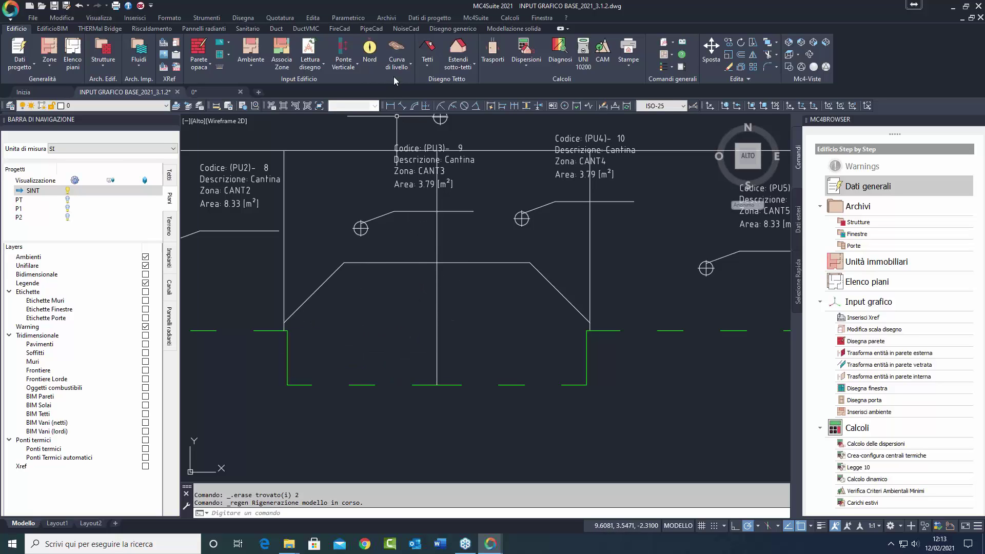
# Insert an aggregated room described as Cantina in the outer part of CANT3 and aggregate it to room PU3-9.
pyautogui.click(254, 66)
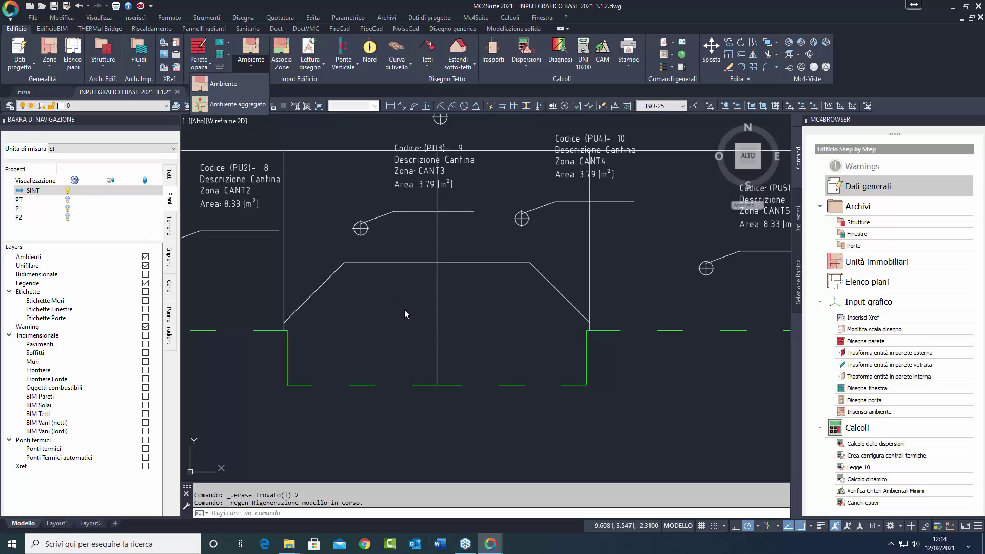
pyautogui.click(256, 107)
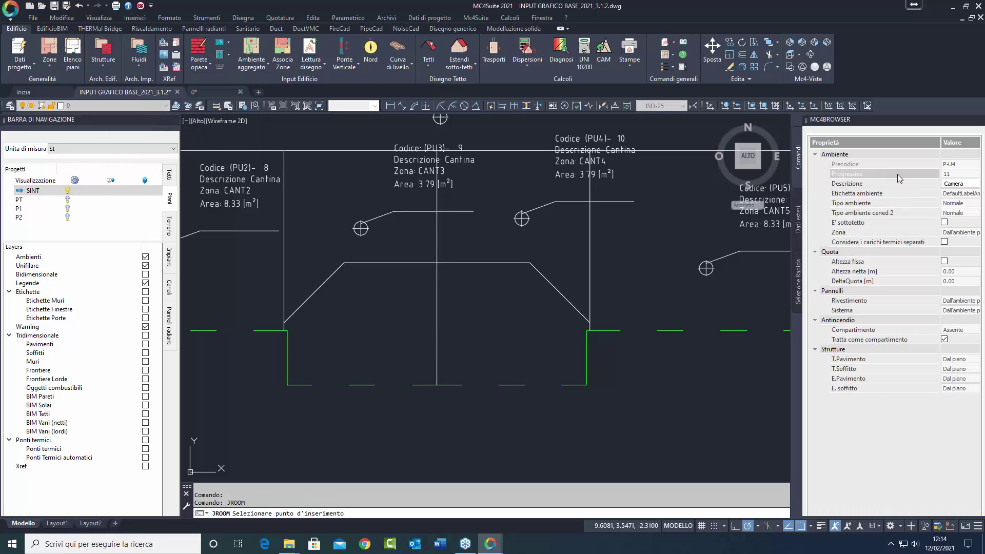
pyautogui.click(948, 183)
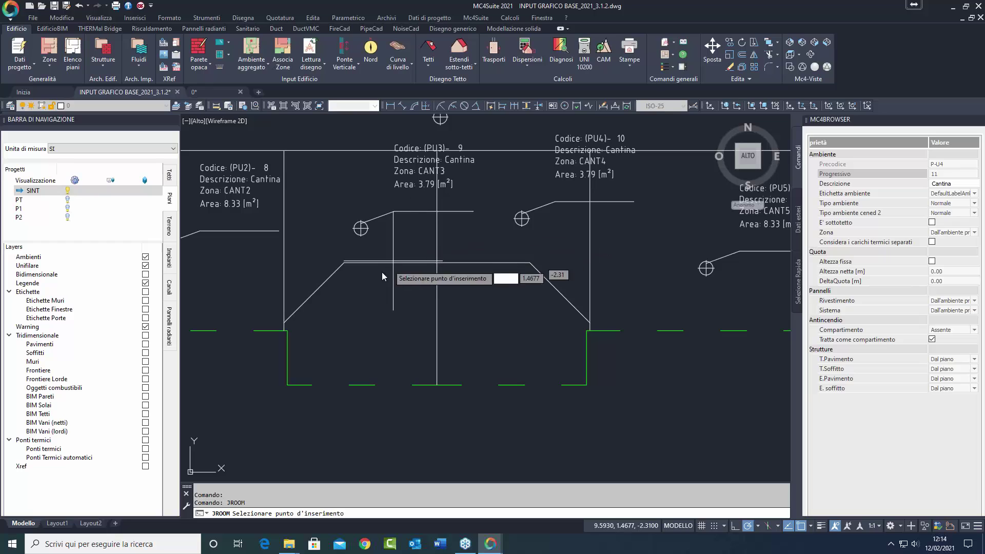
pyautogui.click(368, 316)
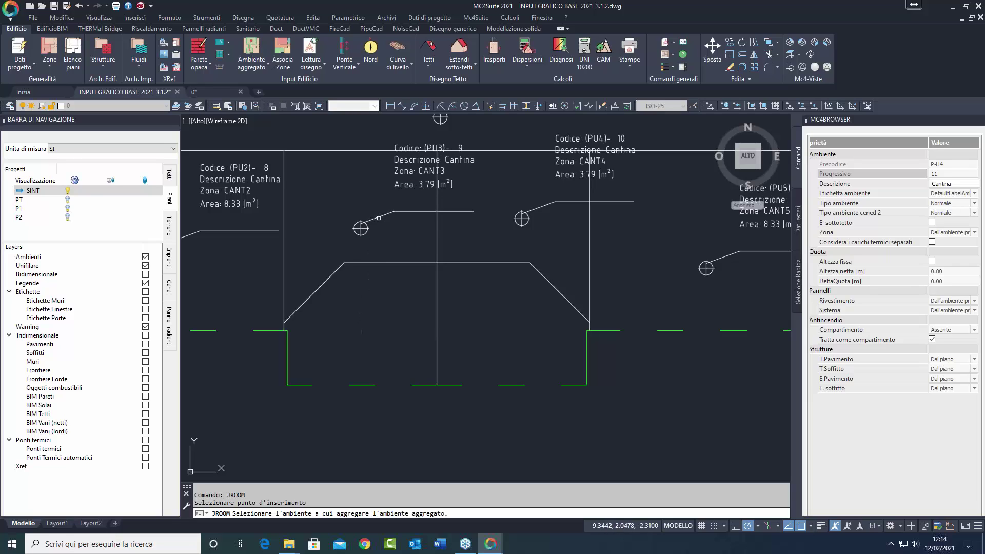
pyautogui.click(378, 217)
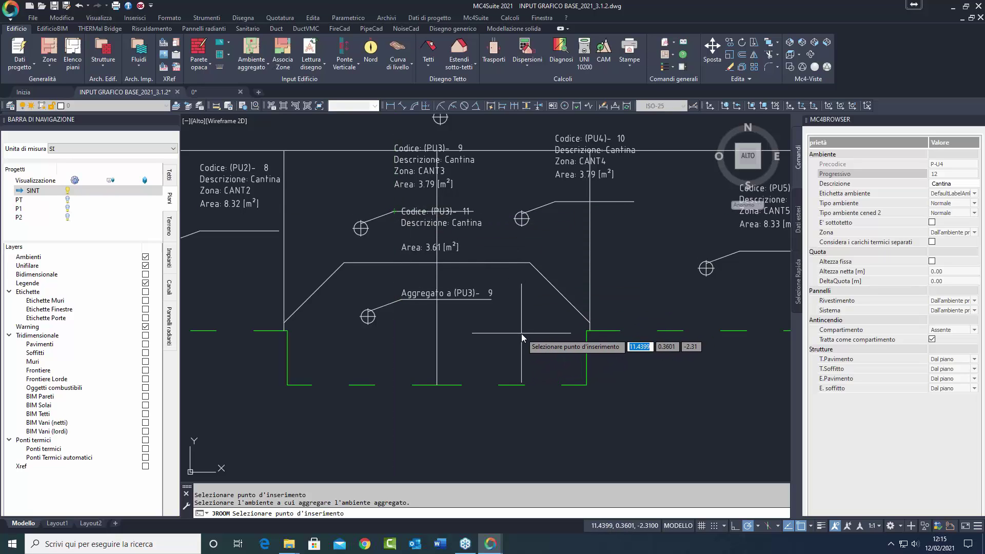
# Place another aggregated Cantina room in the outer part of CANT4 and aggregate it to room PU4-10.
pyautogui.click(413, 443)
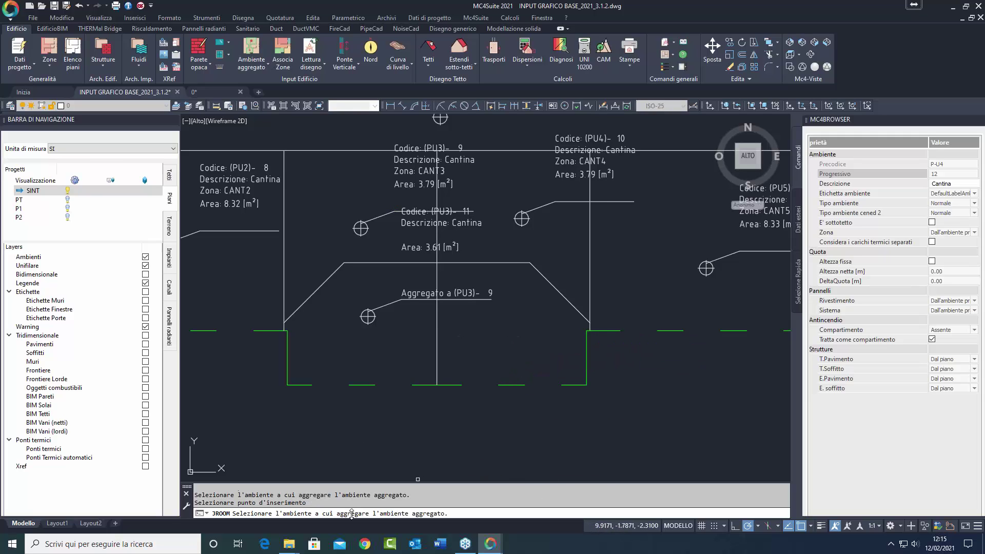
pyautogui.click(544, 205)
pyautogui.click(512, 259)
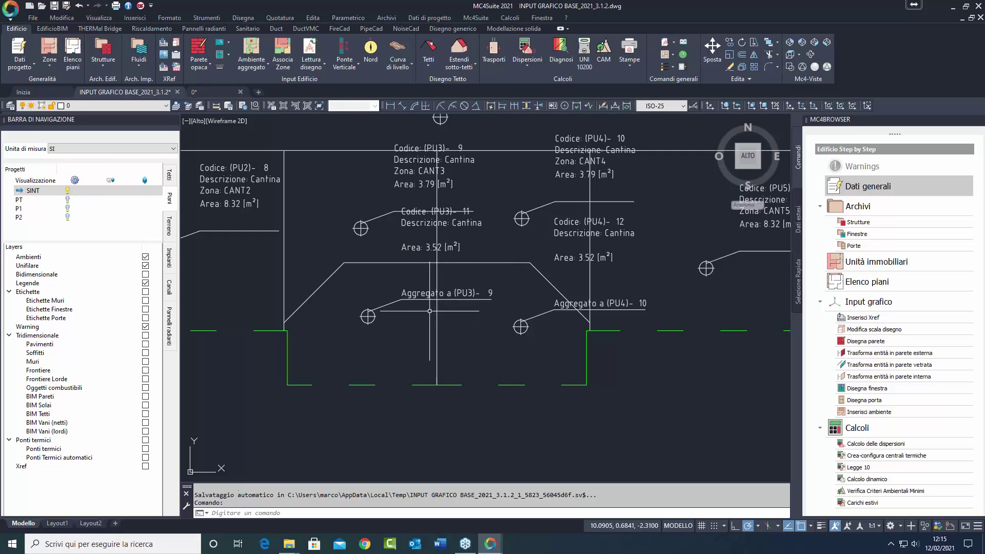
# Show the SINT floor with its three-dimensional layers in a shaded south-east axonometric view at the projecting cellar rooms.
pyautogui.click(790, 44)
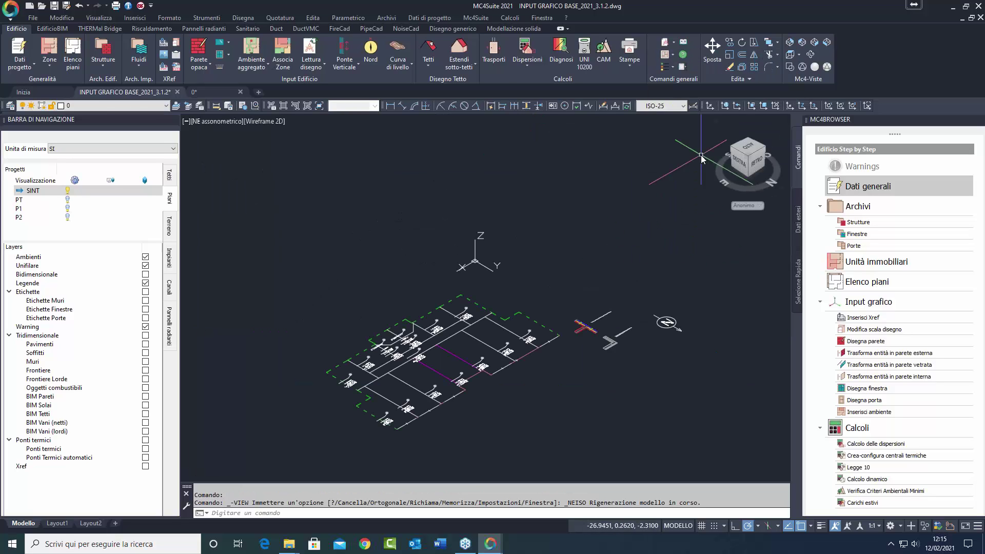
pyautogui.click(814, 45)
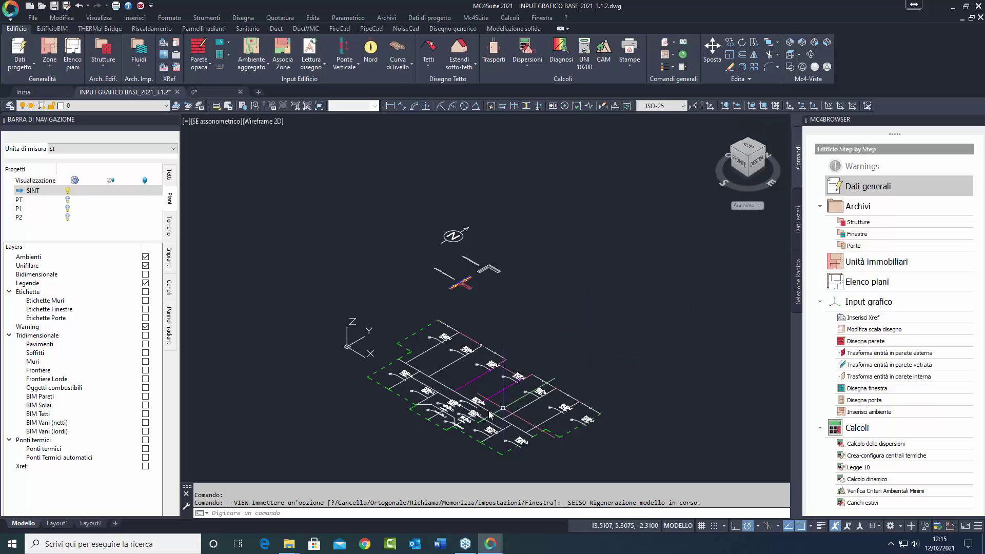
pyautogui.scroll(2, 447, 331)
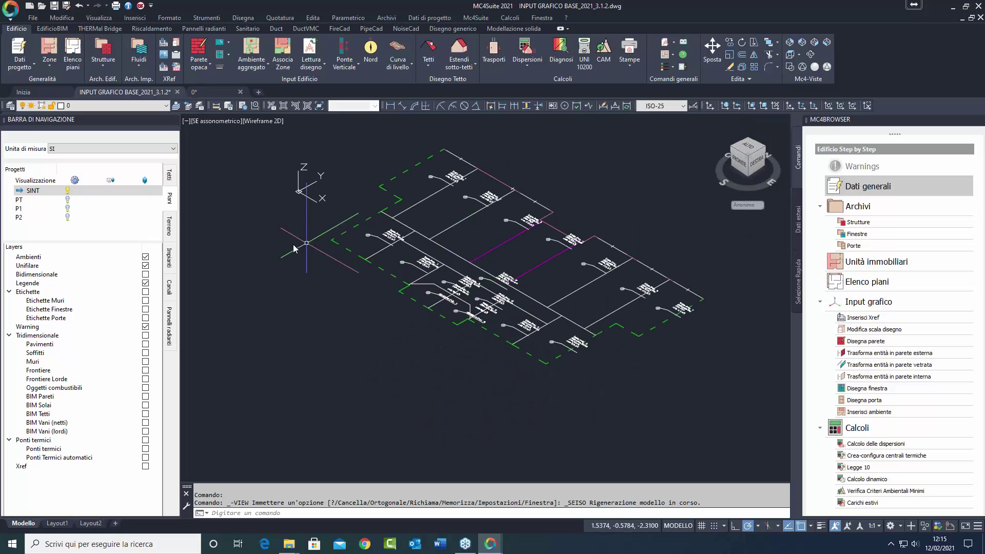
pyautogui.click(145, 336)
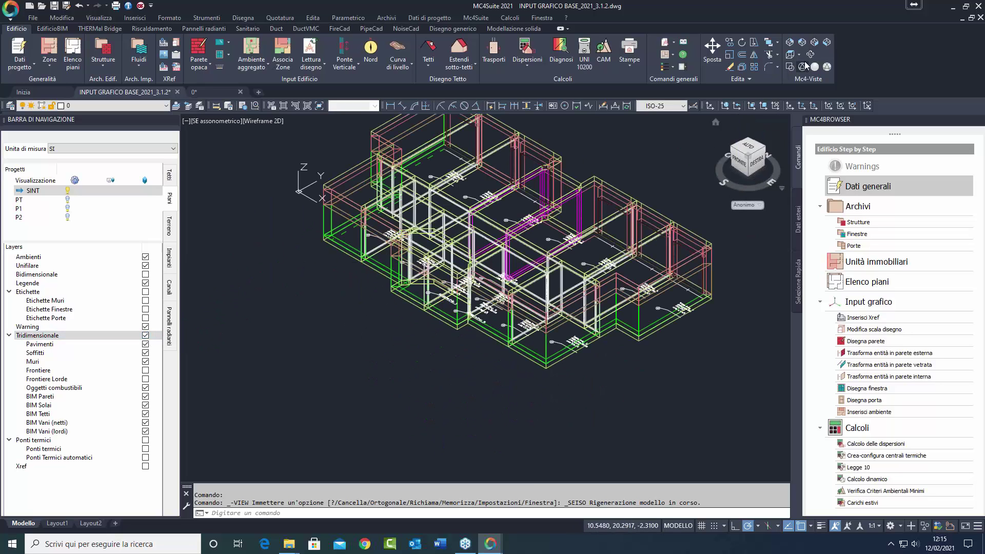
pyautogui.scroll(5, 462, 257)
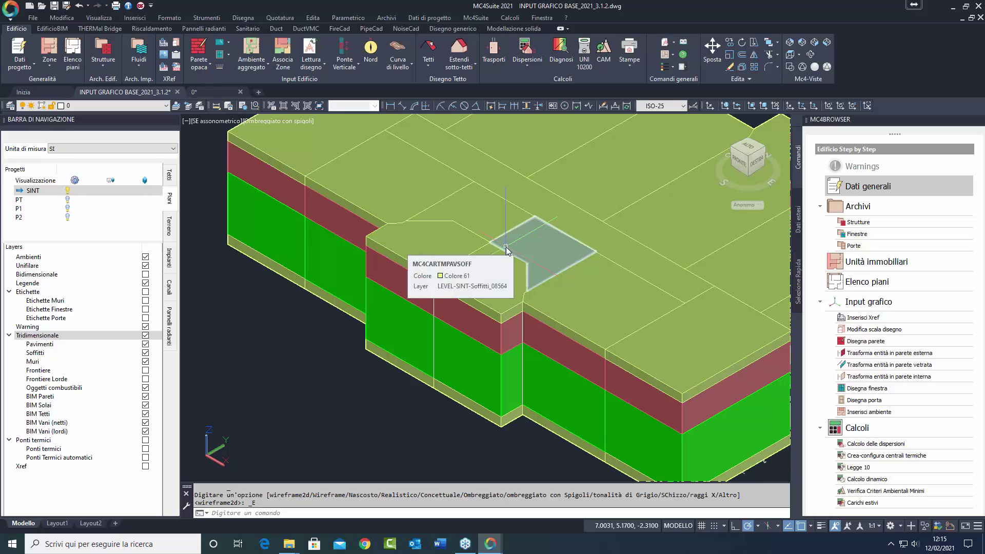
# Hide the SINT ceilings and floors and orbit around the projecting cellars to examine the walls and the aggregated room areas.
pyautogui.click(145, 353)
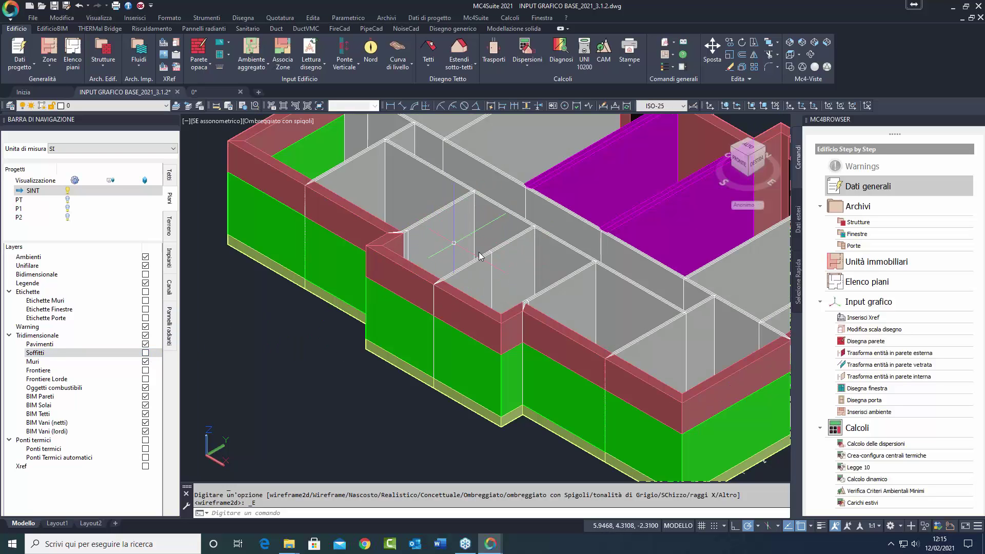
pyautogui.click(811, 54)
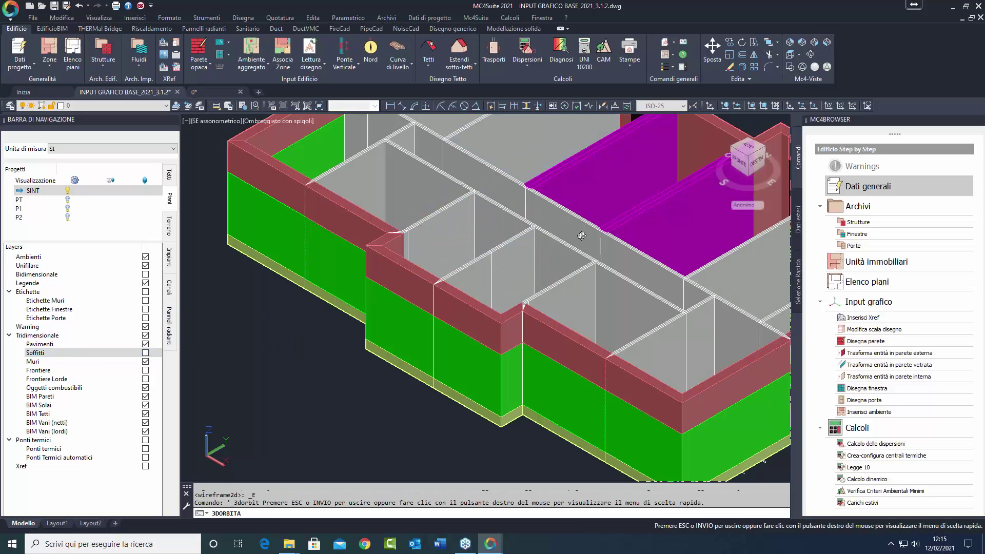
pyautogui.moveTo(482, 273); pyautogui.dragTo(412, 306)
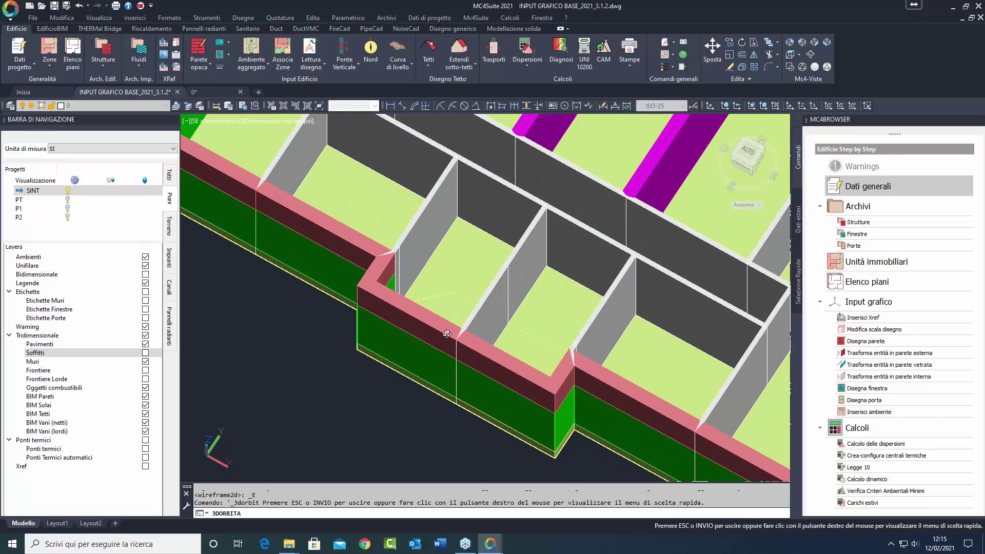
pyautogui.moveTo(447, 334); pyautogui.dragTo(427, 312)
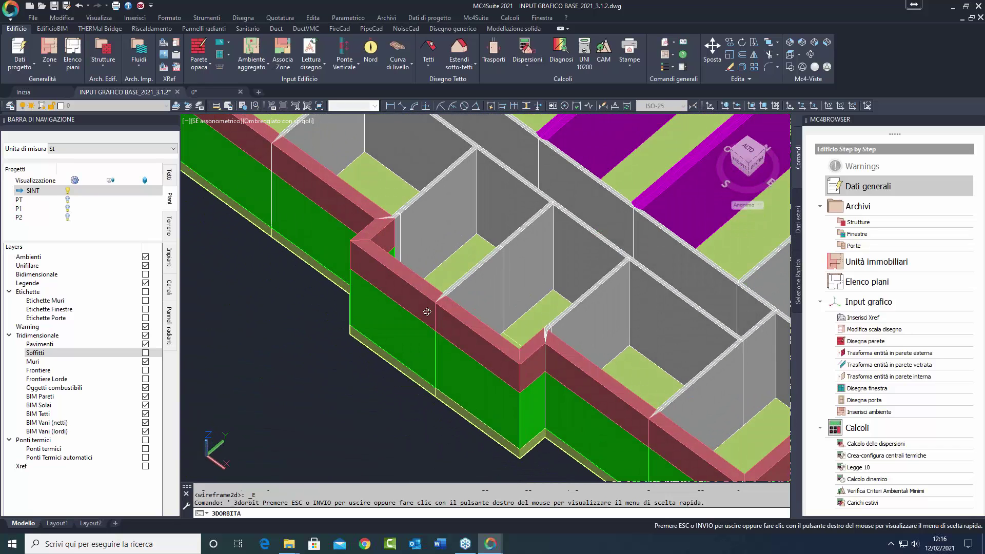
pyautogui.press('Escape')
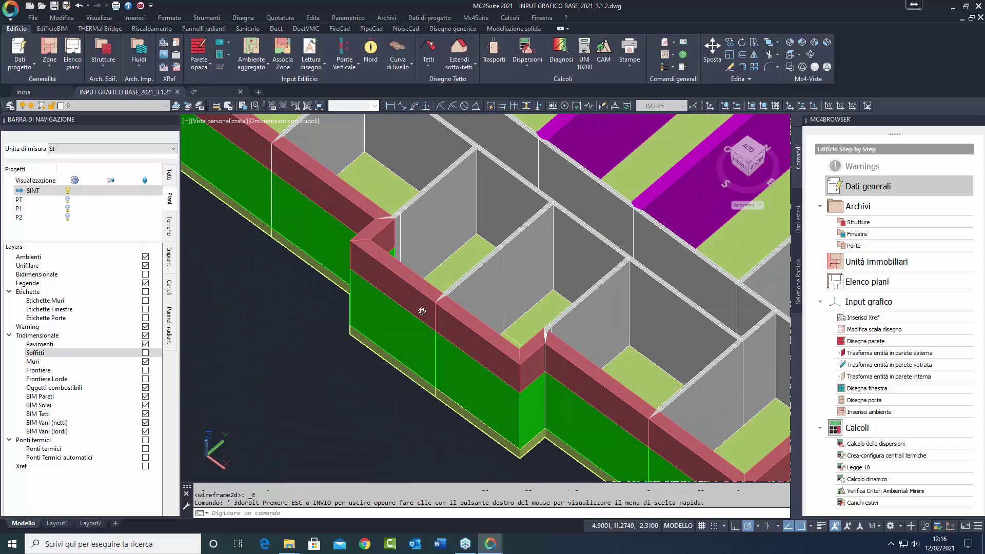
pyautogui.click(146, 344)
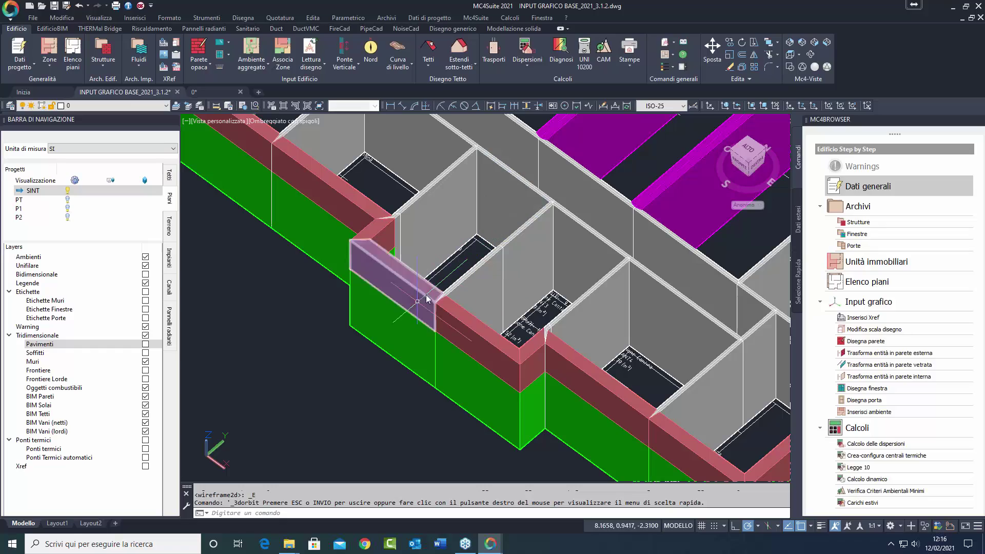
pyautogui.click(788, 76)
pyautogui.moveTo(318, 154); pyautogui.dragTo(579, 341)
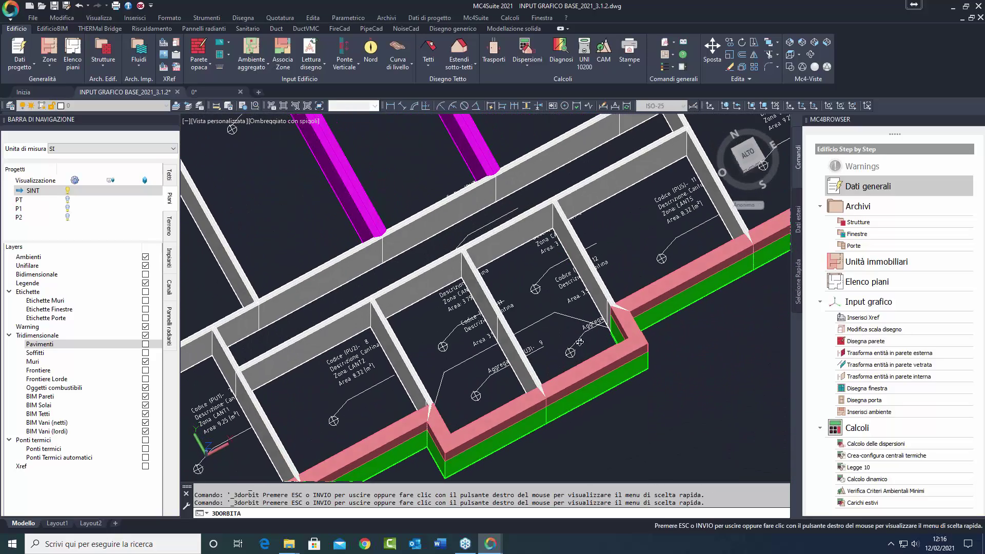
pyautogui.moveTo(528, 399); pyautogui.dragTo(413, 369)
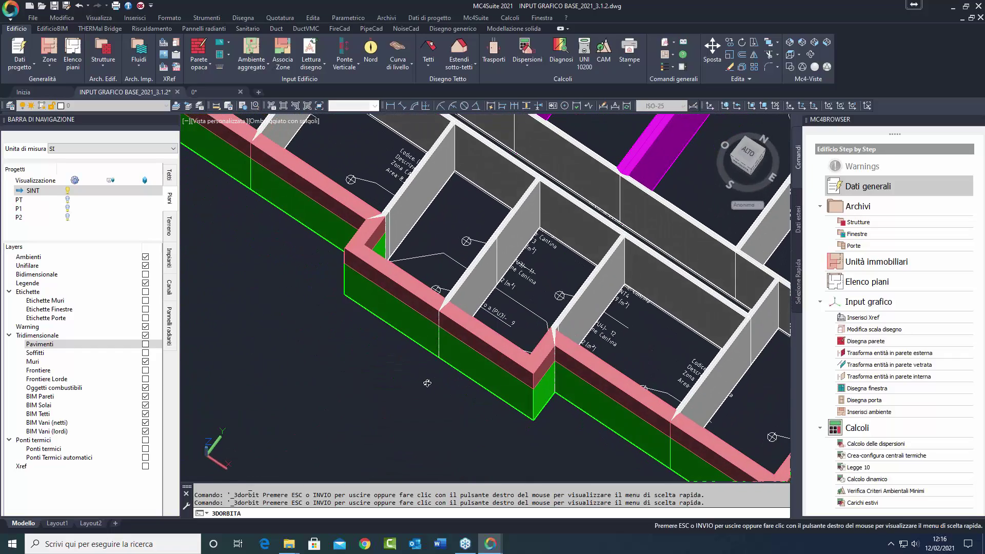
pyautogui.press('Escape')
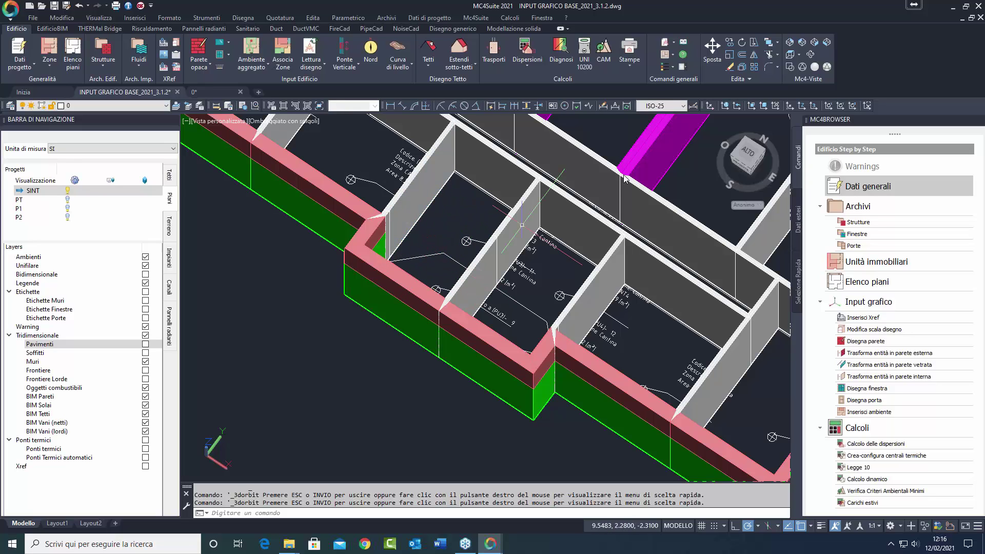
# In plan view, assign the ceiling structure Soffitto esterno to the two aggregated Cantina rooms, PU3-11 and PU4-12.
pyautogui.click(790, 67)
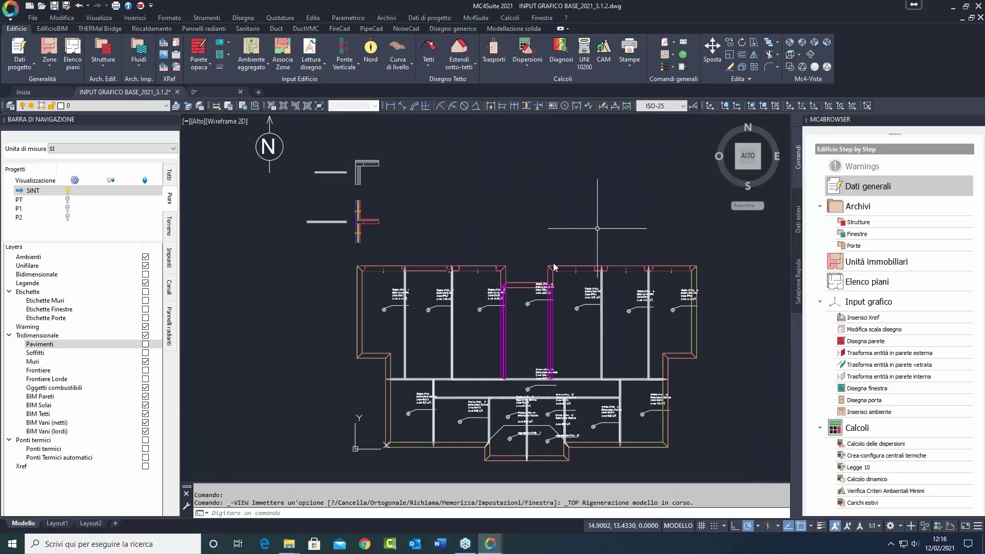
pyautogui.scroll(4, 521, 440)
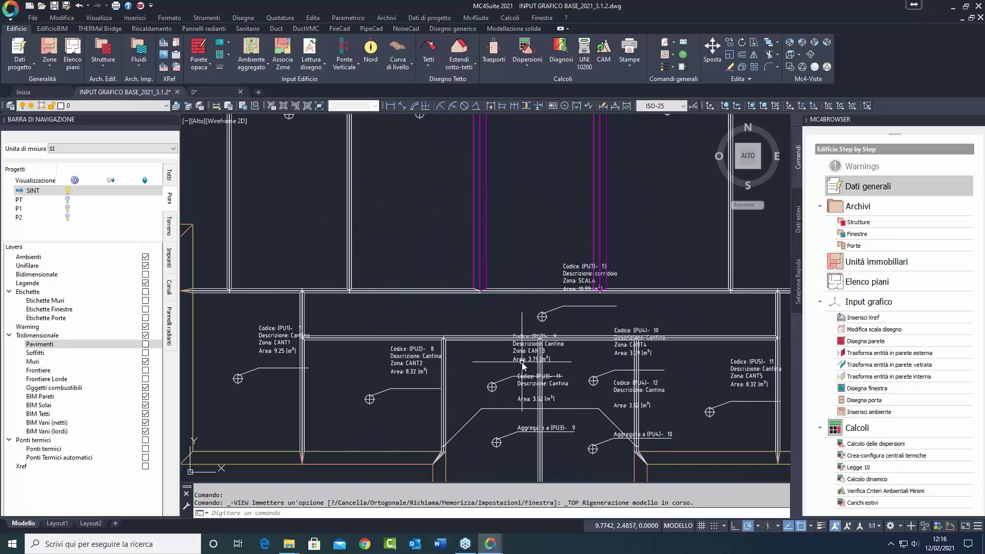
pyautogui.moveTo(533, 318); pyautogui.dragTo(531, 279, button='middle')
pyautogui.click(516, 306)
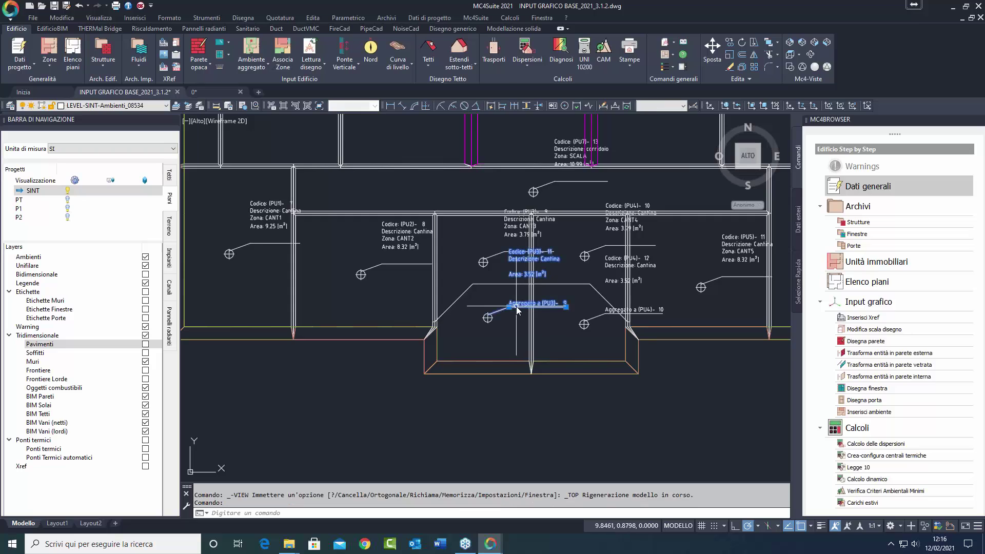
pyautogui.click(607, 314)
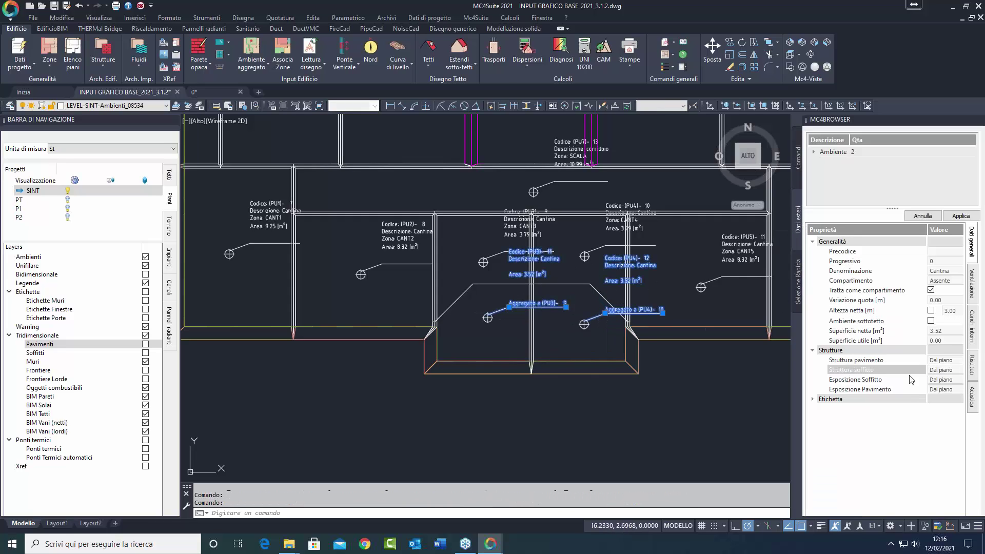
pyautogui.click(954, 370)
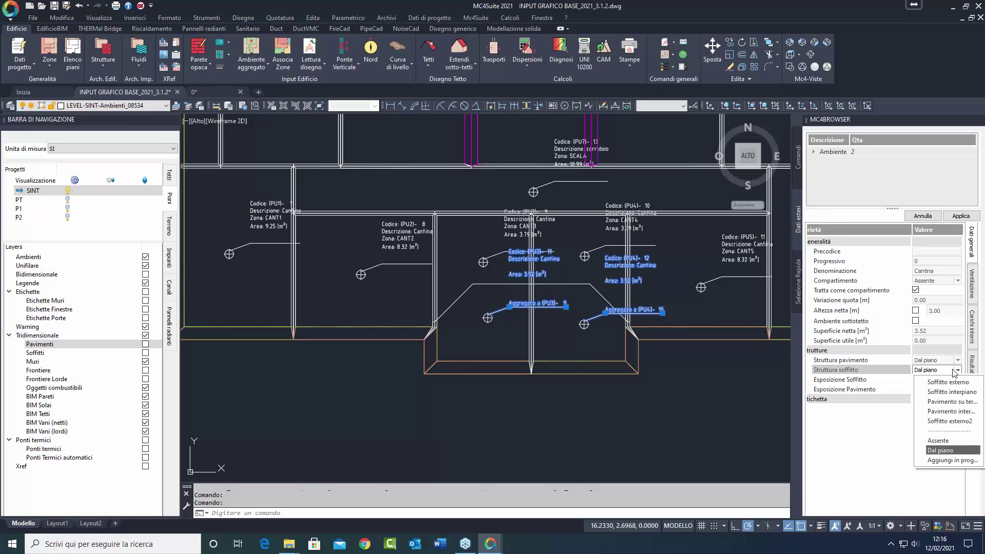
pyautogui.click(948, 382)
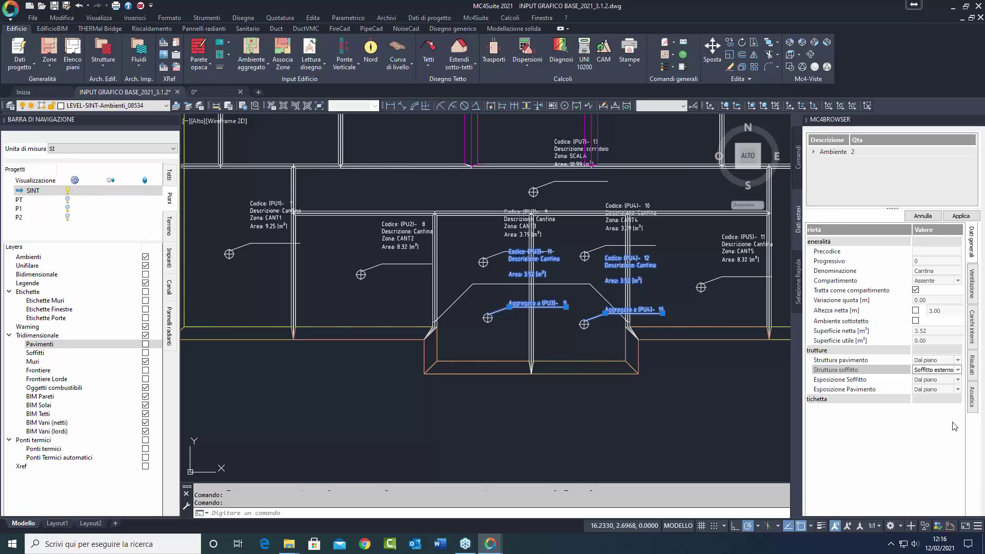
pyautogui.click(960, 216)
# Examine the ceilings of the two aggregated cellar rooms in the shaded south-east 3D view with all three-dimensional layers shown.
pyautogui.click(815, 43)
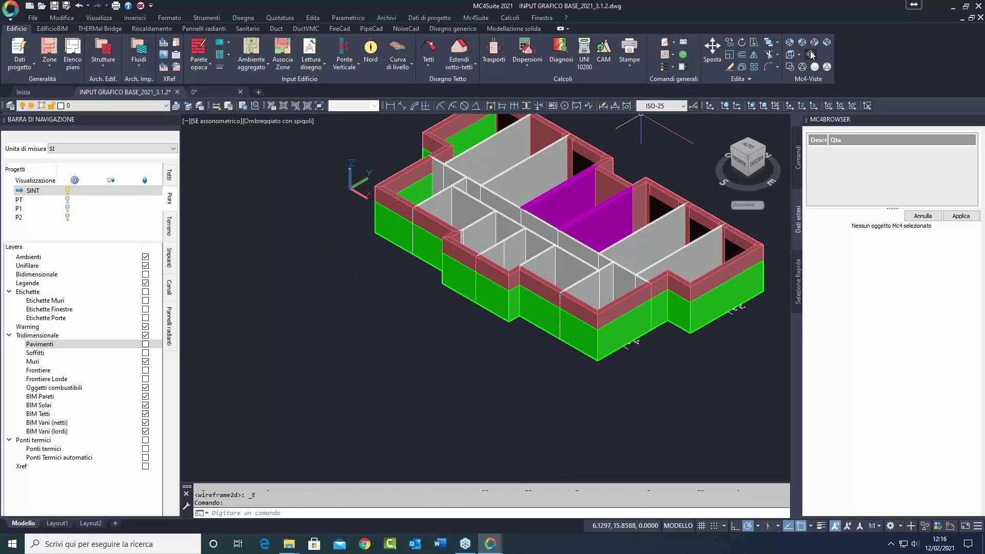
pyautogui.click(811, 53)
pyautogui.moveTo(514, 264)
pyautogui.mouseDown()
pyautogui.moveTo(497, 312)
pyautogui.moveTo(510, 312)
pyautogui.moveTo(498, 285)
pyautogui.moveTo(511, 232)
pyautogui.mouseUp()
pyautogui.press('Escape')
pyautogui.scroll(3, 511, 232)
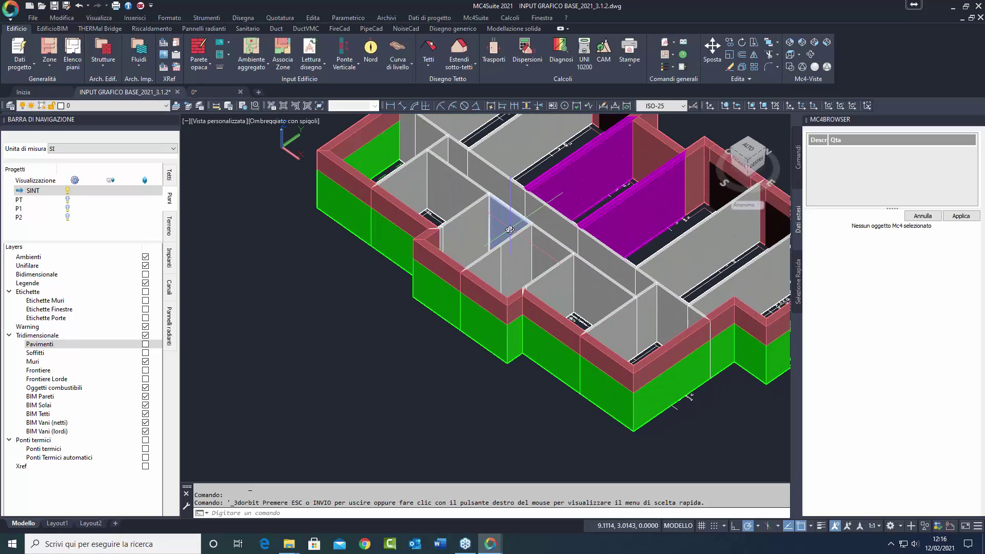
pyautogui.click(146, 336)
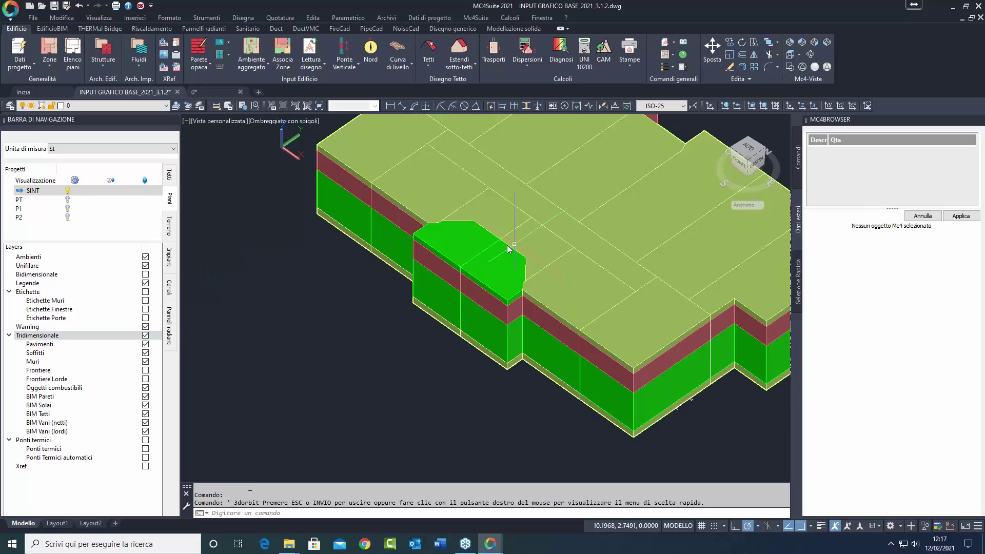
pyautogui.scroll(3, 437, 234)
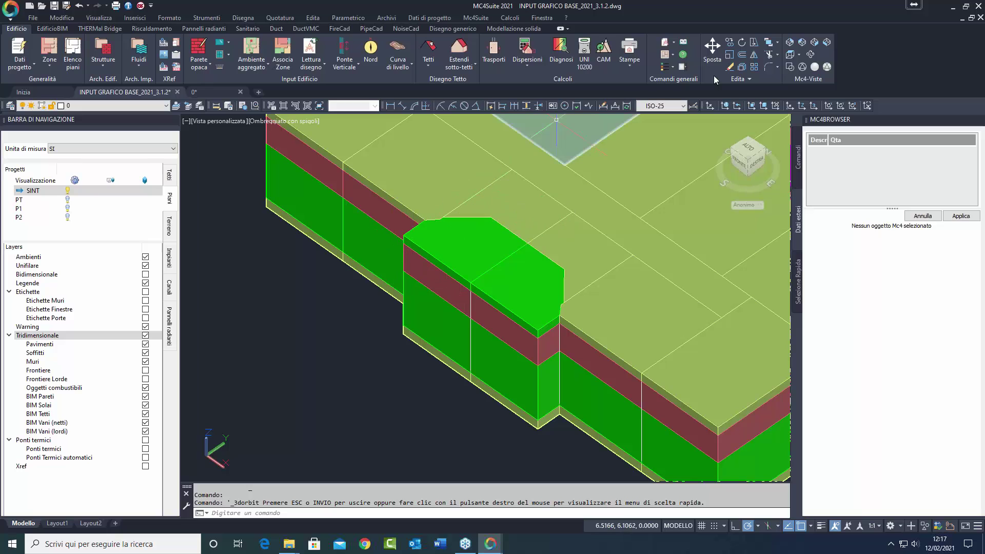
# Return to plan view, make P1 the current floor with PT also displayed, and hide the three-dimensional layers.
pyautogui.click(791, 60)
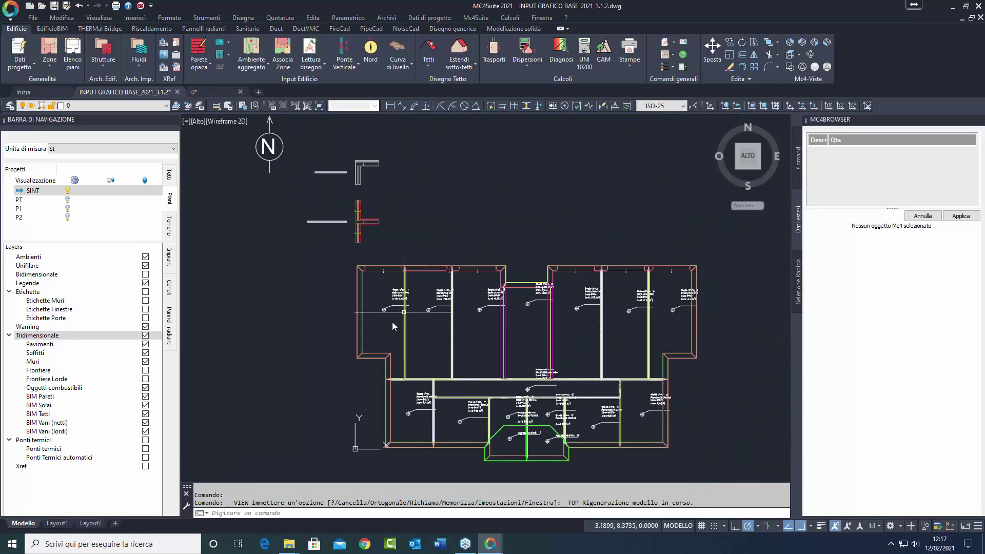
pyautogui.doubleClick(28, 209)
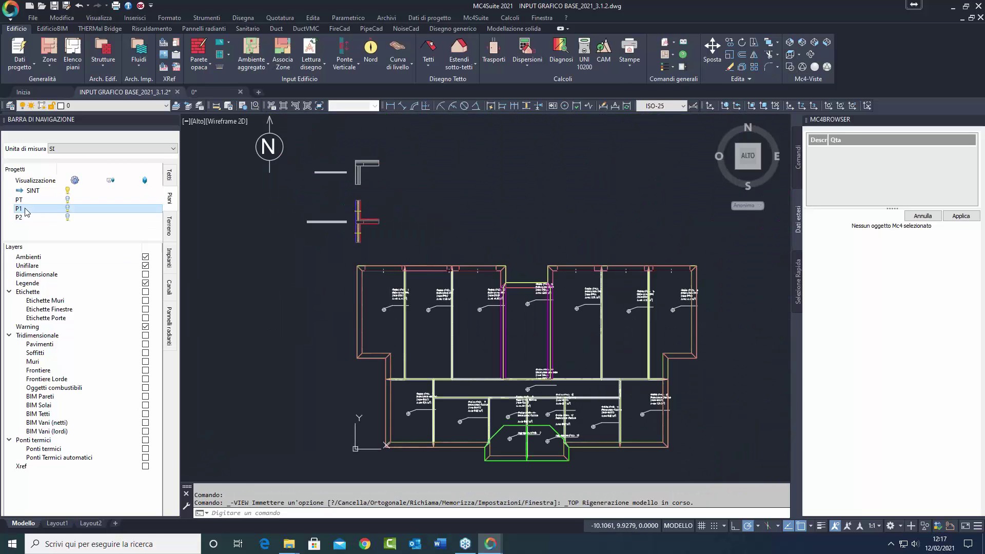
pyautogui.scroll(4, 500, 308)
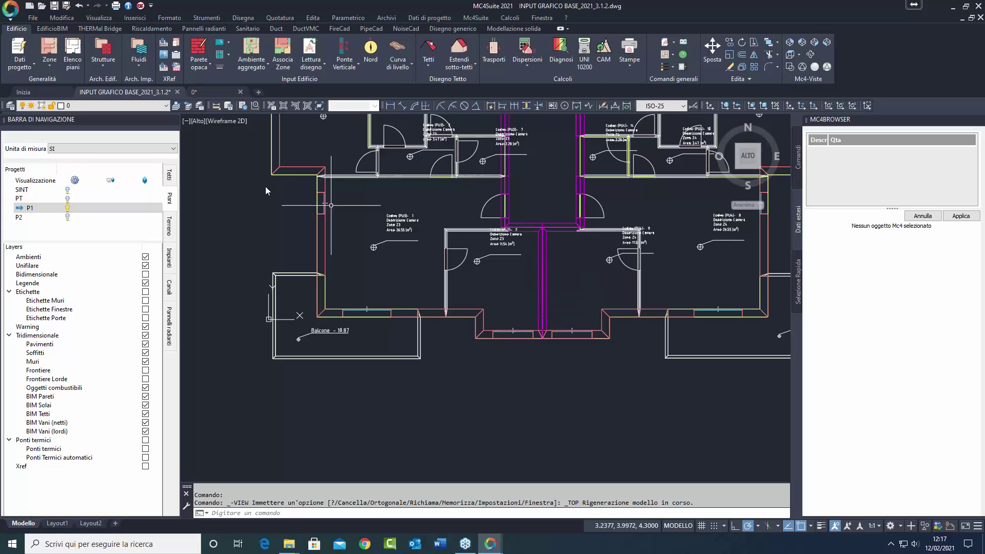
pyautogui.click(68, 199)
pyautogui.scroll(4, 440, 303)
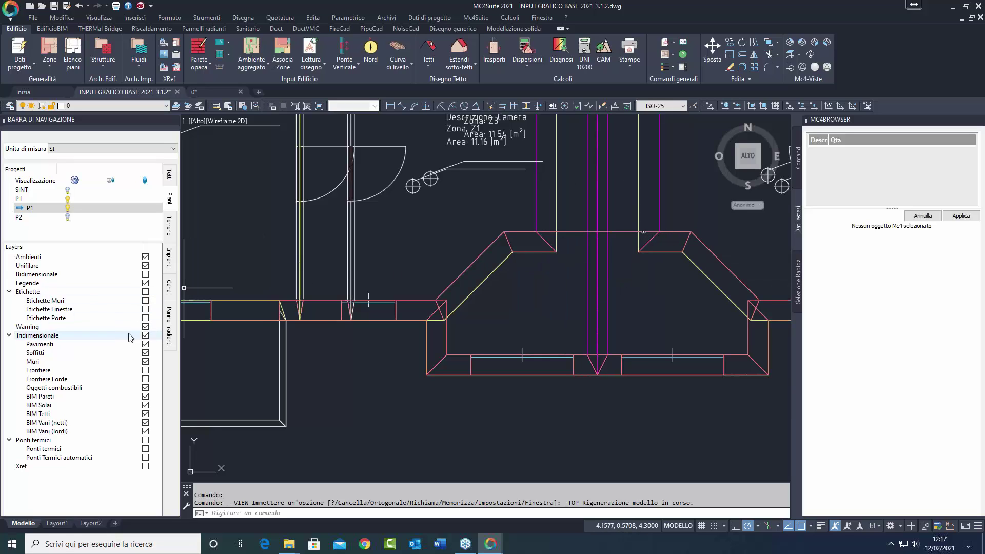
pyautogui.click(146, 336)
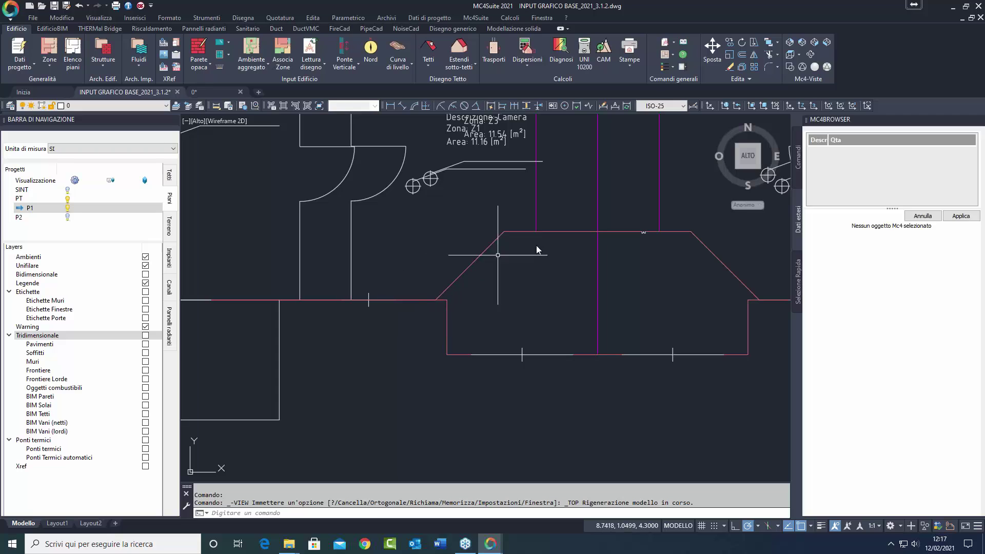
pyautogui.scroll(-4, 678, 264)
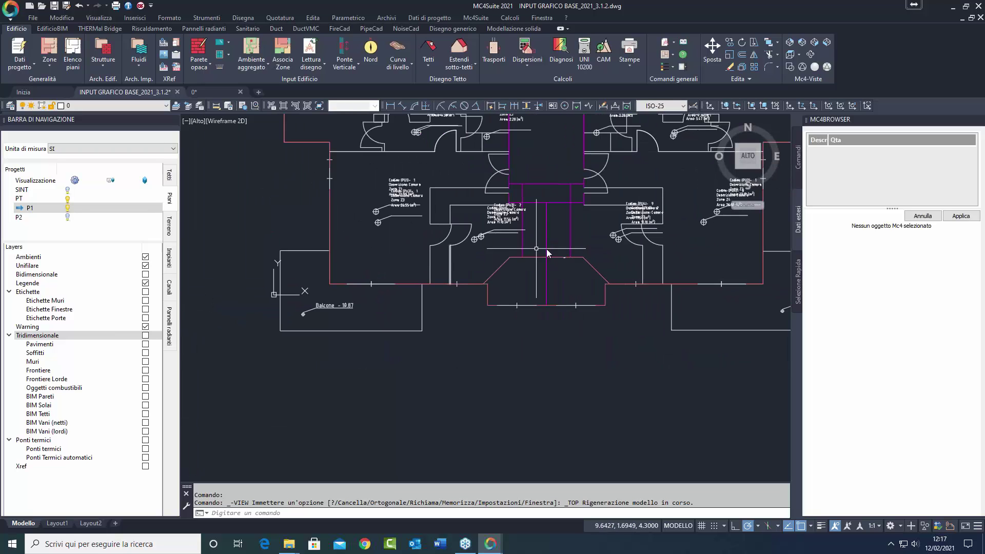
pyautogui.click(68, 199)
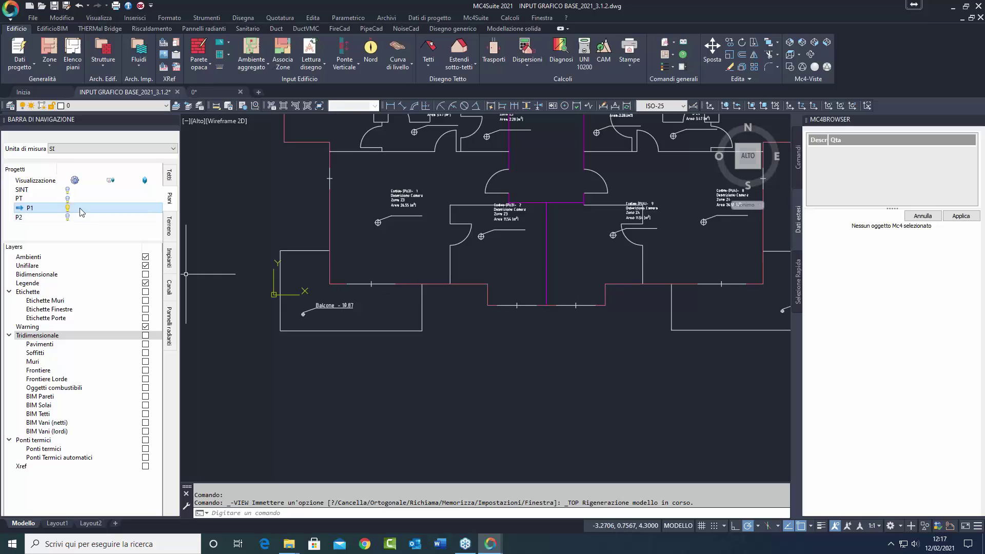
pyautogui.click(68, 199)
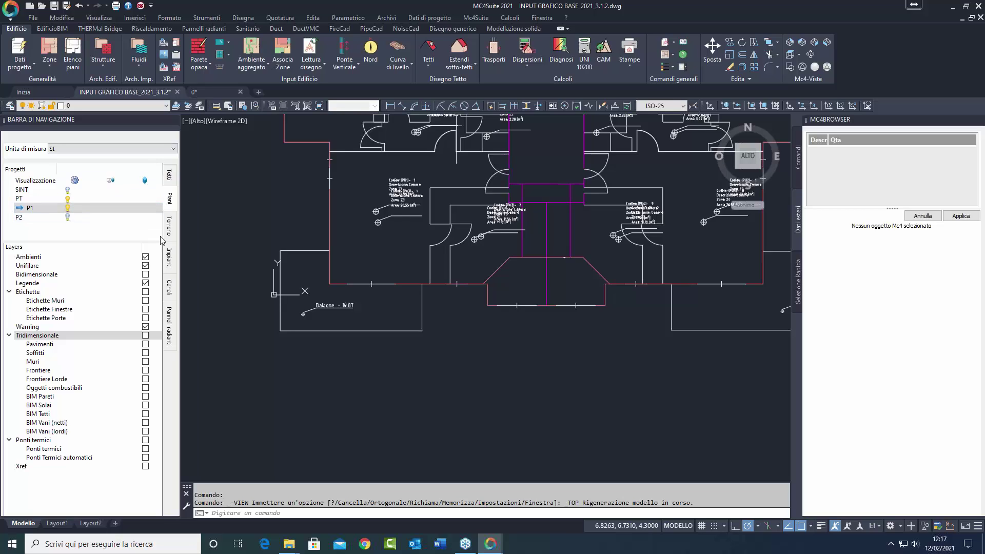
# Draw Divisorio walls on P1 along the slanted and straight edges of the recessed entrance outline, and hide floor PT.
pyautogui.click(198, 52)
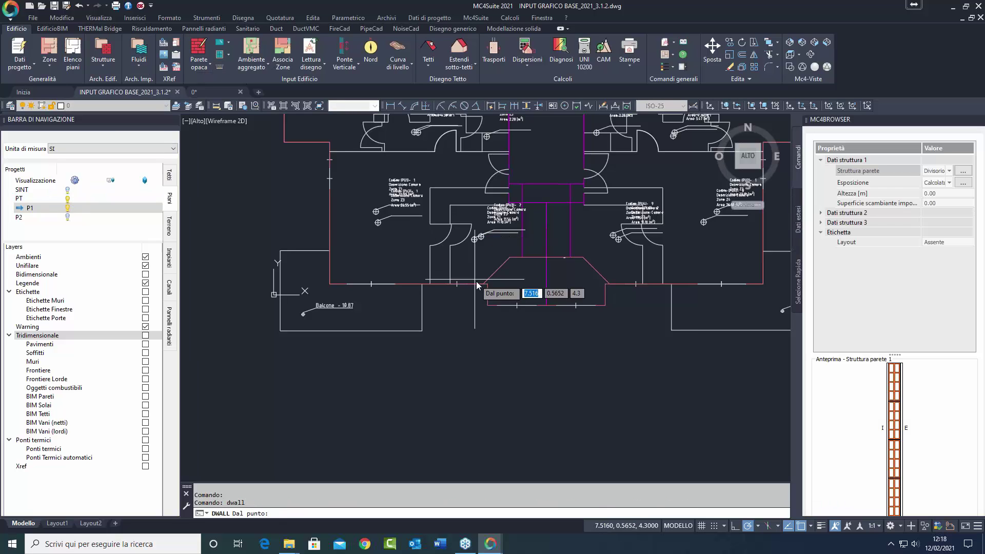
pyautogui.click(509, 257)
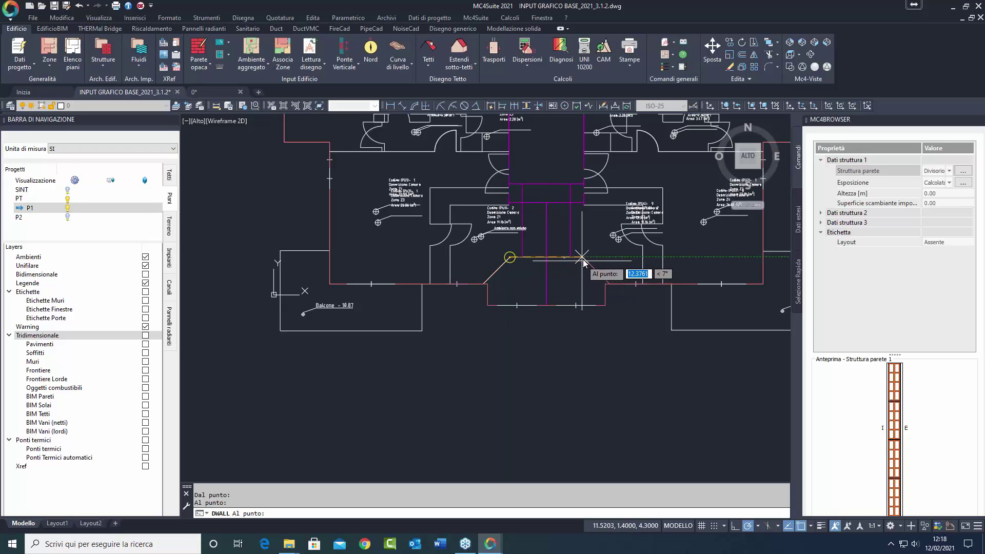
pyautogui.click(583, 257)
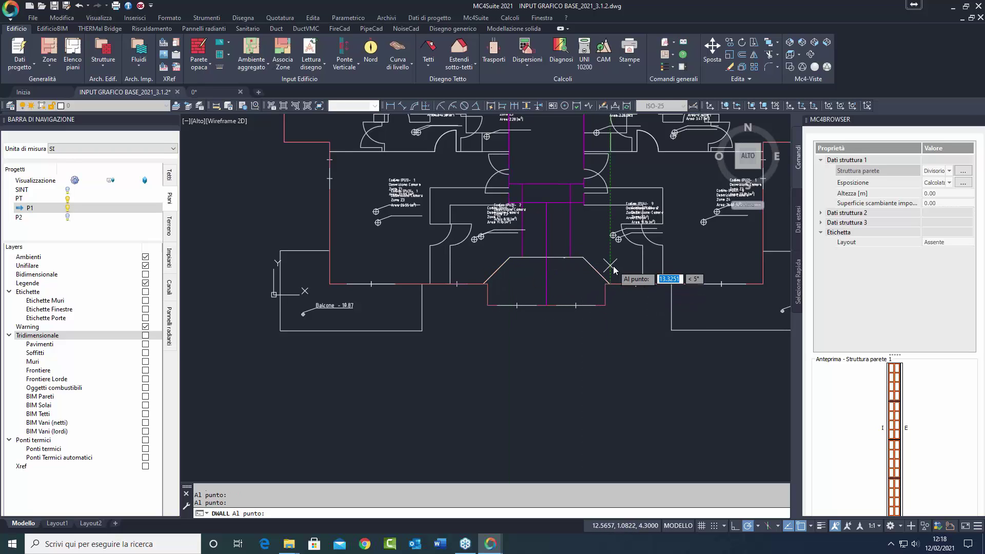
pyautogui.press('Escape')
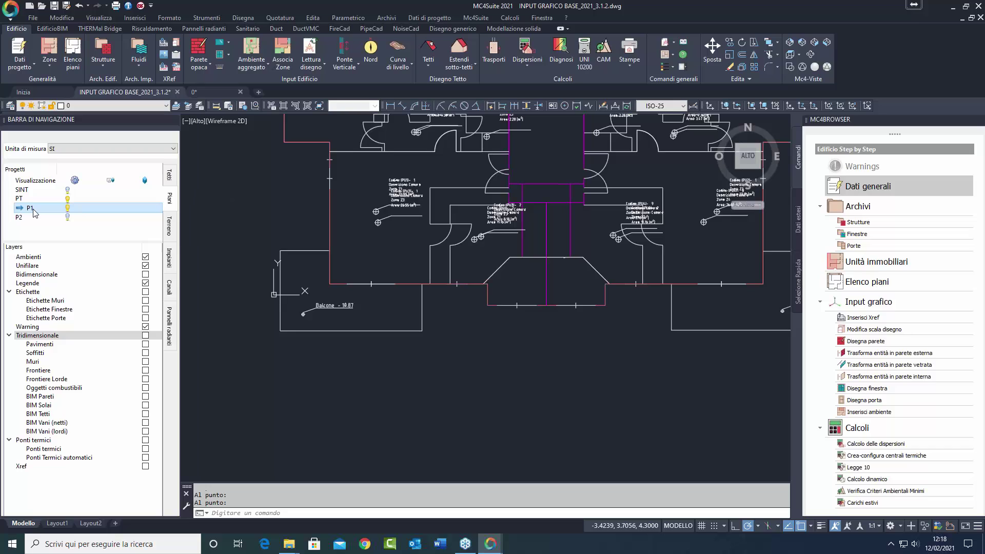
pyautogui.scroll(4, 496, 284)
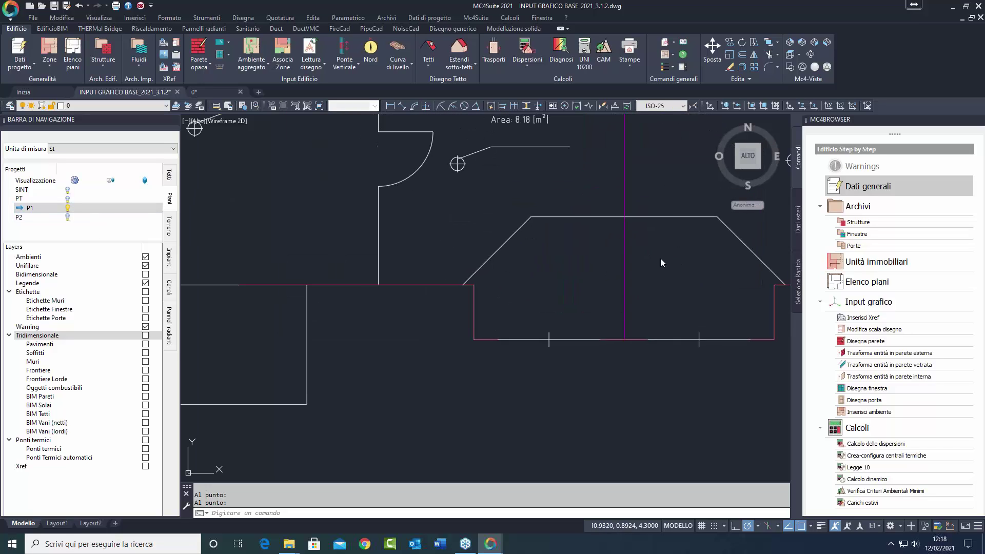
pyautogui.moveTo(660, 263); pyautogui.dragTo(548, 316, button='middle')
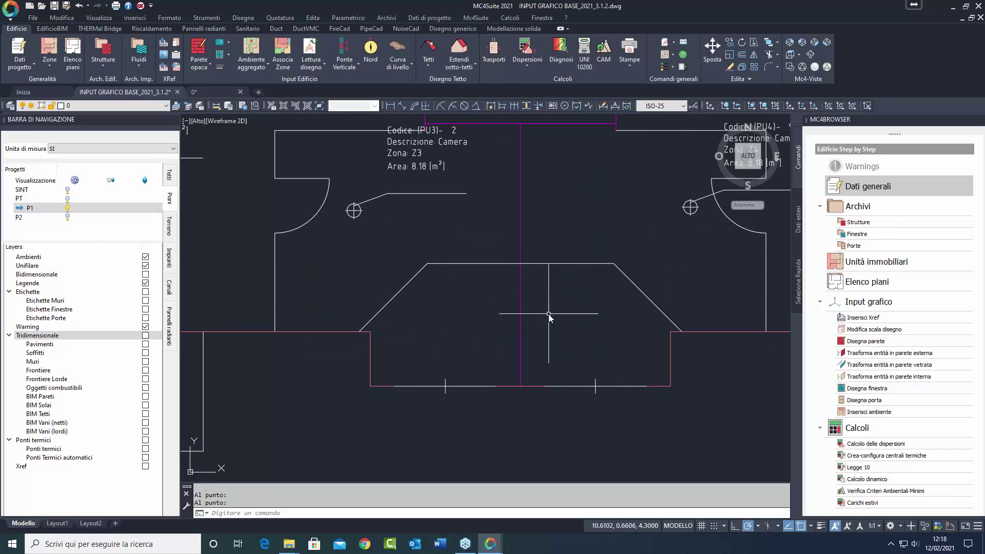
pyautogui.scroll(-2, 548, 314)
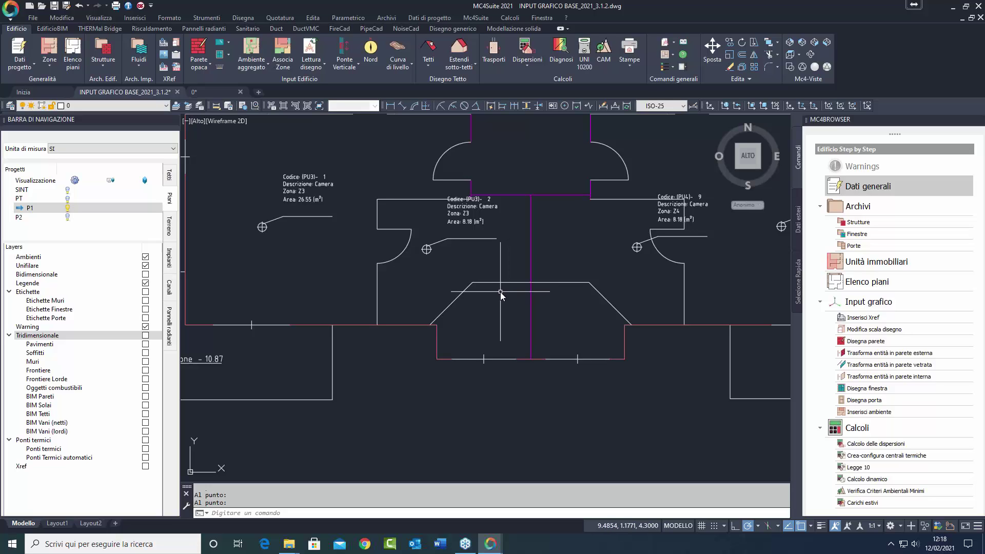
# Copy the Pavimento interpiano structure in the project's wall list under the description Pavimento esterno.
pyautogui.click(107, 55)
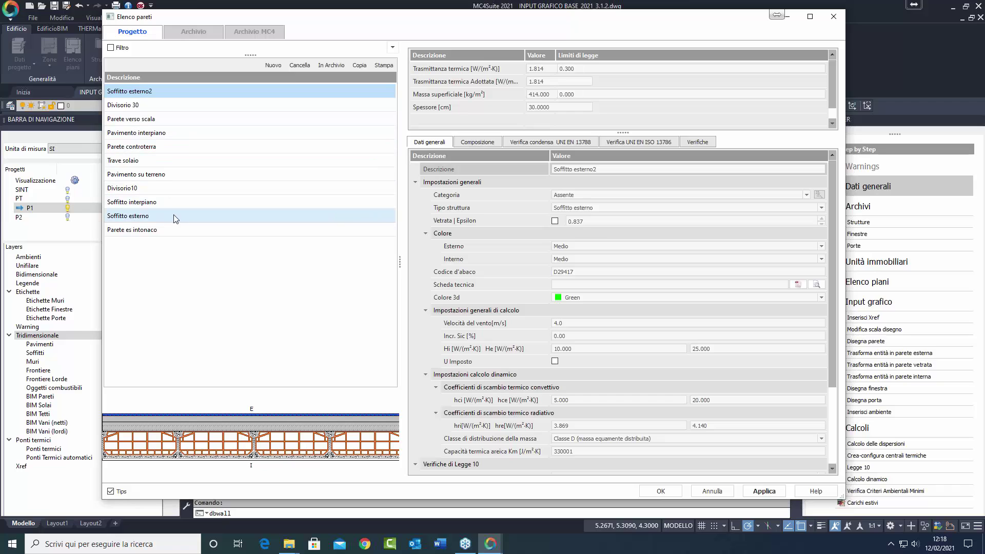
pyautogui.click(153, 134)
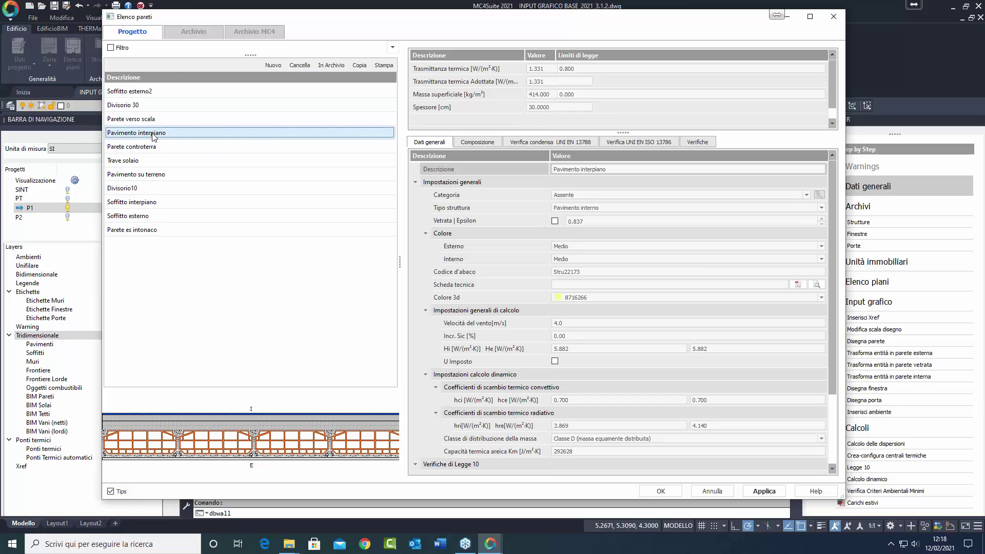
pyautogui.click(357, 65)
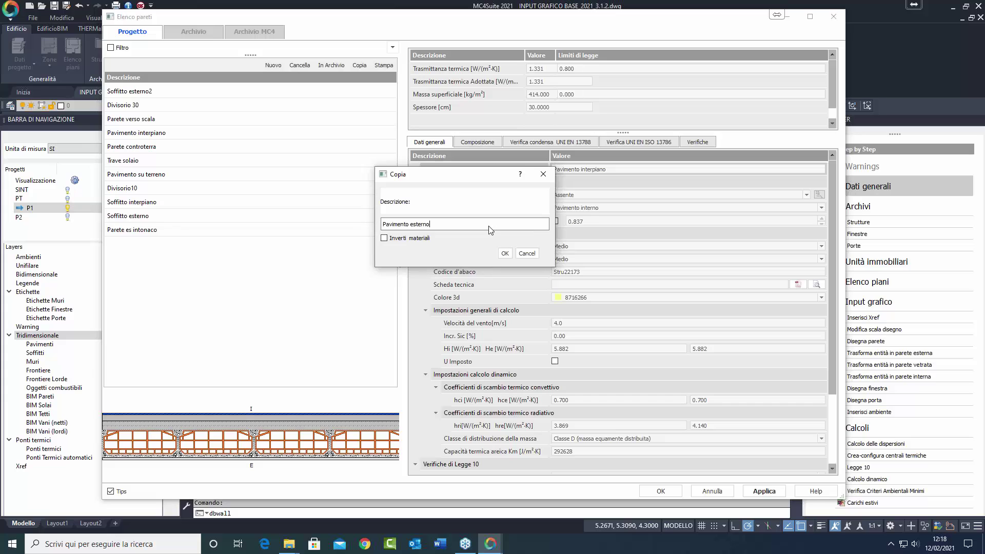
pyautogui.click(504, 254)
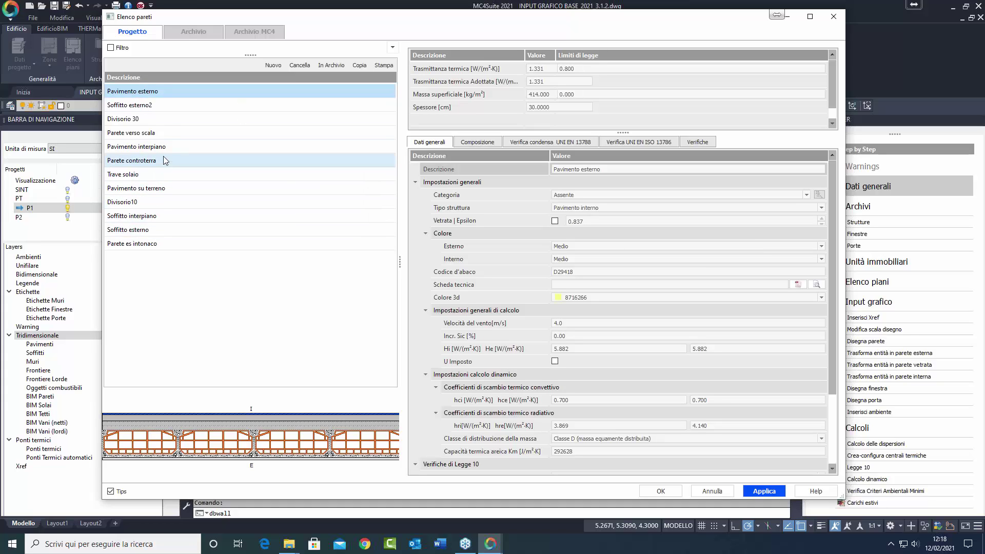
# Set the structure type of Pavimento esterno to Pavimento esterno and apply the change.
pyautogui.click(162, 92)
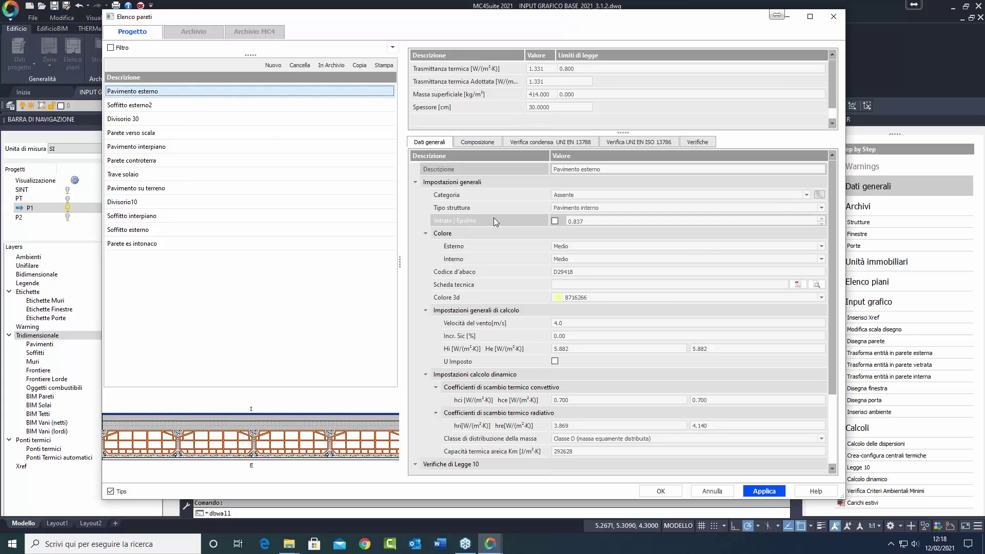
pyautogui.click(589, 208)
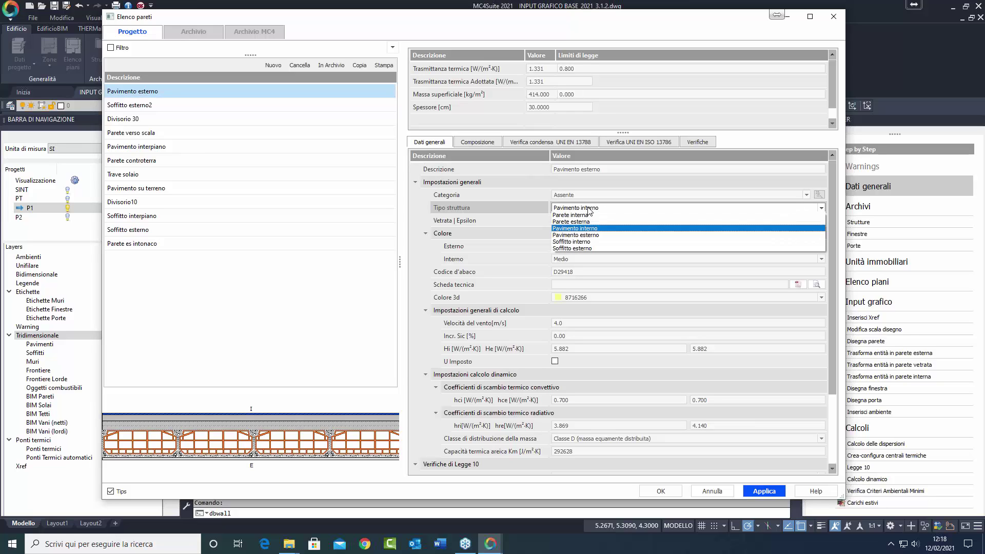
pyautogui.click(597, 235)
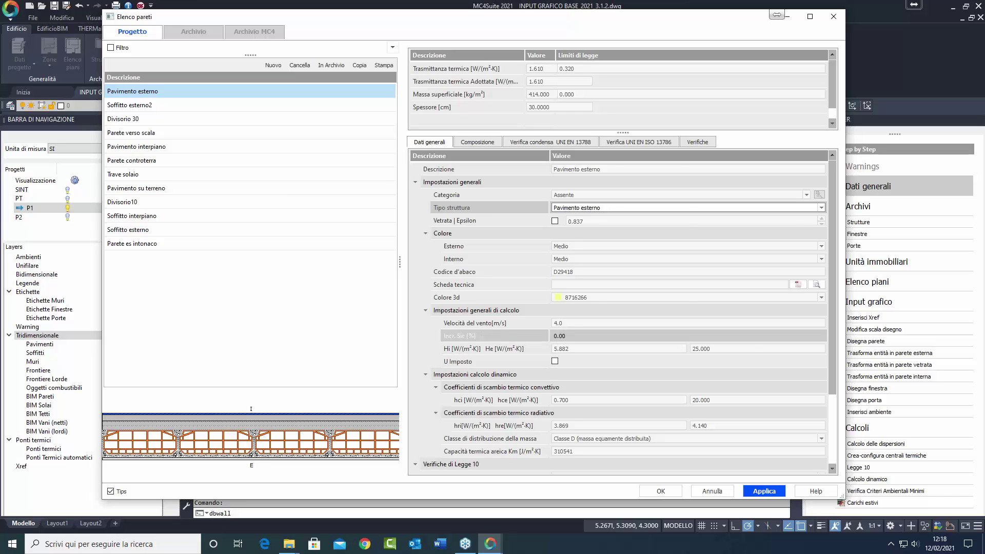
pyautogui.click(149, 105)
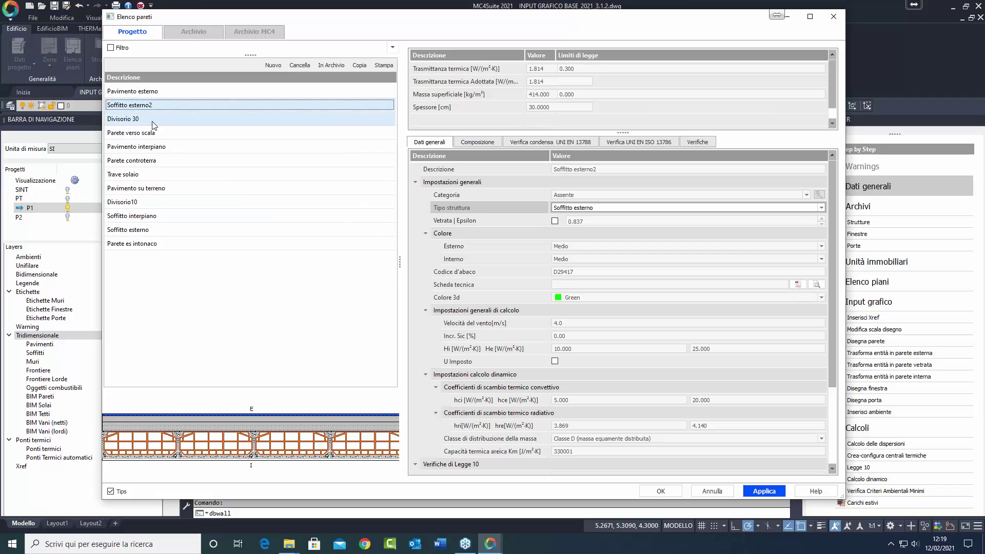
pyautogui.click(148, 93)
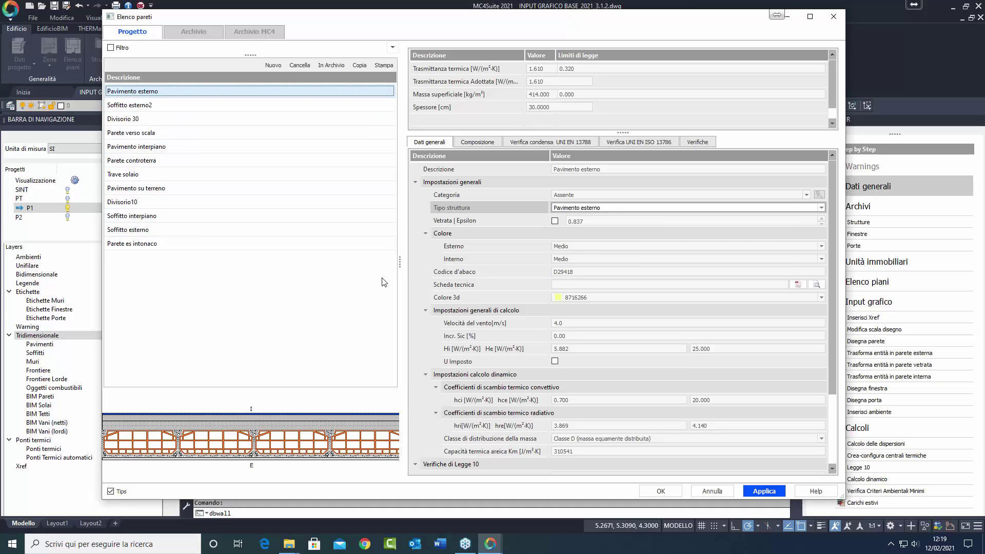
pyautogui.click(753, 491)
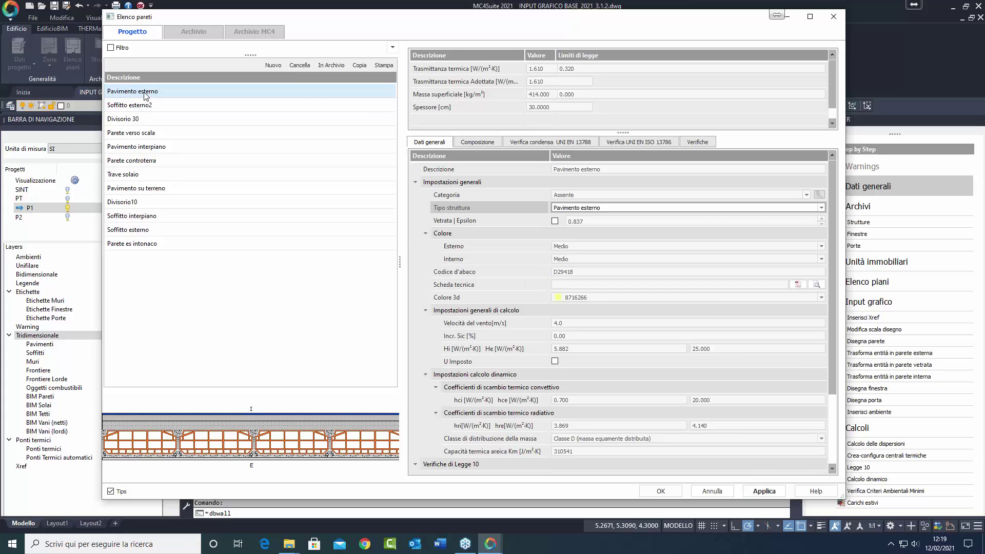
# Set the 3D colour of Pavimento esterno to Magenta, apply it and close the structure list.
pyautogui.click(575, 298)
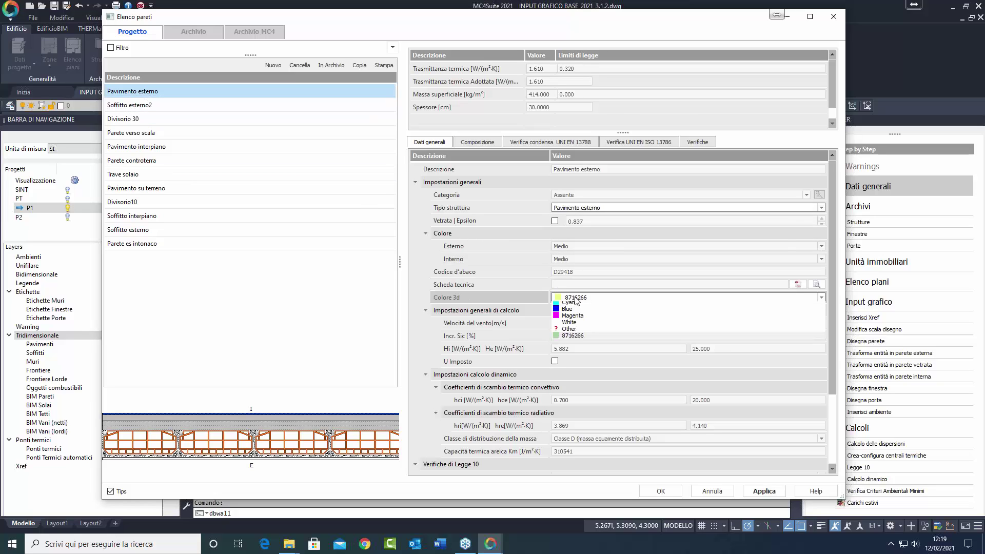
pyautogui.click(575, 336)
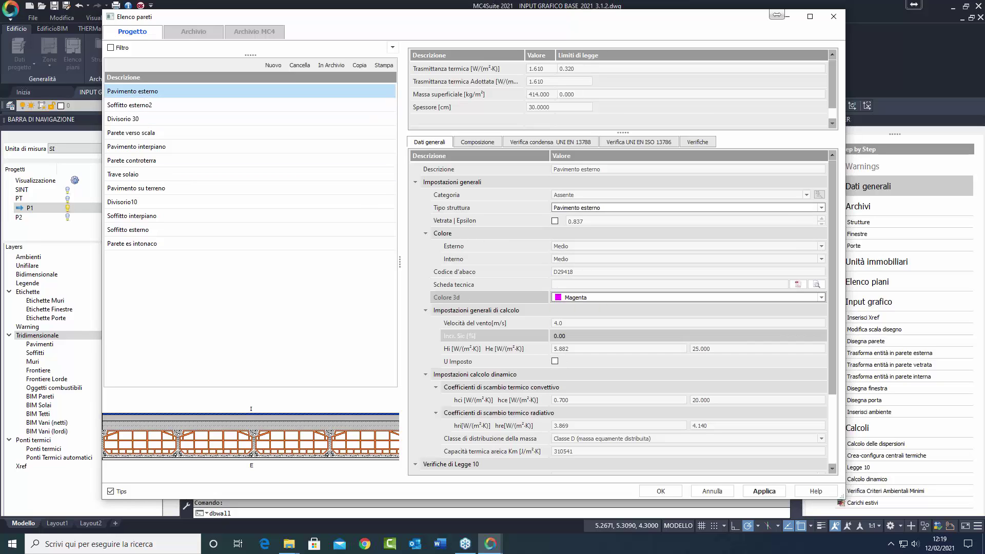
pyautogui.click(765, 492)
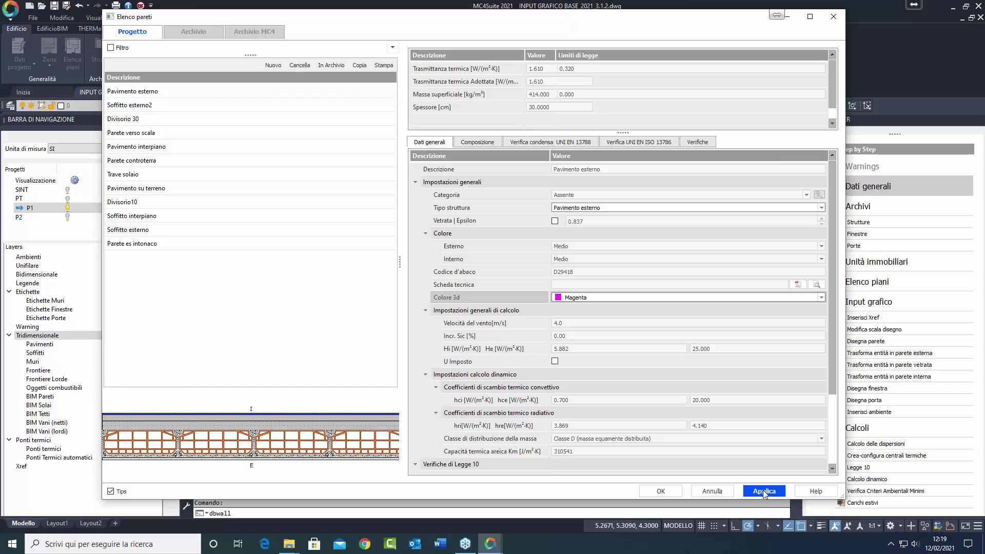
pyautogui.click(663, 490)
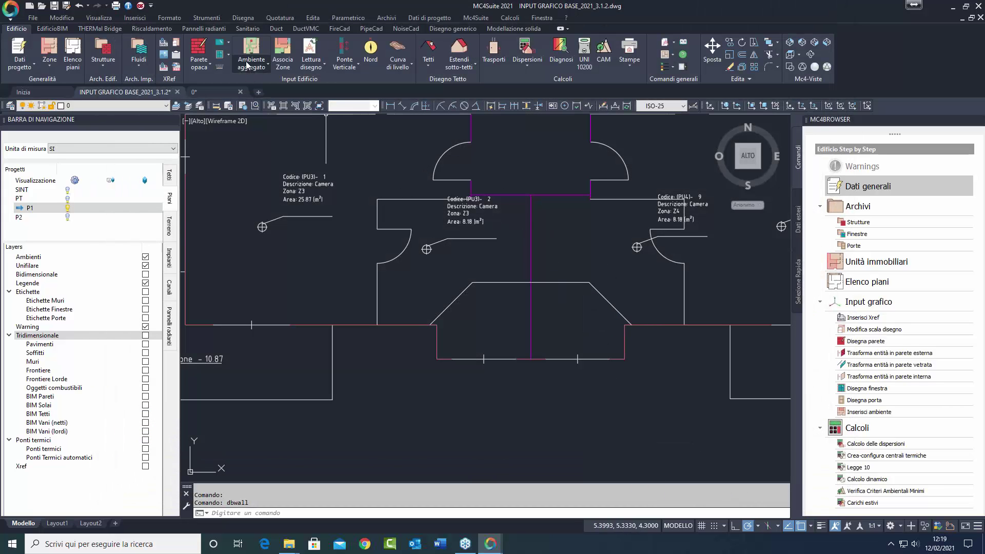
# Start an aggregated room with the description Camera and the floor structure Pavimento esterno.
pyautogui.click(248, 61)
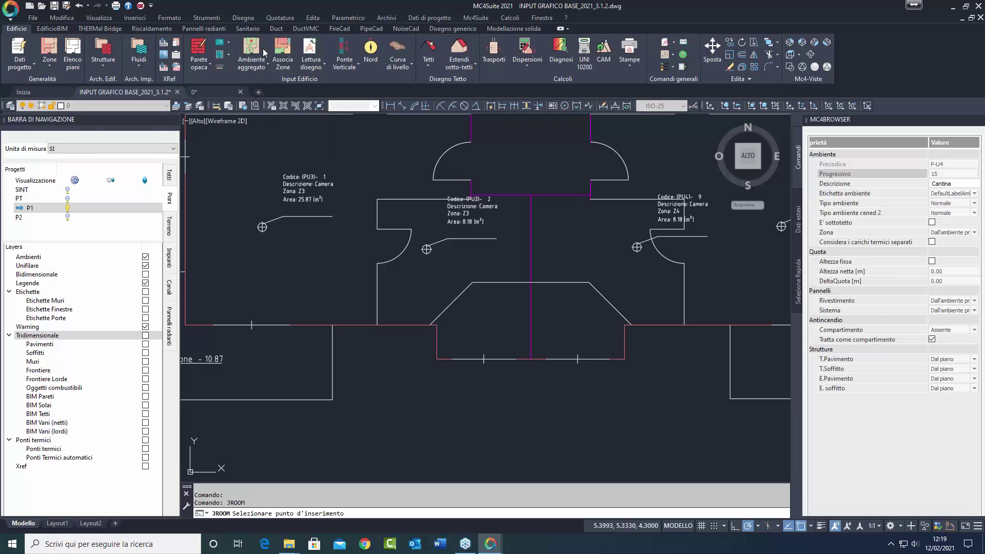
pyautogui.click(952, 183)
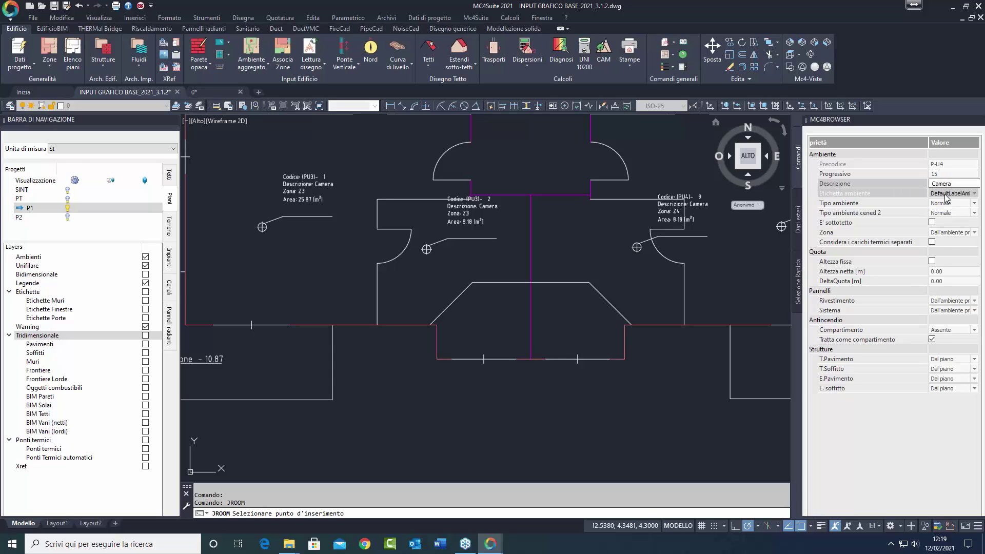
pyautogui.click(953, 173)
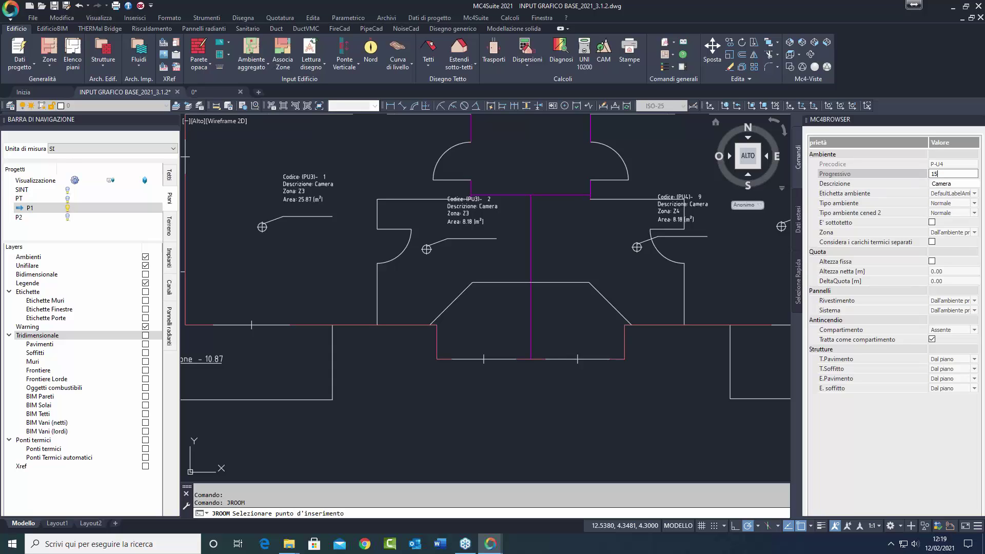
pyautogui.click(955, 360)
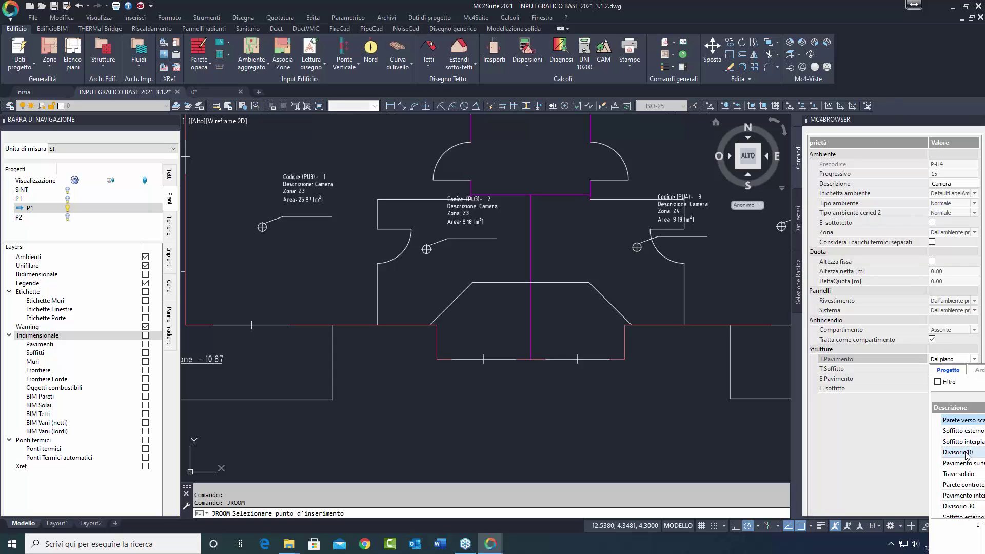
pyautogui.scroll(-2, 945, 480)
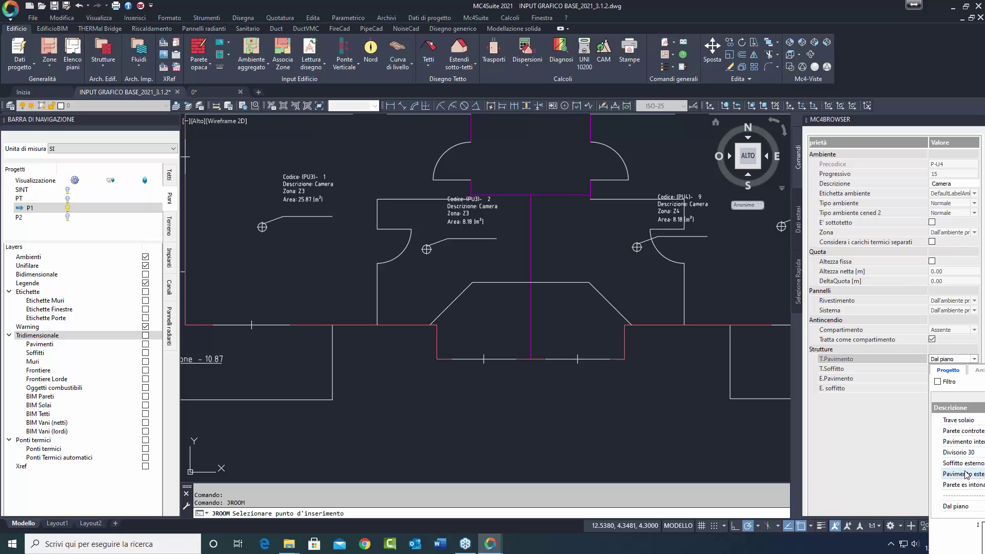
pyautogui.click(963, 474)
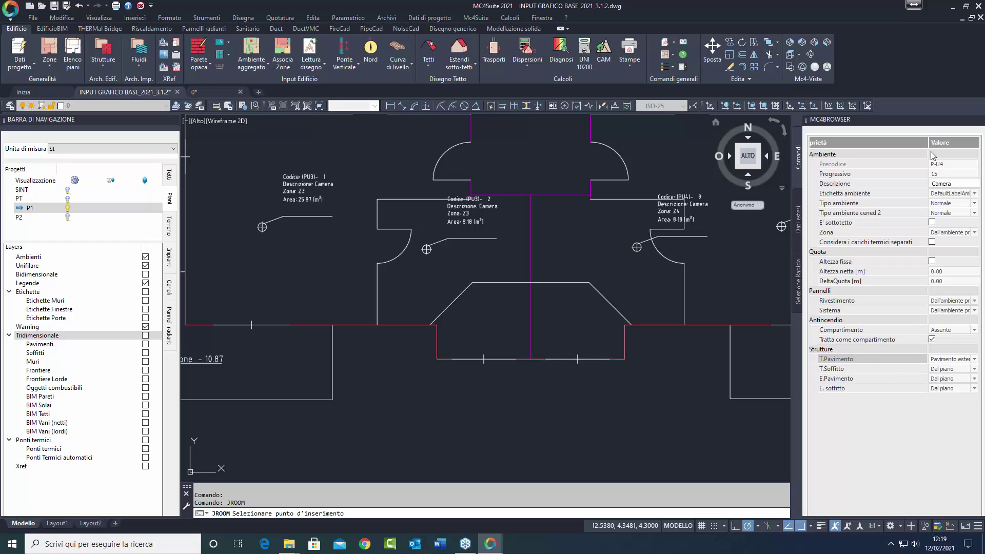
pyautogui.moveTo(927, 142); pyautogui.dragTo(913, 142)
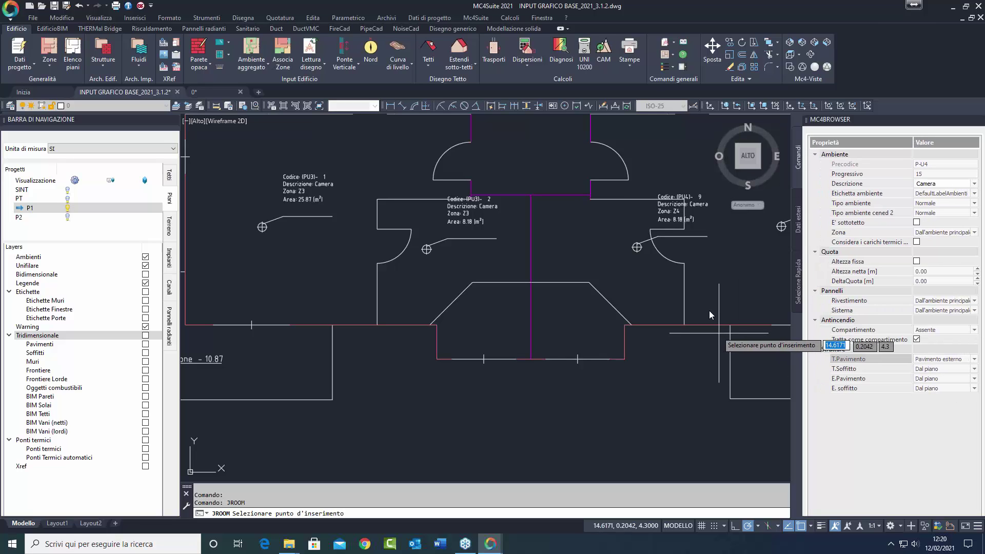
# Place aggregated rooms in the two halves of the projecting bay, joining them to Camera PU3-2 and Camera PU4-9.
pyautogui.click(484, 311)
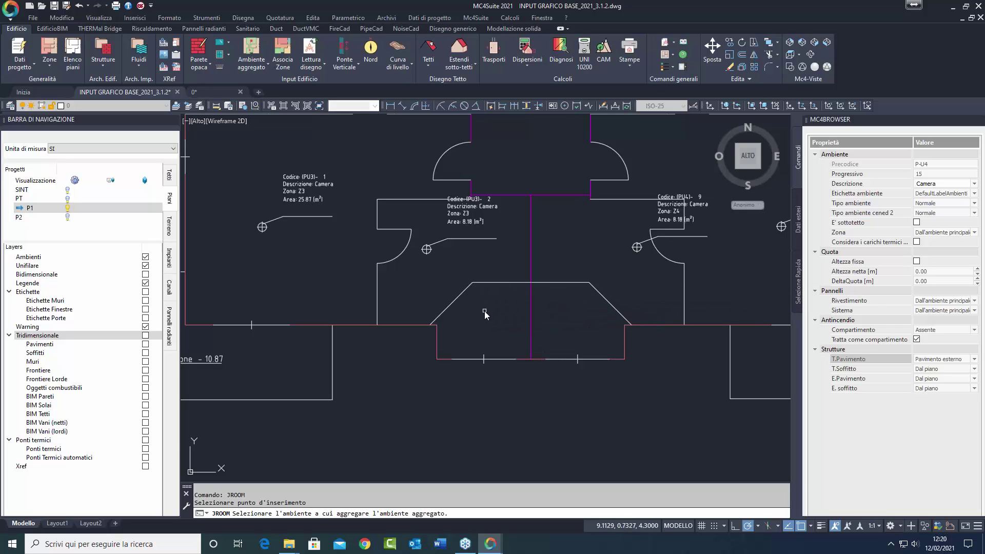
pyautogui.click(477, 241)
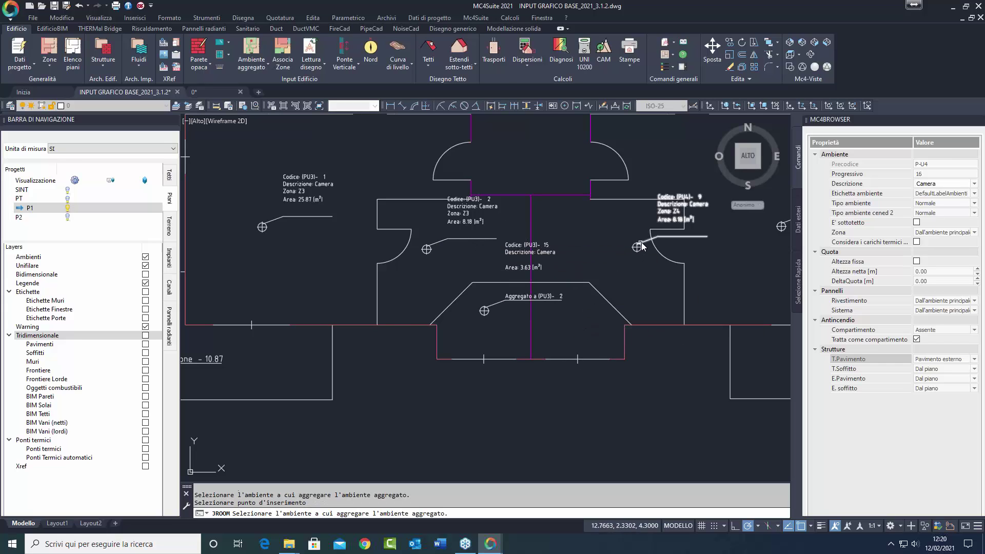
pyautogui.click(588, 225)
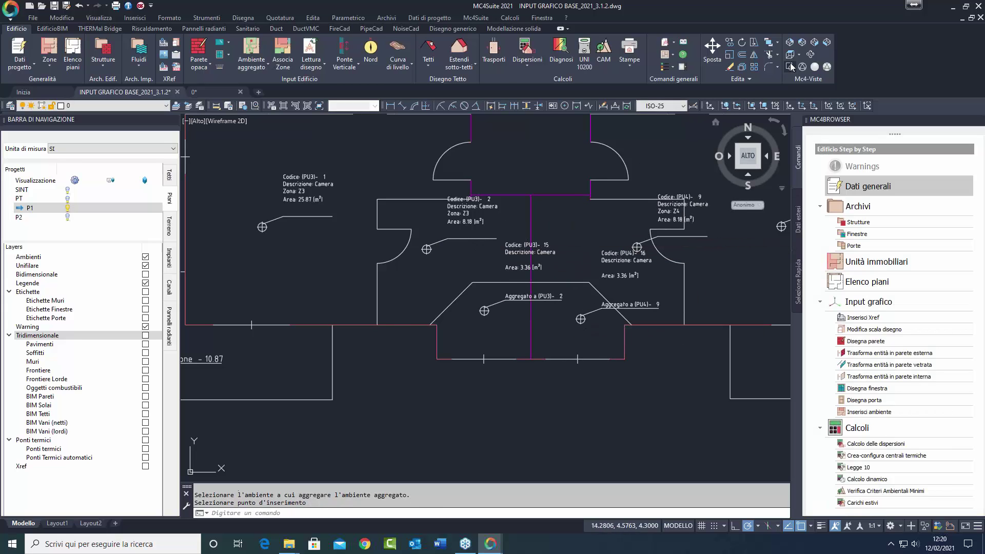
# Show all three-dimensional layers in a shaded south-east 3D view and orbit beneath P1 to examine the aggregated rooms' floors.
pyautogui.click(814, 42)
pyautogui.scroll(5, 433, 353)
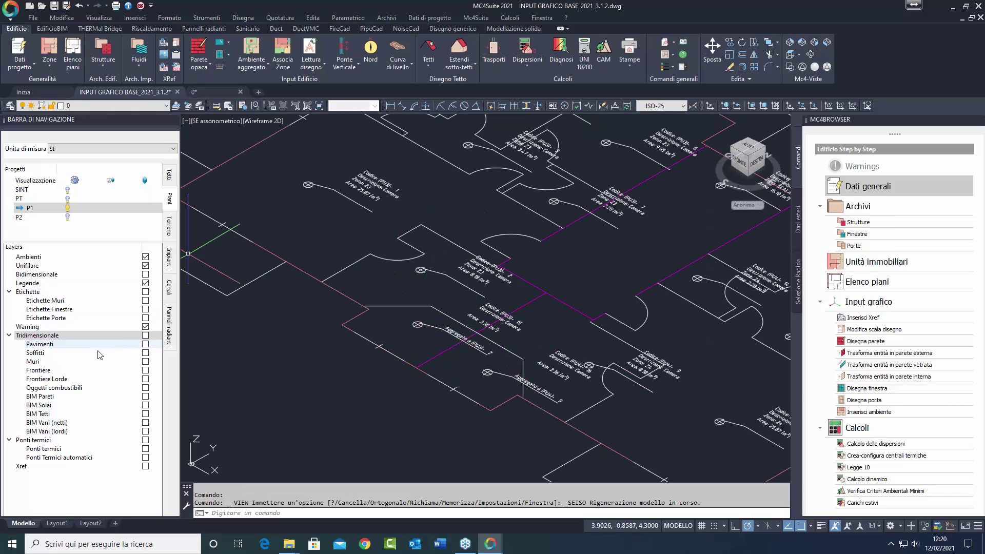
pyautogui.click(145, 335)
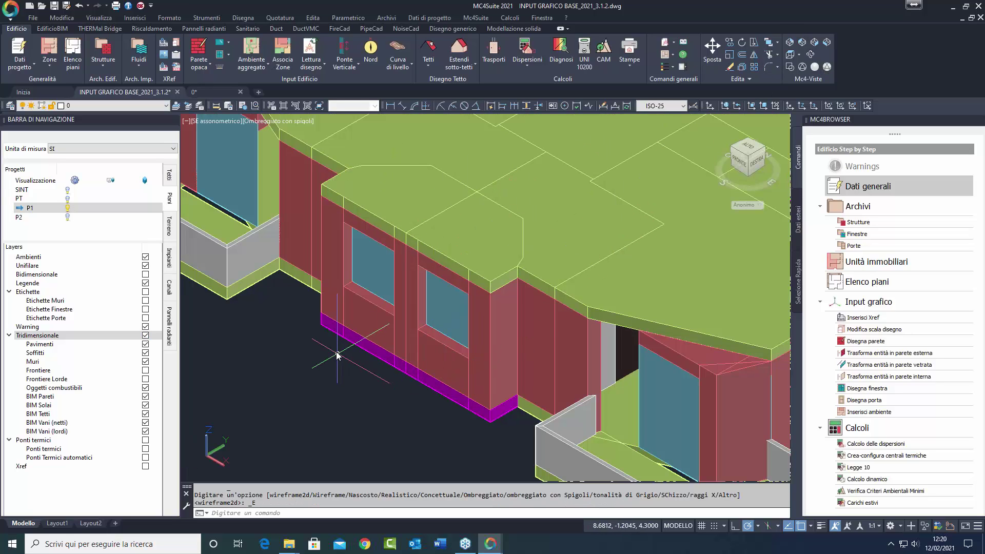
pyautogui.click(810, 54)
pyautogui.moveTo(405, 215); pyautogui.dragTo(463, 257)
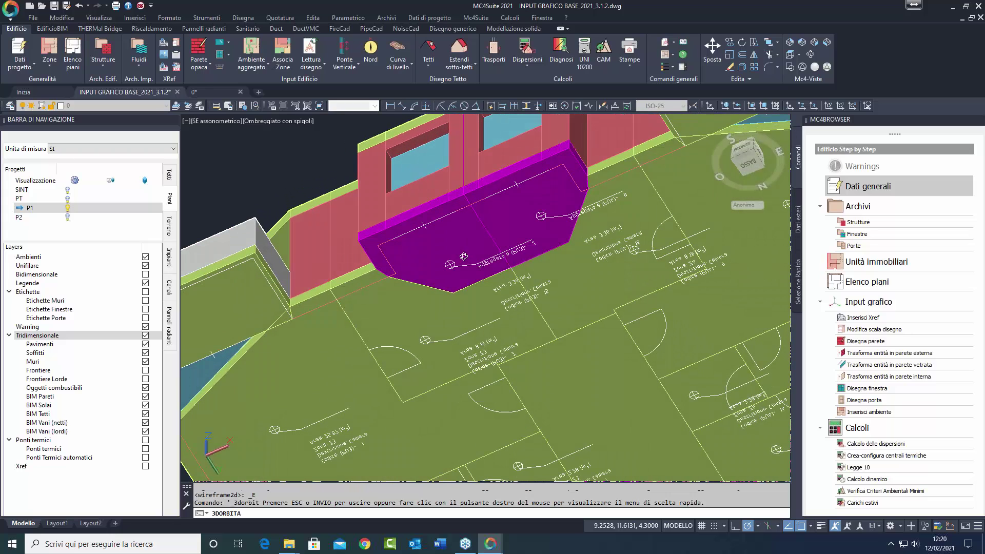
pyautogui.press('Escape')
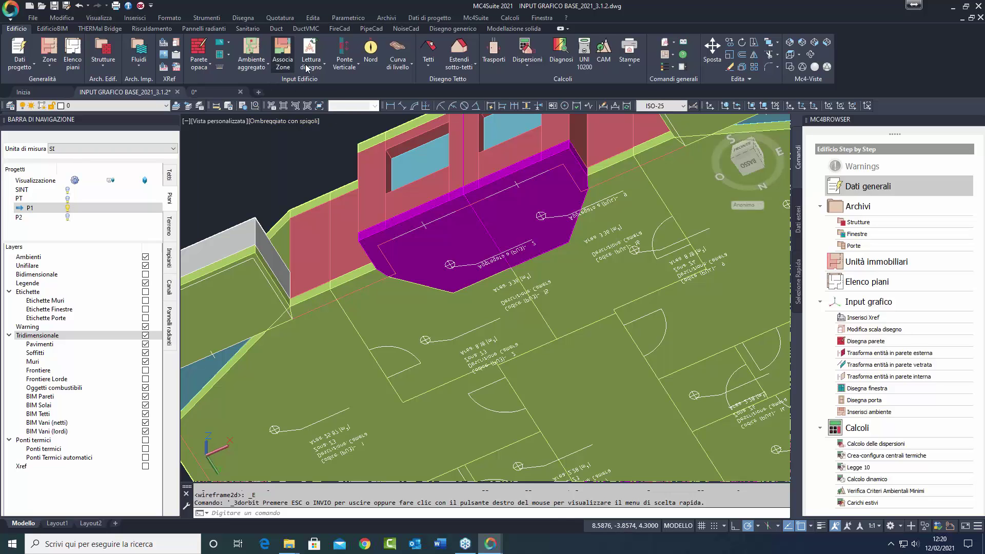
# Update the boundaries of P1 and check them with only the Frontiere layer shown, restoring all three-dimensional layers.
pyautogui.click(318, 68)
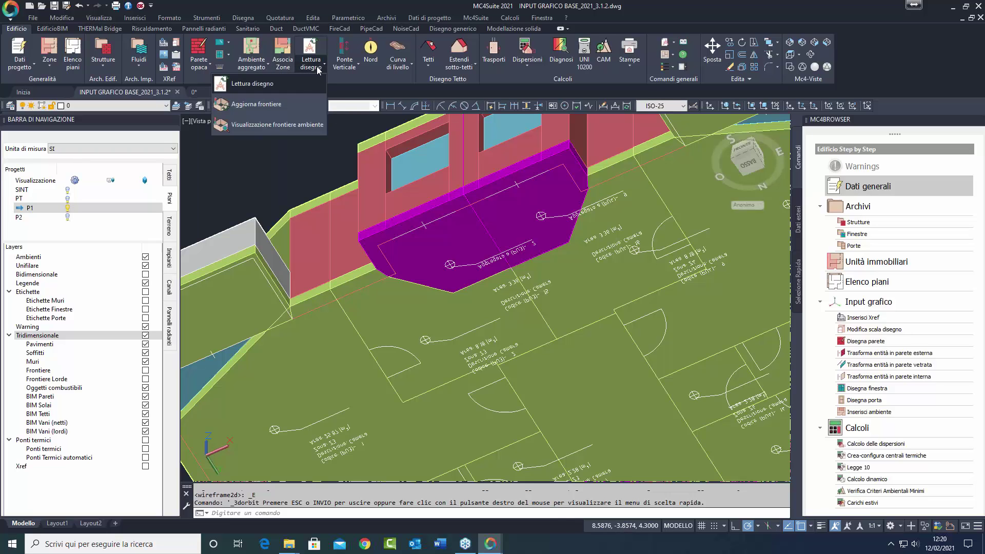
pyautogui.click(282, 107)
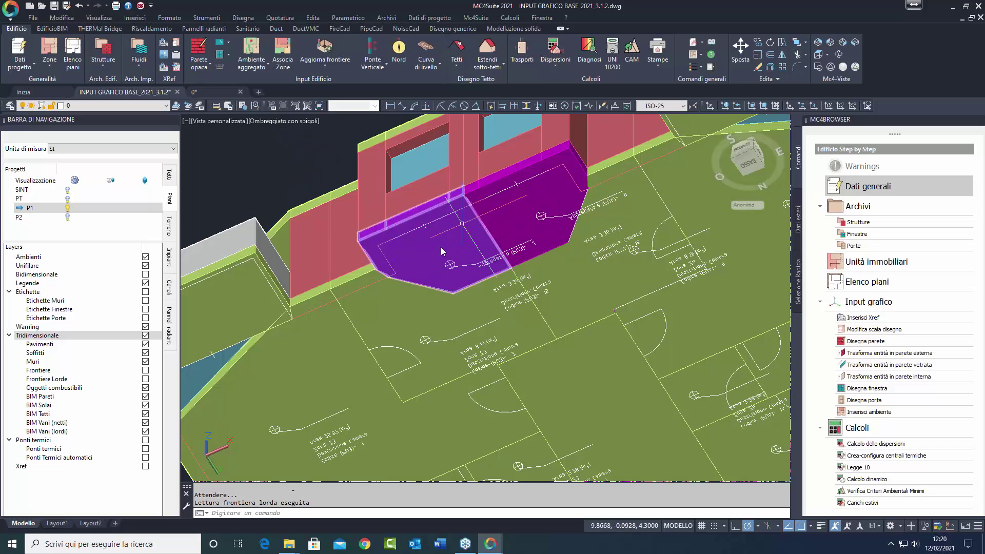
pyautogui.click(146, 370)
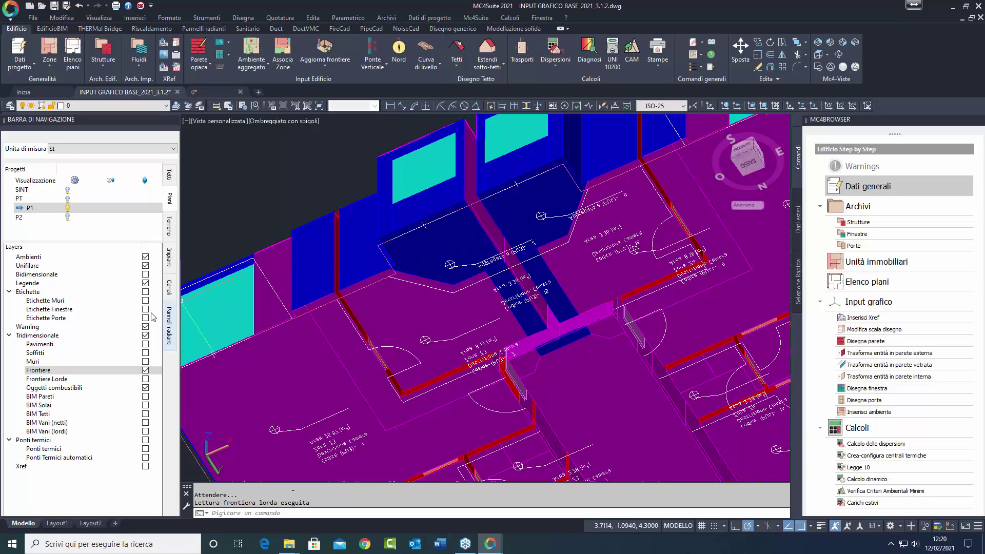
pyautogui.click(146, 335)
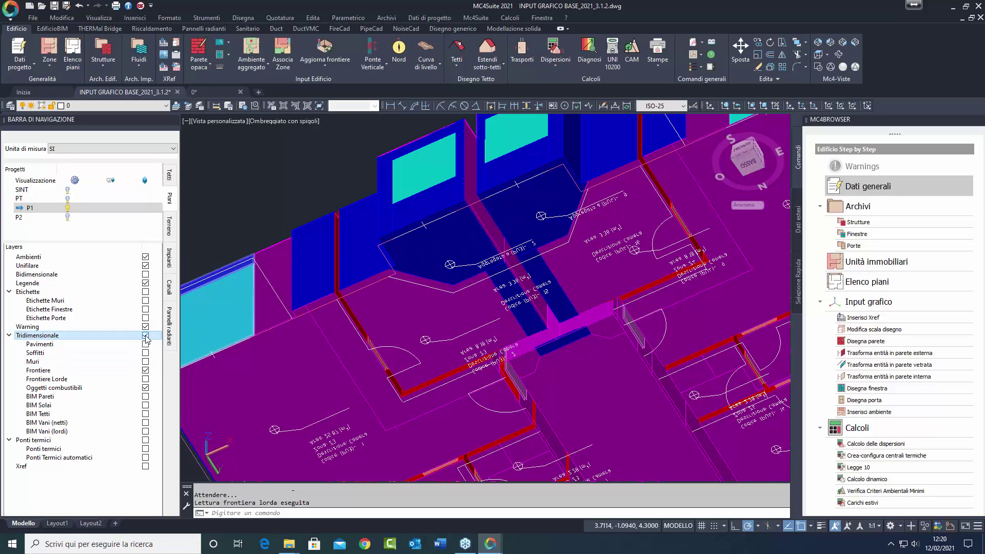
pyautogui.click(146, 336)
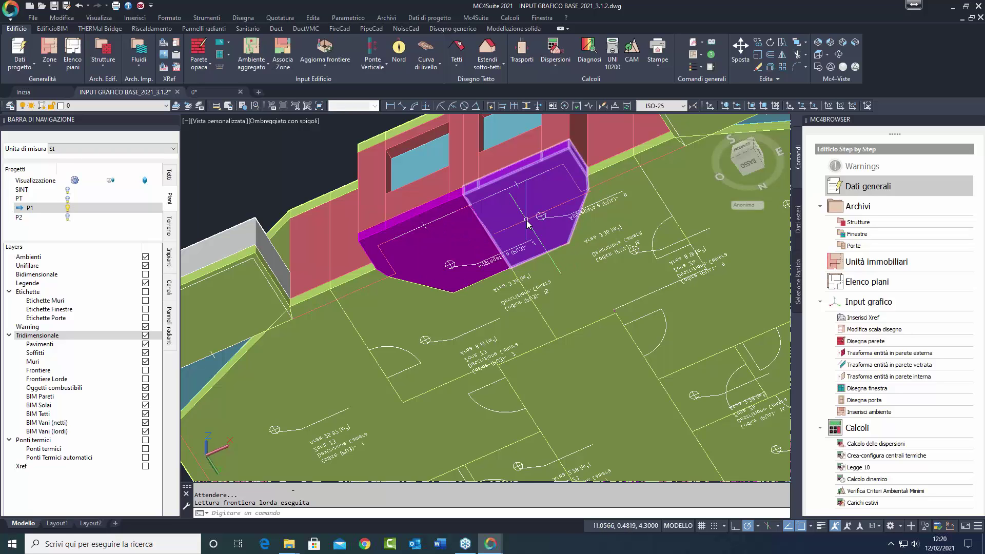
# Return to the top view and run Lettura disegno on P1, checking the aggregated rooms in the projecting bay.
pyautogui.click(819, 66)
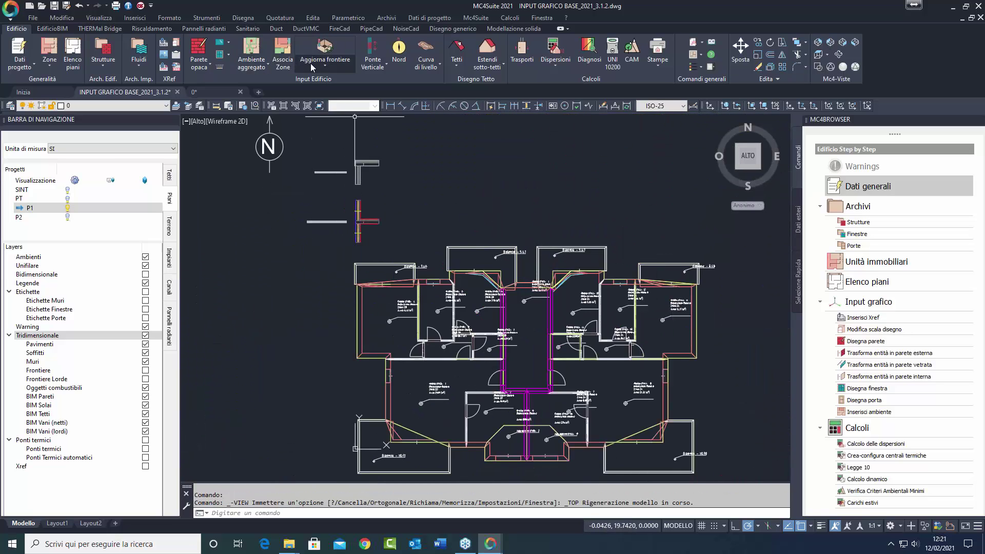
pyautogui.click(321, 71)
pyautogui.click(313, 90)
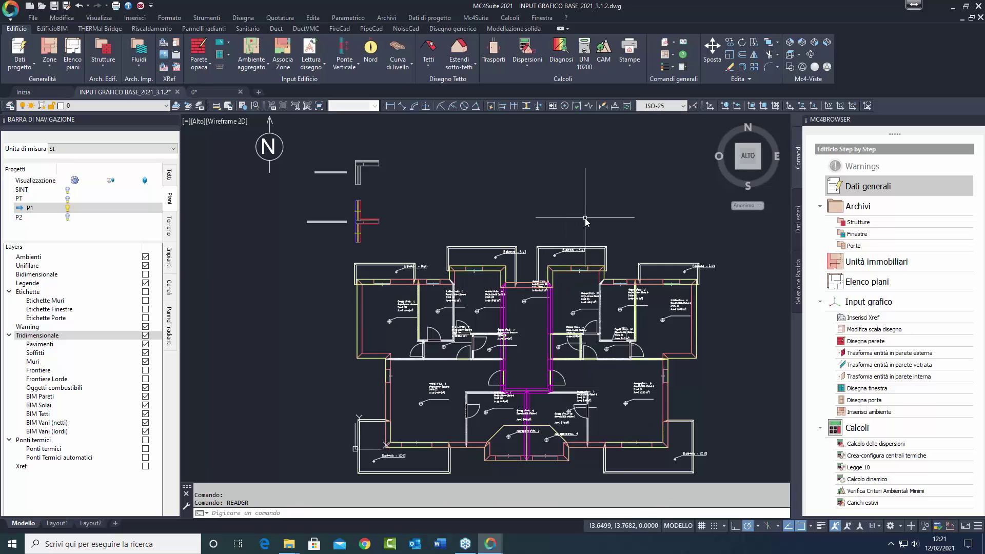
pyautogui.moveTo(585, 220); pyautogui.dragTo(545, 142, button='middle')
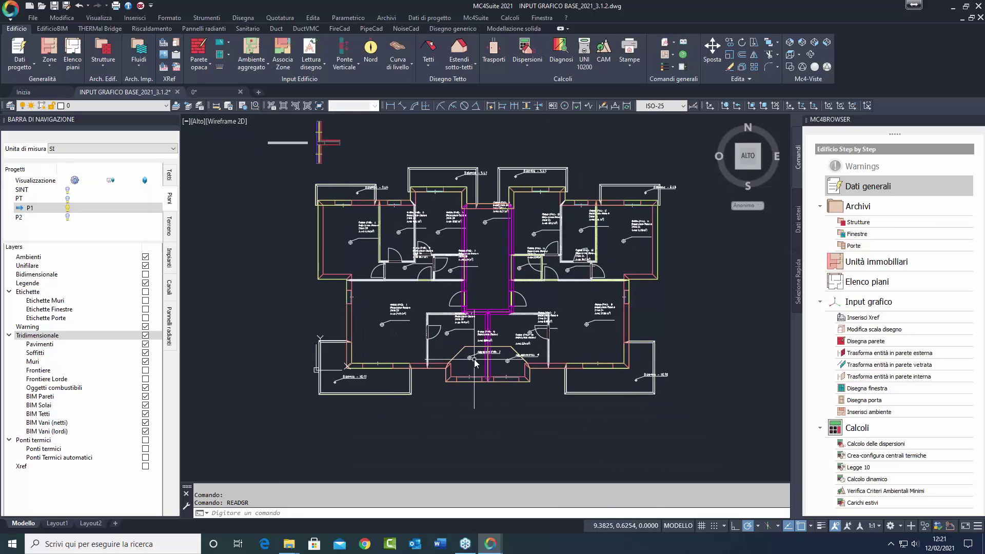
pyautogui.scroll(2, 474, 359)
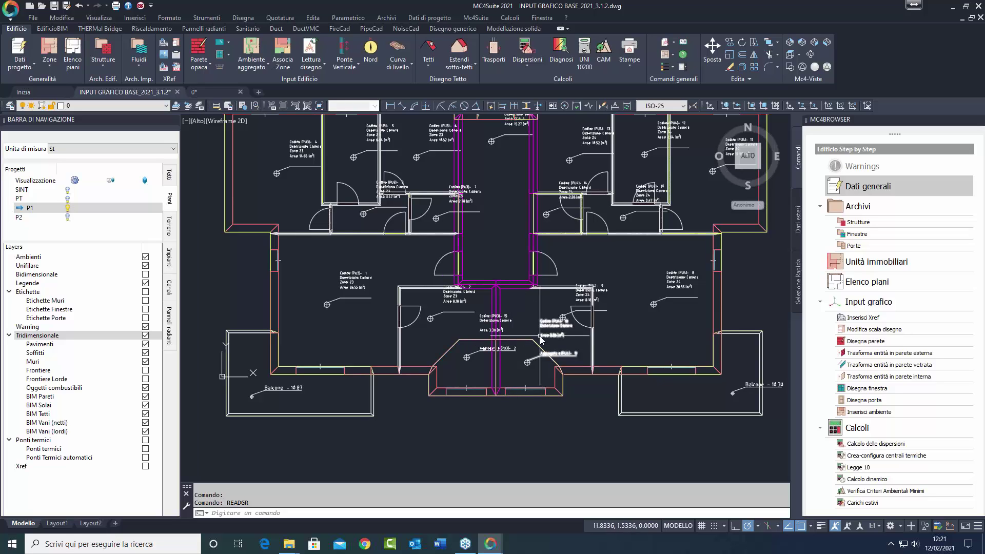
pyautogui.scroll(-2, 541, 339)
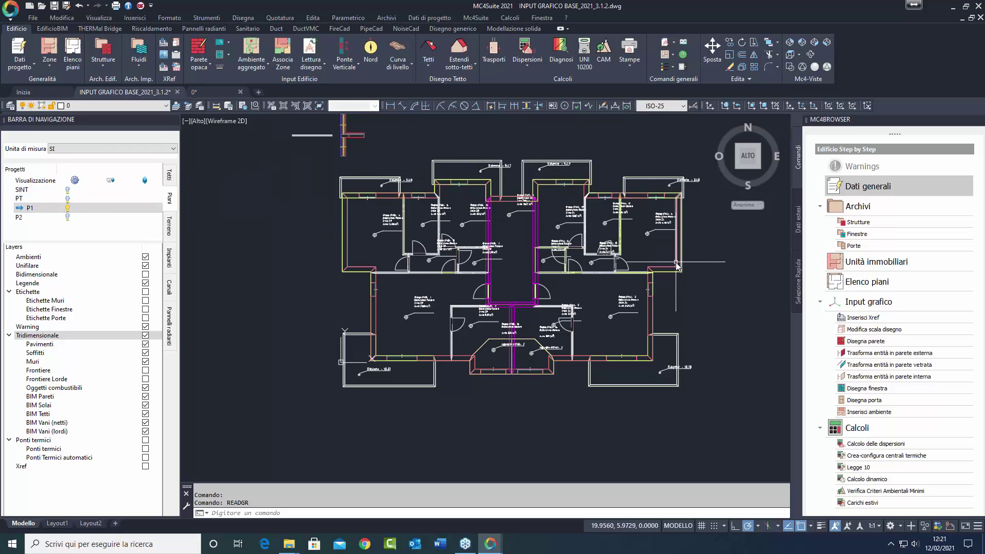
pyautogui.moveTo(676, 266); pyautogui.dragTo(523, 267, button='middle')
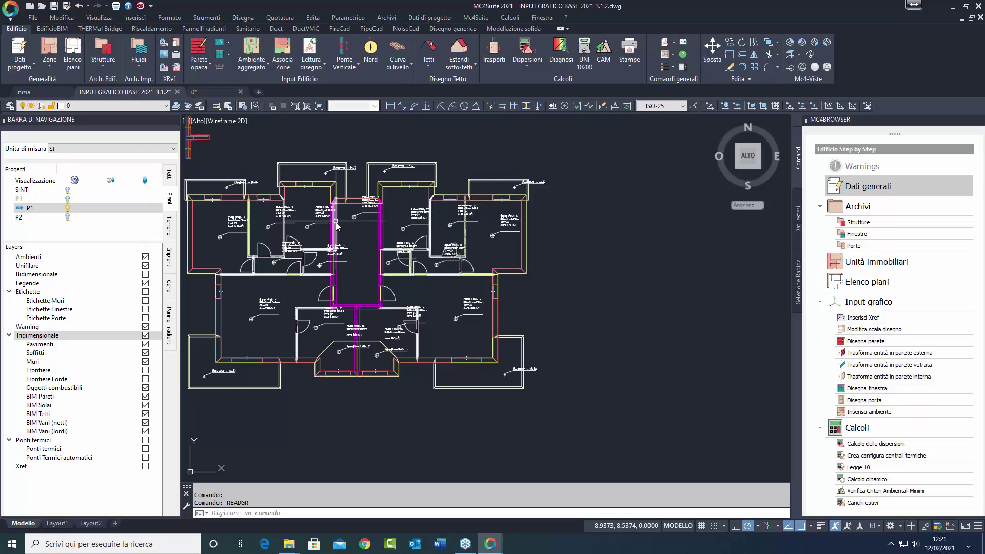
# Switch to the drawing 0.dwg and examine Piano rialzato, Primo piano and Secondo piano one by one in top view.
pyautogui.click(205, 91)
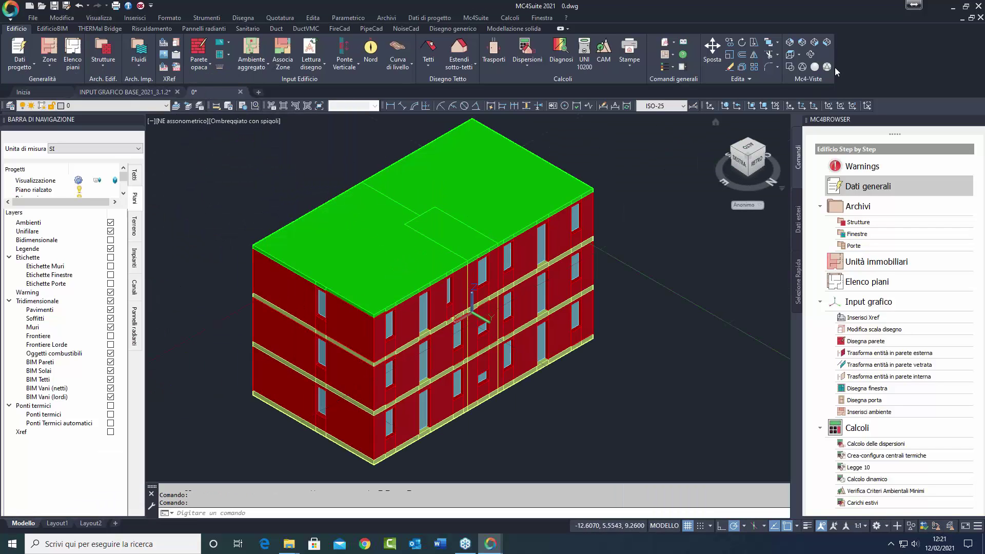
pyautogui.click(791, 56)
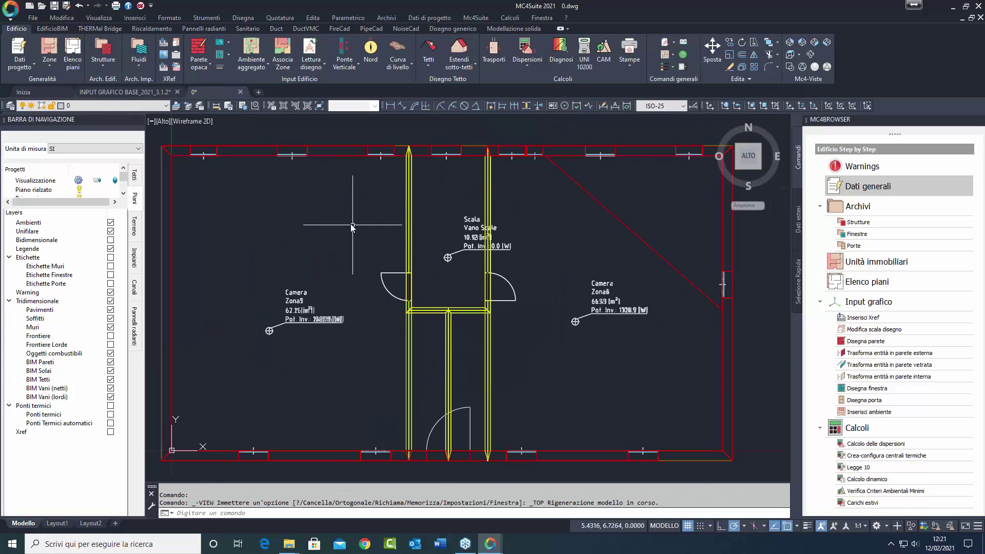
pyautogui.doubleClick(45, 190)
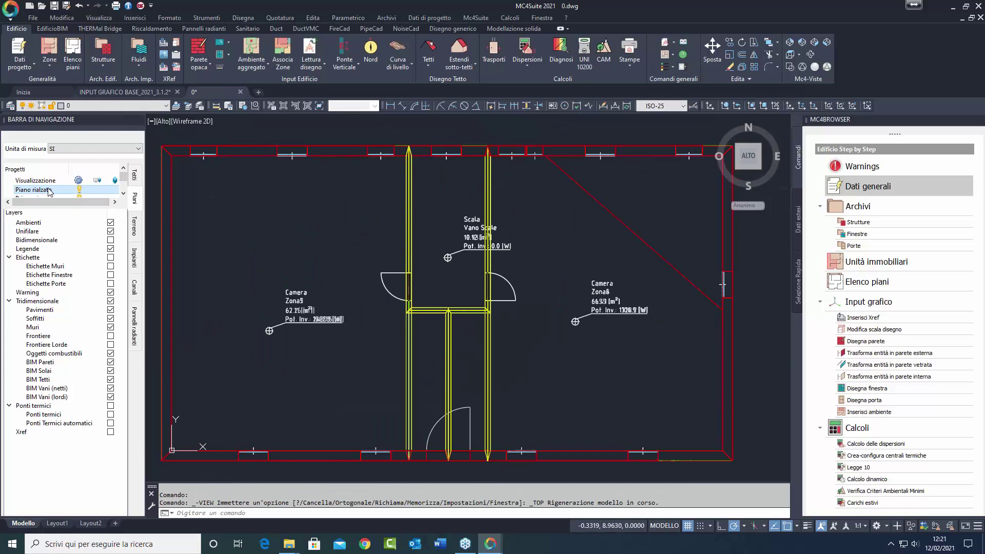
pyautogui.scroll(-2, 592, 277)
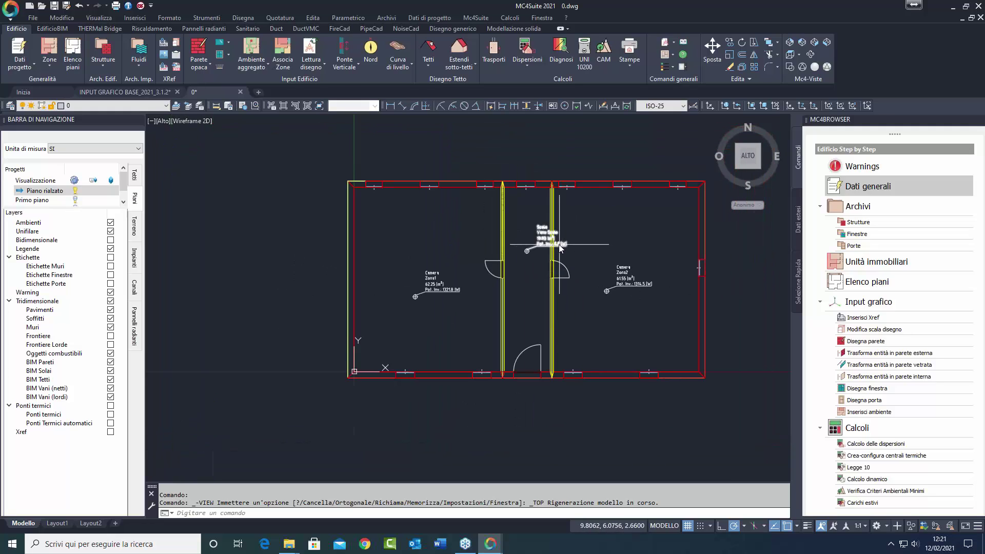
pyautogui.scroll(-1, 518, 266)
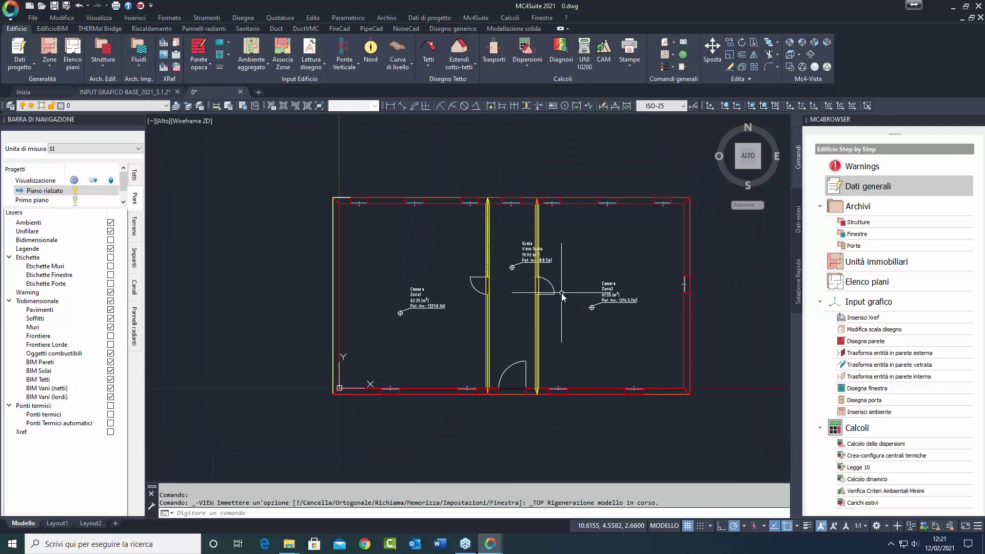
pyautogui.scroll(2, 529, 277)
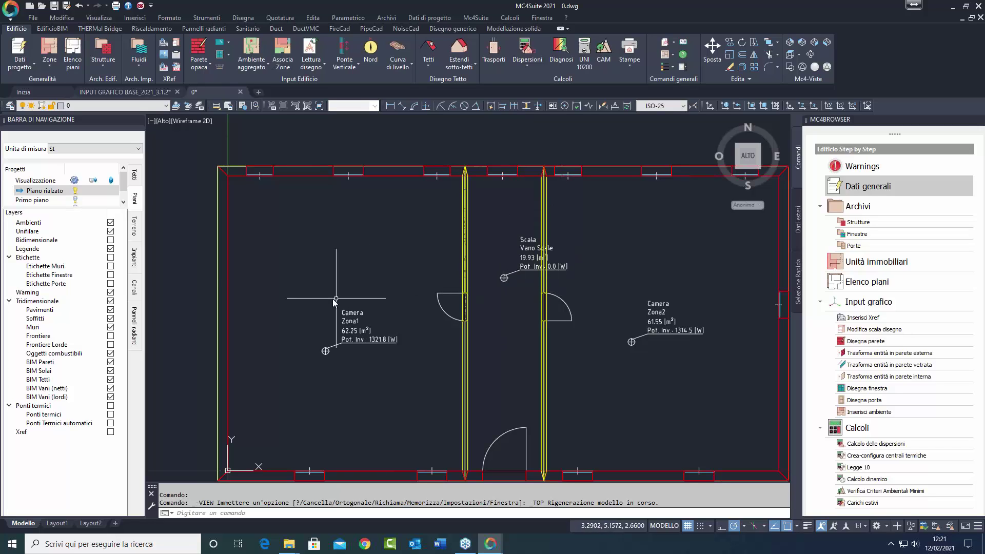
pyautogui.moveTo(71, 209); pyautogui.dragTo(71, 234)
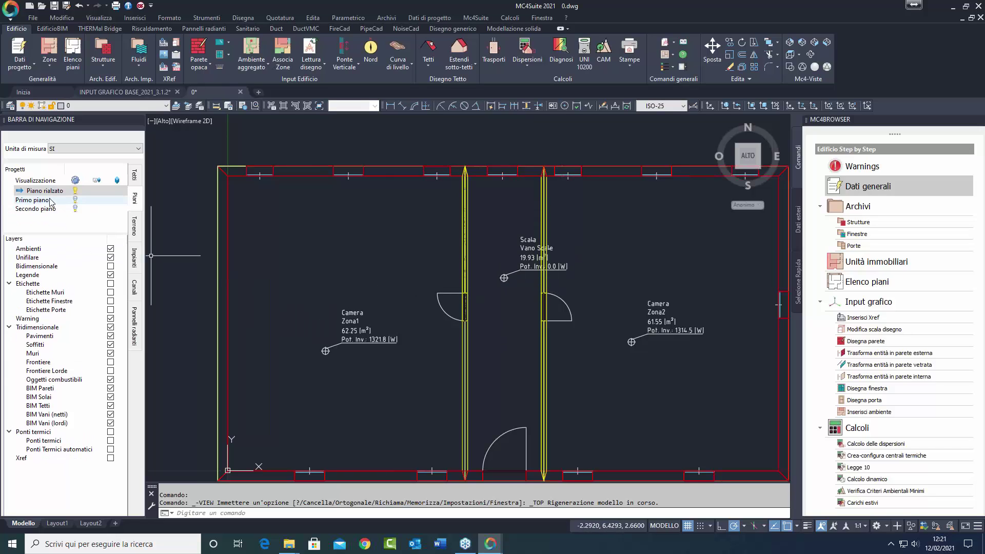
pyautogui.click(50, 200)
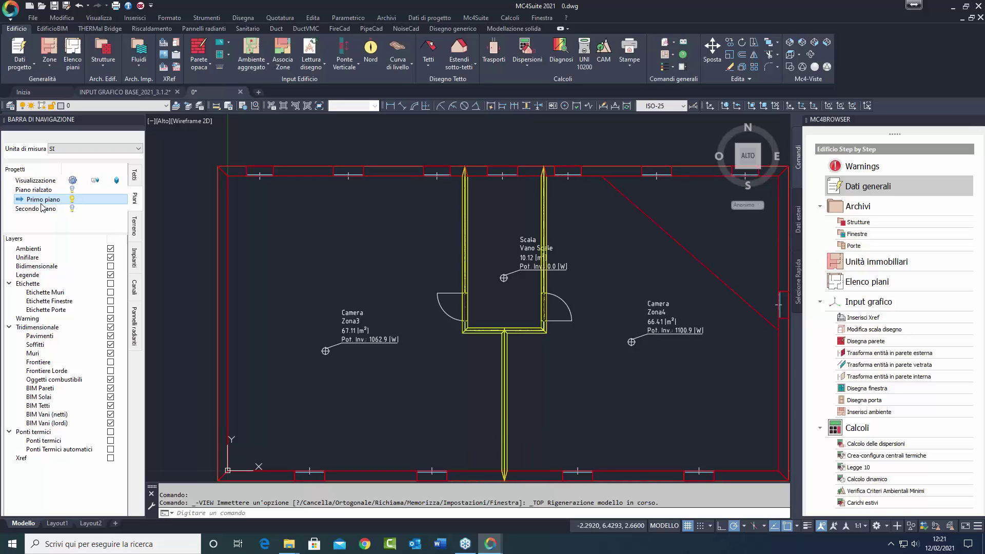
pyautogui.click(41, 208)
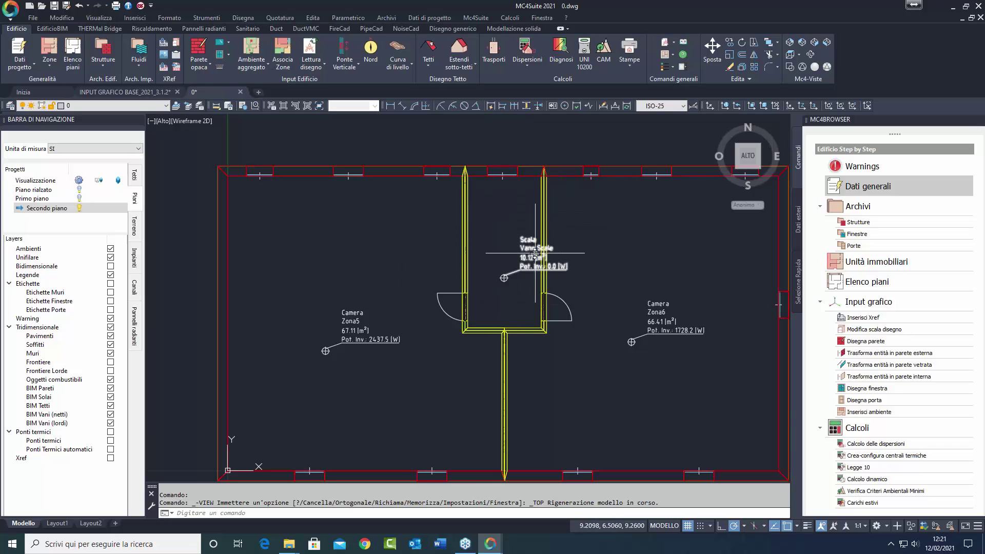
# Hide the three-dimensional layers and compare the stairwell layout across the floors, overlaying Secondo piano on Primo piano.
pyautogui.click(111, 328)
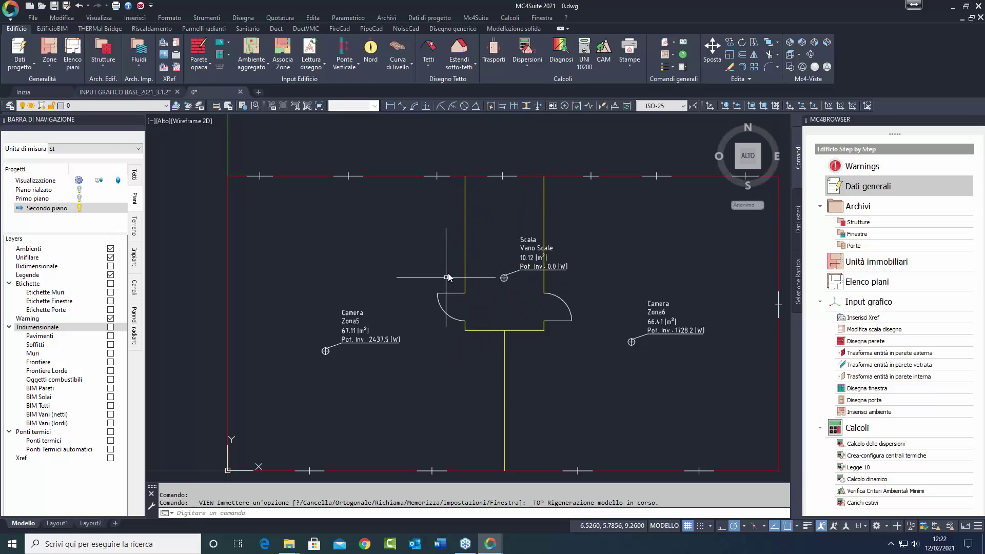
pyautogui.click(43, 199)
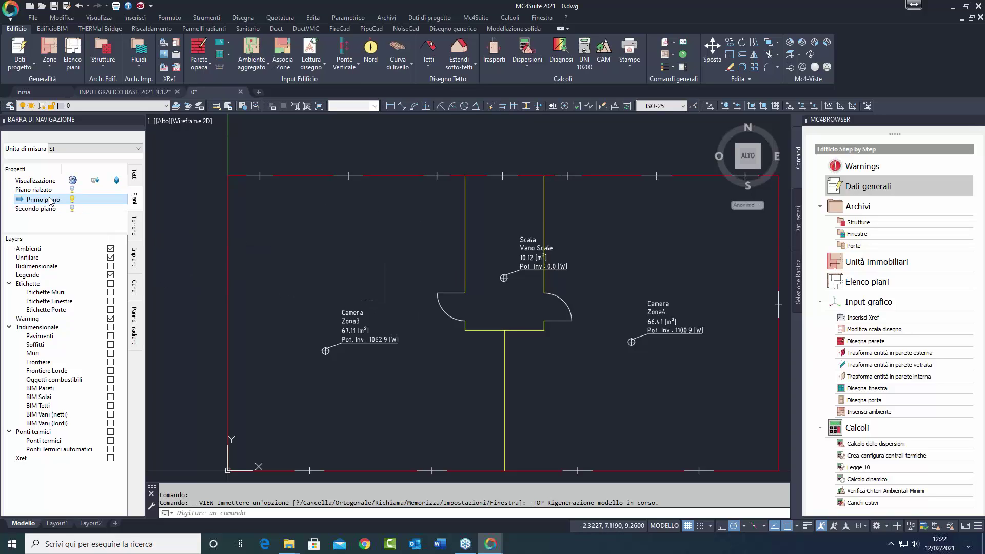
pyautogui.click(49, 209)
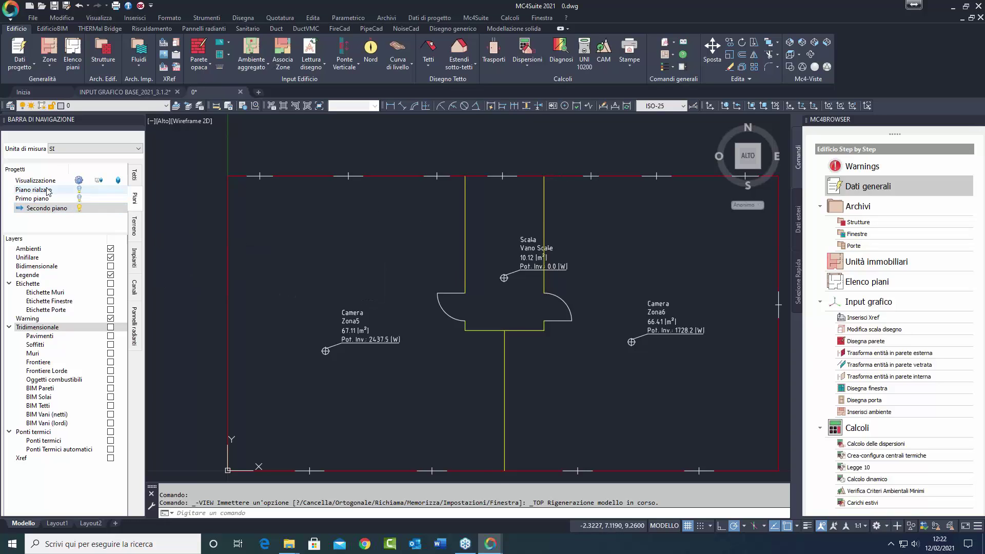
pyautogui.click(44, 190)
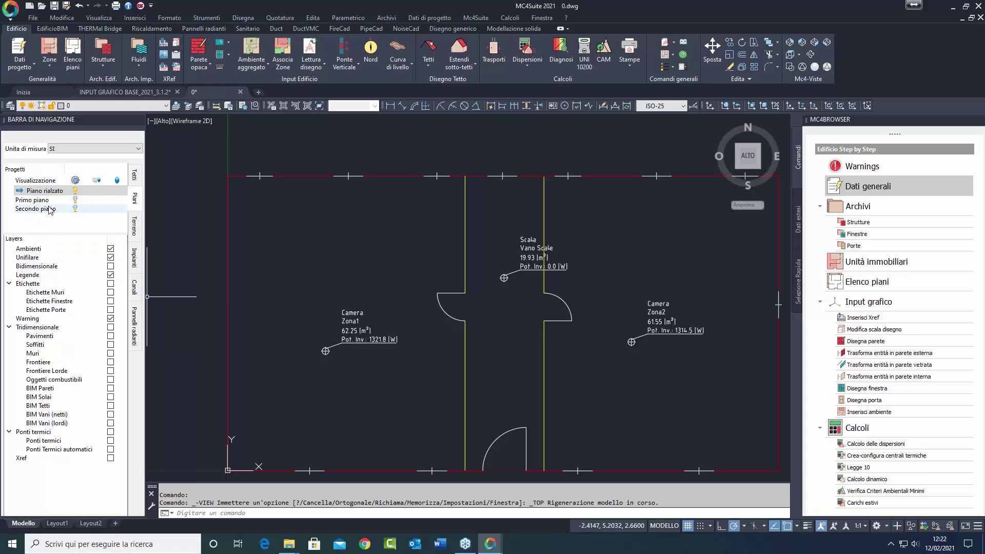
pyautogui.click(97, 200)
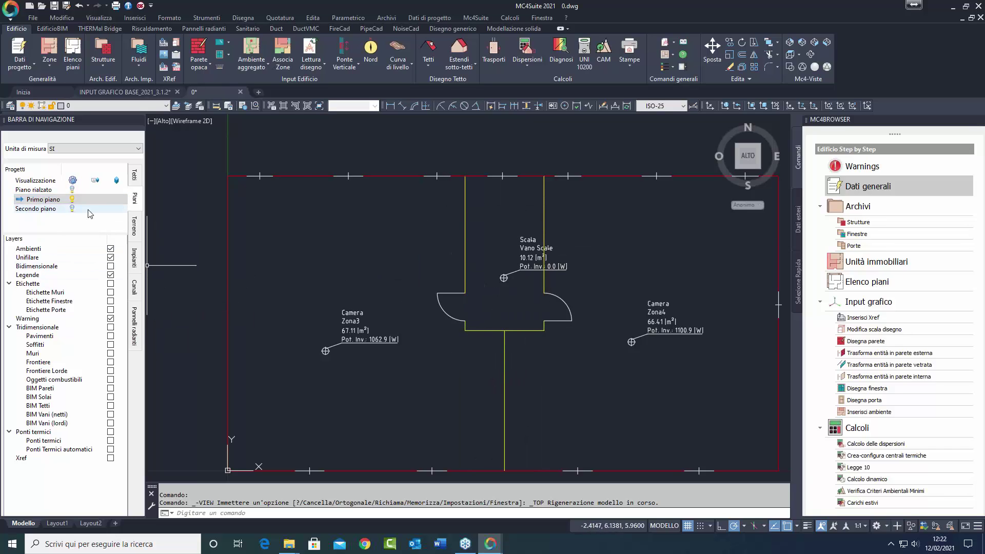
pyautogui.click(73, 208)
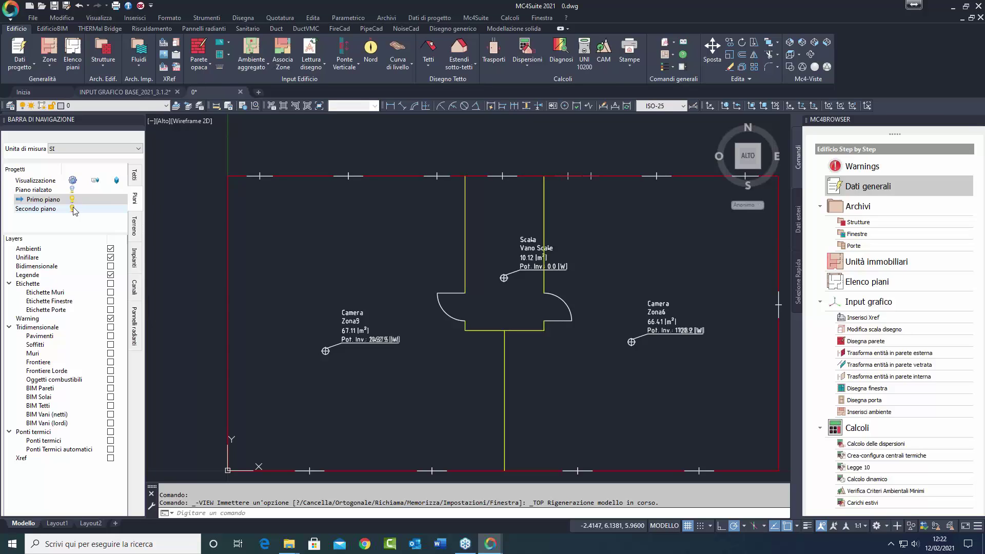
# Draw a Divisorio10 wall across the Piano rialzato stairwell, tracing the overlaid Primo piano stairwell wall, and display Piano rialzato alone.
pyautogui.click(42, 190)
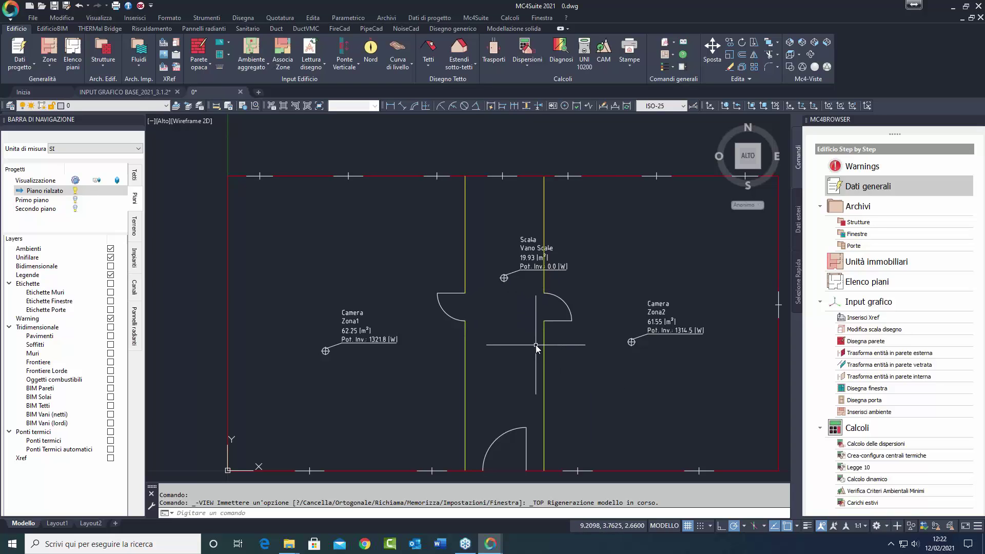
pyautogui.click(76, 200)
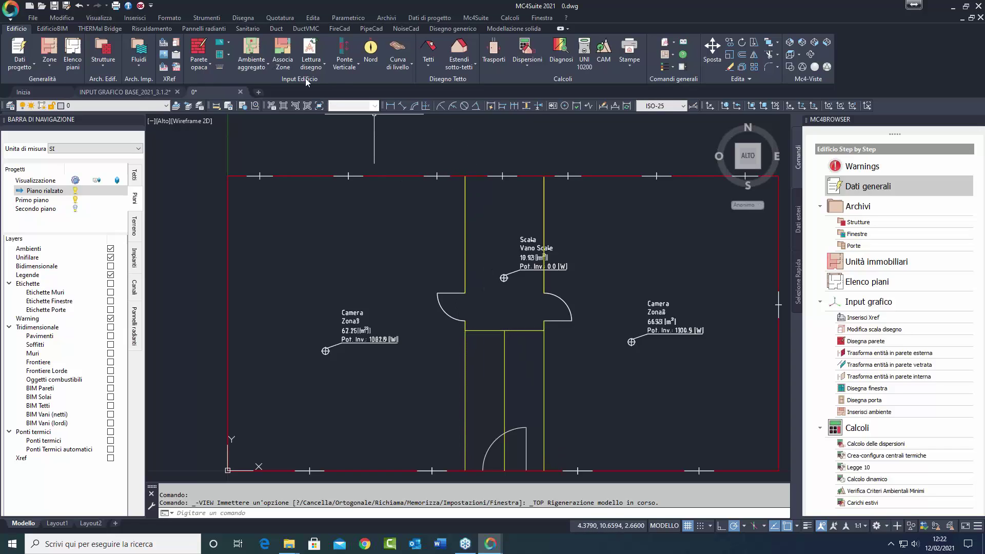
pyautogui.click(197, 58)
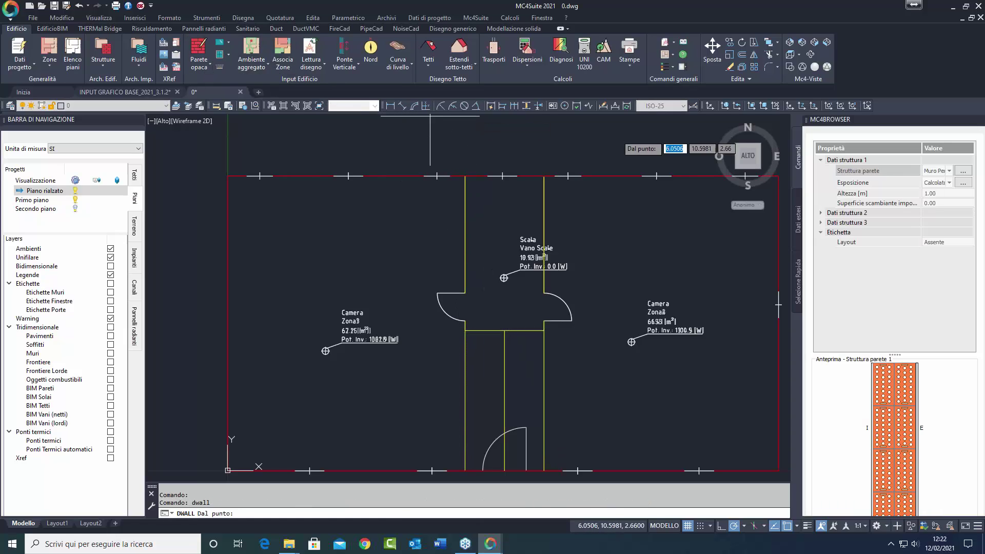
pyautogui.click(949, 170)
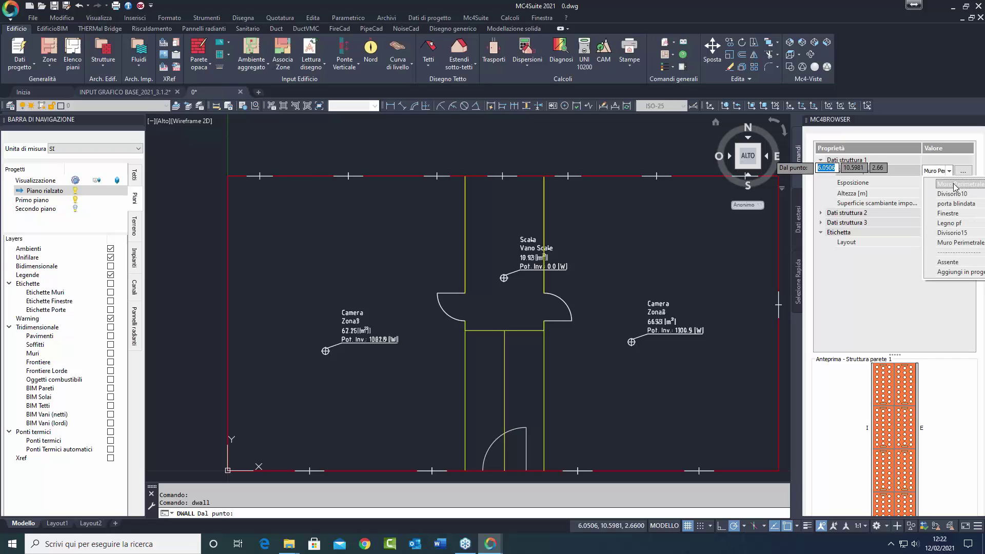
pyautogui.click(952, 193)
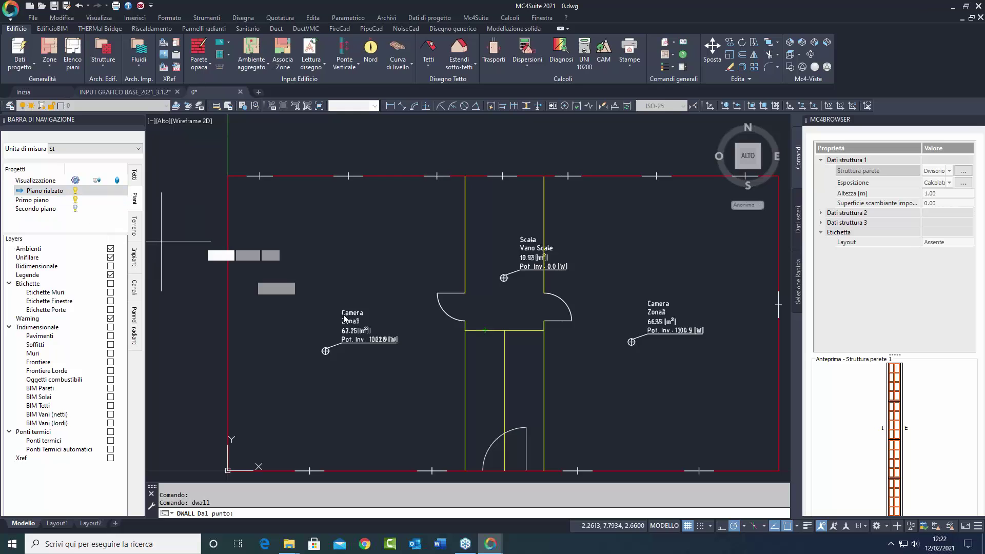
pyautogui.click(465, 334)
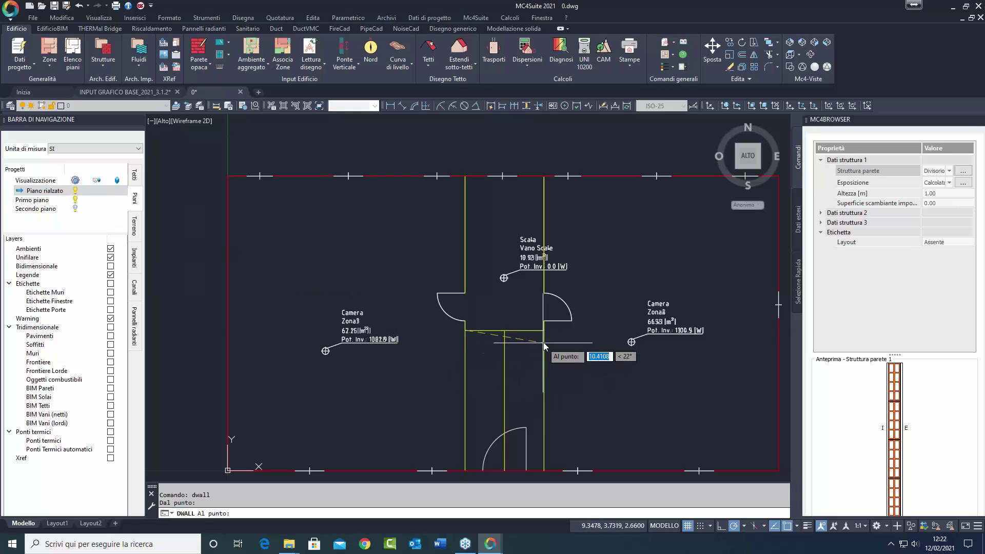
pyautogui.click(547, 337)
pyautogui.press('Return')
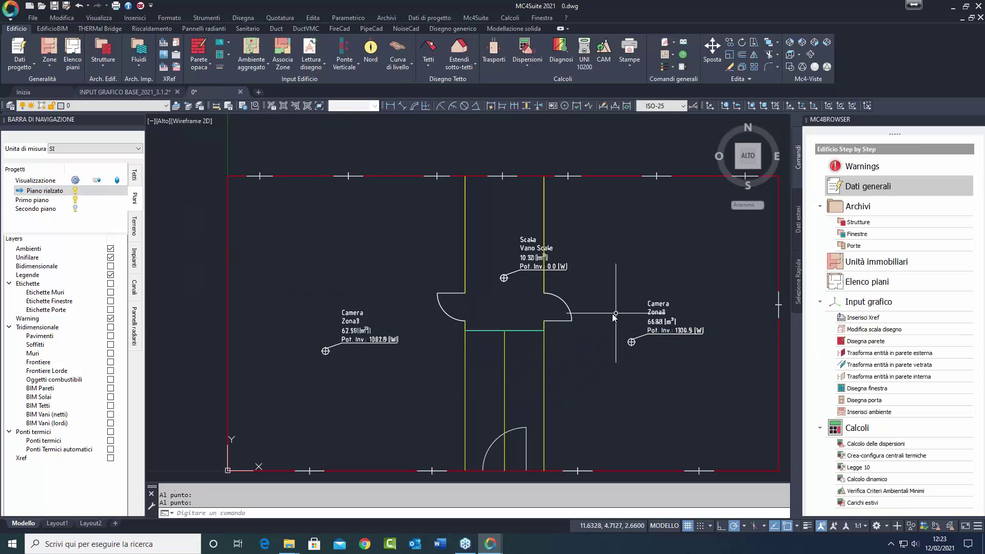
pyautogui.scroll(3, 502, 333)
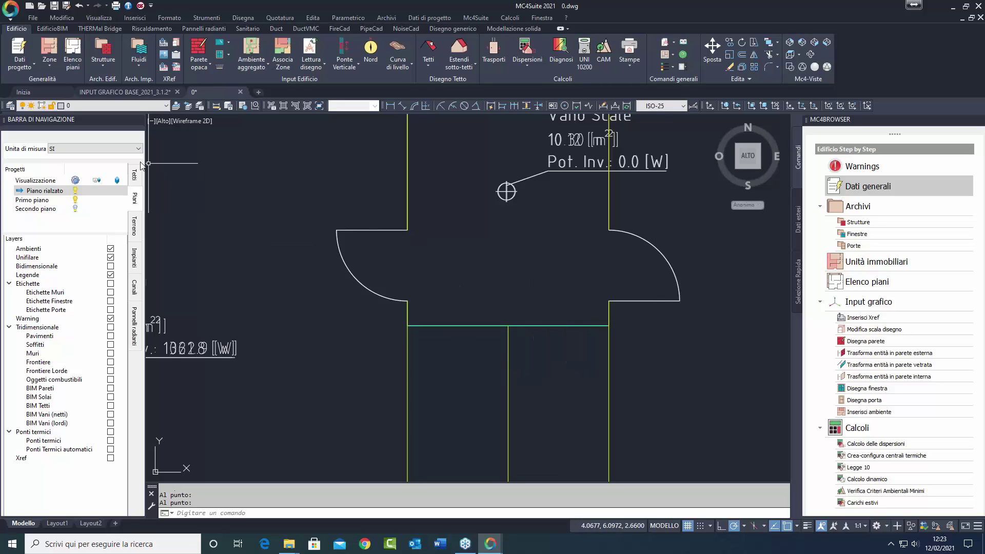
pyautogui.click(46, 191)
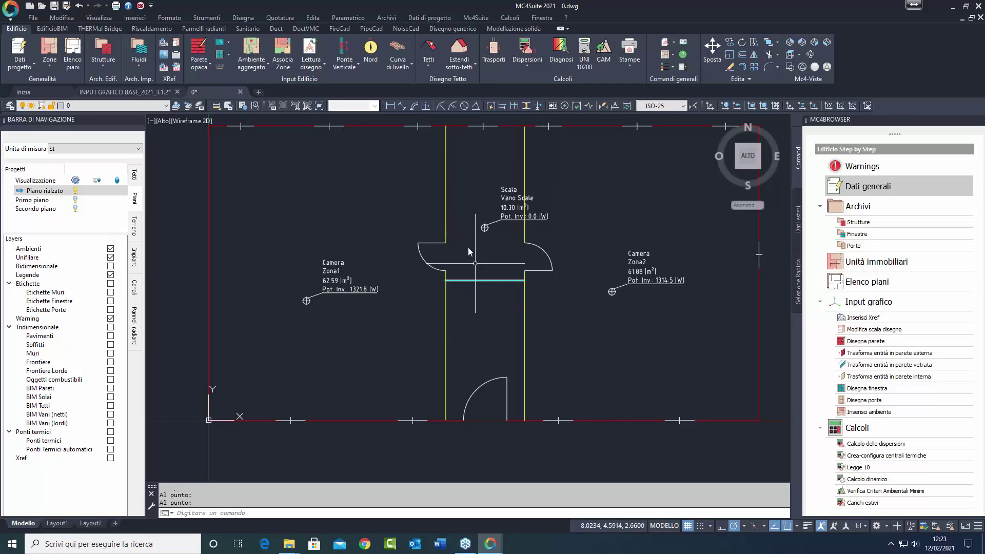
# Insert an aggregated room described "scala" in the walled-off part of the Piano rialzato stairwell, aggregating it to the Vano Scale room.
pyautogui.click(247, 49)
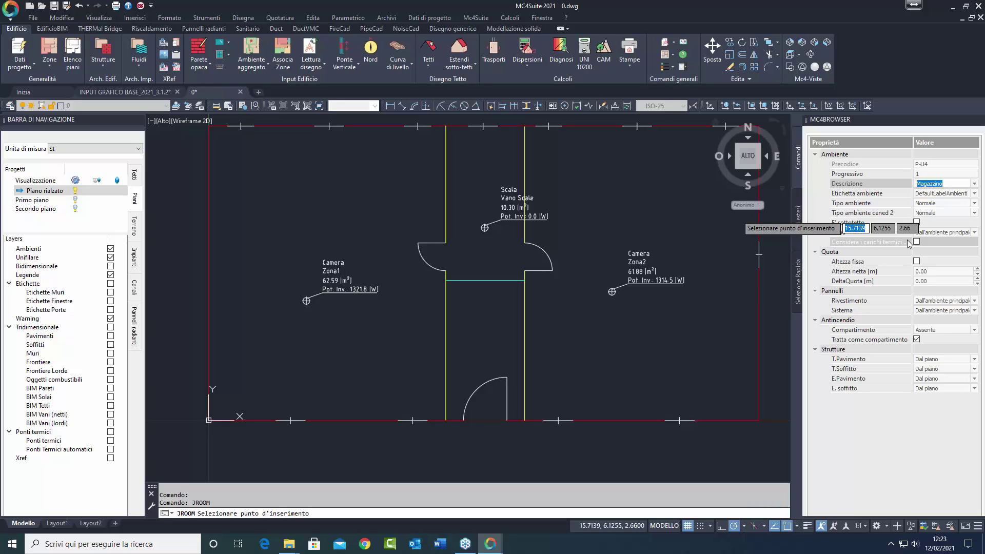
pyautogui.moveTo(917, 184); pyautogui.dragTo(931, 183)
pyautogui.press('BackSpace')
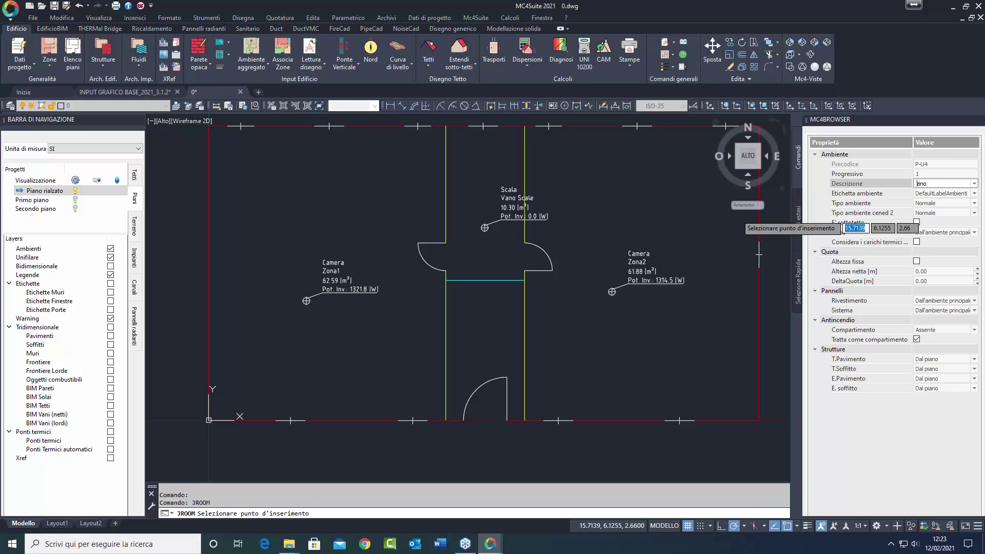
pyautogui.hotkey('shift', 'End')
pyautogui.write('z')
pyautogui.write('s')
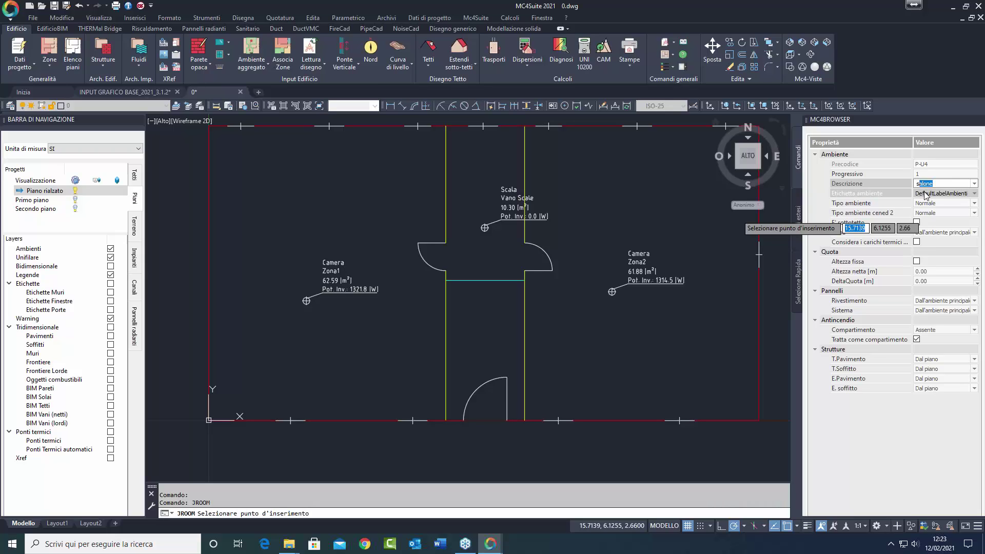
pyautogui.write('cala')
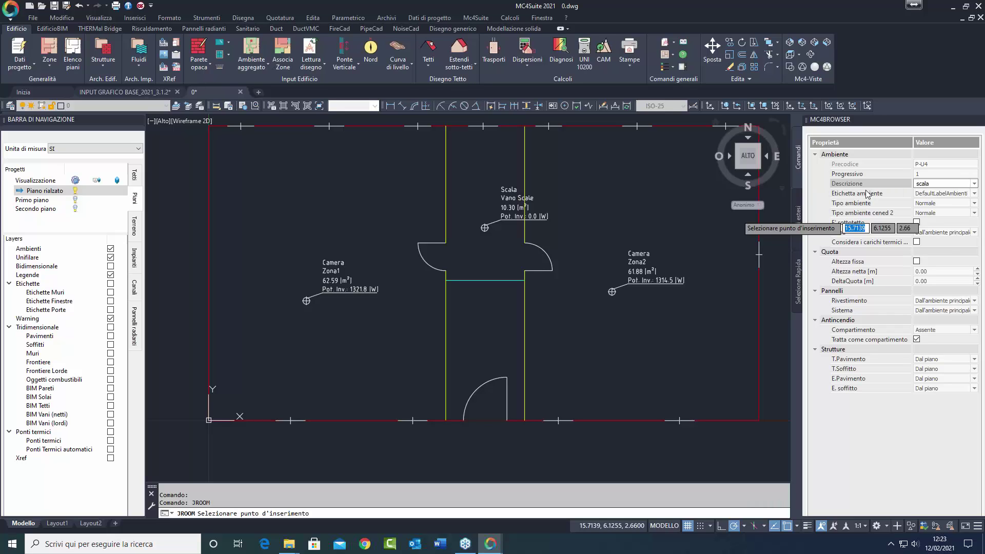
pyautogui.click(484, 334)
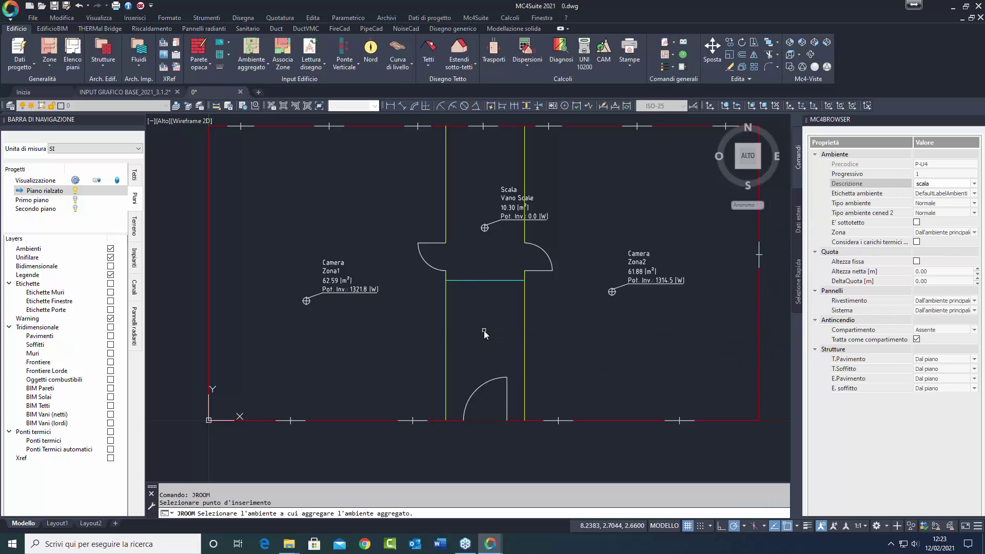
pyautogui.click(513, 224)
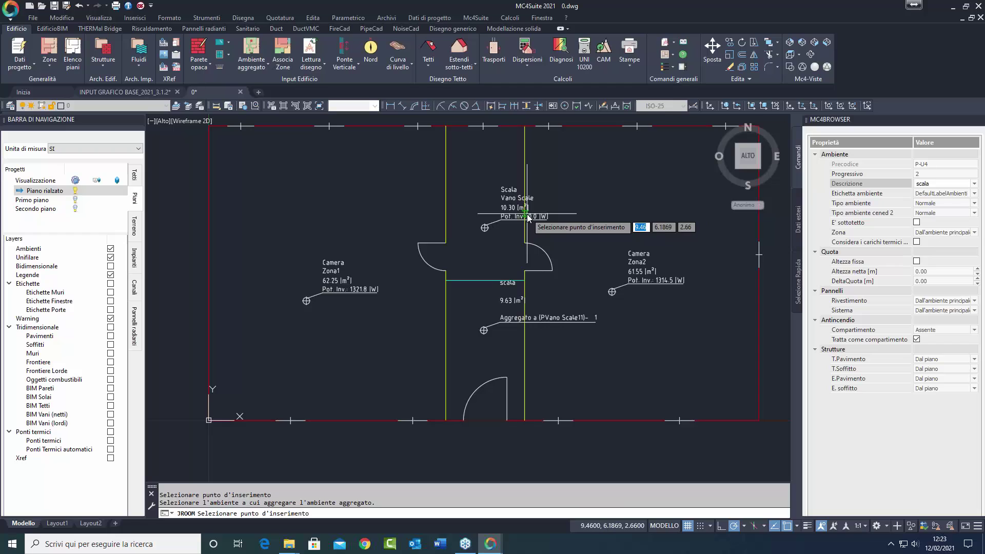
pyautogui.press('Escape')
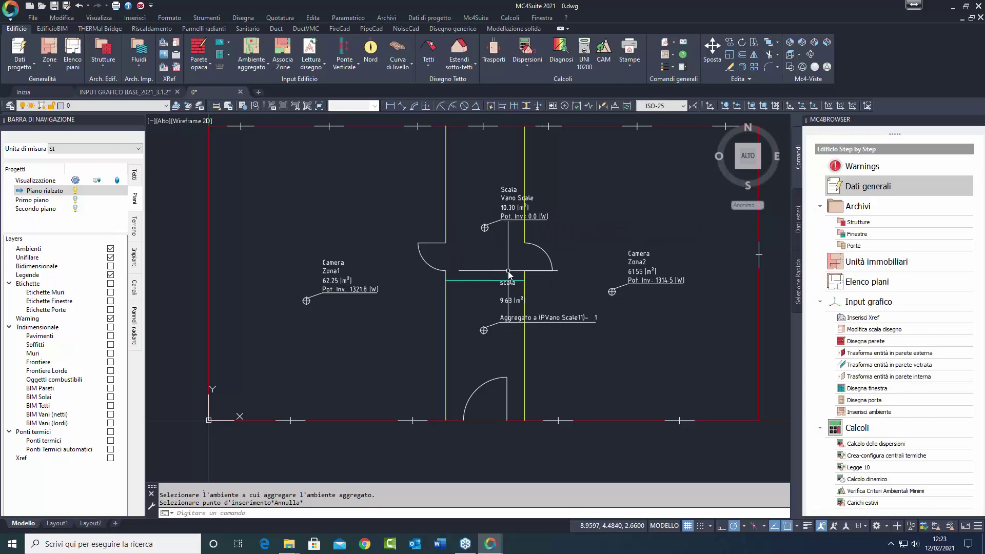
# Compare the stairwell layouts by displaying Primo piano, Piano rialzato and Secondo piano one at a time.
pyautogui.click(43, 200)
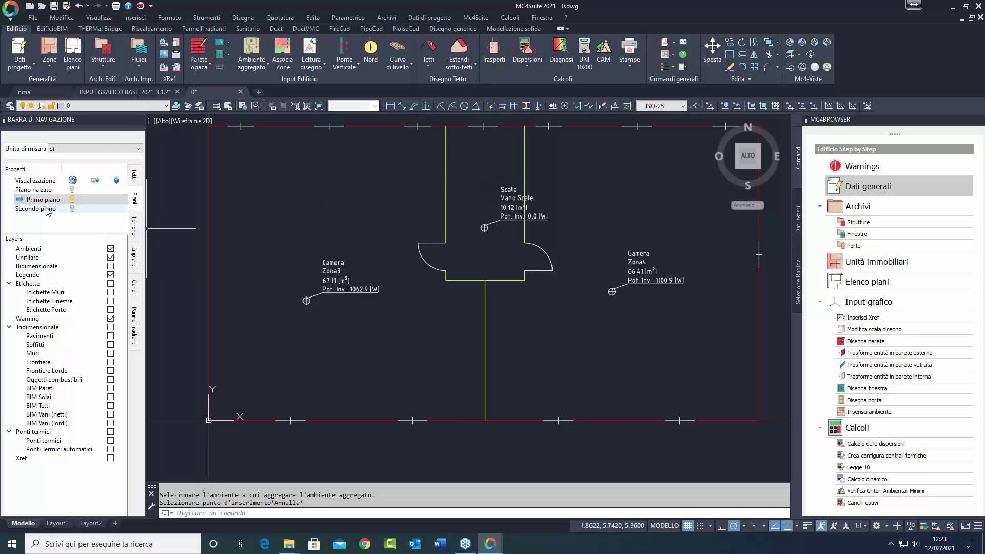
pyautogui.click(44, 191)
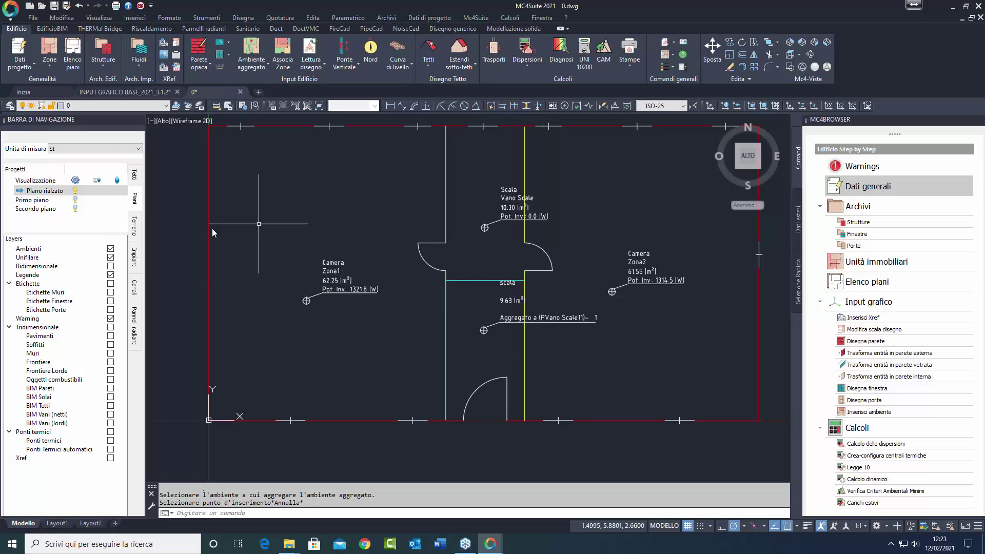
pyautogui.click(37, 200)
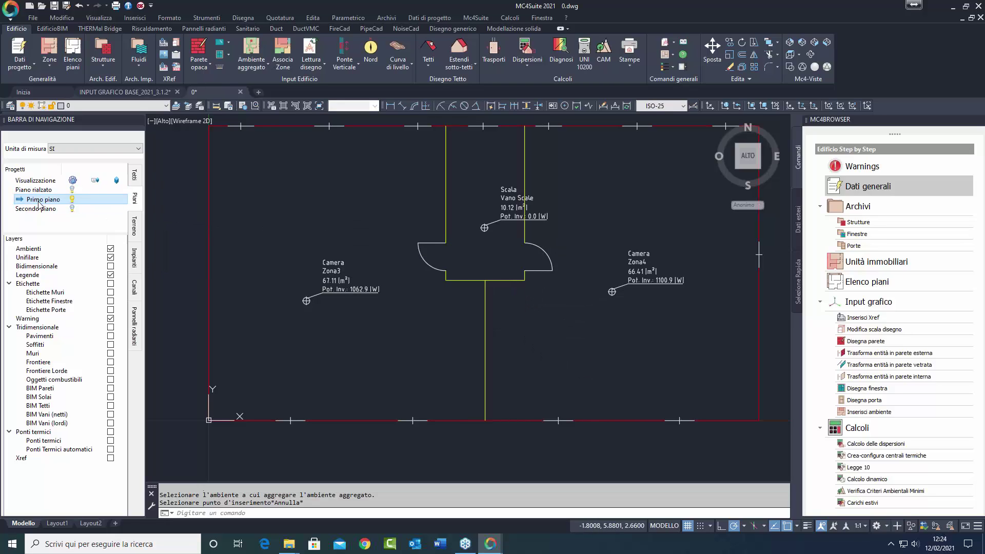
pyautogui.click(40, 208)
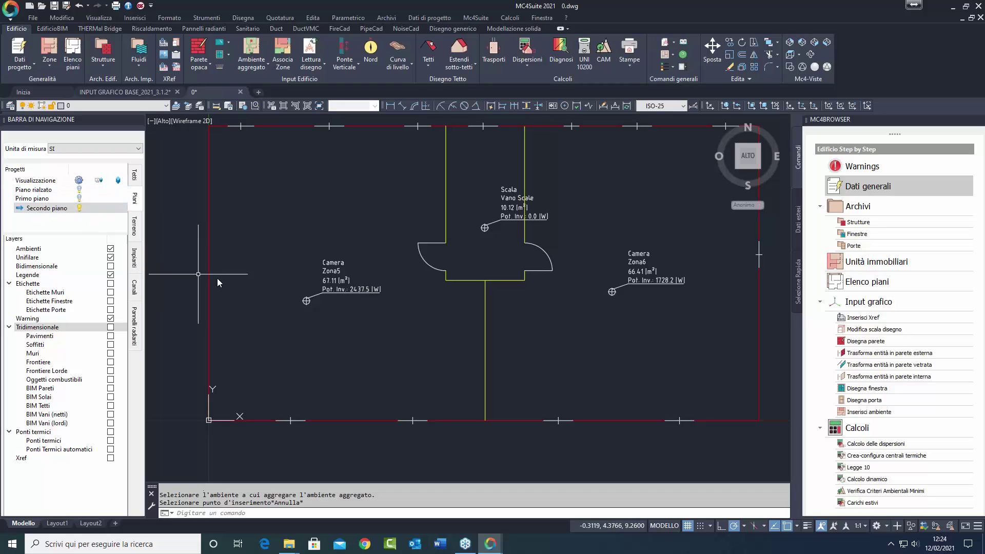
# Show Primo piano together with Secondo piano and move all their entities 12 m straight down (270°), away from the Piano rialzato footprint.
pyautogui.scroll(-3, 573, 189)
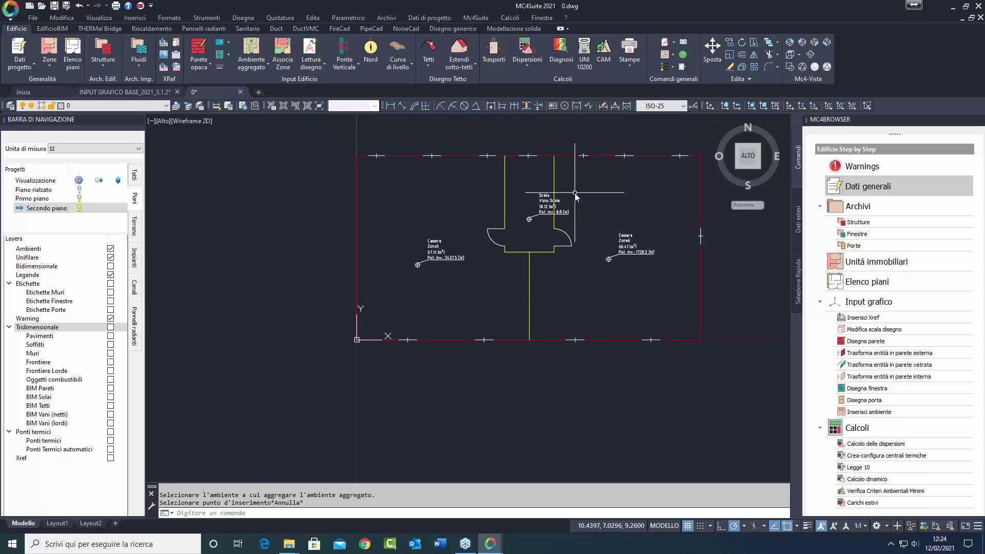
pyautogui.moveTo(594, 175); pyautogui.dragTo(544, 225, button='middle')
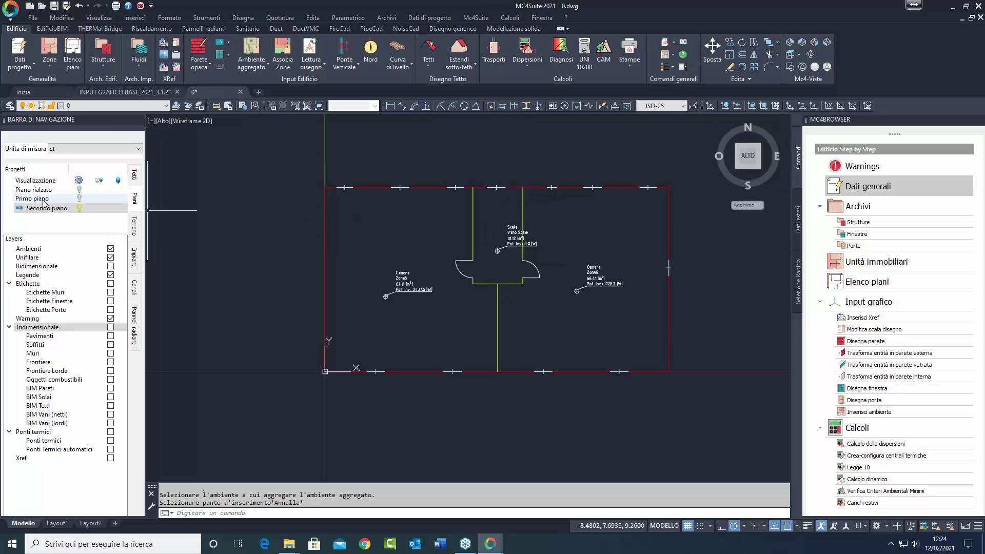
pyautogui.click(79, 198)
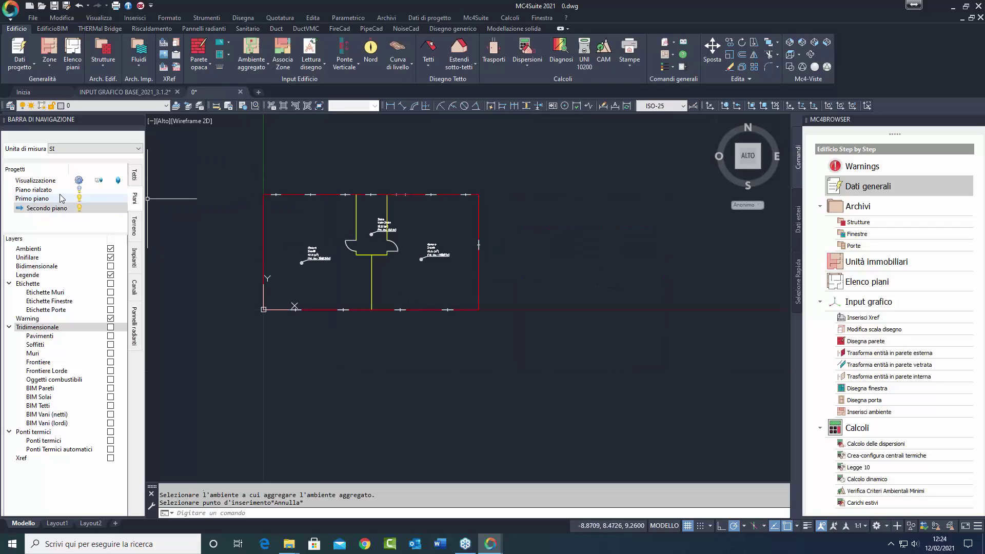
pyautogui.click(225, 159)
pyautogui.click(563, 376)
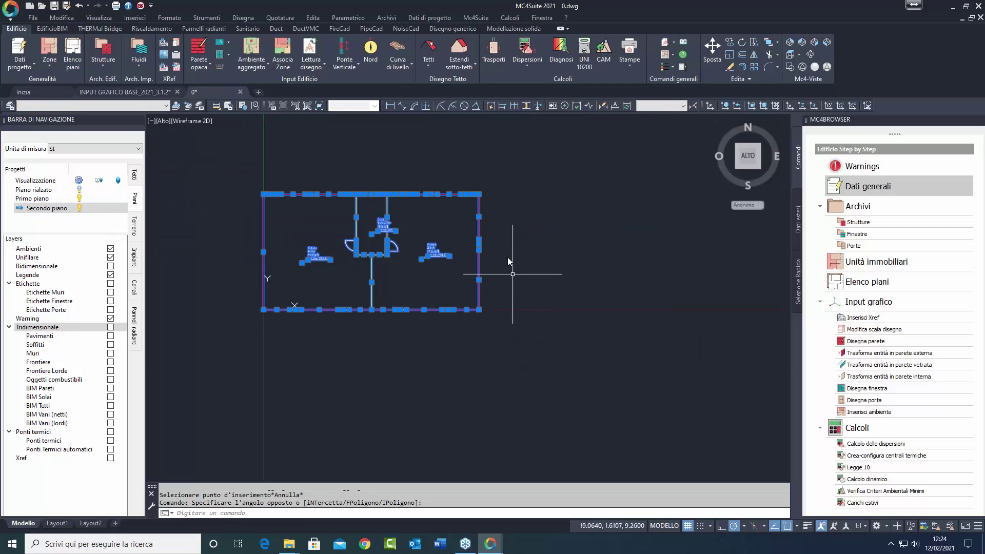
pyautogui.rightClick(529, 156)
pyautogui.click(558, 285)
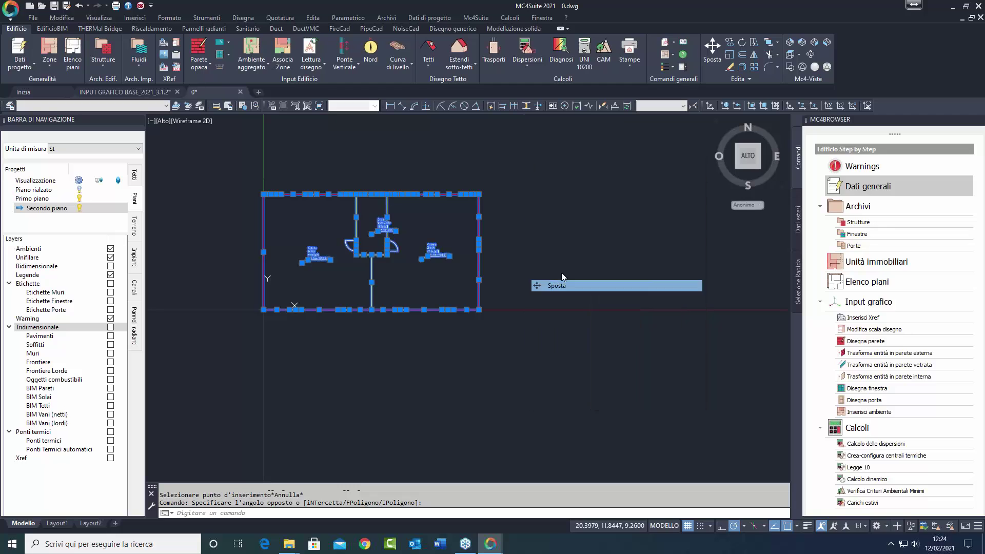
pyautogui.click(549, 185)
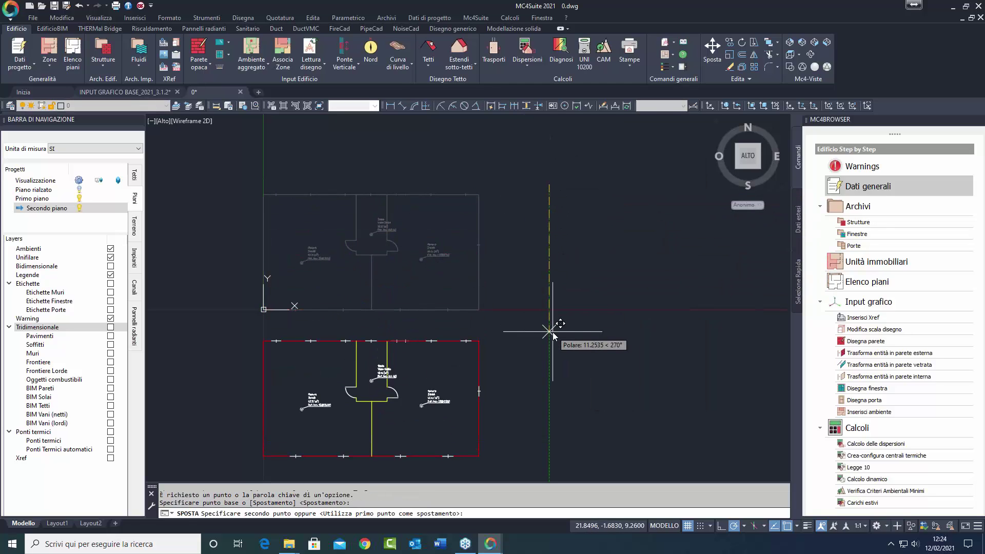
pyautogui.write('12')
pyautogui.press('Return')
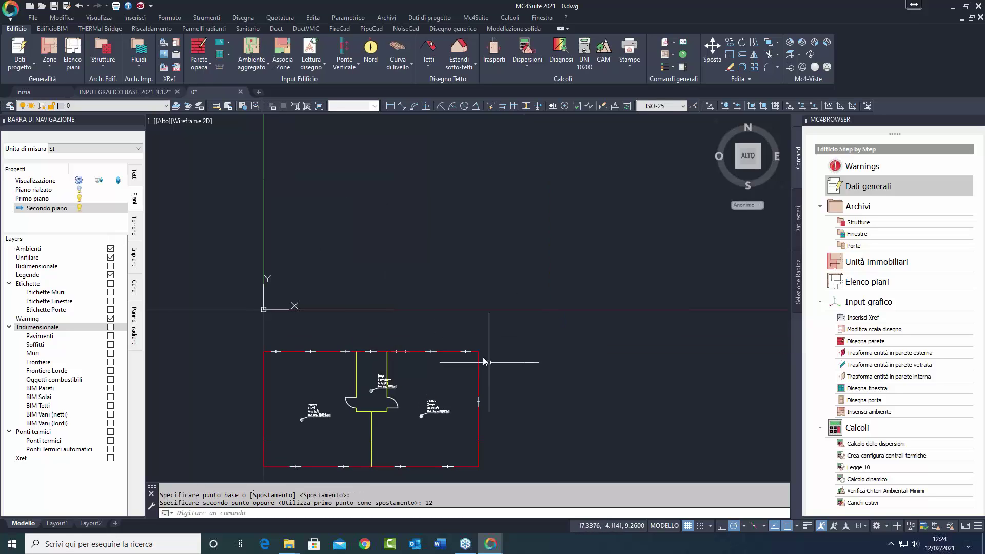
# Examine the position of the shifted upper floors relative to Piano rialzato, displaying the floors in turn and ending on Piano rialzato.
pyautogui.click(39, 190)
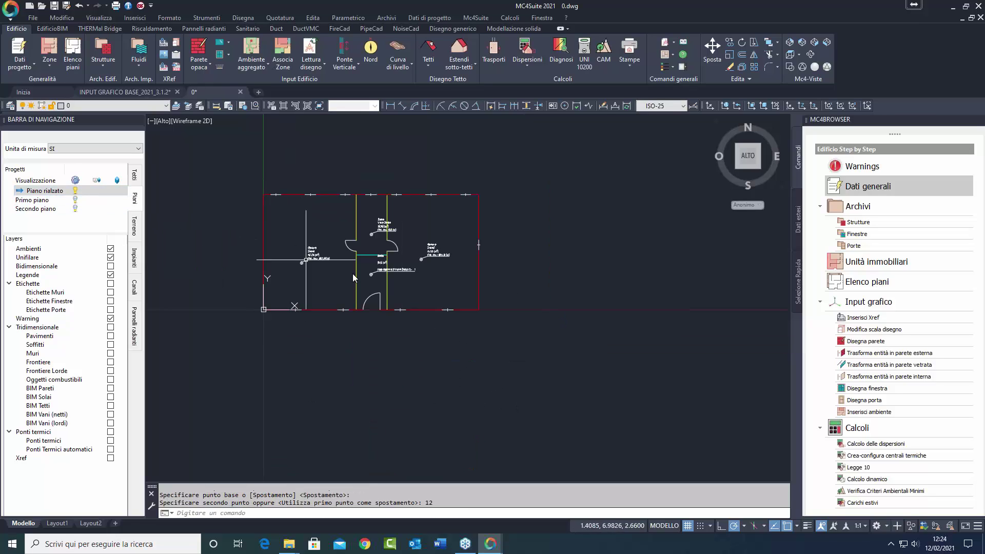
pyautogui.scroll(2, 349, 244)
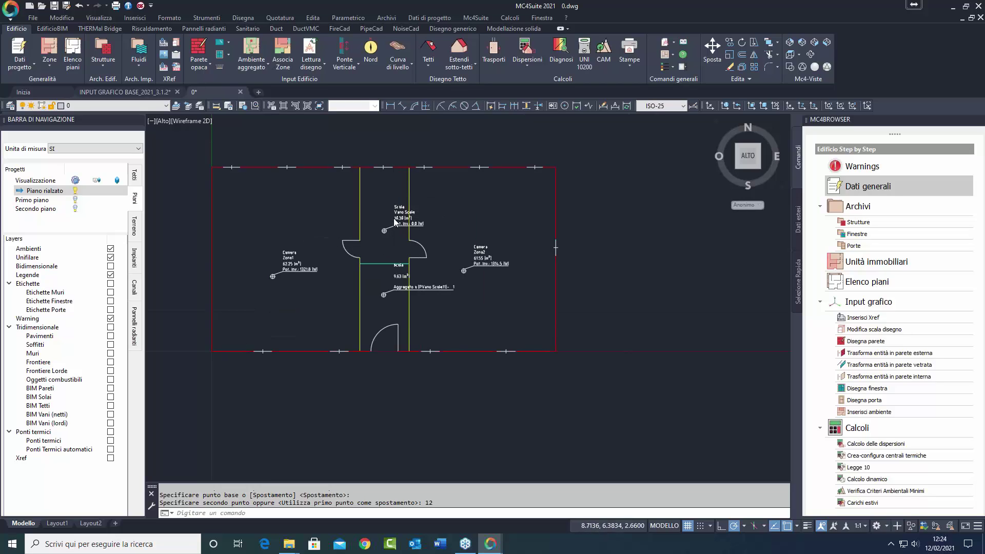
pyautogui.scroll(2, 361, 232)
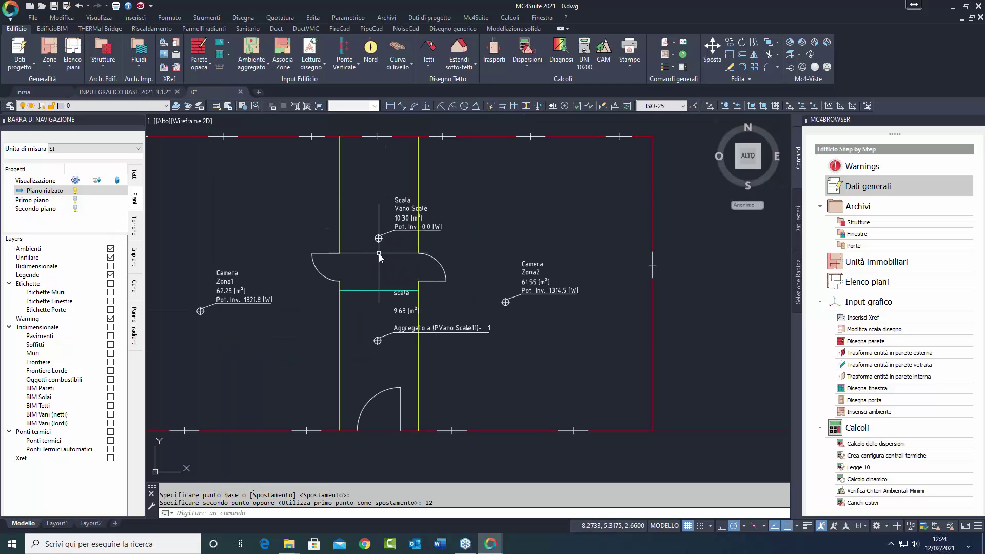
pyautogui.scroll(-2, 379, 254)
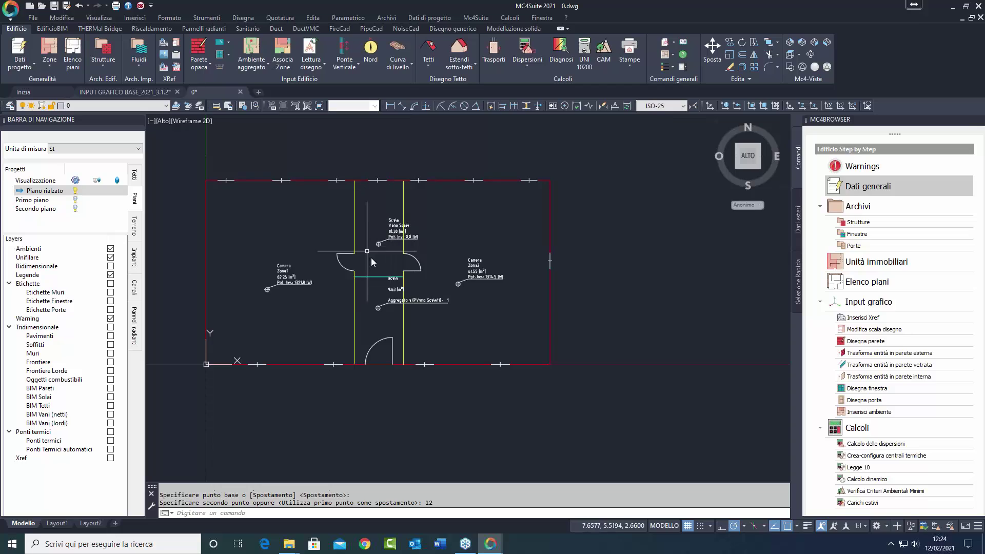
pyautogui.moveTo(383, 231); pyautogui.dragTo(422, 234, button='middle')
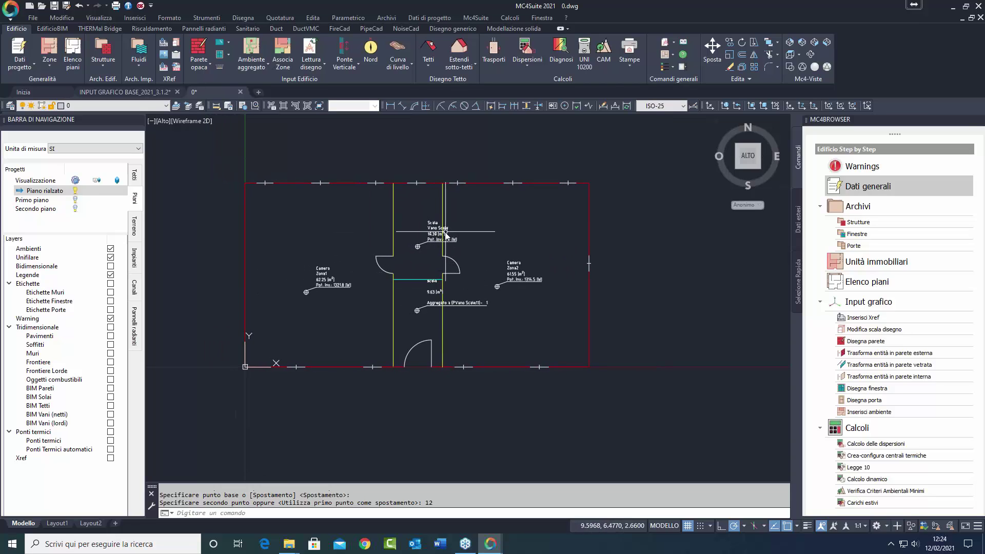
pyautogui.doubleClick(49, 200)
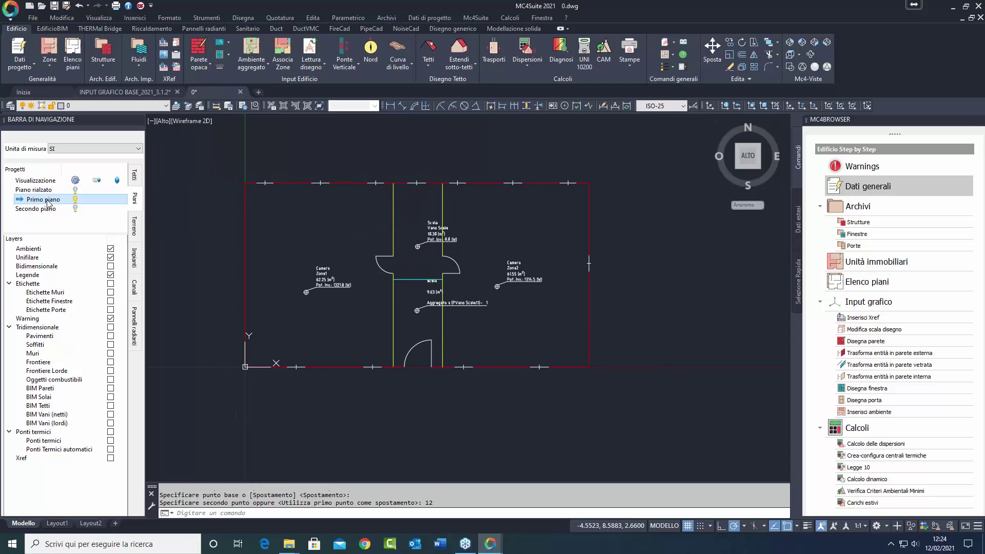
pyautogui.doubleClick(59, 209)
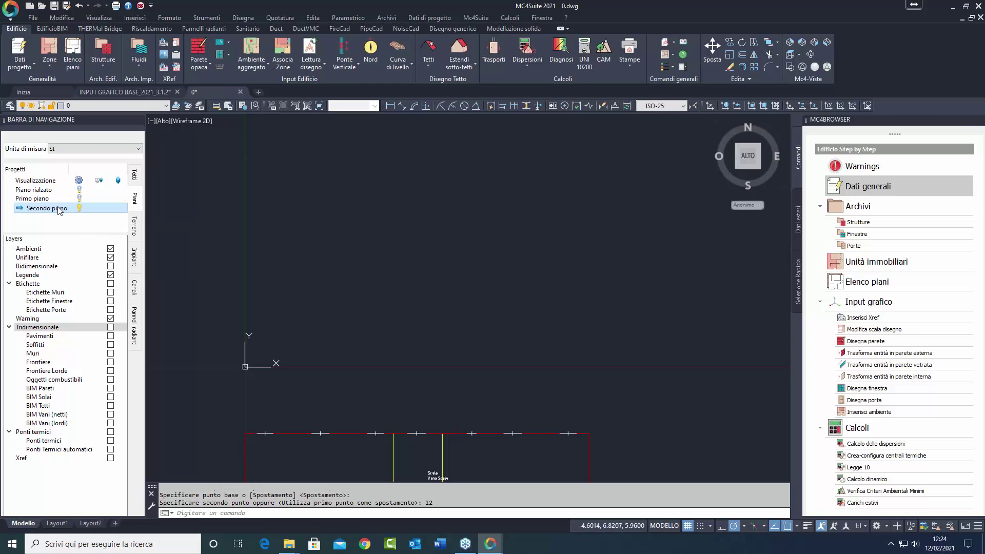
pyautogui.doubleClick(41, 190)
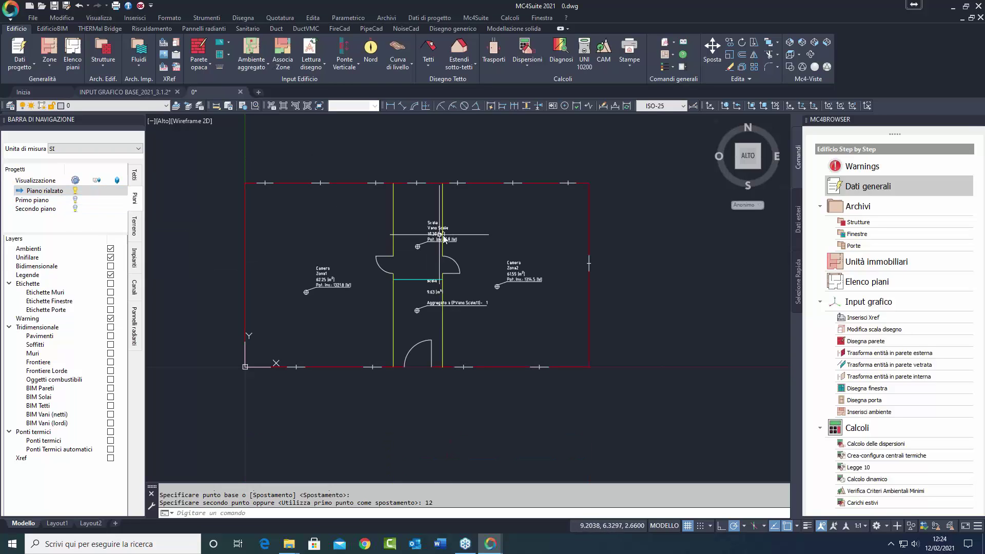
# Try the Altezza fissa option and its Altezza netta value for a new non-aggregated room on Piano rialzato, without placing the room.
pyautogui.scroll(2, 416, 232)
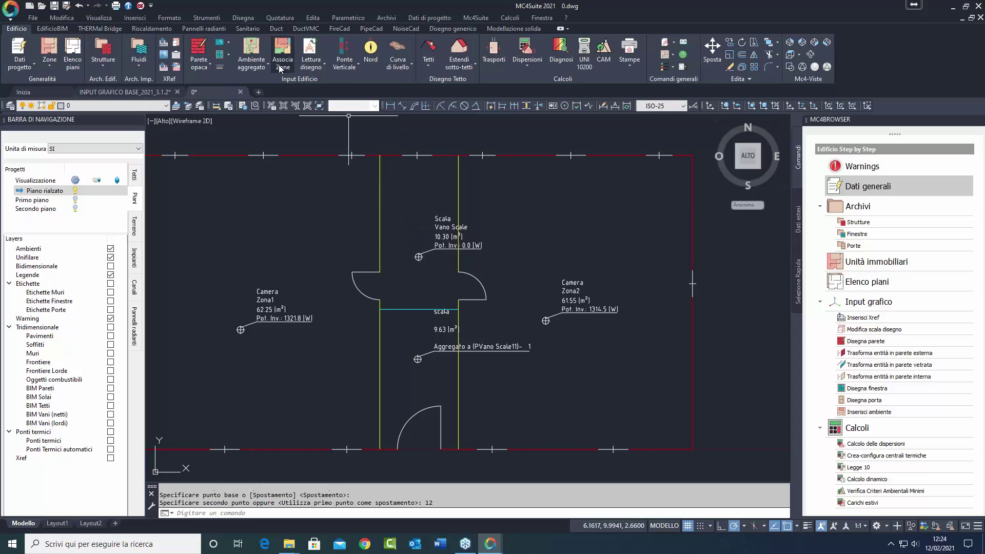
pyautogui.click(251, 70)
pyautogui.click(231, 107)
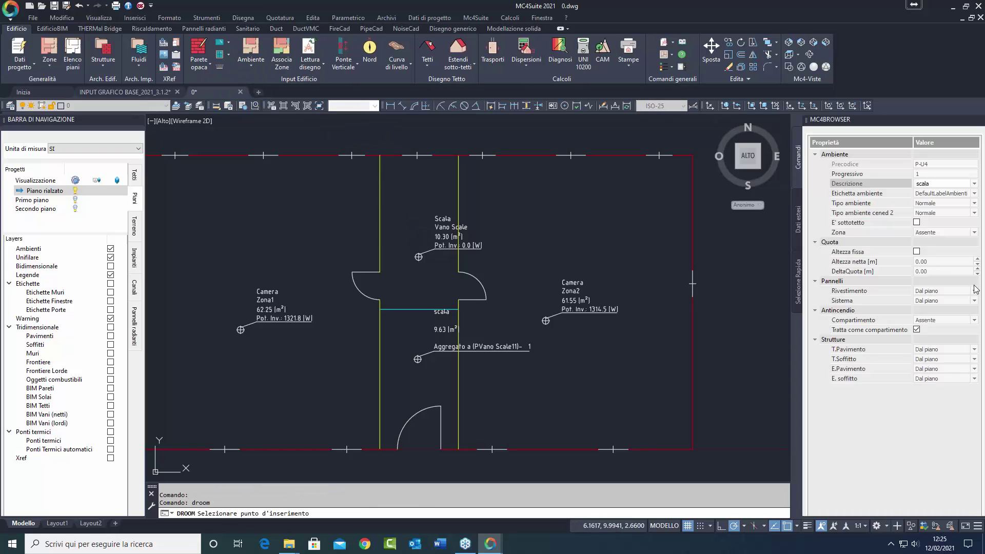
pyautogui.click(916, 252)
pyautogui.click(916, 252)
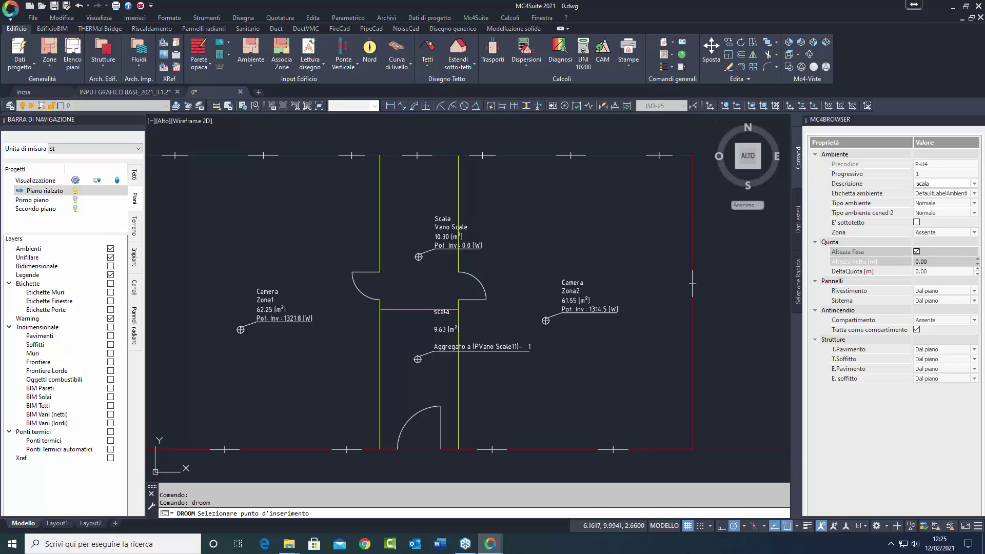
pyautogui.click(921, 261)
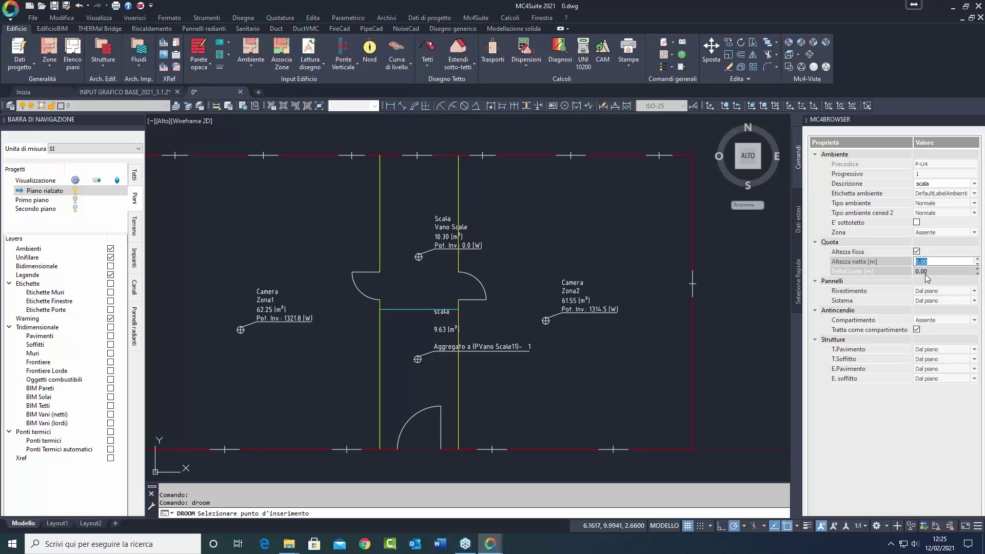
pyautogui.click(916, 252)
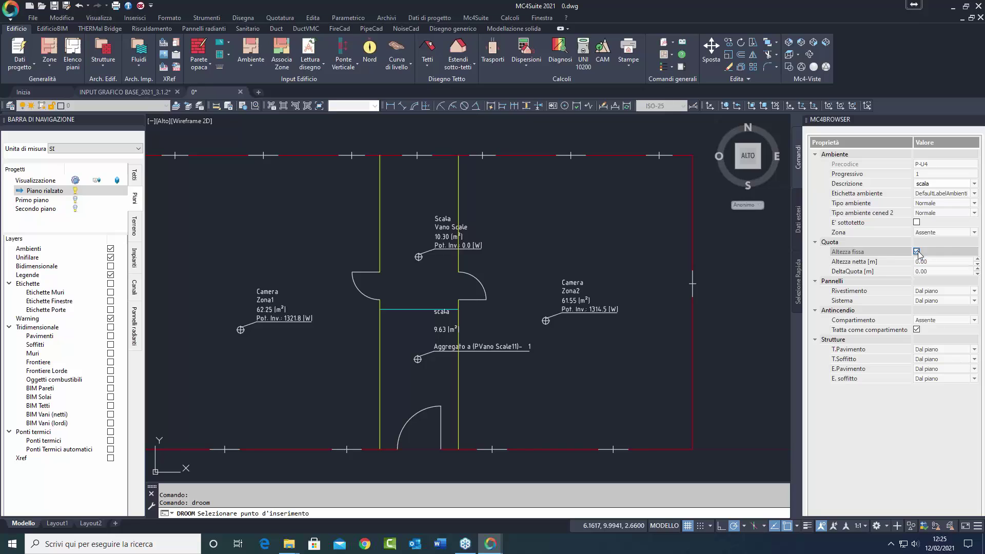
pyautogui.press('Escape')
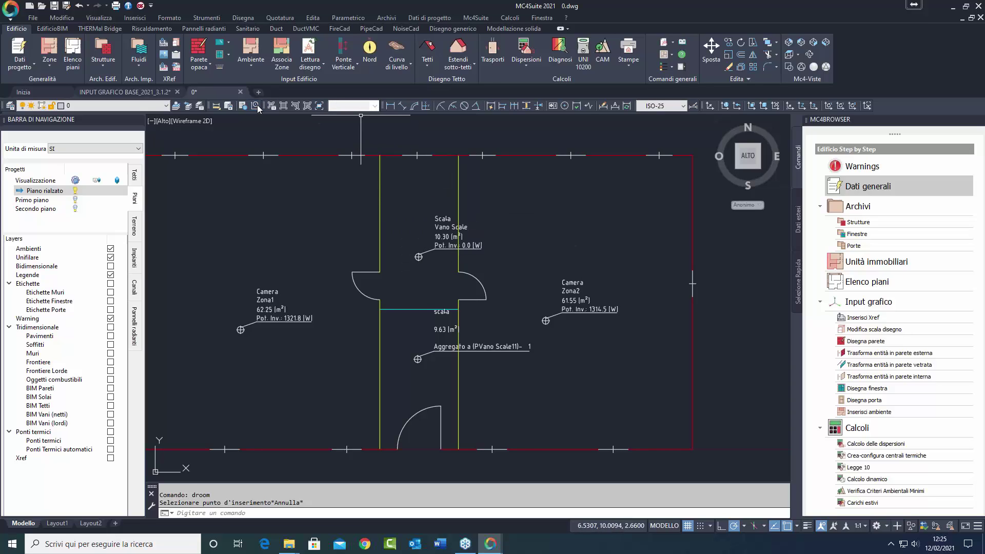
# Open the project's floor list and examine the elevation diagram of Piano rialzato.
pyautogui.click(71, 48)
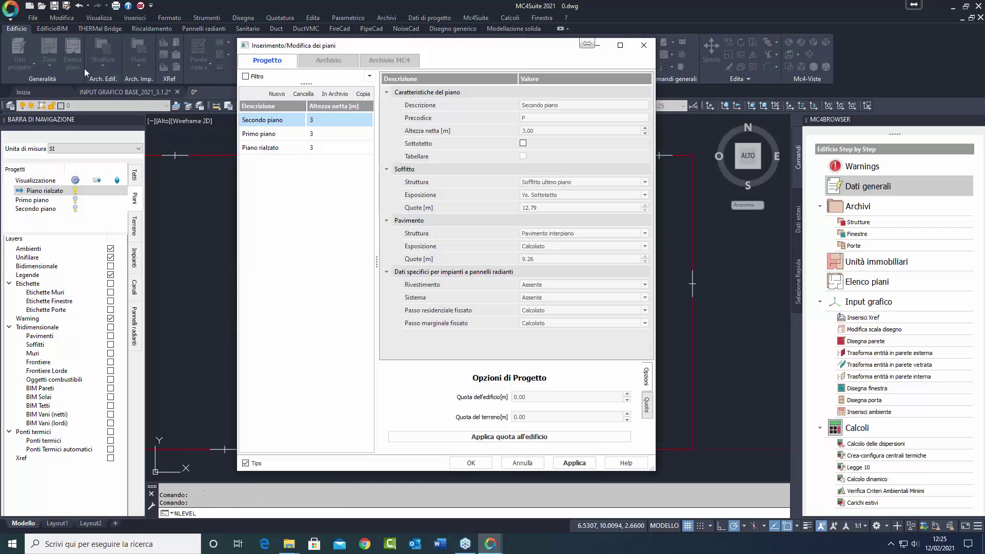
pyautogui.click(260, 147)
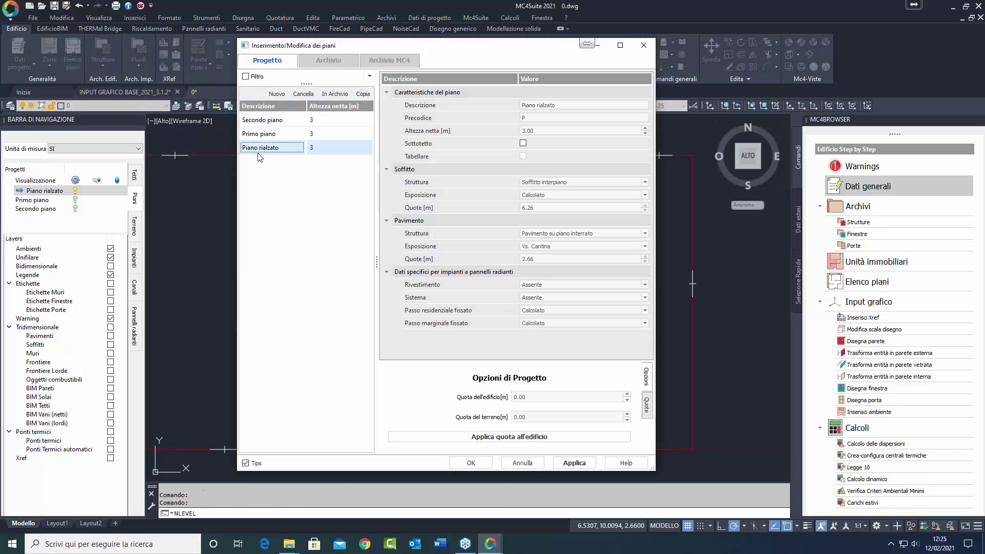
pyautogui.click(647, 405)
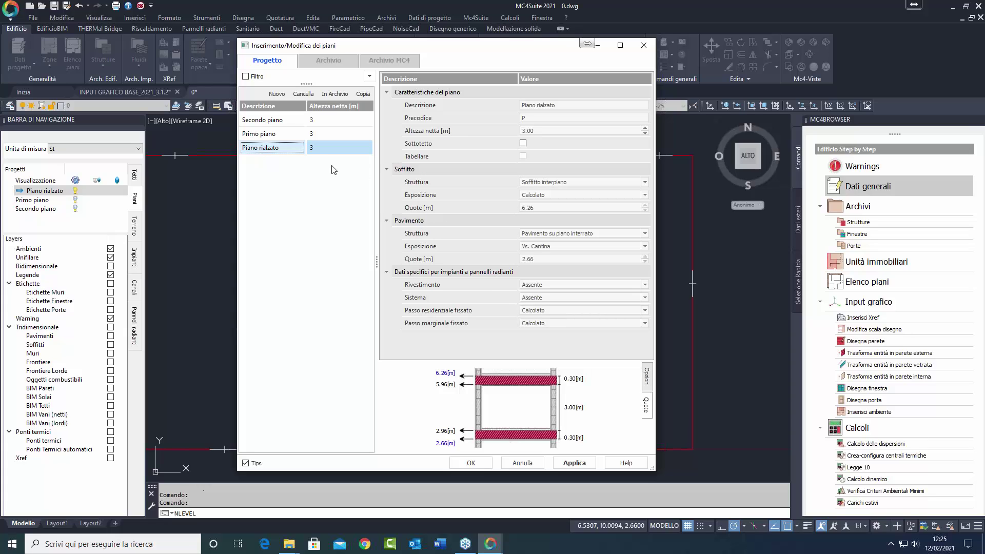
# Compare the elevation diagrams and the ceiling and floor levels of Primo piano, Secondo piano and Piano rialzato, ending on Secondo piano.
pyautogui.click(267, 134)
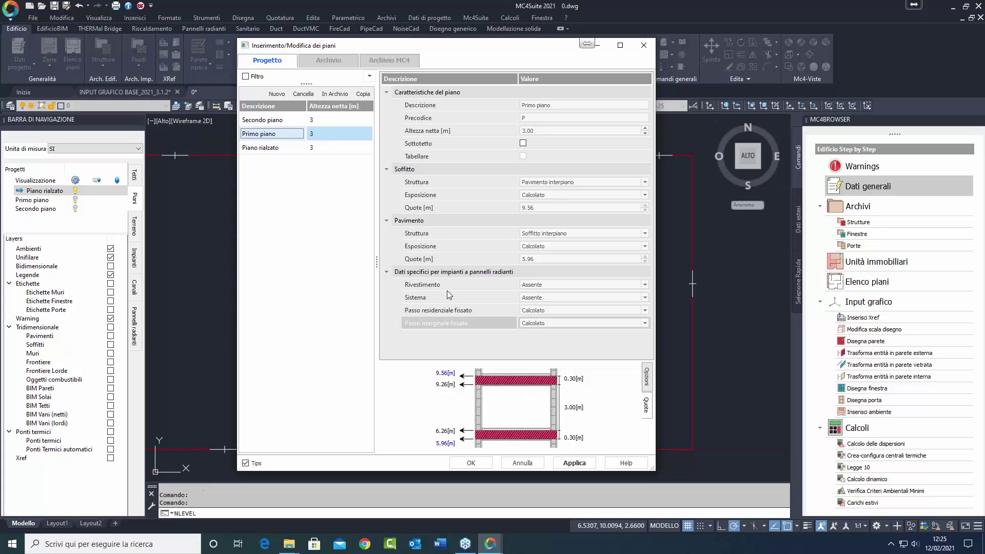
pyautogui.click(277, 121)
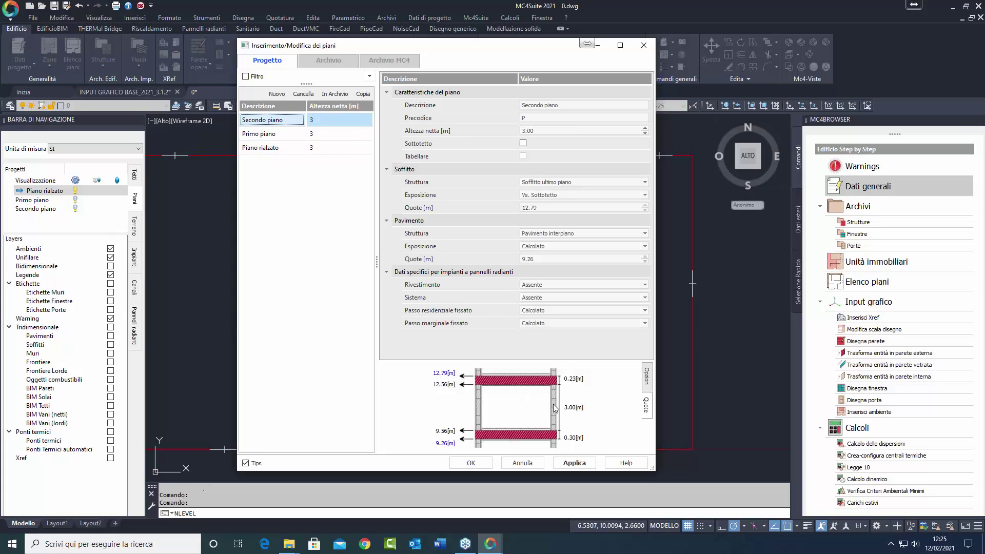
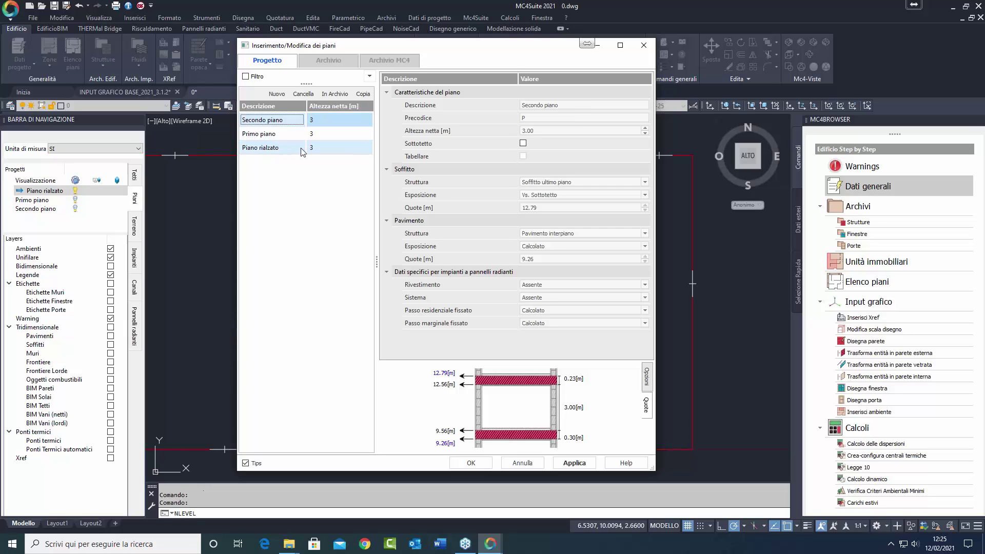
pyautogui.click(273, 148)
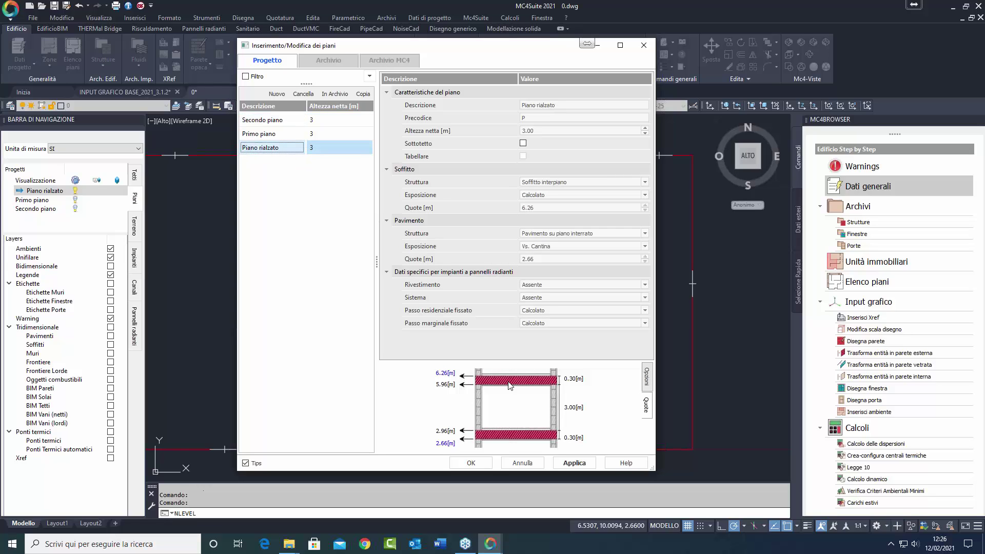
pyautogui.click(277, 134)
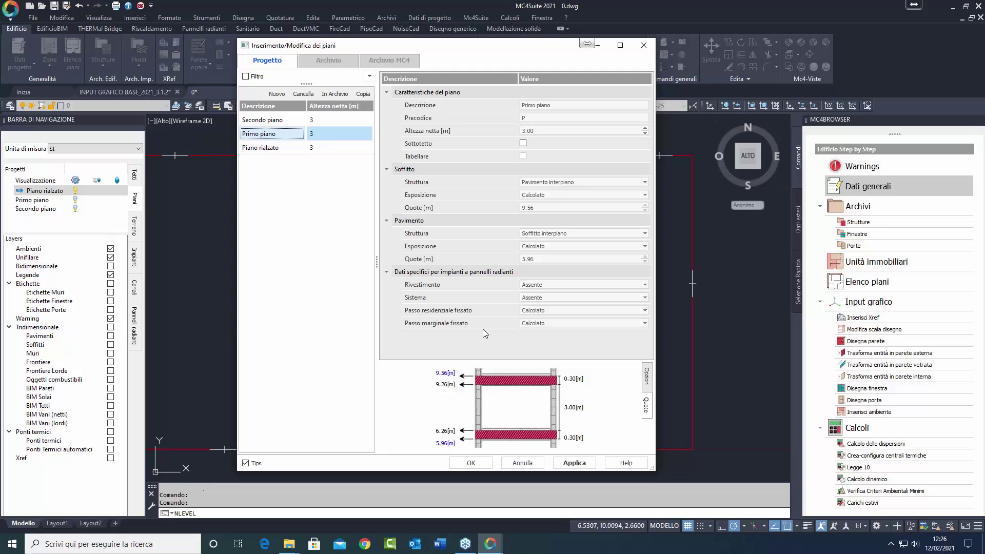
pyautogui.press('Up')
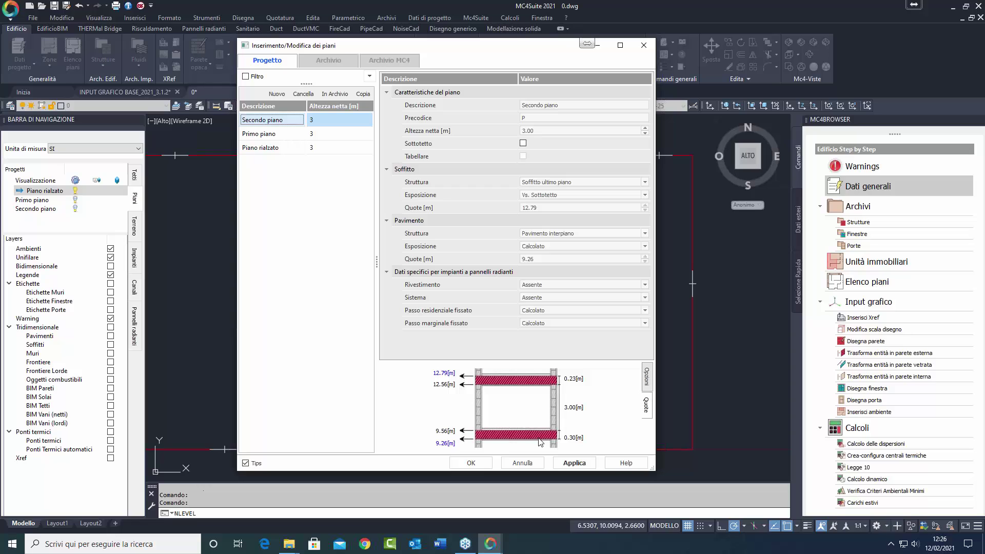
# Review the ceiling and floor structures assigned to Piano rialzato and Secondo piano, and close the floor list.
pyautogui.click(277, 149)
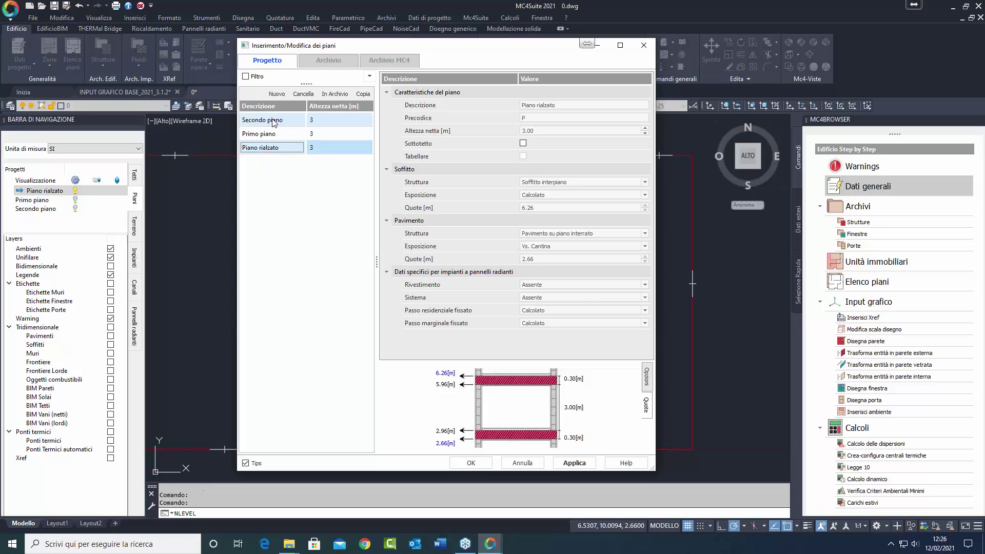
pyautogui.click(274, 122)
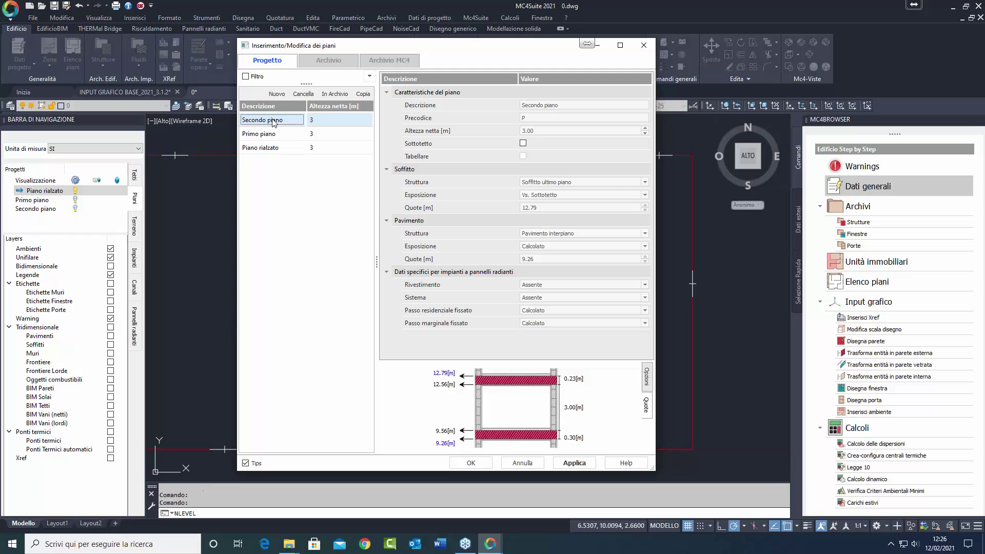
pyautogui.click(554, 183)
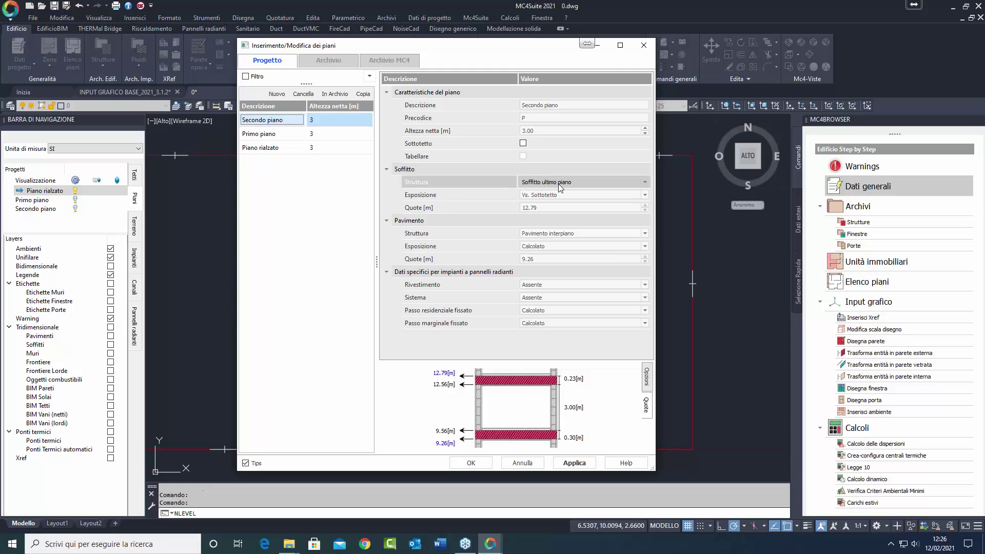
pyautogui.click(282, 148)
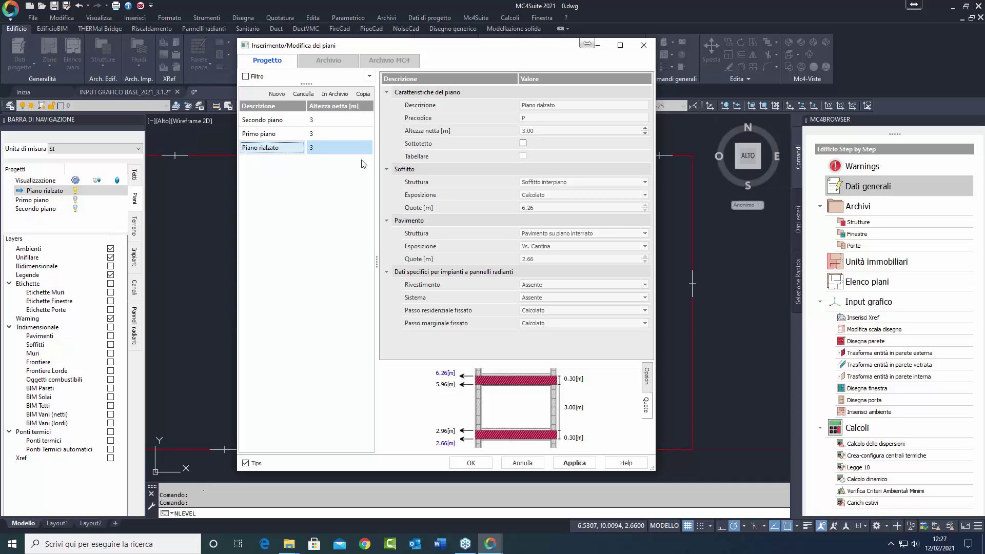
pyautogui.click(644, 45)
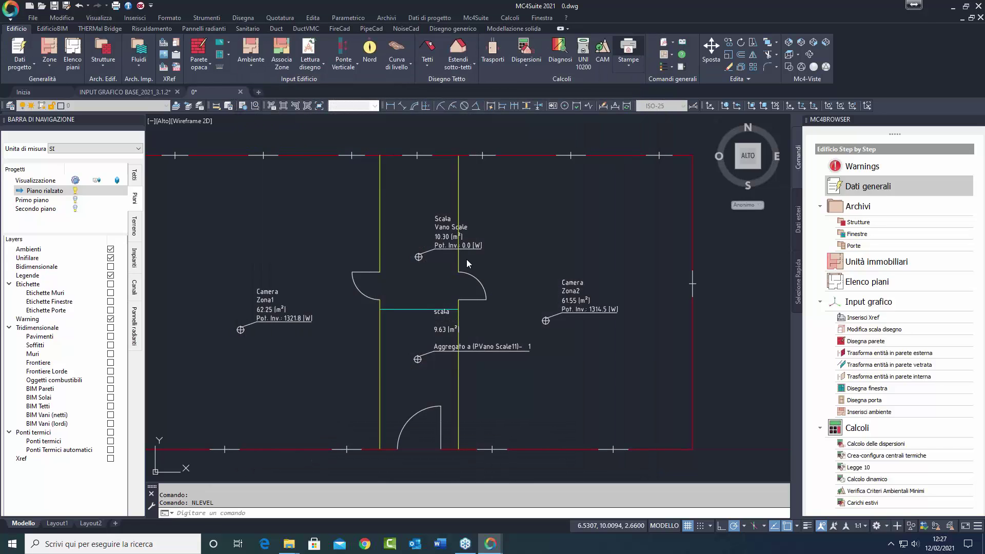
# Override the net height of the Scala room in zone Vano Scale on Piano rialzato with 9.6 m.
pyautogui.click(447, 214)
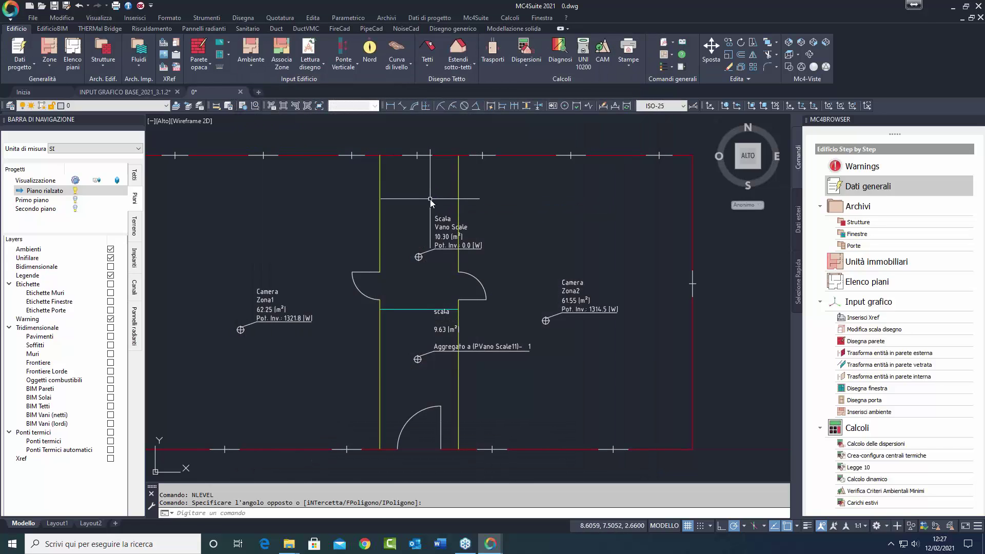
pyautogui.click(482, 250)
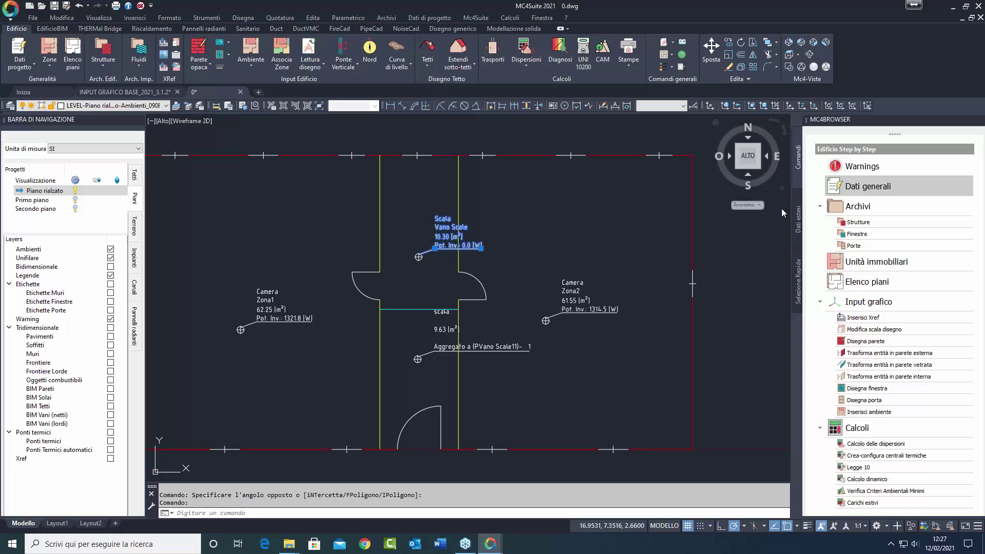
pyautogui.click(797, 216)
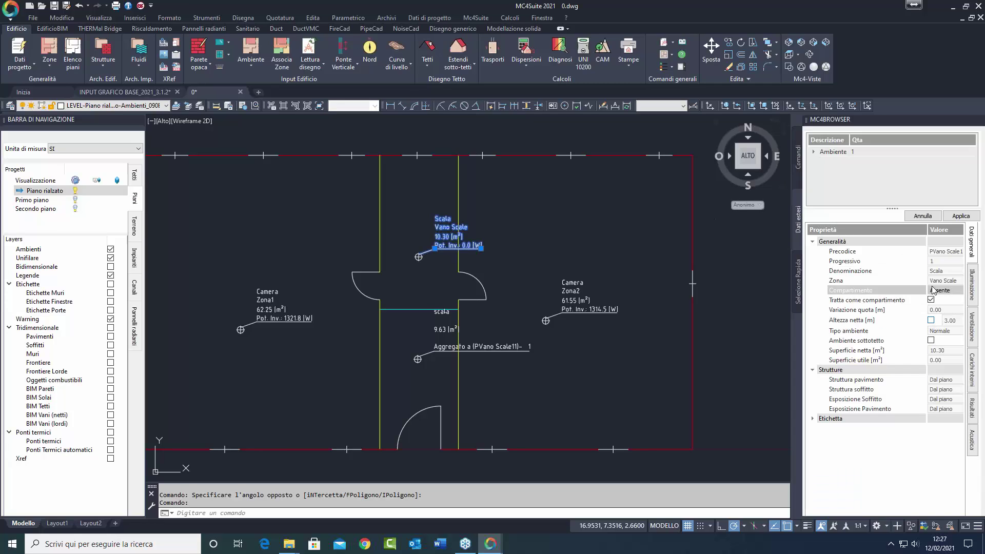
pyautogui.moveTo(926, 232); pyautogui.dragTo(901, 235)
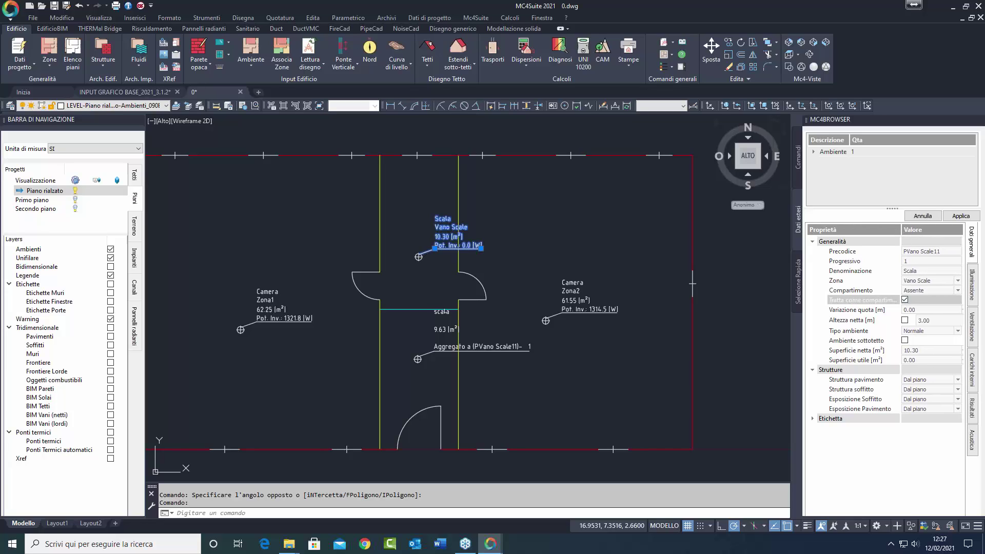
pyautogui.click(905, 320)
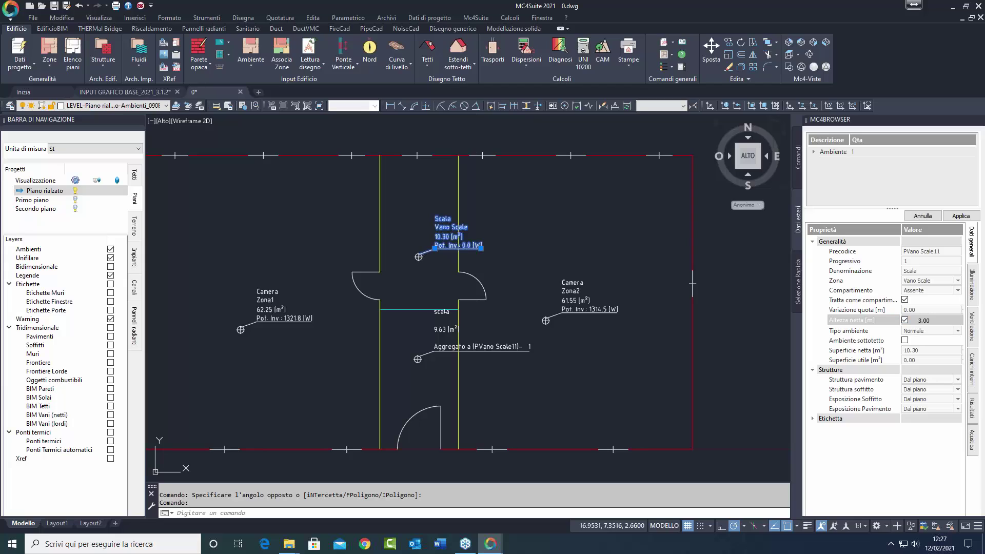
pyautogui.hotkey('ctrl', 'a')
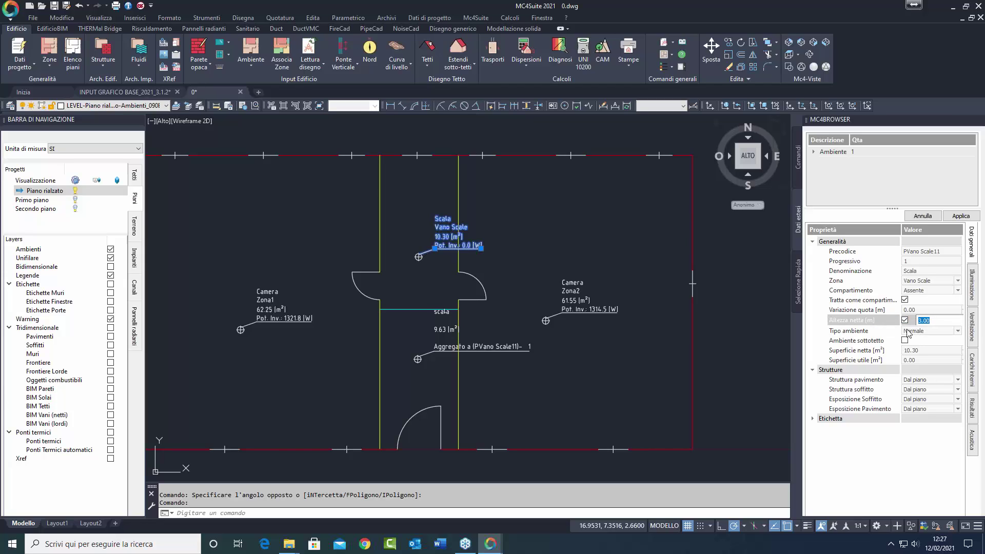
pyautogui.write('9.6')
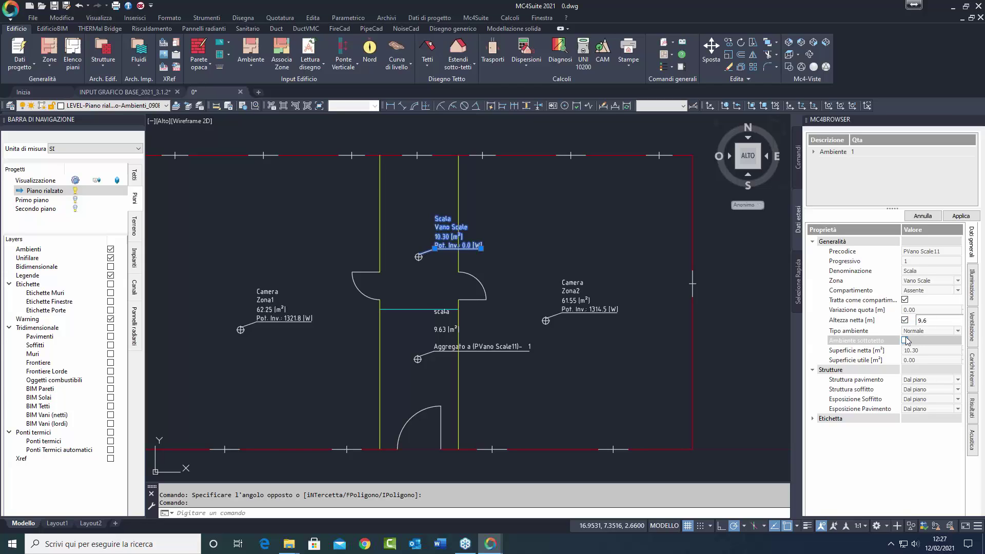
# Assign Pavimento su piano interrato as floor structure and Soffitto ultimo piano as ceiling structure to the Scala room, and apply the changes.
pyautogui.click(917, 380)
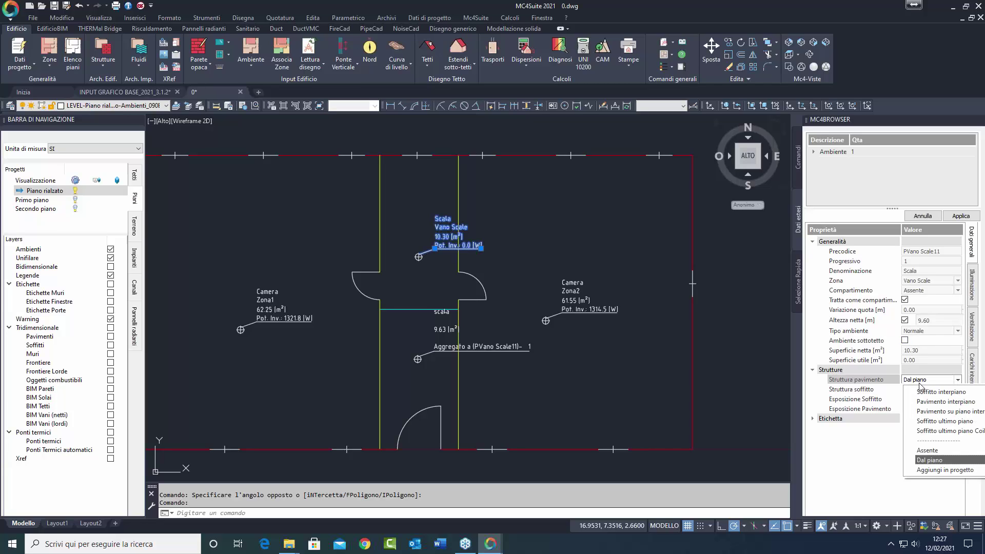
pyautogui.click(934, 412)
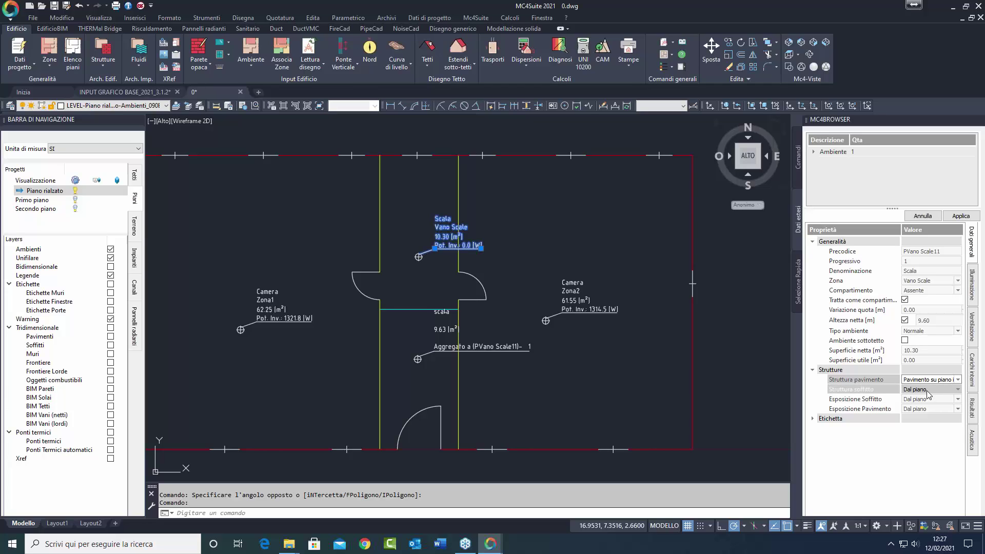
pyautogui.click(928, 393)
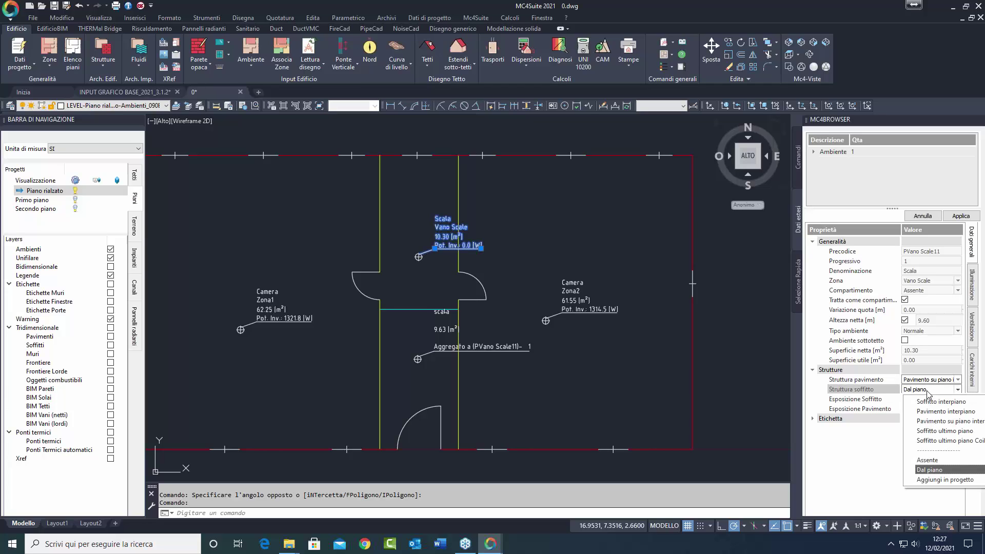
pyautogui.click(933, 431)
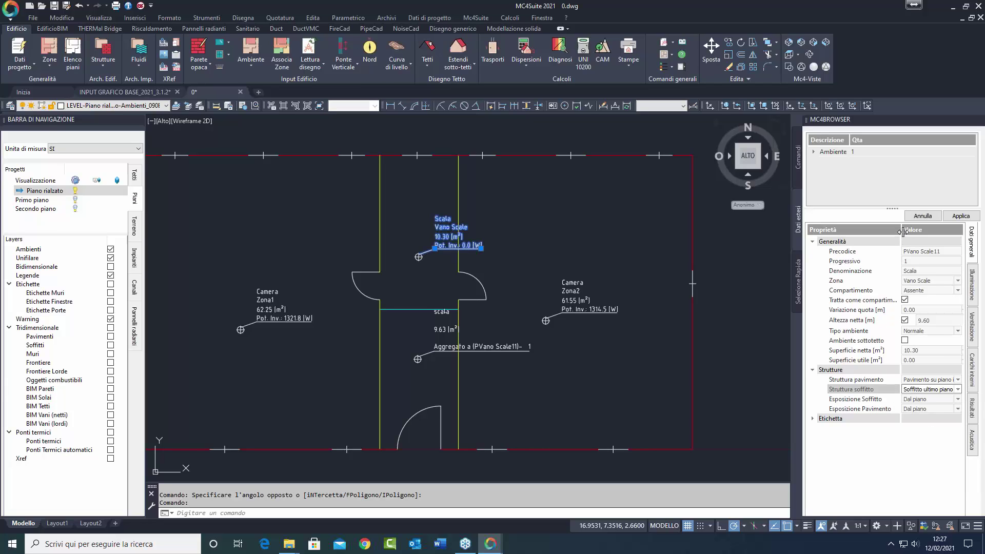
pyautogui.moveTo(901, 231)
pyautogui.mouseDown()
pyautogui.moveTo(878, 240)
pyautogui.moveTo(900, 240)
pyautogui.mouseUp()
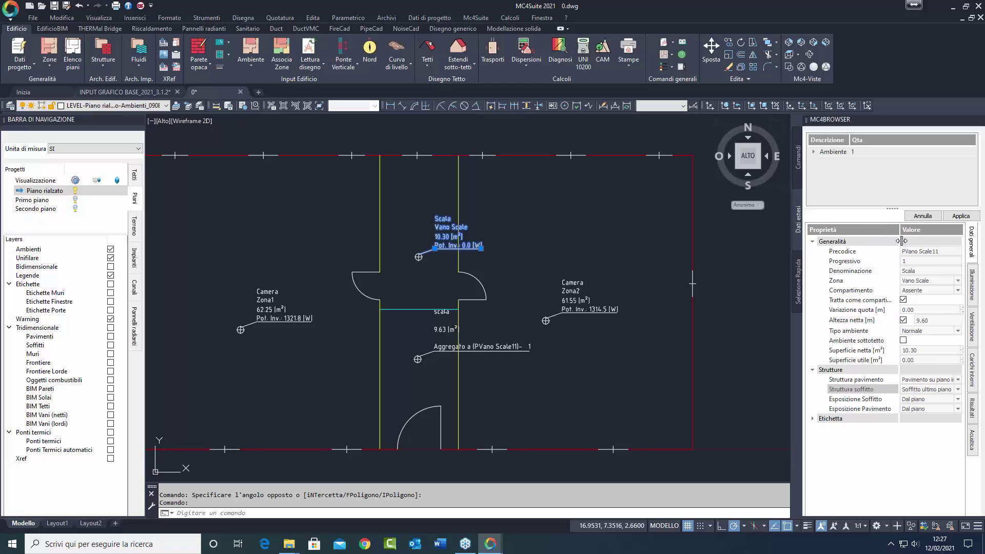
pyautogui.click(961, 215)
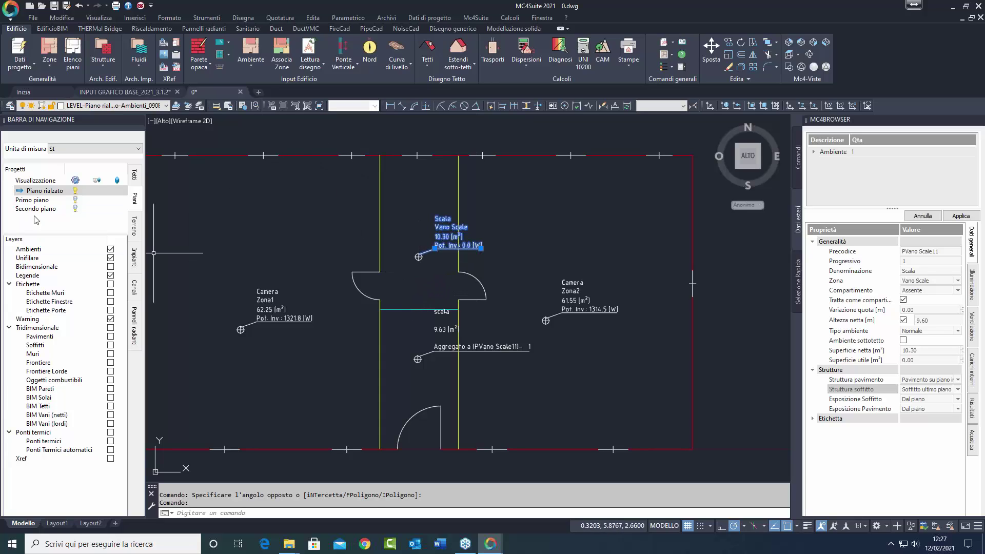
# Show all three floors with the Tridimensionale layers in a north-east isometric view, shaded with edges.
pyautogui.press('Escape')
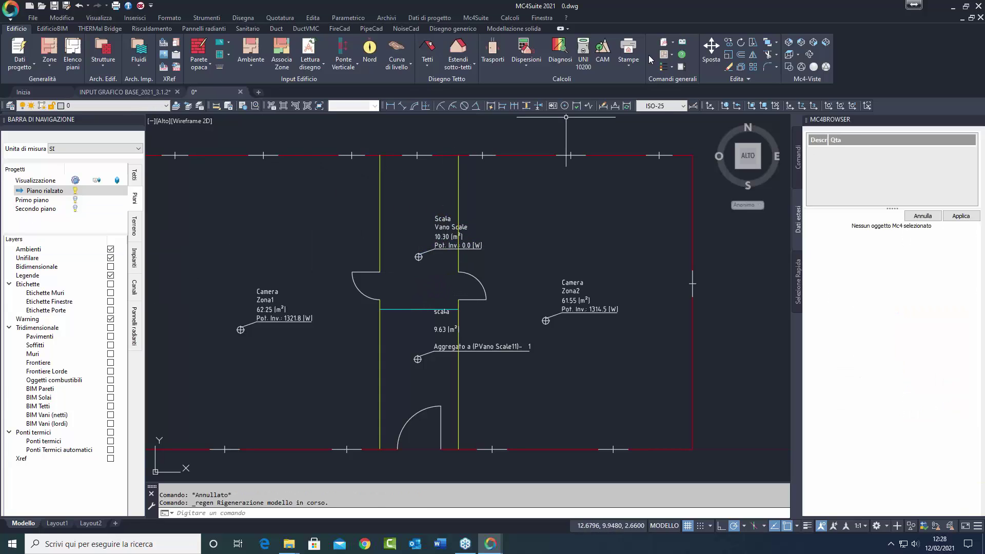
pyautogui.click(788, 42)
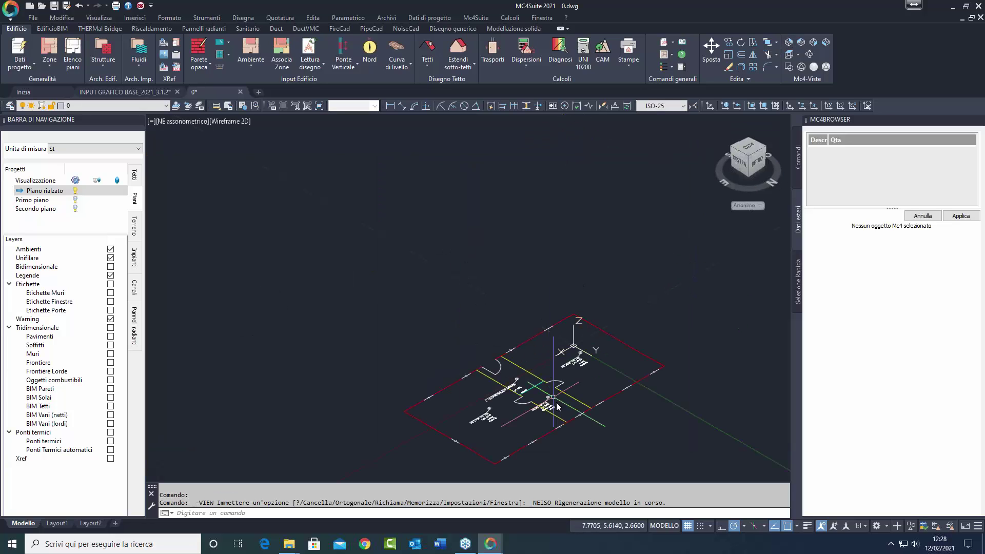
pyautogui.scroll(5, 565, 399)
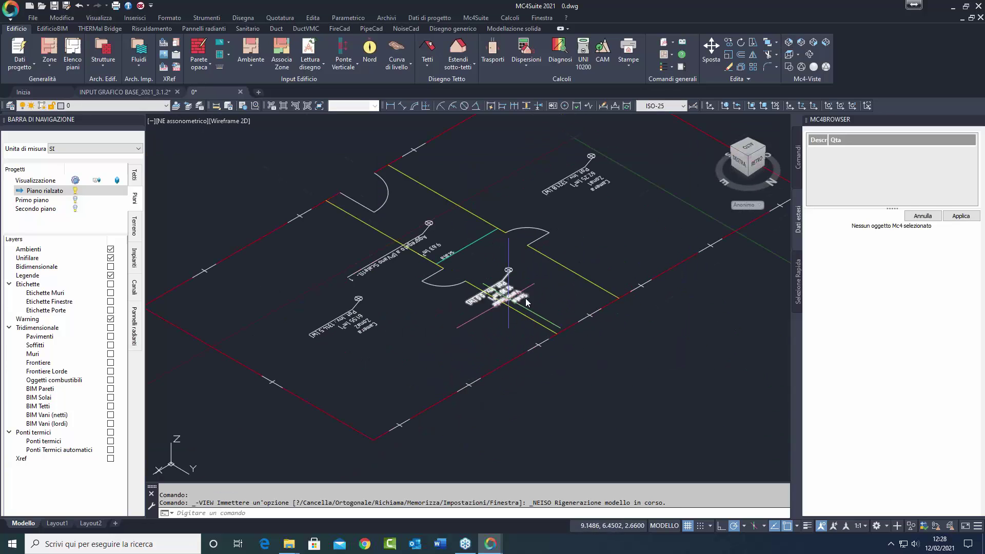
pyautogui.click(75, 199)
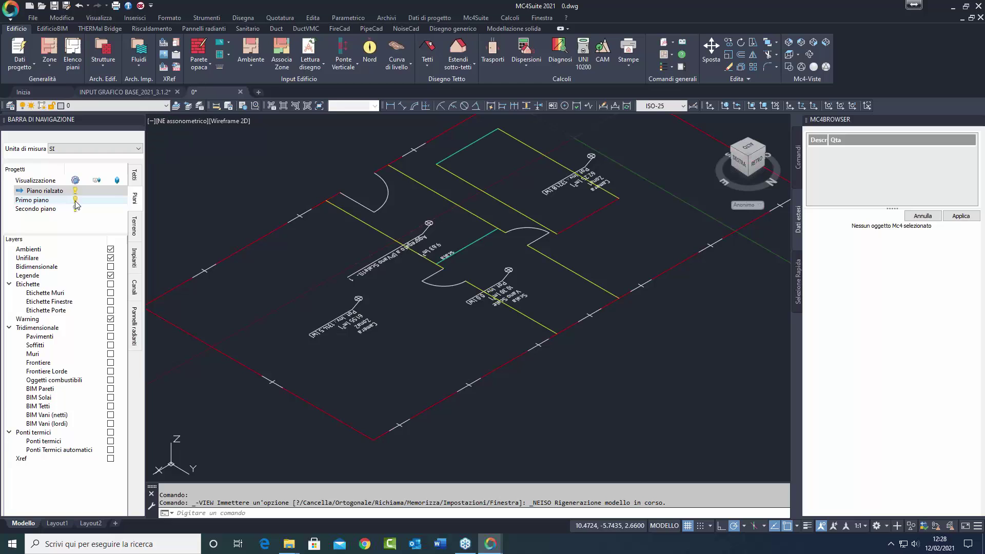
pyautogui.click(75, 208)
pyautogui.click(110, 328)
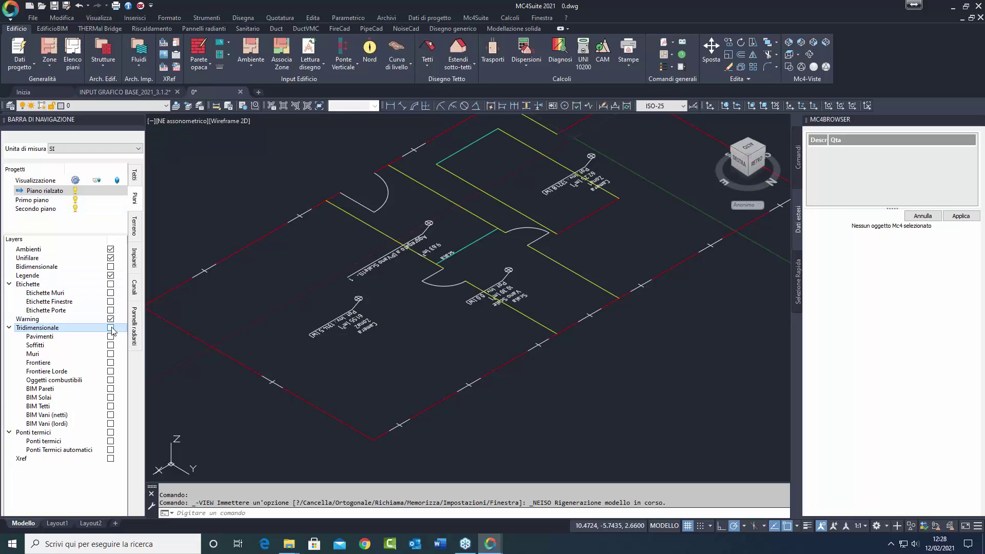
pyautogui.scroll(-5, 610, 164)
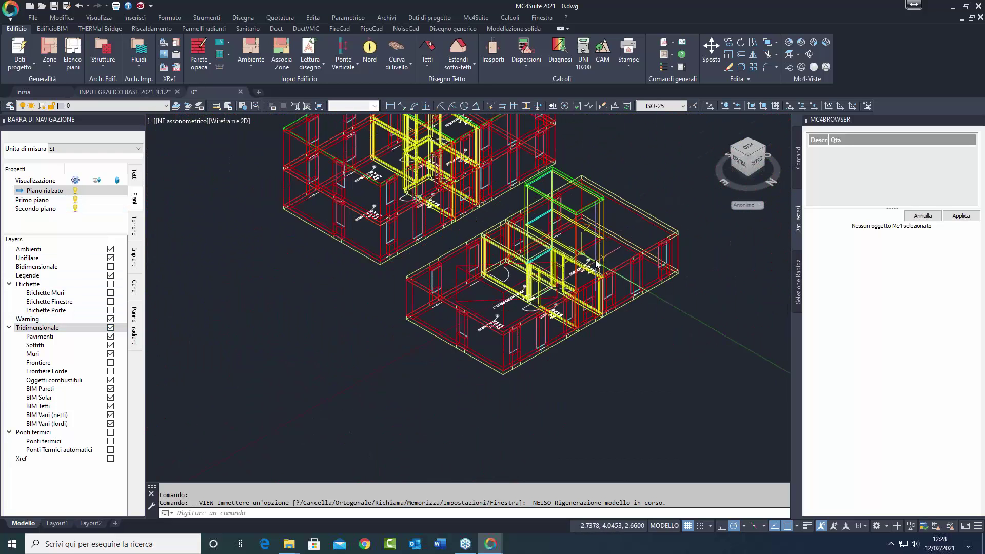
pyautogui.click(813, 68)
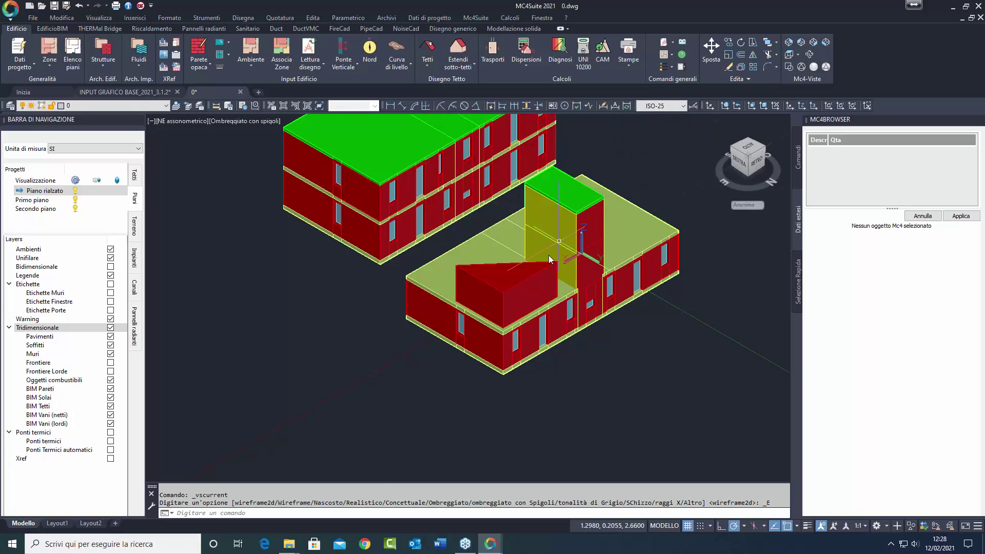
# Delete the stray red wedge-shaped volume standing on the Piano rialzato ceiling beside the stairwell.
pyautogui.click(523, 287)
pyautogui.press('Delete')
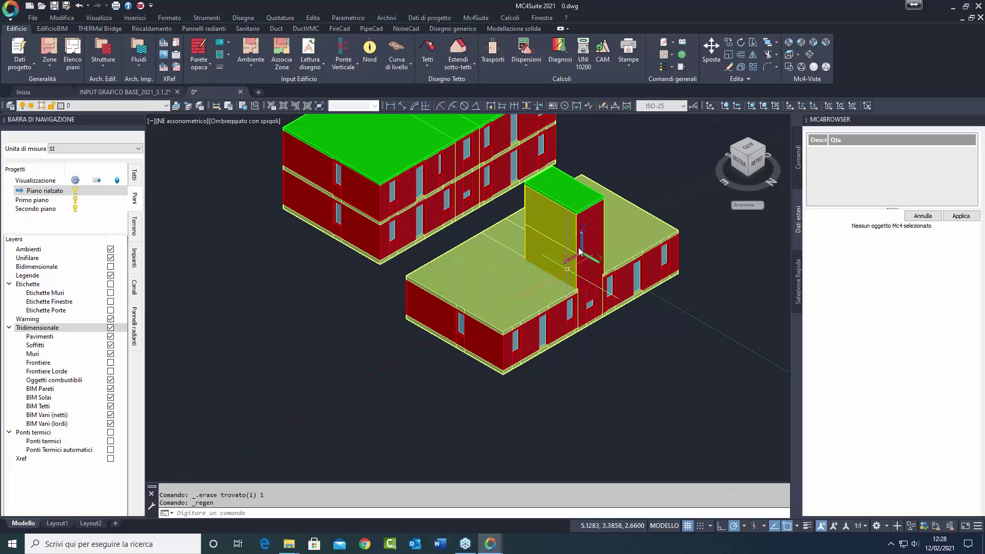
pyautogui.scroll(2, 586, 256)
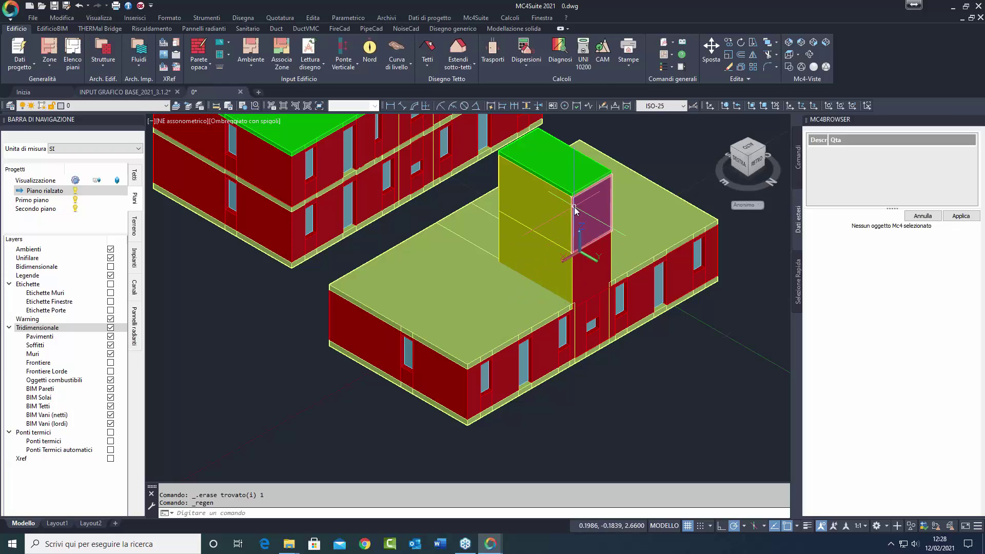
pyautogui.moveTo(587, 235); pyautogui.dragTo(588, 277, button='middle')
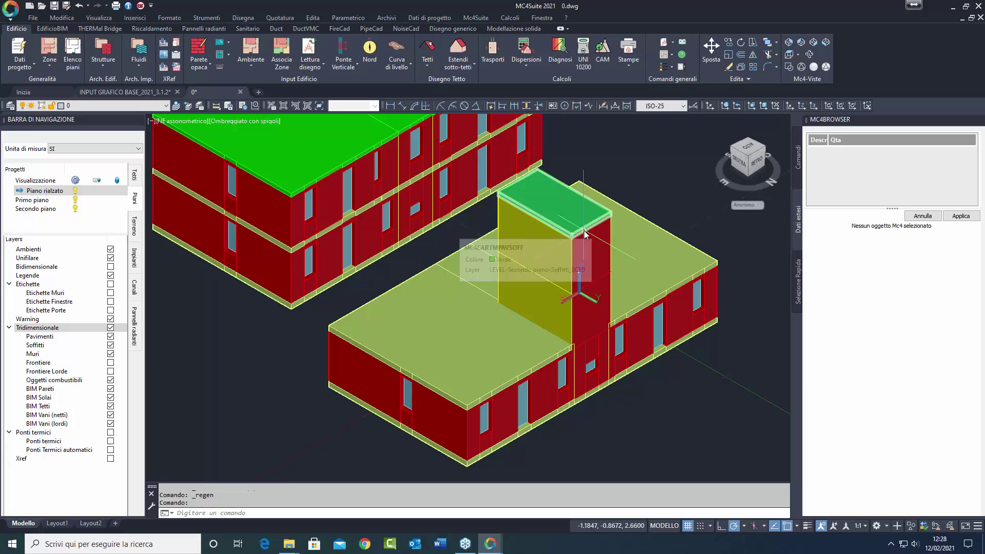
# Return to the top wireframe view and inspect the plans of Primo piano, Secondo piano and Piano rialzato in turn.
pyautogui.click(791, 66)
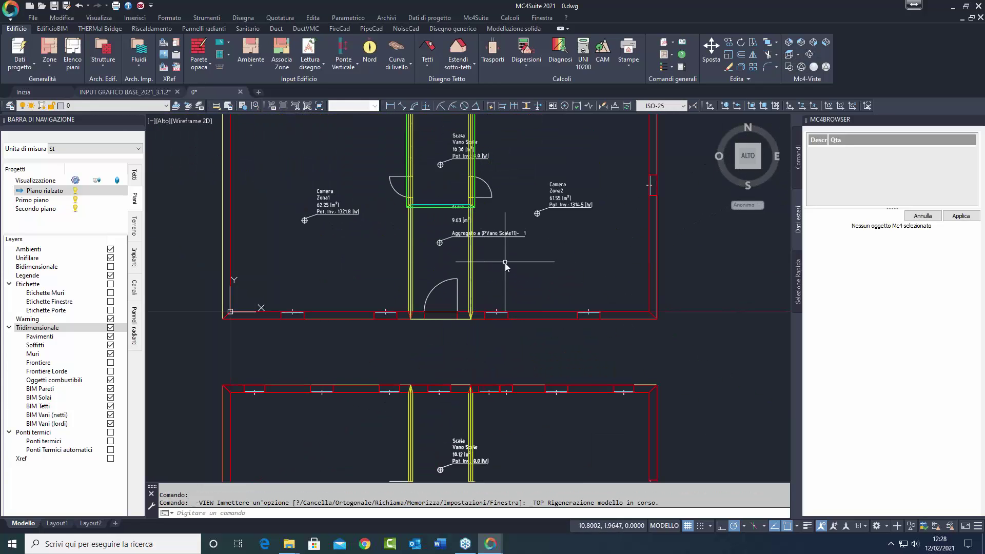
pyautogui.click(51, 201)
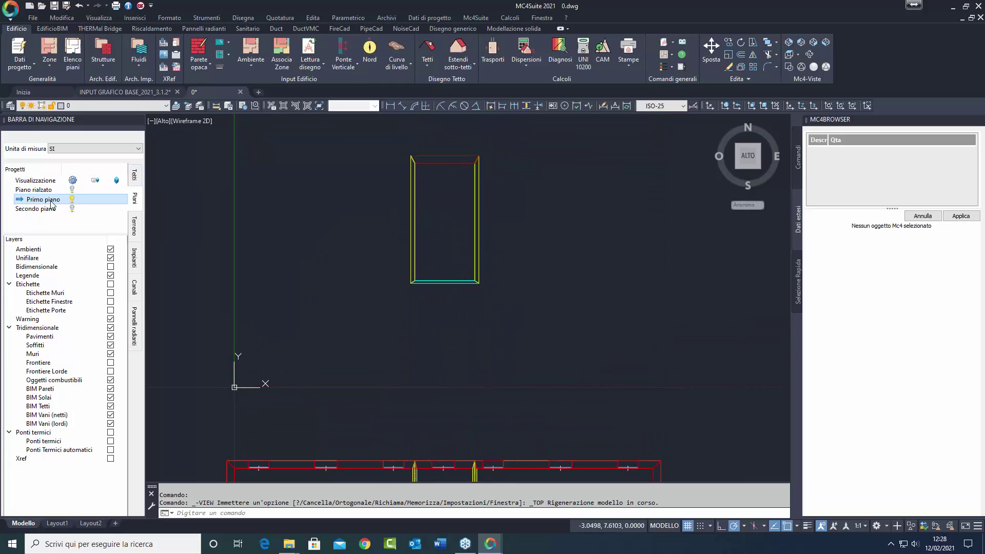
pyautogui.click(51, 208)
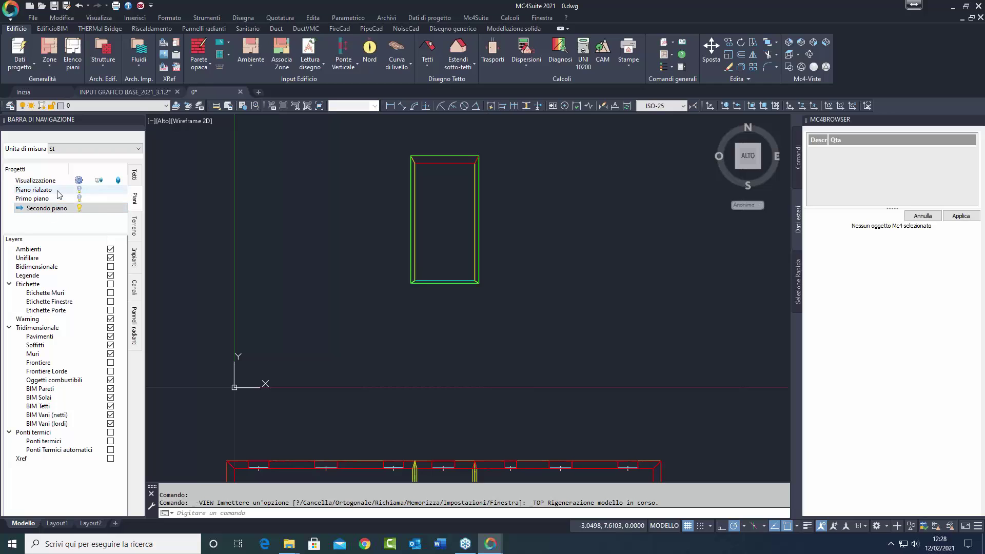
pyautogui.click(49, 190)
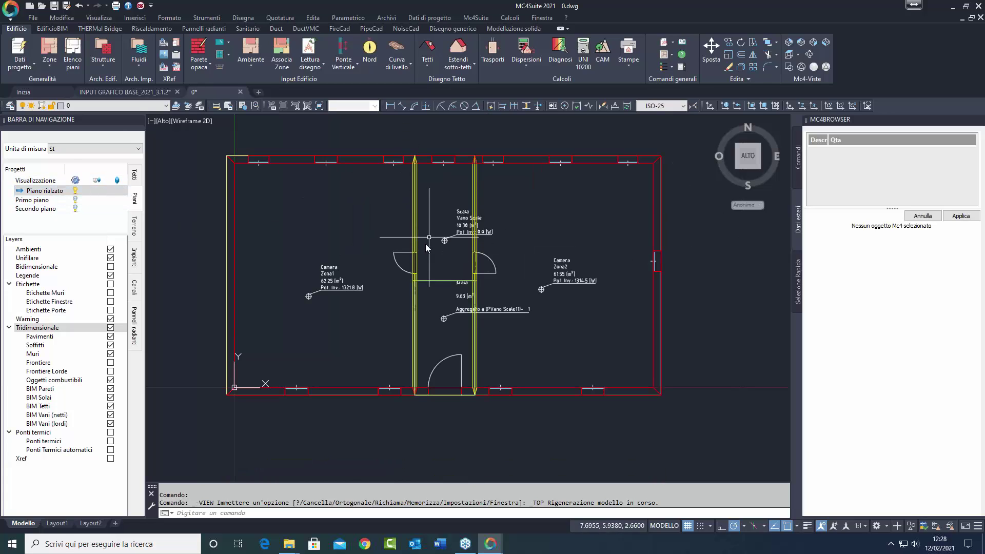
# Hide the Tridimensionale layers, check the Primo piano plan and make Secondo piano the current floor.
pyautogui.click(110, 328)
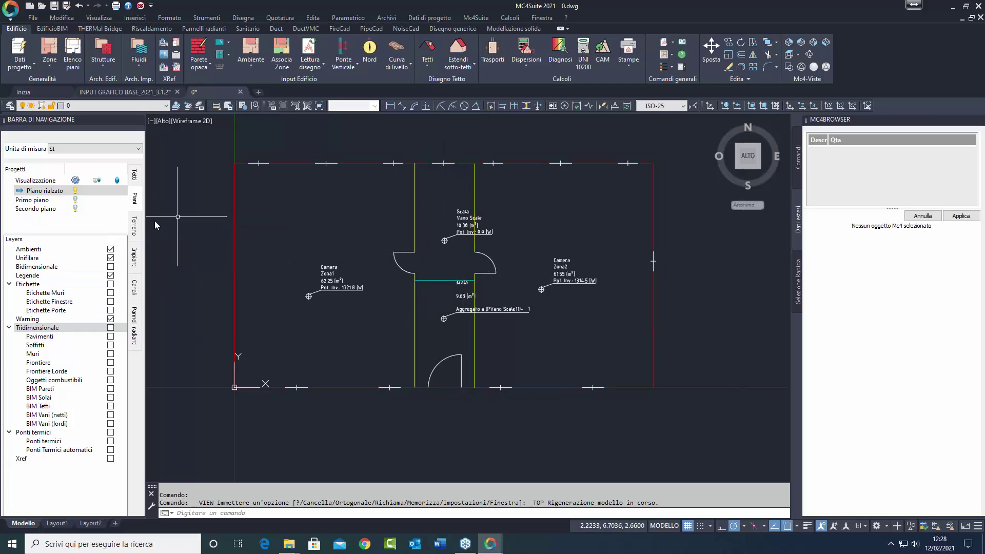
pyautogui.click(45, 201)
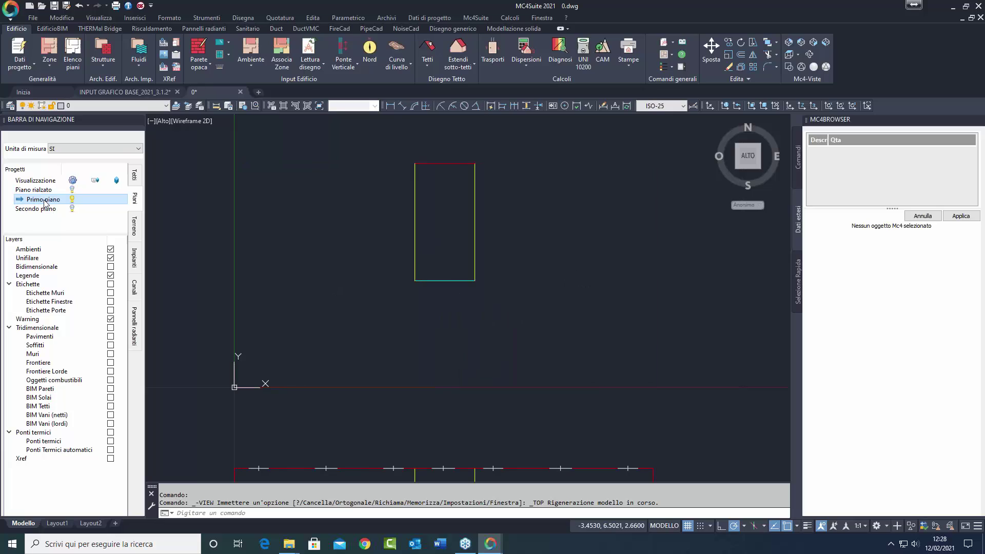
pyautogui.click(46, 209)
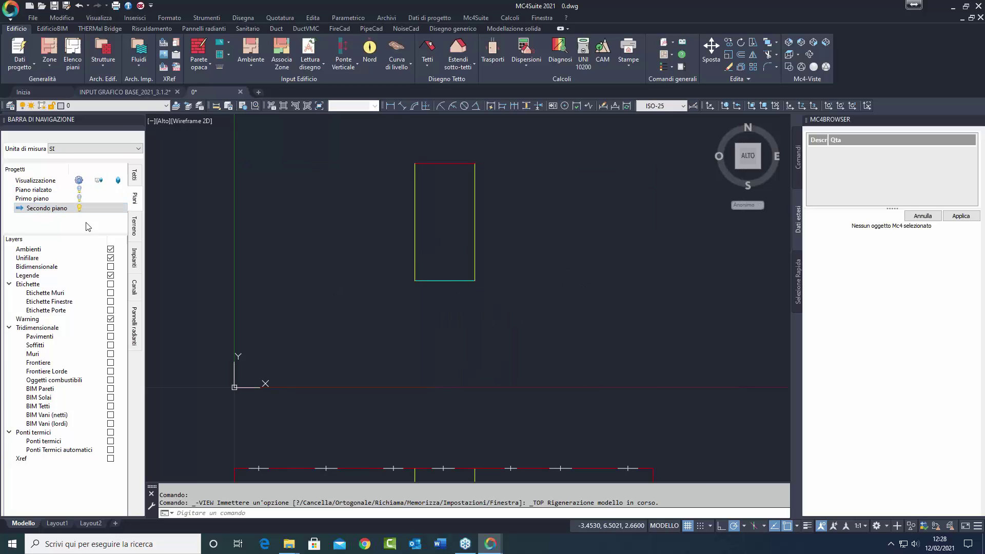
# Make Primo piano the current floor and examine its plan, comparing the separate stairwell outline with the Scala room.
pyautogui.click(44, 199)
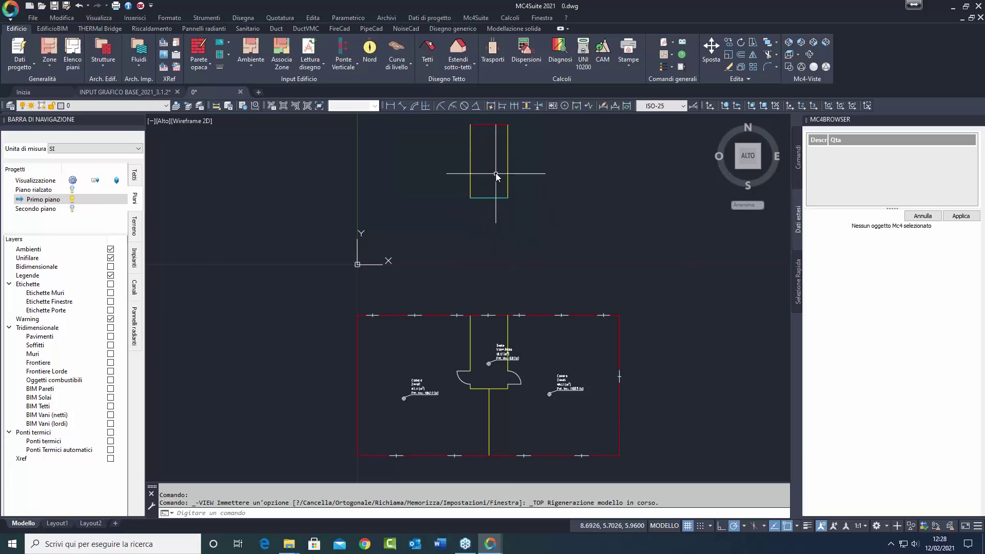
pyautogui.moveTo(501, 180); pyautogui.dragTo(497, 228, button='middle')
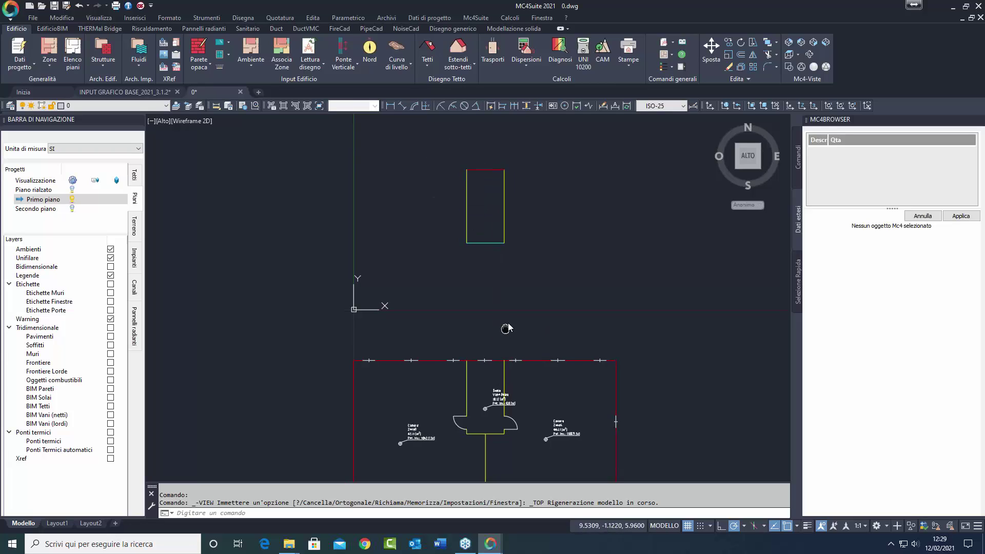
pyautogui.moveTo(508, 322); pyautogui.dragTo(466, 251, button='middle')
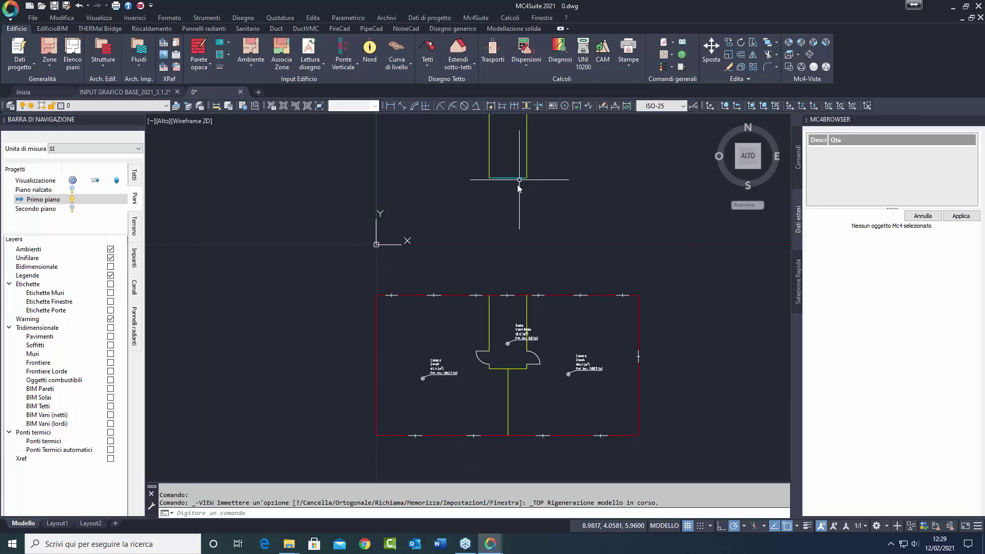
pyautogui.moveTo(521, 174); pyautogui.dragTo(519, 259, button='middle')
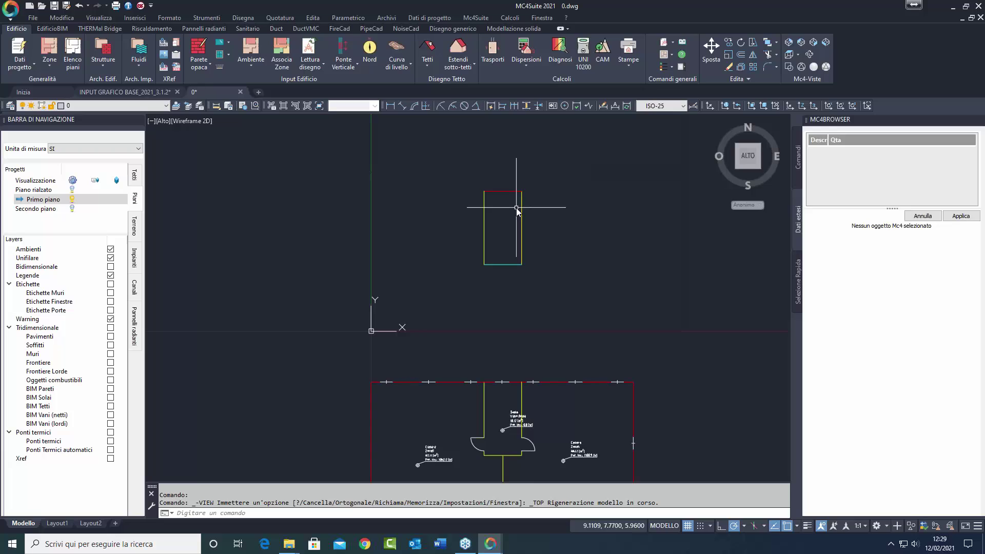
pyautogui.scroll(-2, 517, 209)
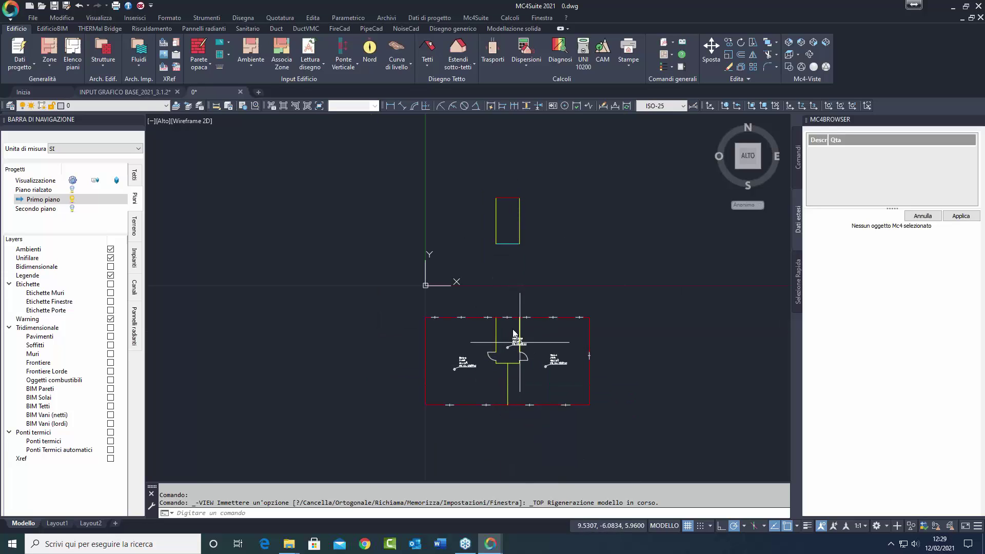
pyautogui.scroll(2, 506, 354)
pyautogui.scroll(4, 523, 341)
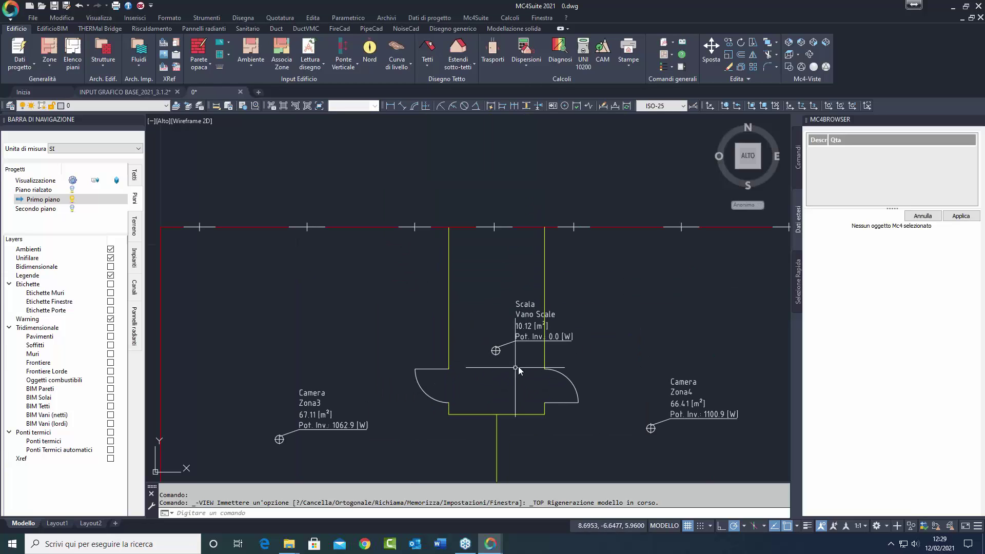
pyautogui.scroll(-1, 510, 344)
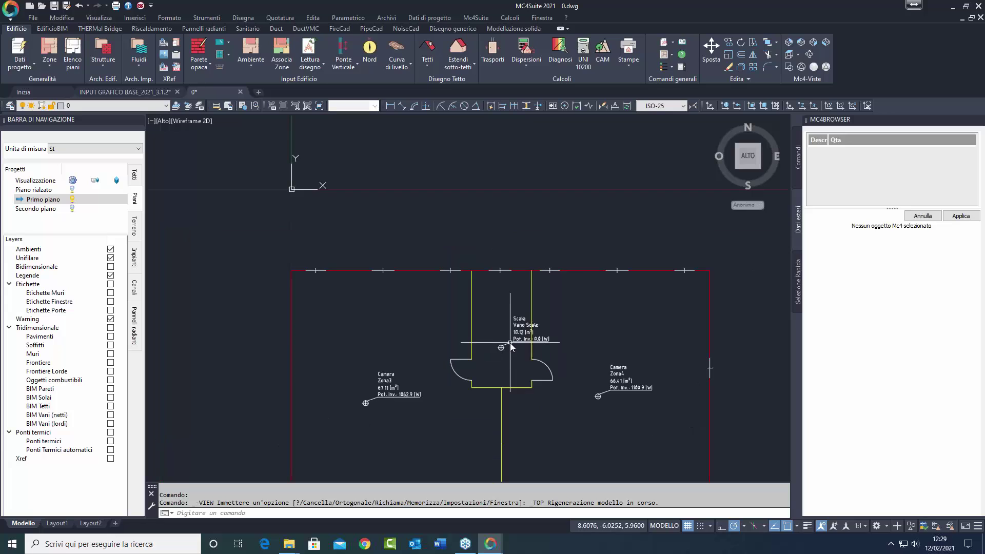
# Move the Primo piano perimeter walls, windows, central partition and Zona4 room marker 12 units up at 90°, leaving the Scala room in place.
pyautogui.click(467, 280)
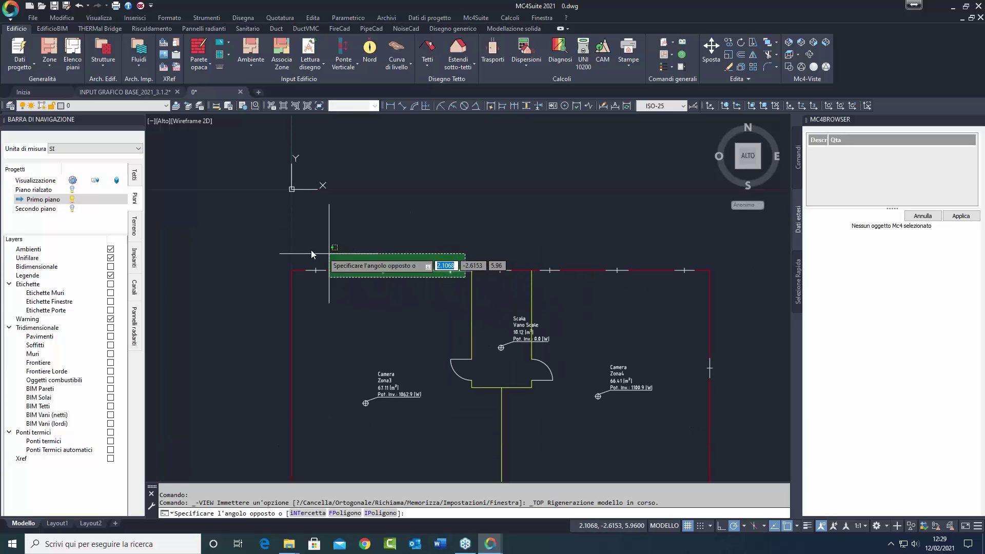
pyautogui.click(274, 251)
pyautogui.scroll(-1, 275, 250)
pyautogui.click(574, 430)
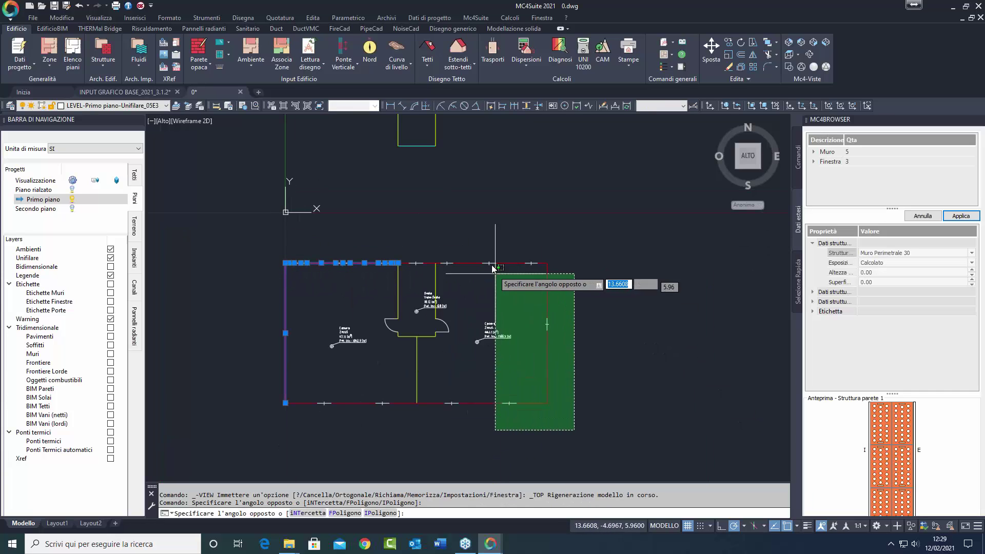
pyautogui.click(480, 251)
pyautogui.click(471, 440)
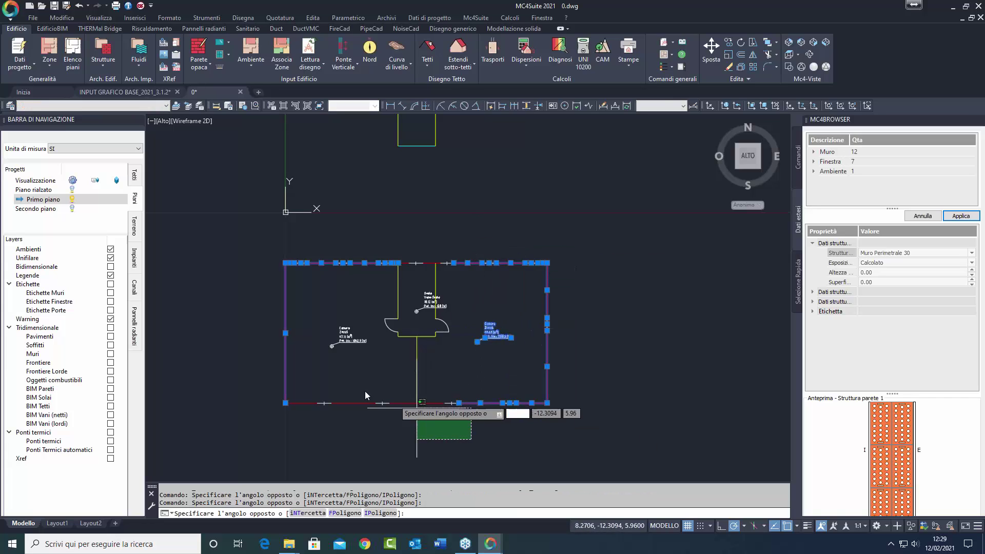
pyautogui.click(266, 391)
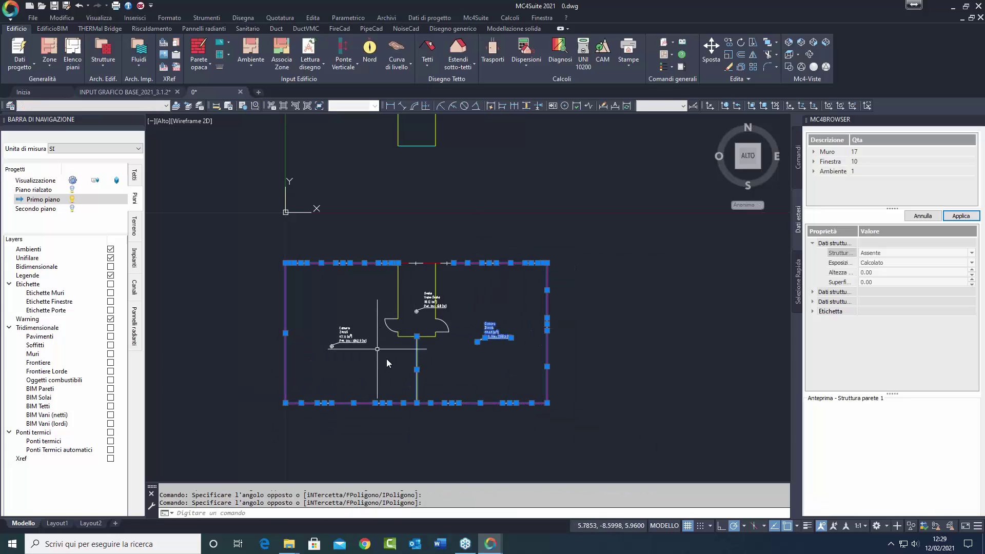
pyautogui.scroll(4, 426, 266)
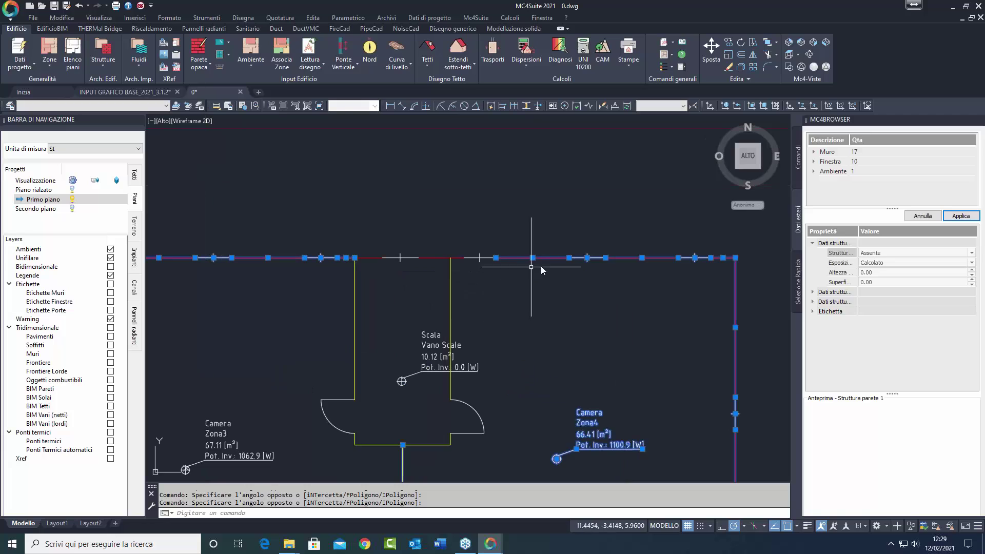
pyautogui.click(543, 265)
pyautogui.click(459, 229)
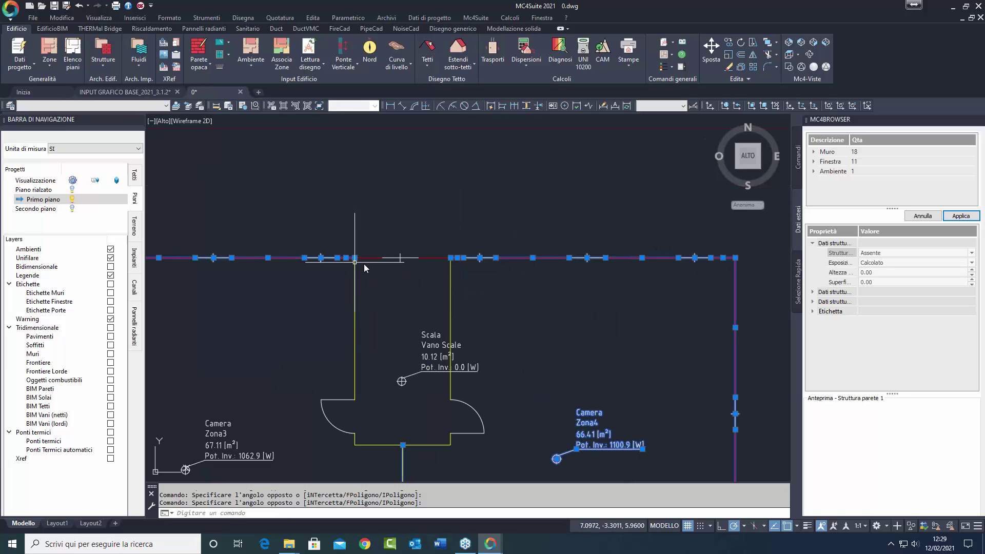
pyautogui.scroll(-4, 309, 301)
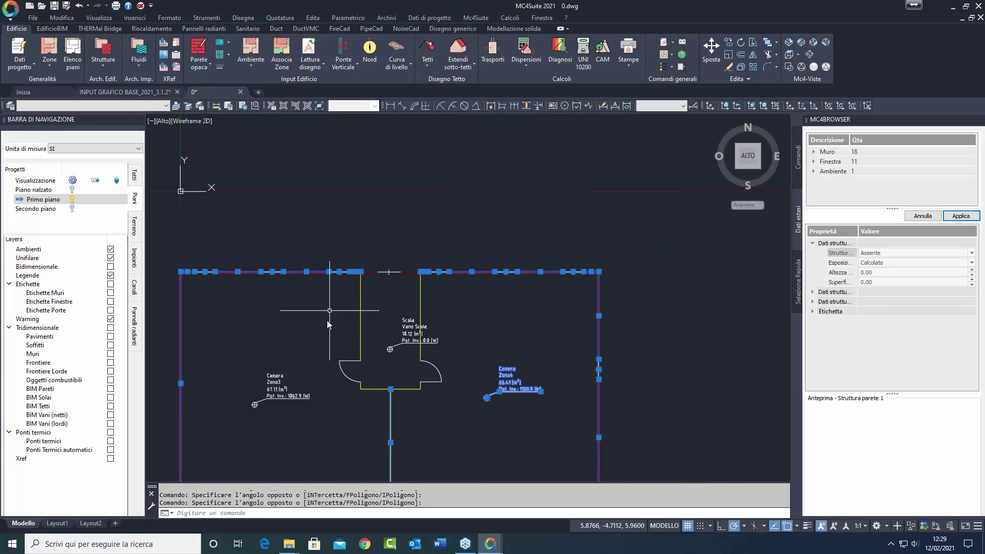
pyautogui.rightClick(588, 288)
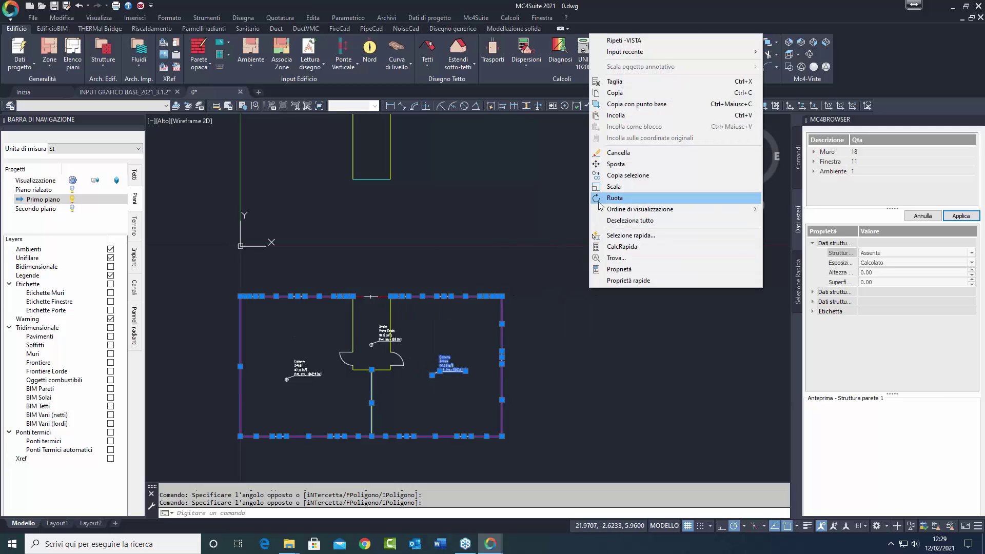
pyautogui.click(618, 164)
pyautogui.click(580, 343)
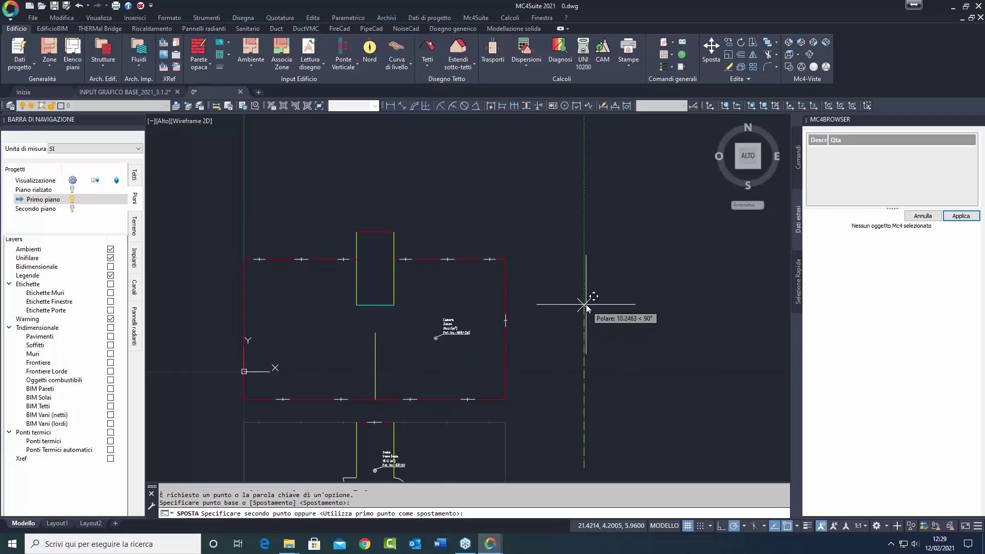
pyautogui.write('12')
pyautogui.press('Return')
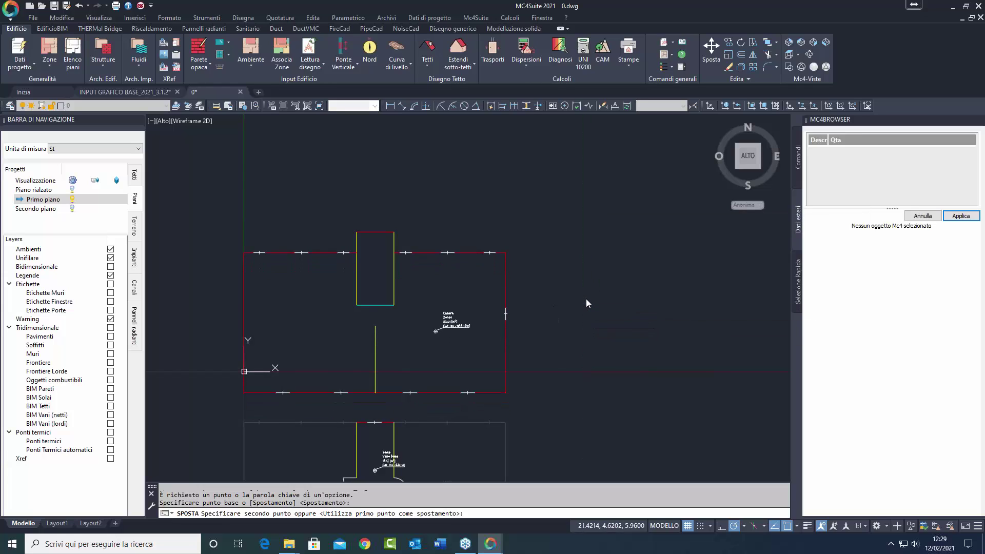
# Relocate the stray Camera Zona3 room marker into the room on the west side of the moved Primo piano walls.
pyautogui.moveTo(567, 336); pyautogui.dragTo(634, 171, button='middle')
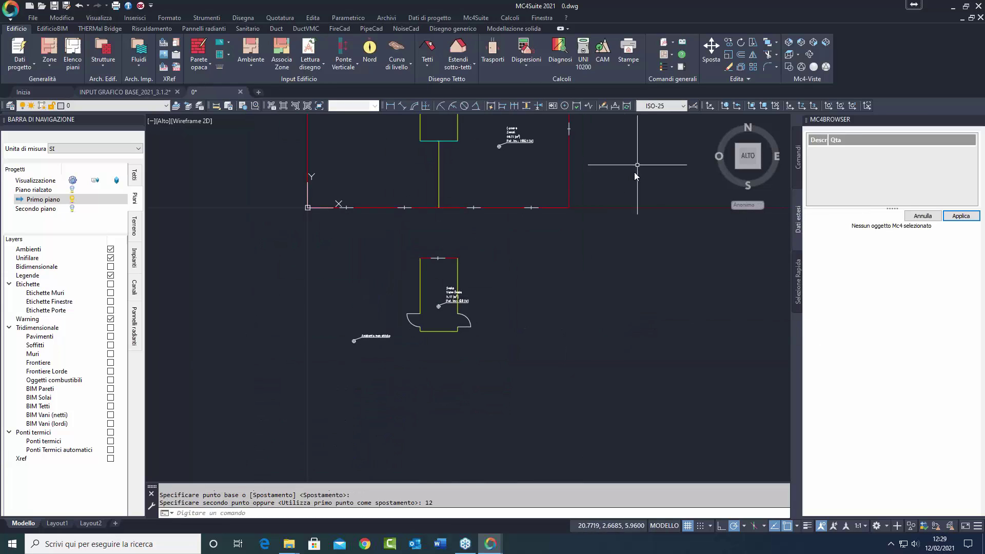
pyautogui.click(354, 340)
pyautogui.click(354, 341)
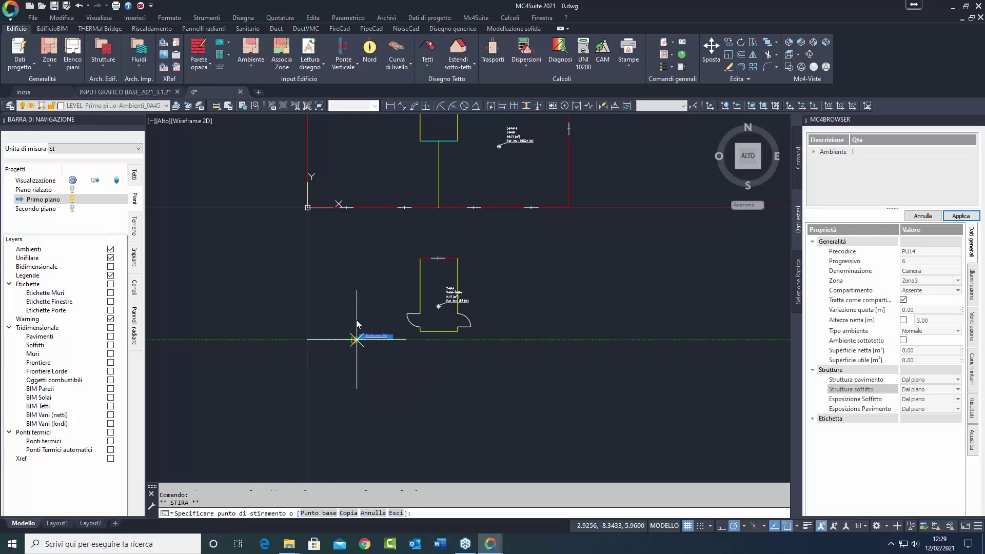
pyautogui.scroll(-2, 359, 308)
pyautogui.click(353, 194)
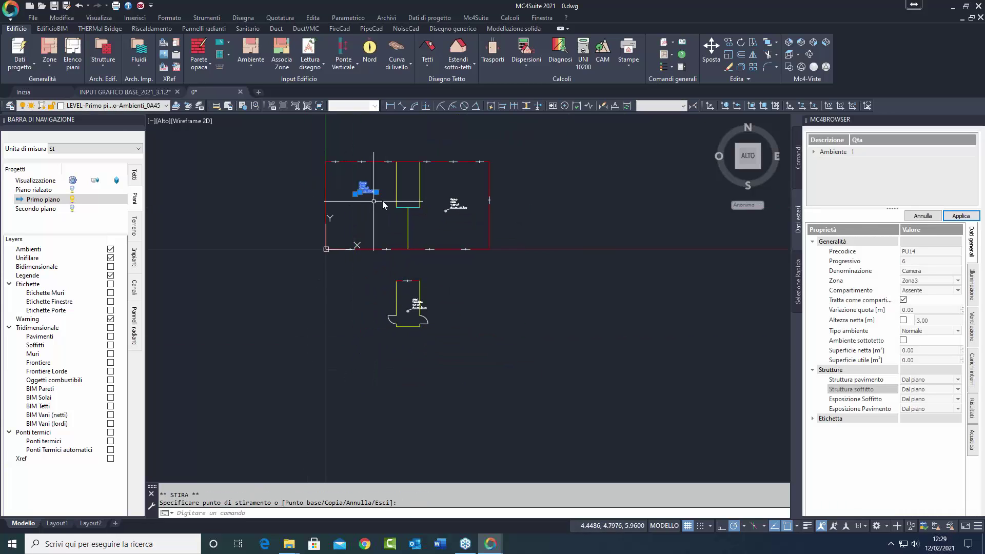
pyautogui.press('Escape')
# Compare the stairwell's south wall on Primo piano with Piano rialzato and with the detached Scala room's south wall.
pyautogui.scroll(2, 392, 206)
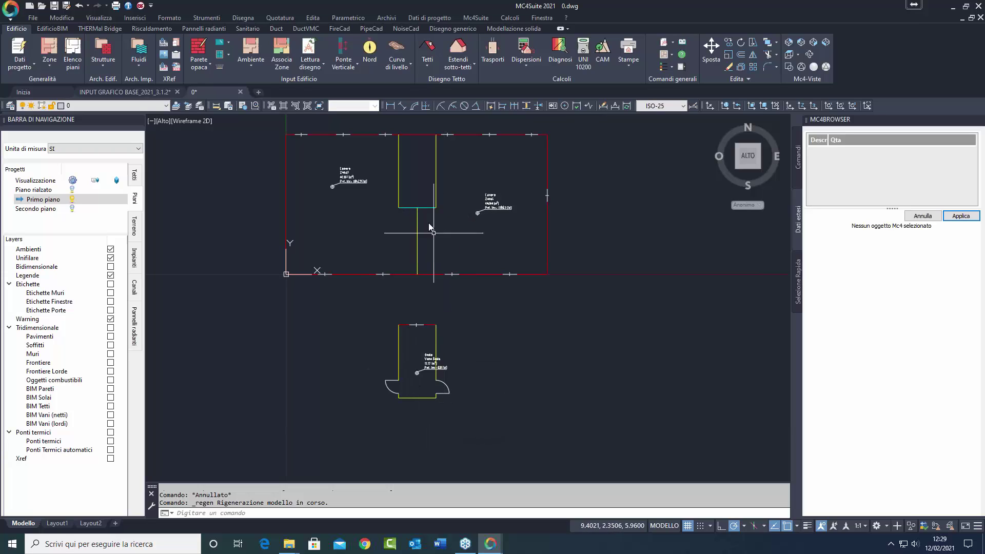
pyautogui.click(404, 207)
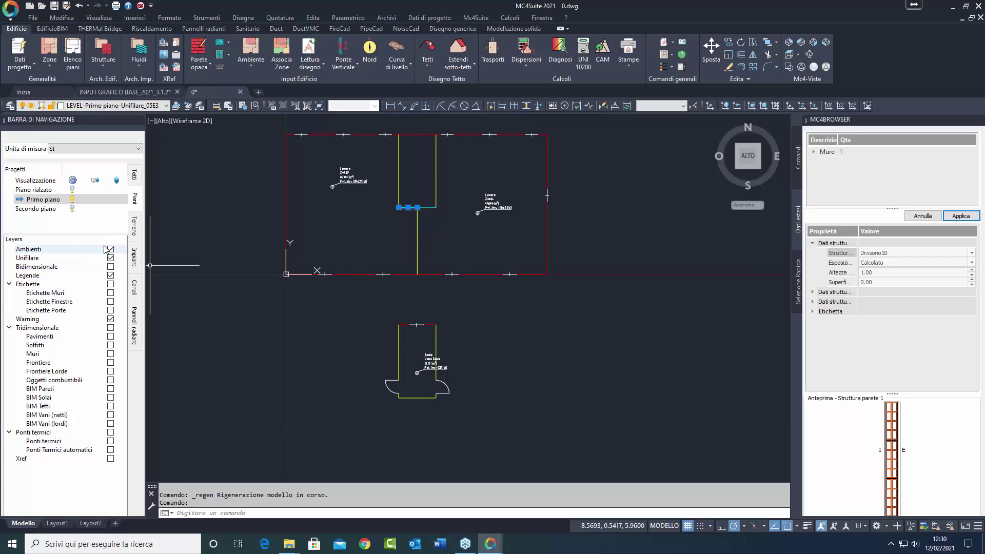
pyautogui.press('Escape')
pyautogui.doubleClick(45, 190)
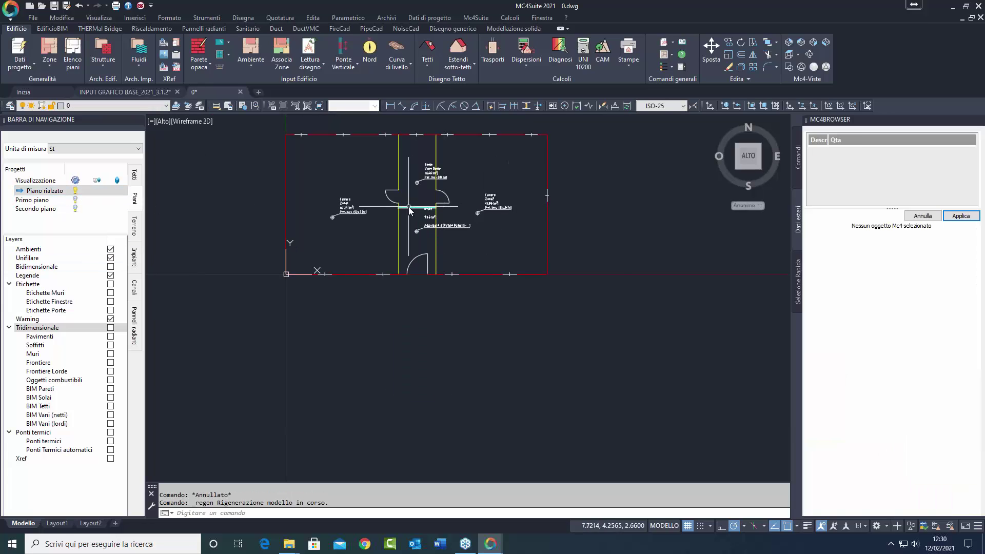
pyautogui.scroll(4, 426, 200)
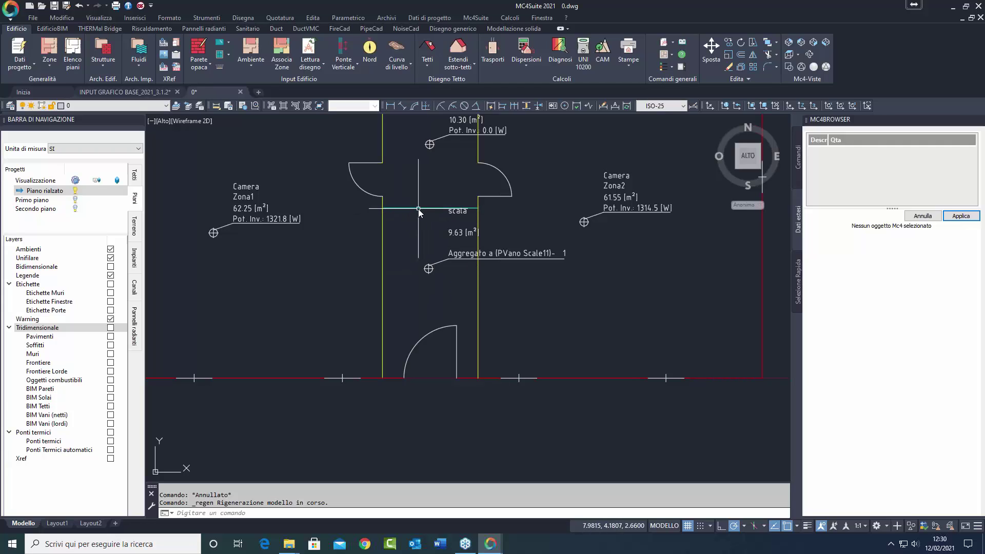
pyautogui.doubleClick(45, 200)
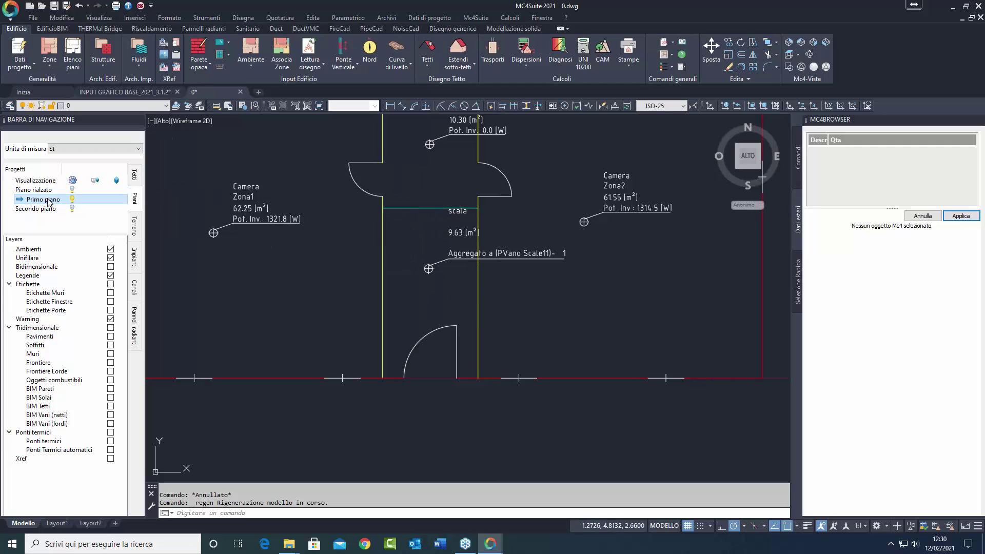
pyautogui.click(414, 209)
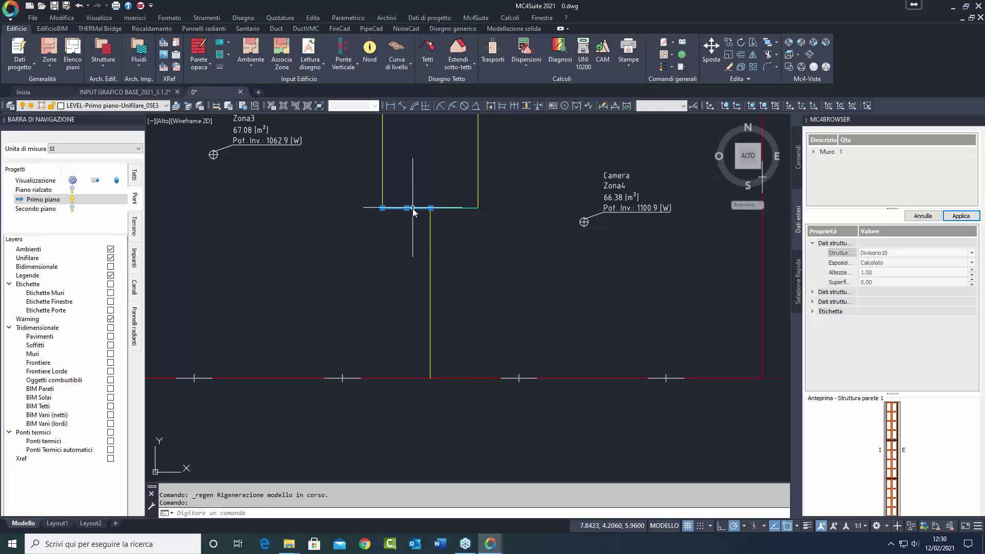
pyautogui.press('Escape')
pyautogui.scroll(-5, 414, 210)
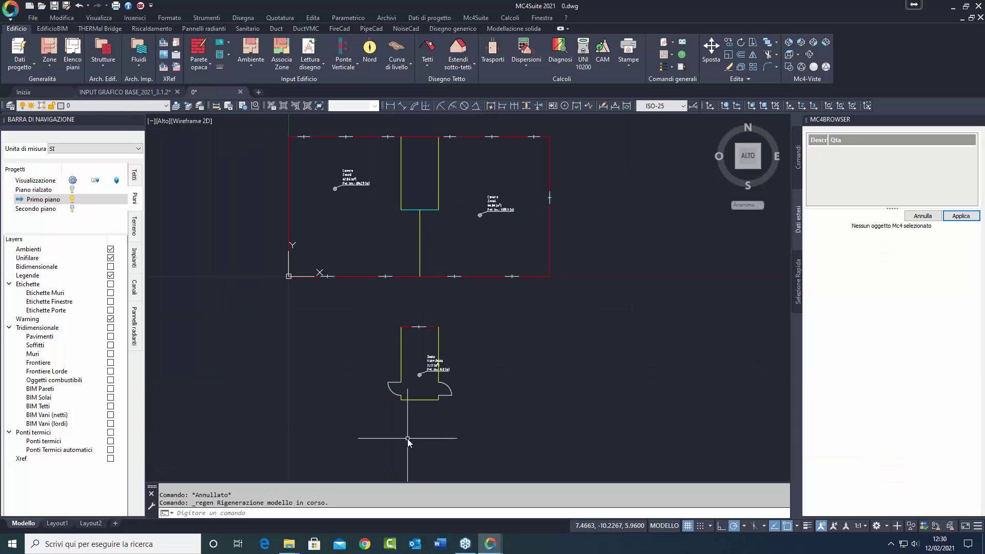
pyautogui.click(413, 400)
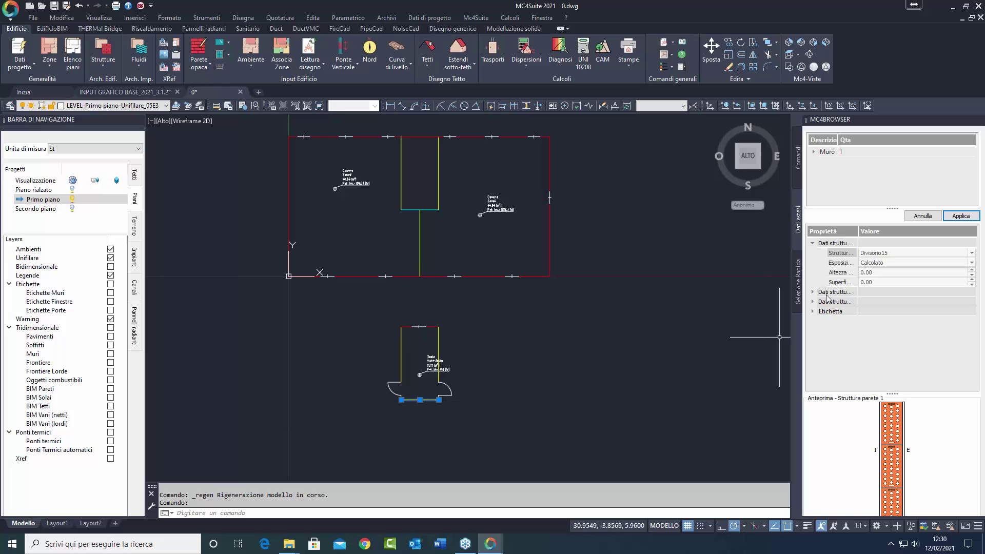
pyautogui.press('Escape')
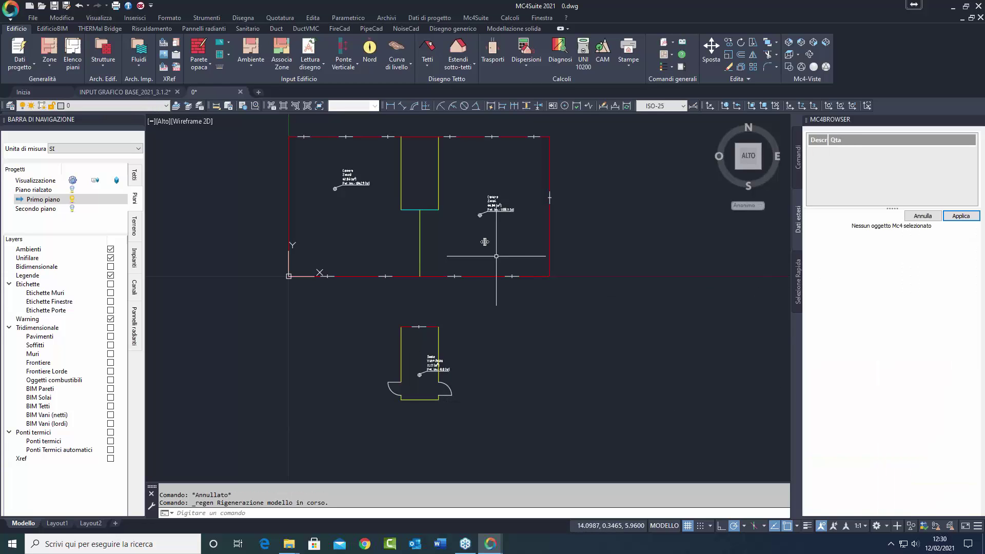
# Set the structure of both wall segments closing the stairwell's south side on Primo piano to Divisorio15.
pyautogui.scroll(5, 423, 205)
pyautogui.click(391, 222)
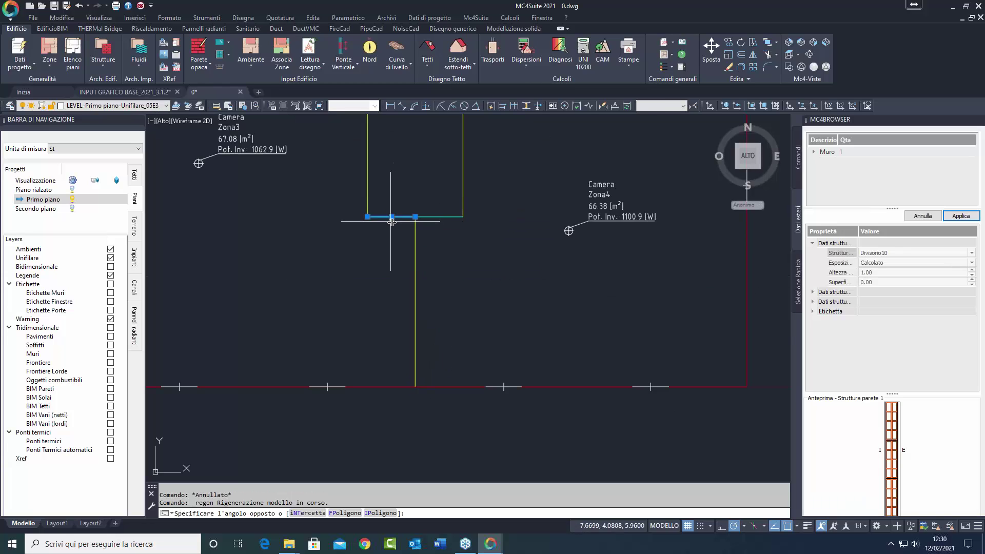
pyautogui.click(449, 234)
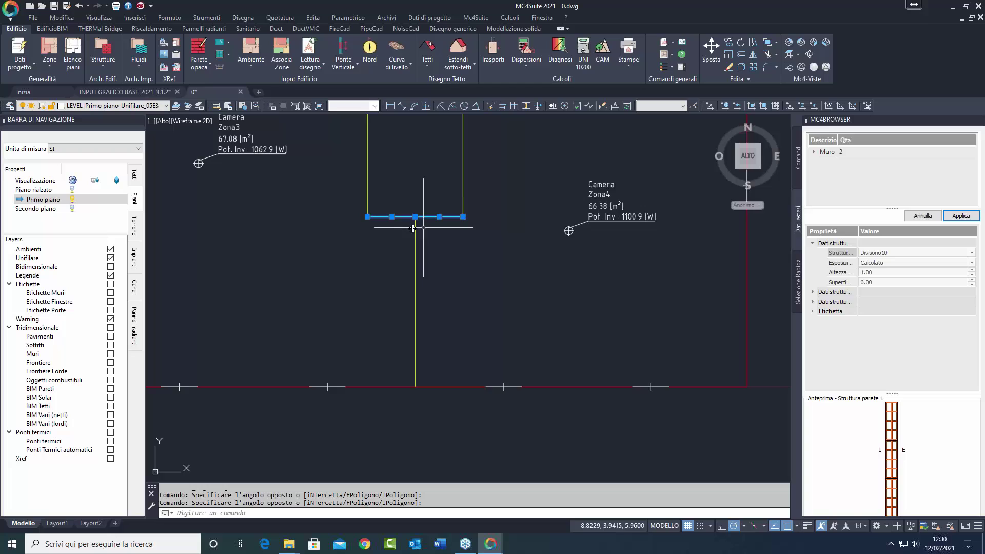
pyautogui.click(885, 252)
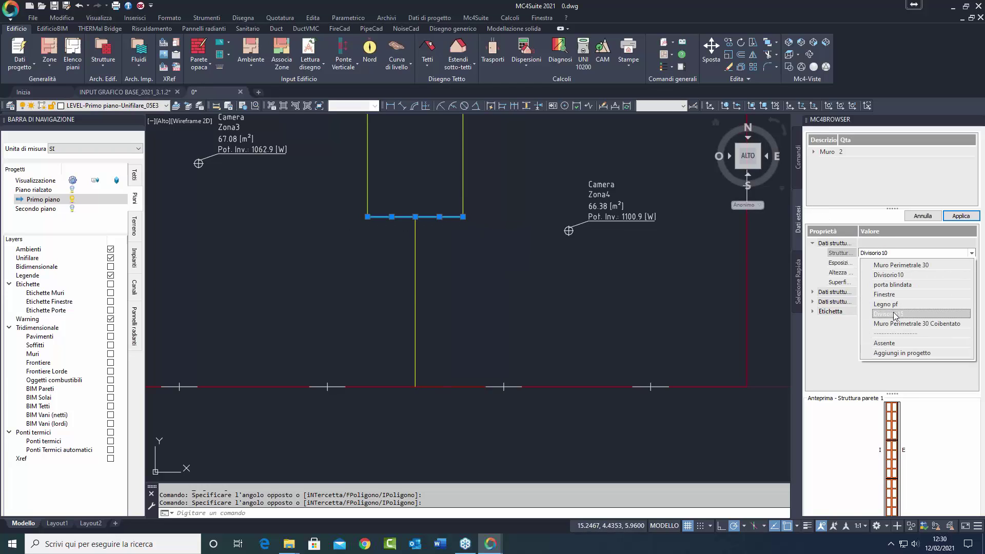
pyautogui.click(895, 313)
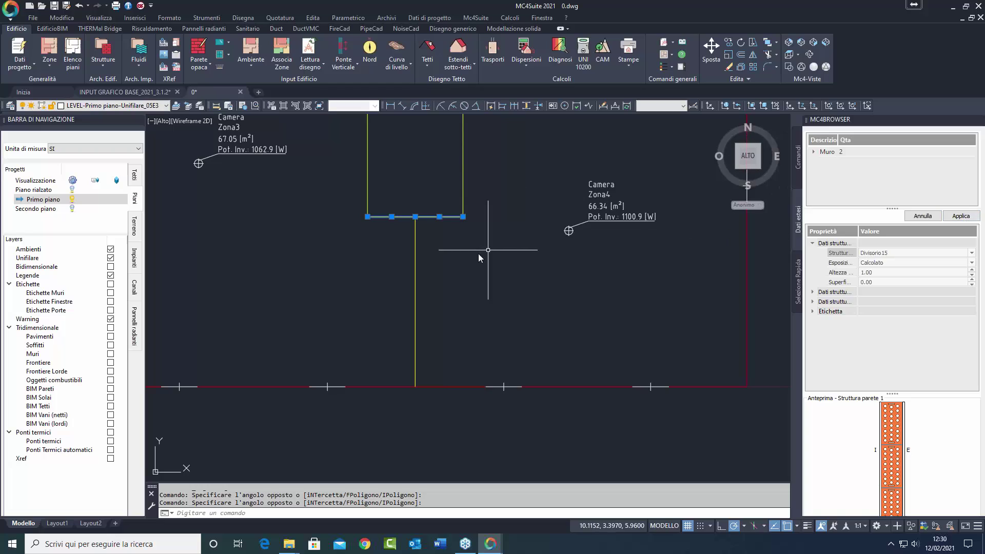
pyautogui.press('Escape')
pyautogui.scroll(-2, 417, 218)
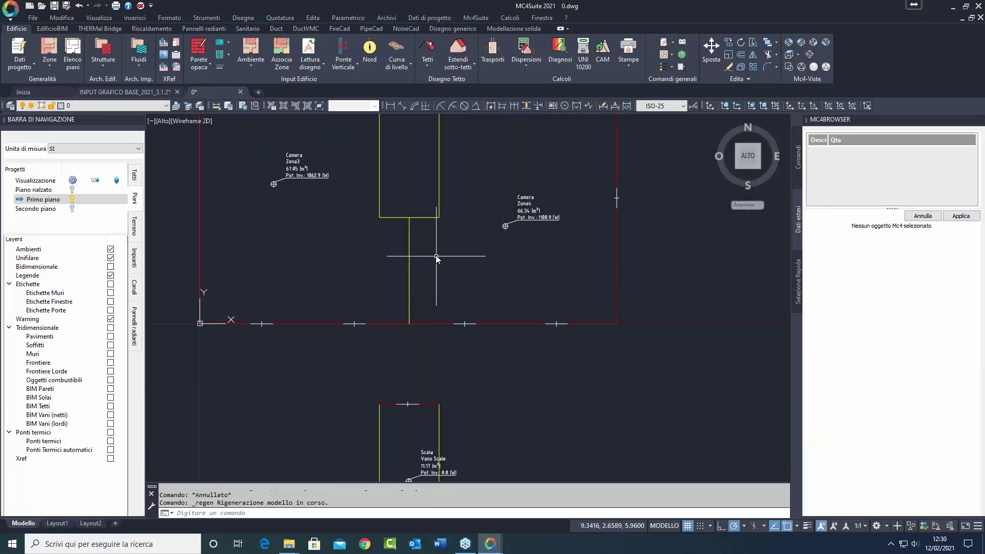
pyautogui.moveTo(448, 246); pyautogui.dragTo(446, 296, button='middle')
pyautogui.scroll(-2, 405, 236)
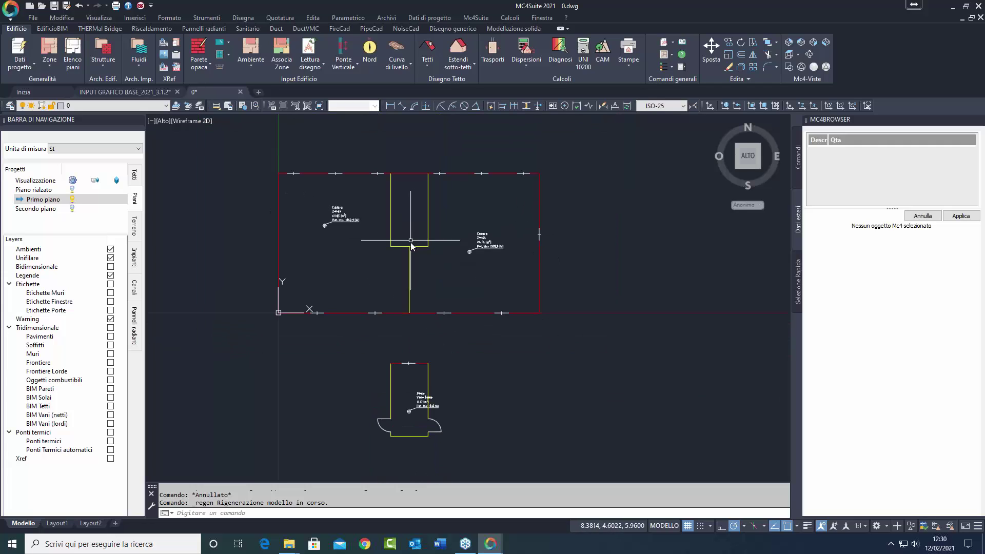
# Move both doors of the detached Scala room onto the stairwell's east and west walls on Primo piano.
pyautogui.click(386, 433)
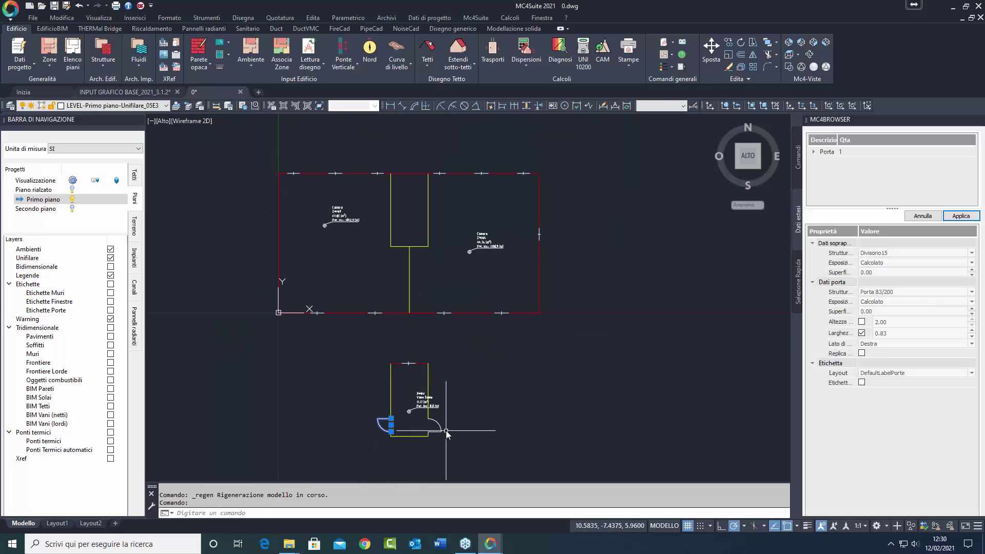
pyautogui.click(441, 430)
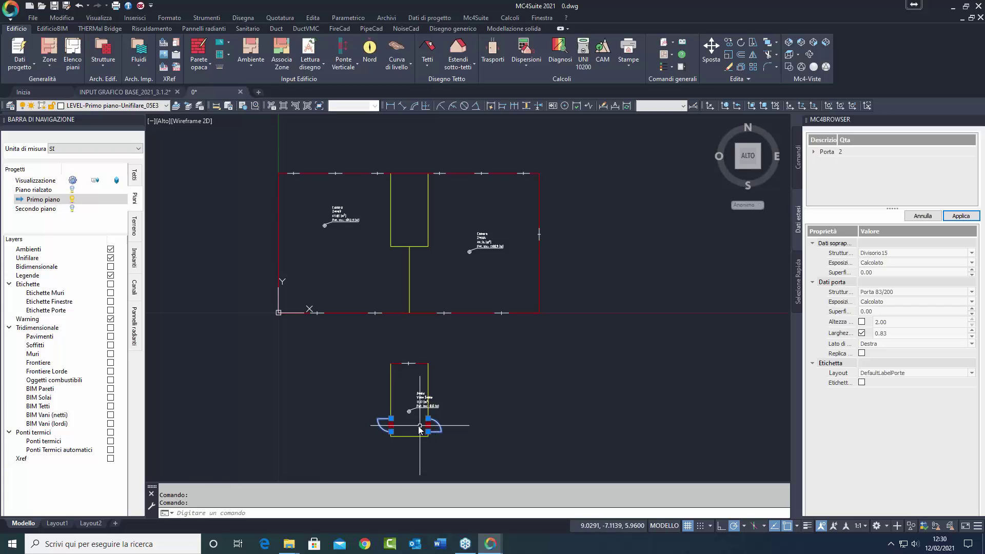
pyautogui.click(391, 425)
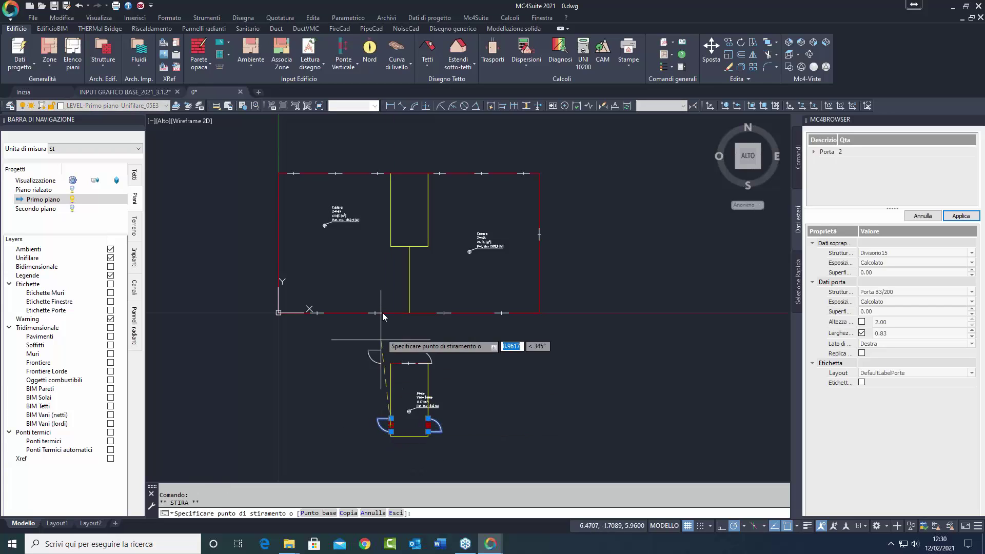
pyautogui.click(390, 235)
pyautogui.press('Escape')
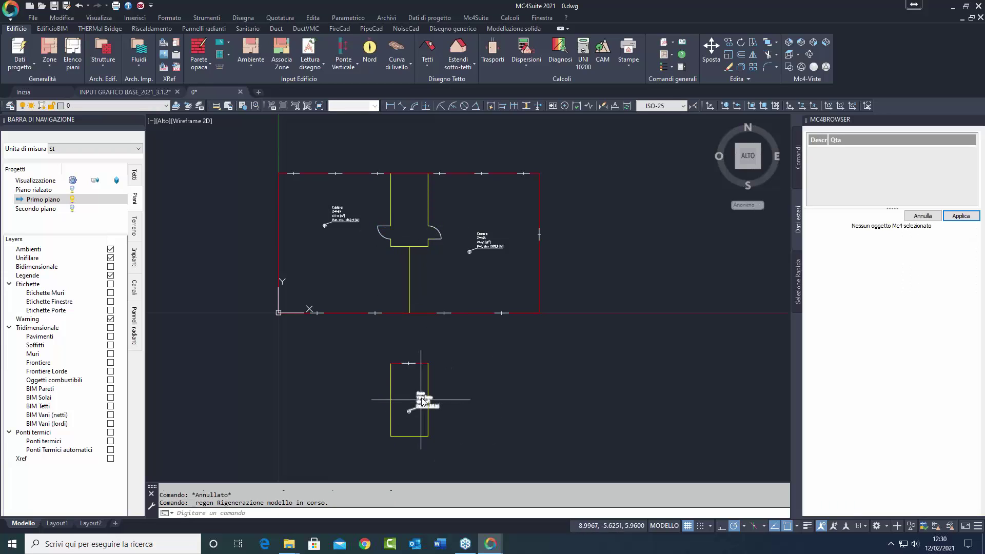
# Move the detached Scala room's window onto the perimeter wall closing the stairwell's north side.
pyautogui.click(409, 363)
pyautogui.click(409, 362)
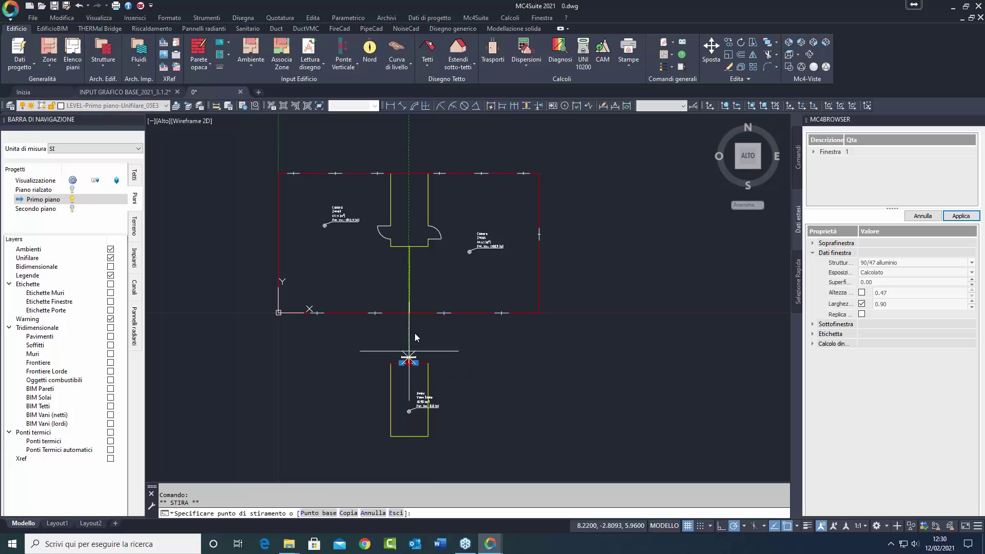
pyautogui.click(429, 173)
pyautogui.press('Escape')
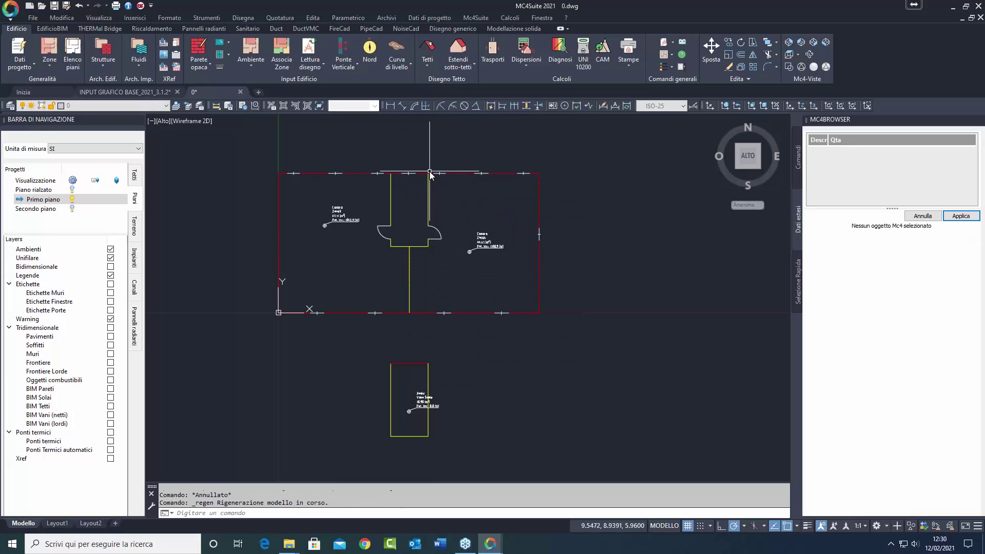
# Delete the leftover detached Scala room walls and room marker below the Primo piano plan.
pyautogui.click(461, 348)
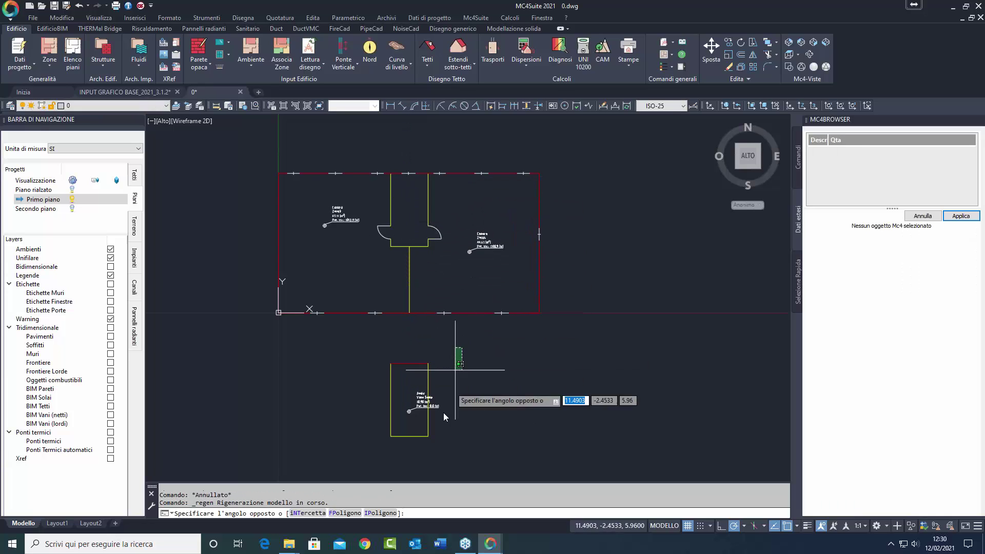
pyautogui.click(376, 450)
pyautogui.press('Delete')
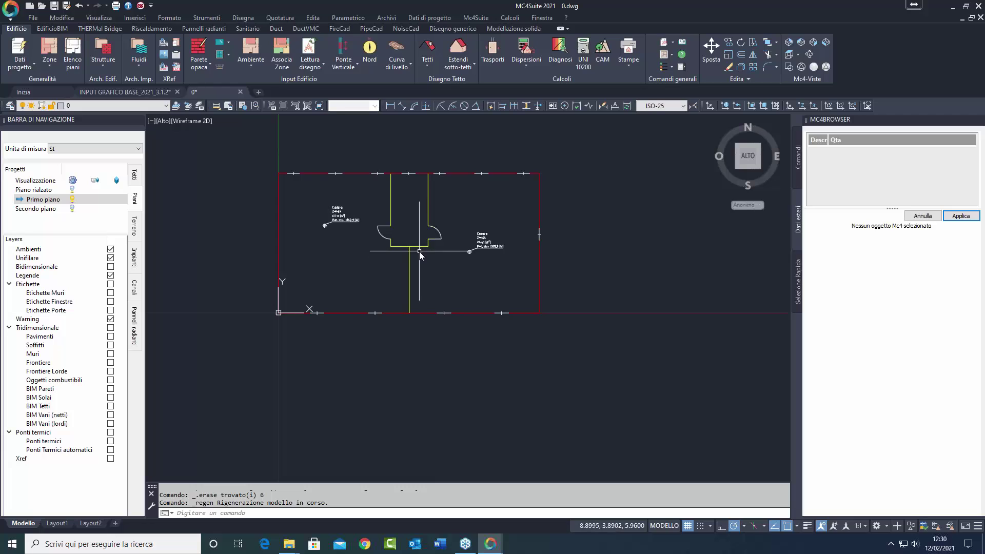
# Make Secondo piano the current floor and set the stairwell outline's south wall structure to Divisorio15.
pyautogui.click(51, 208)
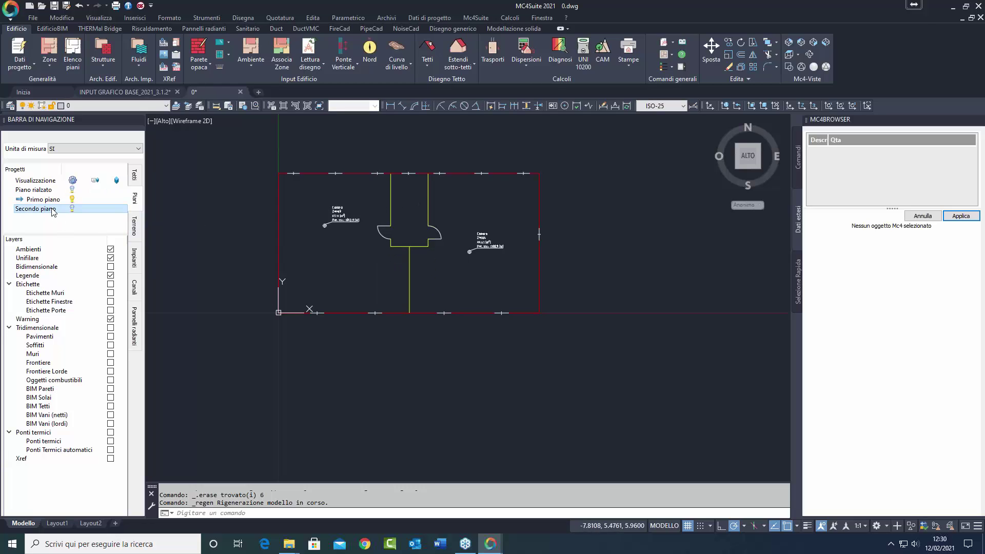
pyautogui.moveTo(521, 386); pyautogui.dragTo(528, 351, button='middle')
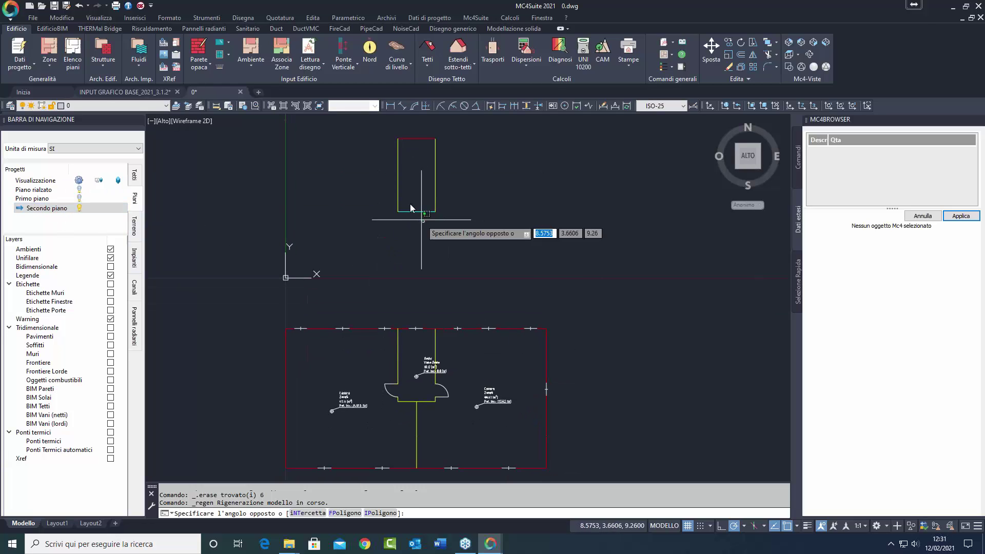
pyautogui.click(418, 211)
pyautogui.click(895, 252)
pyautogui.click(895, 252)
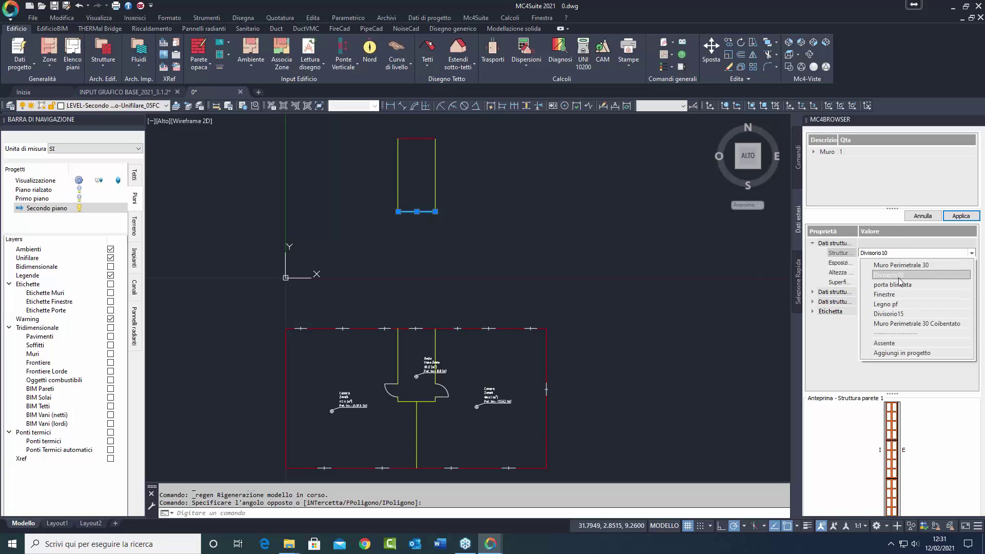
pyautogui.click(899, 317)
pyautogui.click(959, 216)
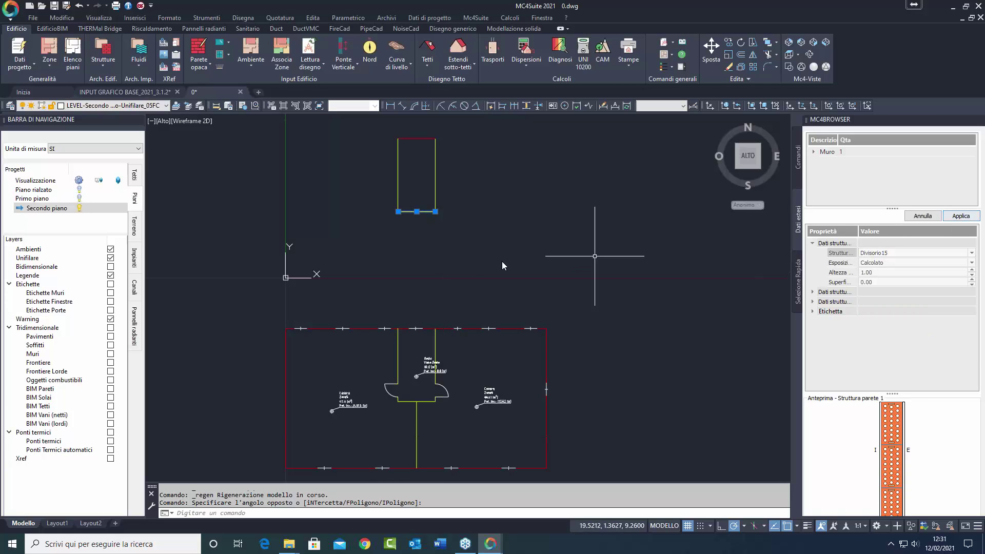
# Move the Secondo piano perimeter walls, windows, central partition and both Camera room markers 12 units up at 90°, leaving the Scala room in place.
pyautogui.moveTo(526, 307); pyautogui.dragTo(512, 210, button='middle')
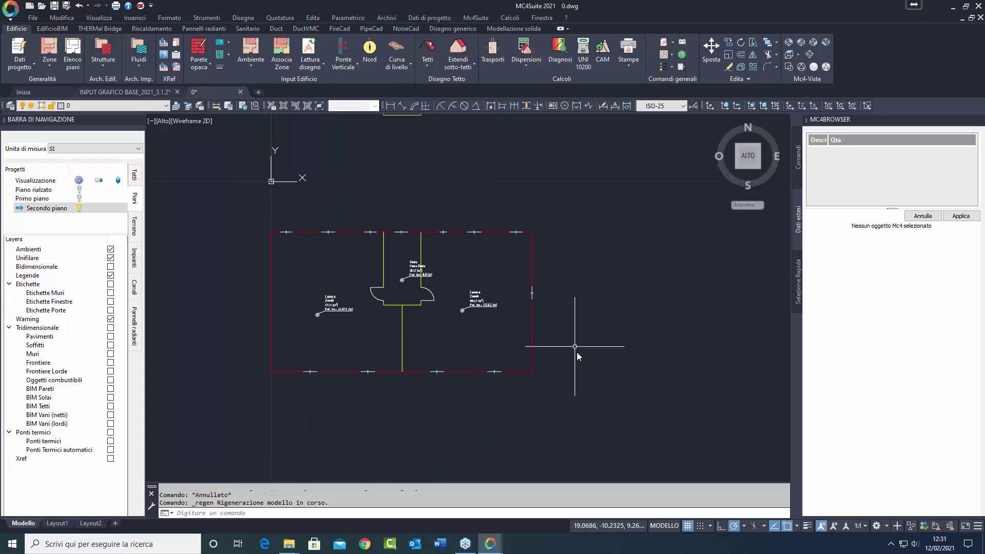
pyautogui.click(571, 393)
pyautogui.click(458, 212)
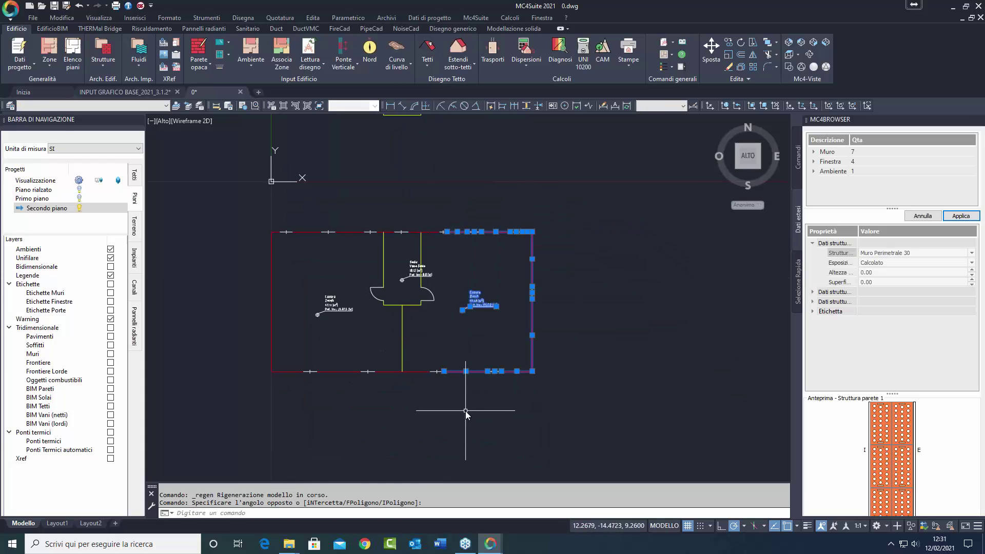
pyautogui.click(480, 411)
pyautogui.click(329, 344)
pyautogui.click(334, 344)
pyautogui.click(298, 297)
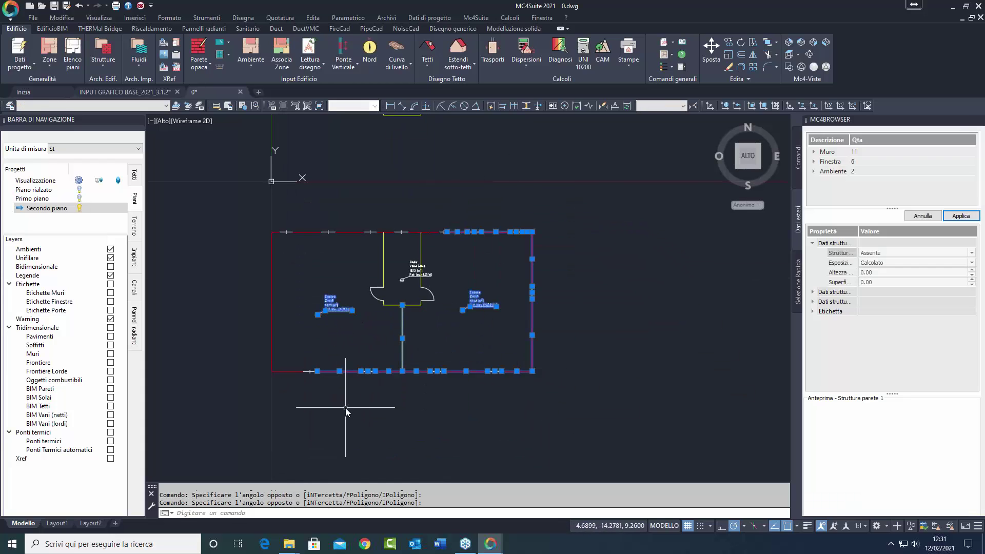
pyautogui.click(349, 406)
pyautogui.click(242, 219)
pyautogui.scroll(4, 370, 224)
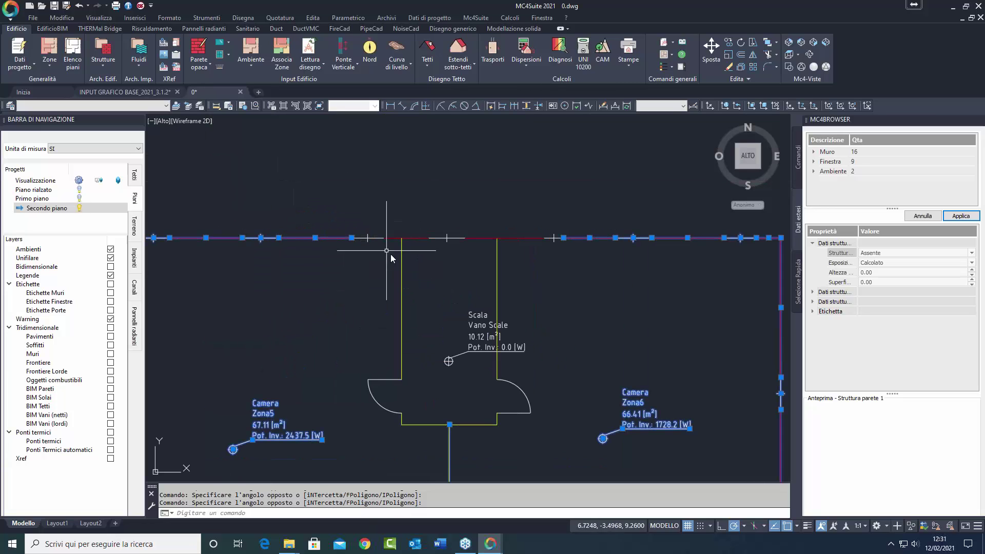
pyautogui.click(439, 243)
pyautogui.click(328, 220)
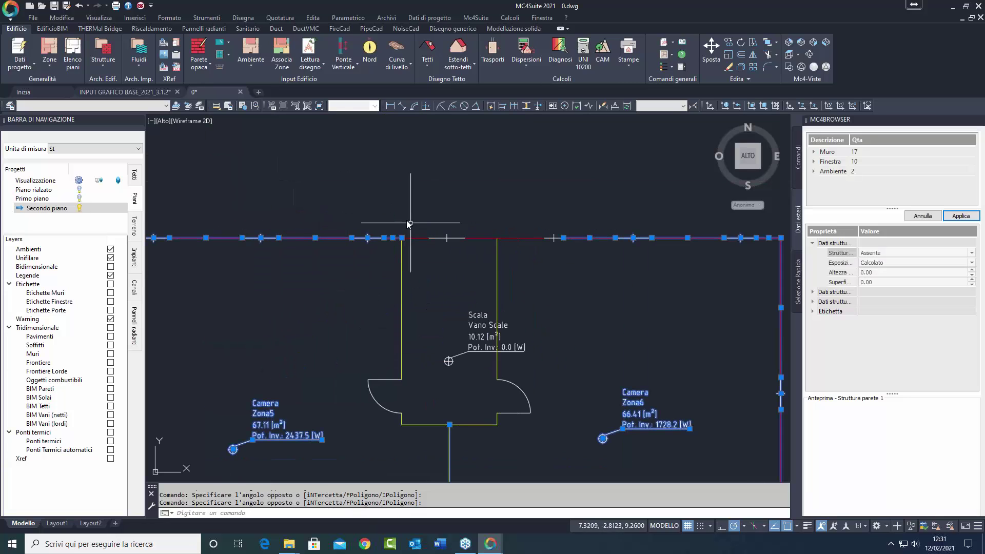
pyautogui.click(679, 260)
pyautogui.click(515, 206)
pyautogui.scroll(-3, 515, 207)
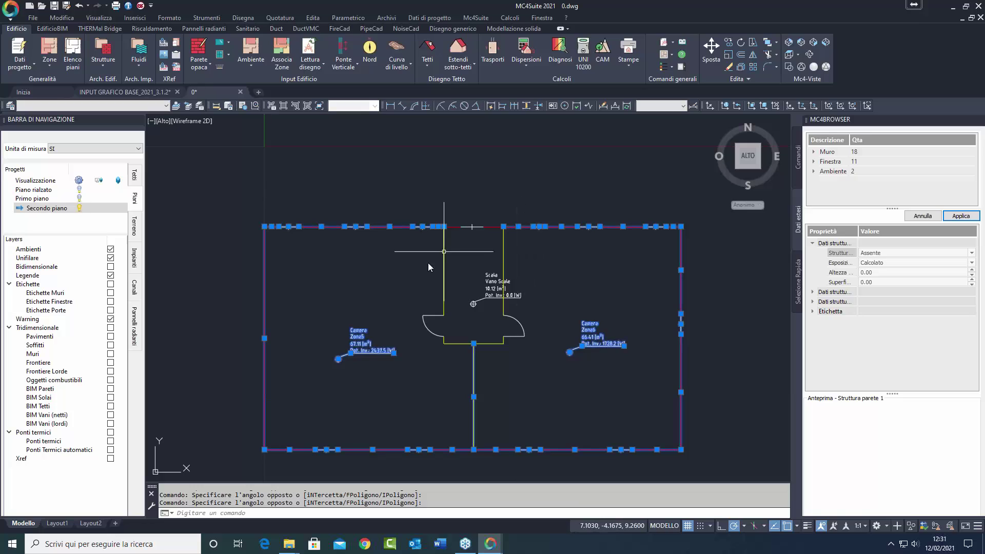
pyautogui.scroll(-2, 484, 245)
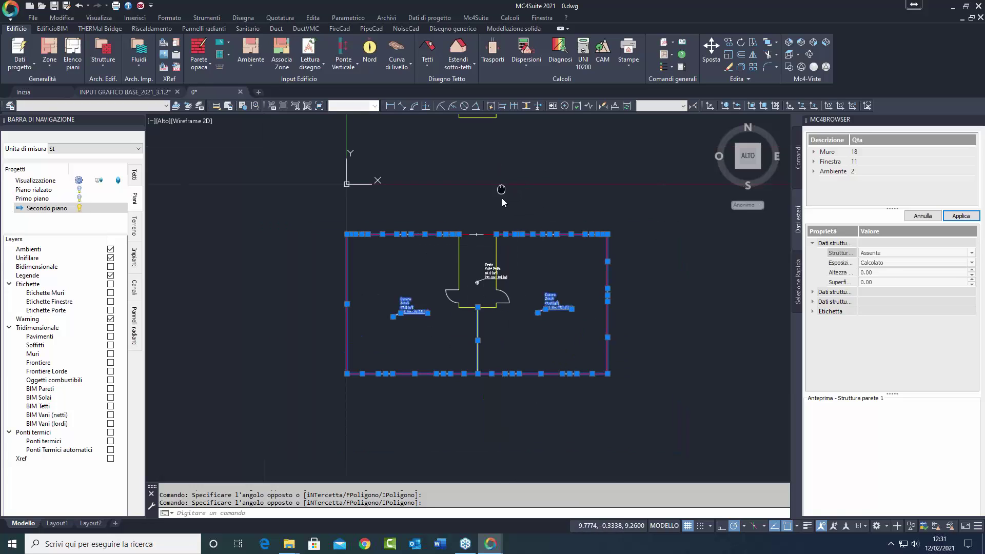
pyautogui.moveTo(502, 100); pyautogui.dragTo(509, 206, button='middle')
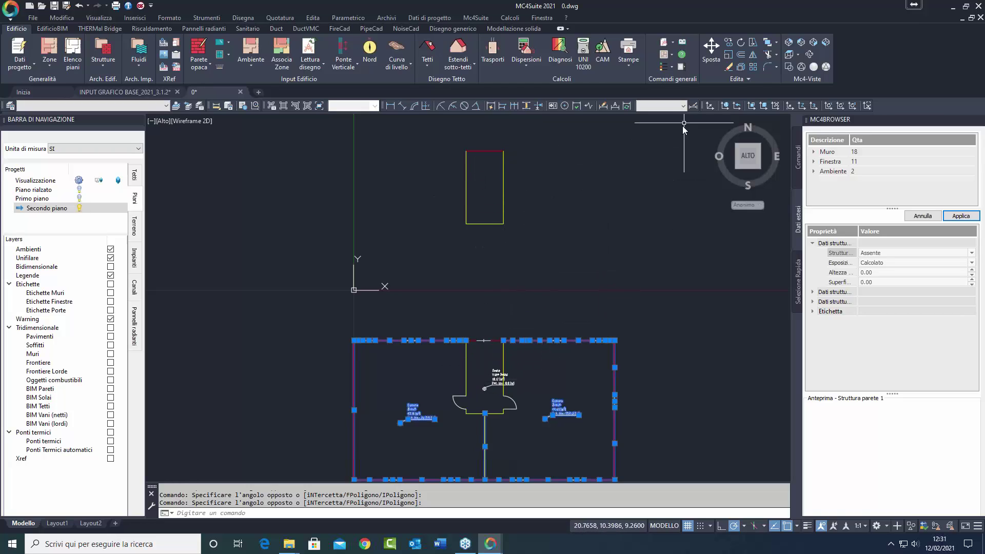
pyautogui.click(710, 49)
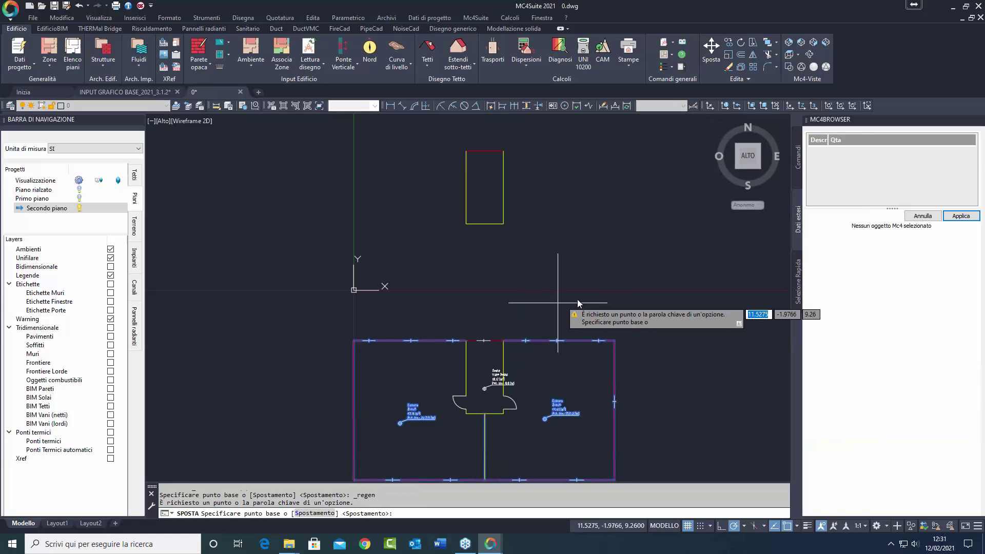
pyautogui.click(628, 309)
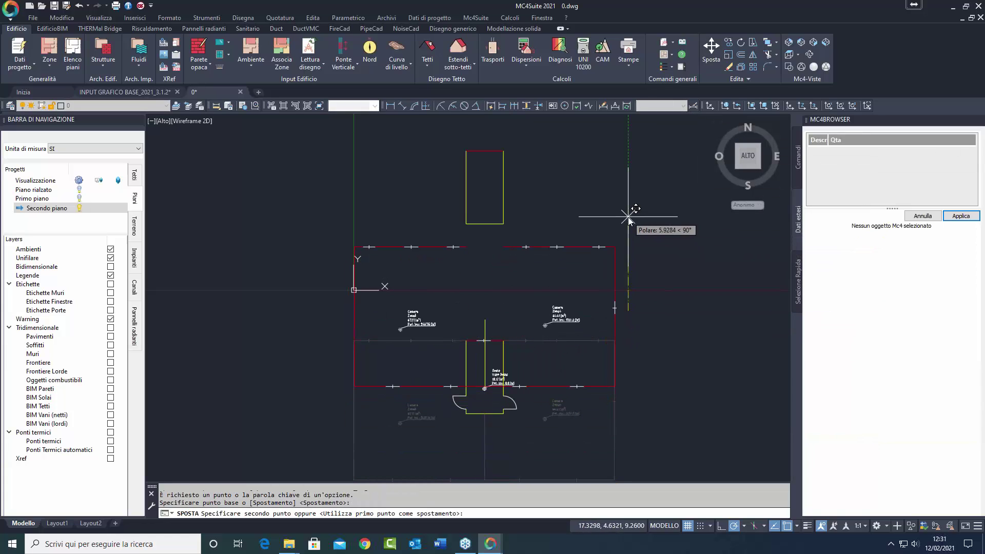
pyautogui.write('12')
pyautogui.press('Return')
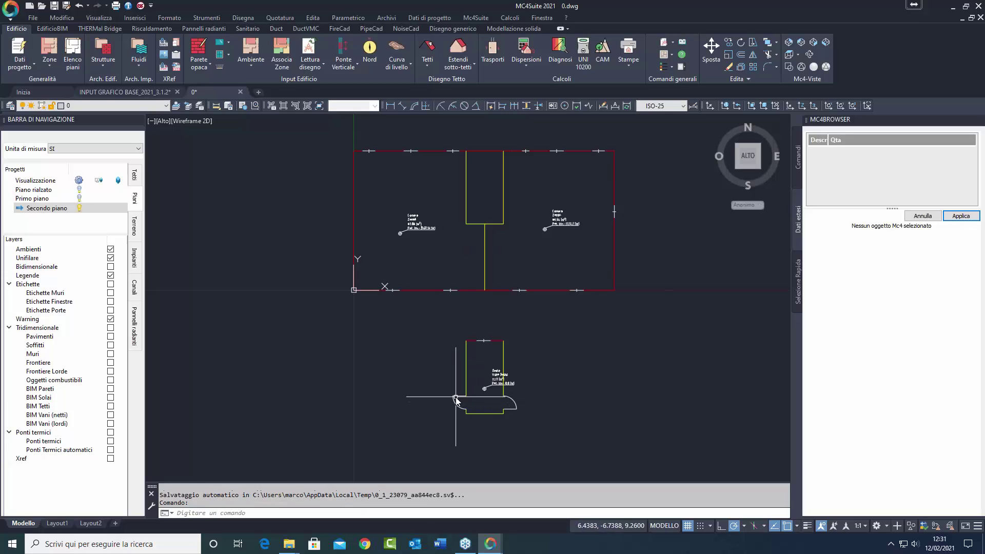
# Move the detached Scala room's north window and east door onto the matching stairwell walls on Secondo piano.
pyautogui.click(456, 399)
pyautogui.click(503, 405)
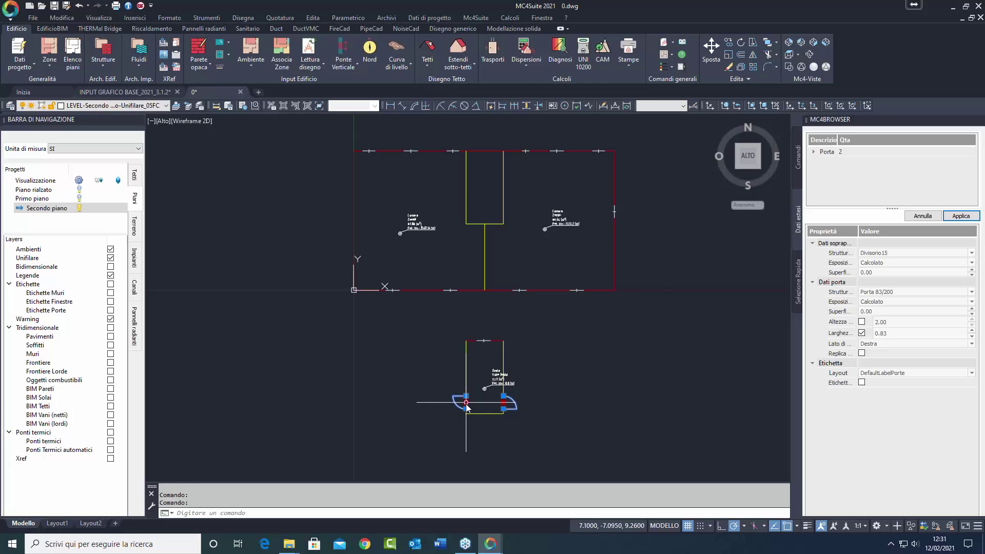
pyautogui.click(482, 343)
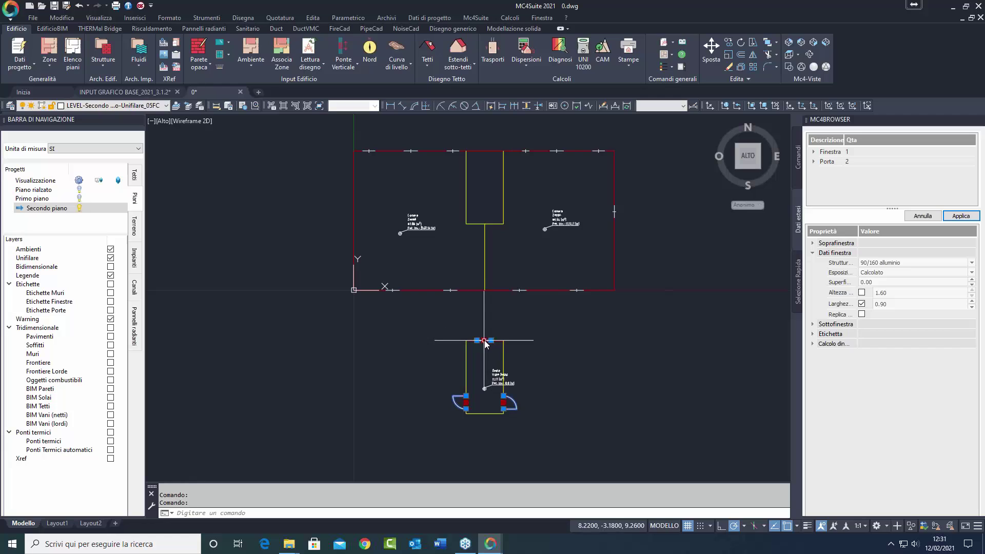
pyautogui.click(484, 341)
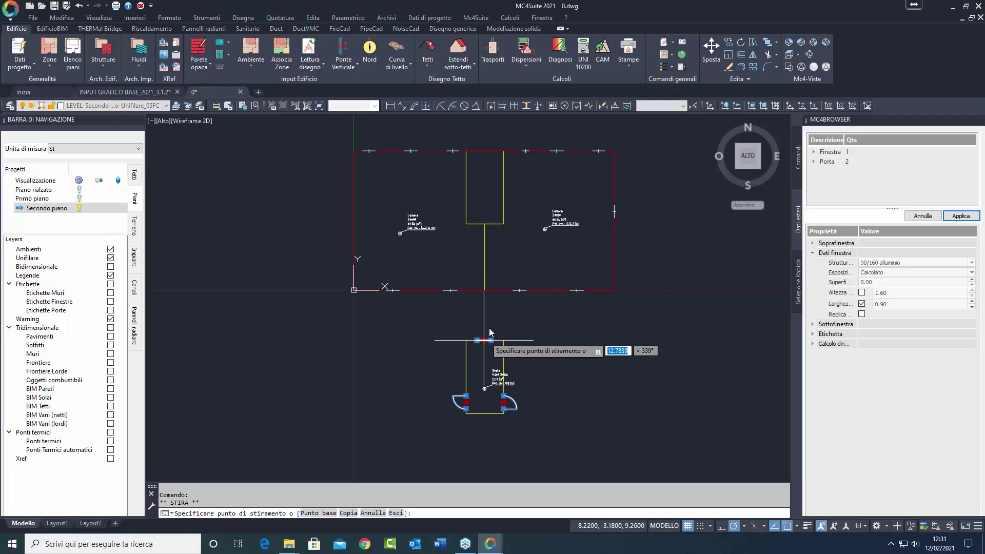
pyautogui.click(484, 152)
pyautogui.click(561, 293)
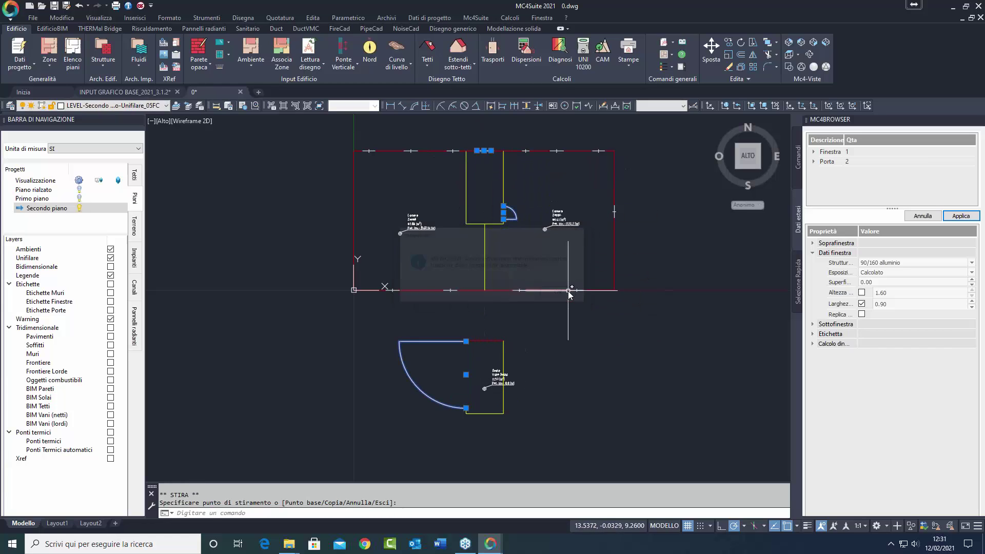
# Turn off the width override of the stretched west door and move the door onto the stairwell's west wall.
pyautogui.click(451, 342)
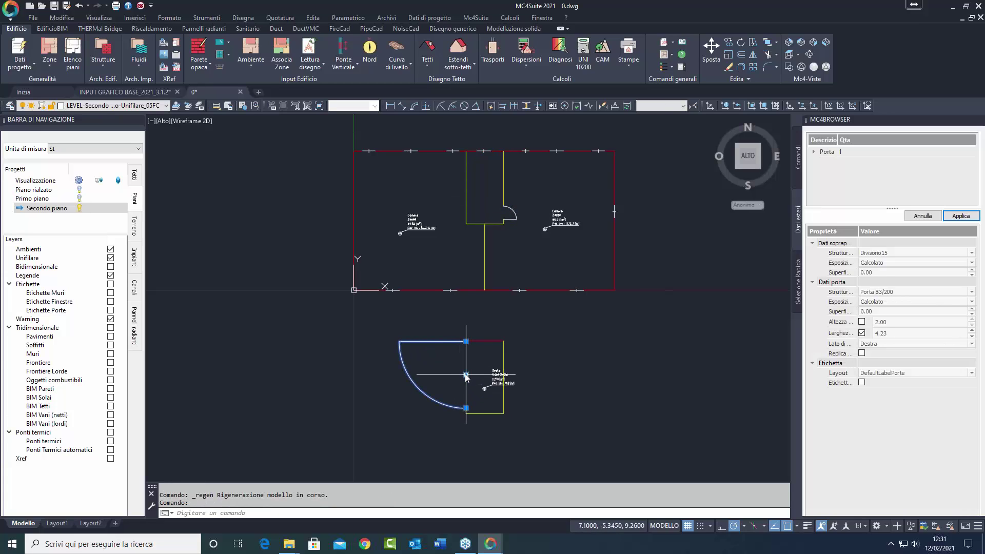
pyautogui.click(861, 333)
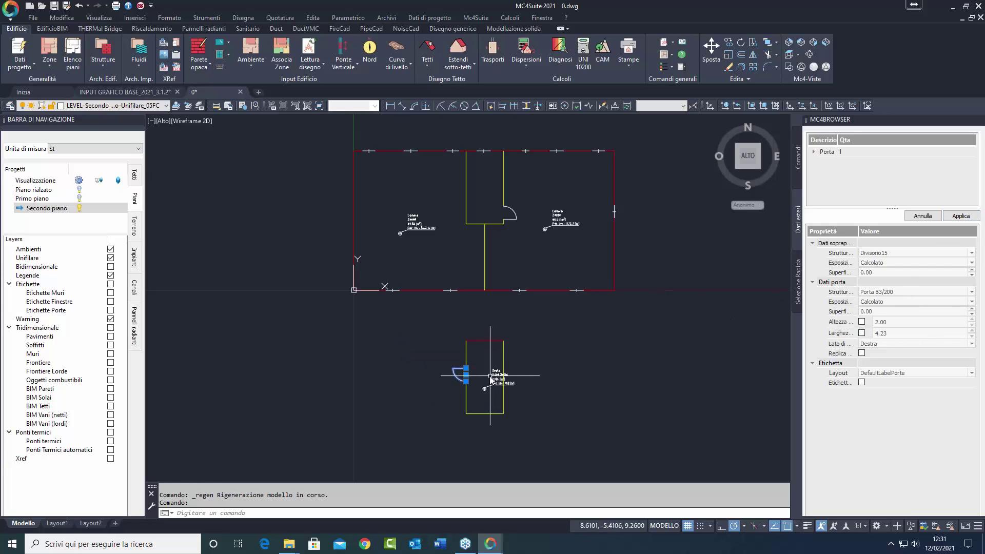
pyautogui.click(466, 374)
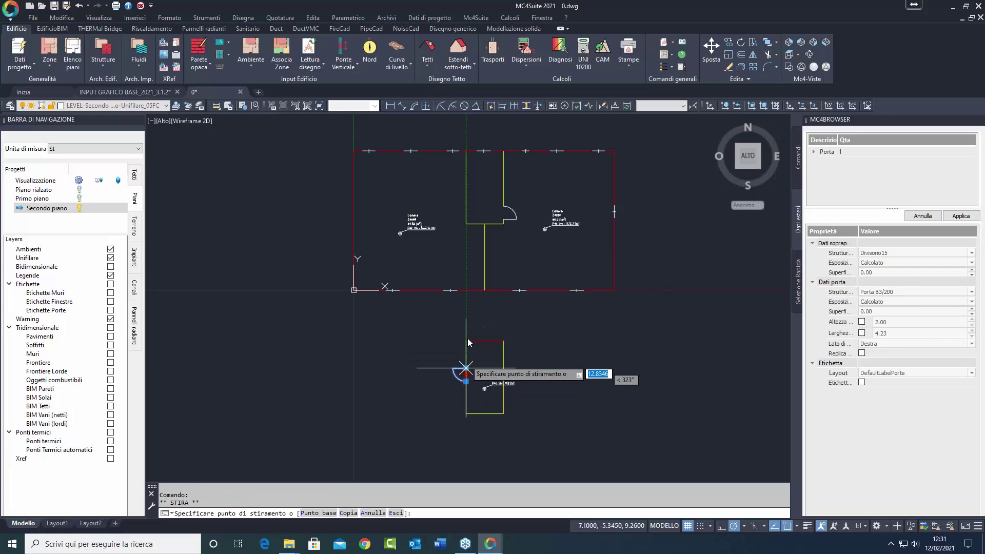
pyautogui.click(463, 204)
pyautogui.press('Escape')
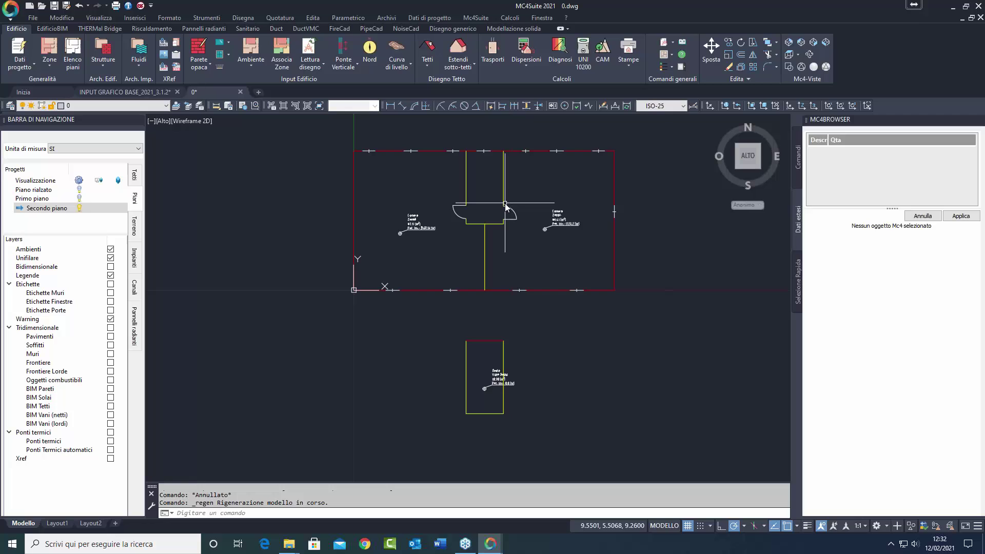
pyautogui.press('Escape')
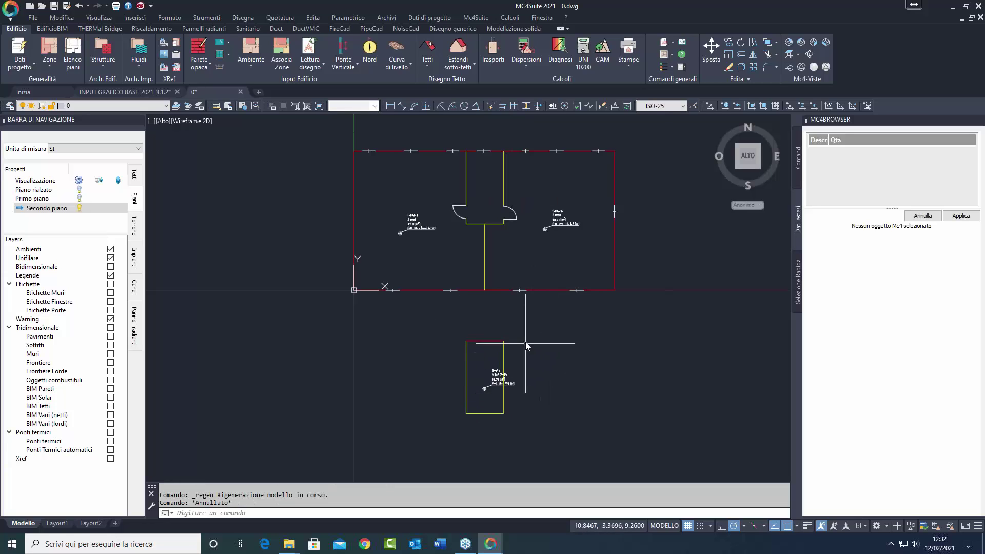
# Delete the leftover detached Scala room walls and room marker below the Secondo piano plan.
pyautogui.click(523, 329)
pyautogui.click(448, 425)
pyautogui.press('Delete')
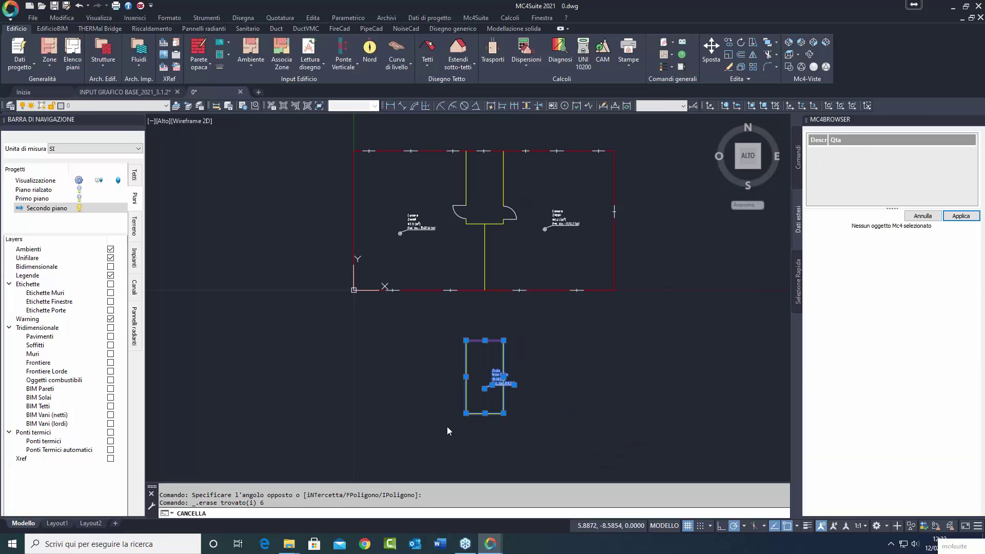
# Switch to the north-east isometric view and display Primo piano and Piano rialzato together with Secondo piano.
pyautogui.click(789, 42)
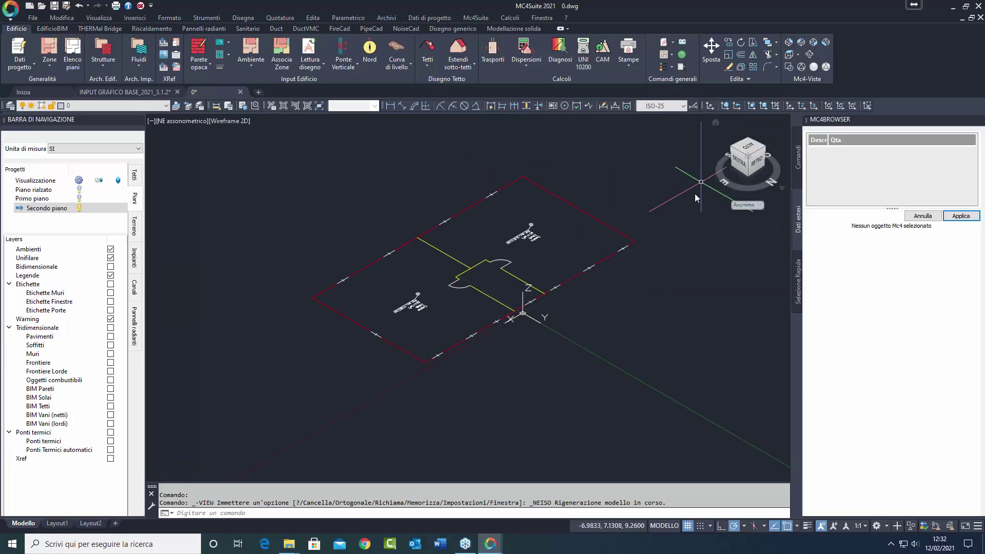
pyautogui.click(79, 198)
pyautogui.click(79, 189)
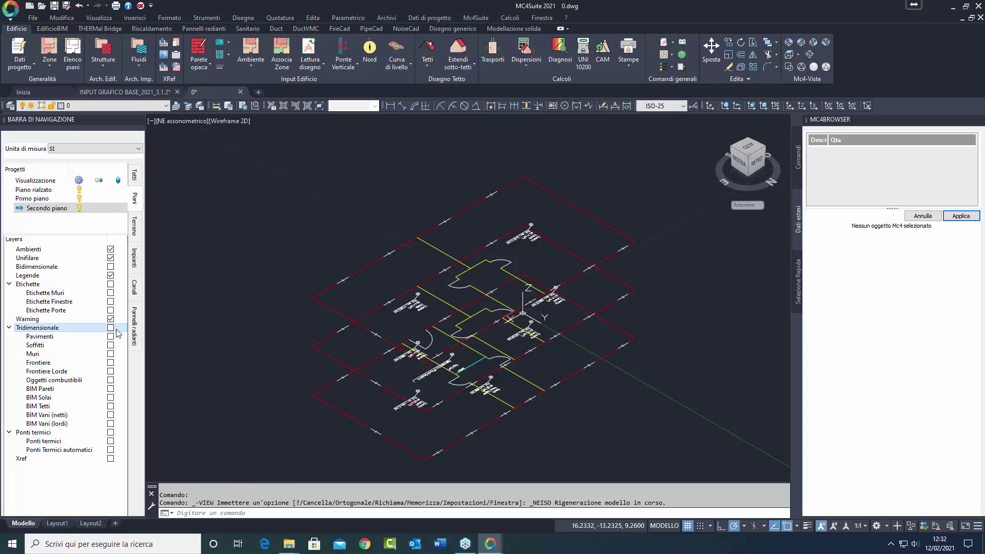
# Display the three floors as 3D solids shaded with edges, hide floor and ceiling slabs, and orbit to look down into the building.
pyautogui.click(110, 329)
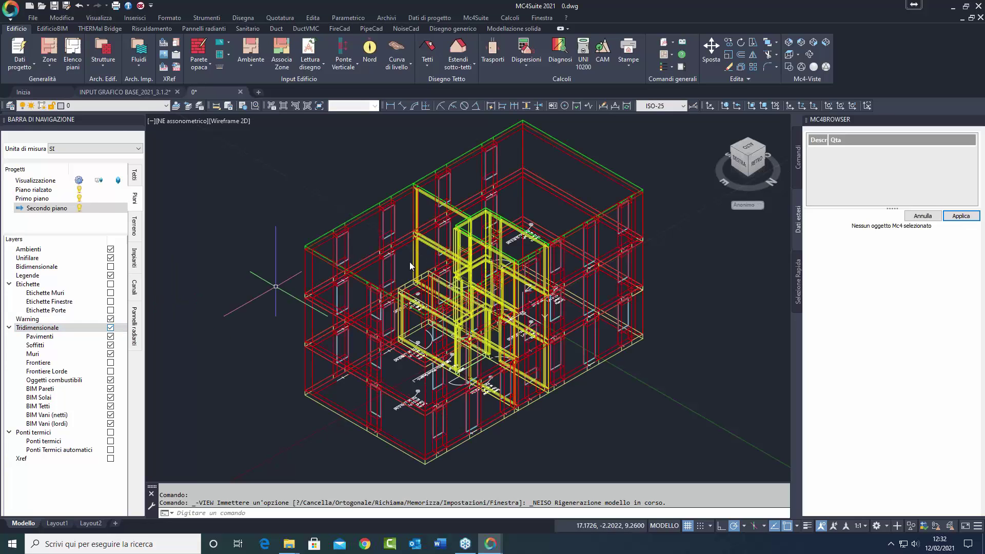
pyautogui.click(826, 67)
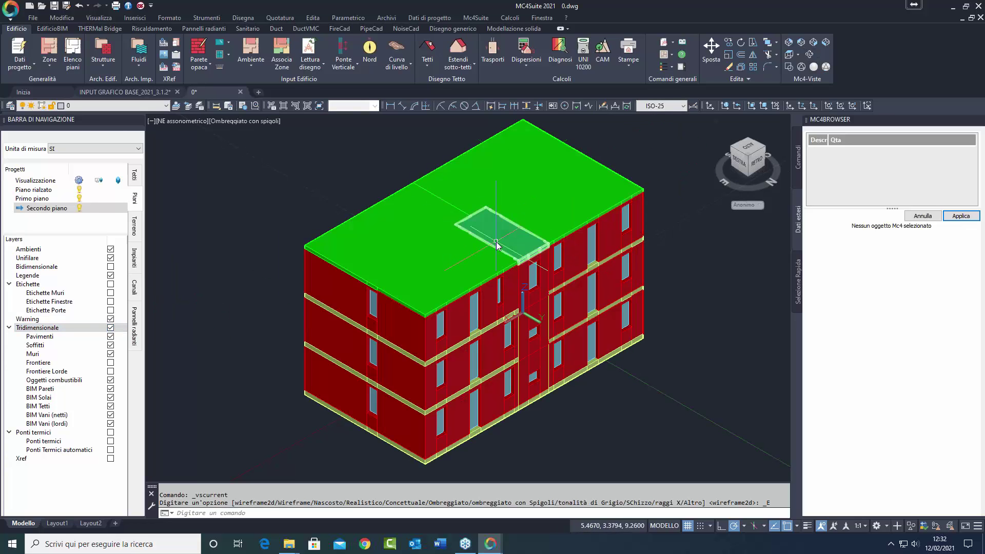
pyautogui.click(110, 337)
pyautogui.click(110, 345)
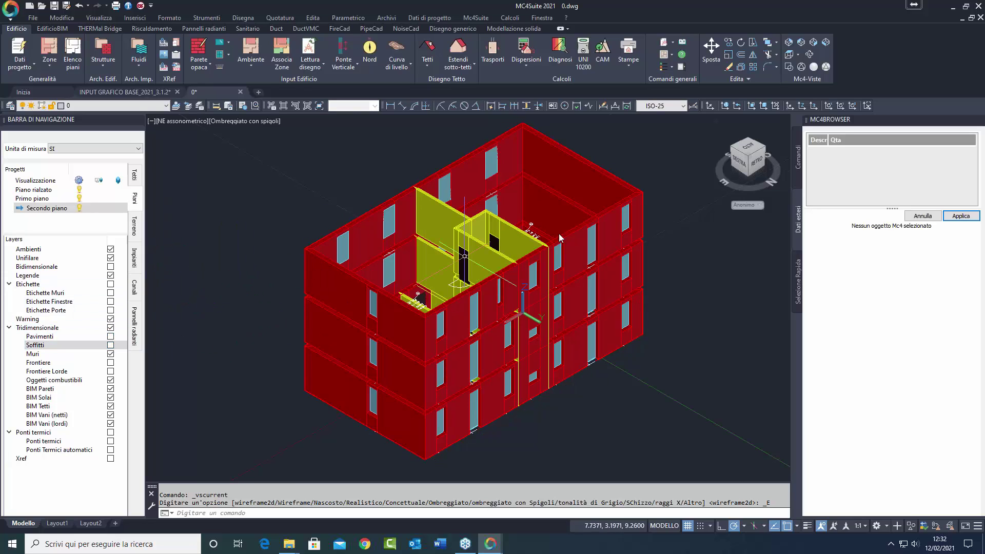
pyautogui.click(809, 54)
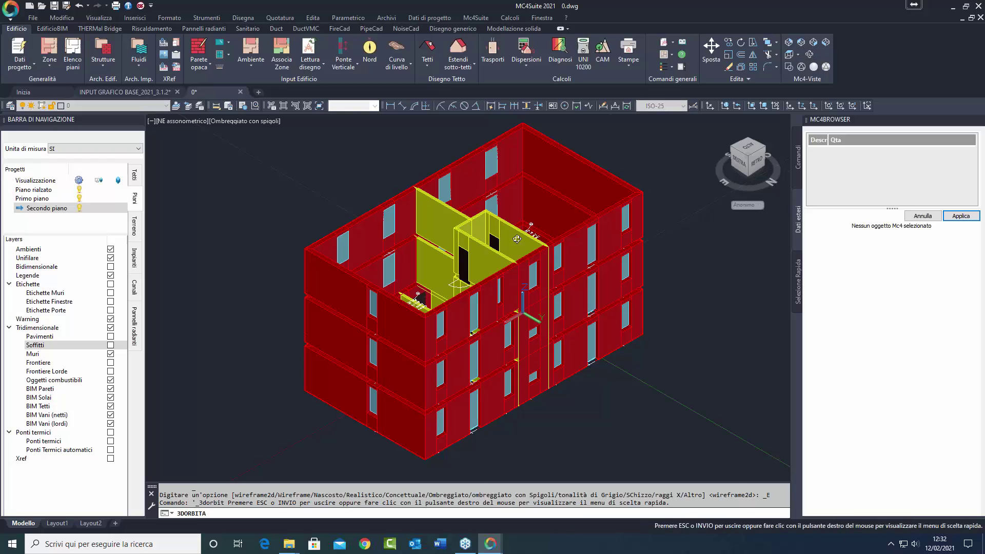
pyautogui.moveTo(494, 251); pyautogui.dragTo(482, 325)
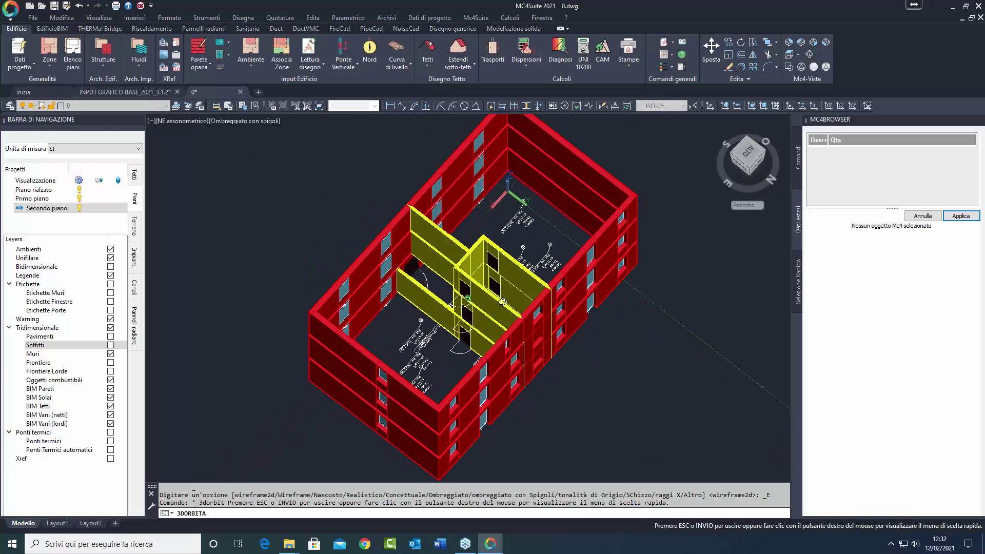
pyautogui.press('Escape')
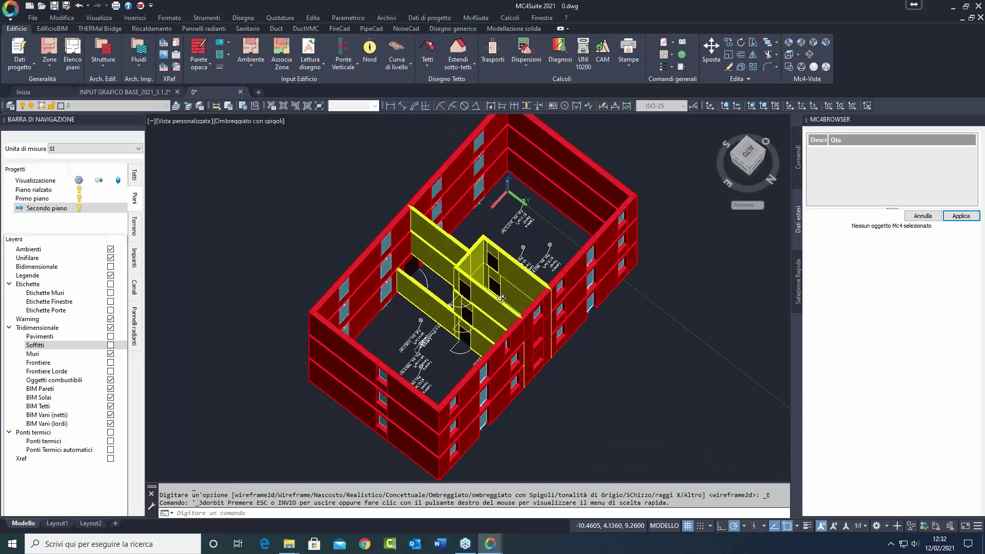
# Show the floor slabs (Pavimenti) again and orbit the model to inspect the stairwell from the north side.
pyautogui.click(110, 336)
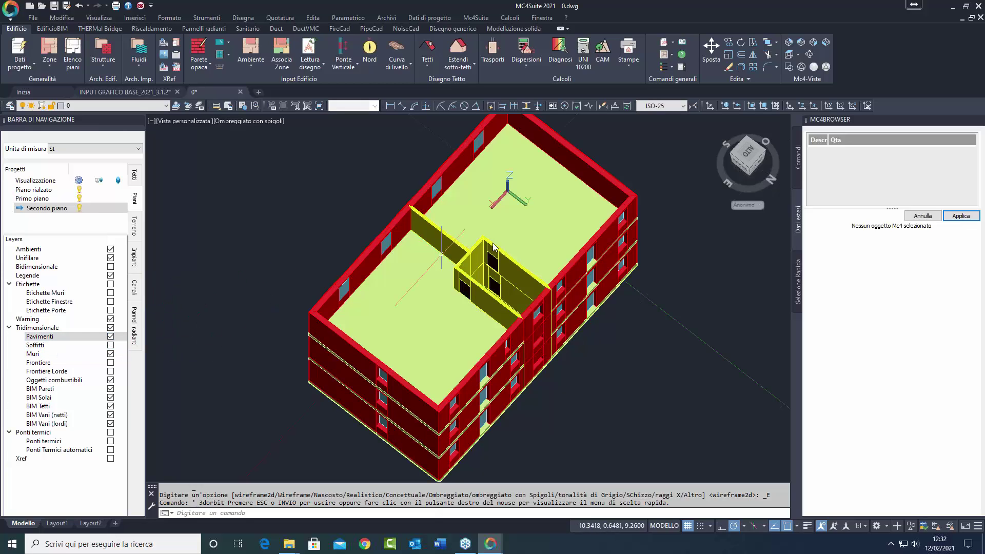
pyautogui.scroll(2, 525, 235)
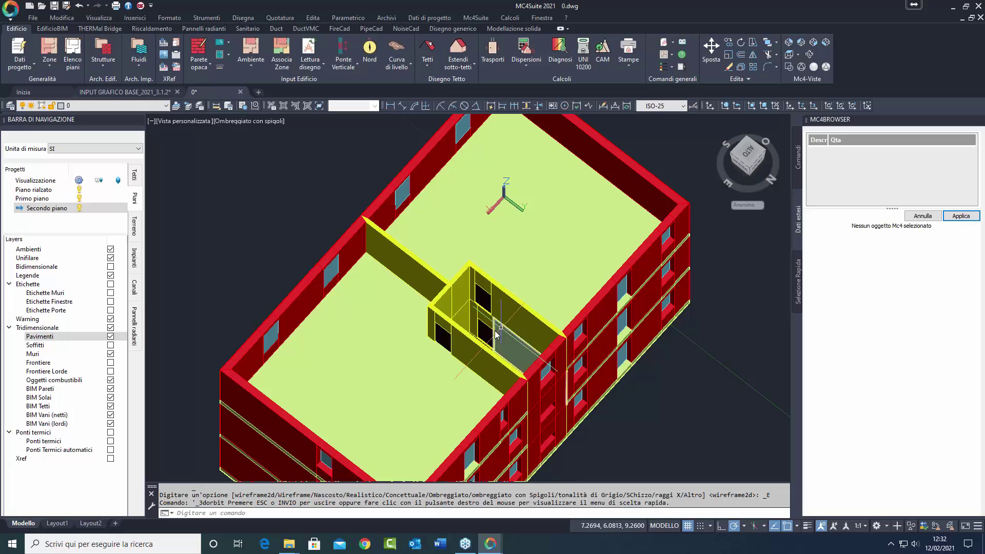
pyautogui.click(811, 58)
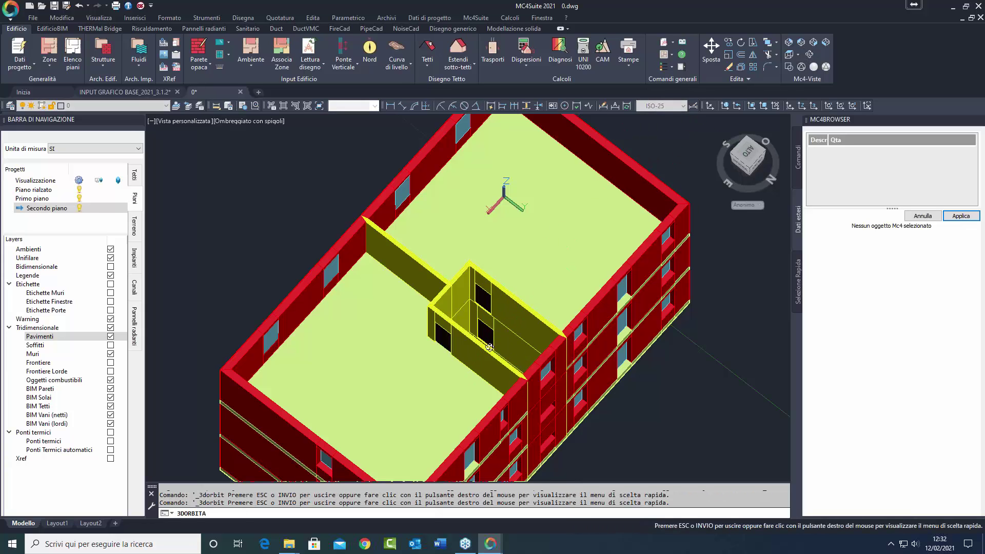
pyautogui.moveTo(488, 349); pyautogui.dragTo(440, 326)
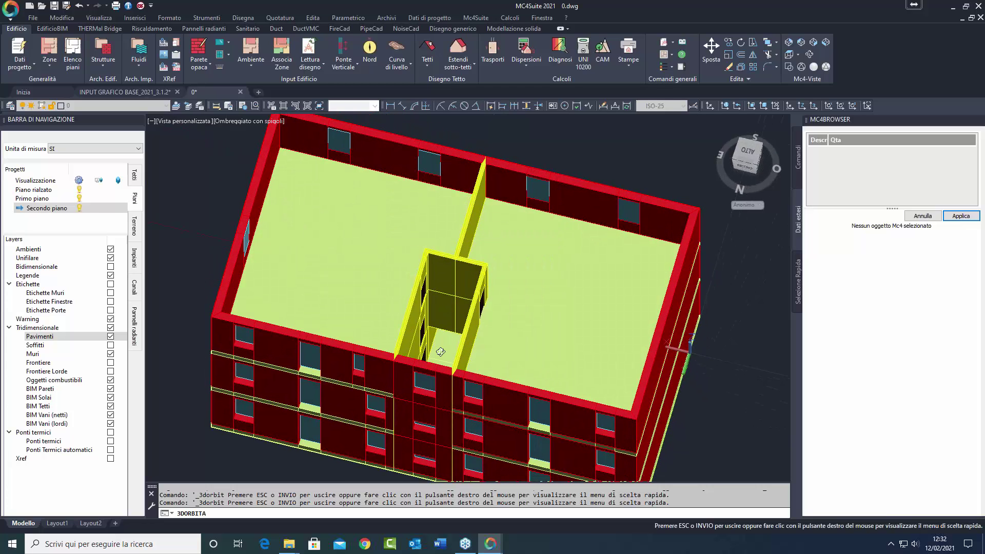
pyautogui.press('Escape')
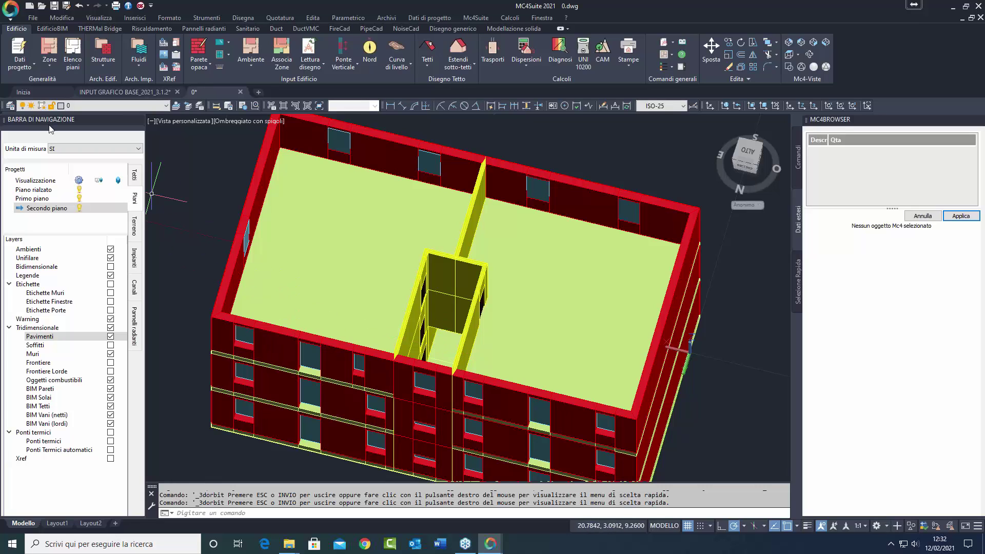
# Hide Secondo piano and Primo piano to examine the stairwell on Piano rialzato, and display Primo piano again.
pyautogui.click(80, 207)
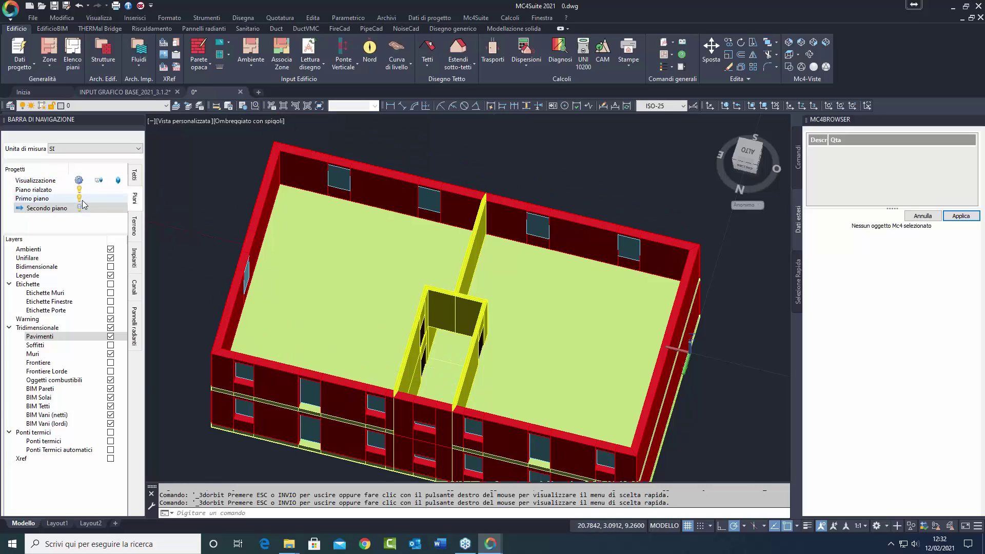
pyautogui.click(80, 199)
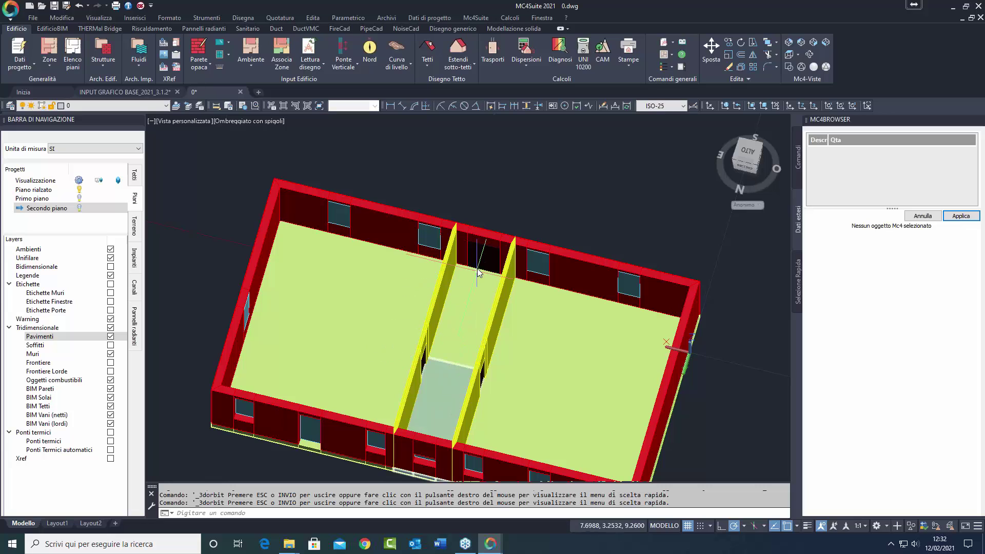
pyautogui.moveTo(484, 296); pyautogui.dragTo(503, 242, button='middle')
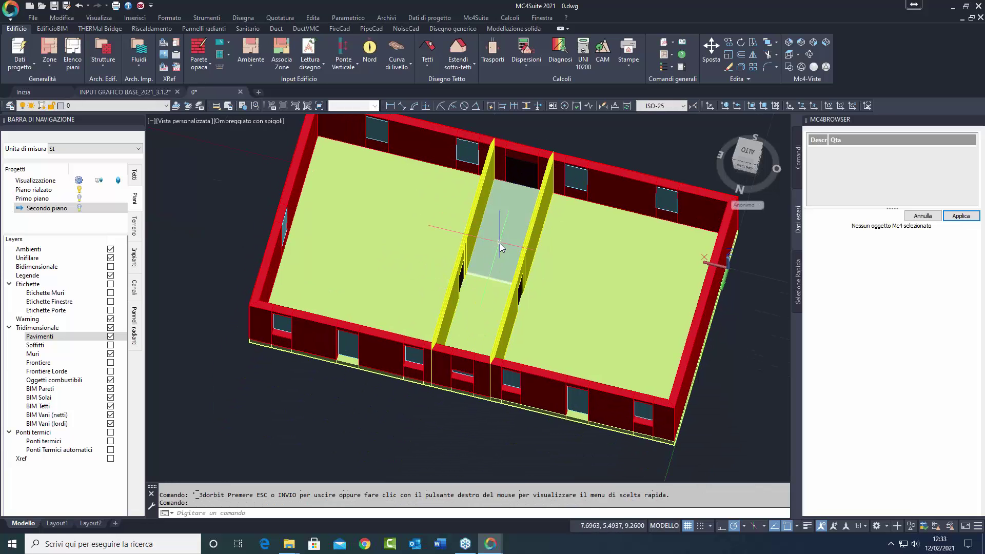
pyautogui.click(80, 198)
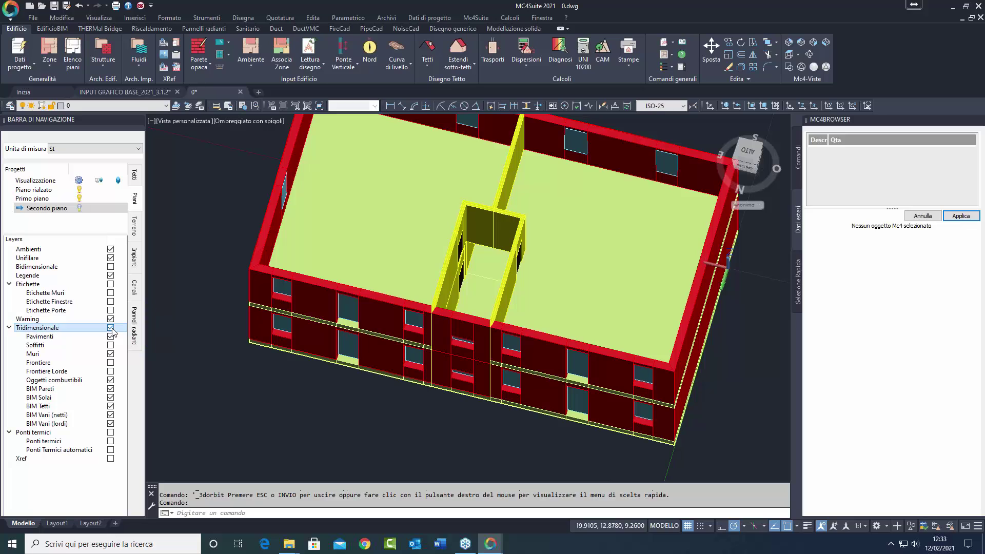
# Show the ceiling slabs (Soffitti) over Primo piano and inspect the stairwell opening from above.
pyautogui.click(110, 345)
pyautogui.scroll(2, 478, 266)
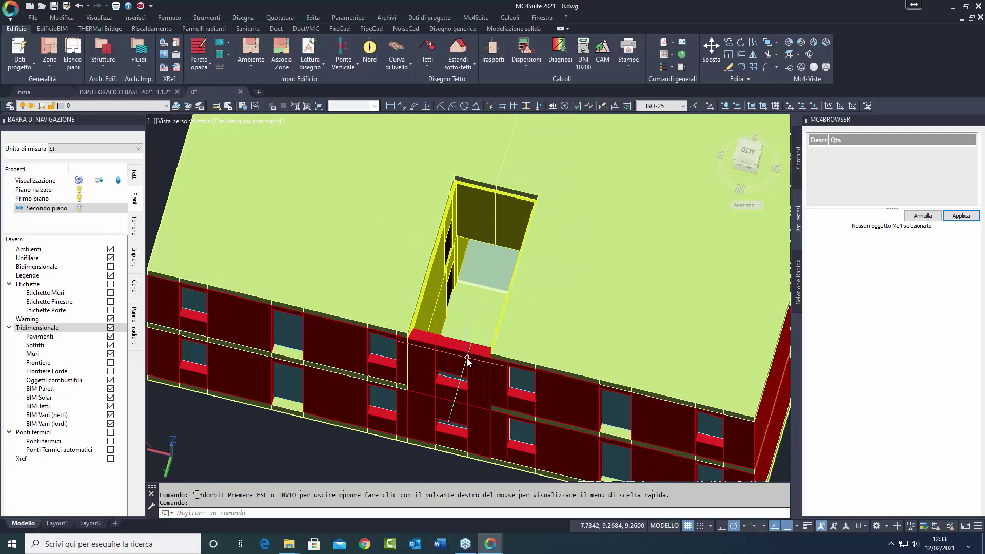
pyautogui.keyDown('shift'); pyautogui.moveTo(520, 194); pyautogui.dragTo(494, 256, button='middle'); pyautogui.keyUp('shift')
# Display Secondo piano again without ceiling slabs and look down the full-height stairwell to its floor.
pyautogui.click(79, 208)
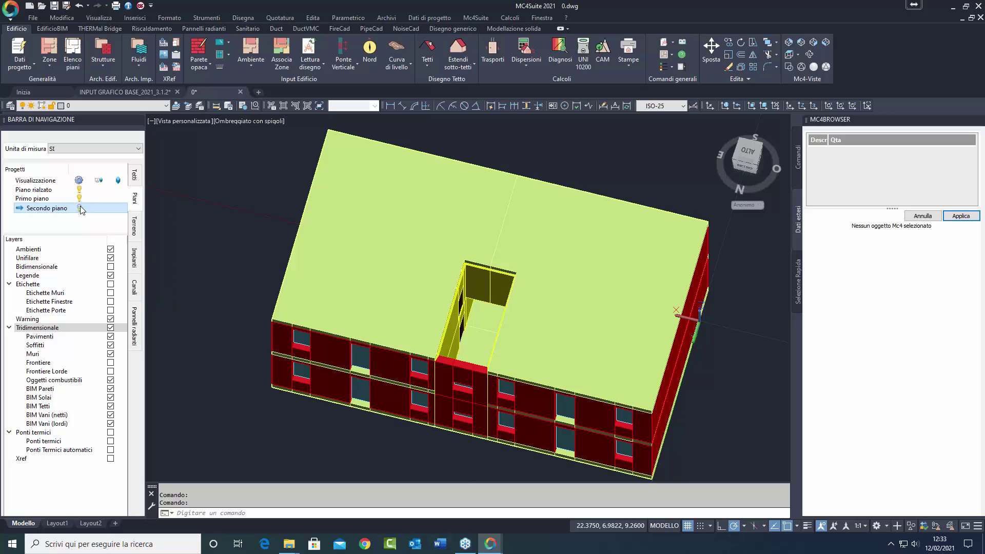
pyautogui.click(110, 346)
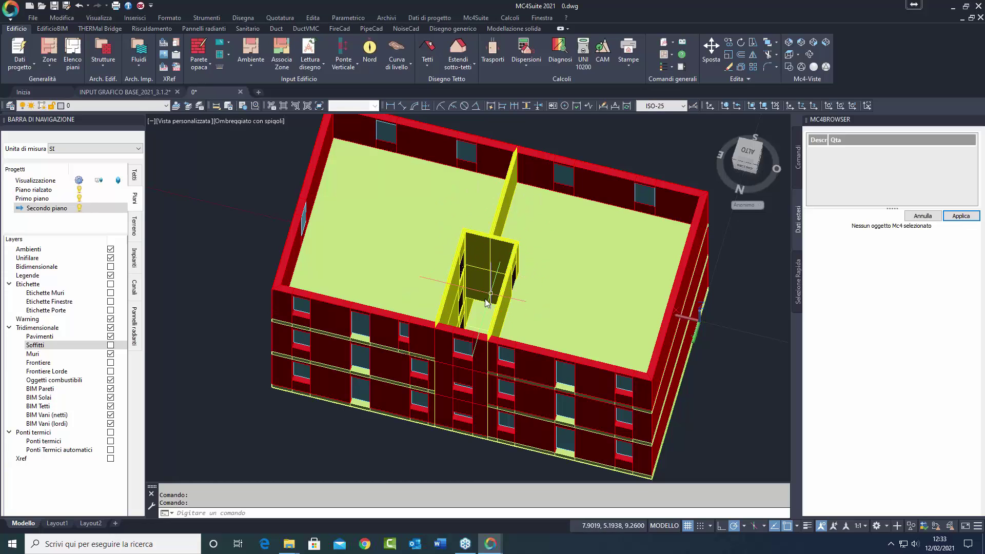
pyautogui.scroll(4, 479, 310)
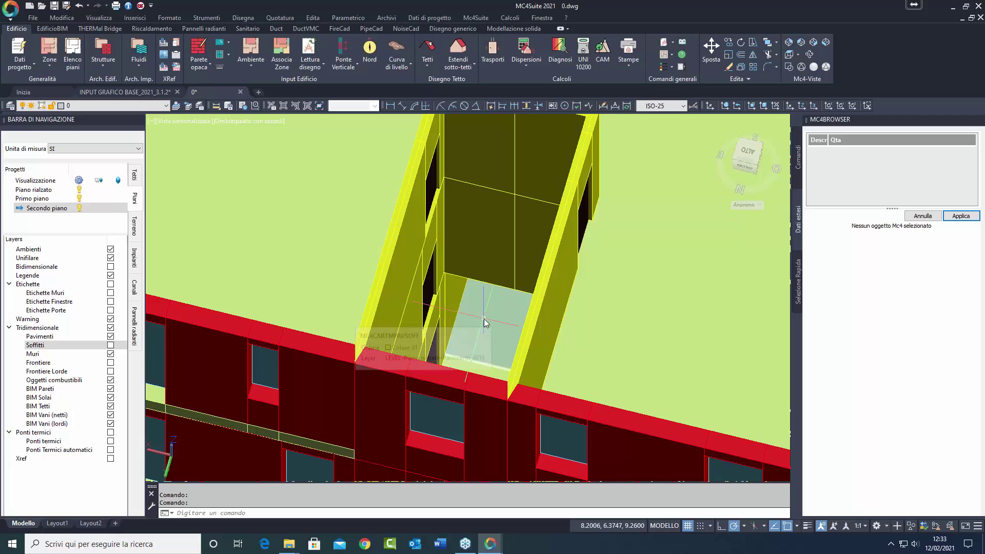
pyautogui.scroll(-2, 484, 318)
pyautogui.scroll(-6, 488, 320)
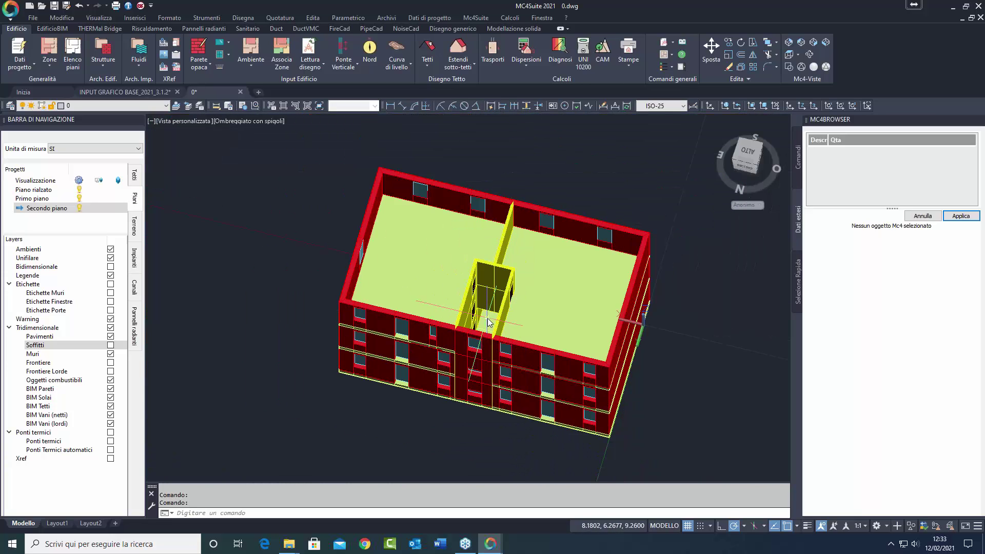
# Return to the 2D wireframe top view and compare the stairwell plans of Piano rialzato, Primo piano and Secondo piano in turn.
pyautogui.click(788, 67)
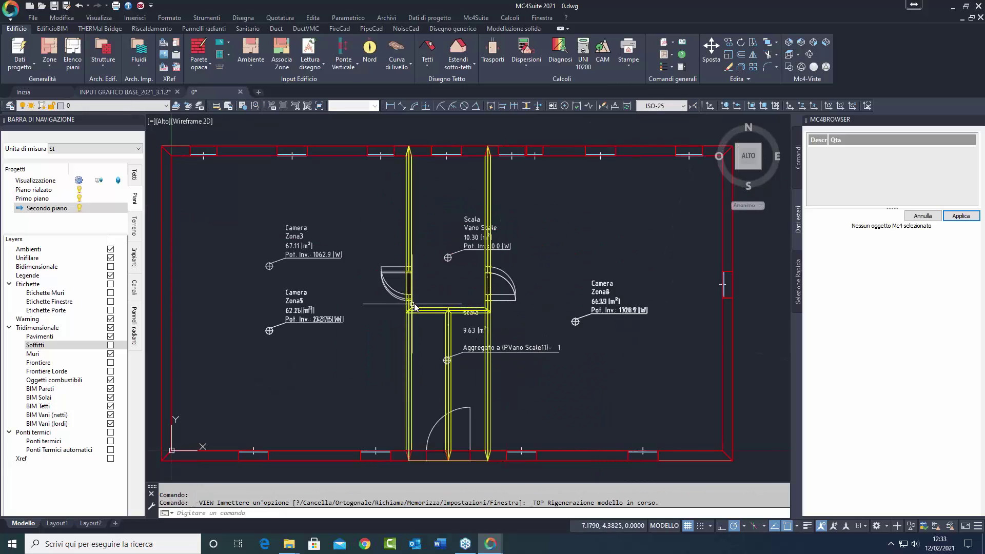
pyautogui.scroll(-1, 459, 263)
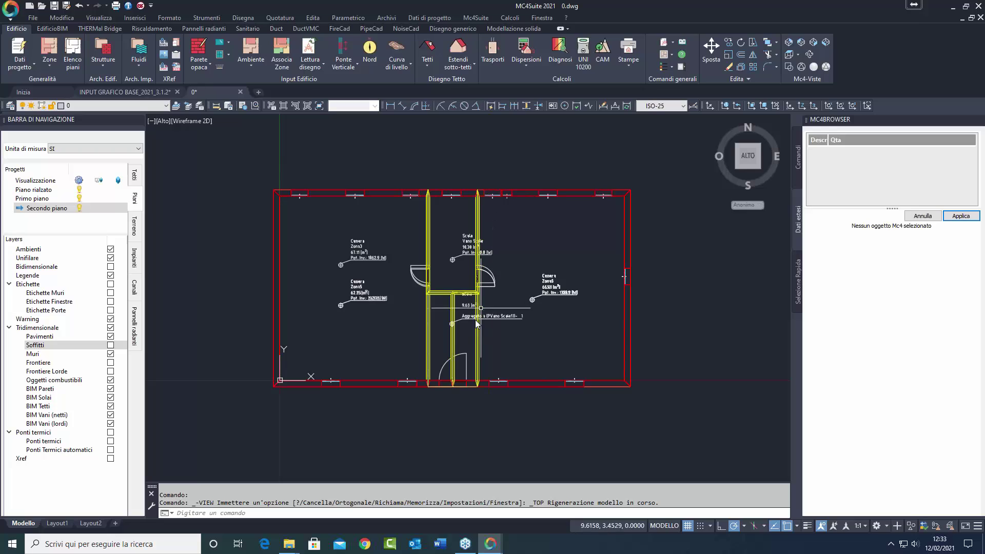
pyautogui.click(45, 190)
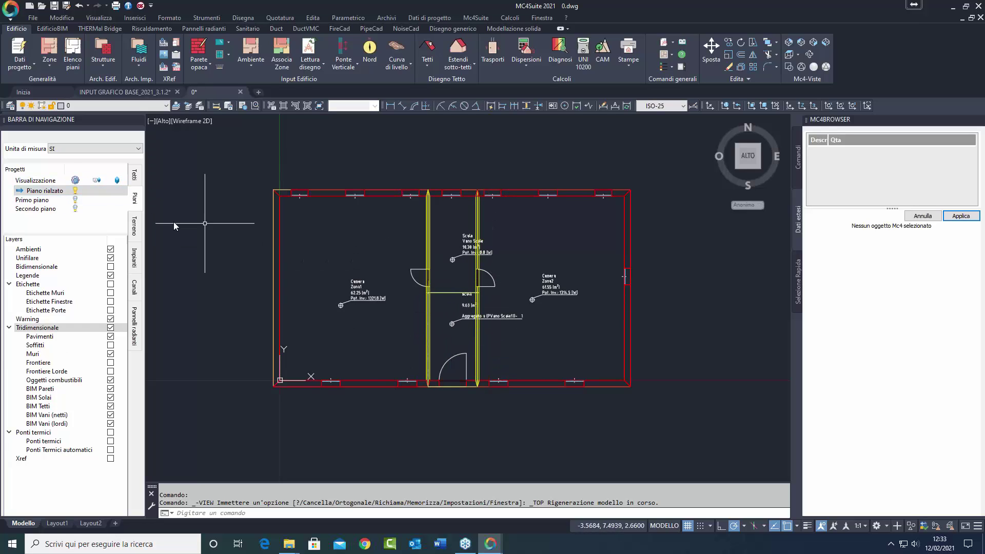
pyautogui.click(62, 201)
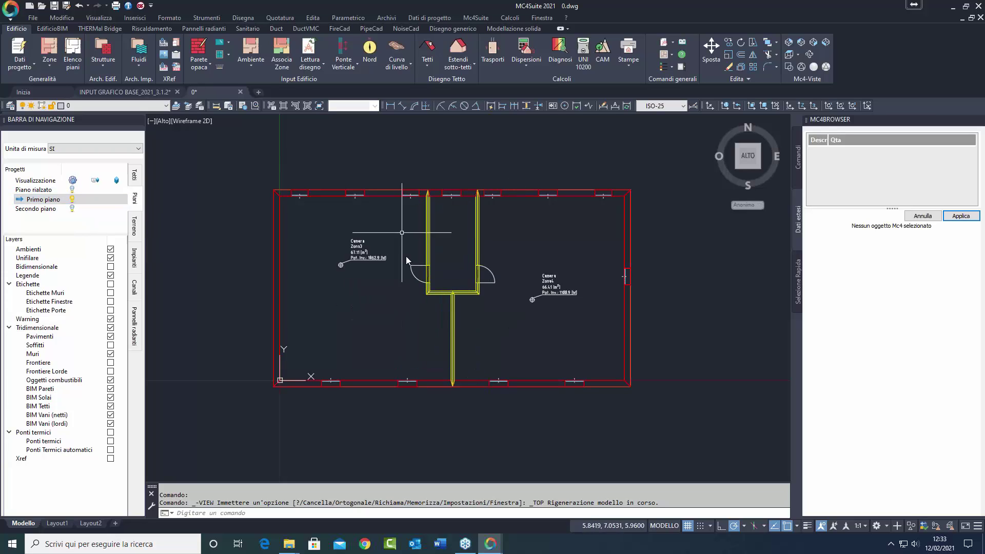
pyautogui.click(50, 209)
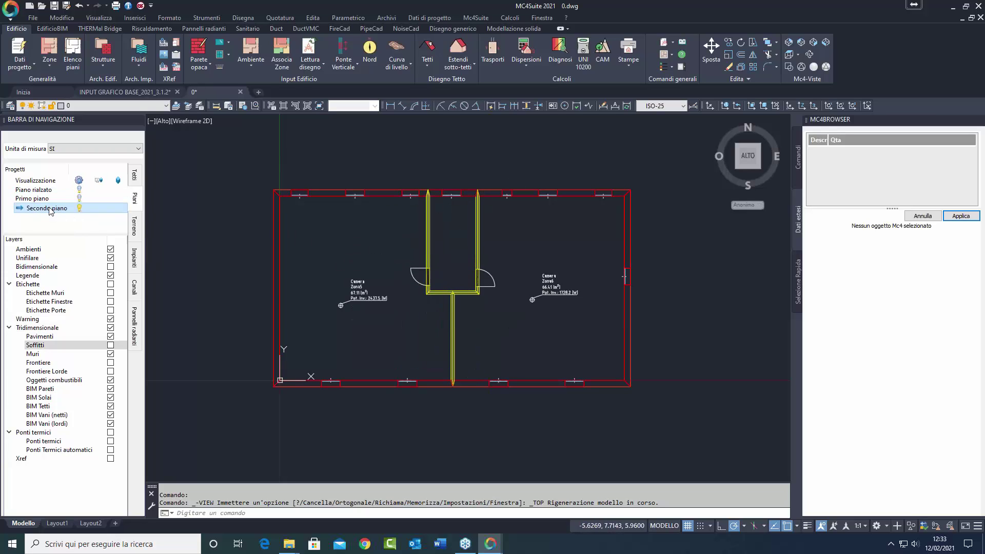
pyautogui.click(40, 190)
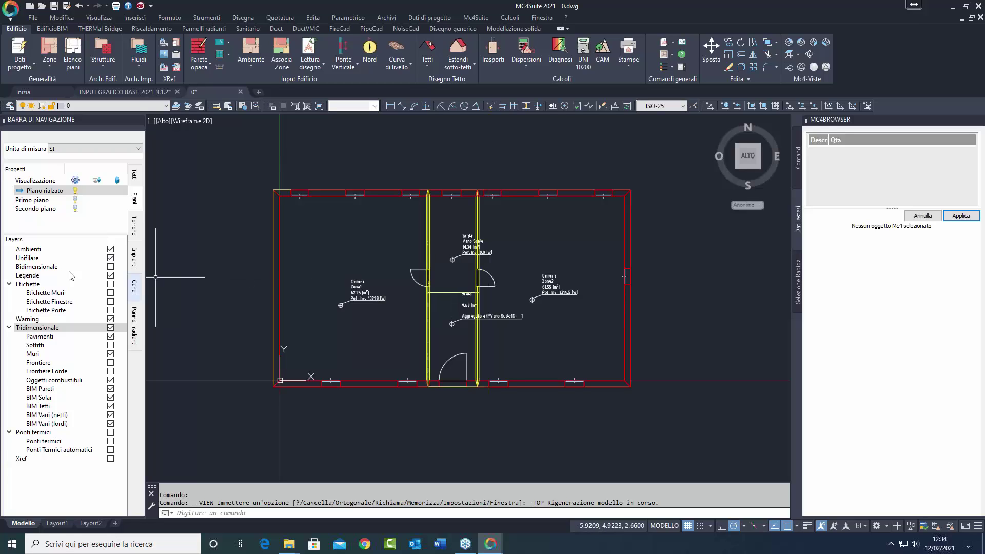
pyautogui.click(43, 199)
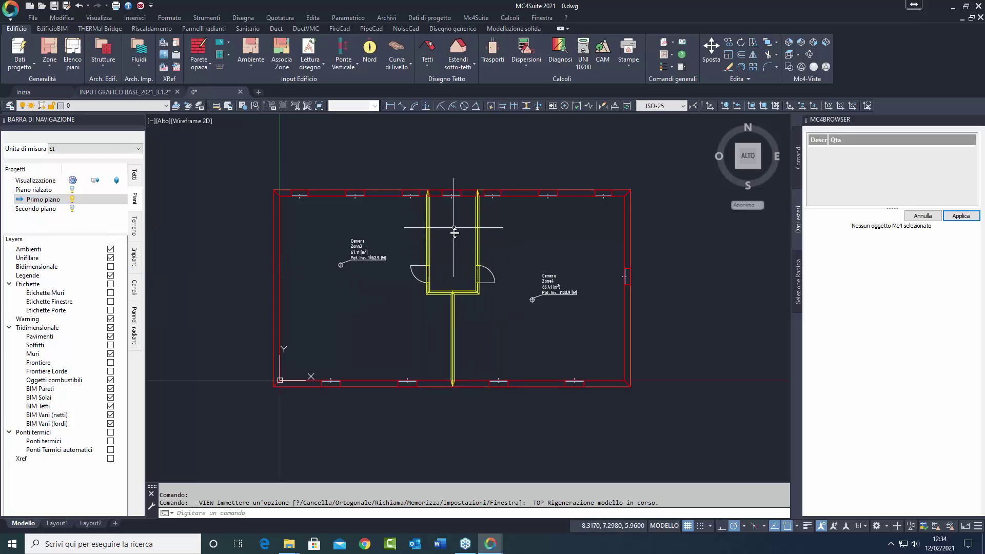
pyautogui.click(29, 209)
pyautogui.click(37, 190)
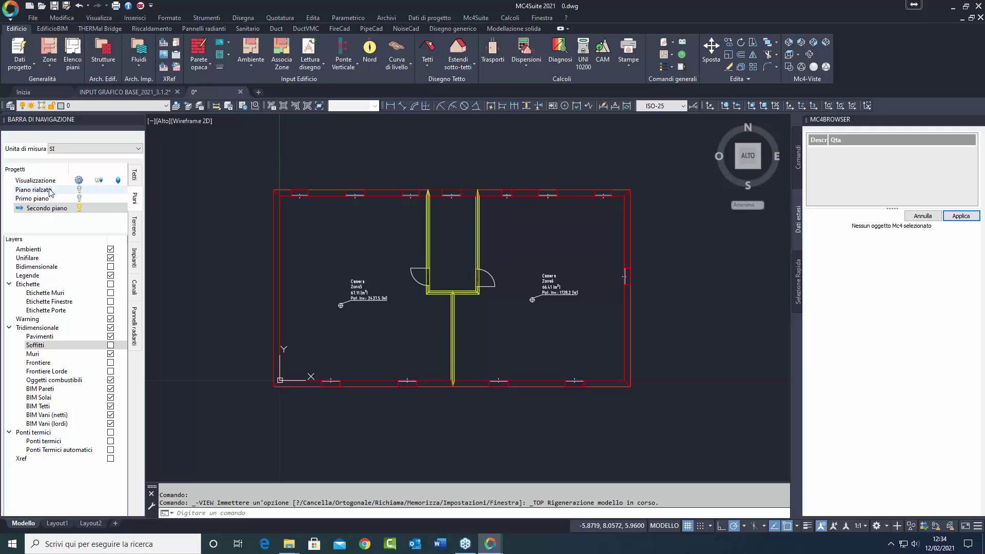
# Switch to the INPUT GRAFICO BASE_2021_3.1.2 drawing, activate floor P2 and examine the walls around its stairwell.
pyautogui.click(126, 92)
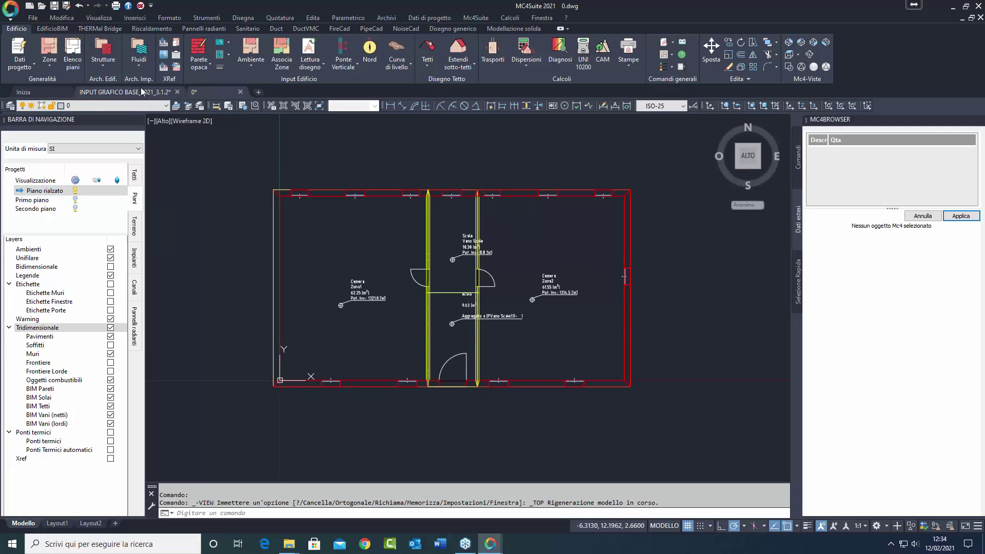
pyautogui.moveTo(380, 254); pyautogui.dragTo(519, 260, button='middle')
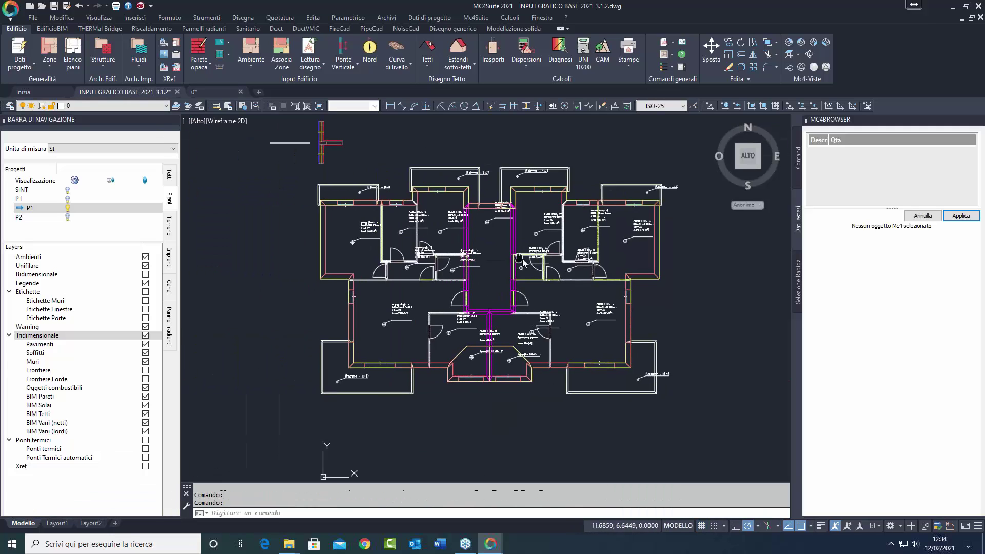
pyautogui.click(27, 217)
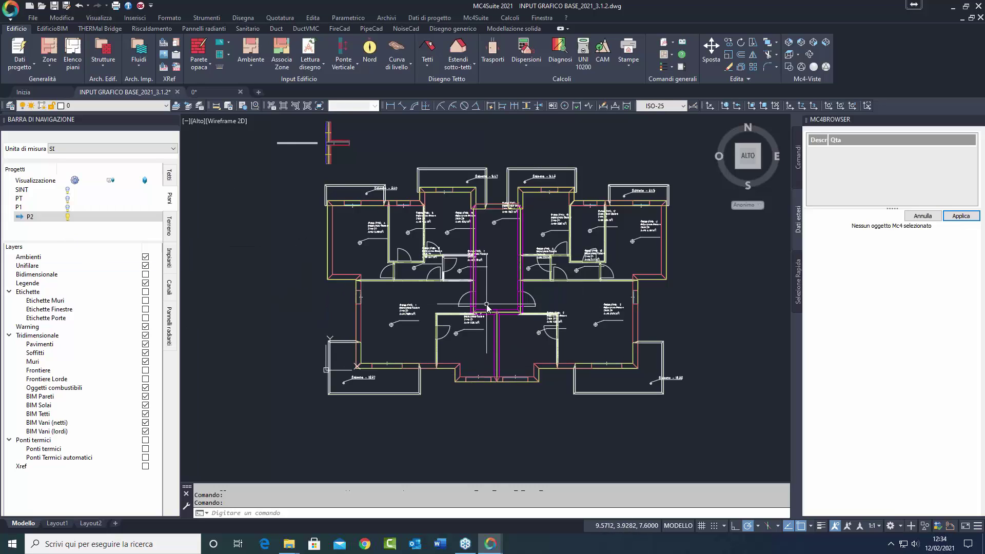
pyautogui.scroll(4, 485, 303)
pyautogui.scroll(-3, 490, 326)
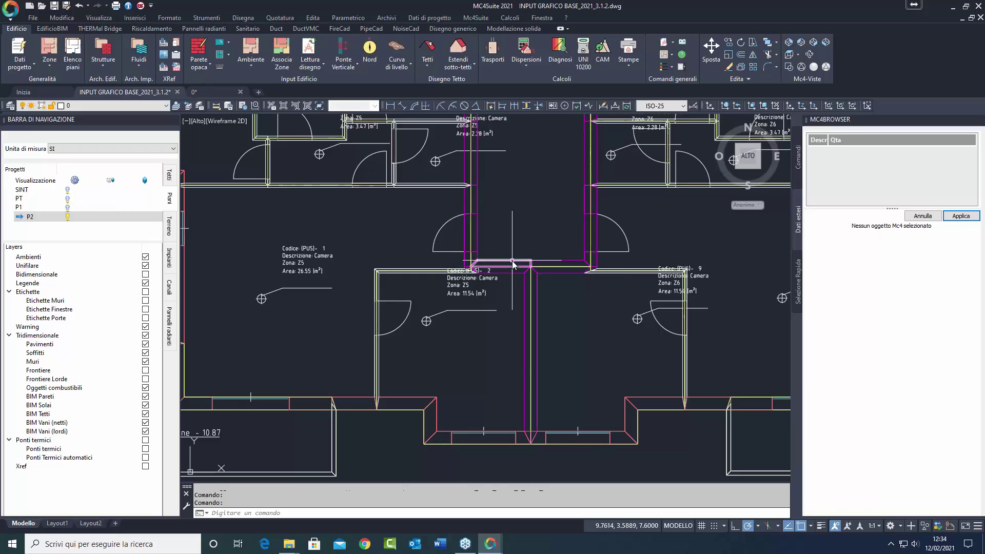
pyautogui.scroll(-3, 515, 308)
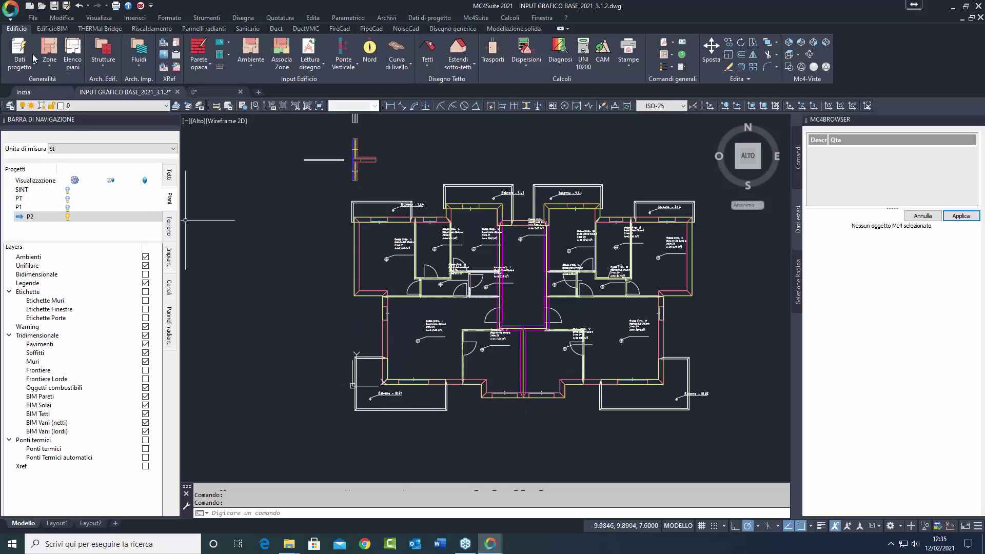
# Open the list of floors and show the elevation diagram (Quote) of floor P2.
pyautogui.click(72, 53)
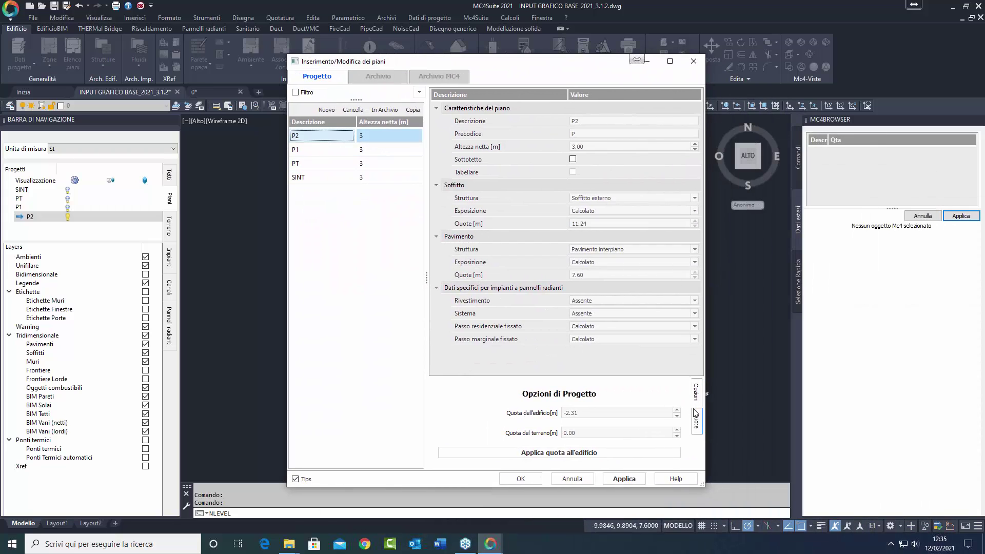
pyautogui.click(696, 421)
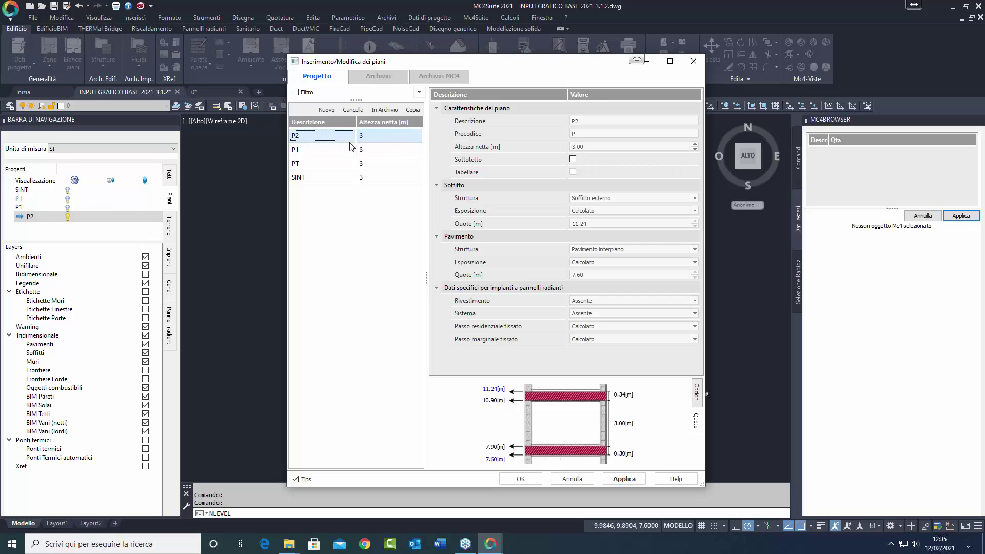
# Set the net height of floor P2 to 6 m and apply it to the project.
pyautogui.click(581, 147)
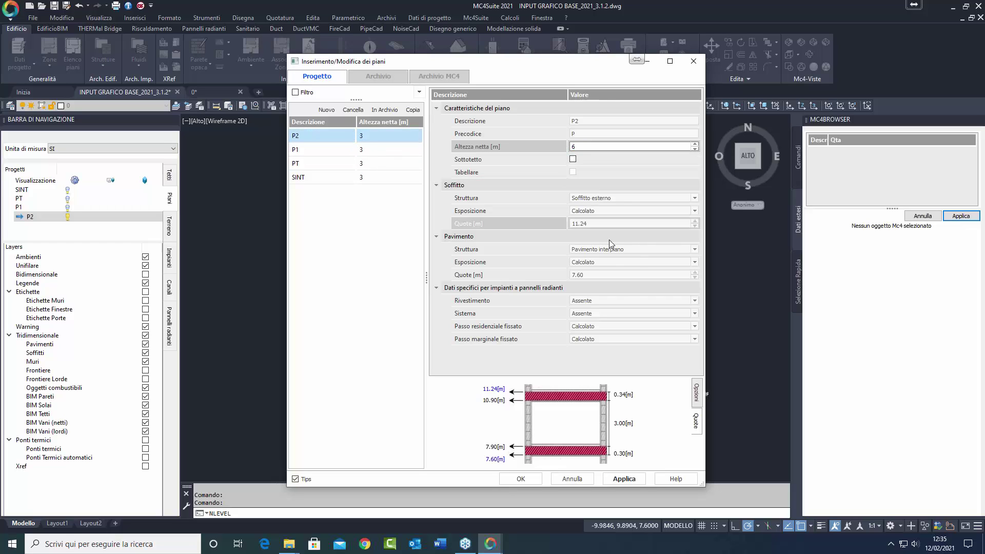
pyautogui.click(623, 477)
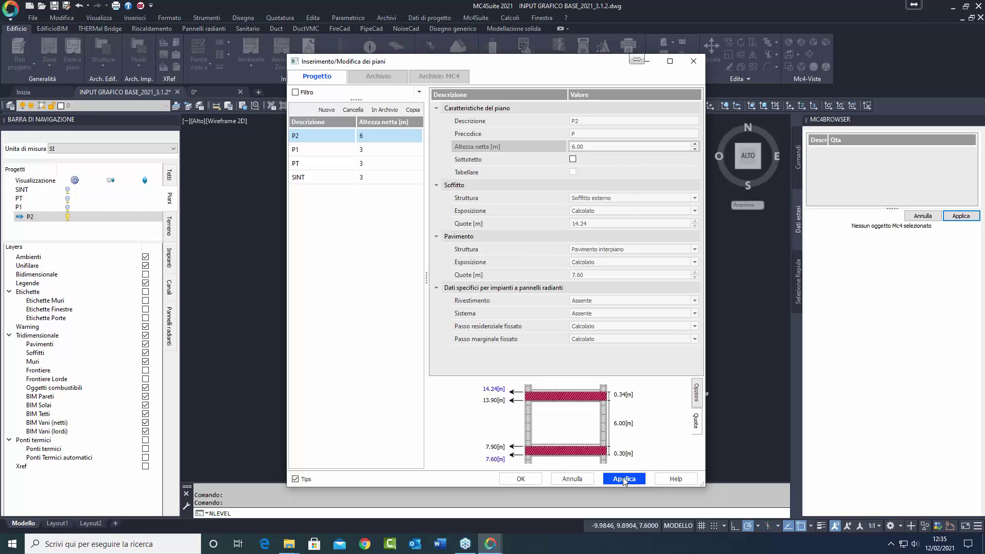
pyautogui.click(520, 478)
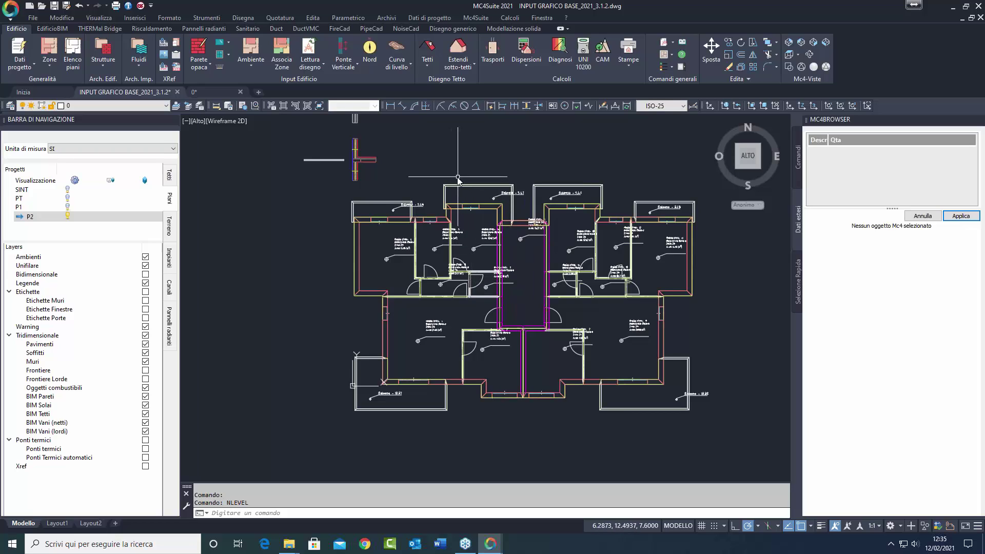
# Inspect floor P2 in the shaded 3D axonometric view, return to the plan and review its elevation diagram.
pyautogui.click(789, 43)
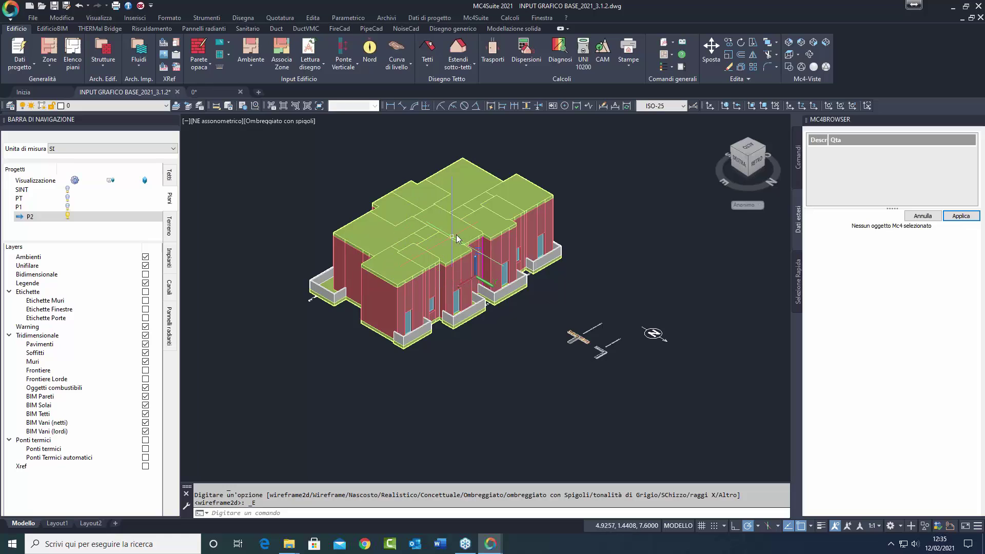
pyautogui.click(790, 68)
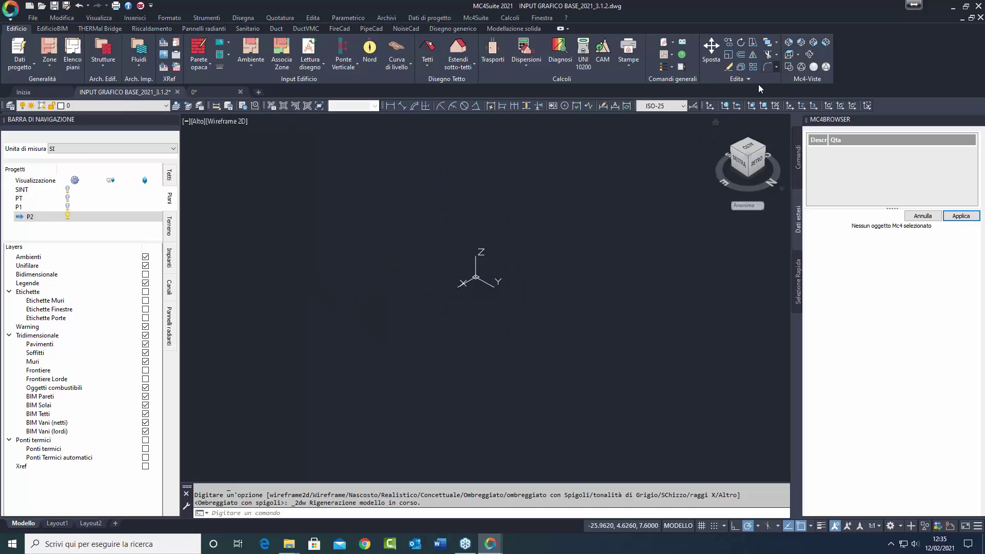
pyautogui.click(72, 51)
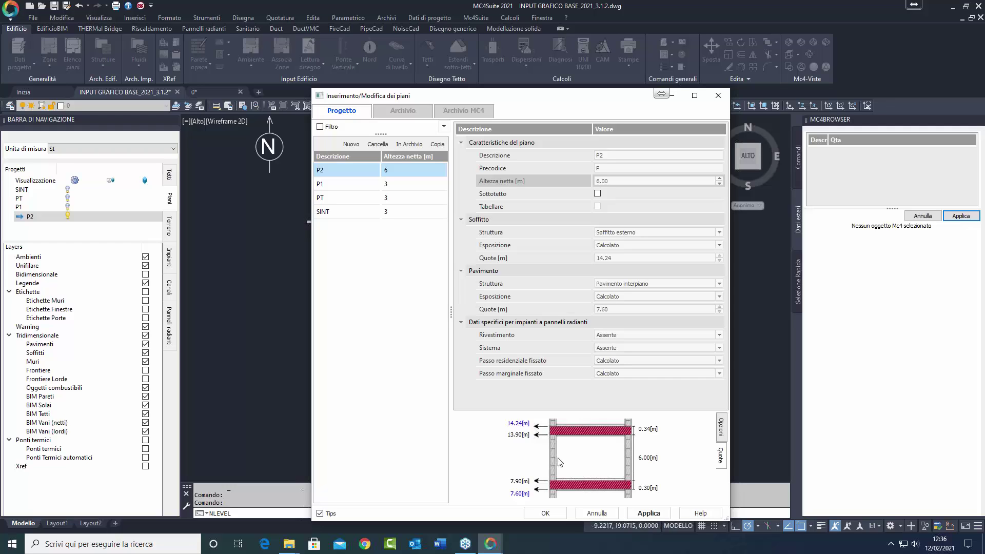
pyautogui.click(718, 97)
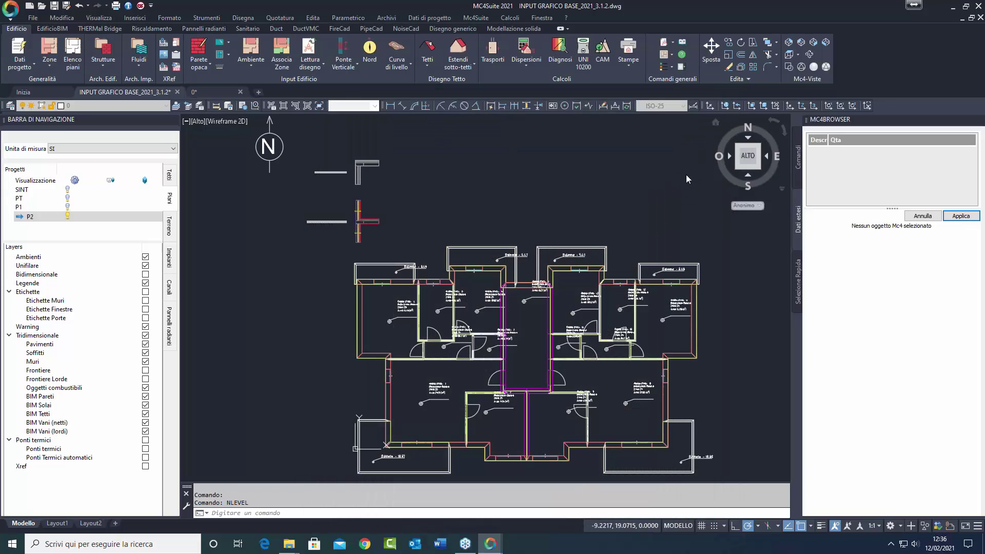
# Create a new project roof named "tetto" with the structure Soffitto esterno.
pyautogui.moveTo(537, 369); pyautogui.dragTo(577, 321, button='middle')
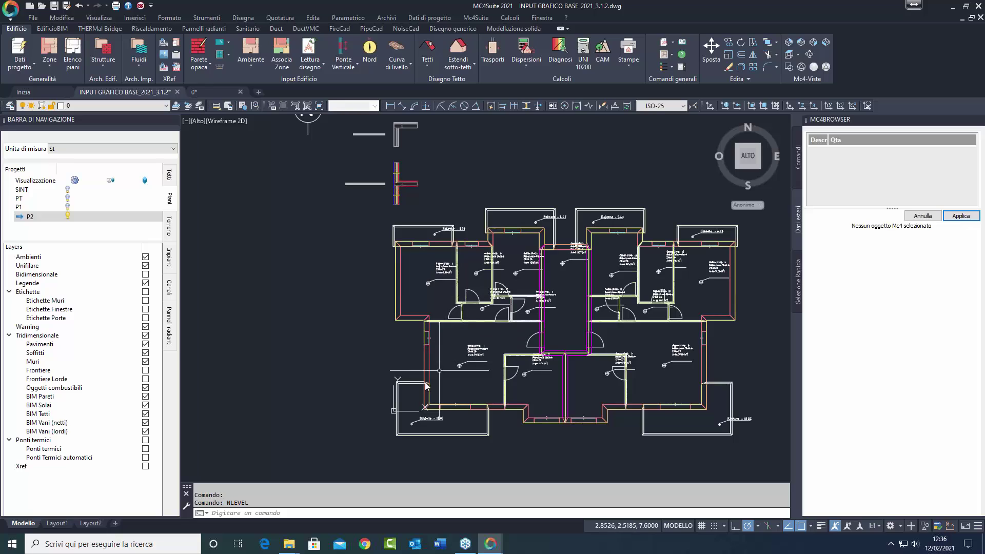
pyautogui.click(432, 66)
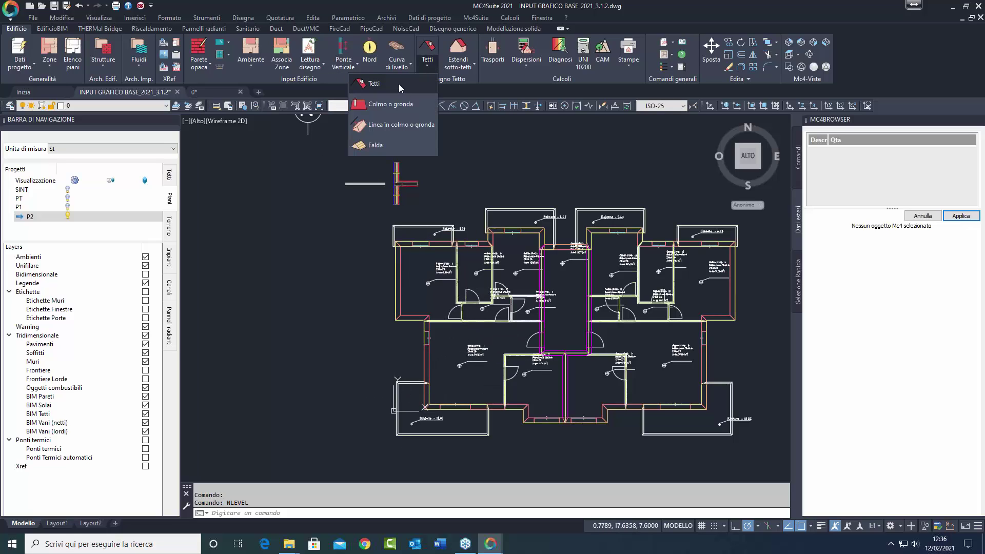
pyautogui.click(398, 84)
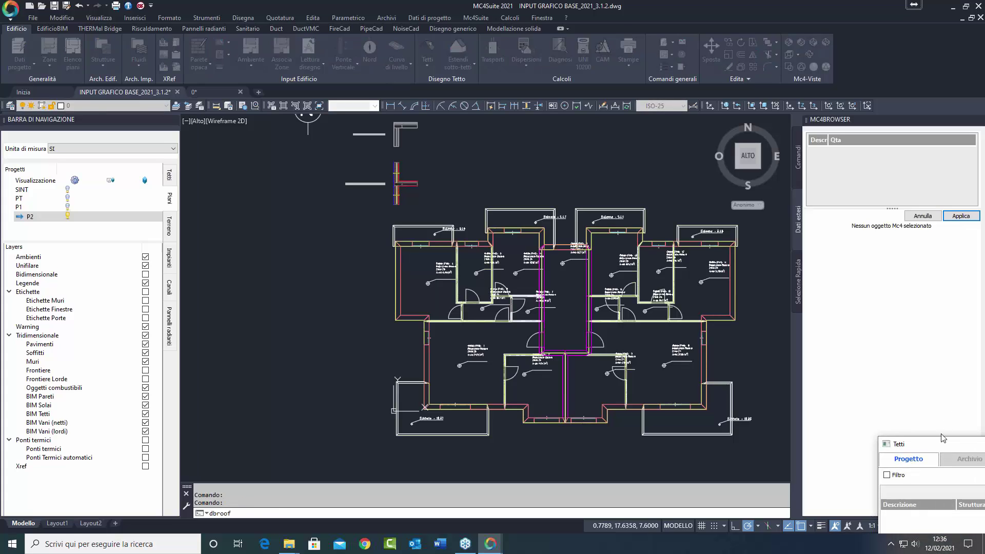
pyautogui.moveTo(935, 440); pyautogui.dragTo(325, 148)
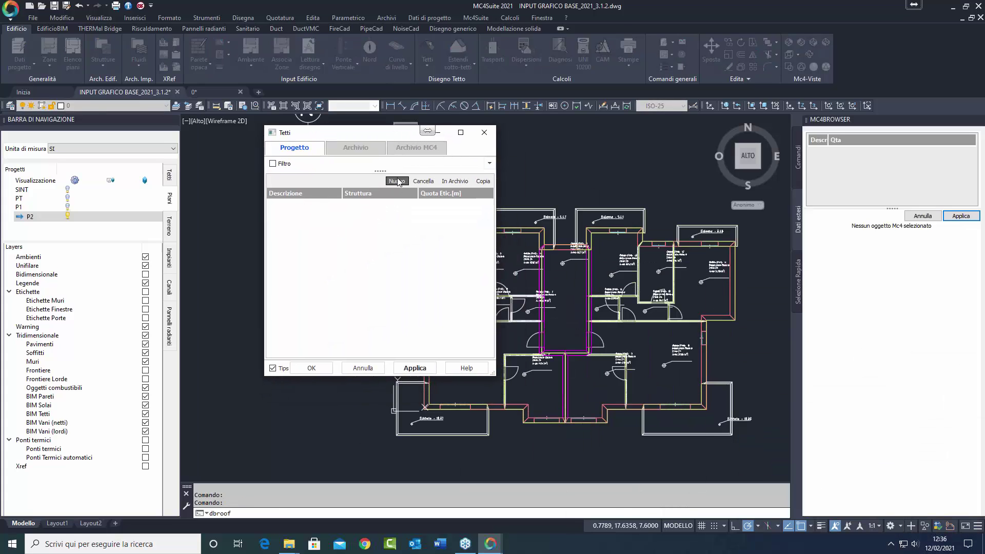
pyautogui.click(397, 181)
pyautogui.click(303, 207)
pyautogui.write('tetto')
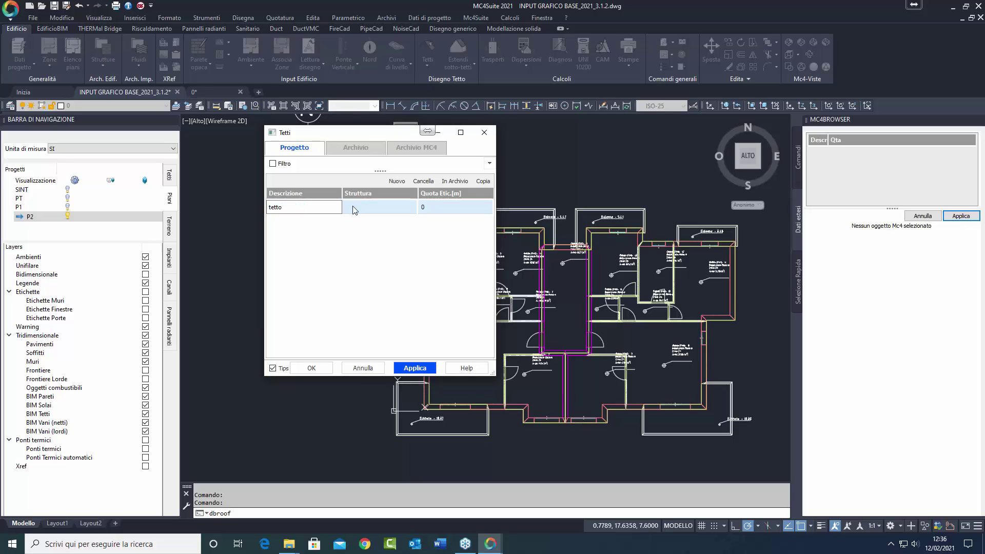
pyautogui.click(353, 210)
pyautogui.click(359, 208)
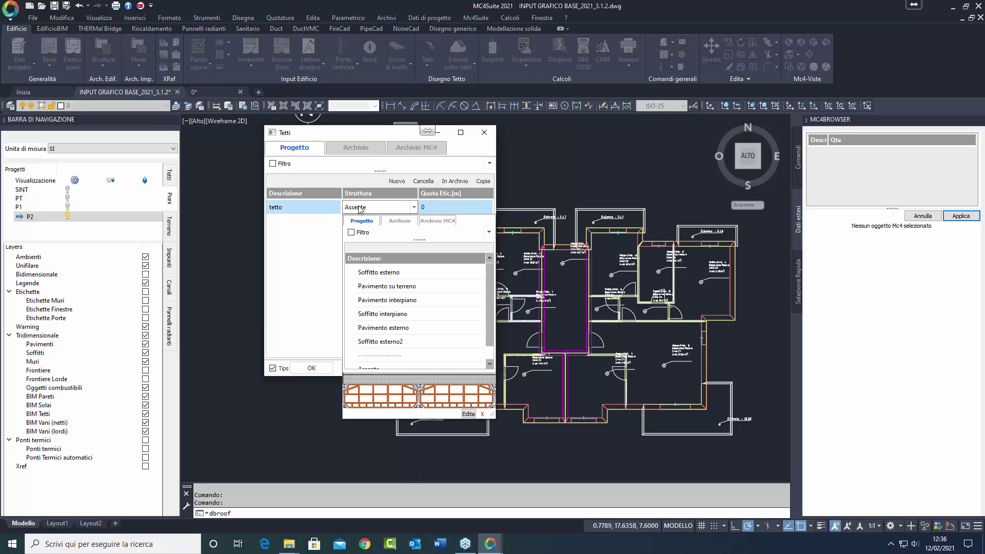
pyautogui.doubleClick(394, 273)
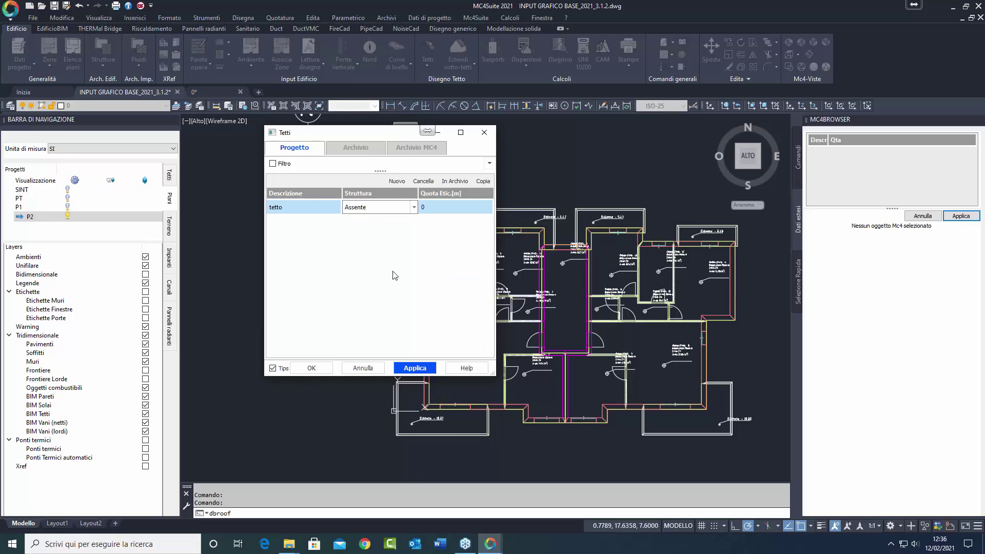
pyautogui.click(414, 368)
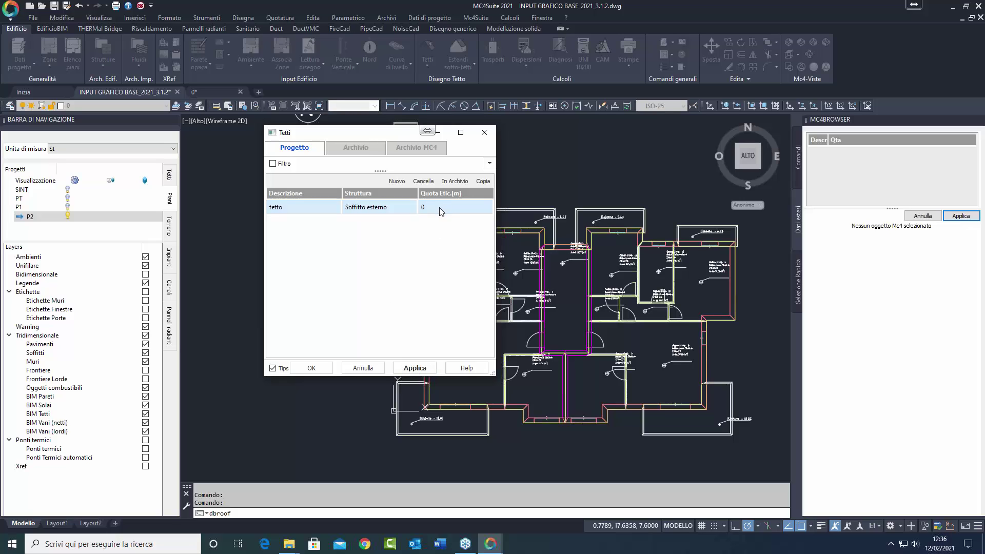
# Set the label elevation (Quota Etic.) of the roof "tetto" to 10 m and accept the roof definition.
pyautogui.click(440, 204)
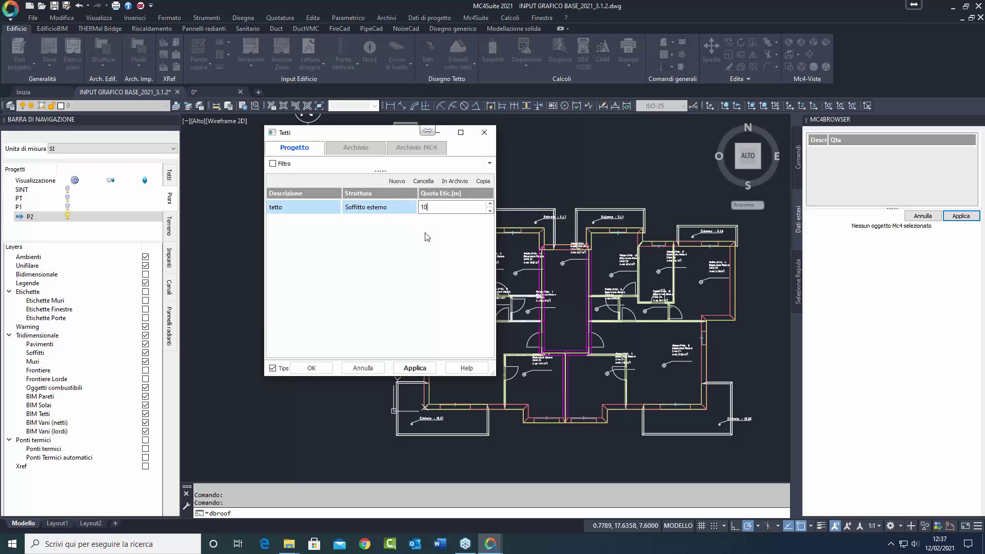
pyautogui.click(420, 368)
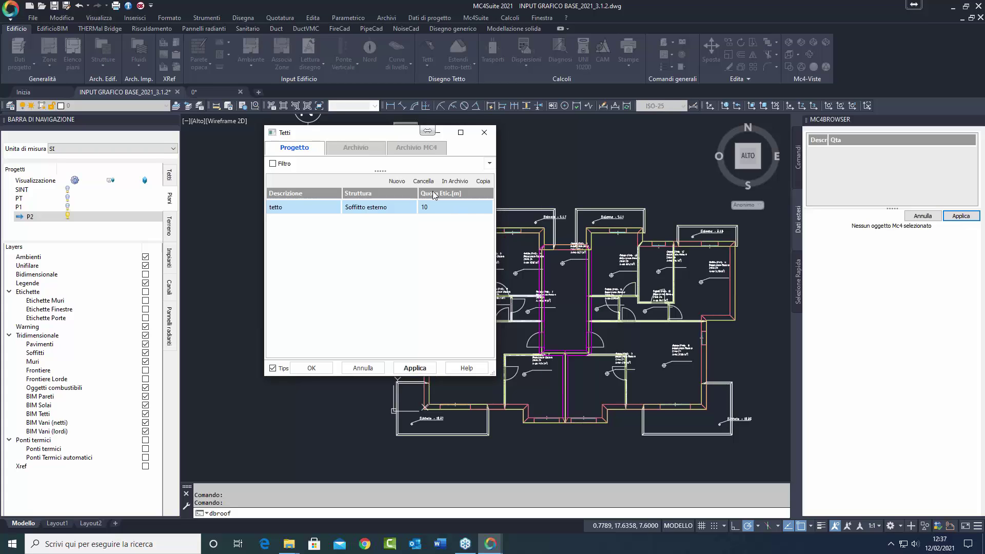
pyautogui.click(312, 368)
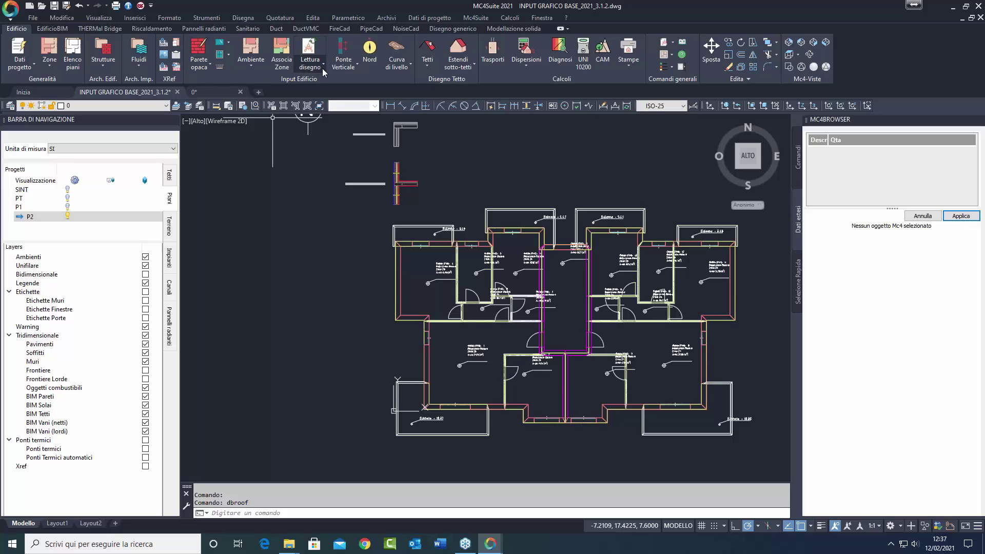
# Draw a horizontal Colmo o gronda line at Z 0.00 from just outside the northwest balcony corner to the stairwell's centre axis.
pyautogui.click(426, 64)
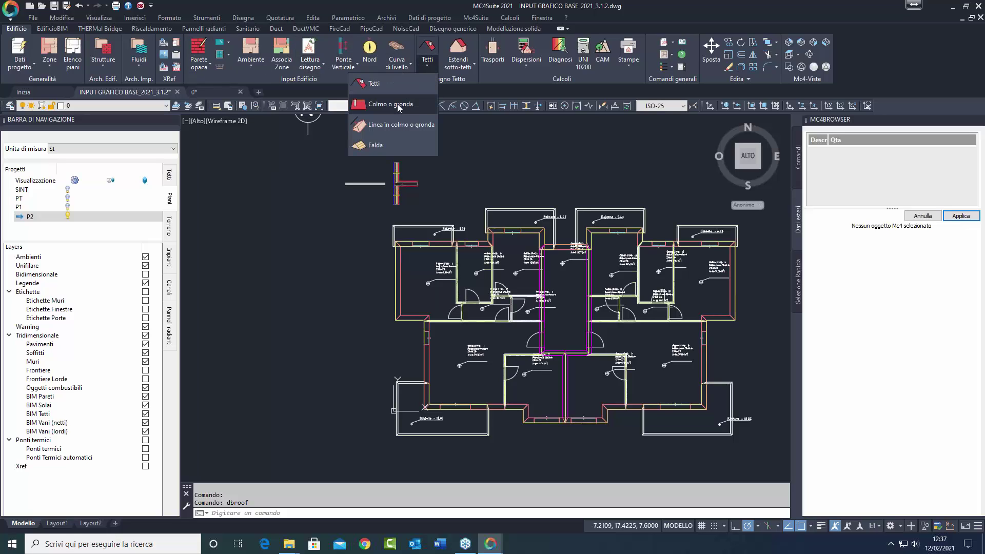
pyautogui.click(397, 104)
pyautogui.click(954, 164)
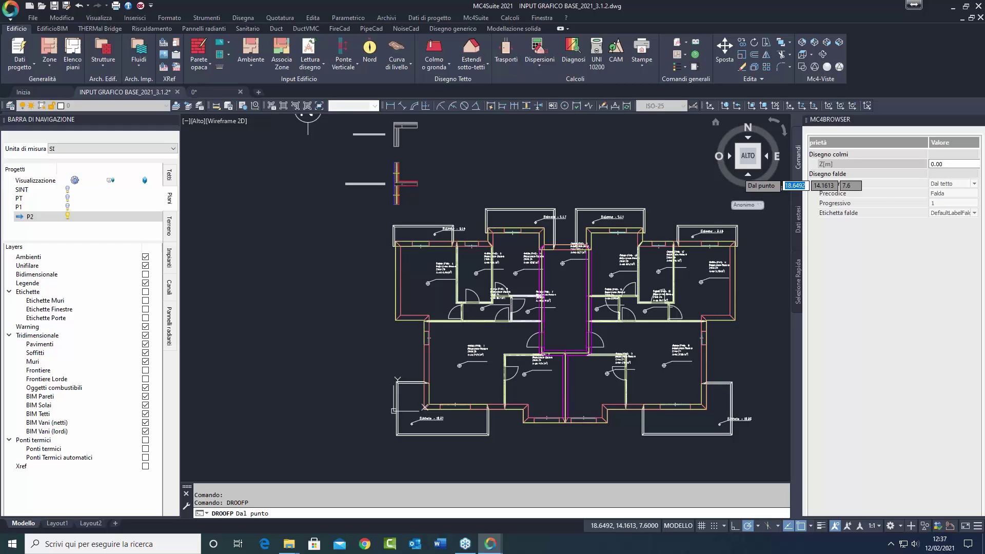
pyautogui.press('Return')
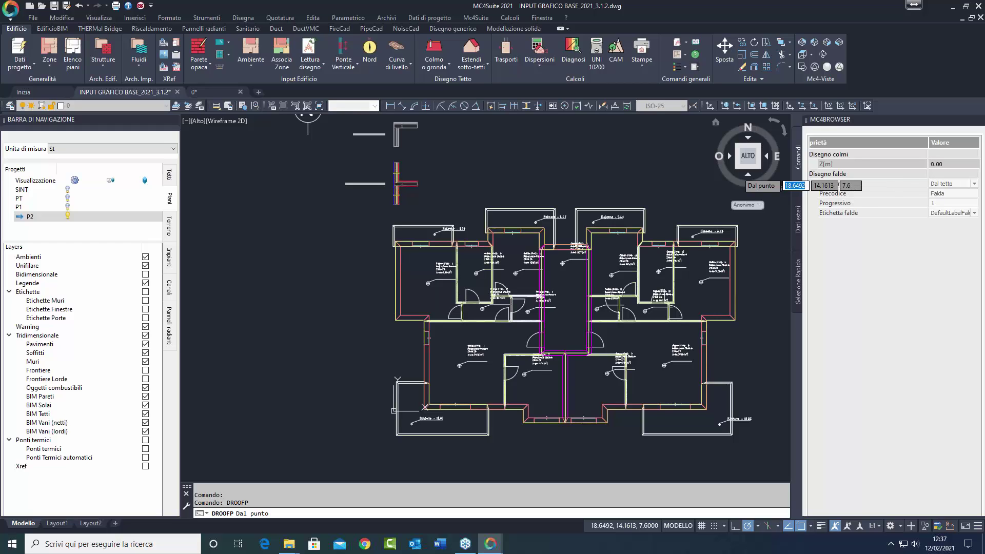
pyautogui.click(936, 164)
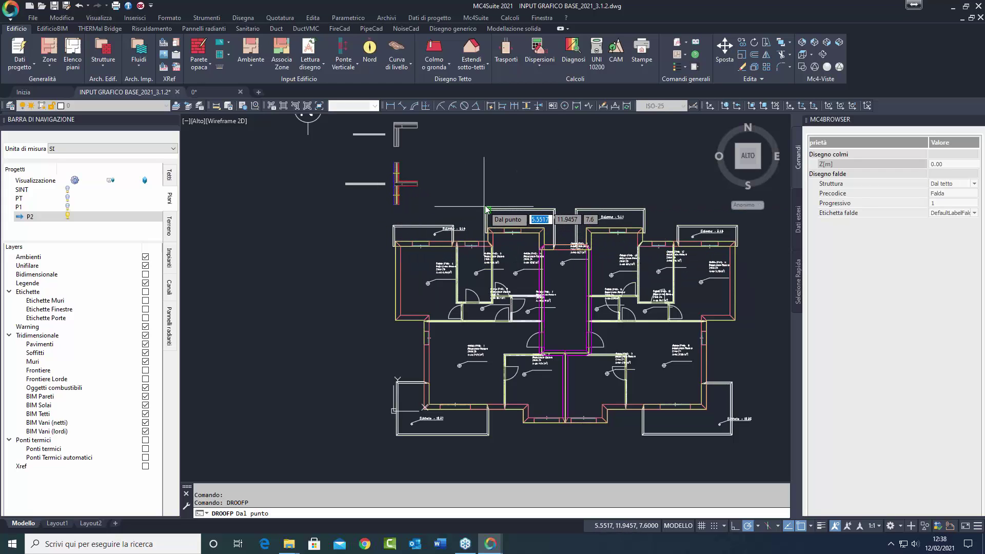
pyautogui.press('F3')
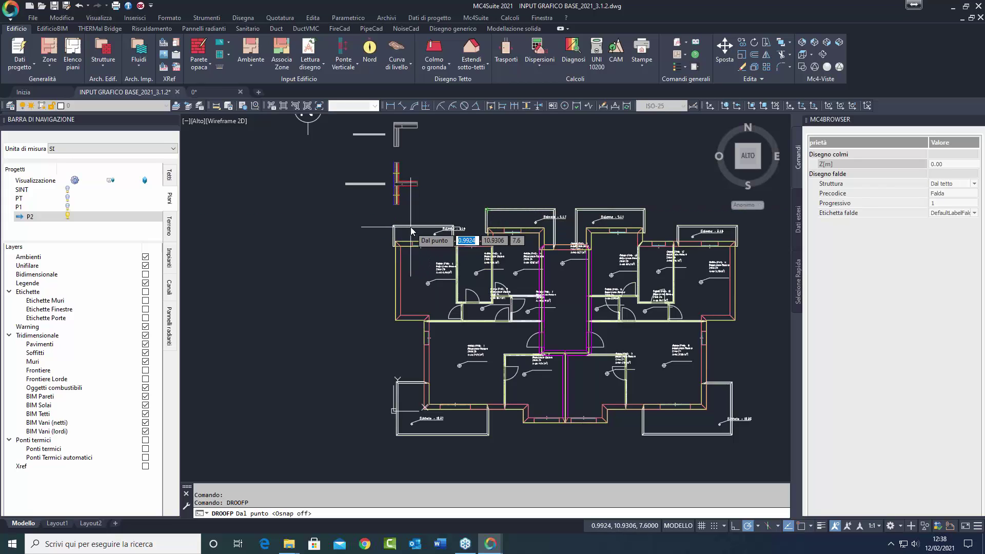
pyautogui.scroll(4, 411, 231)
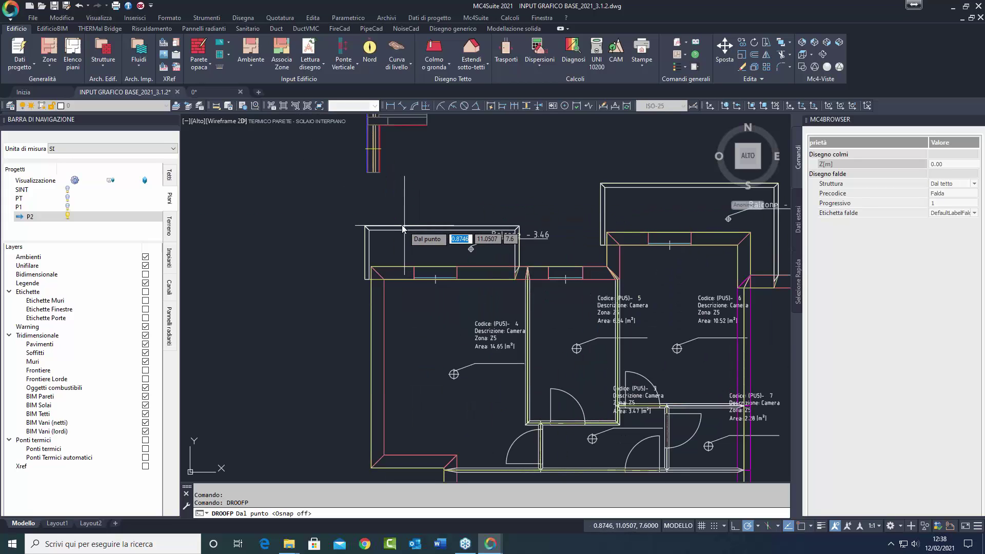
pyautogui.click(354, 228)
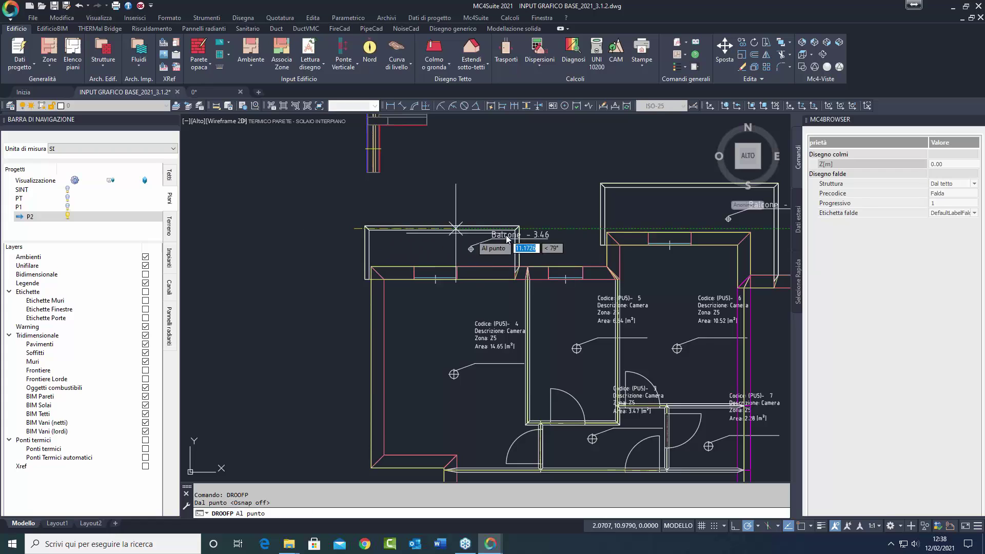
pyautogui.scroll(-2, 688, 229)
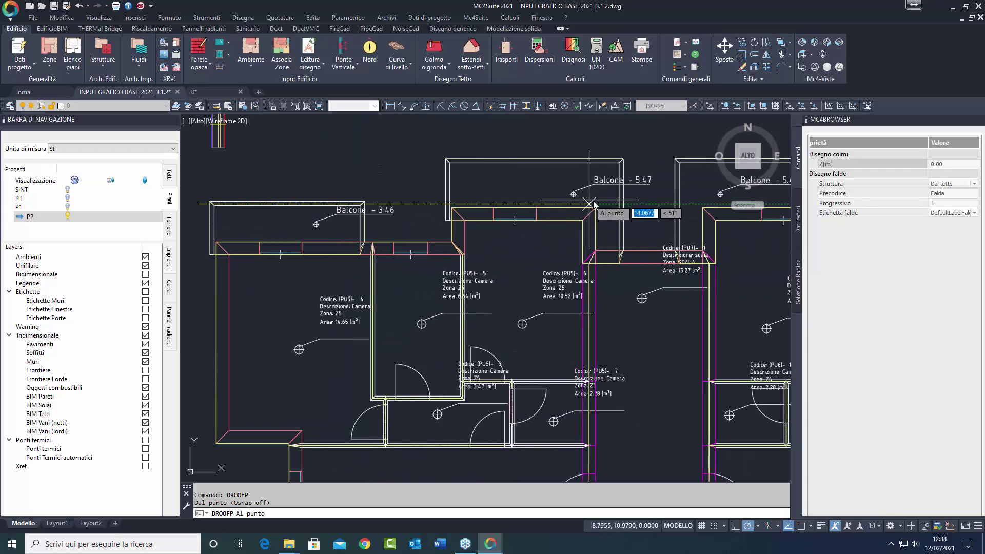
pyautogui.scroll(-1, 606, 205)
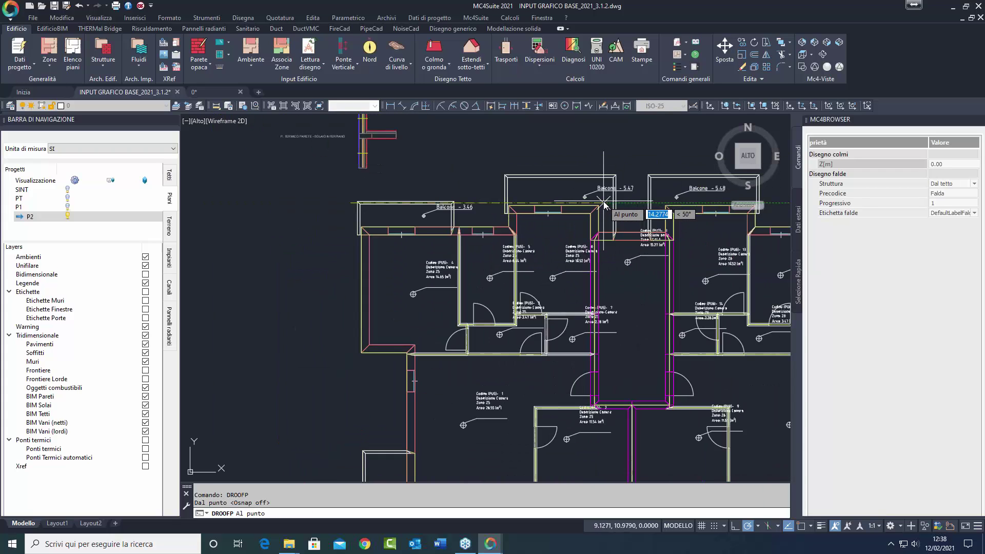
pyautogui.click(640, 203)
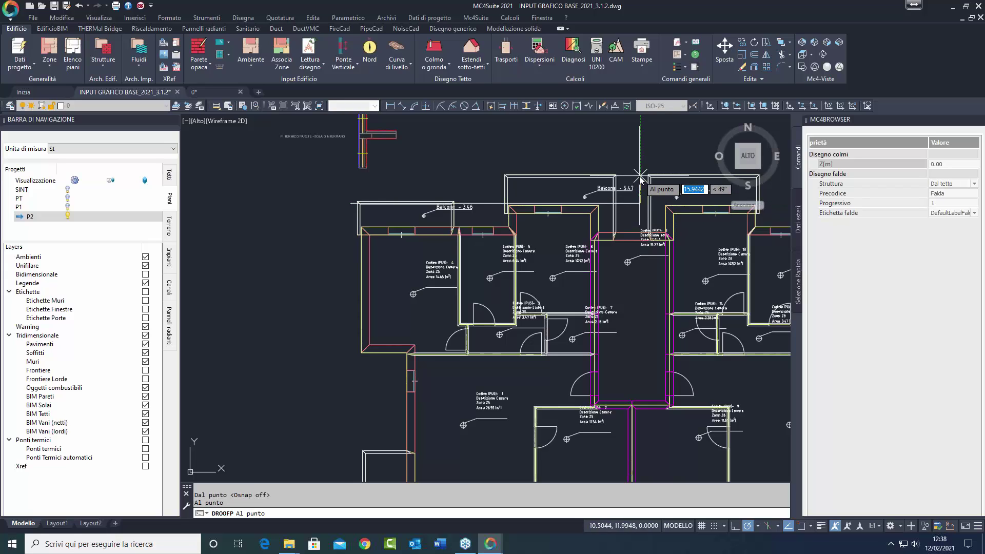
pyautogui.scroll(-2, 640, 179)
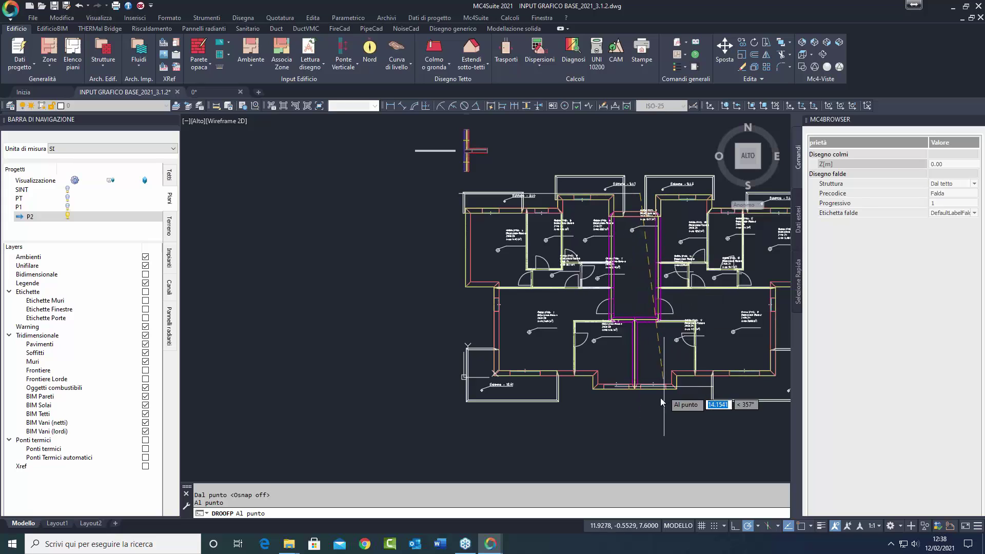
pyautogui.press('Return')
# Draw a Colmo o gronda polyline at Z 0.00 along the ridge from the stairwell's centre axis westward, then diagonally to the northwest eave corner.
pyautogui.press('Return')
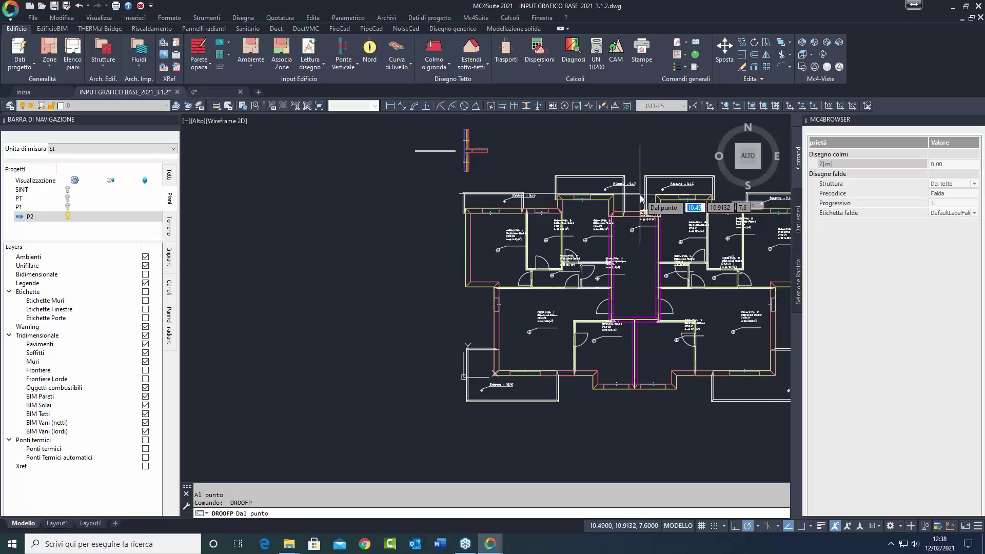
pyautogui.press('F3')
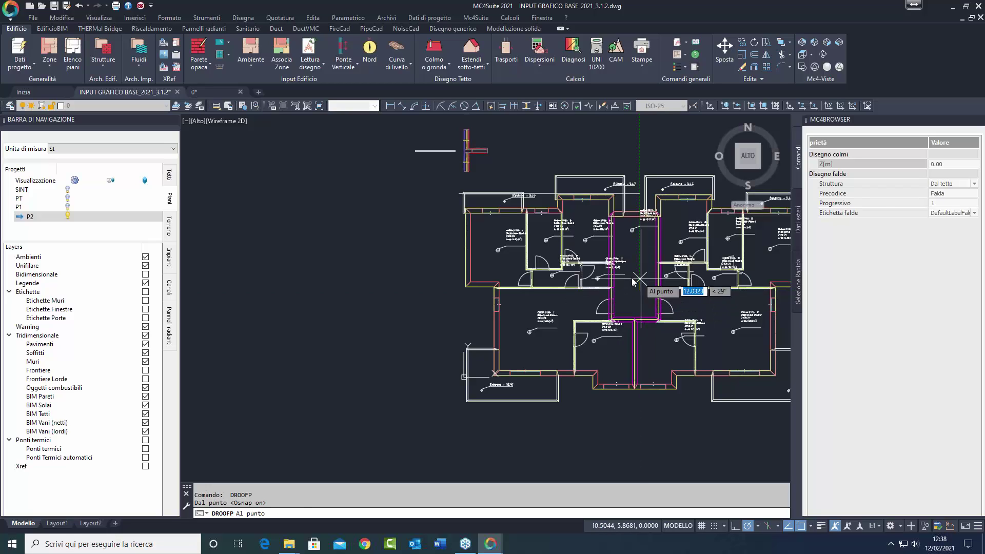
pyautogui.click(639, 291)
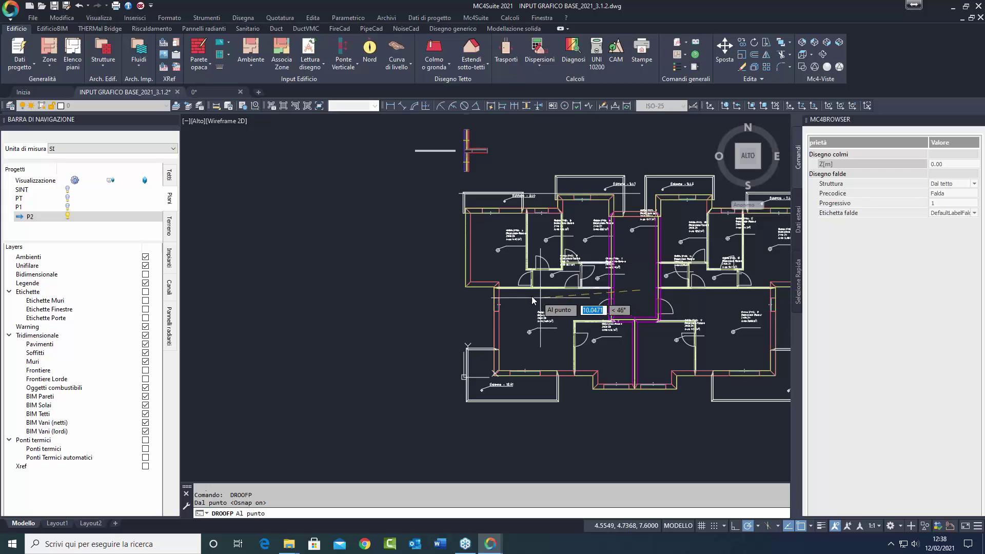
pyautogui.scroll(2, 518, 295)
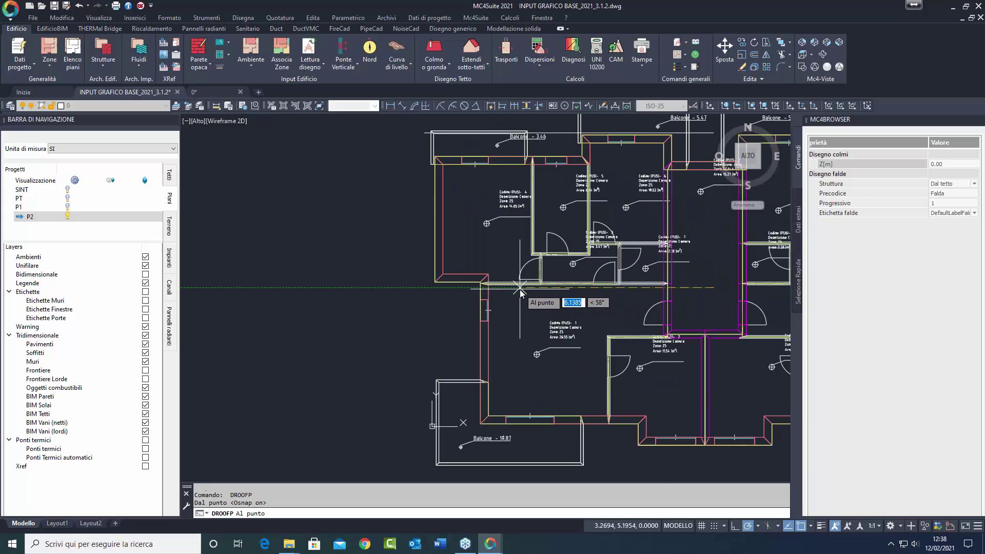
pyautogui.scroll(2, 519, 292)
pyautogui.scroll(-5, 536, 288)
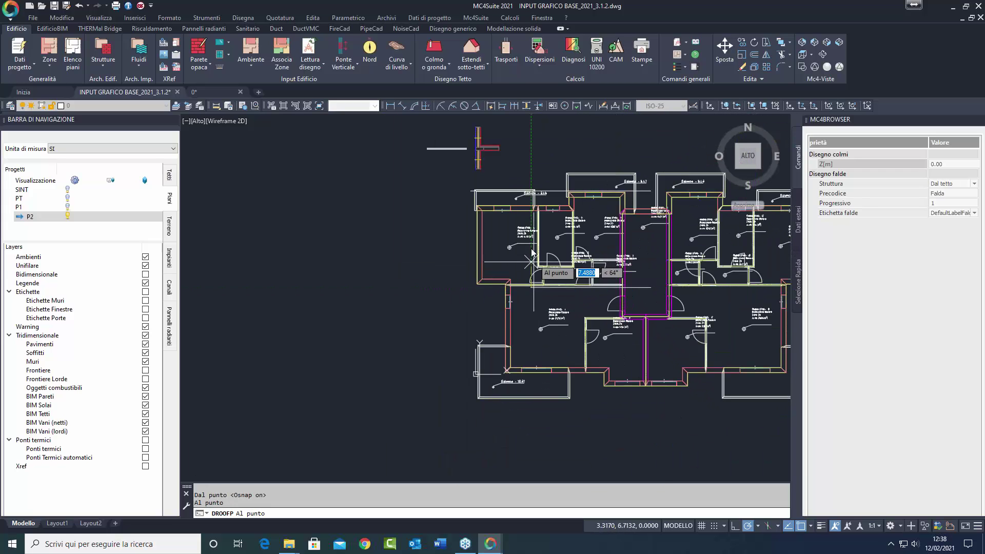
pyautogui.click(472, 192)
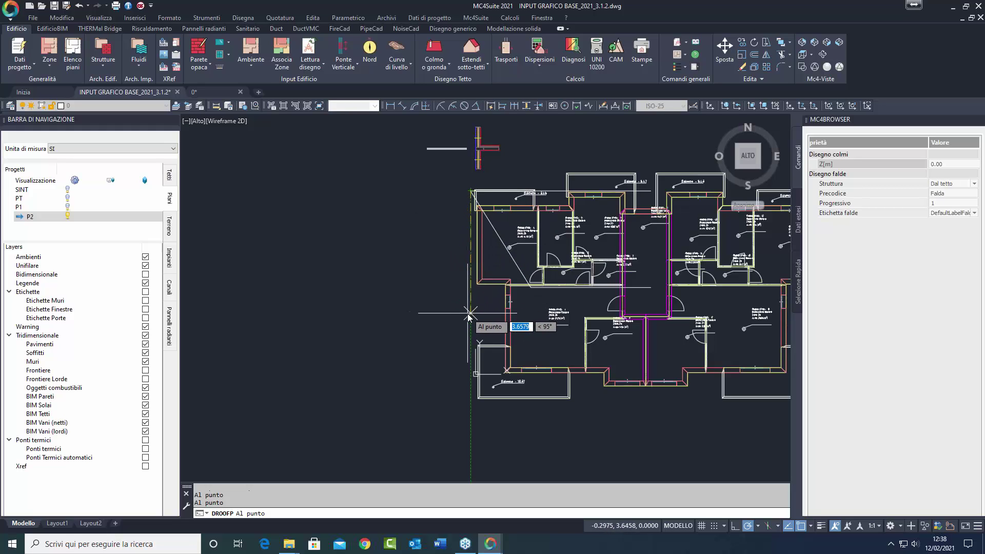
pyautogui.press('Escape')
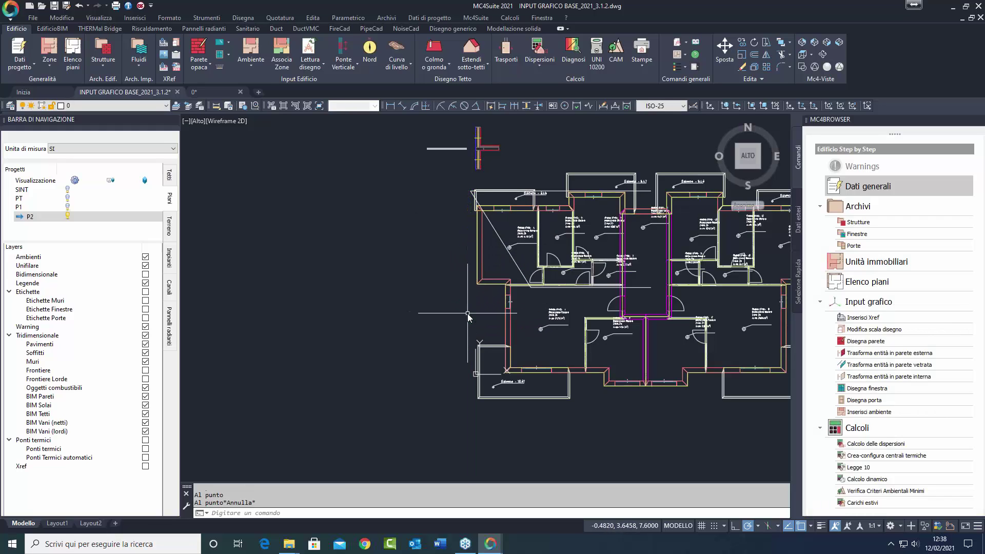
# Hide floor P2 and mirror the north eave and its diagonal hip line about the horizontal ridge, keeping the source objects.
pyautogui.click(70, 217)
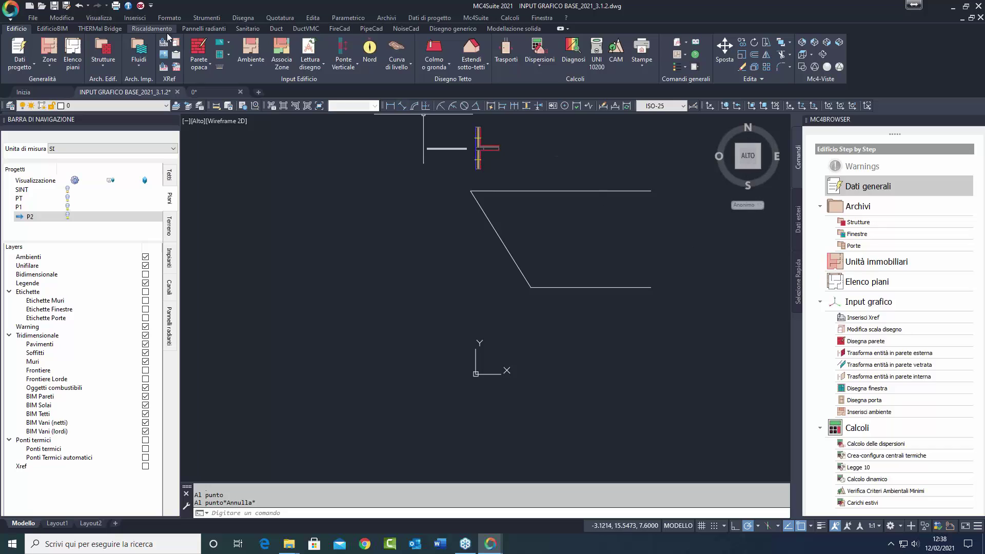
pyautogui.click(434, 53)
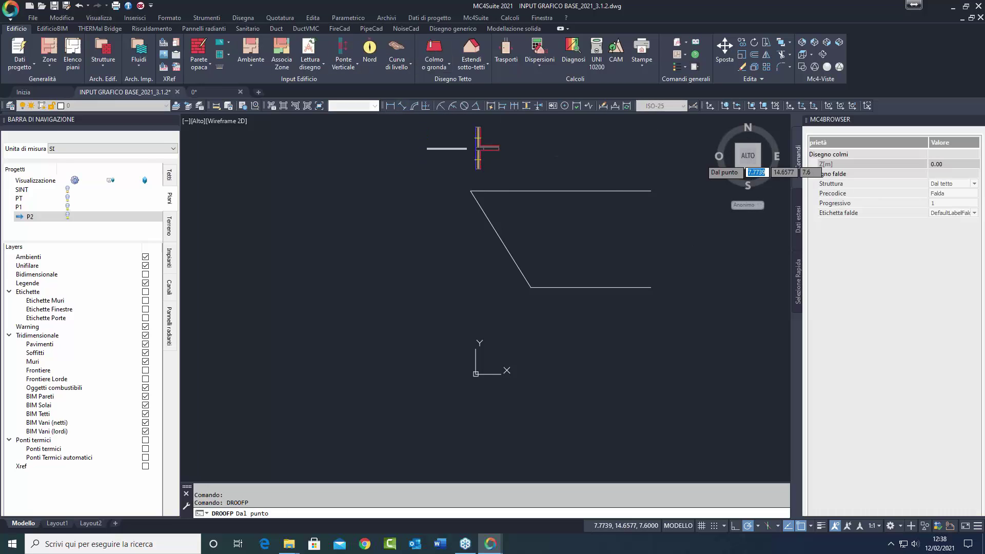
pyautogui.press('Escape')
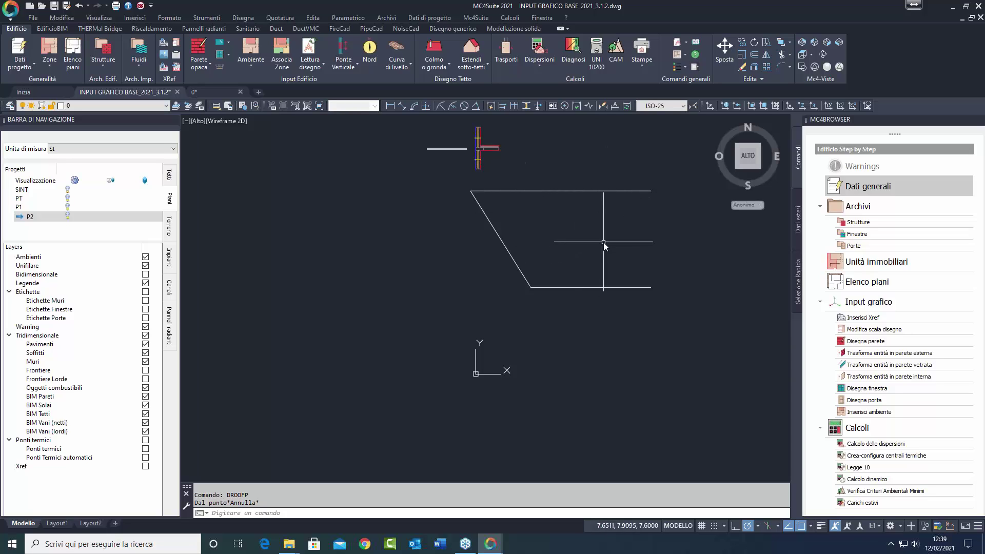
pyautogui.click(597, 214)
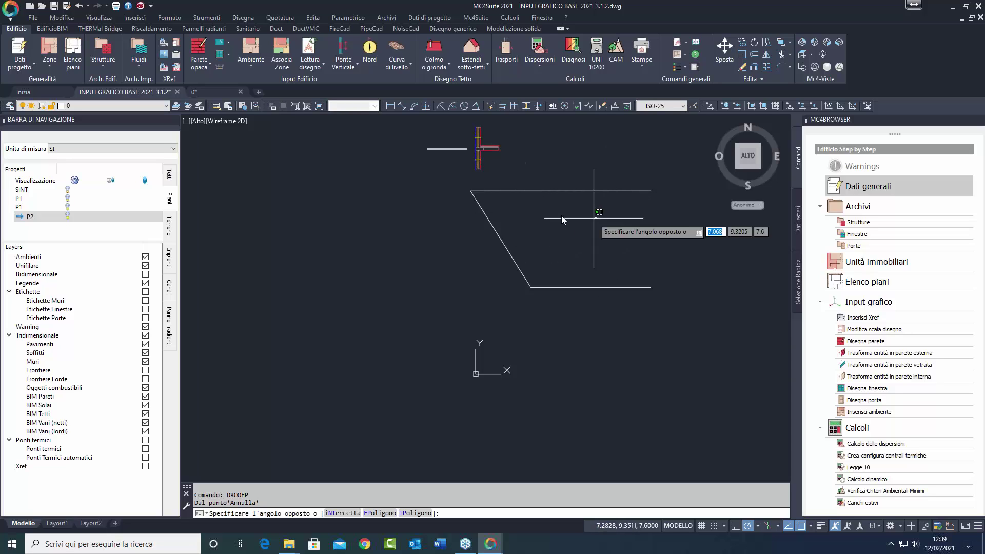
pyautogui.click(463, 188)
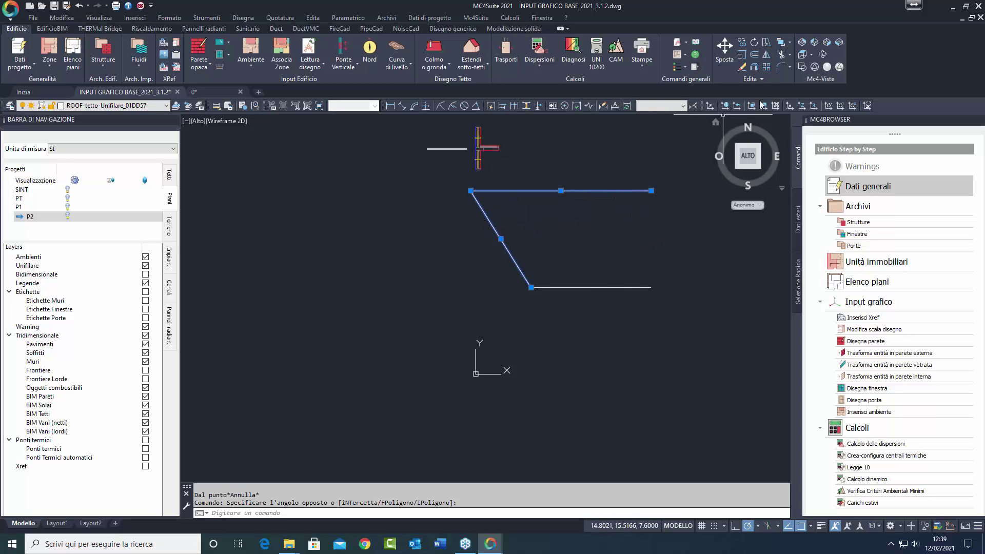
pyautogui.press('Escape')
pyautogui.click(765, 56)
pyautogui.click(651, 287)
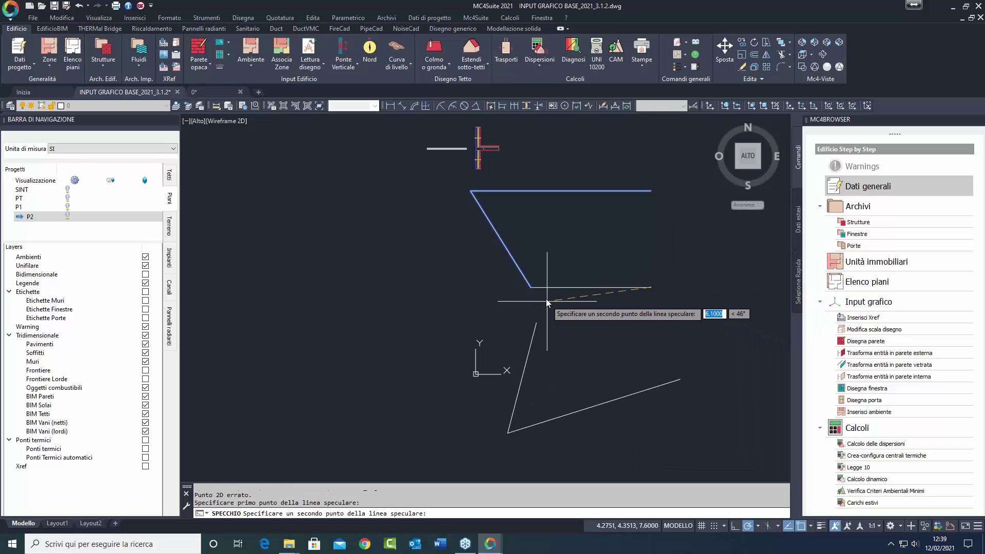
pyautogui.click(534, 289)
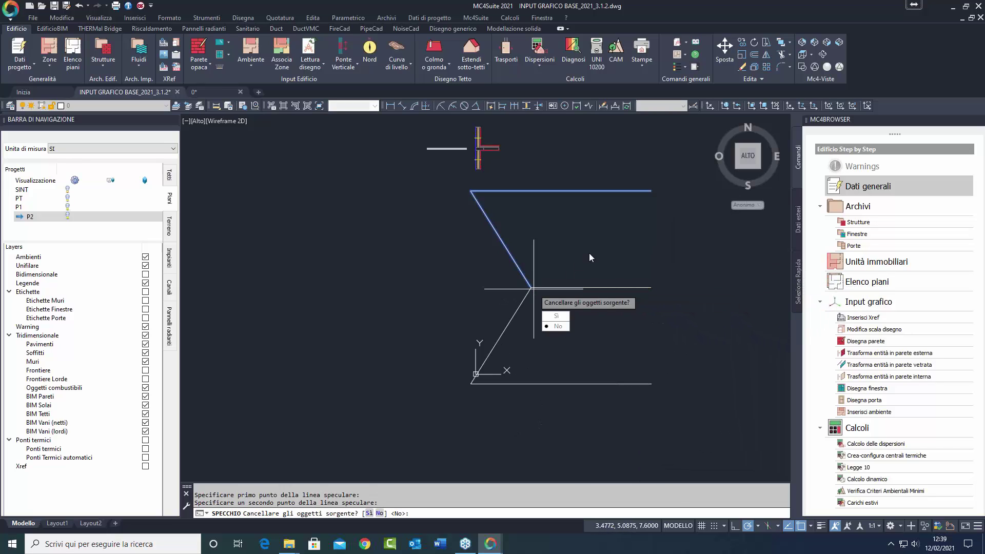
pyautogui.click(564, 328)
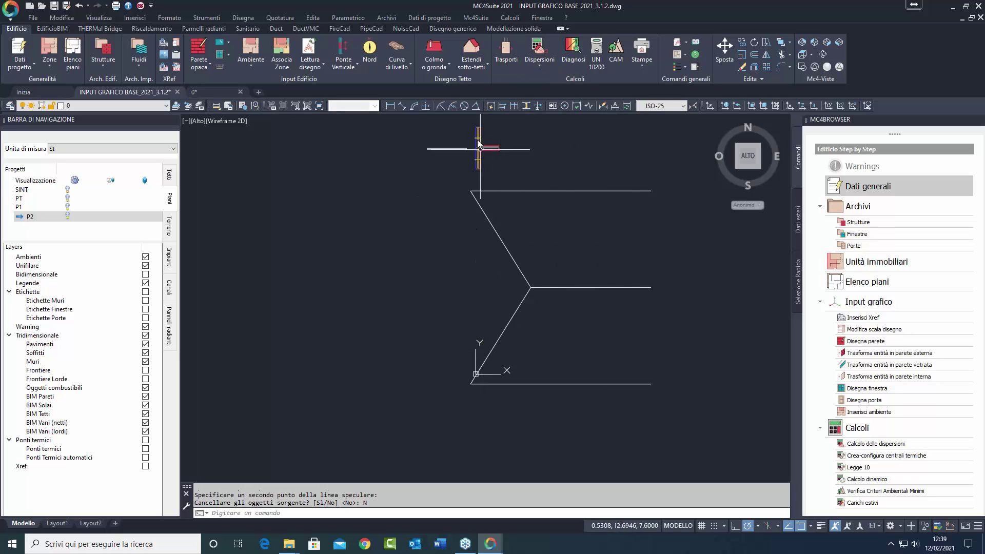
# Close the roof's west side with a vertical Colmo o gronda line between the two eave corners and show floor P2 again.
pyautogui.click(448, 68)
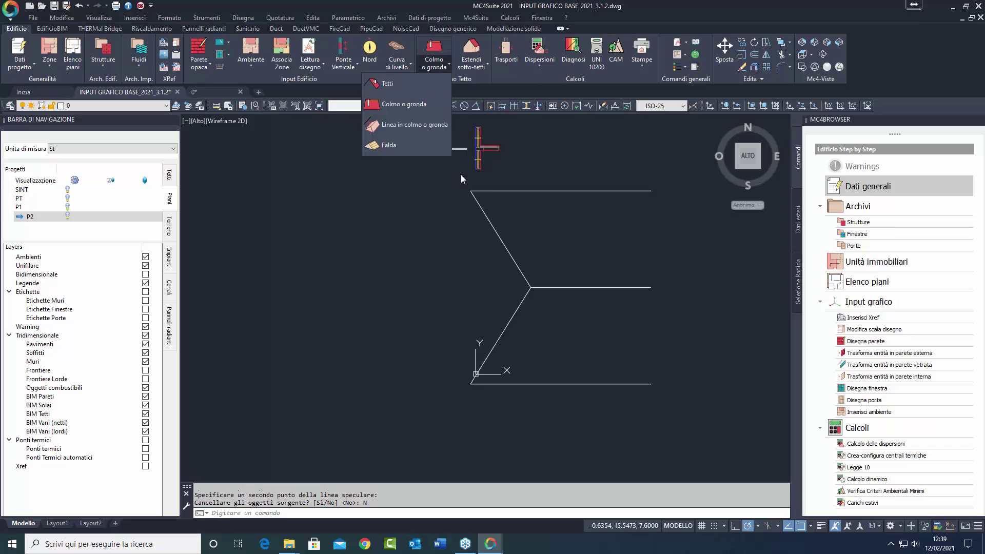
pyautogui.click(426, 105)
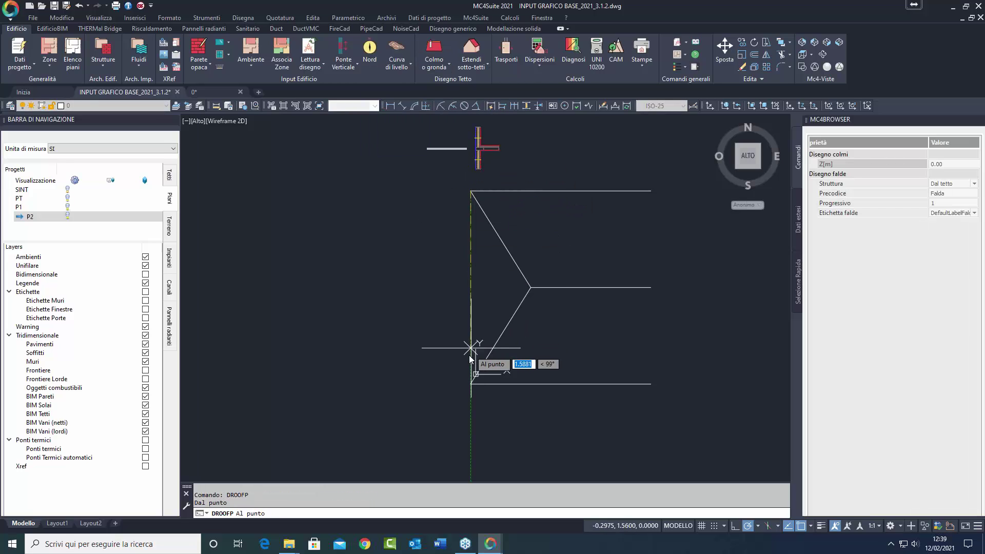
pyautogui.click(470, 383)
pyautogui.press('Return')
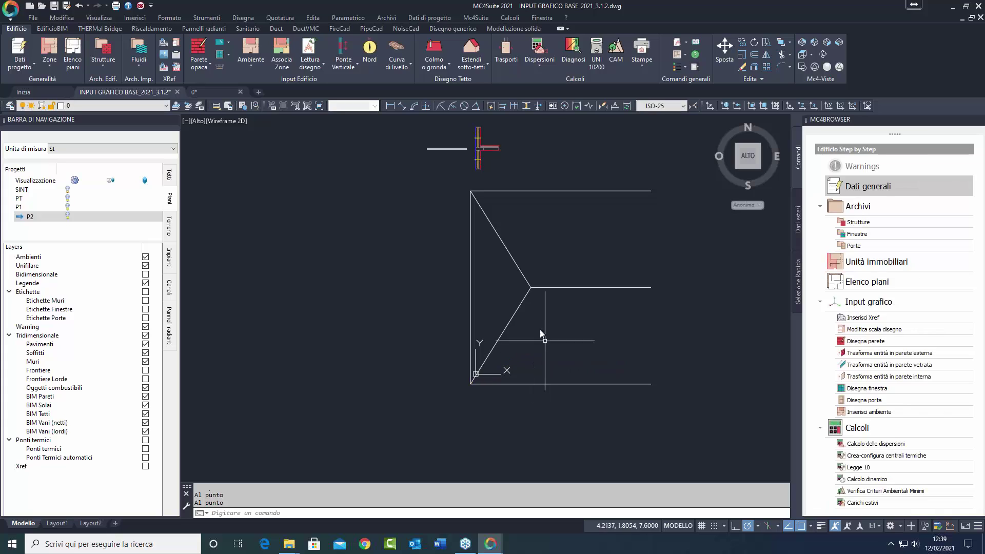
pyautogui.click(68, 216)
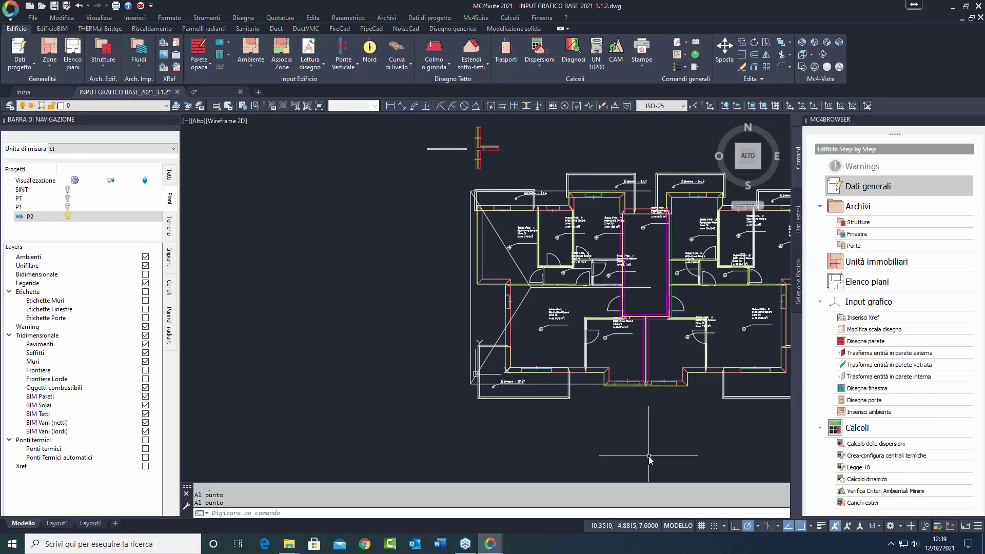
# Hide floor P2 and close the roof's east side with a Colmo o gronda line through the north eave, ridge and south eave ends.
pyautogui.click(94, 216)
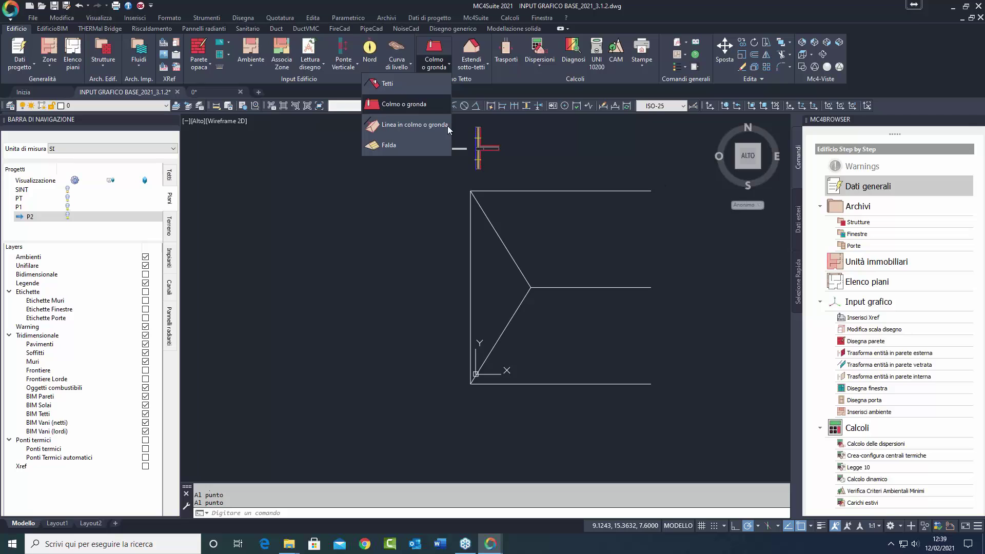
pyautogui.click(429, 105)
pyautogui.click(652, 191)
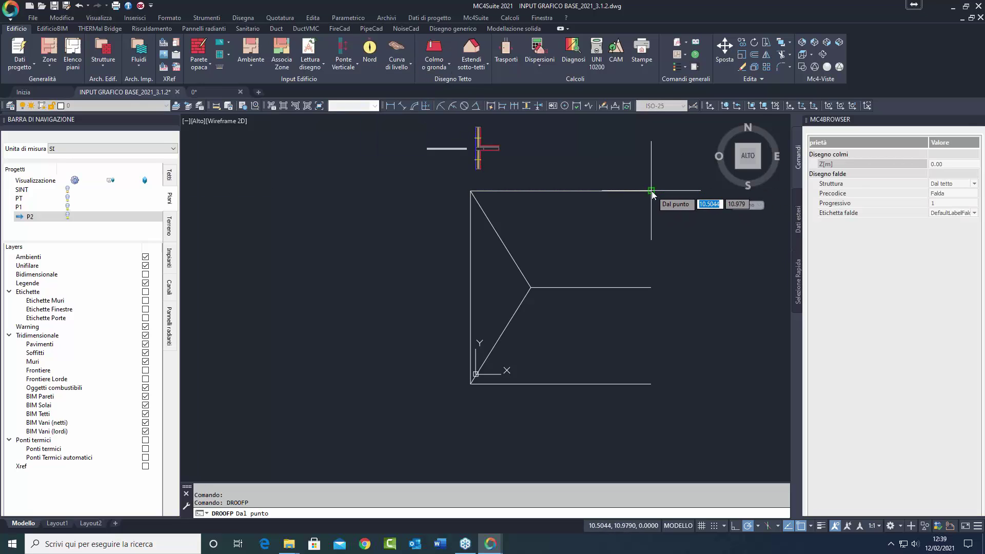
pyautogui.click(651, 286)
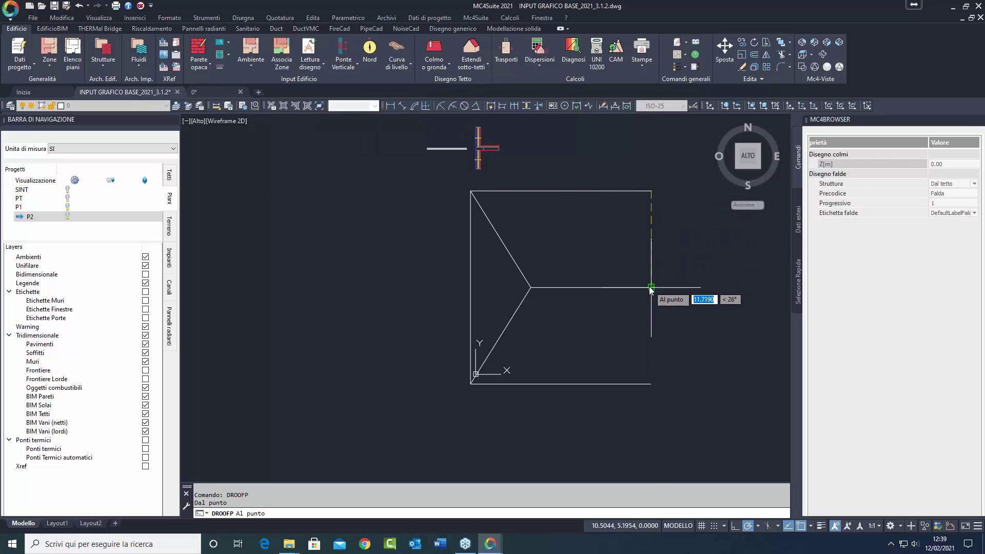
pyautogui.click(657, 388)
pyautogui.press('Return')
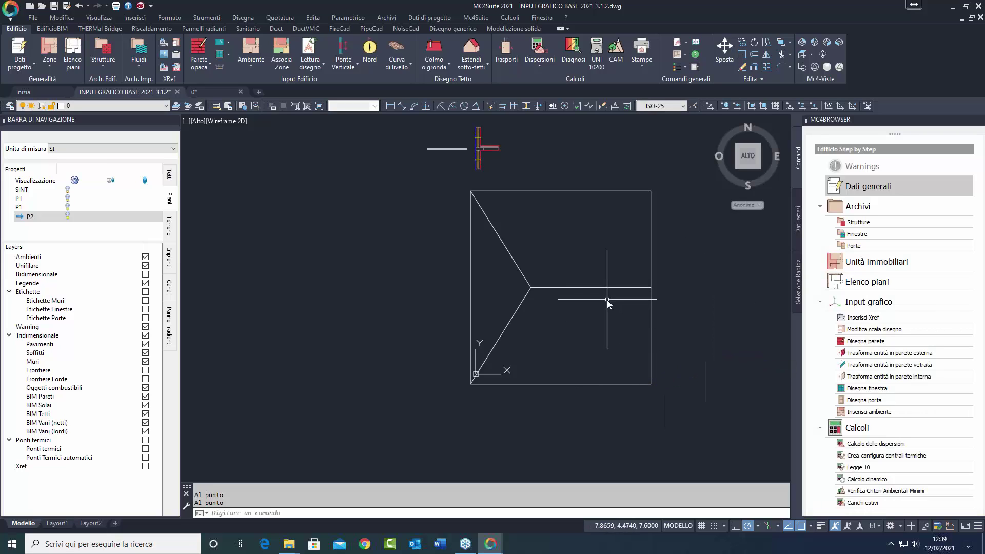
# Insert a Falda with structure Dal tetto in each of the north, west and south areas of the roof outline.
pyautogui.scroll(2, 607, 300)
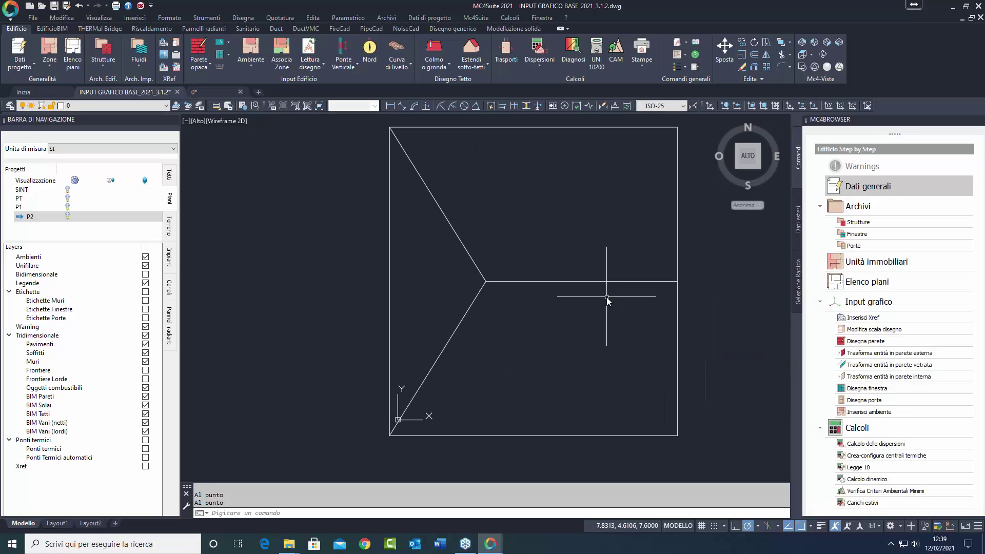
pyautogui.click(442, 68)
pyautogui.click(388, 145)
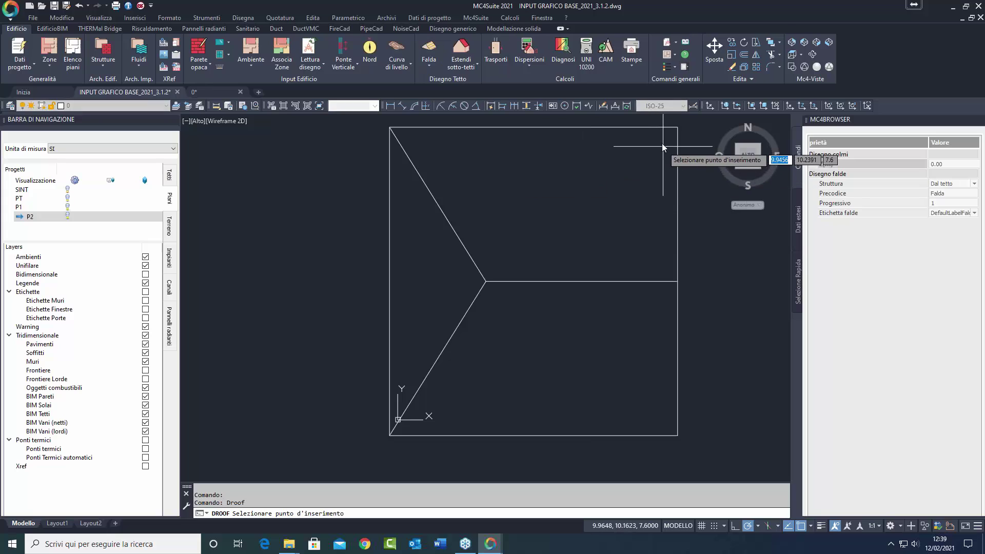
pyautogui.click(417, 250)
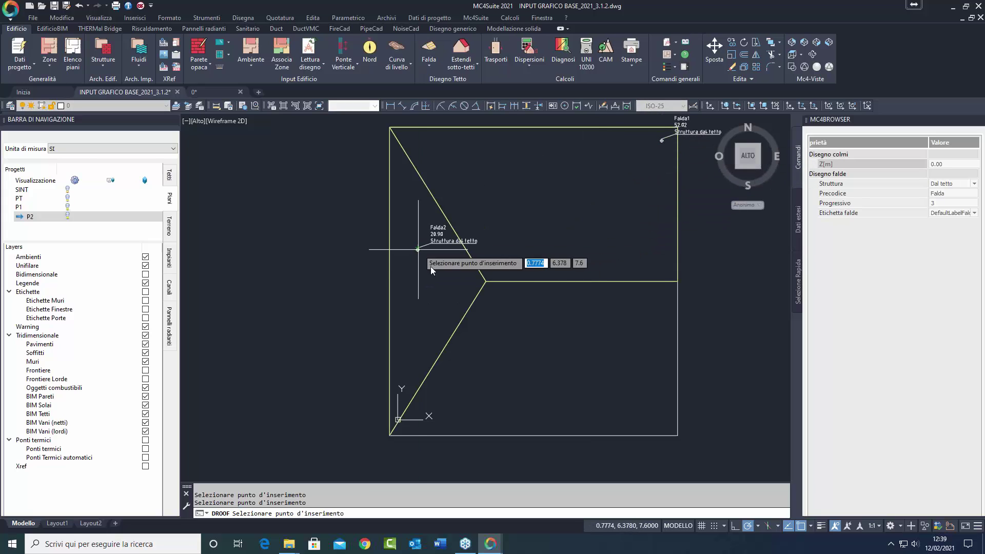
pyautogui.click(655, 417)
pyautogui.press('Escape')
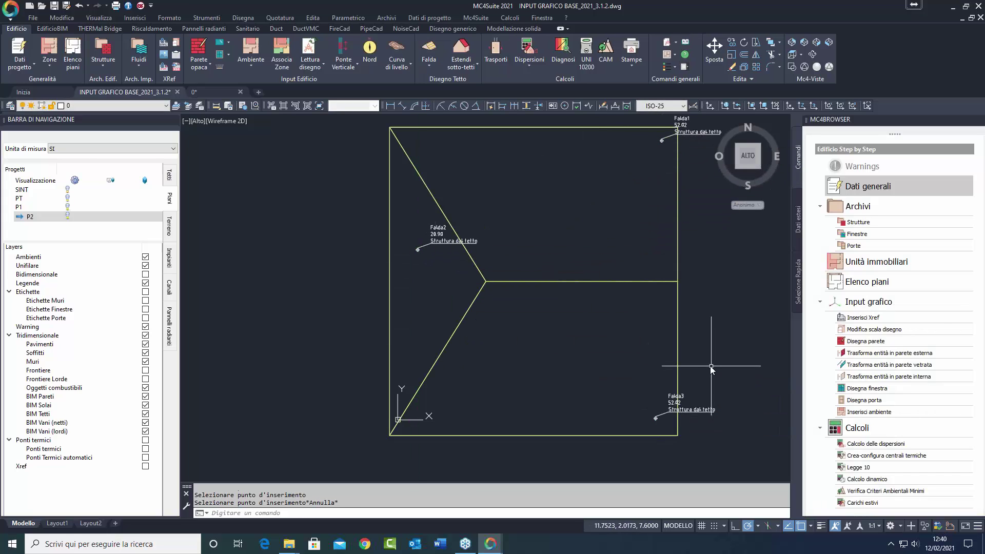
# View the roof slopes in the northeast axonometric view, shaded with edges, and orbit down to a nearly horizontal side view.
pyautogui.scroll(-2, 709, 365)
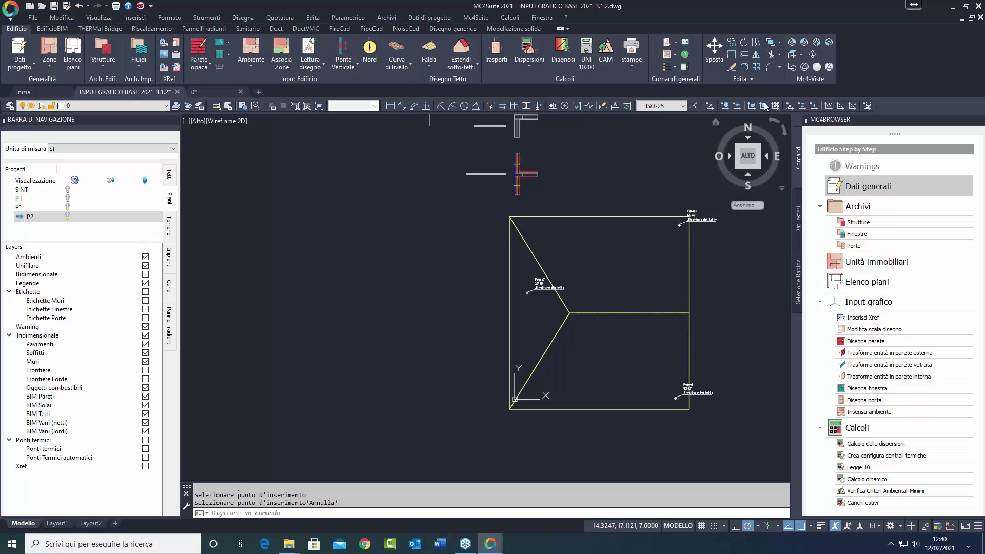
pyautogui.click(792, 42)
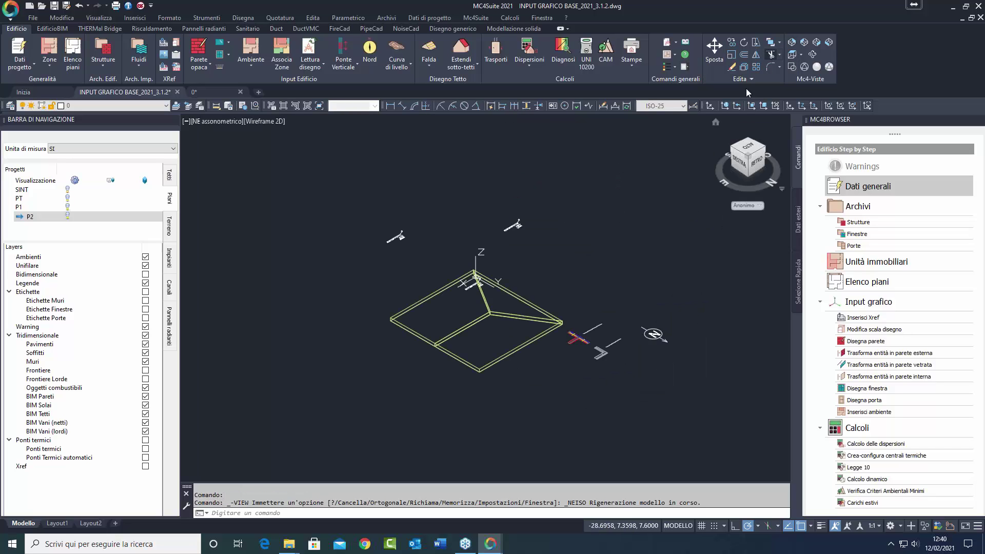
pyautogui.click(830, 67)
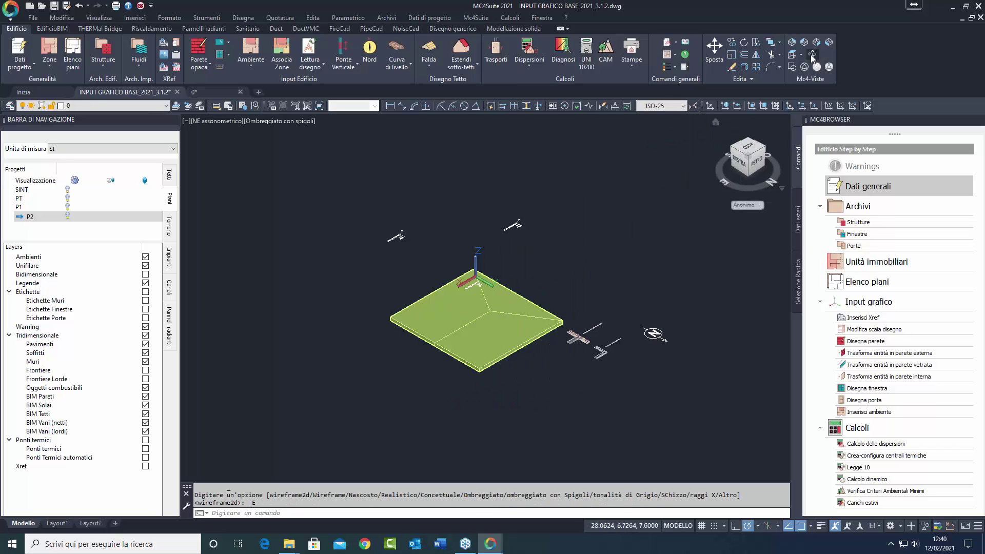
pyautogui.click(812, 55)
pyautogui.moveTo(551, 308); pyautogui.dragTo(661, 270)
pyautogui.press('Escape')
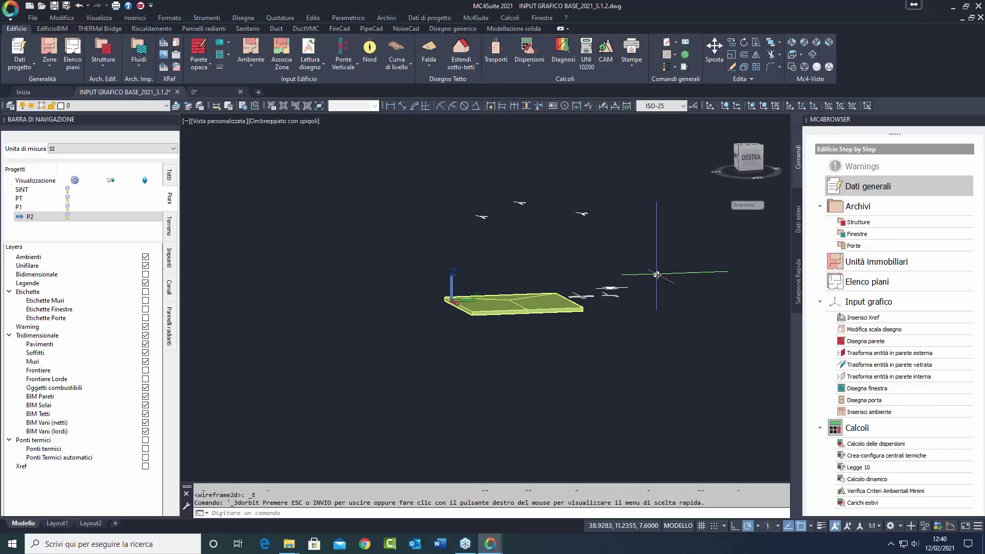
# Inspect the flat roof slopes from the front view and return to the top view.
pyautogui.click(796, 56)
pyautogui.click(800, 56)
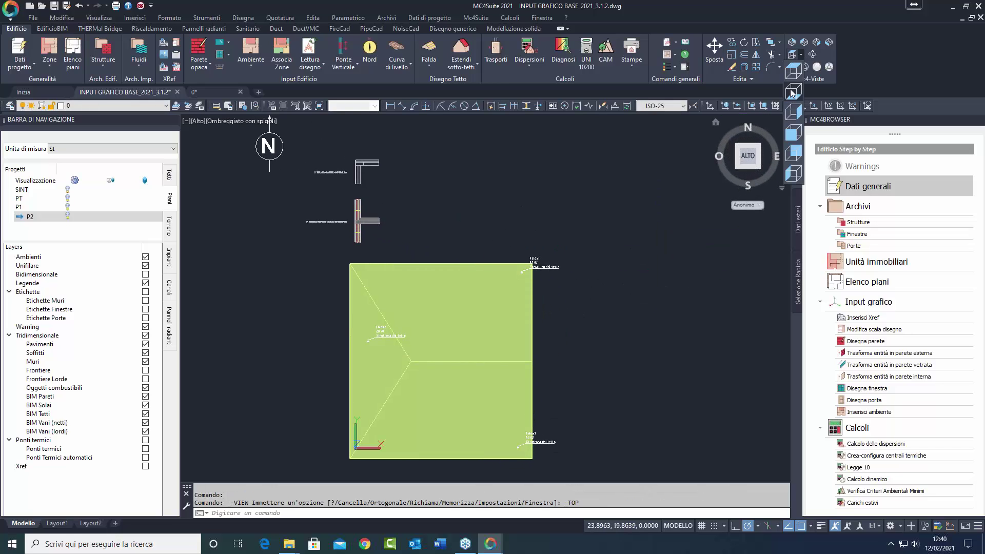
pyautogui.click(794, 132)
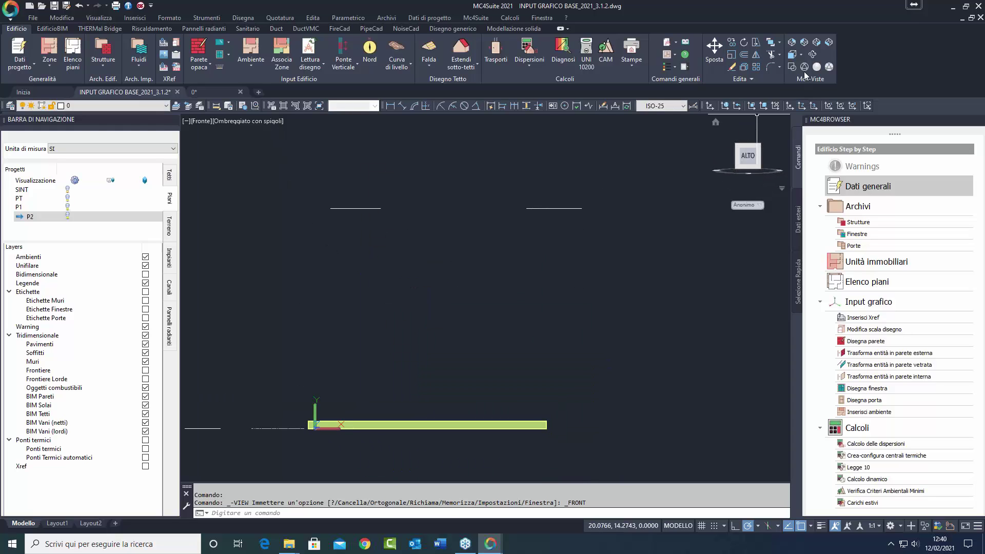
pyautogui.click(799, 54)
pyautogui.click(797, 114)
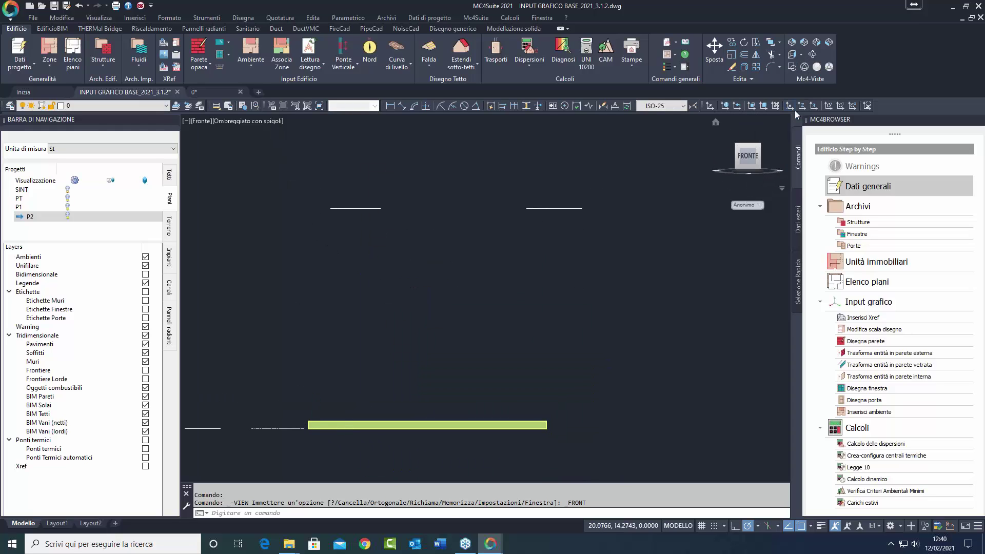
pyautogui.click(801, 54)
pyautogui.click(793, 83)
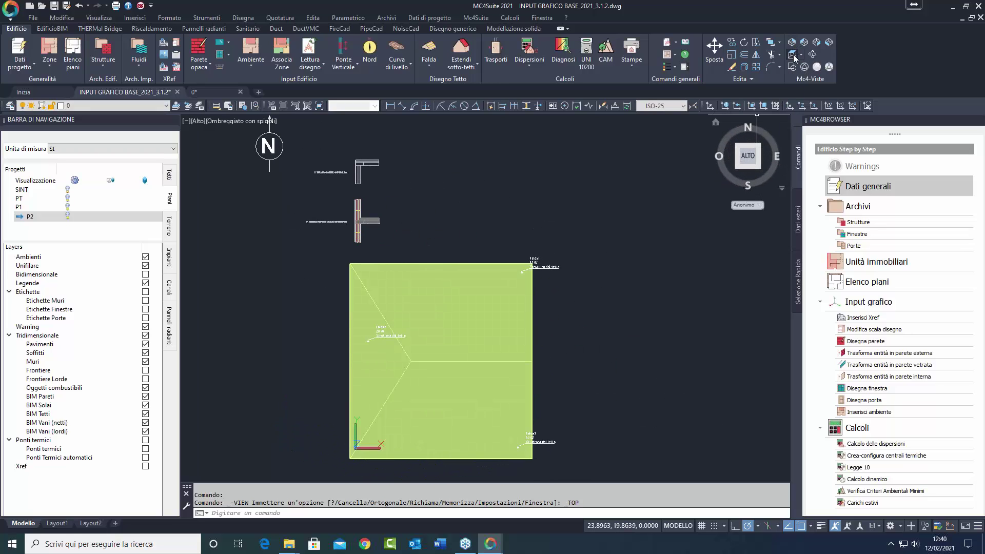
# Switch the roof's top view to 2D wireframe display.
pyautogui.click(792, 67)
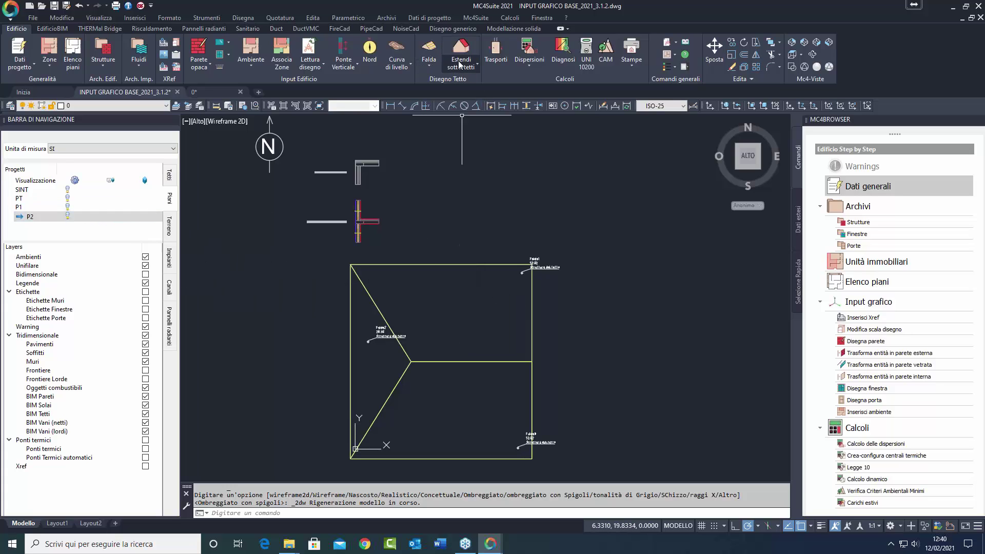
pyautogui.click(429, 64)
pyautogui.click(384, 101)
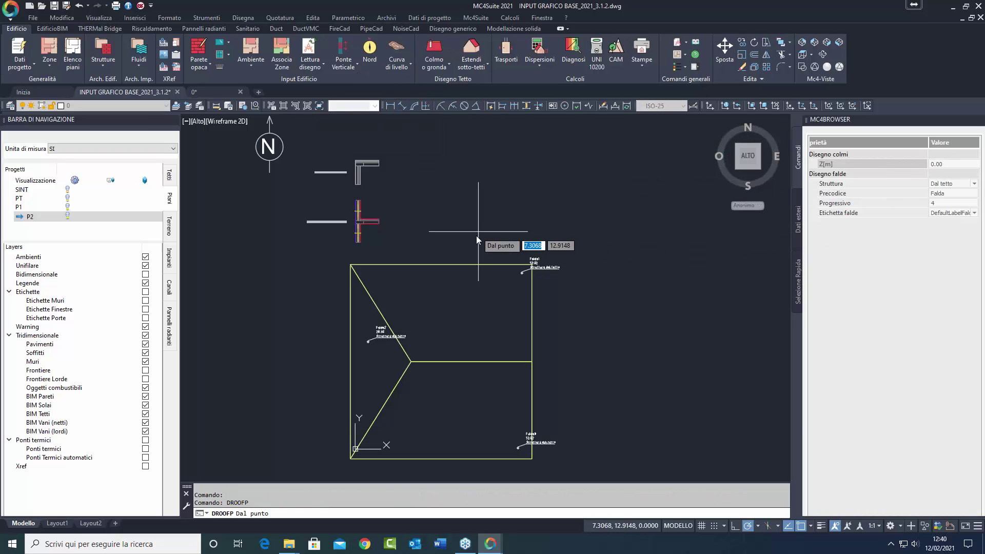
pyautogui.moveTo(476, 236); pyautogui.dragTo(485, 156, button='middle')
pyautogui.press('Escape')
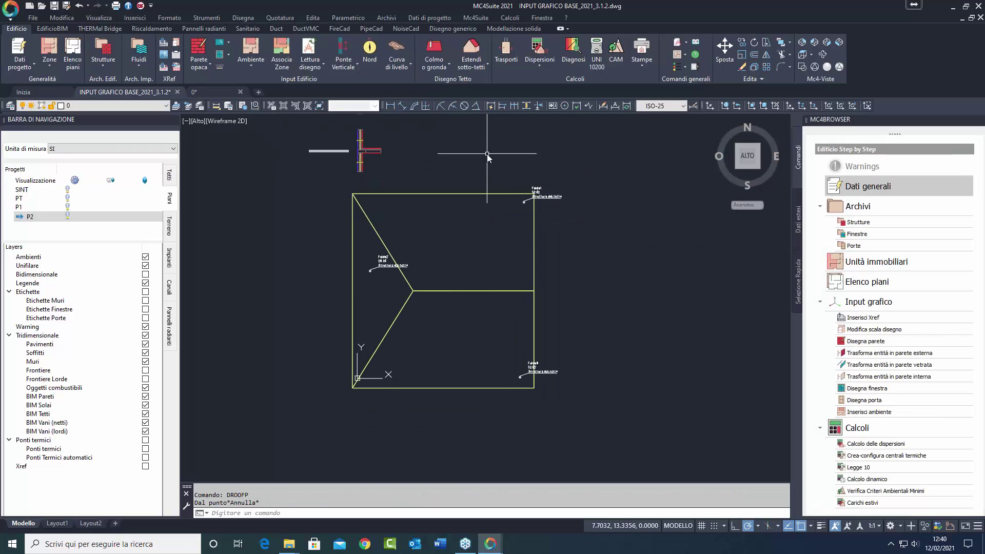
# Select the north, west and south roof slopes one after another to examine their outlines, and clear the selection.
pyautogui.click(479, 179)
pyautogui.click(427, 222)
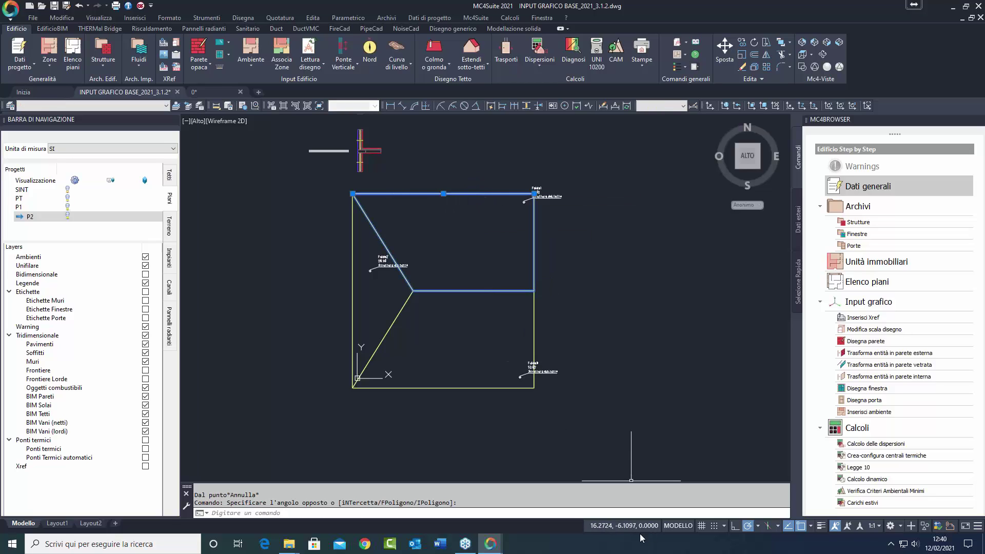
pyautogui.click(979, 528)
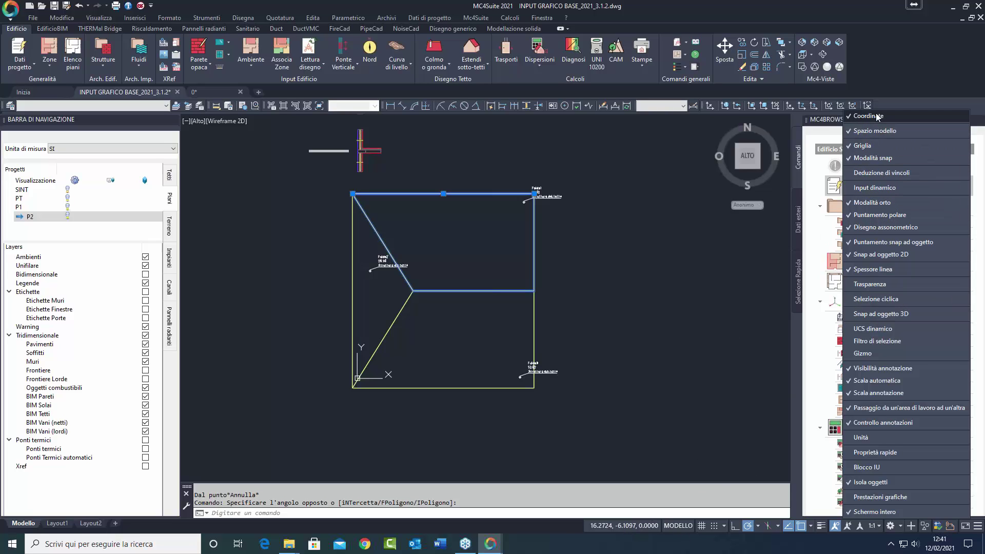
pyautogui.click(682, 237)
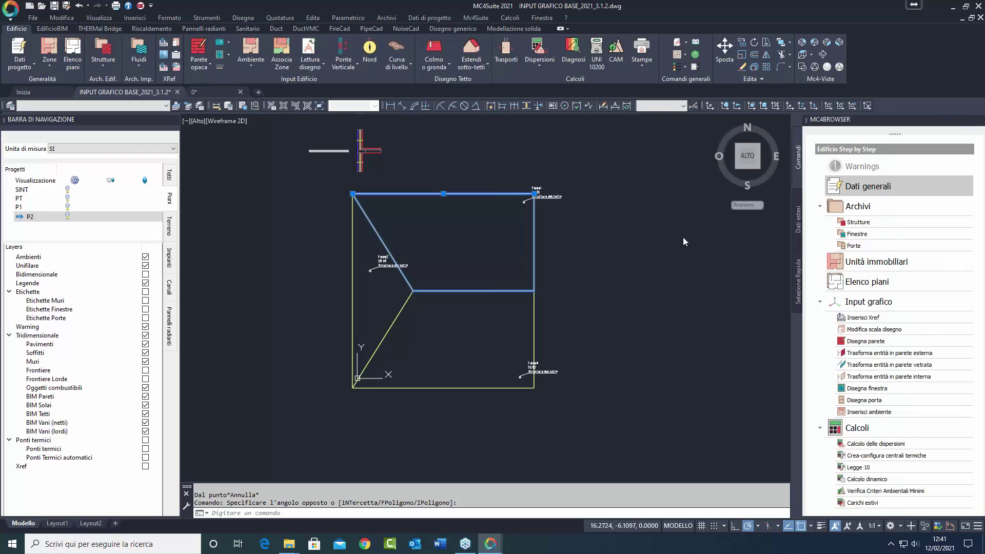
pyautogui.click(659, 396)
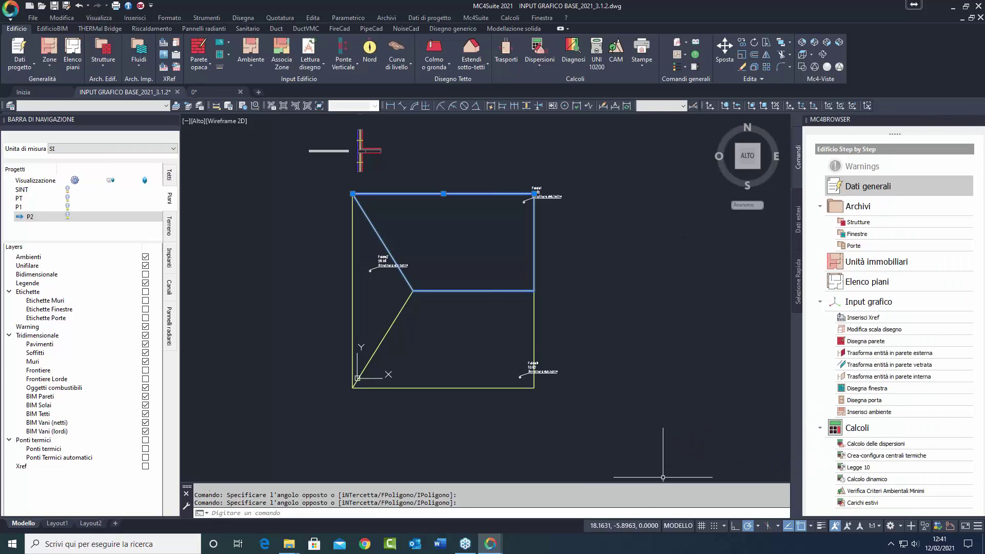
pyautogui.click(416, 221)
pyautogui.click(320, 285)
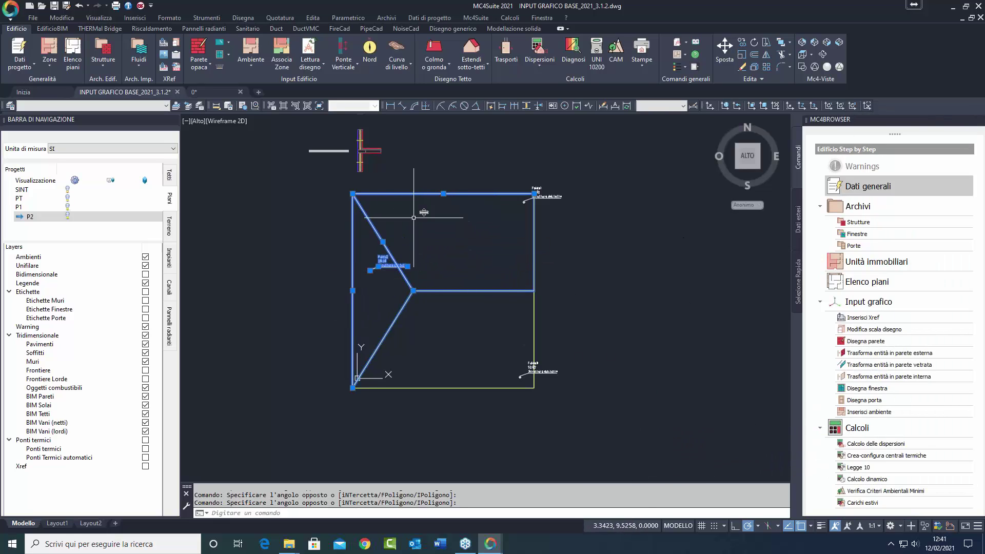
pyautogui.rightClick(422, 303)
pyautogui.click(455, 355)
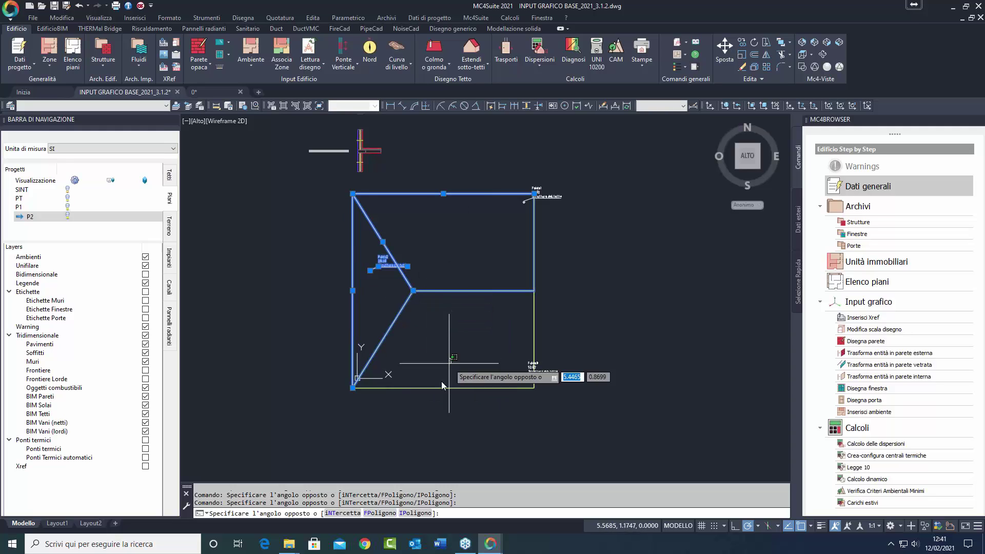
pyautogui.click(443, 389)
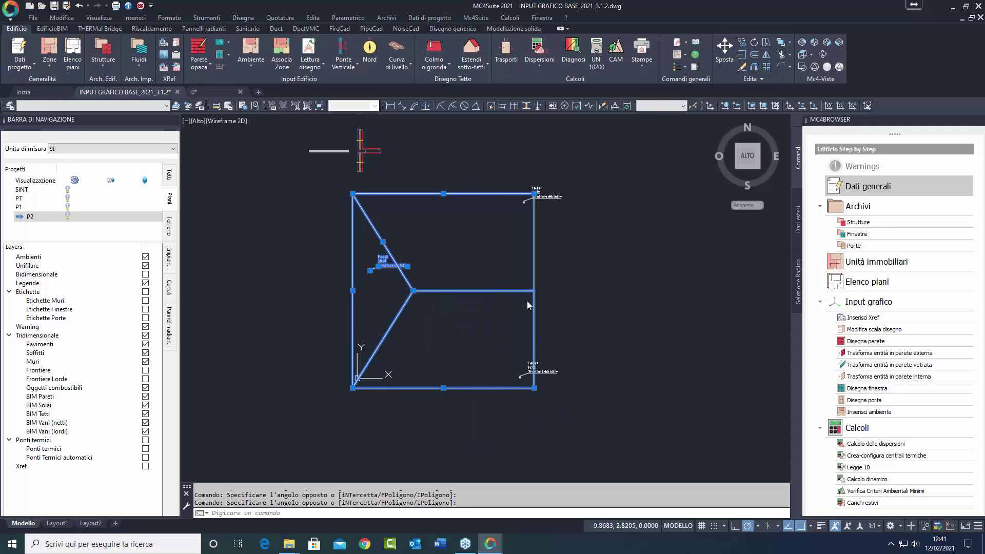
pyautogui.press('Escape')
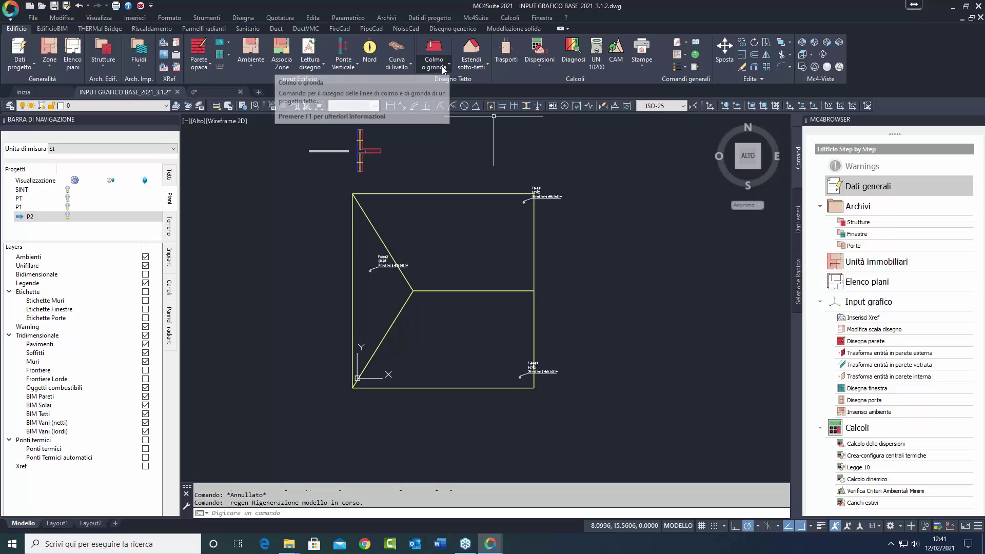
pyautogui.click(444, 68)
pyautogui.click(424, 106)
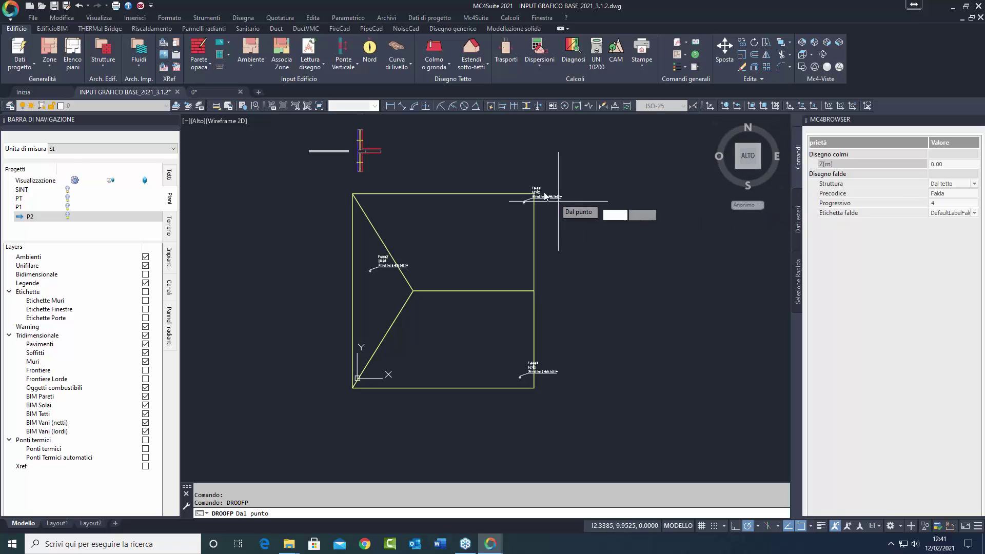
pyautogui.press('Escape')
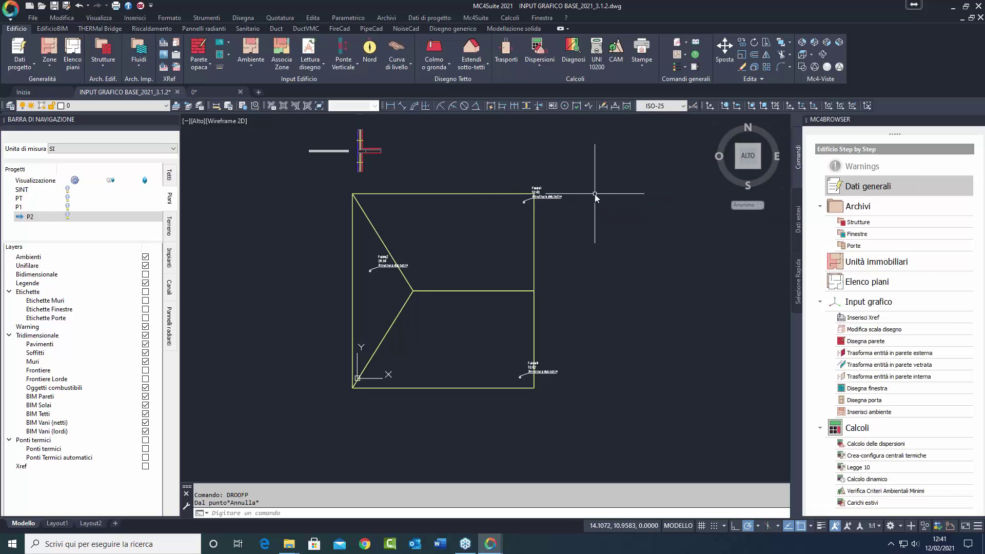
# Raise the whole roof along the Z axis with Sposta lungo l'asse Z, using a height difference of 10 m.
pyautogui.click(470, 68)
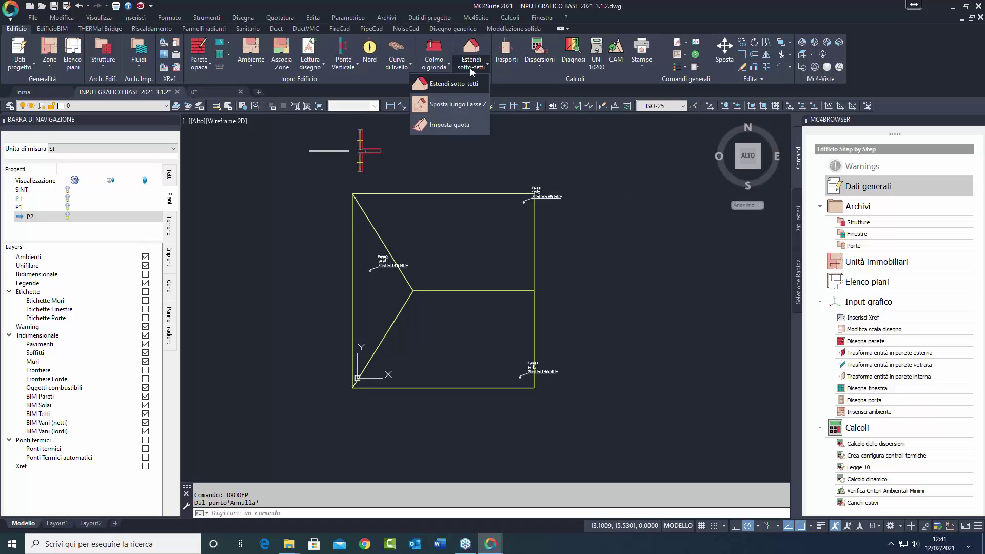
pyautogui.click(458, 105)
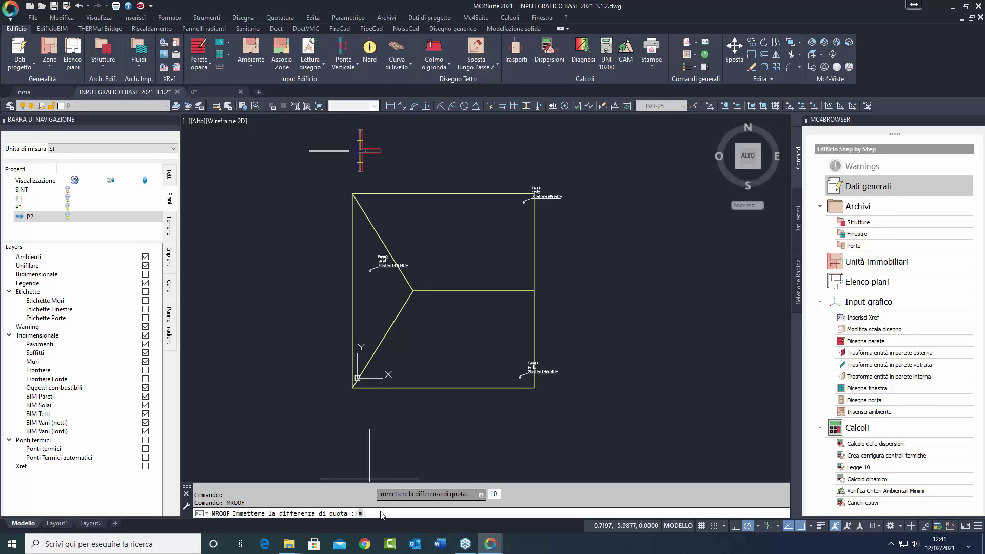
pyautogui.press('Return')
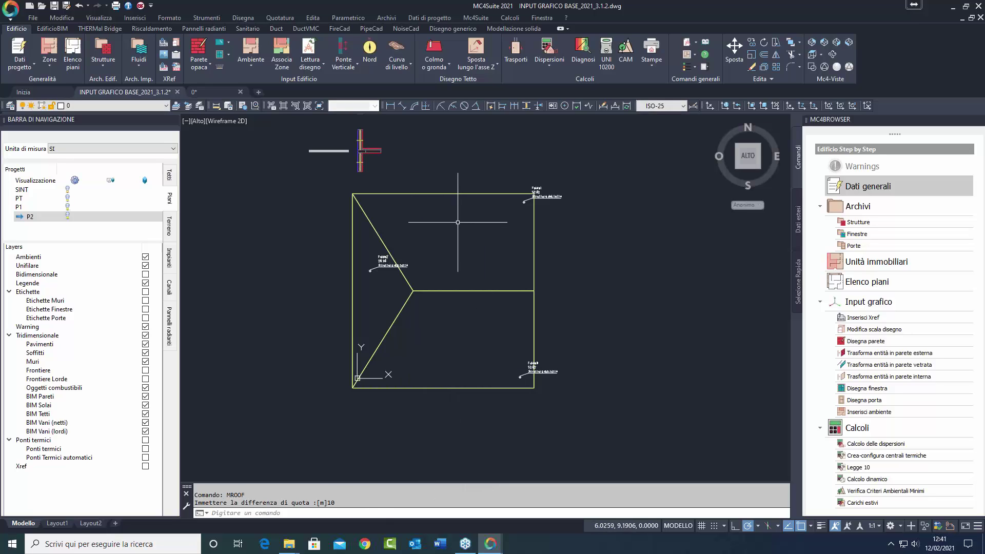
# Select the roof's ridge, north eave and west slope to check their elevation, and clear the selection.
pyautogui.click(473, 241)
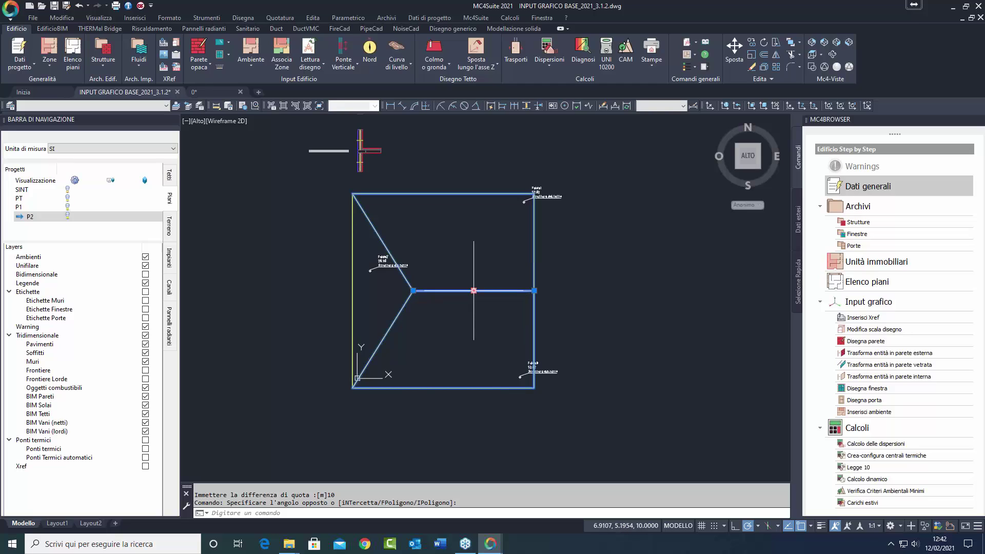
pyautogui.click(493, 182)
pyautogui.click(464, 208)
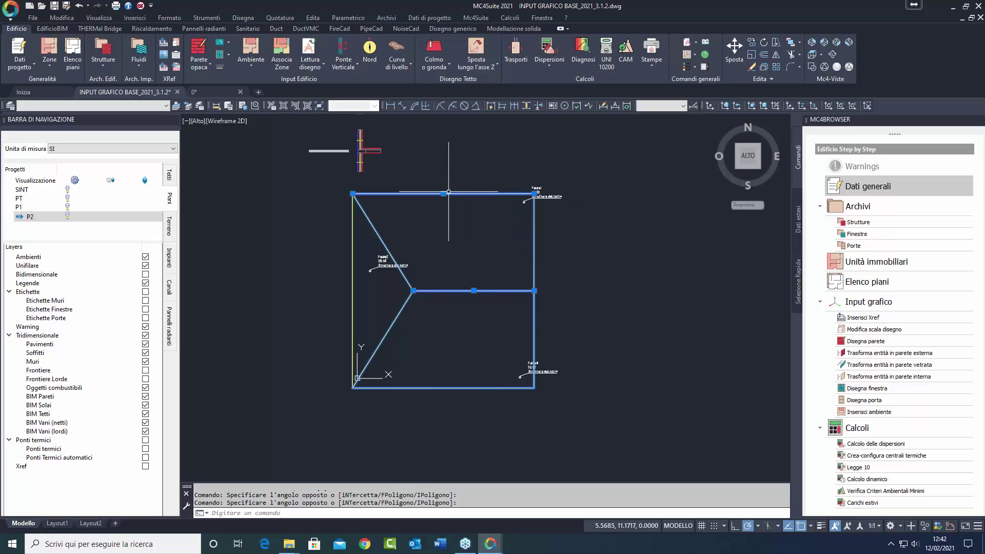
pyautogui.click(433, 198)
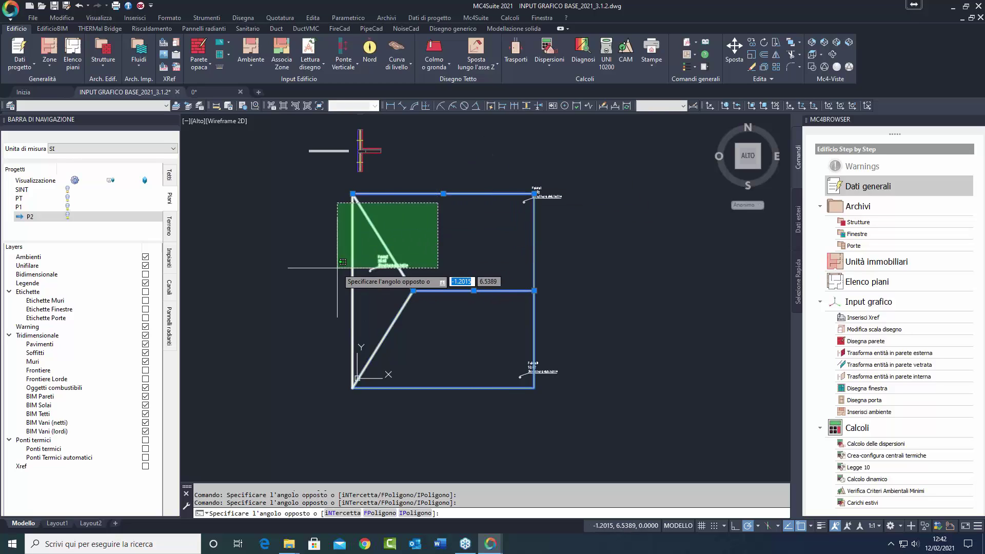
pyautogui.click(336, 275)
pyautogui.press('Escape')
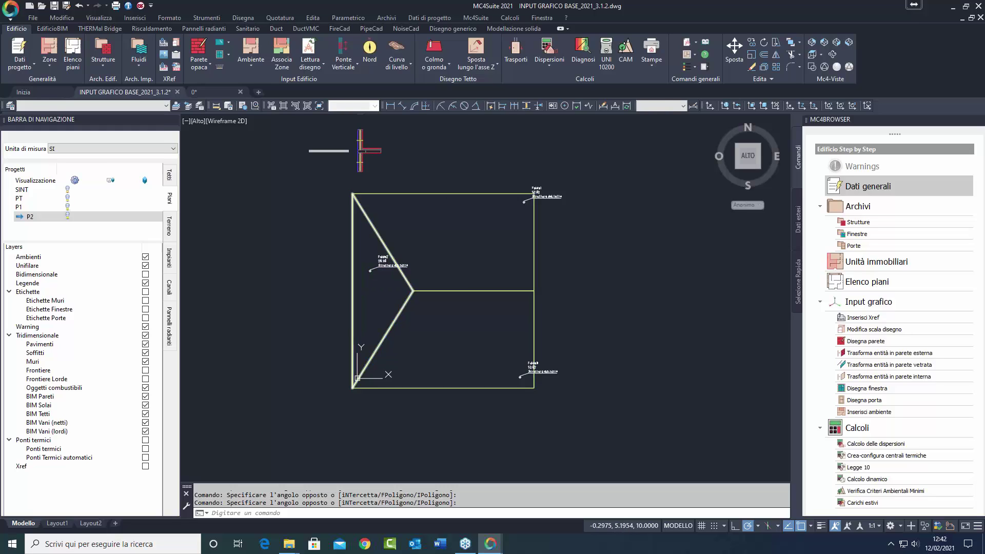
# Show floor P2, inspect the raised roof against it in the northeast axonometric view shaded with edges, and return to the wireframe top view.
pyautogui.click(811, 43)
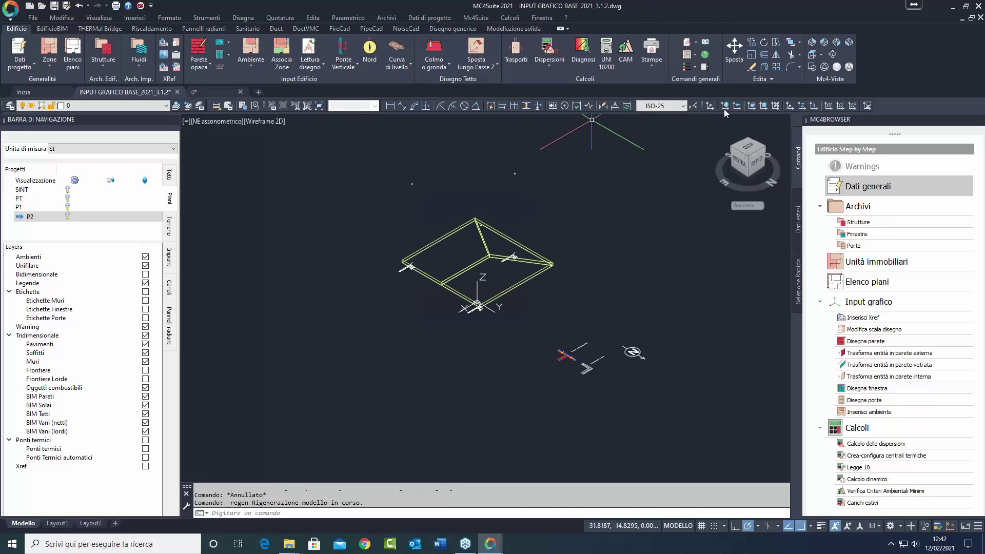
pyautogui.click(70, 217)
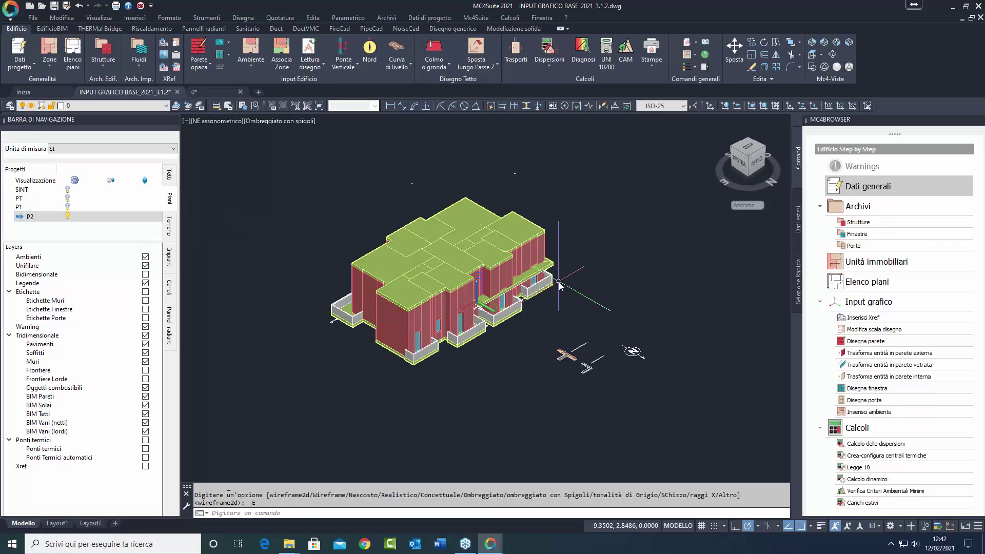
pyautogui.scroll(3, 508, 288)
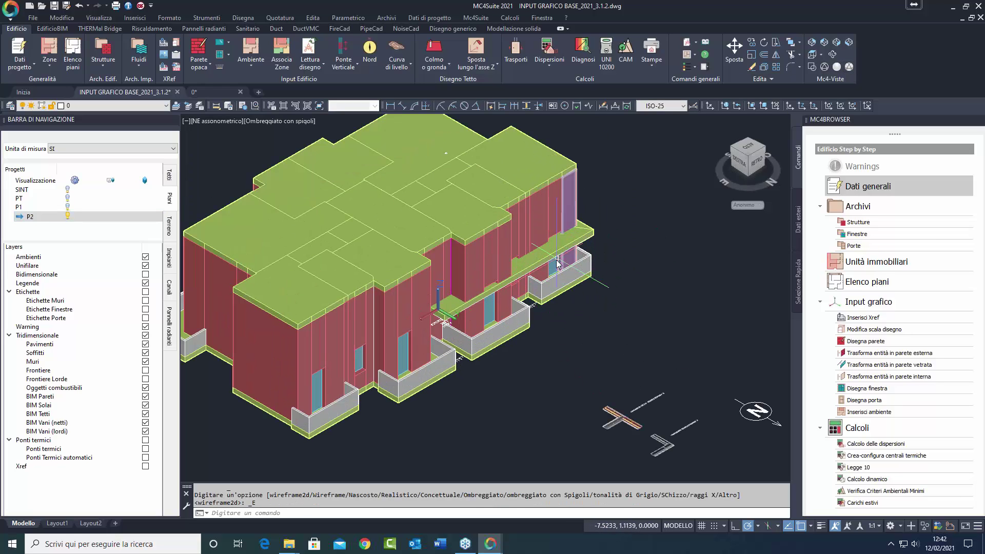
pyautogui.scroll(2, 539, 275)
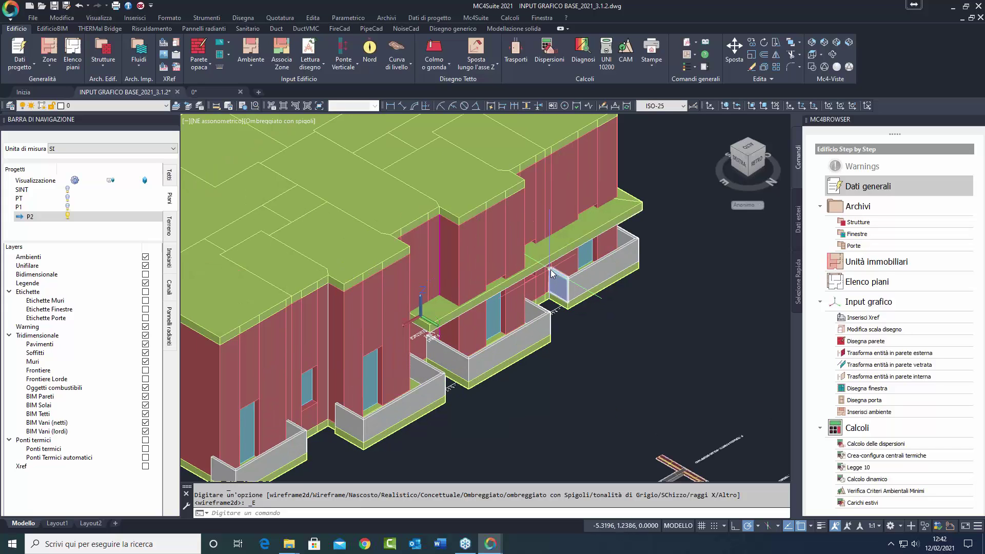
pyautogui.click(811, 68)
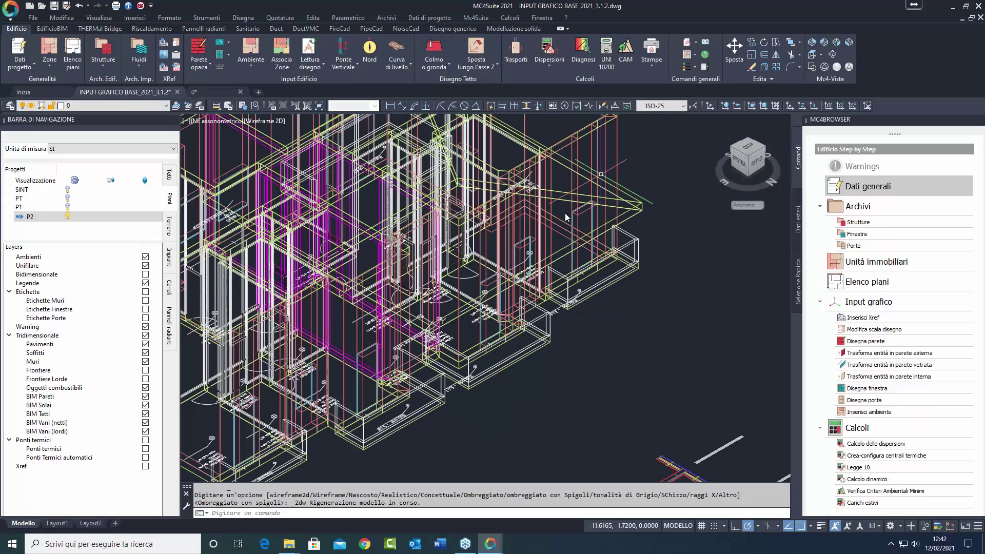
pyautogui.click(812, 56)
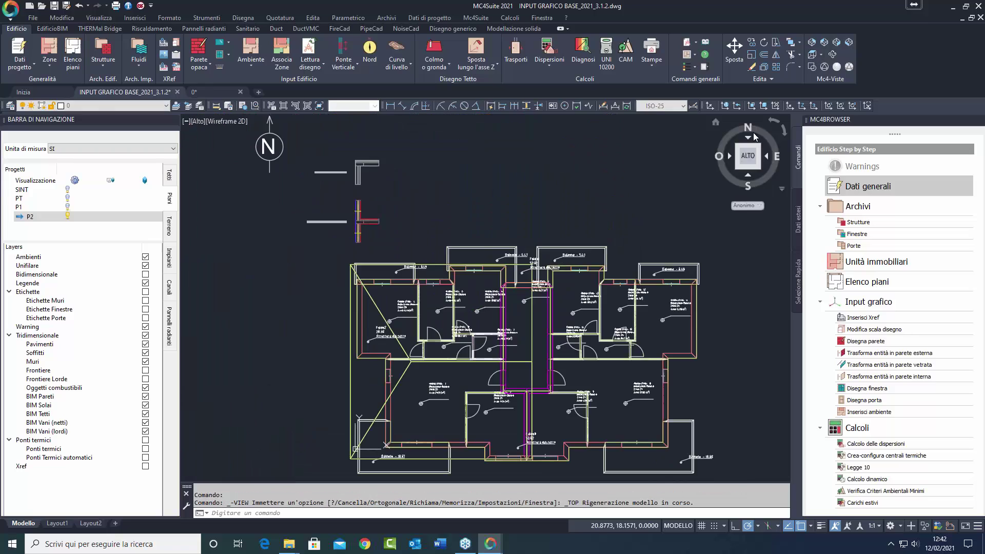
# Hide floor P2 and set both end points of the roof ridge to an absolute height of 12 m with Imposta quota.
pyautogui.click(134, 216)
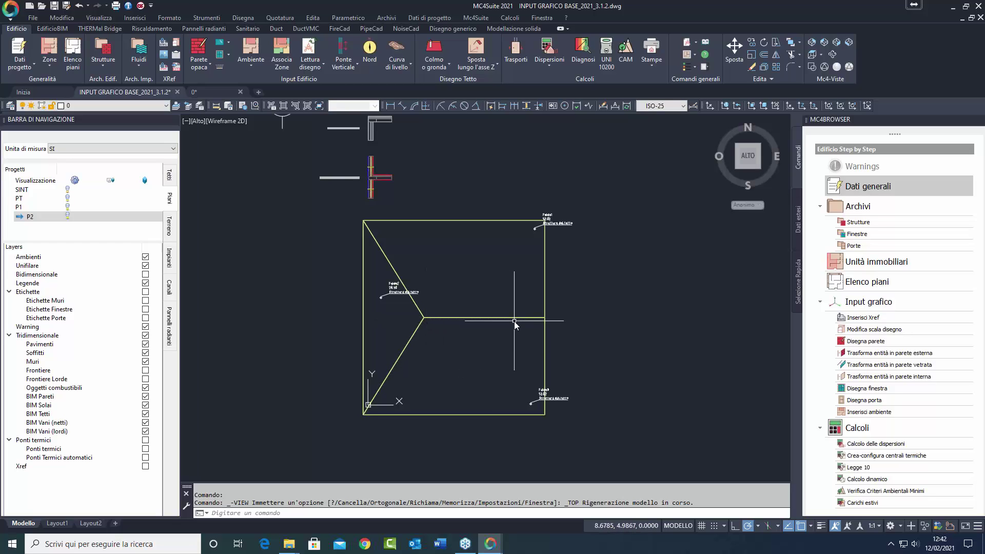
pyautogui.click(490, 67)
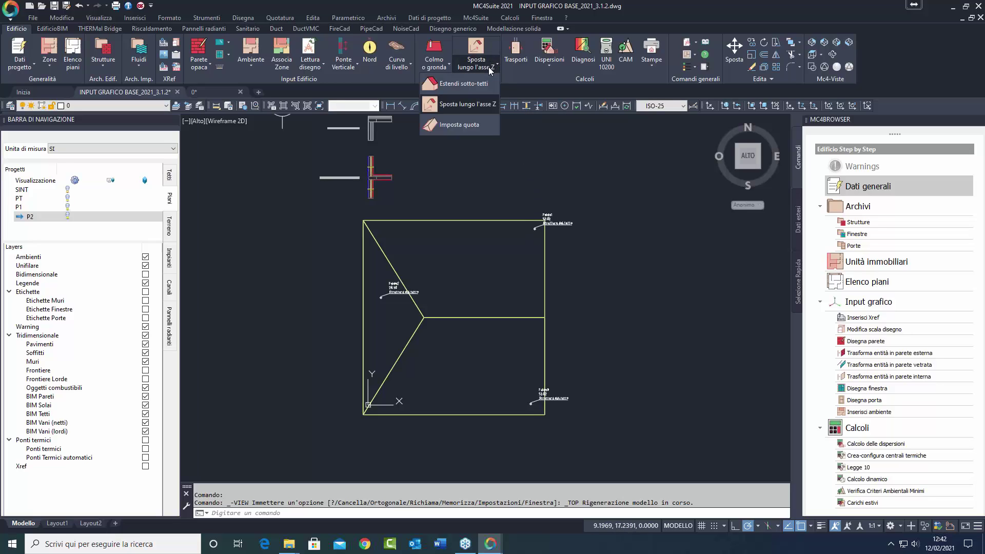
pyautogui.click(464, 125)
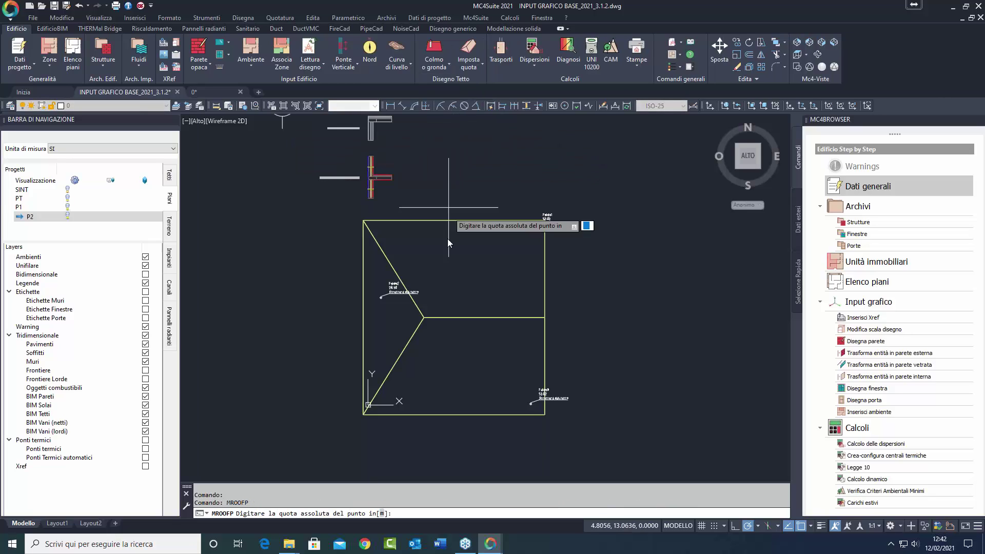
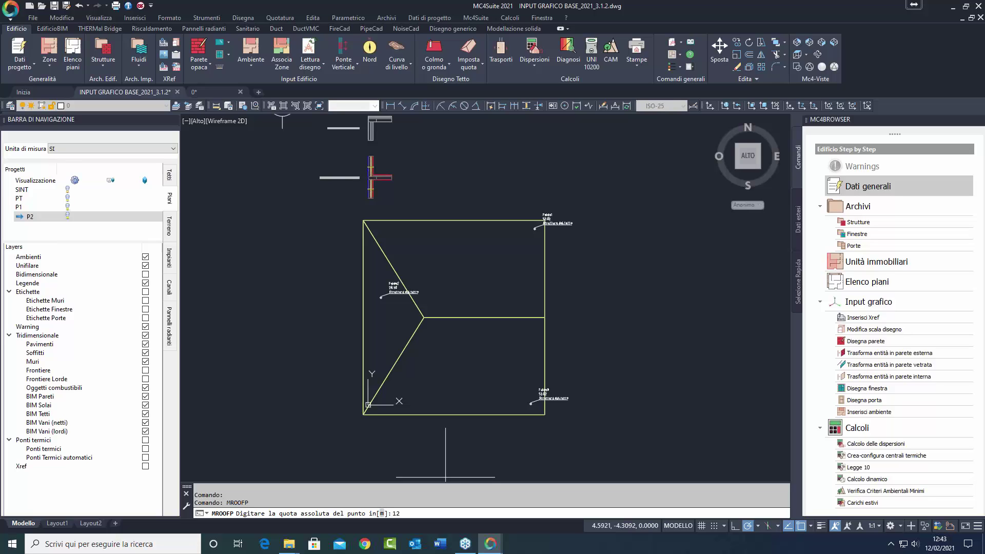
pyautogui.press('Return')
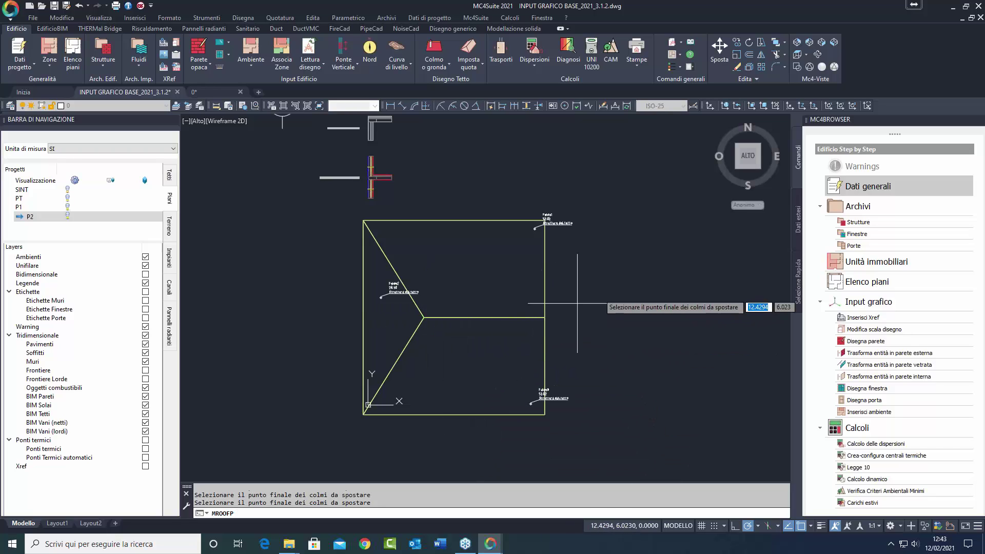
# Inspect the pitched roof in the northeast axonometric view, shaded with edges, by orbiting around it, and switch back to 2D wireframe.
pyautogui.click(798, 42)
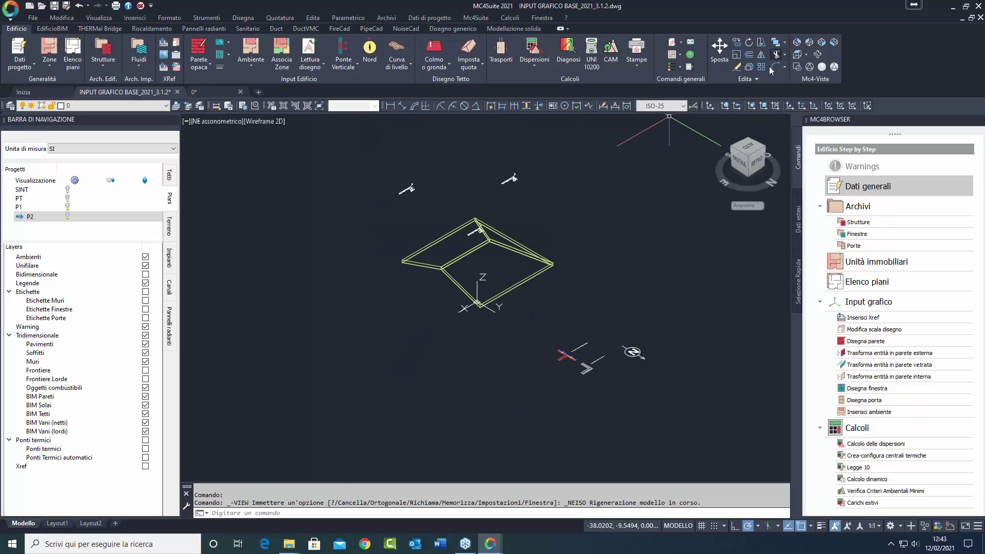
pyautogui.click(835, 66)
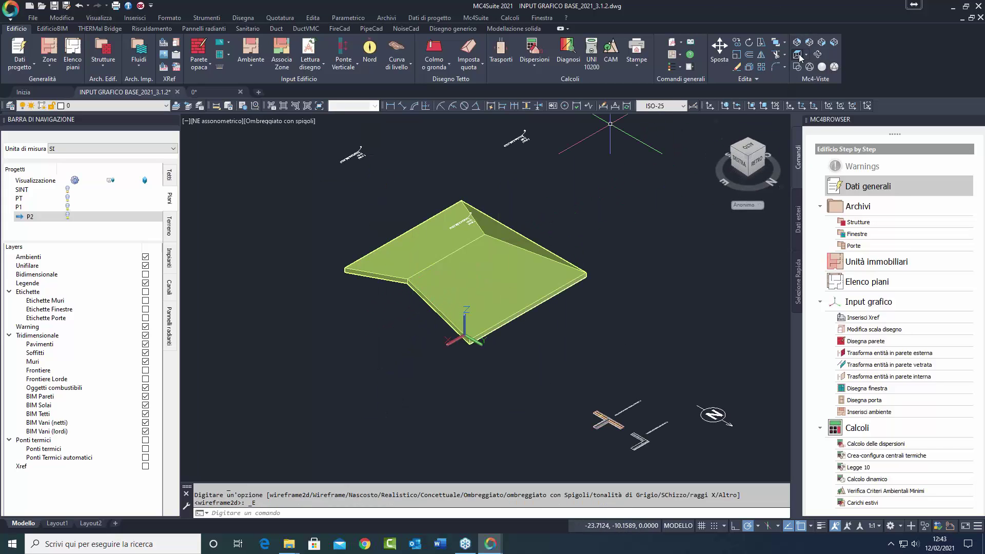
pyautogui.click(817, 54)
pyautogui.moveTo(493, 367); pyautogui.dragTo(578, 296)
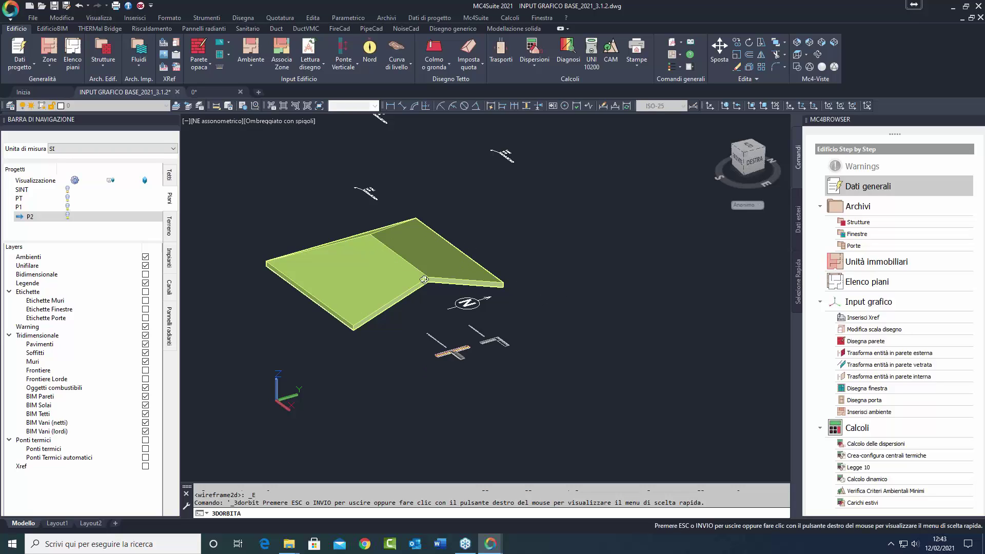
pyautogui.press('Escape')
pyautogui.click(796, 67)
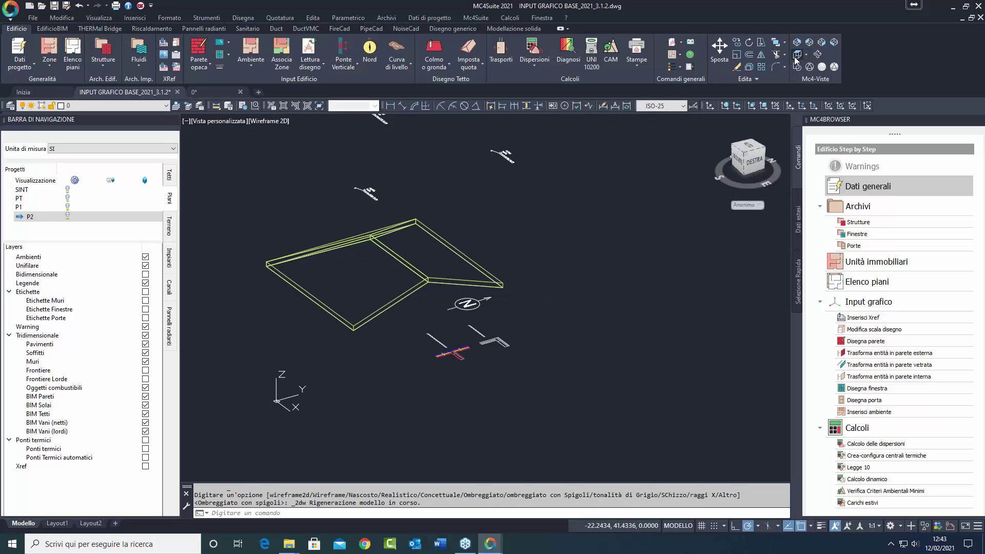
# Return to the top view, show floor P2 and hide the tetto roof so the floor plan is clear.
pyautogui.click(480, 339)
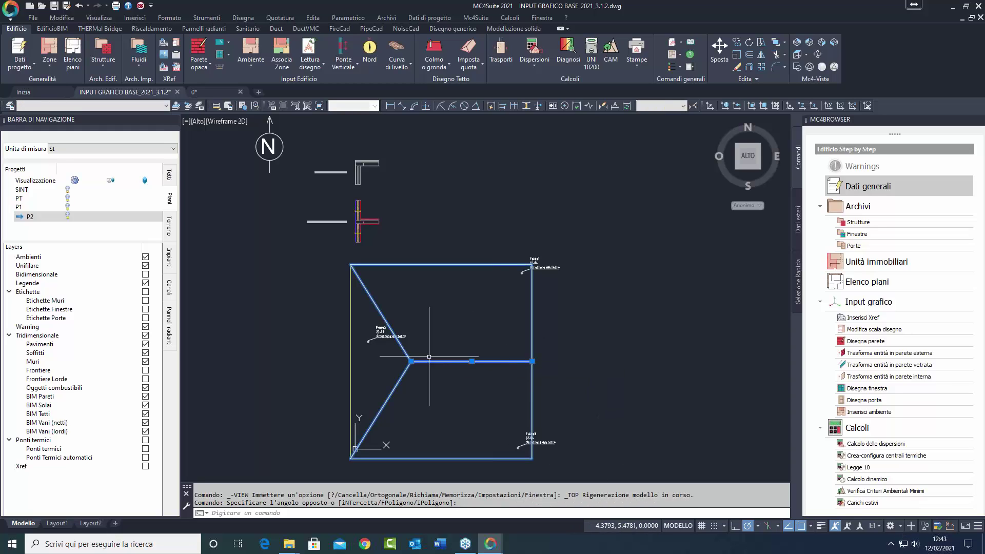
pyautogui.press('Escape')
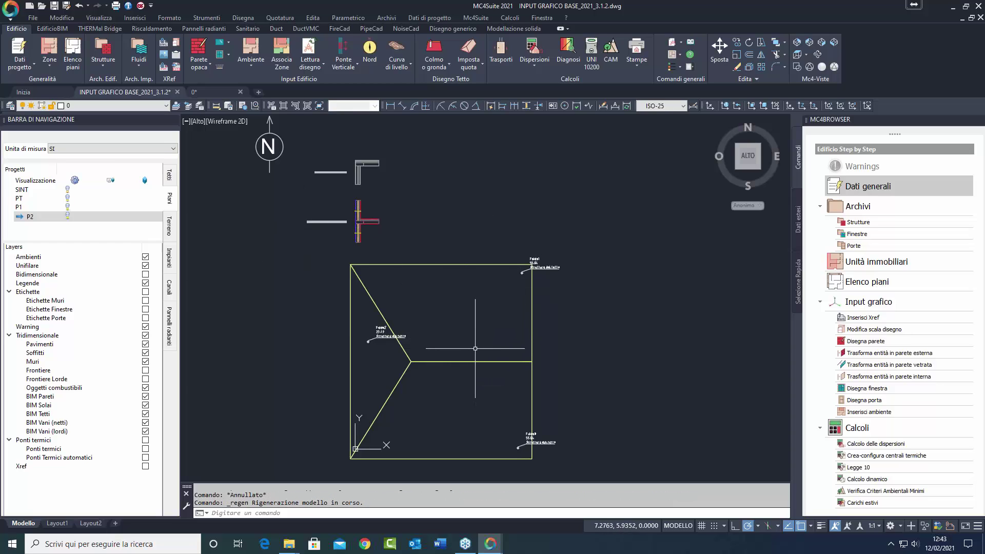
pyautogui.click(67, 215)
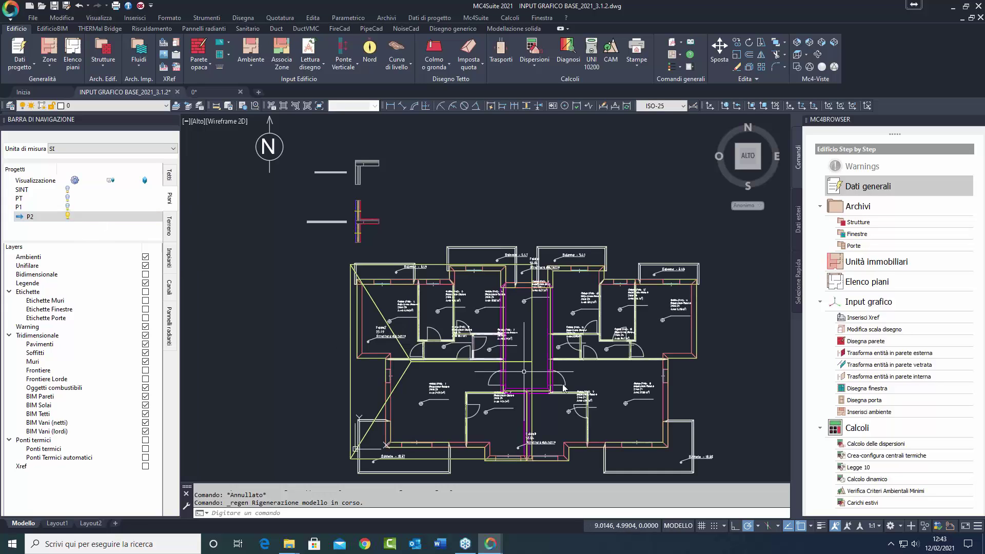
pyautogui.moveTo(598, 314); pyautogui.dragTo(627, 231, button='middle')
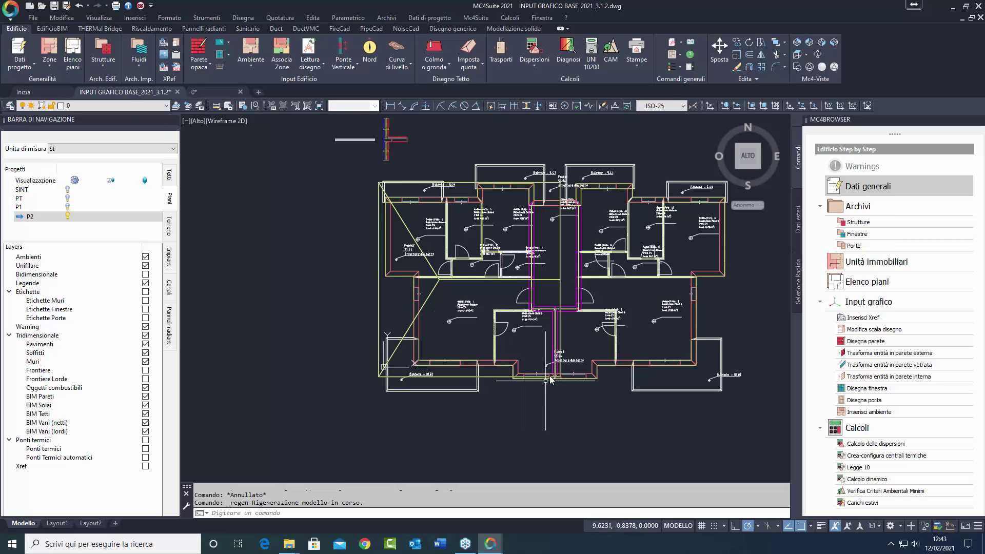
pyautogui.scroll(2, 550, 380)
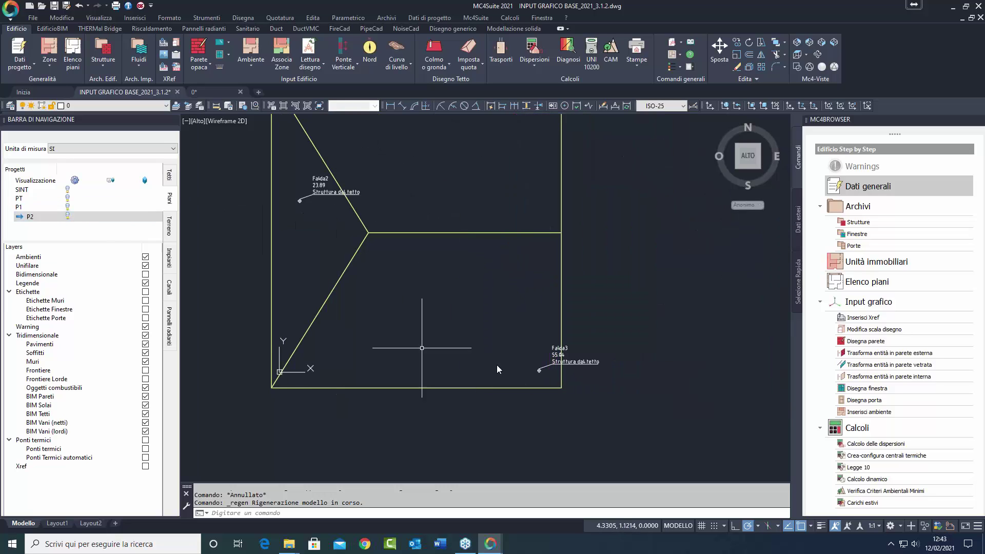
pyautogui.click(68, 216)
pyautogui.click(169, 176)
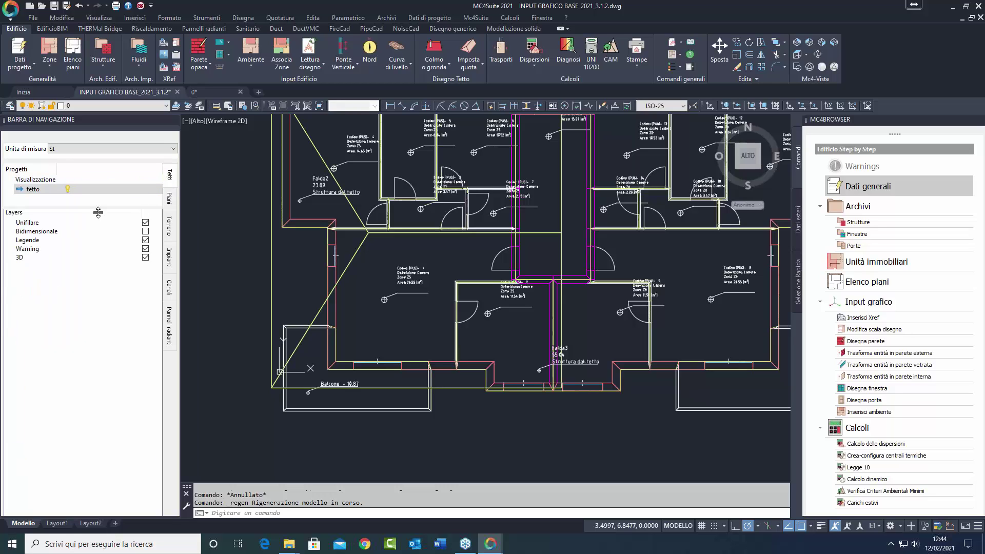
pyautogui.click(67, 189)
# Mark the seven zone Z5 rooms of the west apartment on floor P2 as Ambiente sottotetto and apply the change.
pyautogui.click(509, 298)
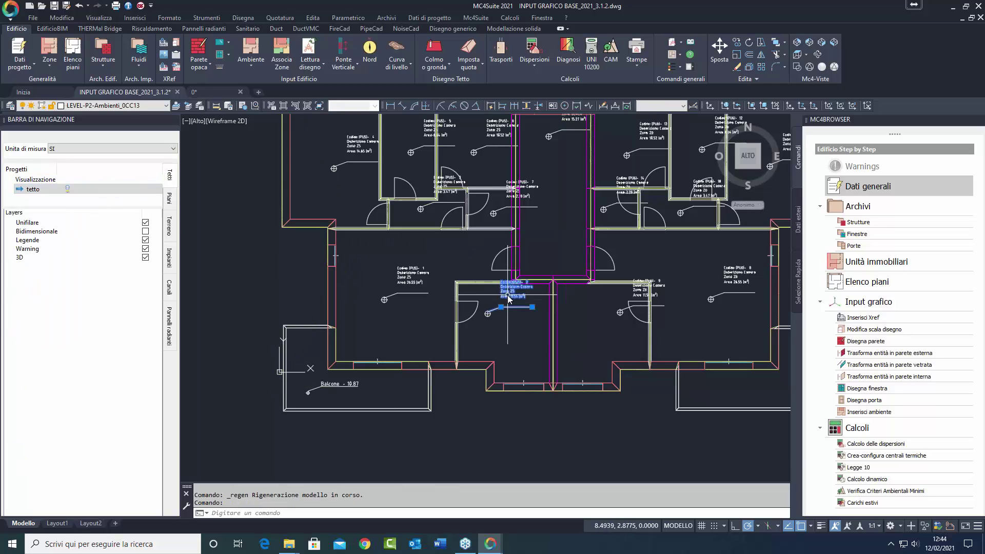
pyautogui.click(410, 274)
pyautogui.moveTo(423, 251); pyautogui.dragTo(396, 336, button='middle')
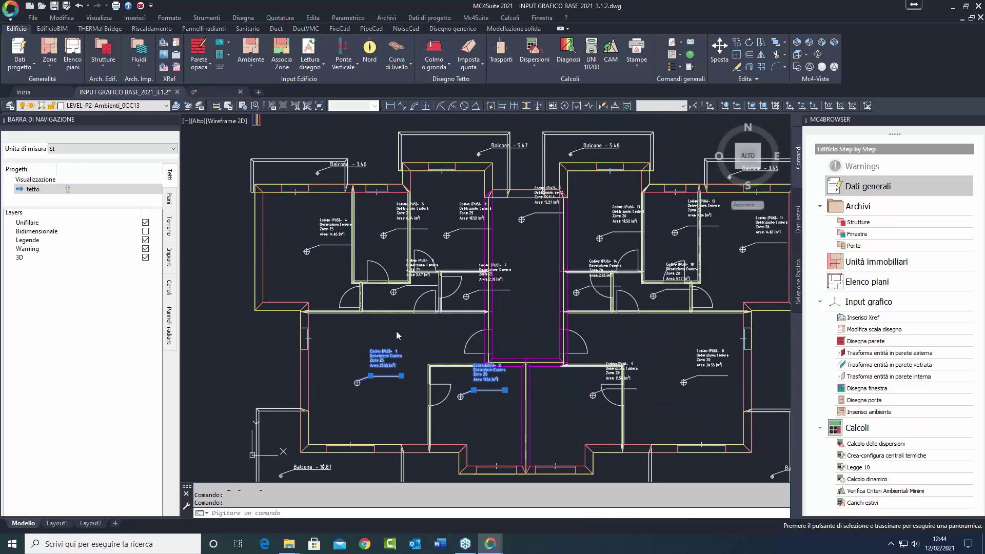
pyautogui.click(492, 271)
pyautogui.click(470, 211)
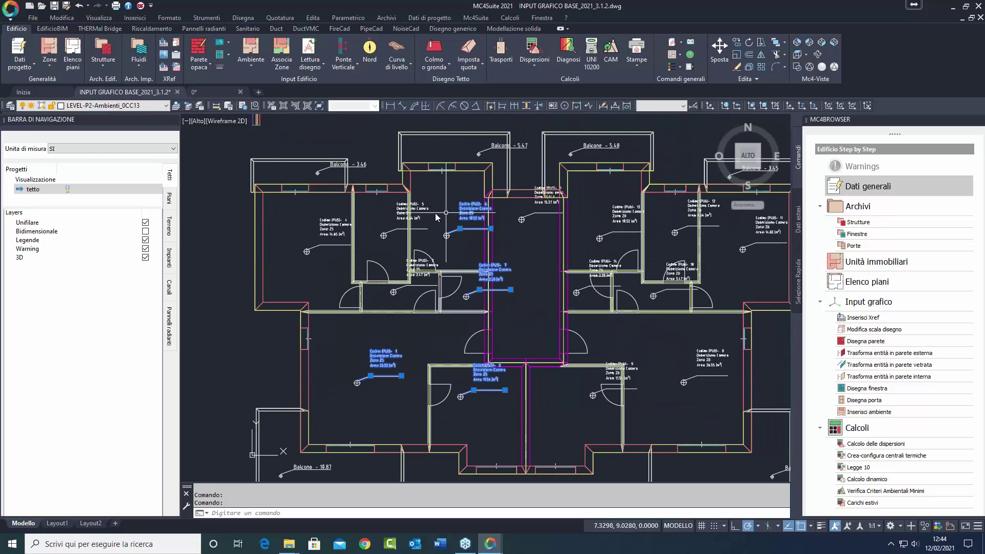
pyautogui.click(410, 211)
pyautogui.click(335, 225)
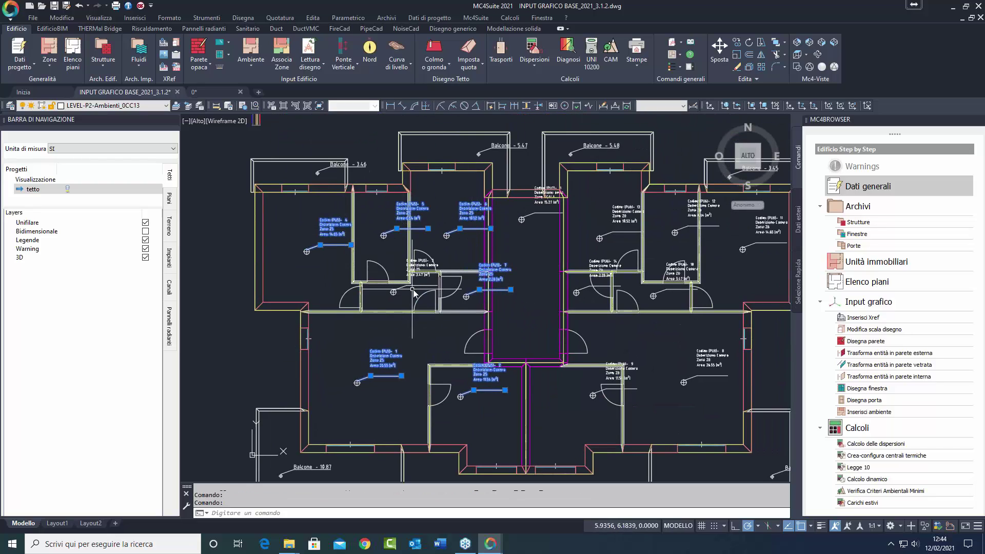
pyautogui.click(418, 269)
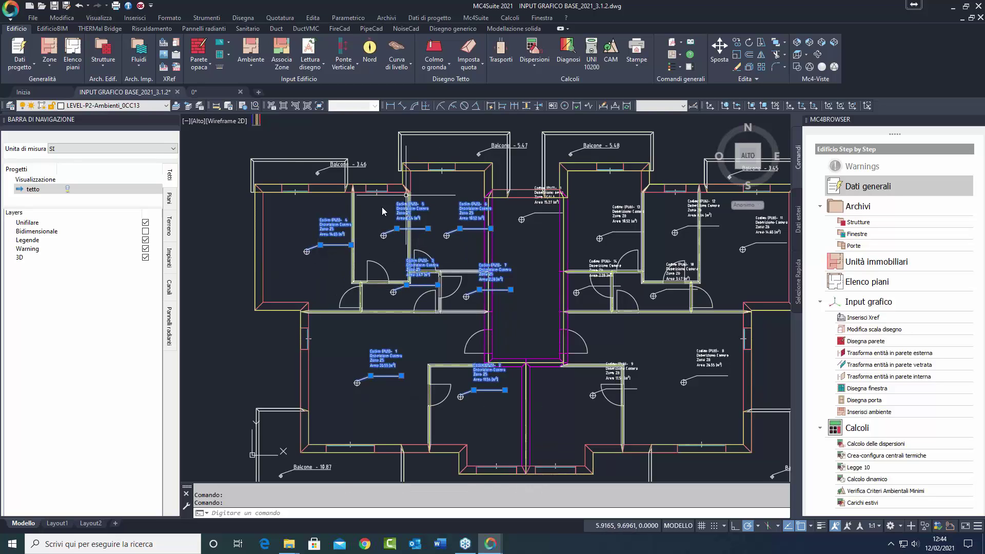
pyautogui.scroll(-2, 405, 243)
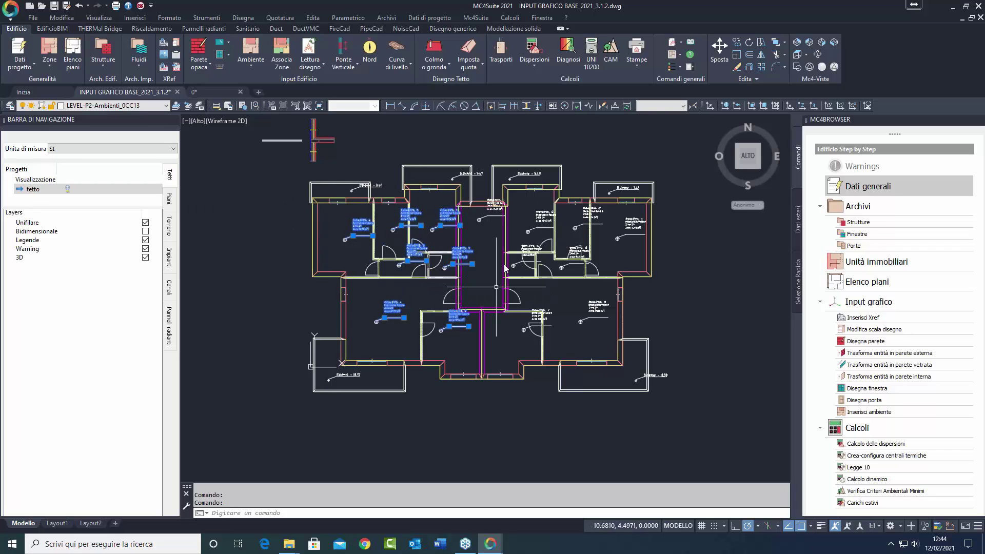
pyautogui.click(797, 211)
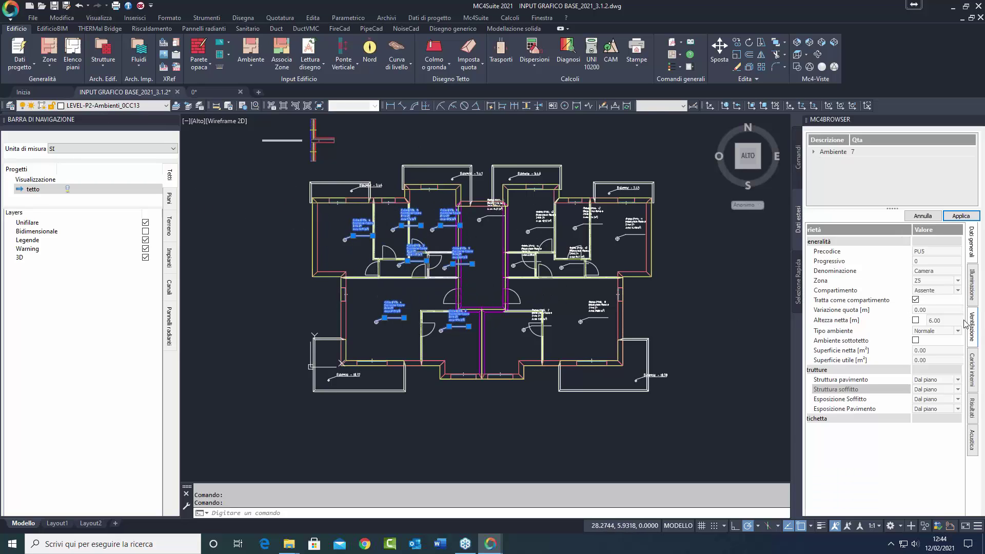
pyautogui.click(915, 341)
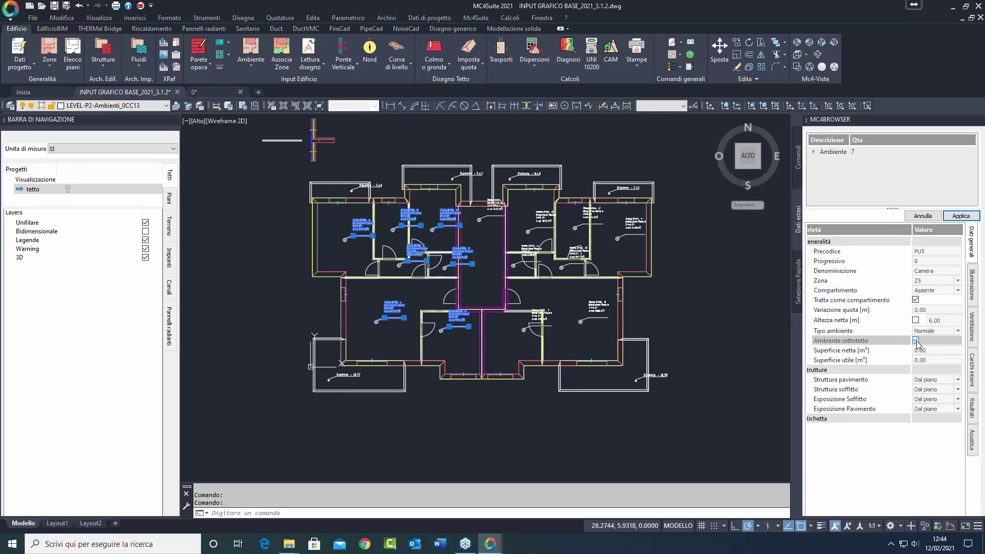
pyautogui.click(961, 216)
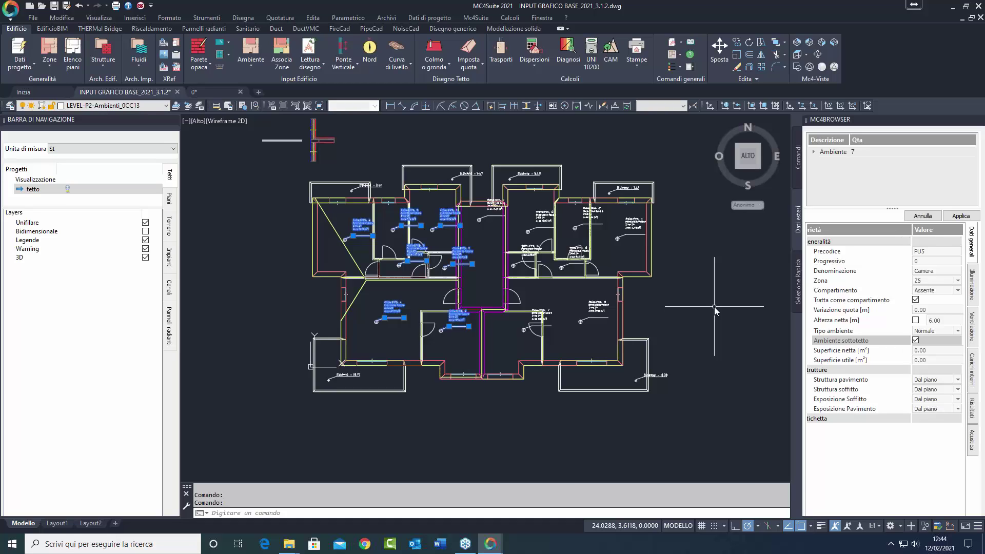
# Inspect how the attic rooms' walls and ceilings follow the roof in the northeast axonometric view, shaded with edges, orbiting to the west side.
pyautogui.click(796, 43)
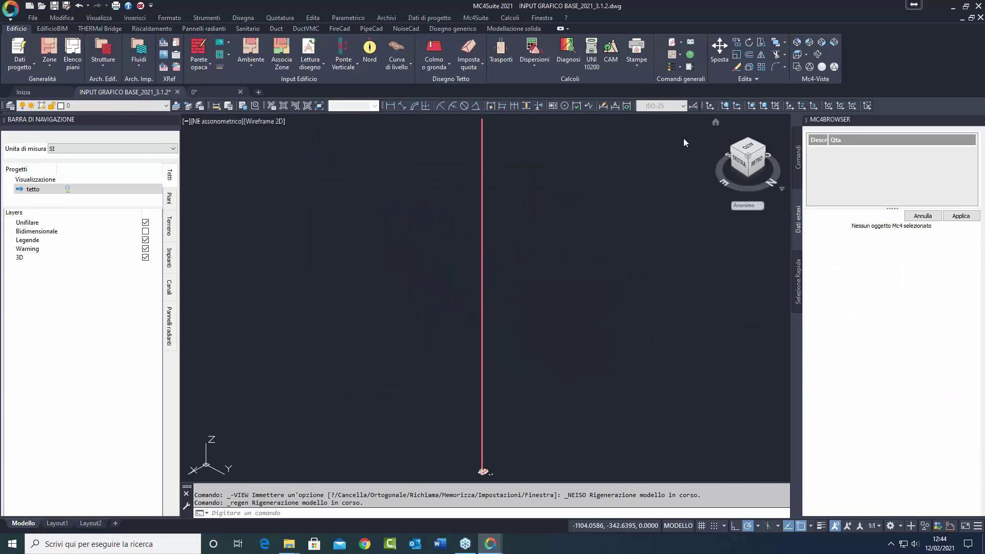
pyautogui.scroll(15, 507, 348)
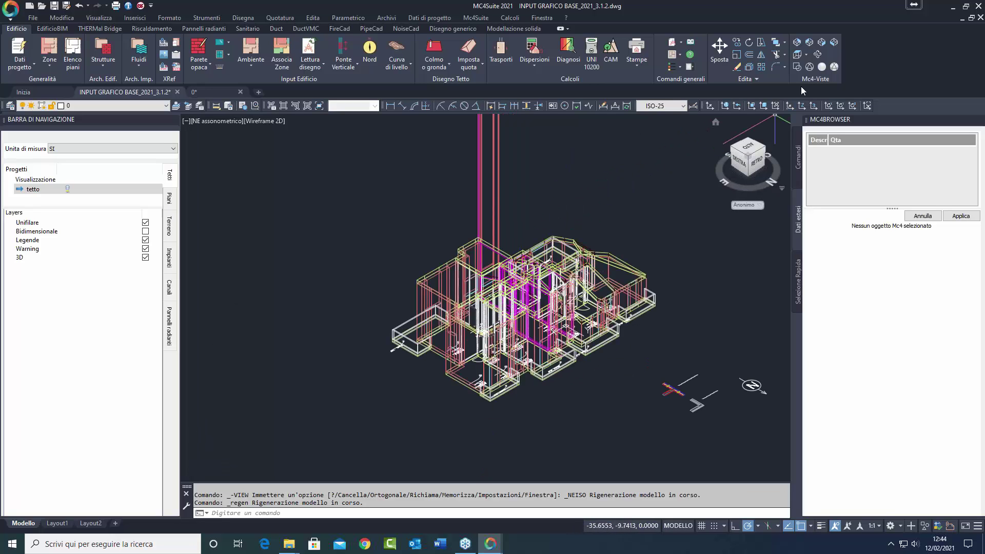
pyautogui.click(834, 67)
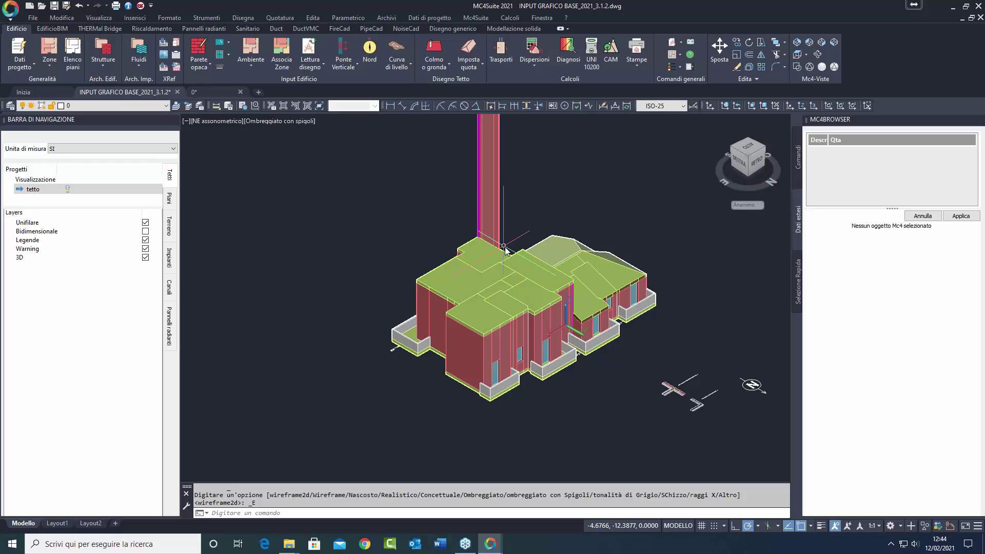
pyautogui.click(817, 54)
pyautogui.moveTo(486, 265); pyautogui.dragTo(615, 301)
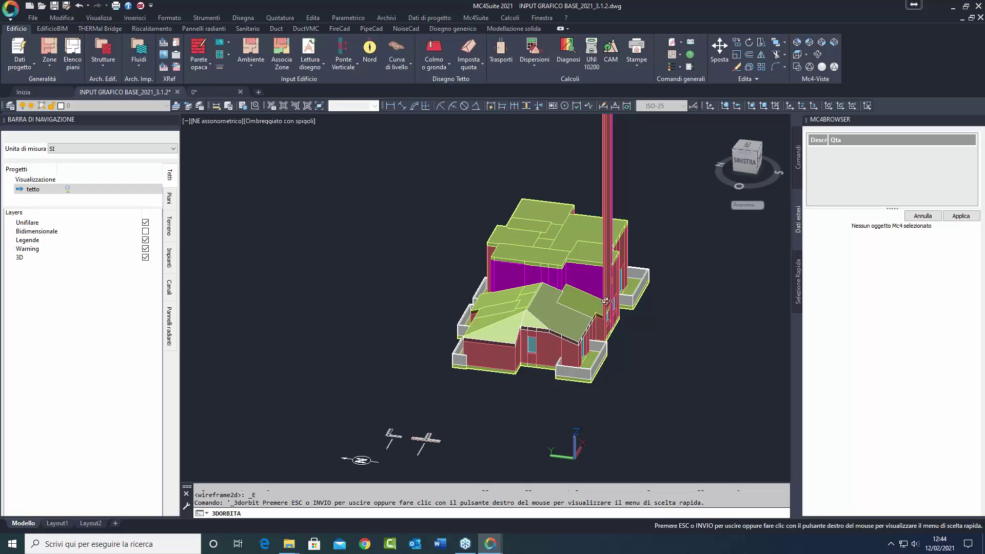
pyautogui.scroll(2, 606, 301)
pyautogui.press('Escape')
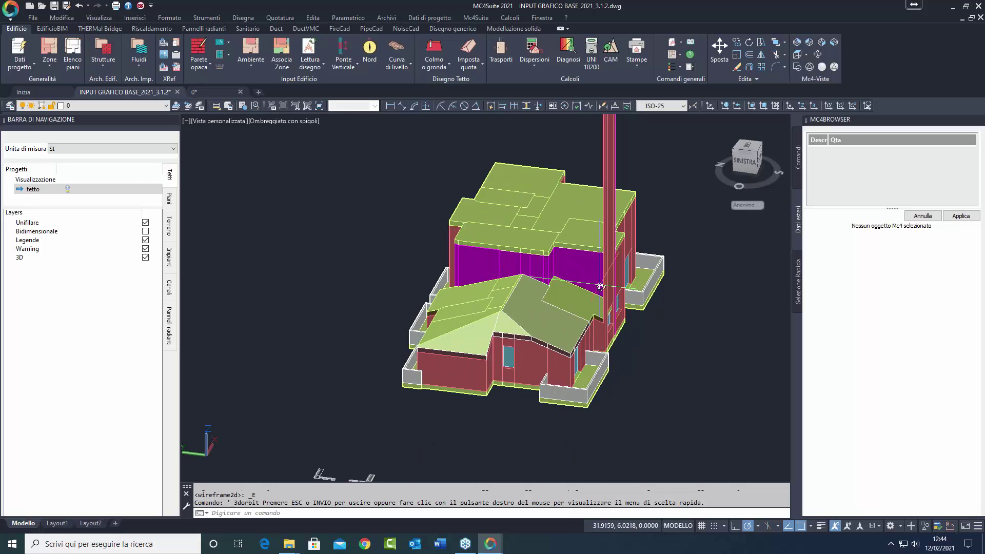
pyautogui.scroll(-6, 600, 287)
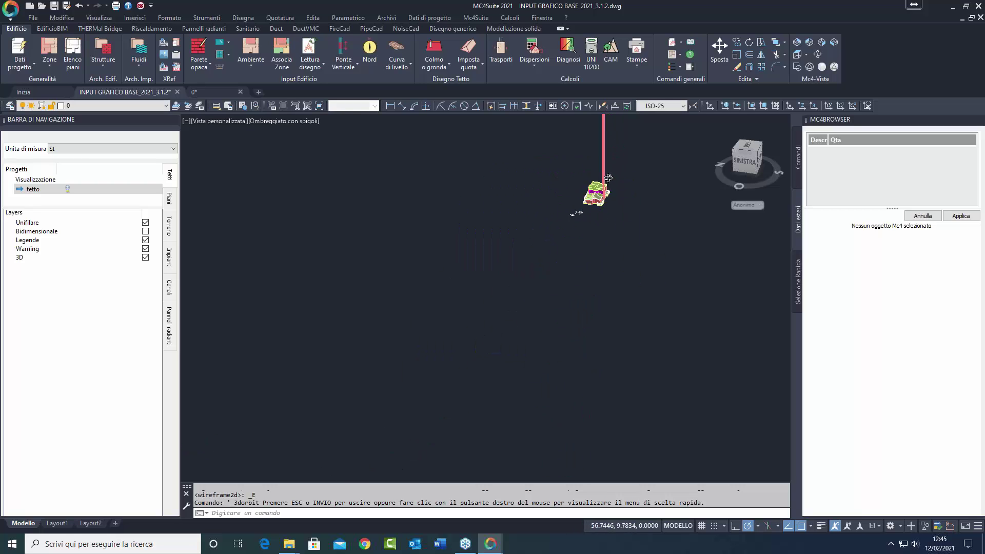
pyautogui.scroll(5, 608, 178)
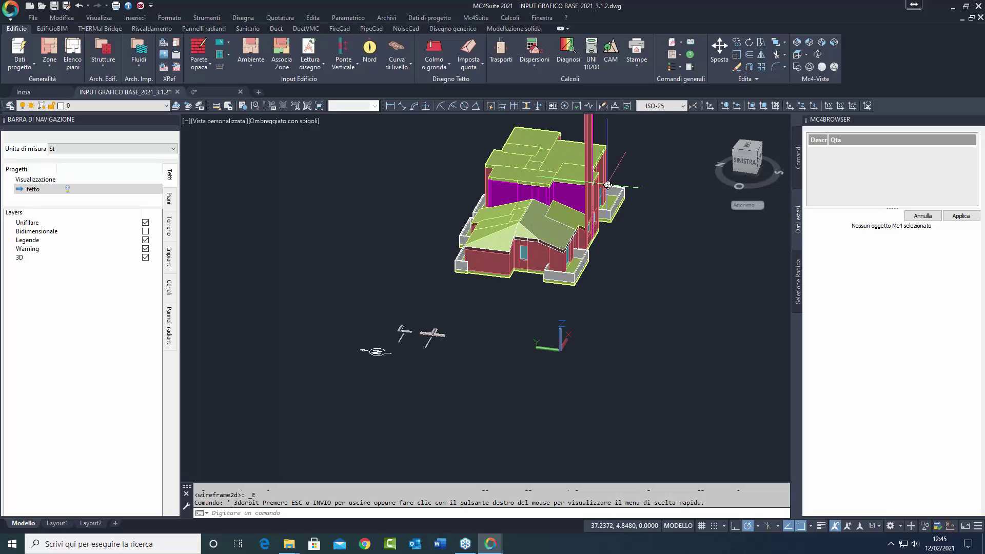
pyautogui.scroll(2, 607, 185)
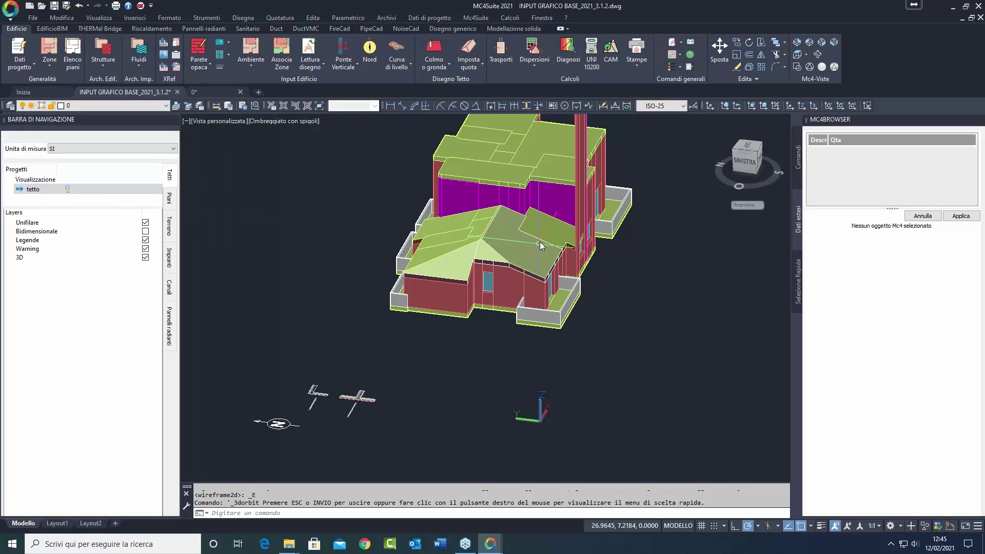
# Show the tetto roof in the shaded 3D view and examine its south eave where it meets the tall wall.
pyautogui.click(67, 189)
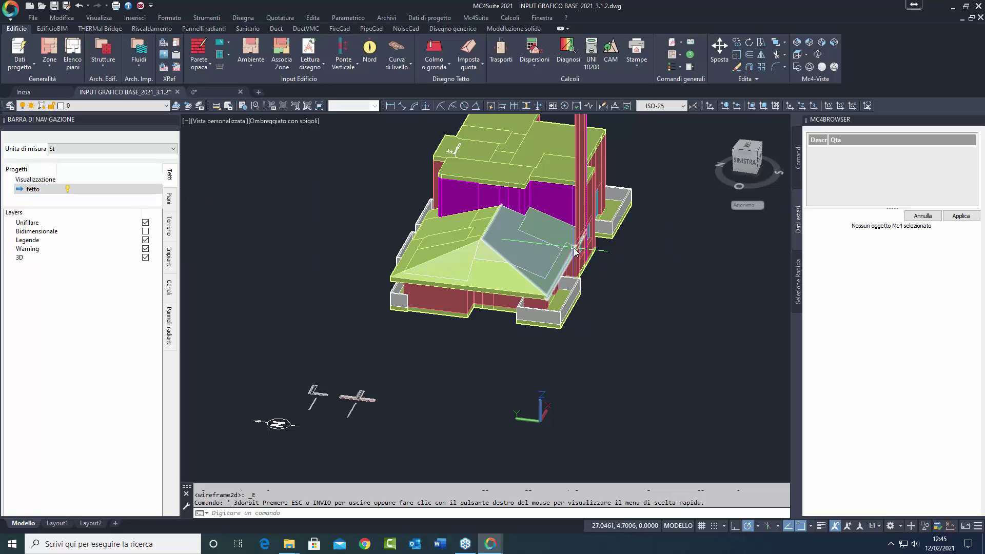
pyautogui.scroll(5, 587, 245)
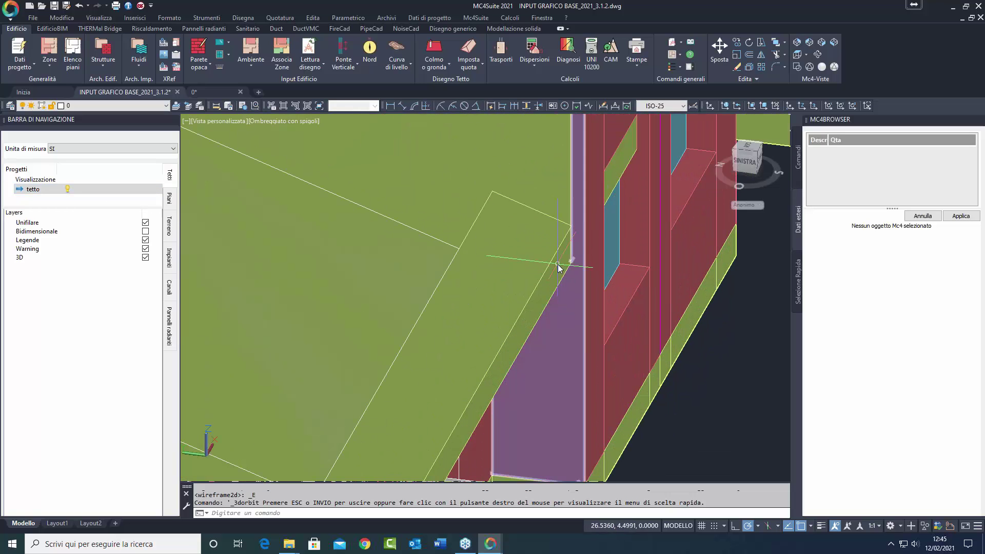
pyautogui.scroll(-3, 584, 265)
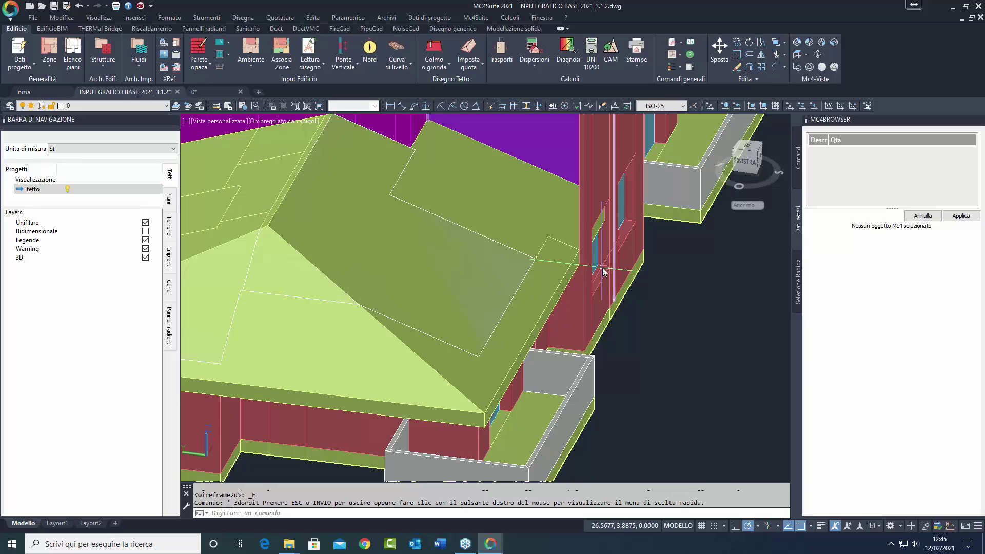
pyautogui.scroll(-2, 580, 255)
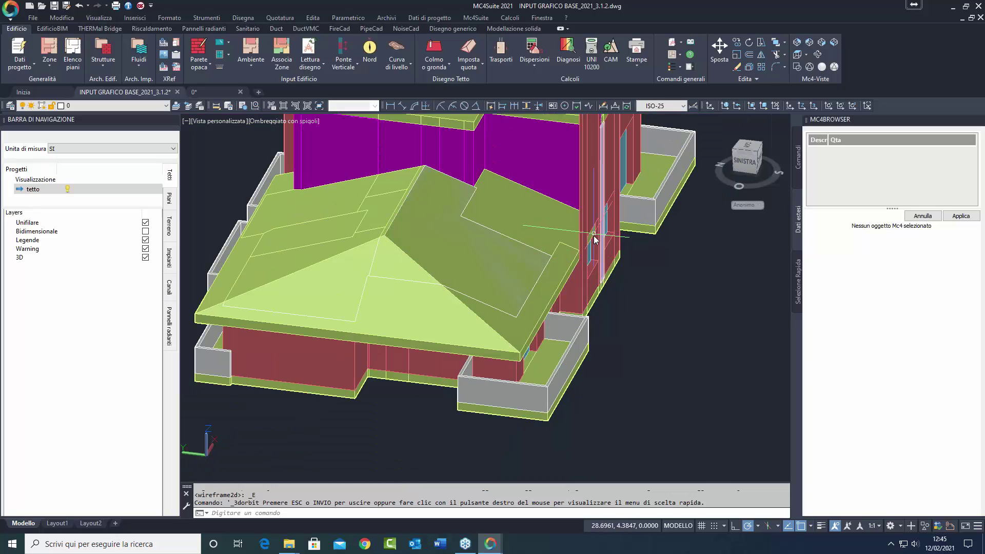
# Return to the 2D wireframe top view and check the roof outline against the external walls along the south, west and north sides.
pyautogui.click(796, 55)
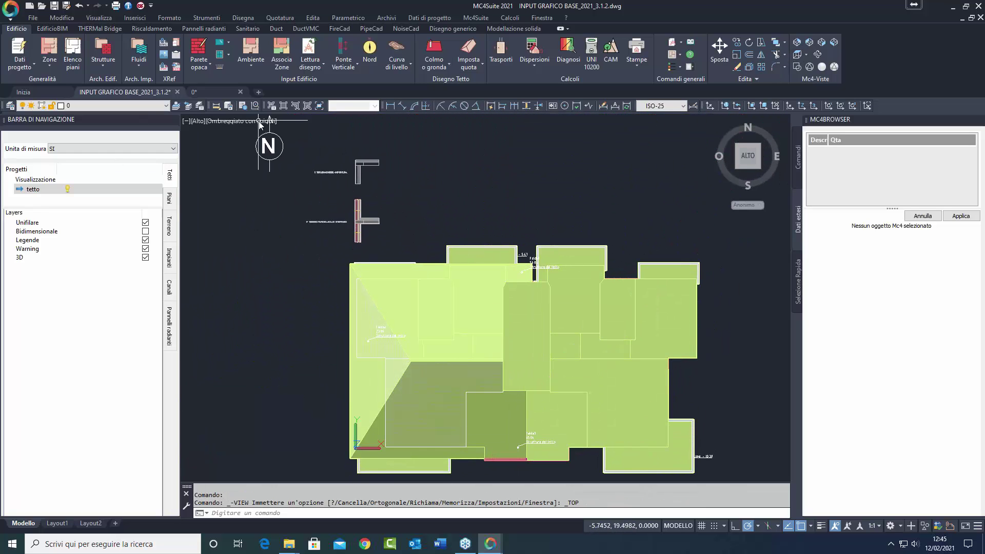
pyautogui.click(797, 68)
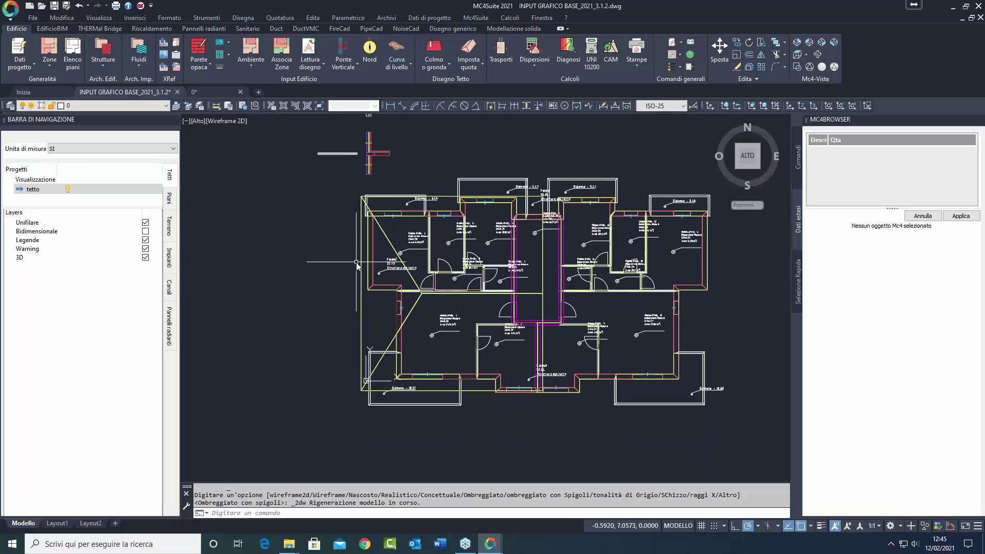
pyautogui.scroll(3, 507, 399)
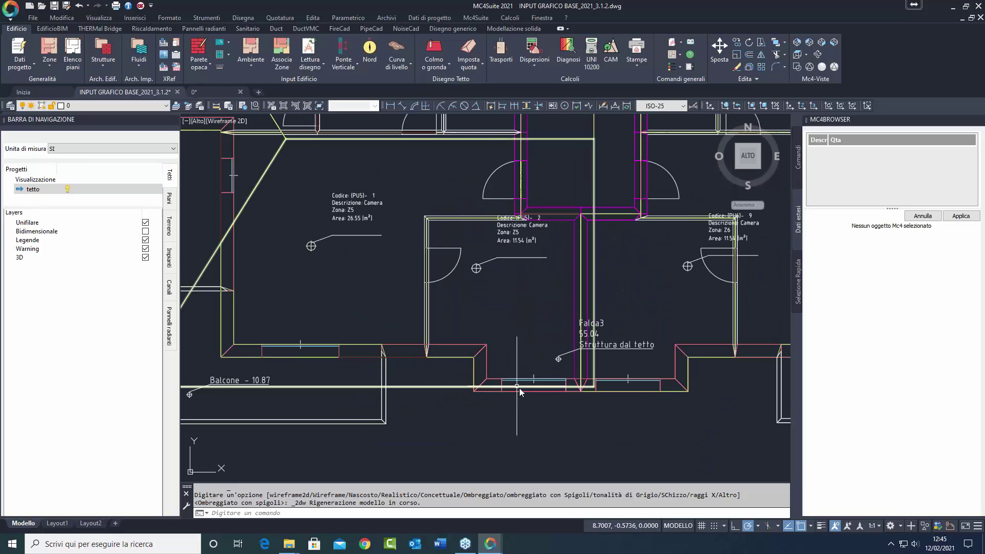
pyautogui.scroll(2, 508, 392)
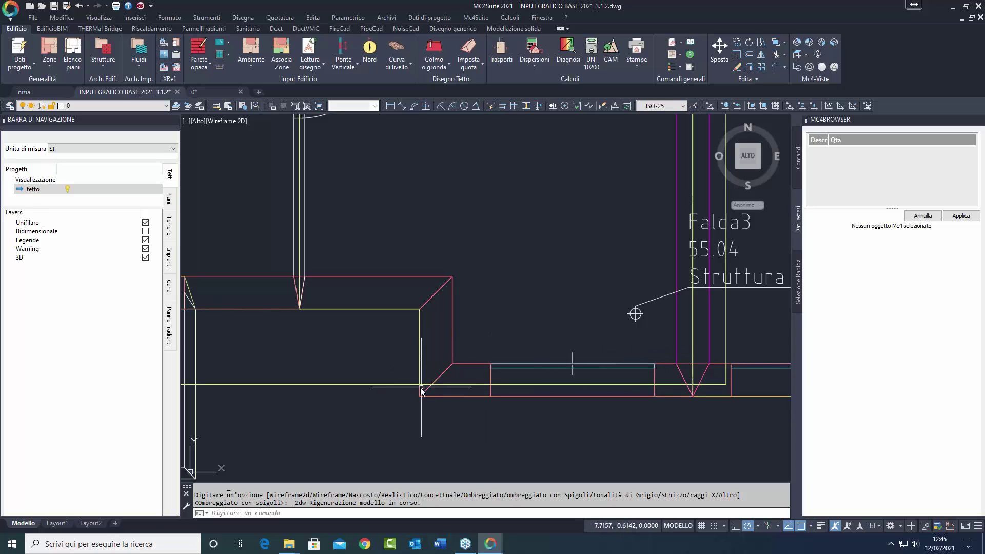
pyautogui.scroll(-4, 425, 389)
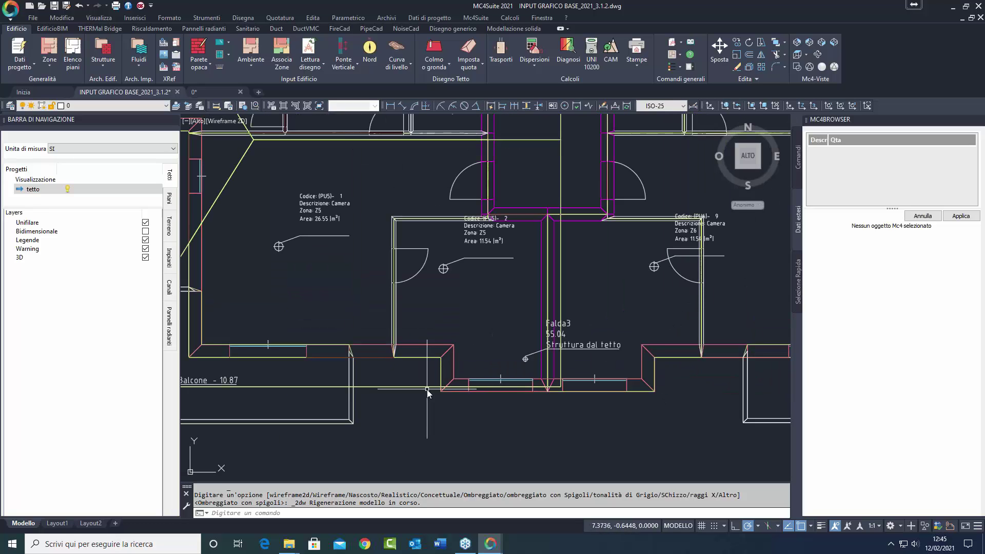
pyautogui.scroll(-2, 430, 394)
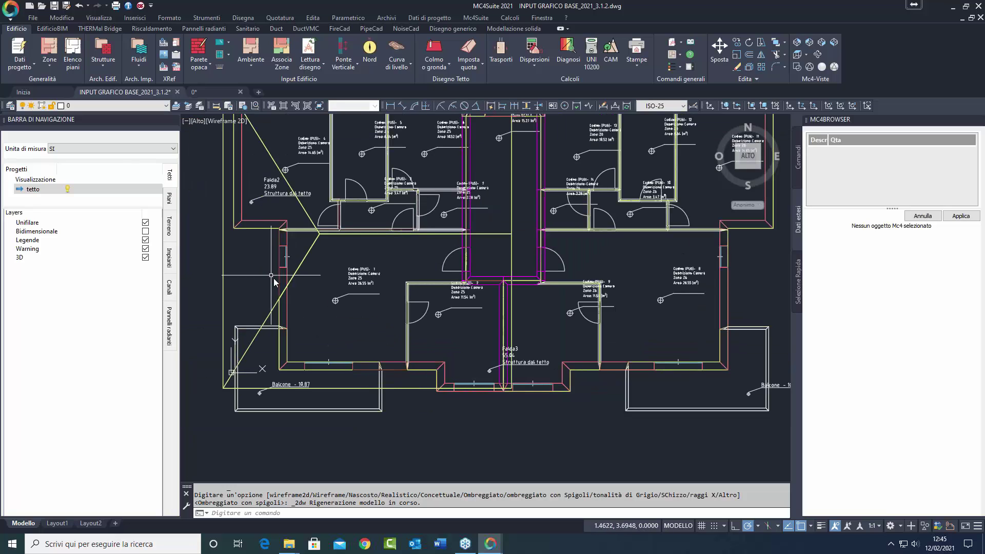
pyautogui.scroll(2, 266, 244)
pyautogui.scroll(-2, 308, 230)
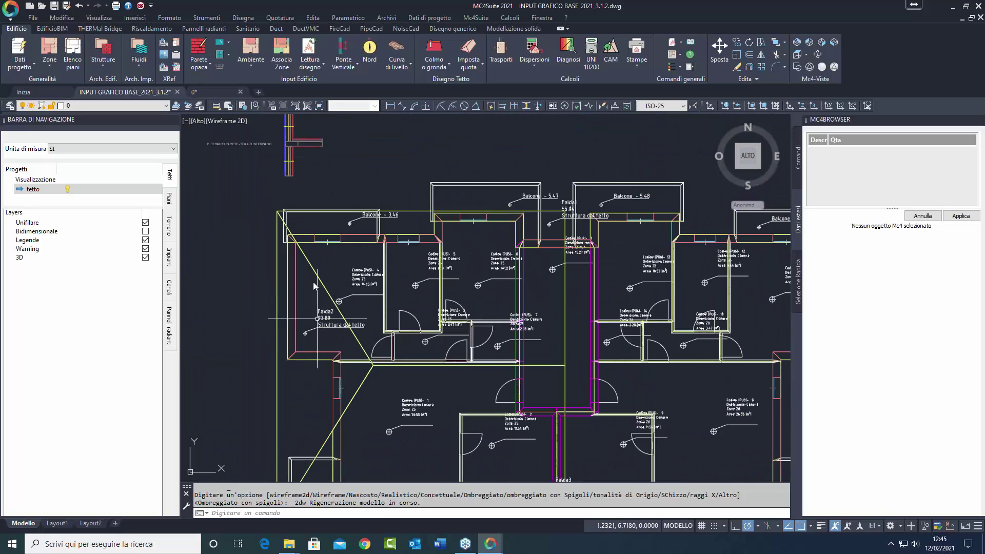
pyautogui.scroll(1, 441, 222)
pyautogui.scroll(4, 410, 213)
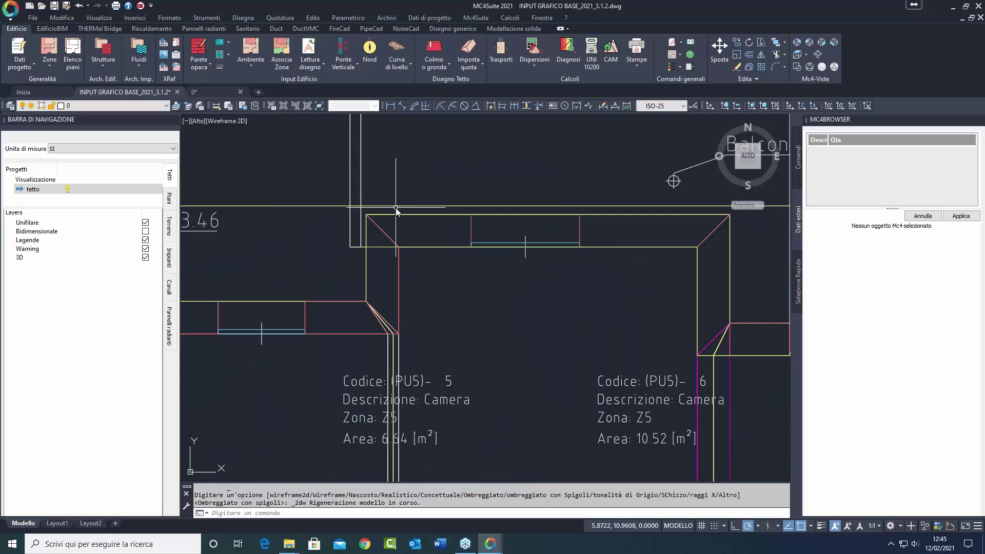
# Check the distance of the roof's north and south eaves from the outer faces of the external walls on floor P2.
pyautogui.scroll(3, 396, 208)
pyautogui.click(366, 213)
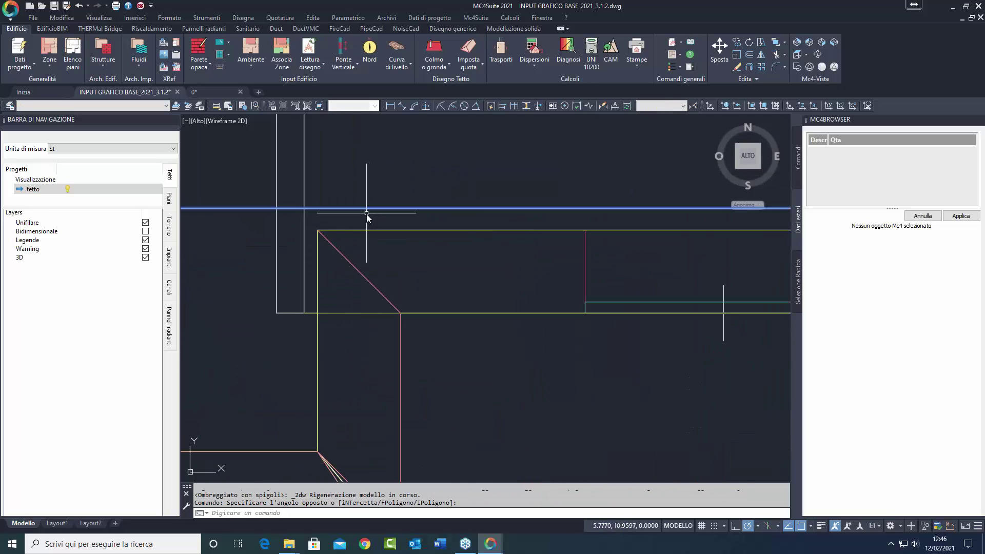
pyautogui.scroll(-2, 367, 215)
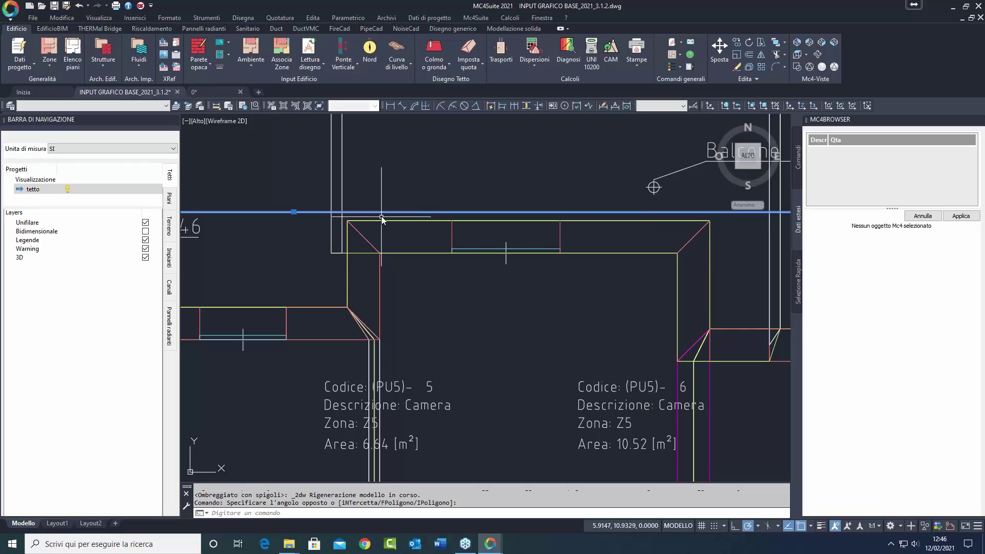
pyautogui.scroll(-5, 382, 216)
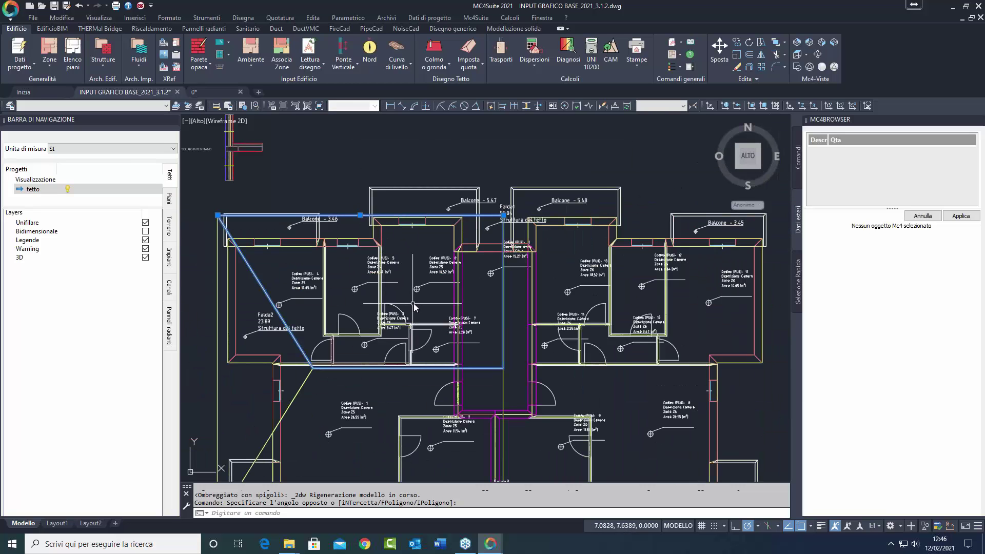
pyautogui.moveTo(446, 218); pyautogui.dragTo(455, 169, button='middle')
pyautogui.scroll(-2, 455, 169)
pyautogui.scroll(6, 482, 271)
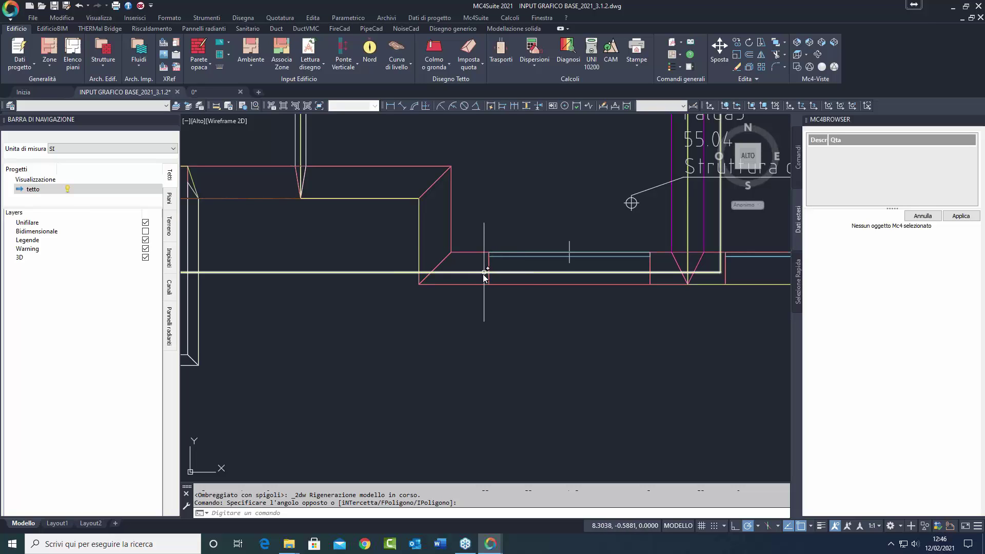
pyautogui.scroll(-5, 483, 279)
pyautogui.moveTo(484, 280); pyautogui.dragTo(486, 237, button='middle')
pyautogui.scroll(-3, 486, 237)
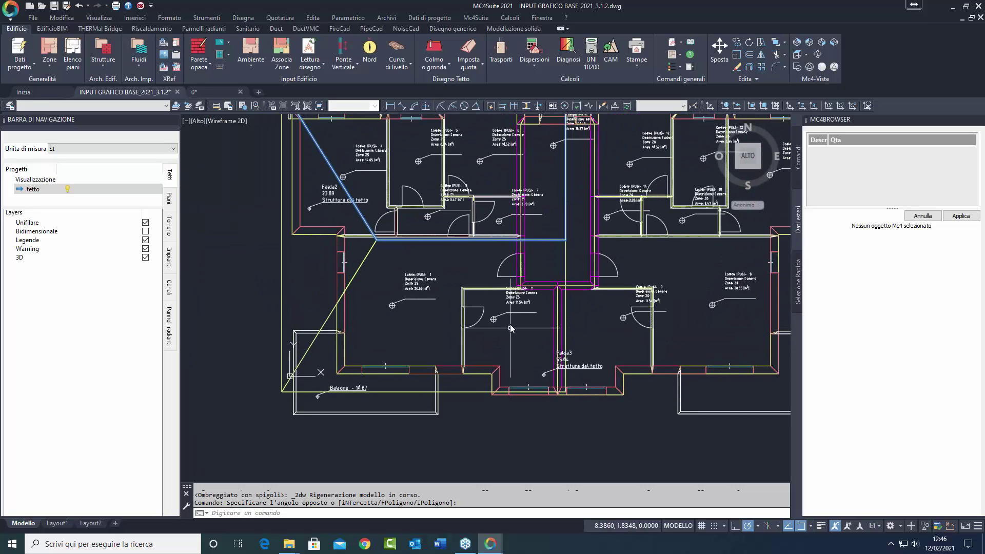
pyautogui.press('Escape')
pyautogui.scroll(-3, 437, 286)
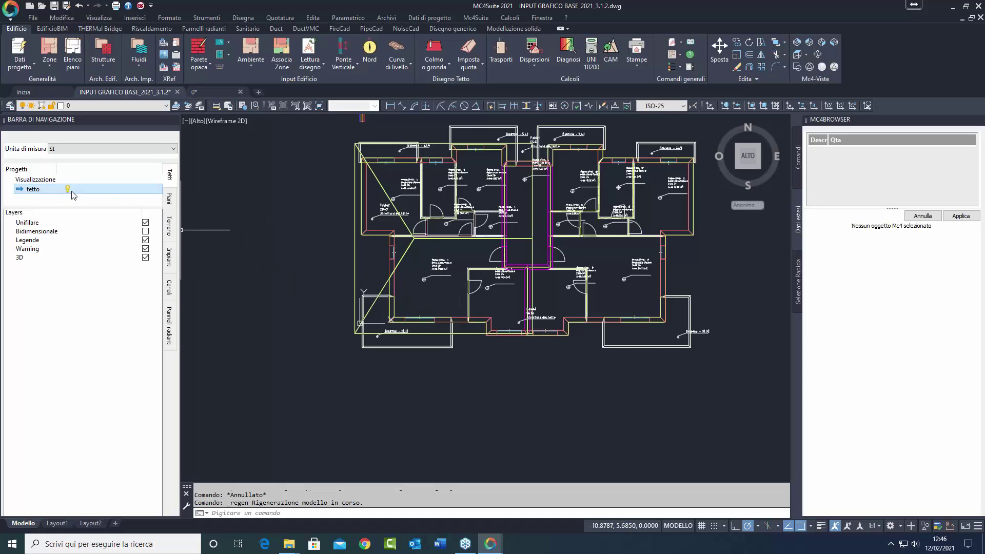
# Select all three roof pitches with floor P2 hidden, show P2 again and move the roof slightly south towards the north wall's outer face.
pyautogui.click(169, 199)
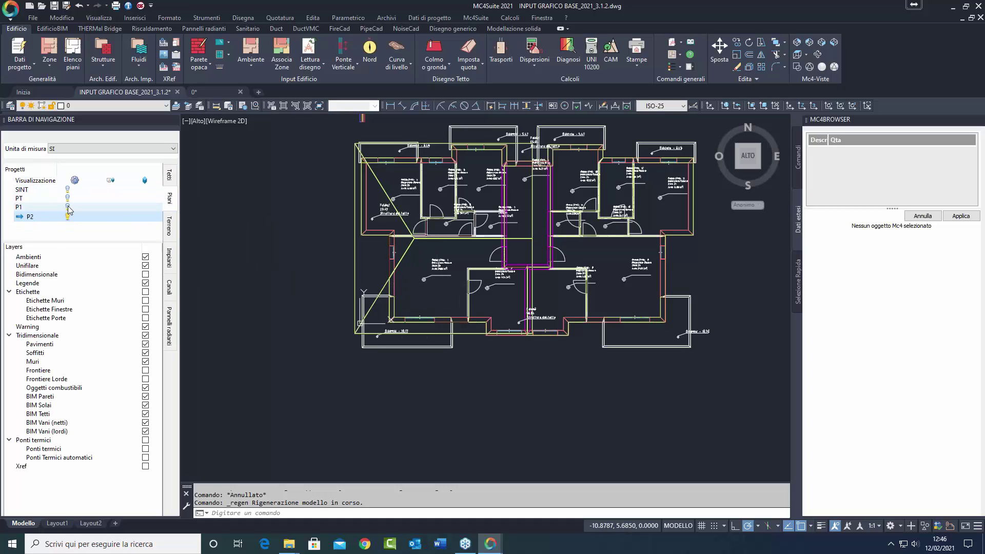
pyautogui.click(71, 219)
pyautogui.scroll(-2, 590, 154)
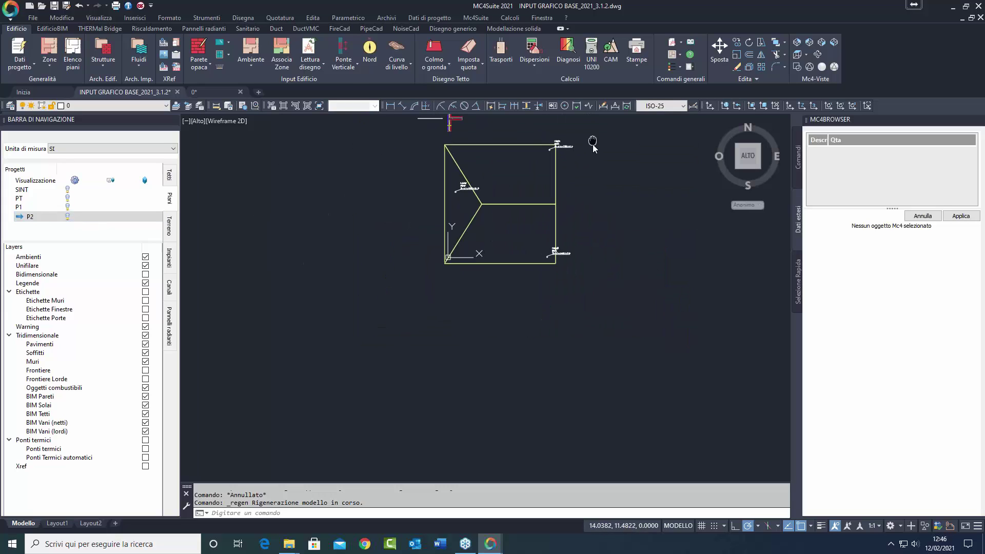
pyautogui.click(588, 172)
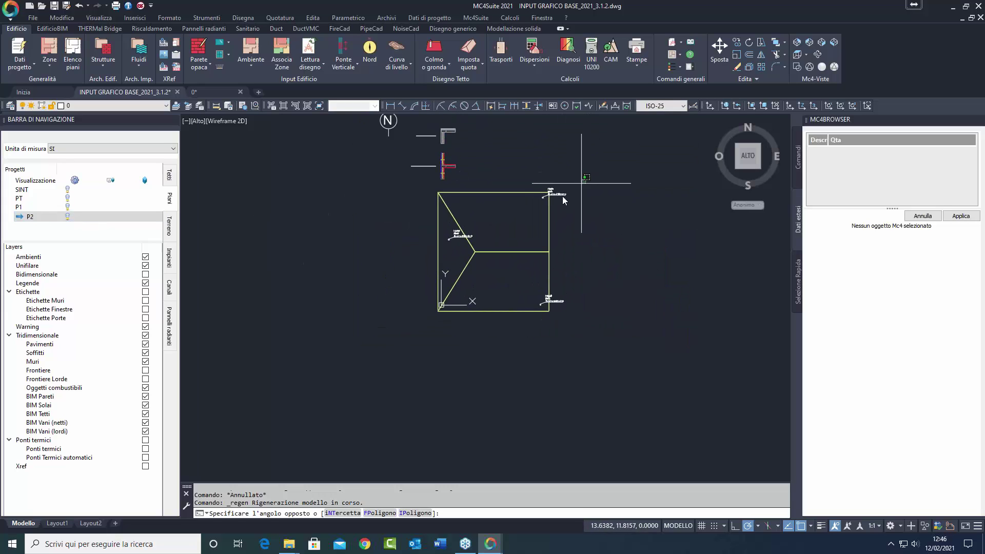
pyautogui.click(423, 322)
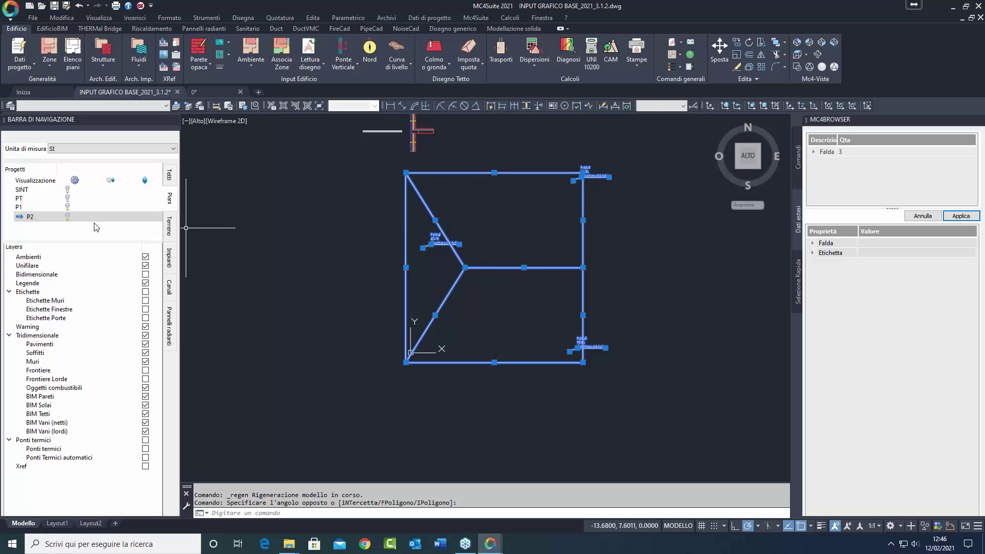
pyautogui.click(67, 218)
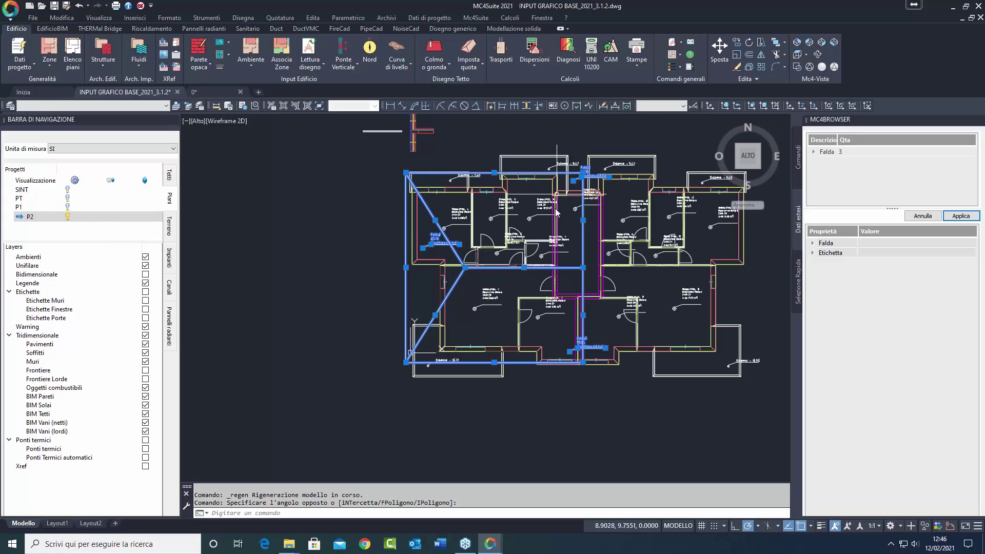
pyautogui.scroll(3, 551, 373)
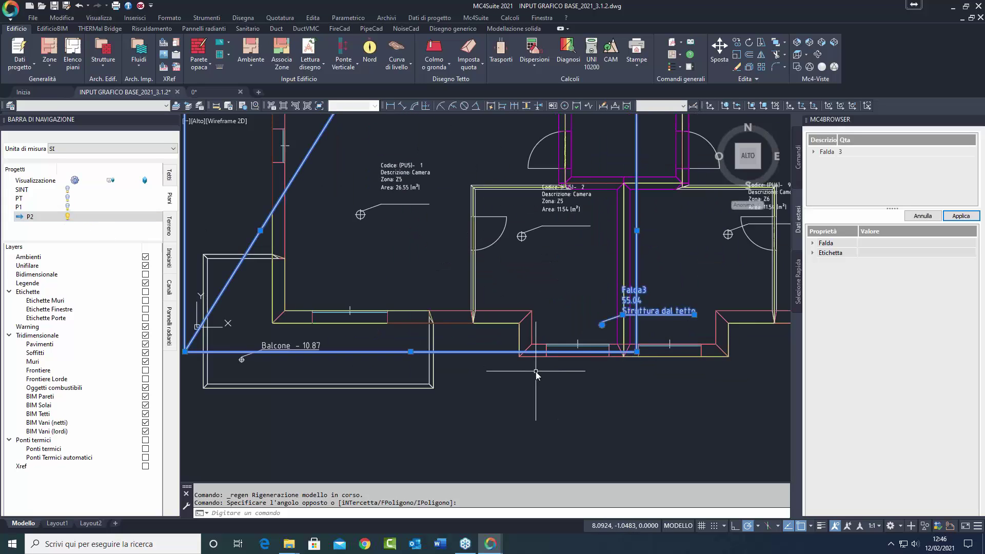
pyautogui.scroll(-3, 544, 365)
pyautogui.scroll(8, 495, 169)
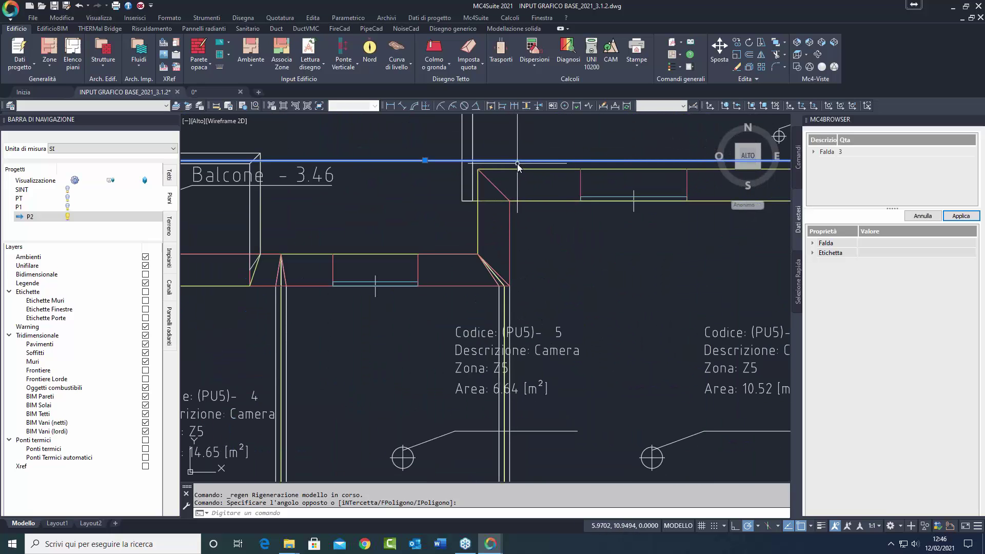
pyautogui.moveTo(518, 168); pyautogui.dragTo(525, 256, button='middle')
pyautogui.click(719, 49)
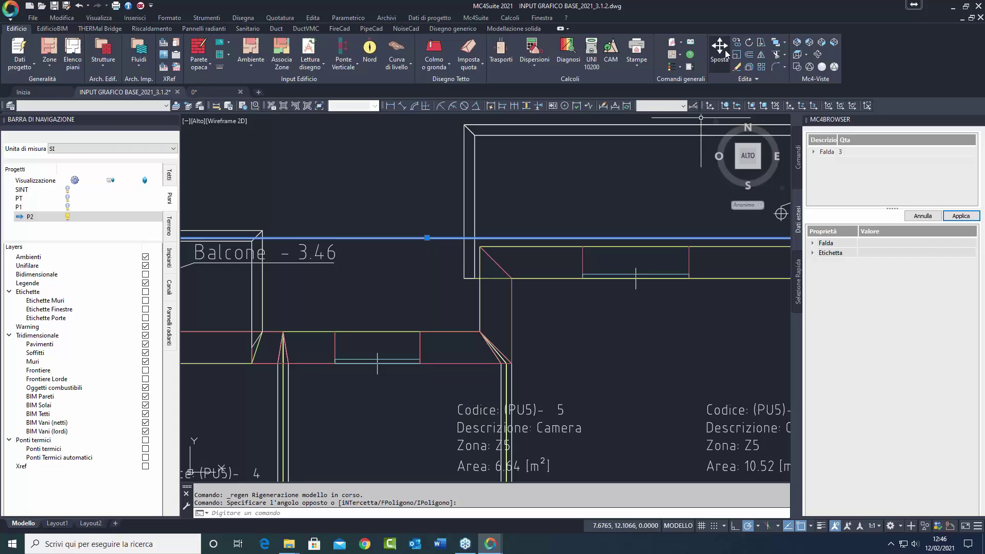
pyautogui.click(419, 179)
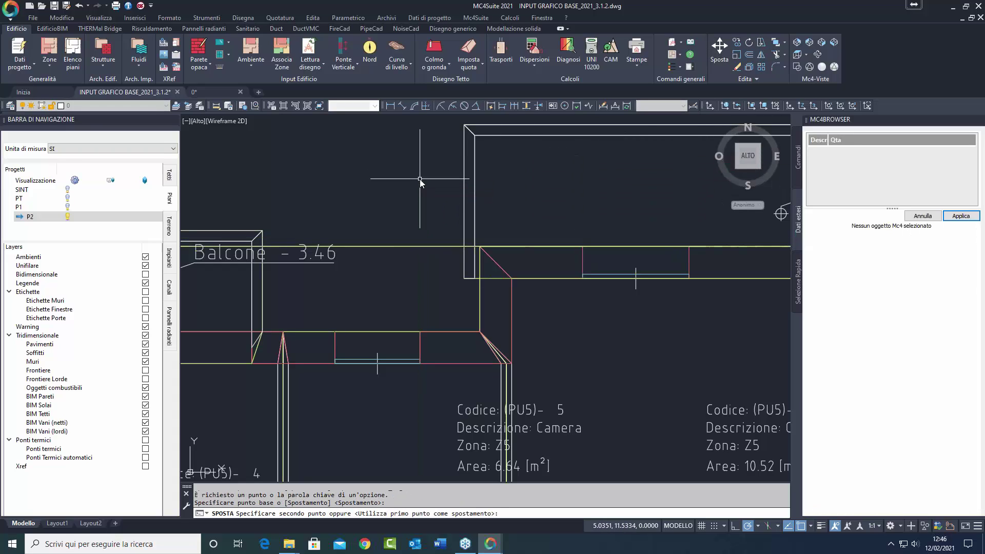
pyautogui.click(482, 247)
# Check the moved roof's north eave at the projecting wall corner and its south eave against the projecting south wall.
pyautogui.scroll(10, 481, 247)
pyautogui.scroll(2, 462, 250)
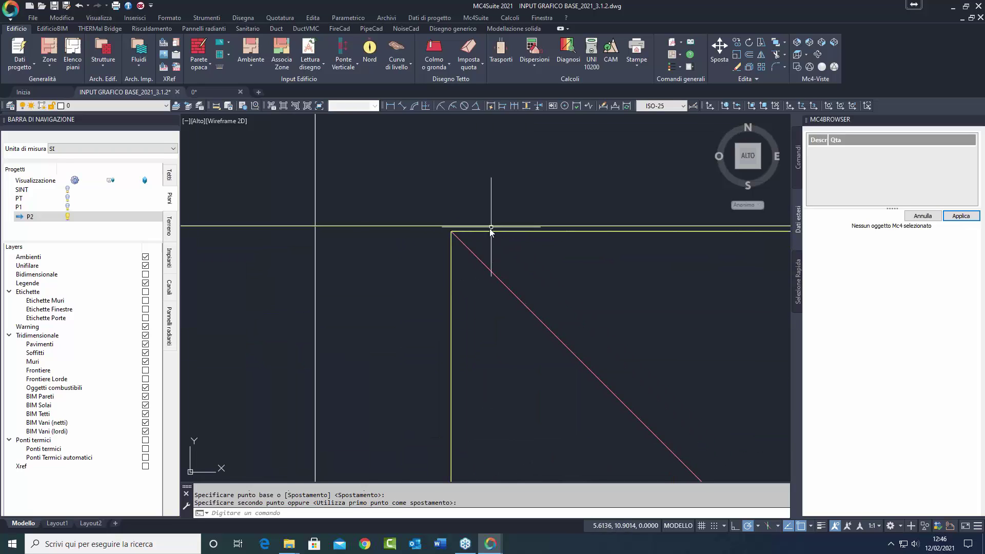
pyautogui.click(439, 220)
pyautogui.click(479, 226)
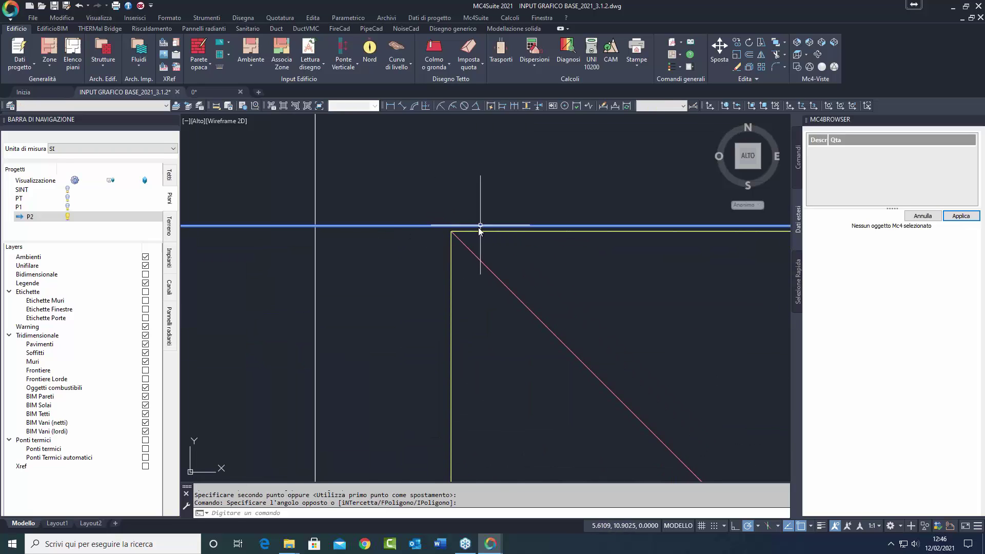
pyautogui.scroll(-2, 482, 228)
pyautogui.scroll(-5, 476, 235)
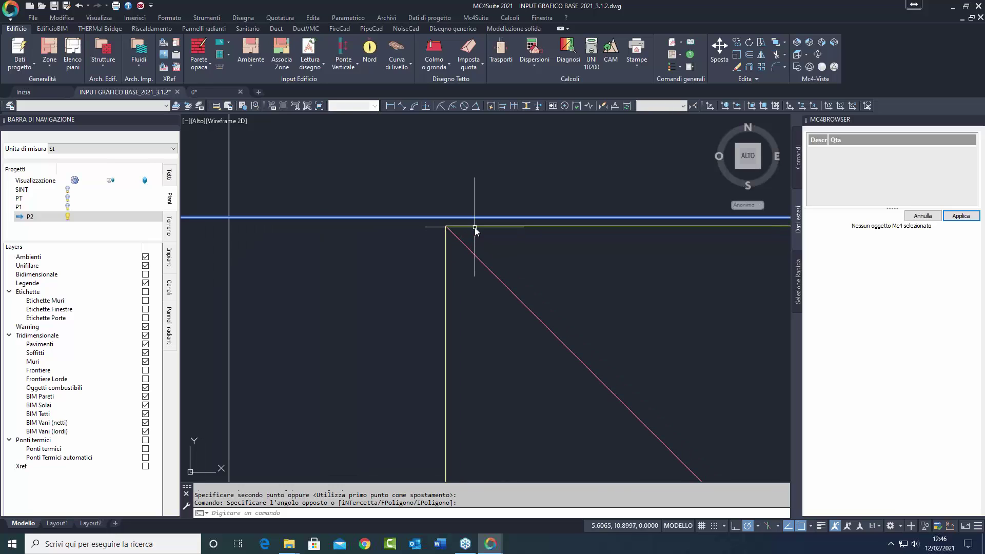
pyautogui.scroll(-4, 477, 235)
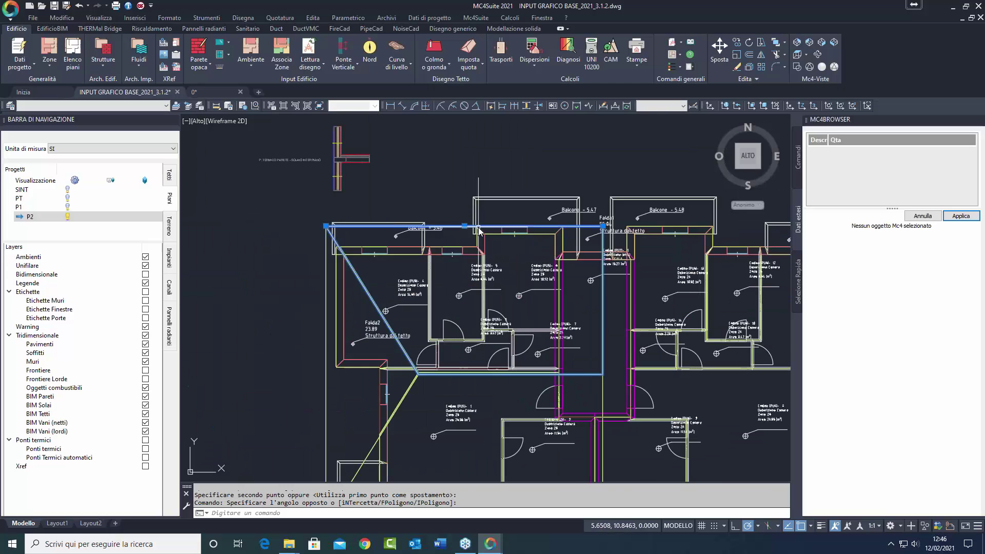
pyautogui.scroll(3, 501, 355)
pyautogui.scroll(6, 501, 355)
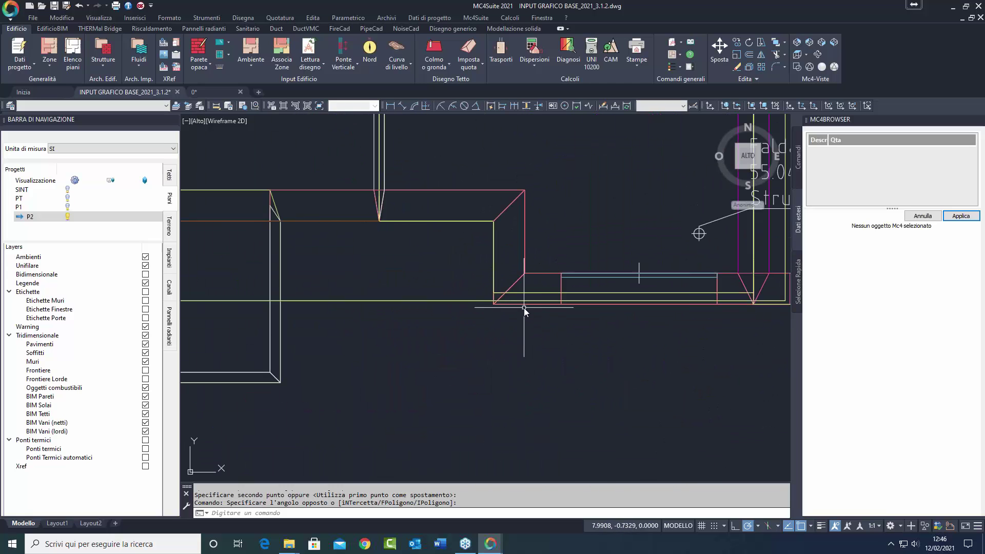
pyautogui.scroll(-5, 491, 276)
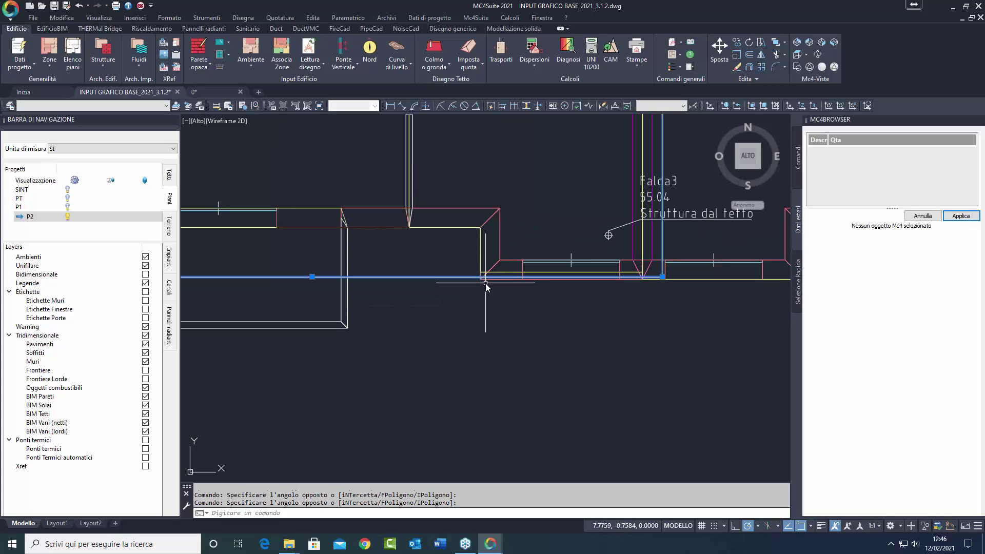
pyautogui.scroll(5, 482, 288)
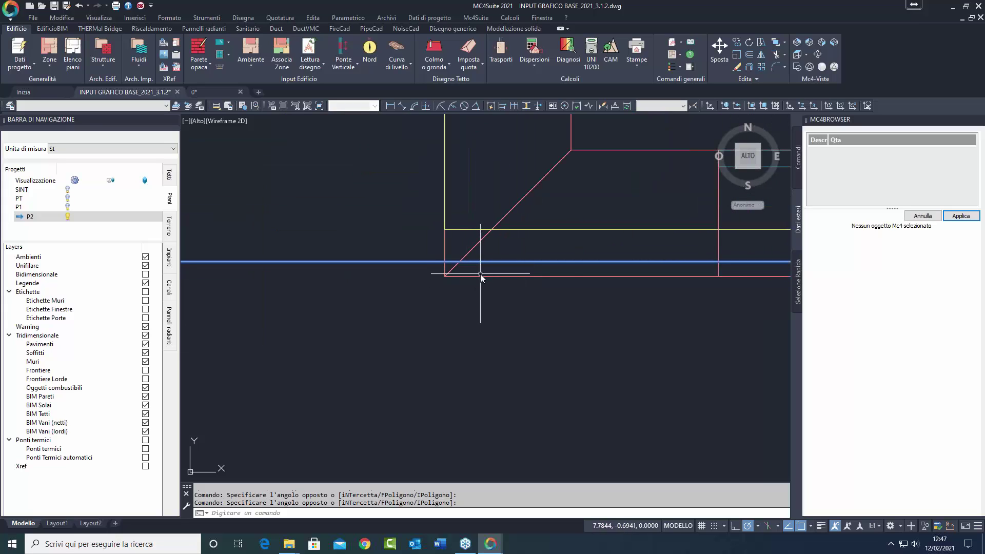
pyautogui.scroll(-6, 481, 275)
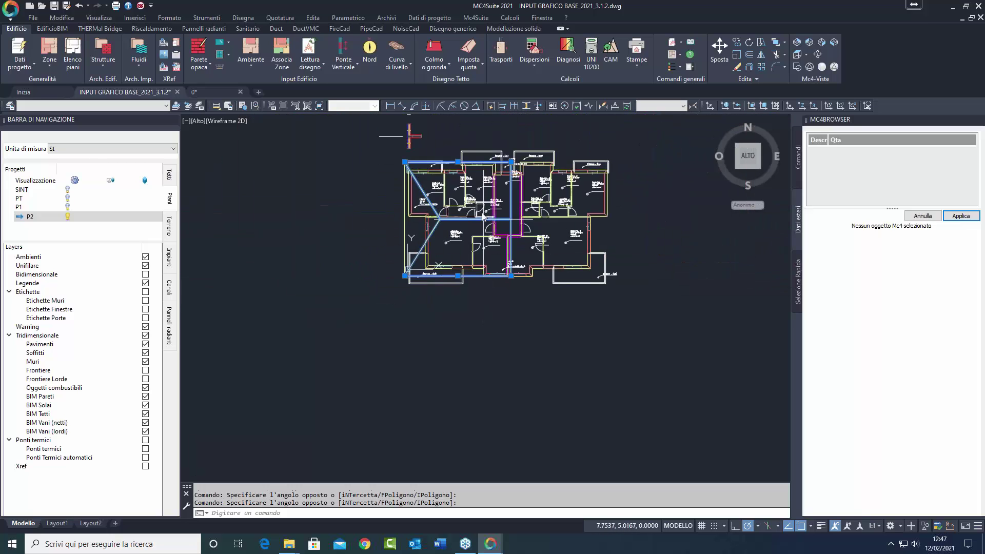
pyautogui.scroll(2, 482, 218)
pyautogui.moveTo(478, 191); pyautogui.dragTo(482, 244, button='middle')
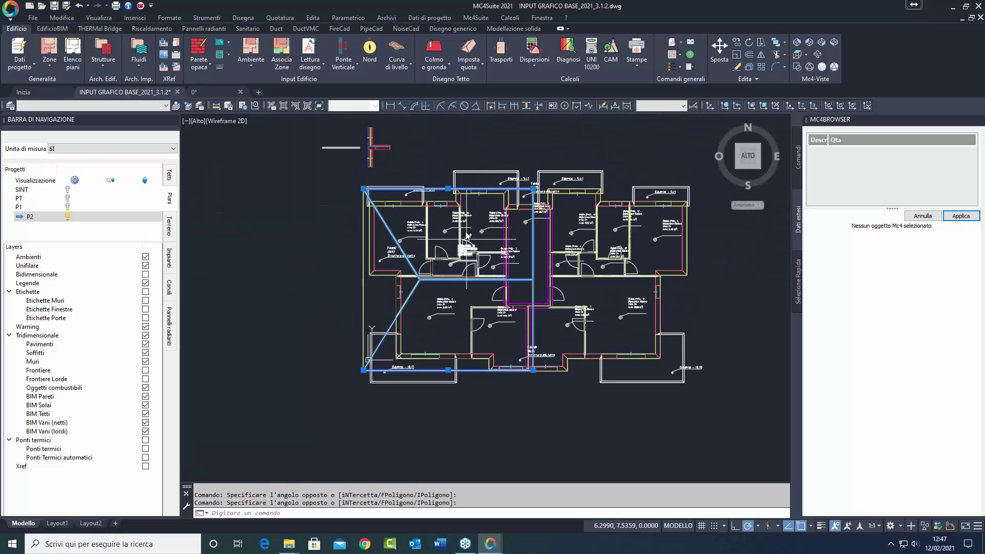
pyautogui.press('Escape')
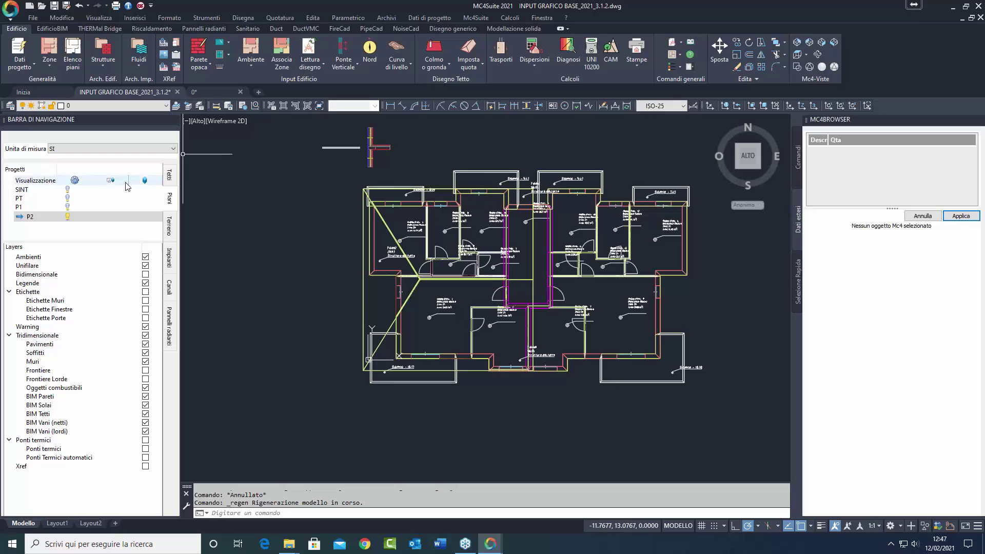
# Hide floor P2 and move the labels of the west, north and south roof pitches outside the roof outline.
pyautogui.click(67, 216)
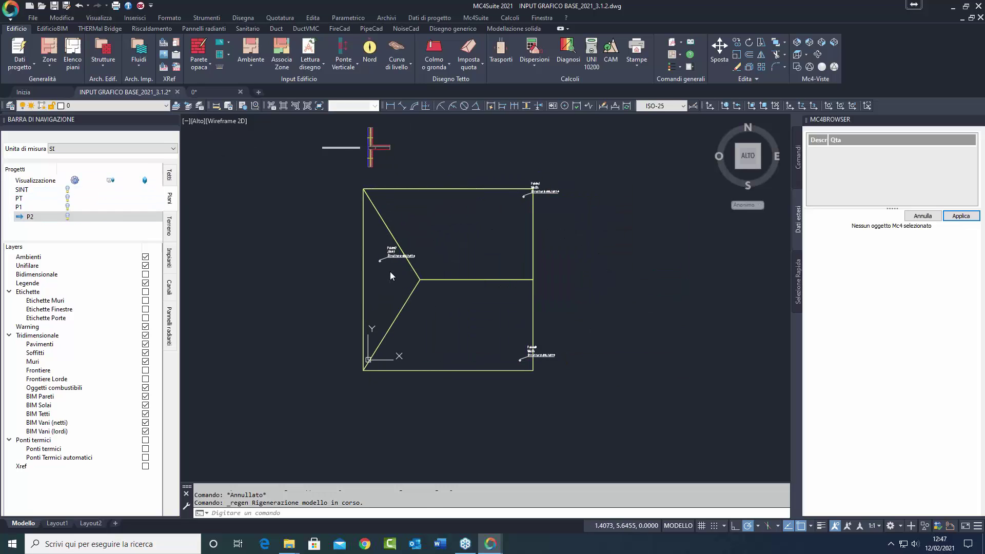
pyautogui.click(390, 257)
pyautogui.click(380, 261)
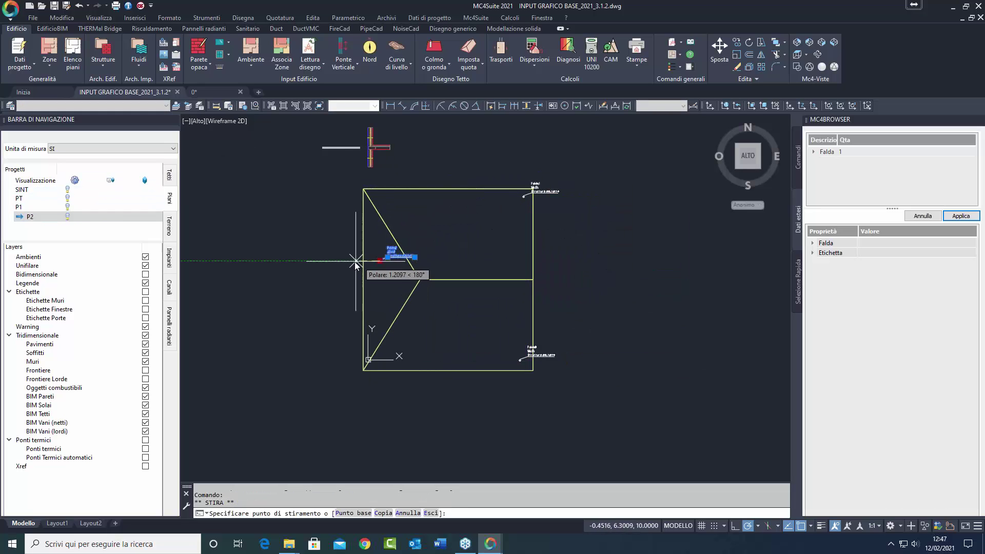
pyautogui.click(355, 262)
pyautogui.press('Escape')
pyautogui.click(531, 191)
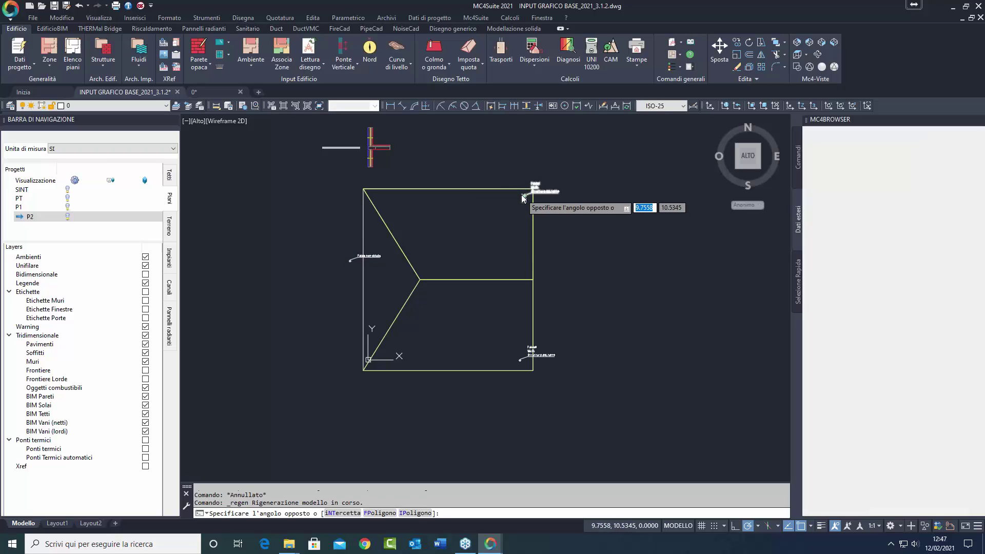
pyautogui.click(528, 193)
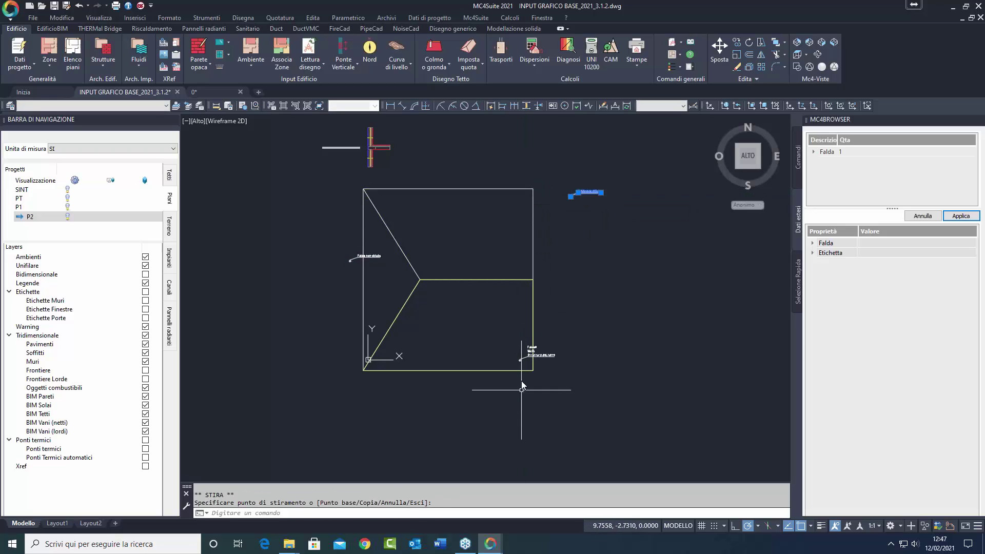
pyautogui.click(523, 359)
pyautogui.click(523, 365)
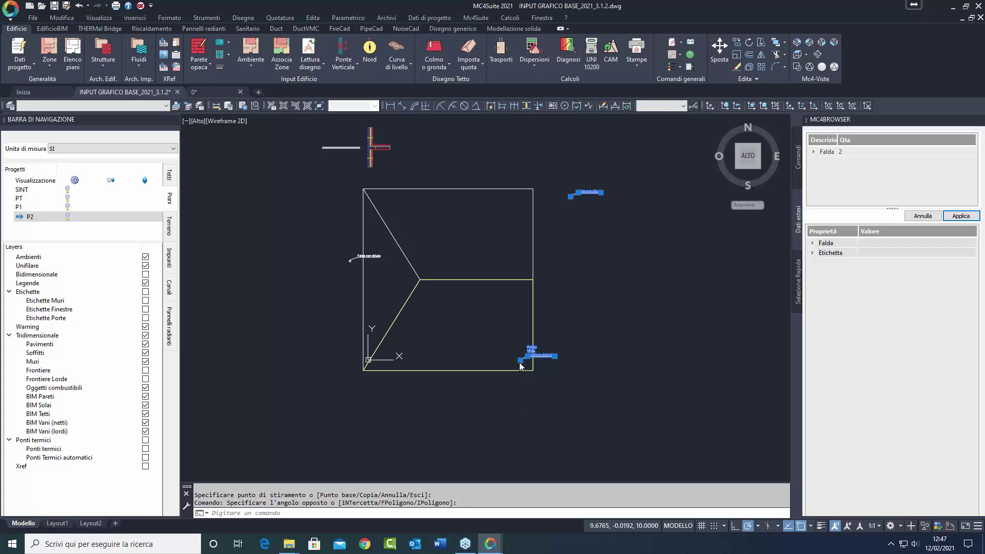
pyautogui.press('Escape')
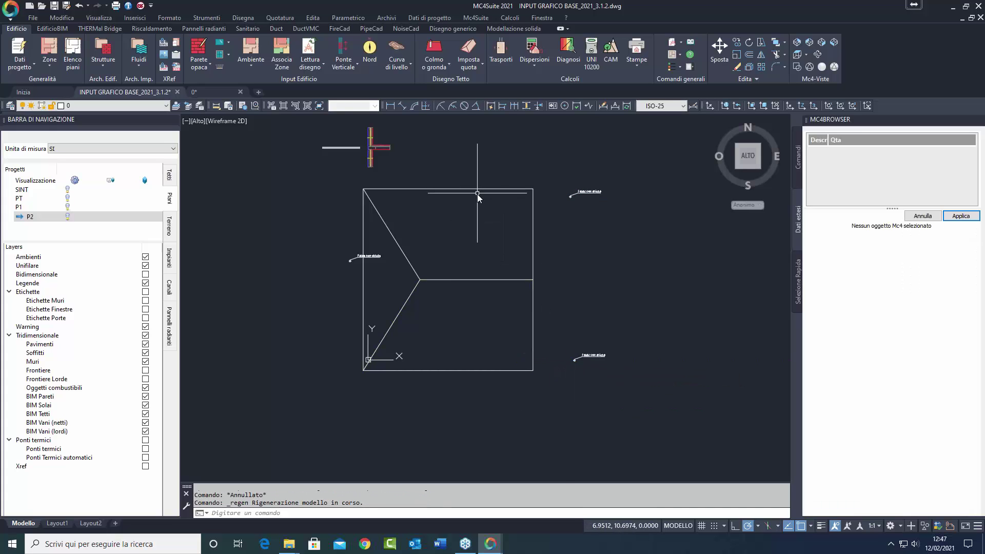
# Move the roof's north eave line a short distance north, away from the rest of the outline.
pyautogui.scroll(2, 477, 195)
pyautogui.click(447, 186)
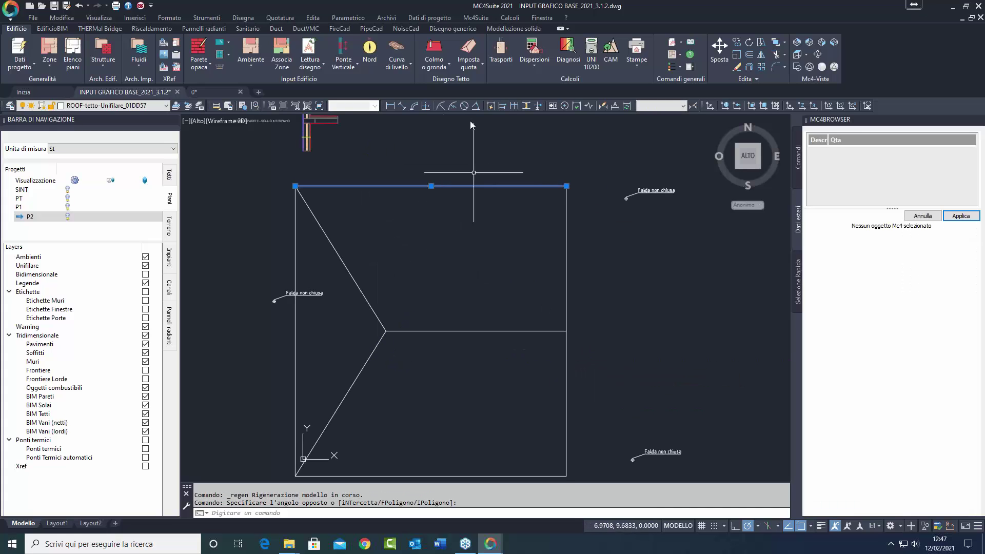
pyautogui.rightClick(589, 227)
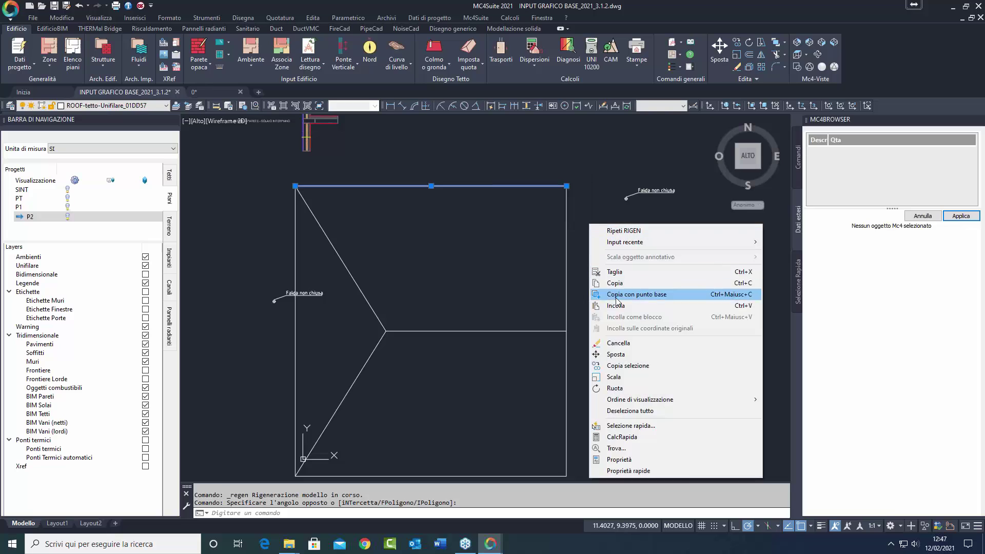
pyautogui.click(615, 354)
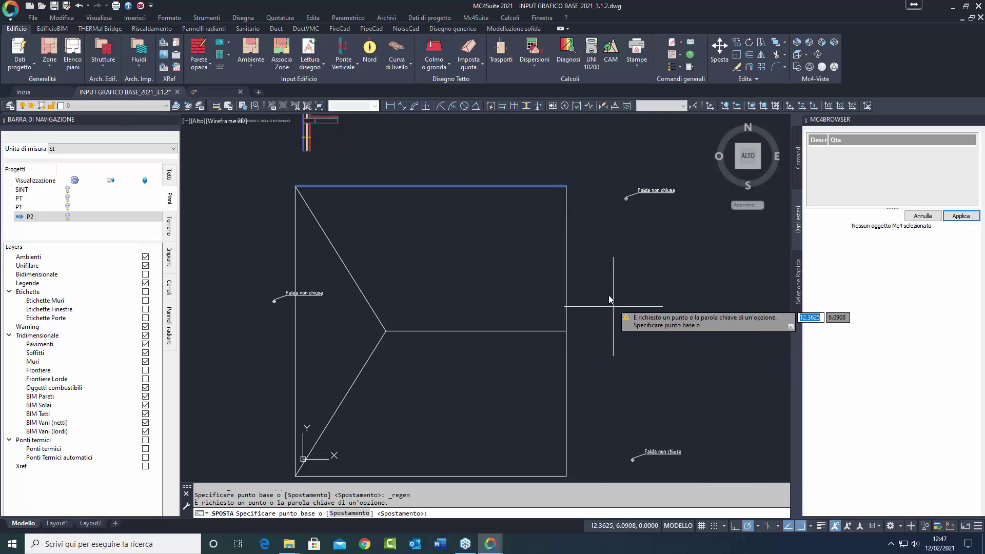
pyautogui.click(598, 265)
pyautogui.click(600, 258)
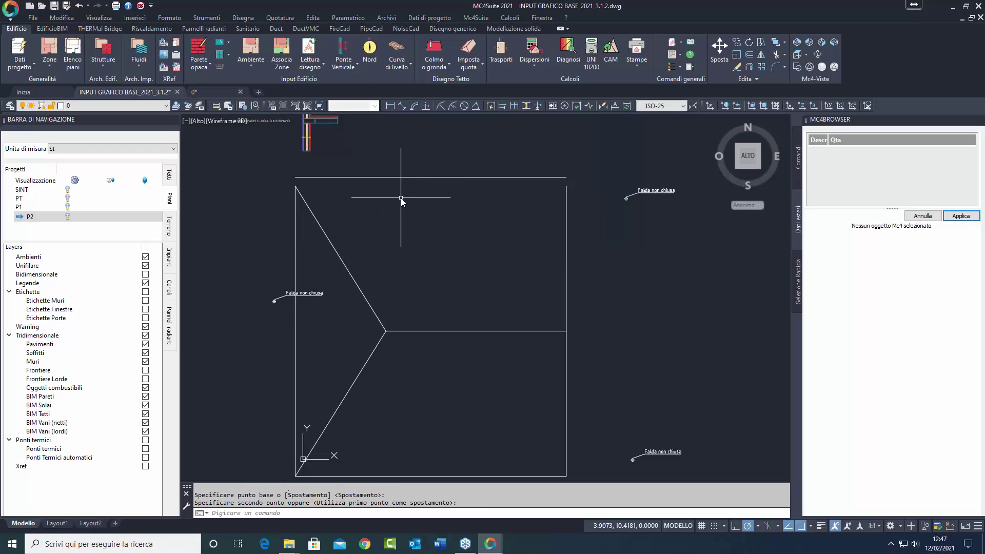
# Stretch the north ends of the roof's east edge, west eave and north-west hip line to the moved north eave's endpoints.
pyautogui.click(460, 177)
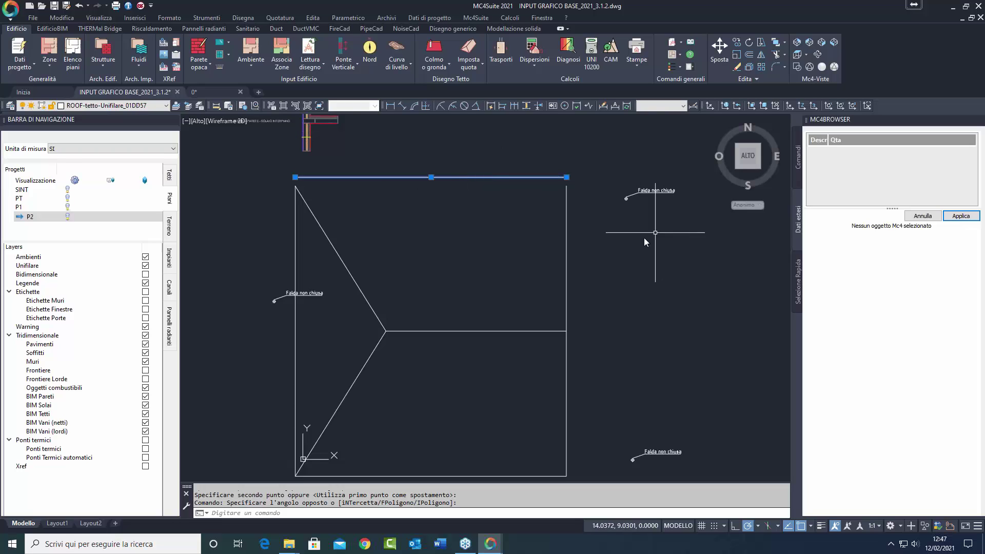
pyautogui.click(589, 248)
pyautogui.click(559, 195)
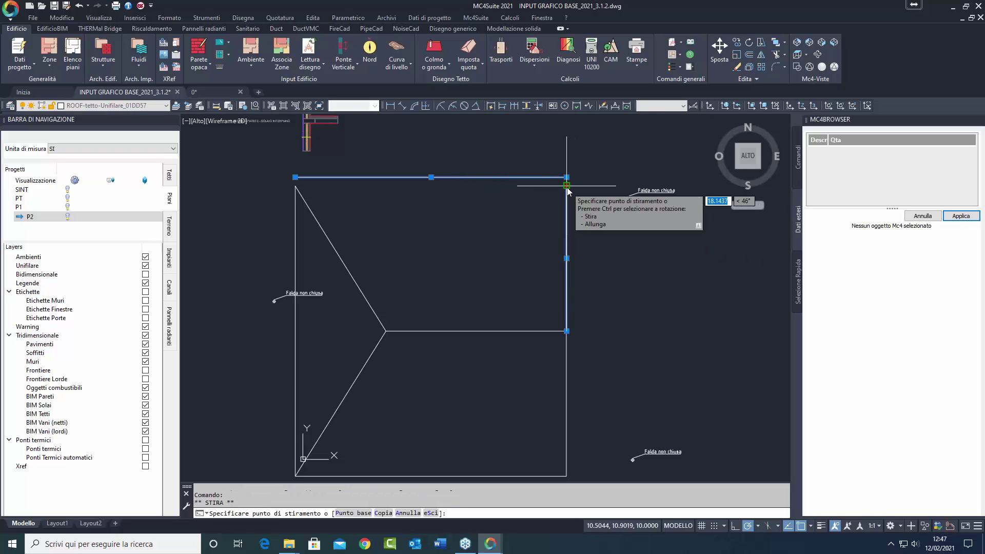
pyautogui.click(566, 185)
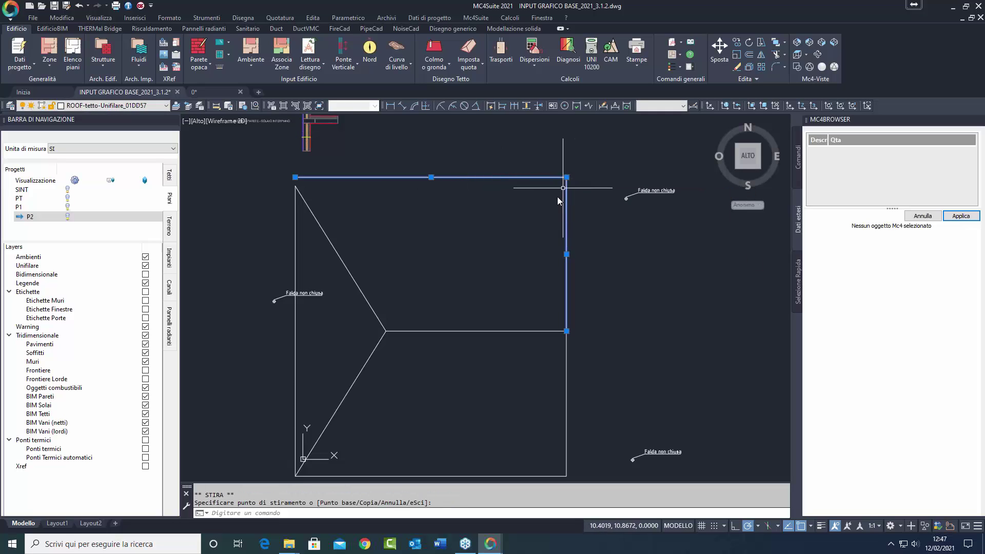
pyautogui.press('Escape')
pyautogui.click(314, 194)
pyautogui.click(292, 204)
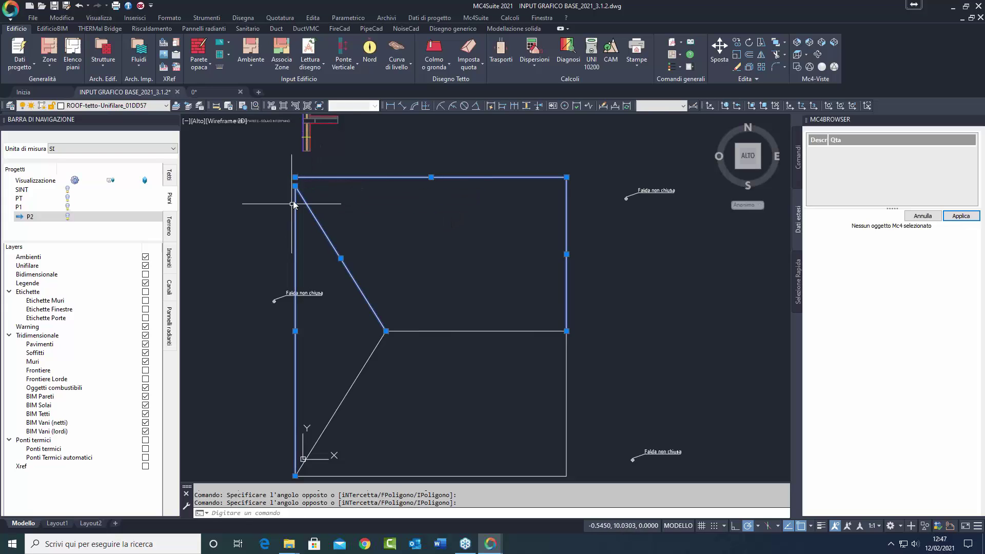
pyautogui.click(295, 185)
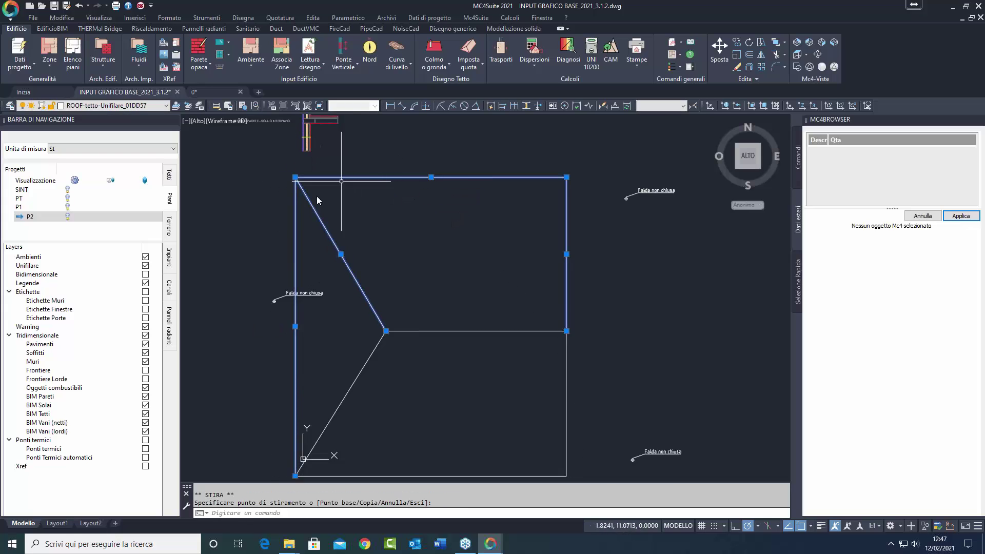
pyautogui.press('Escape')
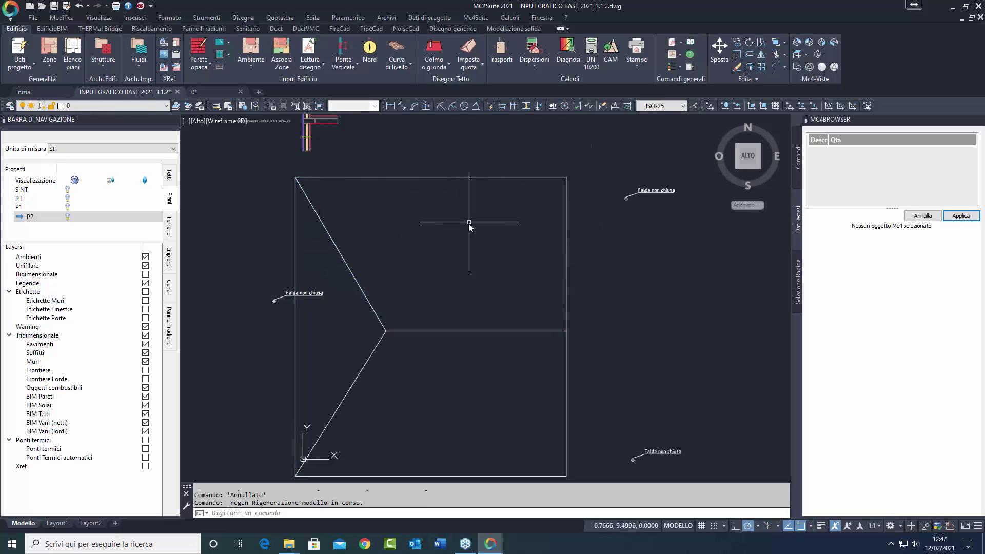
# Delete the southern half of the roof outline: the south-west hip line, the south eave and the south pitch's east edge.
pyautogui.moveTo(486, 246); pyautogui.dragTo(462, 207, button='middle')
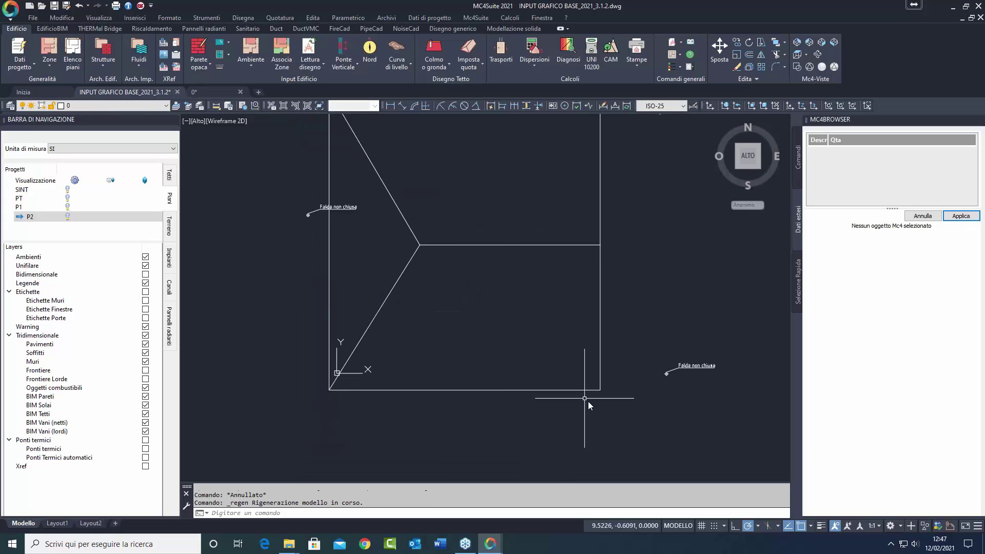
pyautogui.click(618, 418)
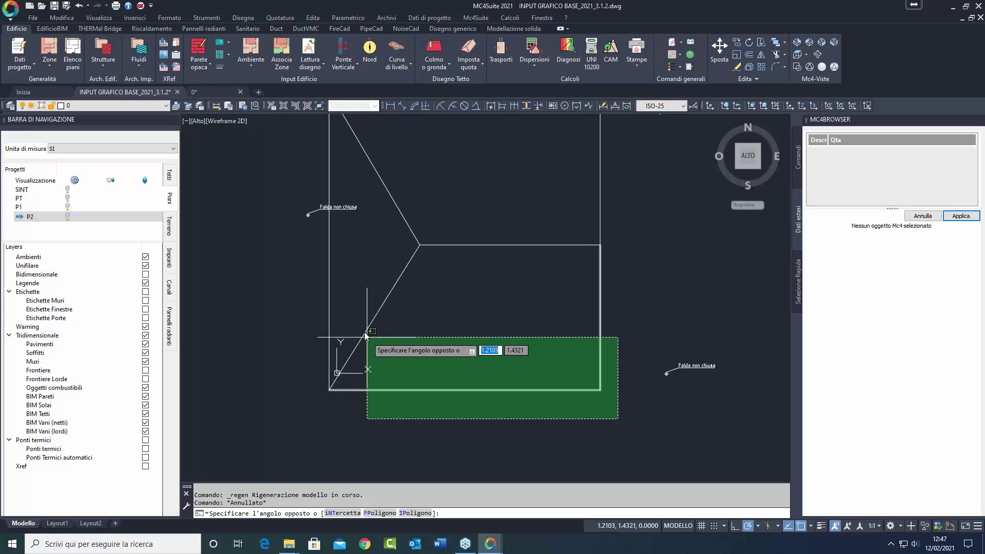
pyautogui.click(350, 329)
pyautogui.press('Delete')
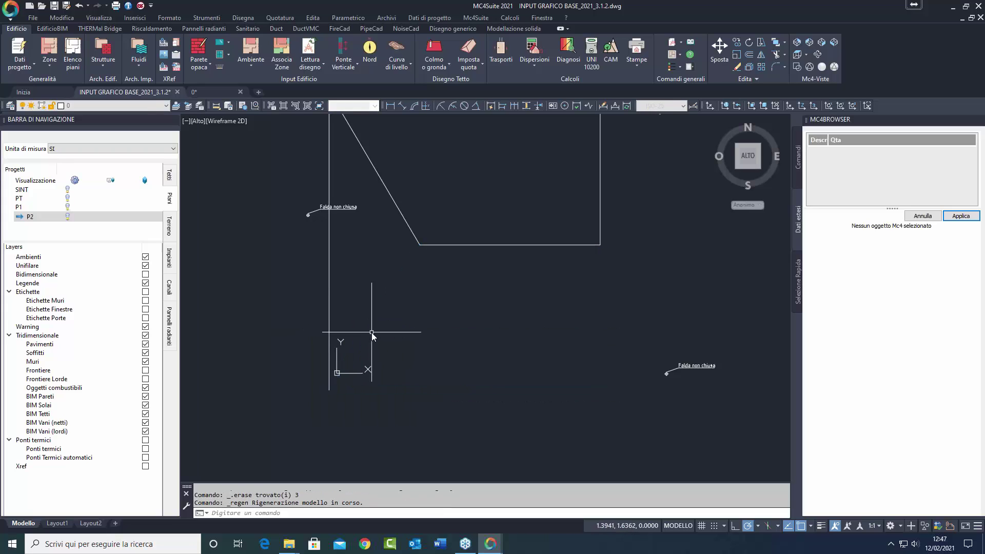
# Mirror the north pitch's hip line, eave and east edge about the horizontal ridge line, keeping the source lines.
pyautogui.scroll(-4, 372, 335)
pyautogui.click(471, 262)
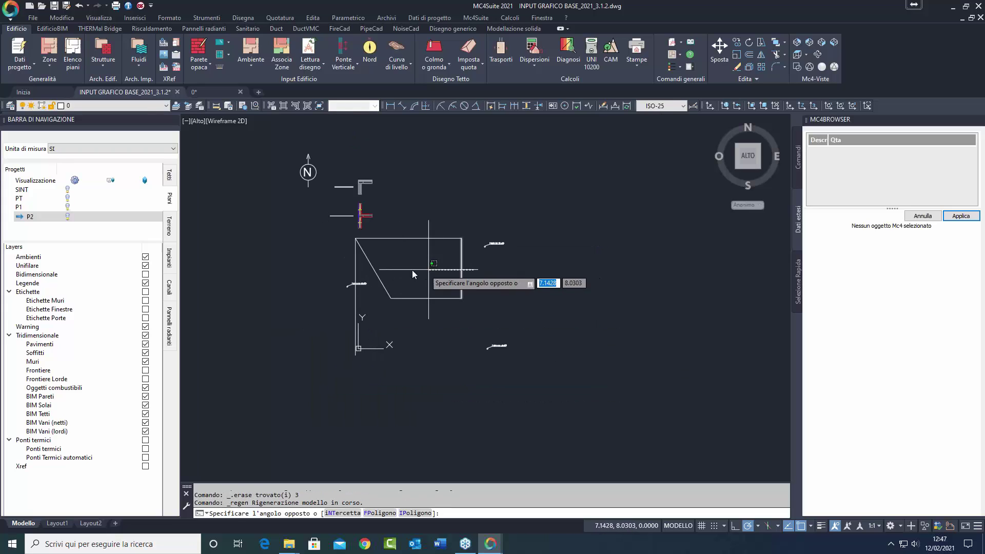
pyautogui.click(423, 267)
pyautogui.click(434, 245)
pyautogui.click(425, 232)
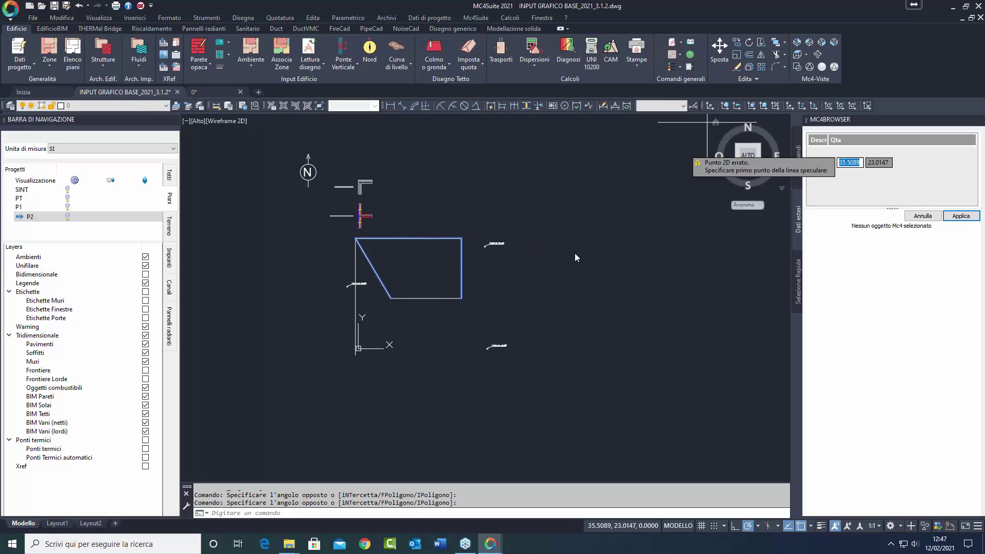
pyautogui.click(762, 55)
pyautogui.click(392, 298)
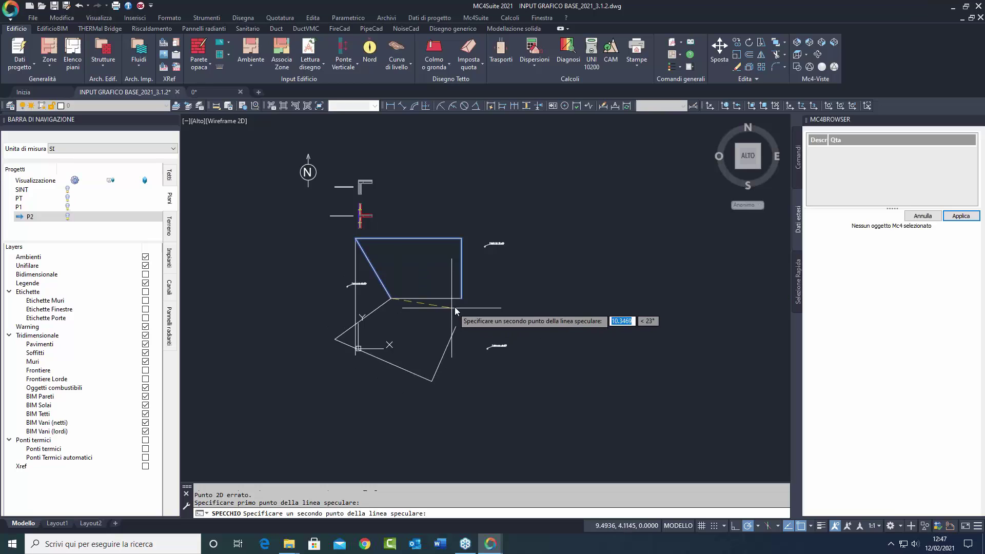
pyautogui.click(484, 314)
pyautogui.click(491, 338)
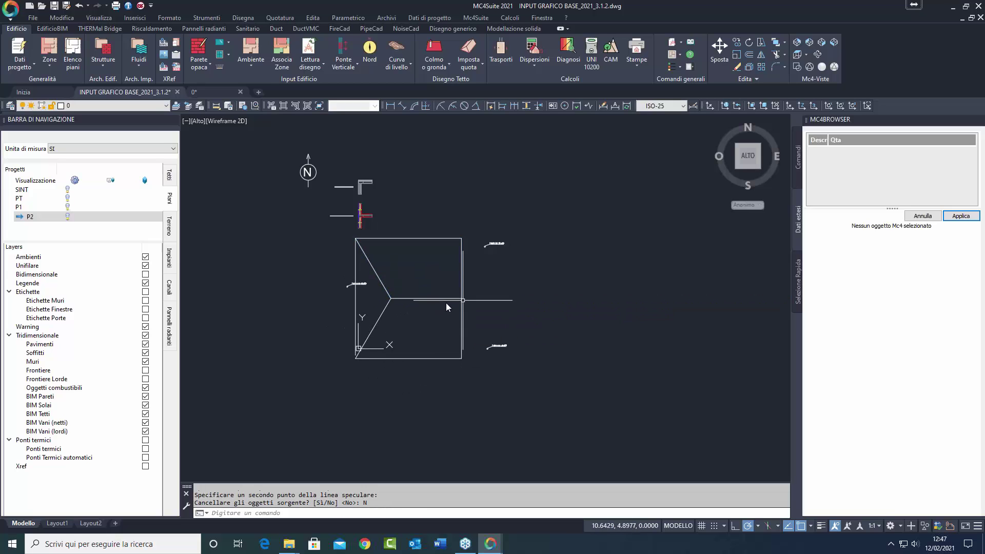
# Stretch the south end of the roof's west eave to the mirrored south-west corner.
pyautogui.scroll(4, 357, 336)
pyautogui.click(355, 359)
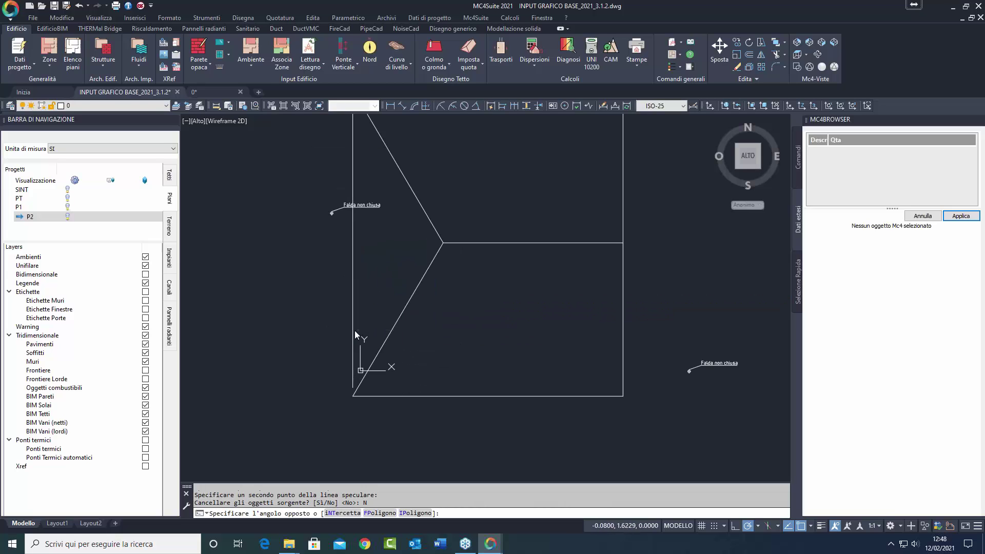
pyautogui.click(353, 395)
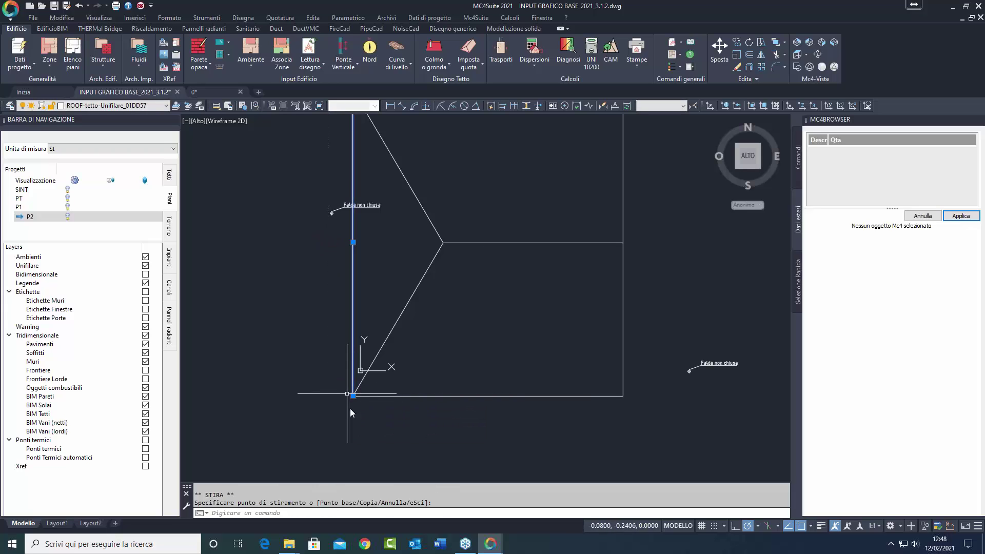
pyautogui.press('Escape')
# Move the label points of the south, north and west pitches back inside their closed roof outlines.
pyautogui.scroll(-2, 476, 327)
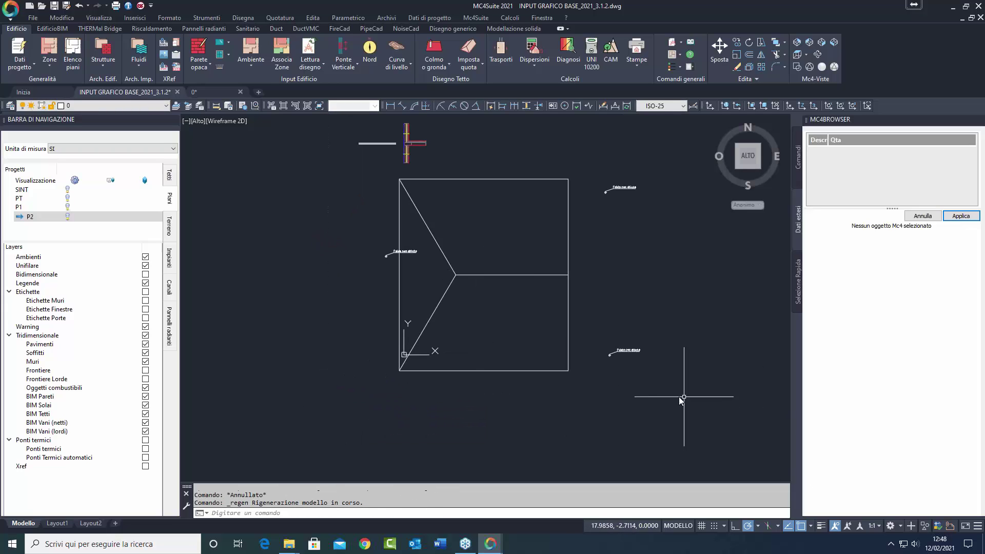
pyautogui.click(644, 380)
pyautogui.click(604, 349)
pyautogui.click(610, 354)
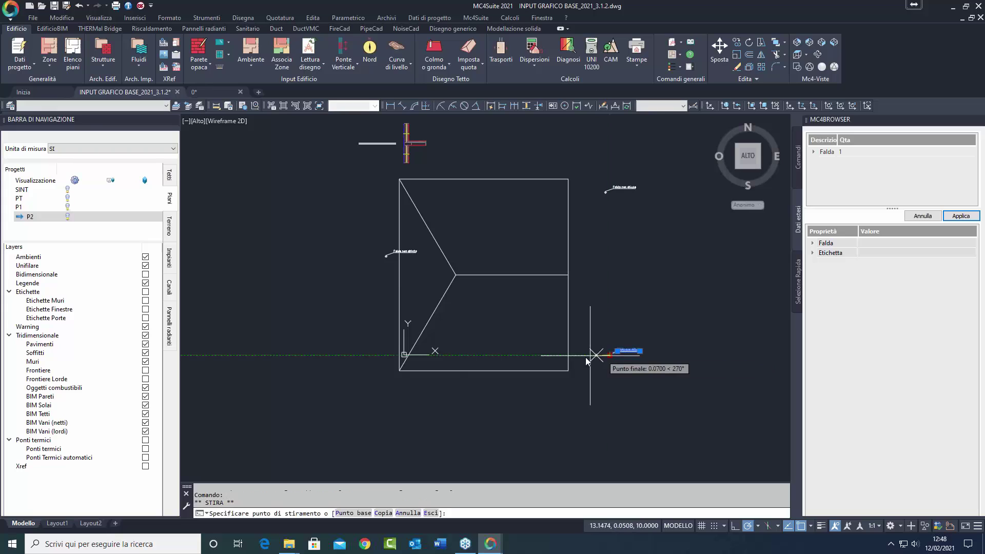
pyautogui.click(586, 360)
pyautogui.click(598, 188)
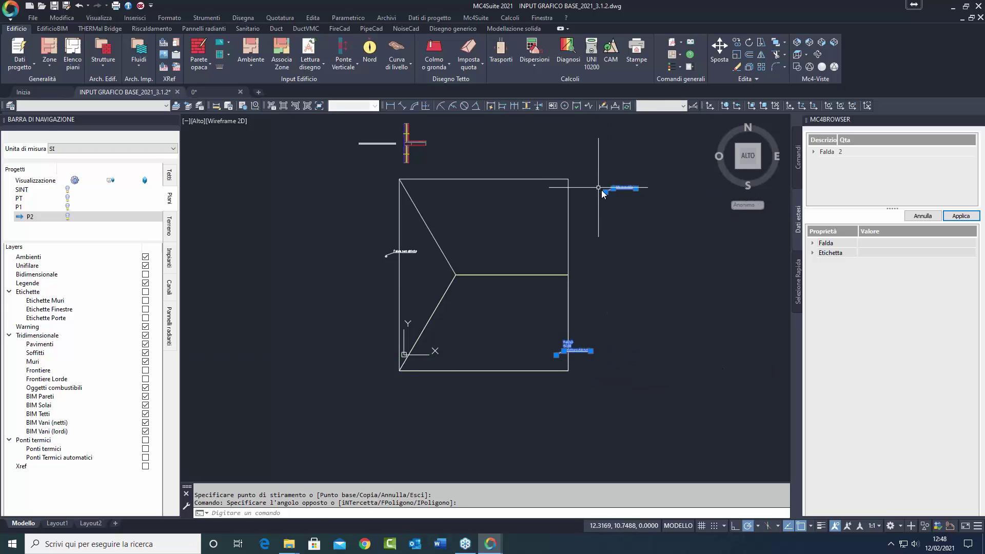
pyautogui.click(559, 199)
pyautogui.click(556, 192)
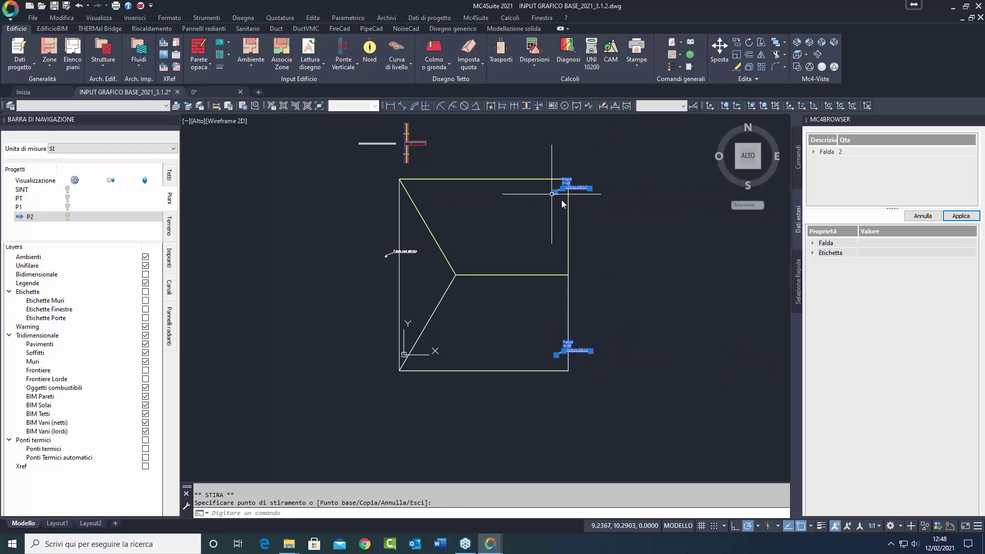
pyautogui.click(368, 268)
pyautogui.click(386, 254)
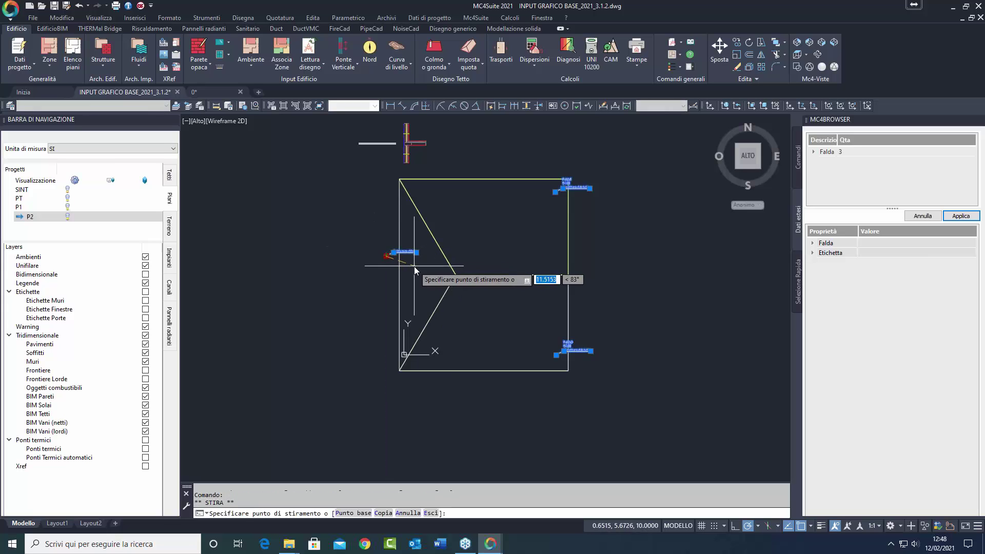
pyautogui.press('Escape')
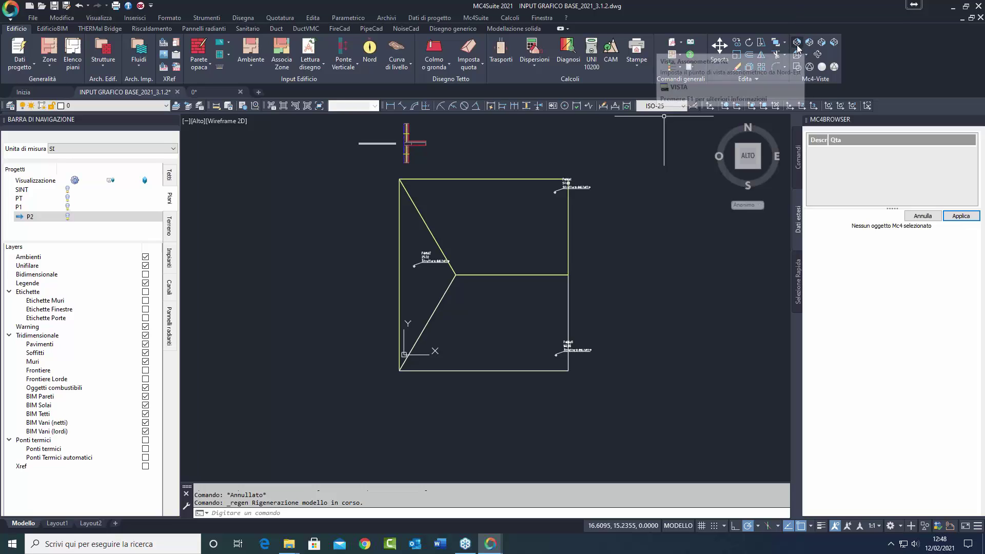
# Show floor P2 and check the adjusted north and south eaves against the external walls and balconies.
pyautogui.click(67, 217)
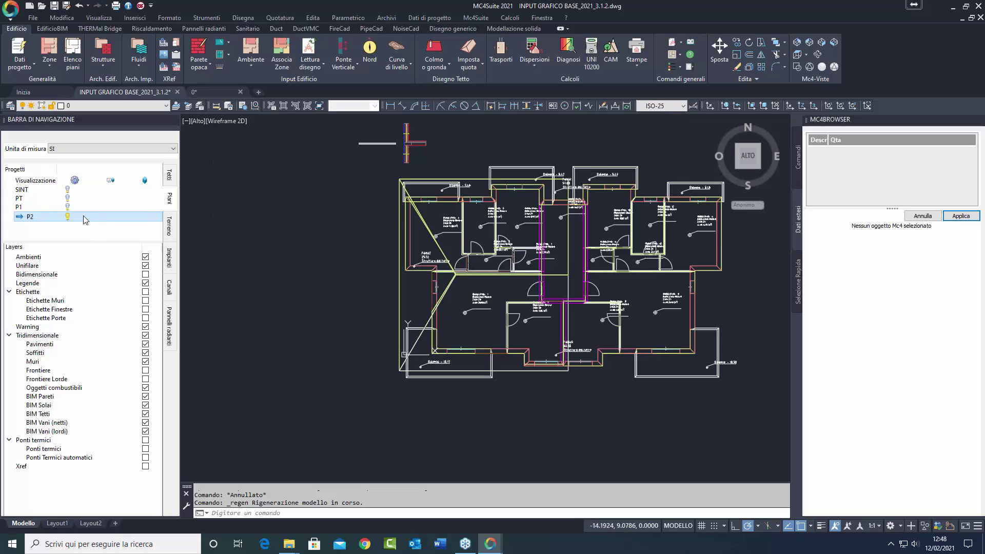
pyautogui.scroll(3, 515, 190)
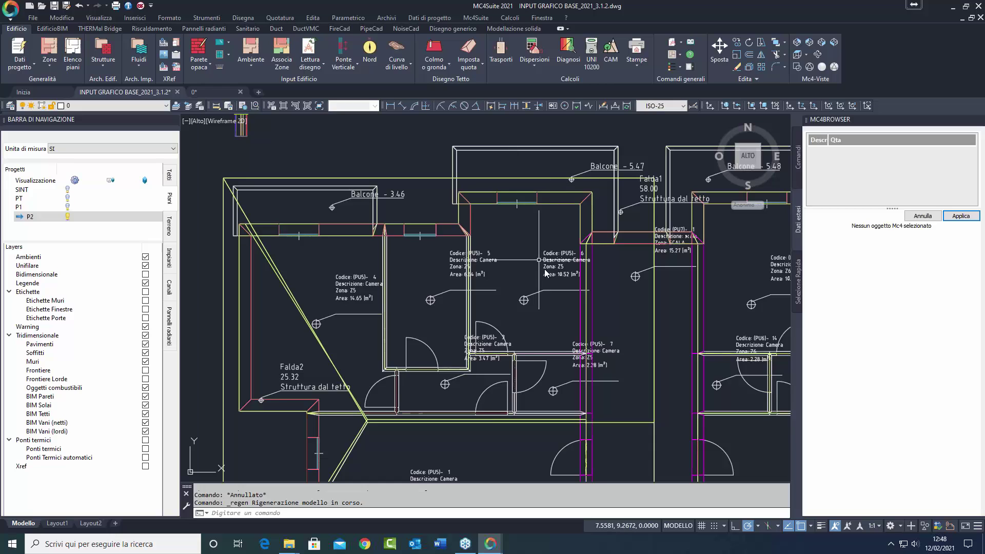
pyautogui.scroll(-2, 538, 259)
pyautogui.scroll(2, 574, 374)
pyautogui.scroll(-3, 569, 231)
pyautogui.scroll(3, 559, 359)
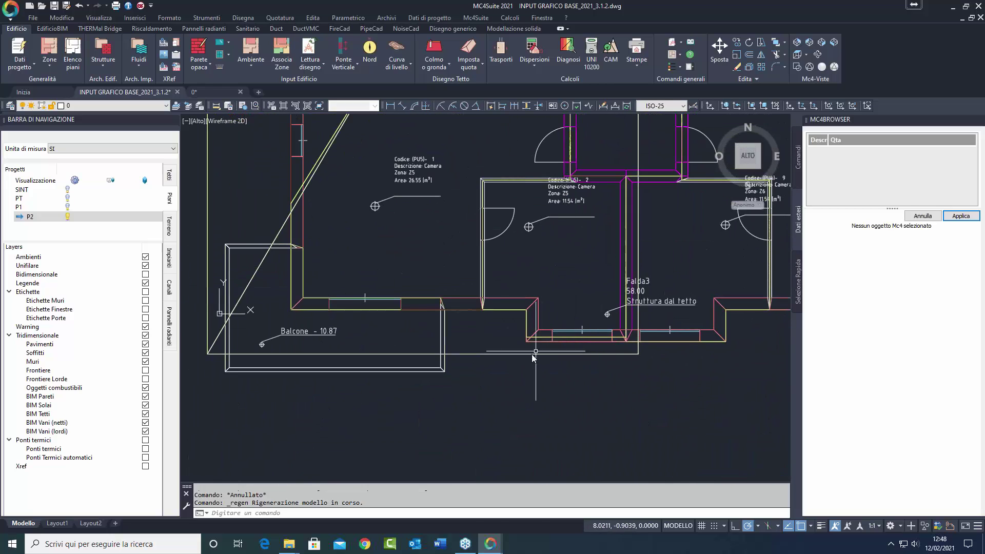
pyautogui.scroll(-5, 640, 165)
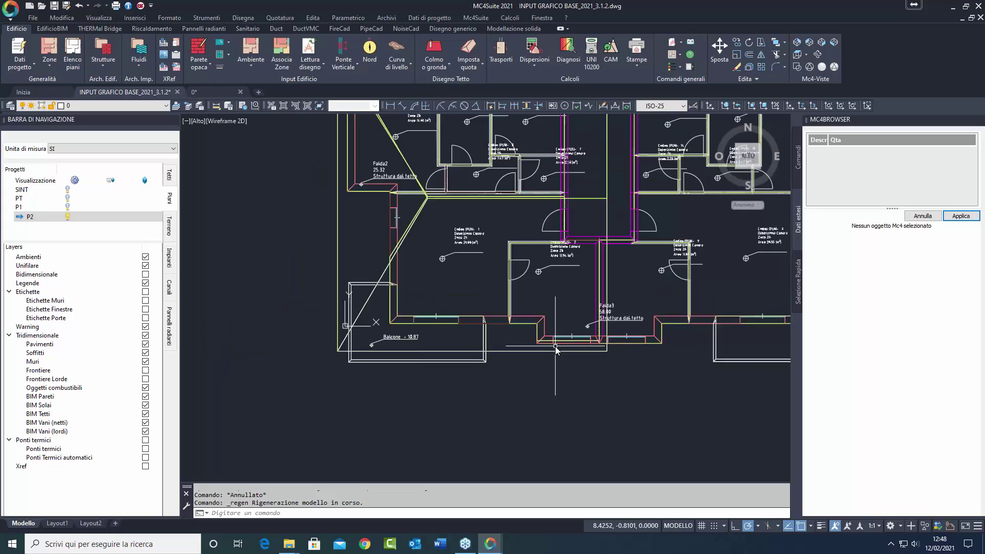
# Display the model in south-west isometric, shaded with edges, and run Estendi sotto-tetti to fit the floor's walls under the roof.
pyautogui.click(796, 43)
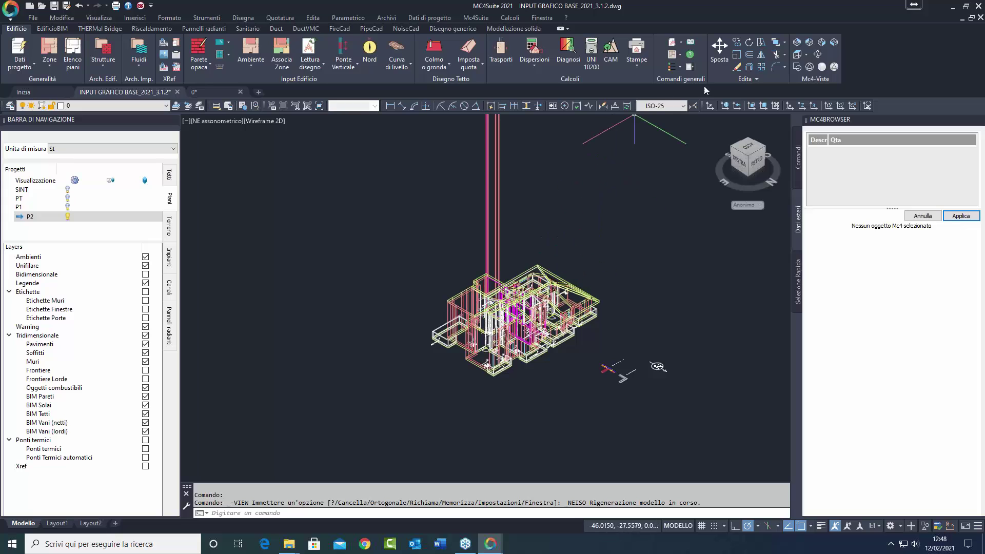
pyautogui.click(835, 43)
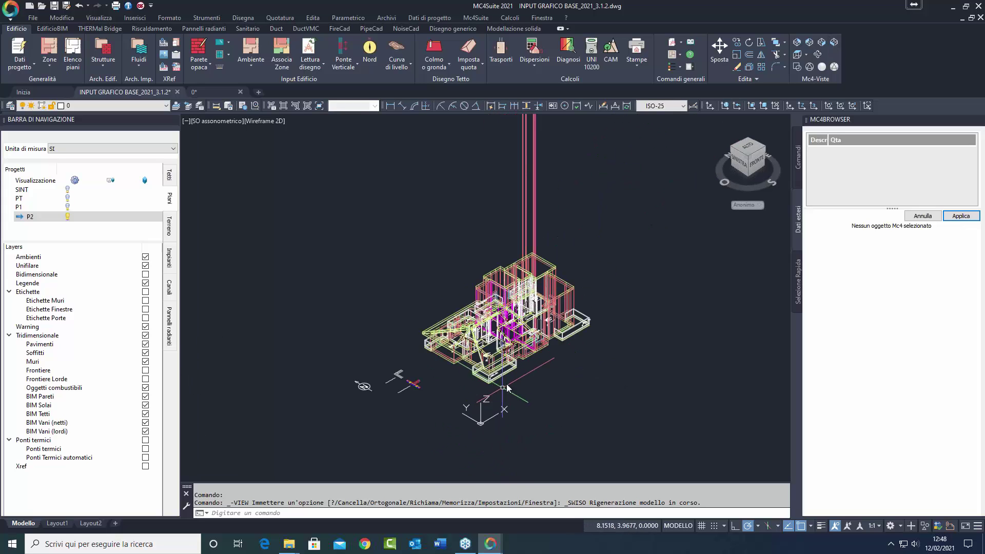
pyautogui.click(834, 67)
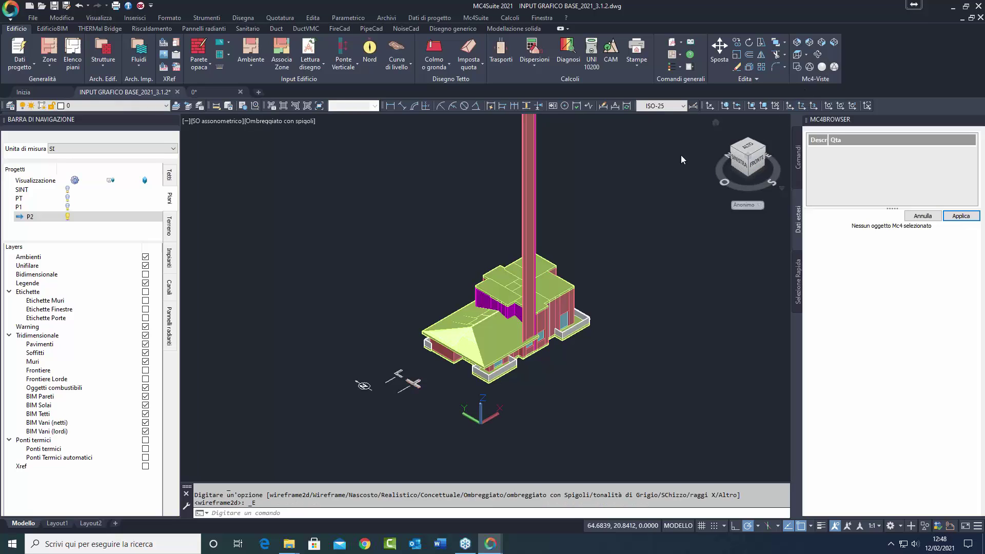
pyautogui.click(472, 69)
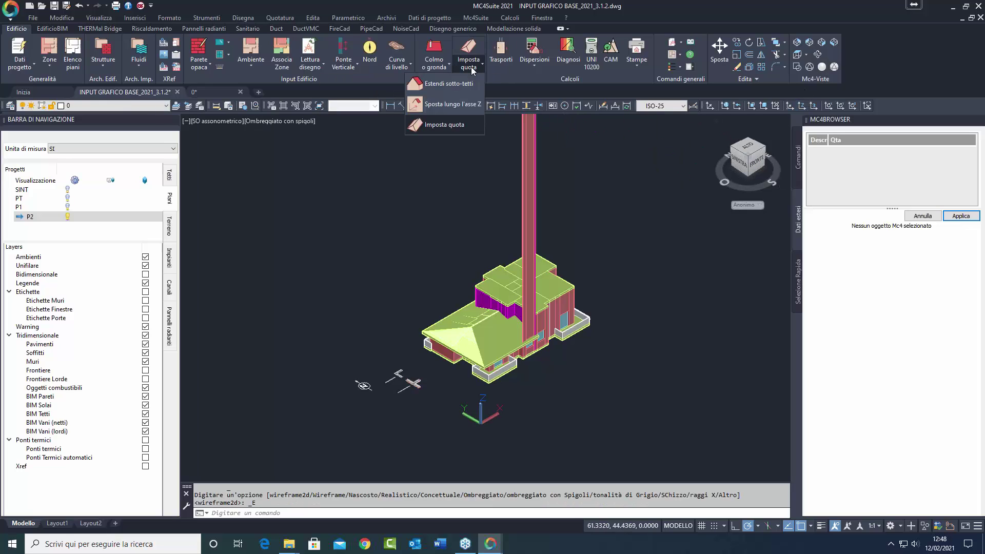
pyautogui.click(451, 84)
pyautogui.scroll(3, 523, 354)
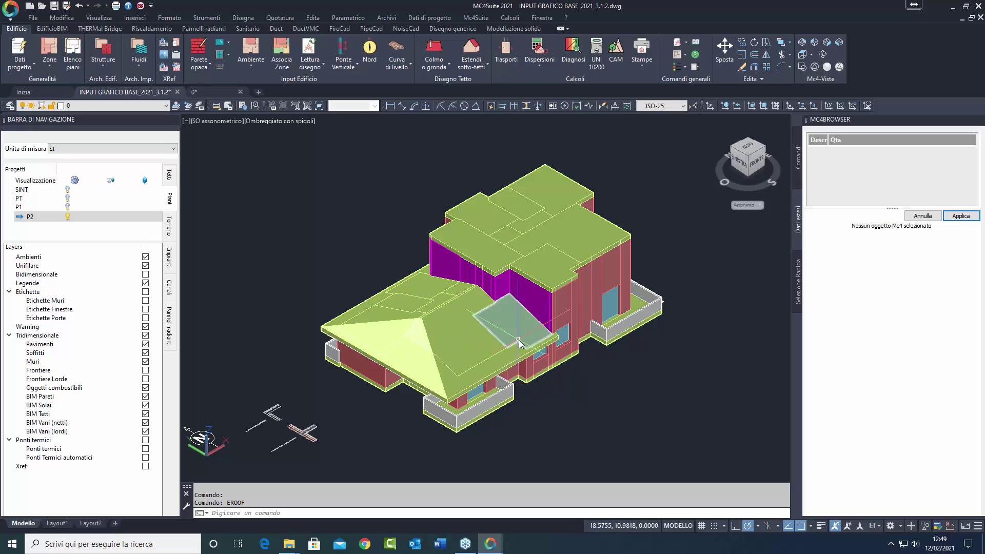
# Return the model to the top view in 2D wireframe display with the whole P2 plan in sight.
pyautogui.click(801, 57)
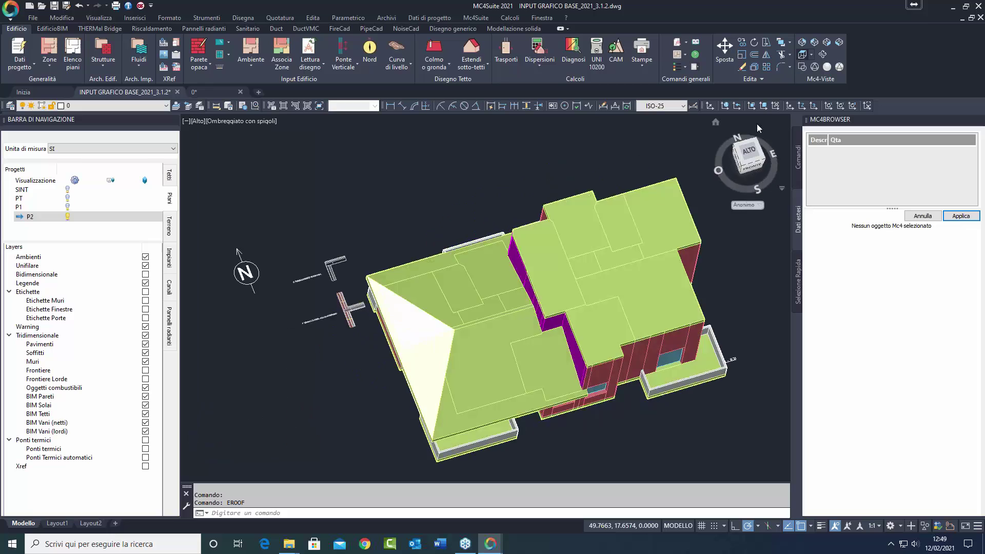
pyautogui.click(802, 67)
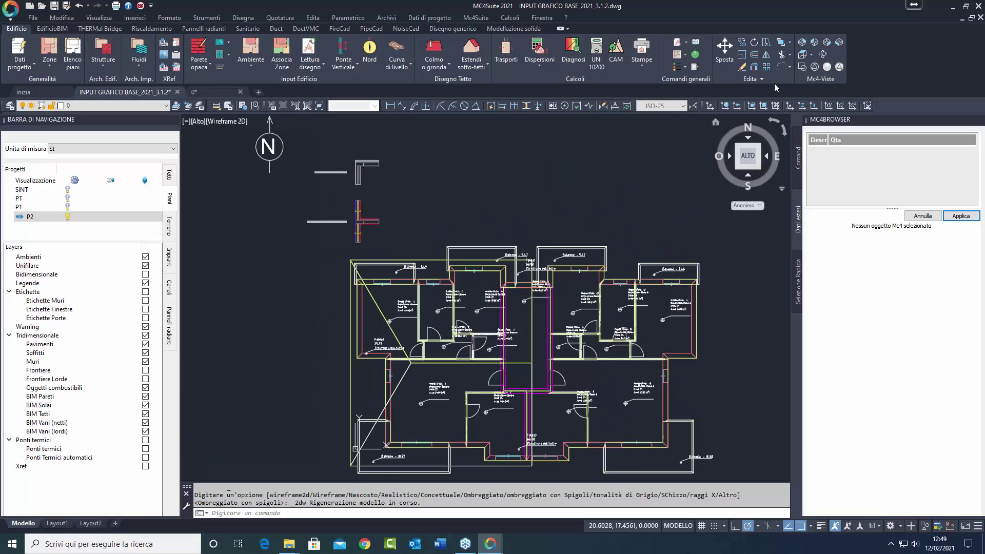
pyautogui.scroll(-3, 545, 263)
pyautogui.scroll(2, 545, 263)
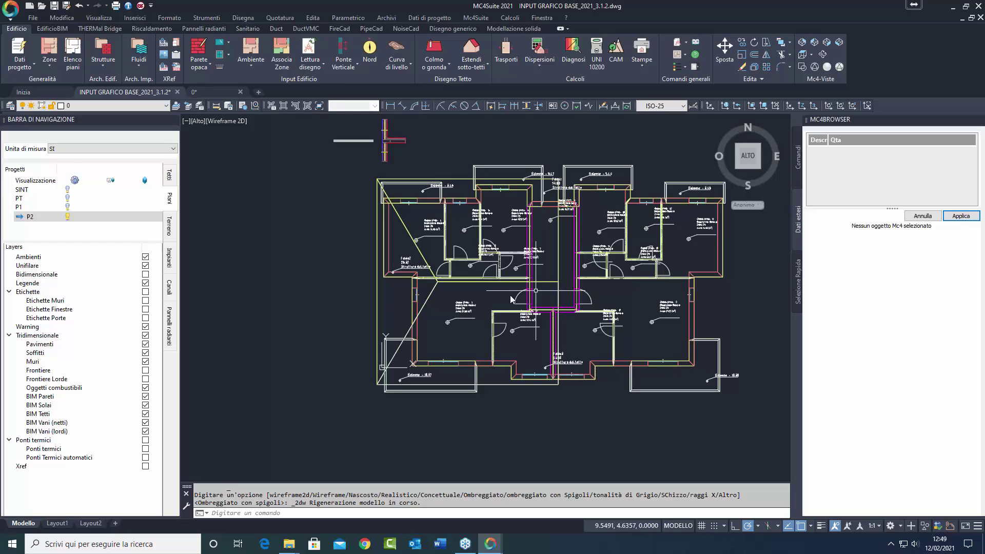
# Hide the P2 floor plan and copy the three roof pitches 30 units horizontally to the east of the originals.
pyautogui.click(67, 217)
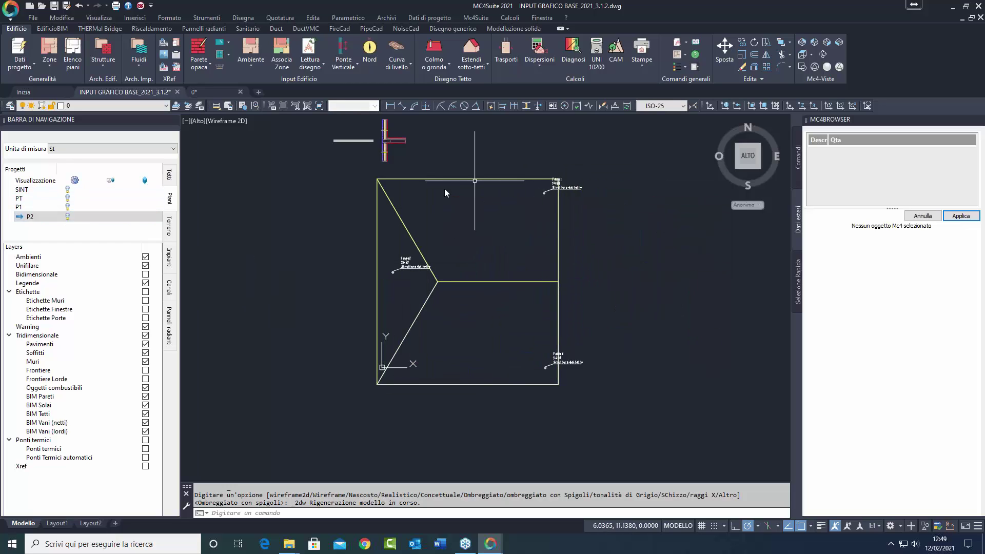
pyautogui.scroll(-3, 605, 387)
pyautogui.click(662, 401)
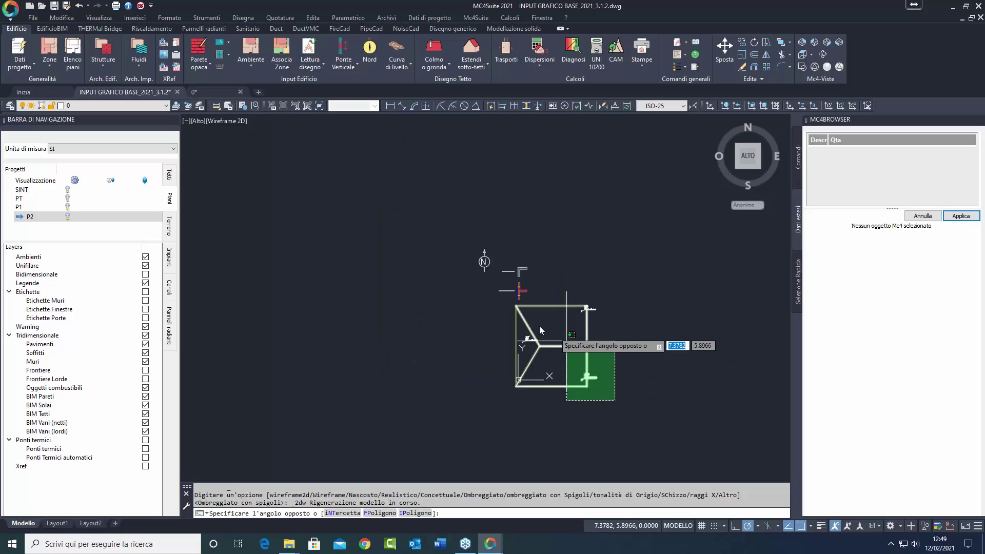
pyautogui.click(496, 303)
pyautogui.rightClick(697, 256)
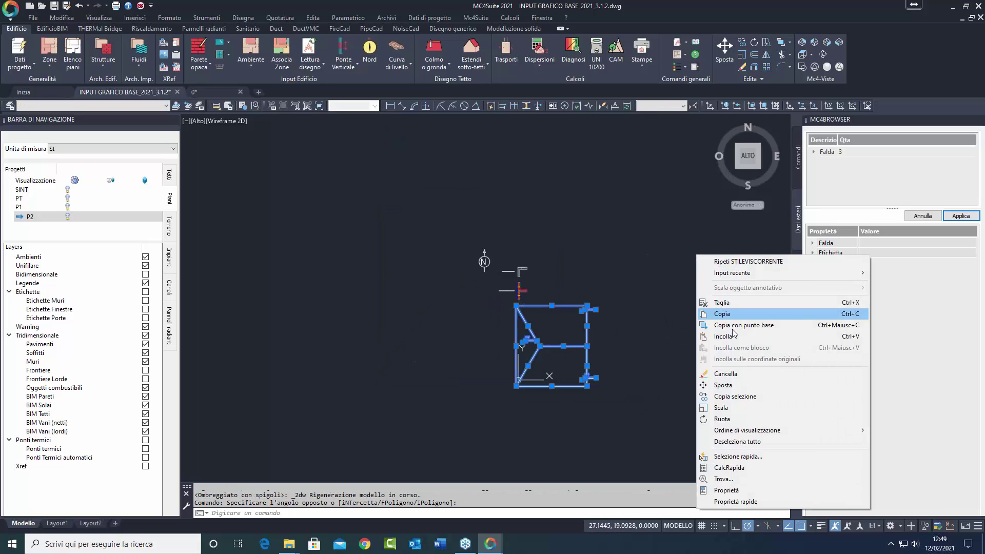
pyautogui.click(735, 401)
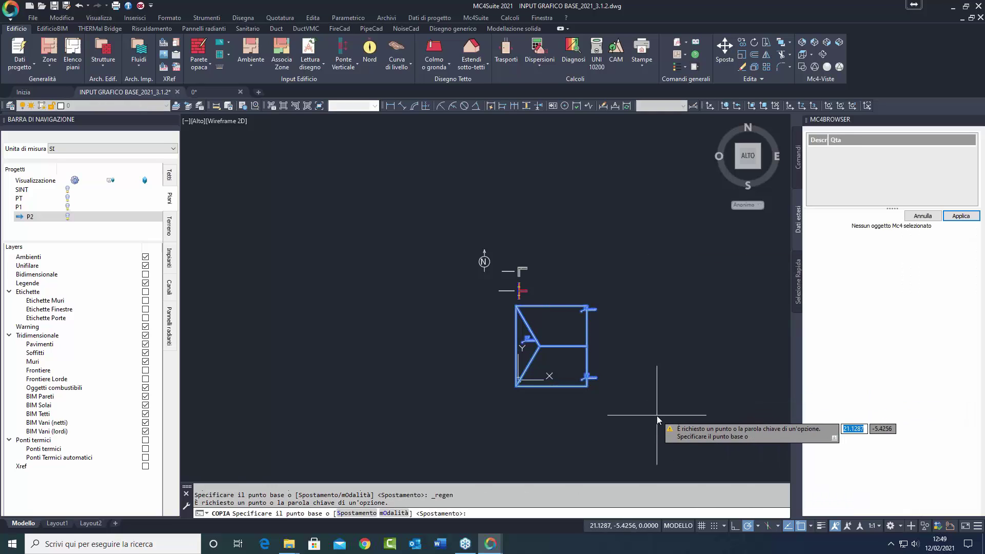
pyautogui.click(625, 413)
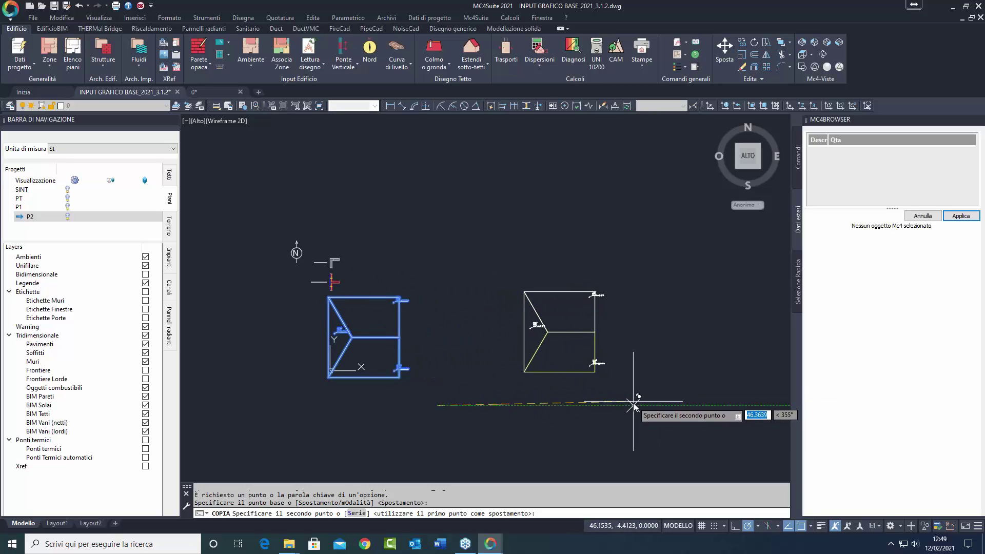
pyautogui.write('30')
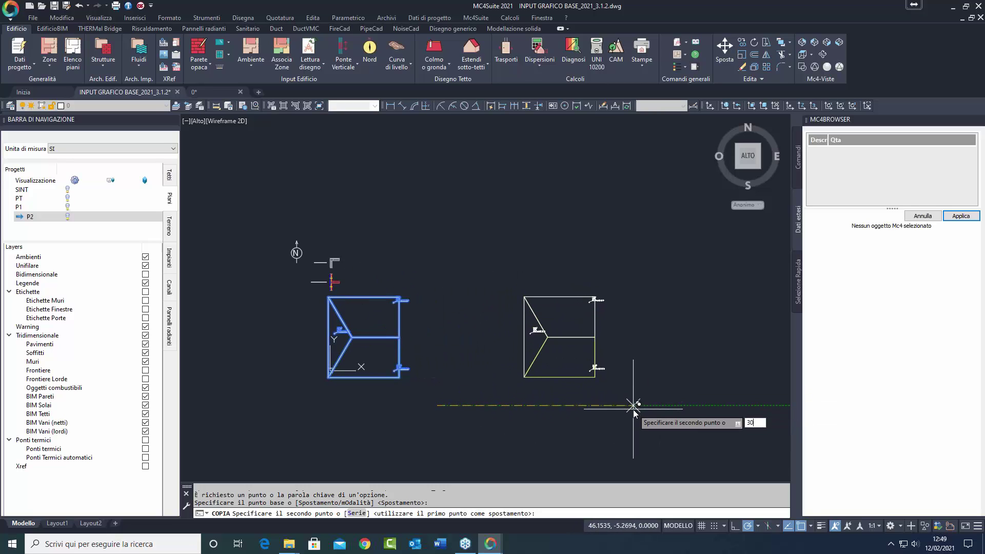
pyautogui.press('Return')
pyautogui.rightClick(651, 369)
pyautogui.click(660, 378)
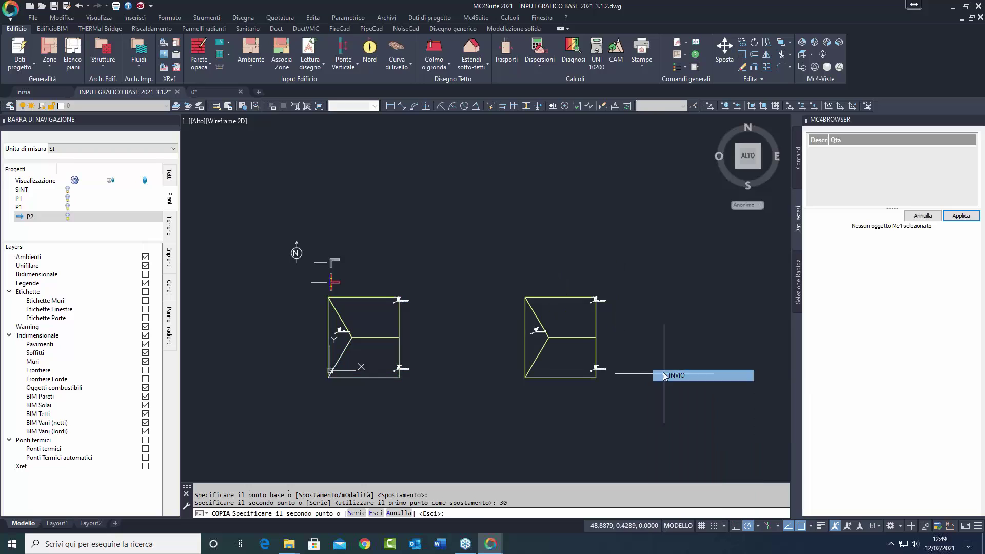
# Move the label points of the copied roof's west and south pitches outside their outlines, west and east of the roof respectively.
pyautogui.scroll(2, 568, 340)
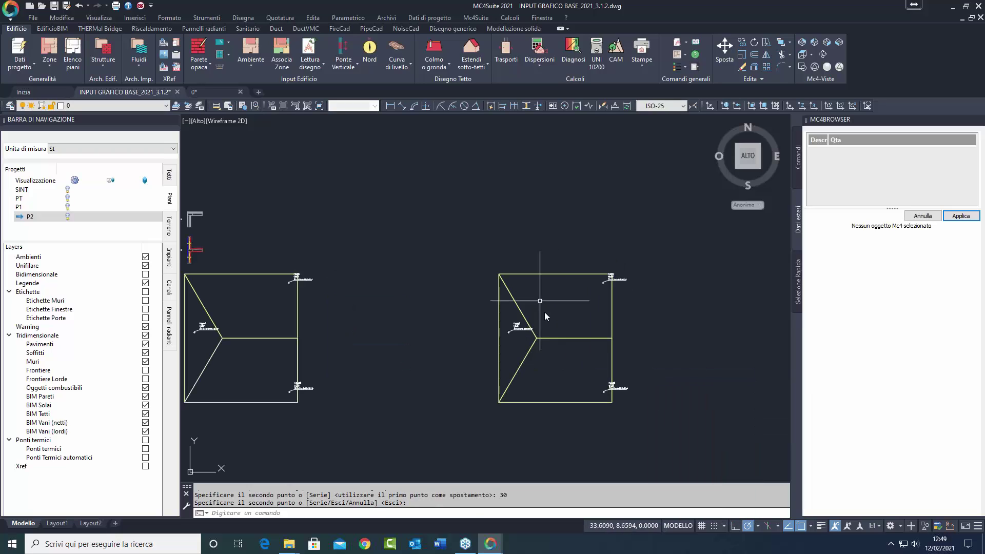
pyautogui.click(516, 340)
pyautogui.click(518, 330)
pyautogui.click(482, 331)
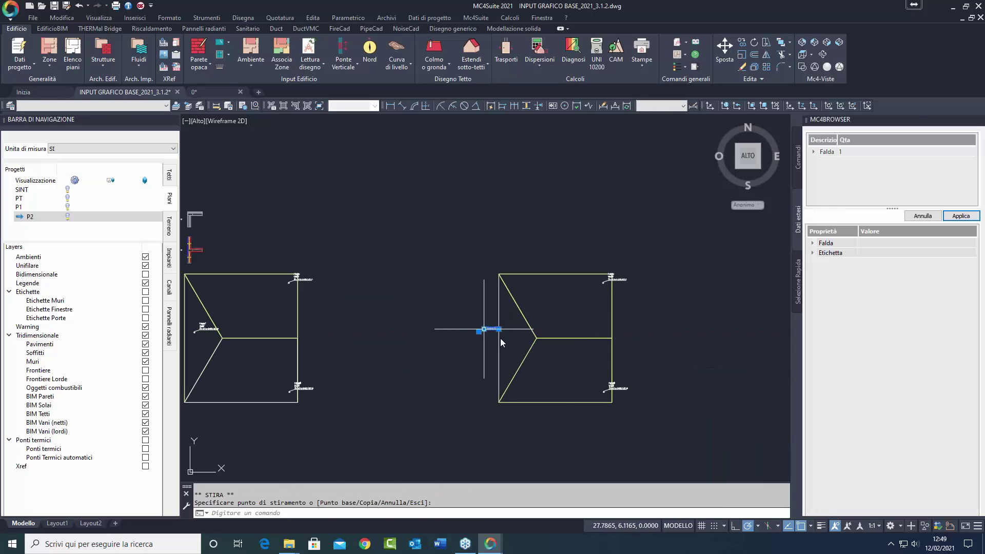
pyautogui.click(603, 391)
pyautogui.click(626, 382)
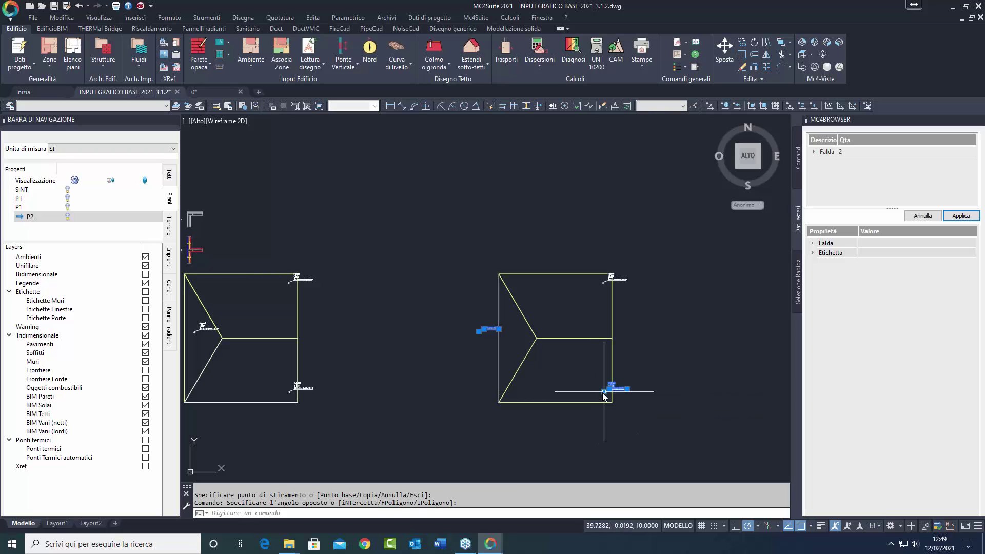
pyautogui.click(611, 388)
pyautogui.click(670, 389)
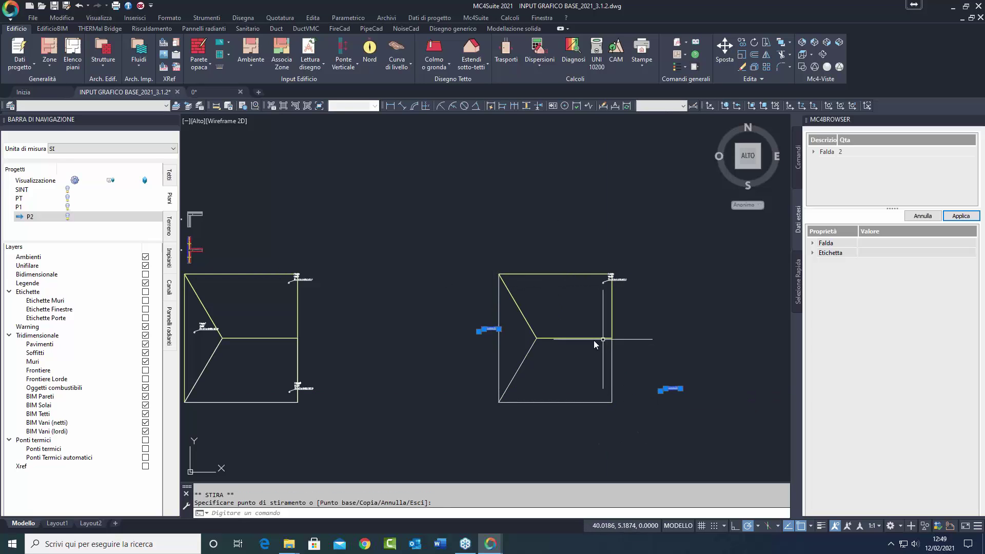
# Examine the upper roof slope's label and its boundary lines, selecting the top edge and the ridge line to check the outline.
pyautogui.scroll(4, 604, 288)
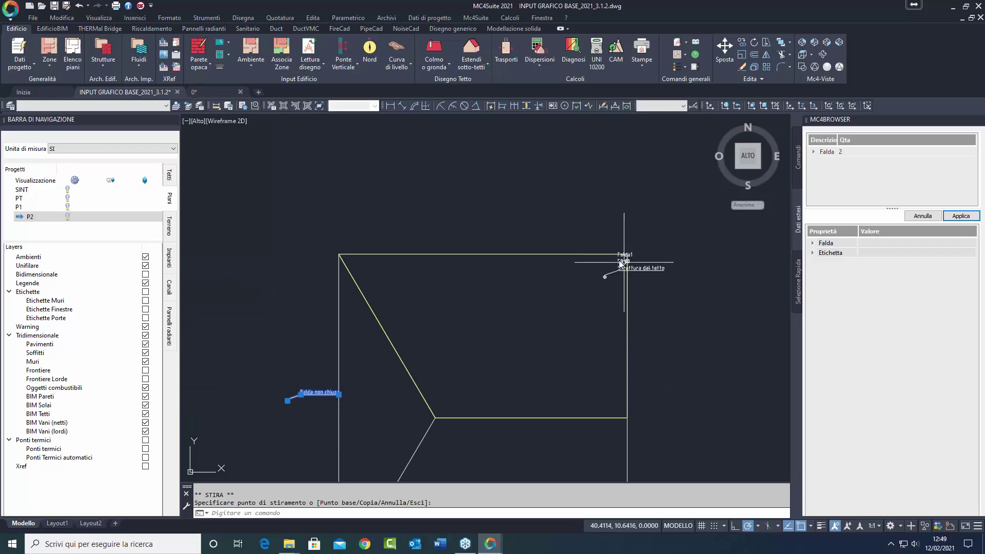
pyautogui.scroll(5, 626, 266)
pyautogui.scroll(-6, 627, 266)
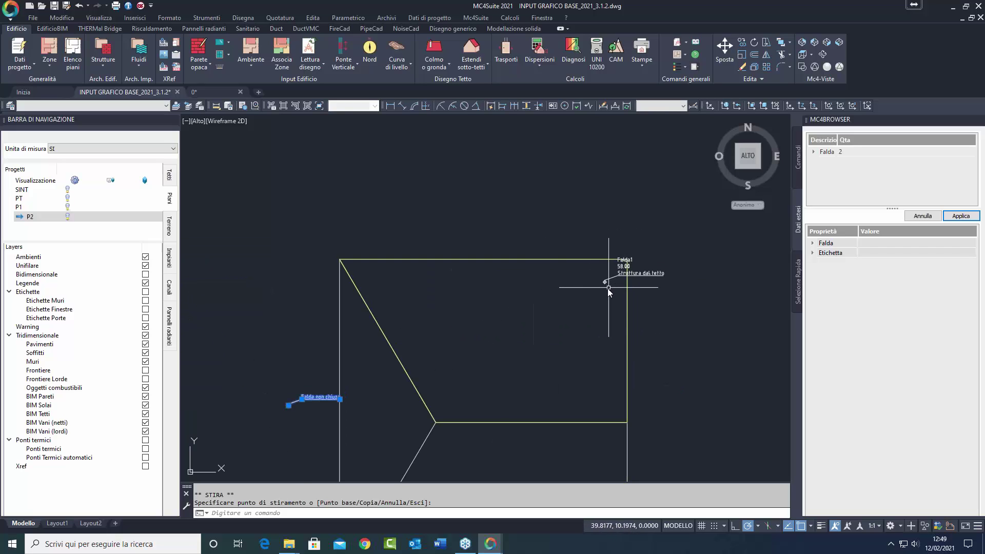
pyautogui.press('Escape')
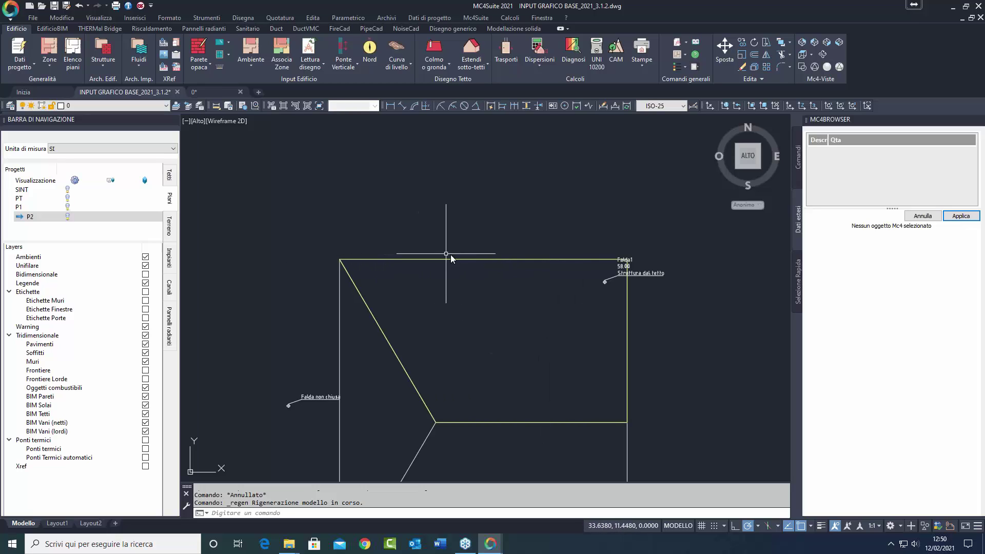
pyautogui.click(480, 242)
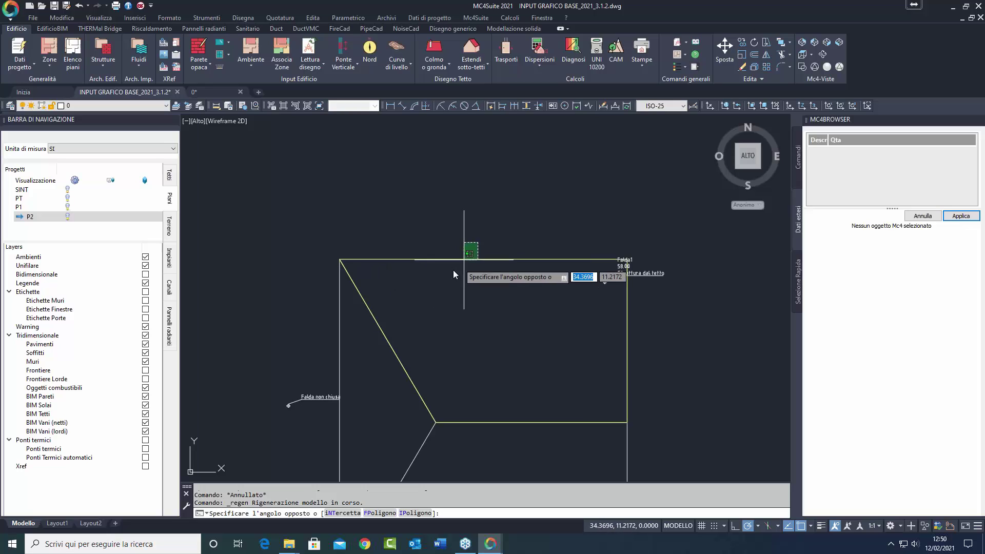
pyautogui.click(452, 272)
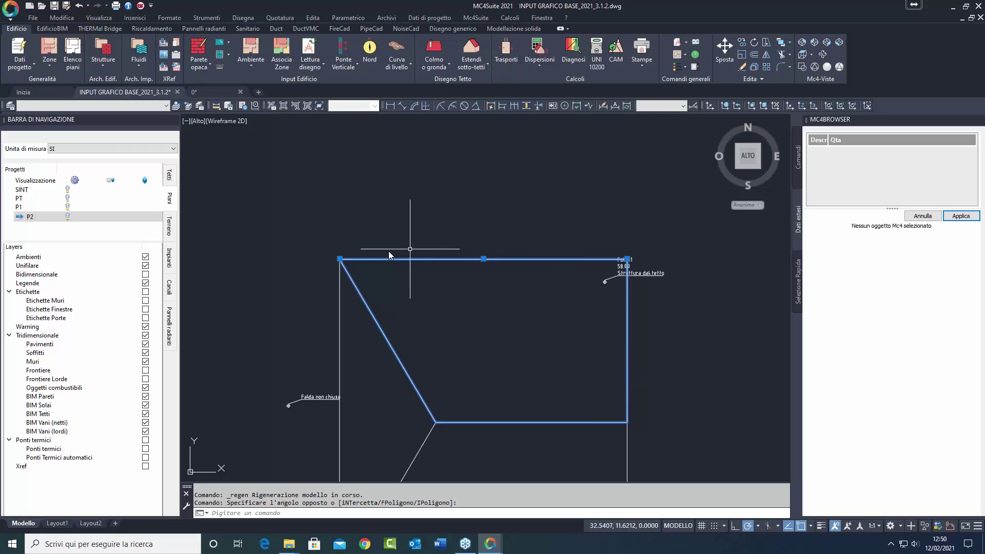
pyautogui.click(513, 405)
pyautogui.click(477, 443)
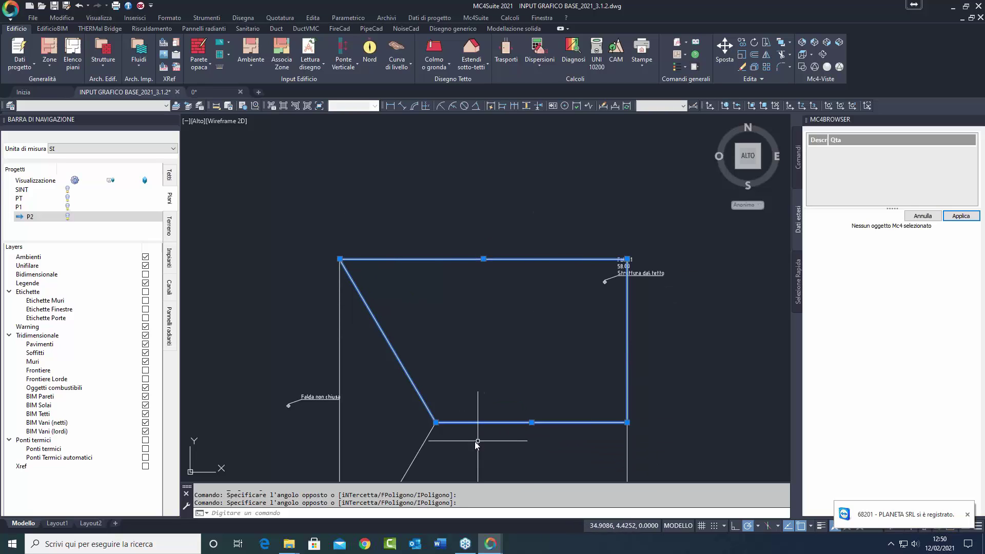
pyautogui.moveTo(436, 422)
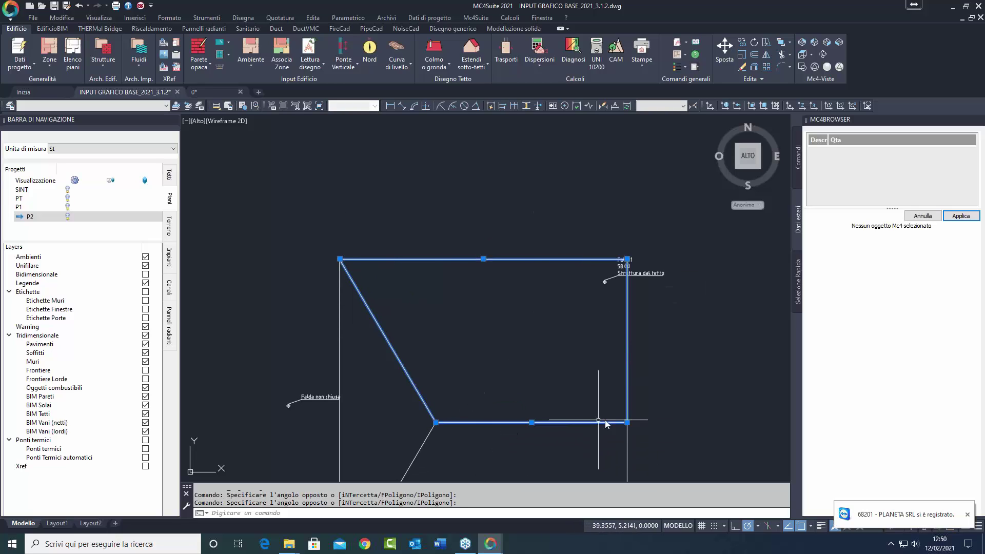
pyautogui.press('Escape')
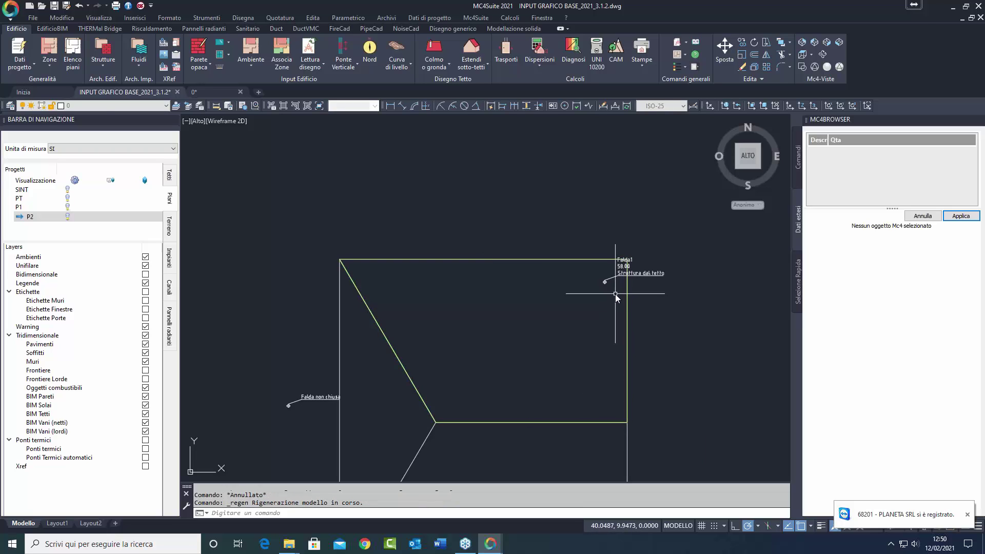
# Move the upper slope's label outside the roof outline, past the right edge.
pyautogui.click(623, 288)
pyautogui.click(598, 282)
pyautogui.click(605, 282)
pyautogui.press('Escape')
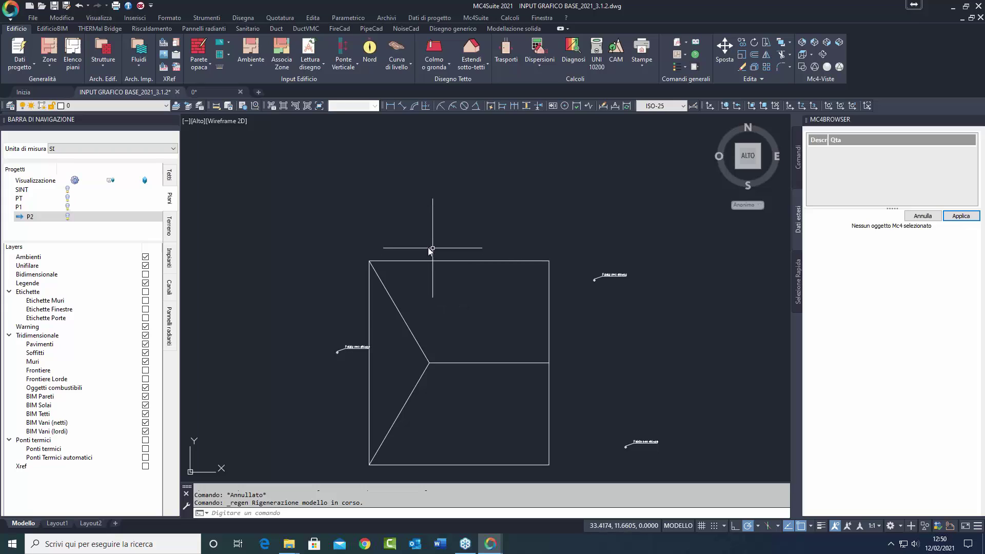
# Stretch the upper end of the upper slope's right edge away from the roof corner, diagonally outward, to open the outline.
pyautogui.scroll(6, 547, 248)
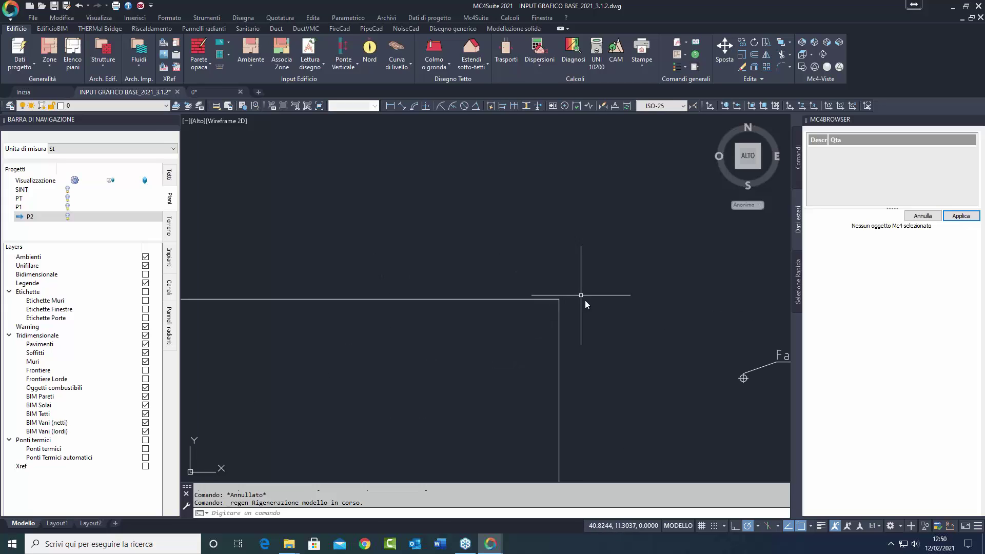
pyautogui.click(585, 300)
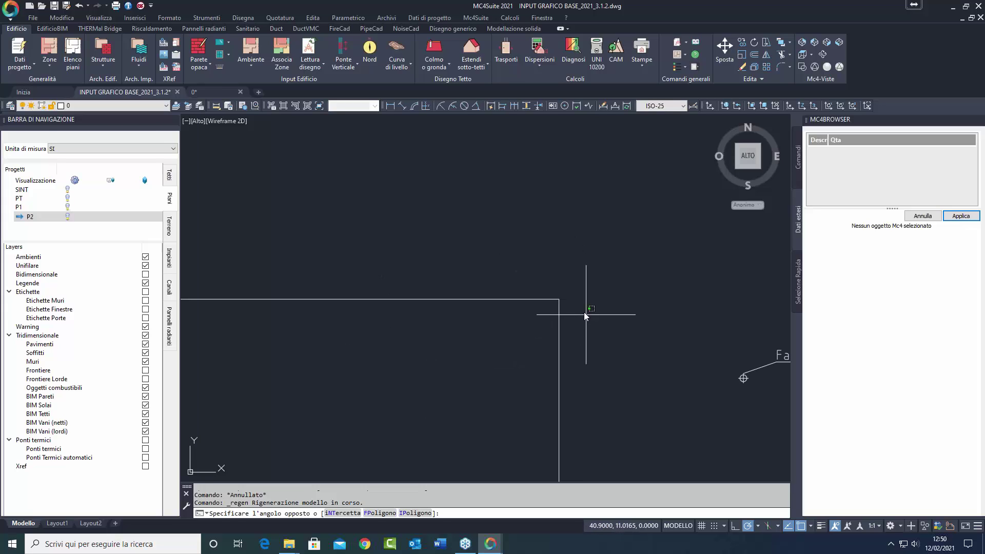
pyautogui.click(558, 337)
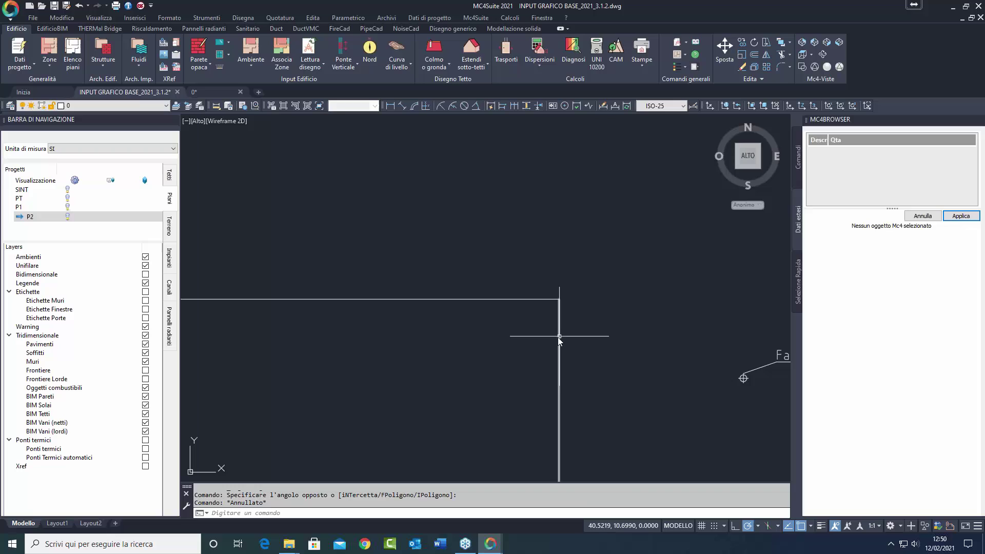
pyautogui.click(559, 298)
pyautogui.scroll(-6, 589, 343)
pyautogui.click(642, 391)
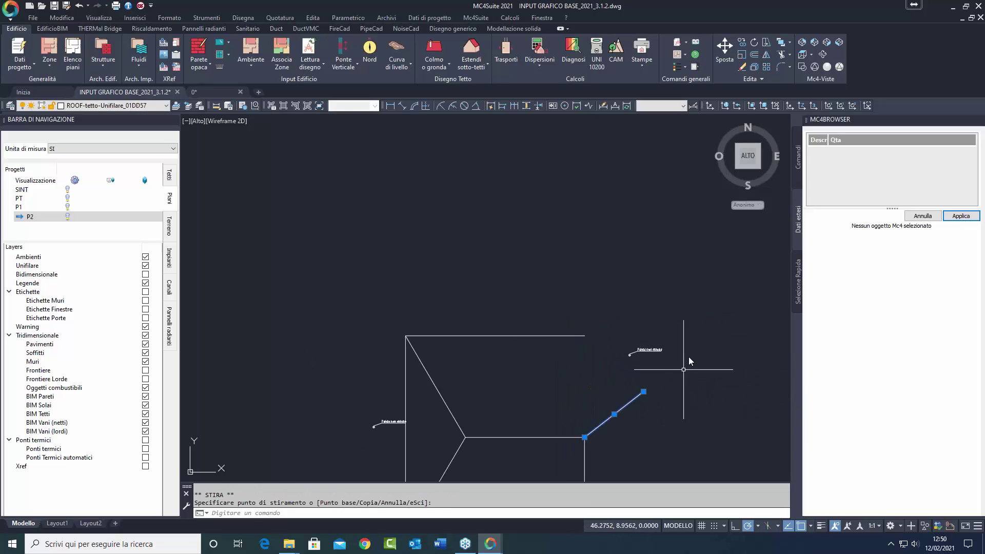
pyautogui.press('Escape')
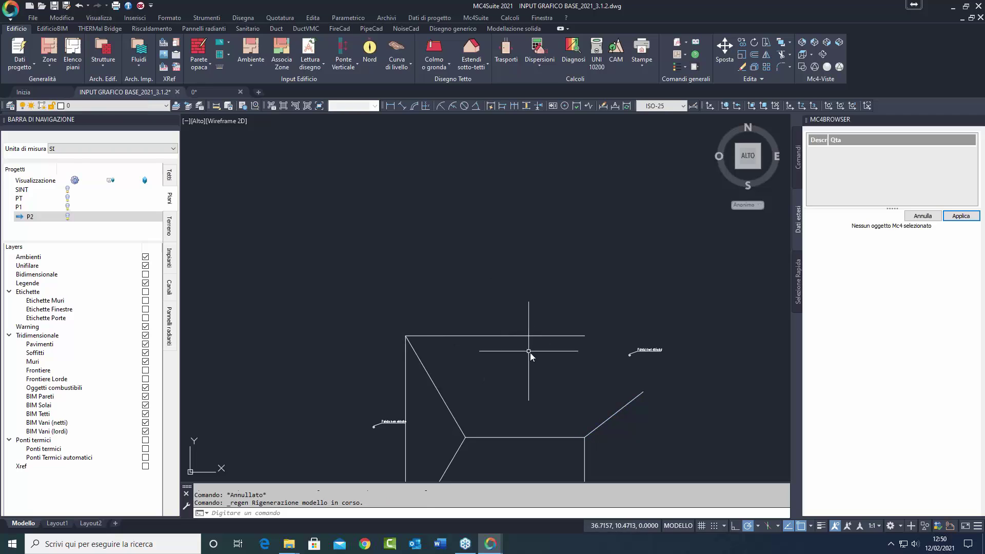
# Stretch the right end of the roof's top edge straight down by about 0.04 m and clear the selection.
pyautogui.scroll(2, 572, 348)
pyautogui.moveTo(579, 352); pyautogui.dragTo(590, 313, button='middle')
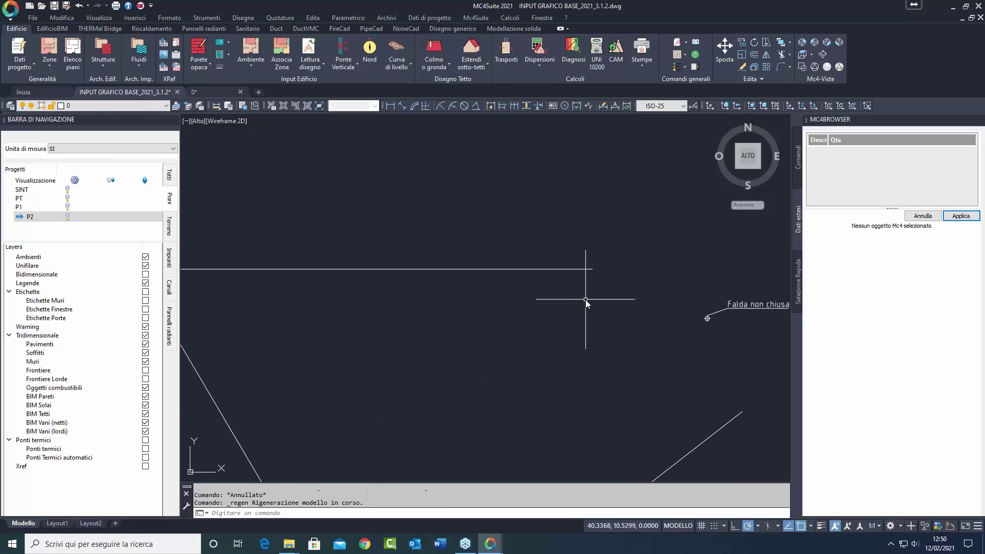
pyautogui.scroll(-2, 585, 300)
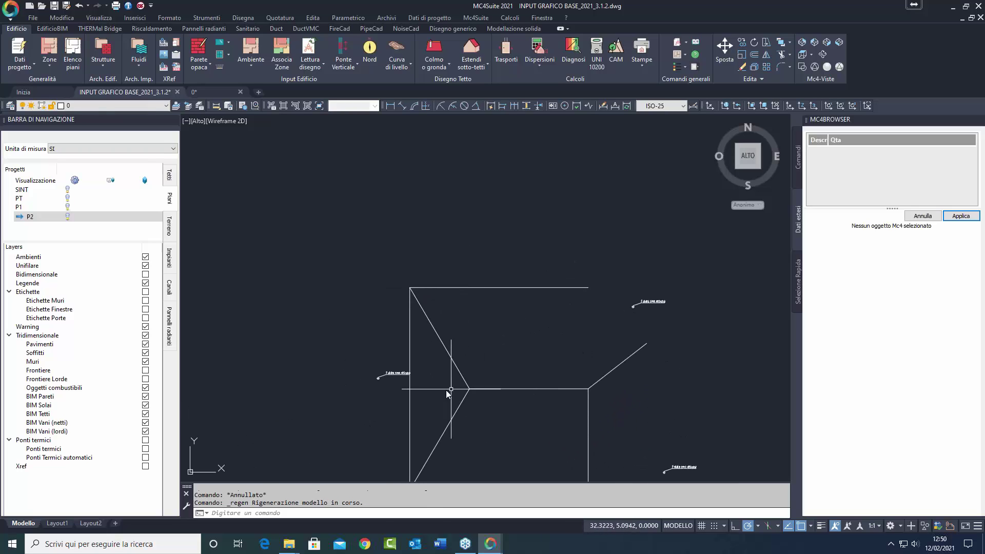
pyautogui.moveTo(531, 389); pyautogui.dragTo(568, 315, button='middle')
pyautogui.click(587, 285)
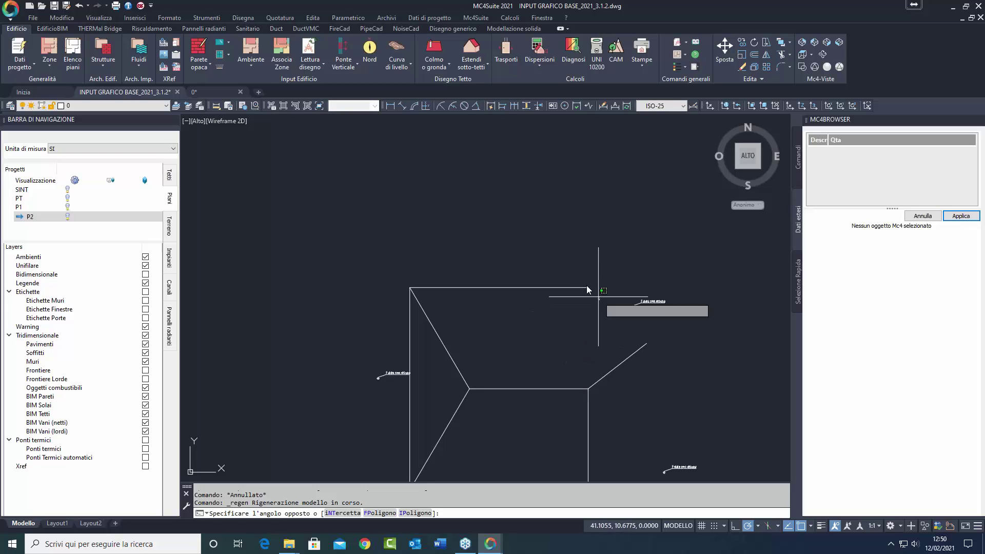
pyautogui.click(410, 328)
pyautogui.scroll(3, 588, 291)
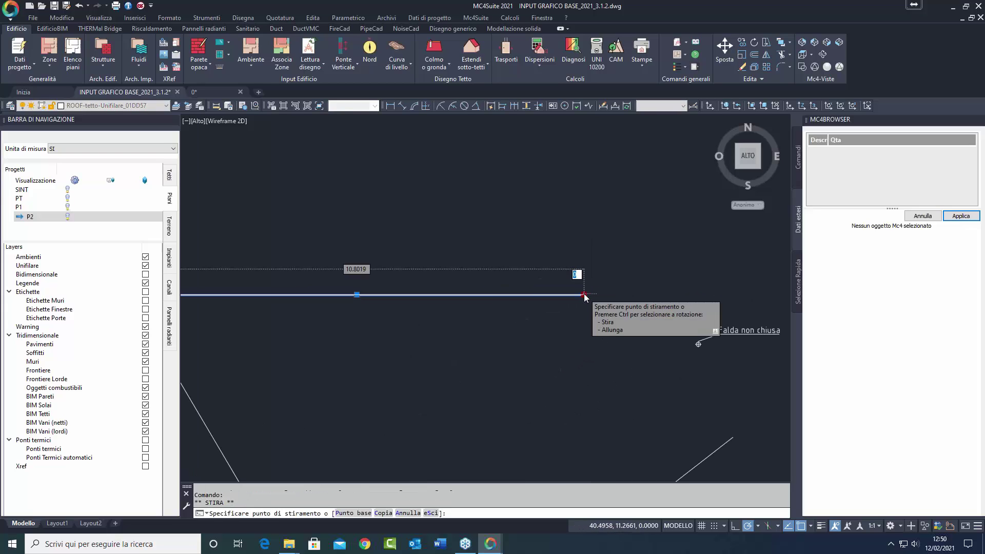
pyautogui.scroll(2, 585, 295)
pyautogui.click(584, 295)
pyautogui.scroll(2, 583, 302)
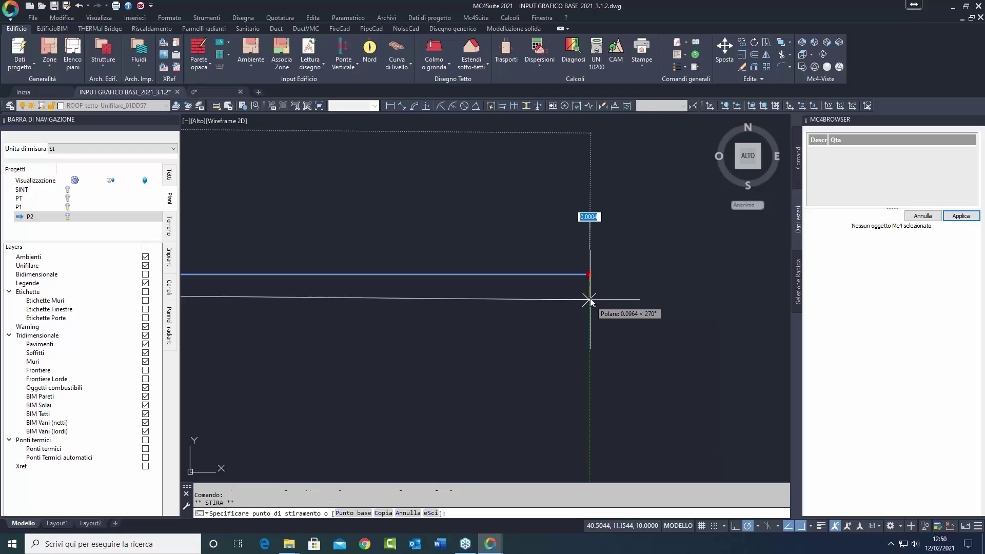
pyautogui.click(590, 285)
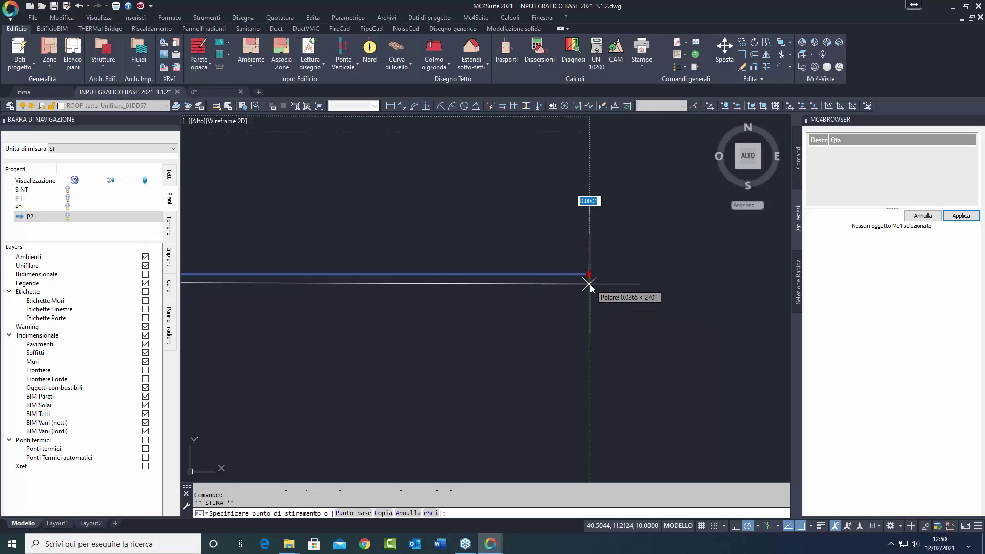
pyautogui.scroll(-5, 588, 323)
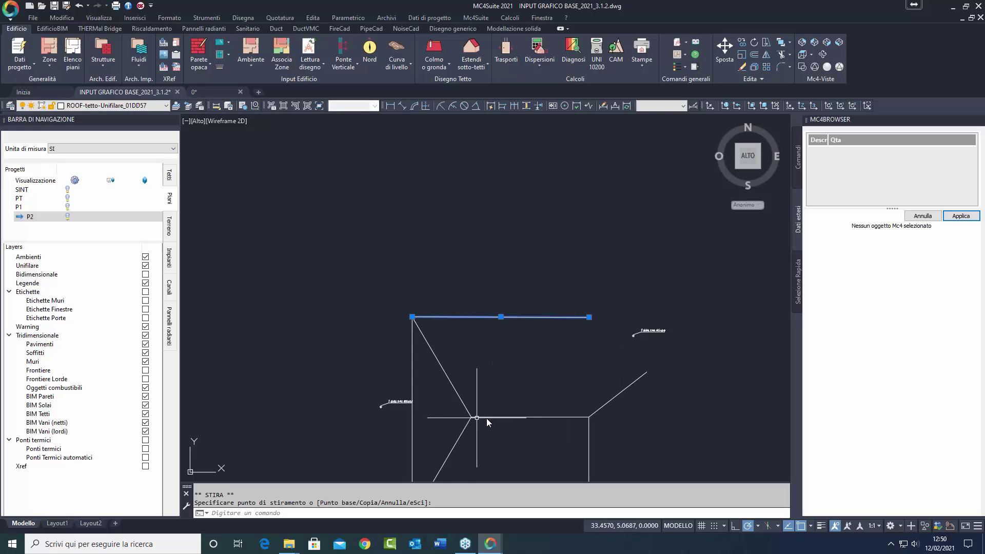
pyautogui.click(589, 317)
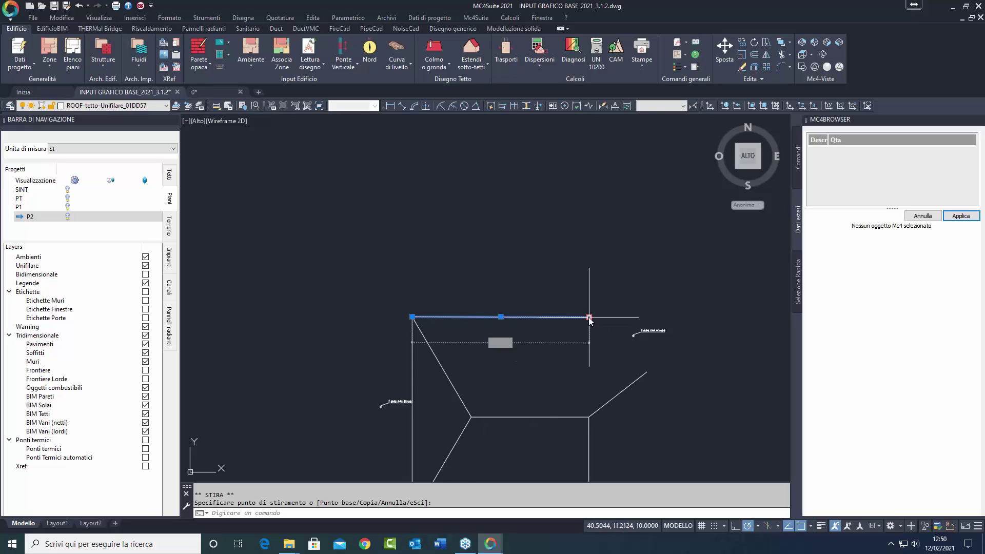
pyautogui.click(589, 317)
pyautogui.click(501, 317)
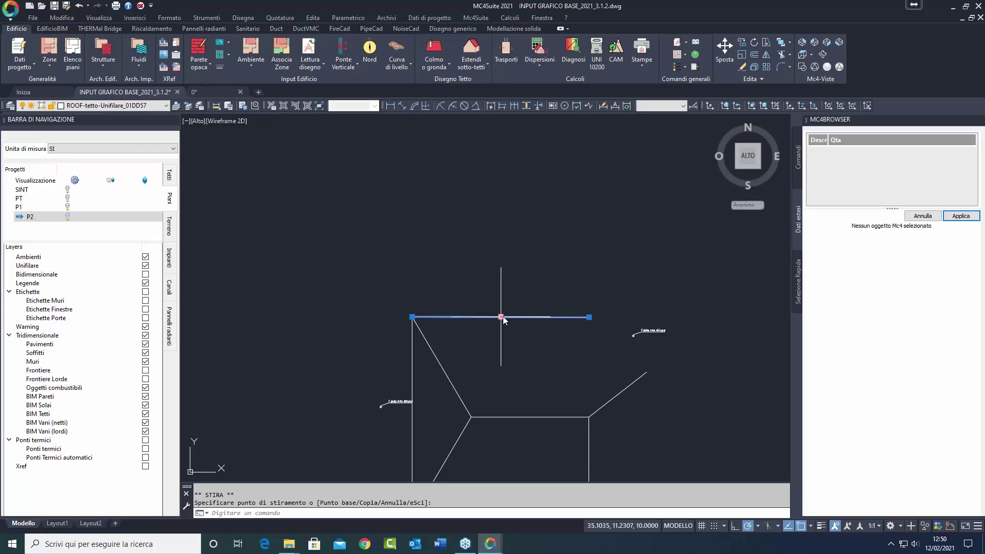
pyautogui.rightClick(412, 321)
pyautogui.click(426, 347)
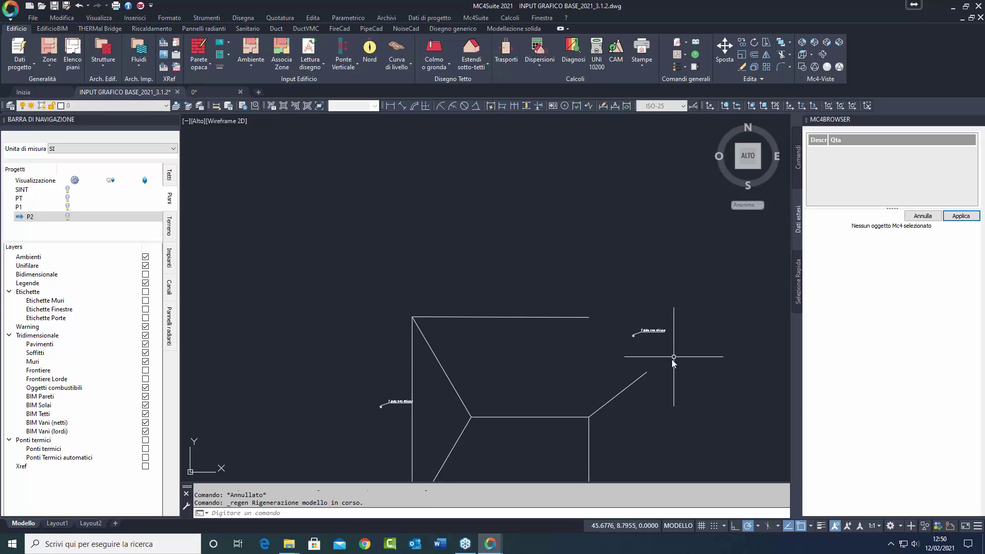
# Stretch the free end of the diagonal right edge onto the right end of the top edge to close the outline.
pyautogui.click(640, 378)
pyautogui.click(647, 371)
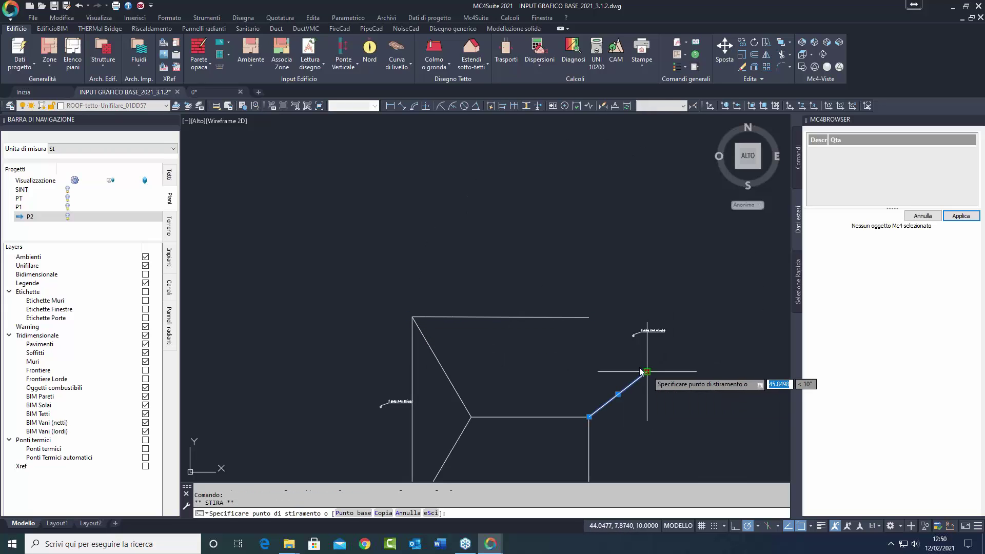
pyautogui.click(586, 318)
# Move the label beside the upper slope back inside its closed outline, near the right edge.
pyautogui.click(633, 336)
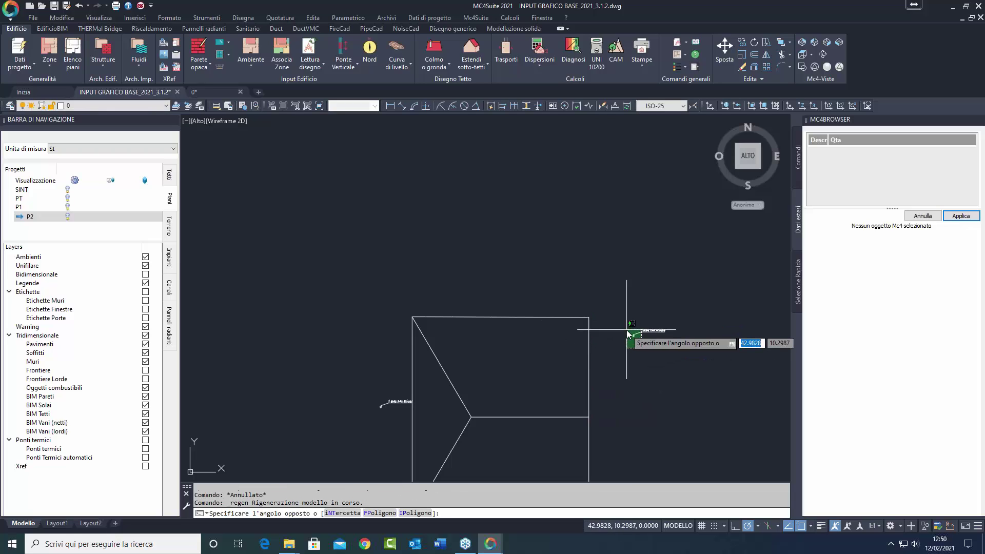
pyautogui.click(632, 337)
pyautogui.click(567, 334)
pyautogui.scroll(3, 567, 334)
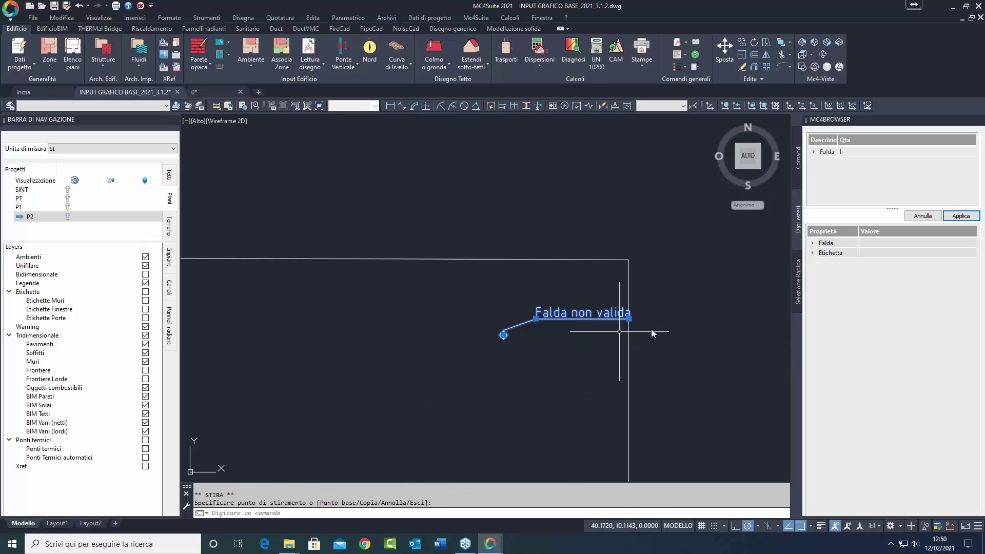
pyautogui.press('Escape')
pyautogui.scroll(-4, 682, 323)
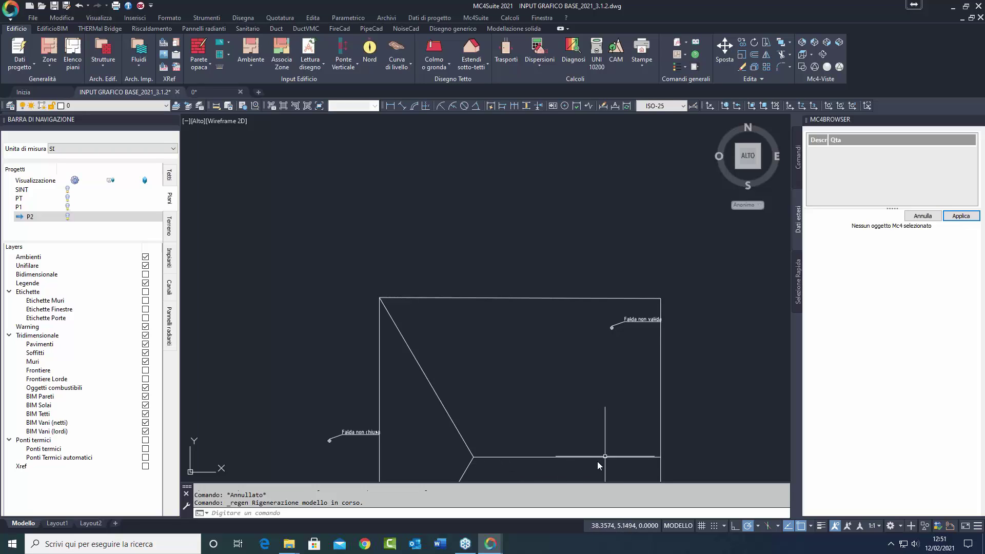
# Check the top edge's left endpoint, and move the slope label lower within the upper slope, close to the right edge.
pyautogui.click(519, 297)
pyautogui.click(494, 308)
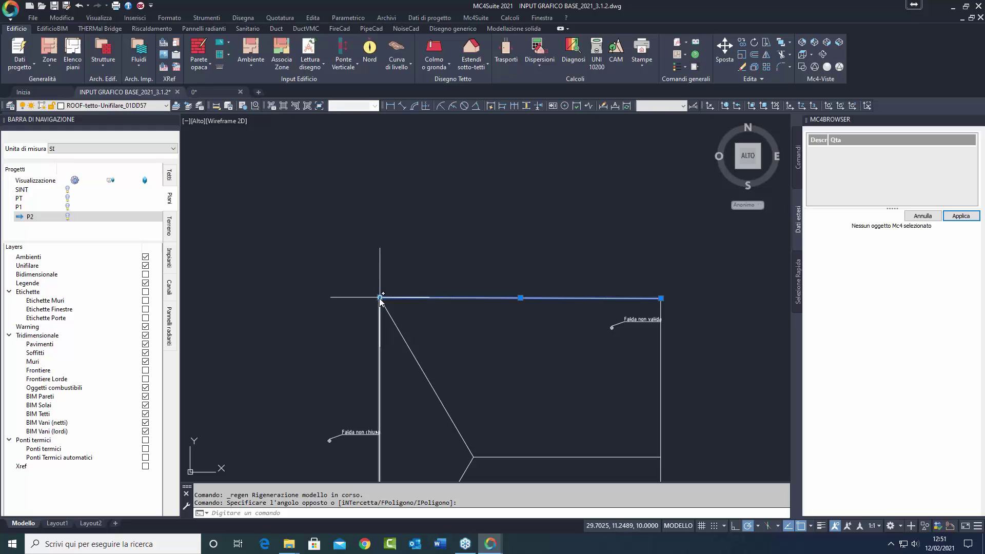
pyautogui.moveTo(379, 298)
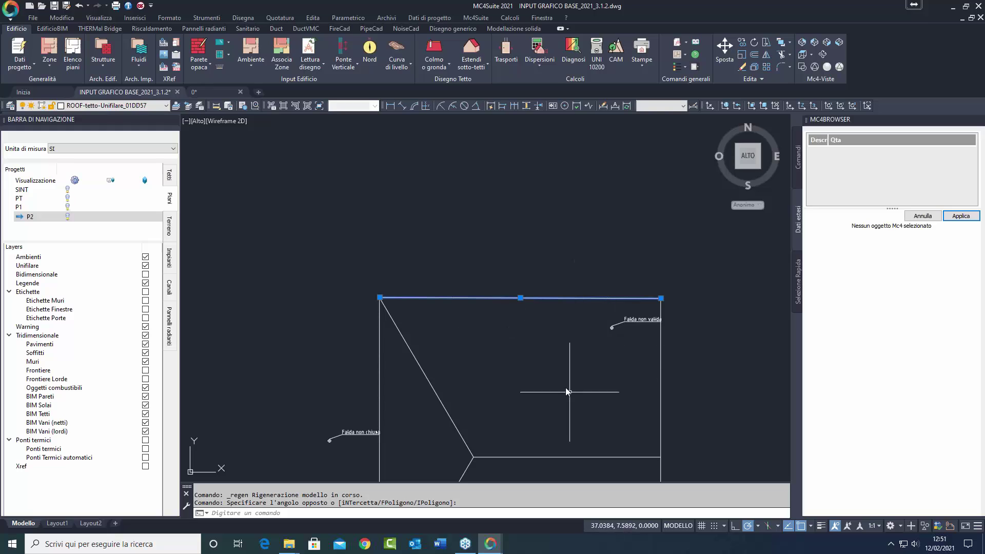
pyautogui.moveTo(599, 373); pyautogui.dragTo(591, 285, button='middle')
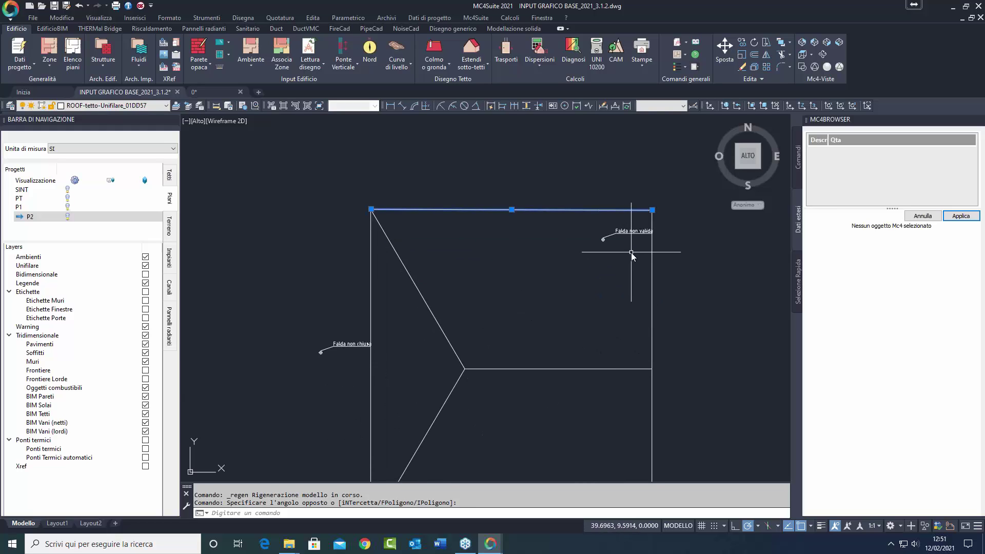
pyautogui.click(604, 239)
pyautogui.click(603, 240)
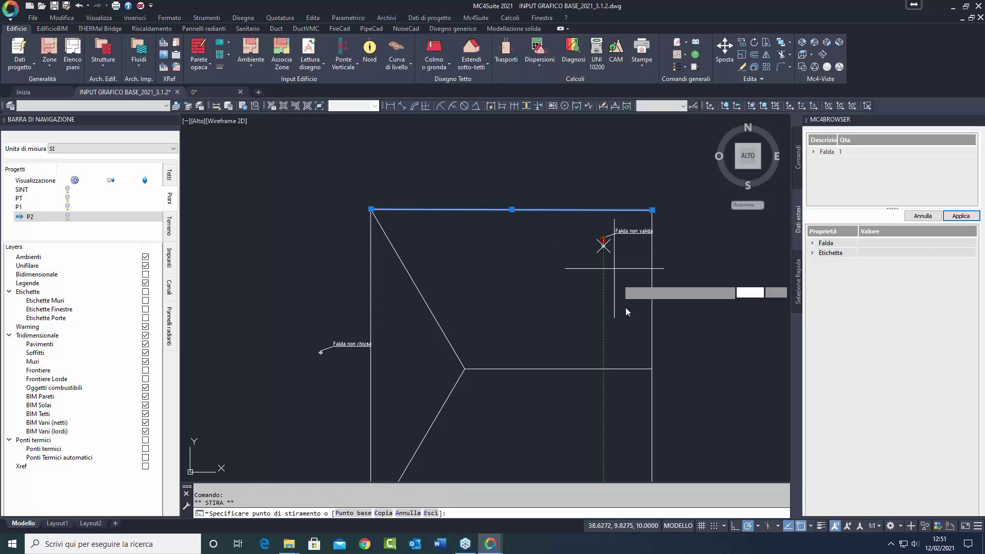
pyautogui.click(629, 321)
pyautogui.press('Escape')
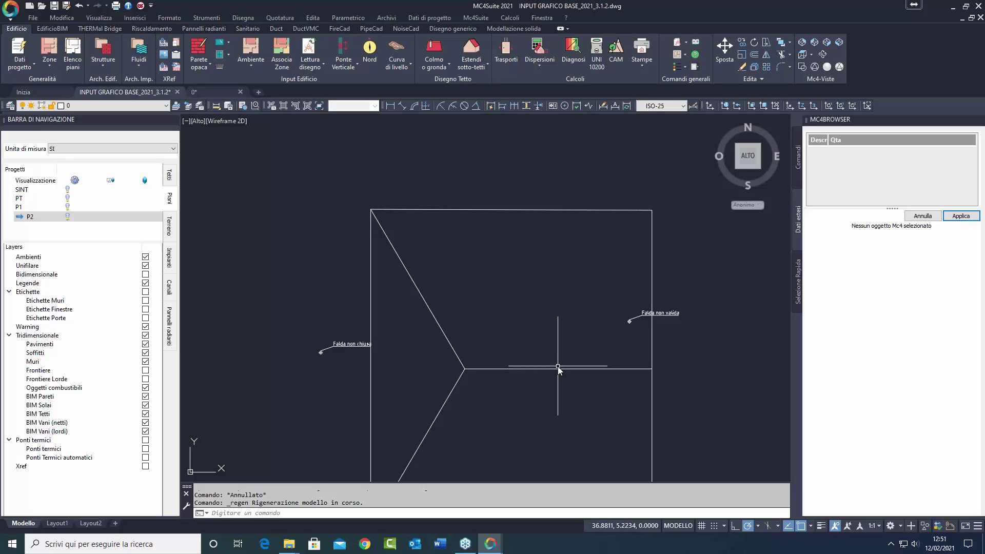
# Draw a ridge or eave line from the right end of the top edge to the junction of the ridge and hips.
pyautogui.click(442, 67)
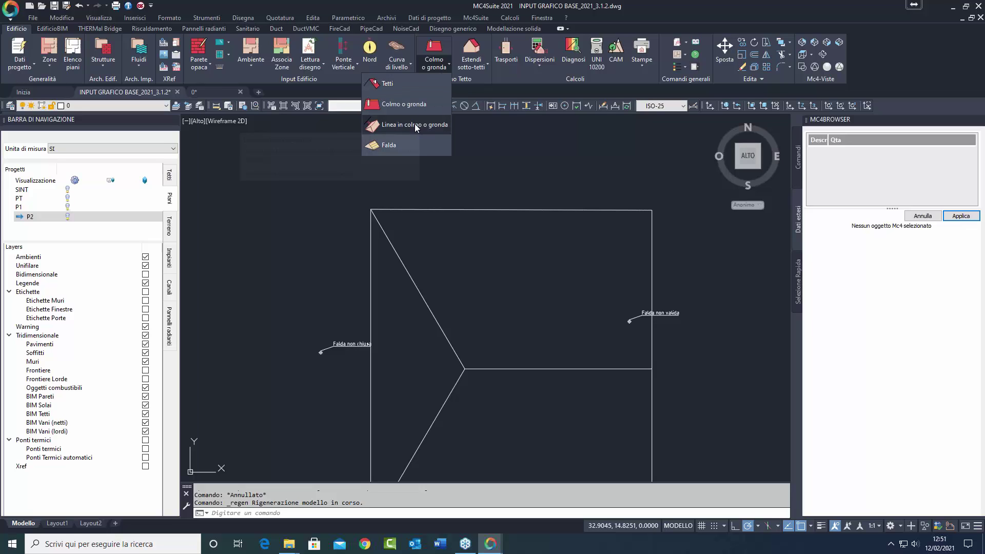
pyautogui.click(410, 104)
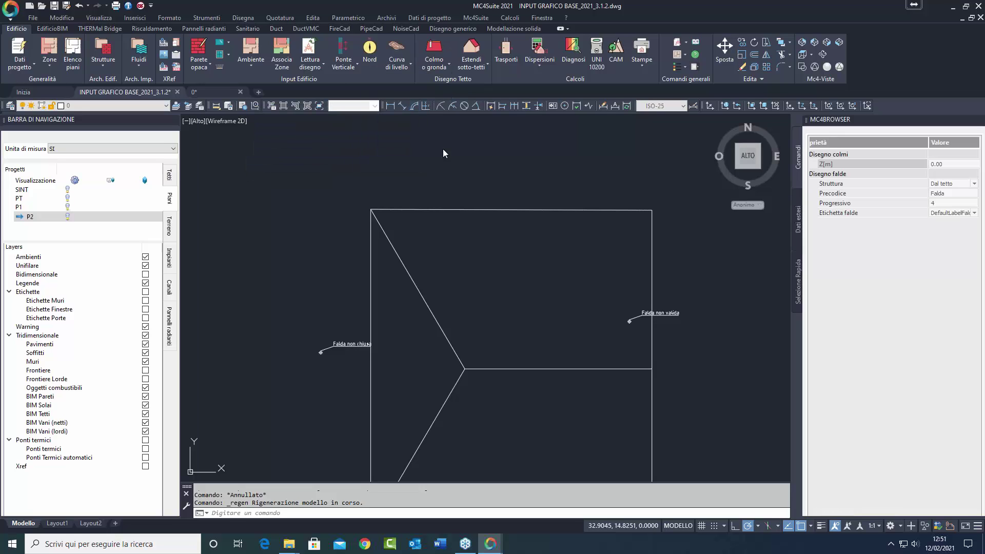
pyautogui.click(651, 210)
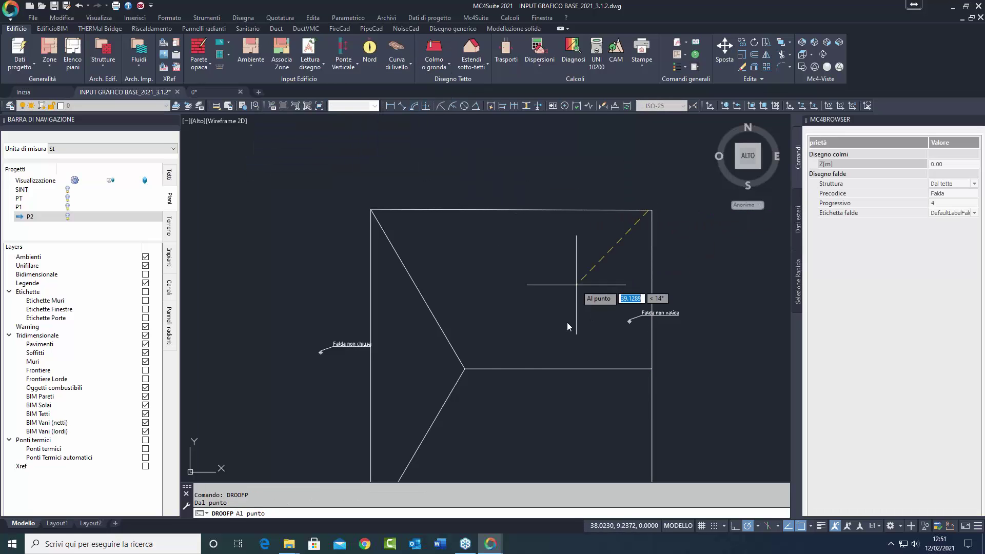
pyautogui.click(465, 368)
pyautogui.press('Return')
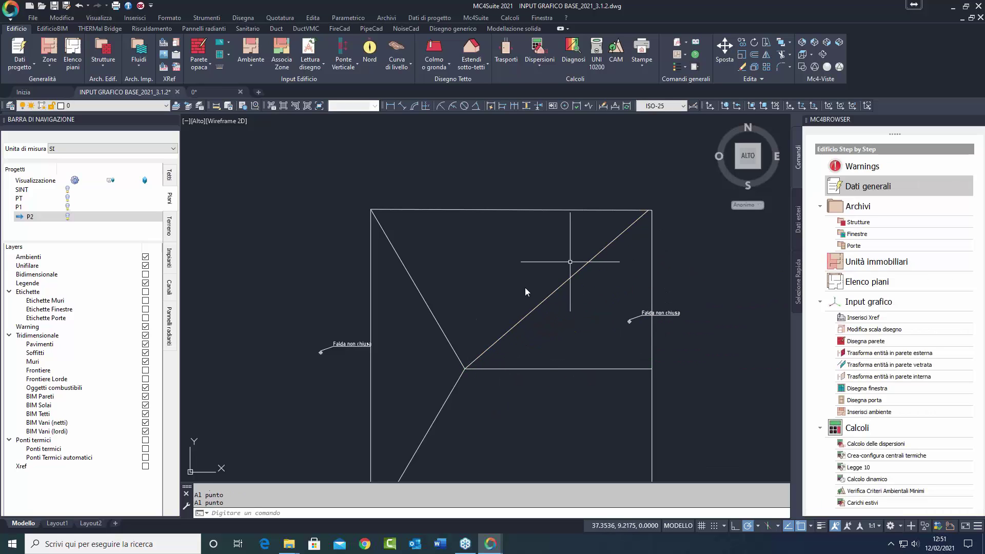
# Stretch the upper end of the new diagonal line onto the corner where the top and right edges meet.
pyautogui.scroll(2, 642, 210)
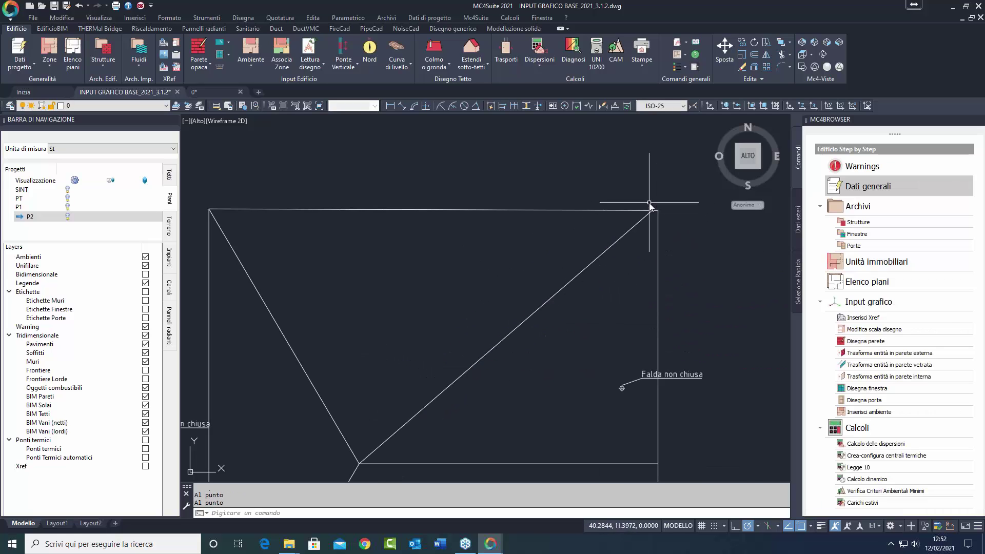
pyautogui.scroll(1, 649, 215)
pyautogui.click(665, 233)
pyautogui.click(666, 232)
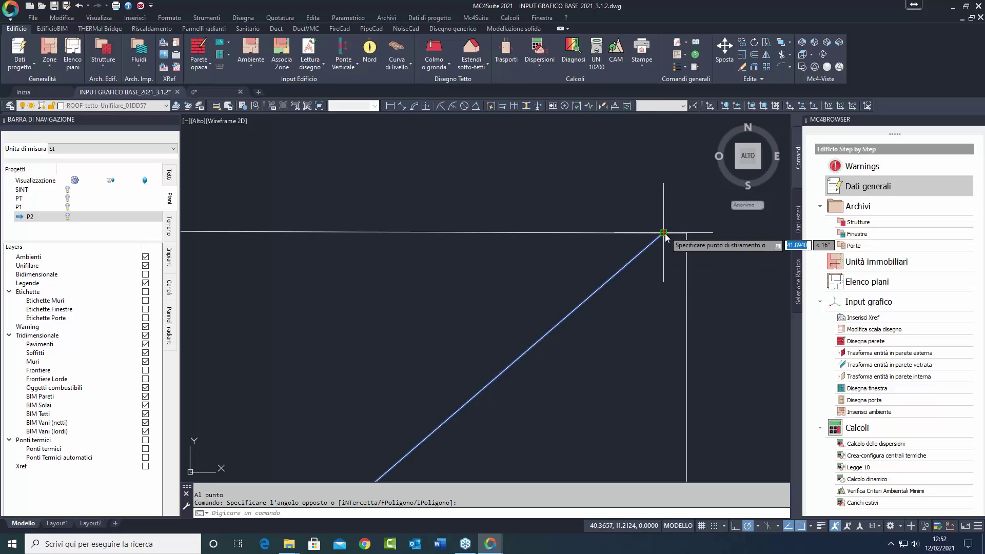
pyautogui.press('Escape')
pyautogui.scroll(-3, 708, 256)
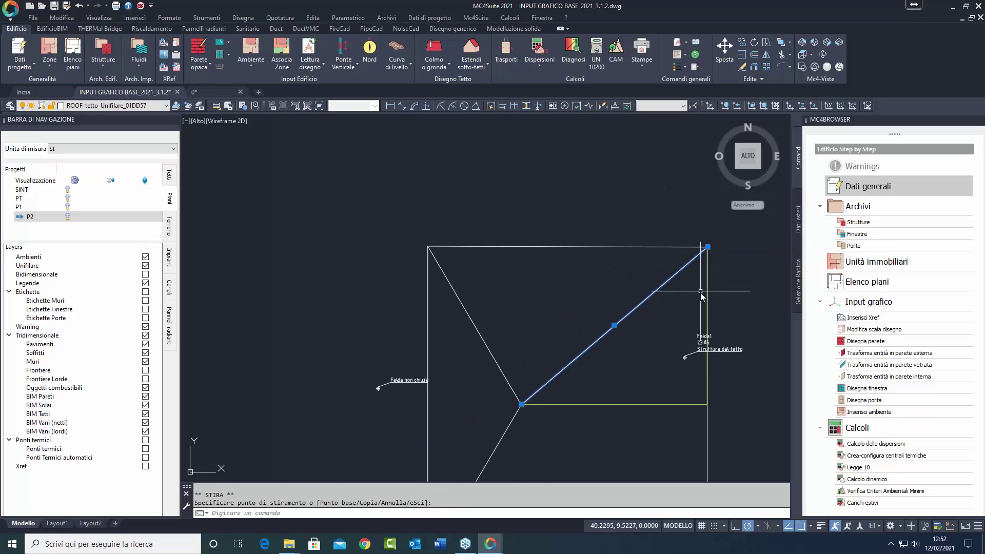
# Move the label outside the left edge into the triangular slope below the top edge and clear the selection.
pyautogui.click(388, 400)
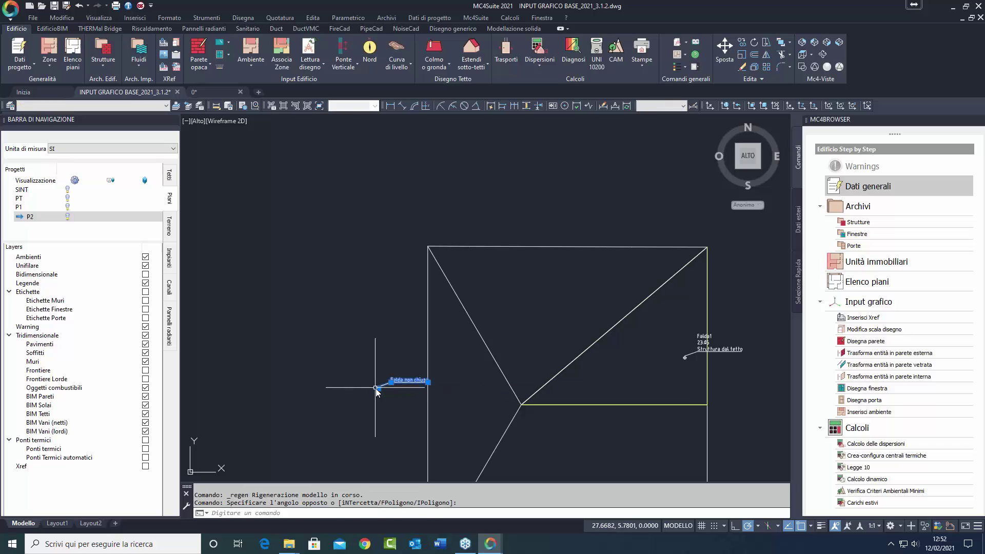
pyautogui.click(517, 259)
pyautogui.click(558, 268)
pyautogui.press('Escape')
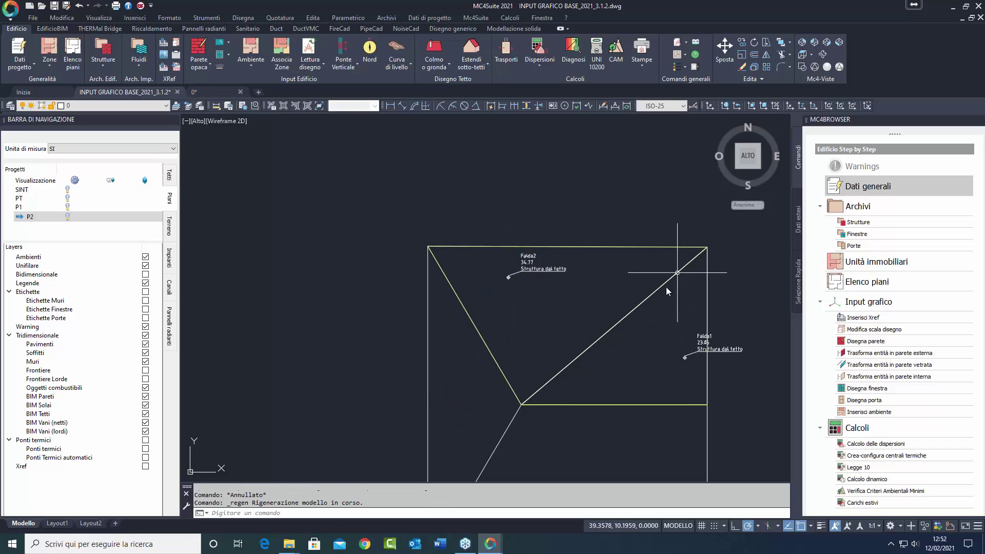
# Examine the slopes shaded with edges in the northeast isometric view and by orbiting, and return to the 2D wireframe top view.
pyautogui.scroll(-3, 667, 277)
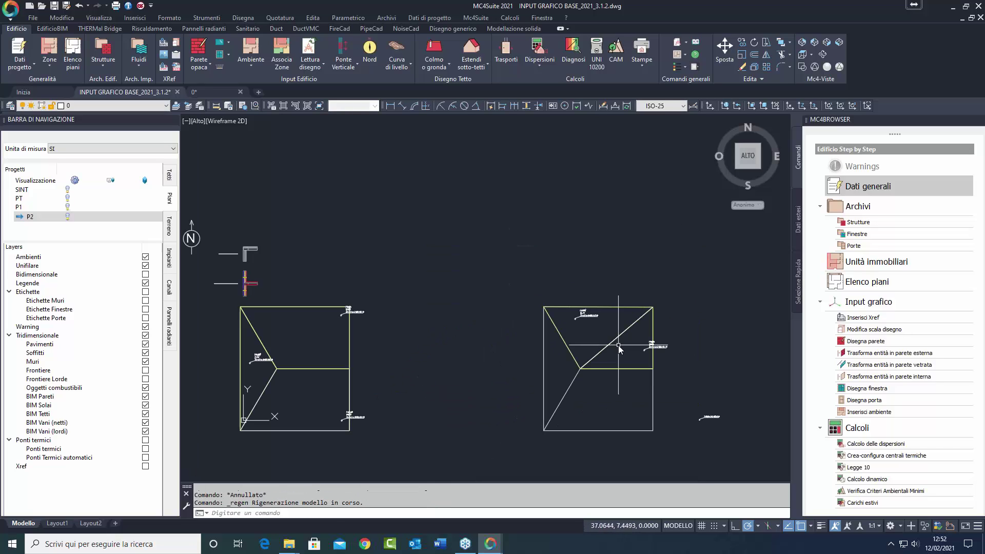
pyautogui.click(801, 45)
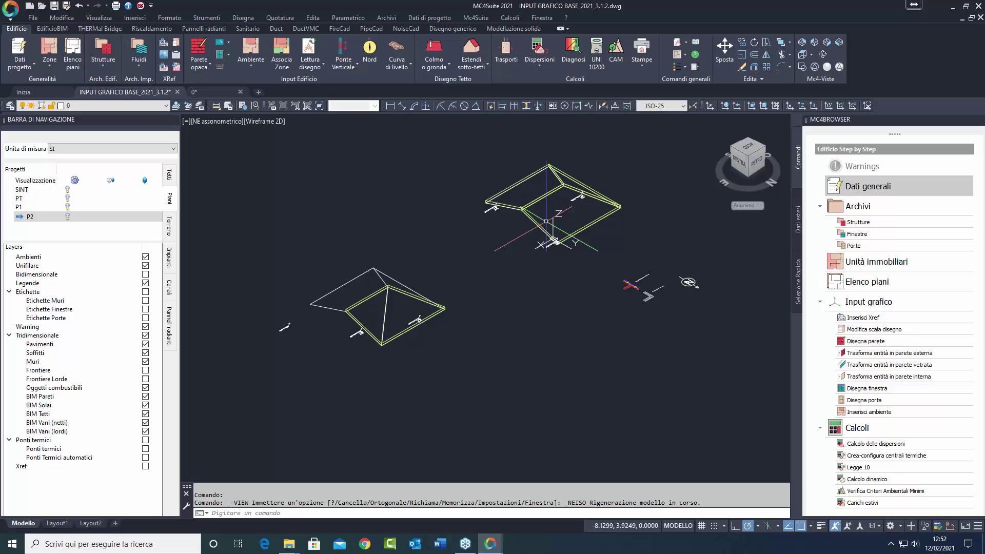
pyautogui.click(829, 67)
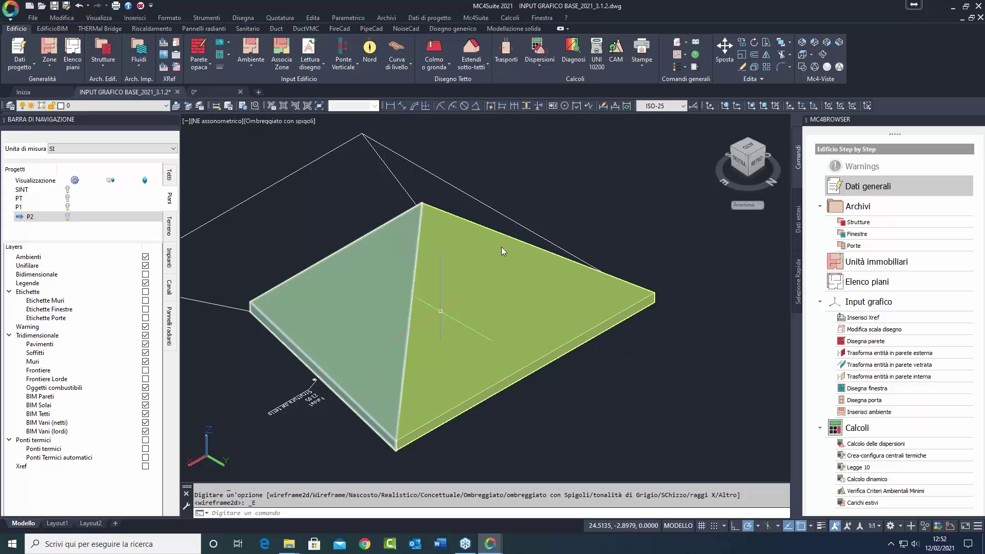
pyautogui.click(823, 55)
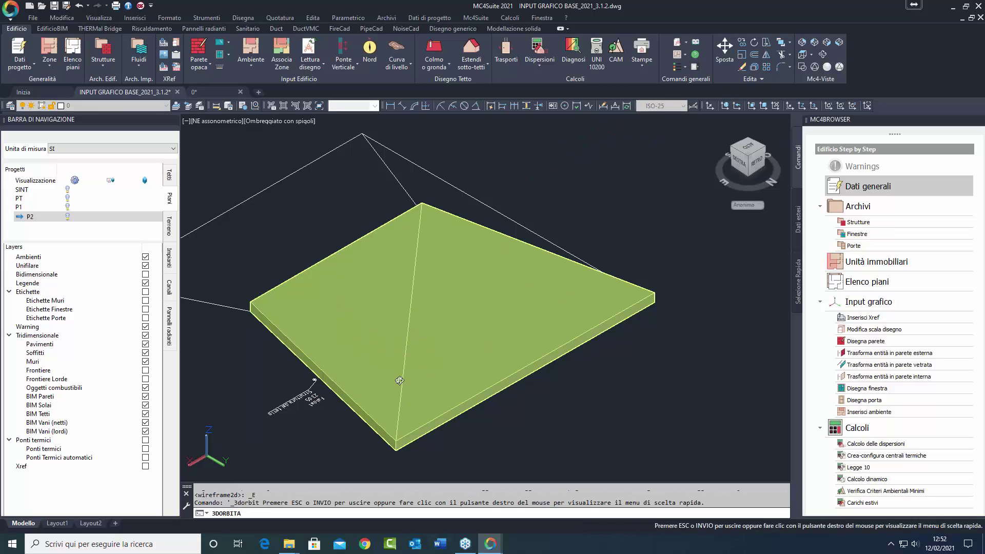
pyautogui.moveTo(444, 367); pyautogui.dragTo(329, 361)
pyautogui.moveTo(270, 331); pyautogui.dragTo(269, 326)
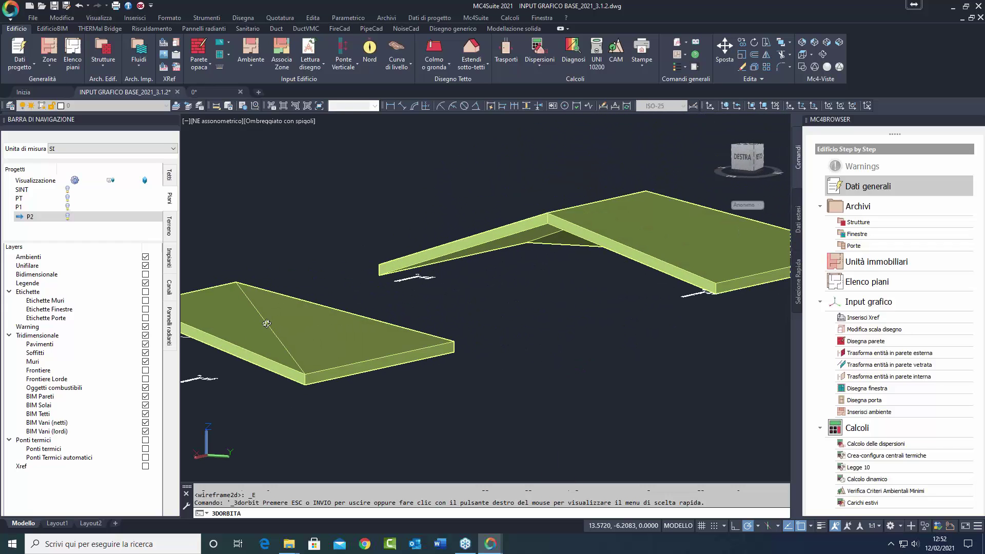
pyautogui.moveTo(266, 323); pyautogui.dragTo(401, 376, button='middle')
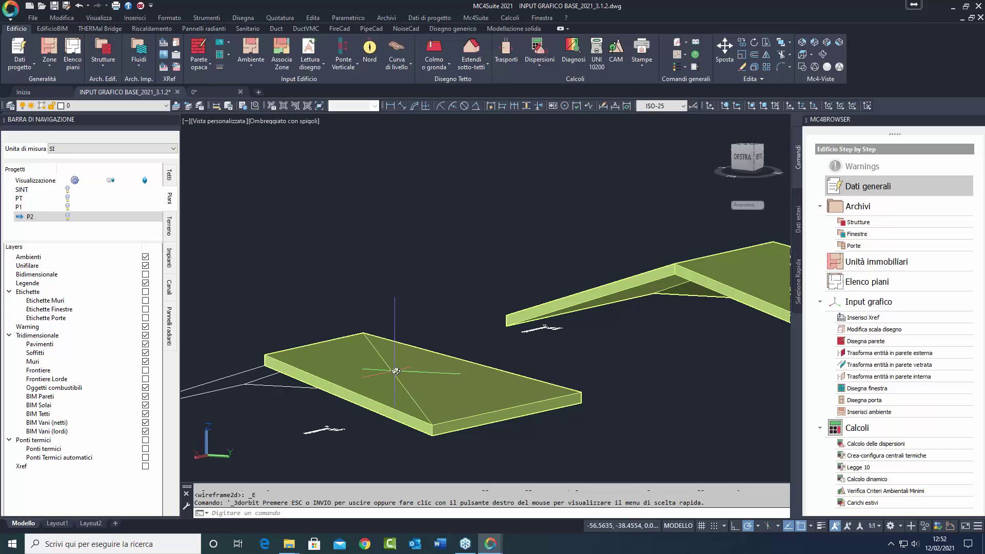
pyautogui.click(803, 62)
pyautogui.click(801, 55)
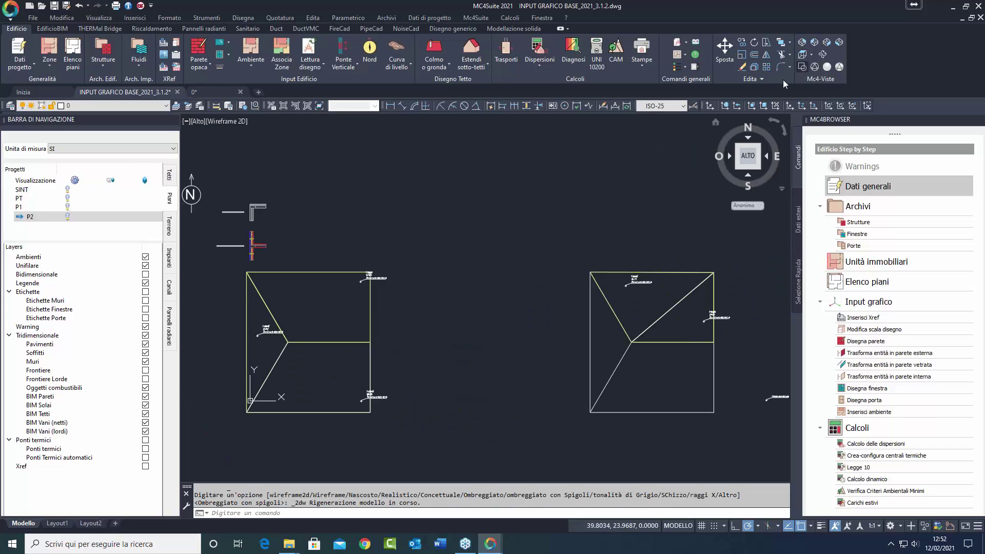
pyautogui.scroll(2, 604, 304)
pyautogui.moveTo(732, 252); pyautogui.dragTo(578, 284, button='middle')
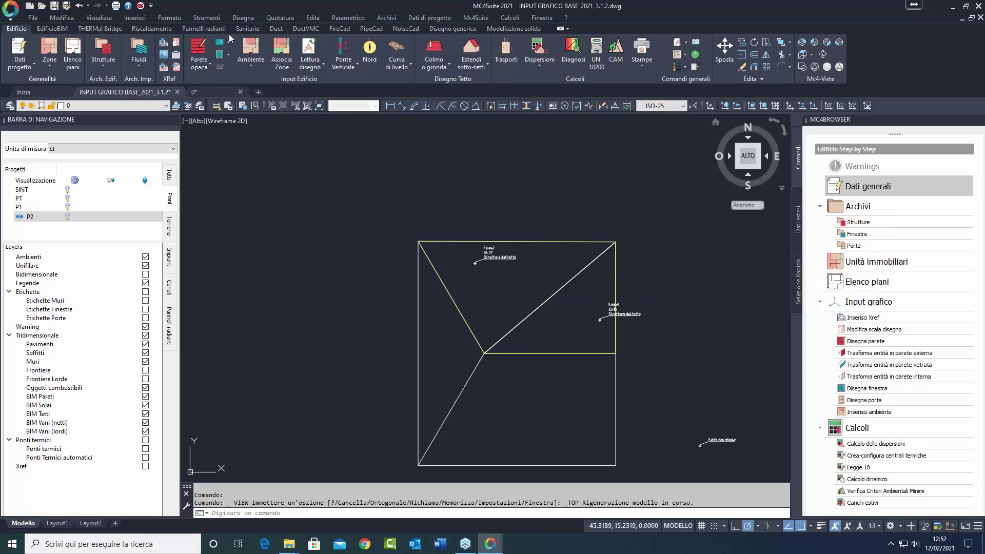
# Undo the view changes, the label move and the drawing of the diagonal line across the upper slope.
pyautogui.click(78, 8)
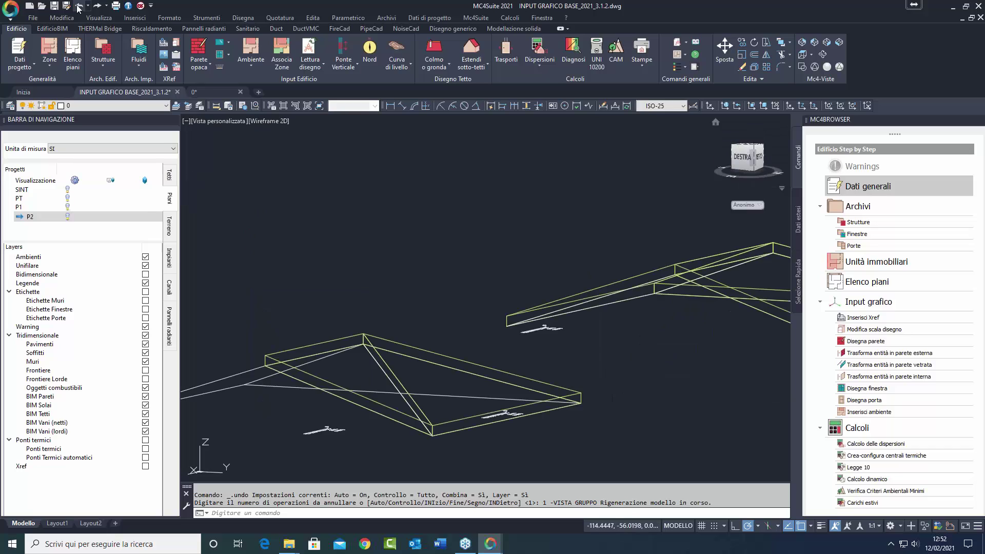
pyautogui.click(78, 9)
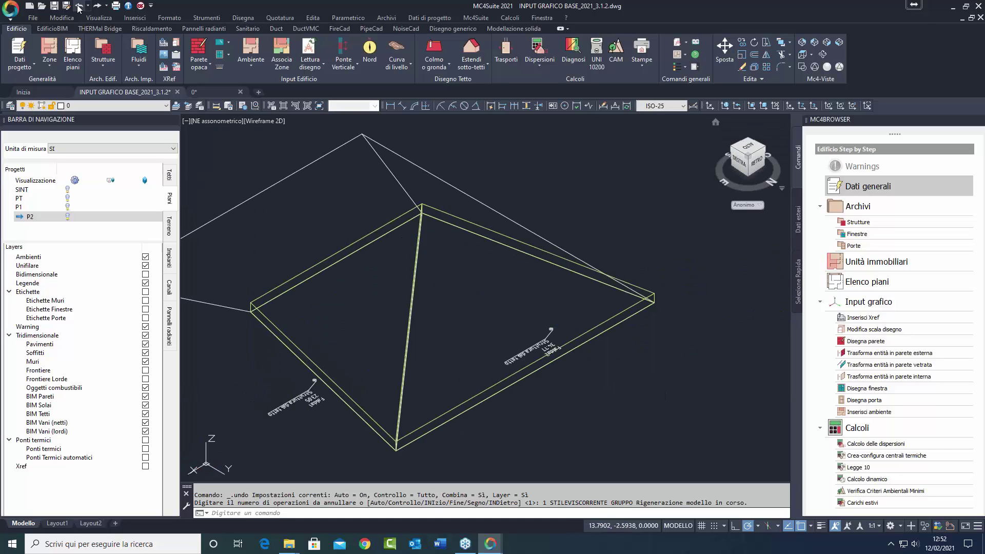
pyautogui.click(79, 9)
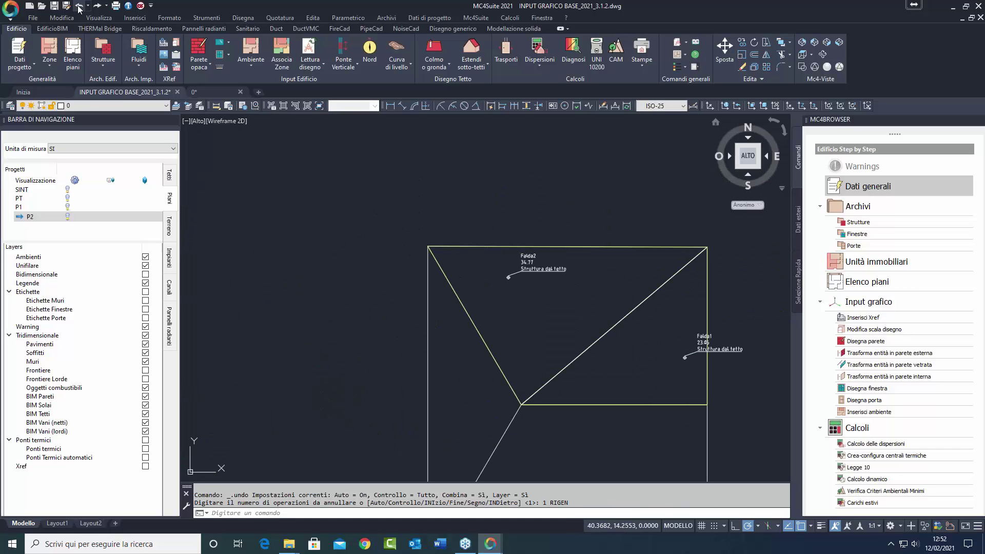
pyautogui.click(78, 8)
pyautogui.click(78, 9)
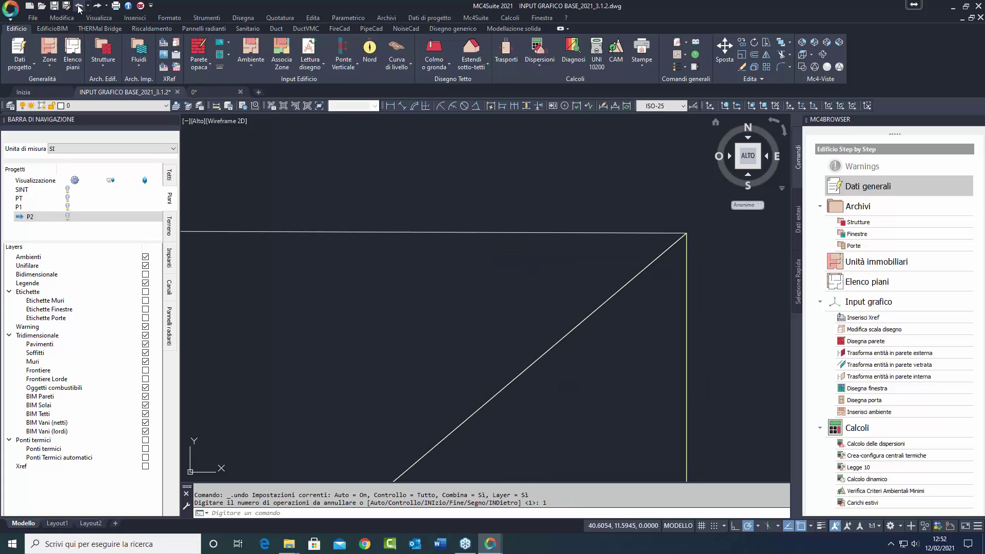
pyautogui.click(79, 8)
pyautogui.click(79, 9)
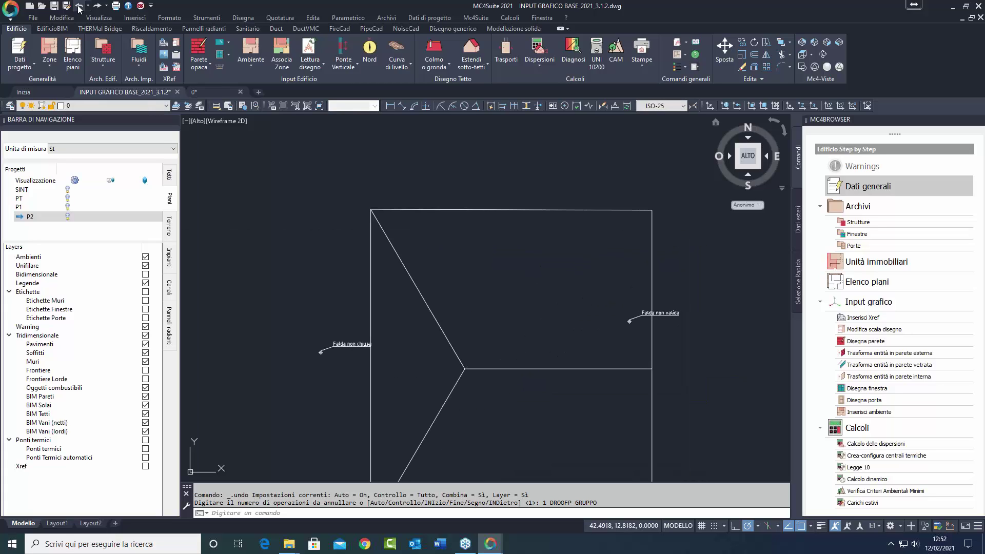
# Undo the earlier label moves and edge stretches back to the outline with a straight top edge and vertical right edge.
pyautogui.click(79, 9)
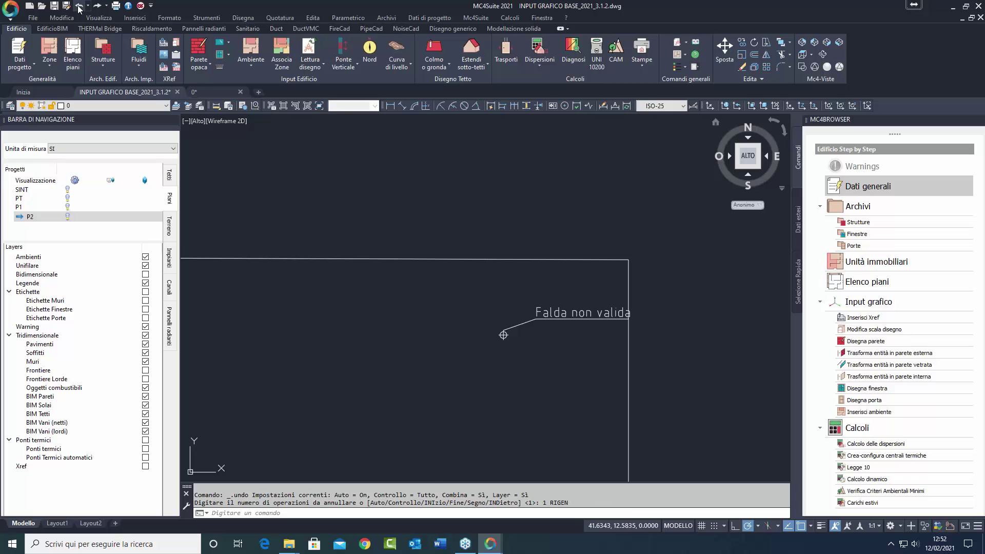
pyautogui.click(78, 9)
pyautogui.click(78, 8)
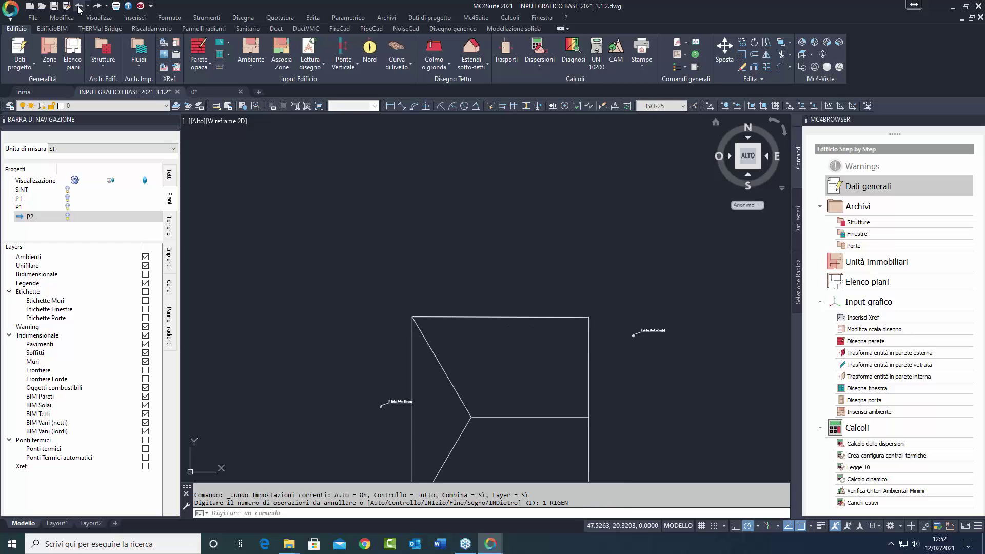
pyautogui.click(78, 9)
pyautogui.click(78, 9)
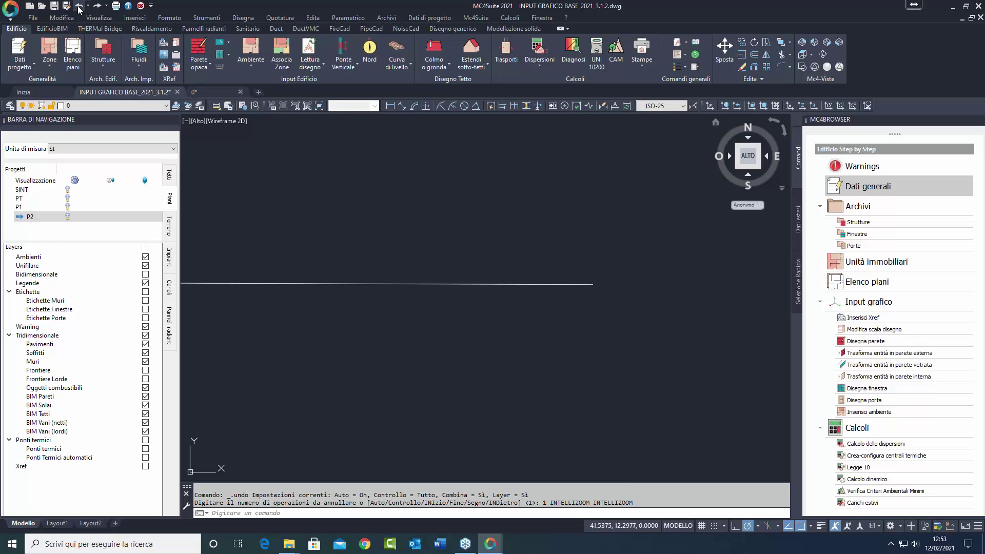
pyautogui.click(79, 9)
pyautogui.click(78, 9)
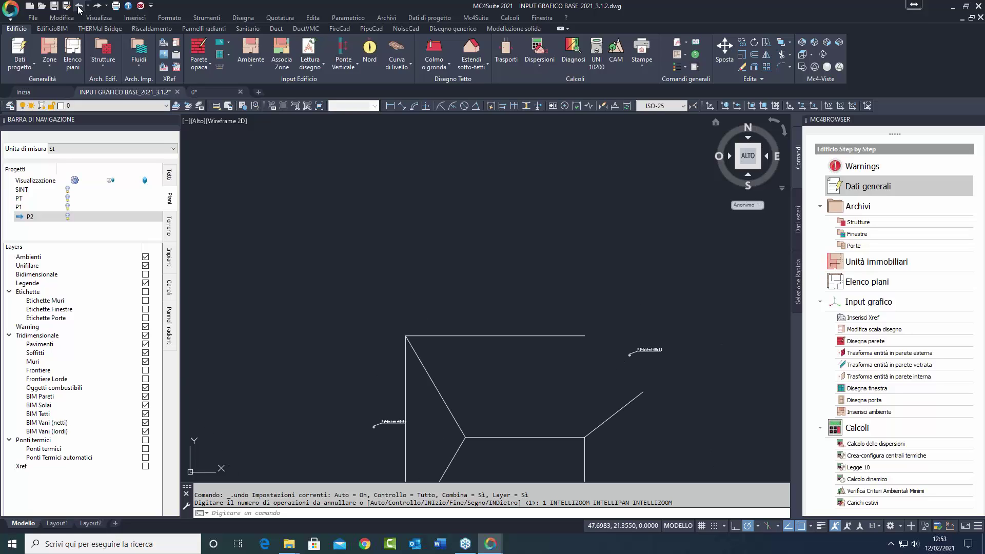
pyautogui.click(78, 9)
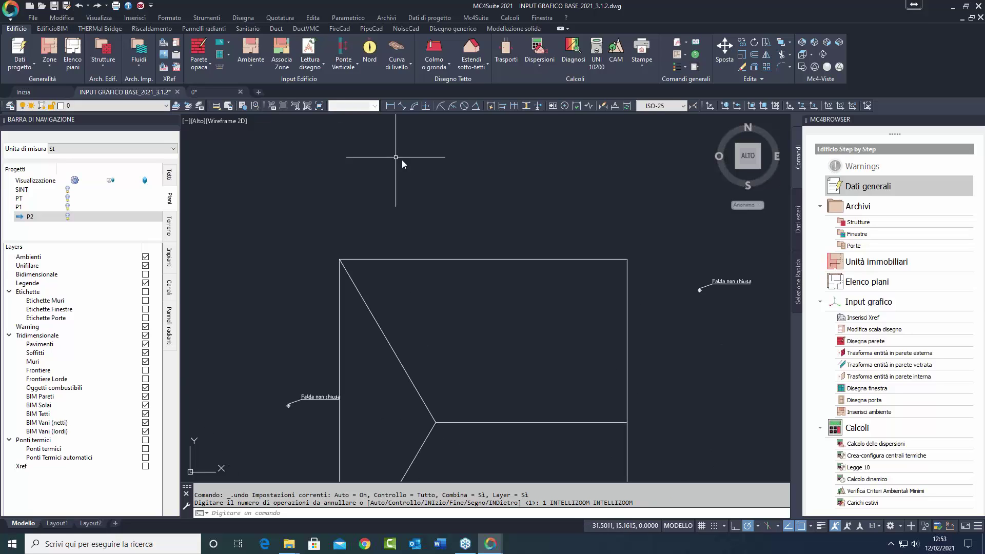
# Move the slope label inside the upper slope near its right edge, and move it back outside beyond the right edge.
pyautogui.click(727, 309)
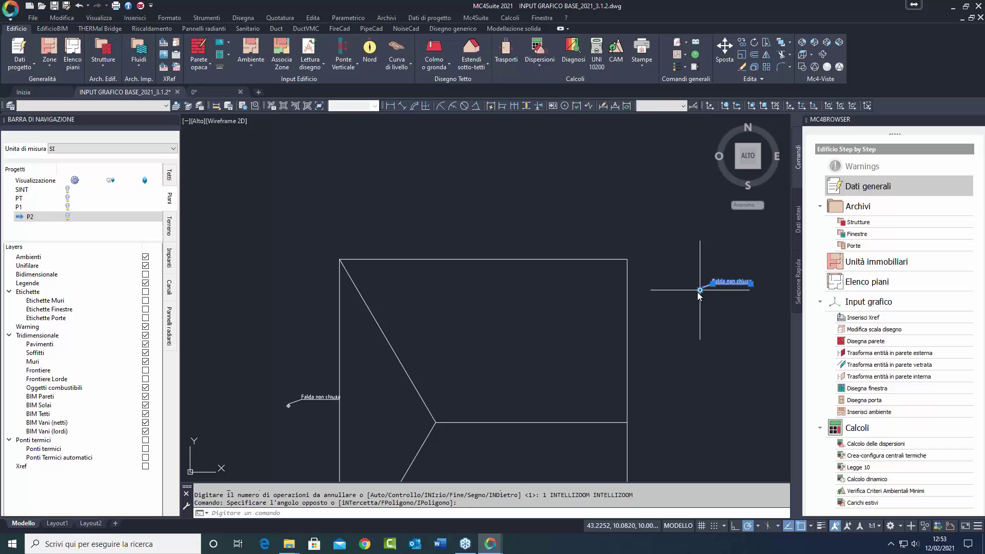
pyautogui.click(697, 292)
pyautogui.click(618, 306)
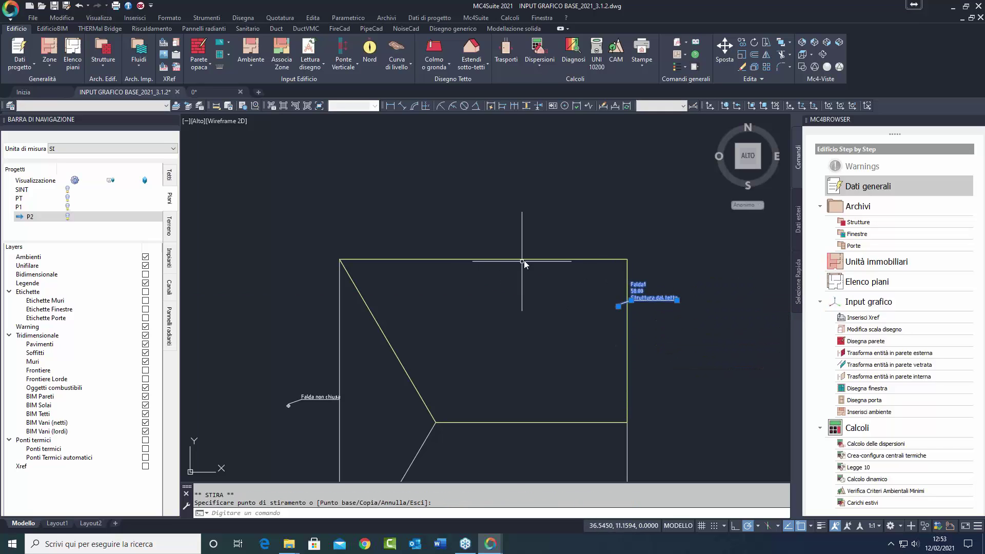
pyautogui.click(690, 327)
pyautogui.press('Escape')
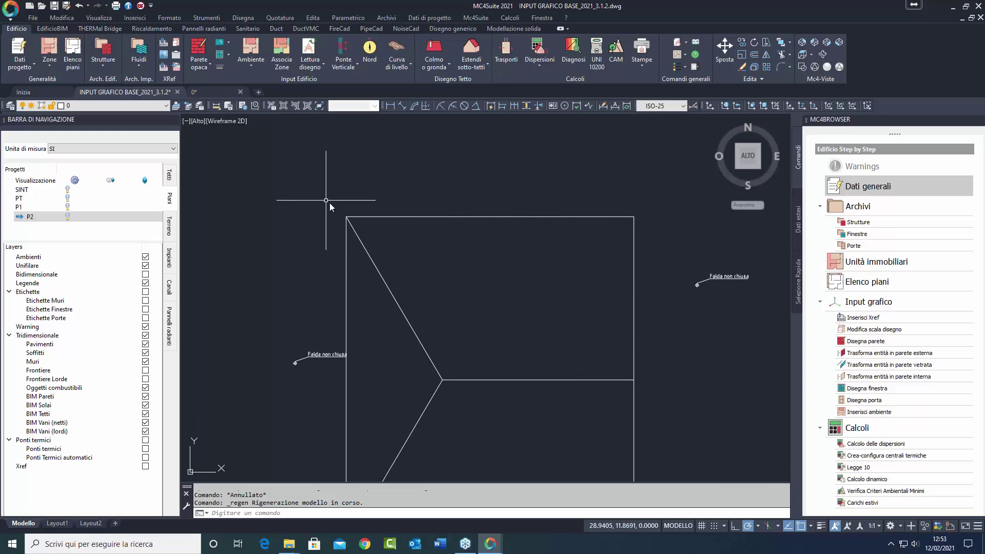
# Stretch the right end of the roof's top edge slightly straight down along the right edge, and reselect the top edge.
pyautogui.click(581, 204)
pyautogui.click(552, 227)
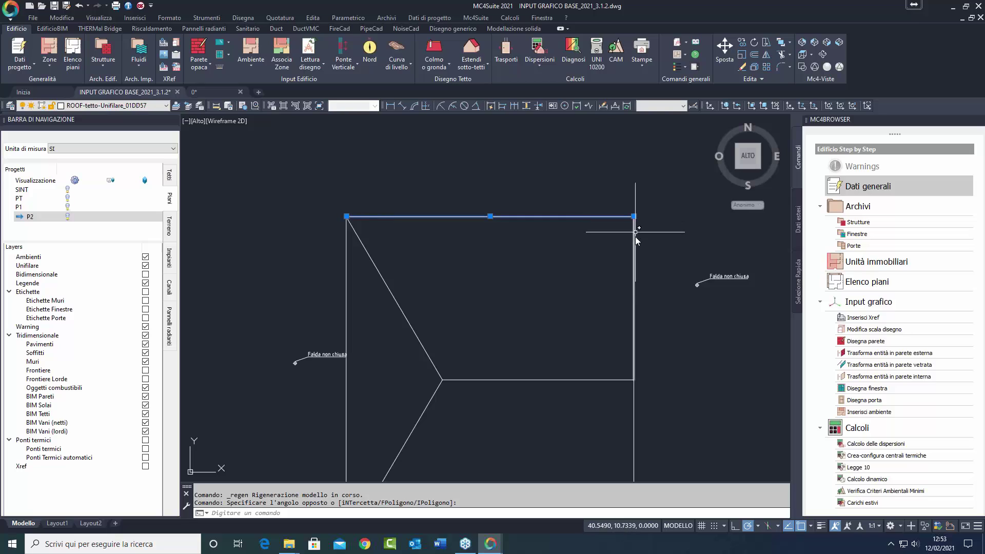
pyautogui.moveTo(634, 217)
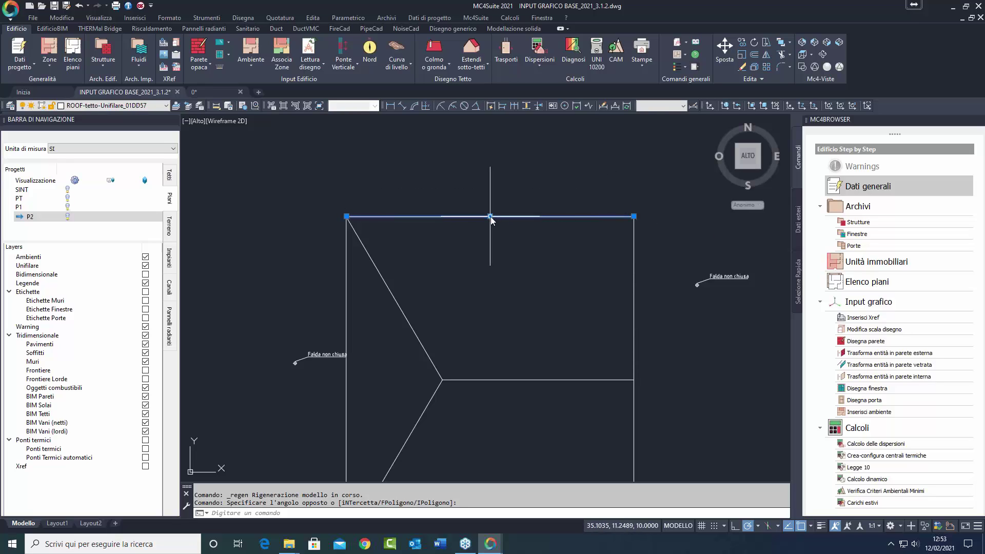
pyautogui.click(634, 217)
pyautogui.scroll(3, 636, 219)
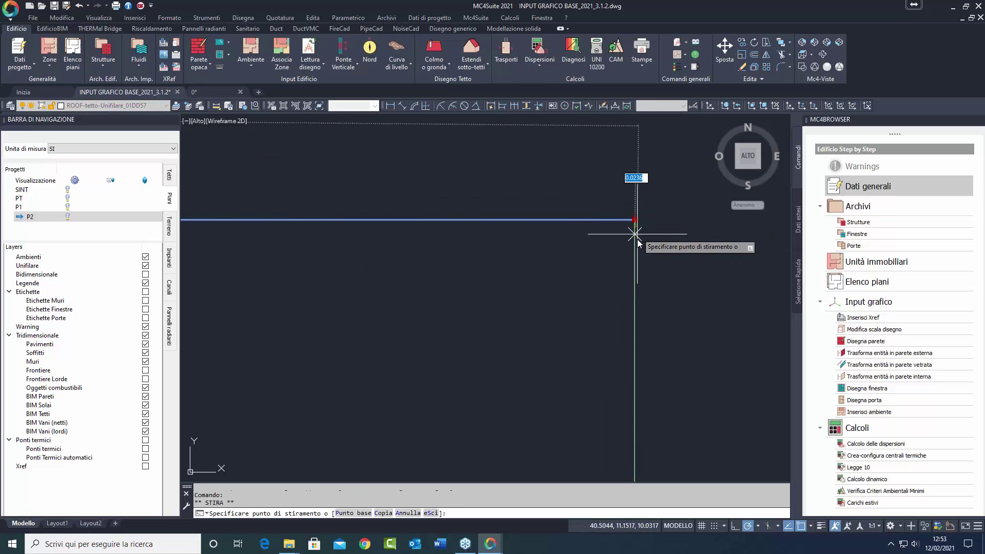
pyautogui.press('Escape')
pyautogui.press('Escape')
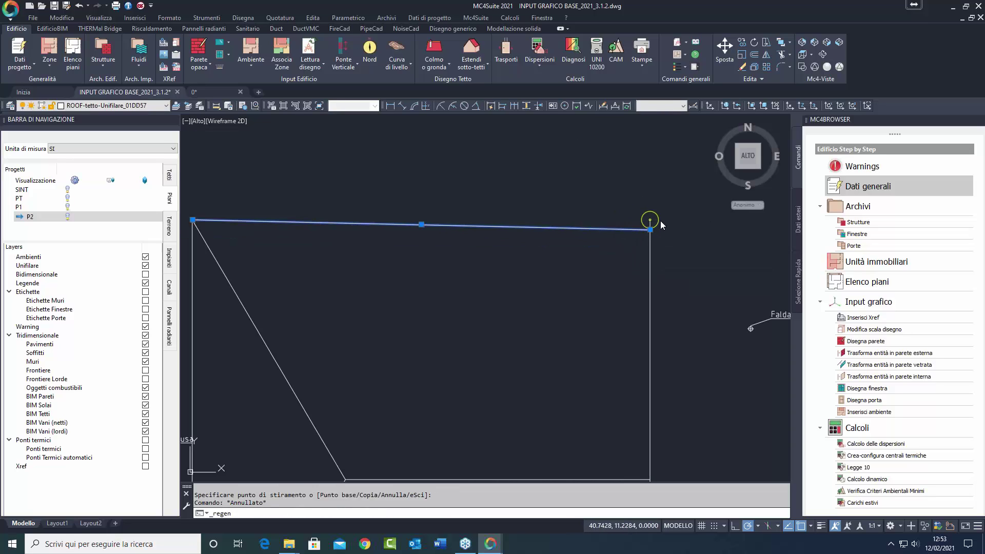
pyautogui.click(623, 222)
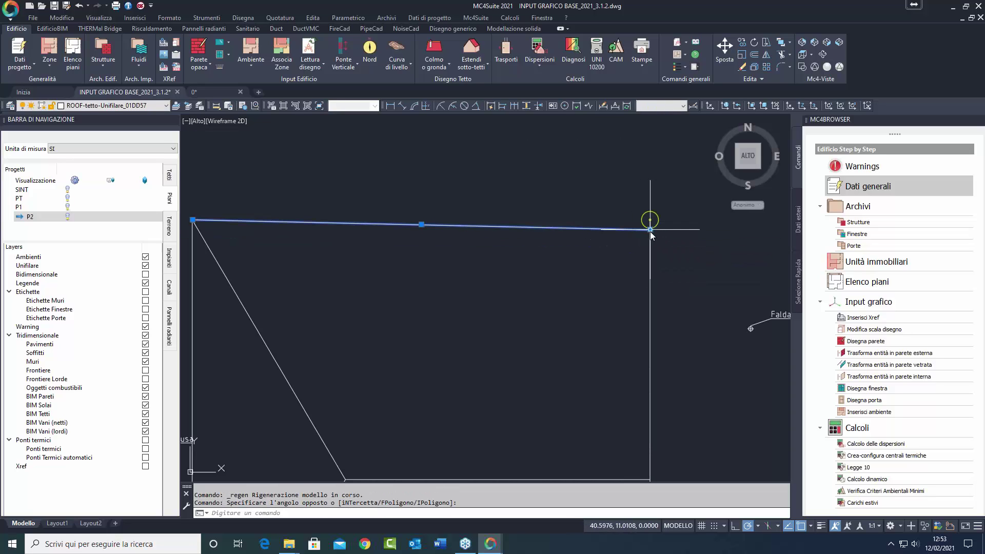
# Move the slope label inside the upper slope near its right edge, and inspect the top edge's lowered right endpoint.
pyautogui.moveTo(650, 230)
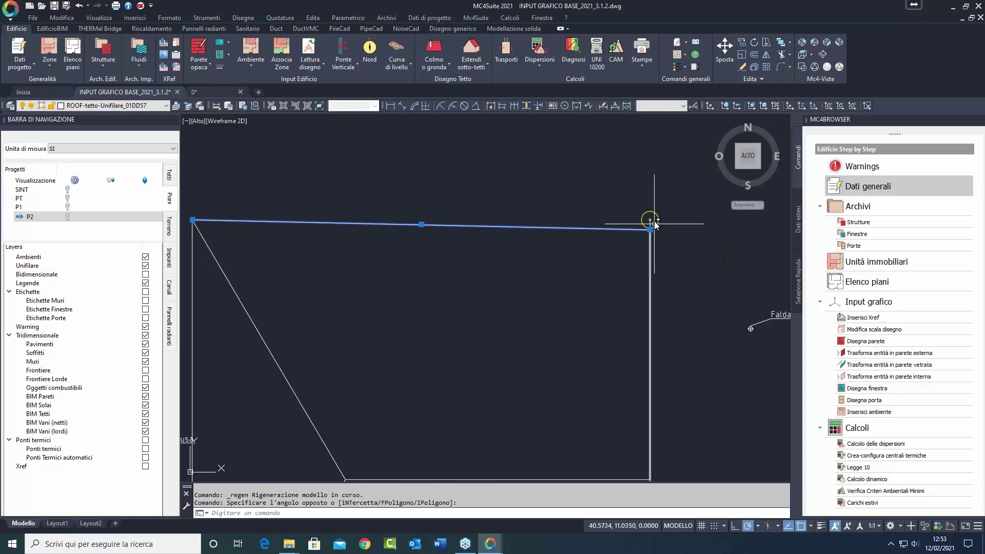
pyautogui.press('Escape')
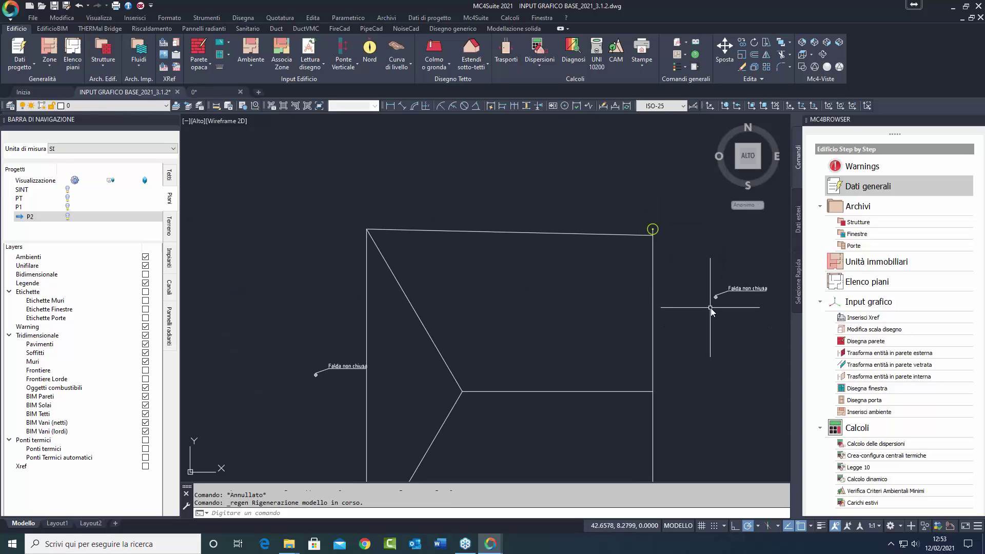
pyautogui.click(714, 295)
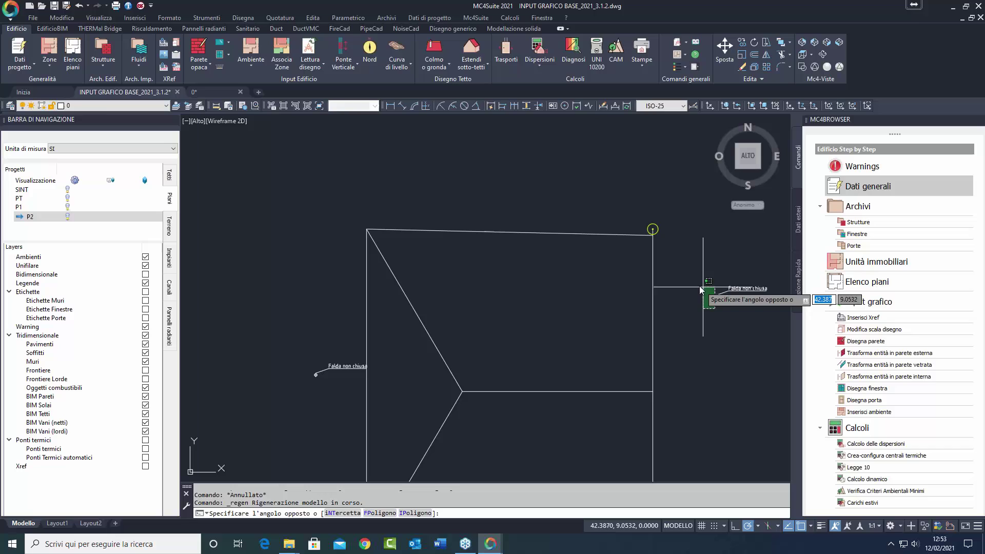
pyautogui.click(624, 300)
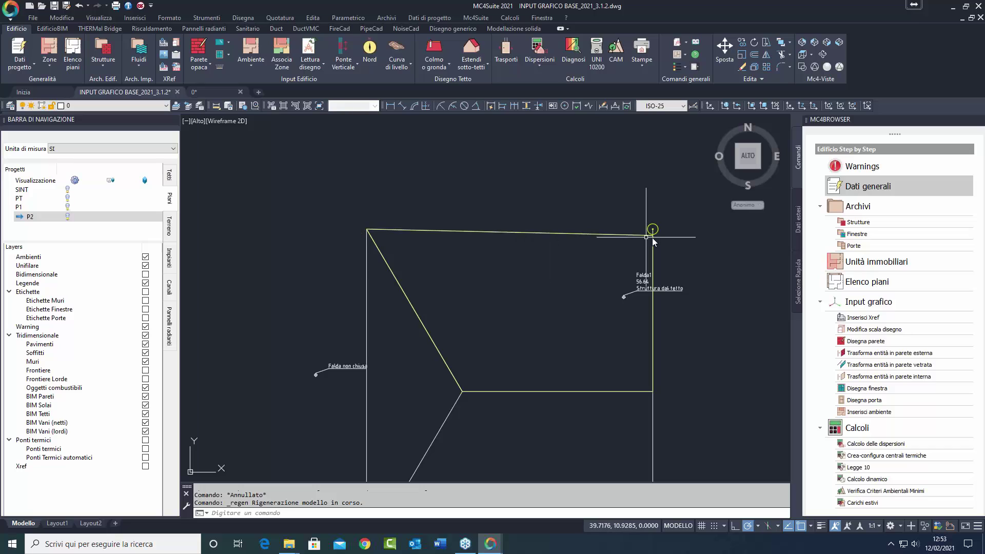
pyautogui.click(382, 230)
pyautogui.moveTo(367, 230)
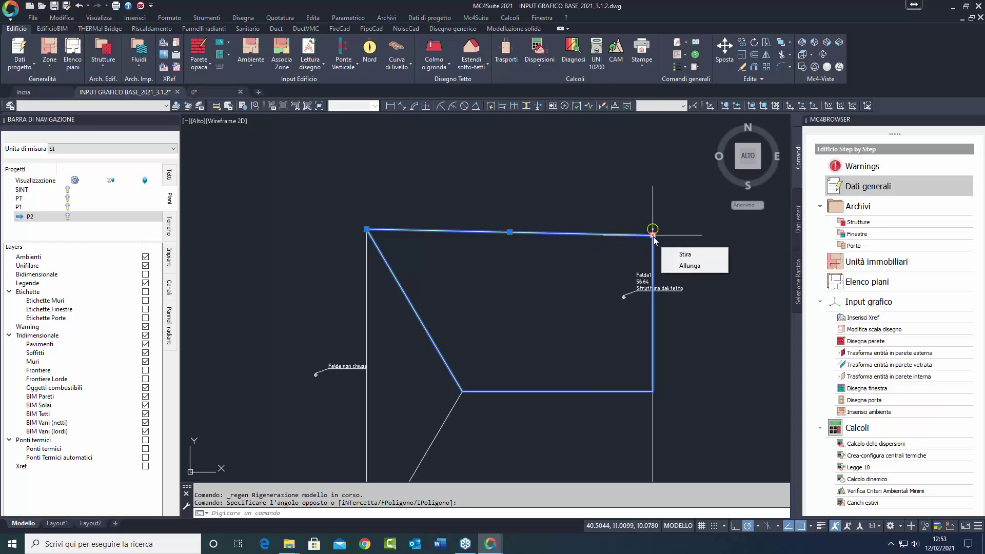
pyautogui.press('Escape')
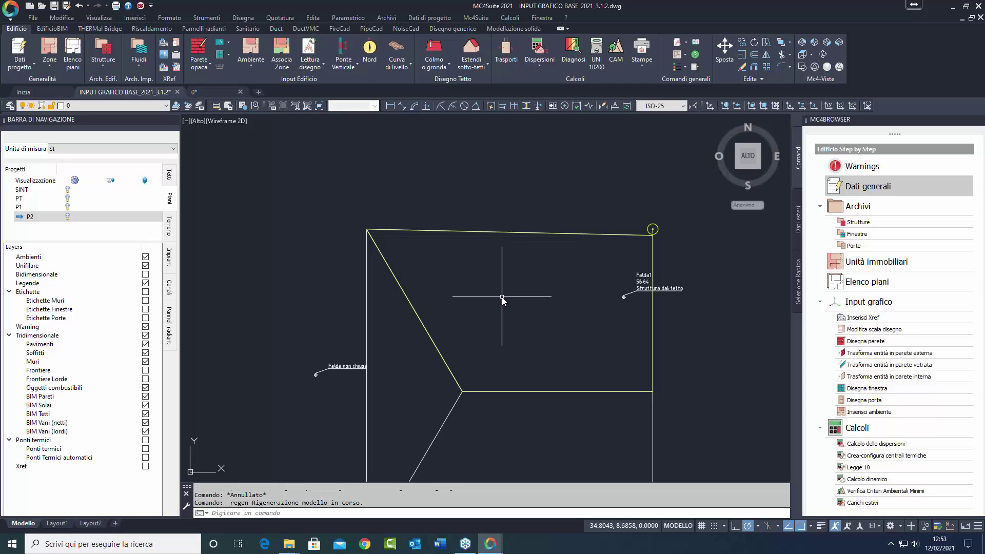
# Move the upper slope's label back outside the roof outline, beyond its right edge.
pyautogui.click(629, 306)
pyautogui.click(384, 232)
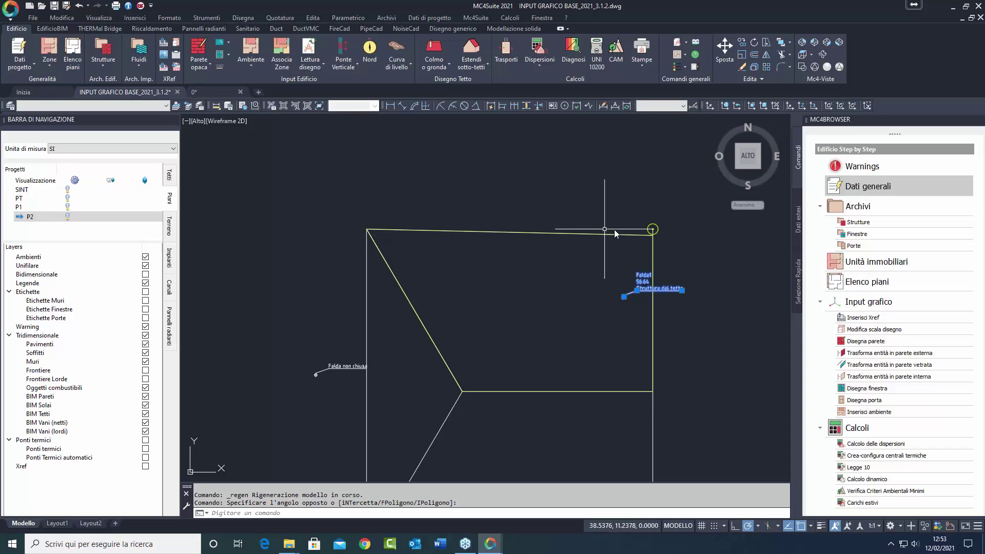
pyautogui.click(651, 239)
pyautogui.click(624, 297)
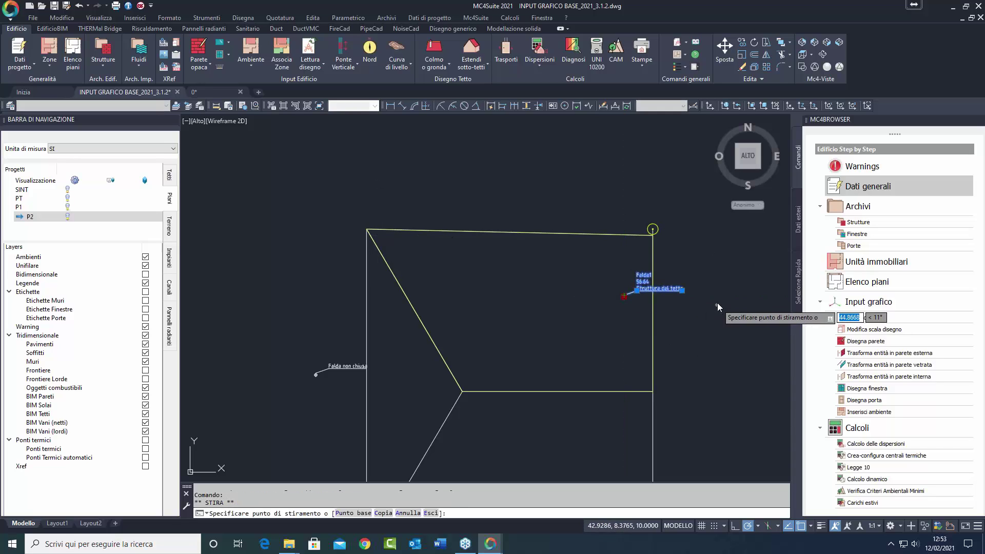
pyautogui.click(717, 303)
# Stretch the right end of the top edge back to the roof's upper-right corner, and move the slope label inside the upper slope.
pyautogui.click(618, 233)
pyautogui.click(652, 228)
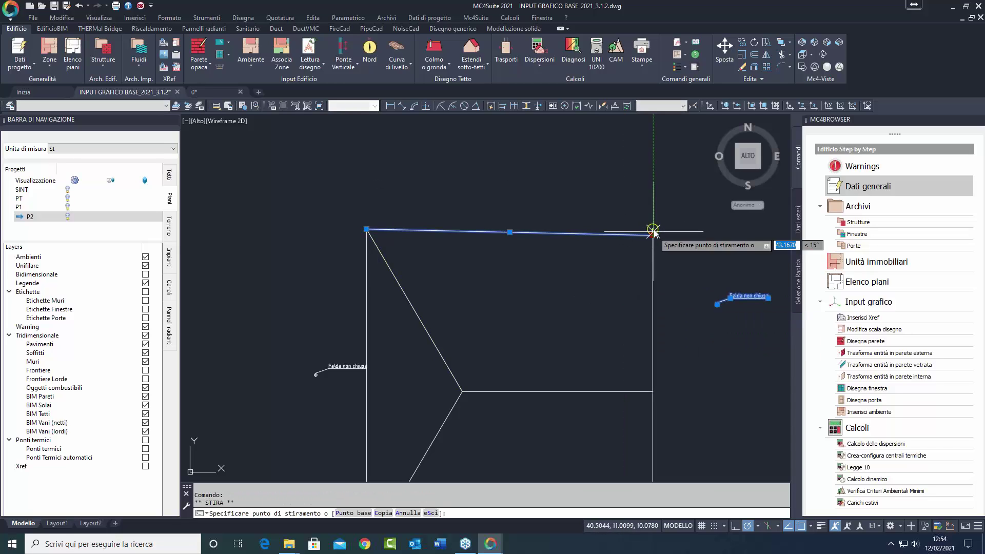
pyautogui.press('Escape')
pyautogui.click(717, 304)
pyautogui.click(626, 280)
pyautogui.press('Escape')
# Move the left label into the triangular slope and the lower-right label into the lower slope of the right-hand roof.
pyautogui.scroll(-5, 625, 277)
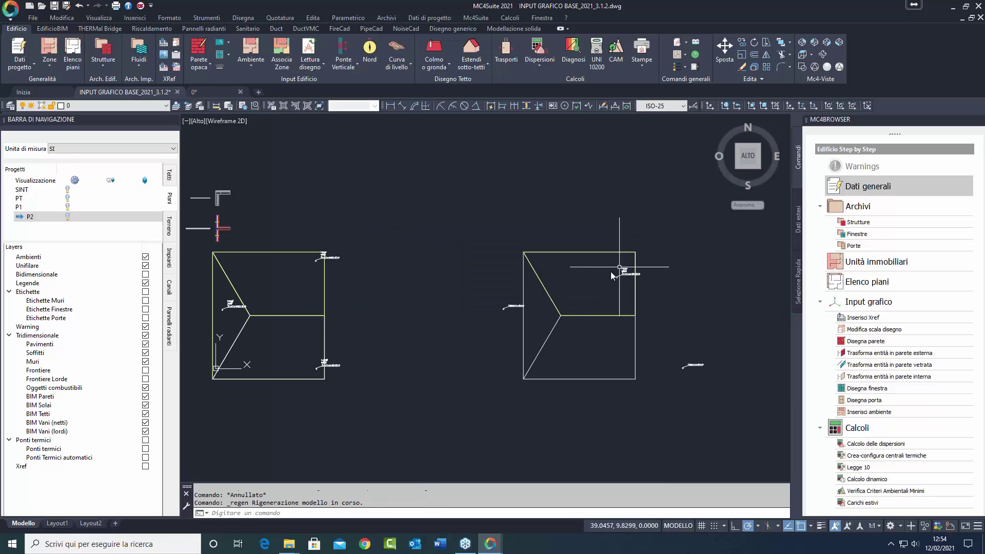
pyautogui.click(498, 307)
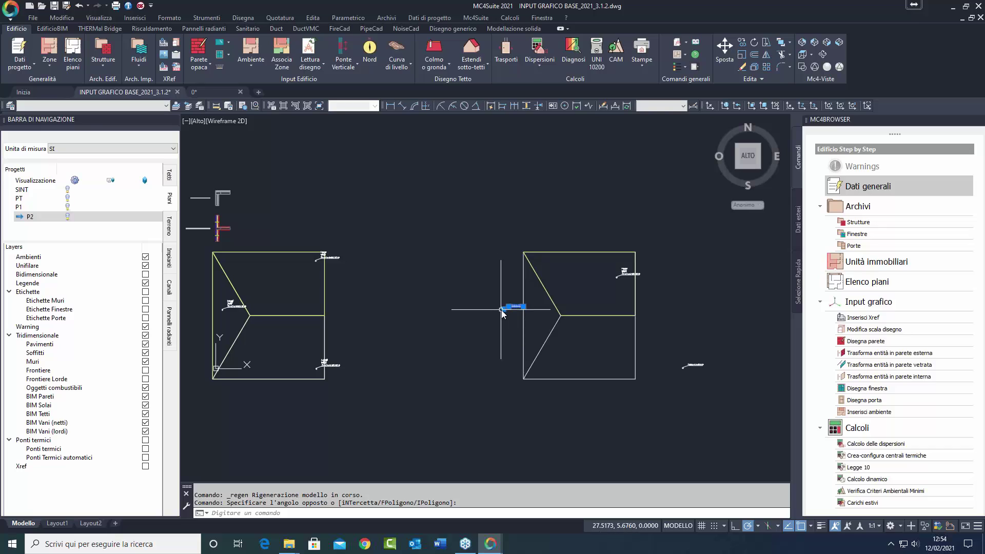
pyautogui.click(503, 309)
pyautogui.click(544, 308)
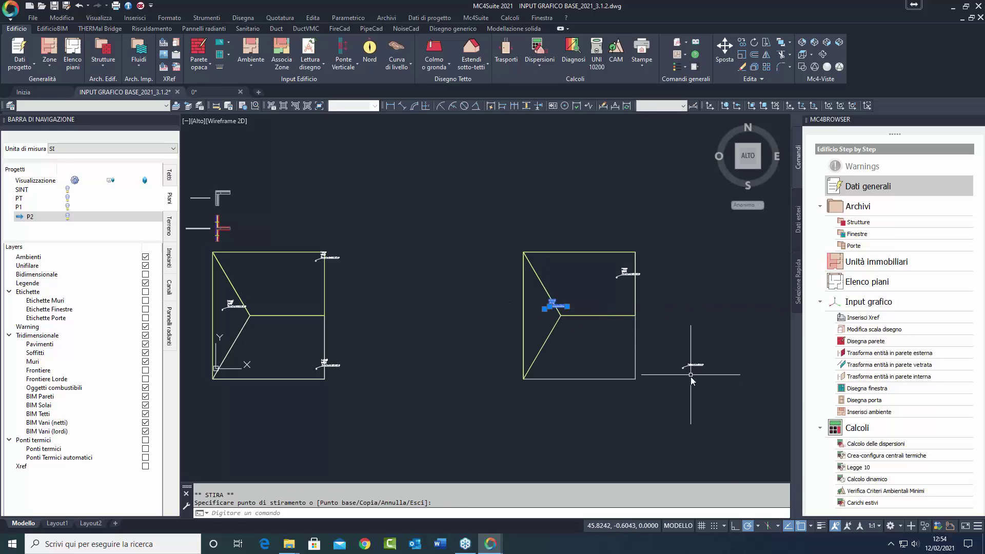
pyautogui.click(680, 367)
pyautogui.press('Escape')
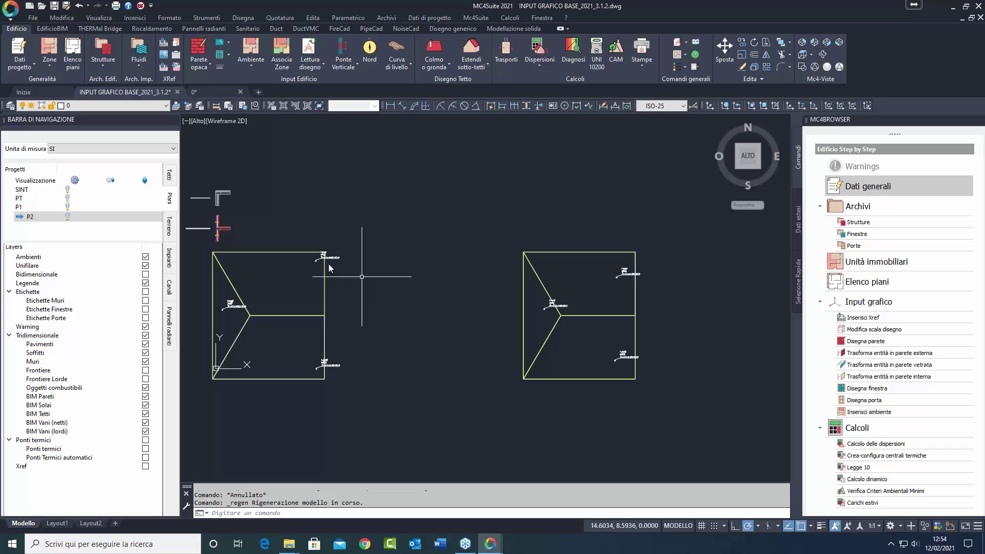
# Show the plan of floor P2 and examine it against the two roof outlines.
pyautogui.click(68, 217)
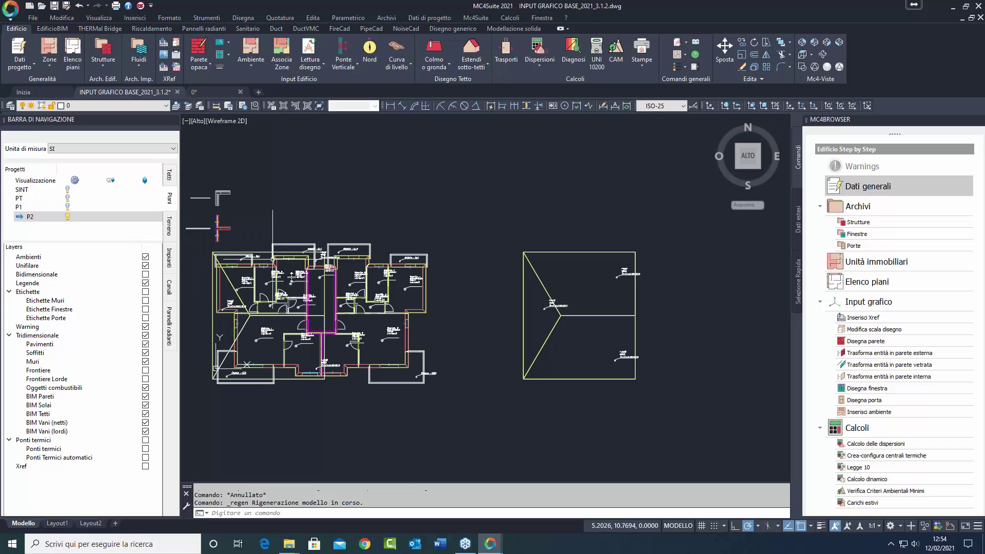
pyautogui.moveTo(309, 291); pyautogui.dragTo(397, 269, button='middle')
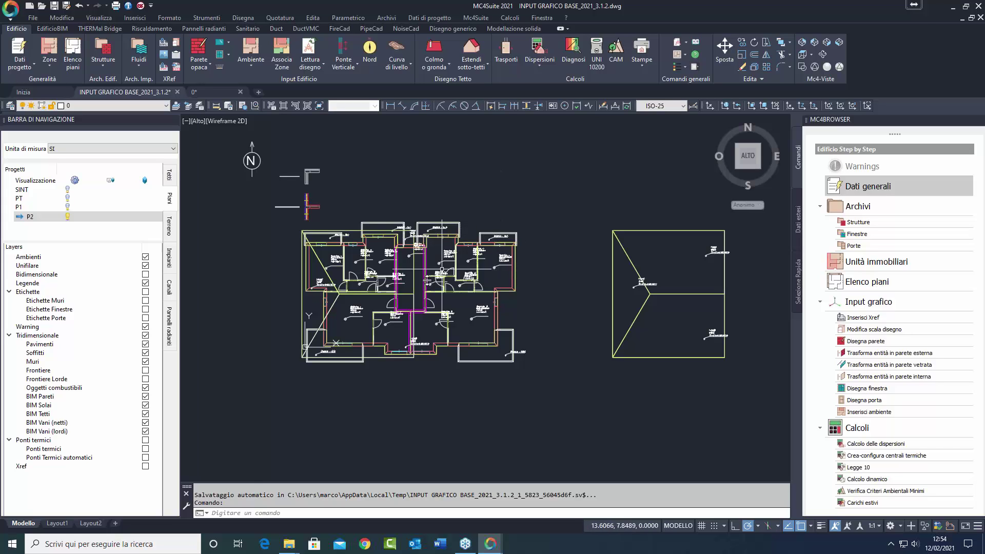
pyautogui.scroll(5, 413, 302)
pyautogui.scroll(-5, 413, 302)
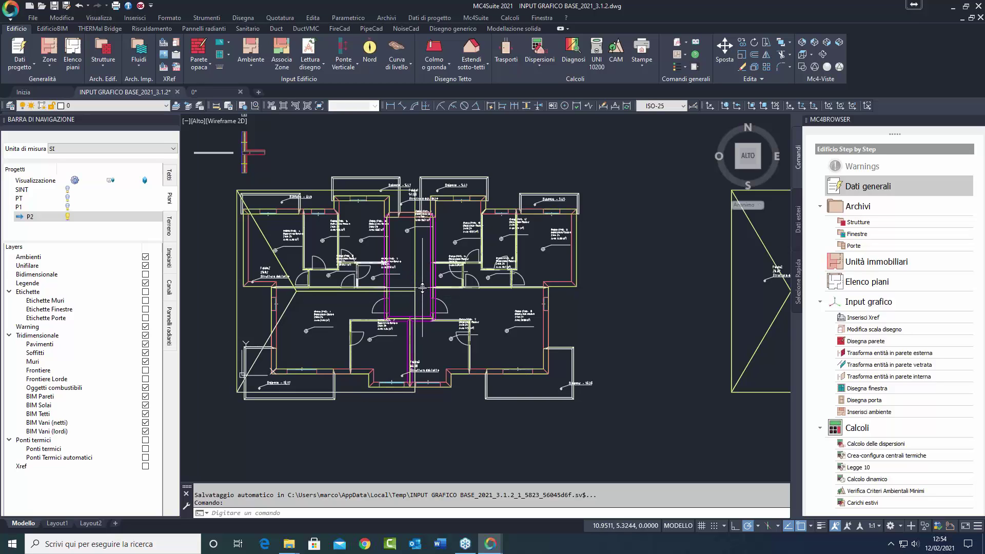
pyautogui.scroll(-5, 422, 287)
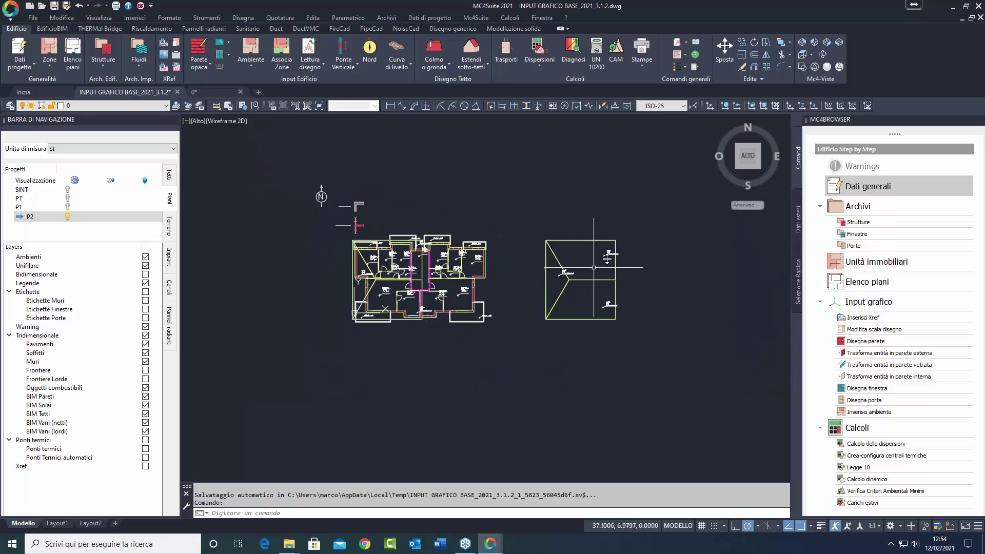
# Examine the project's list of roofs and their layers, return to the floor list and hide the plan of floor P2.
pyautogui.click(170, 177)
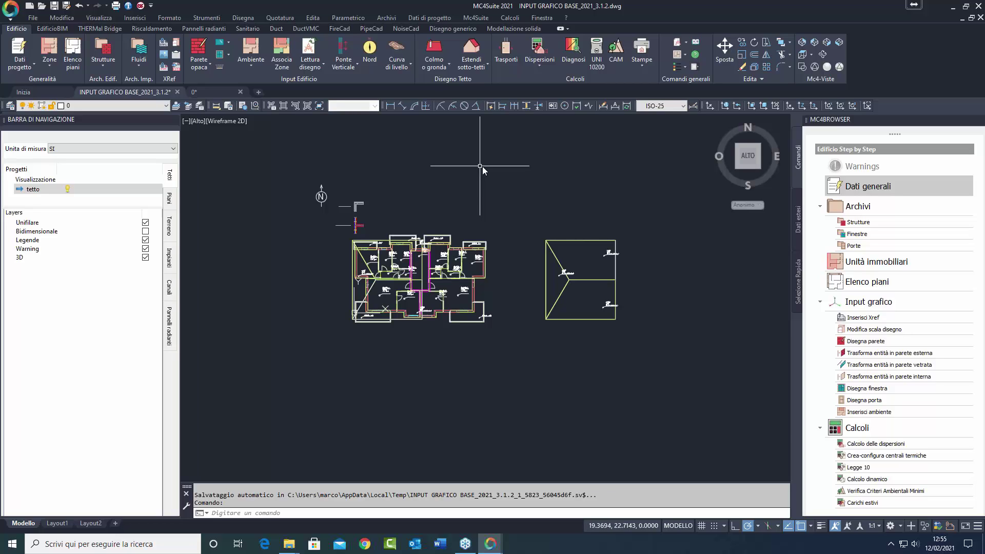
pyautogui.click(36, 194)
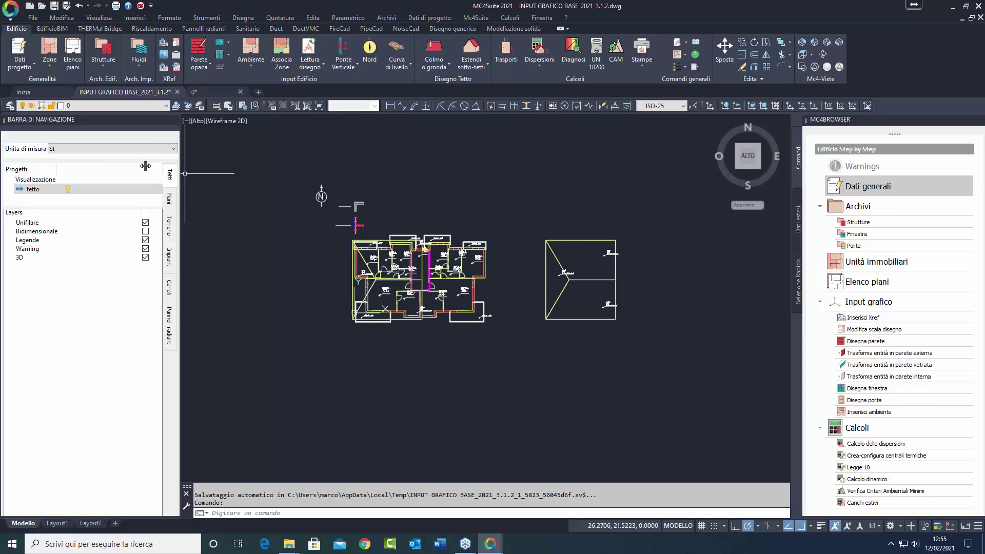
pyautogui.click(171, 200)
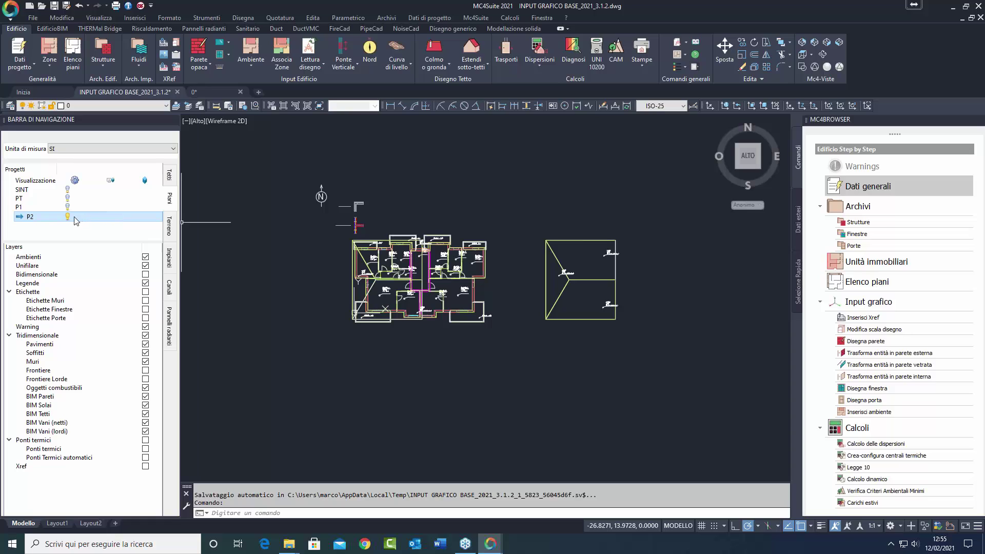
pyautogui.doubleClick(72, 218)
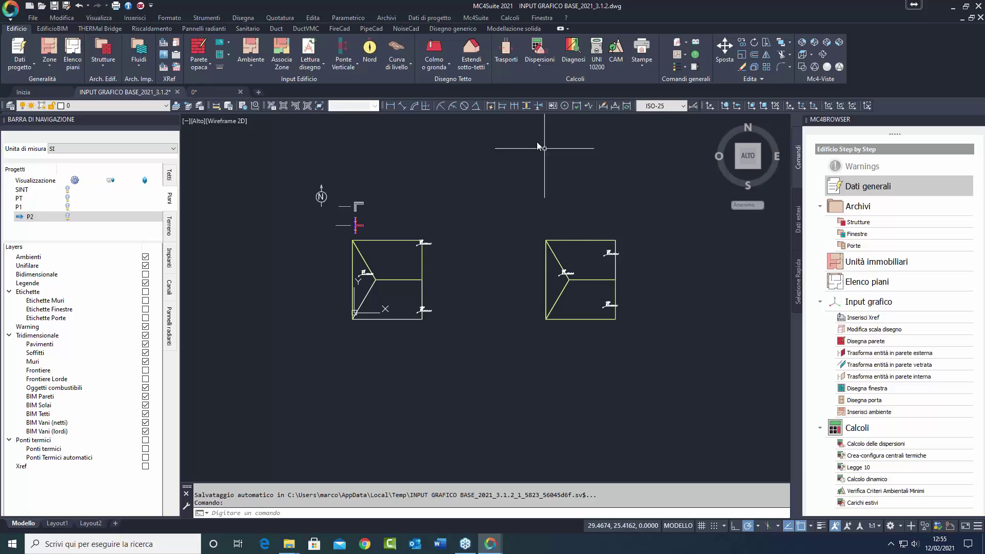
# Open the project's roof archive and add a new roof named Tetto2.
pyautogui.click(440, 65)
pyautogui.click(407, 85)
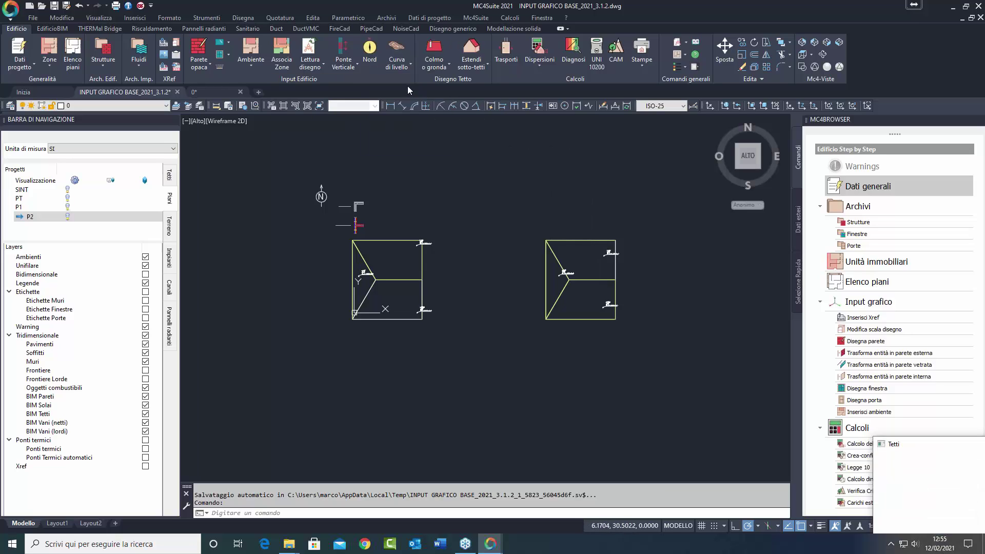
pyautogui.moveTo(908, 440); pyautogui.dragTo(469, 194)
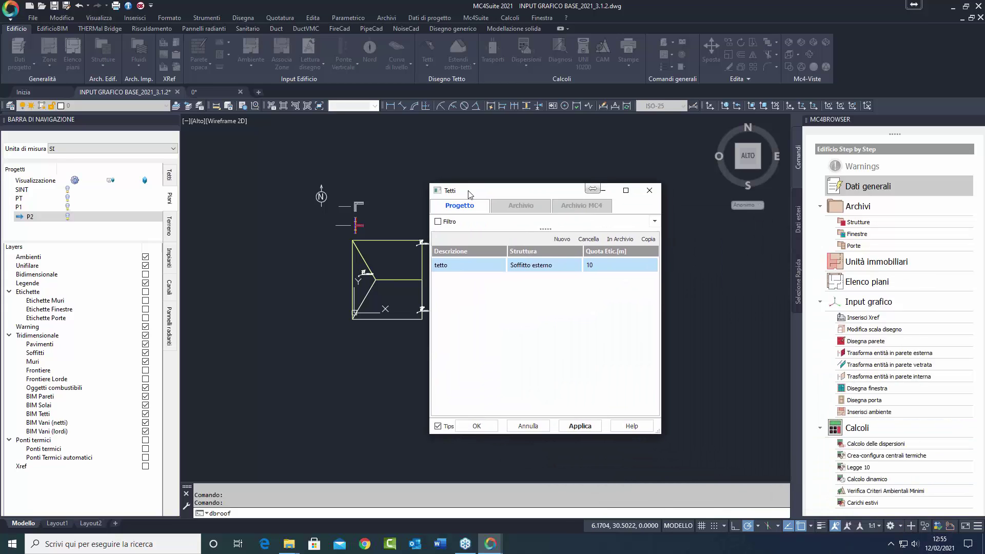
pyautogui.click(562, 239)
pyautogui.doubleClick(461, 265)
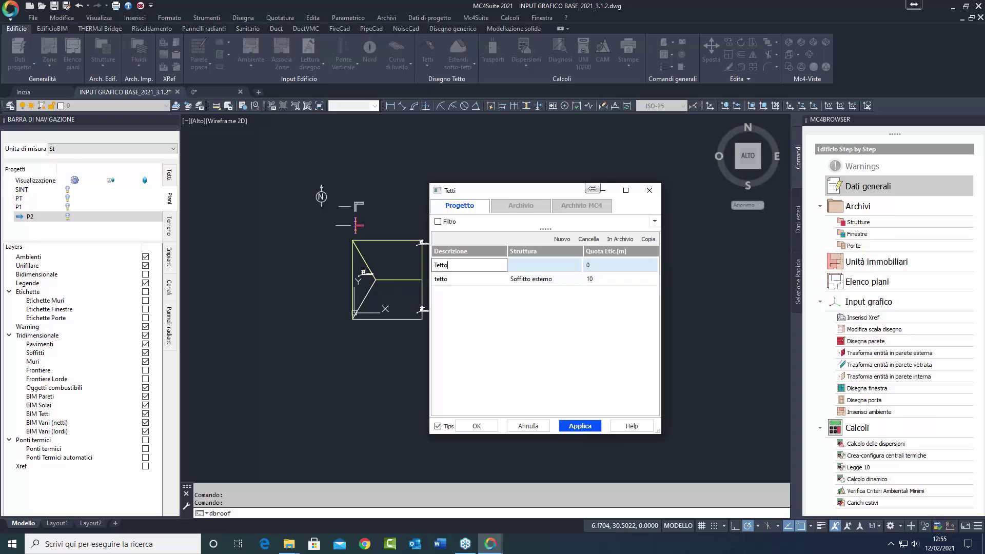
# Assign the structure Soffitto esterno and a label elevation of 11 m to Tetto2, apply the data and close the archive.
pyautogui.click(537, 266)
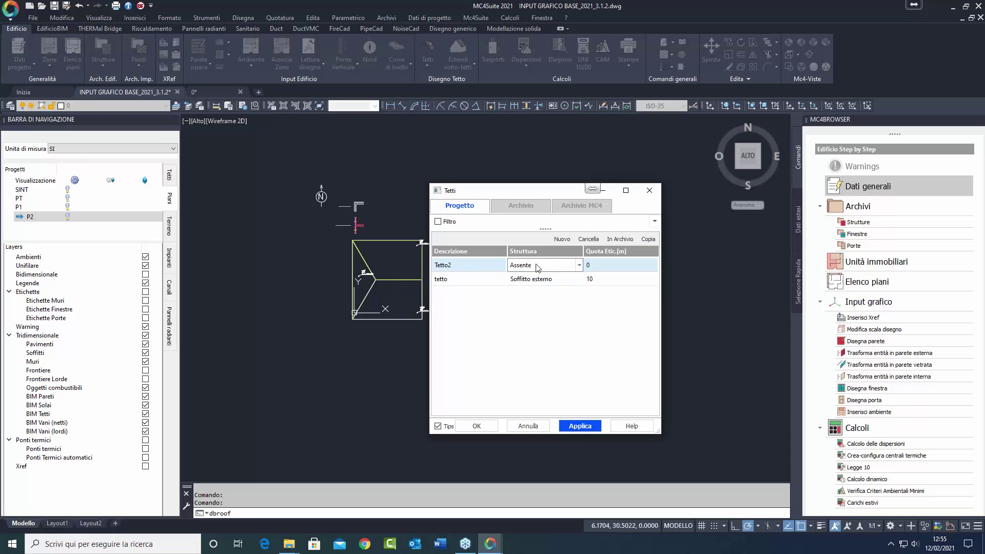
pyautogui.click(532, 265)
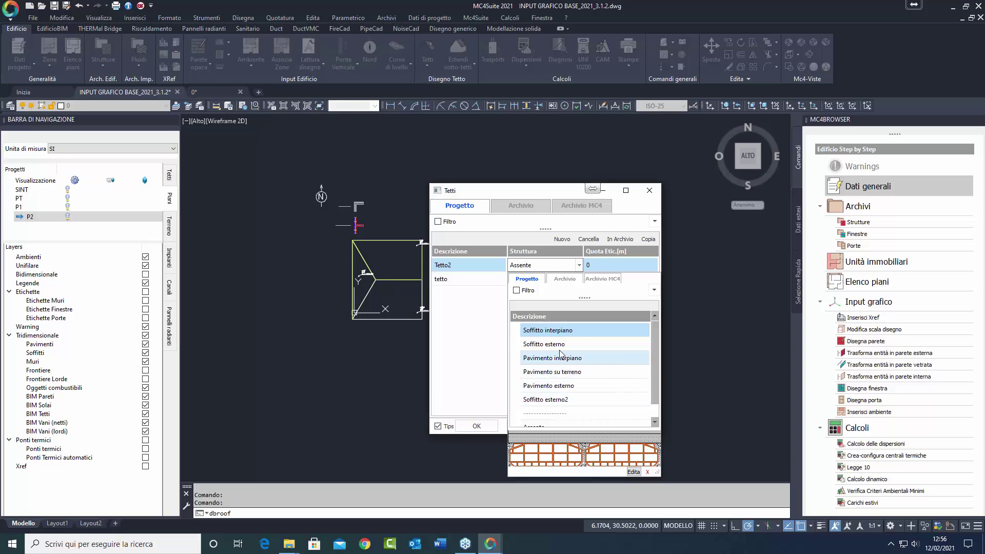
pyautogui.click(544, 344)
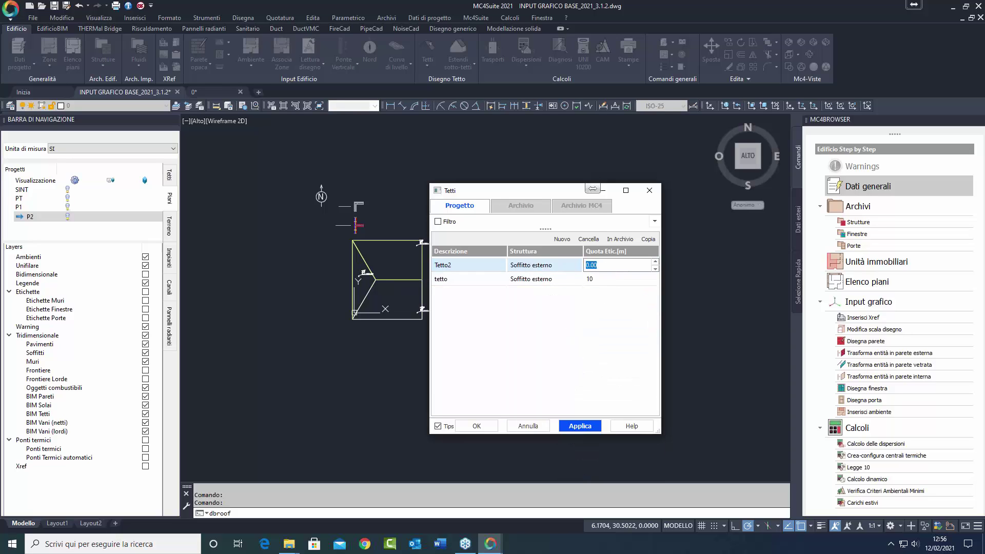
pyautogui.write('11')
pyautogui.click(578, 425)
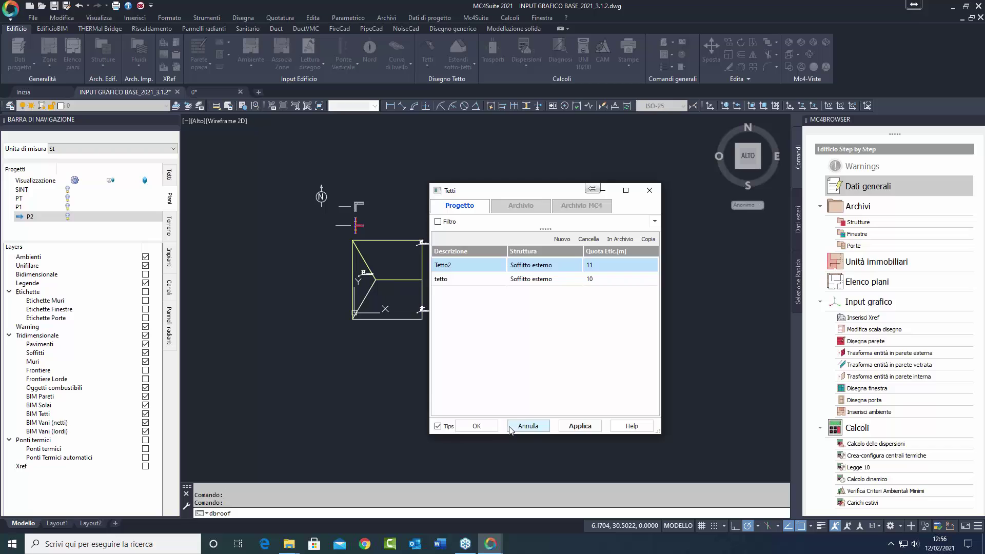
pyautogui.click(483, 427)
# Display Tetto2 as the current roof, and copy the right-hand roof with its labels horizontally 20 units to the right.
pyautogui.click(170, 175)
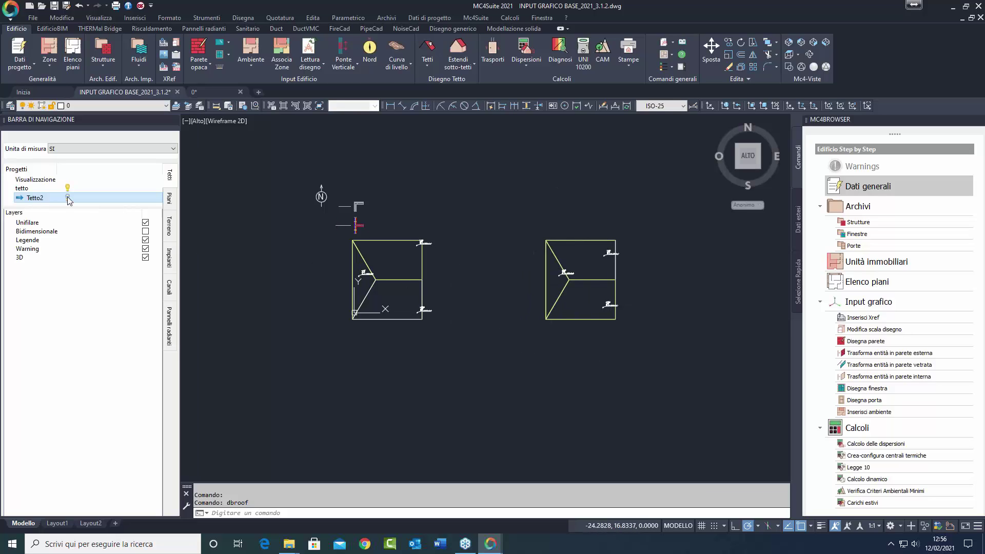
pyautogui.click(526, 208)
pyautogui.click(646, 340)
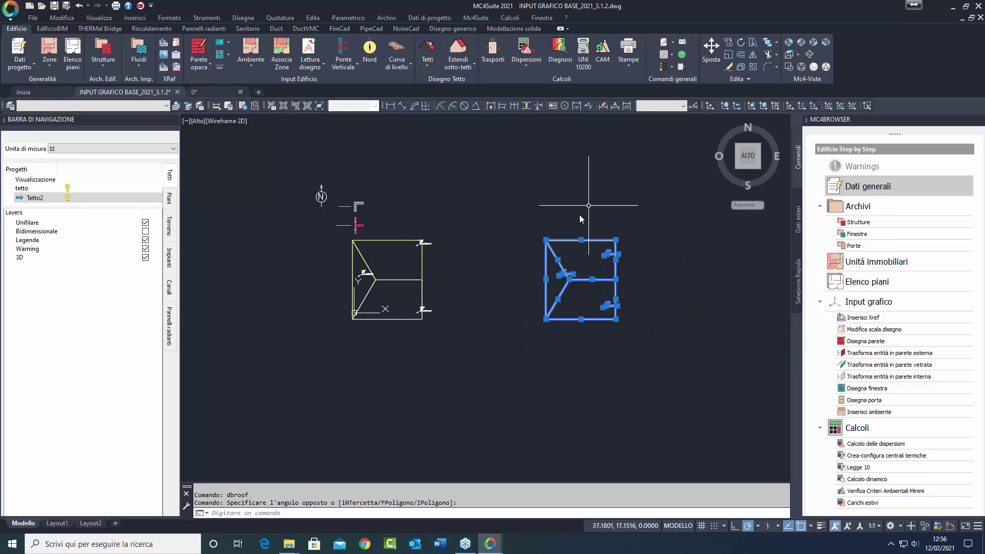
pyautogui.click(729, 45)
pyautogui.click(532, 205)
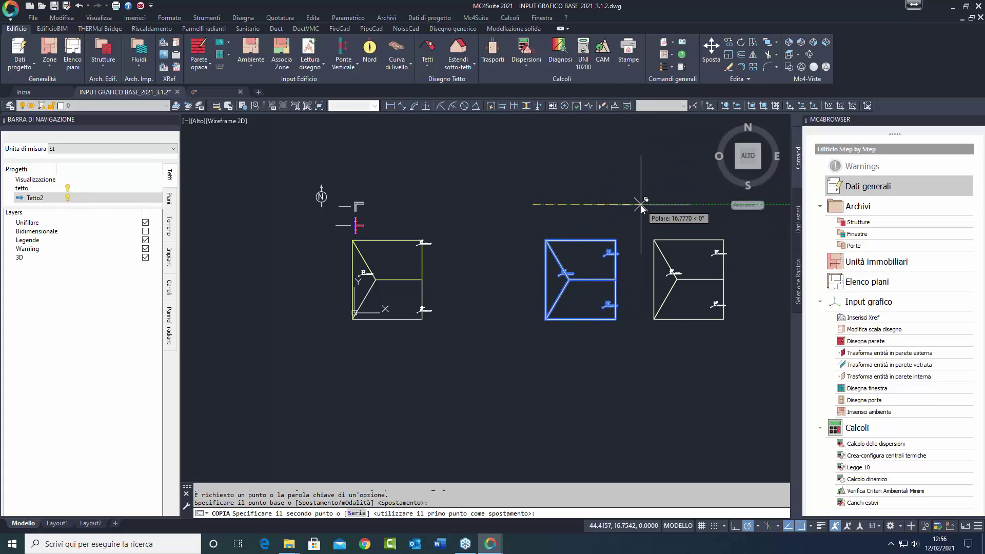
pyautogui.press('Return')
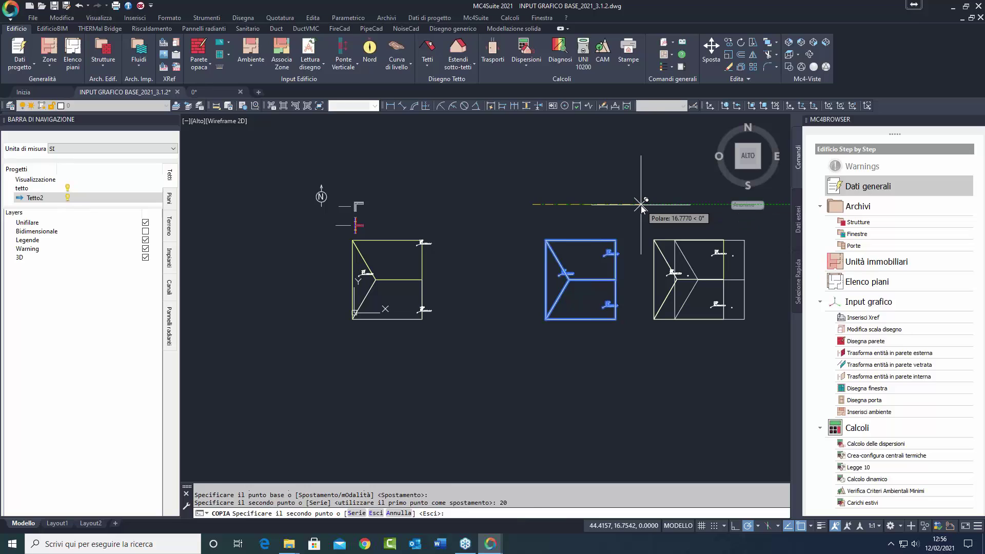
pyautogui.rightClick(642, 206)
pyautogui.click(653, 211)
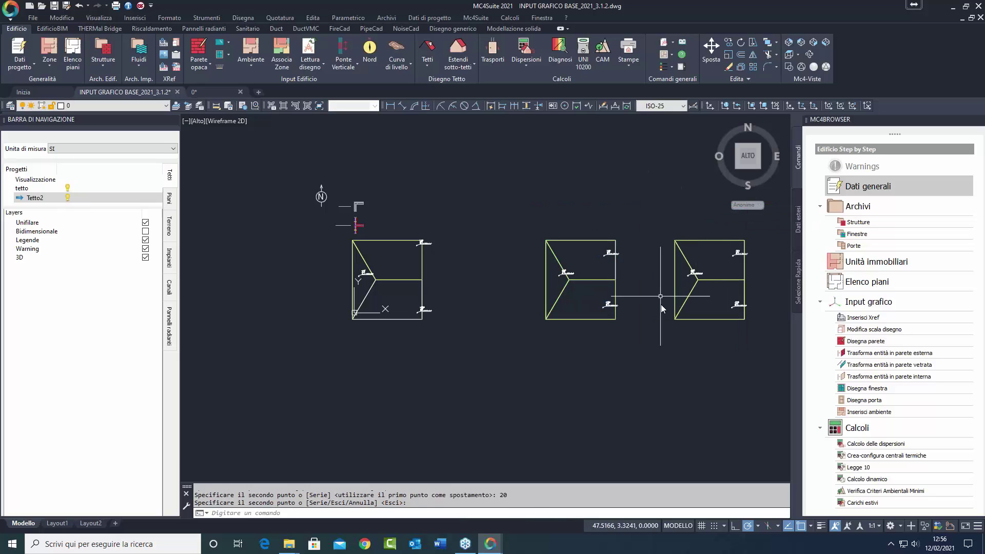
# Toggle the display of roof Tetto2 off and on to check which drawn entities belong to it.
pyautogui.click(68, 198)
pyautogui.click(68, 198)
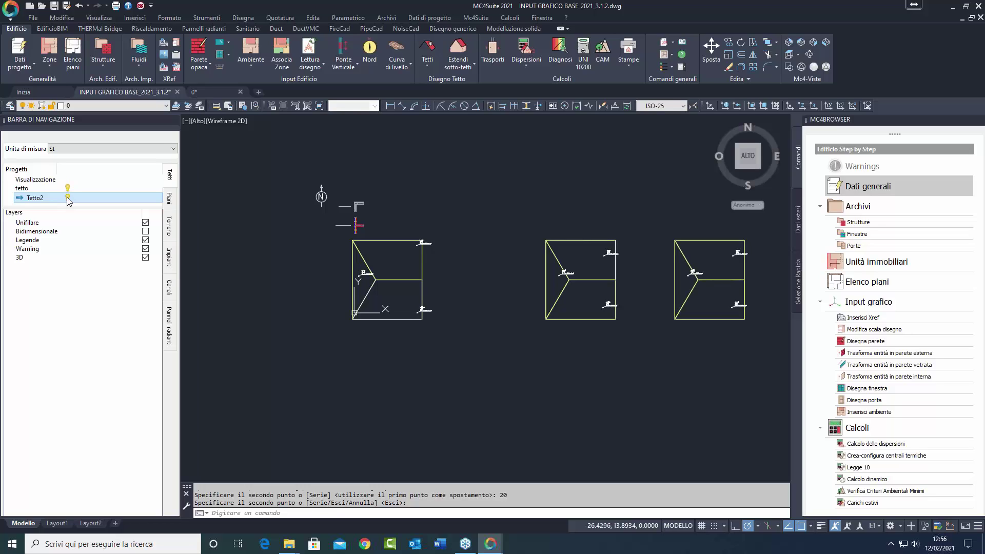
pyautogui.click(68, 198)
pyautogui.click(69, 198)
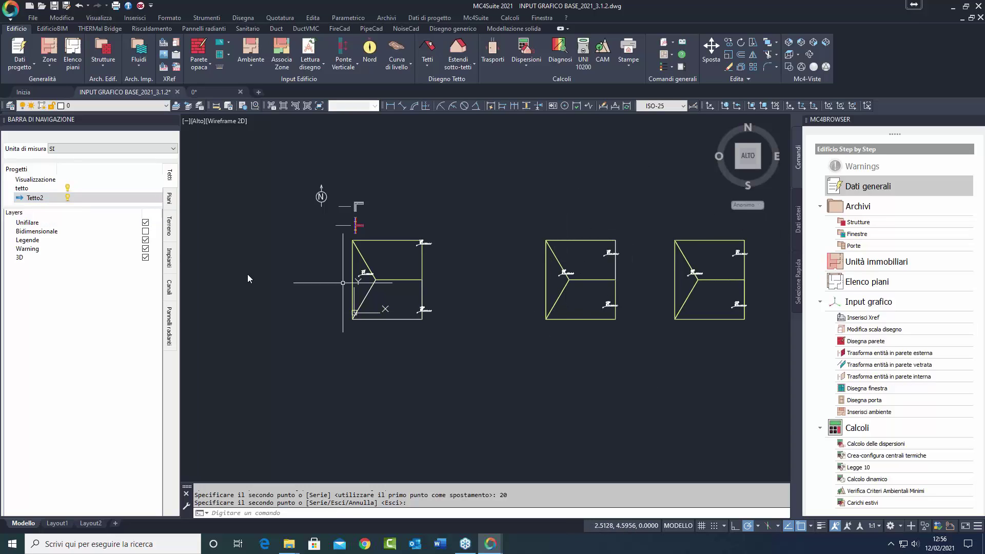
# Erase the middle roof copy together with its labels.
pyautogui.click(32, 199)
pyautogui.click(515, 221)
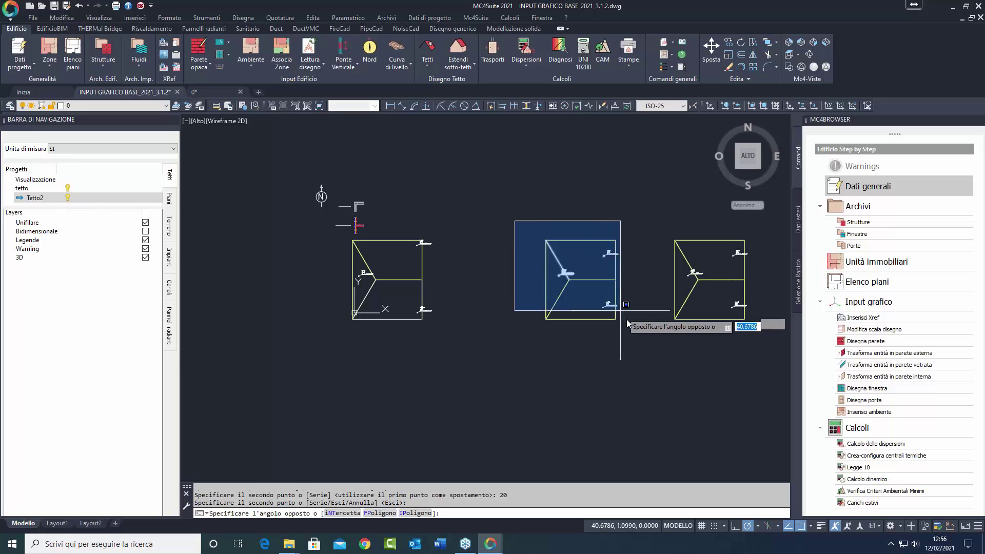
pyautogui.click(631, 335)
pyautogui.press('Delete')
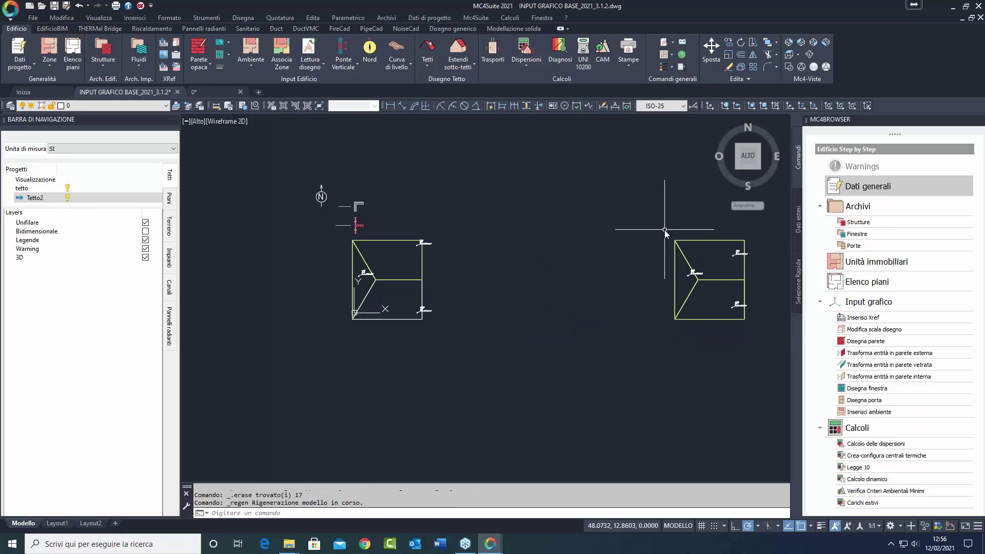
# Mirror the remaining right-hand roof with its labels about a roughly vertical axis just west of it, deleting the source objects.
pyautogui.click(664, 230)
pyautogui.click(765, 345)
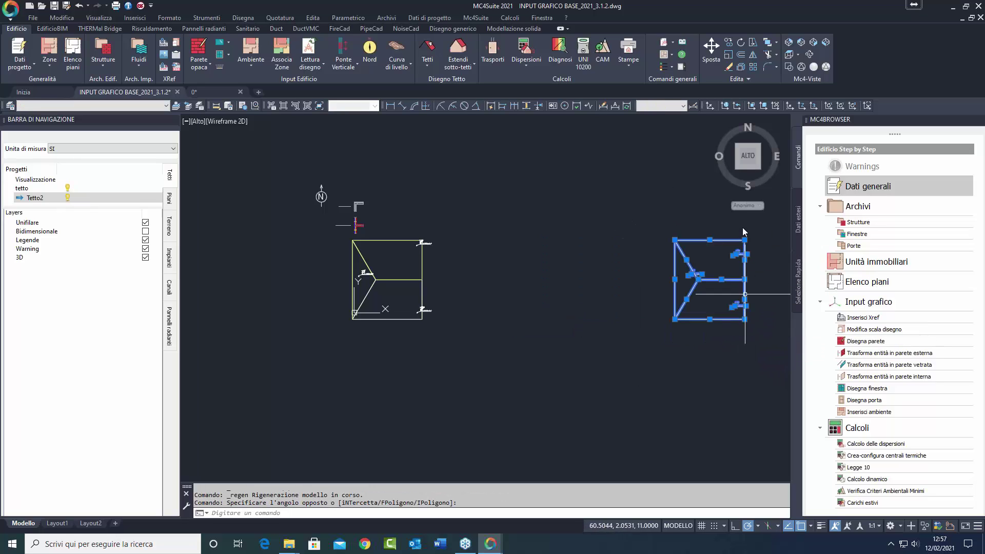
pyautogui.click(752, 54)
pyautogui.click(659, 195)
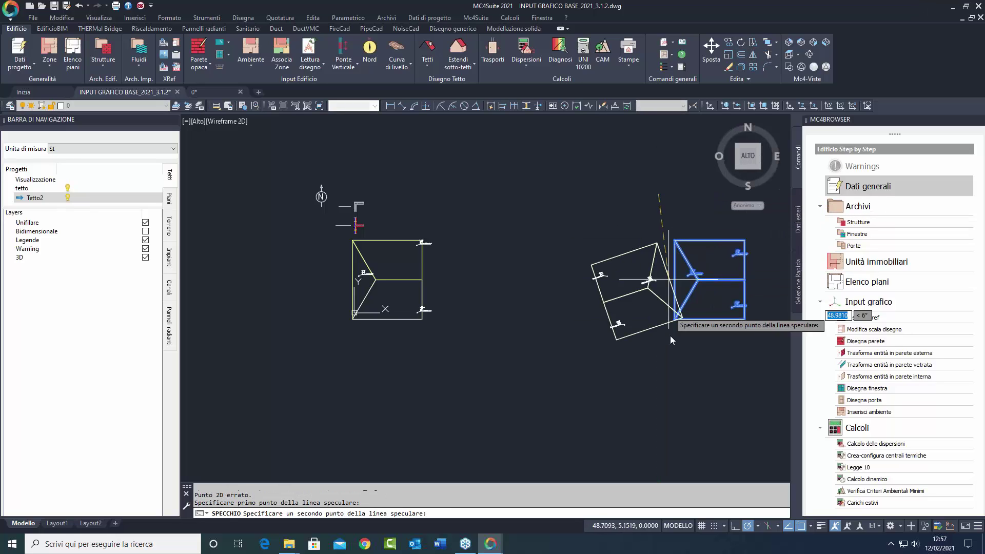
pyautogui.click(670, 382)
pyautogui.click(684, 405)
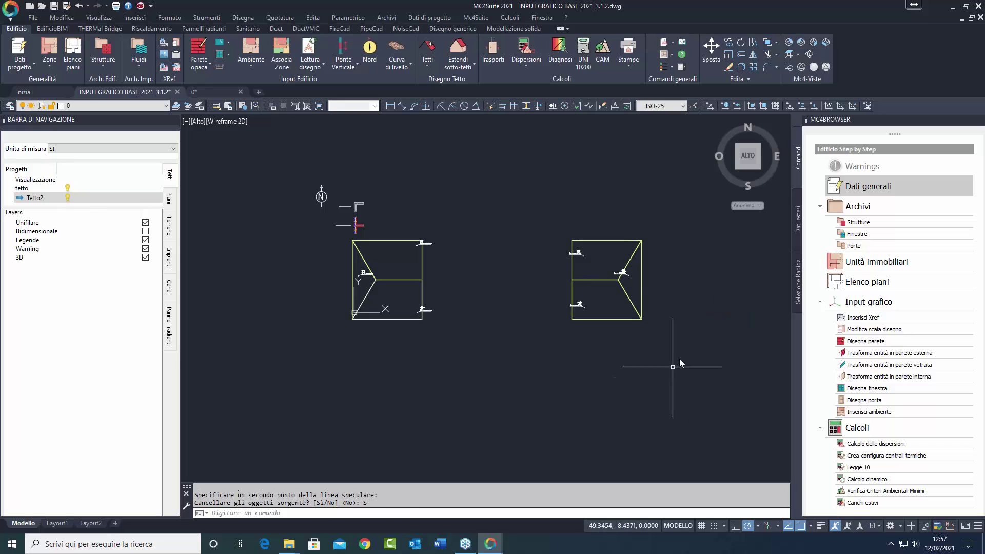
pyautogui.scroll(4, 632, 279)
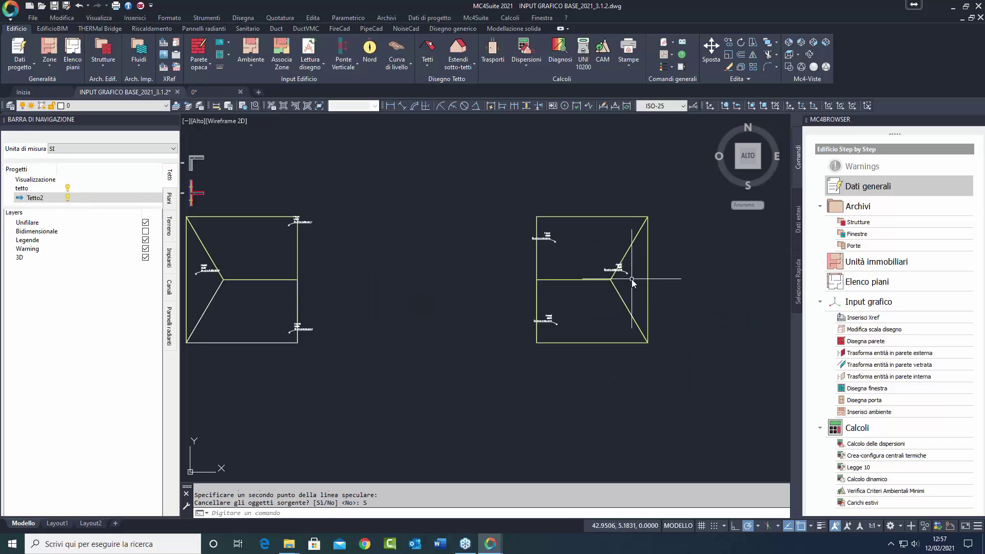
# Display floor P2 together with the roofs and examine how far the first roof covers the floor plan.
pyautogui.click(69, 198)
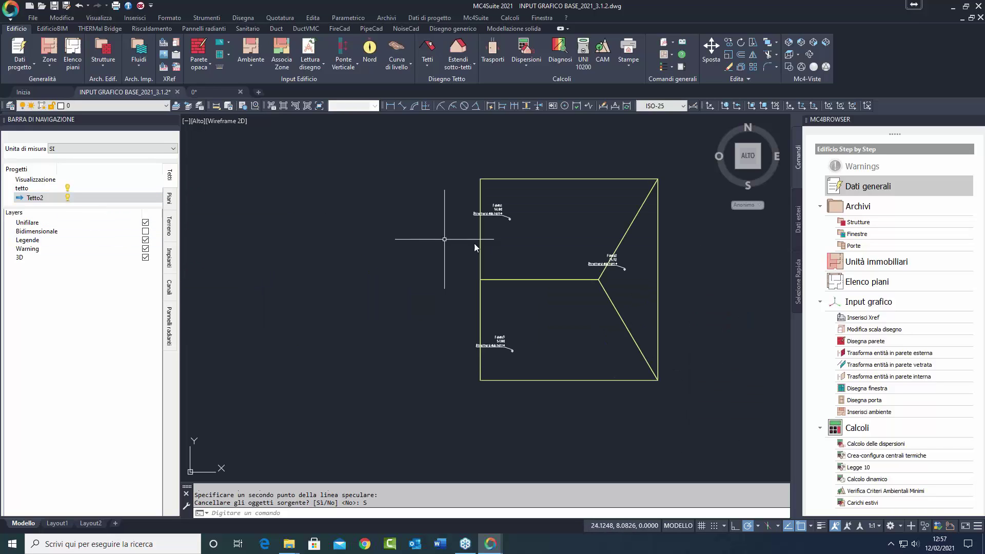
pyautogui.scroll(-2, 446, 250)
pyautogui.moveTo(290, 242); pyautogui.dragTo(491, 222, button='middle')
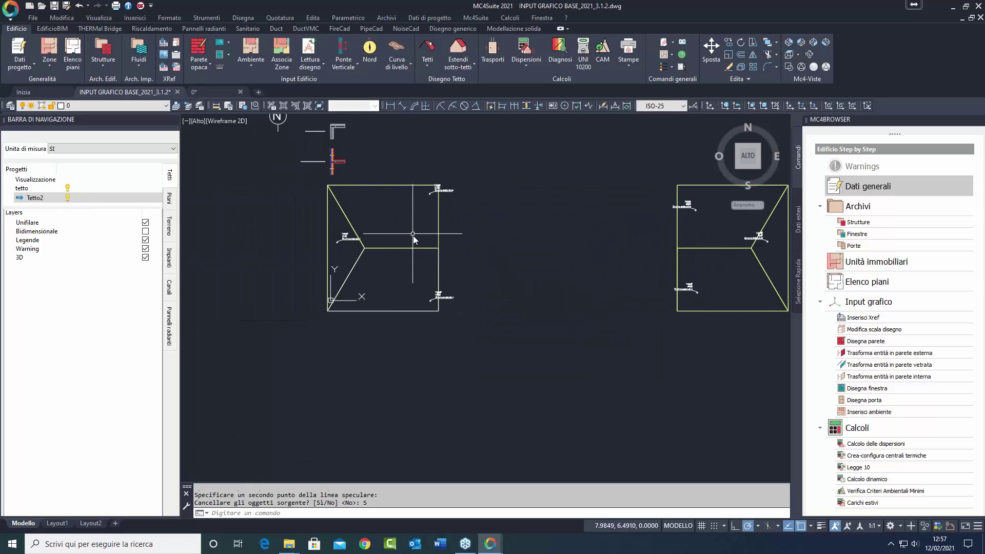
pyautogui.click(170, 199)
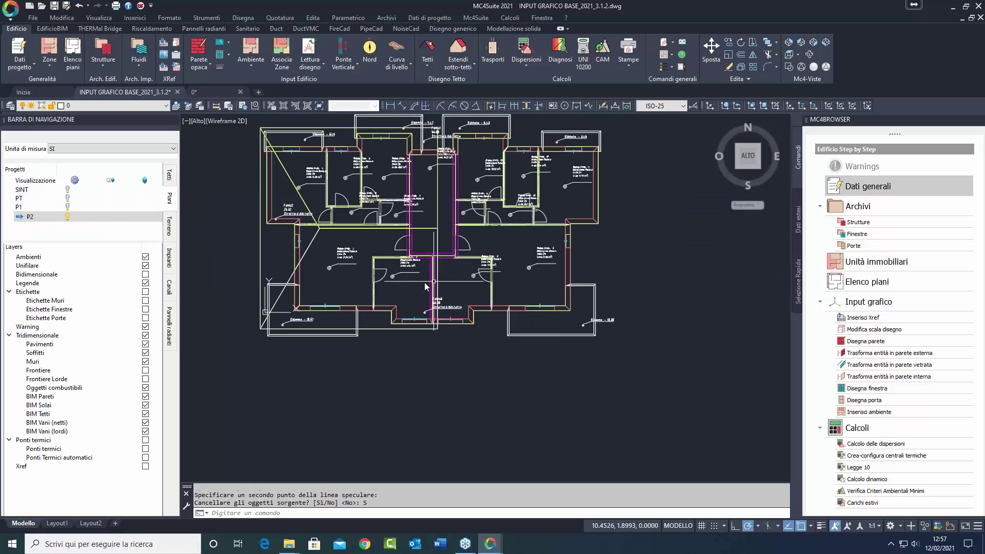
pyautogui.scroll(3, 424, 286)
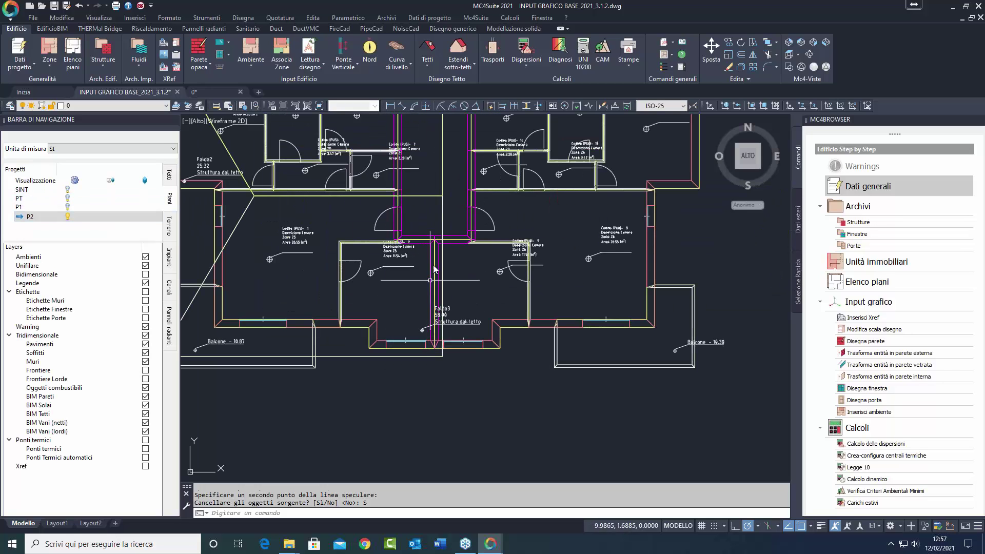
pyautogui.scroll(-3, 434, 270)
pyautogui.scroll(1, 421, 192)
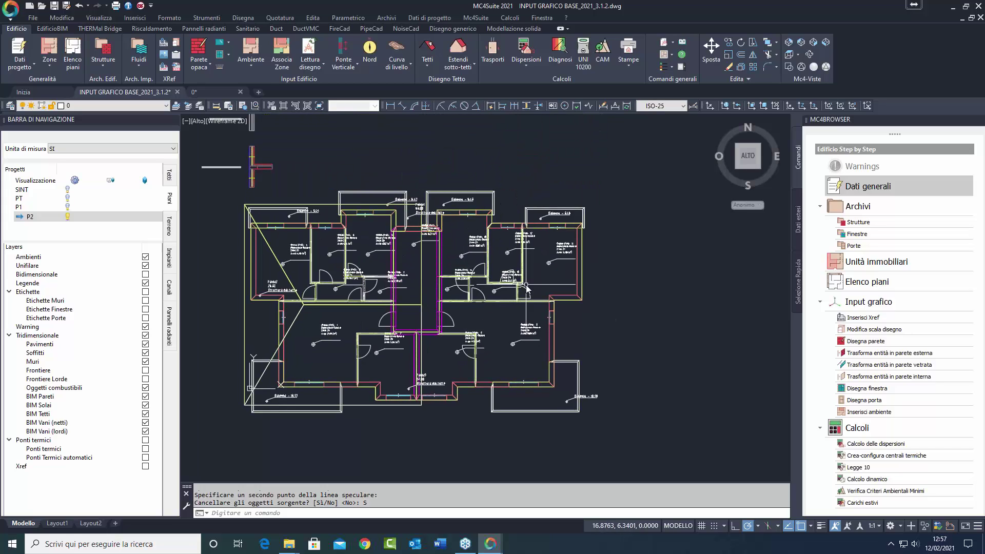
pyautogui.scroll(-4, 462, 274)
# Move the mirrored roof with its labels horizontally onto the eastern half of the floor plan, matching the first roof.
pyautogui.click(569, 219)
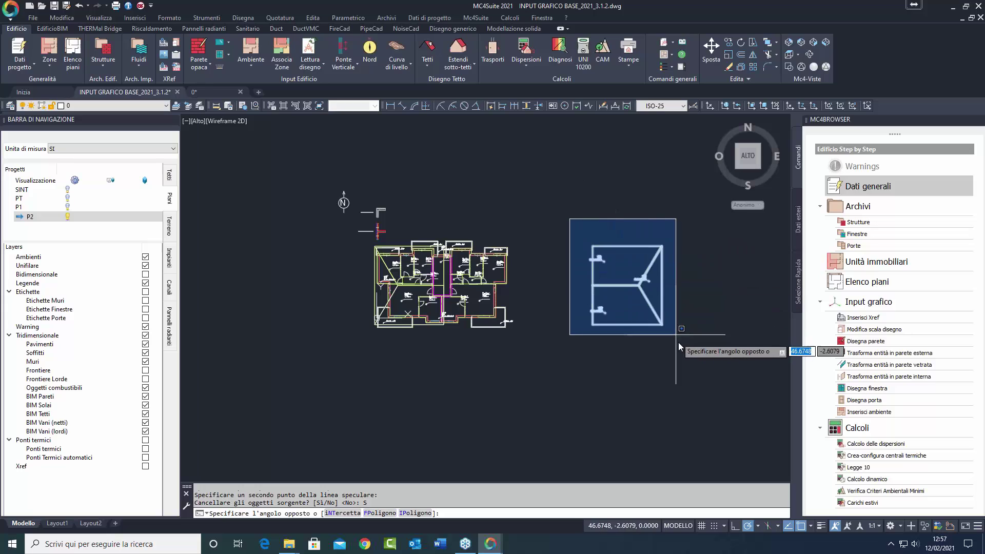
pyautogui.click(811, 382)
pyautogui.click(711, 49)
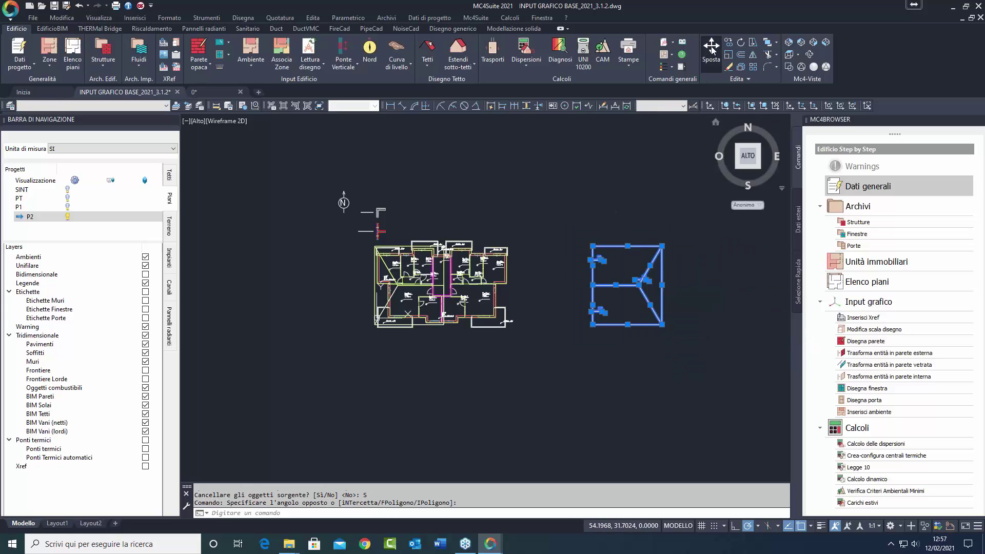
pyautogui.scroll(4, 646, 359)
pyautogui.click(571, 329)
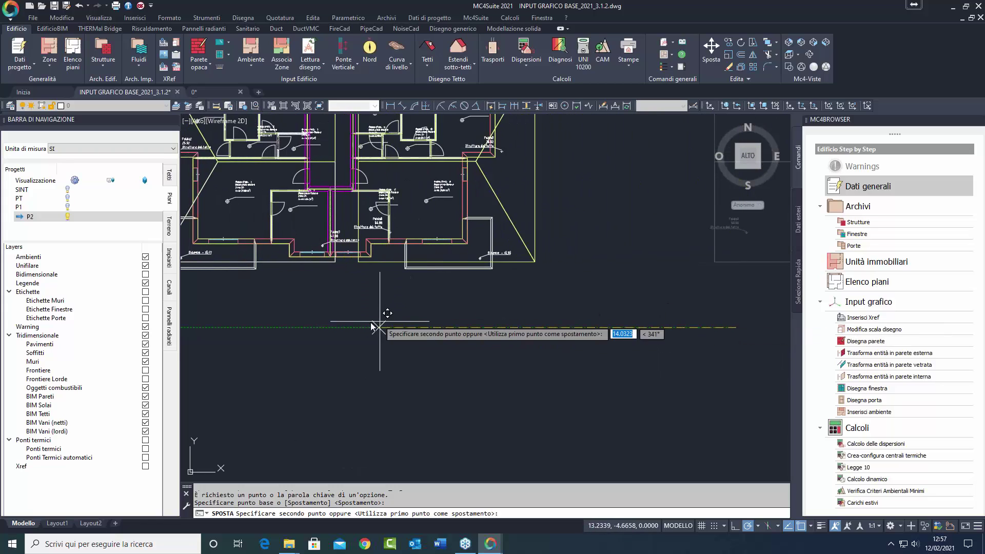
pyautogui.click(344, 326)
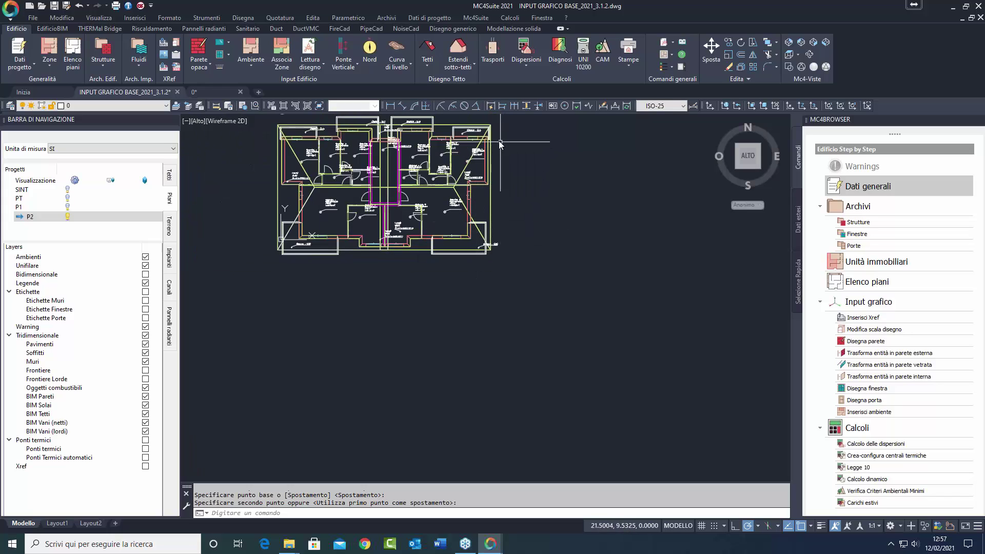
pyautogui.scroll(2, 491, 133)
pyautogui.scroll(-1, 482, 141)
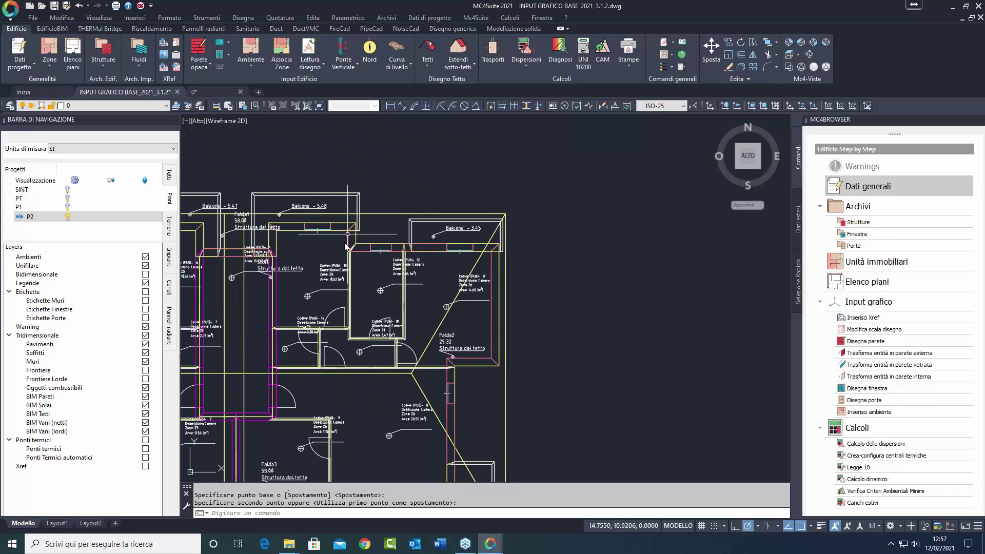
pyautogui.scroll(-1, 344, 249)
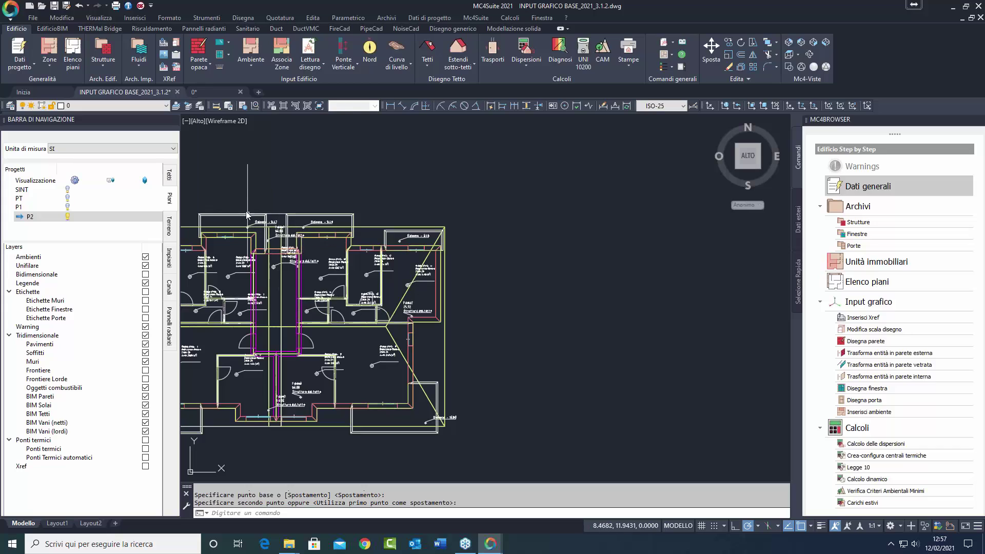
# Show the model in a north-east isometric view shaded with edges, and hide floor P2 to inspect the two roofs.
pyautogui.click(790, 43)
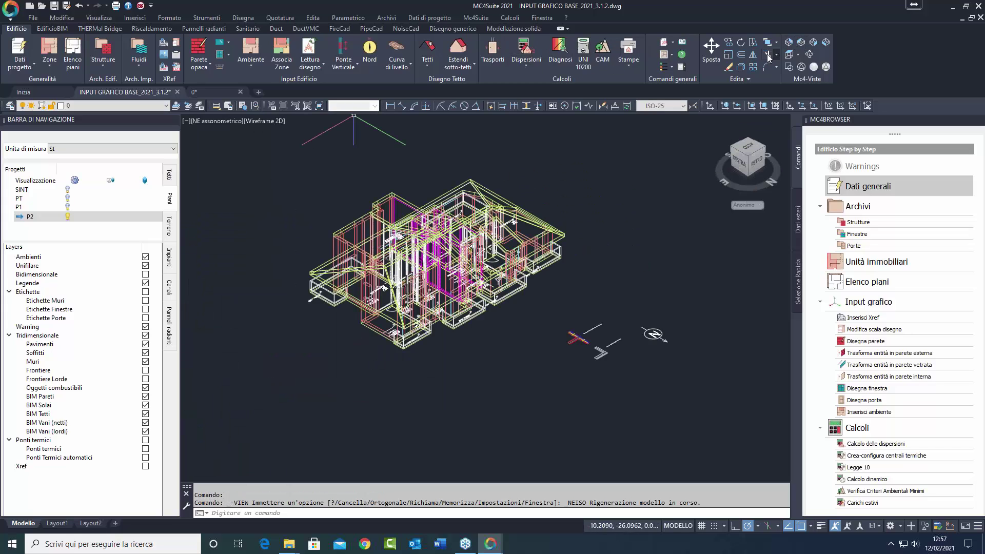
pyautogui.click(825, 68)
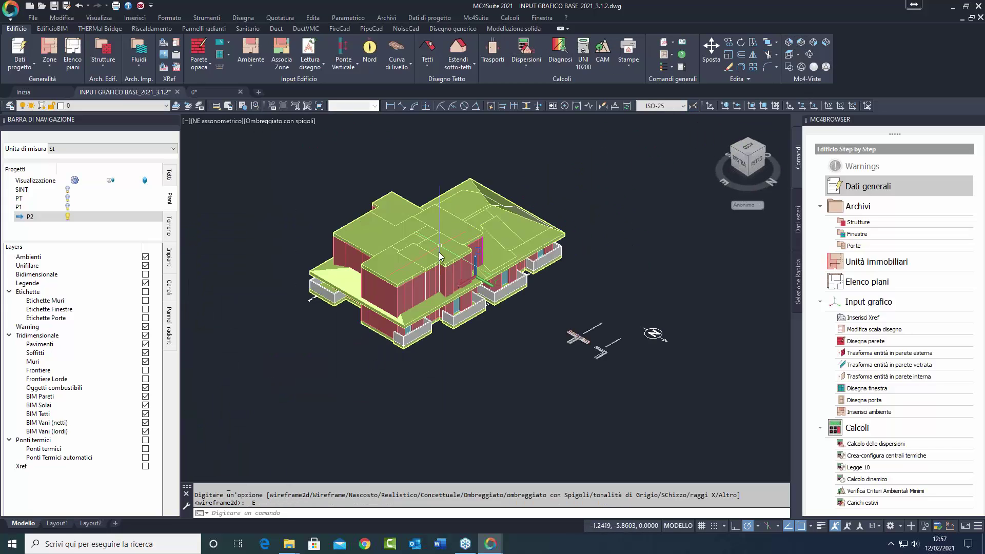
pyautogui.click(68, 217)
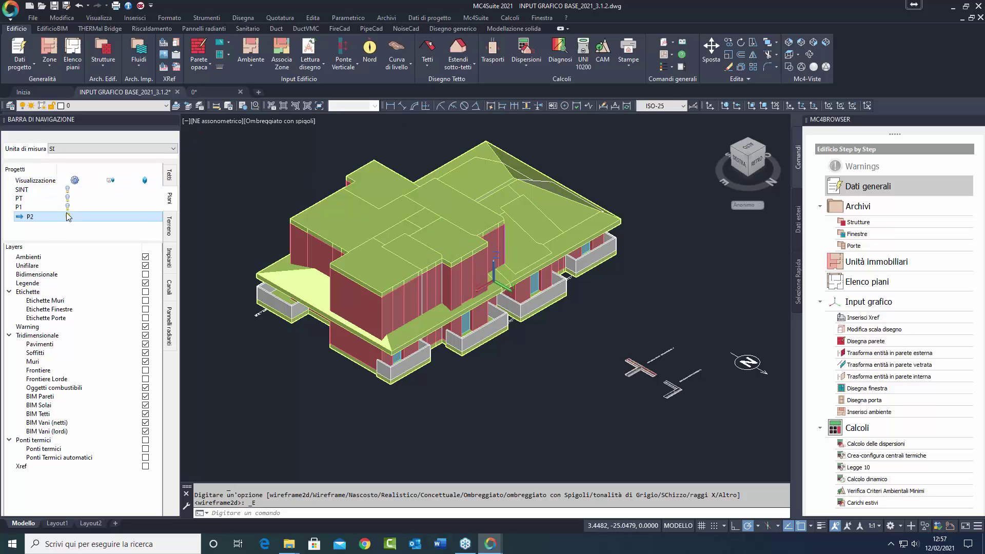
pyautogui.scroll(5, 446, 247)
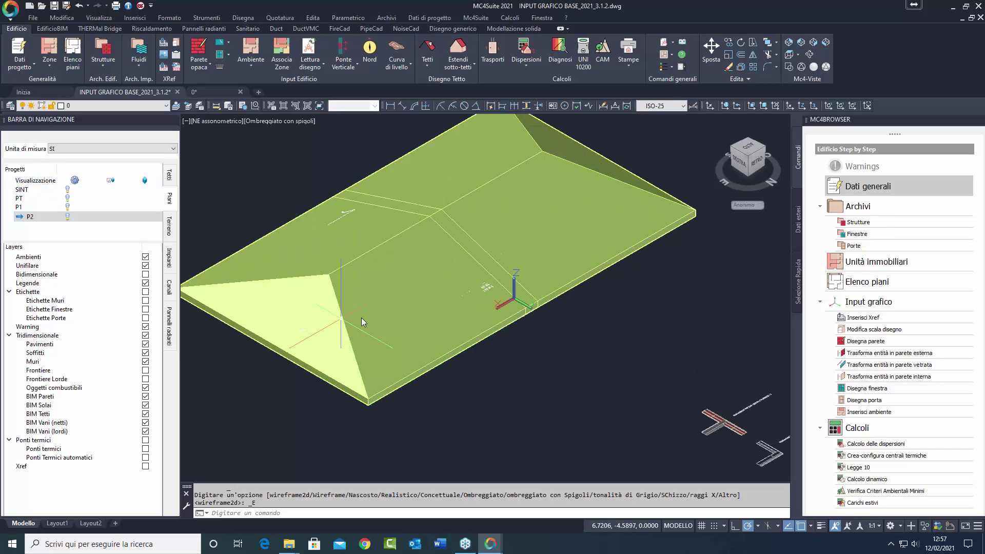
# Shift roof Tetto2 along the Z axis by an elevation difference of 1.5 m.
pyautogui.click(170, 175)
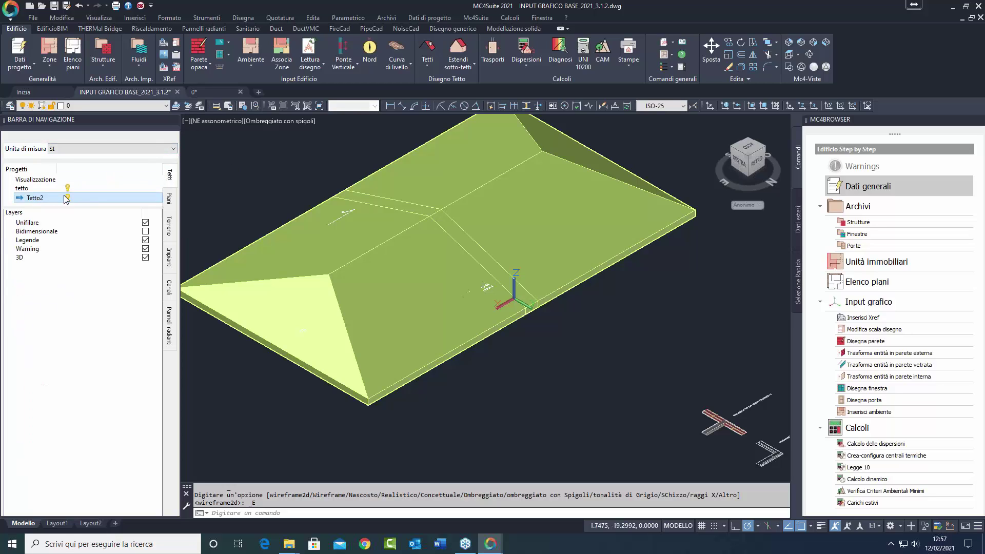
pyautogui.click(463, 65)
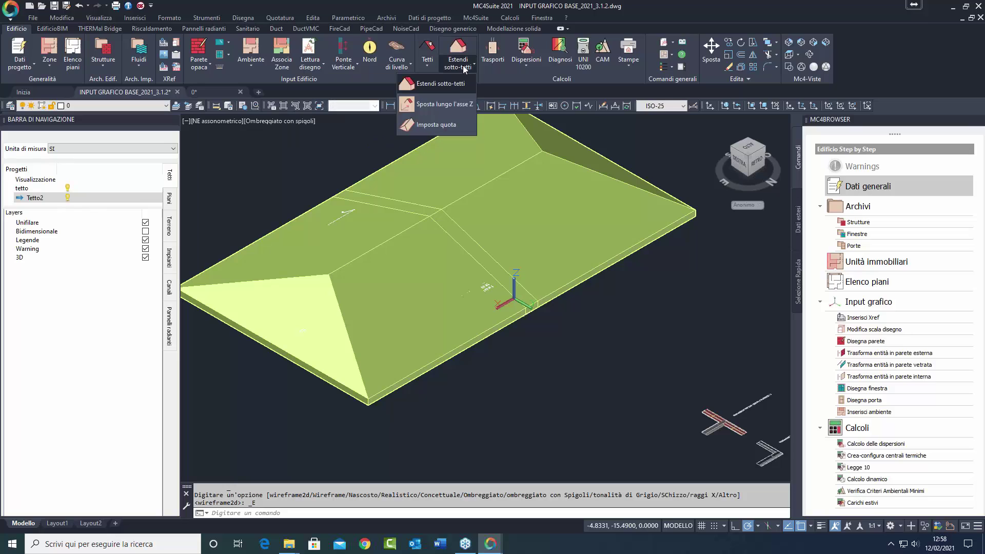
pyautogui.click(454, 106)
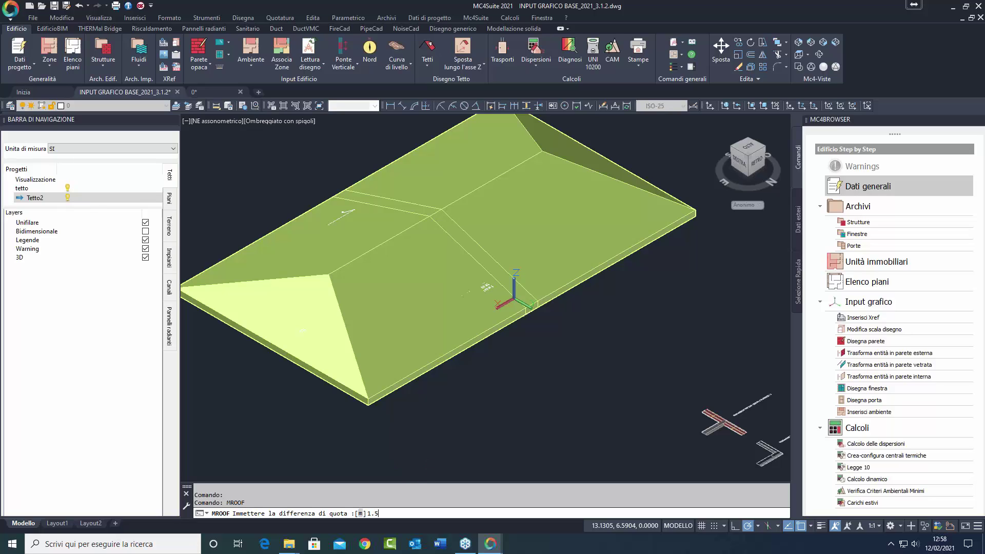
pyautogui.press('Return')
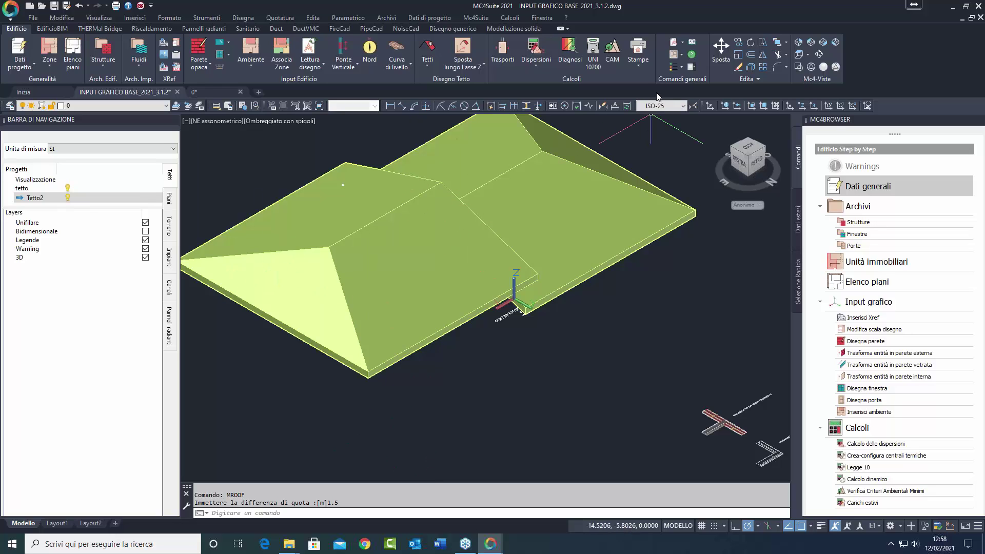
# Inspect the offset roofs from the south-east and south-west isometric views, and display floor P2 again beneath them.
pyautogui.click(823, 42)
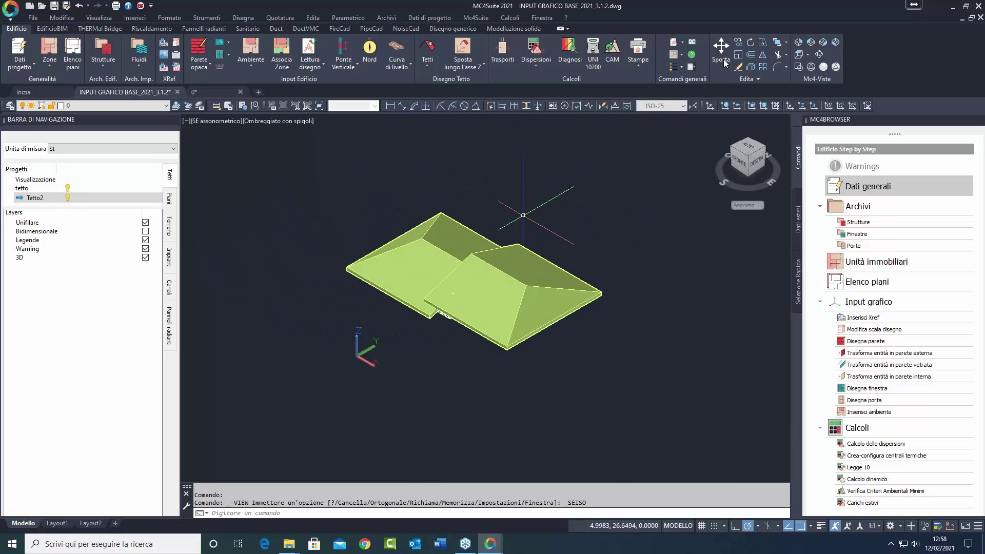
pyautogui.click(835, 42)
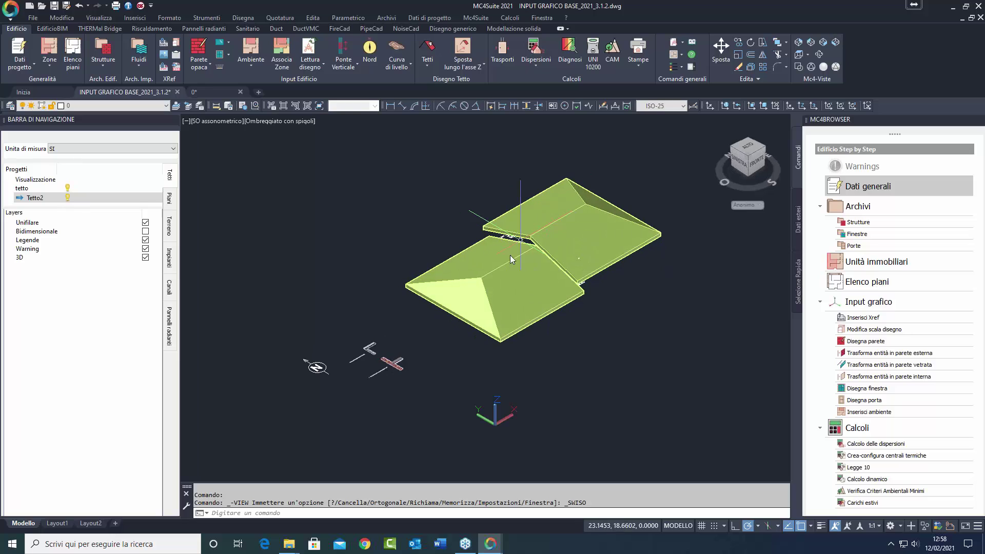
pyautogui.click(169, 199)
pyautogui.click(68, 216)
pyautogui.scroll(3, 592, 274)
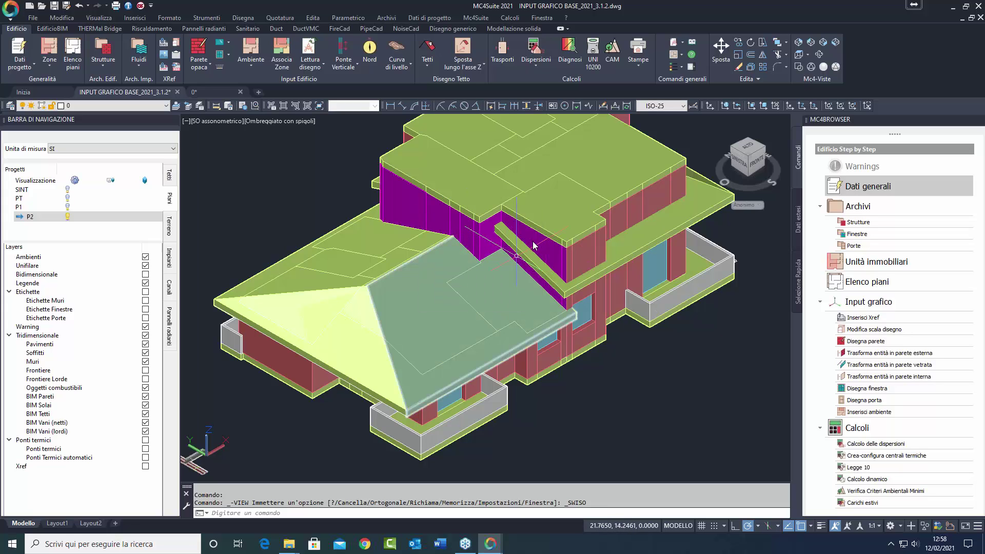
# Return to the top view in 2D wireframe, and hide the roofs tetto and Tetto2.
pyautogui.click(798, 55)
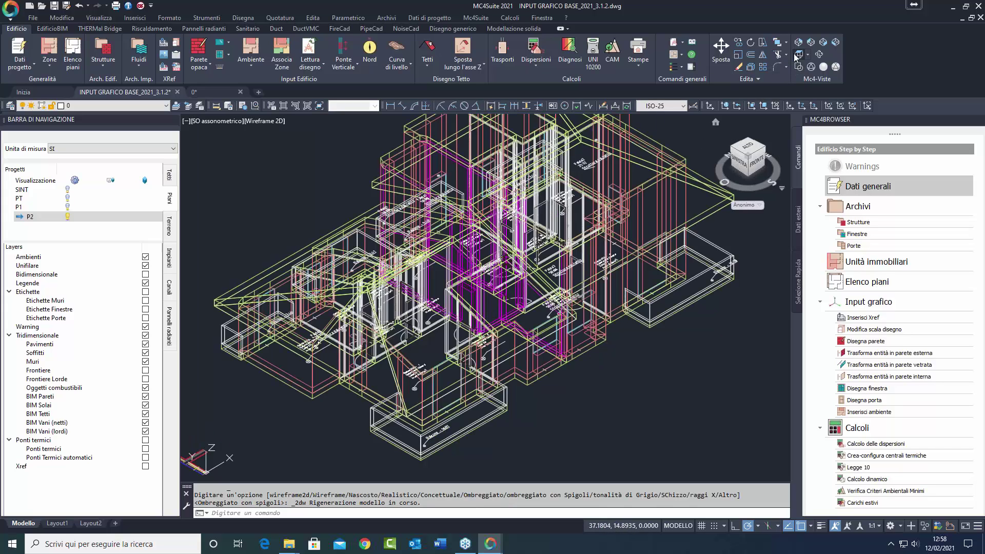
pyautogui.click(66, 217)
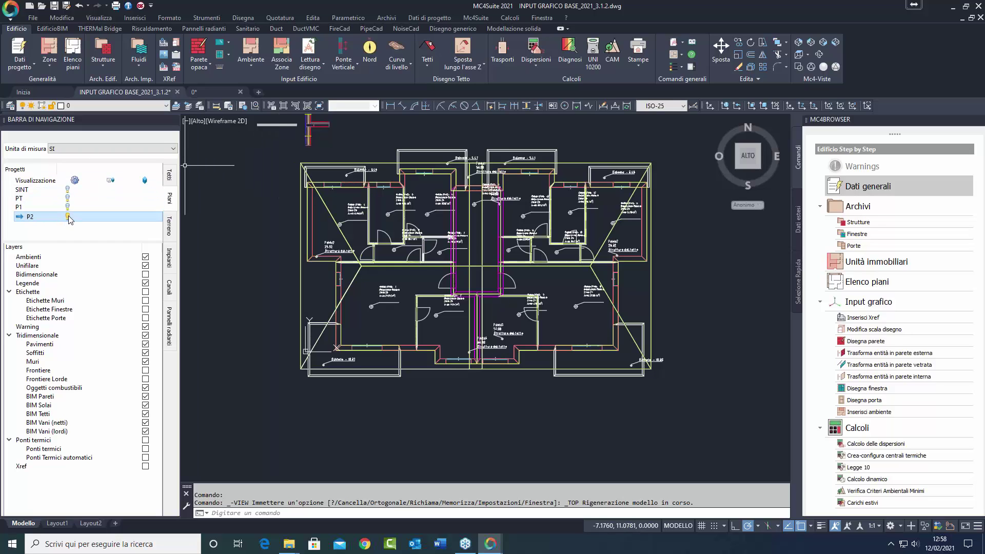
pyautogui.click(169, 176)
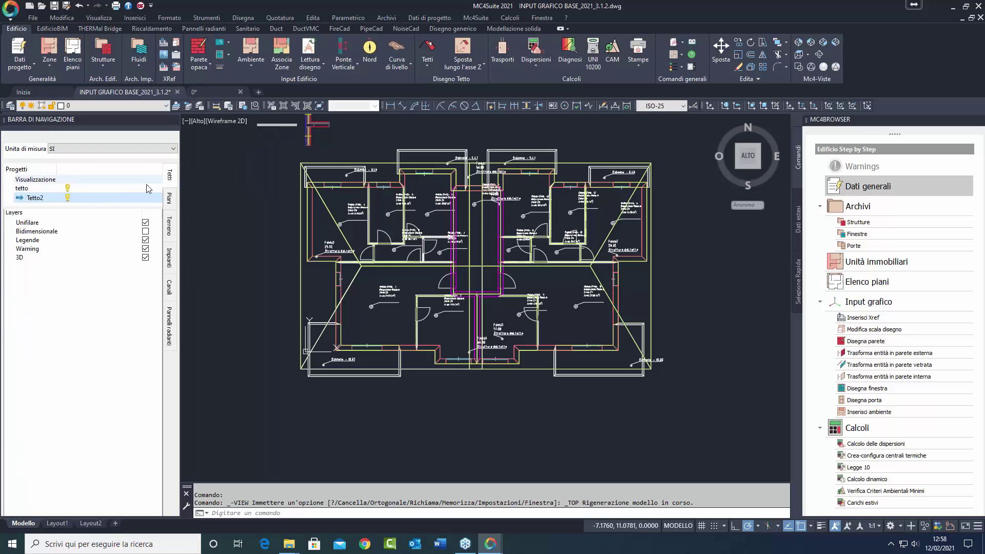
pyautogui.click(68, 198)
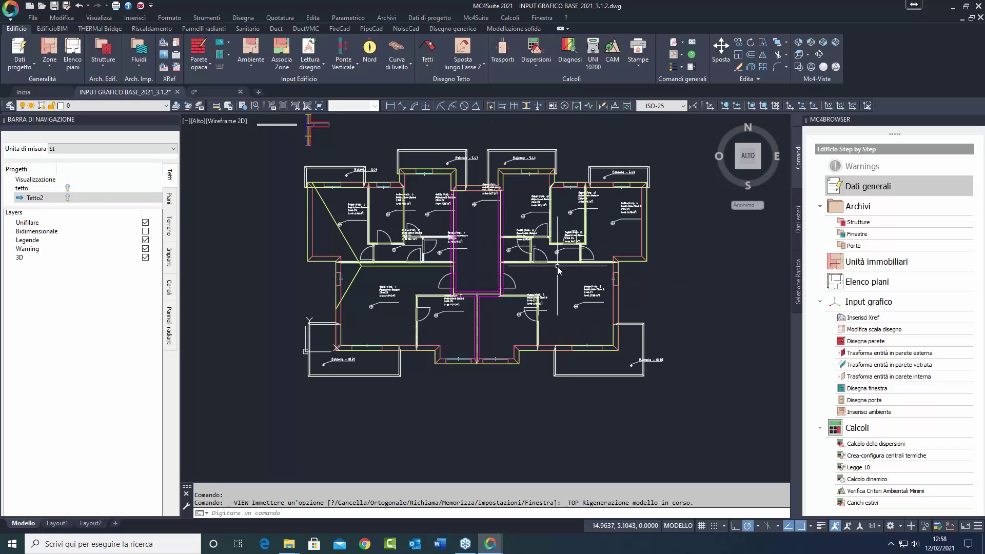
# Turn off the Tridimensionale layers for the floors while viewing the stairwell area of P2.
pyautogui.scroll(4, 476, 206)
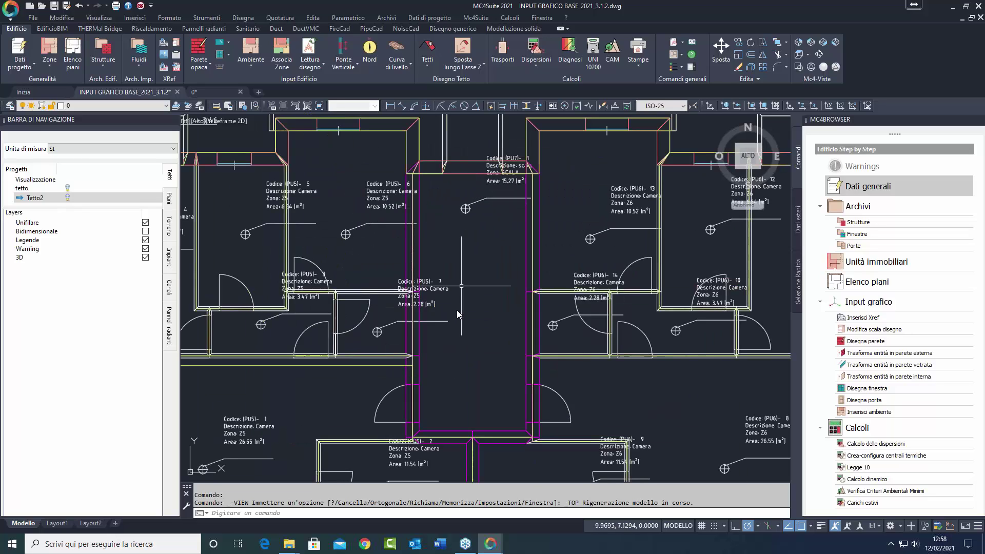
pyautogui.click(169, 198)
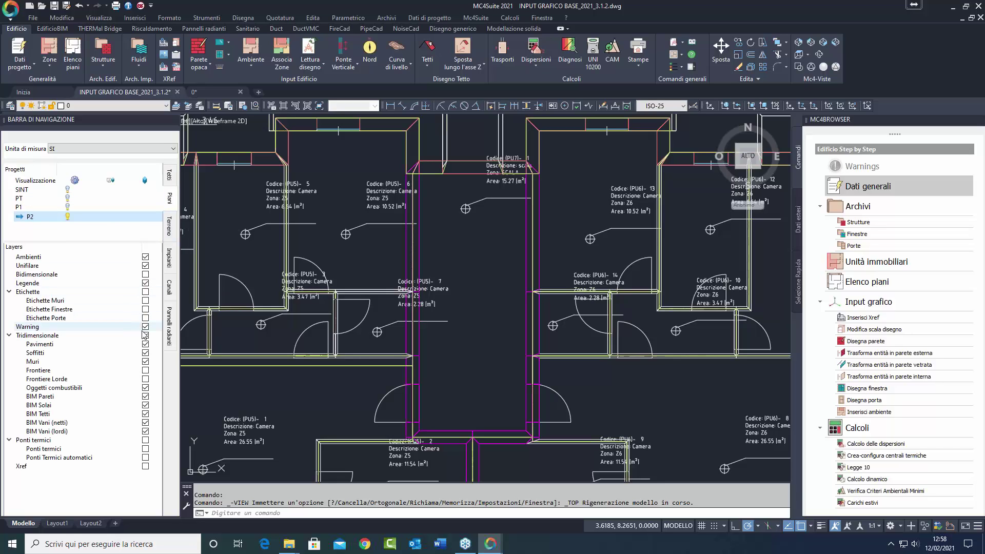
pyautogui.click(145, 334)
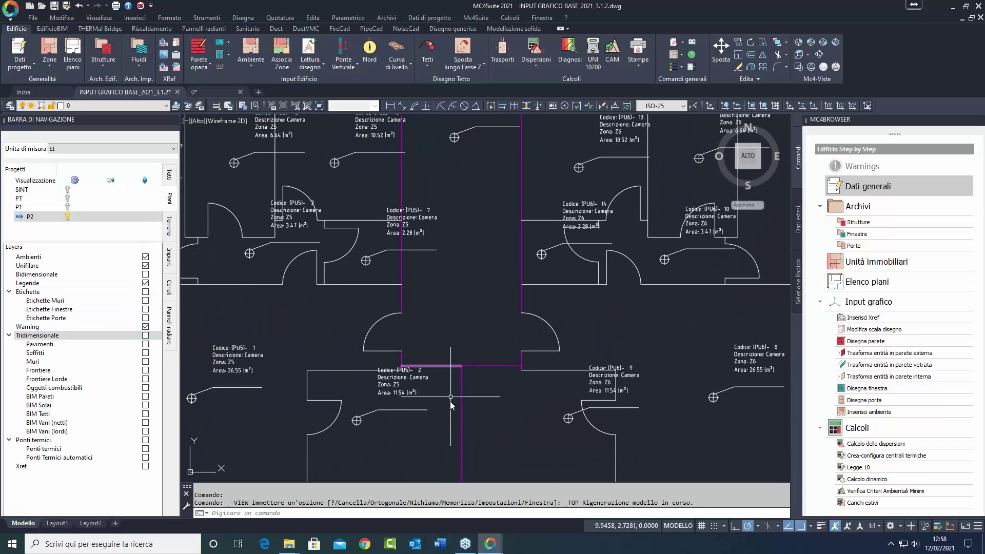
# Stretch the central dividing wall of floor P2 up through the stairwell to its far wall, splitting the stairwell in two.
pyautogui.click(462, 398)
pyautogui.click(462, 368)
pyautogui.click(461, 366)
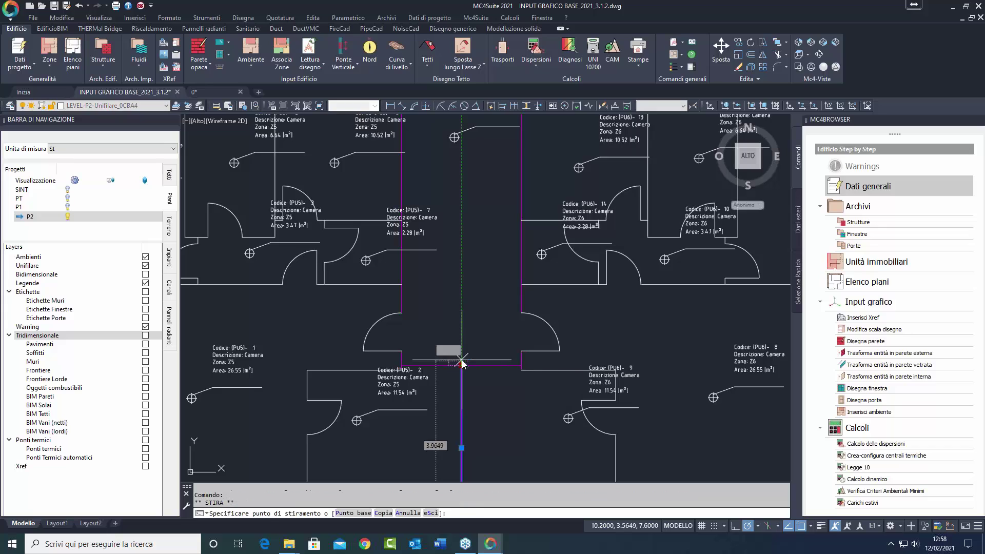
pyautogui.scroll(-3, 462, 367)
pyautogui.press('Escape')
pyautogui.press('Escape')
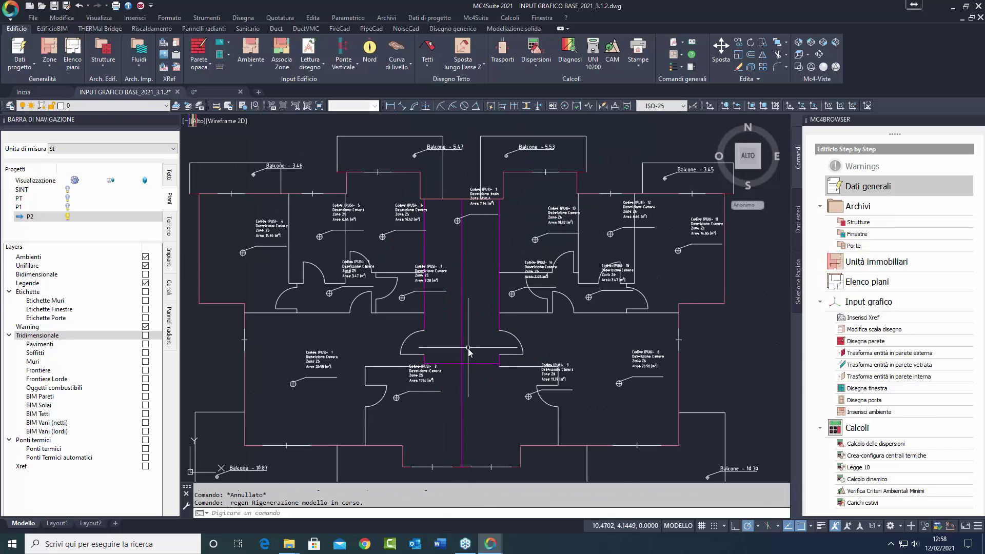
pyautogui.scroll(3, 467, 240)
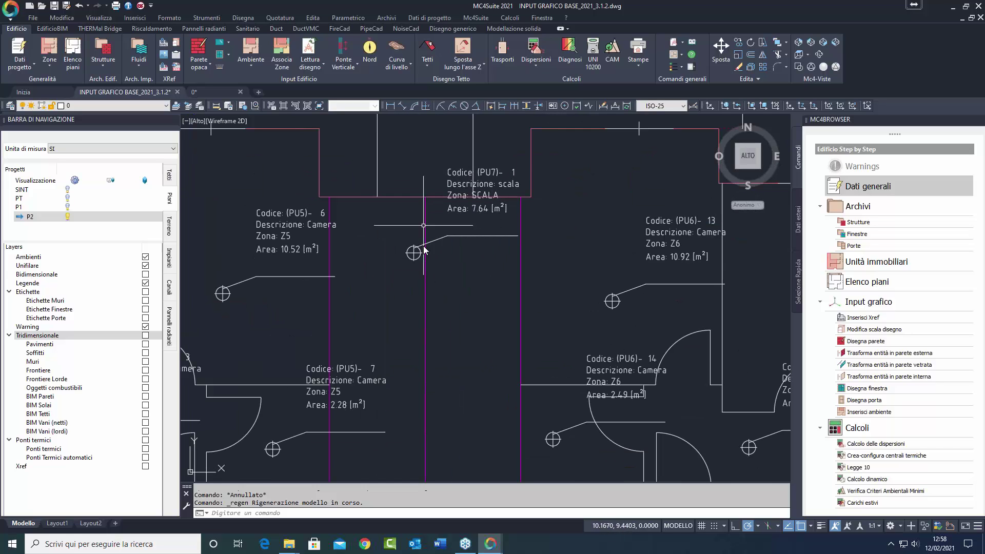
# Insert an aggregated room (Ambiente aggregato) described as Scala in the stairwell's east half, and aggregate it to the existing stair room.
pyautogui.scroll(-4, 424, 251)
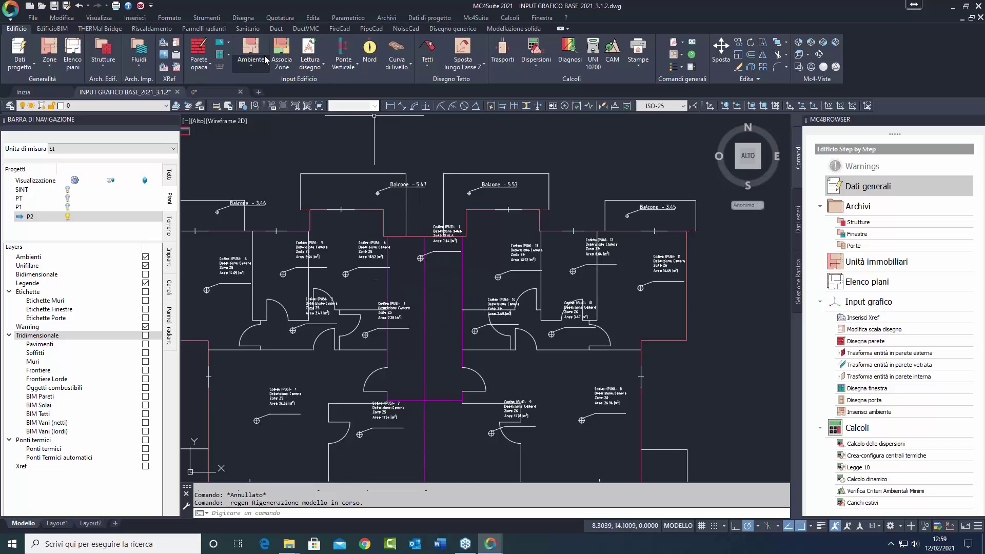
pyautogui.click(259, 69)
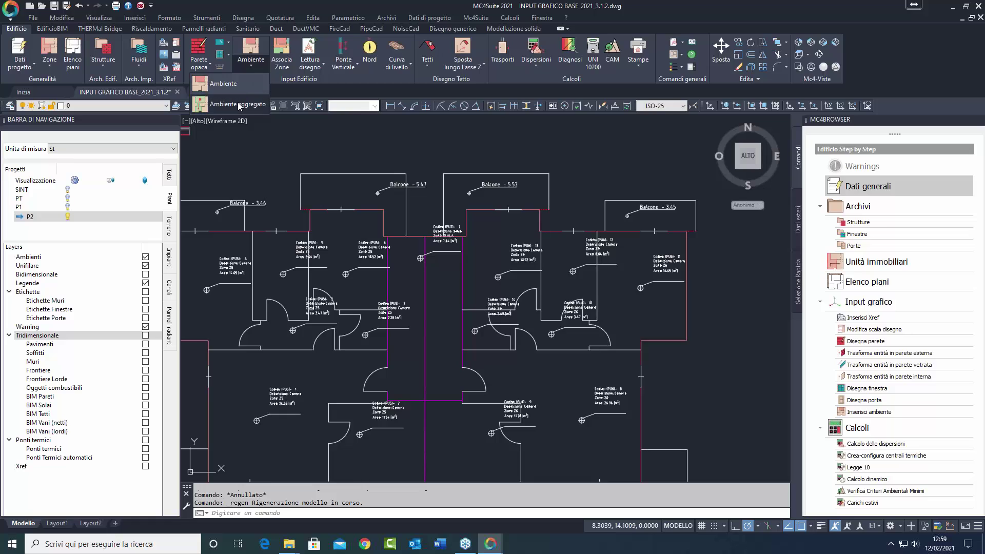
pyautogui.click(226, 105)
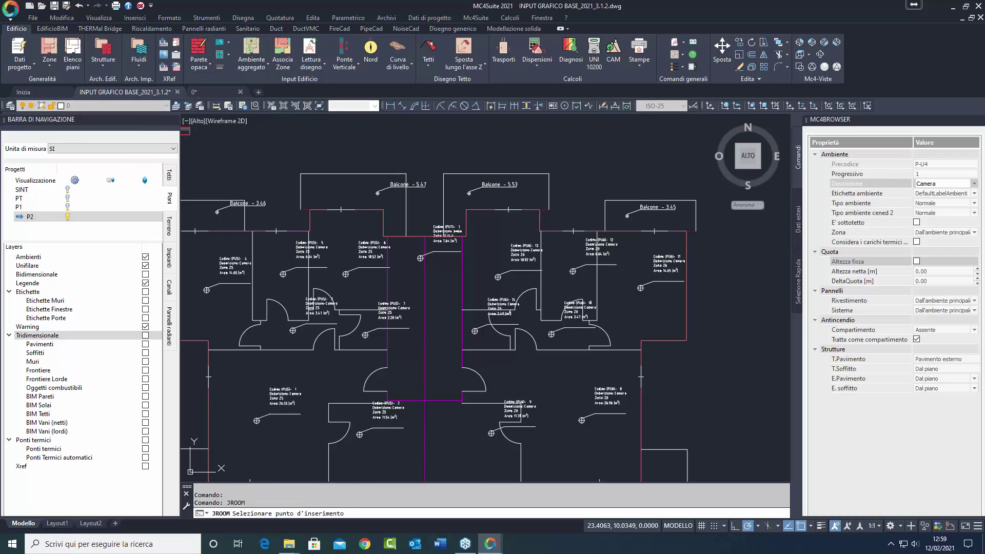
pyautogui.click(916, 184)
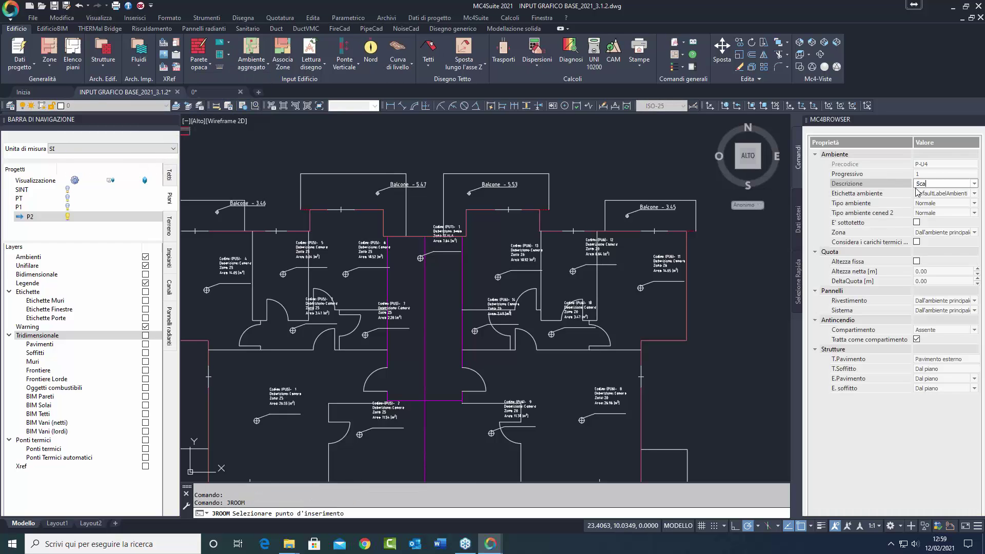
pyautogui.write('Scala')
pyautogui.press('Return')
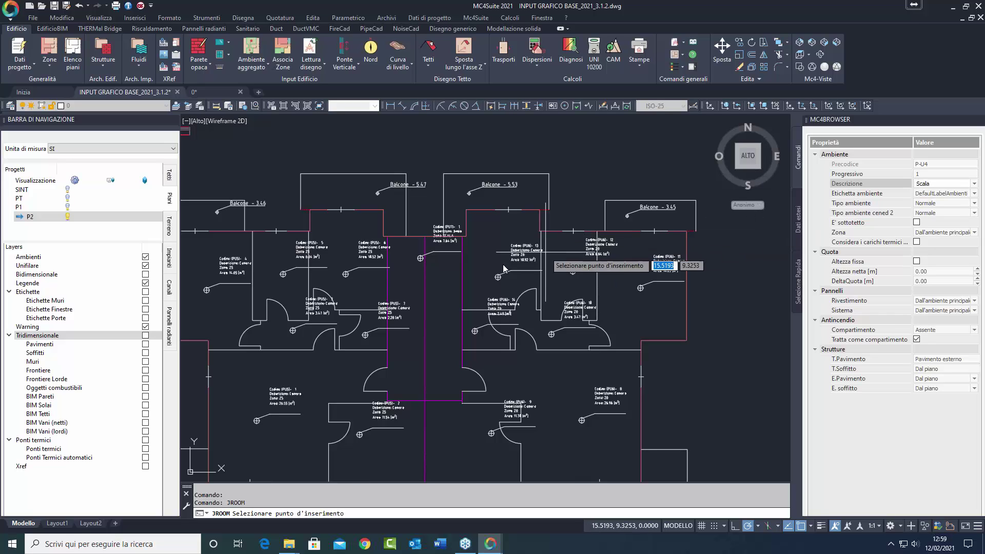
pyautogui.click(439, 273)
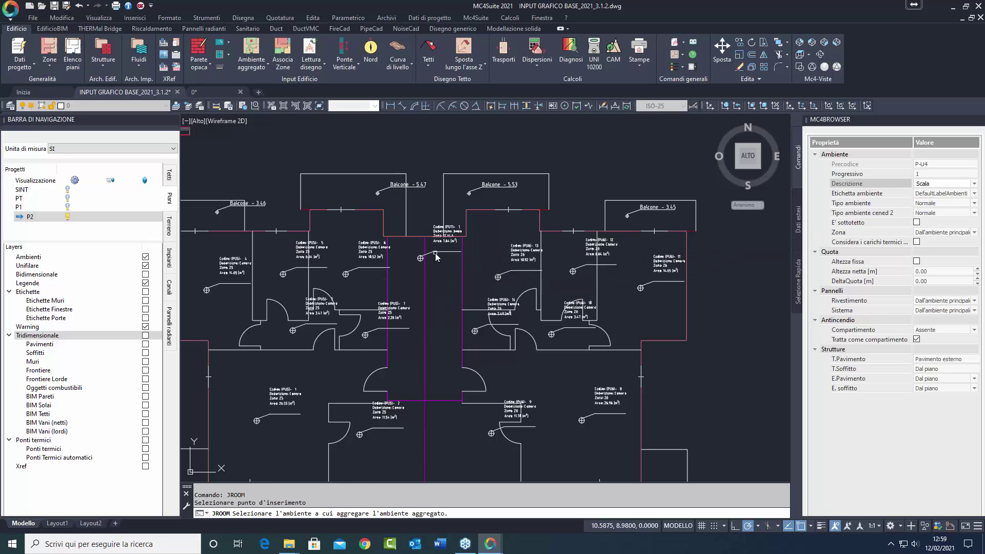
pyautogui.click(435, 252)
pyautogui.press('Escape')
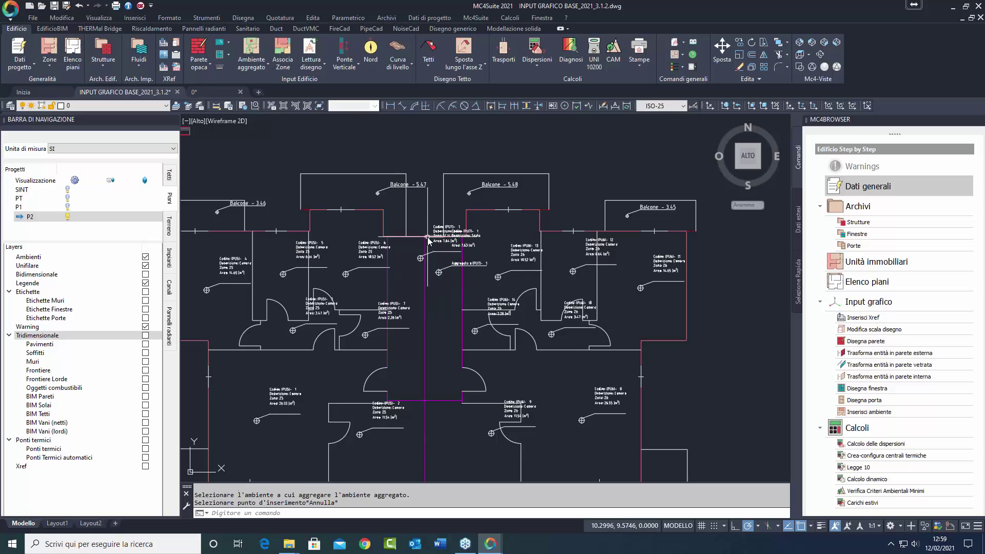
# Display roofs tetto and Tetto2 over floor P2, and inspect them in the south-west isometric view shaded with edges.
pyautogui.scroll(-2, 421, 430)
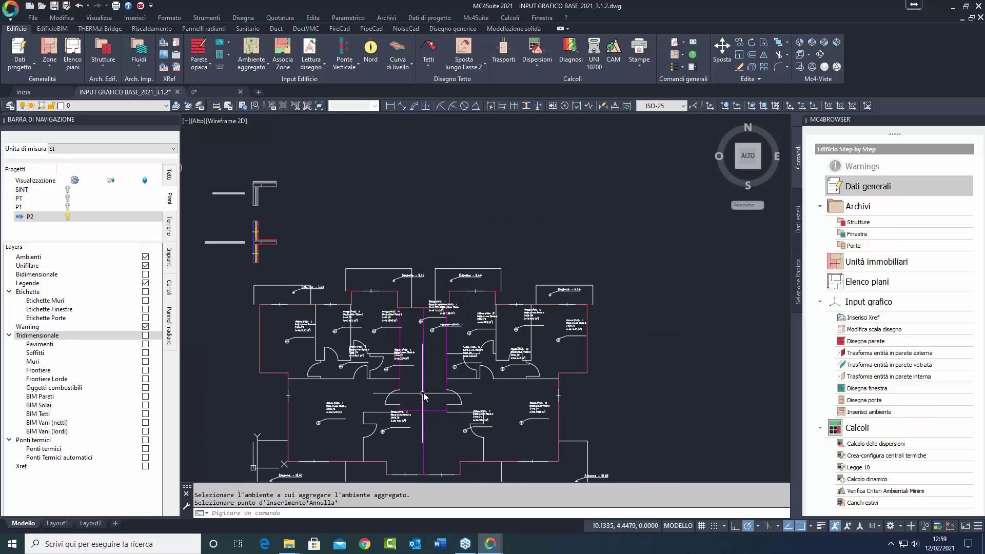
pyautogui.moveTo(424, 396); pyautogui.dragTo(438, 300, button='middle')
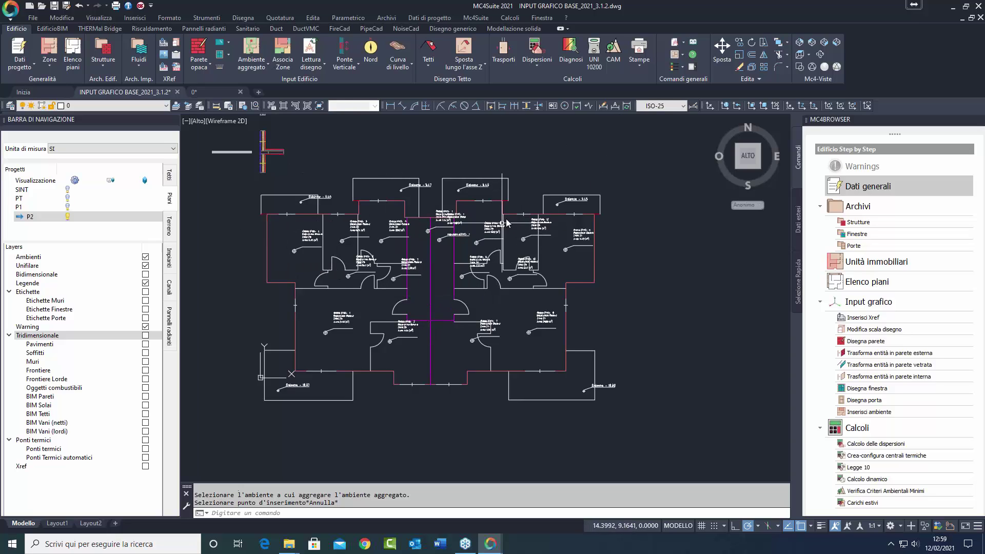
pyautogui.click(169, 176)
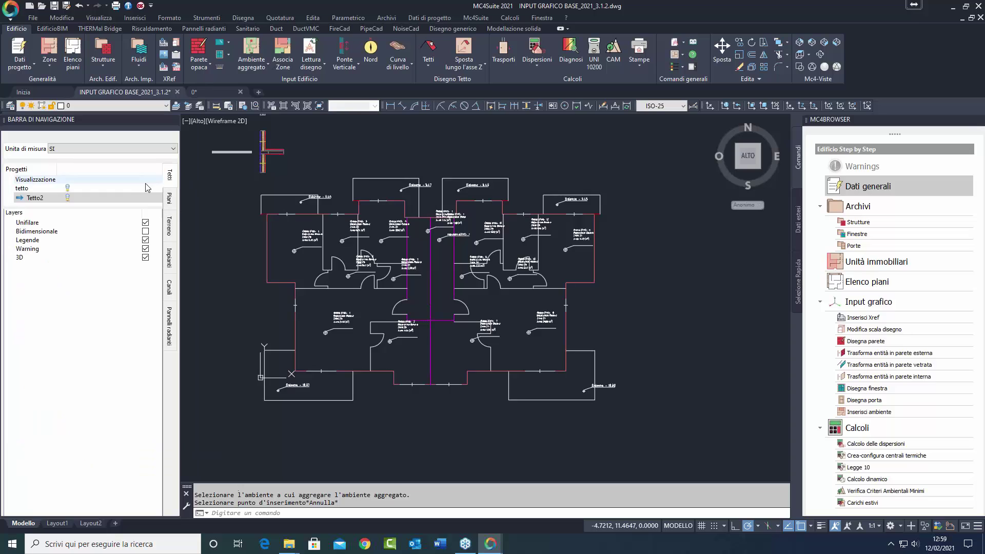
pyautogui.click(67, 197)
pyautogui.click(67, 189)
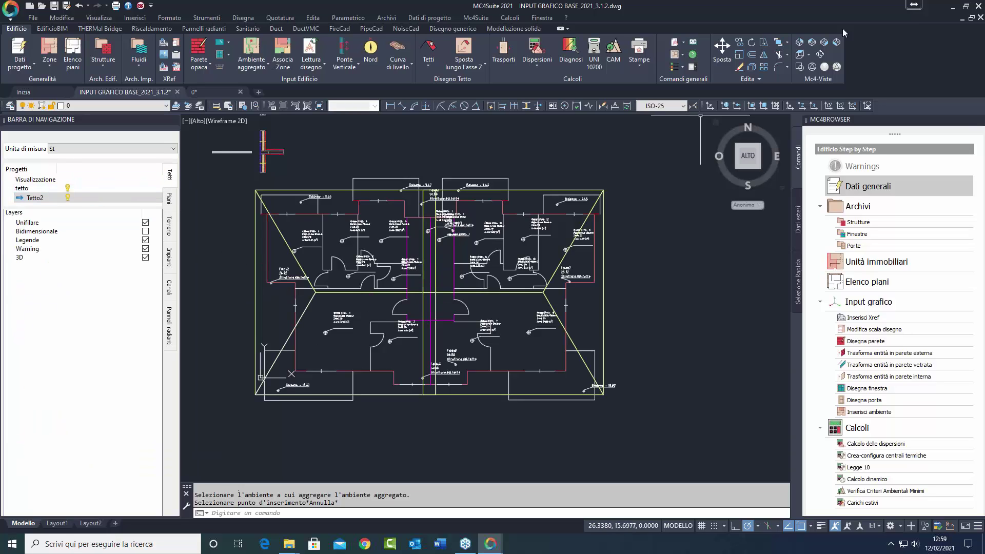
pyautogui.click(823, 43)
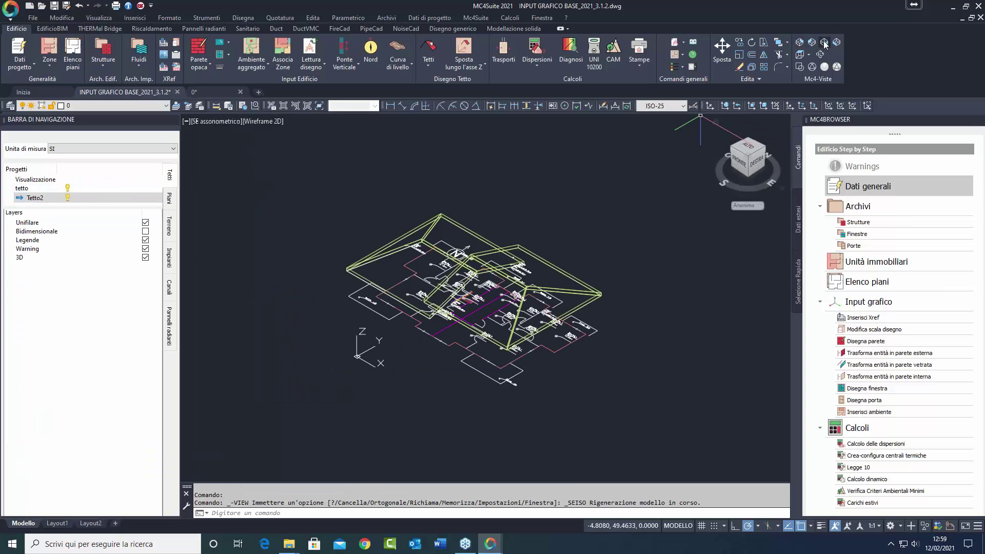
pyautogui.click(837, 43)
pyautogui.scroll(5, 627, 143)
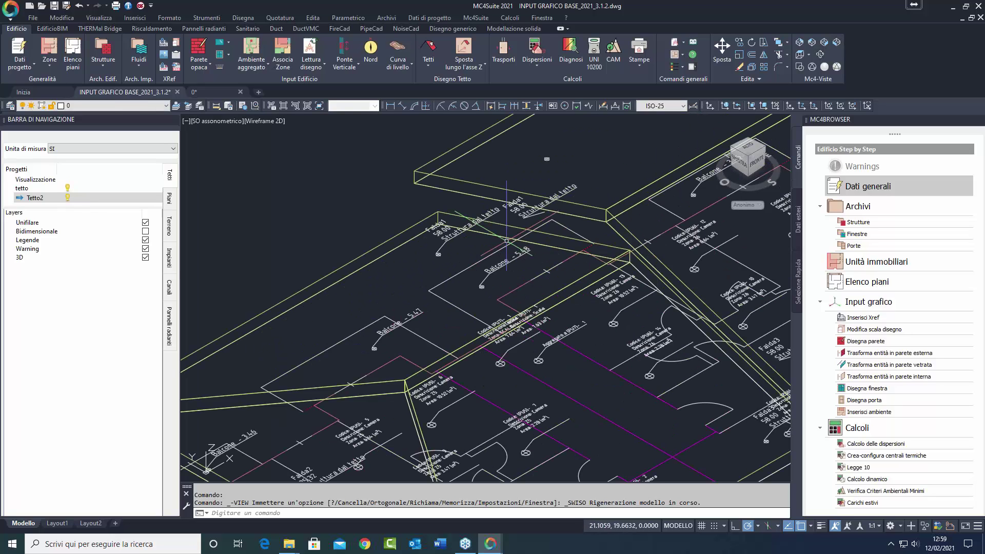
pyautogui.click(837, 66)
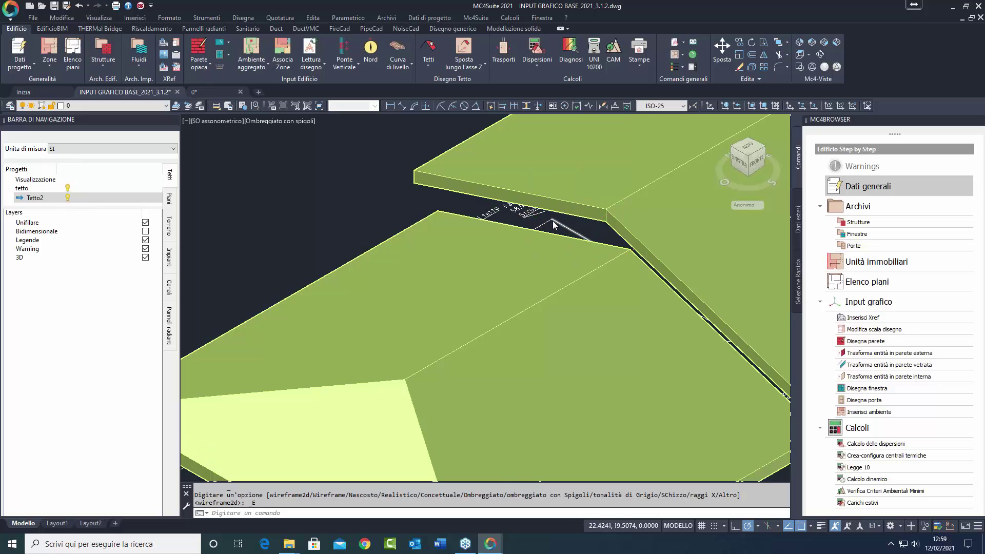
pyautogui.scroll(-5, 500, 255)
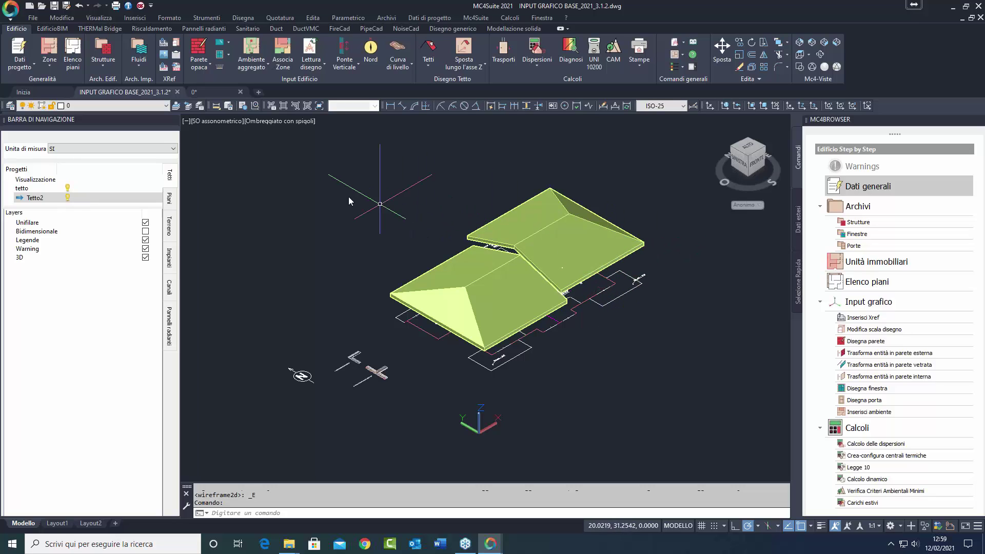
# Mark floor P2 as an attic (Sottotetto) in the floor list, and apply the change.
pyautogui.click(74, 51)
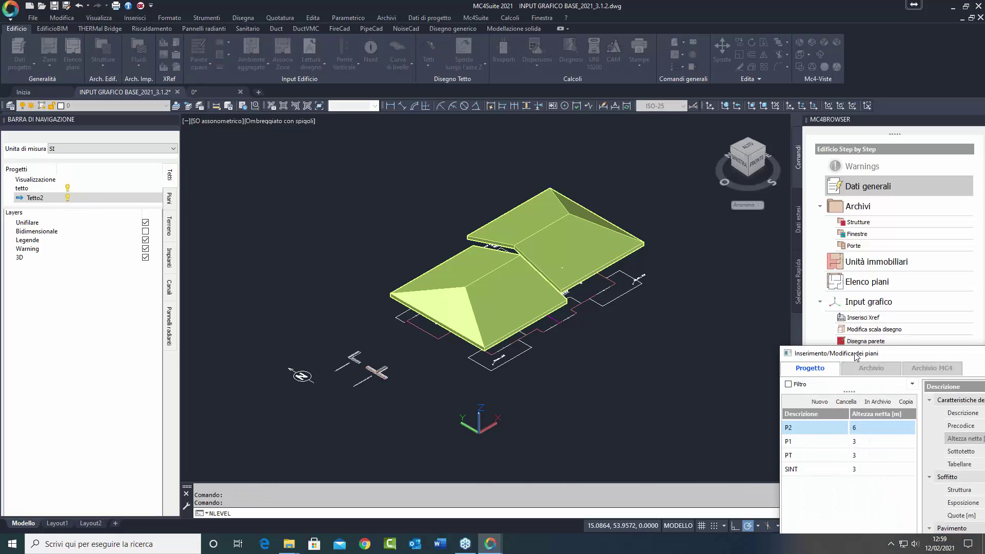
pyautogui.moveTo(855, 357); pyautogui.dragTo(286, 59)
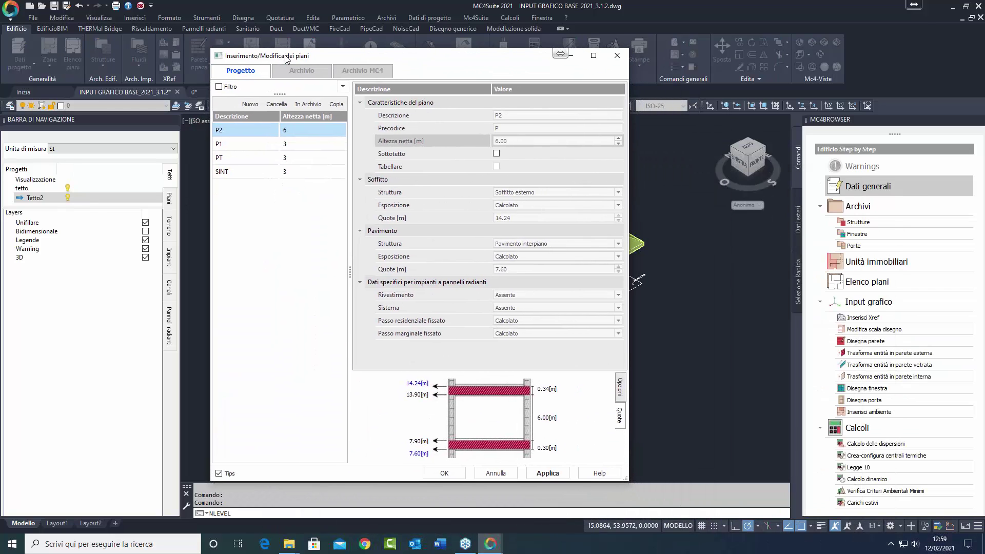
pyautogui.click(229, 132)
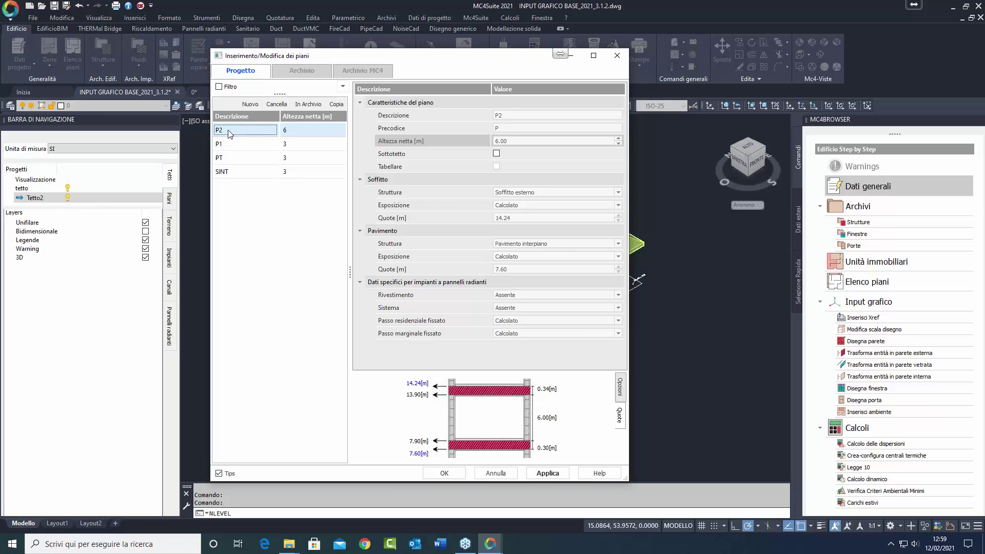
pyautogui.click(496, 154)
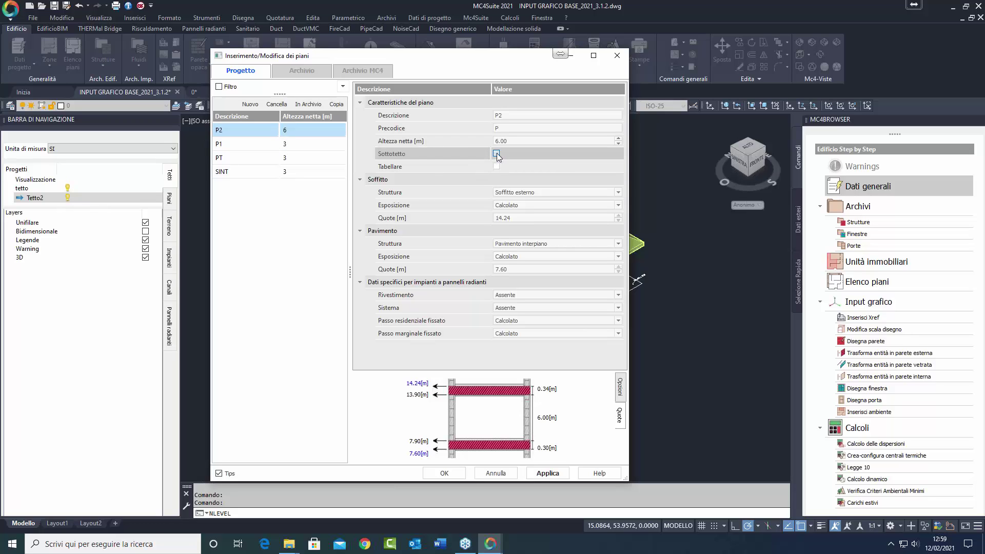
pyautogui.click(548, 474)
pyautogui.click(444, 473)
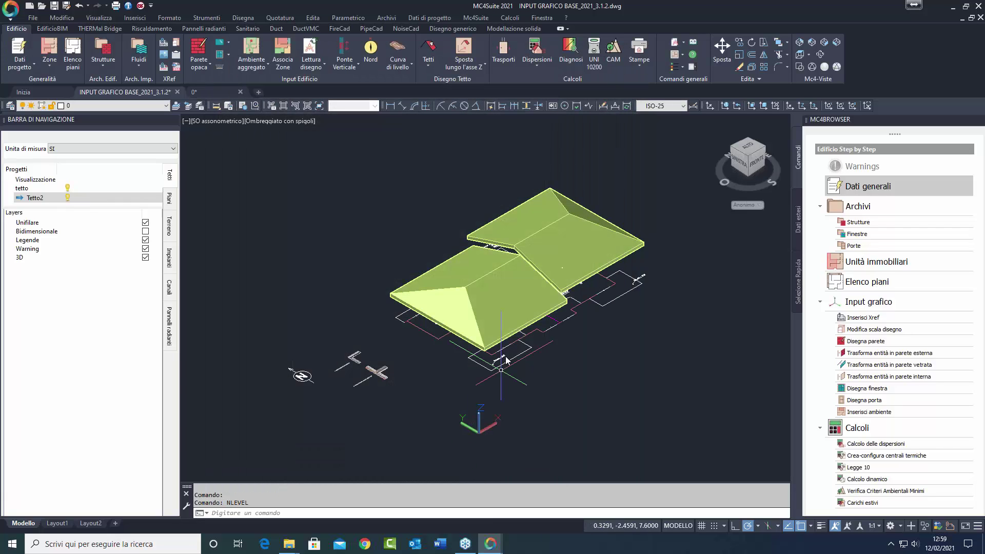
# Hide roofs Tetto2 and tetto, and turn on the Tridimensionale layers for floor P2.
pyautogui.click(67, 197)
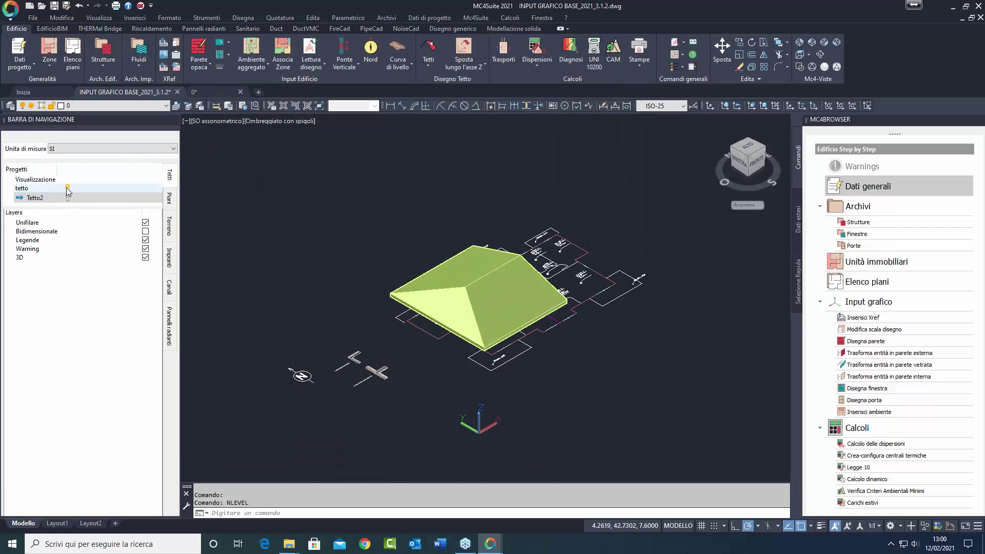
pyautogui.click(67, 188)
pyautogui.click(169, 198)
pyautogui.click(68, 216)
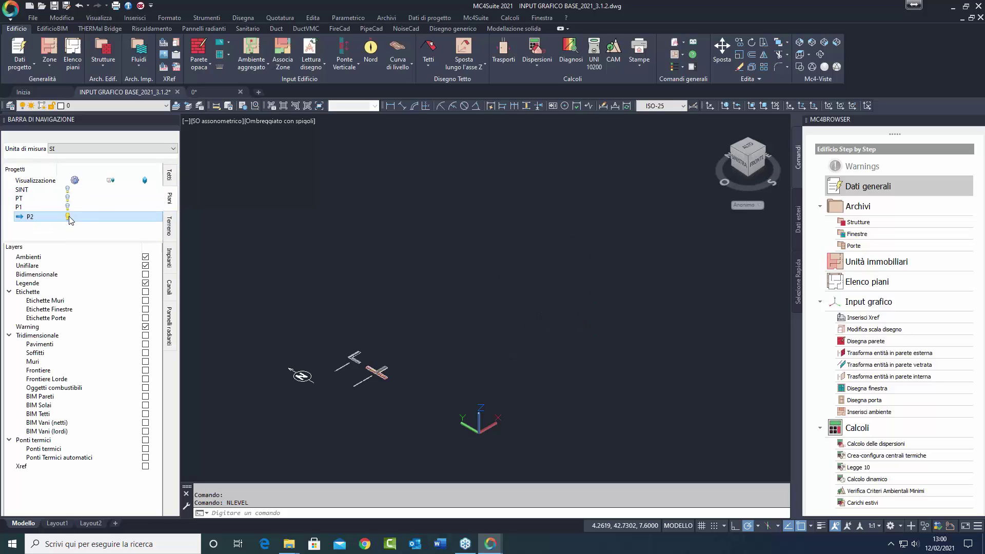
pyautogui.click(145, 334)
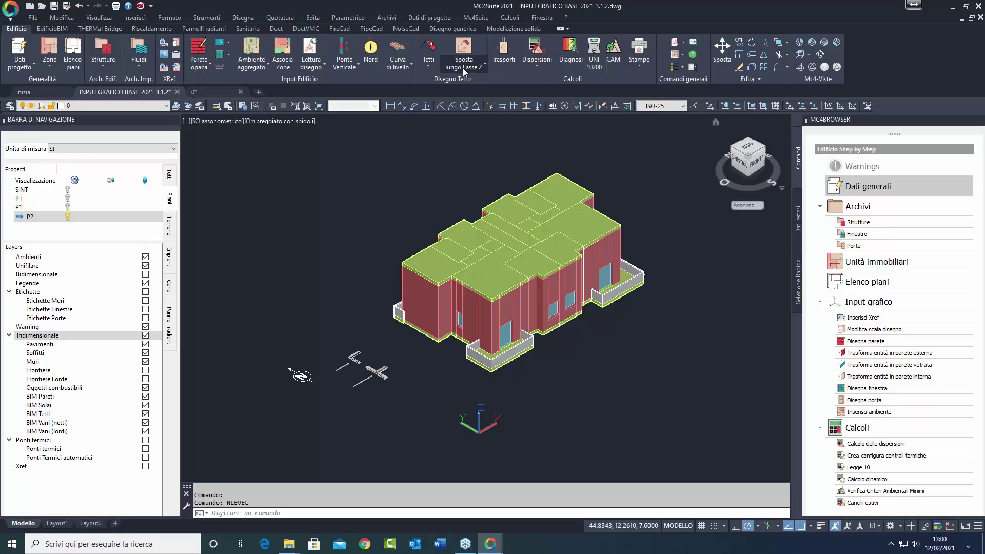
# Extend attic floor P2 to the sloping roofs with Estendi sotto-tetti, and start saving the drawing under another name.
pyautogui.click(428, 66)
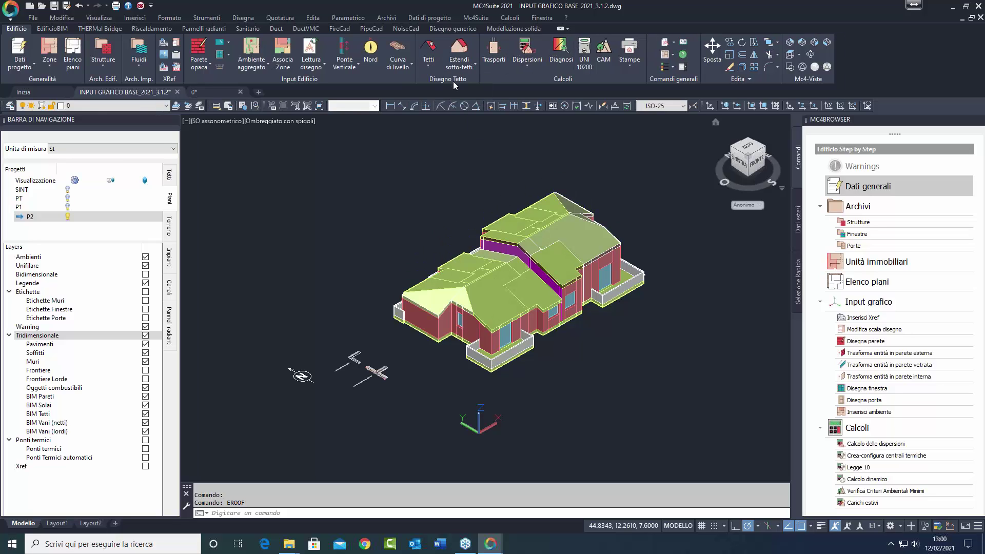
pyautogui.scroll(2, 487, 263)
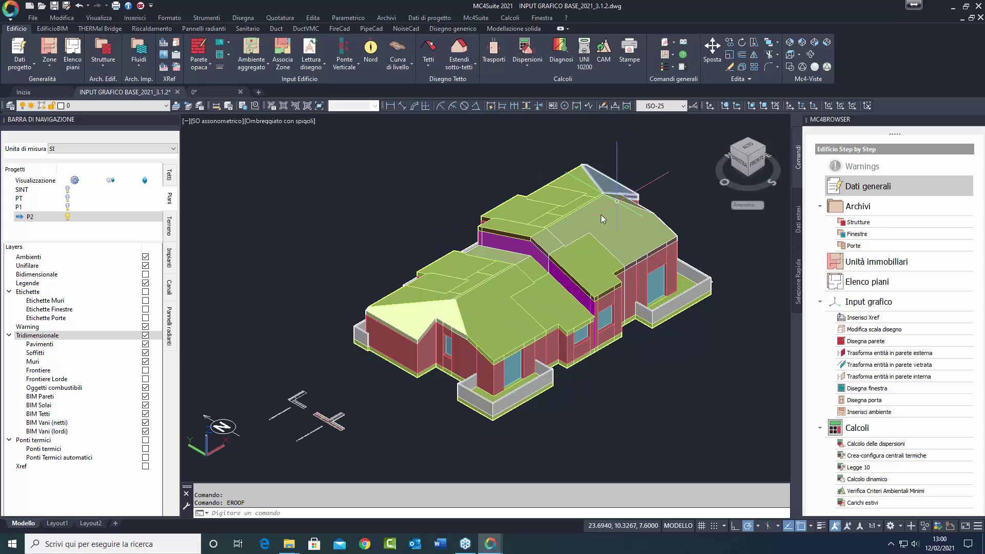
pyautogui.scroll(3, 456, 235)
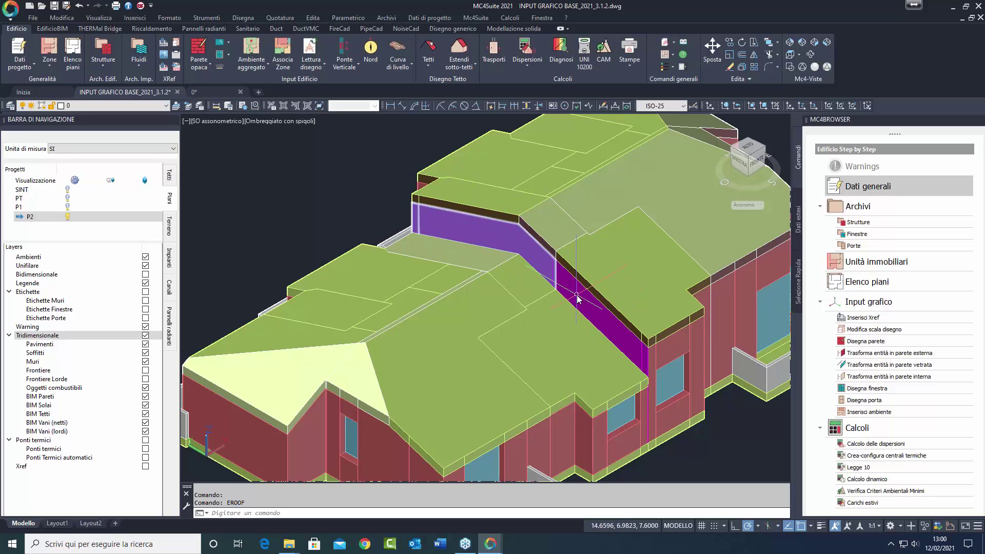
pyautogui.moveTo(577, 298)
pyautogui.scroll(-3, 518, 238)
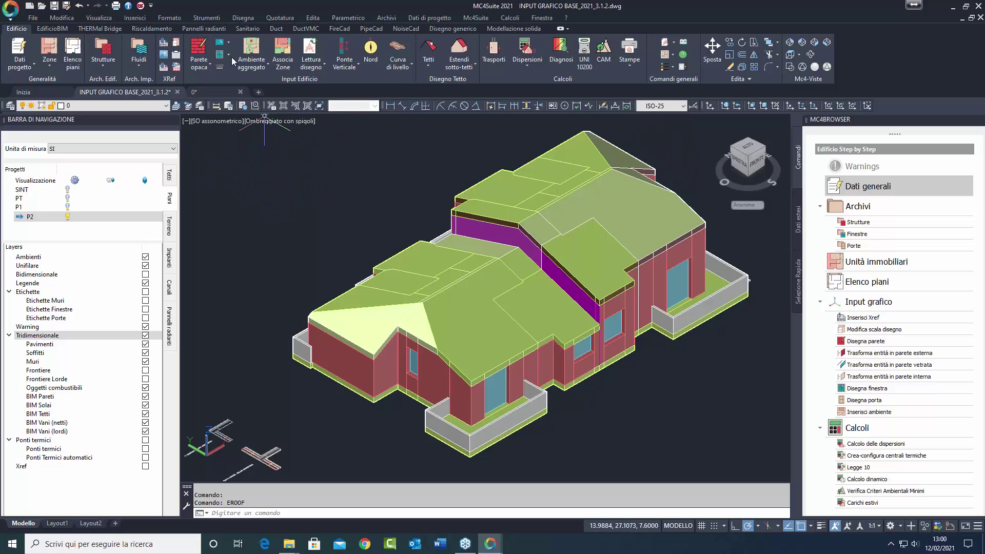
pyautogui.click(66, 7)
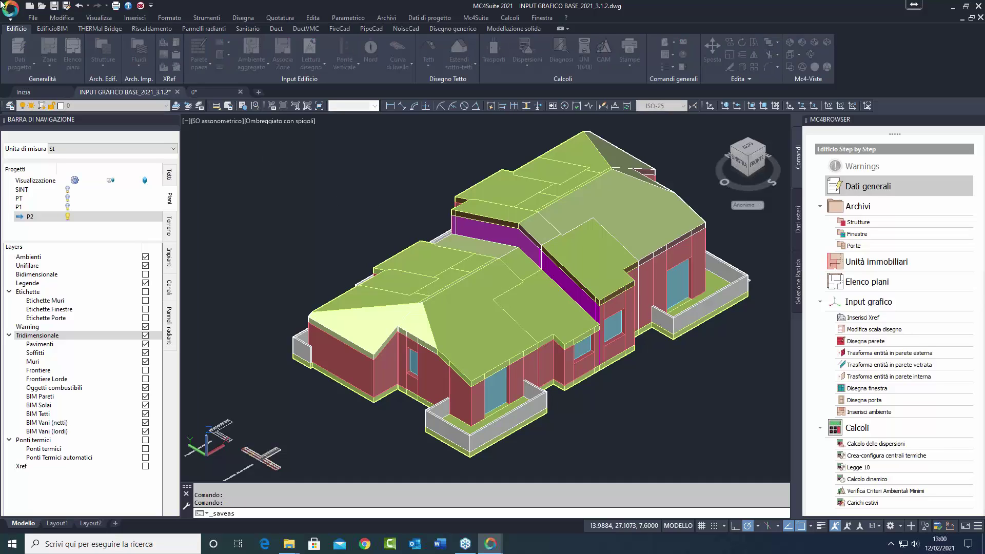
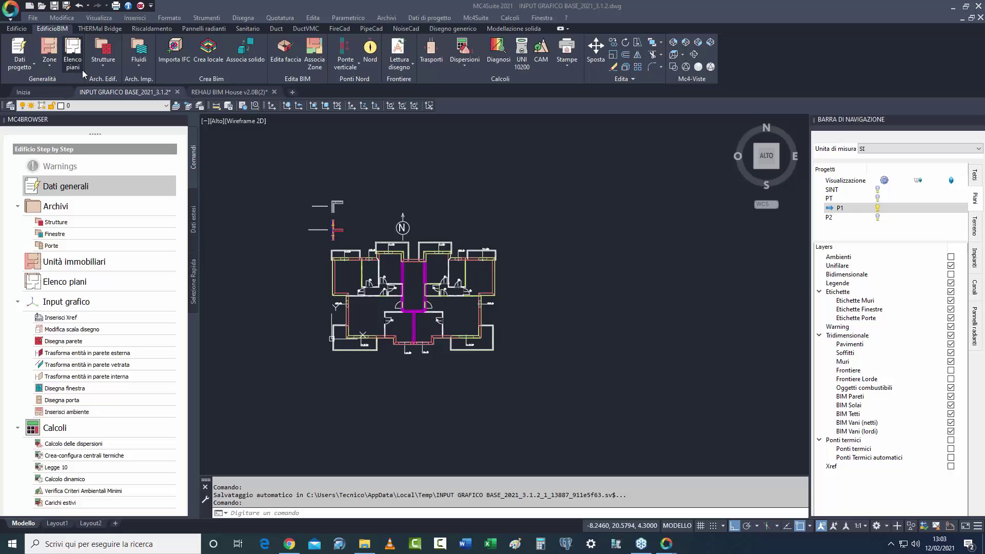
# Review the project's thermal bridge archive, and close it.
pyautogui.click(102, 66)
pyautogui.click(124, 180)
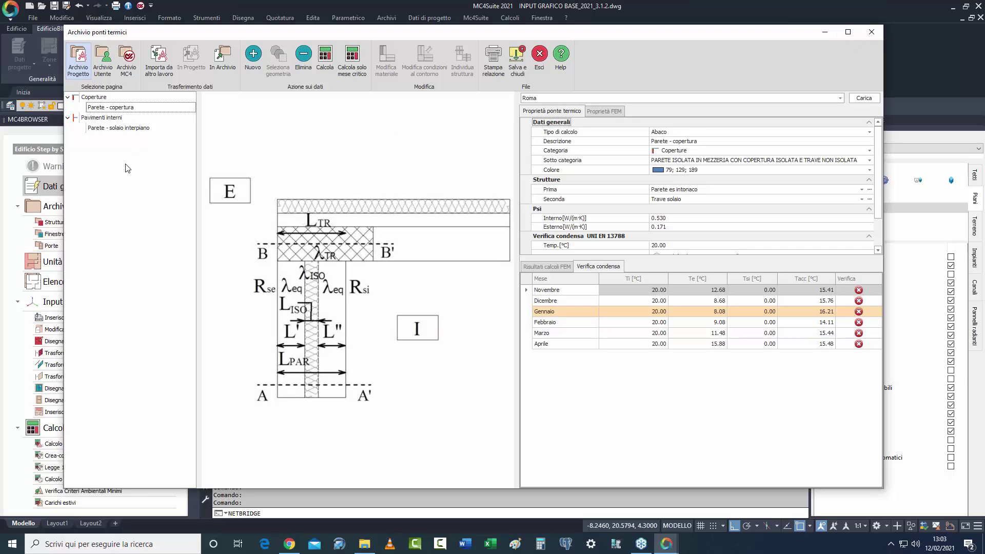
pyautogui.click(870, 32)
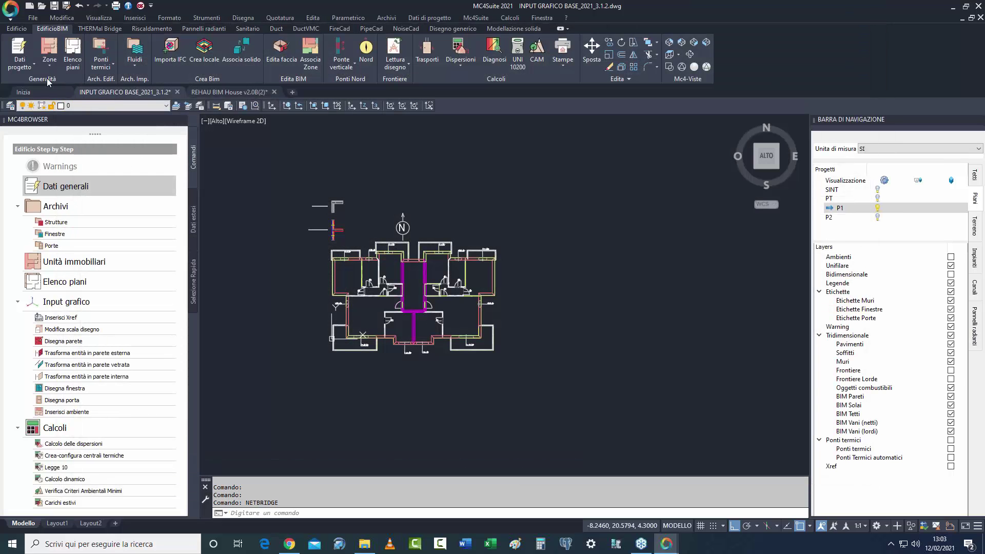
# Review the thermal bridges for project extraction in the general data's thermal loads settings, and close them without changes.
pyautogui.click(29, 66)
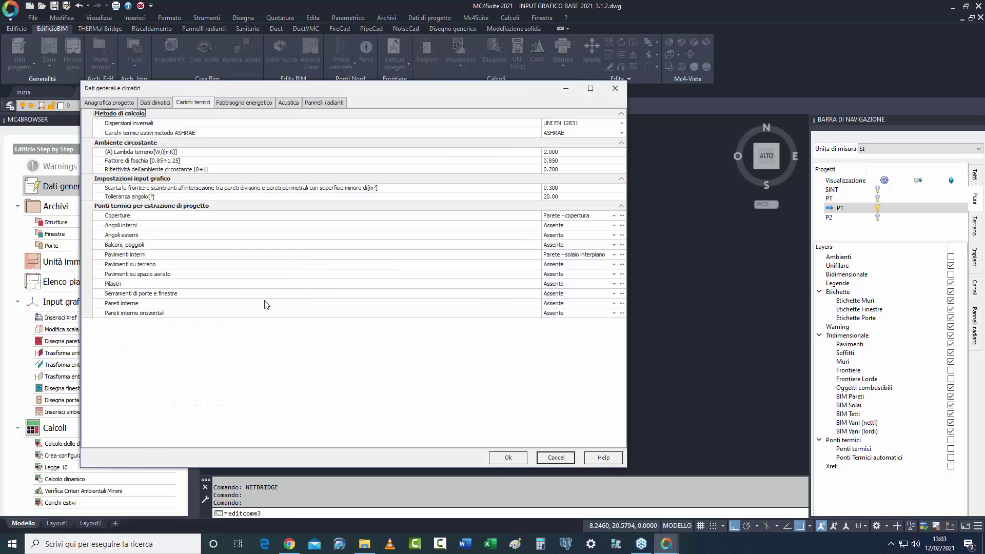
pyautogui.click(564, 294)
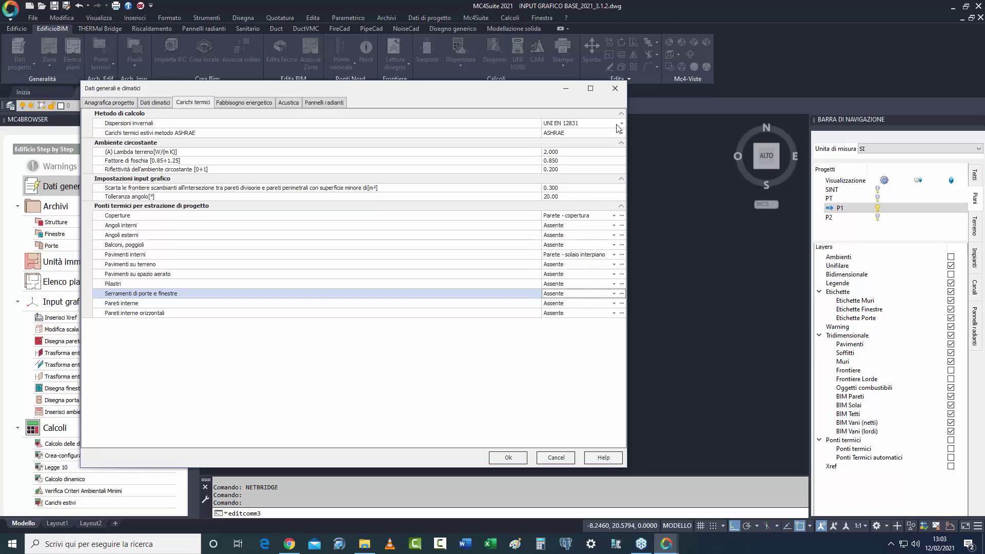
pyautogui.click(615, 88)
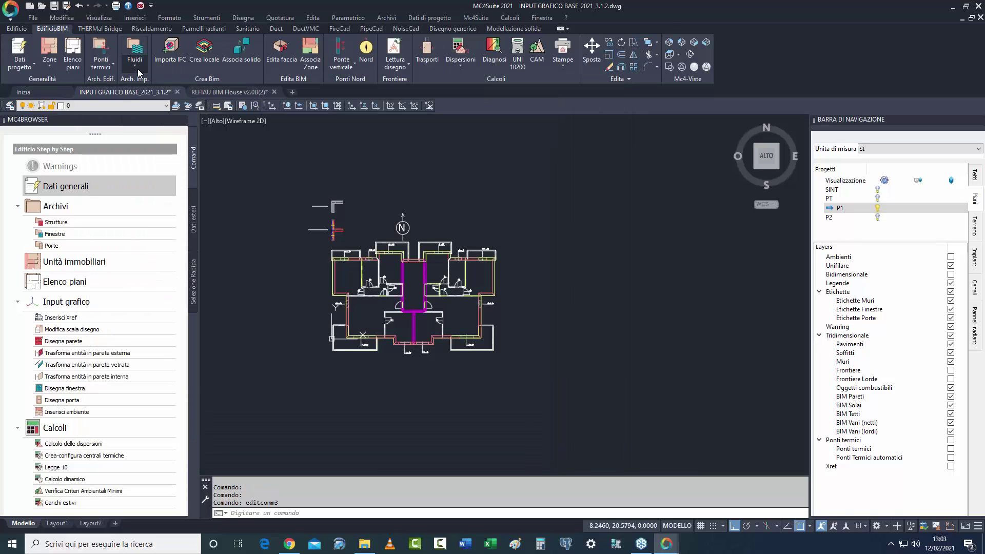
# Try the Default and Assente thermal bridge options on window PF1x2.35 in the project window archive, and cancel the changes.
pyautogui.click(134, 66)
pyautogui.click(101, 66)
pyautogui.click(115, 125)
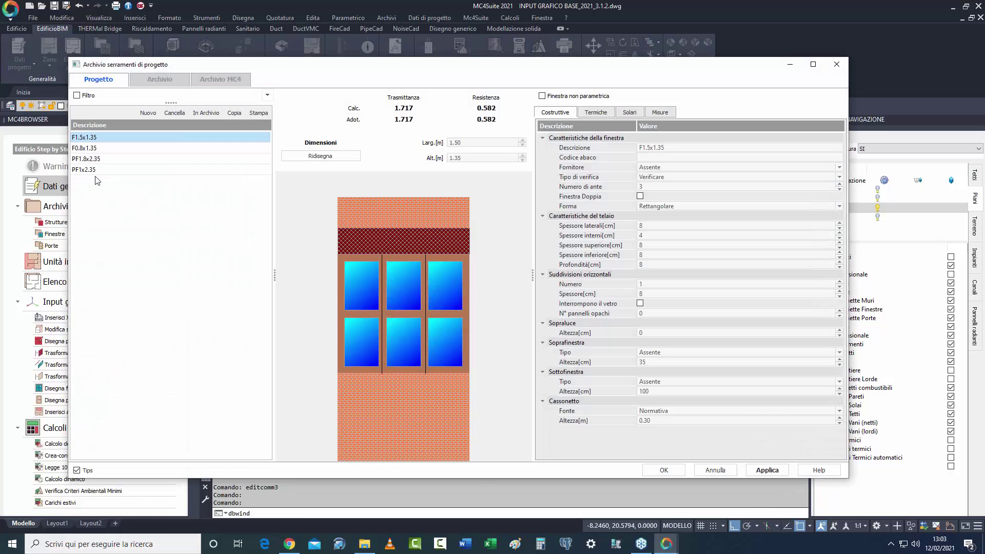
pyautogui.click(93, 171)
pyautogui.click(595, 112)
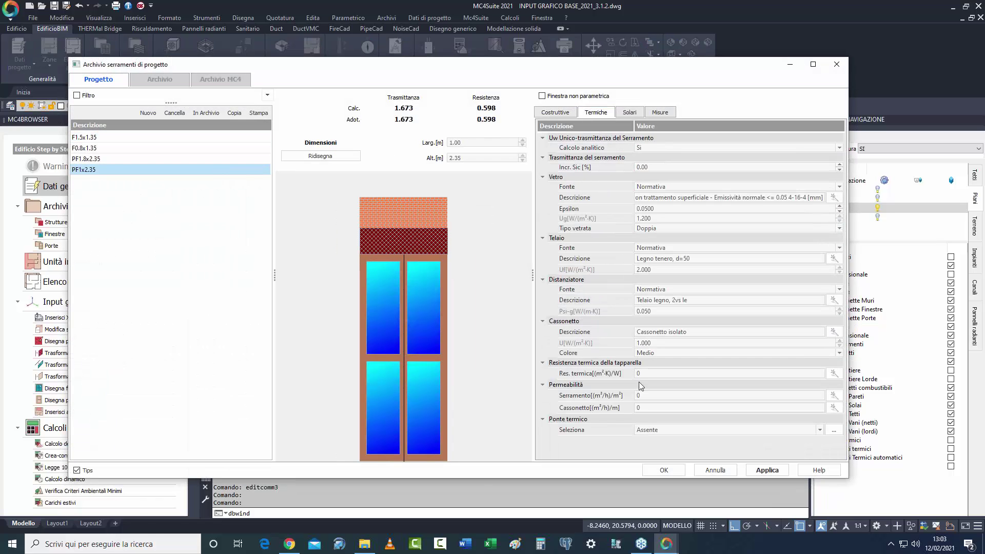
pyautogui.click(659, 429)
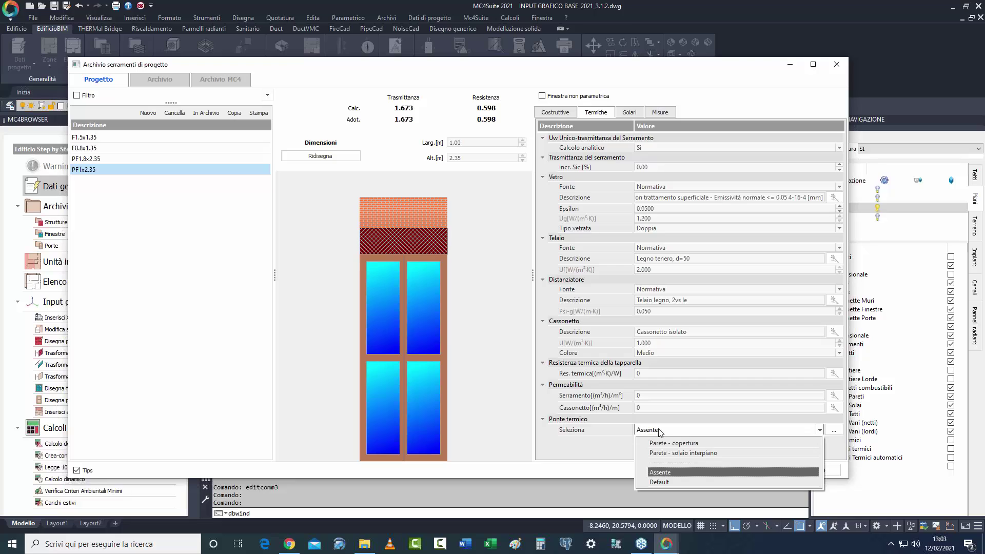
pyautogui.click(668, 482)
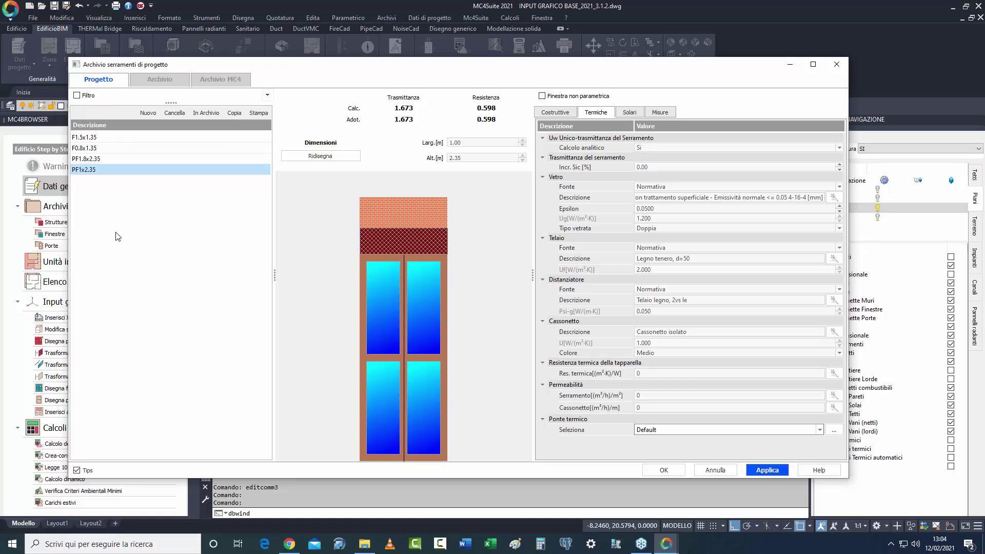
pyautogui.click(670, 432)
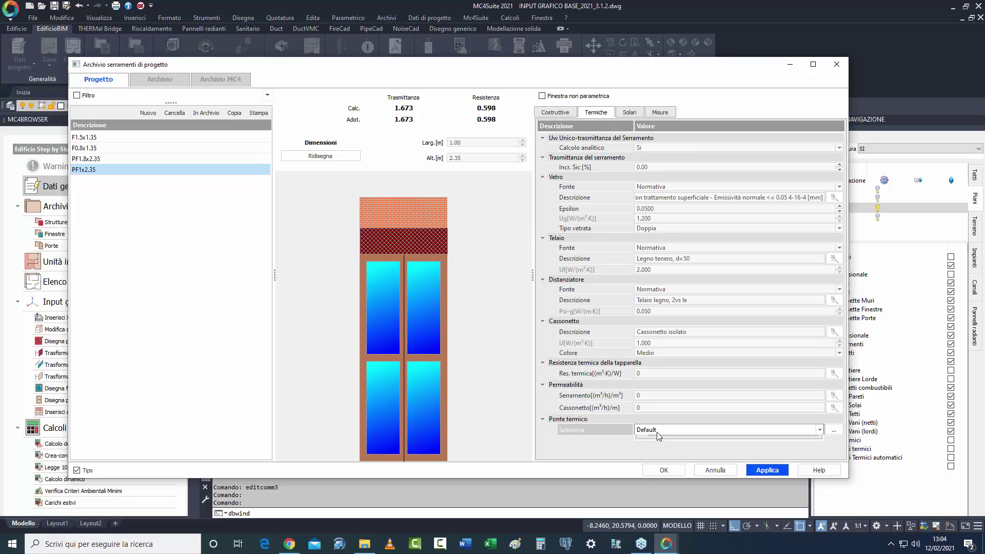
pyautogui.click(657, 433)
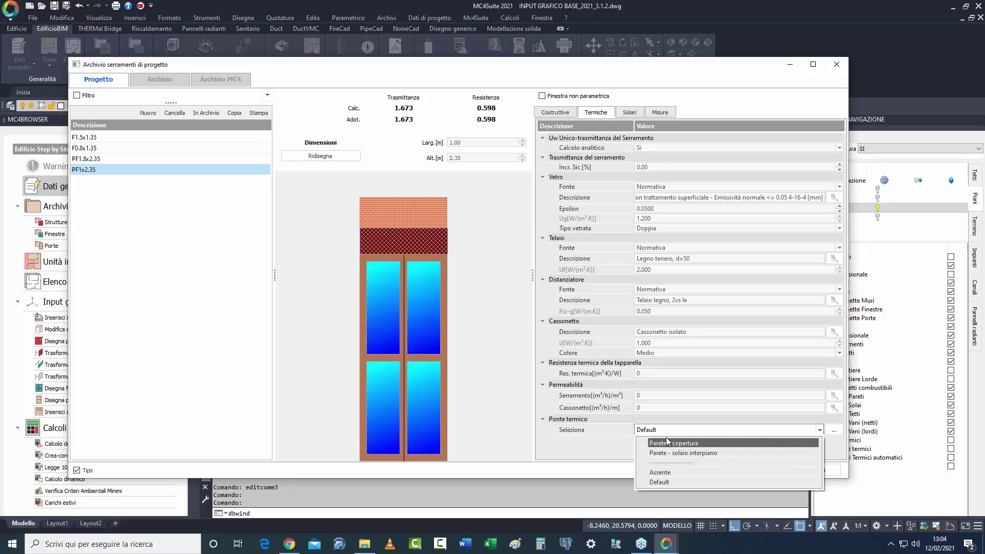
pyautogui.click(669, 475)
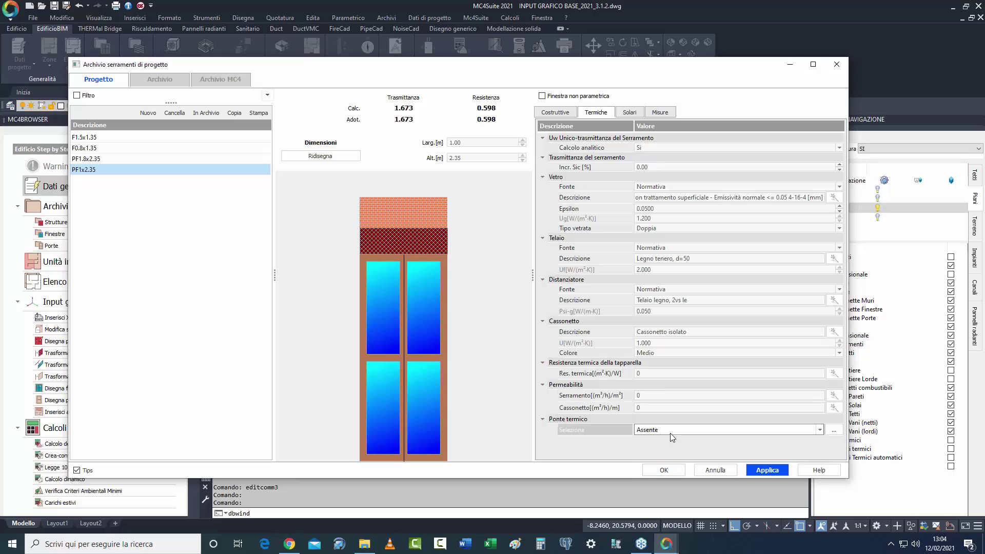
pyautogui.click(718, 471)
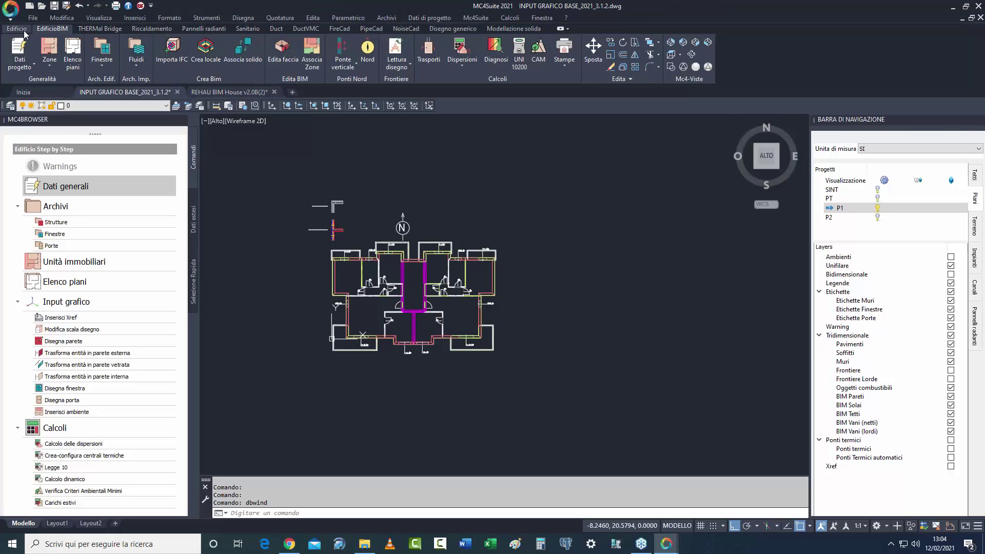
pyautogui.click(107, 66)
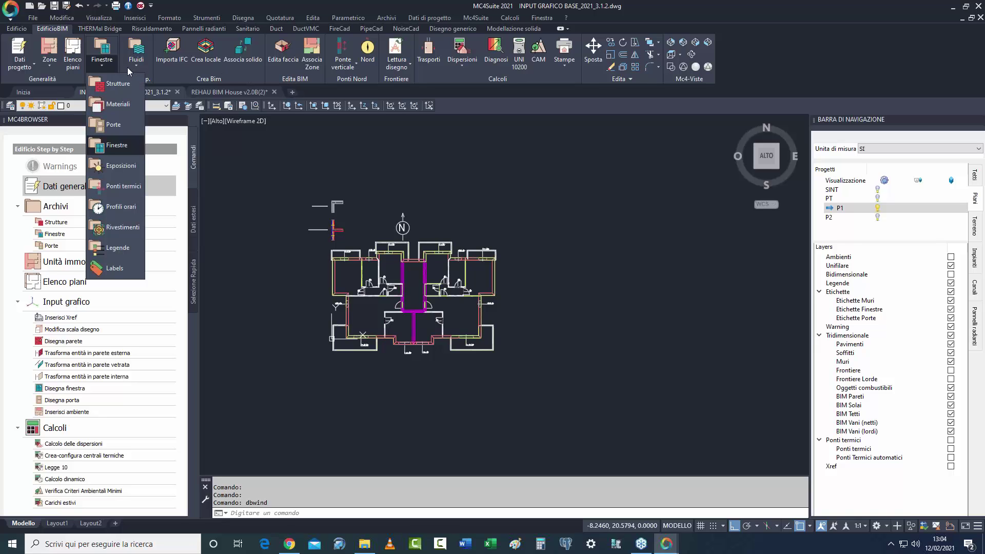
pyautogui.click(13, 30)
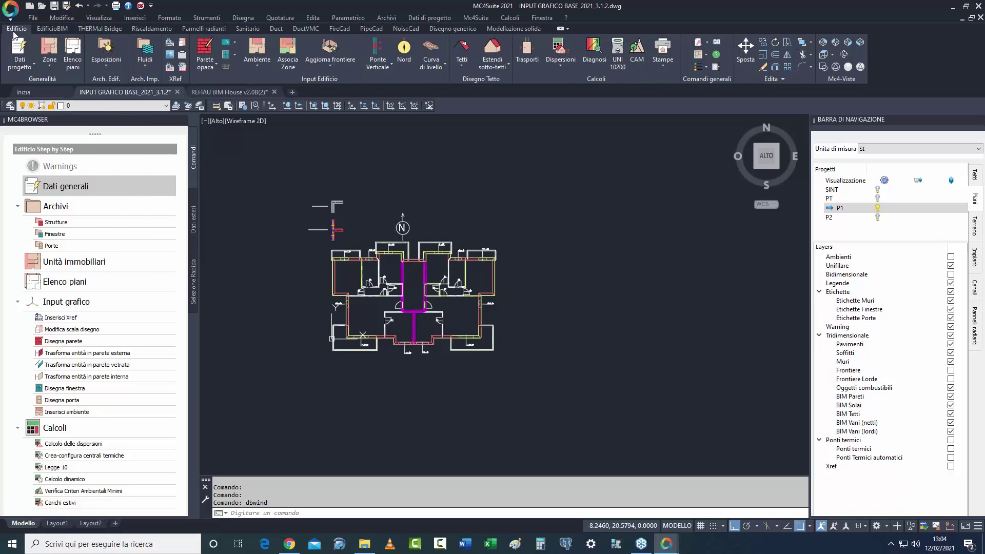
pyautogui.click(208, 67)
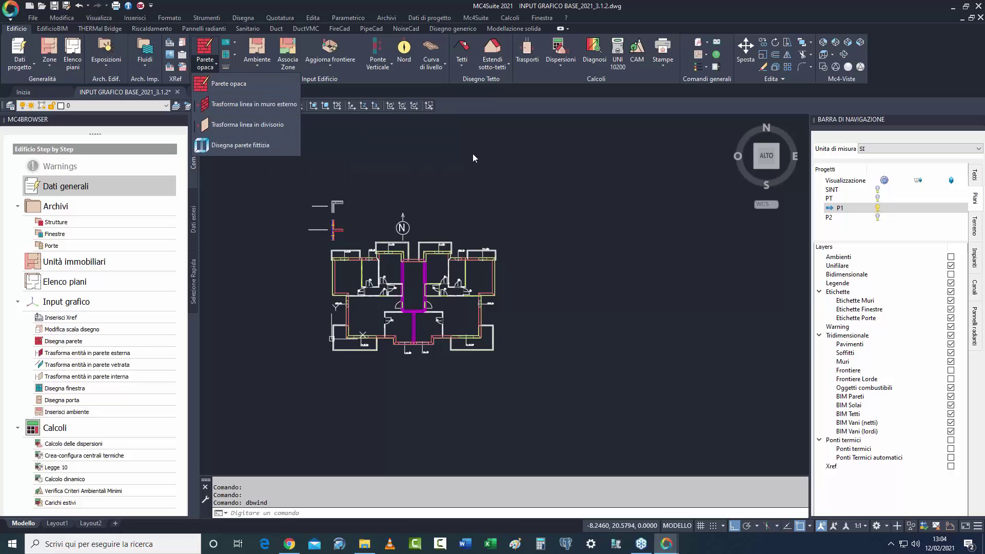
pyautogui.press('Escape')
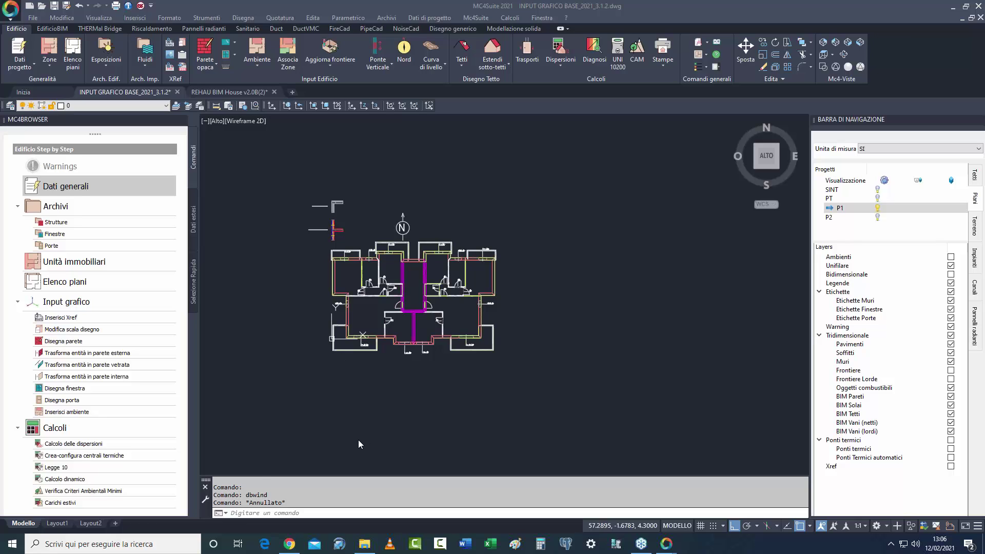
# Check the floor plan in Layout1, and turn on the Ambienti layer for floor P1 in model space.
pyautogui.click(57, 523)
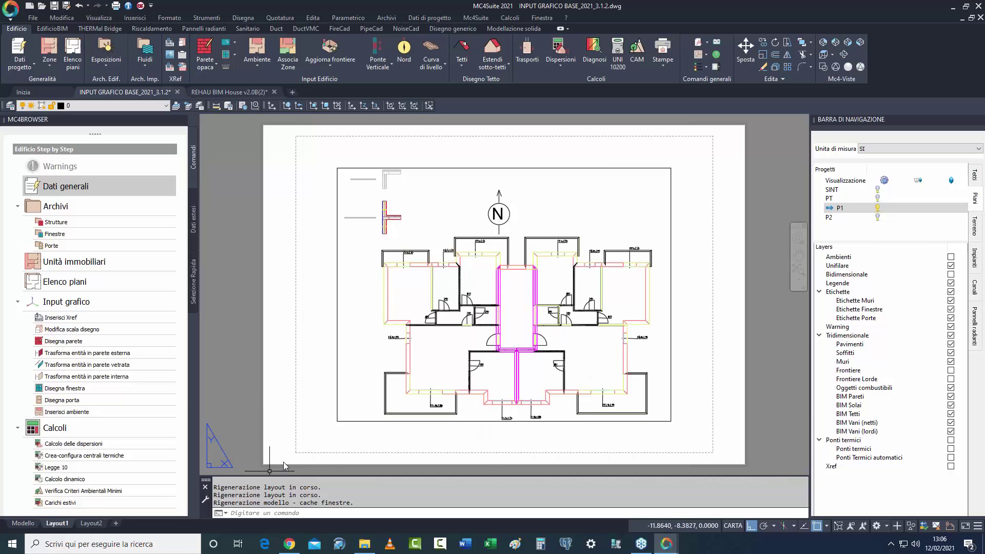
pyautogui.click(30, 524)
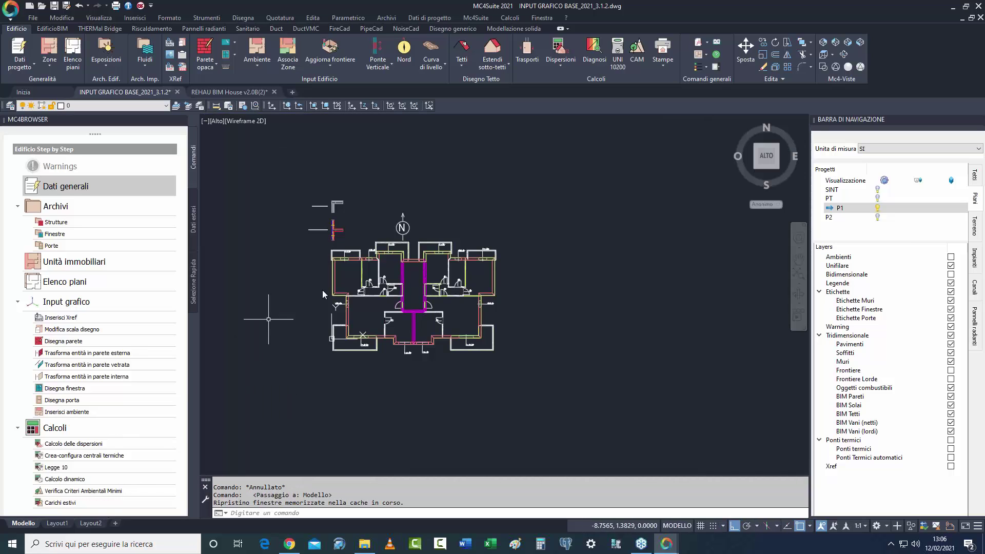
pyautogui.moveTo(420, 344); pyautogui.dragTo(440, 383, button='middle')
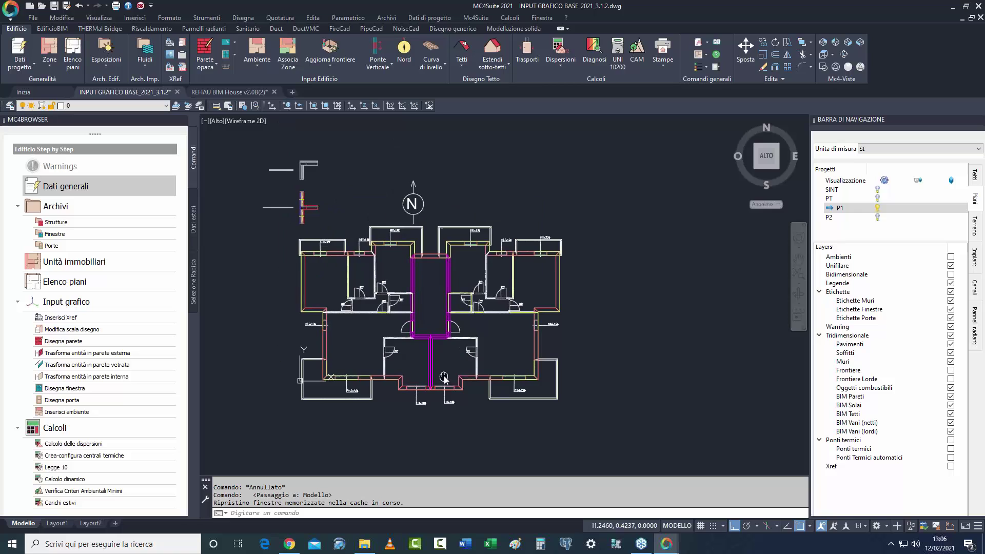
pyautogui.click(951, 335)
pyautogui.click(950, 335)
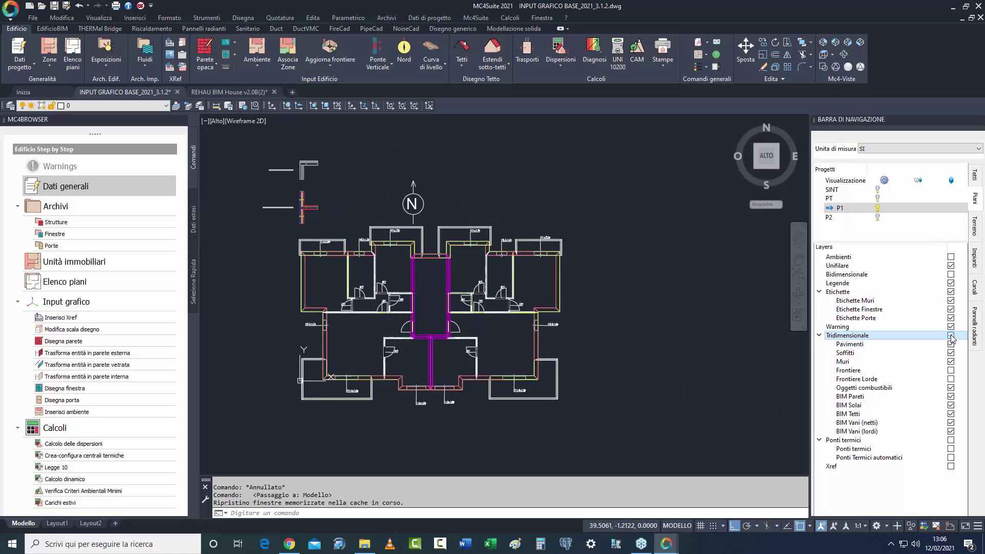
pyautogui.click(951, 257)
pyautogui.moveTo(674, 350); pyautogui.dragTo(662, 336, button='middle')
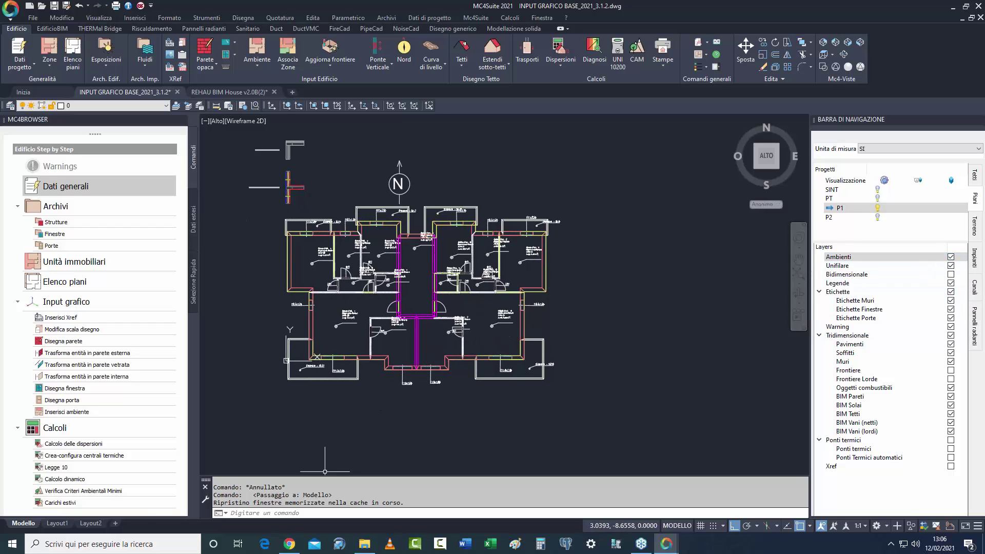
# View the P1 plan with its room labels in Layout1, and return to model space.
pyautogui.click(57, 524)
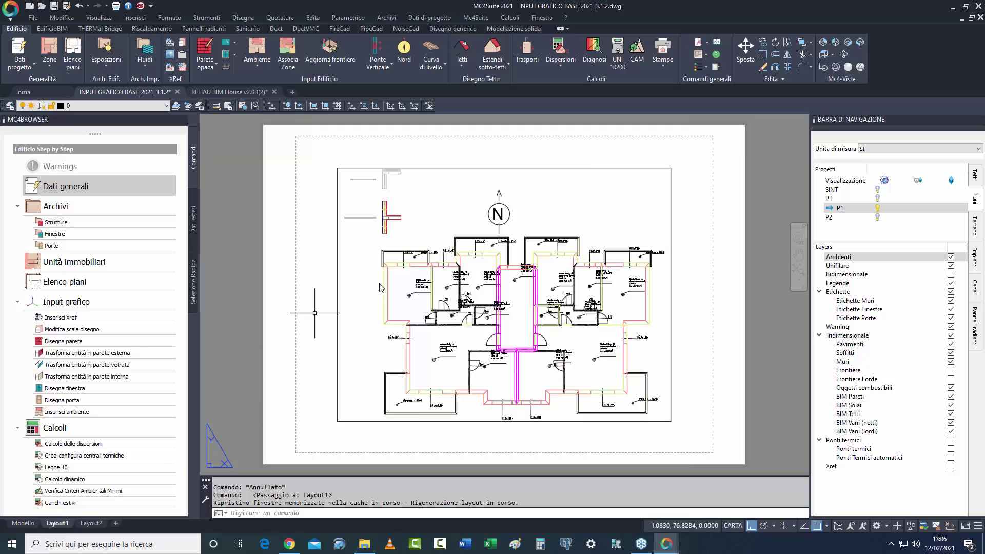
pyautogui.scroll(-3, 477, 331)
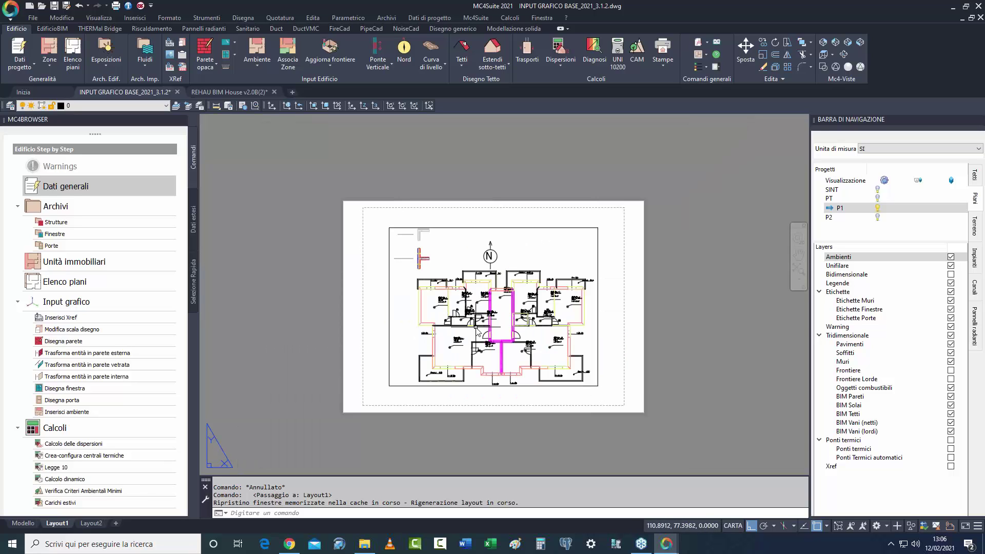
pyautogui.click(23, 523)
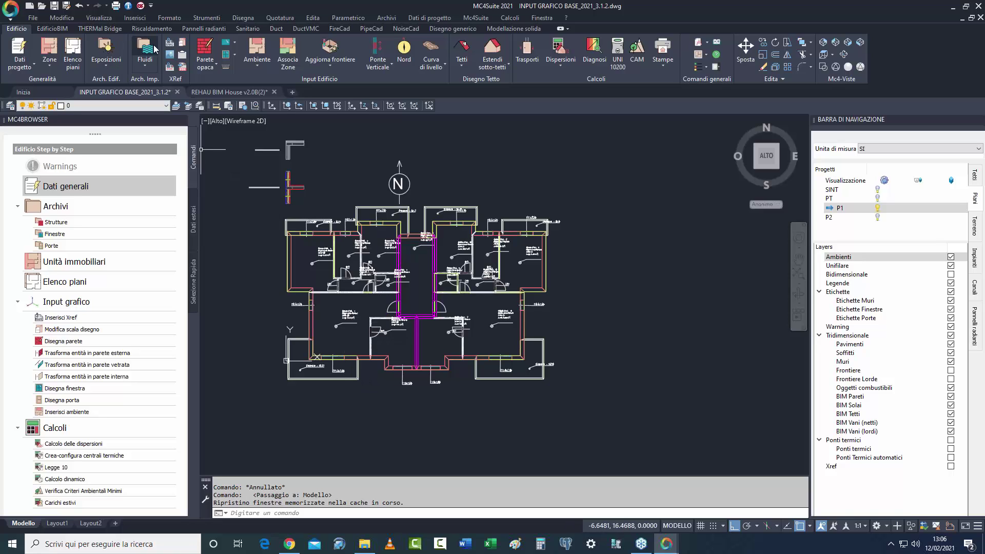
# Look at the plot settings for a single sheet of the model, and close them without printing.
pyautogui.click(31, 18)
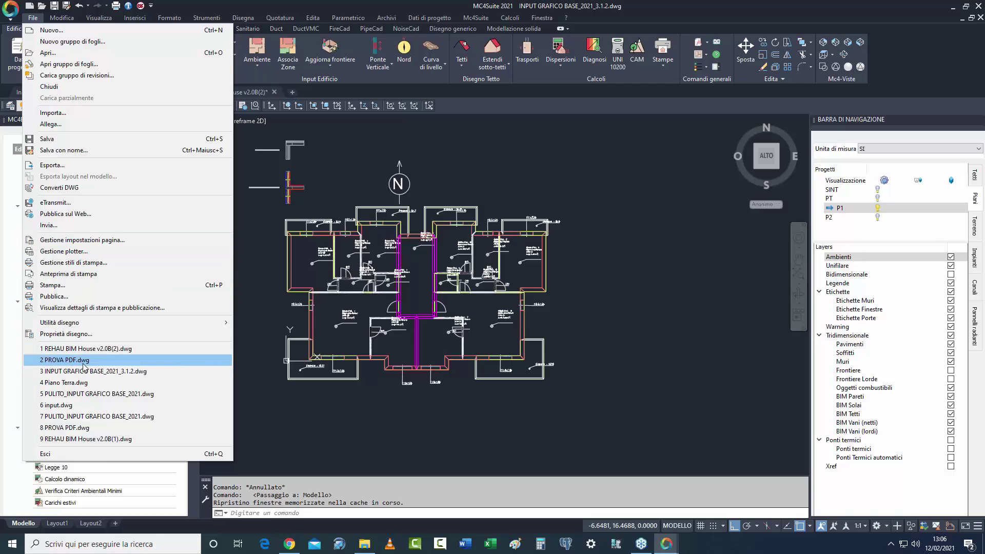
pyautogui.click(57, 285)
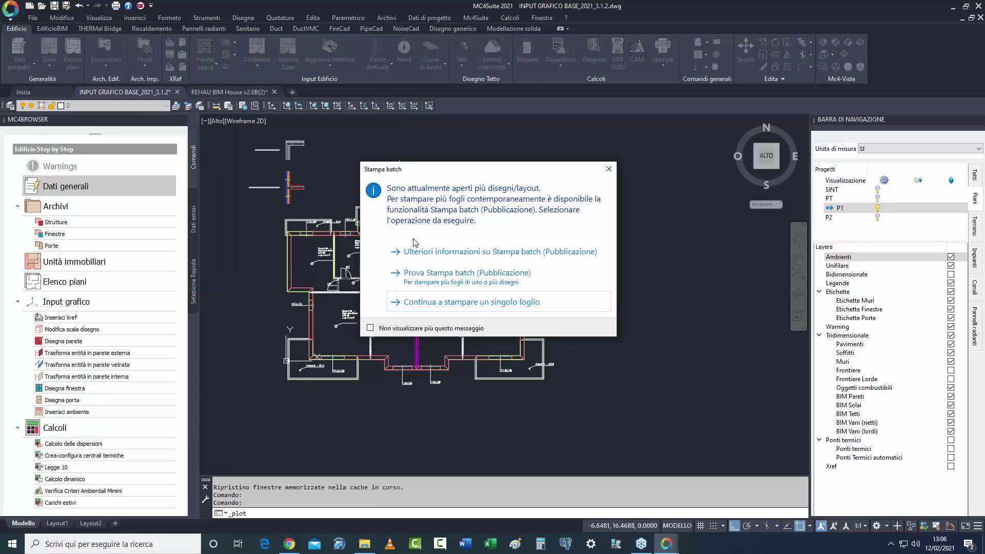
pyautogui.click(607, 170)
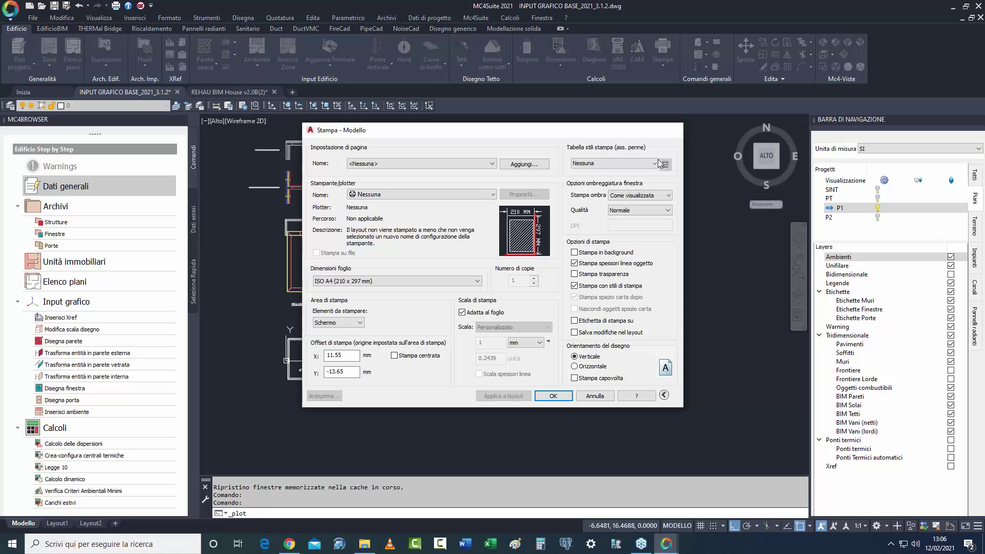
pyautogui.click(676, 131)
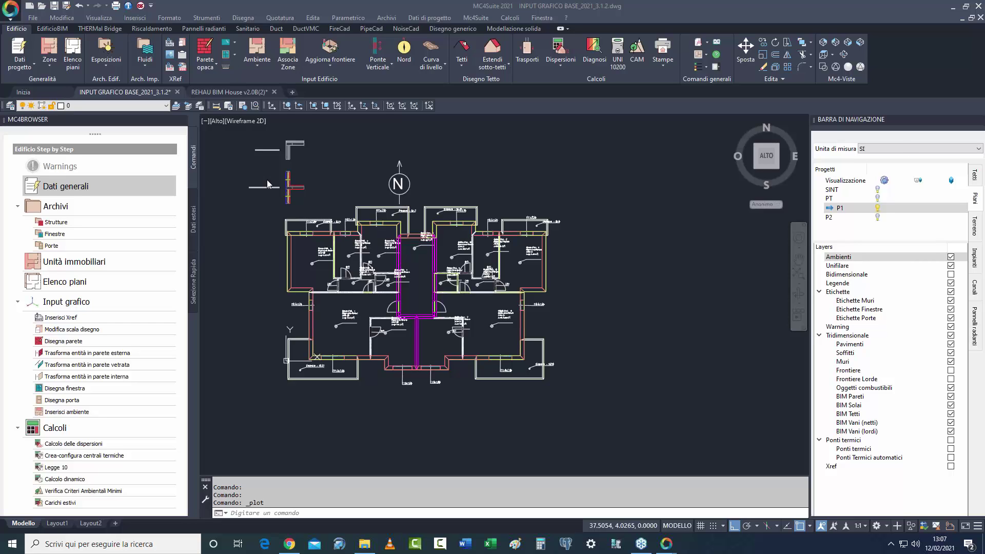
# Examine the wall to interfloor slab thermal bridge detail (Parete - solaio interpiano) drawn above the floor plan.
pyautogui.scroll(5, 285, 195)
pyautogui.scroll(3, 285, 195)
pyautogui.moveTo(345, 212); pyautogui.dragTo(406, 326, button='middle')
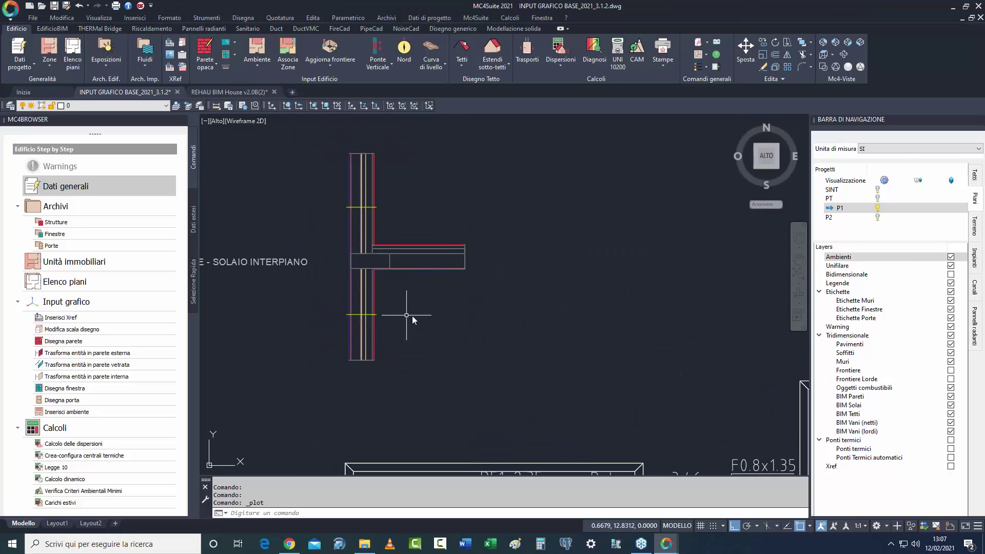
pyautogui.scroll(1, 402, 325)
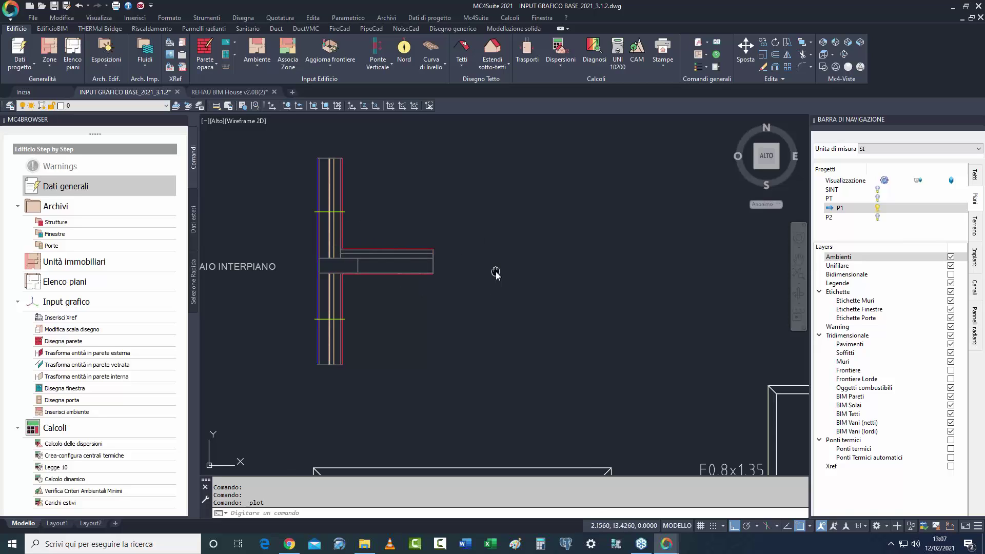
pyautogui.moveTo(474, 272); pyautogui.dragTo(441, 272, button='middle')
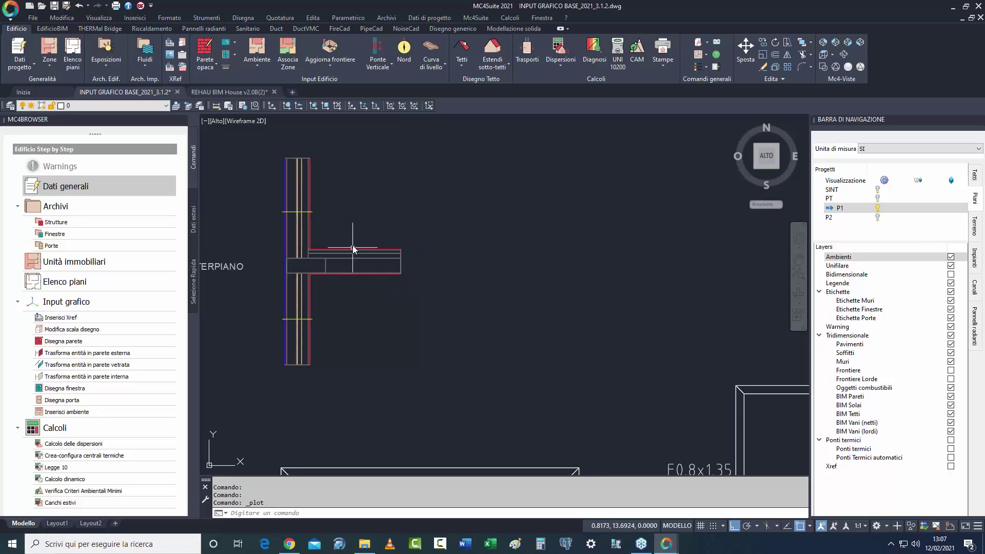
pyautogui.moveTo(419, 304)
pyautogui.mouseDown(button='middle')
pyautogui.moveTo(439, 307)
pyautogui.moveTo(421, 308)
pyautogui.mouseUp(button='middle')
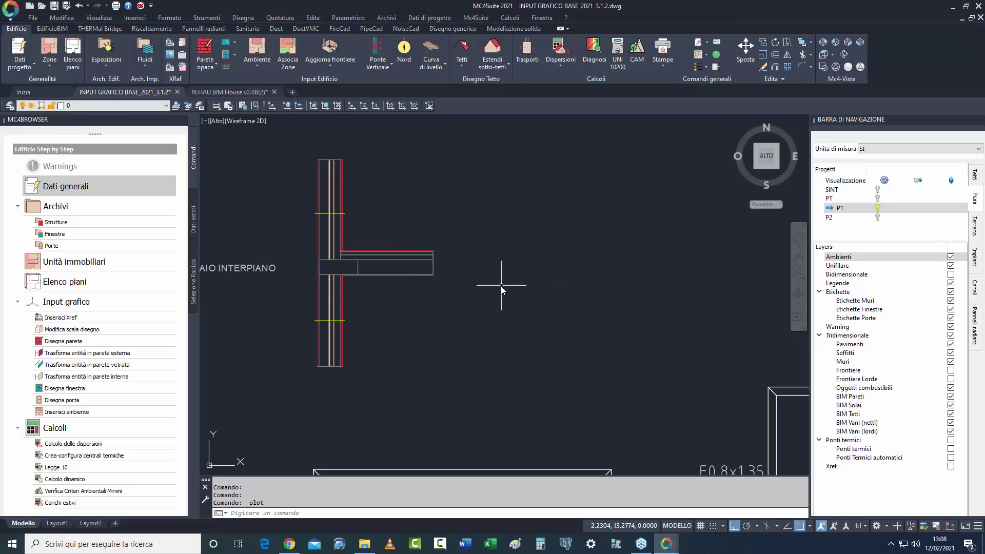
pyautogui.moveTo(504, 281); pyautogui.dragTo(610, 284, button='middle')
pyautogui.scroll(3, 429, 263)
pyautogui.scroll(-2, 424, 259)
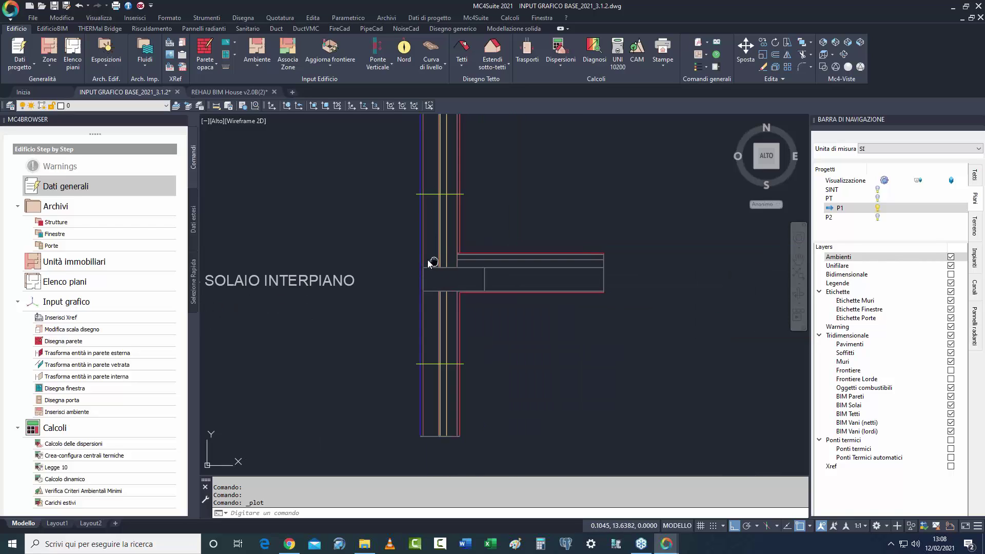
pyautogui.scroll(1, 434, 264)
# Draw a vertical two-segment line beside the exterior face of the wall to interfloor slab detail, spanning the wall's full height.
pyautogui.click(449, 28)
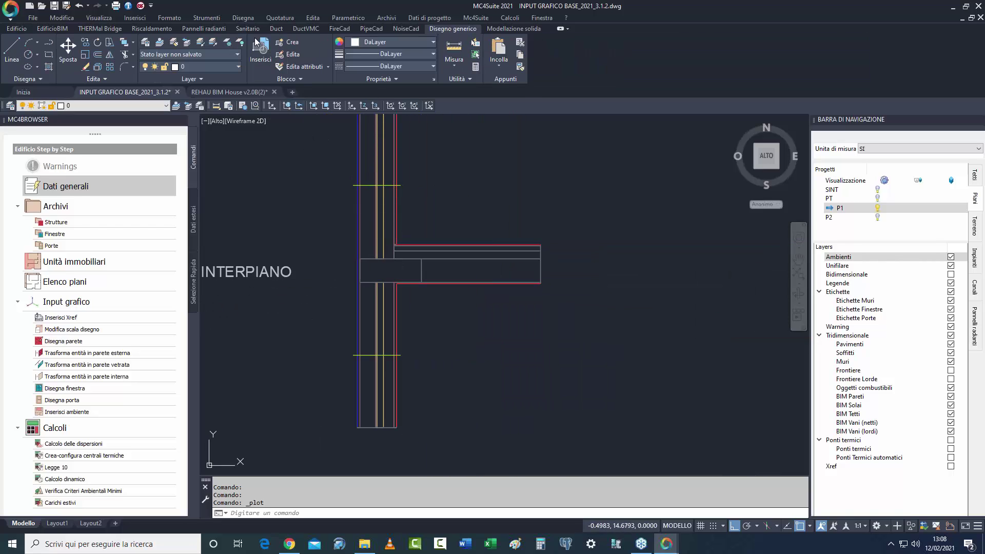
pyautogui.click(13, 51)
pyautogui.moveTo(336, 164); pyautogui.dragTo(390, 214, button='middle')
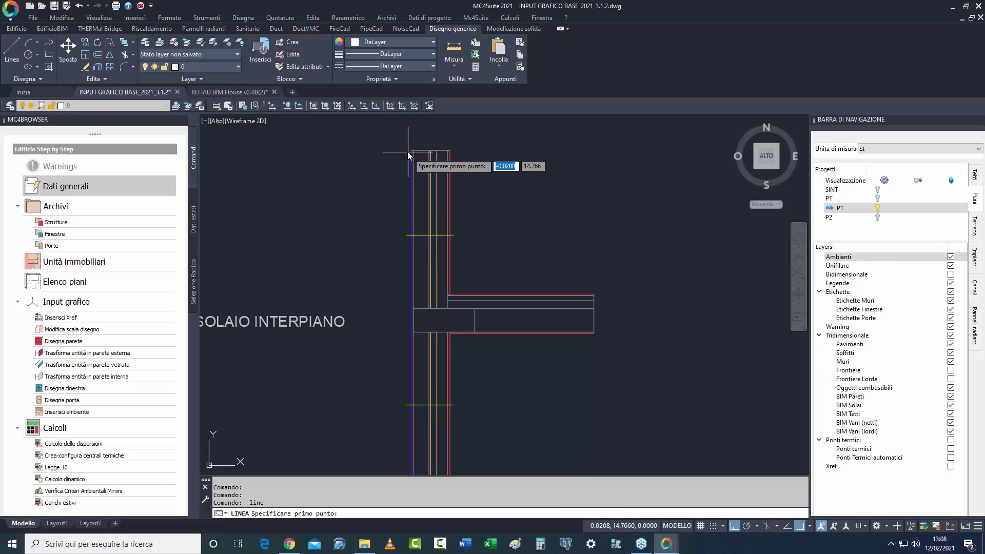
pyautogui.click(379, 150)
pyautogui.moveTo(370, 241); pyautogui.dragTo(386, 192, button='middle')
pyautogui.click(389, 198)
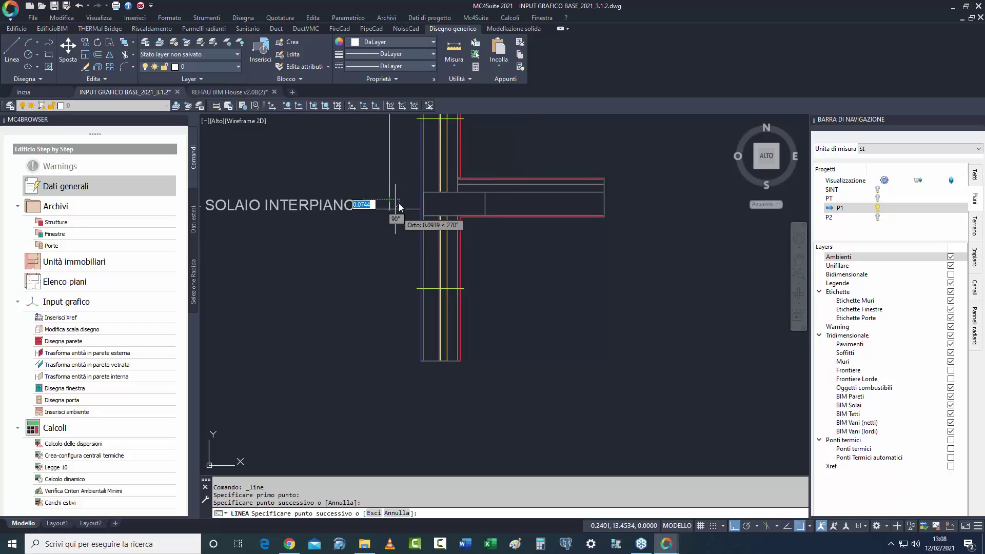
pyautogui.click(399, 357)
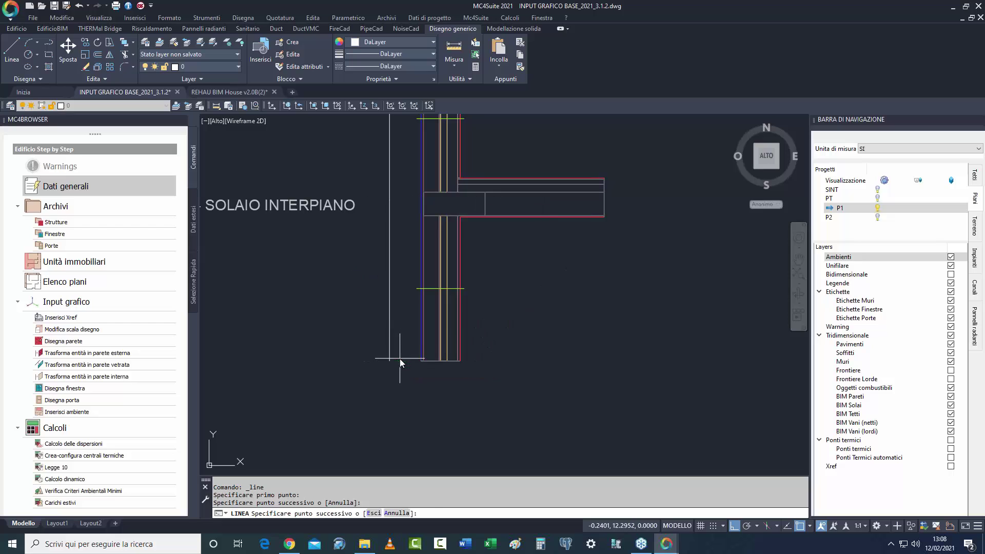
pyautogui.rightClick(401, 303)
pyautogui.click(426, 310)
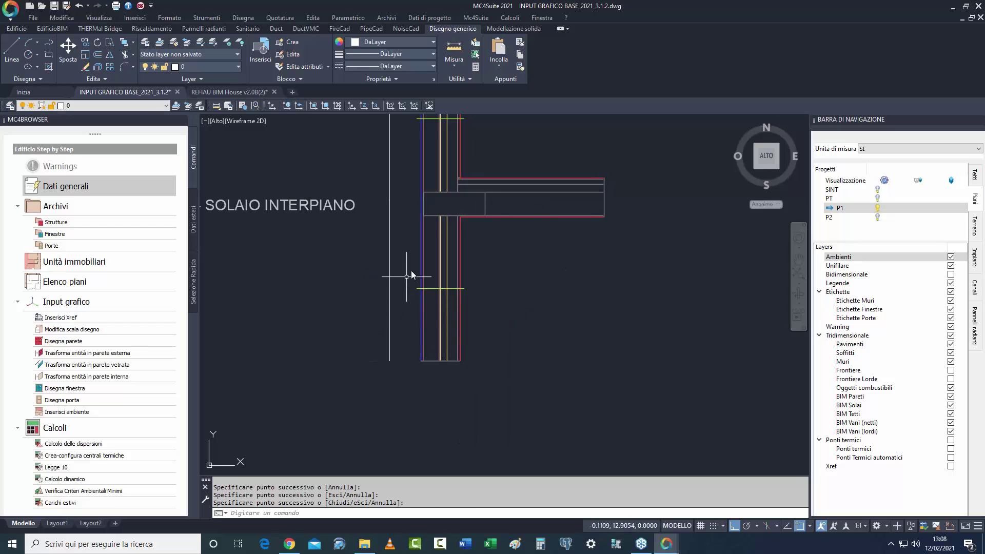
# Check the lower segment of the line beside the wall by selecting it, and clear the selection.
pyautogui.click(411, 269)
pyautogui.click(366, 291)
pyautogui.moveTo(392, 269); pyautogui.dragTo(384, 333, button='middle')
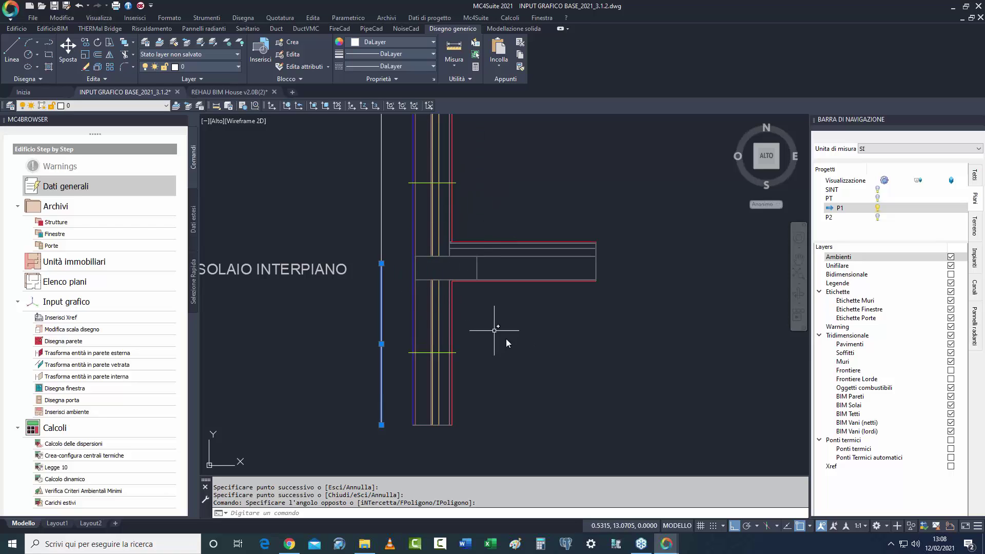
pyautogui.moveTo(505, 338); pyautogui.dragTo(491, 355, button='middle')
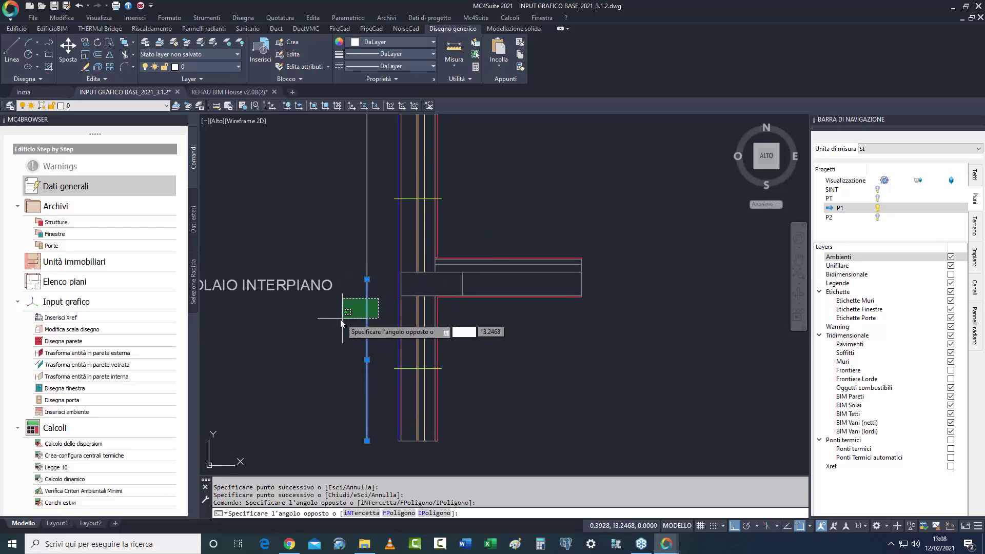
pyautogui.press('Escape')
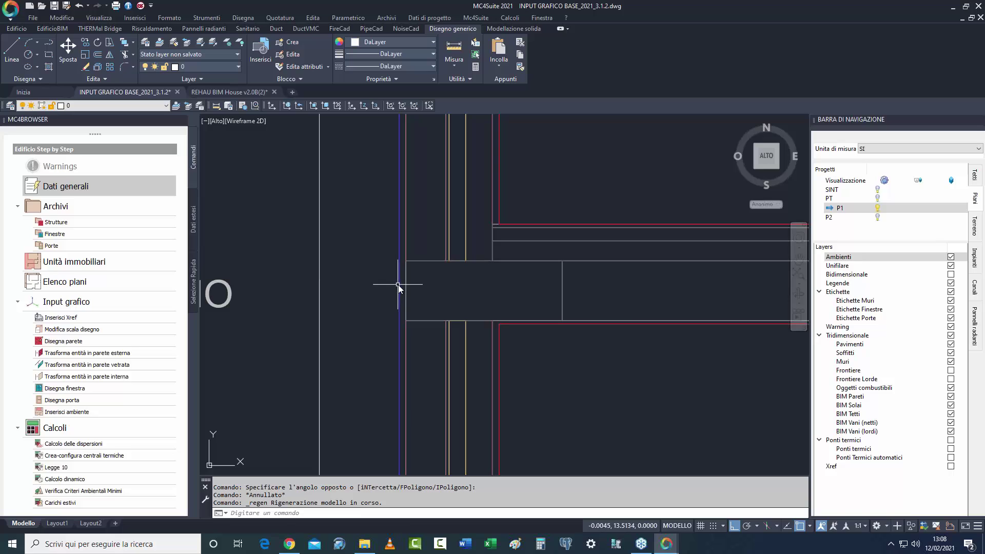
# Inspect the boundary condition assigned to the outer wall line of the interfloor slab detail, and clear the selection.
pyautogui.click(396, 284)
pyautogui.moveTo(394, 280); pyautogui.dragTo(392, 292, button='middle')
pyautogui.click(379, 277)
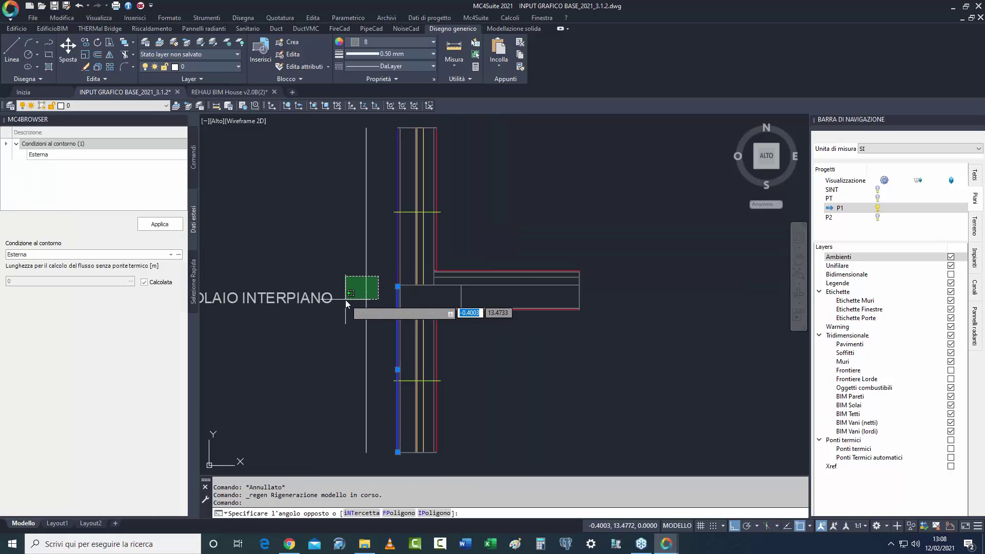
pyautogui.click(346, 300)
pyautogui.press('Escape')
pyautogui.click(376, 317)
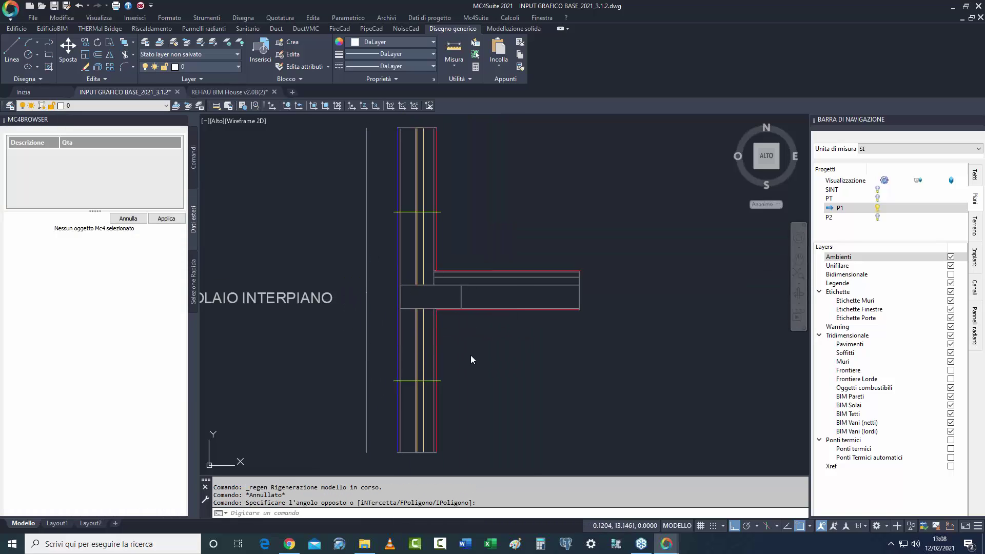
pyautogui.press('Escape')
# Examine the openings PF1x2.35 and F0.8x1.35 in the exterior wall of the P1 floor plan.
pyautogui.scroll(-2, 531, 374)
pyautogui.moveTo(531, 375); pyautogui.dragTo(455, 365, button='middle')
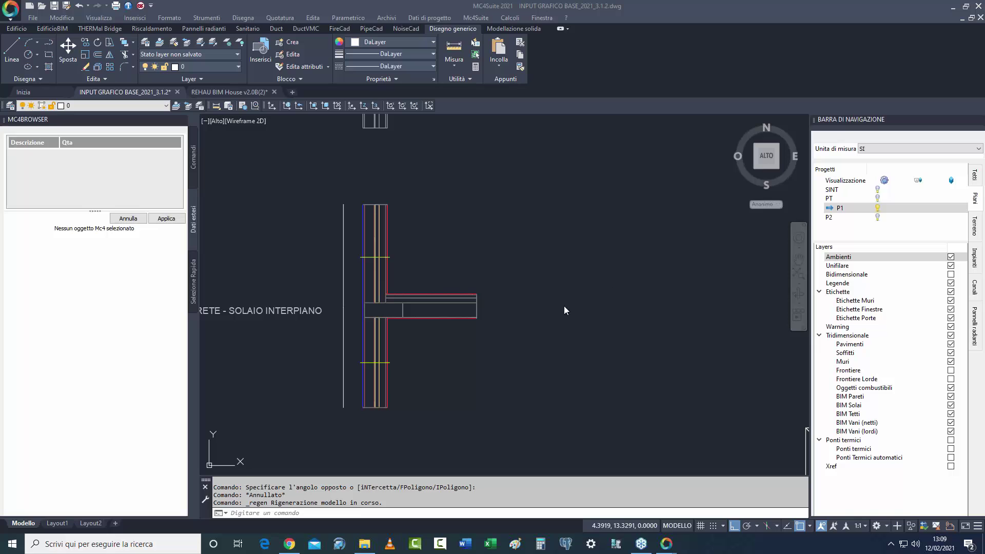
pyautogui.scroll(-5, 550, 290)
pyautogui.scroll(7, 377, 310)
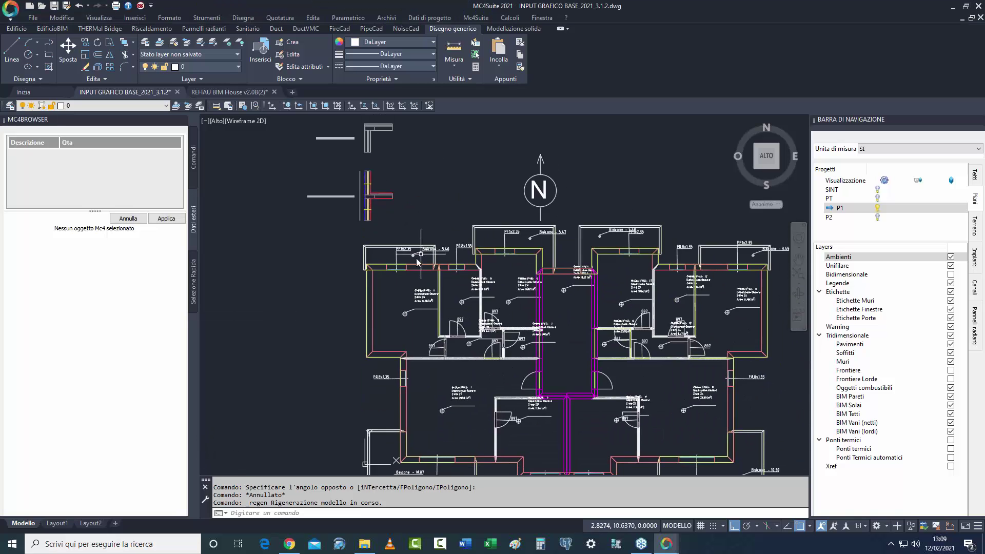
pyautogui.moveTo(377, 310); pyautogui.dragTo(370, 292, button='middle')
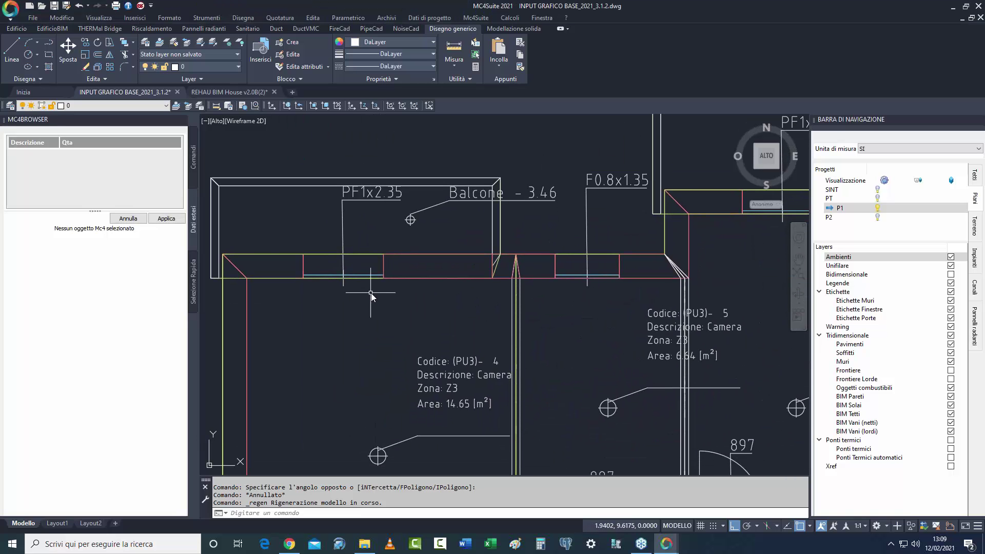
pyautogui.press('Escape')
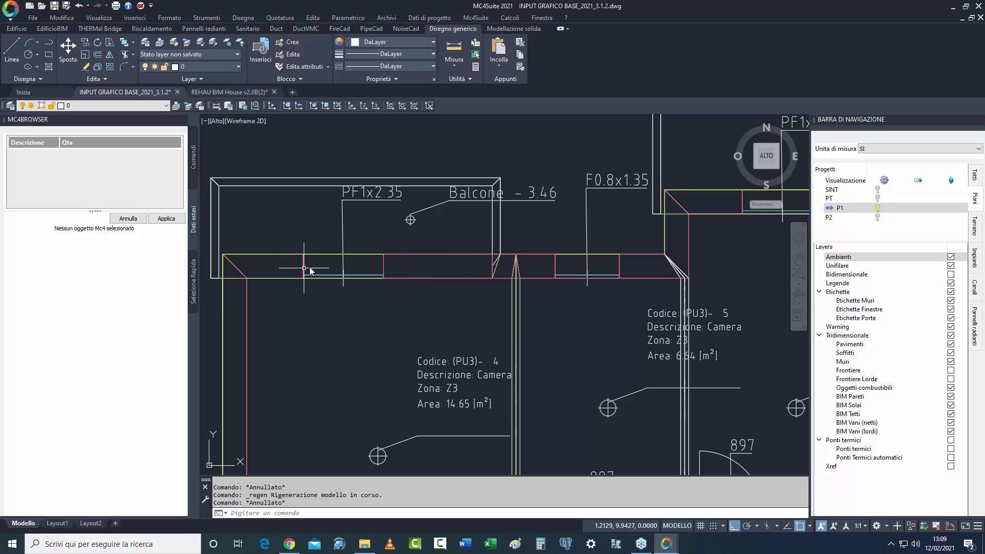
pyautogui.moveTo(374, 278)
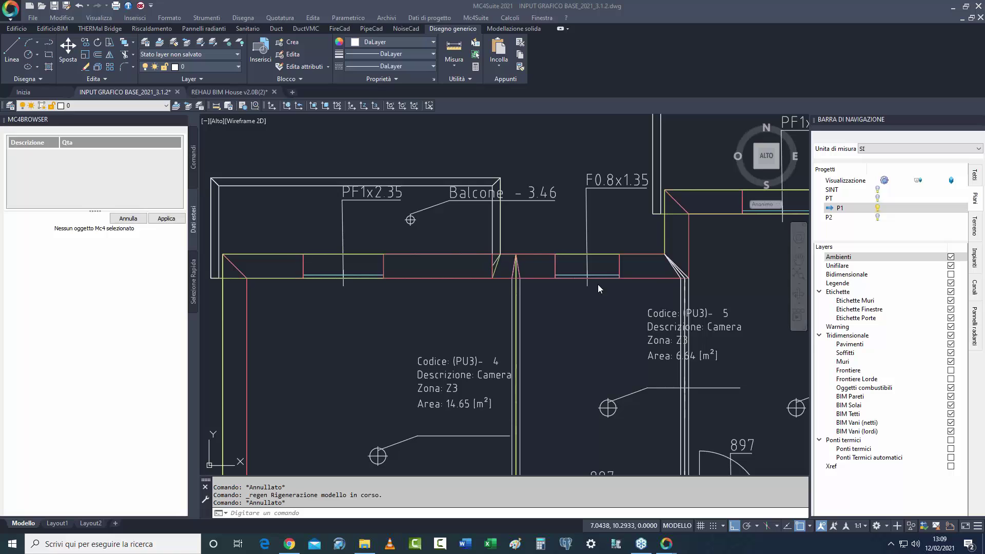
pyautogui.click(374, 320)
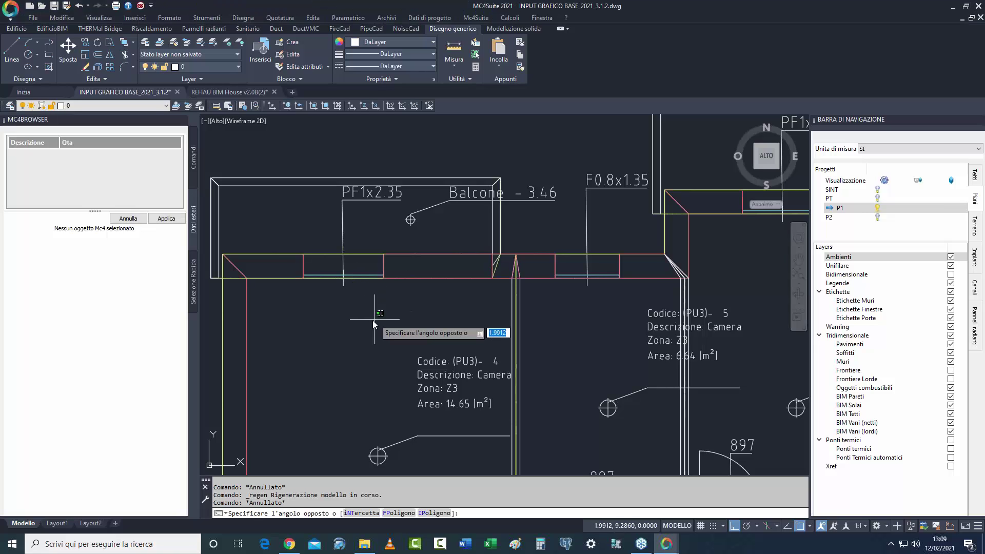
pyautogui.click(371, 356)
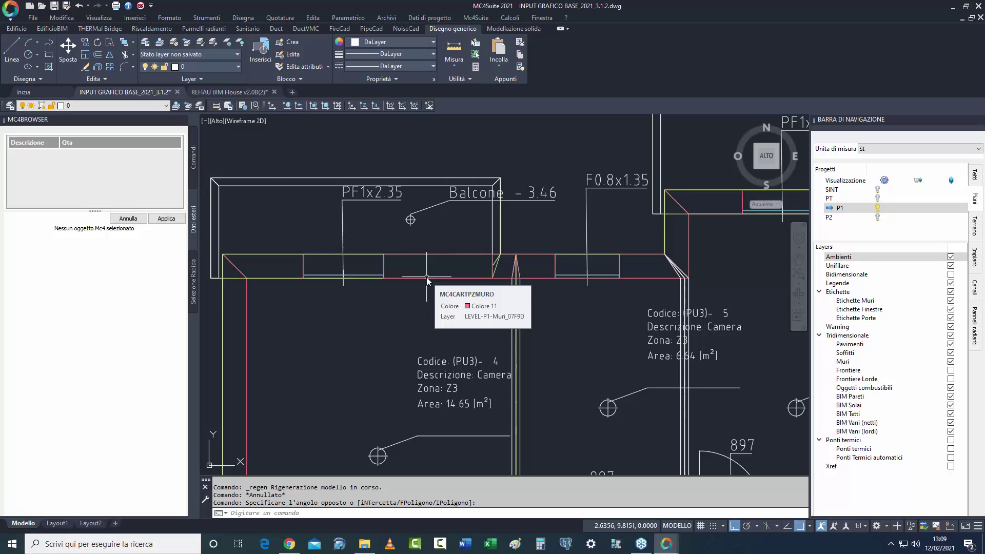
# Open the project window archive and view the structures available as under-window (Sottofinestra) type for F1.5x1.35.
pyautogui.click(194, 162)
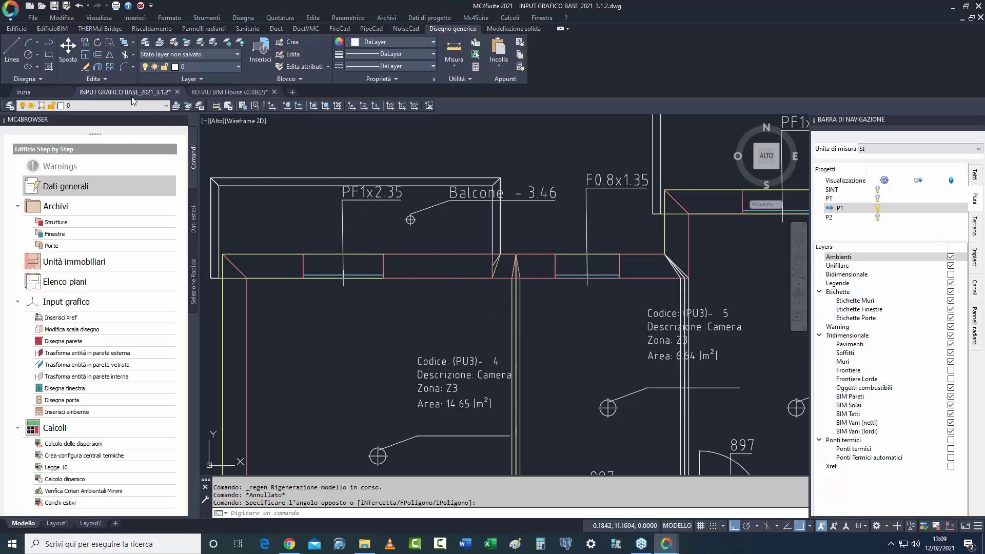
pyautogui.click(27, 29)
pyautogui.click(106, 66)
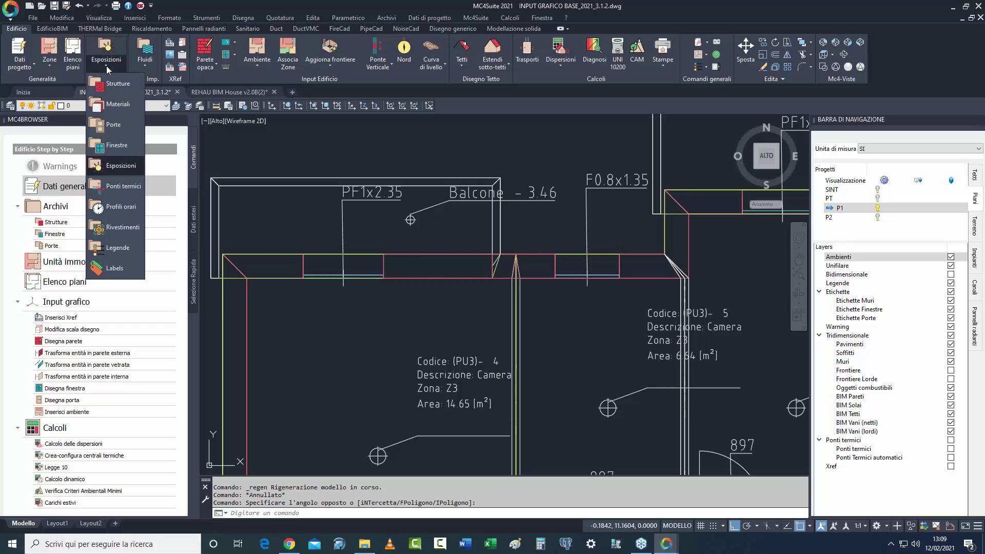
pyautogui.click(125, 145)
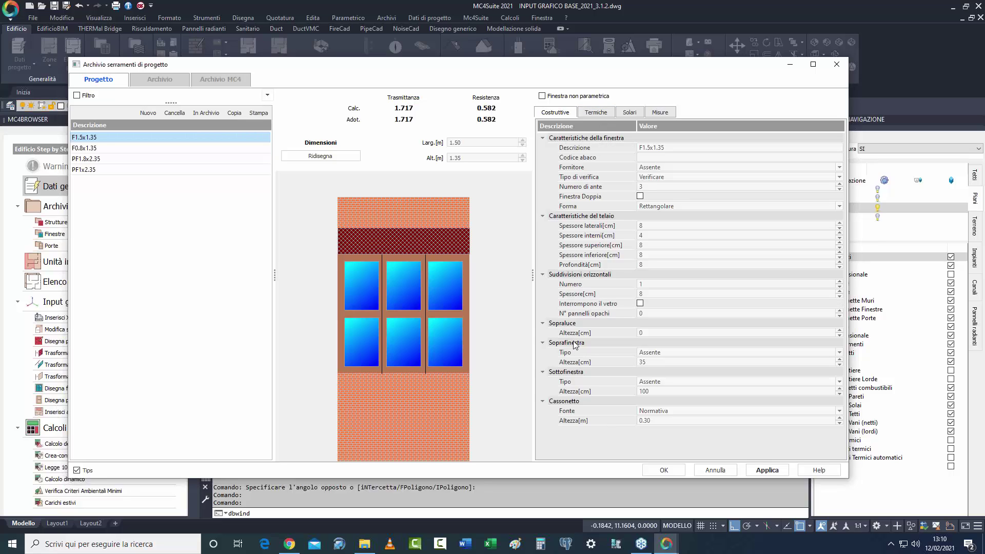
pyautogui.click(664, 381)
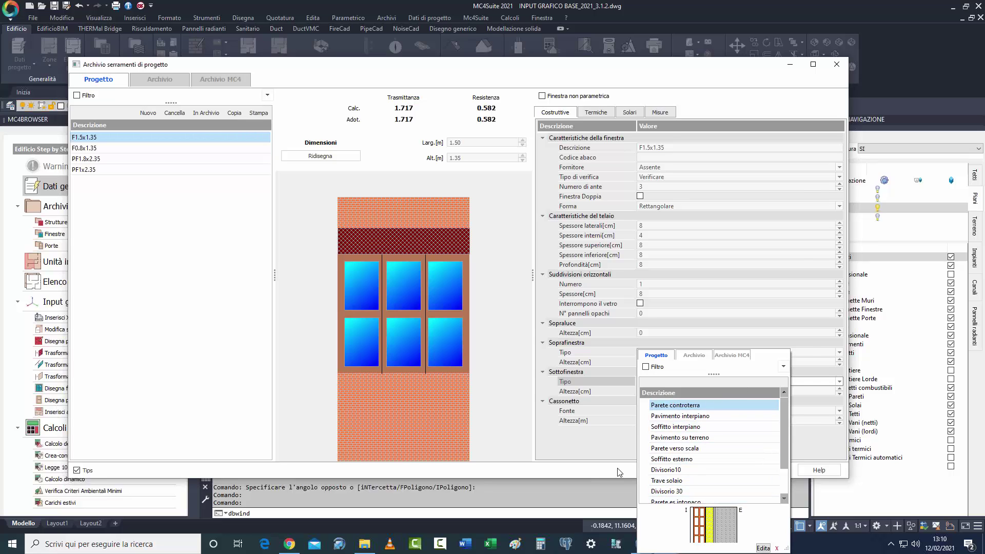
pyautogui.click(363, 404)
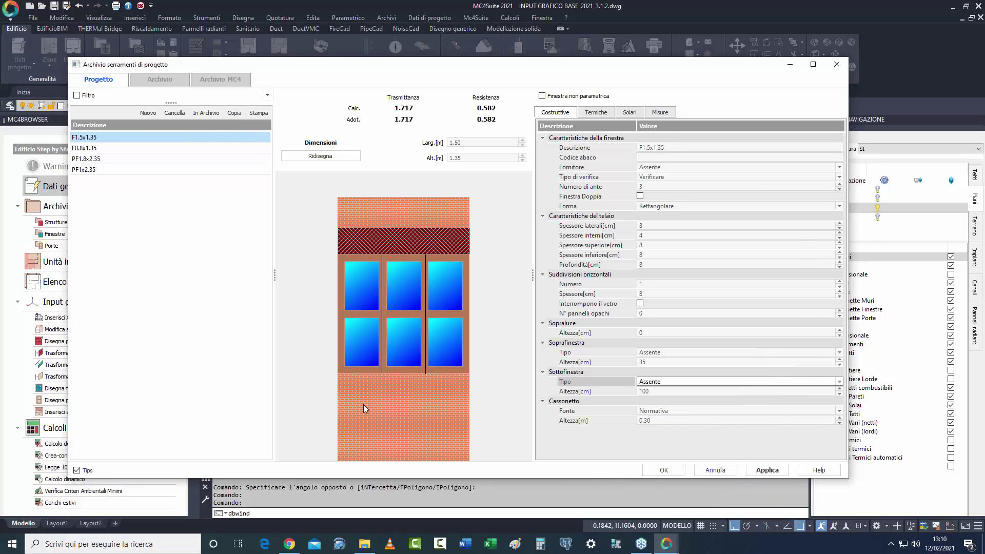
# Try a Sottofinestra height of 50 cm for window F1.5x1.35, and leave the archive without saving.
pyautogui.click(652, 391)
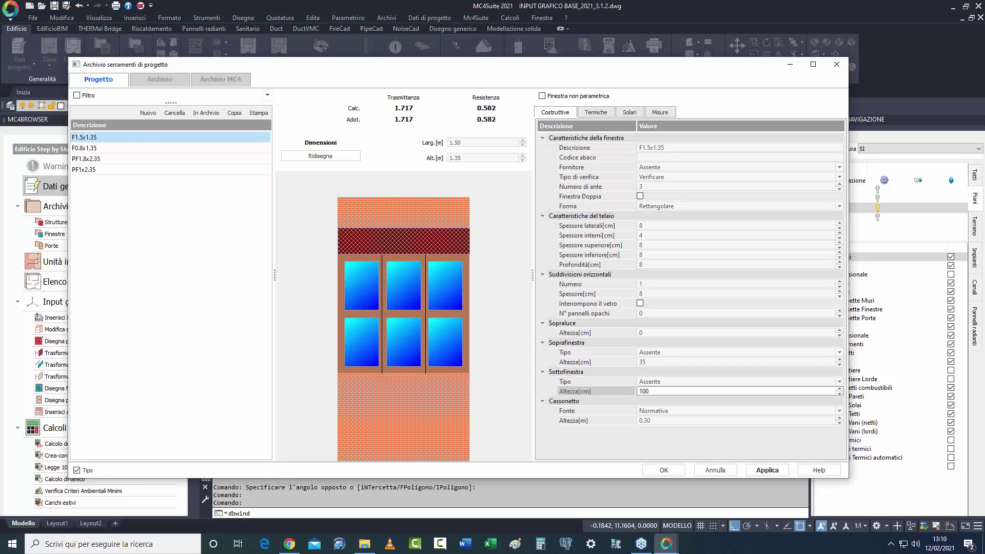
pyautogui.moveTo(652, 391); pyautogui.dragTo(642, 392)
pyautogui.write('50')
pyautogui.press('Return')
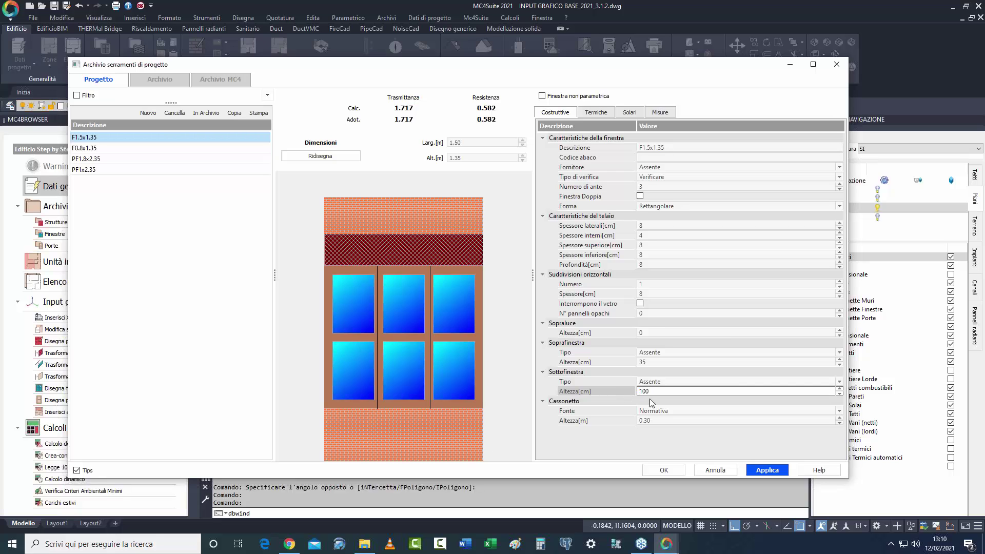
pyautogui.click(718, 469)
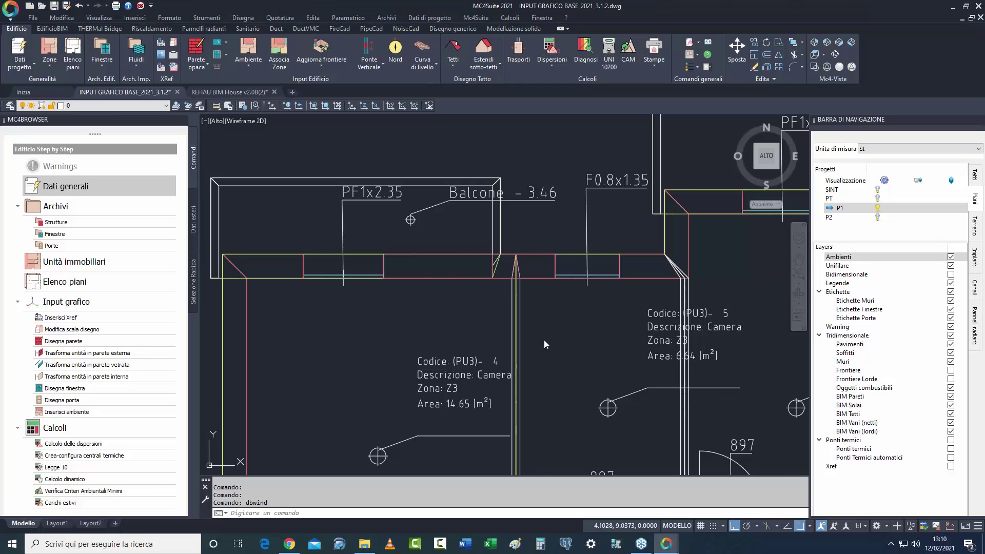
# View the SCALA zone's general data in the project zone list, and turn off the Tridimensionale layers for floor P1.
pyautogui.scroll(-4, 544, 340)
pyautogui.moveTo(679, 388); pyautogui.dragTo(447, 275, button='middle')
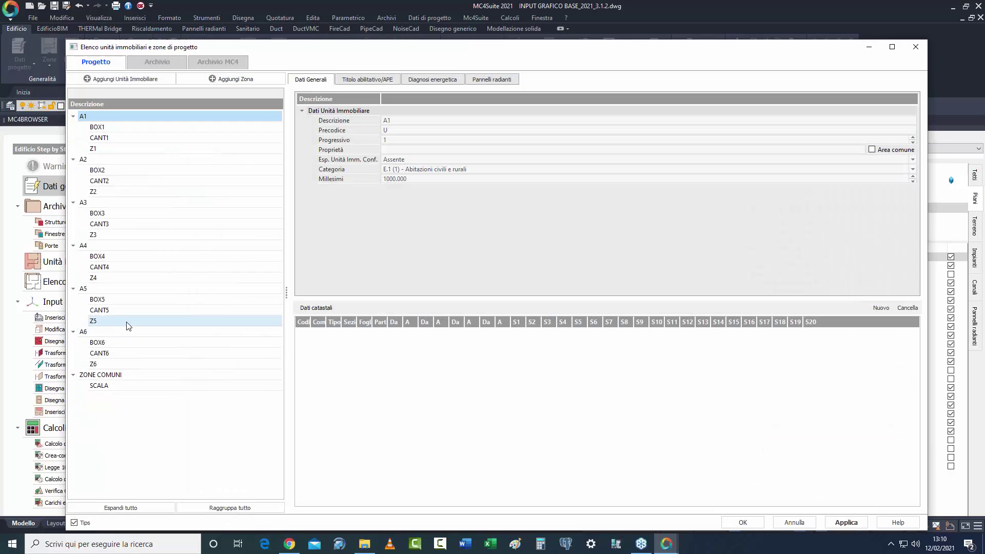
pyautogui.click(128, 385)
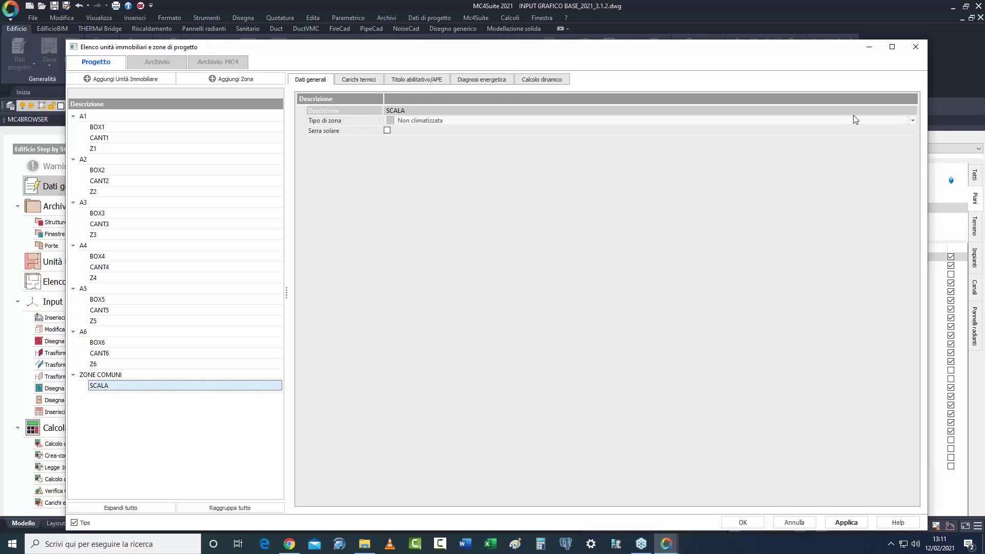
pyautogui.click(916, 46)
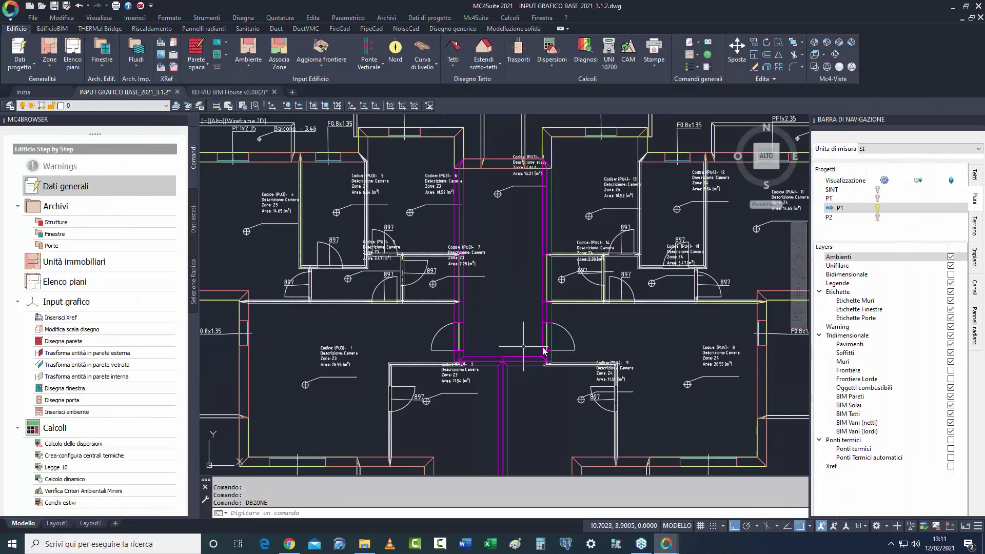
pyautogui.click(951, 335)
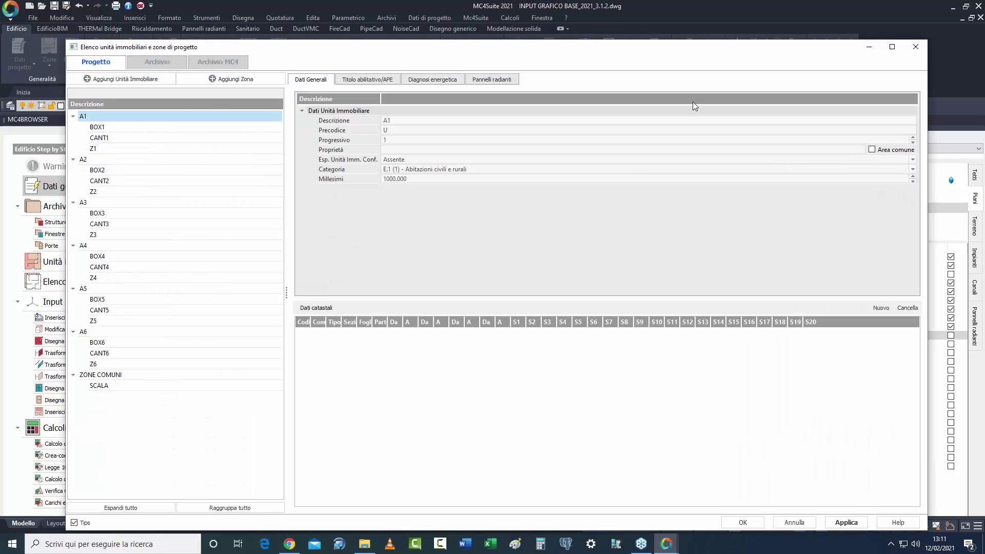
pyautogui.click(915, 47)
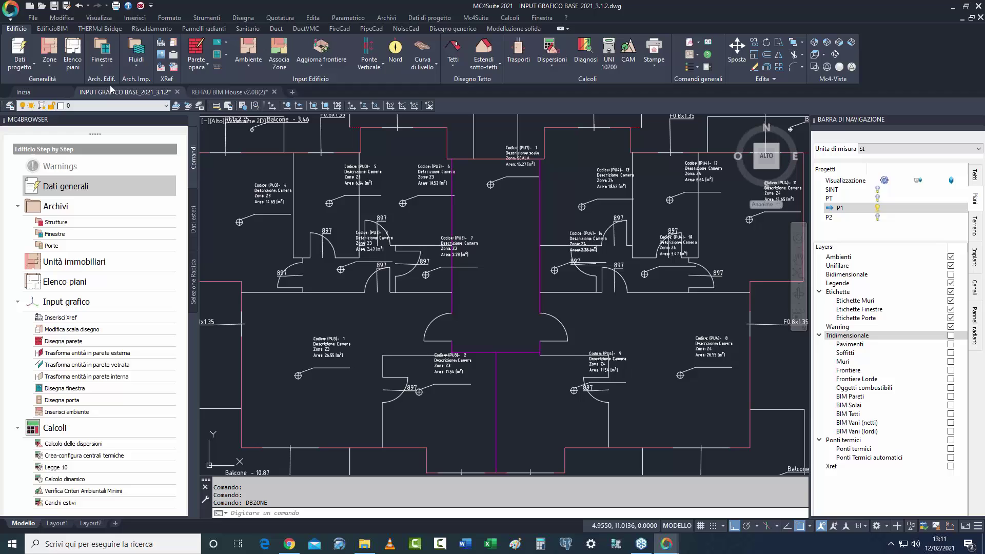
# Create a new exposure in the project exposure archive and name it V SCALA.
pyautogui.click(51, 70)
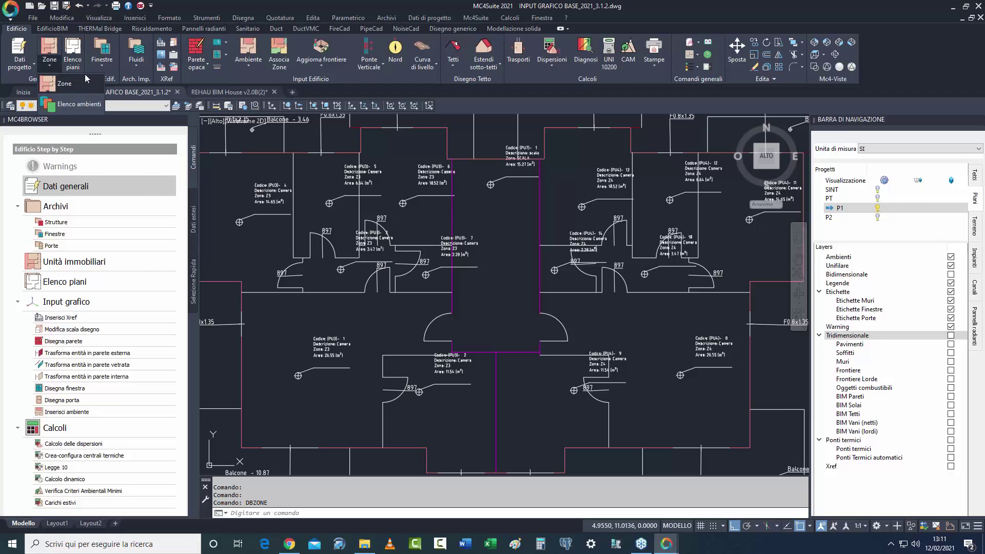
pyautogui.click(101, 65)
pyautogui.click(118, 146)
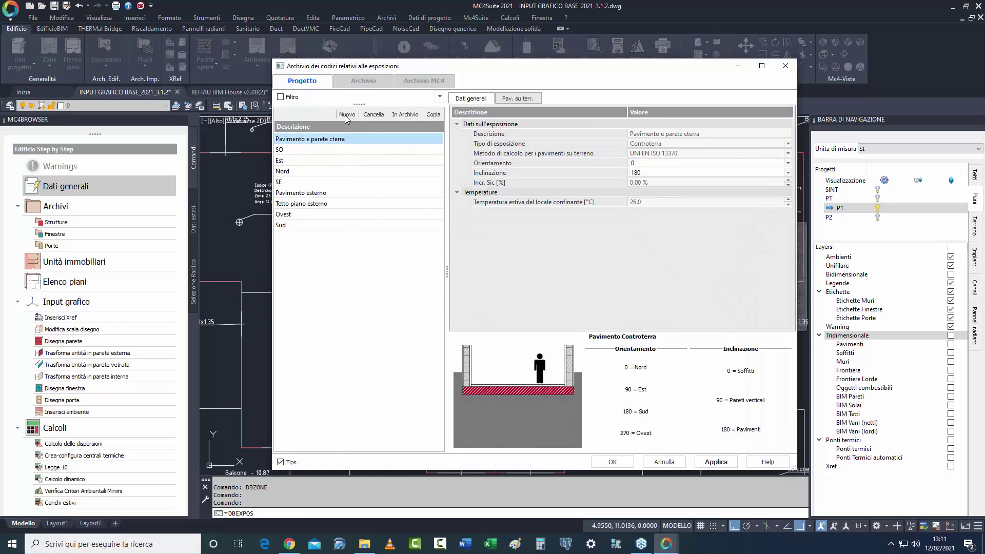
pyautogui.click(345, 115)
pyautogui.click(585, 134)
pyautogui.write('V')
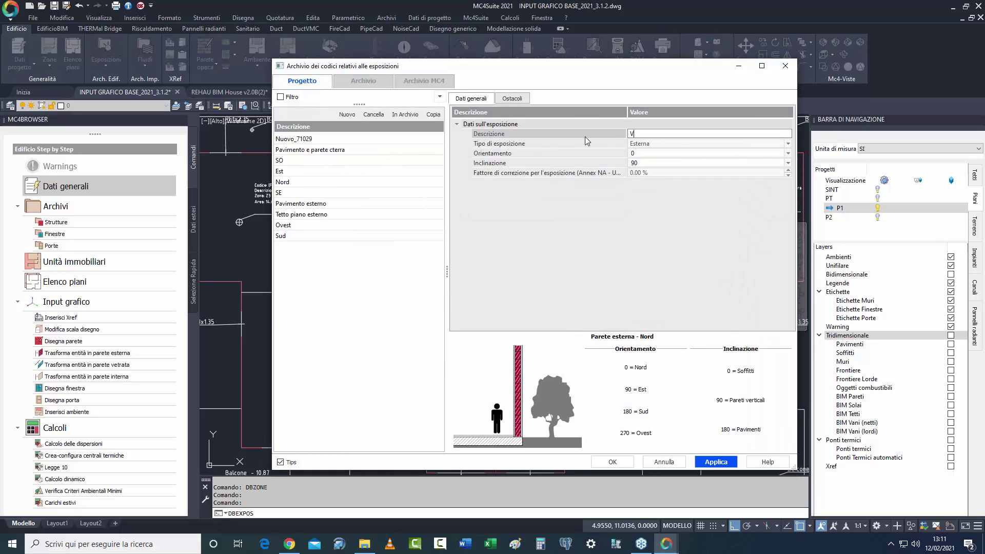
pyautogui.write(' SCALA')
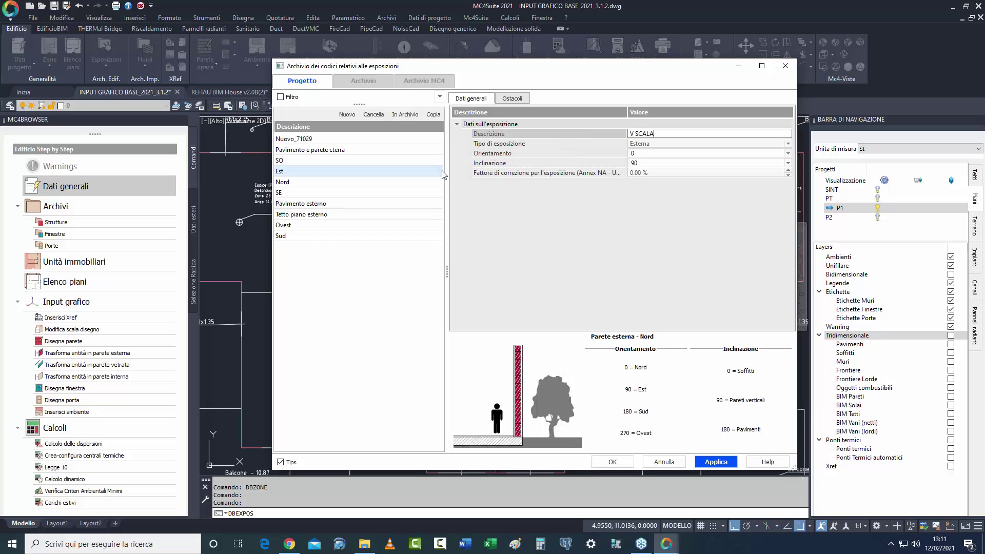
# Set V SCALA's exposure type to Verso zona non climatizzata and its Tipo to Ambiente con tre pareti esterne (per esempio vani scala esterni).
pyautogui.click(636, 144)
pyautogui.click(640, 145)
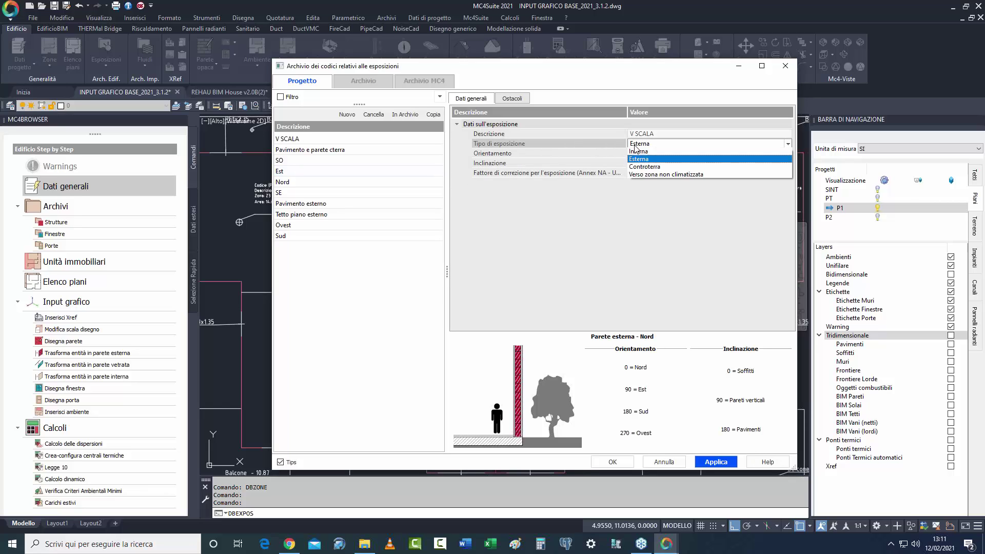
pyautogui.click(657, 175)
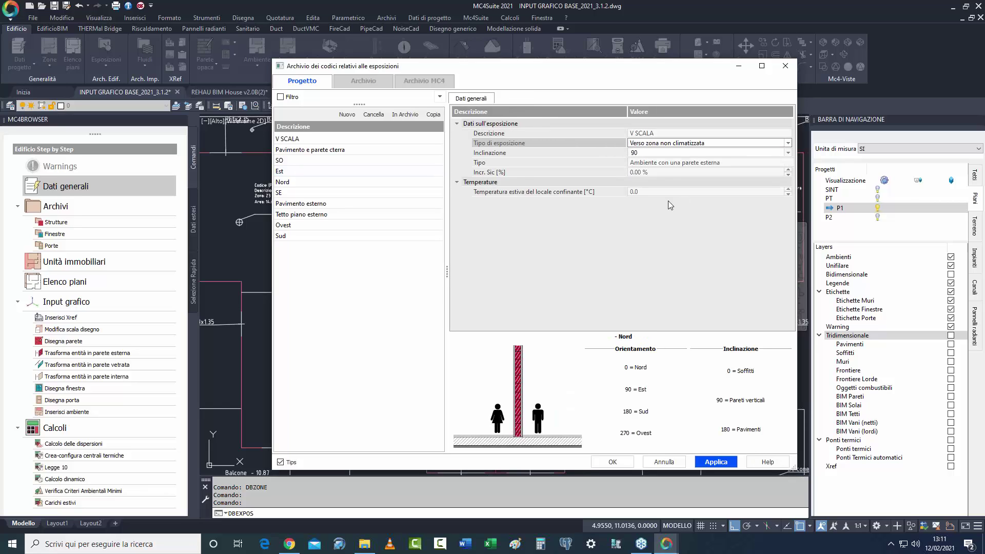
pyautogui.click(667, 162)
pyautogui.click(667, 162)
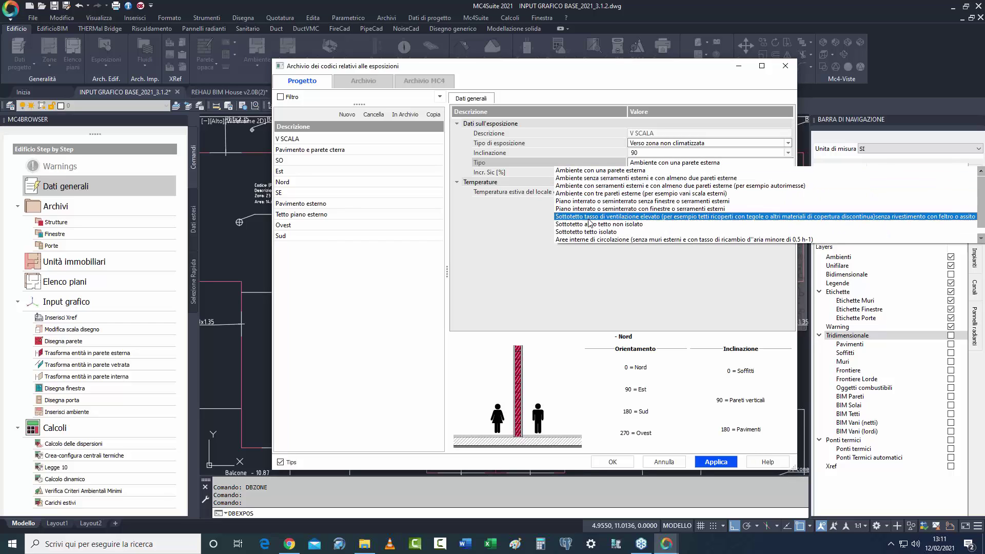
pyautogui.click(621, 195)
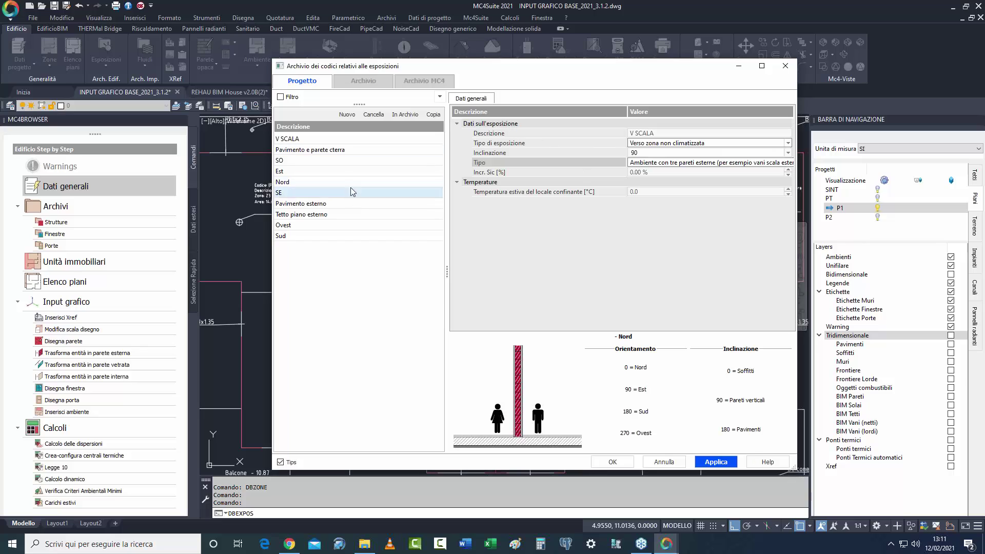
# Try the Interna exposure type for V SCALA.
pyautogui.click(355, 140)
pyautogui.click(650, 145)
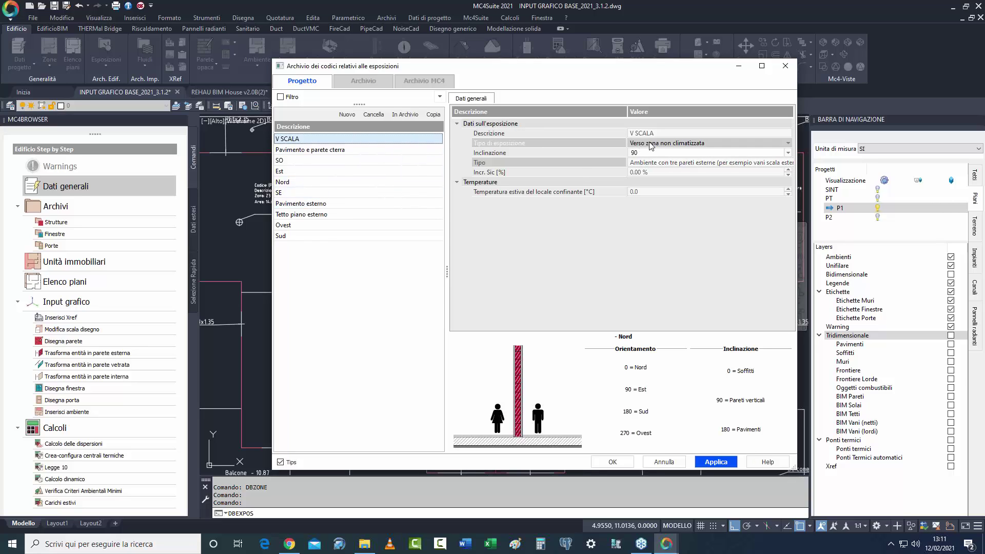
pyautogui.click(650, 144)
pyautogui.click(648, 152)
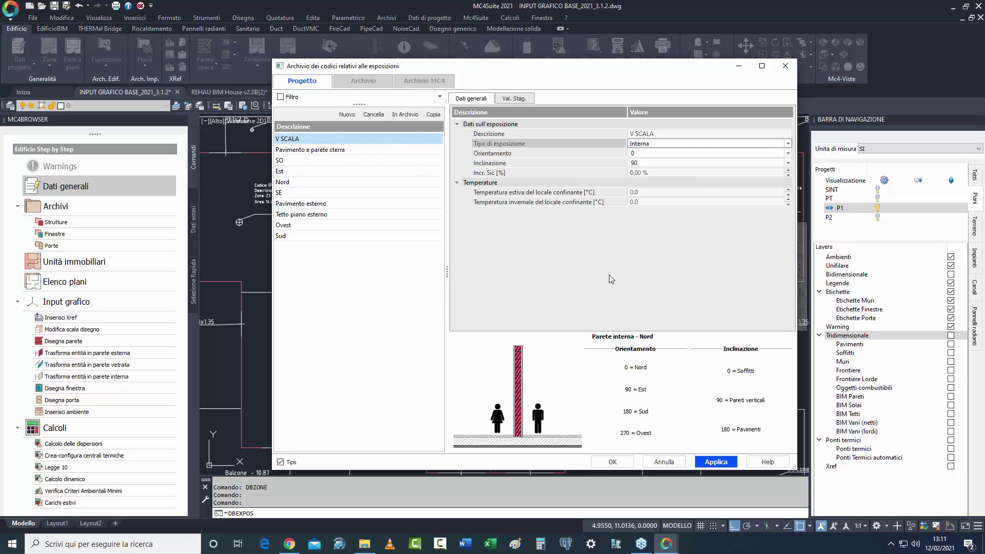
# View the monthly temperature and relative humidity values available for V SCALA as an Interna exposure.
pyautogui.click(513, 98)
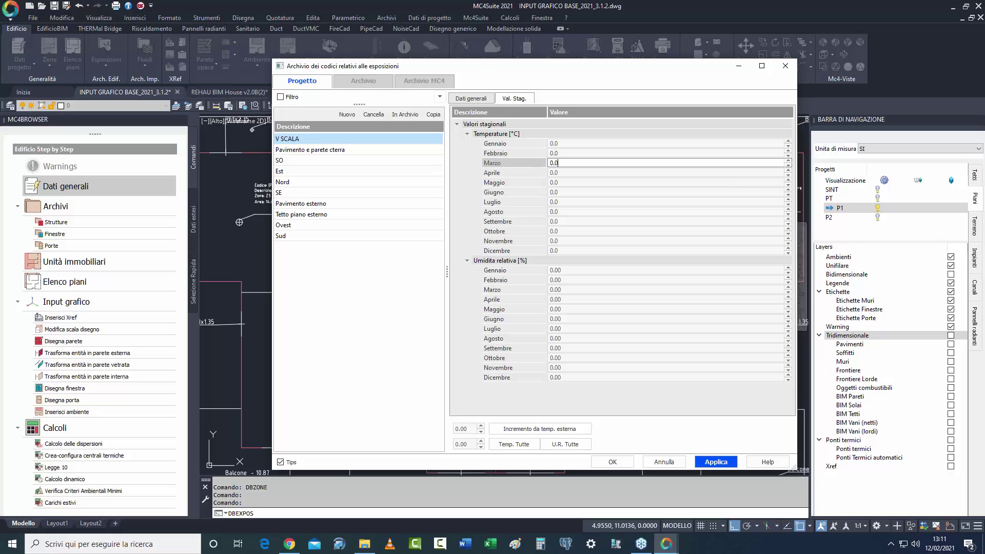
pyautogui.click(563, 222)
pyautogui.press('Down')
pyautogui.press('Down')
pyautogui.press('Down')
pyautogui.press('Down')
pyautogui.press('Down')
pyautogui.press('Down')
pyautogui.press('Down')
pyautogui.press('Down')
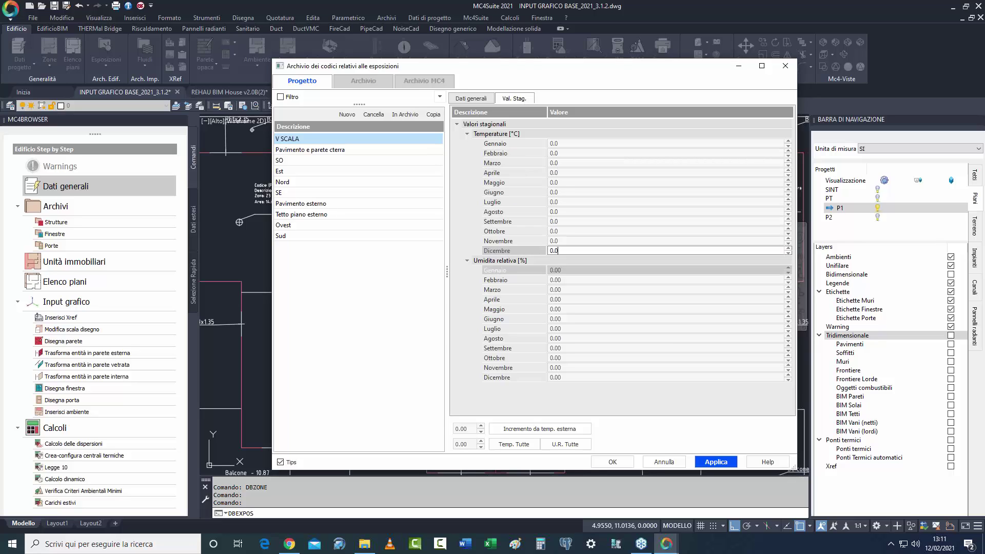
pyautogui.press('Down')
pyautogui.press('Down')
pyautogui.press('Down')
pyautogui.press('Down')
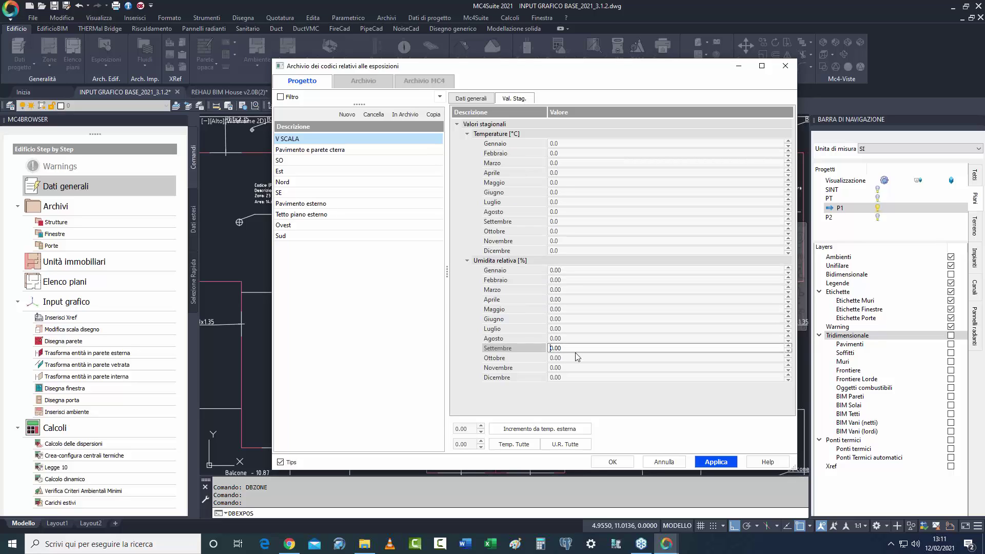
pyautogui.click(470, 98)
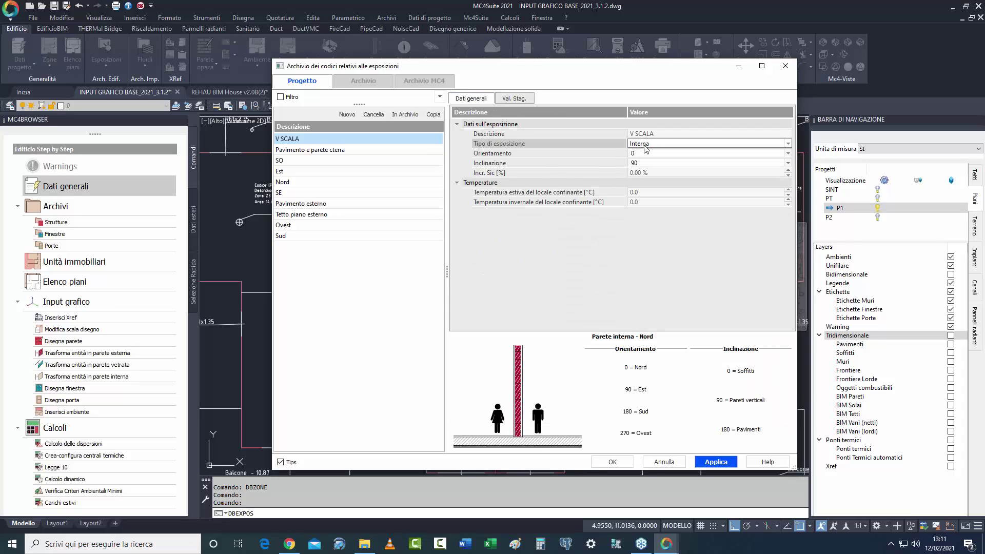
pyautogui.press('Down')
pyautogui.click(302, 140)
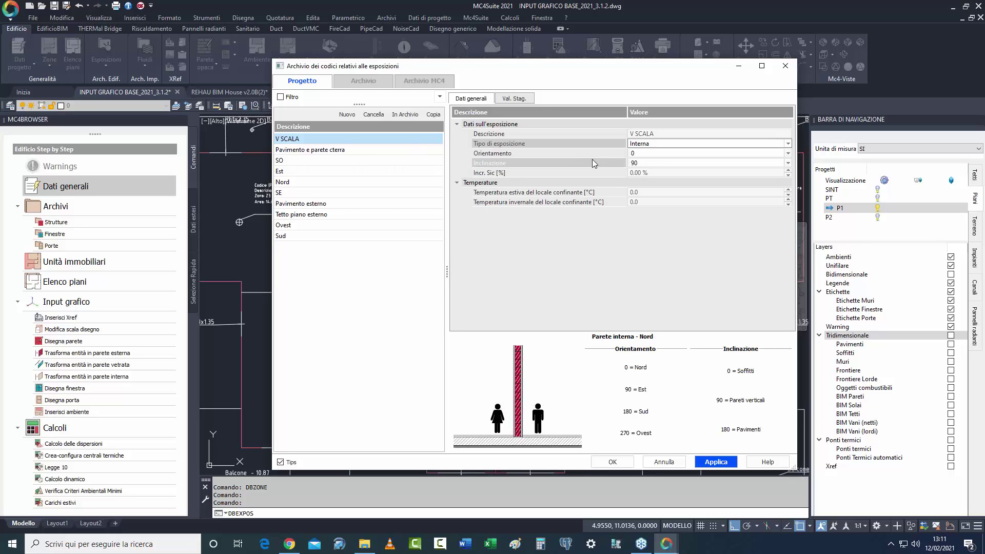
# Set V SCALA's exposure type back to Verso zona non climatizzata and save the exposure archive.
pyautogui.click(646, 144)
pyautogui.click(660, 174)
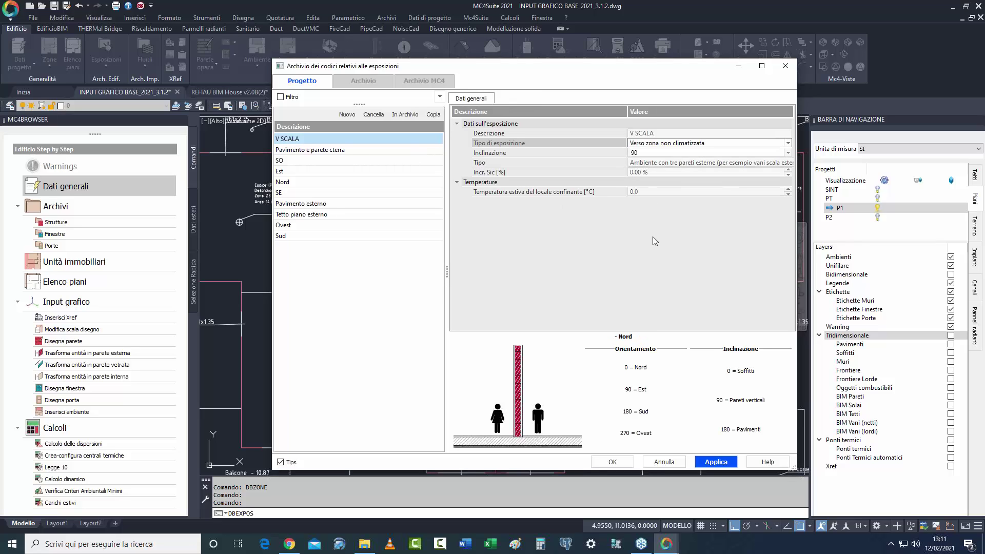
pyautogui.click(612, 463)
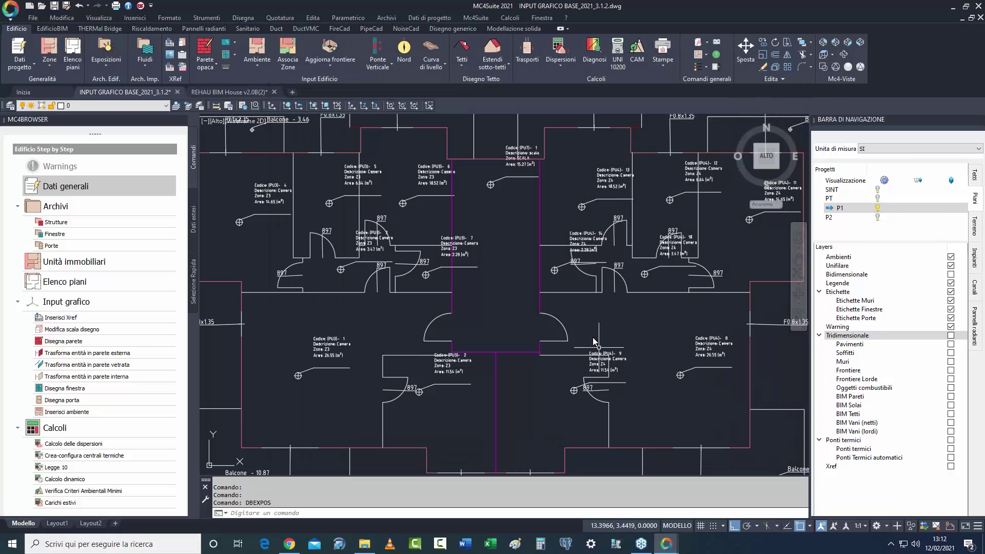
# View the exposures available for the wall on the east side of the stairwell, and deselect it without changing its exposure.
pyautogui.click(550, 216)
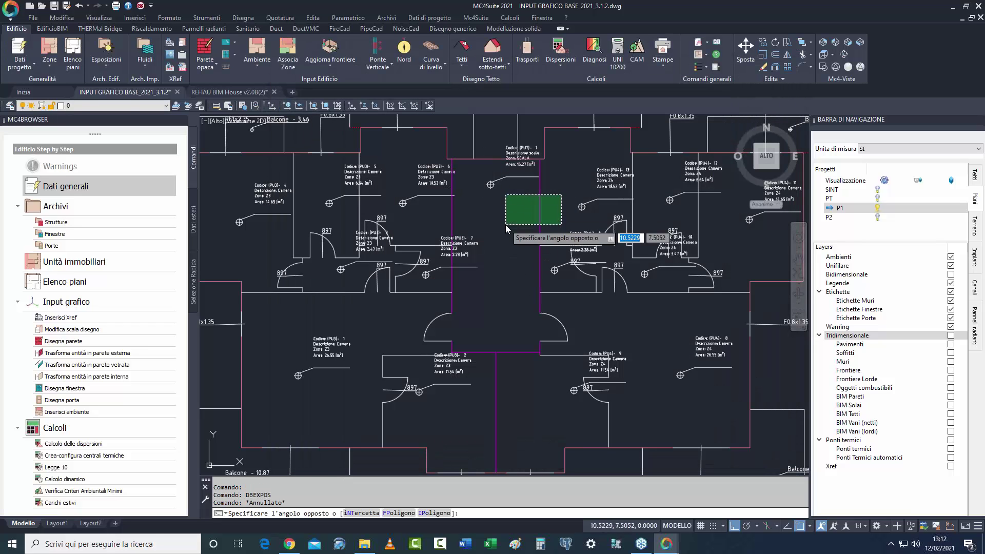
pyautogui.click(506, 224)
pyautogui.click(116, 265)
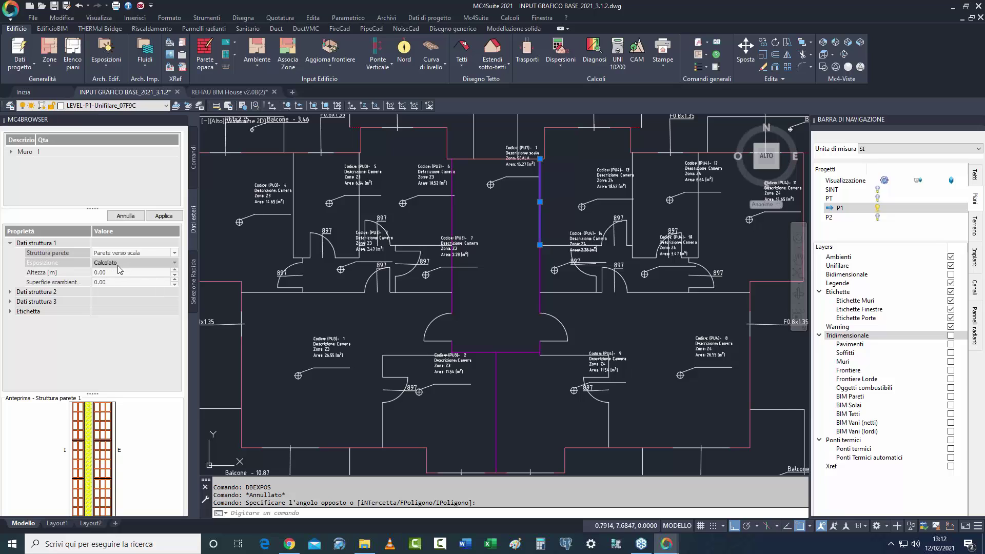
pyautogui.click(113, 264)
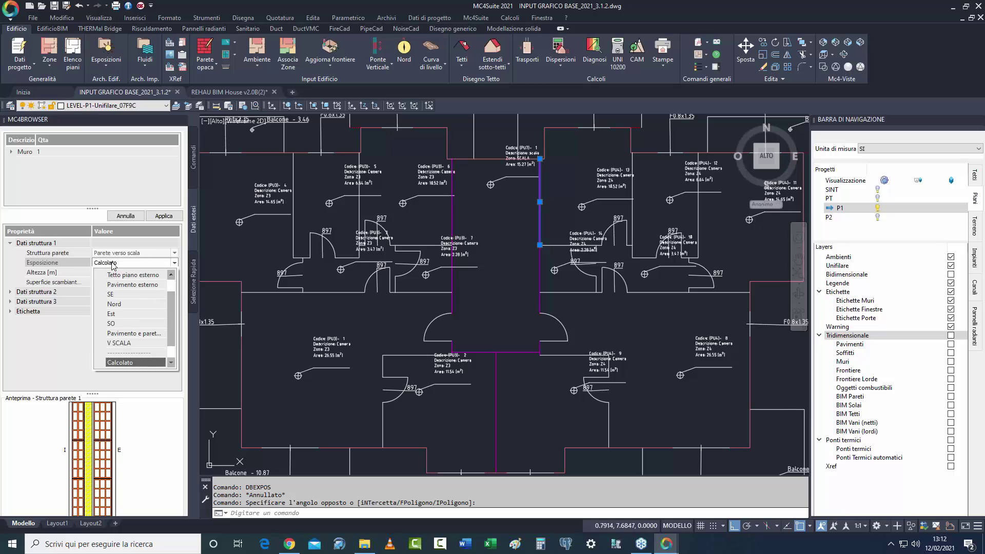
pyautogui.click(178, 325)
pyautogui.click(175, 262)
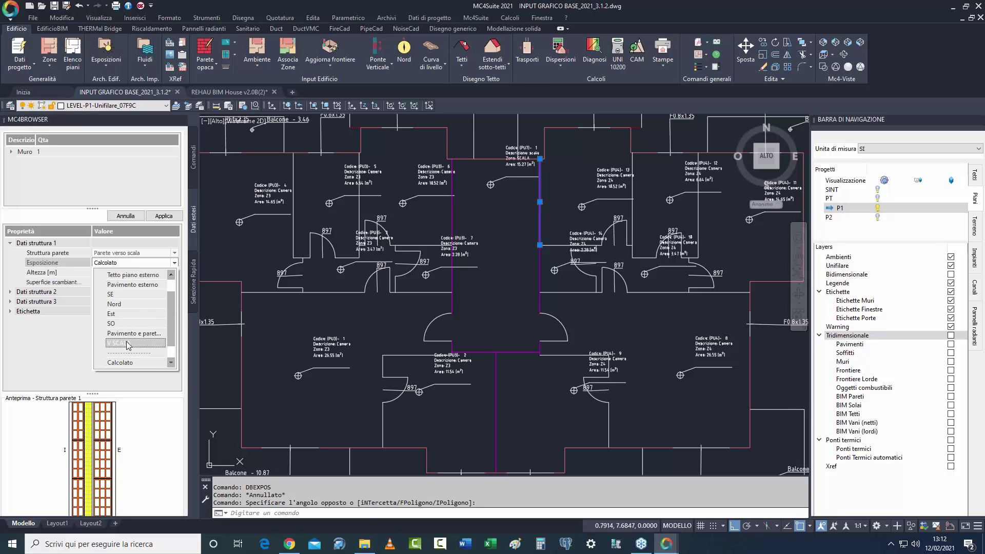
pyautogui.click(175, 262)
pyautogui.press('Escape')
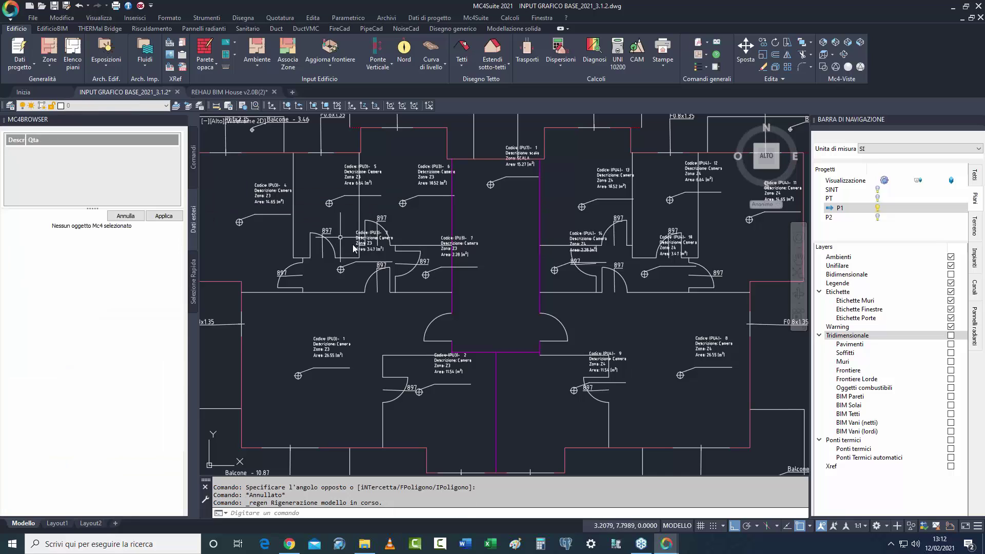
# Examine the P1 floor plan and the structure and exposure data of the easternmost exterior wall.
pyautogui.moveTo(505, 314); pyautogui.dragTo(499, 307, button='middle')
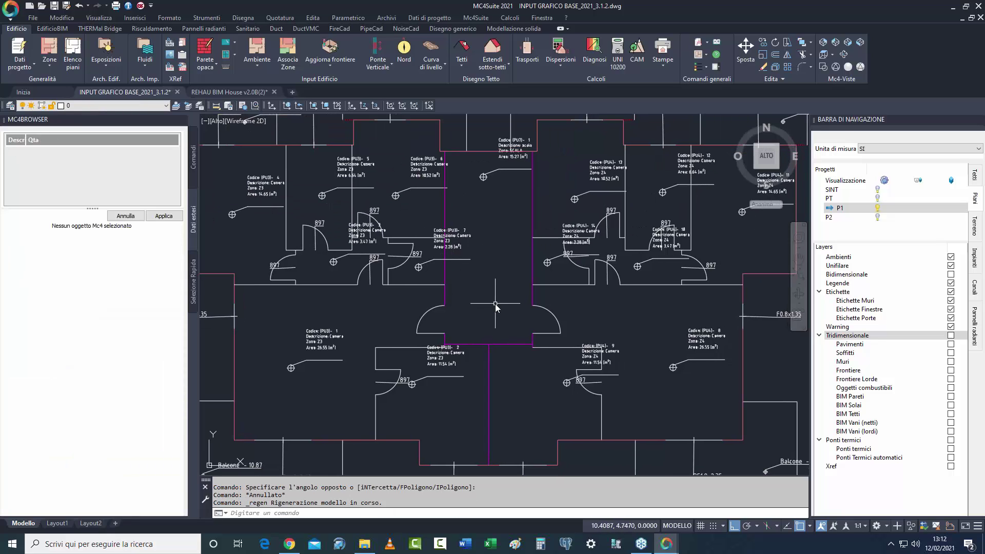
pyautogui.scroll(-3, 496, 321)
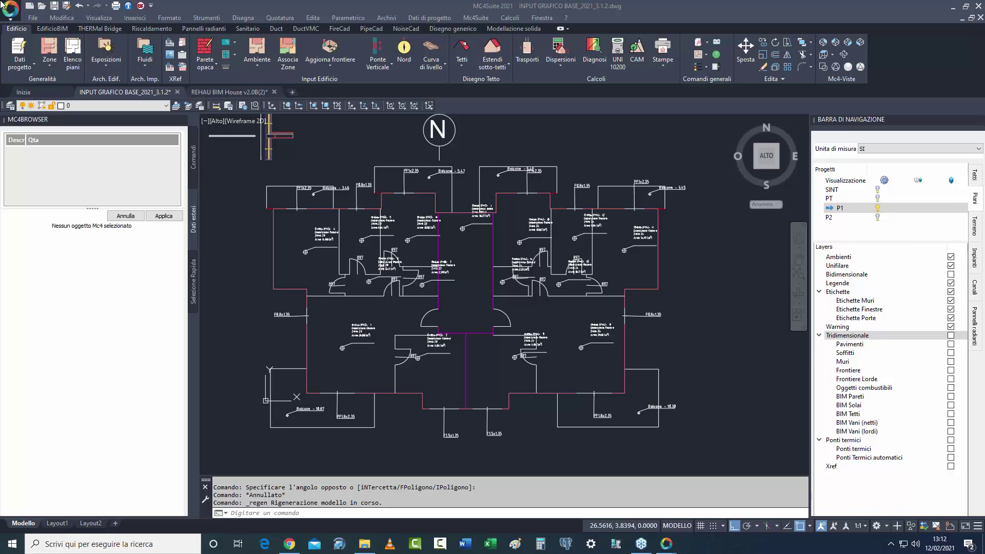
pyautogui.click(710, 328)
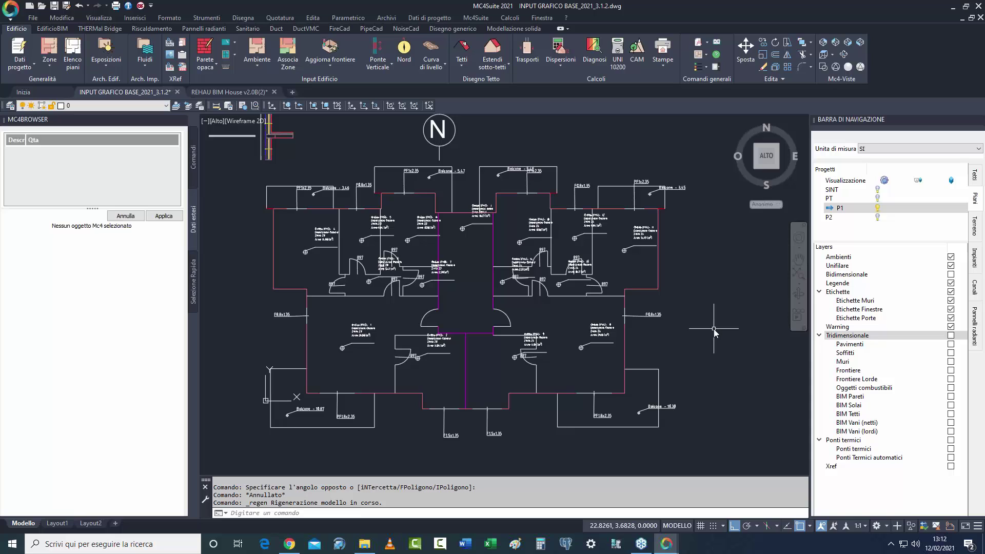
pyautogui.moveTo(687, 293); pyautogui.dragTo(703, 297, button='middle')
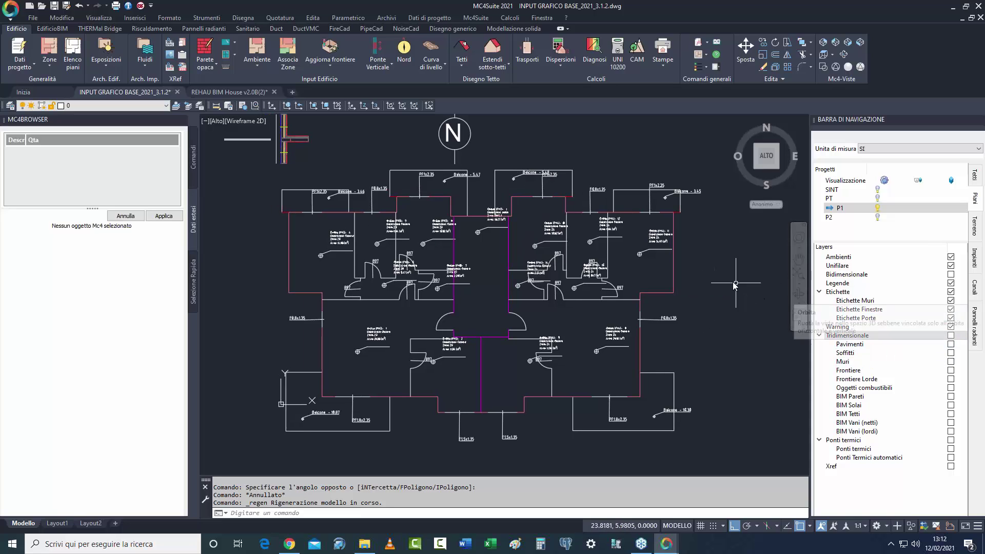
pyautogui.click(725, 268)
pyautogui.click(659, 275)
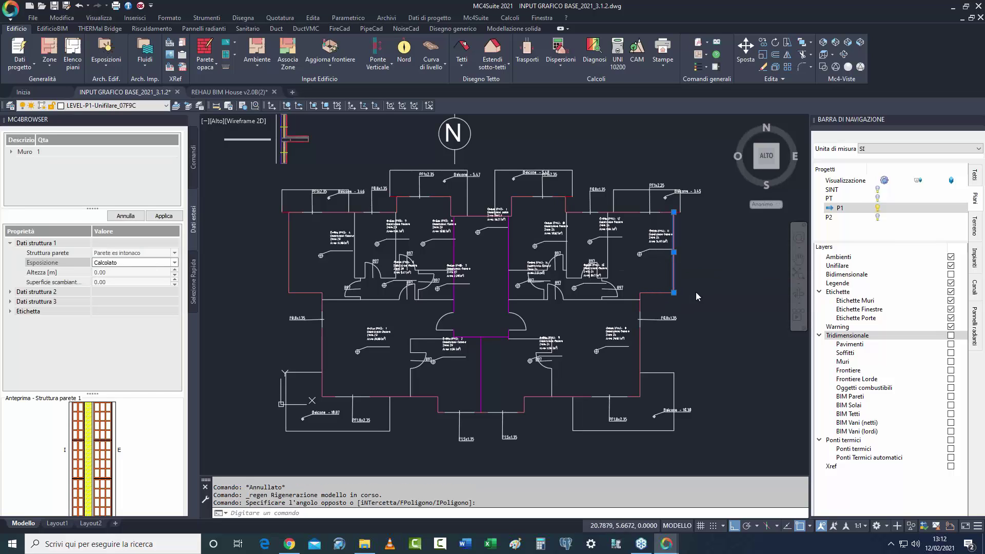
pyautogui.press('Escape')
pyautogui.click(676, 298)
pyautogui.press('Escape')
pyautogui.scroll(6, 673, 297)
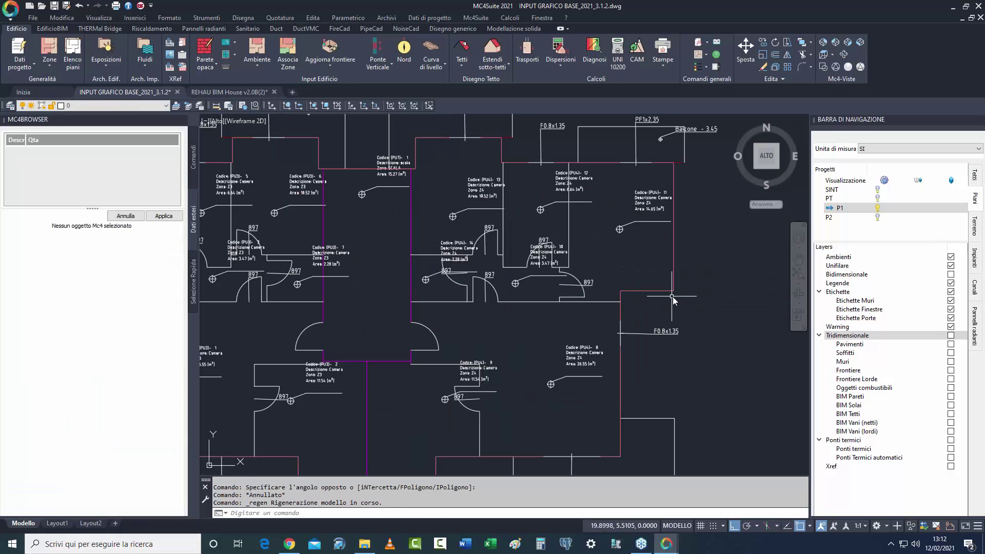
pyautogui.scroll(-6, 677, 308)
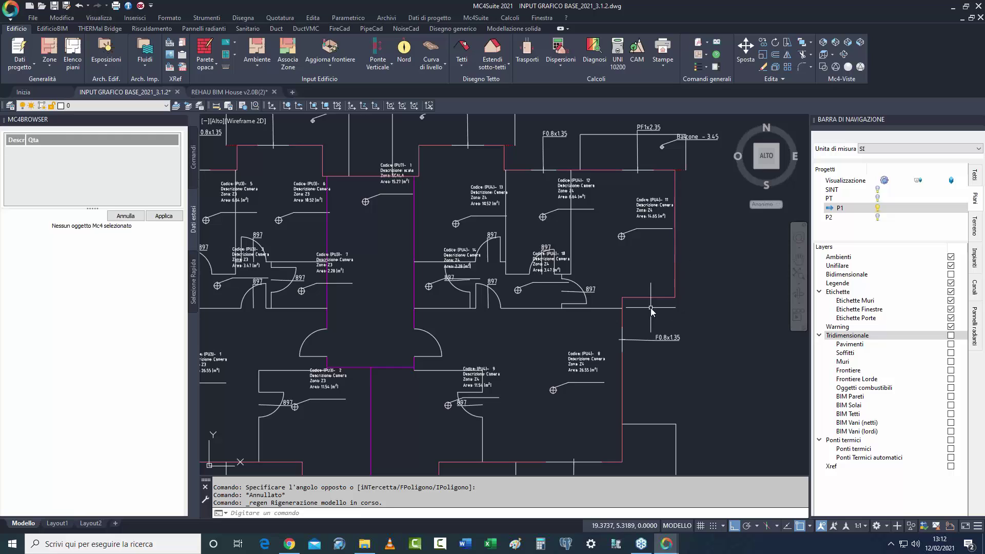
pyautogui.moveTo(705, 302); pyautogui.dragTo(662, 309, button='middle')
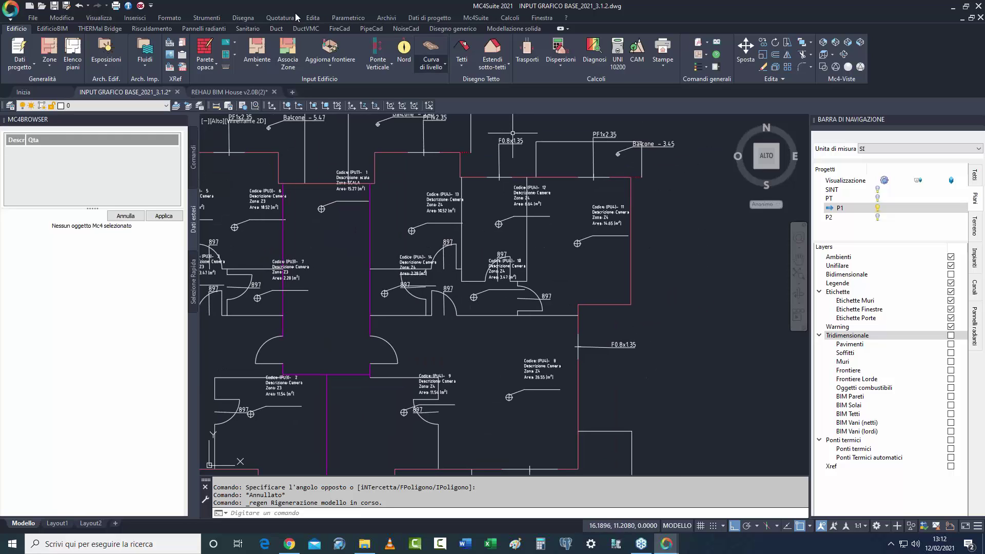
# Draw a vertical wall with structure Divisorio10 in the empty area just east of the P1 floor plan.
pyautogui.click(225, 56)
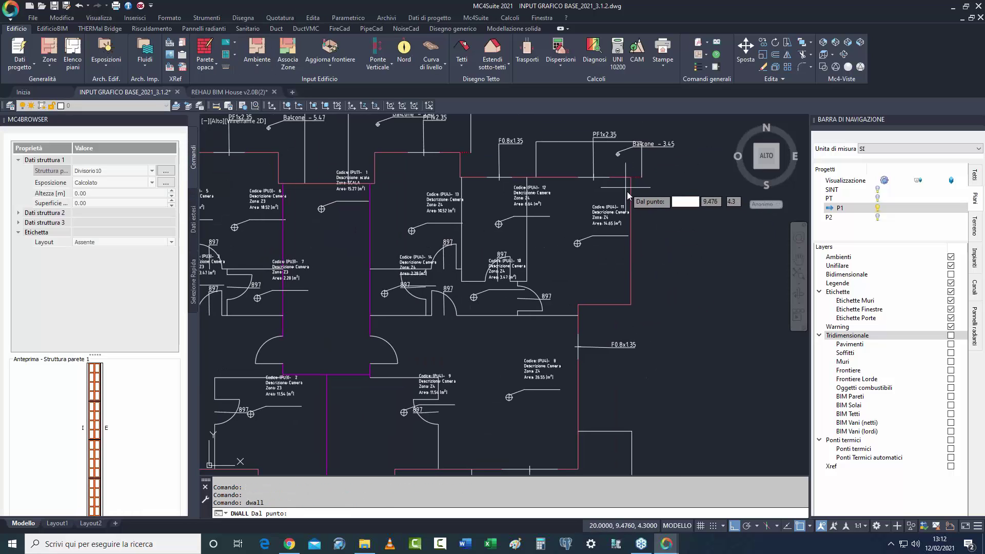
pyautogui.click(676, 182)
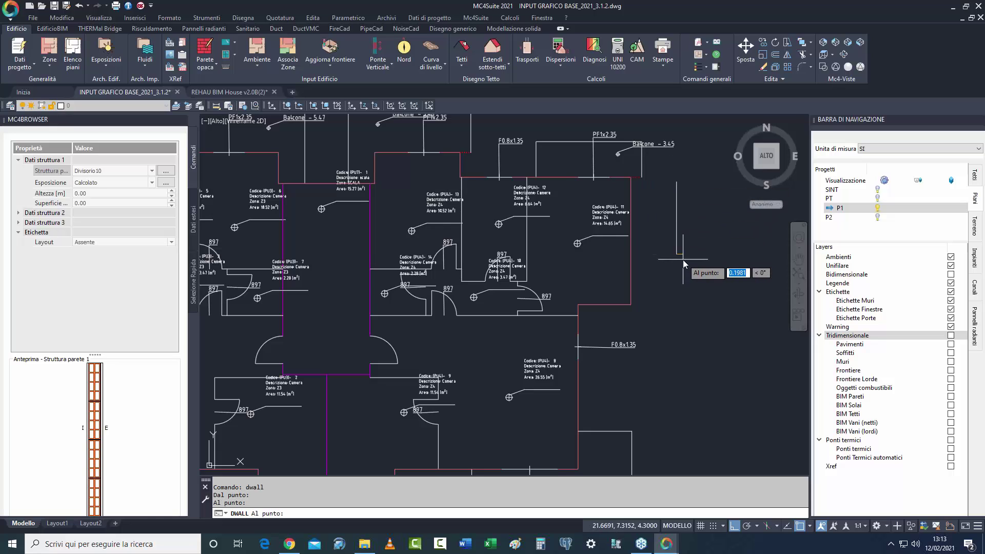
pyautogui.press('Return')
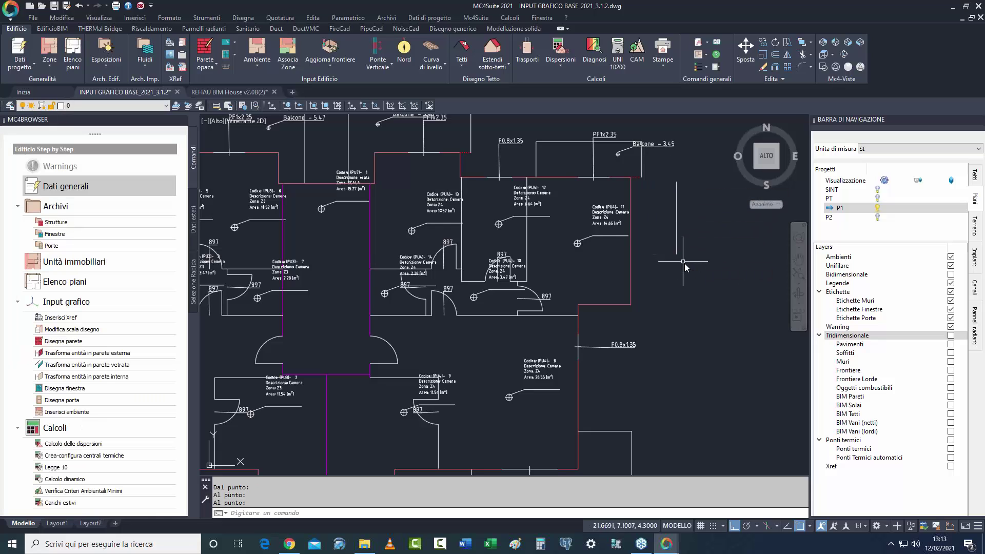
# Draw a second vertical Divisorio10 wall continuing south from the lower end of the freestanding wall.
pyautogui.click(216, 61)
pyautogui.click(676, 254)
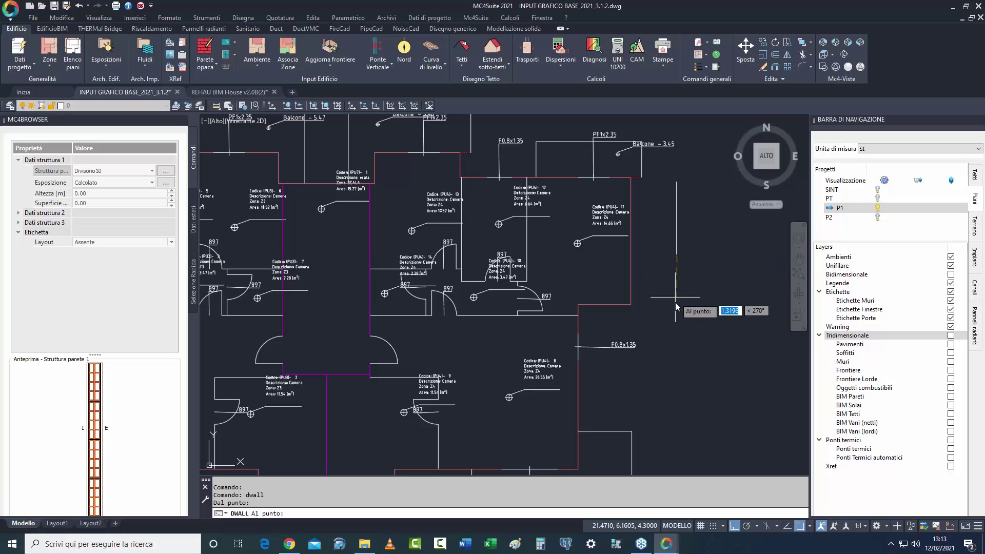
pyautogui.press('Escape')
pyautogui.click(676, 267)
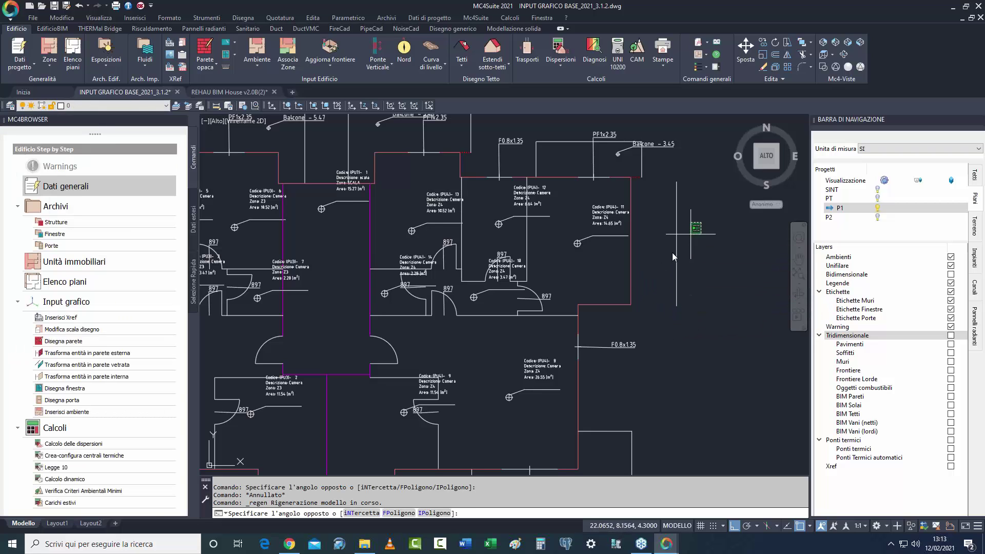
# Delete the two freestanding Divisorio10 walls east of the P1 floor plan.
pyautogui.click(661, 281)
pyautogui.press('Delete')
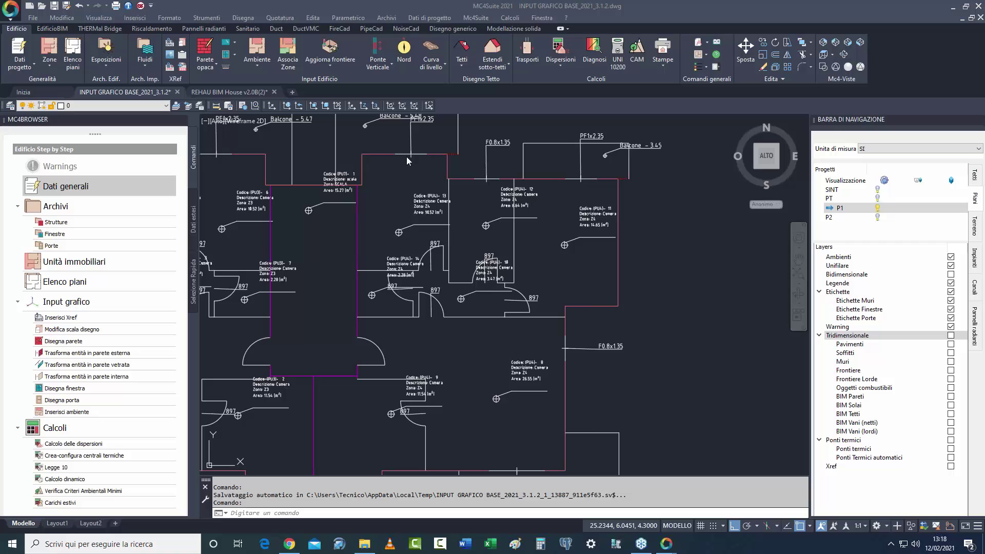
# Close the REHAU BIM House v2.0B(2) drawing and return to INPUT GRAFICO BASE_2021_3.1.2.
pyautogui.click(279, 95)
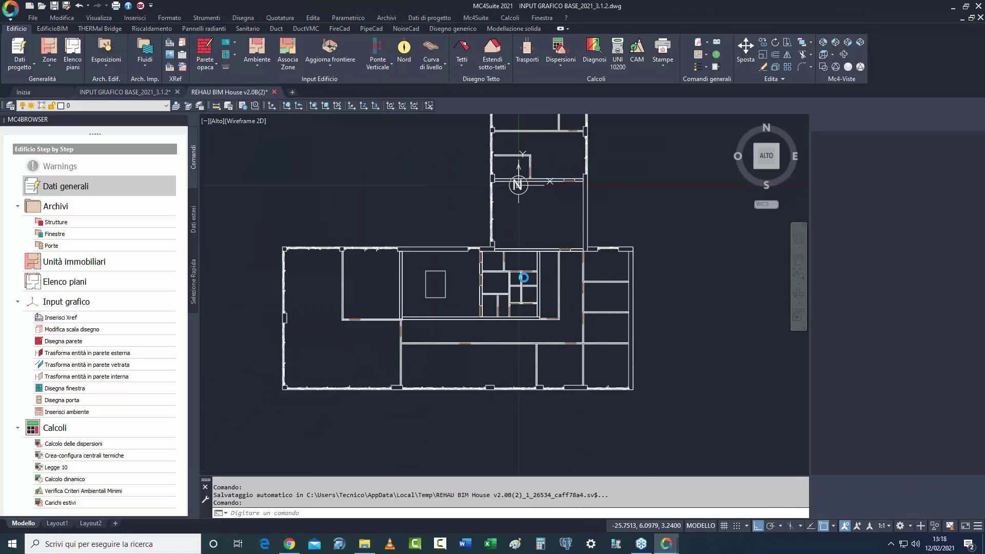
pyautogui.press('Escape')
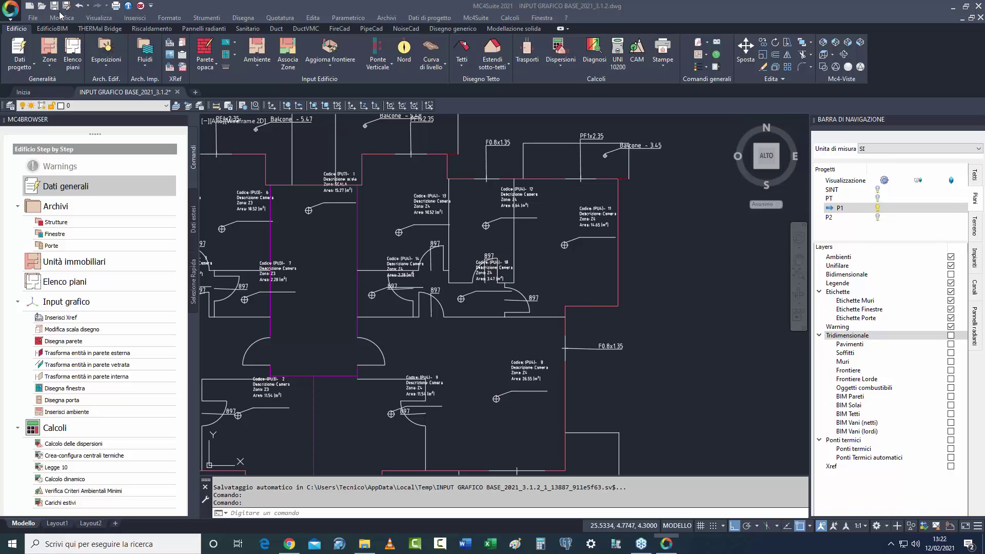
# Open the user interface customization and expand the commands of Barra degli strumenti Accesso rapido 1.
pyautogui.click(151, 6)
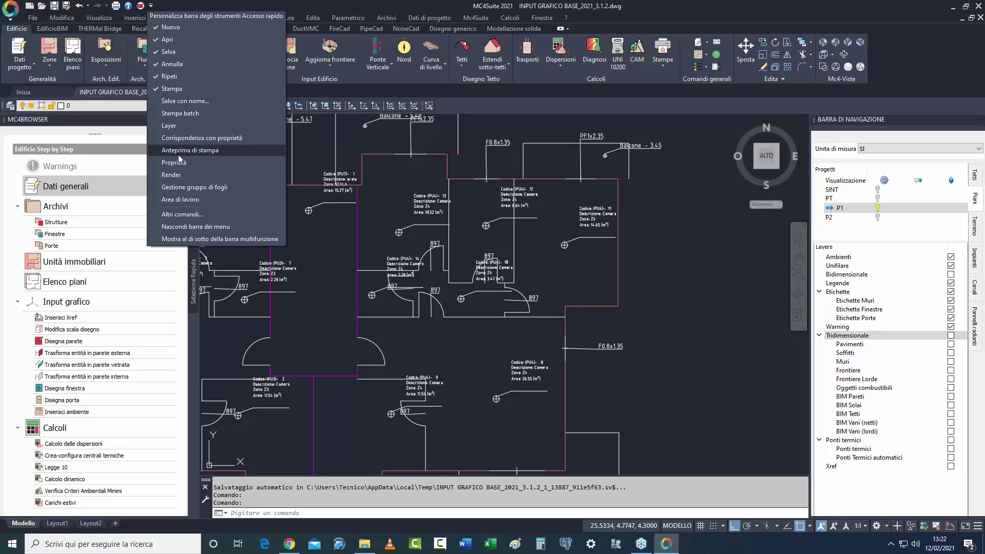
pyautogui.click(197, 215)
pyautogui.click(510, 100)
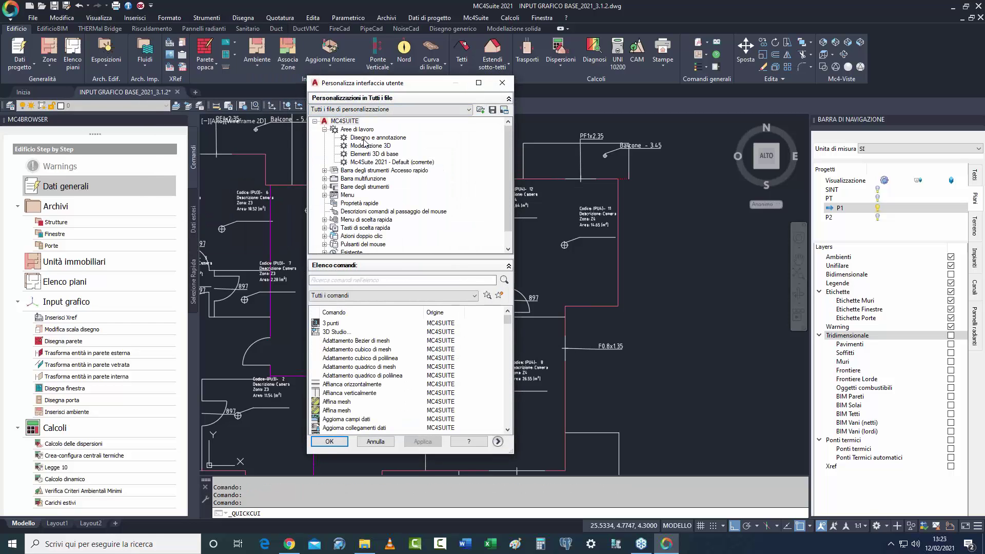
pyautogui.click(324, 171)
pyautogui.click(358, 180)
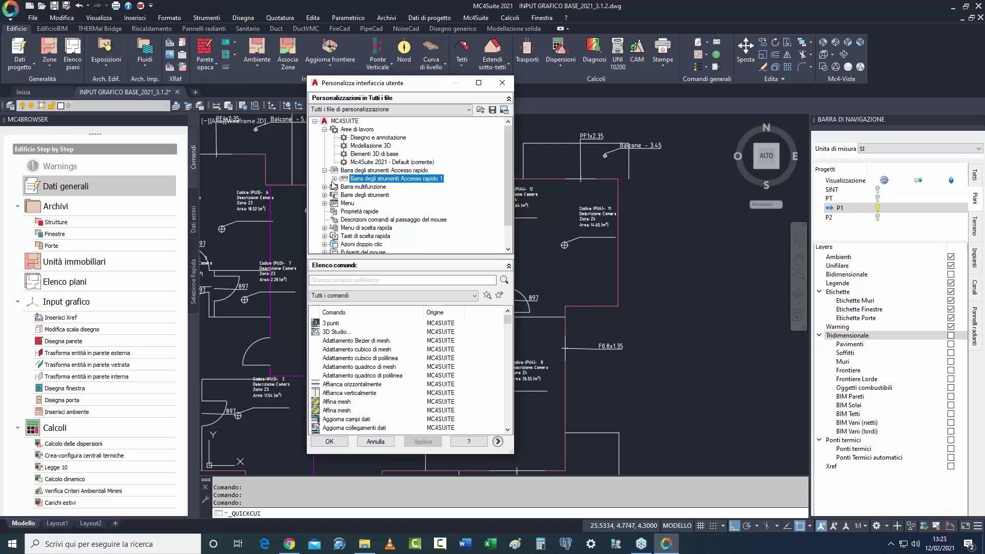
pyautogui.click(334, 178)
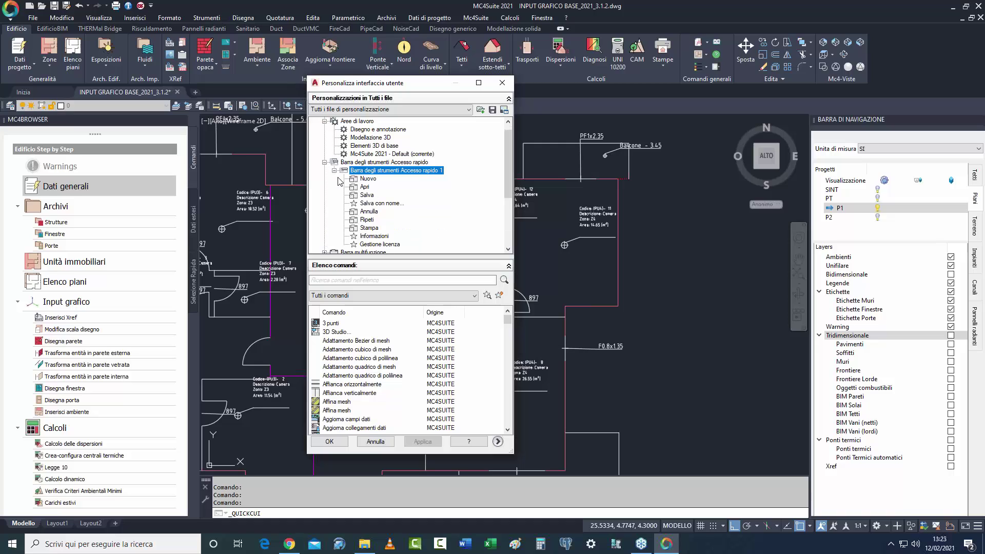
# Remove the Gestione licenza command from the quick access toolbar and apply the customization.
pyautogui.click(381, 237)
pyautogui.click(380, 245)
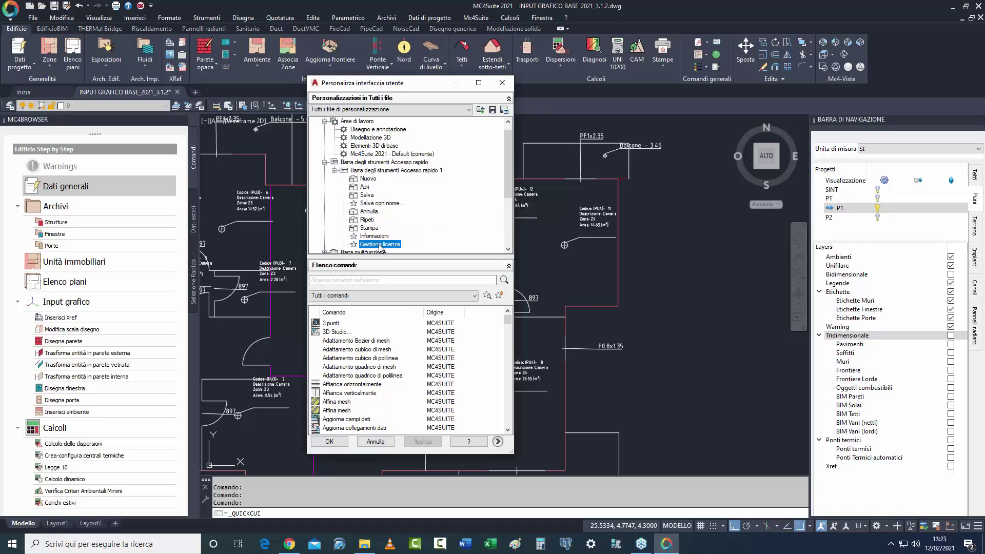
pyautogui.rightClick(380, 246)
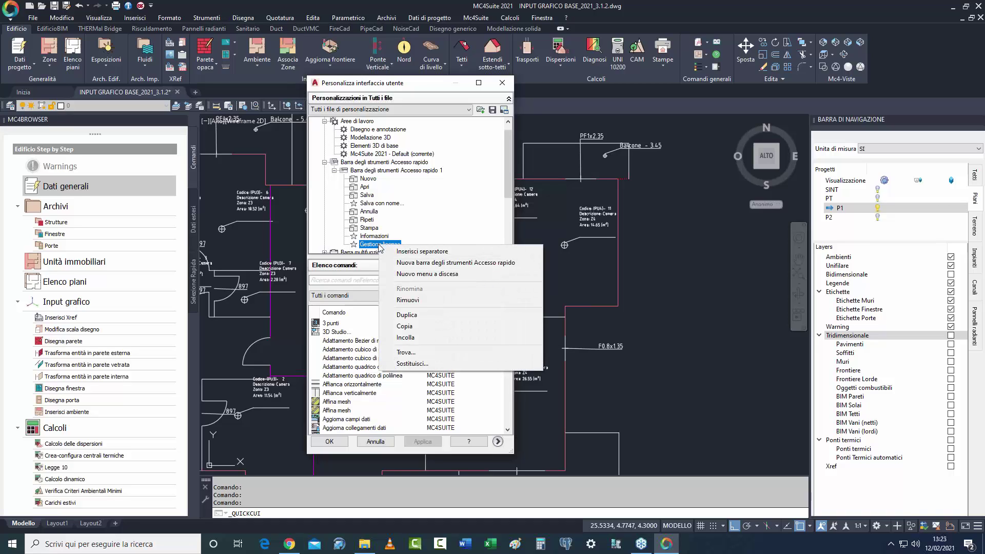
pyautogui.click(404, 301)
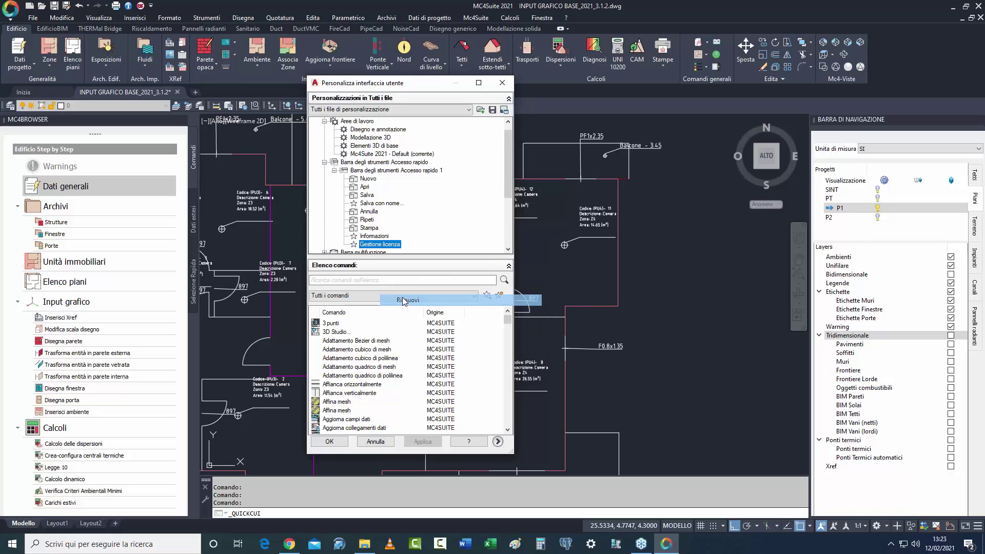
pyautogui.click(405, 290)
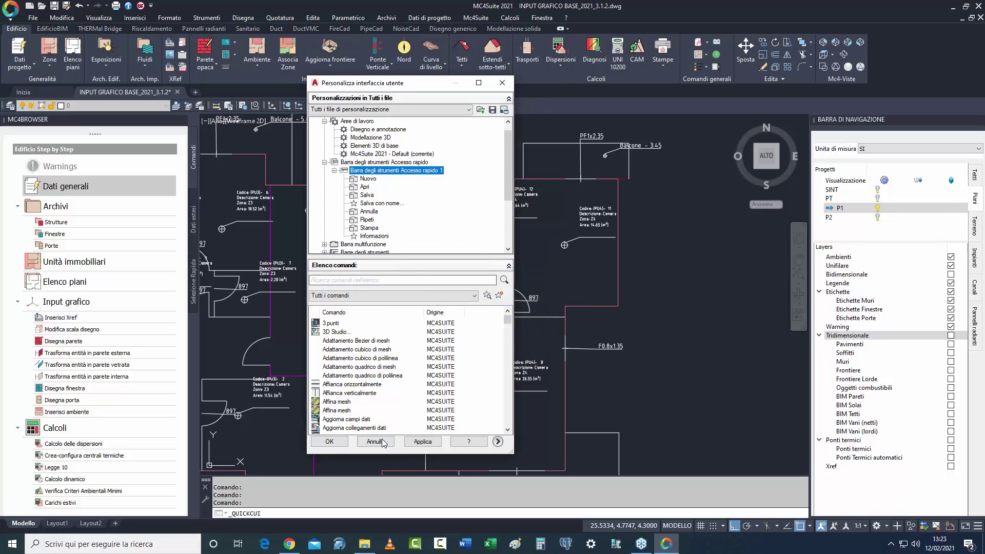
pyautogui.click(421, 442)
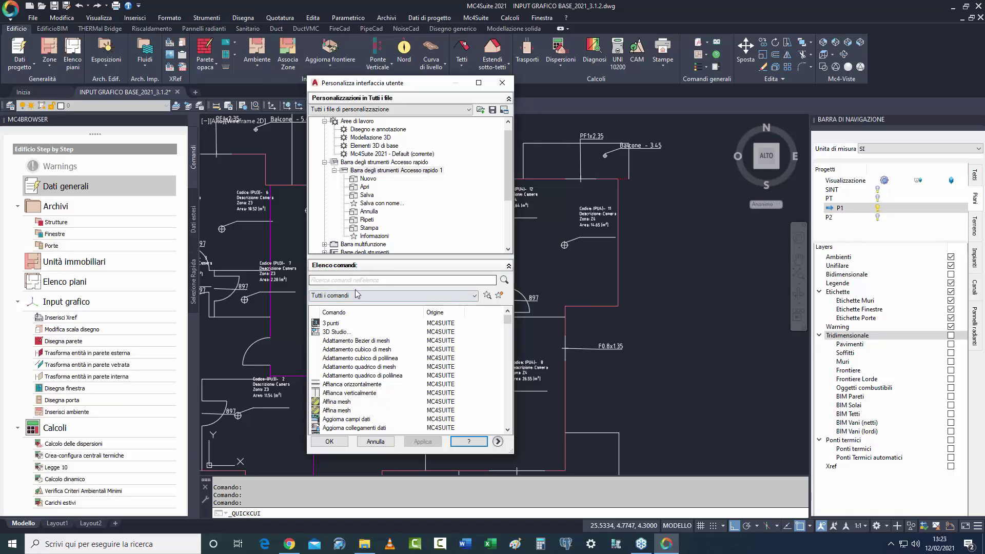
# Search the command list for GESTIONE LICENZA and add the Gestione licenza command to Barra degli strumenti Accesso rapido 1.
pyautogui.click(402, 280)
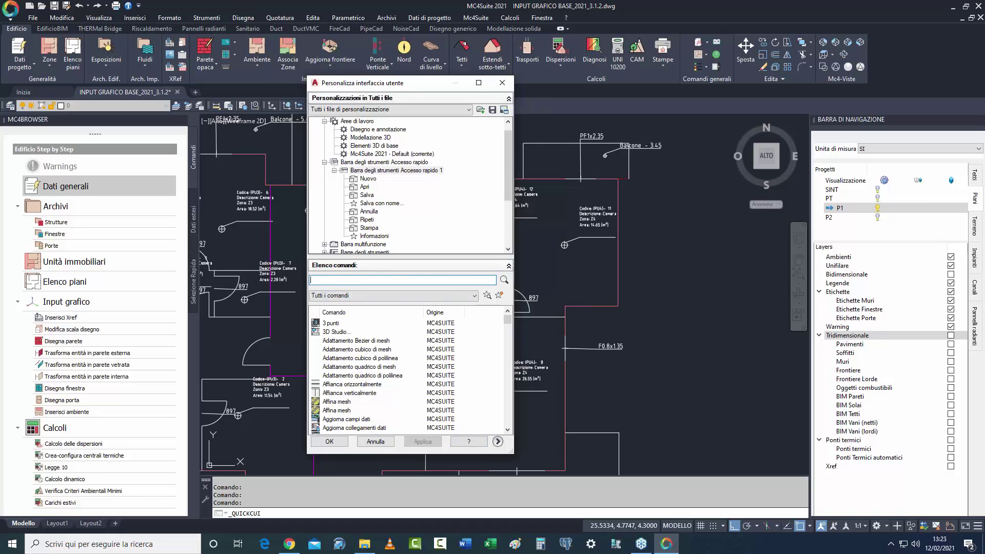
pyautogui.write('GES')
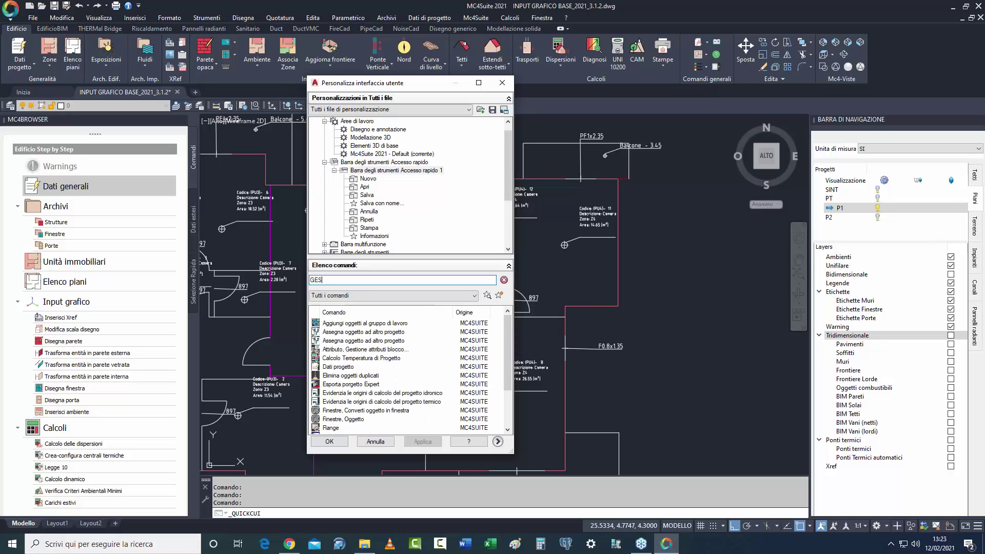
pyautogui.write('TIONE')
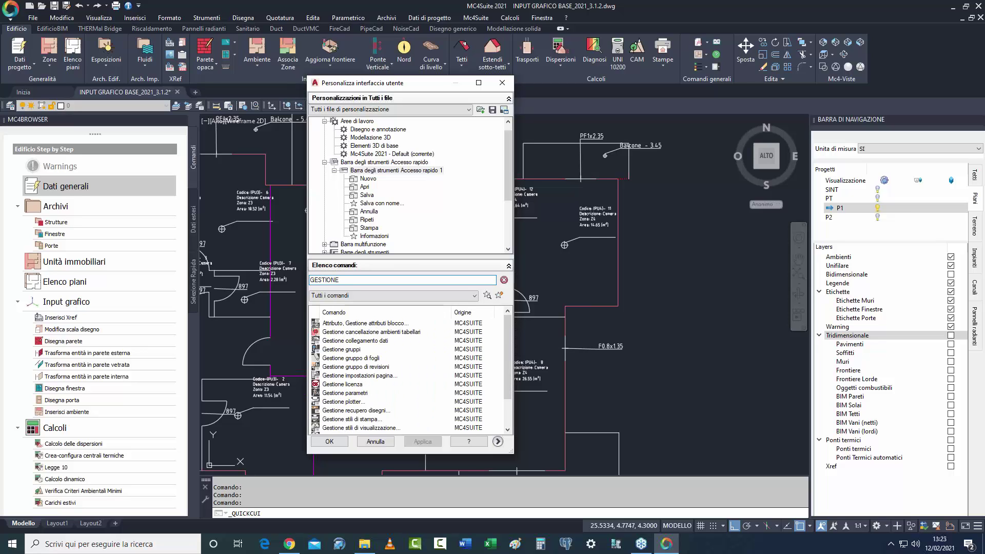
pyautogui.write(' LICENZA')
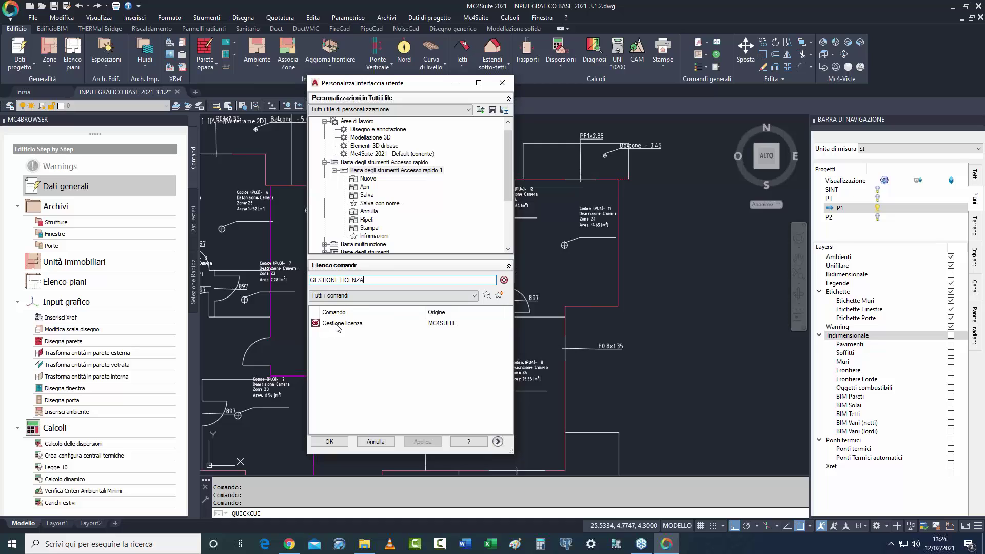
pyautogui.click(337, 324)
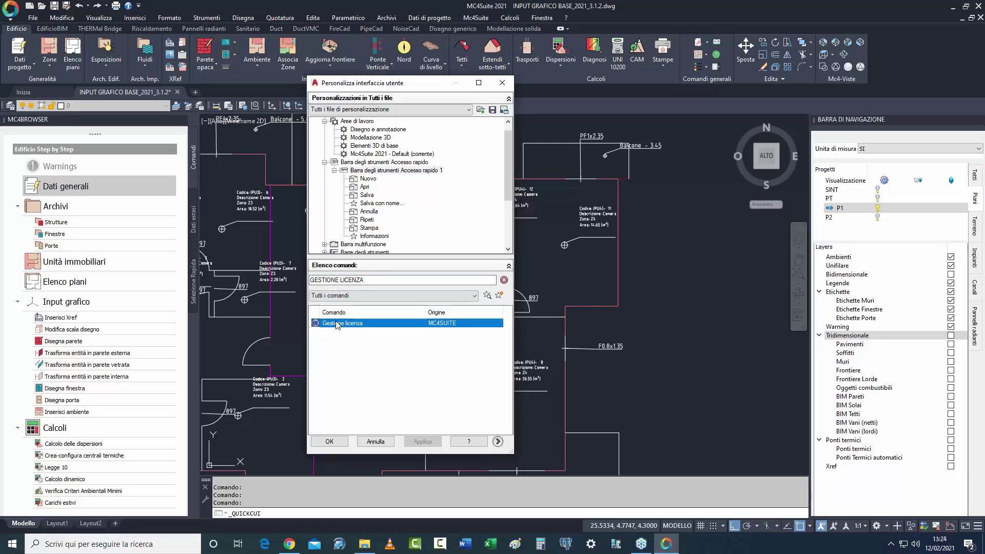
pyautogui.moveTo(337, 324); pyautogui.dragTo(379, 153)
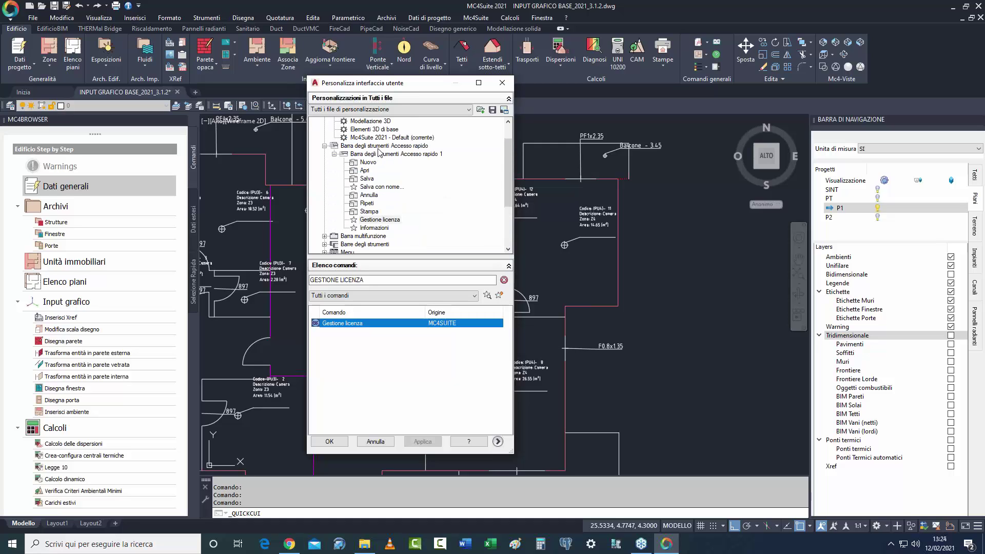
# Move Gestione licenza below Informazioni in the quick access toolbar, apply the customization and accept it.
pyautogui.click(370, 221)
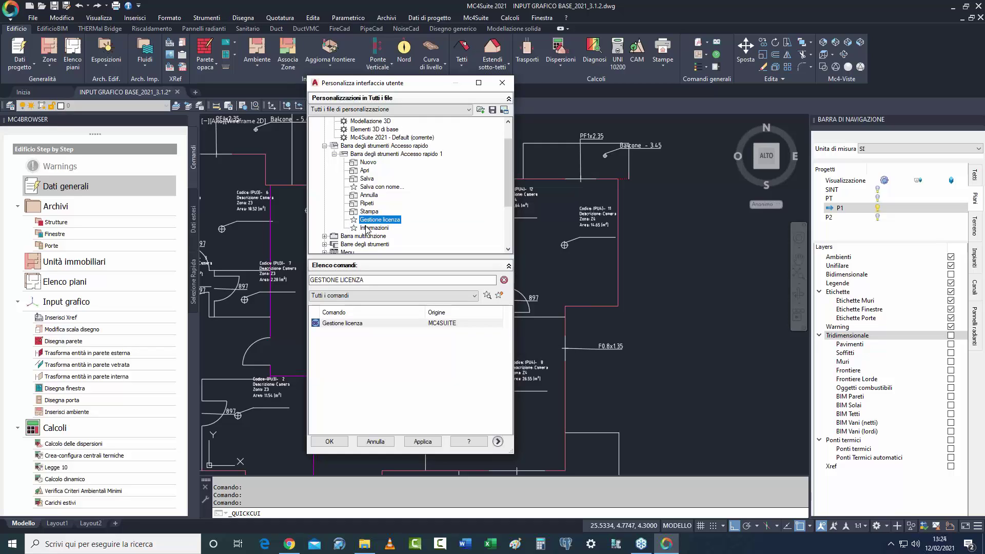
pyautogui.moveTo(370, 221); pyautogui.dragTo(365, 234)
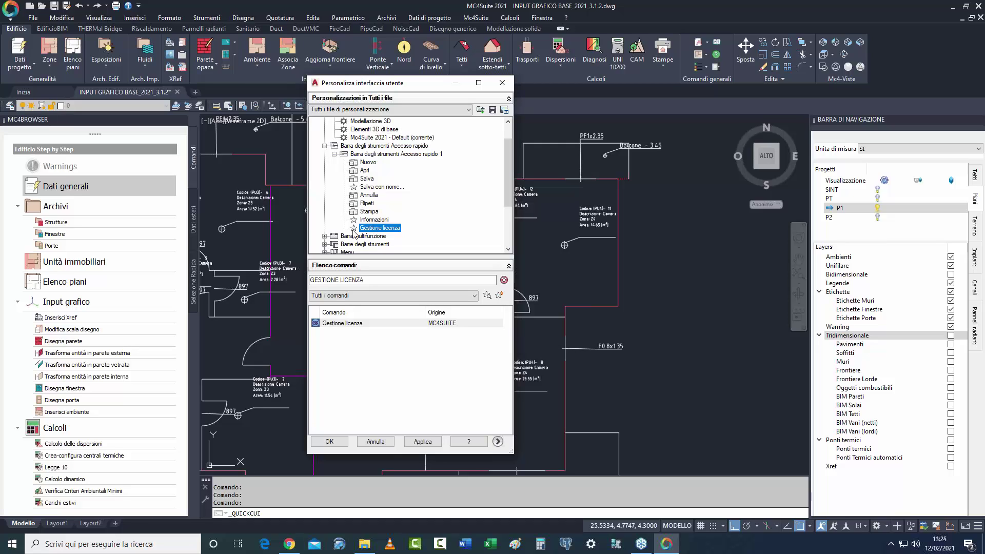
pyautogui.click(426, 442)
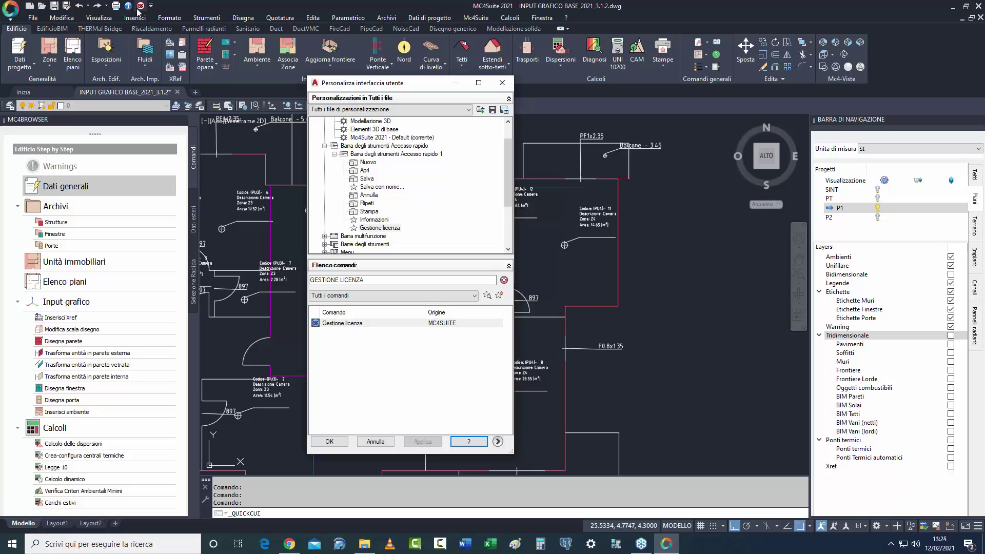
pyautogui.click(341, 442)
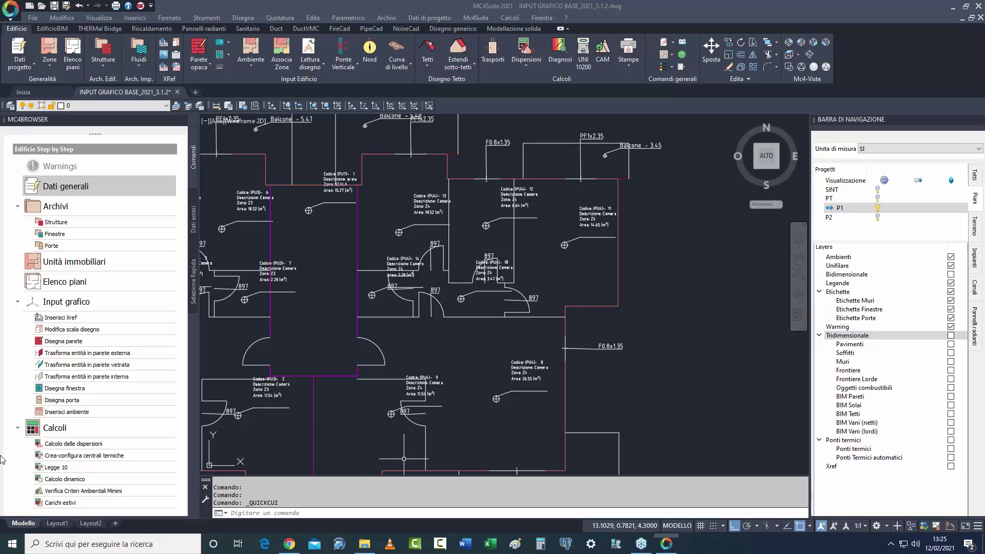
# View Layout1 and Layout2, and return to the model.
pyautogui.click(57, 523)
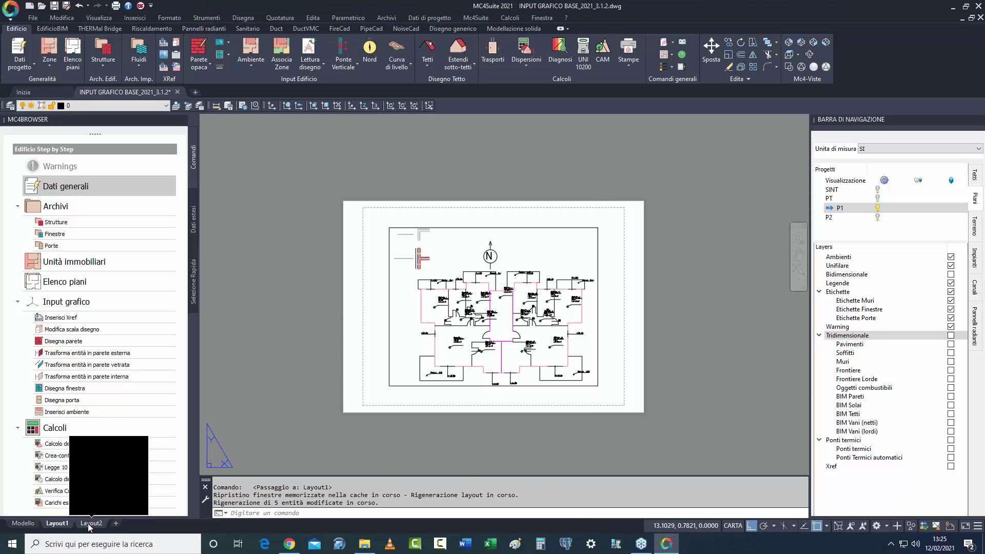
pyautogui.click(91, 523)
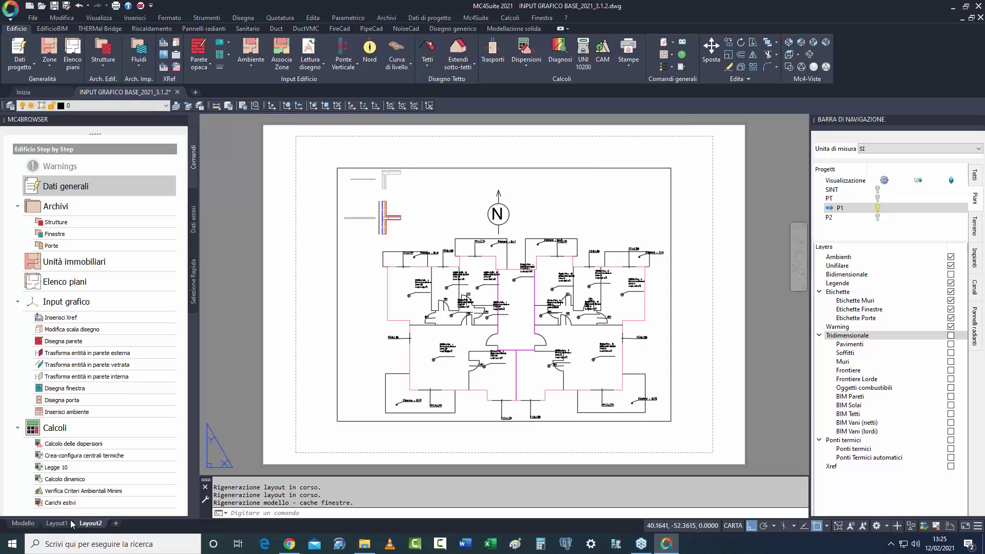
pyautogui.click(23, 523)
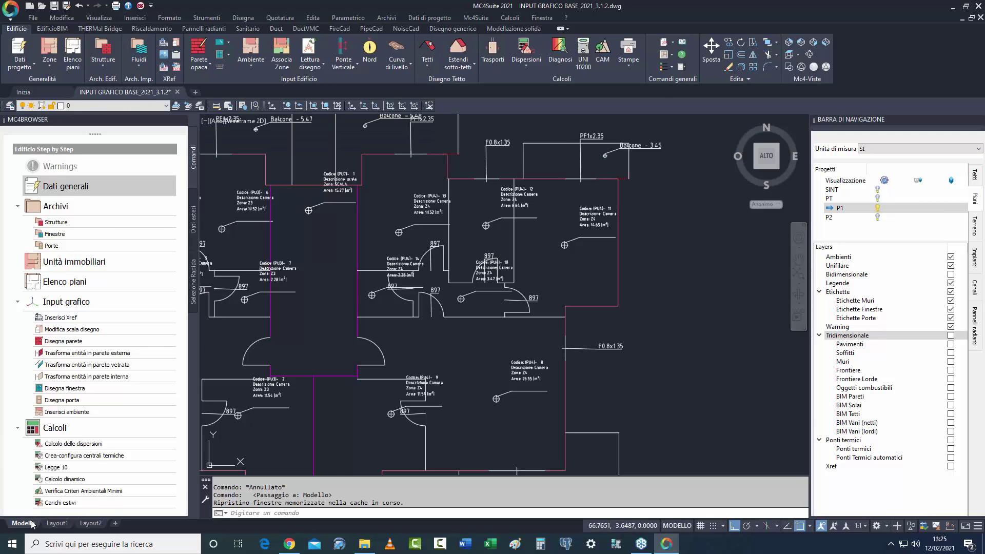
# Switch from the model to Layout2 and toggle its viewport between paper space and model space.
pyautogui.click(677, 525)
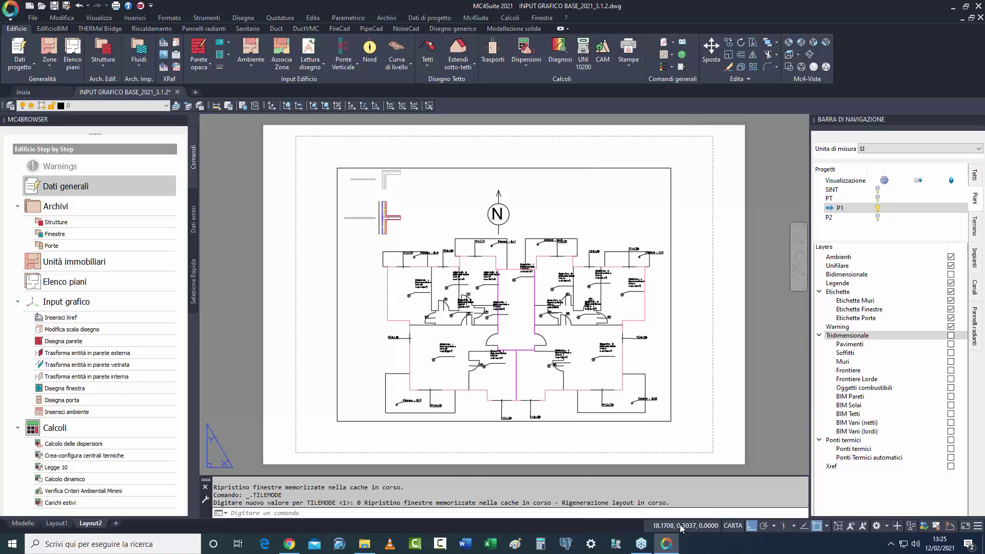
pyautogui.click(733, 526)
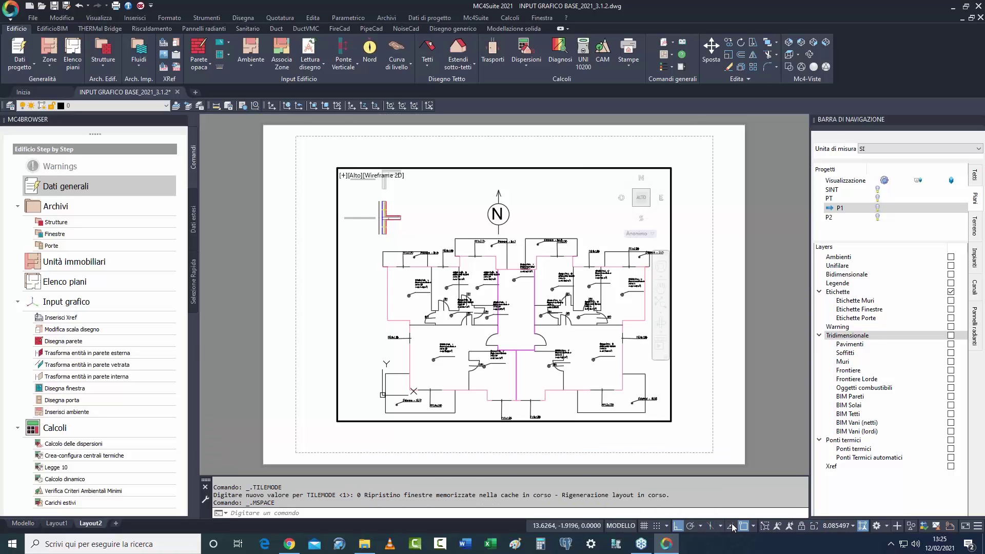
pyautogui.click(620, 526)
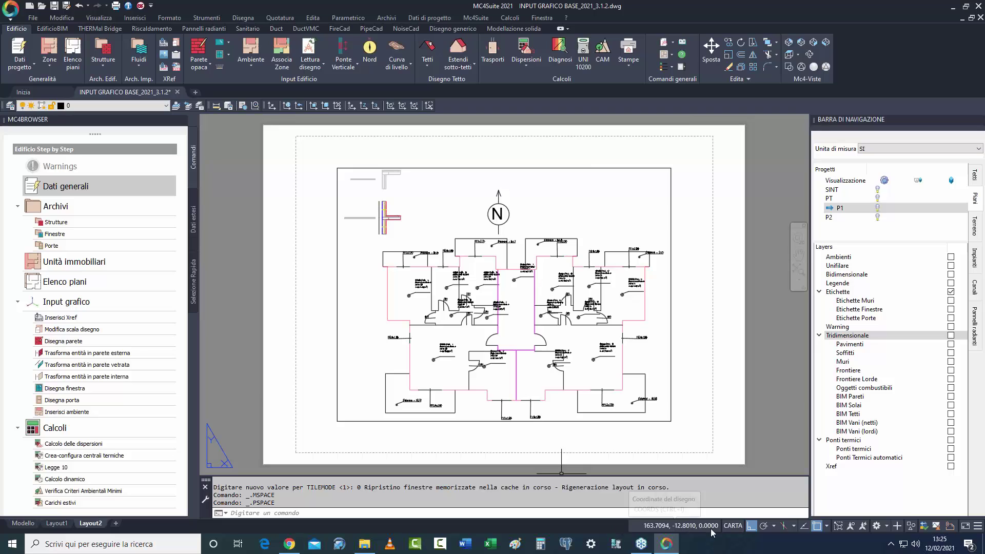
pyautogui.click(732, 526)
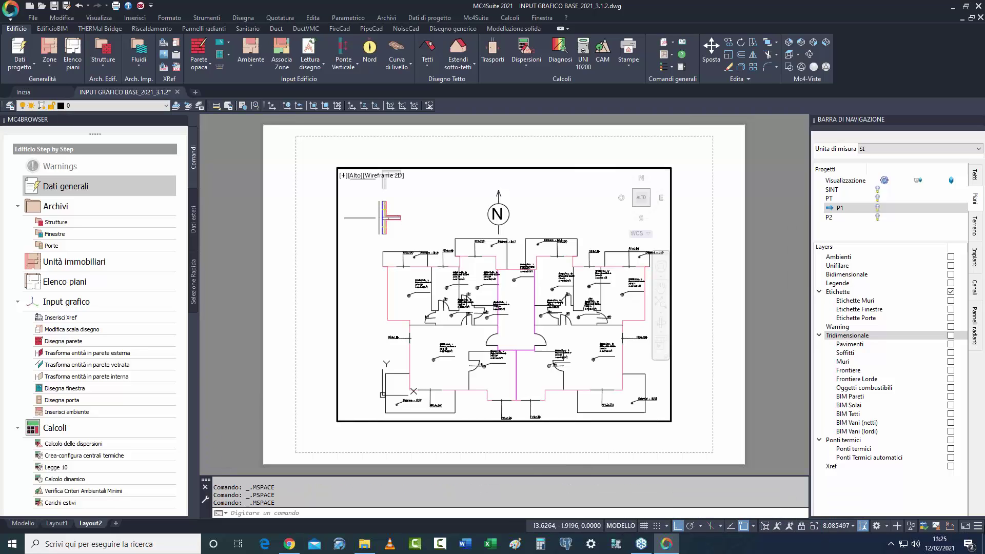
# View the Spazio modello entry among the status bar customization options, and toggle Layout2 to paper space and back to model space.
pyautogui.click(977, 526)
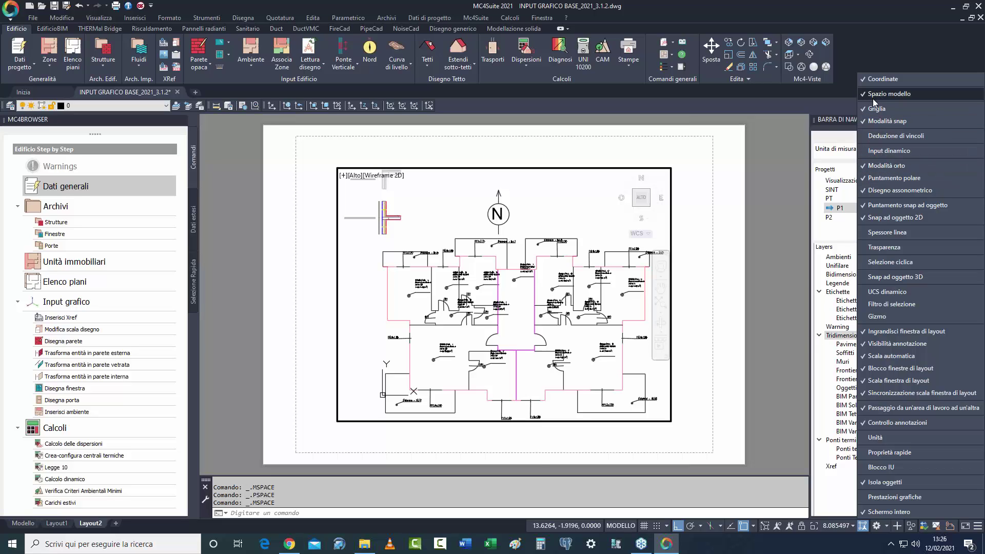
pyautogui.click(621, 526)
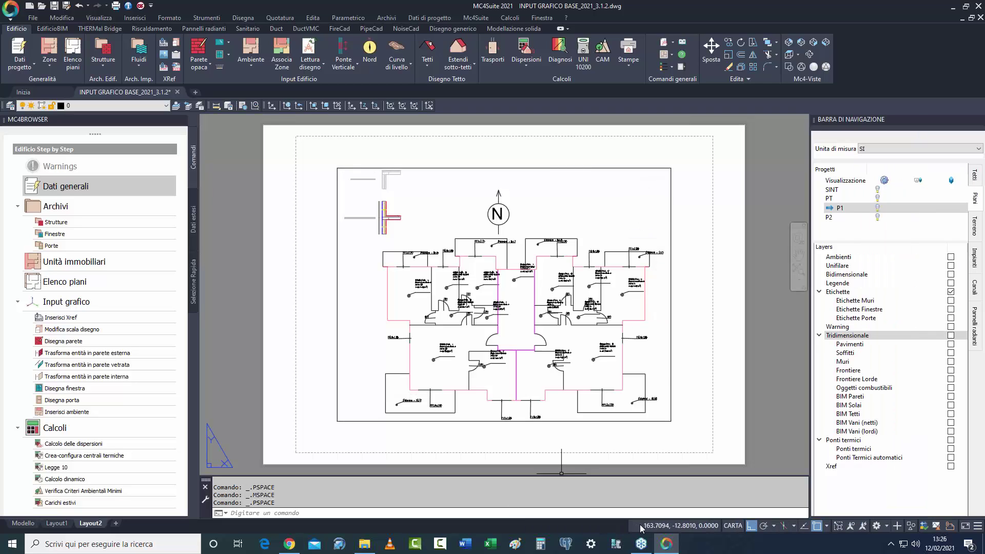
pyautogui.click(732, 526)
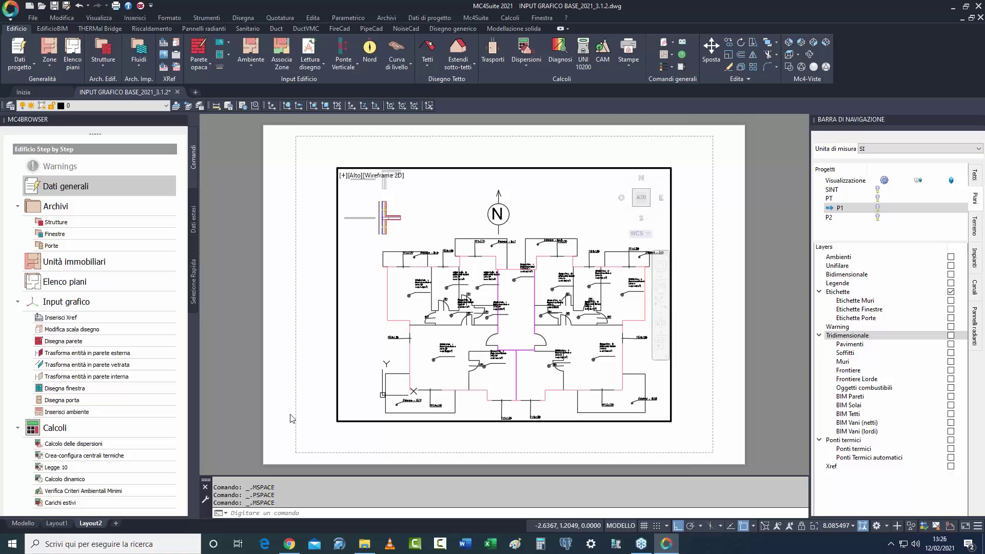
# Leave Layout2 for the model and show the entire P1 floor plan.
pyautogui.click(23, 523)
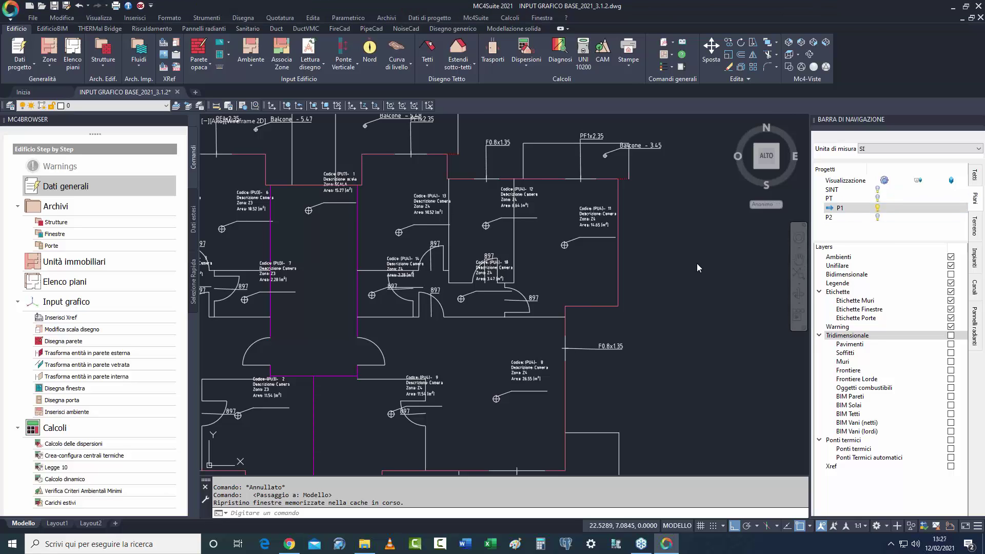
pyautogui.scroll(-4, 697, 263)
pyautogui.moveTo(691, 269); pyautogui.dragTo(706, 267, button='middle')
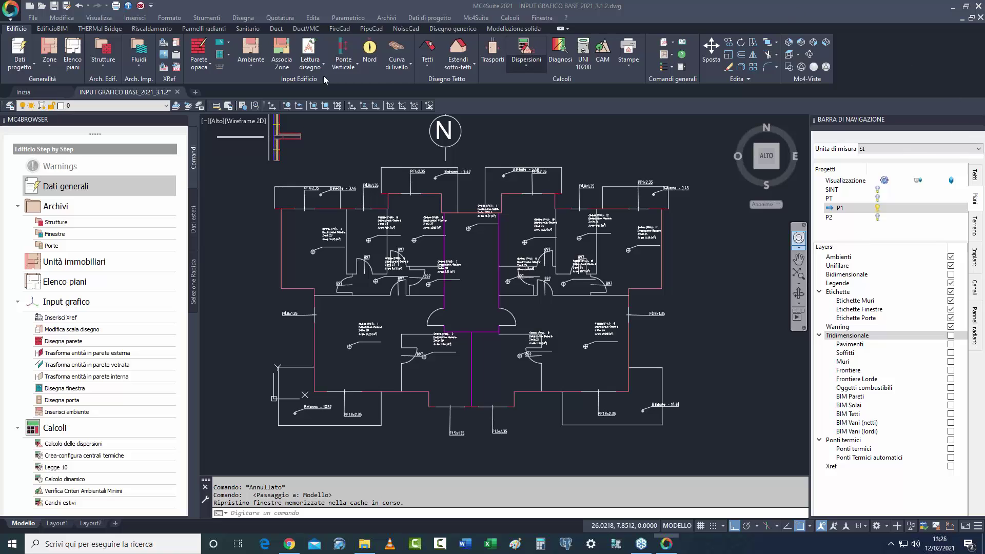
# View the sizes of the project's drawing files in an enlarged Save As dialog, and leave it without saving.
pyautogui.click(14, 15)
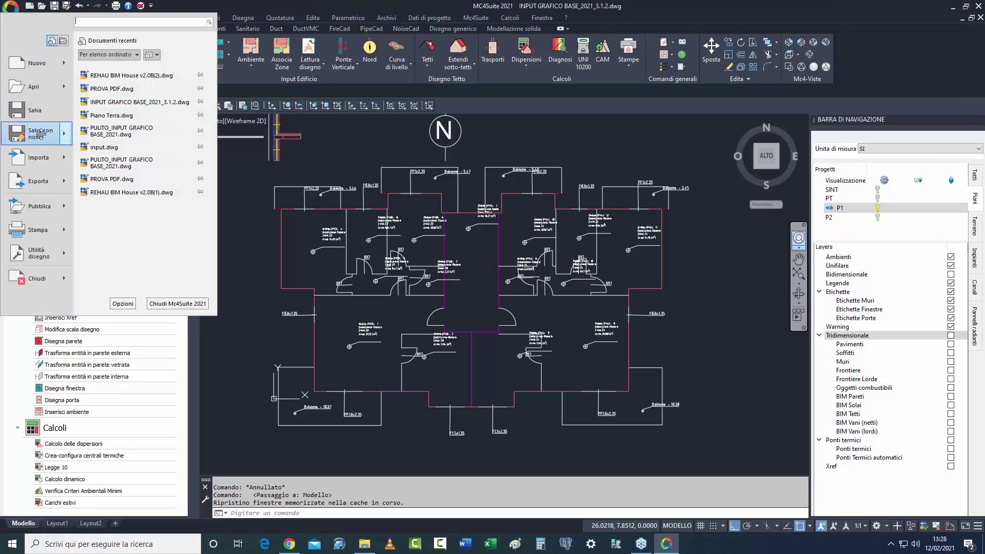
pyautogui.click(36, 133)
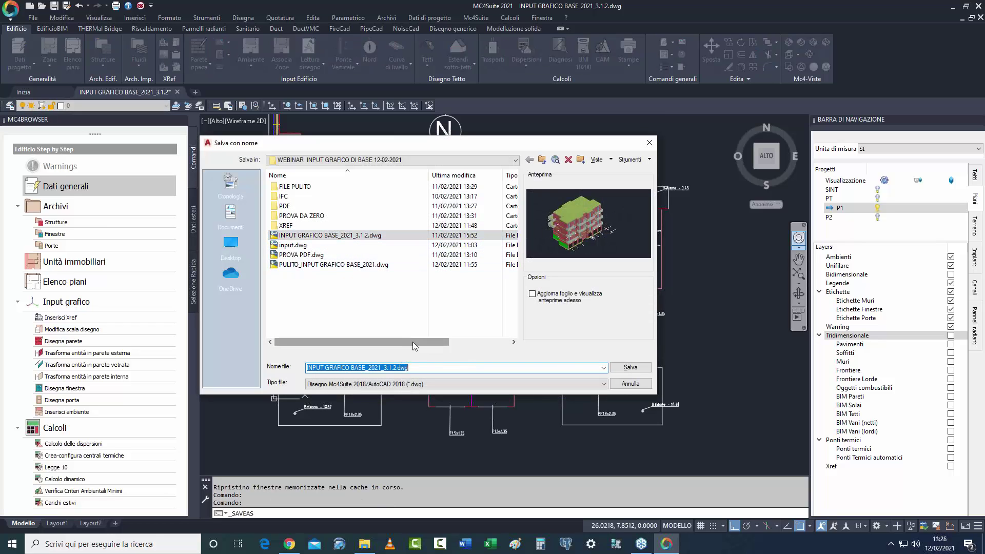
pyautogui.moveTo(412, 341); pyautogui.dragTo(491, 349)
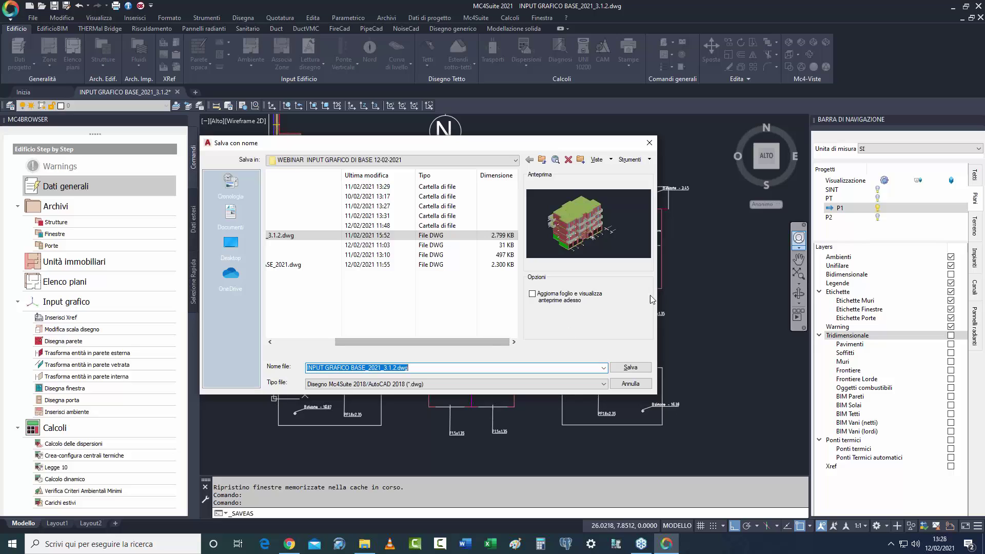
pyautogui.moveTo(658, 292); pyautogui.dragTo(793, 301)
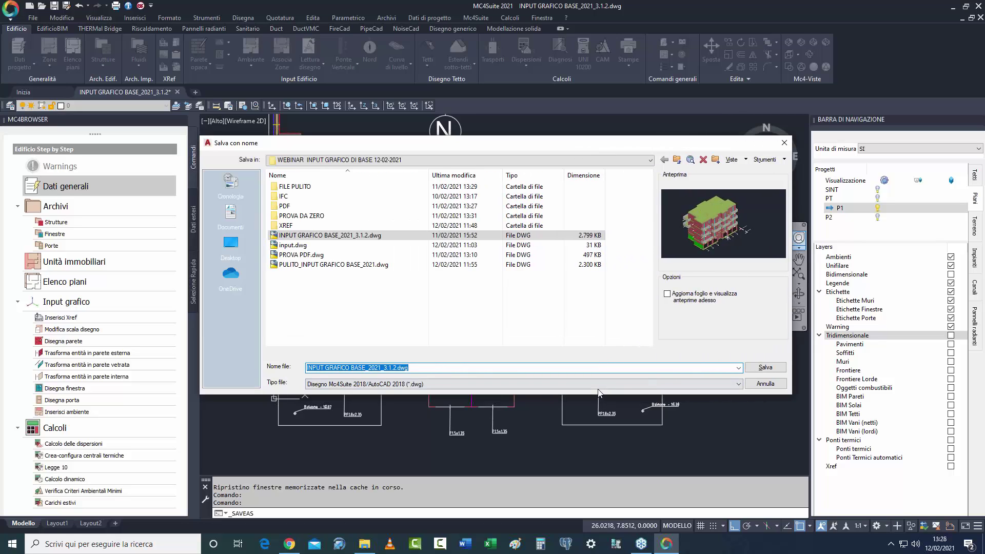
pyautogui.click(765, 384)
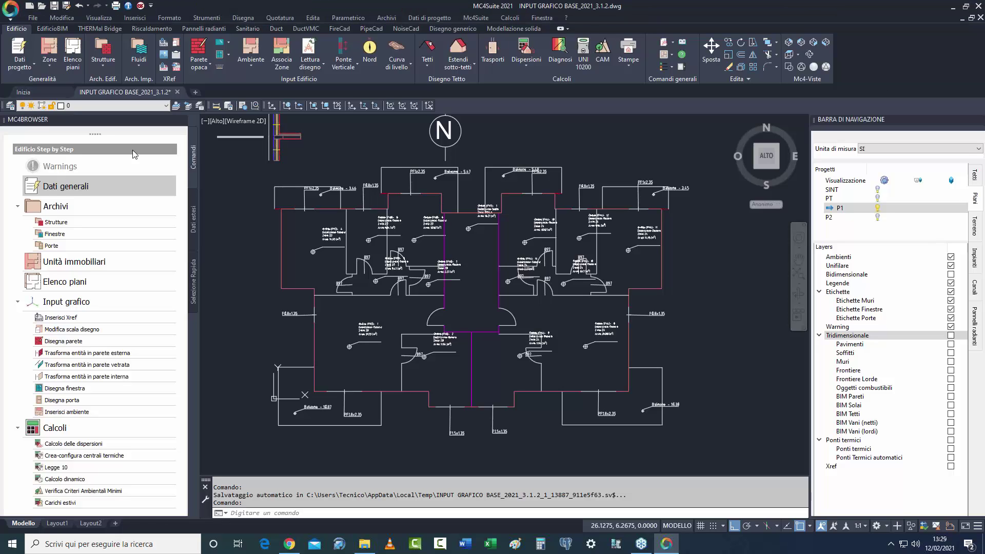
# Go to the Inizia page and start a new blank drawing.
pyautogui.click(23, 92)
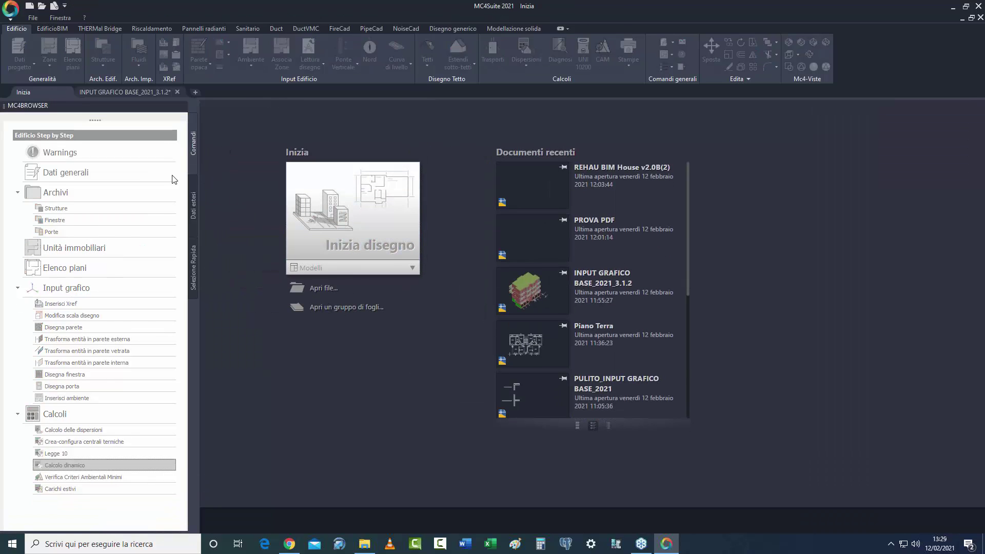
pyautogui.click(31, 7)
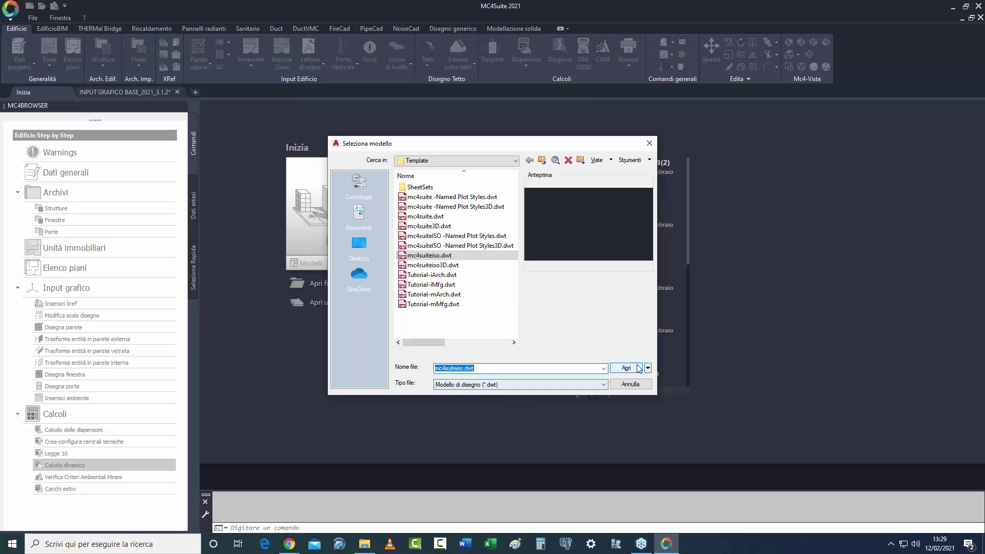
pyautogui.click(630, 385)
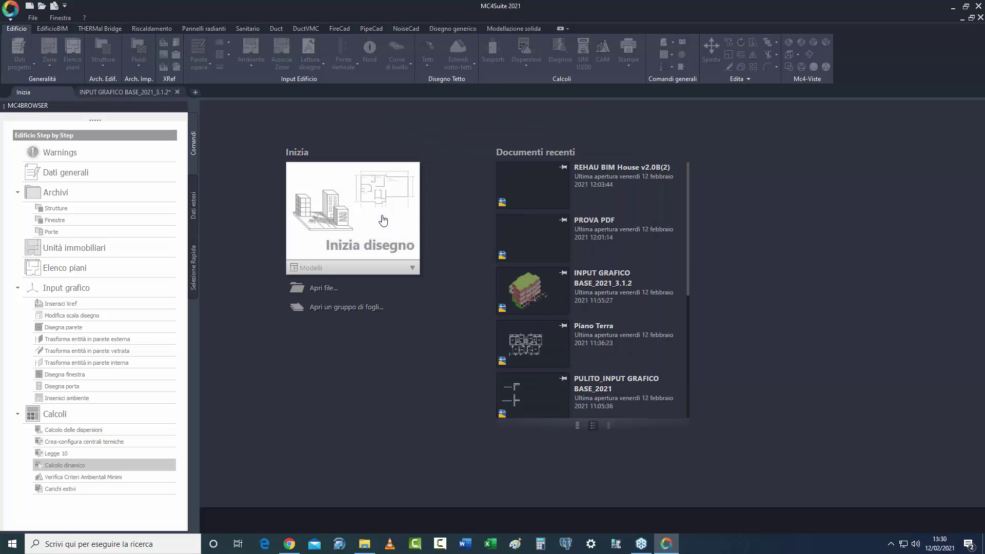
pyautogui.click(382, 219)
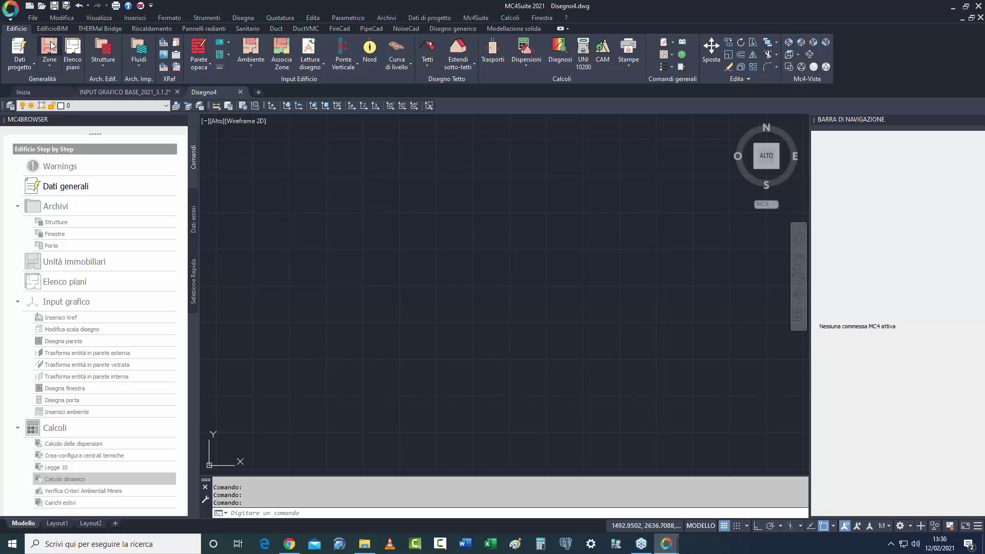
# Add a new property unit with one zone under it to the project list, and confirm.
pyautogui.click(51, 46)
pyautogui.click(150, 80)
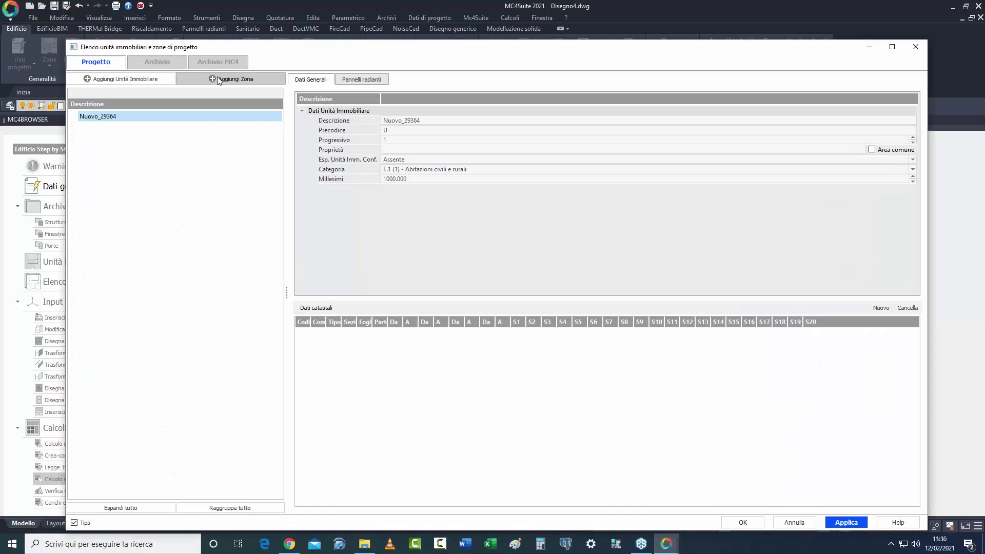
pyautogui.click(219, 80)
pyautogui.click(104, 116)
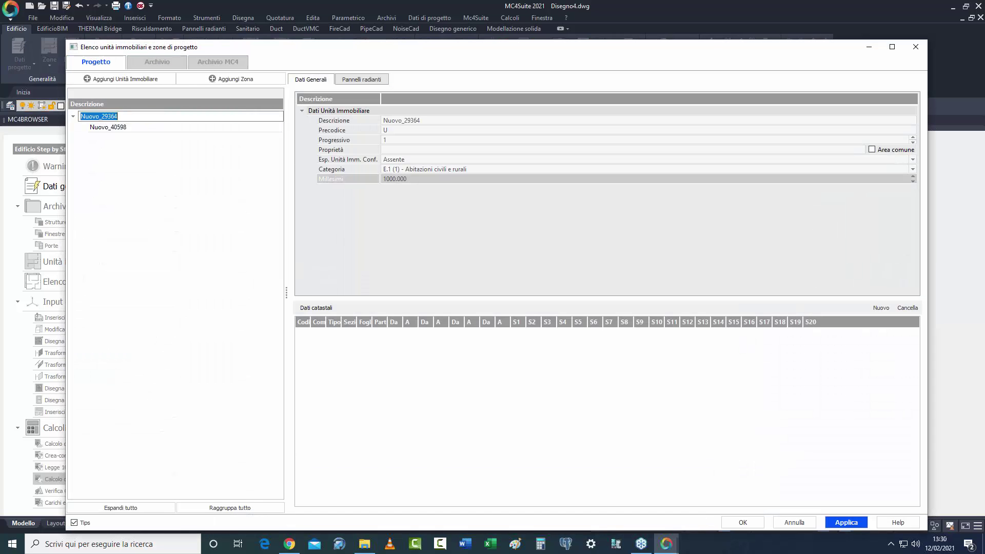
pyautogui.click(108, 126)
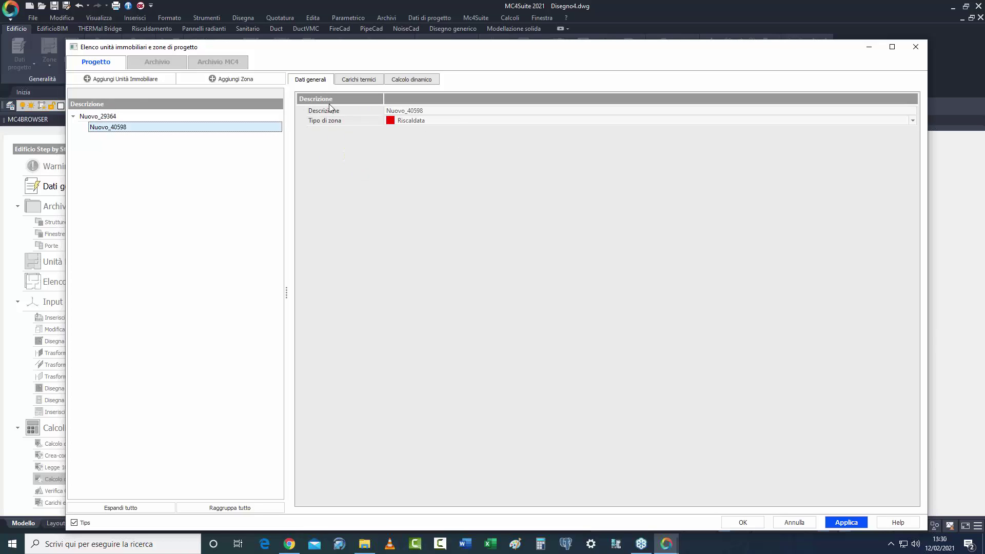
pyautogui.click(749, 519)
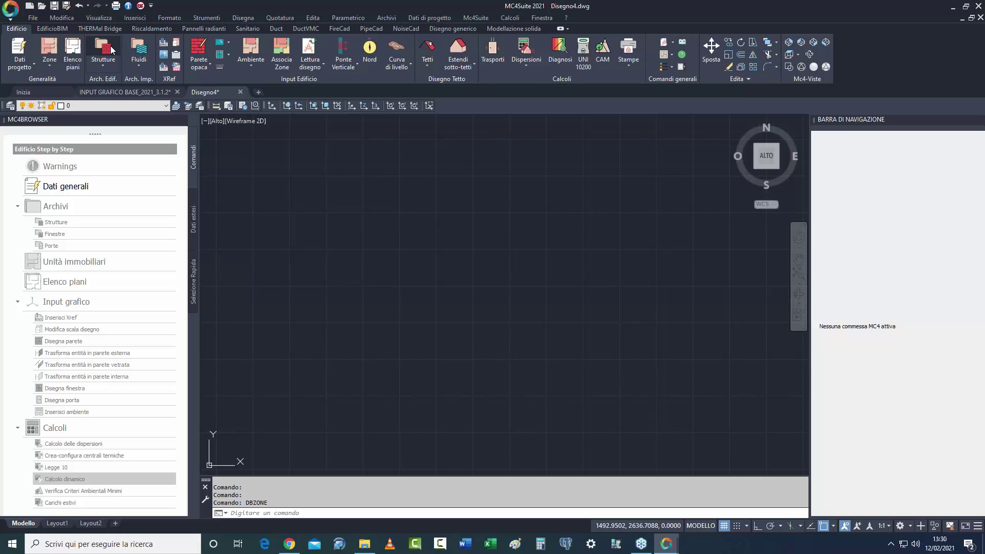
# Import the municipality Abbadia Cerreto from the MC4 archive into the project and confirm its climate data.
pyautogui.click(111, 48)
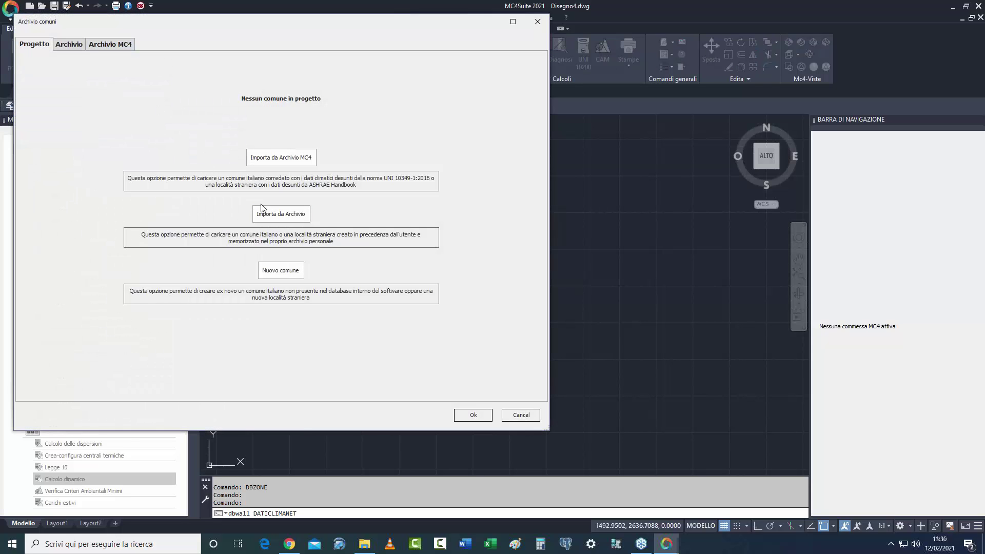
pyautogui.click(281, 155)
pyautogui.click(26, 168)
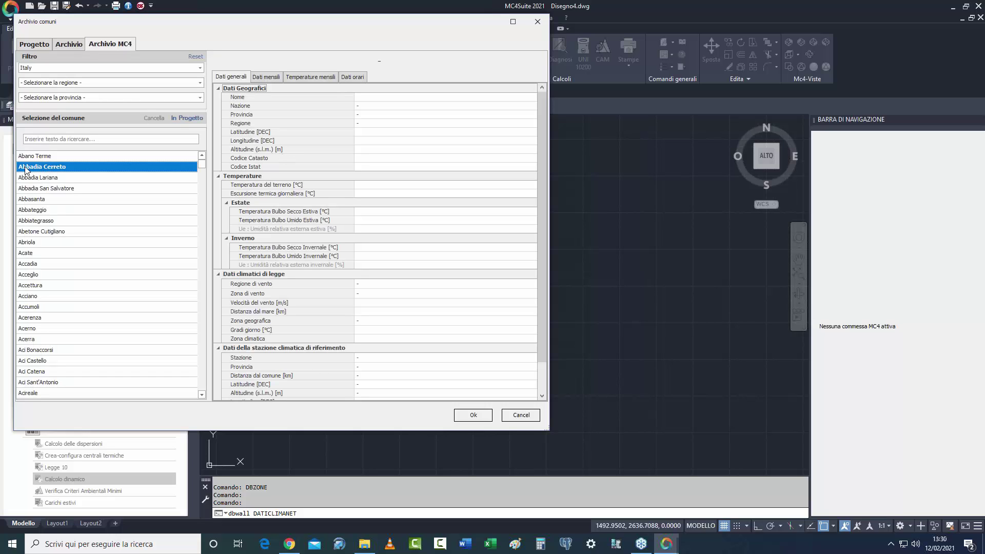
pyautogui.click(194, 118)
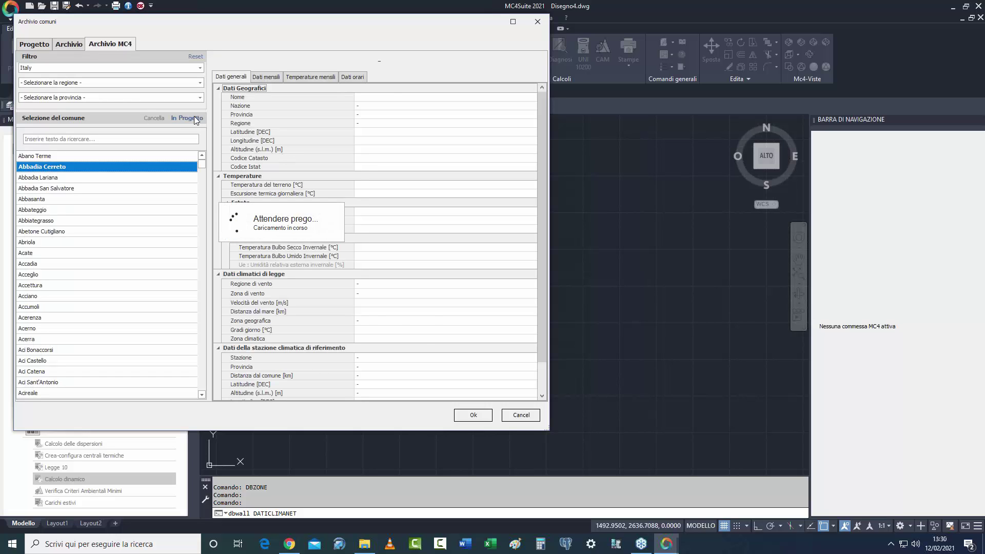
pyautogui.click(290, 249)
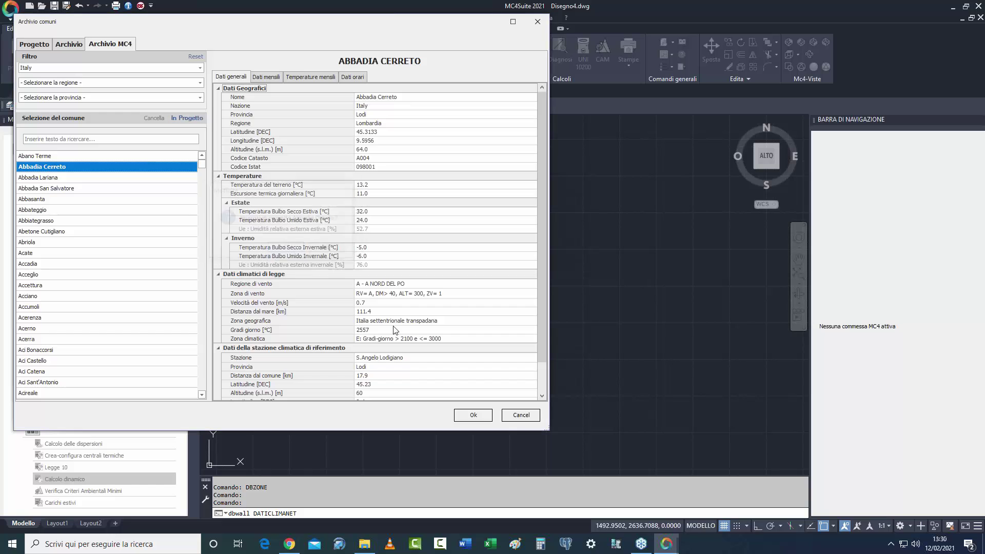
pyautogui.click(466, 414)
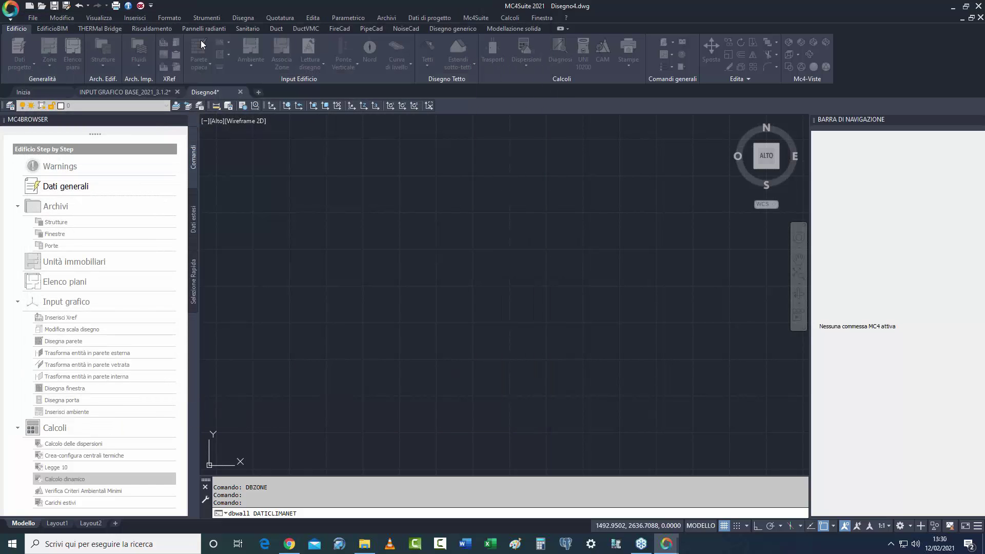
# Bring the structures Parete verticale_zona A_2021 and Soffitto esterno_zona B_2015 from the MC4 archive into the project.
pyautogui.click(201, 40)
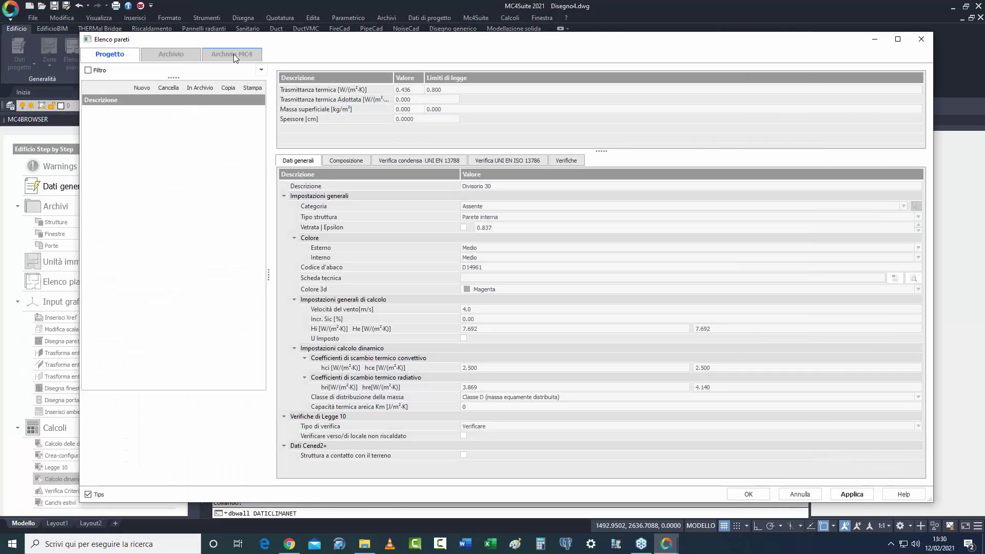
pyautogui.click(232, 54)
pyautogui.rightClick(165, 112)
pyautogui.click(174, 126)
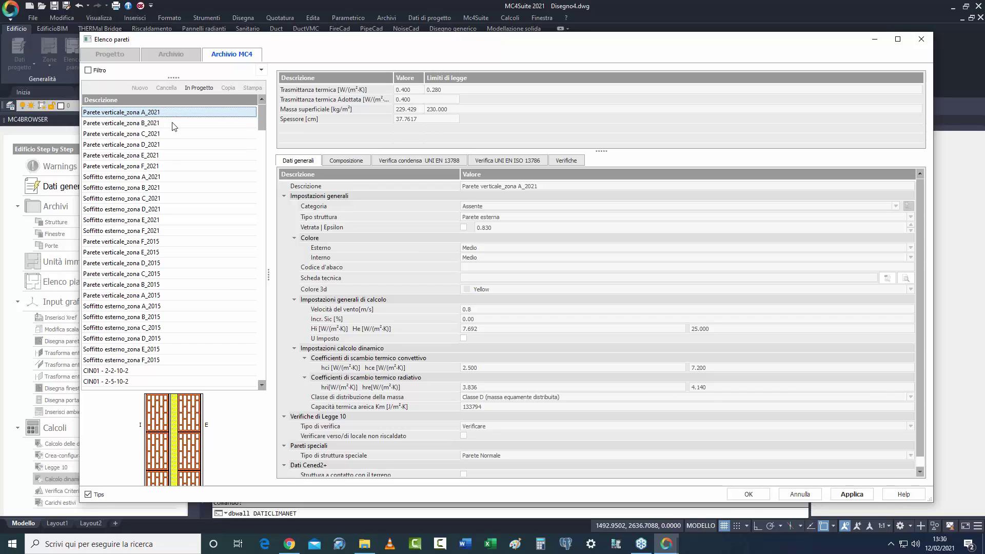
pyautogui.click(145, 241)
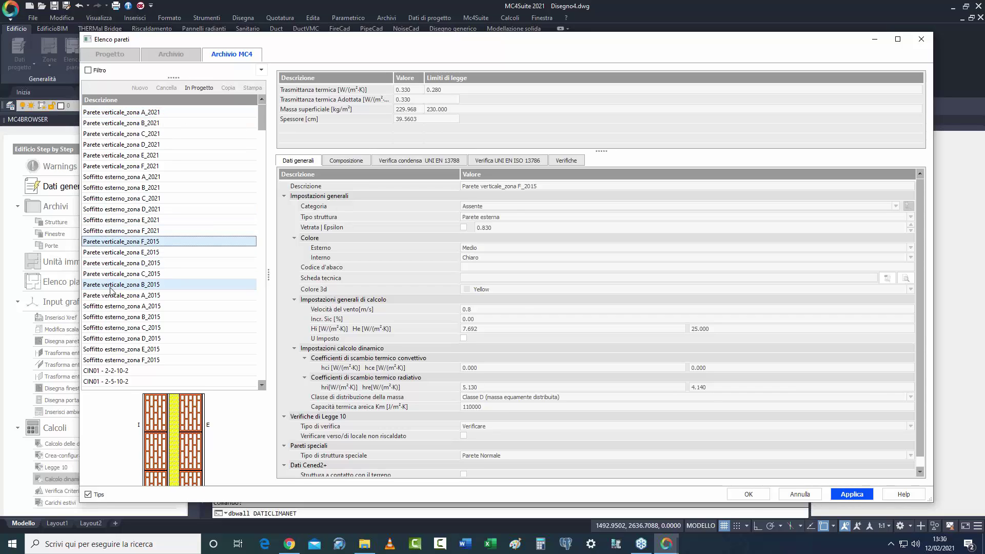
pyautogui.click(111, 317)
pyautogui.rightClick(113, 320)
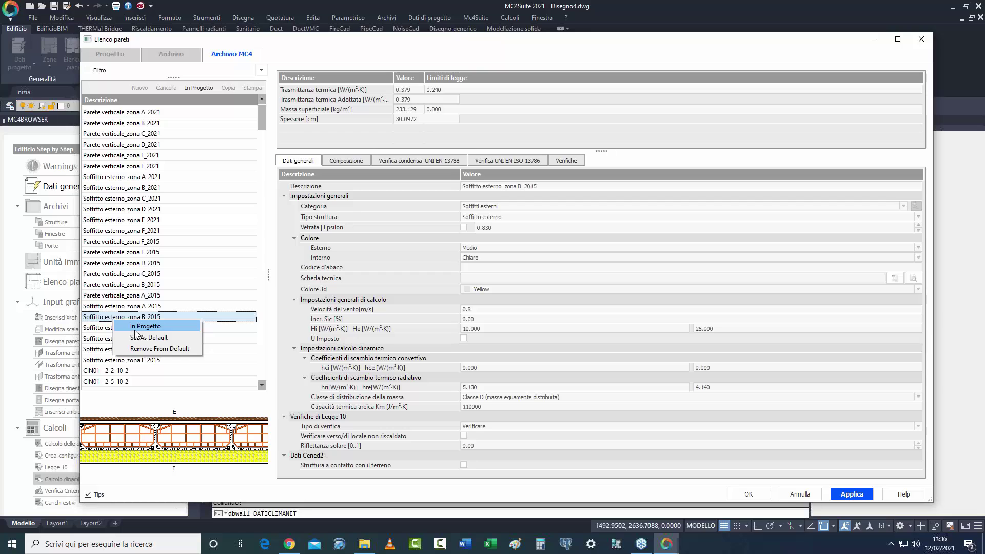
pyautogui.click(136, 329)
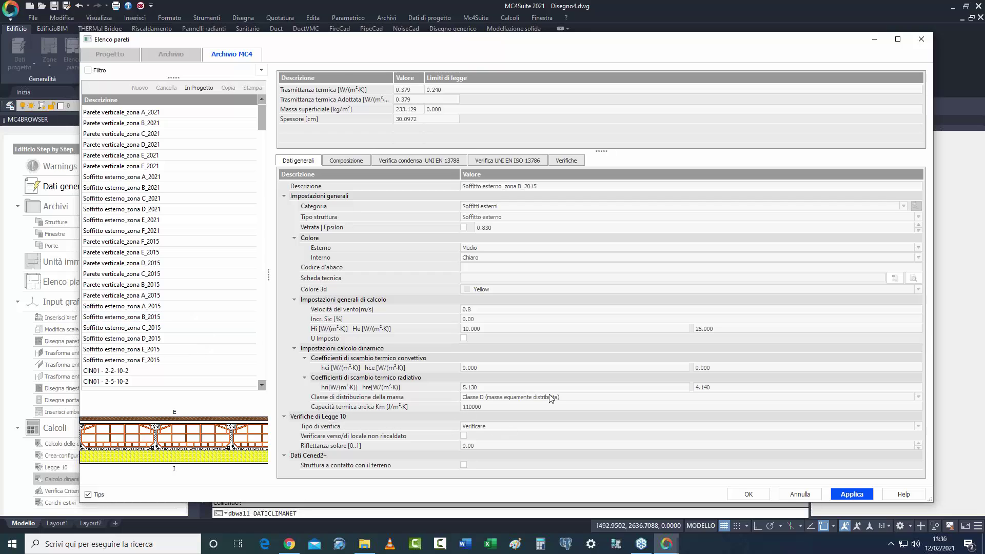
# Check and confirm the project's structure list, and view the list of property units and zones.
pyautogui.click(109, 58)
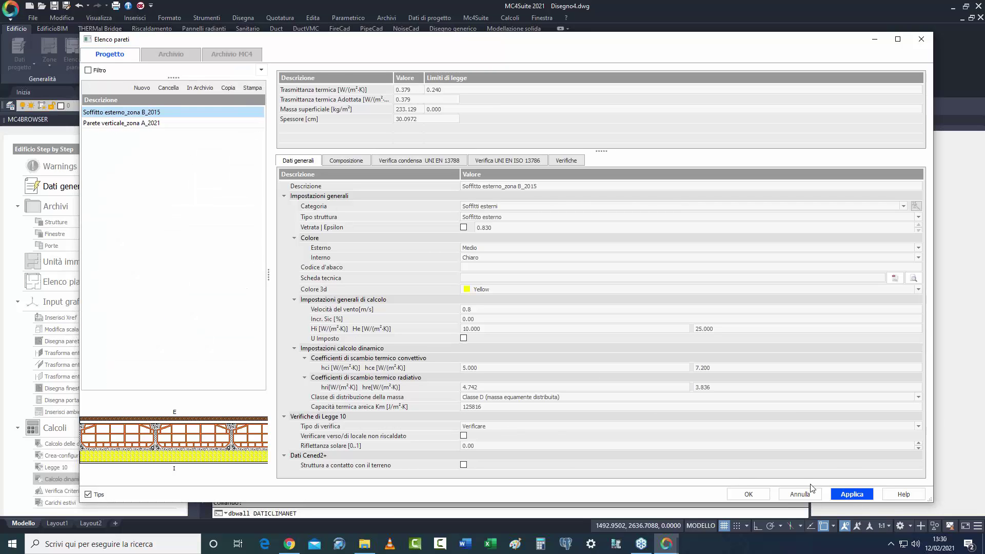
pyautogui.click(748, 494)
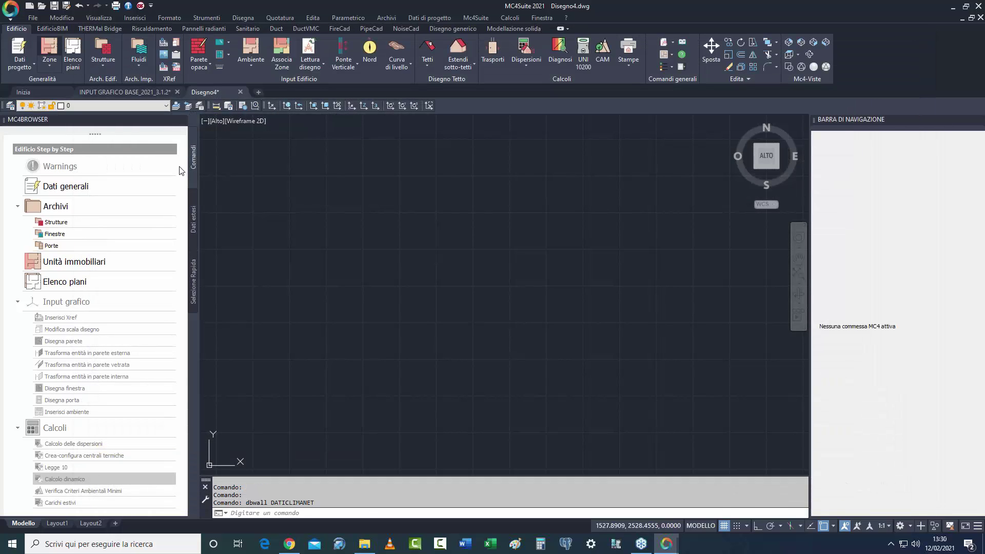
pyautogui.click(74, 262)
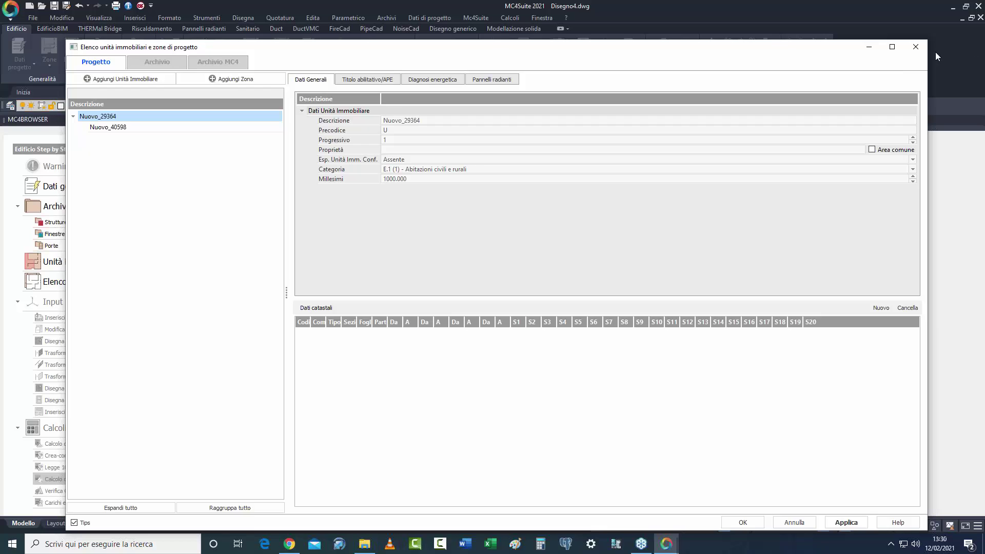
pyautogui.click(910, 49)
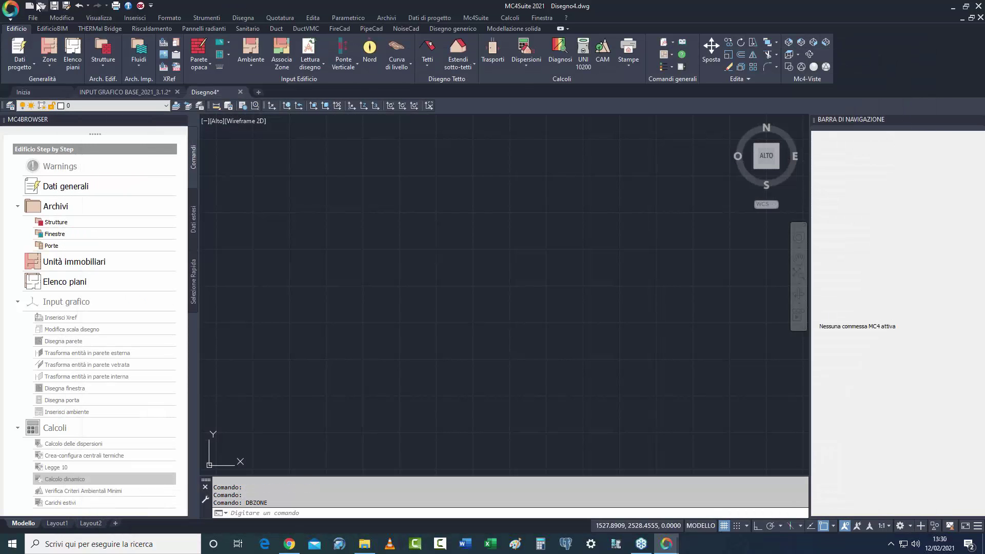
# Save the drawing as a Mc4Suite drawing template (*.dwt) named ZONAPIUSTRUT, keeping the metric template options.
pyautogui.click(66, 7)
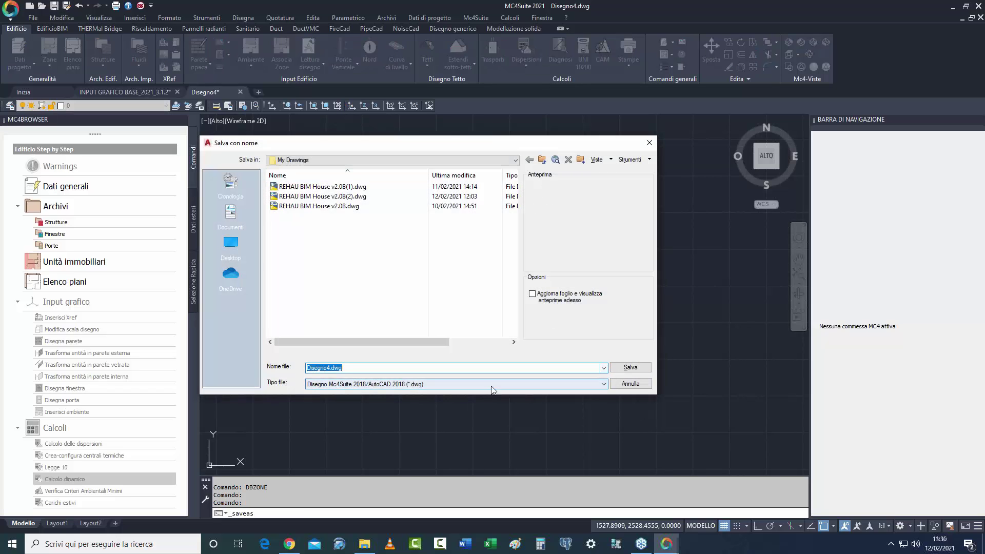
pyautogui.click(403, 384)
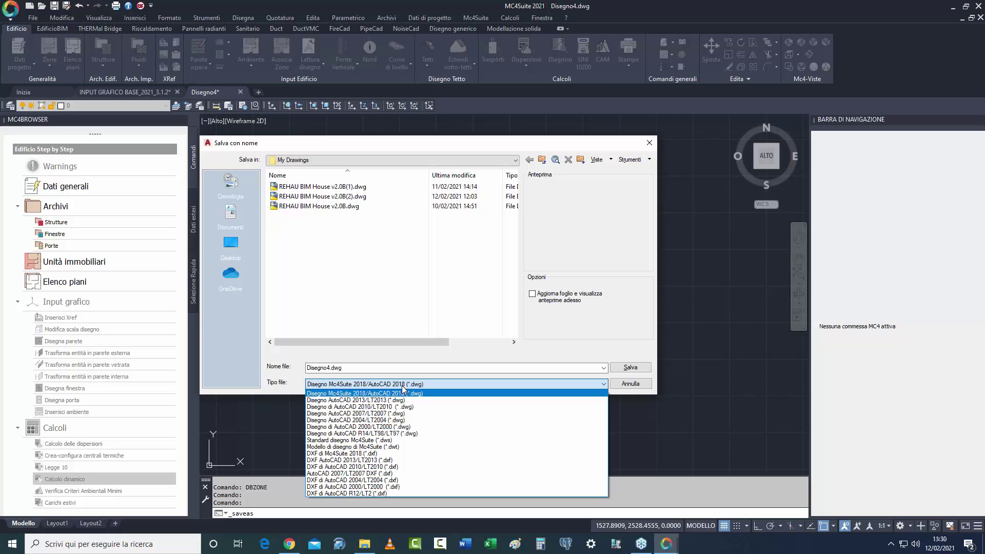
pyautogui.click(410, 446)
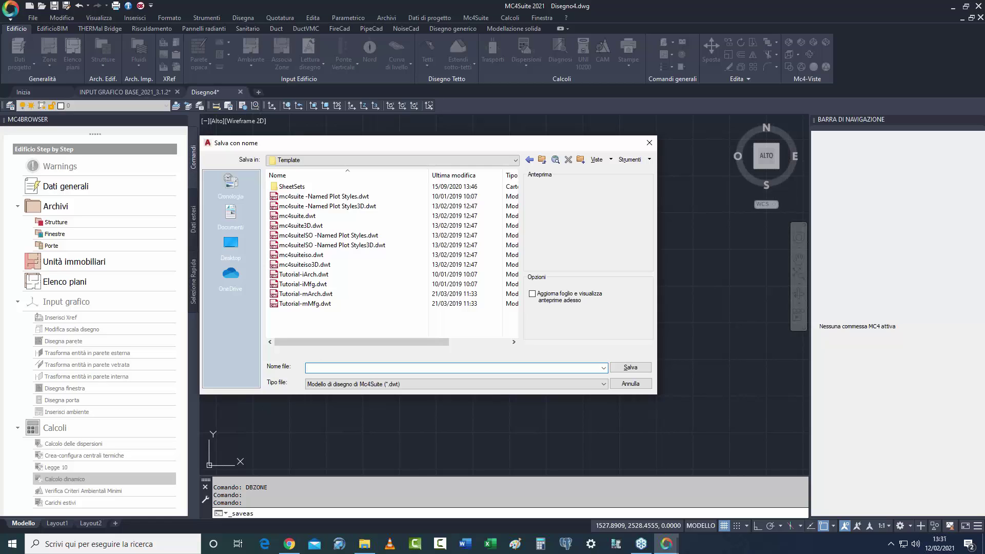
pyautogui.write('ZONAPIUSTRUT')
pyautogui.click(636, 369)
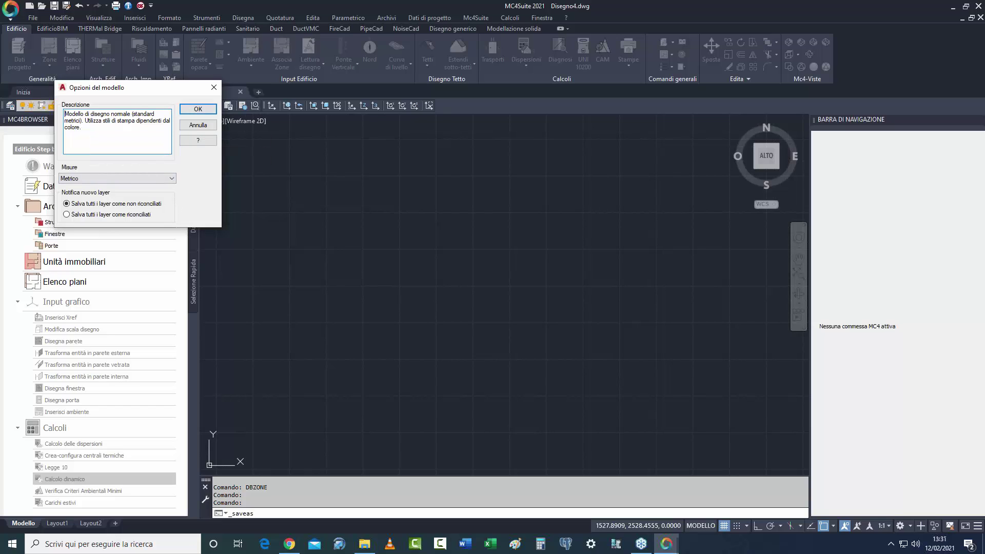
pyautogui.click(199, 110)
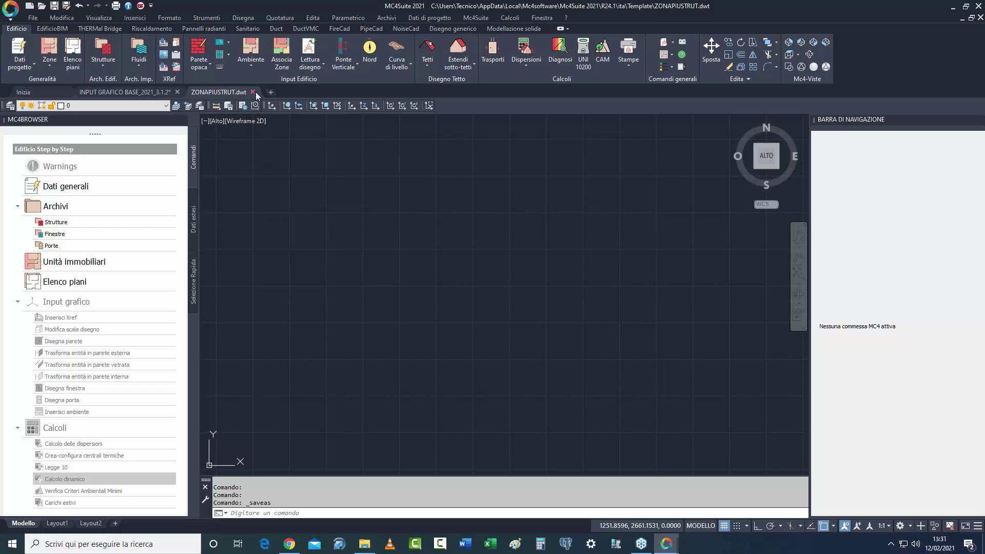
# Close the ZONAPIUSTRUT template and start another new drawing from the Inizia page.
pyautogui.click(252, 91)
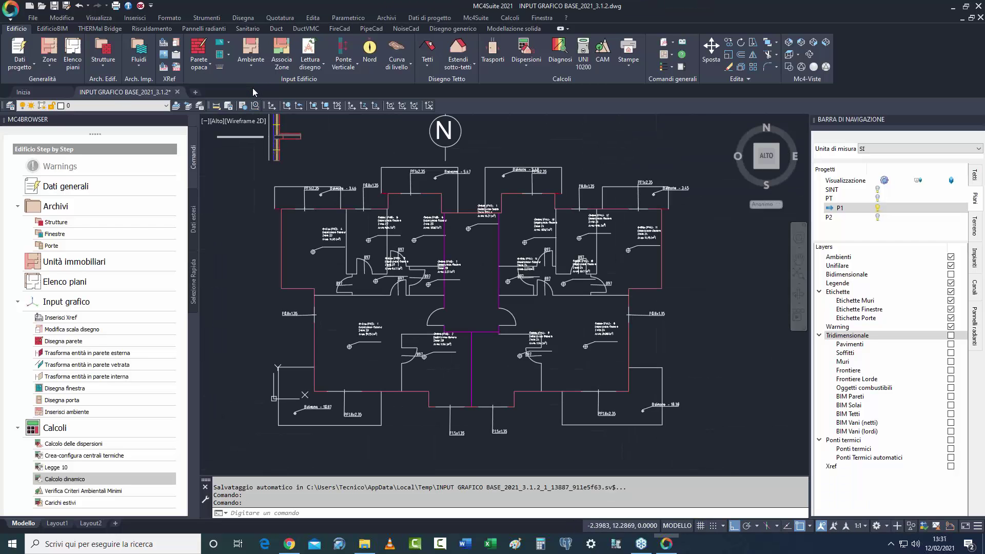
pyautogui.click(23, 92)
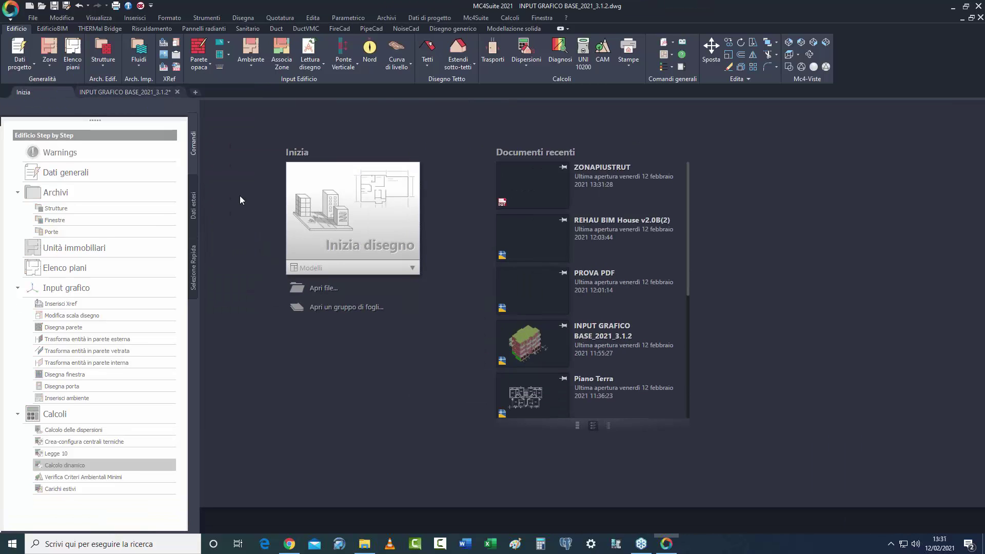
pyautogui.click(348, 214)
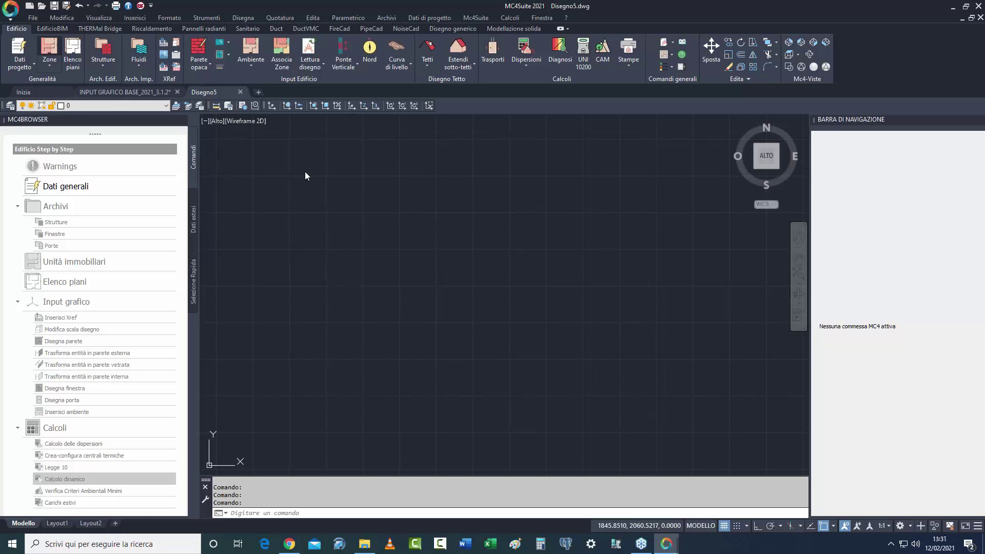
# Check the current drawing's list of property units and zones, and start a new drawing from the ZONAPIUSTRUT.dwt template.
pyautogui.click(51, 47)
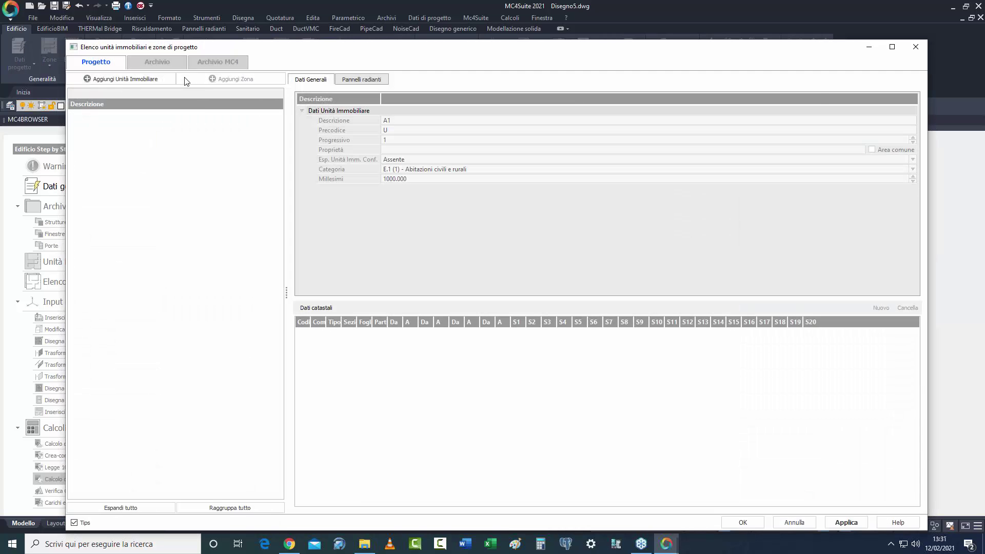
pyautogui.click(915, 47)
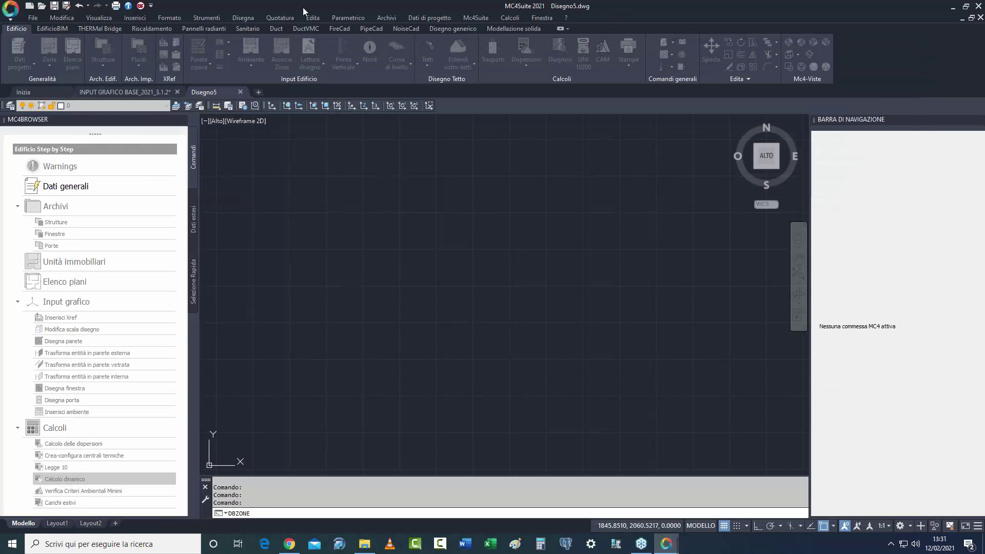
pyautogui.click(32, 5)
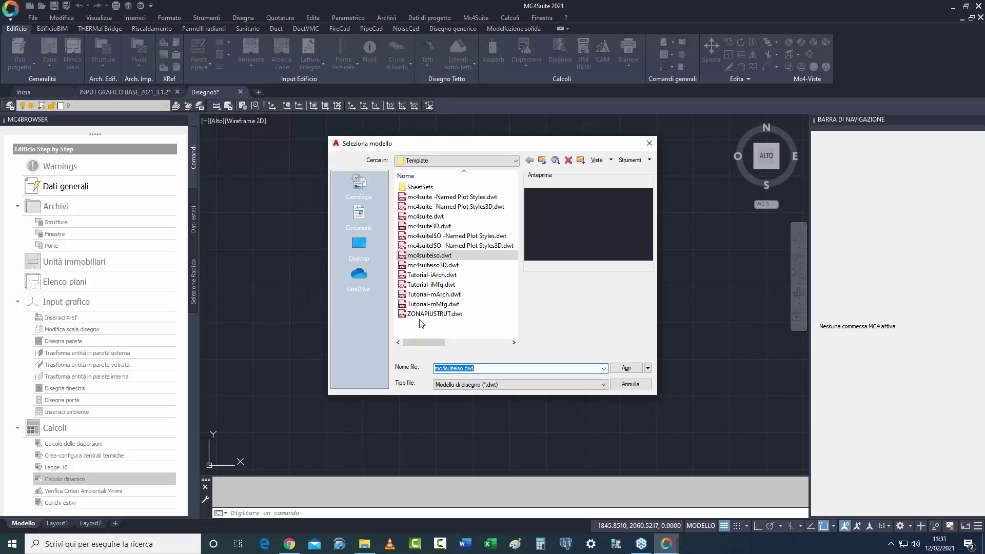
pyautogui.click(425, 315)
pyautogui.click(627, 369)
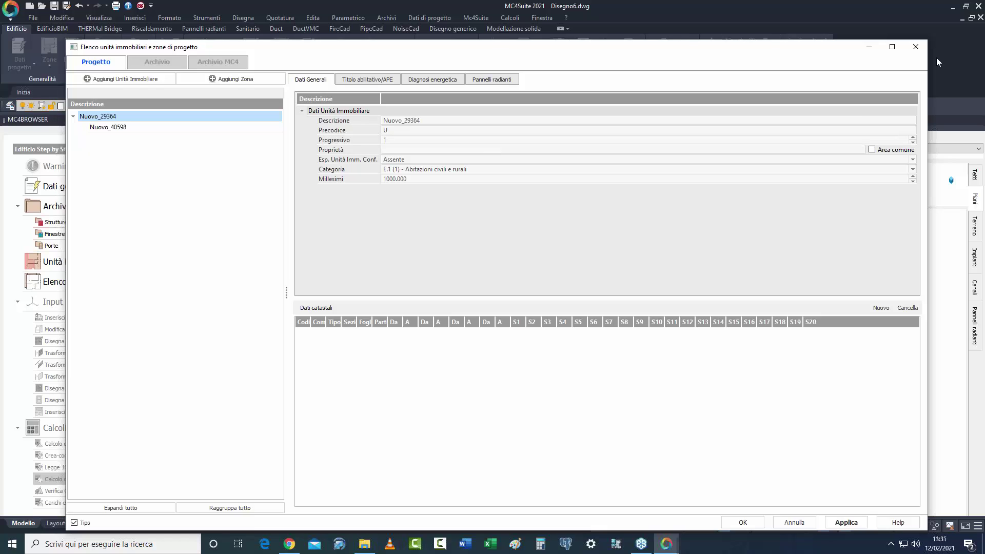
# Check the property units and zones list and the wall structures list in the drawing created from the template.
pyautogui.click(915, 46)
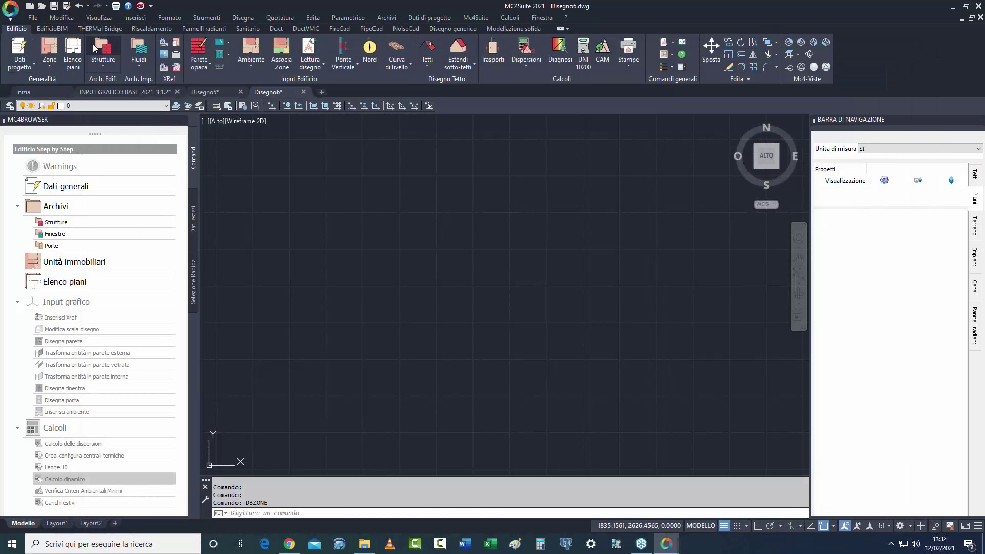
pyautogui.click(97, 49)
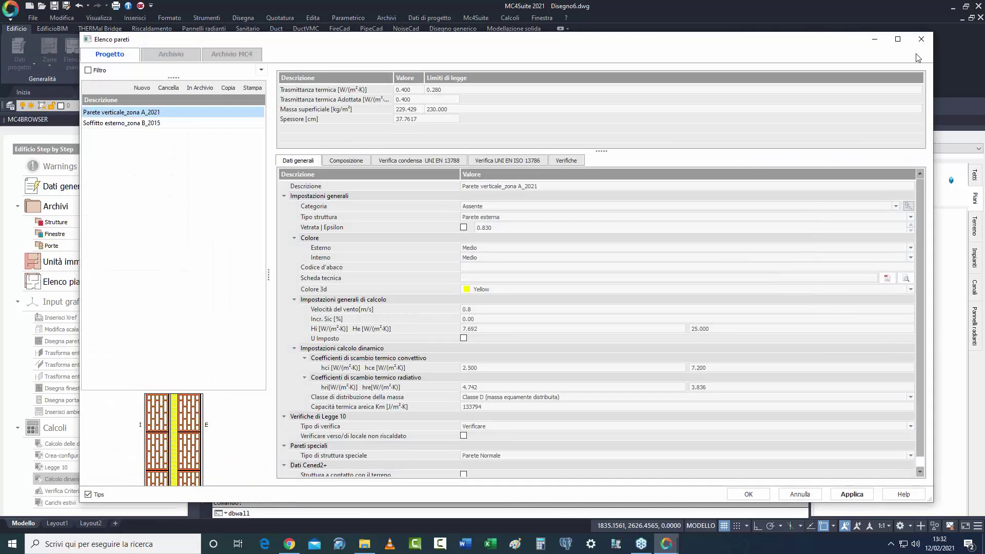
pyautogui.click(921, 40)
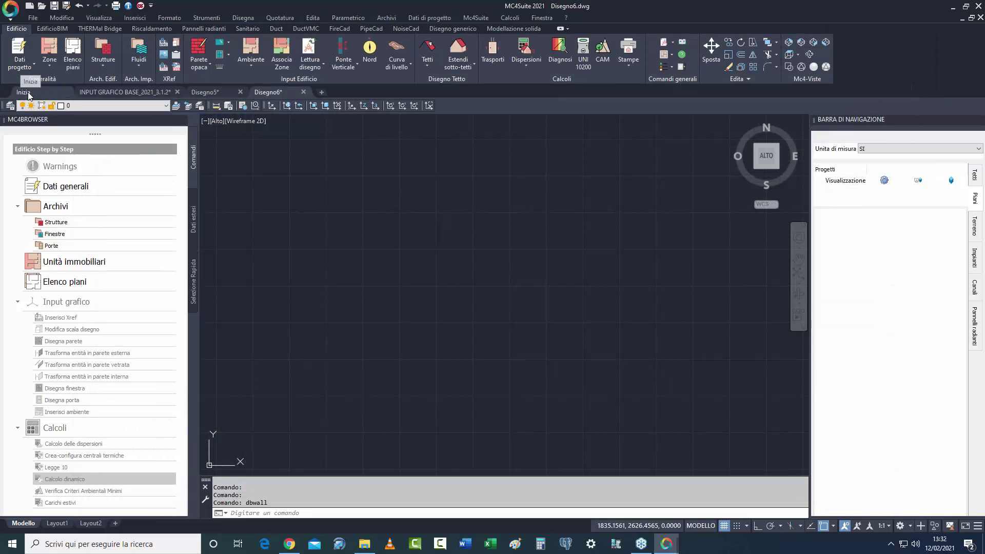
# Start another new drawing from the Inizia page and check its list of property units and zones.
pyautogui.click(23, 93)
pyautogui.click(357, 225)
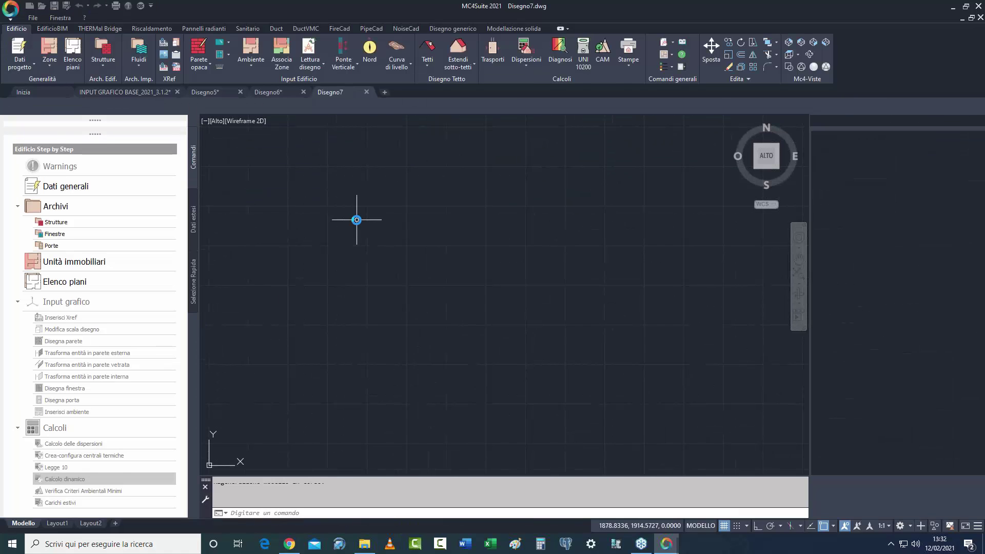
pyautogui.click(51, 47)
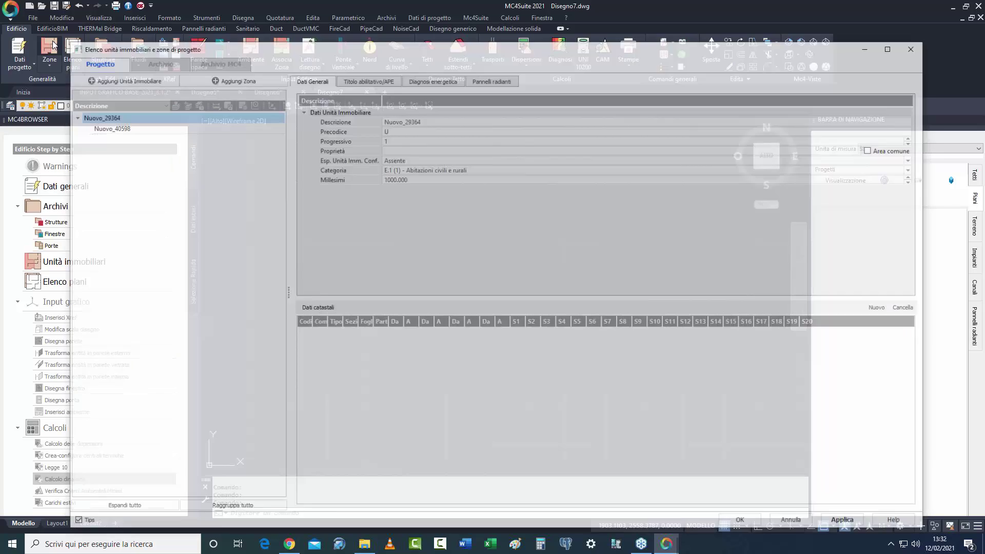
pyautogui.click(914, 49)
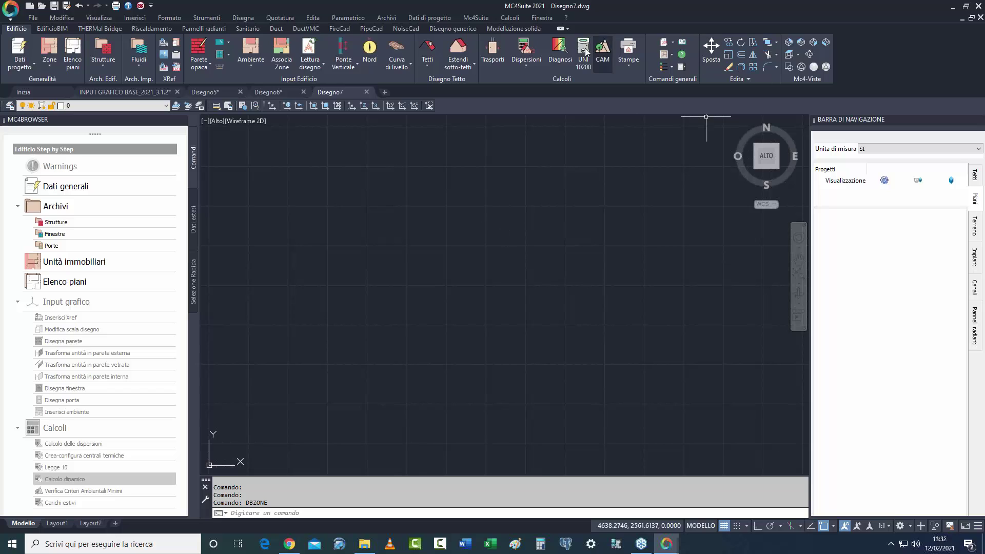
# Close the test drawings Disegno7, Disegno6 and Disegno5 without saving changes, returning to INPUT GRAFICO BASE_2021_3.1.2.
pyautogui.click(366, 93)
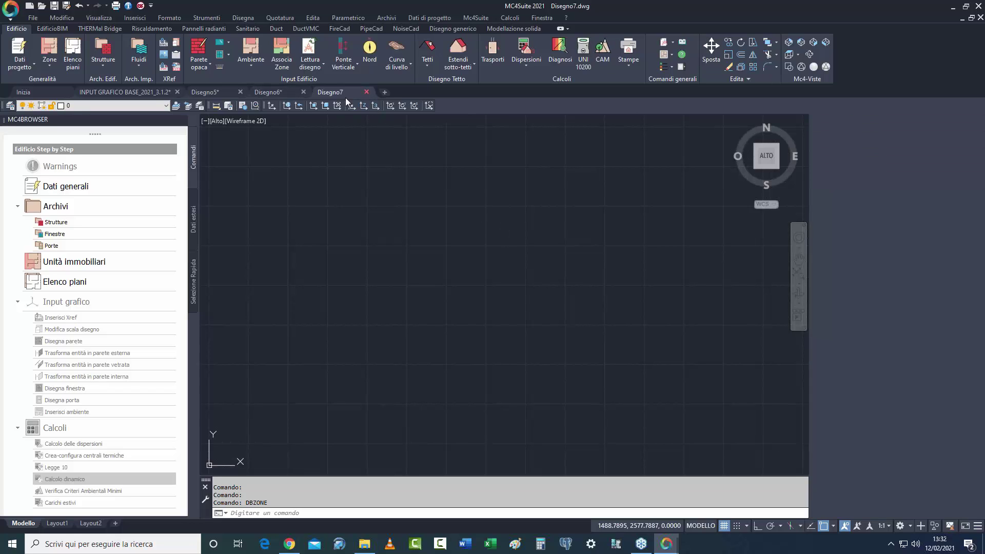
pyautogui.click(305, 93)
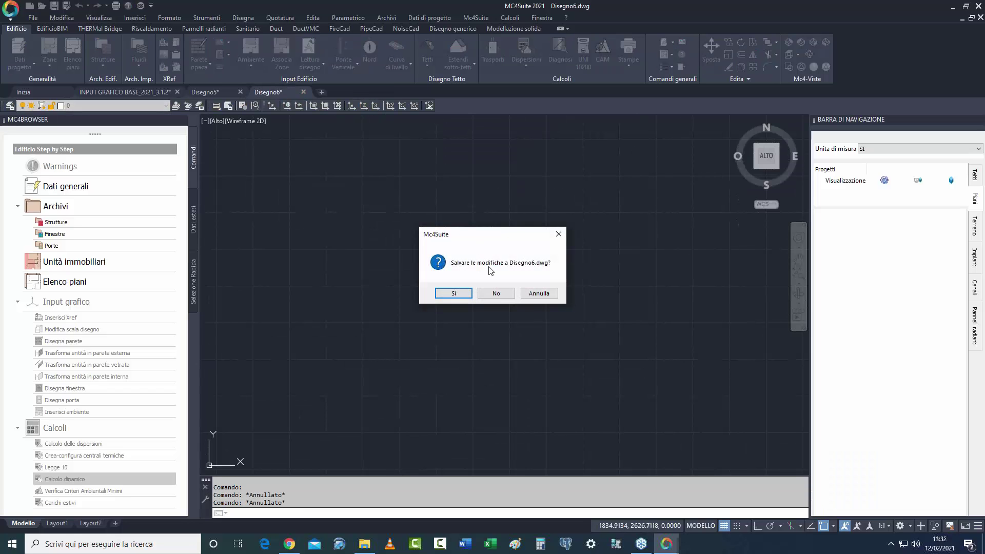
pyautogui.click(499, 292)
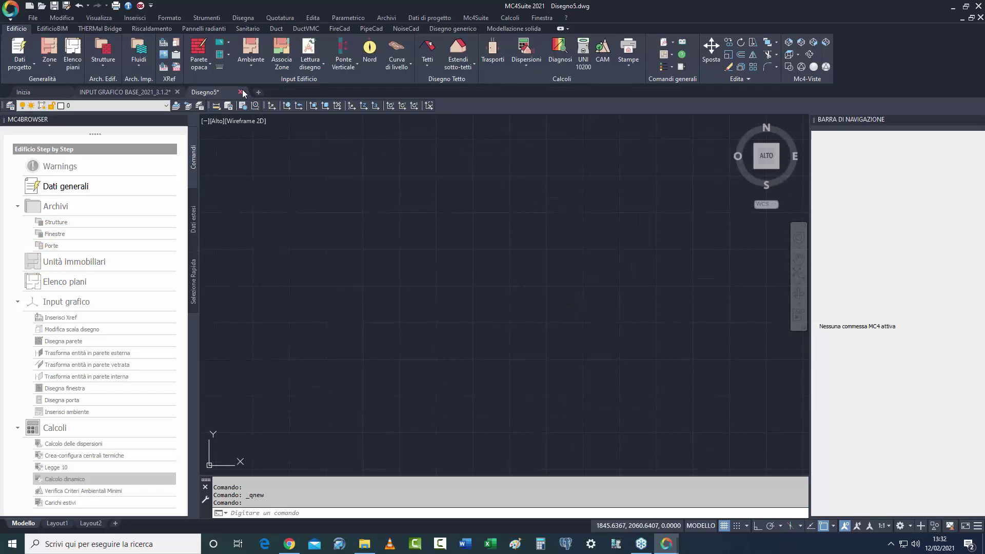
pyautogui.click(240, 92)
pyautogui.click(495, 293)
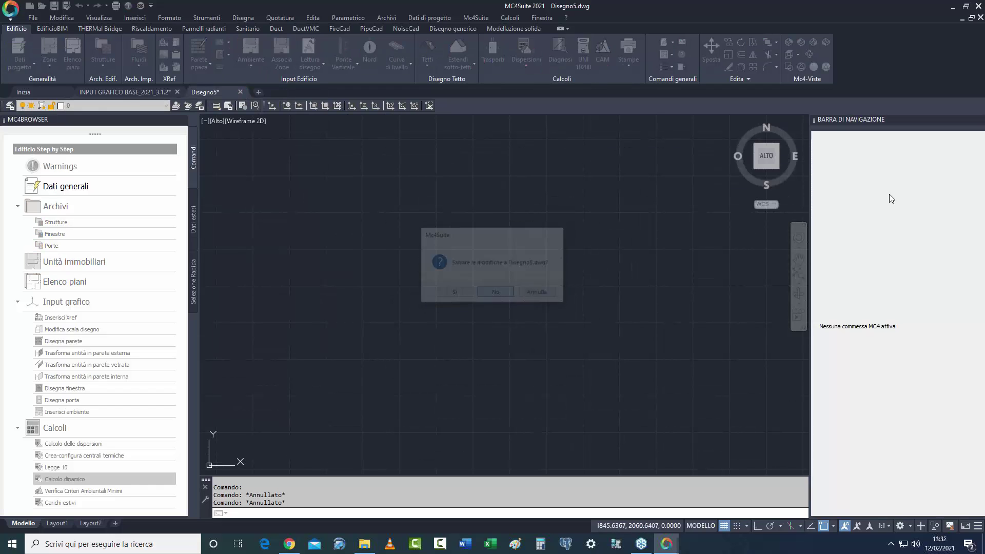
pyautogui.press('F8')
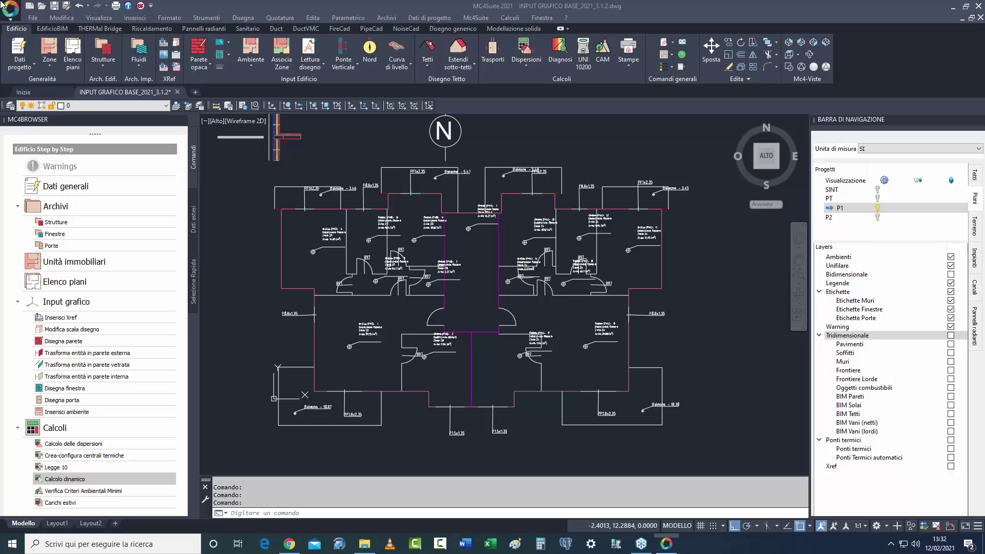